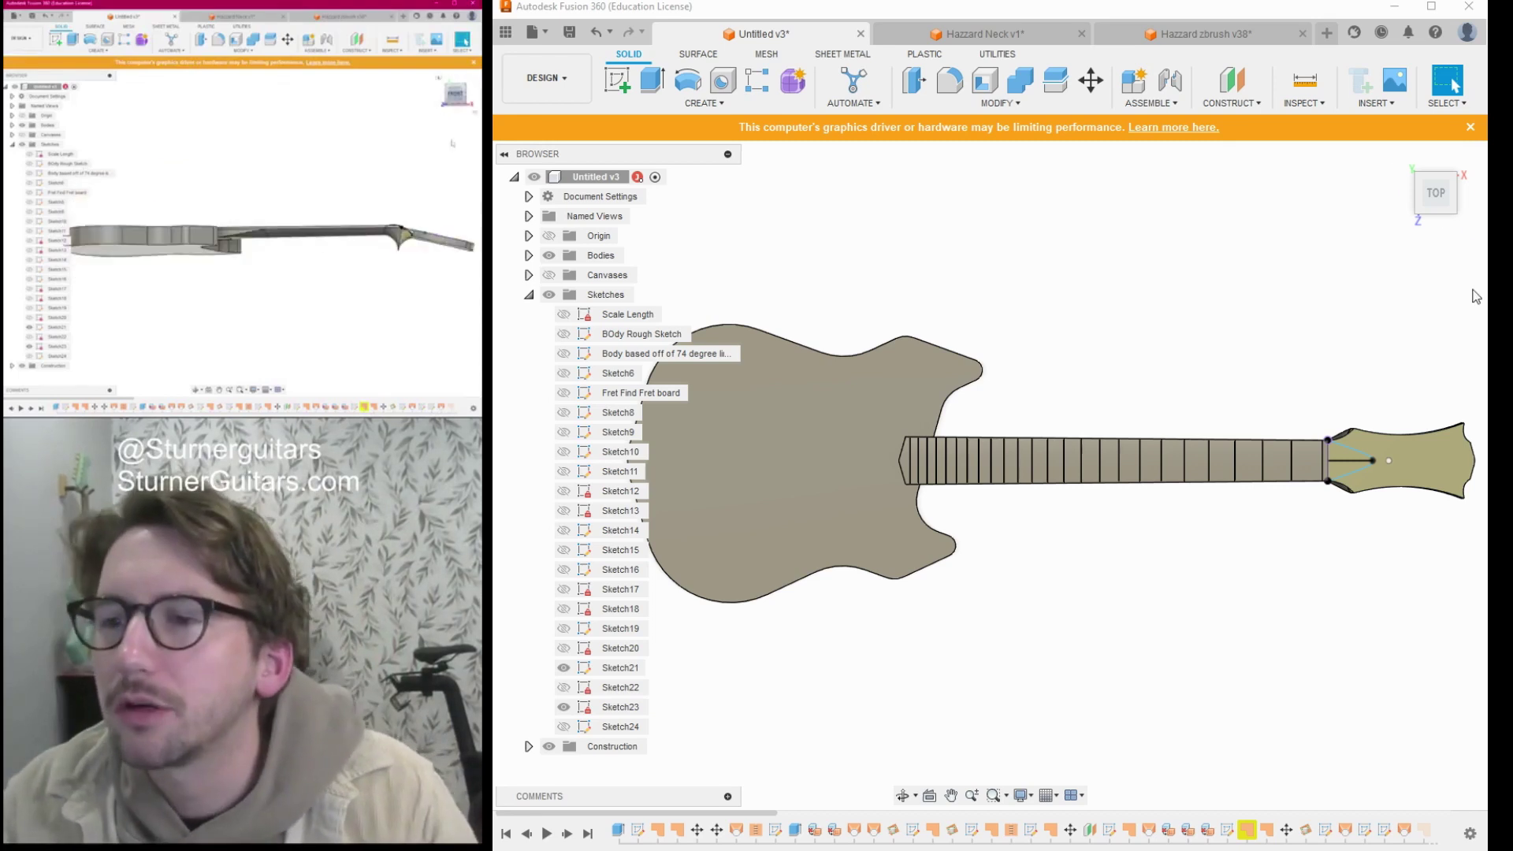
Examine the transition between the neck and the headstock from the front, top and back.
{"action": "left_click_drag", "start_coordinate": [1436, 197], "coordinate": [1429, 116]}
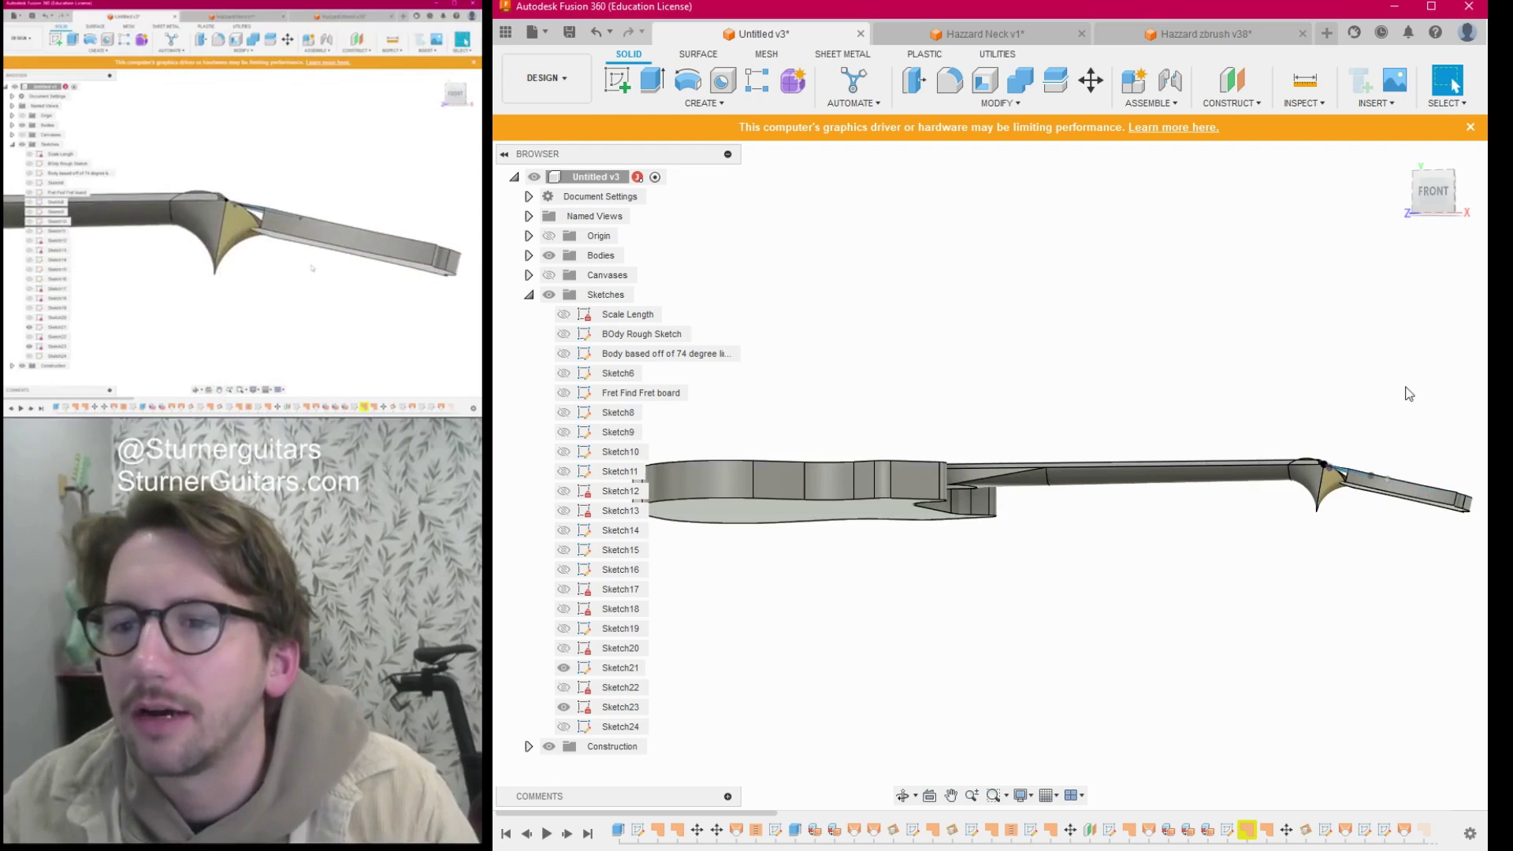
{"action": "scroll", "coordinate": [1321, 513], "scroll_direction": "up", "scroll_amount": 8}
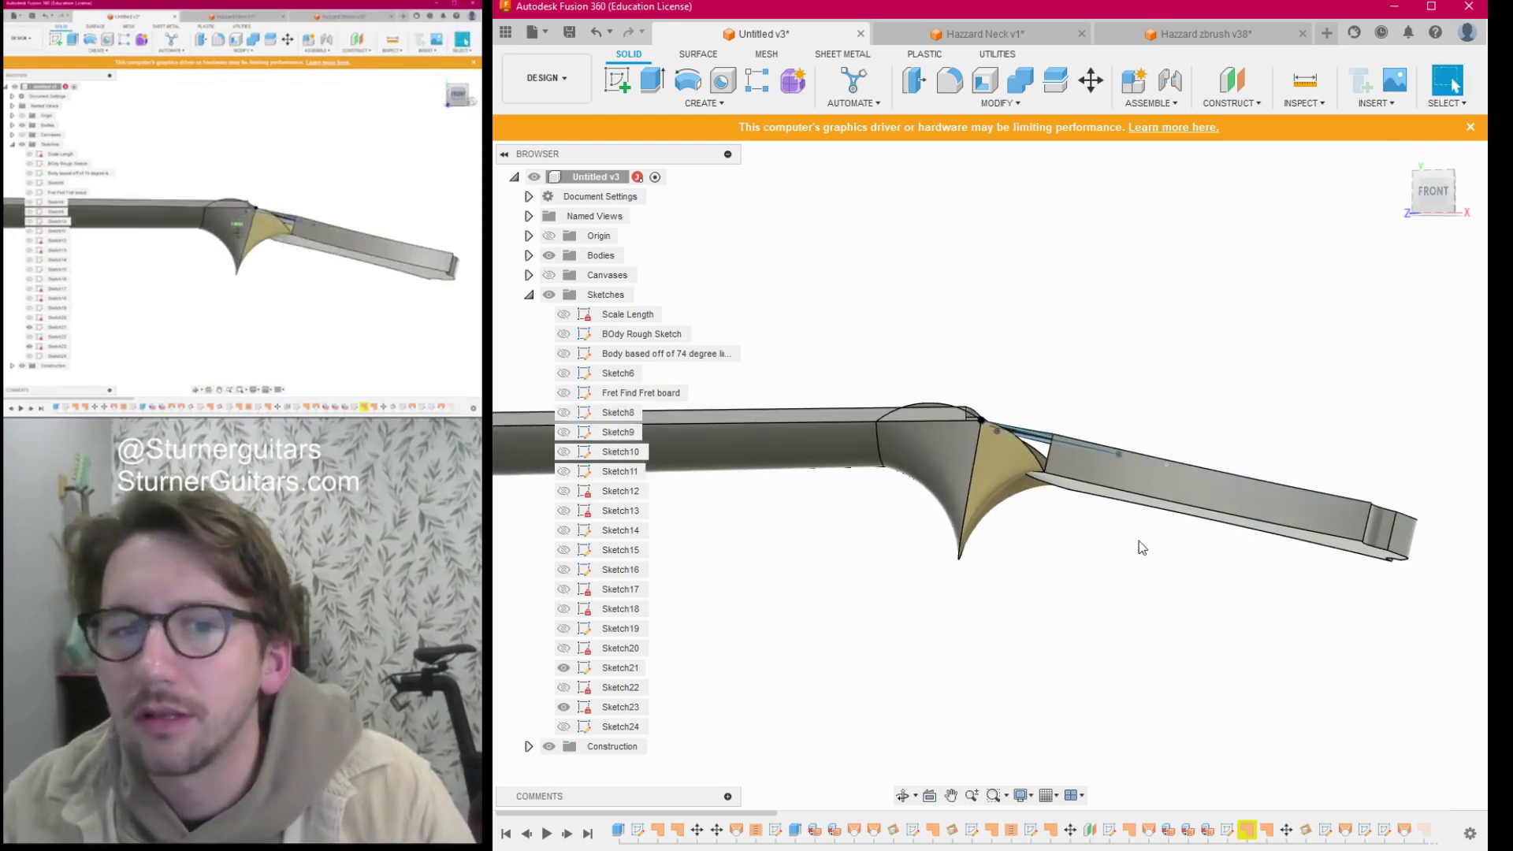
{"action": "left_click_drag", "start_coordinate": [1431, 195], "coordinate": [1469, 207]}
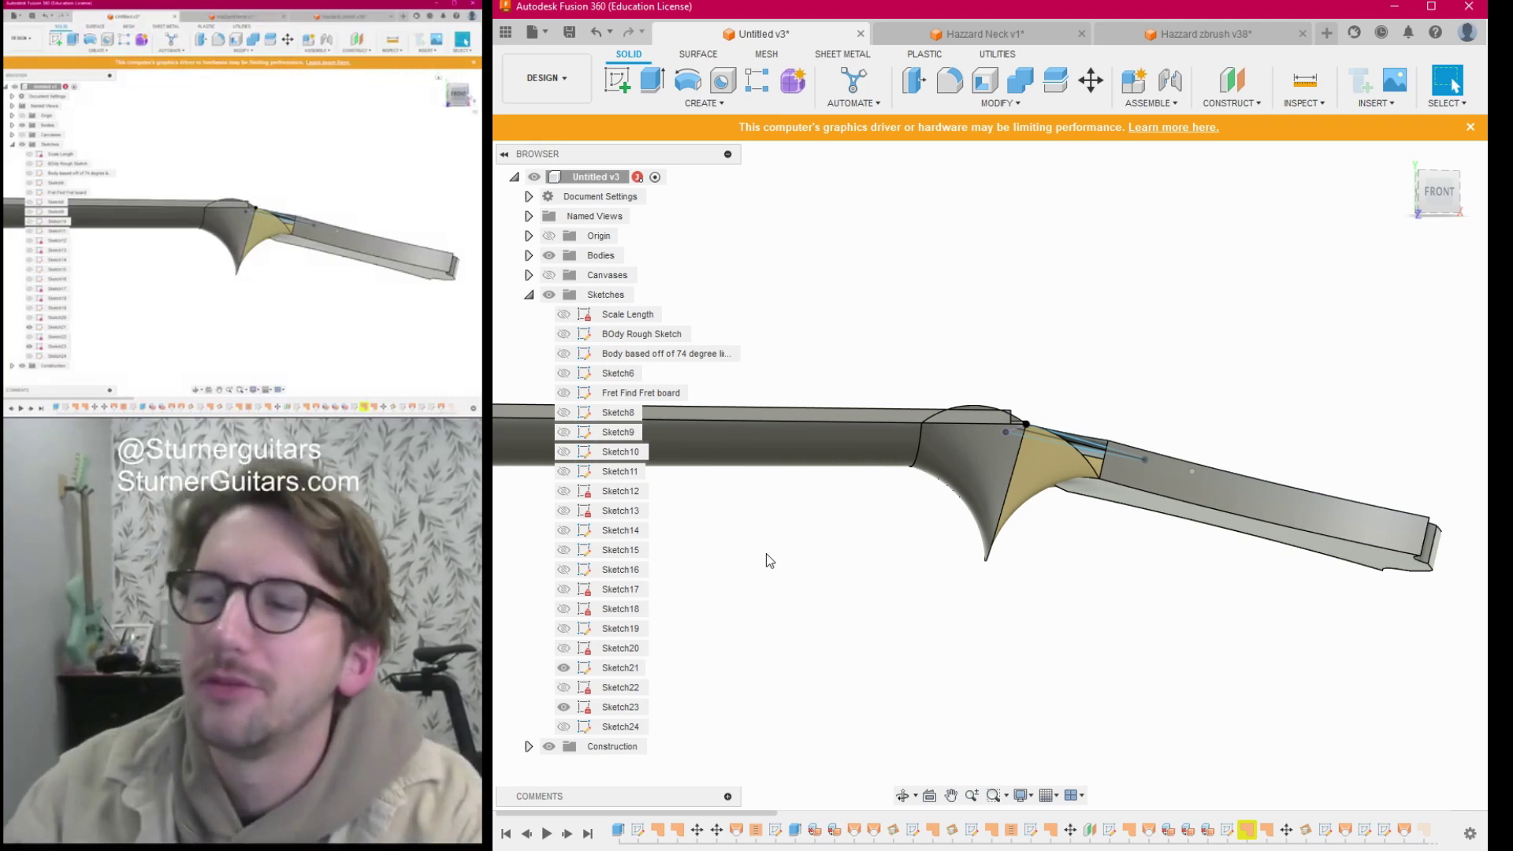
{"action": "left_click", "coordinate": [1453, 179]}
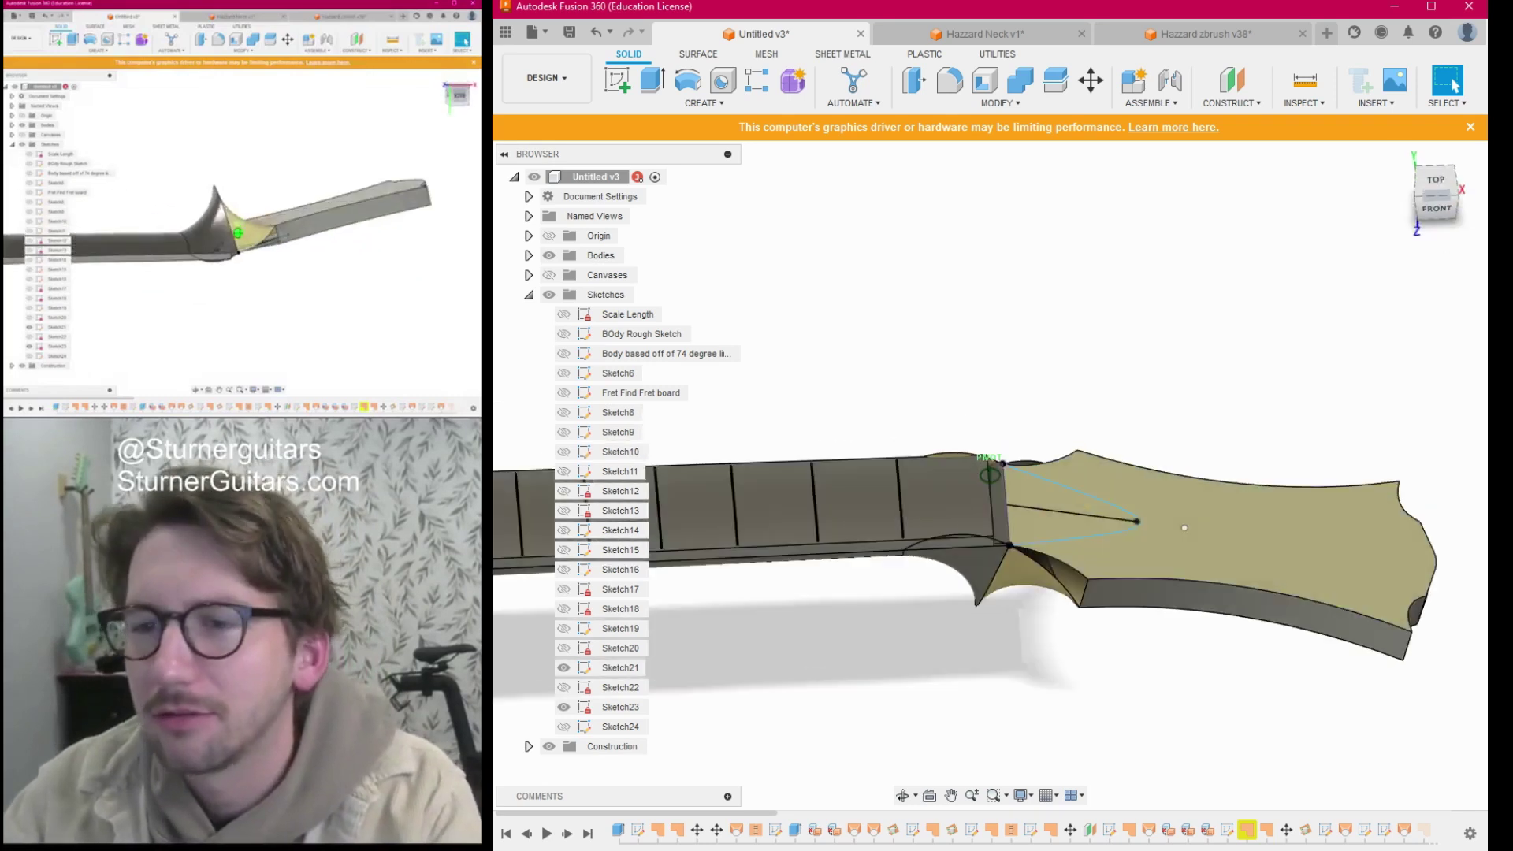
{"action": "middle_click_drag", "start_coordinate": [990, 476], "coordinate": [971, 658], "text": "shift"}
{"action": "middle_click_drag", "start_coordinate": [997, 551], "coordinate": [1001, 558], "text": "shift"}
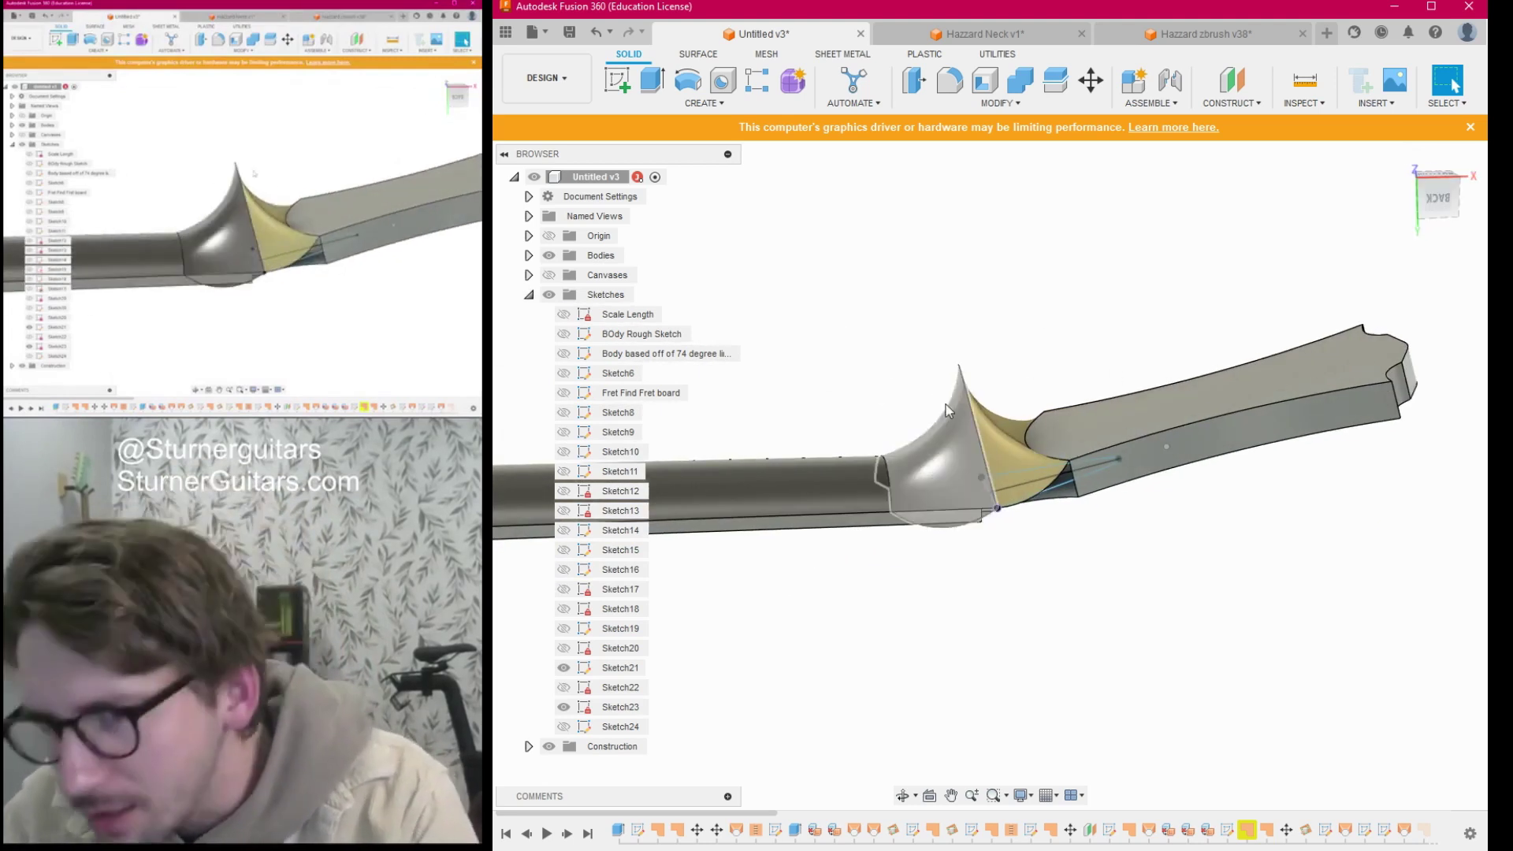
{"action": "scroll", "coordinate": [946, 404], "scroll_direction": "up", "scroll_amount": 3}
{"action": "scroll", "coordinate": [1077, 388], "scroll_direction": "down", "scroll_amount": 1}
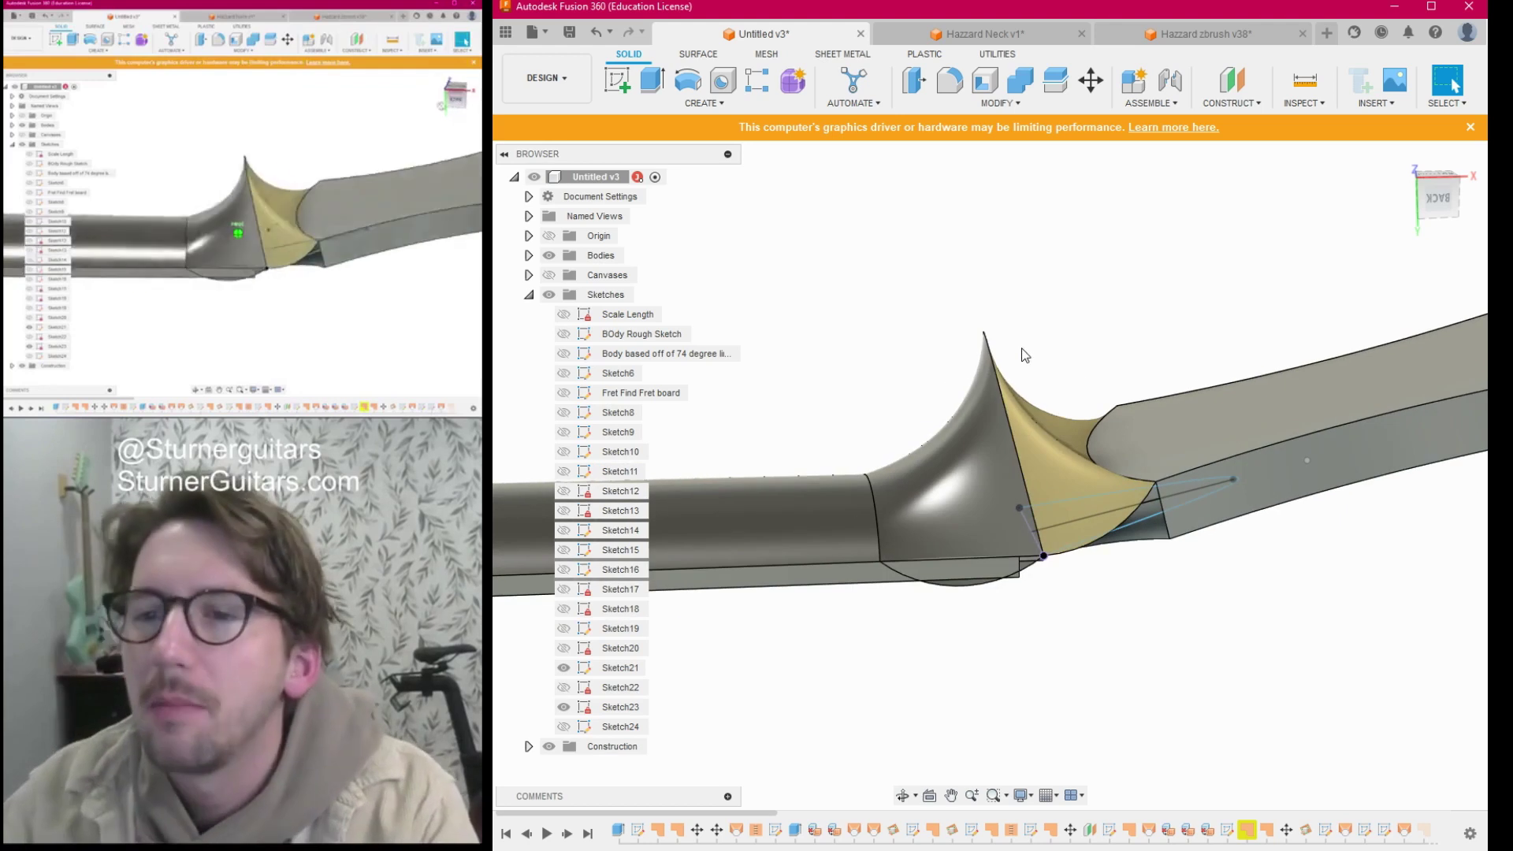
{"action": "mouse_move", "coordinate": [987, 475]}
{"action": "middle_mouse_down", "text": "shift"}
{"action": "mouse_move", "coordinate": [1041, 461]}
{"action": "mouse_move", "coordinate": [1008, 406]}
{"action": "mouse_move", "coordinate": [985, 422]}
{"action": "mouse_move", "coordinate": [1001, 419]}
{"action": "middle_mouse_up", "text": "shift"}
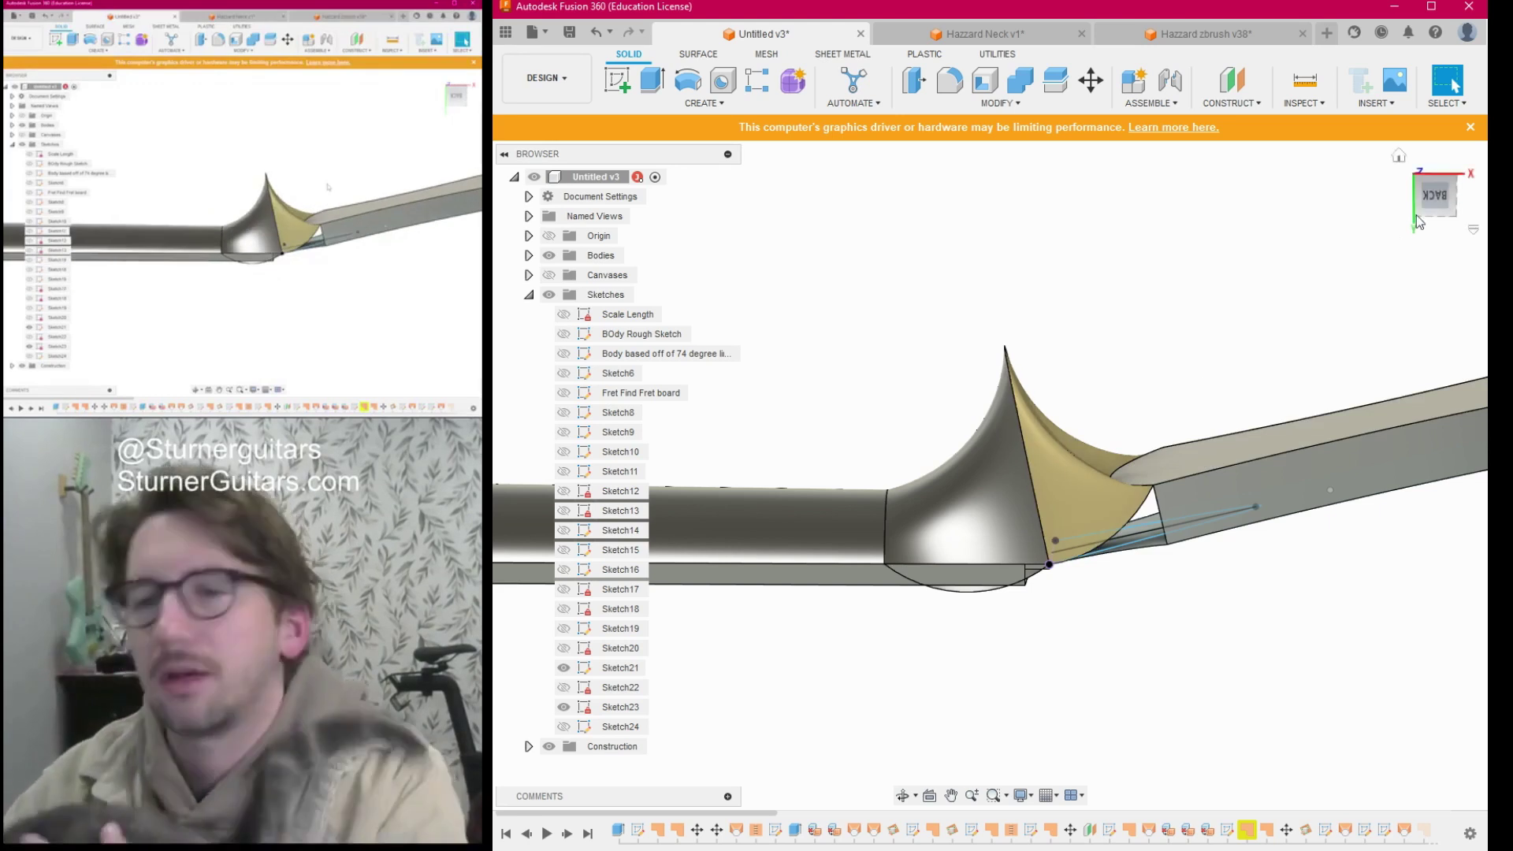
{"action": "scroll", "coordinate": [1174, 381], "scroll_direction": "down", "scroll_amount": 3}
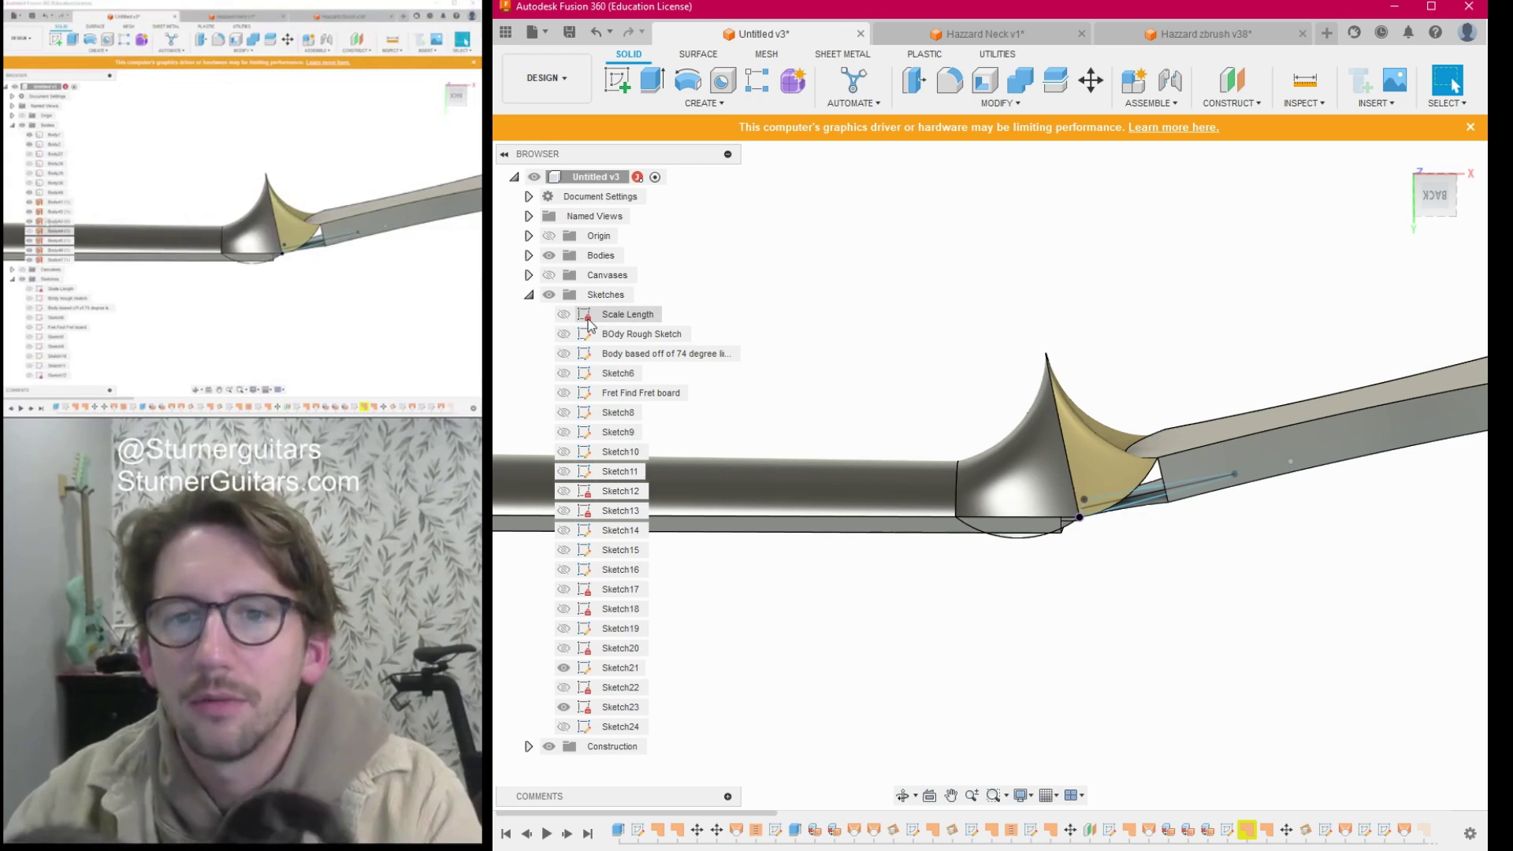
Hide the transition surfaces Body45, Body46 and Body47, along with the solid bodies Body1 and Body2.
{"action": "left_click", "coordinate": [529, 255]}
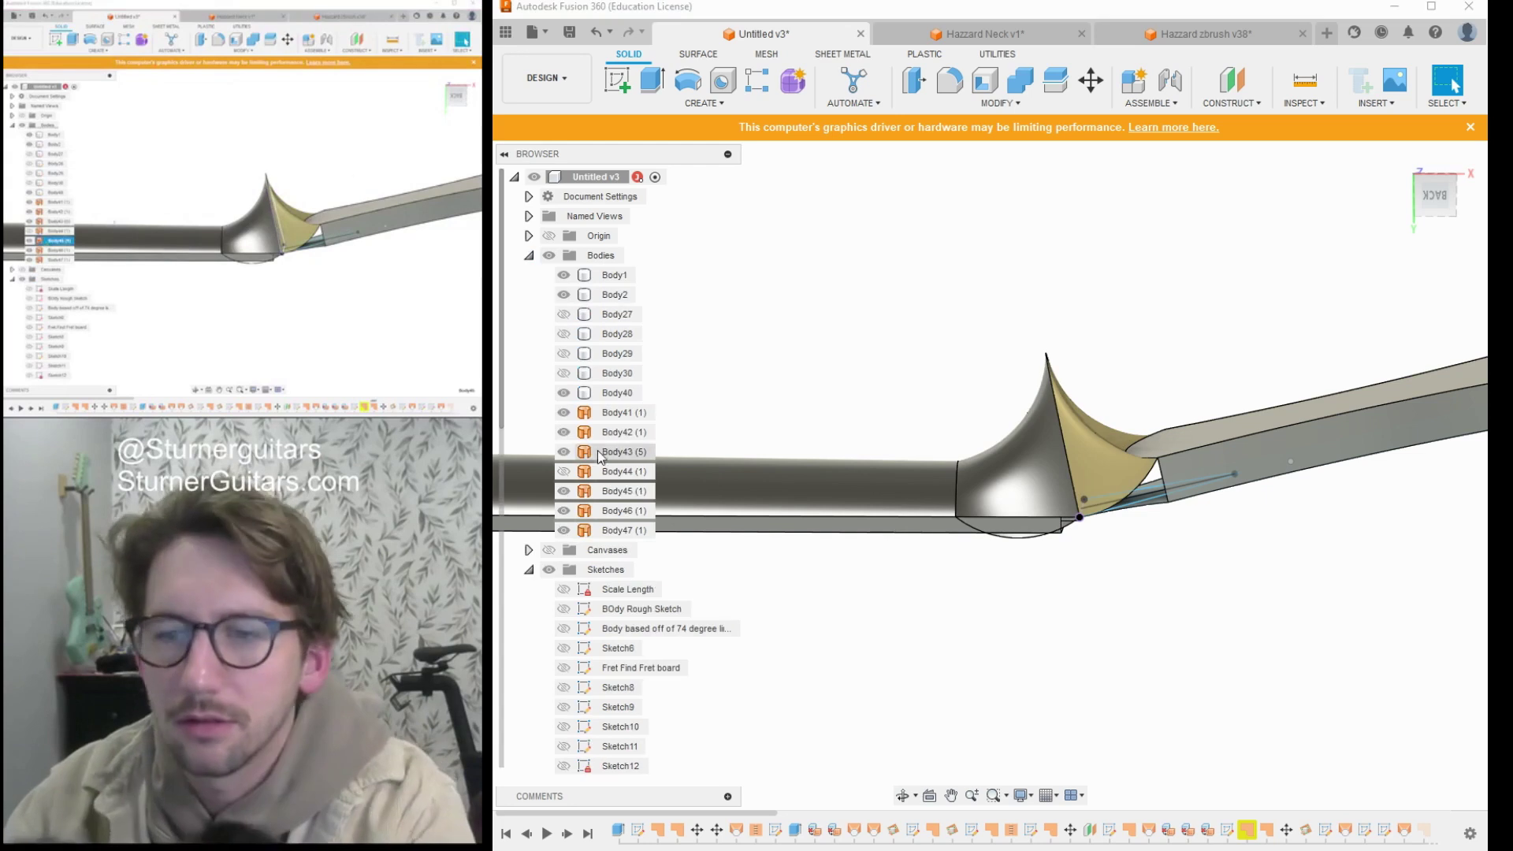
{"action": "left_click", "coordinate": [601, 492]}
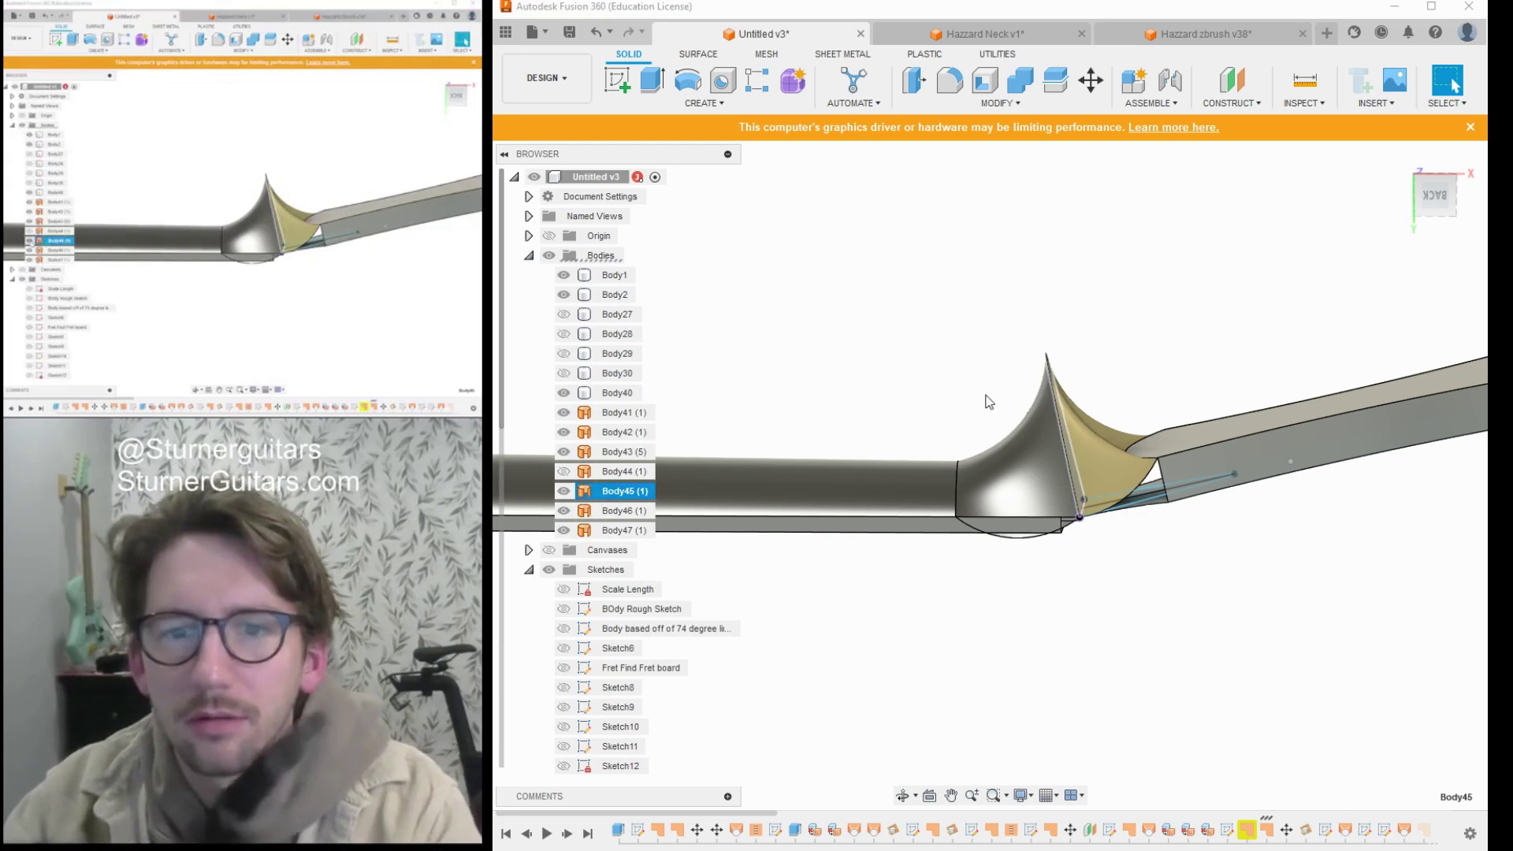
{"action": "left_click", "coordinate": [565, 491]}
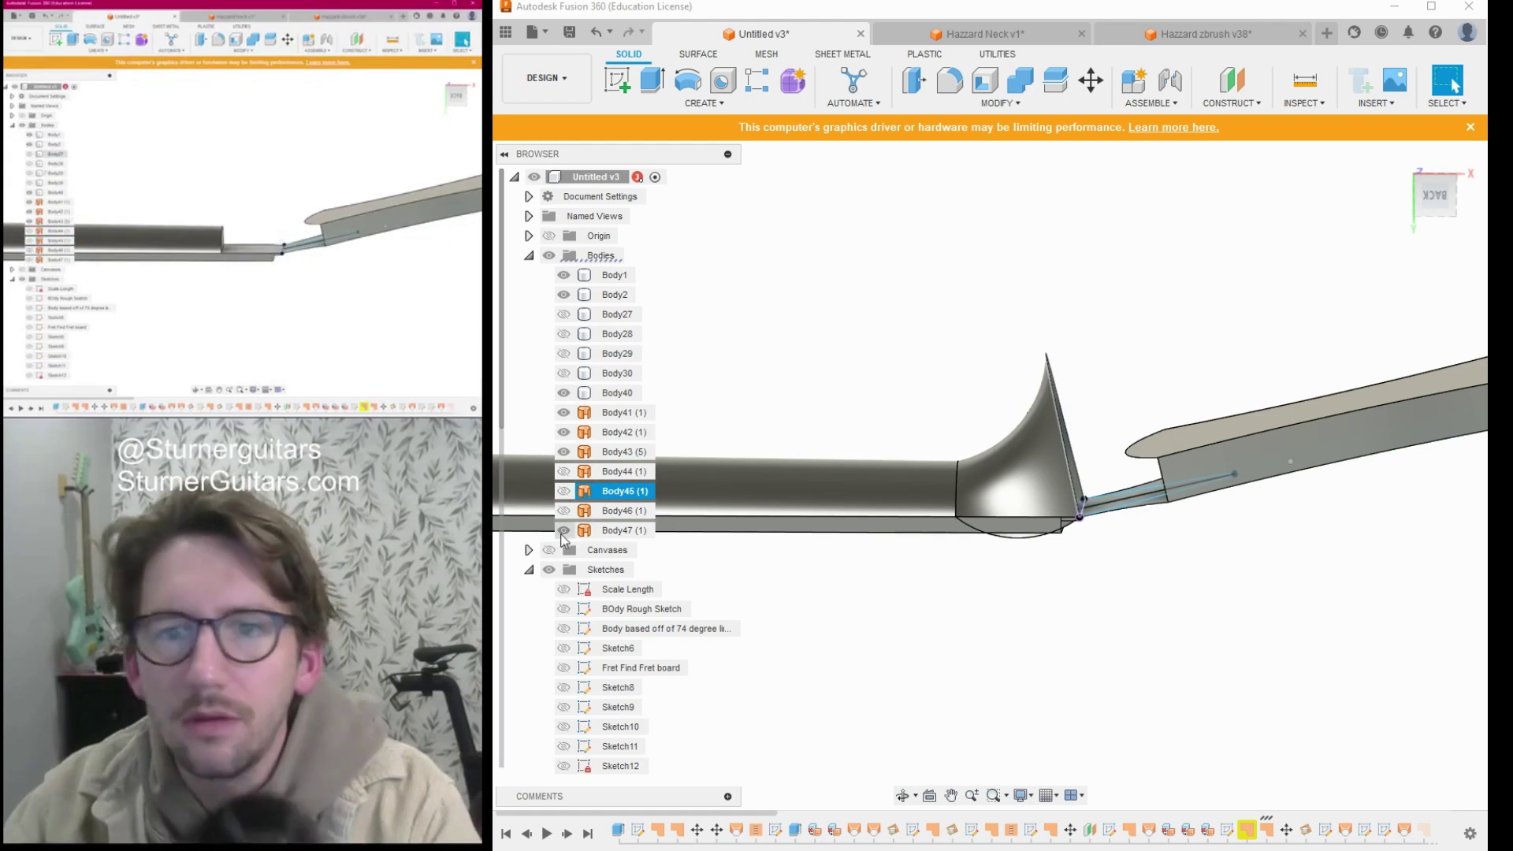
{"action": "left_click", "coordinate": [564, 530]}
{"action": "left_click", "coordinate": [1025, 352]}
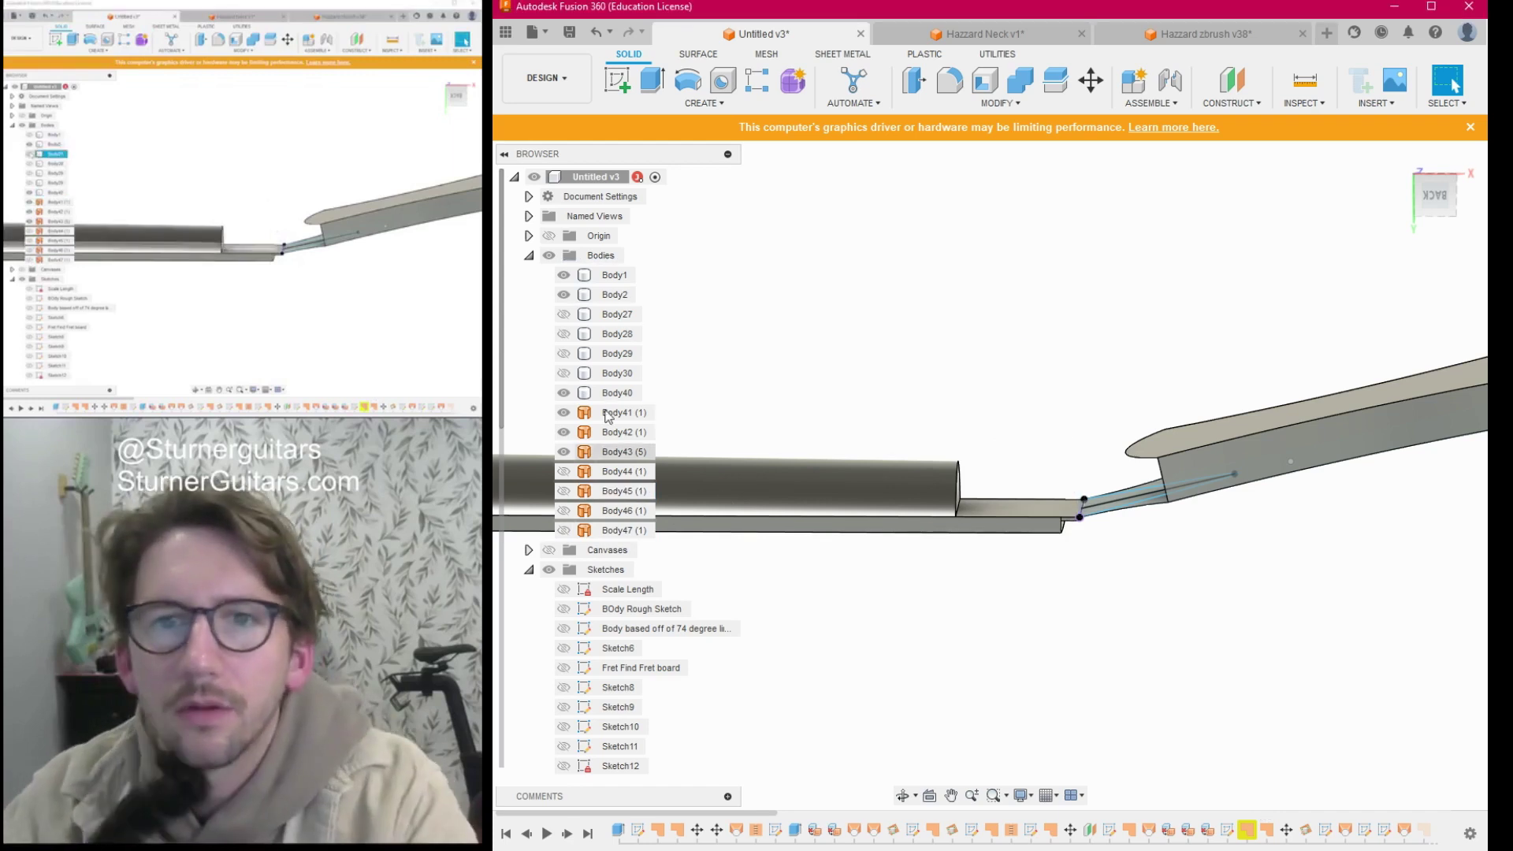
{"action": "left_click", "coordinate": [564, 275]}
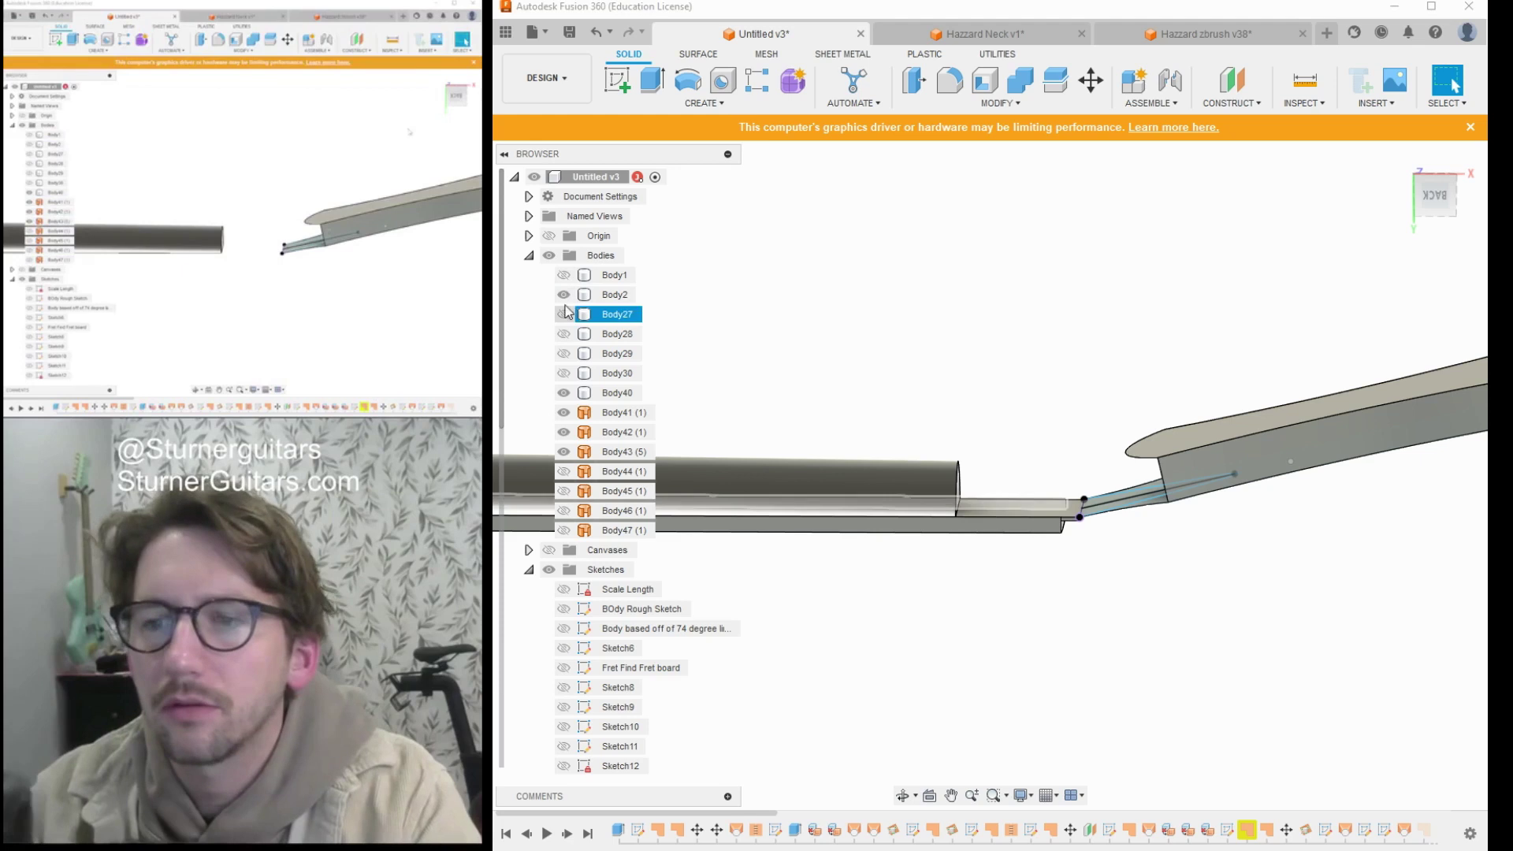
{"action": "left_click", "coordinate": [564, 295]}
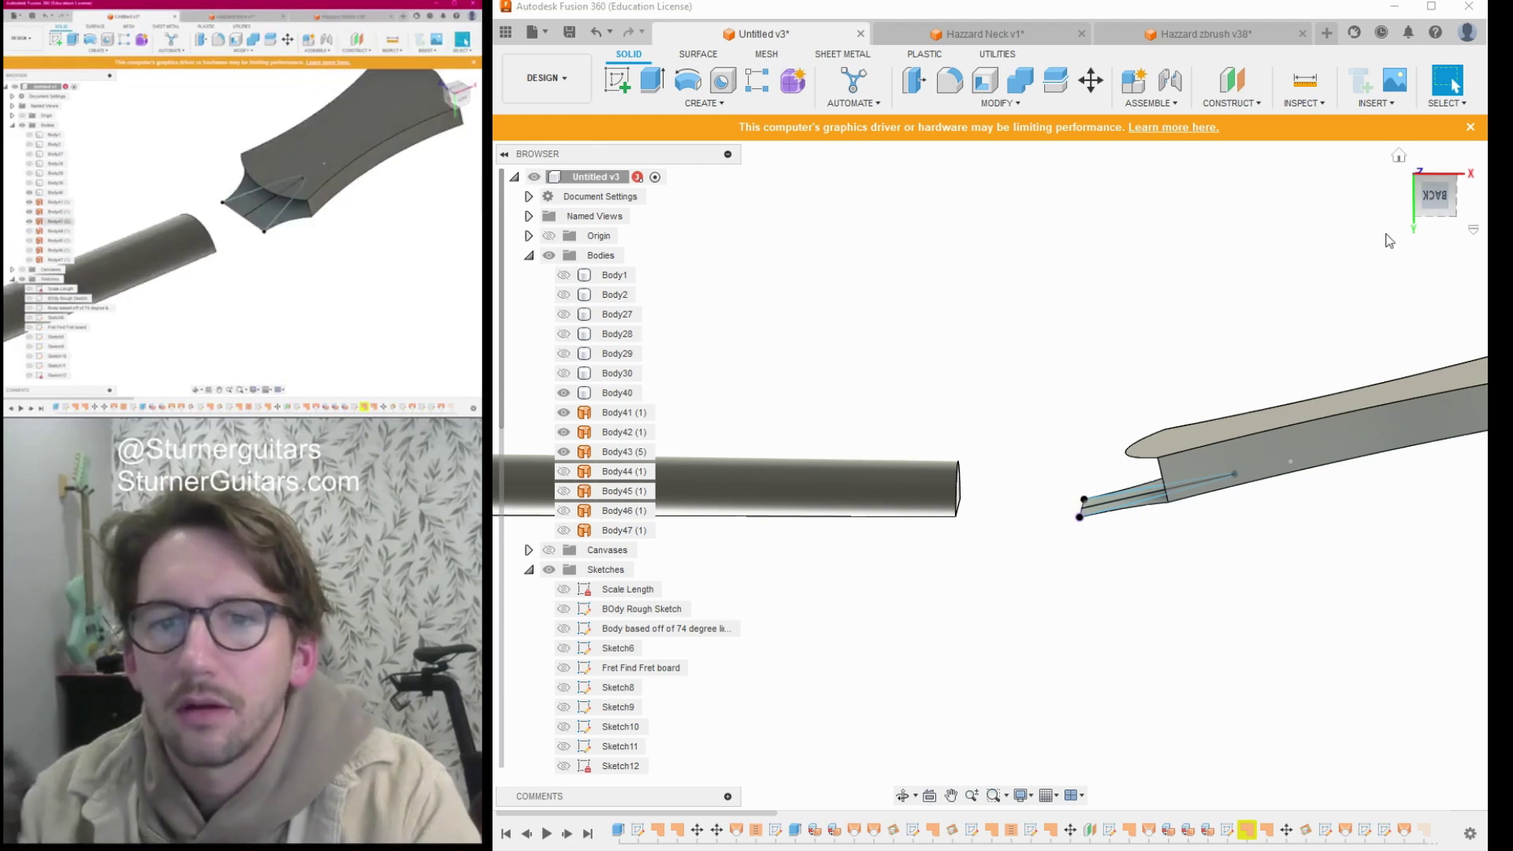
Hide the headstock's back surface Body42, keeping Body43 shown, and hide Sketch21 and Sketch23.
{"action": "left_click_drag", "start_coordinate": [1429, 201], "coordinate": [1452, 223]}
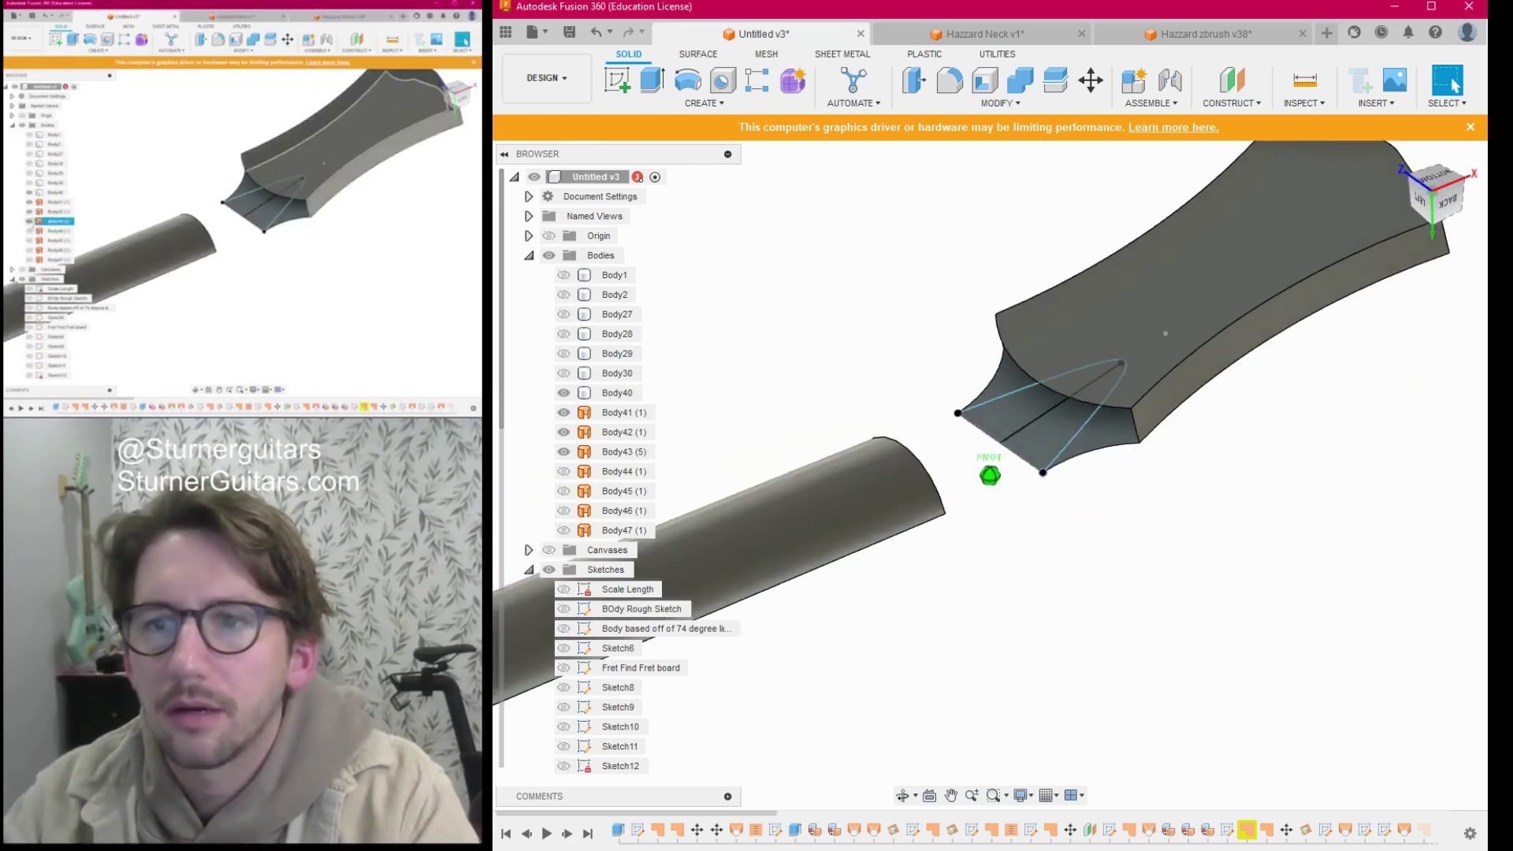
{"action": "left_click", "coordinate": [566, 452]}
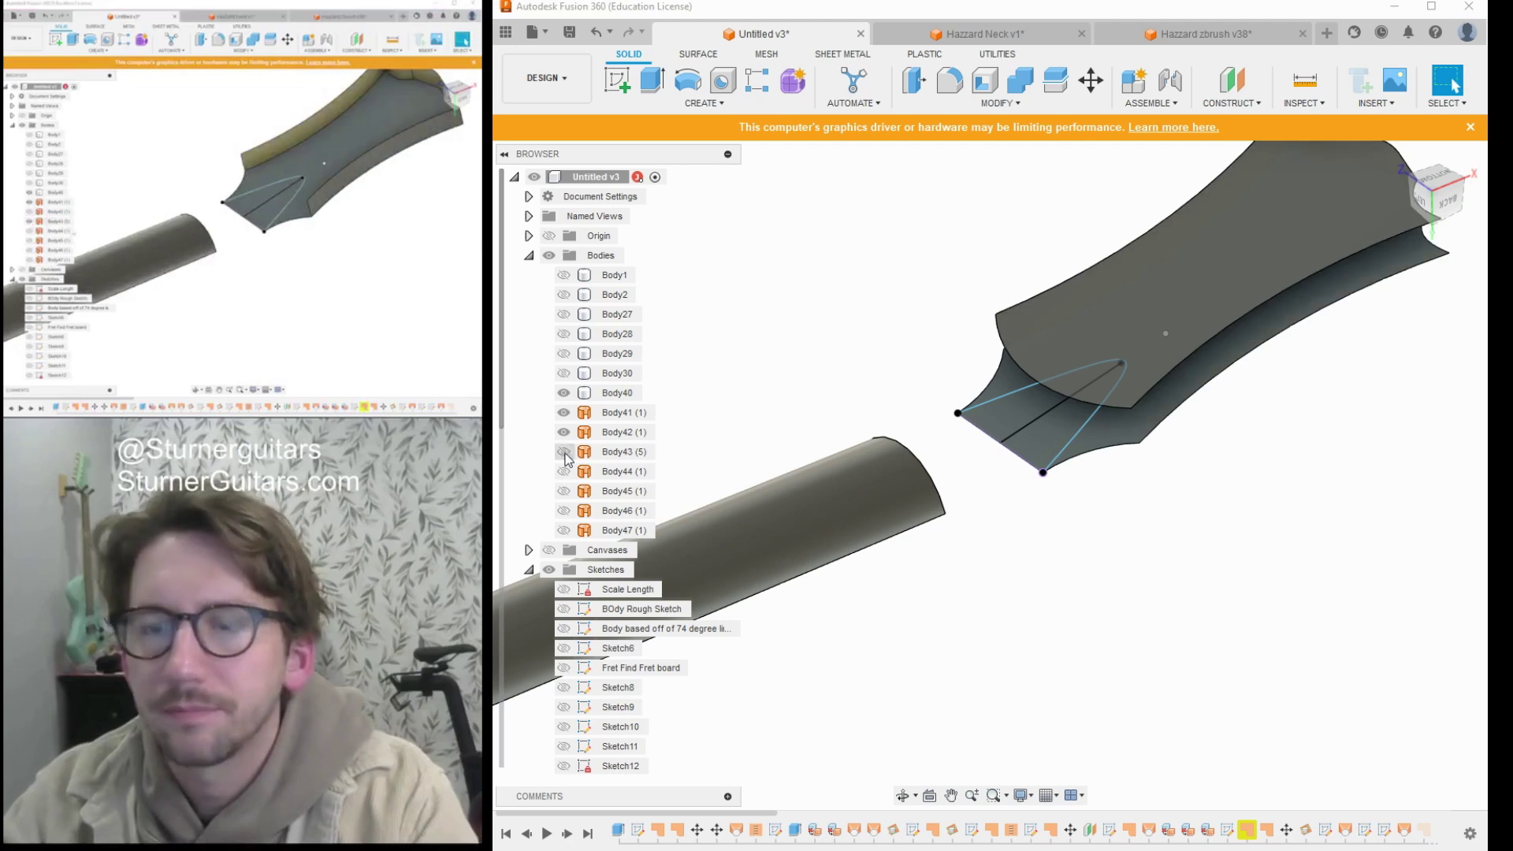
{"action": "left_click", "coordinate": [565, 453]}
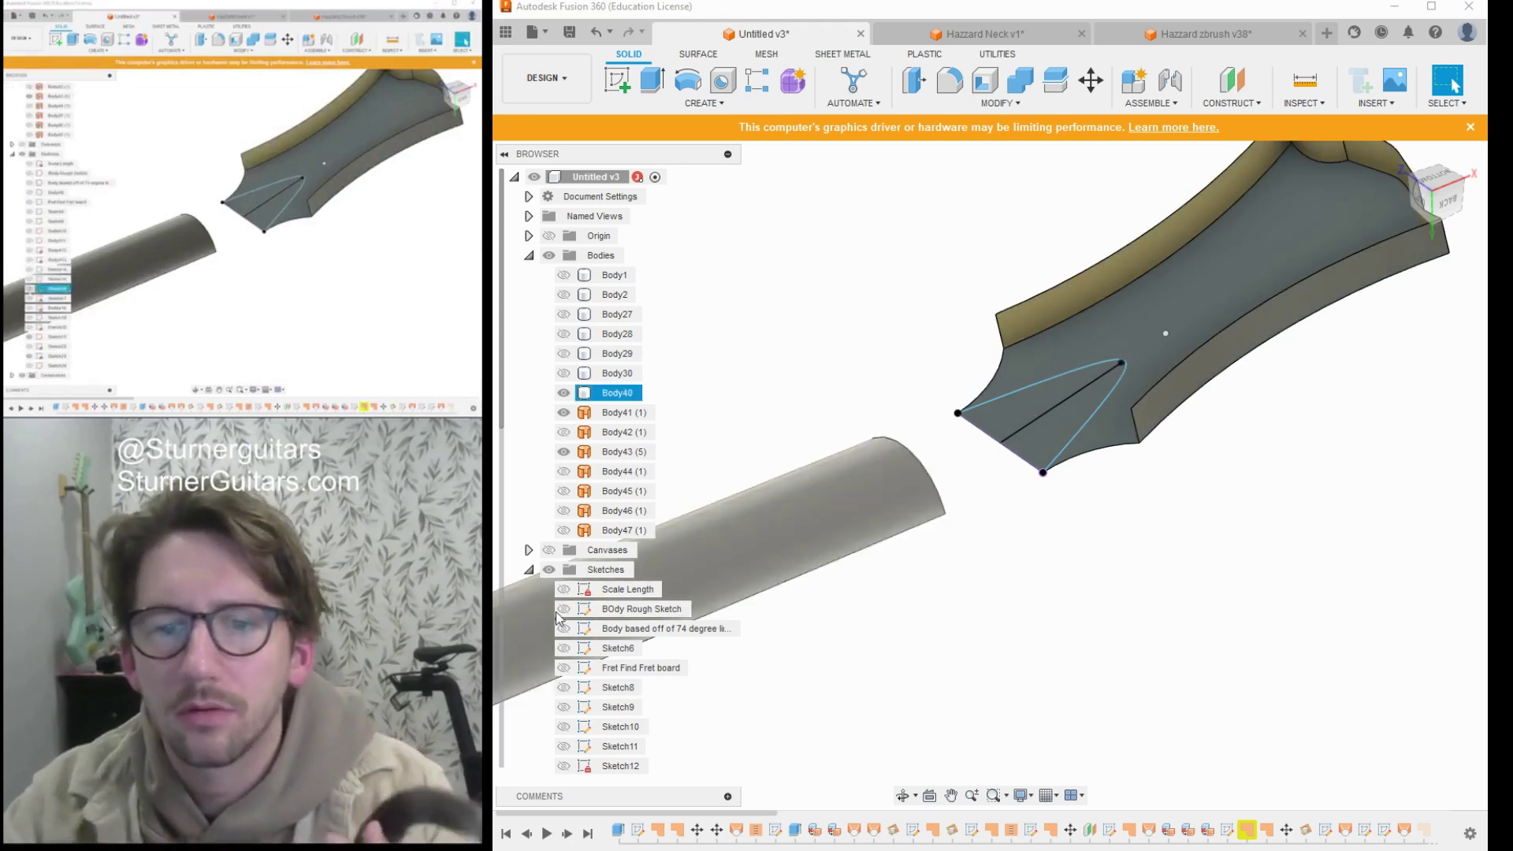
{"action": "scroll", "coordinate": [569, 591], "scroll_direction": "down", "scroll_amount": 1}
{"action": "scroll", "coordinate": [569, 591], "scroll_direction": "down", "scroll_amount": 4}
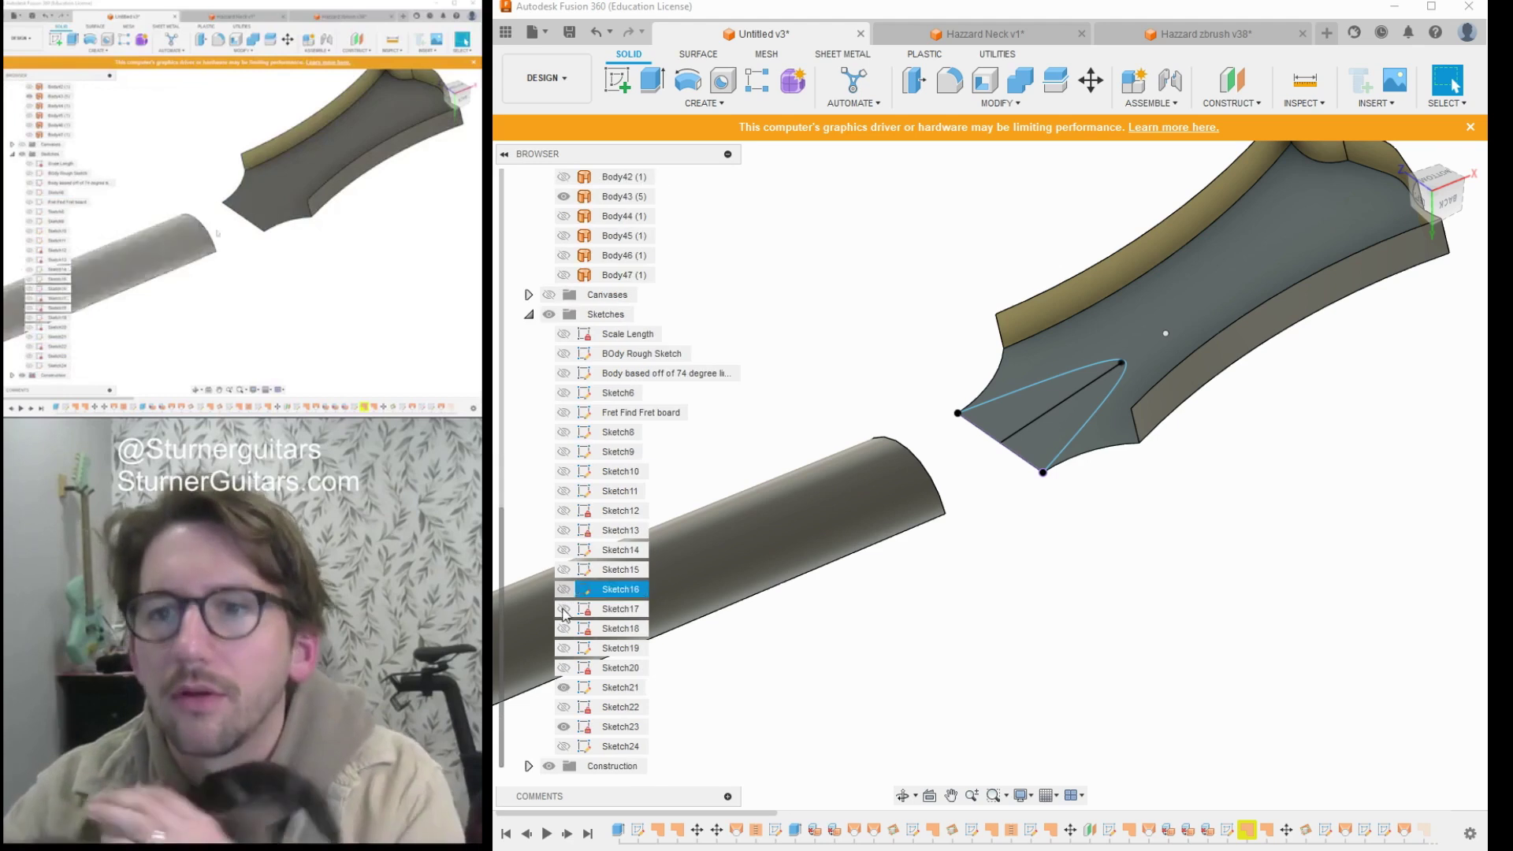
{"action": "left_click", "coordinate": [565, 715]}
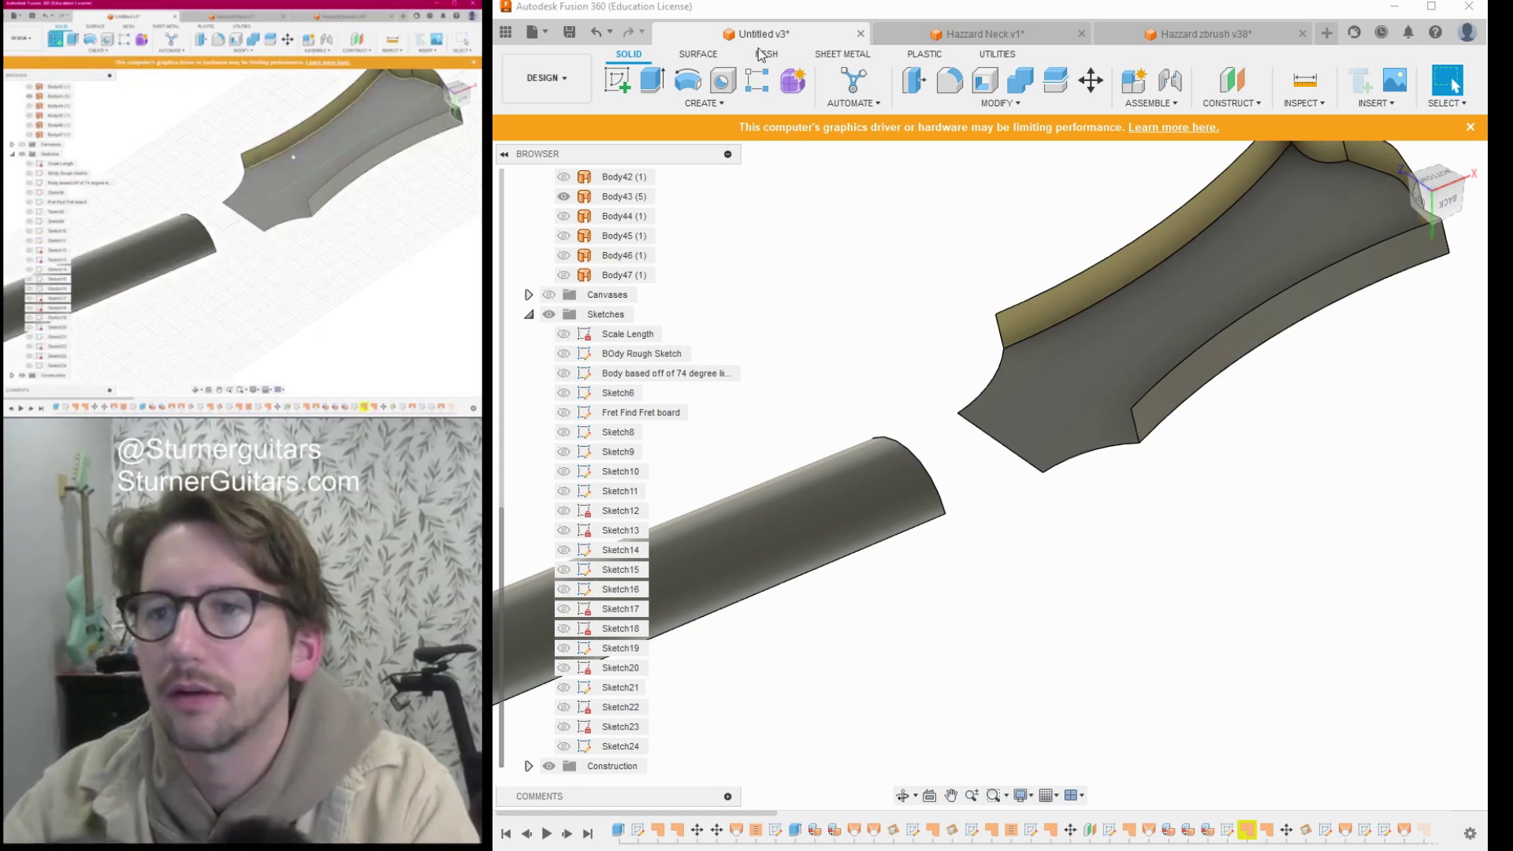
Start a sketch on the headstock's flat face and draw a line joining its two flared corners nearest the neck.
{"action": "left_click", "coordinate": [617, 79]}
{"action": "left_click", "coordinate": [1109, 323]}
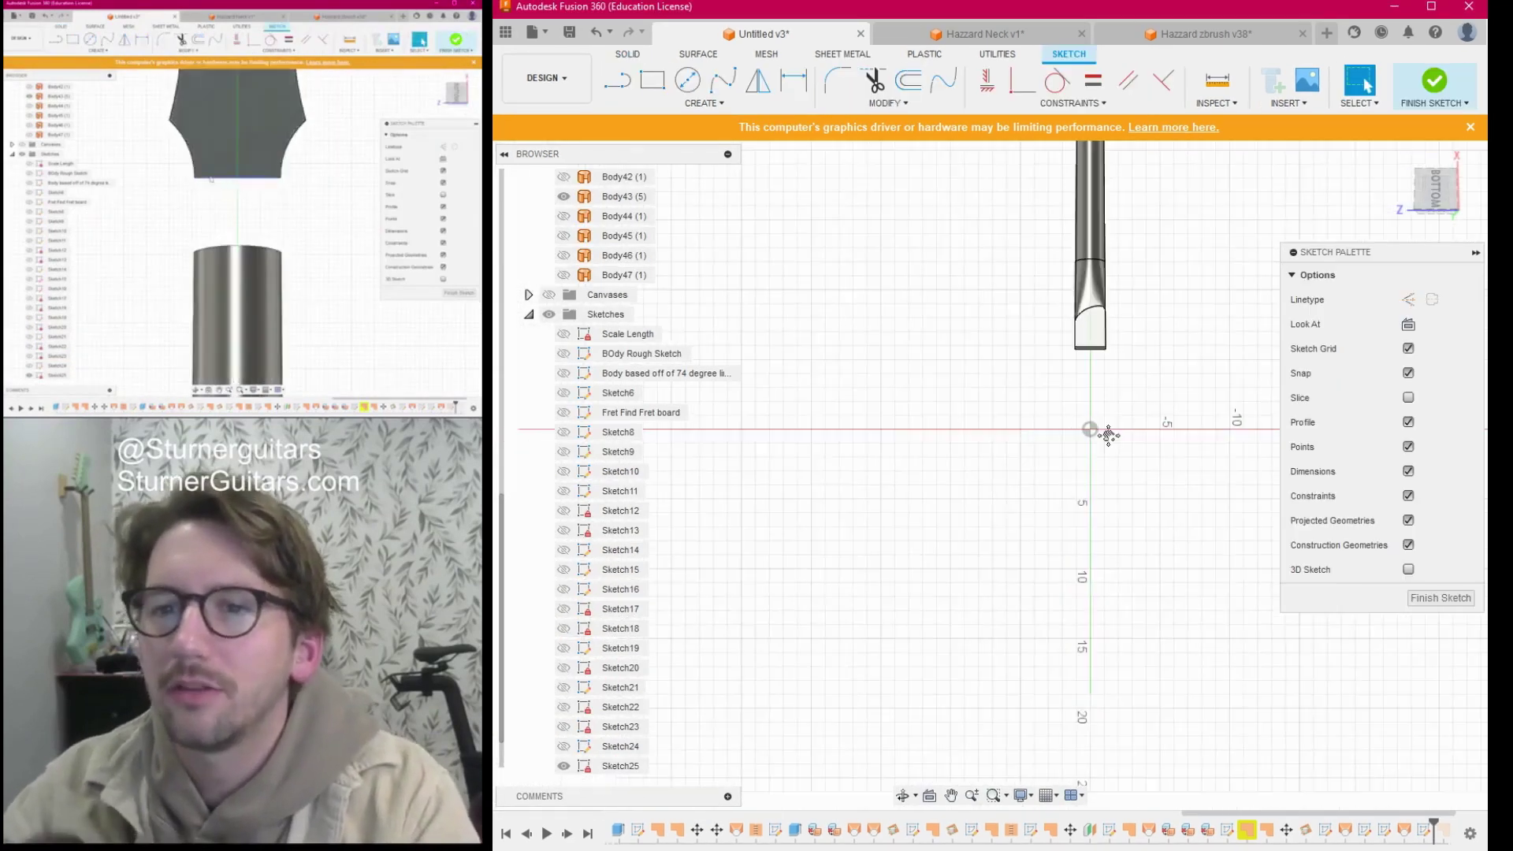
{"action": "scroll", "coordinate": [985, 357], "scroll_direction": "up", "scroll_amount": 10}
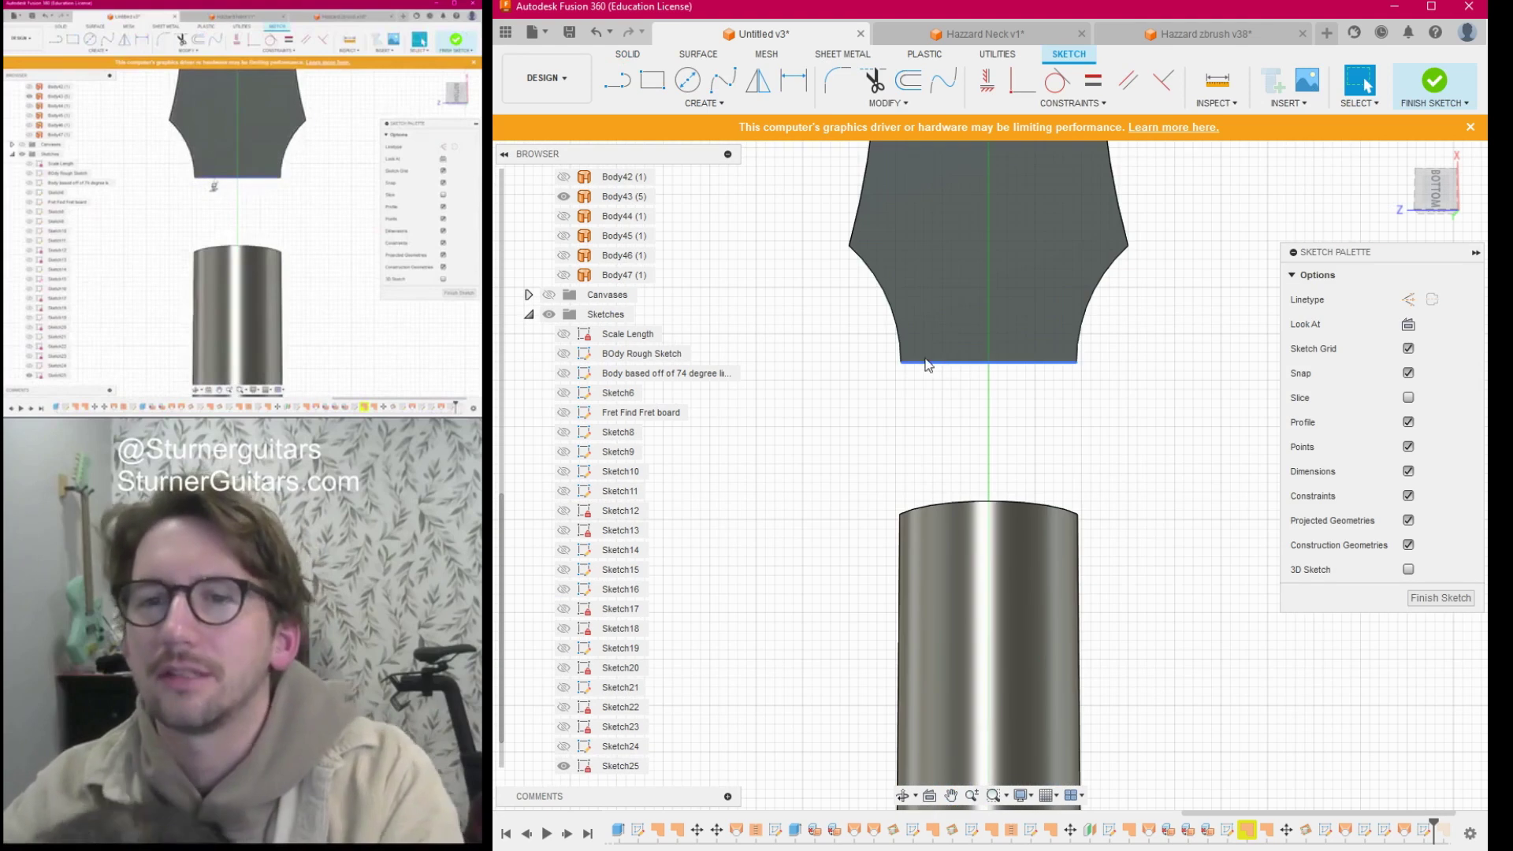
{"action": "scroll", "coordinate": [938, 367], "scroll_direction": "down", "scroll_amount": 2}
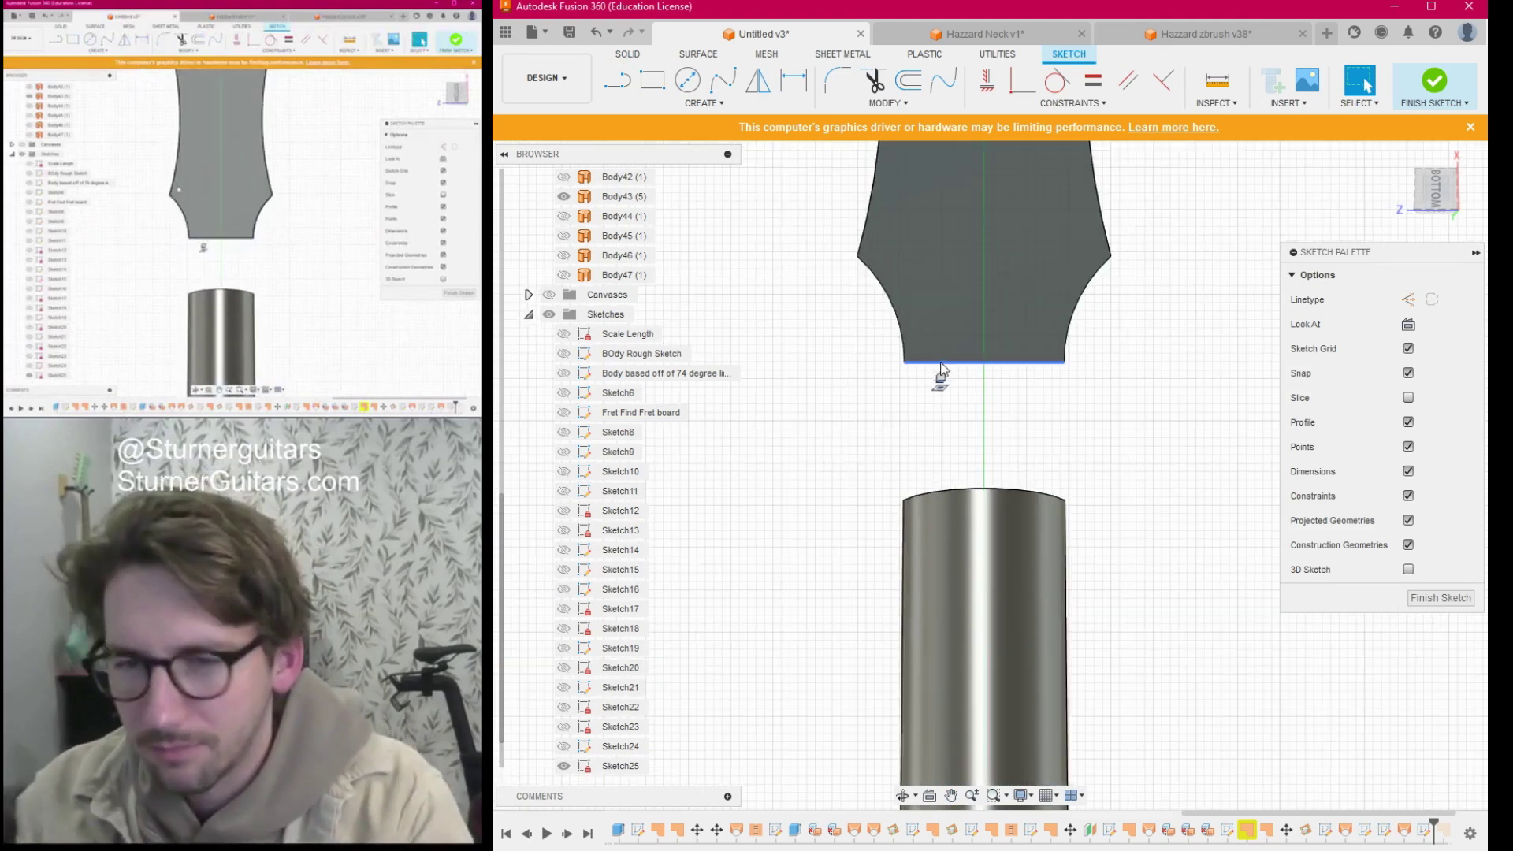
{"action": "middle_click_drag", "start_coordinate": [940, 367], "coordinate": [919, 480]}
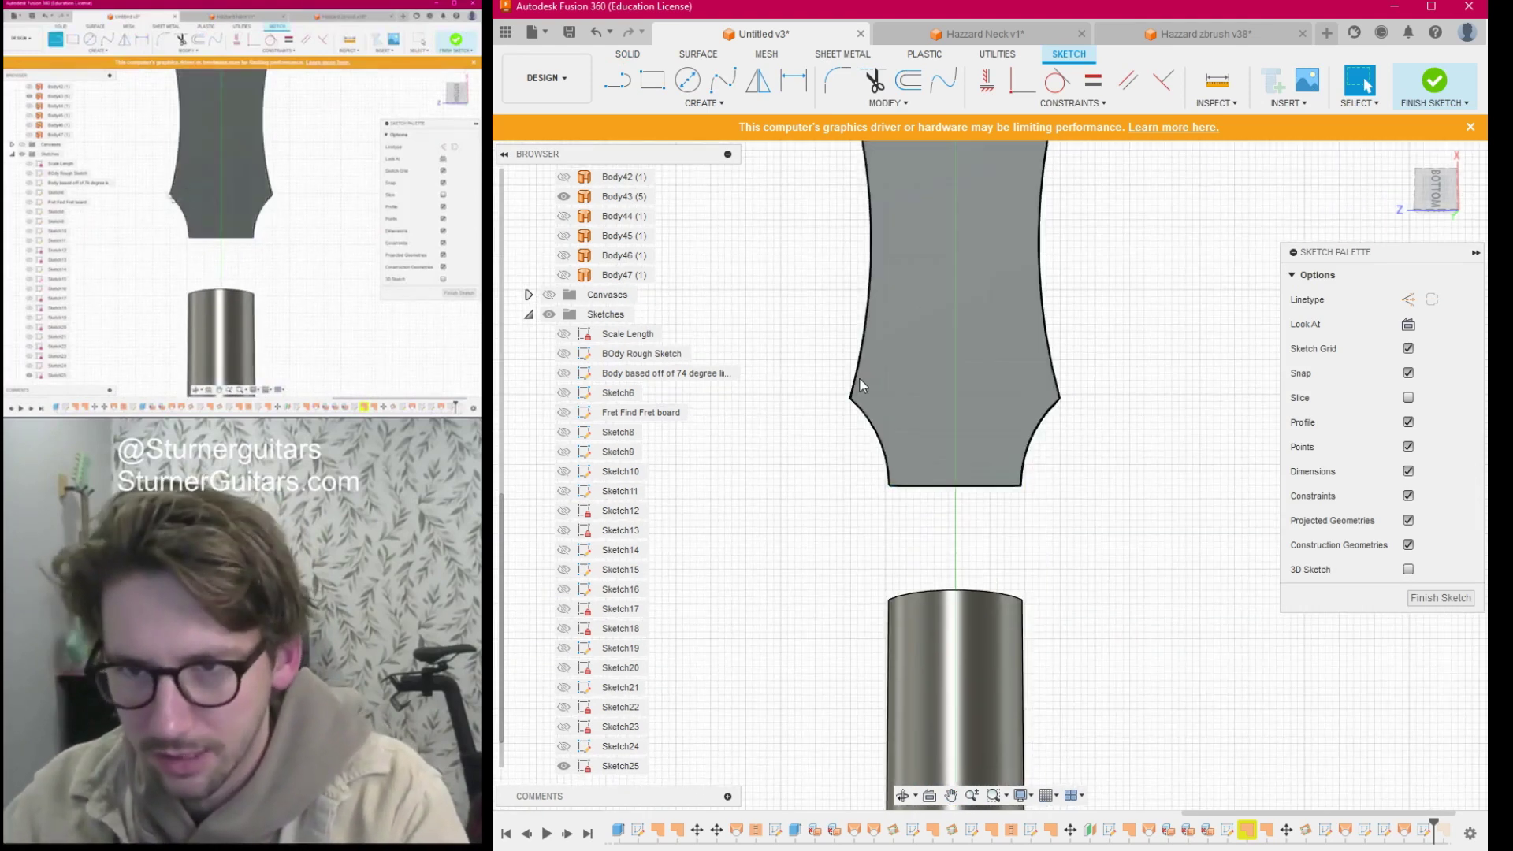
{"action": "key", "text": "l"}
{"action": "left_click", "coordinate": [851, 398]}
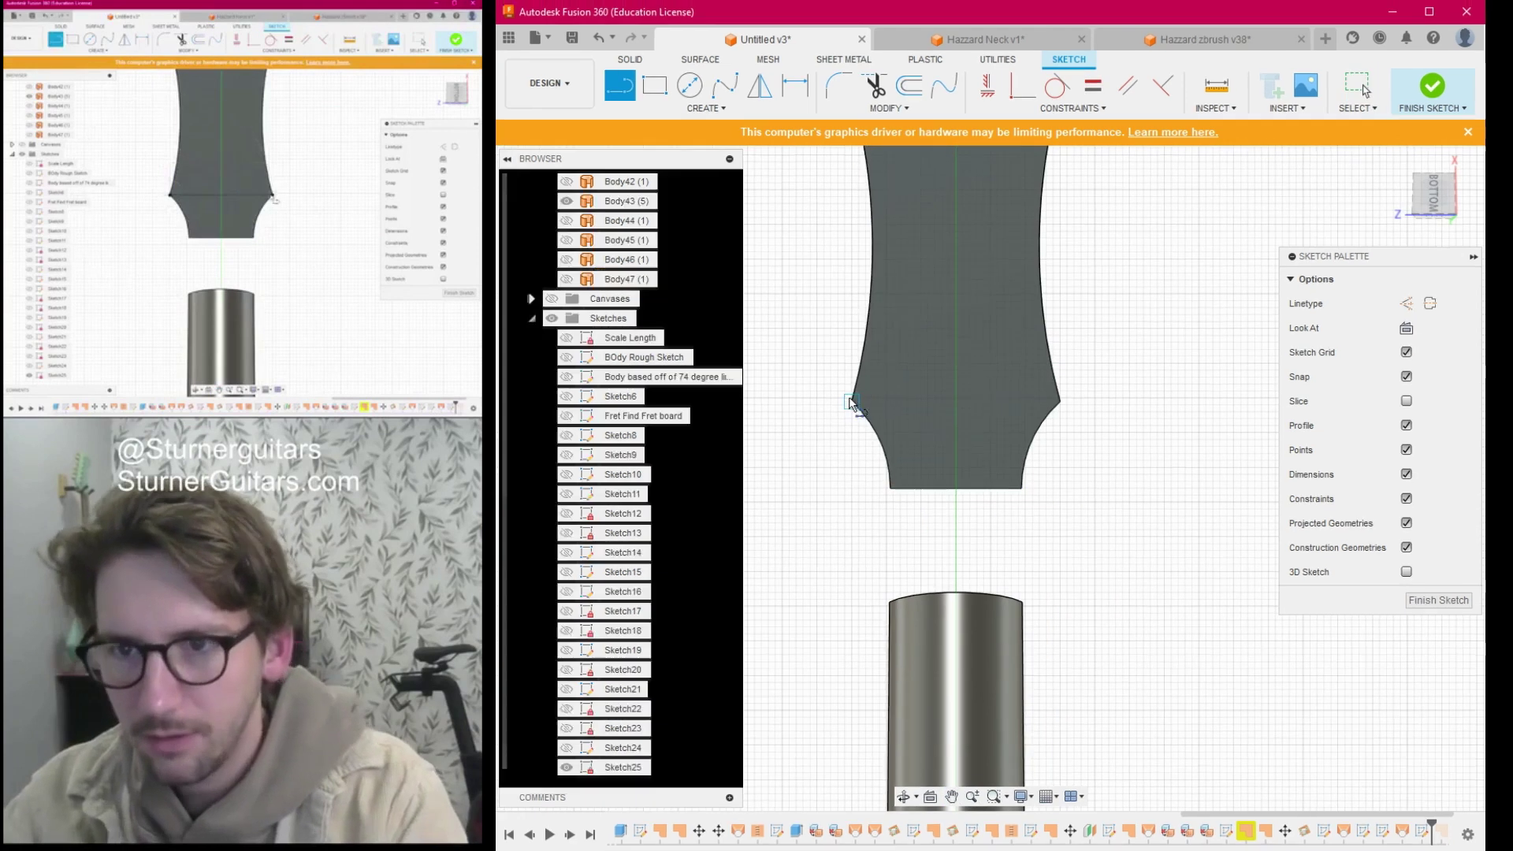
{"action": "left_click", "coordinate": [1060, 398]}
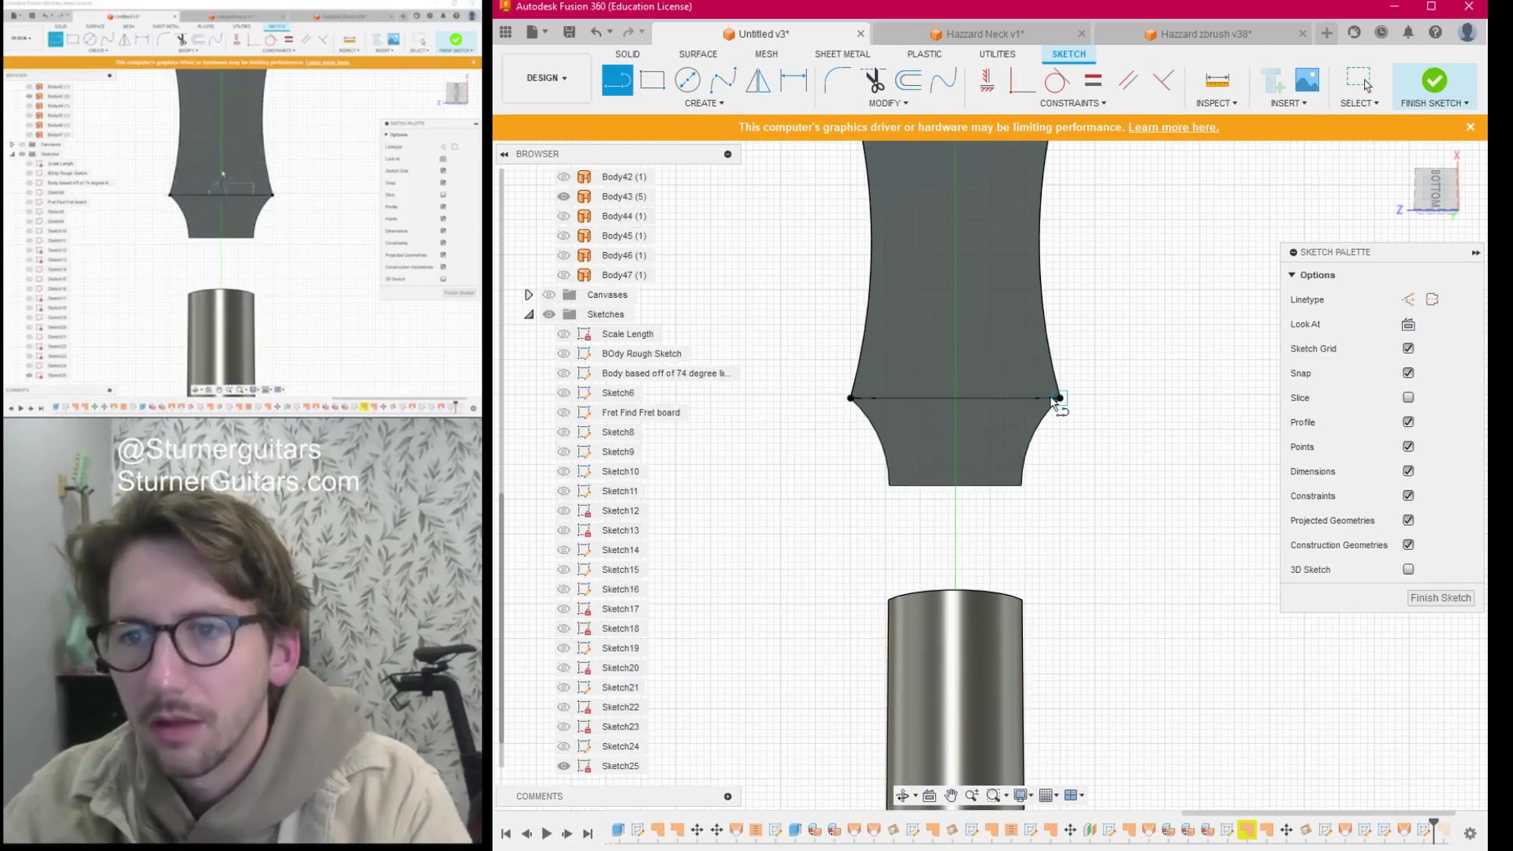
Draw a perpendicular centre line 2.00 long from the cross line's midpoint towards the headstock tip.
{"action": "left_click", "coordinate": [956, 398]}
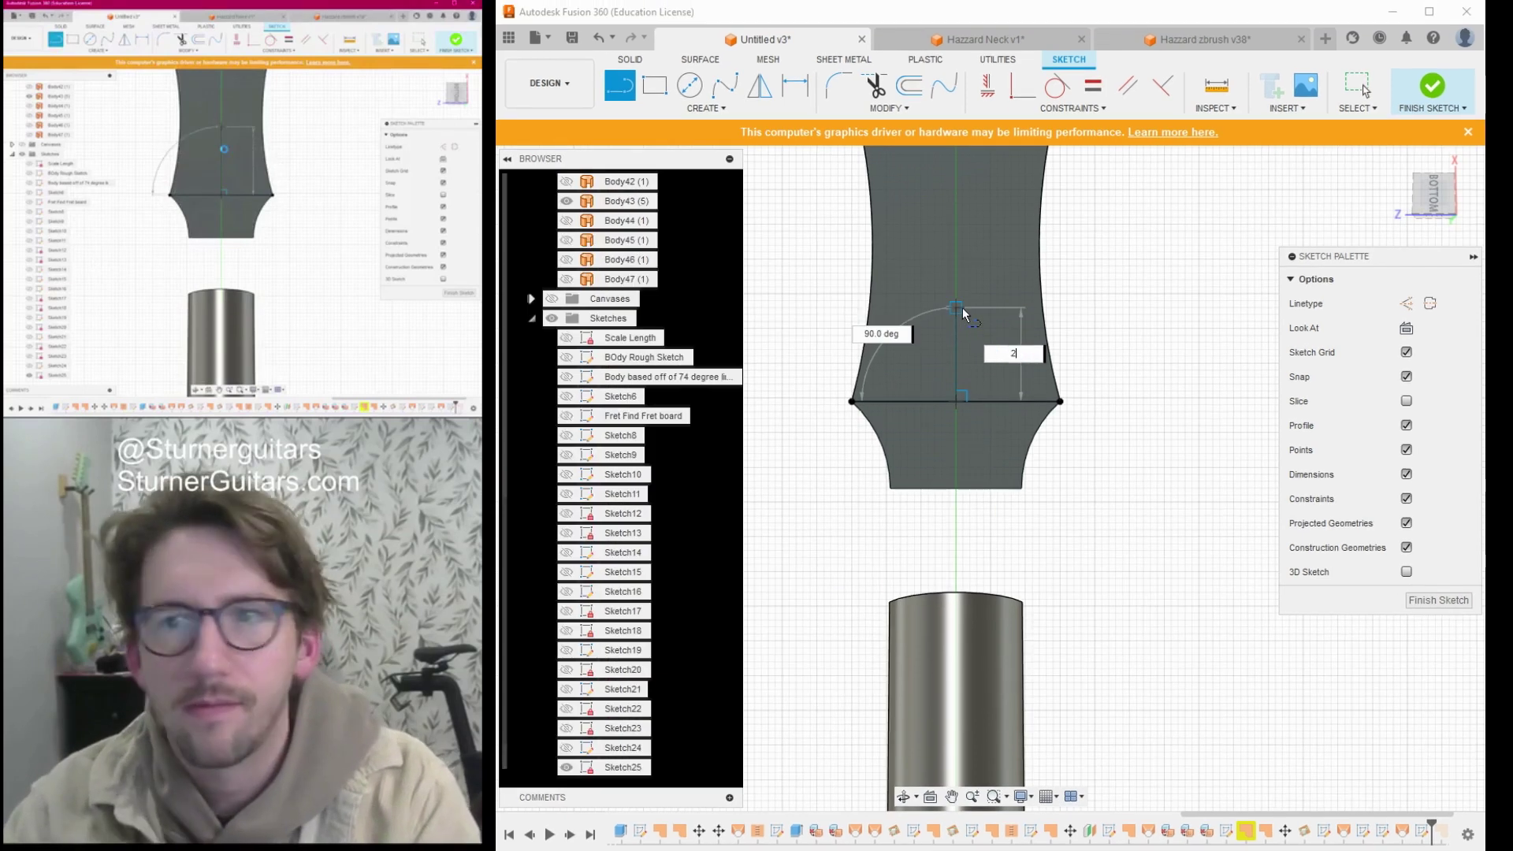
{"action": "type", "text": "2"}
{"action": "key", "text": "Return"}
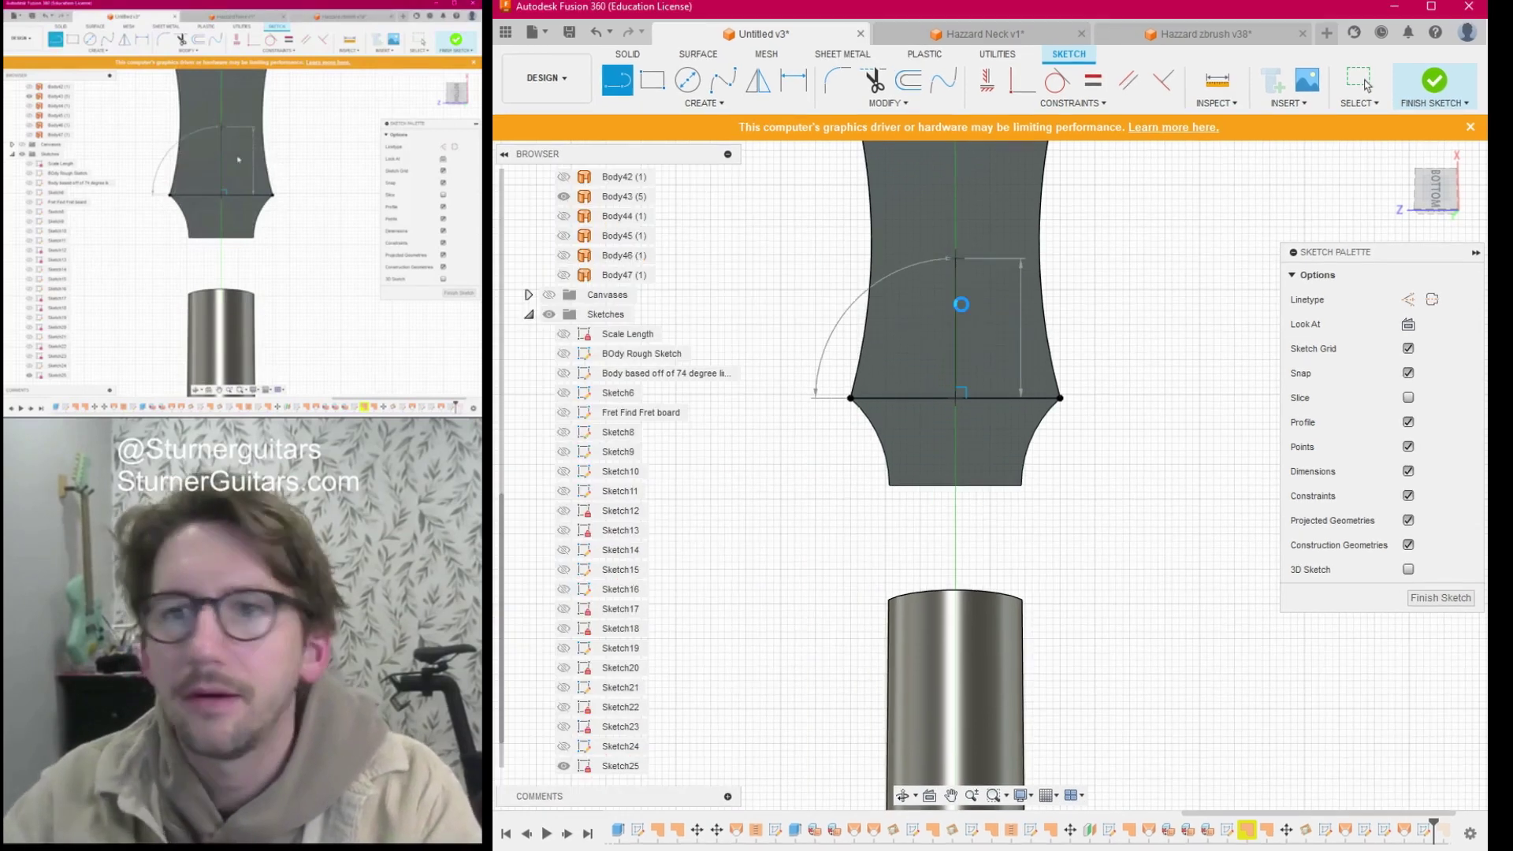
{"action": "key", "text": "Escape"}
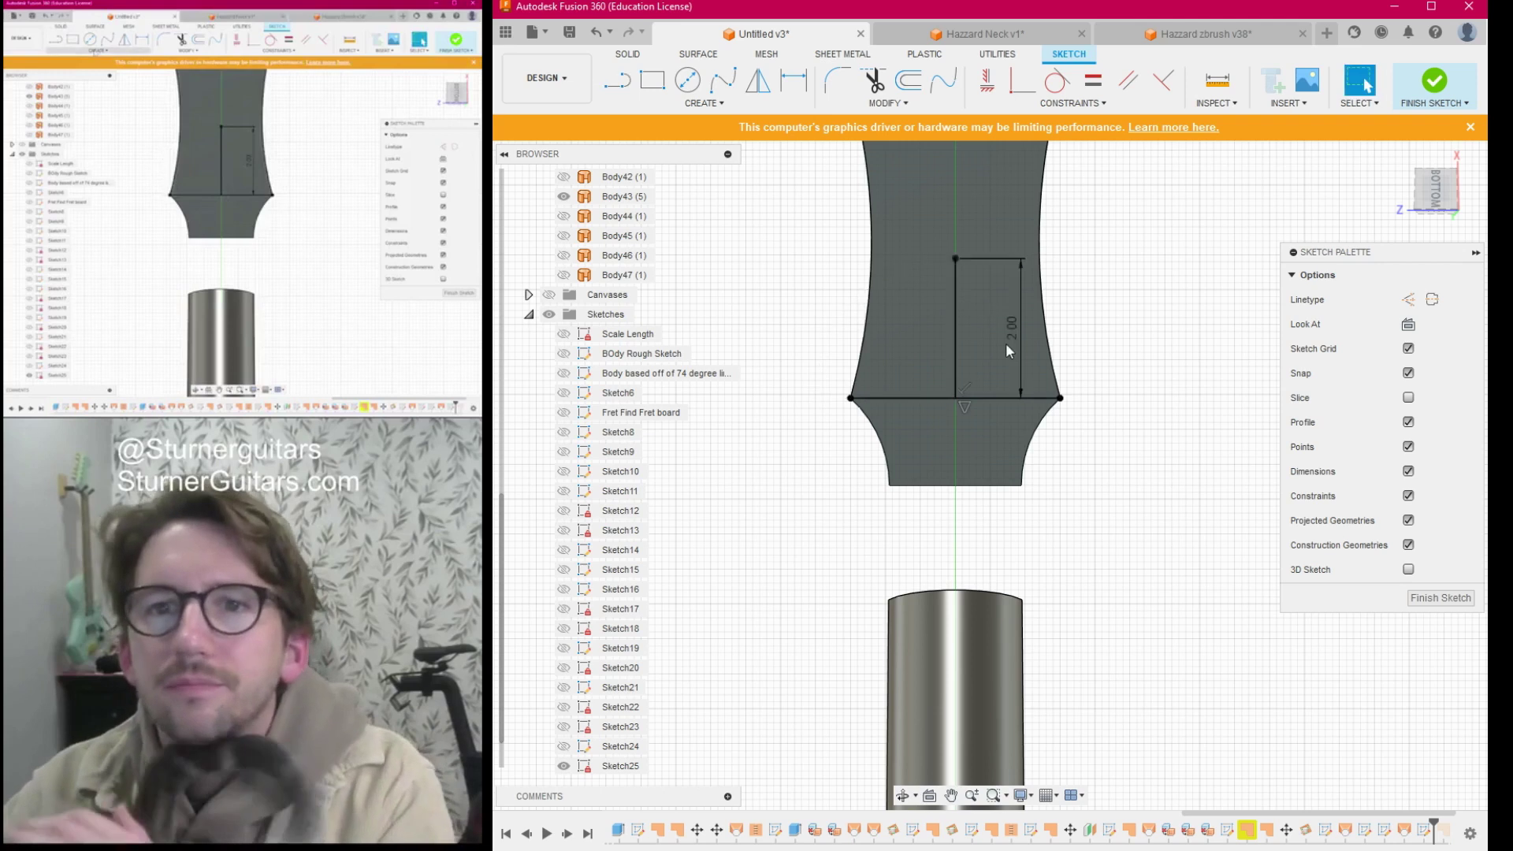
Add a conic curve between the cross line's ends, with its vertex on the centre axis beyond the centre line and a 0.75 rho, and finish the sketch.
{"action": "left_click", "coordinate": [699, 105]}
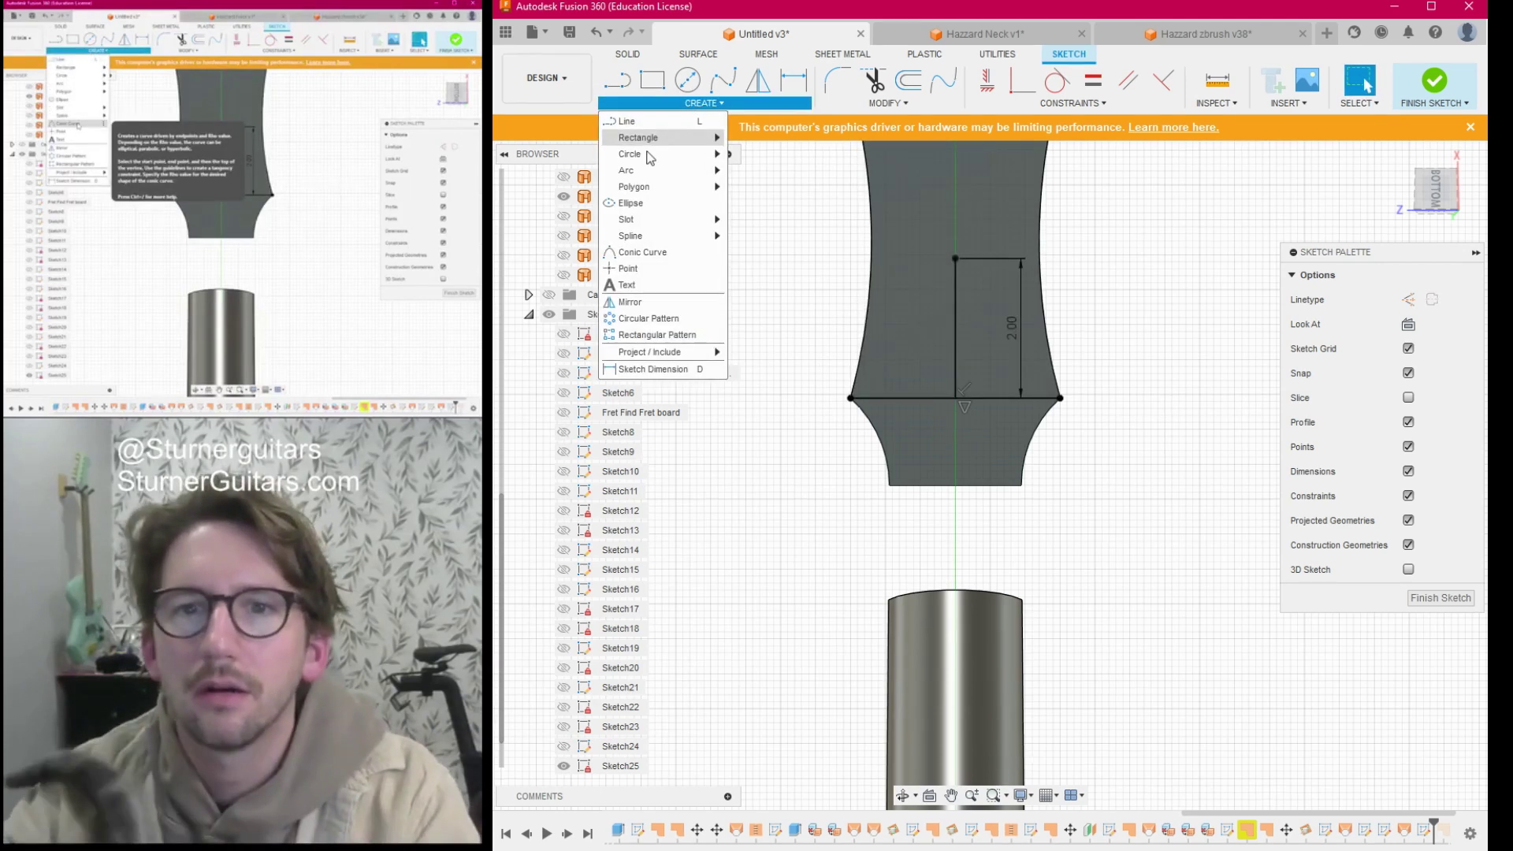
{"action": "left_click", "coordinate": [666, 261]}
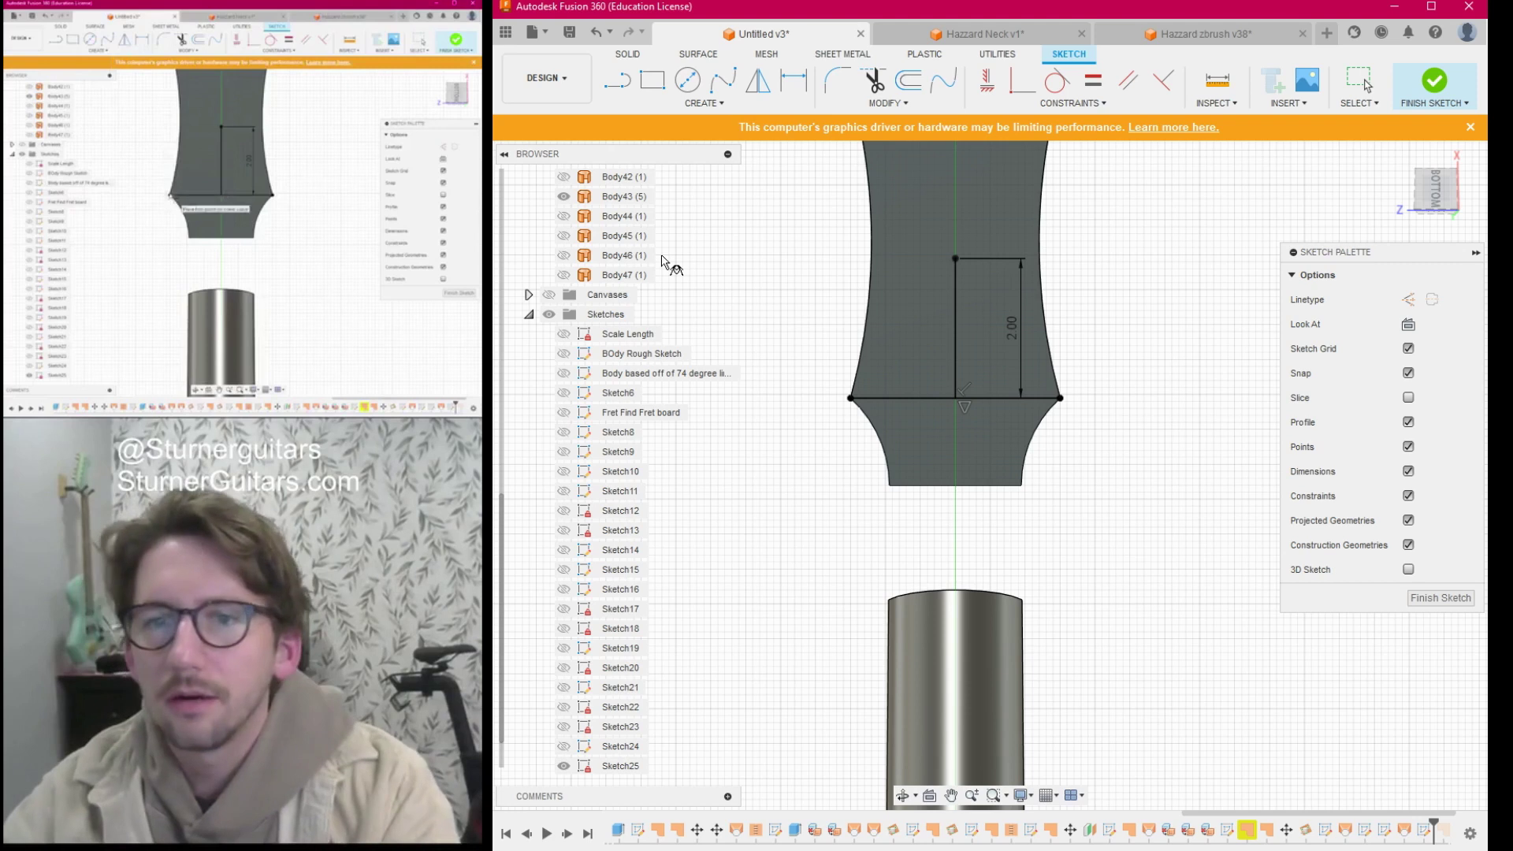
{"action": "left_click", "coordinate": [851, 398]}
{"action": "left_click", "coordinate": [1060, 398]}
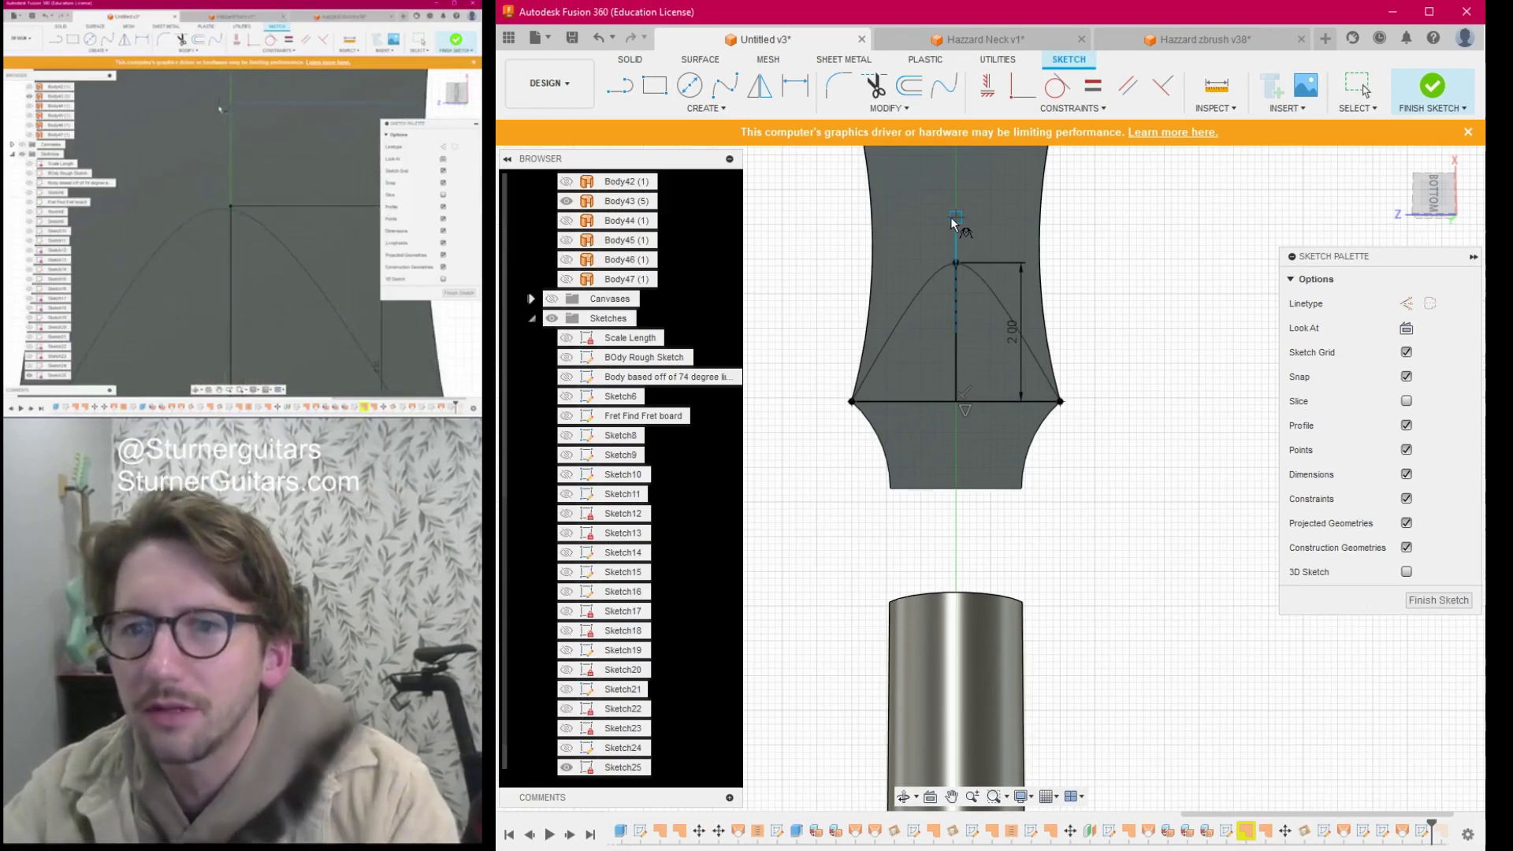
{"action": "scroll", "coordinate": [952, 219], "scroll_direction": "up", "scroll_amount": 5}
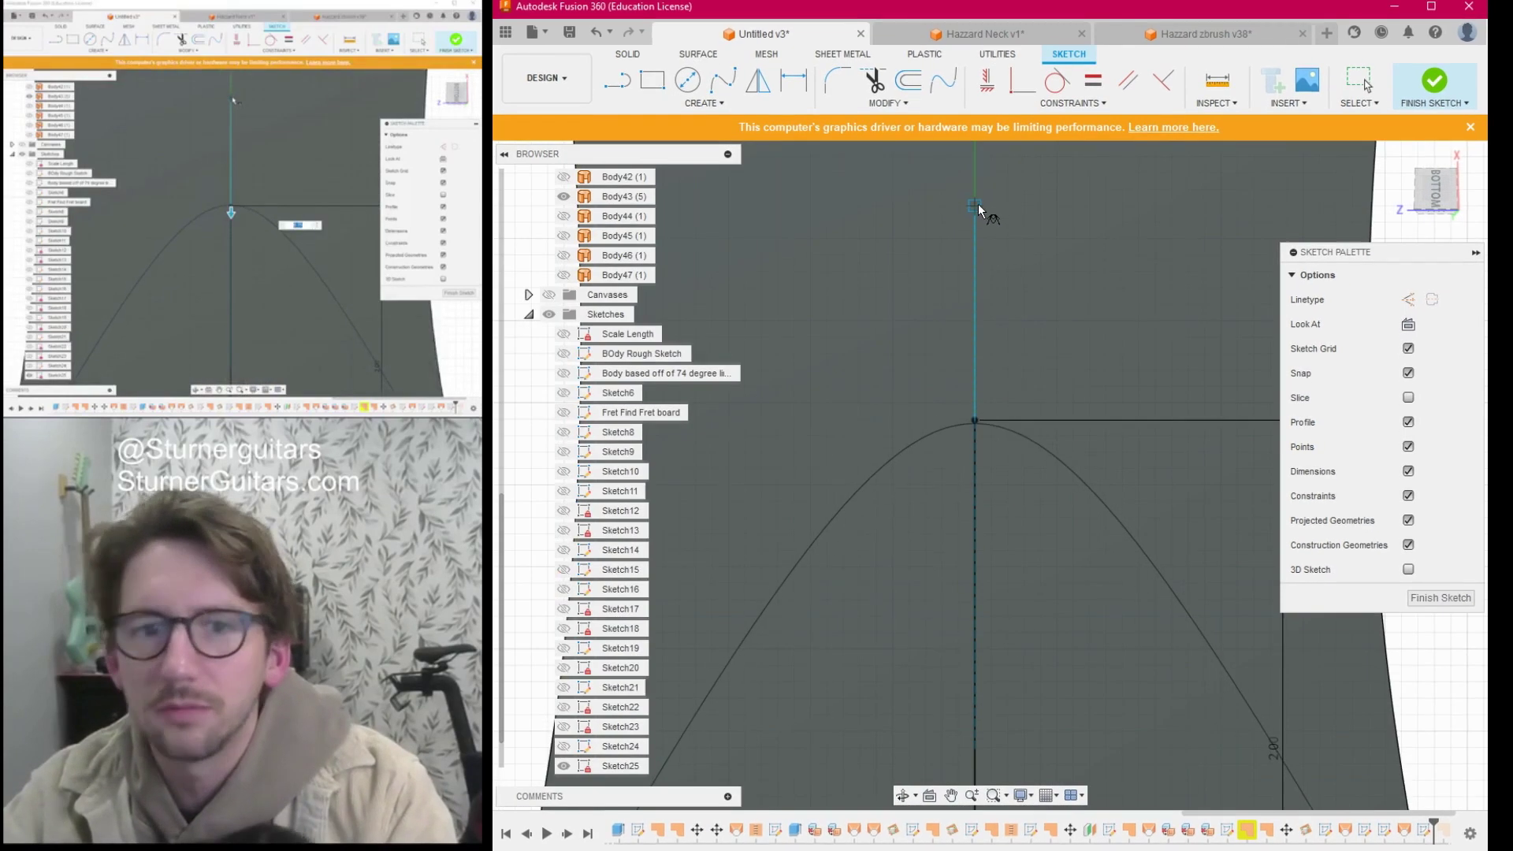
{"action": "left_click", "coordinate": [977, 203]}
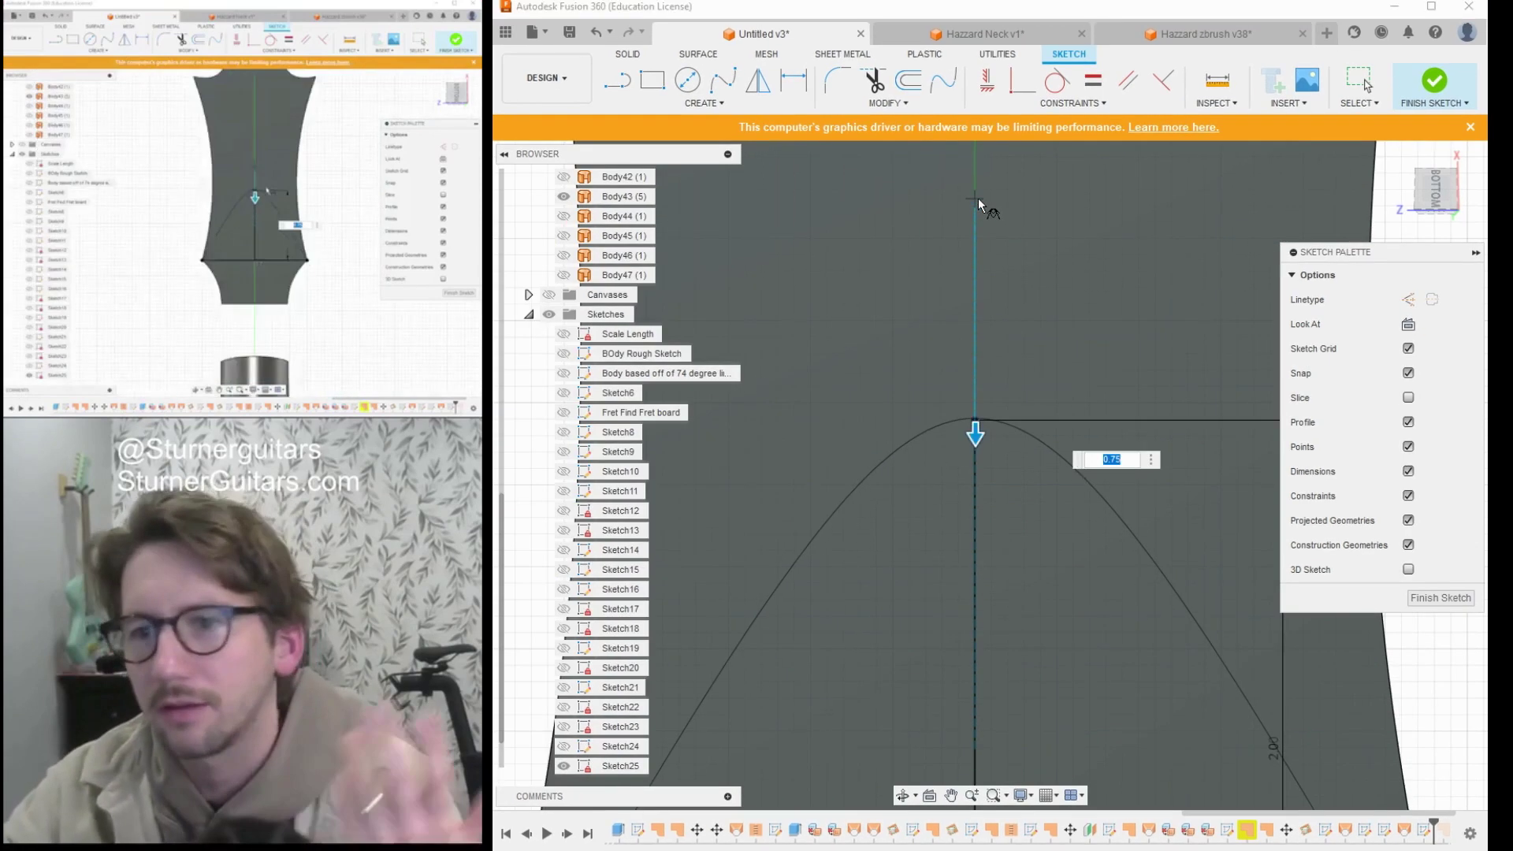
{"action": "scroll", "coordinate": [1039, 378], "scroll_direction": "down", "scroll_amount": 5}
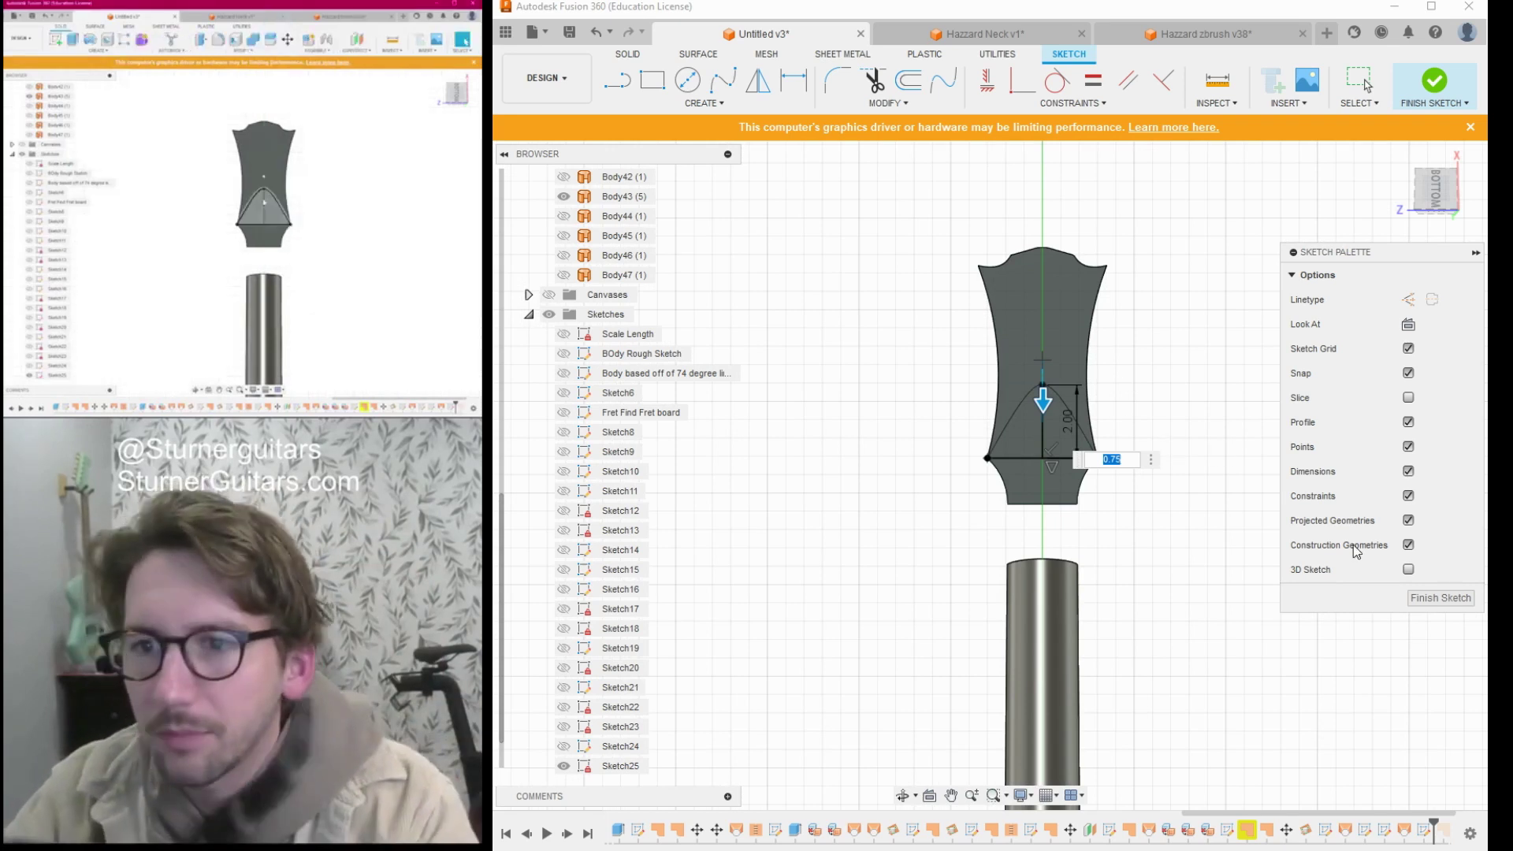
{"action": "left_click", "coordinate": [1429, 599]}
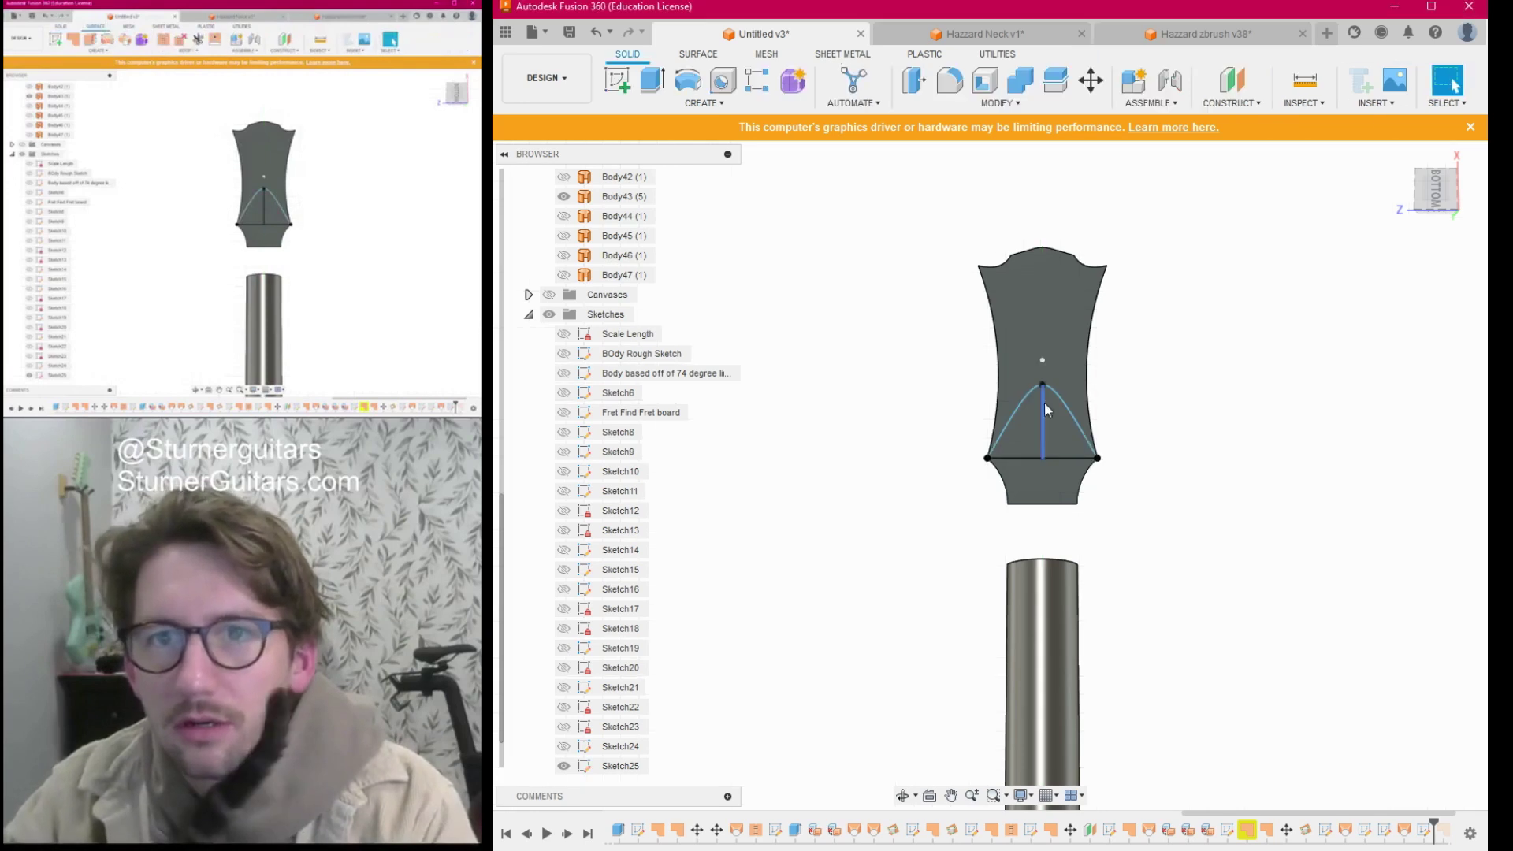
Create a Patch surface from the closed conic profile on the headstock face, as a new body.
{"action": "left_click", "coordinate": [699, 53]}
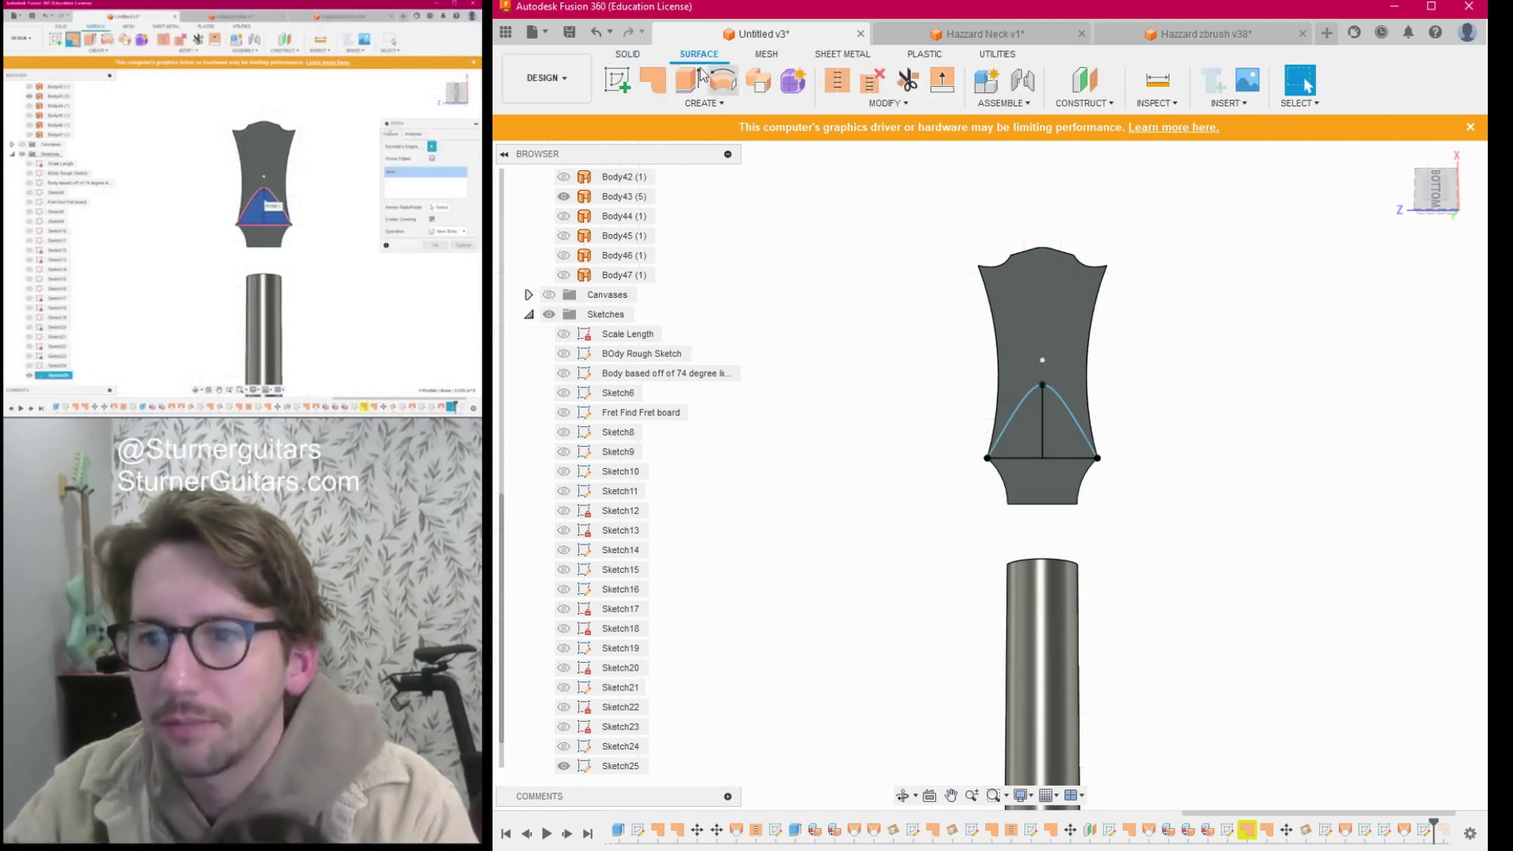
{"action": "left_click", "coordinate": [653, 80]}
{"action": "left_click", "coordinate": [1053, 400]}
{"action": "left_click", "coordinate": [1061, 438]}
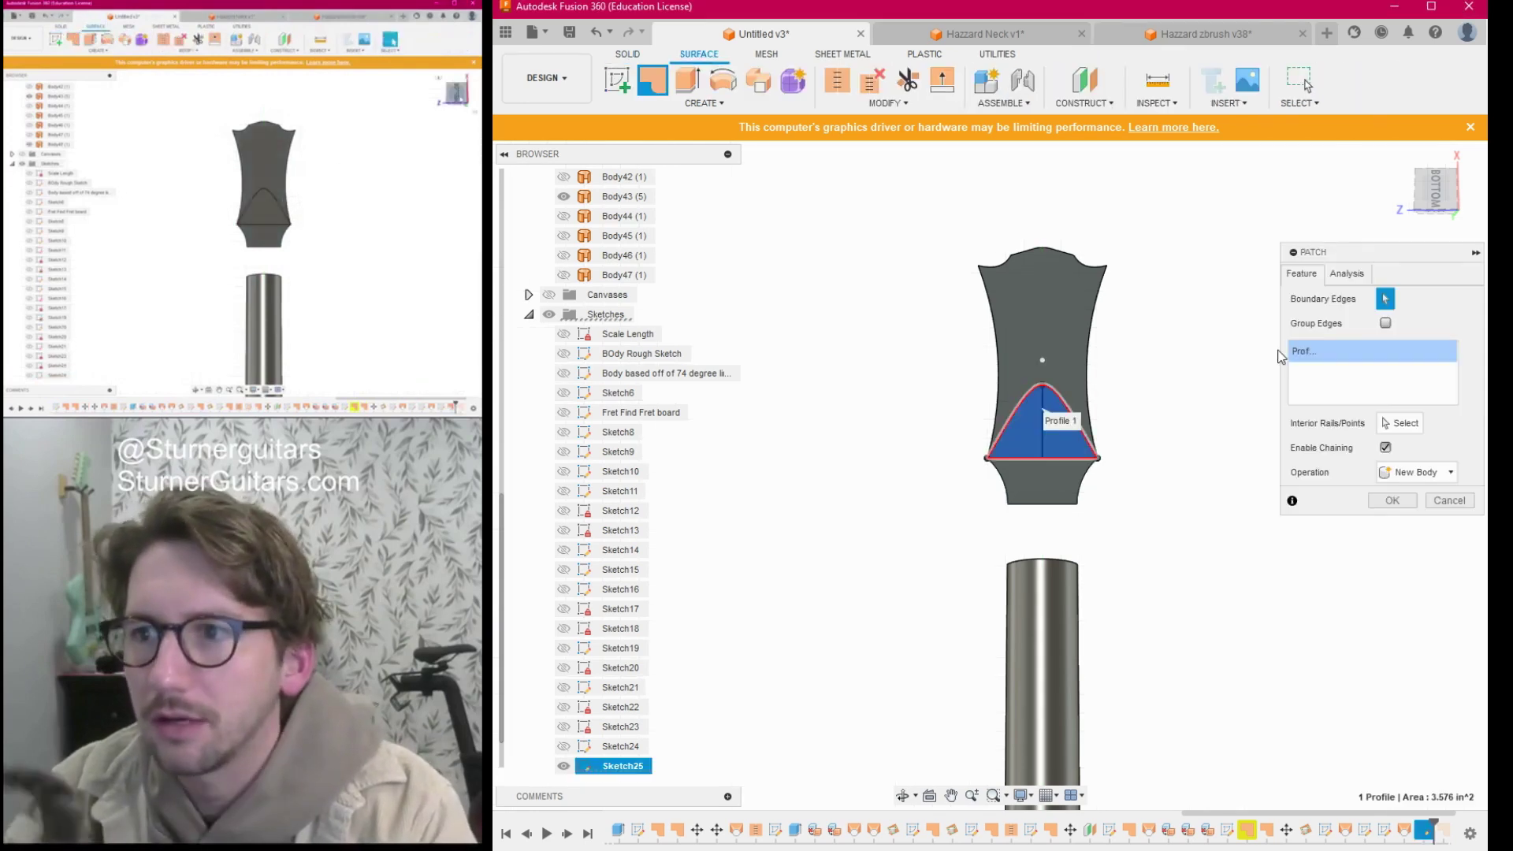
{"action": "left_click", "coordinate": [1392, 500]}
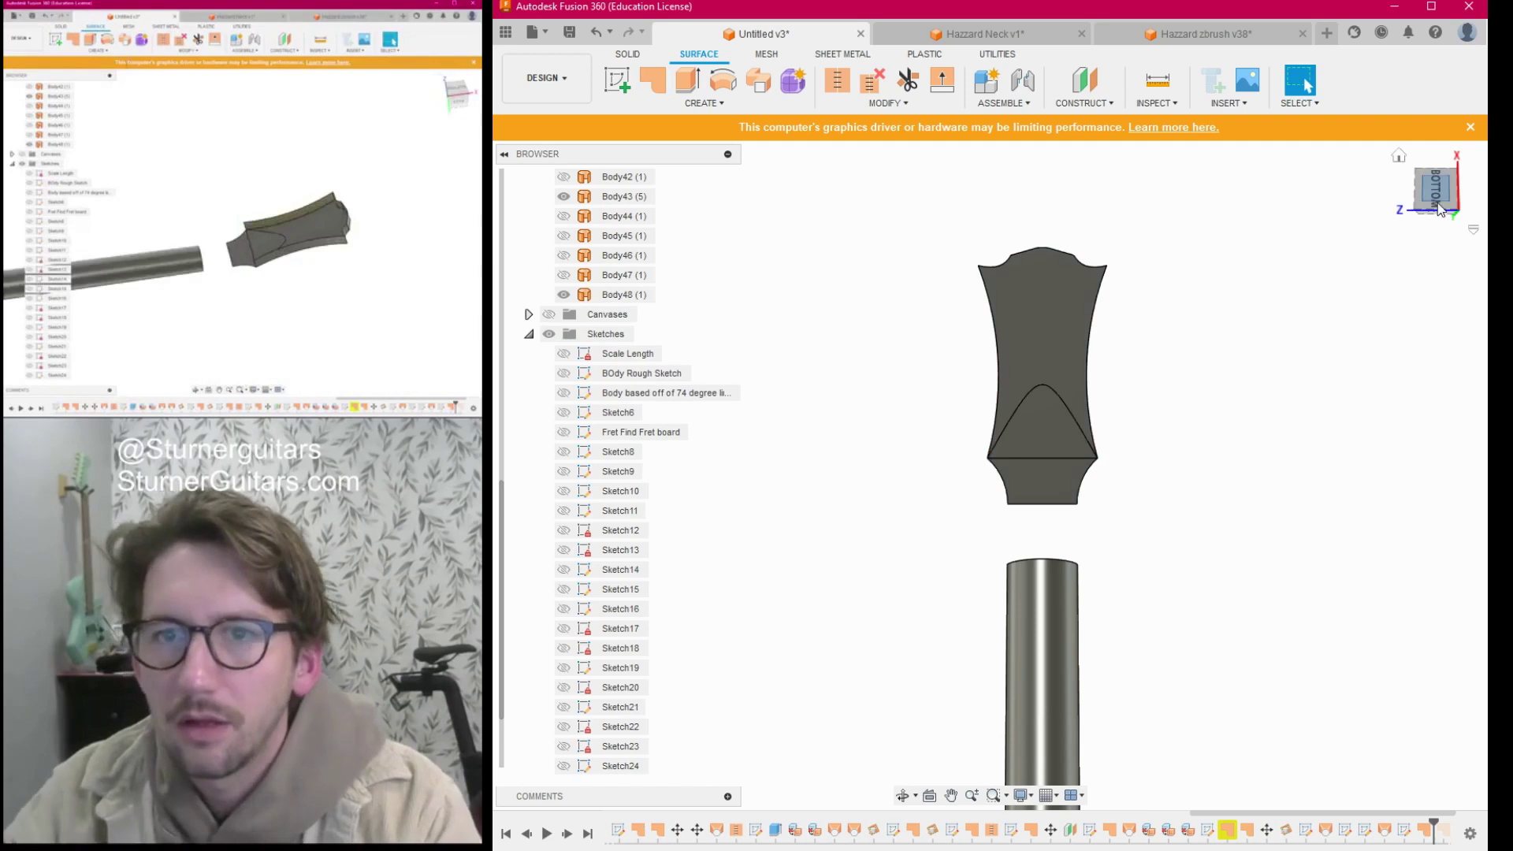
Rotate the new conic patch 90 degrees about its straight edge across the headstock so it stands upright.
{"action": "left_click_drag", "start_coordinate": [1423, 209], "coordinate": [1444, 197]}
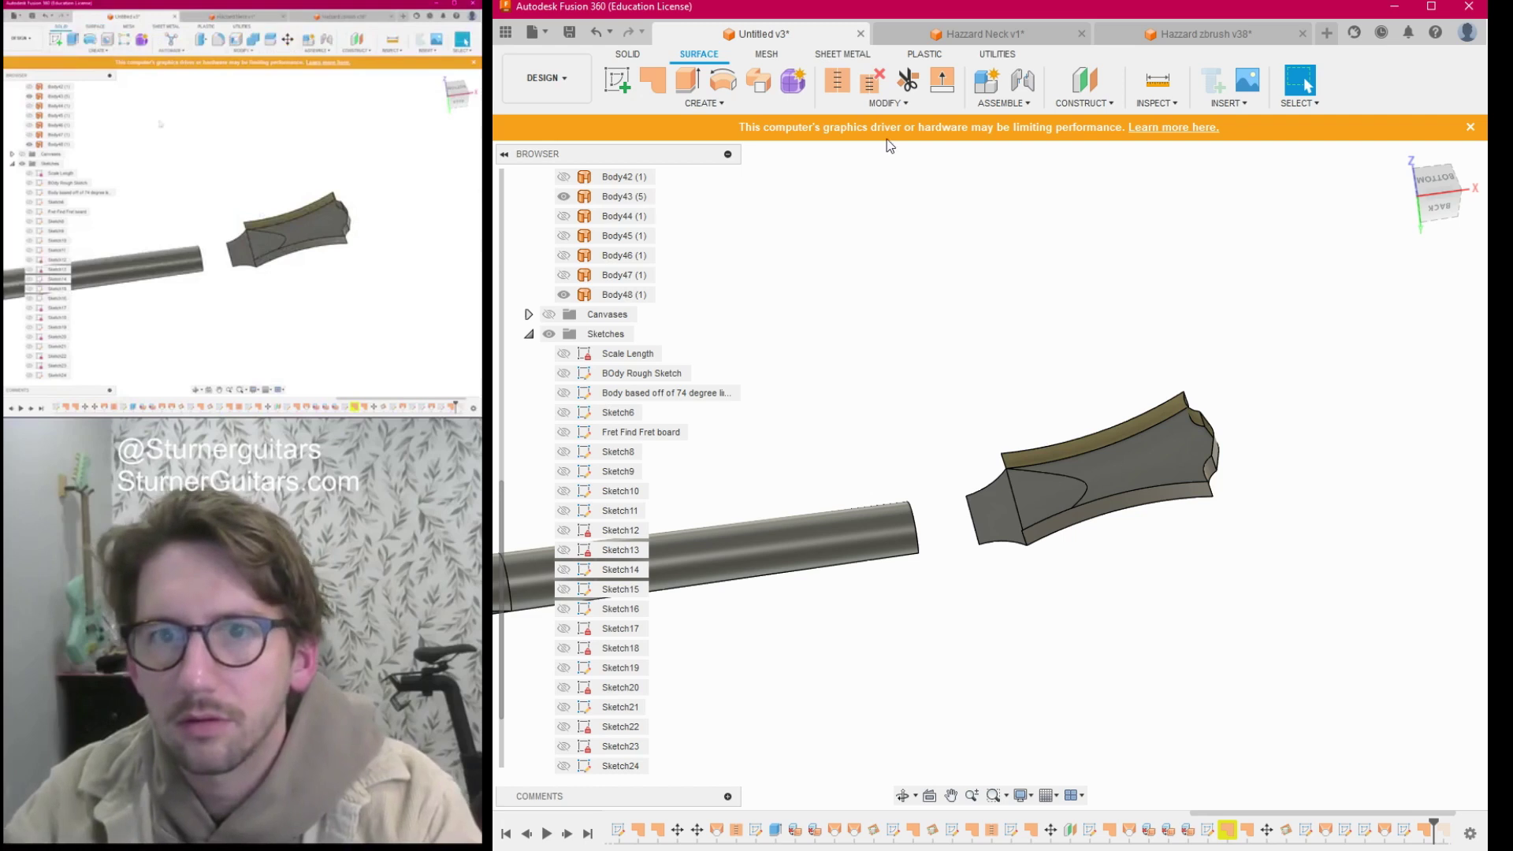
{"action": "left_click", "coordinate": [634, 55]}
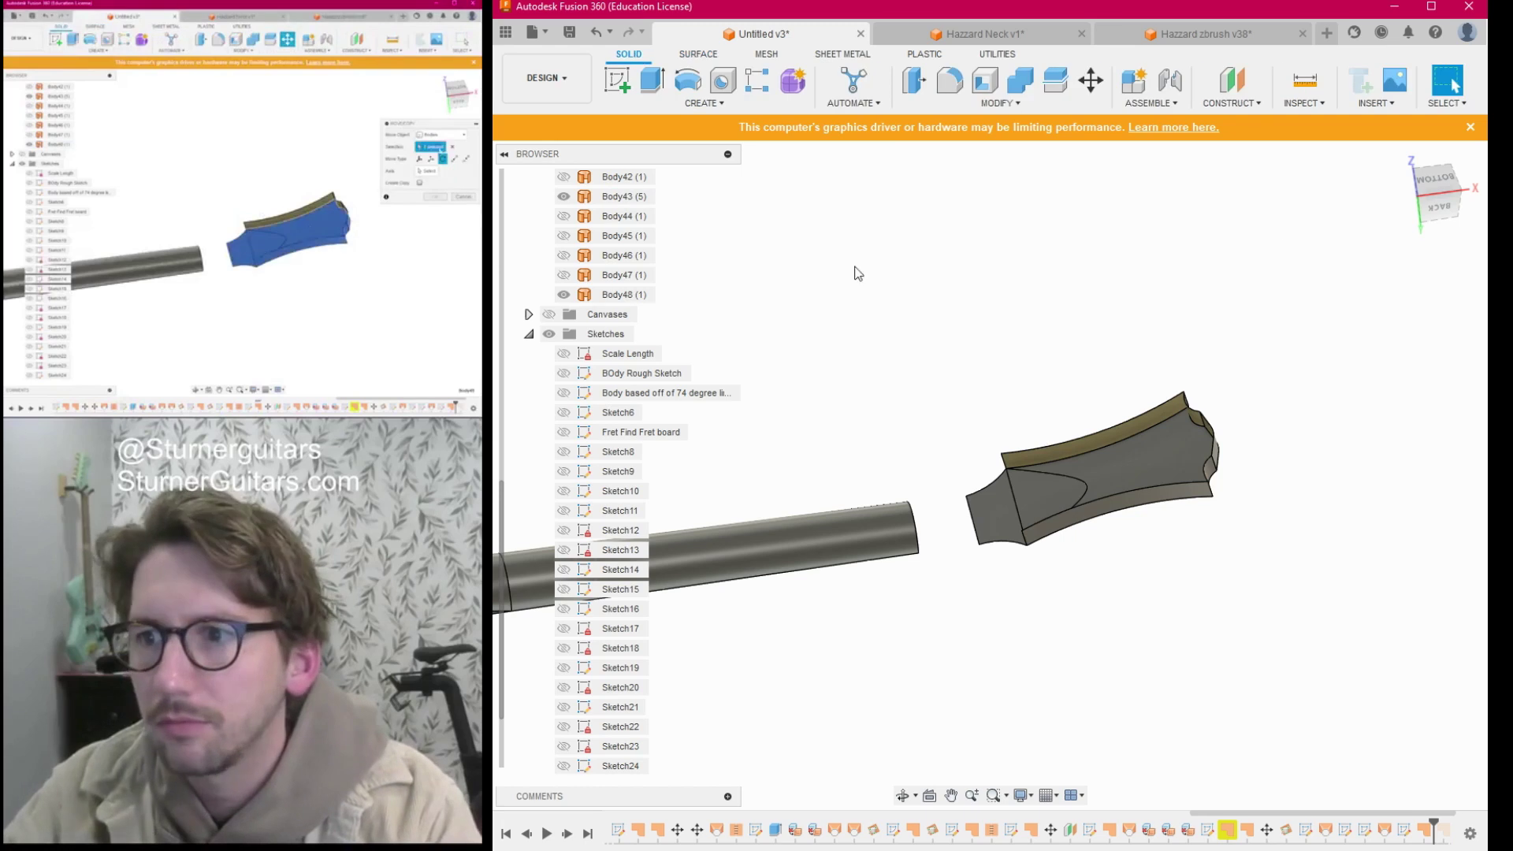
{"action": "key", "text": "m"}
{"action": "left_click", "coordinate": [1043, 490]}
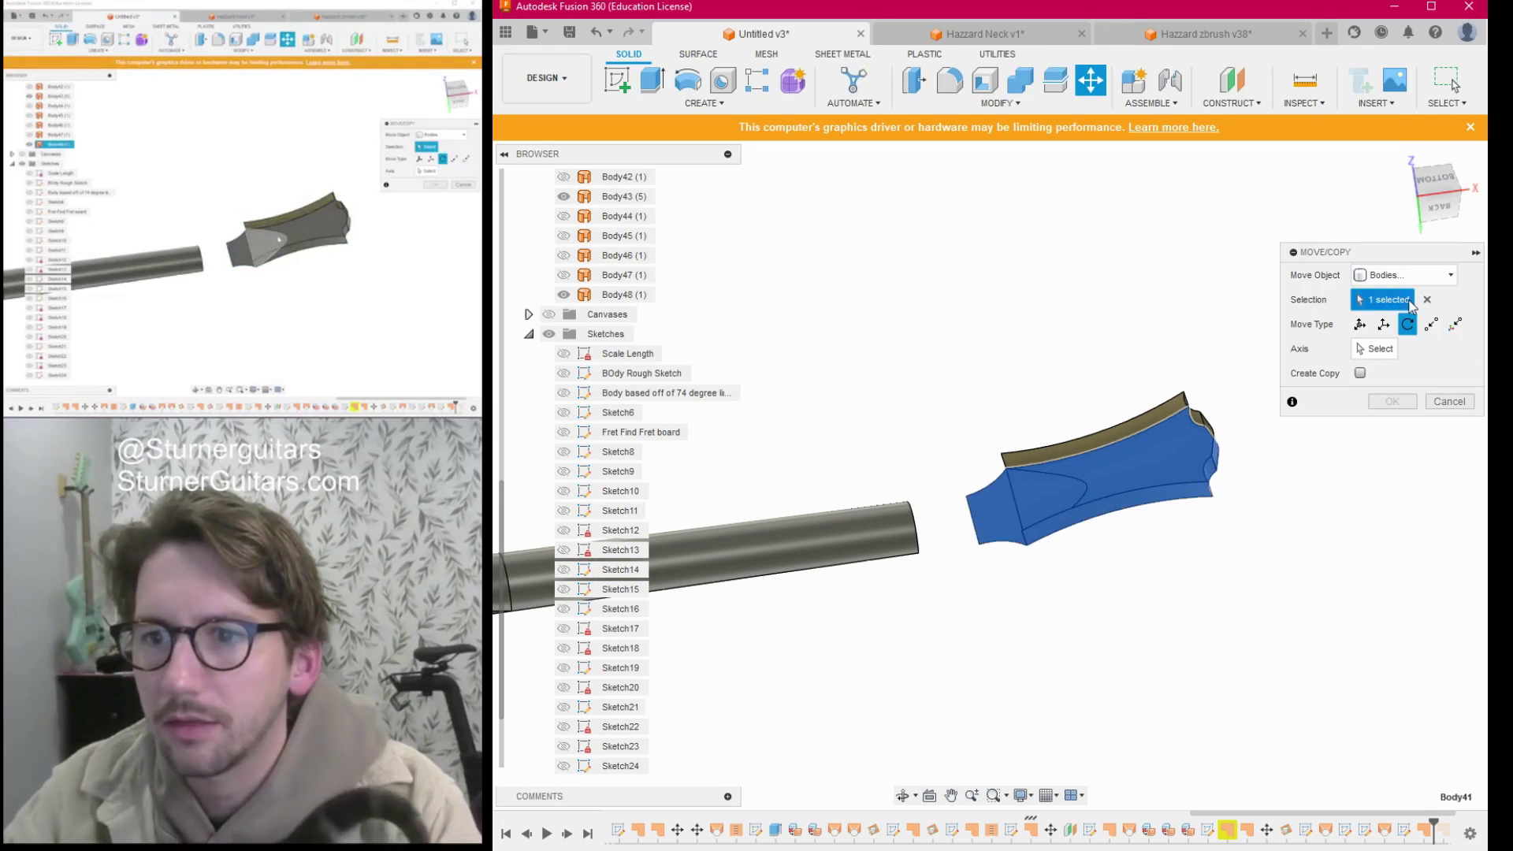
{"action": "left_click", "coordinate": [1428, 299]}
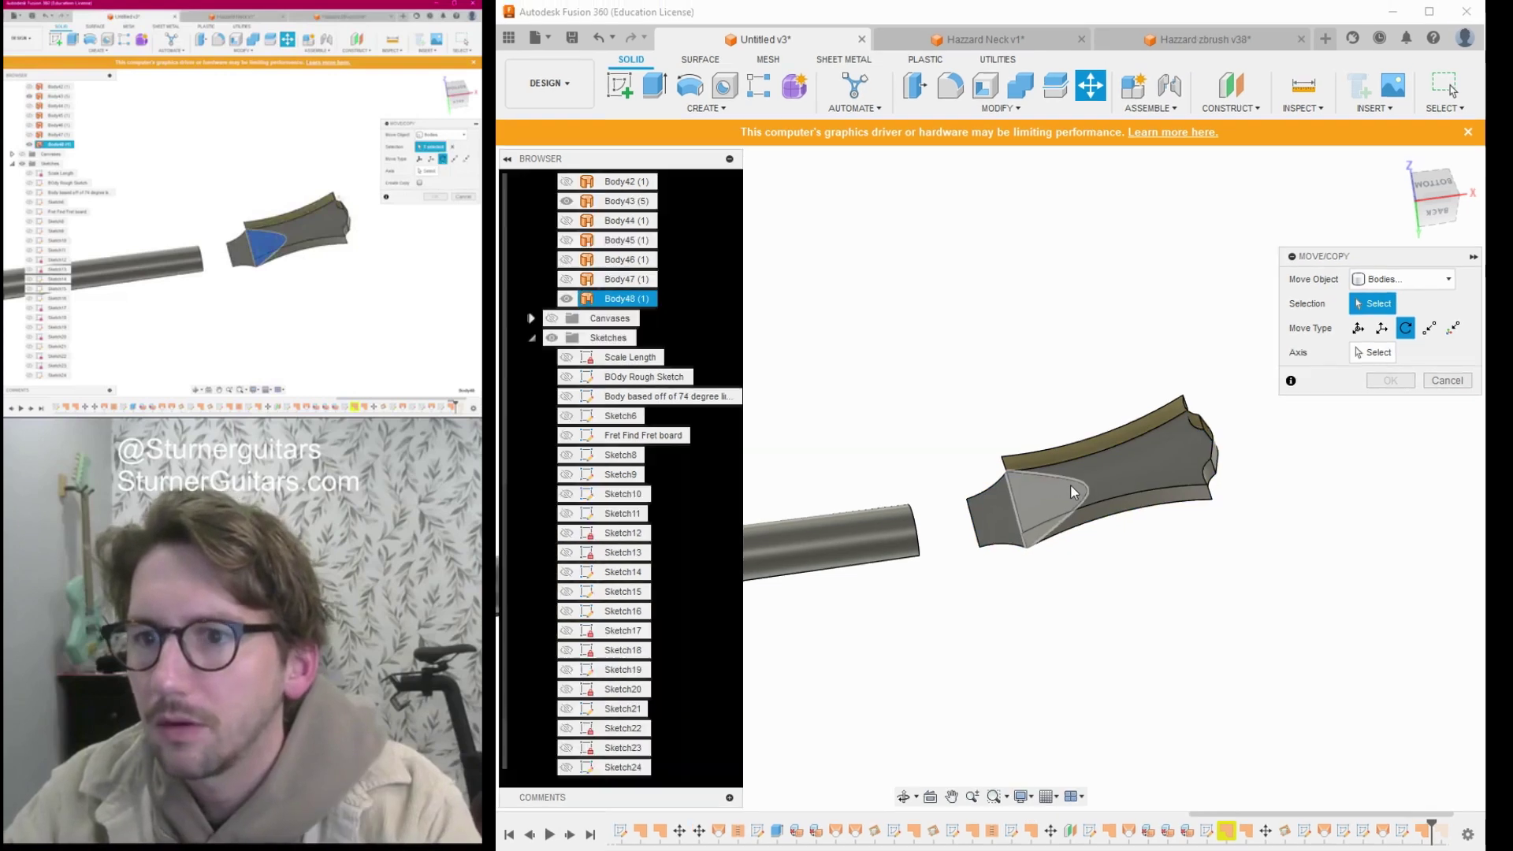
{"action": "left_click", "coordinate": [1073, 493]}
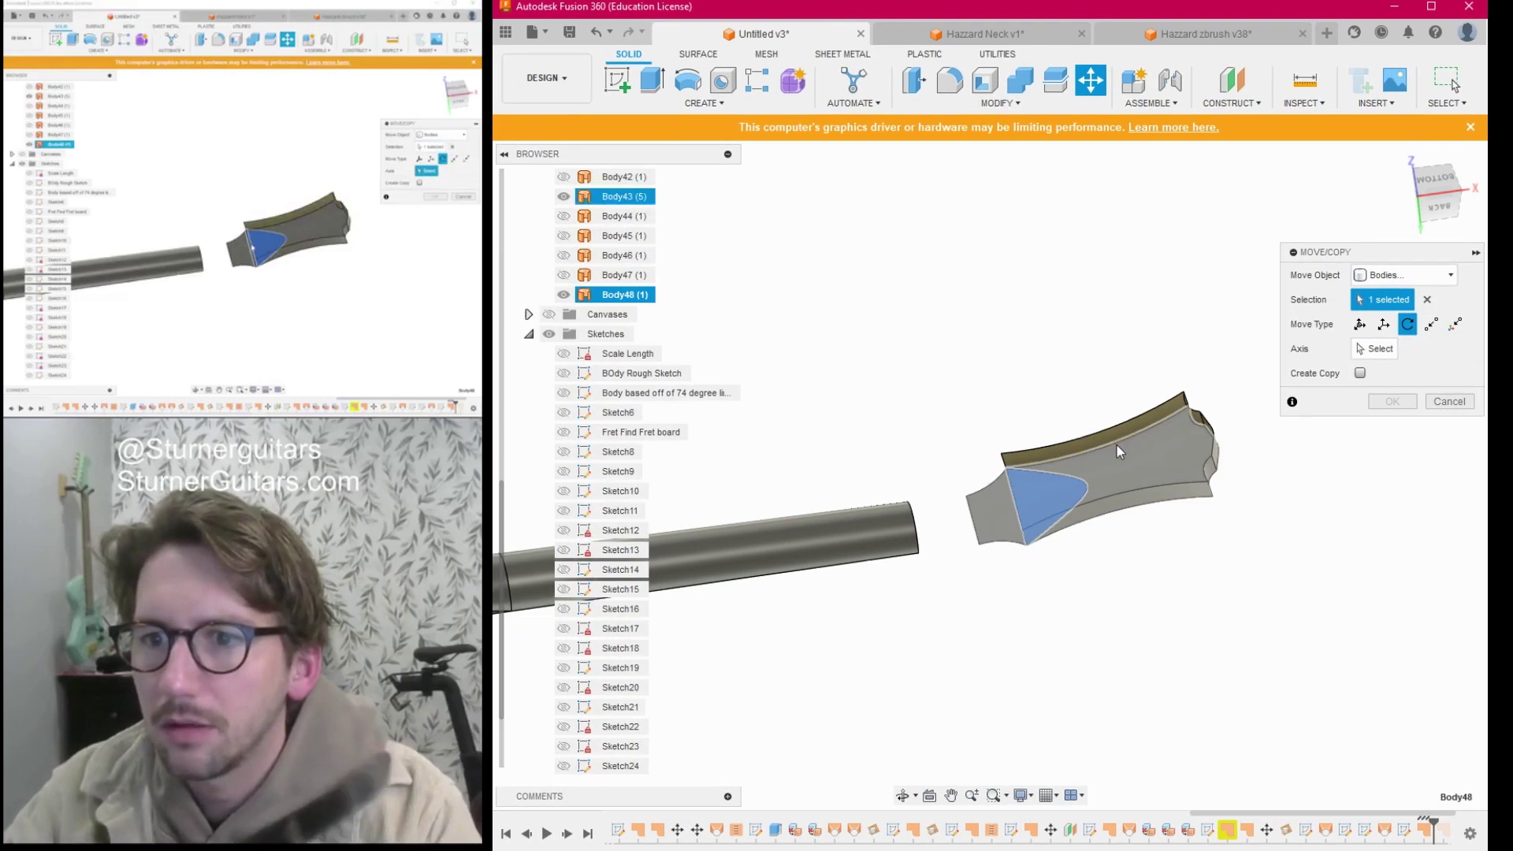
{"action": "left_click", "coordinate": [1359, 348]}
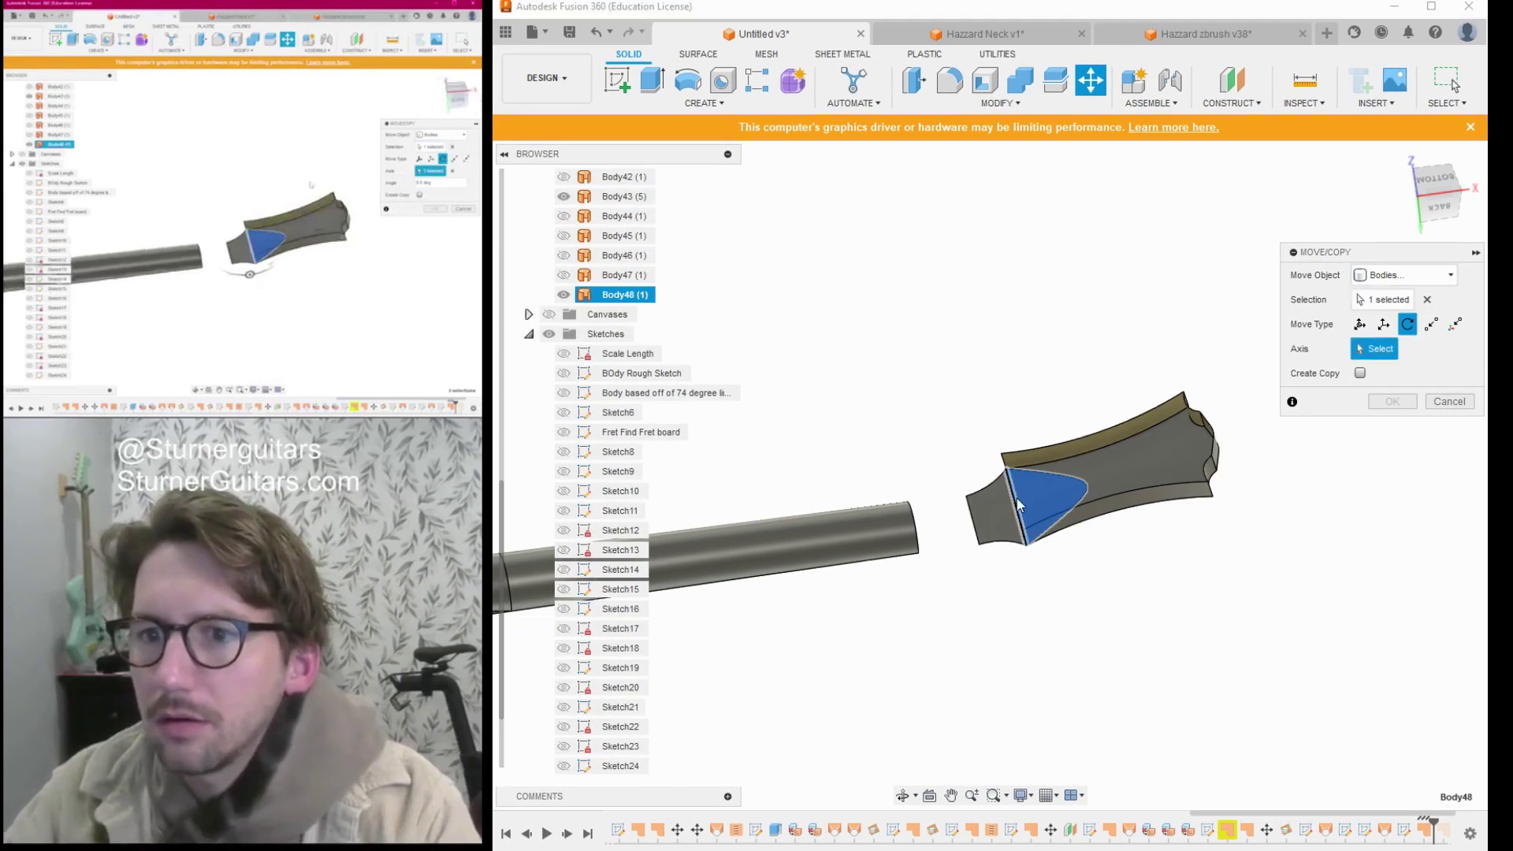
{"action": "left_click", "coordinate": [1019, 505]}
{"action": "left_click", "coordinate": [1432, 220]}
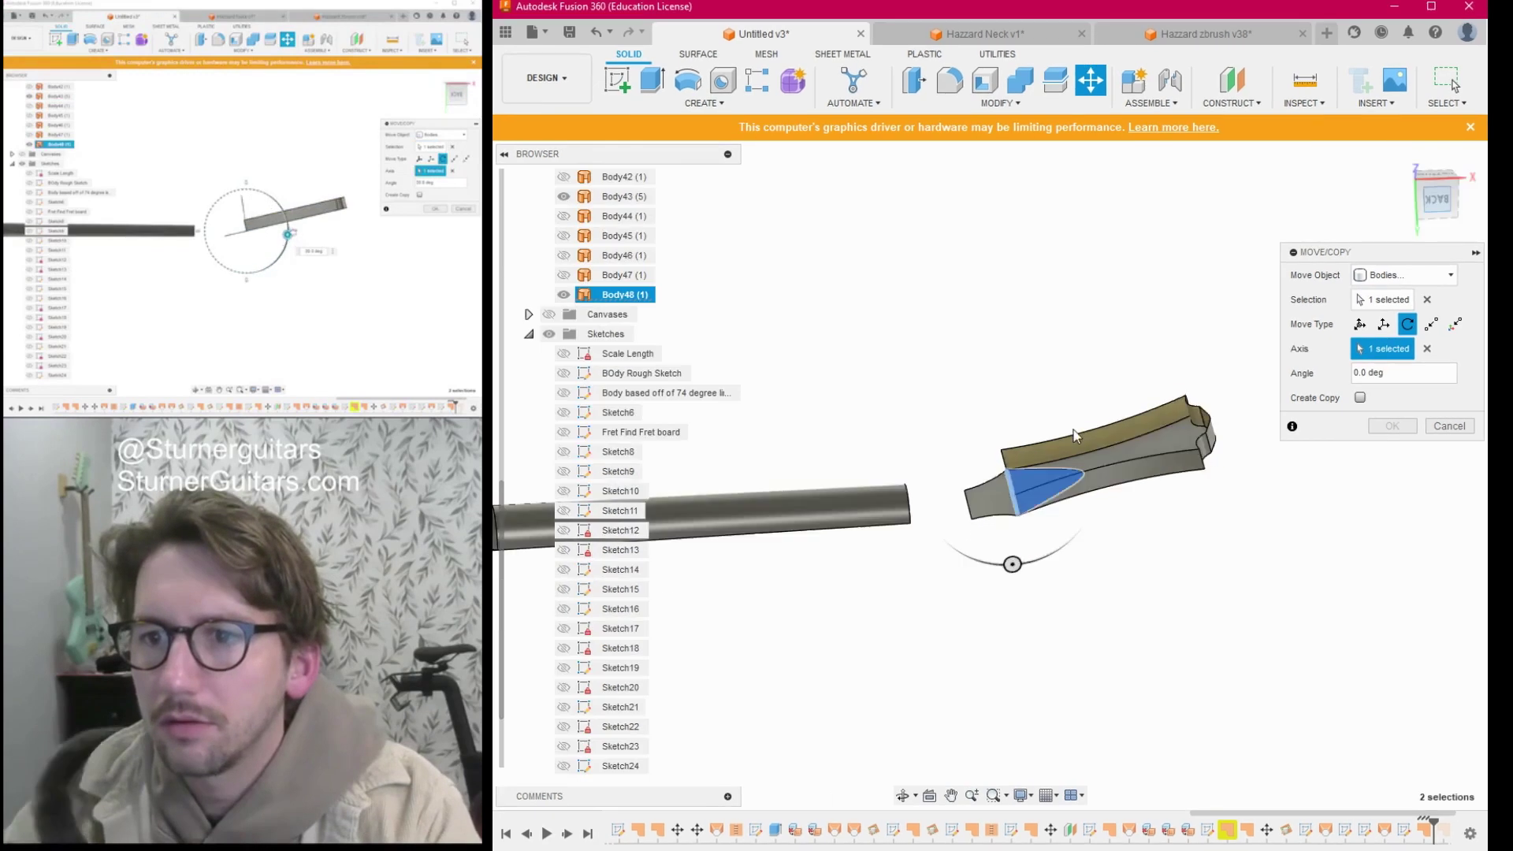
{"action": "left_click_drag", "start_coordinate": [1010, 558], "coordinate": [1103, 489]}
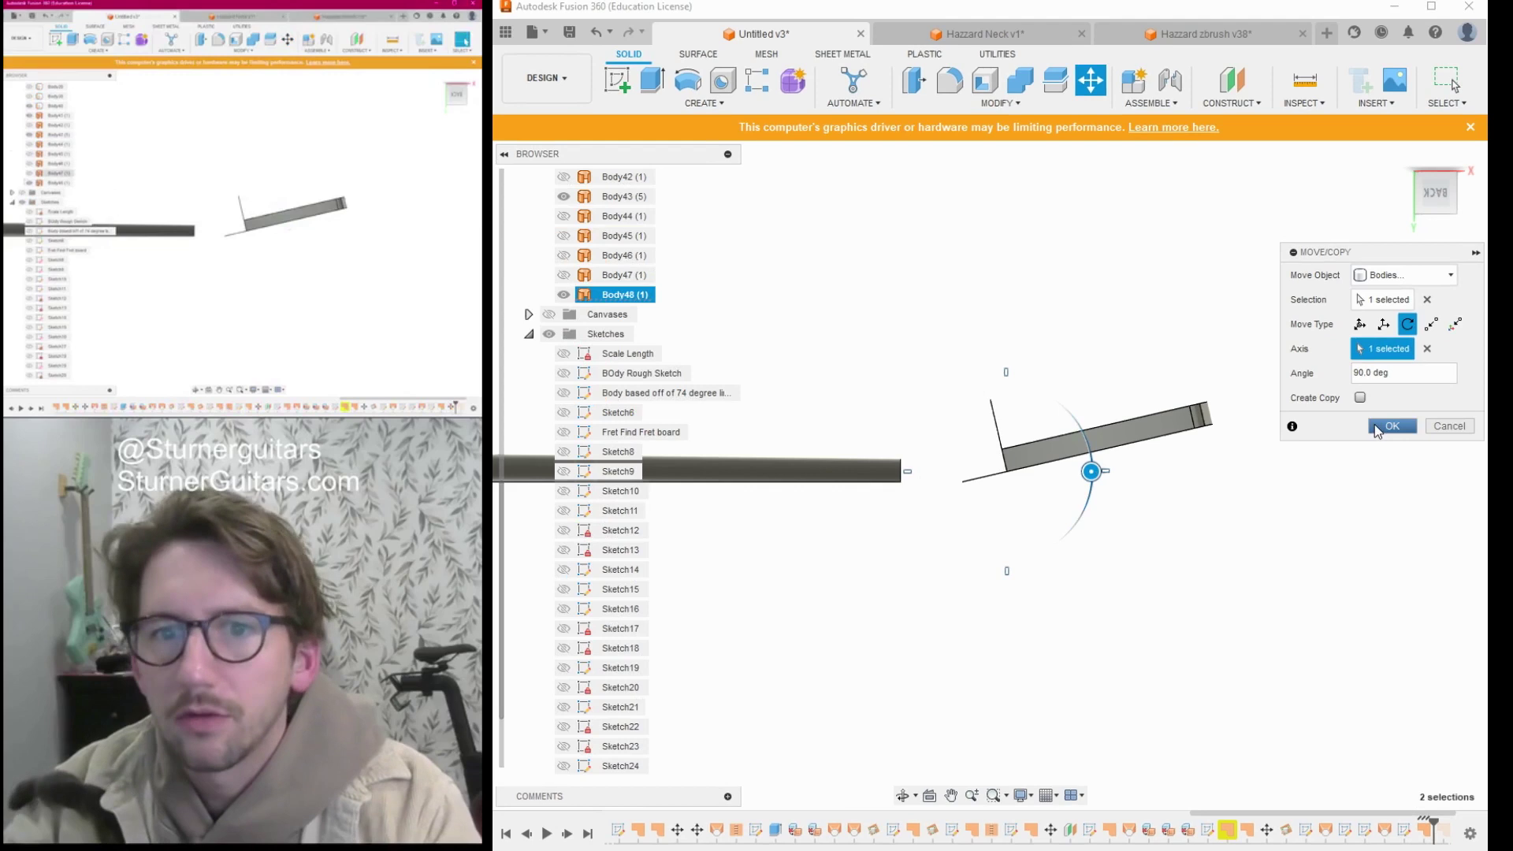
{"action": "left_click", "coordinate": [1392, 426]}
Check the hidden transition surfaces such as Body47 by toggling their visibility.
{"action": "scroll", "coordinate": [531, 367], "scroll_direction": "up", "scroll_amount": 2}
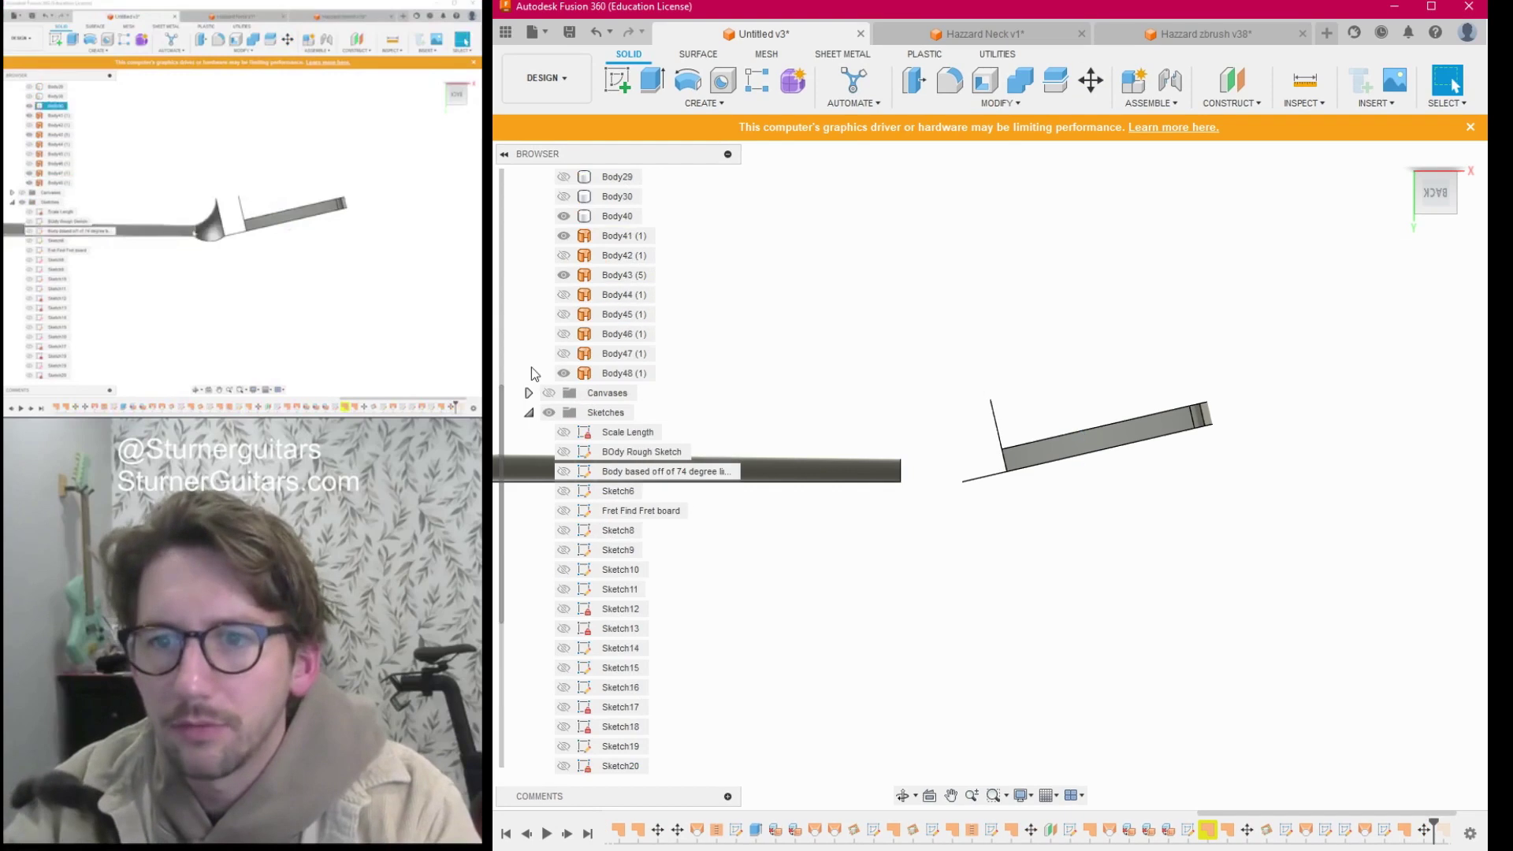
{"action": "left_click", "coordinate": [563, 354]}
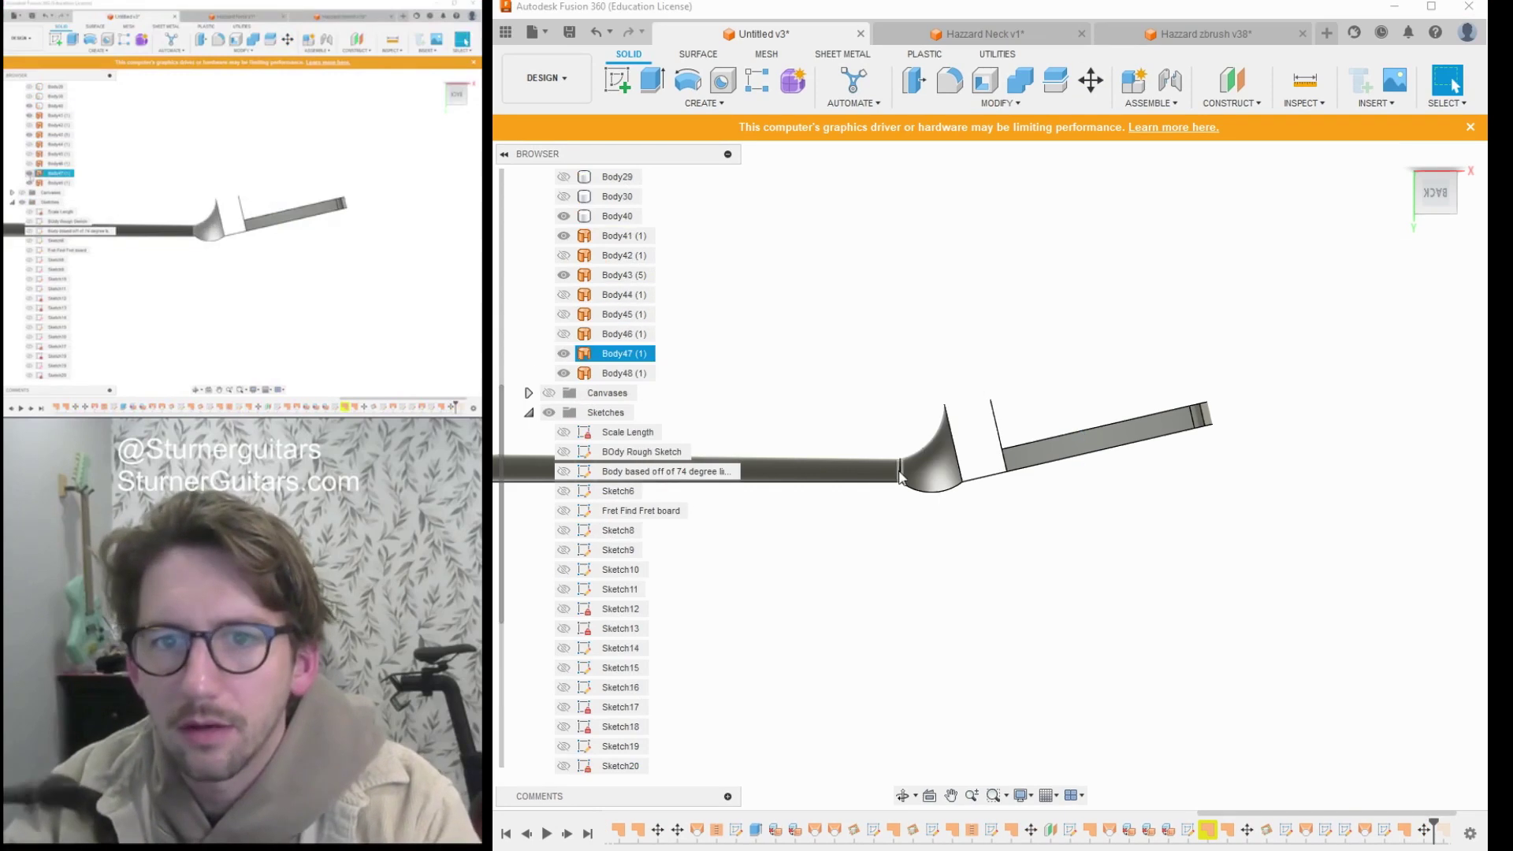
{"action": "left_click", "coordinate": [563, 354]}
{"action": "left_click", "coordinate": [563, 334]}
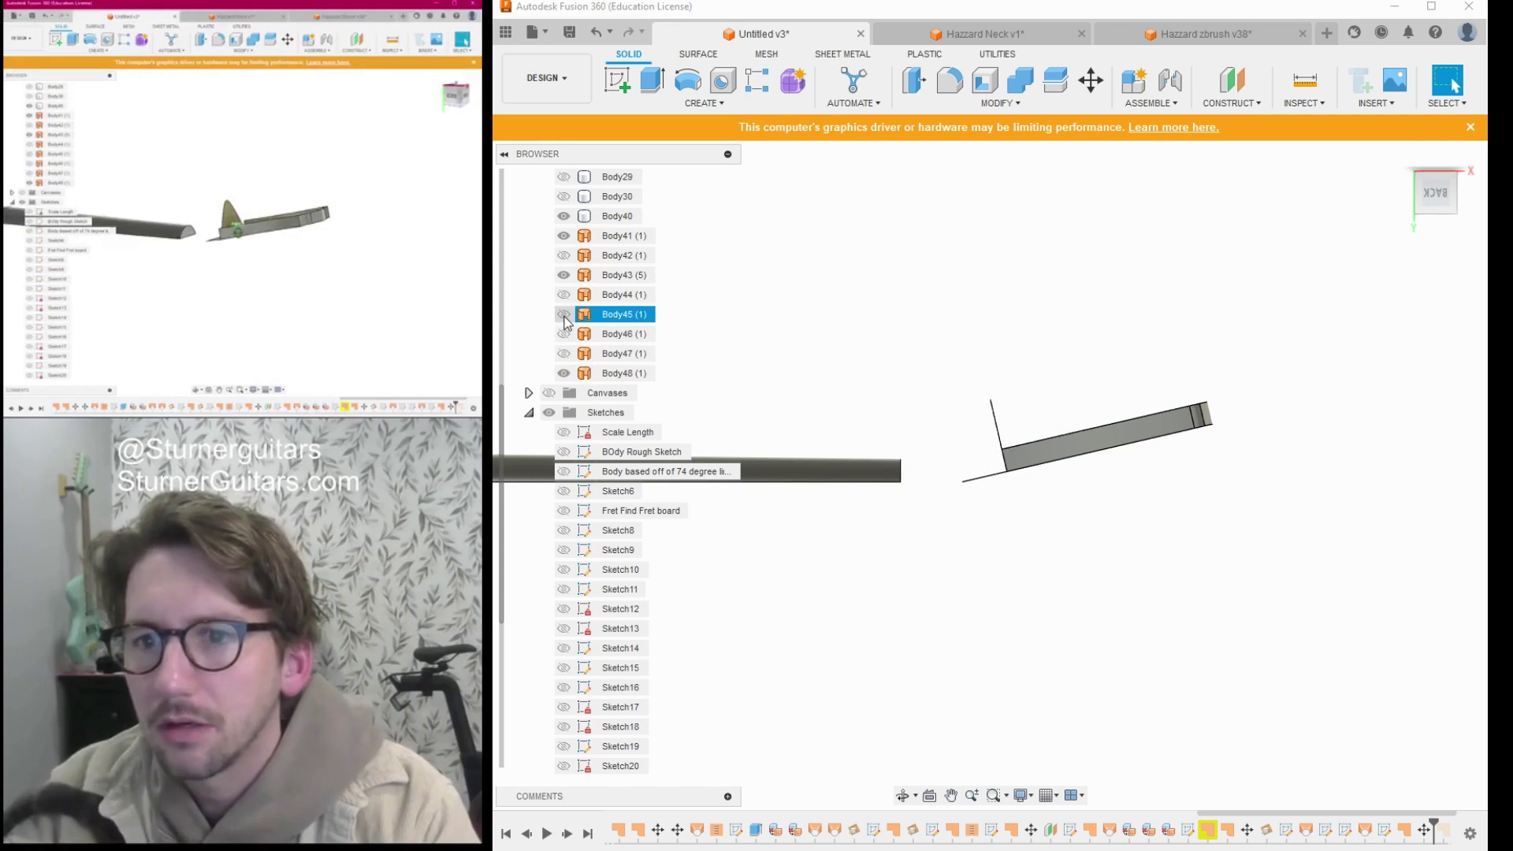
Hide the neck solid Body40 and the surface Body41, keeping Body43 and the upright patch shown.
{"action": "left_click_drag", "start_coordinate": [1439, 195], "coordinate": [1412, 200]}
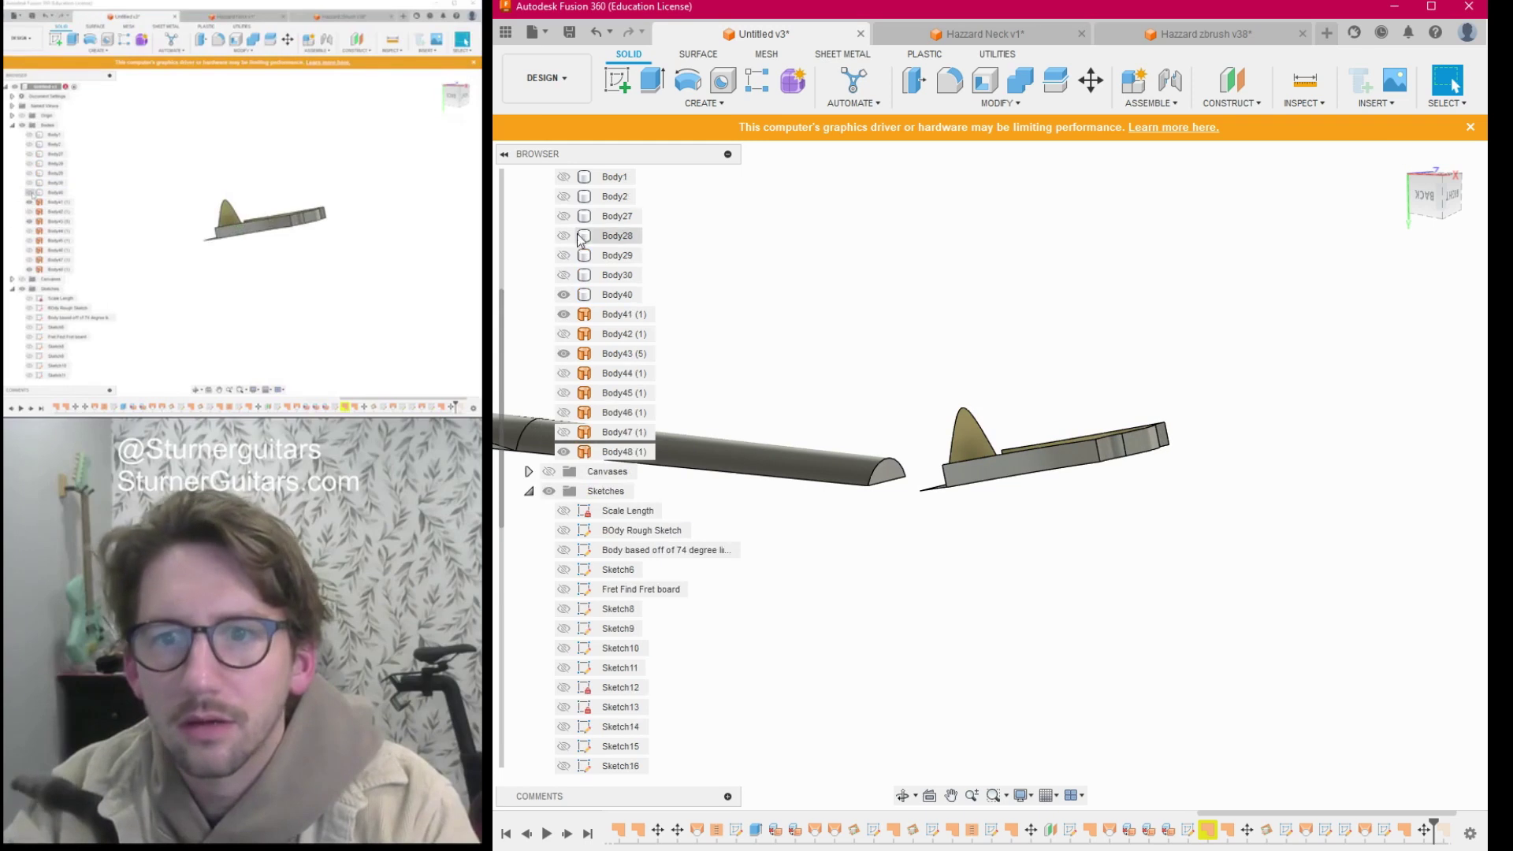
{"action": "scroll", "coordinate": [568, 347], "scroll_direction": "up", "scroll_amount": 3}
{"action": "left_click", "coordinate": [564, 411]}
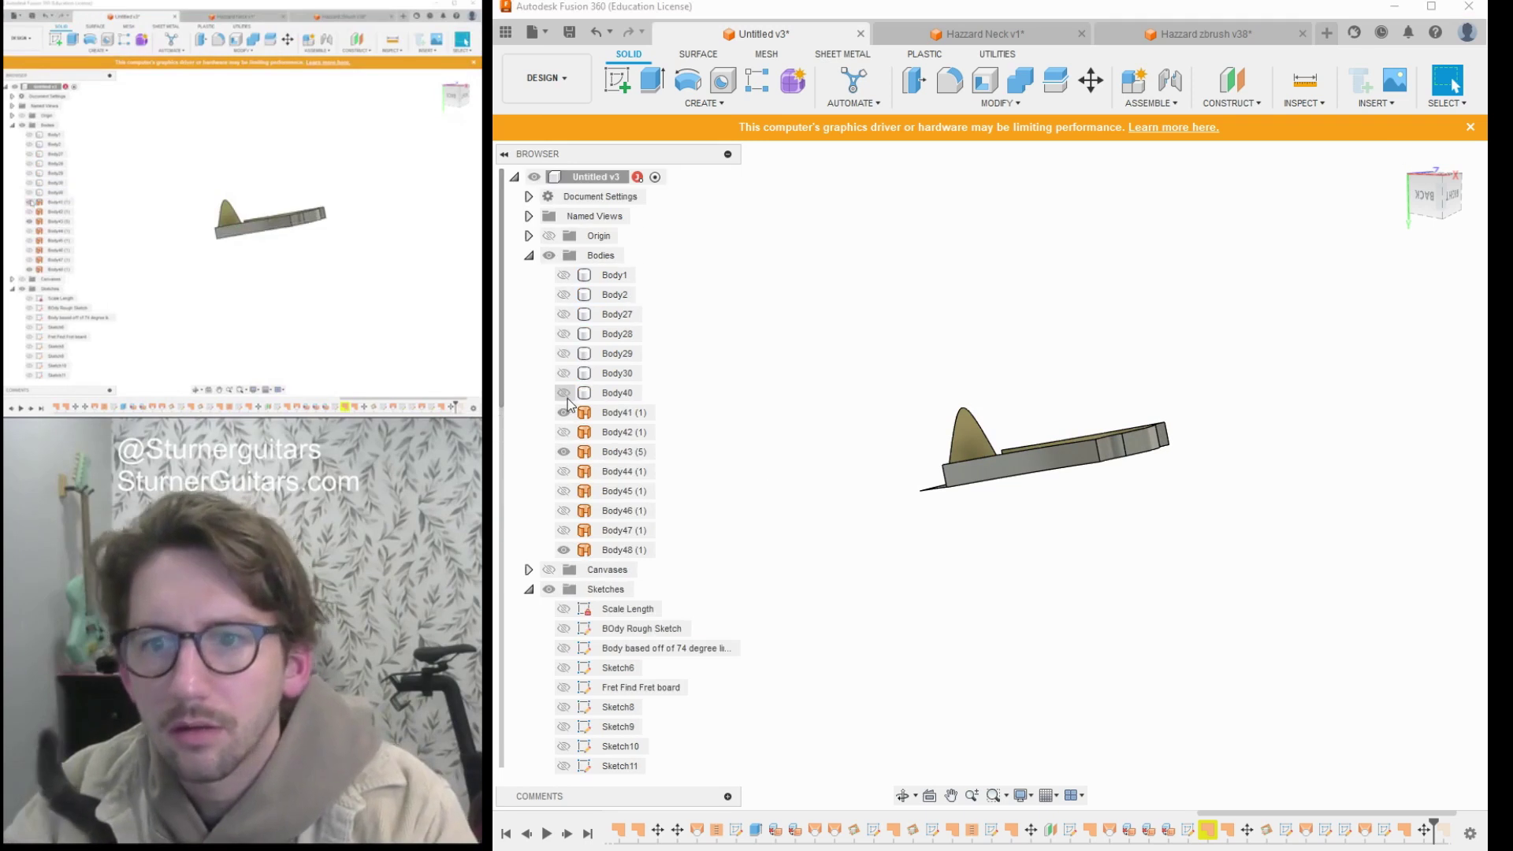
{"action": "left_click", "coordinate": [570, 413]}
{"action": "left_click", "coordinate": [570, 414]}
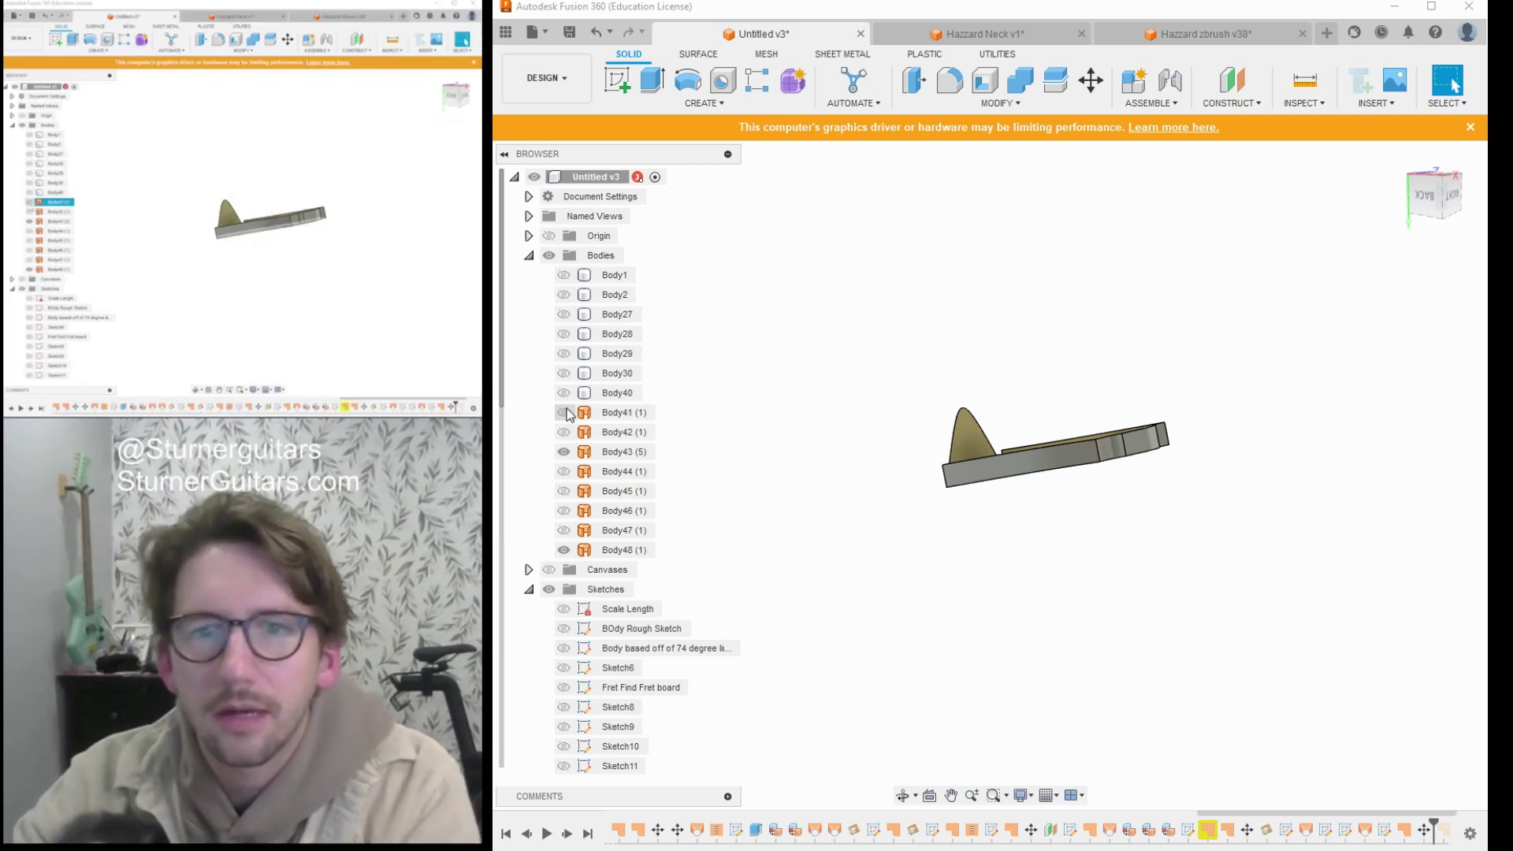
{"action": "left_click", "coordinate": [566, 415]}
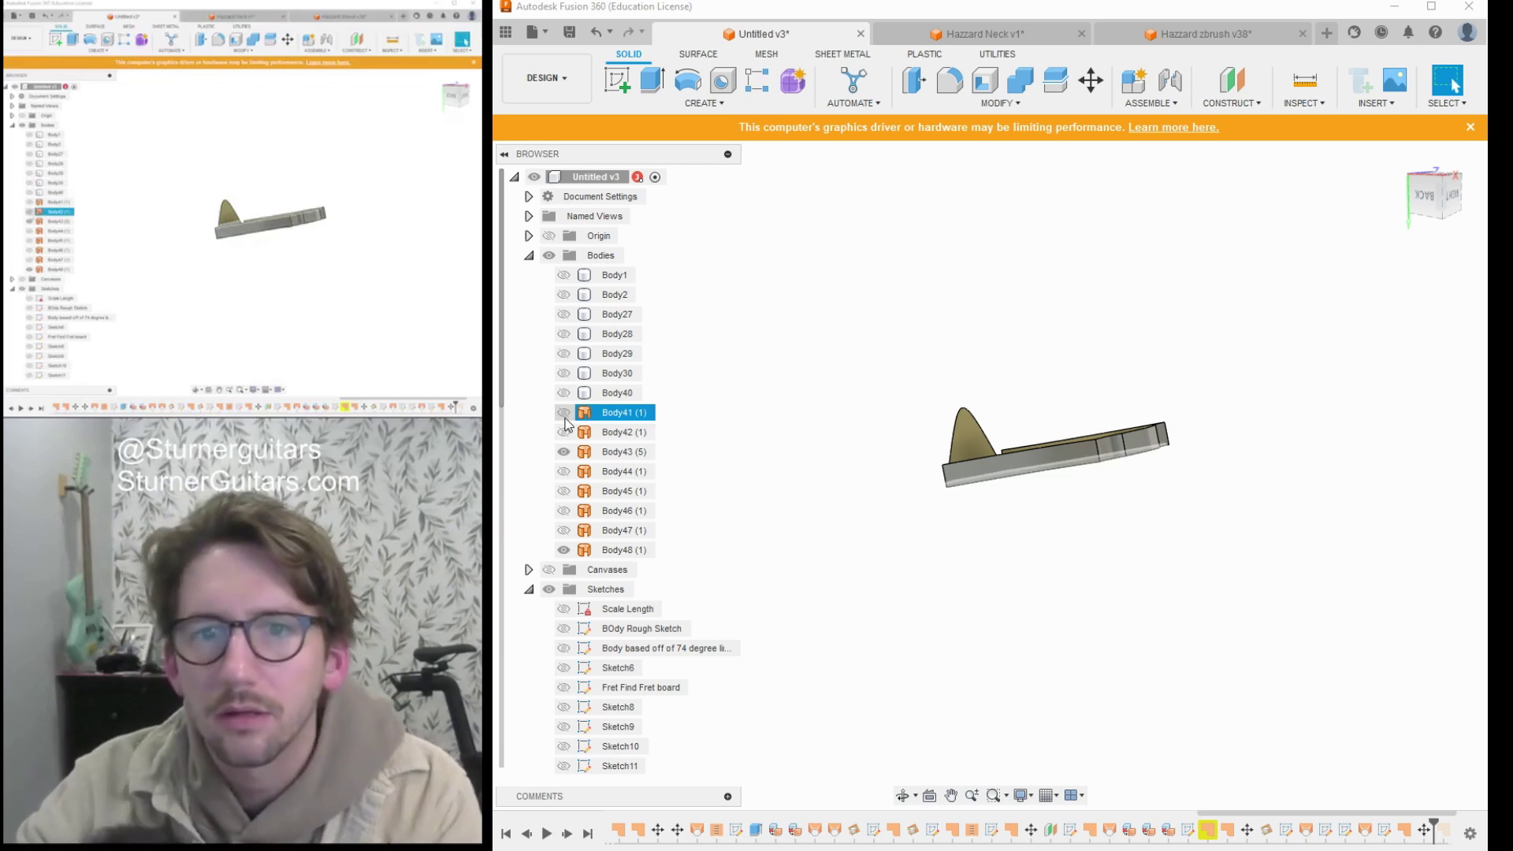
Show Body44 and check the surfaces Body42, Body45, Body46 and Body47 one at a time, leaving those four hidden.
{"action": "left_click", "coordinate": [567, 434]}
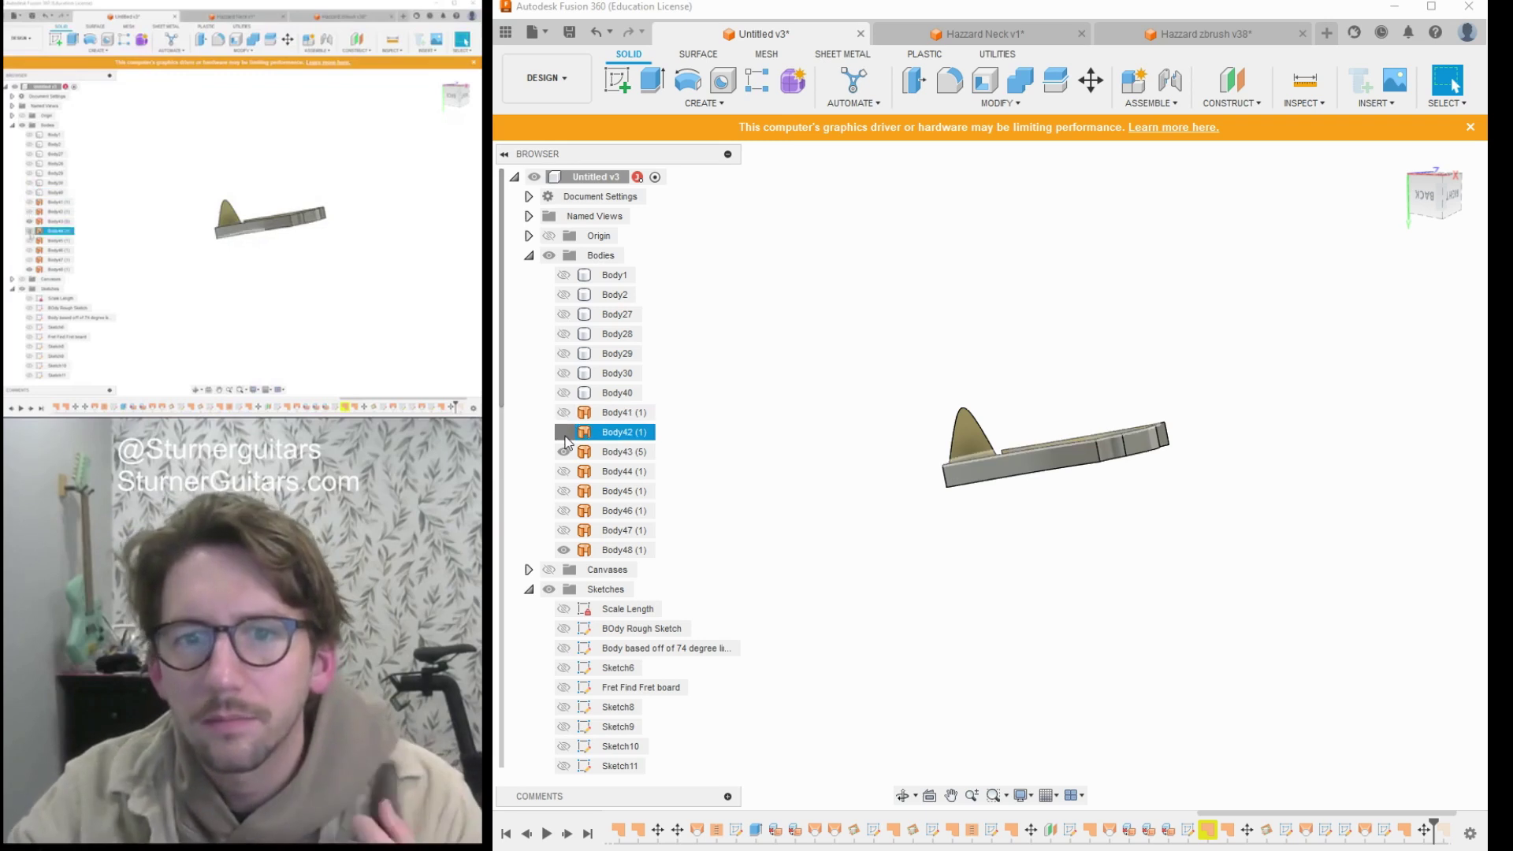
{"action": "left_click", "coordinate": [565, 492]}
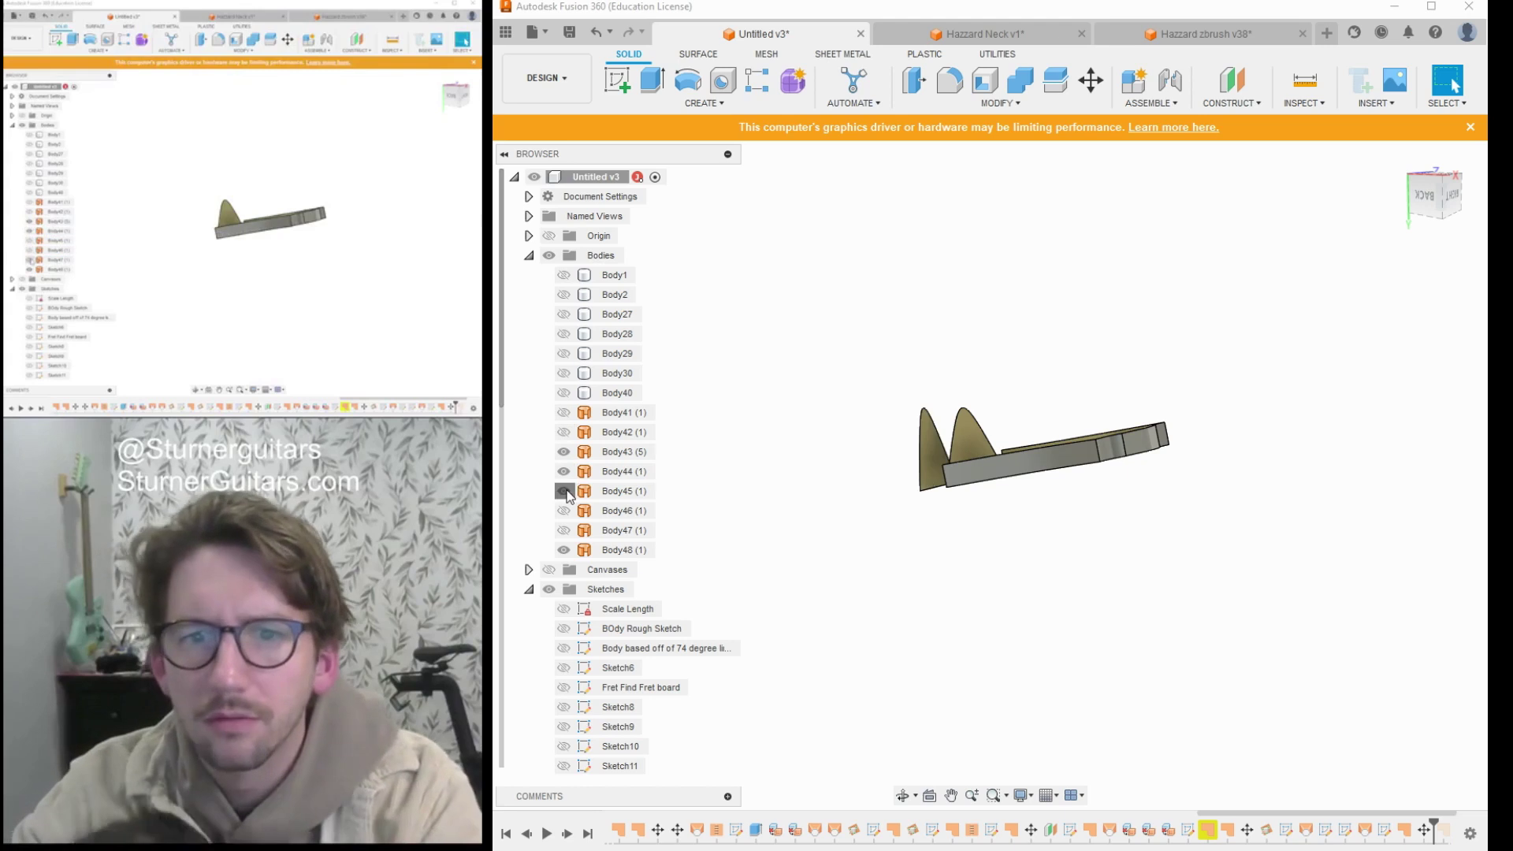
{"action": "left_click", "coordinate": [566, 490]}
{"action": "left_click", "coordinate": [567, 511]}
{"action": "left_click", "coordinate": [567, 511]}
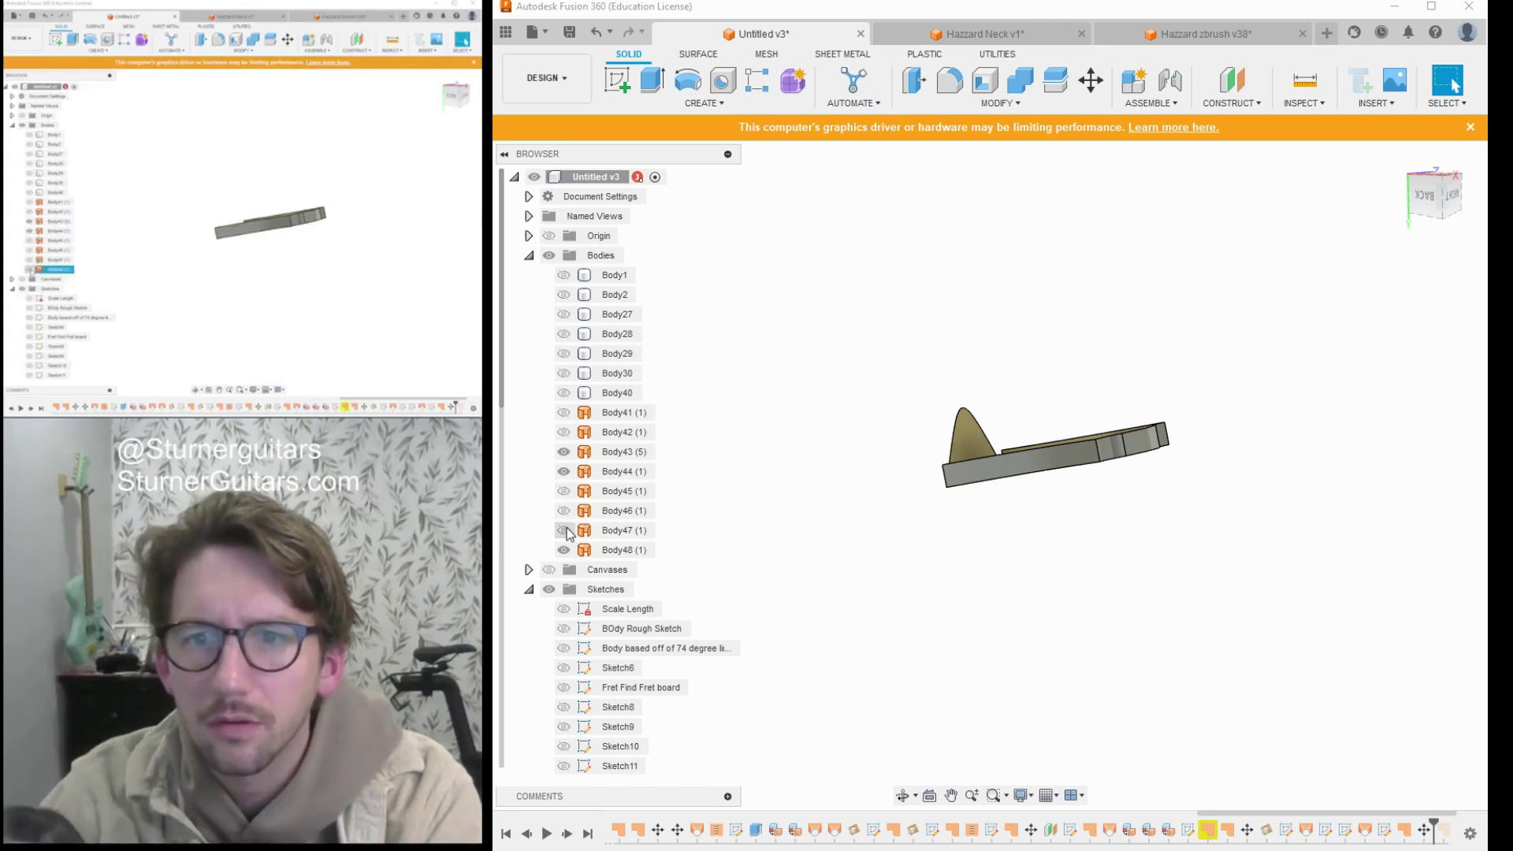
{"action": "left_click", "coordinate": [565, 531]}
{"action": "left_click", "coordinate": [564, 532]}
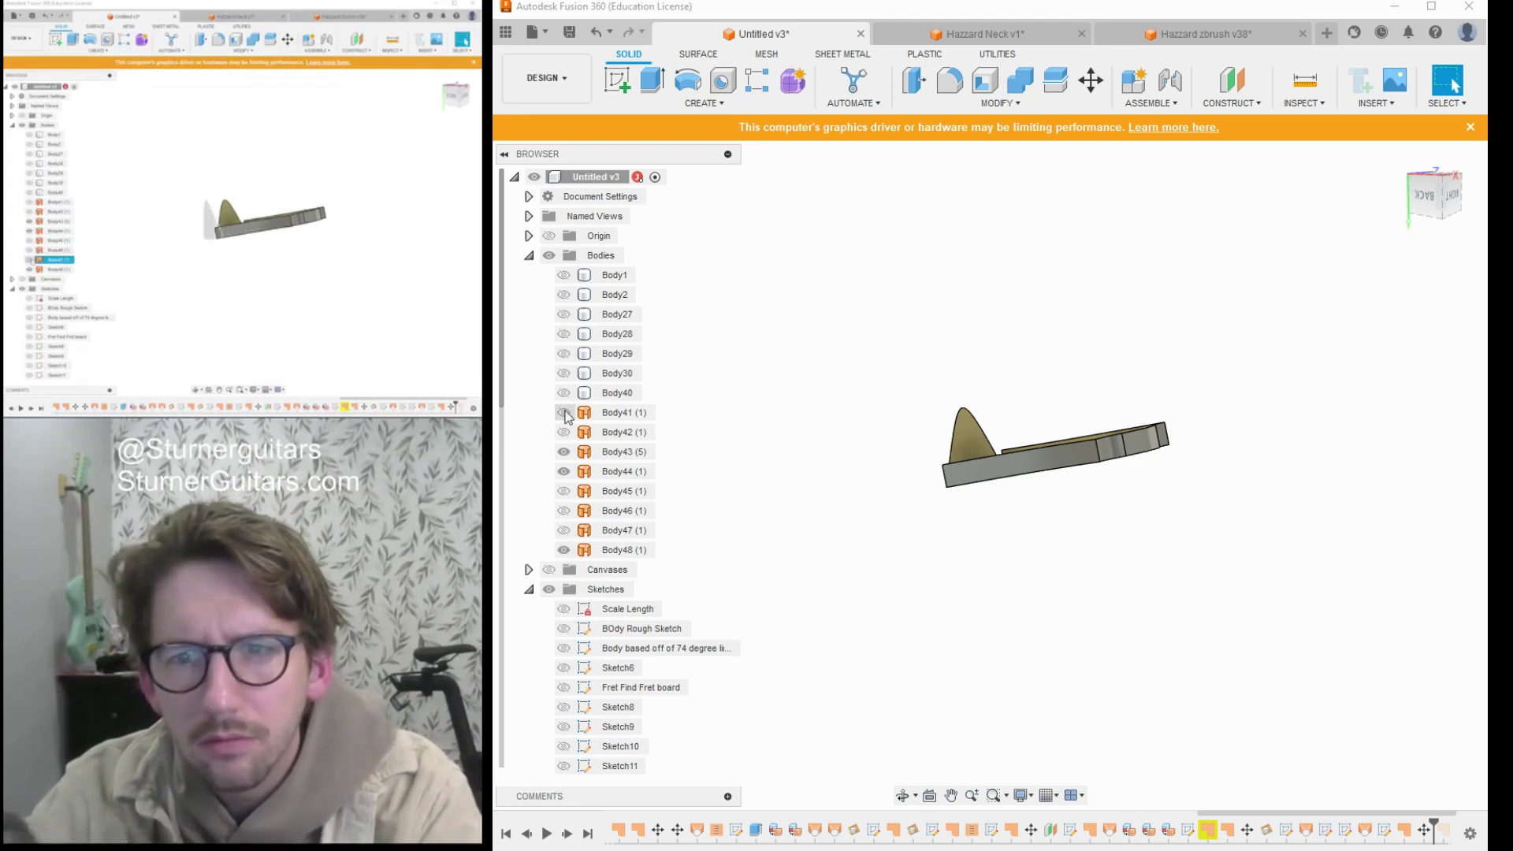
{"action": "left_click", "coordinate": [564, 531]}
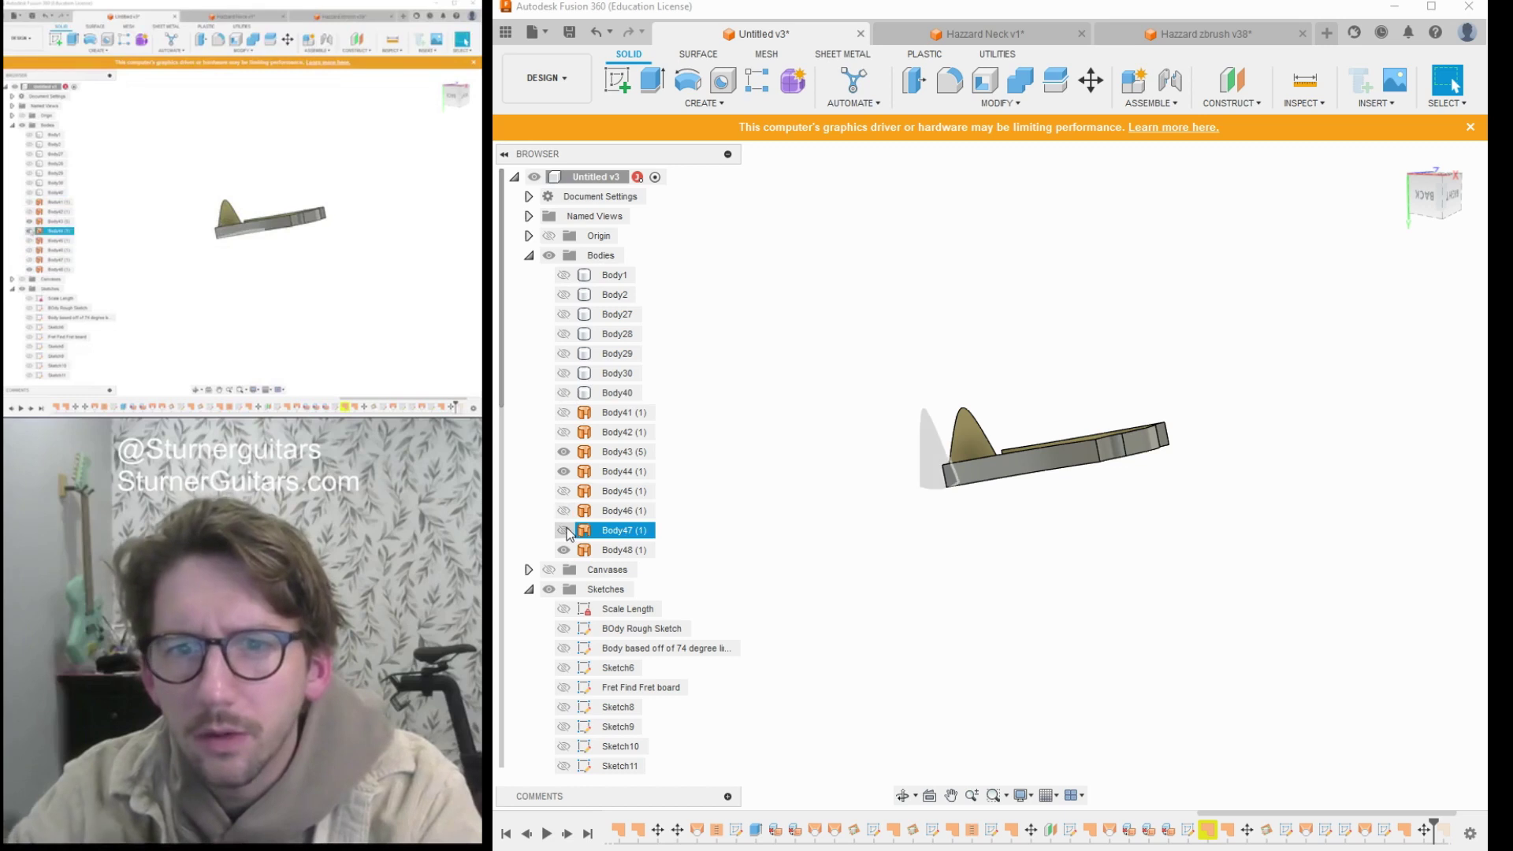
{"action": "left_click", "coordinate": [564, 531]}
{"action": "left_click", "coordinate": [564, 512]}
{"action": "left_click", "coordinate": [565, 512]}
{"action": "left_click", "coordinate": [565, 492]}
{"action": "left_click", "coordinate": [564, 492]}
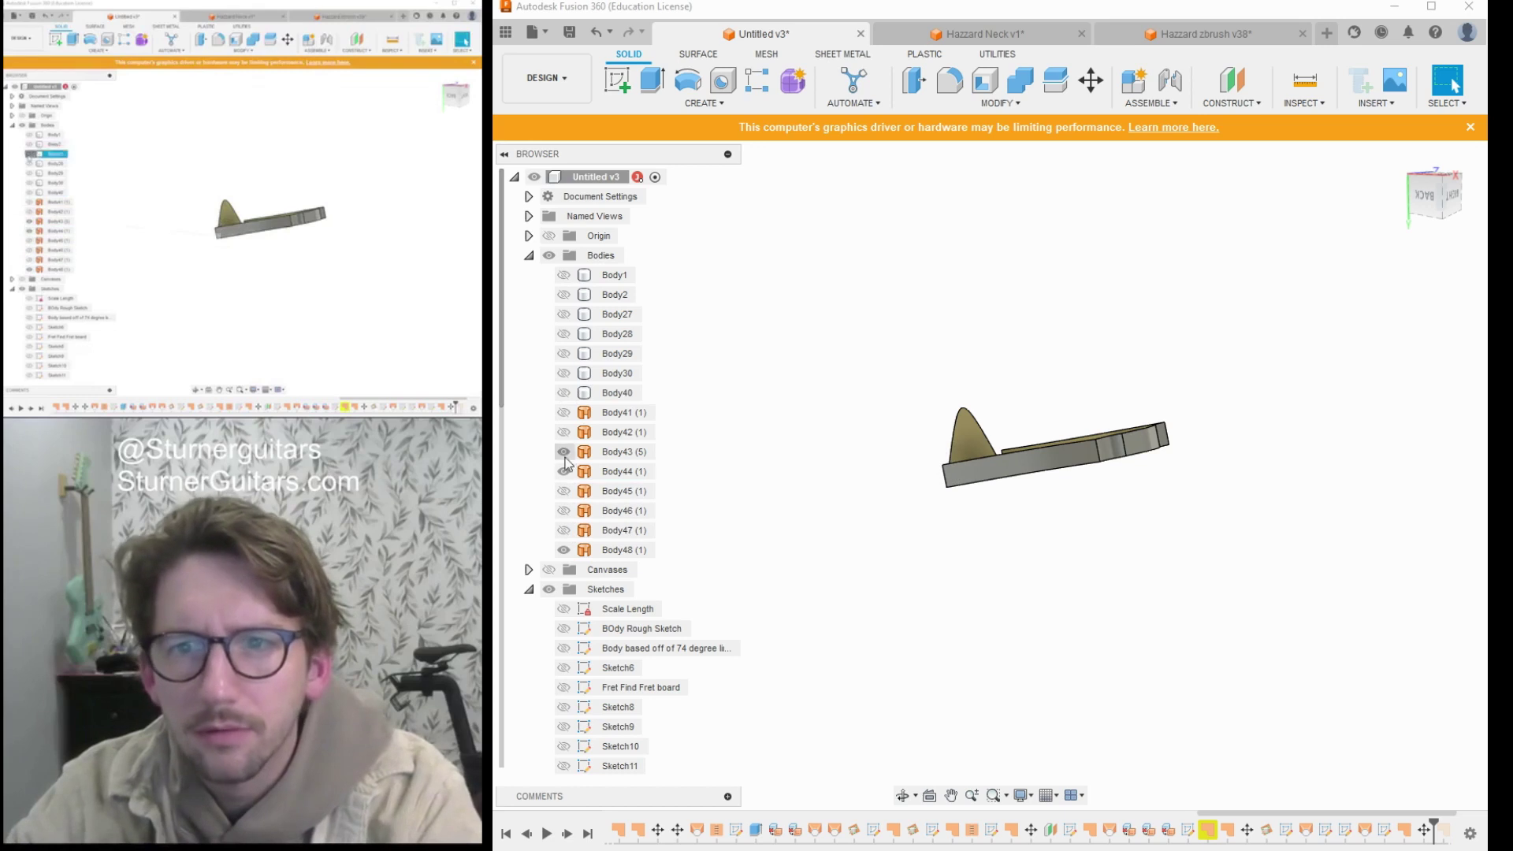
Check Body27 and Body28, leaving them hidden, and show Body2, Body29 and the neck solid Body40.
{"action": "left_click", "coordinate": [565, 315]}
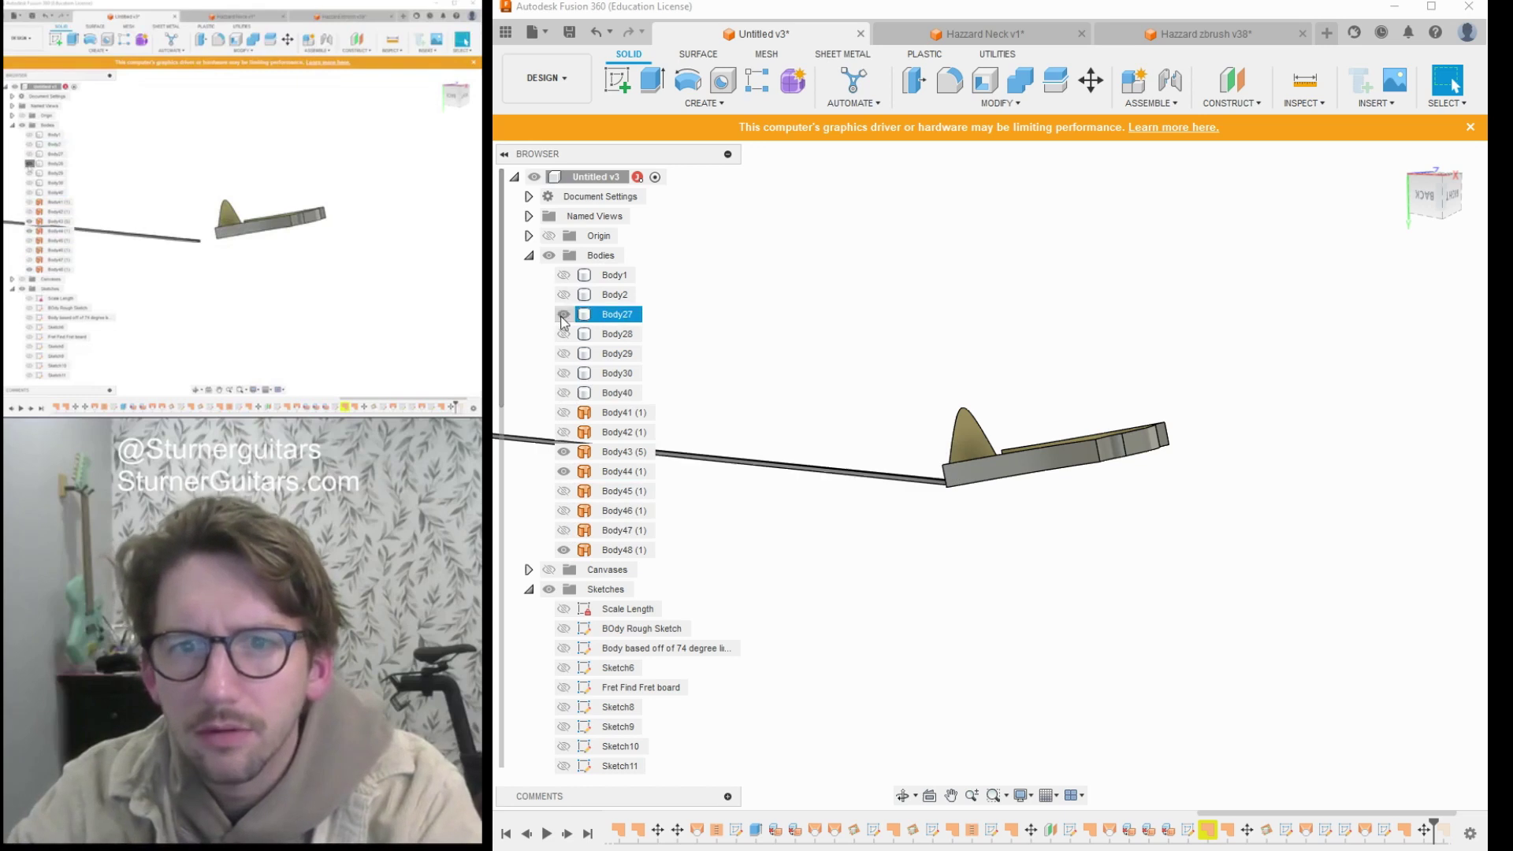
{"action": "left_click", "coordinate": [565, 315]}
{"action": "left_click", "coordinate": [565, 334]}
{"action": "left_click", "coordinate": [564, 334]}
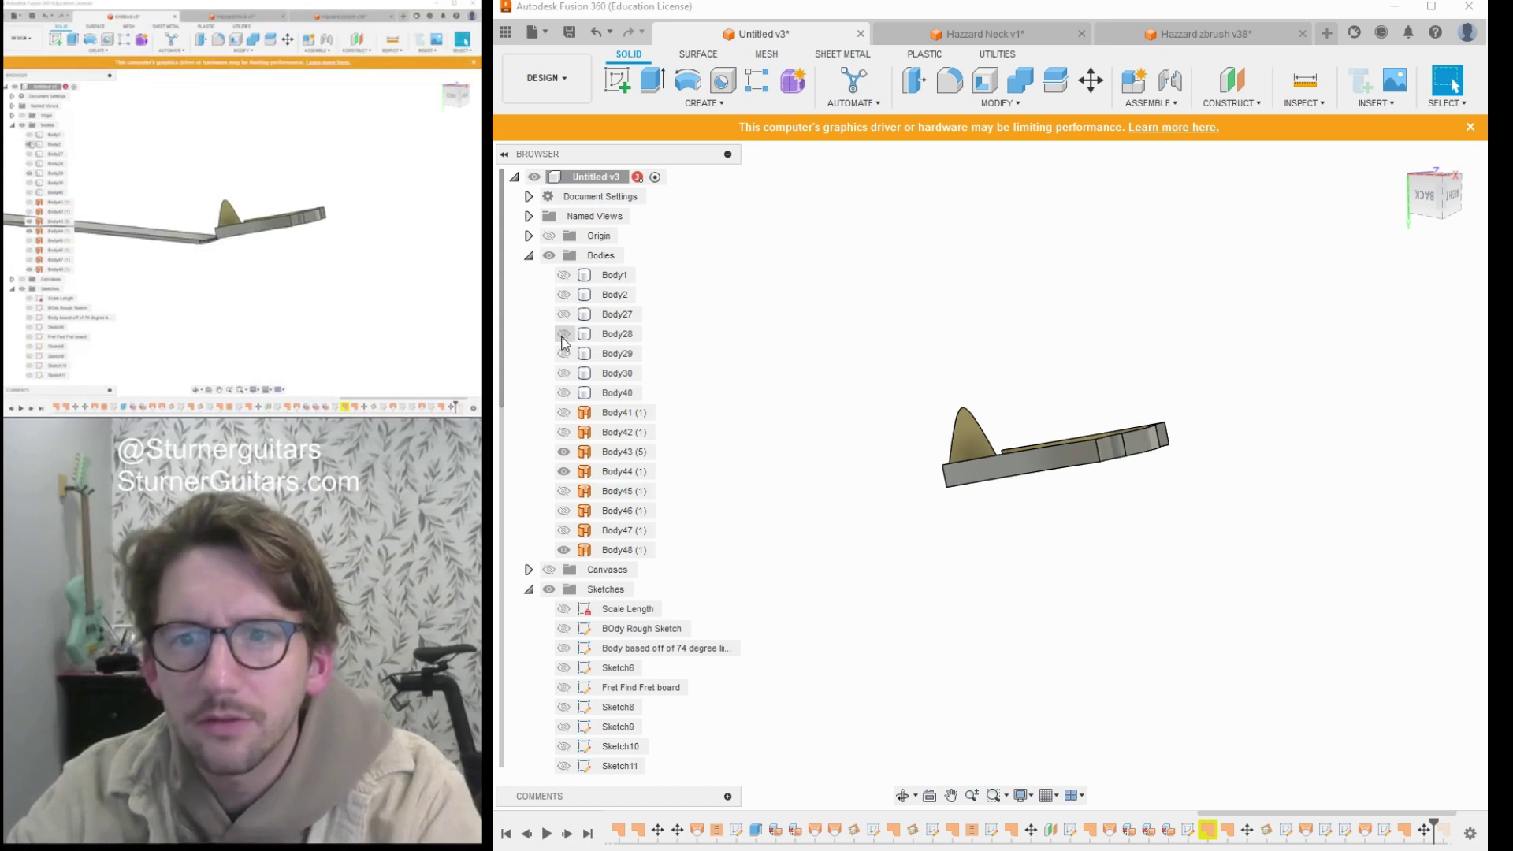
{"action": "left_click", "coordinate": [565, 294]}
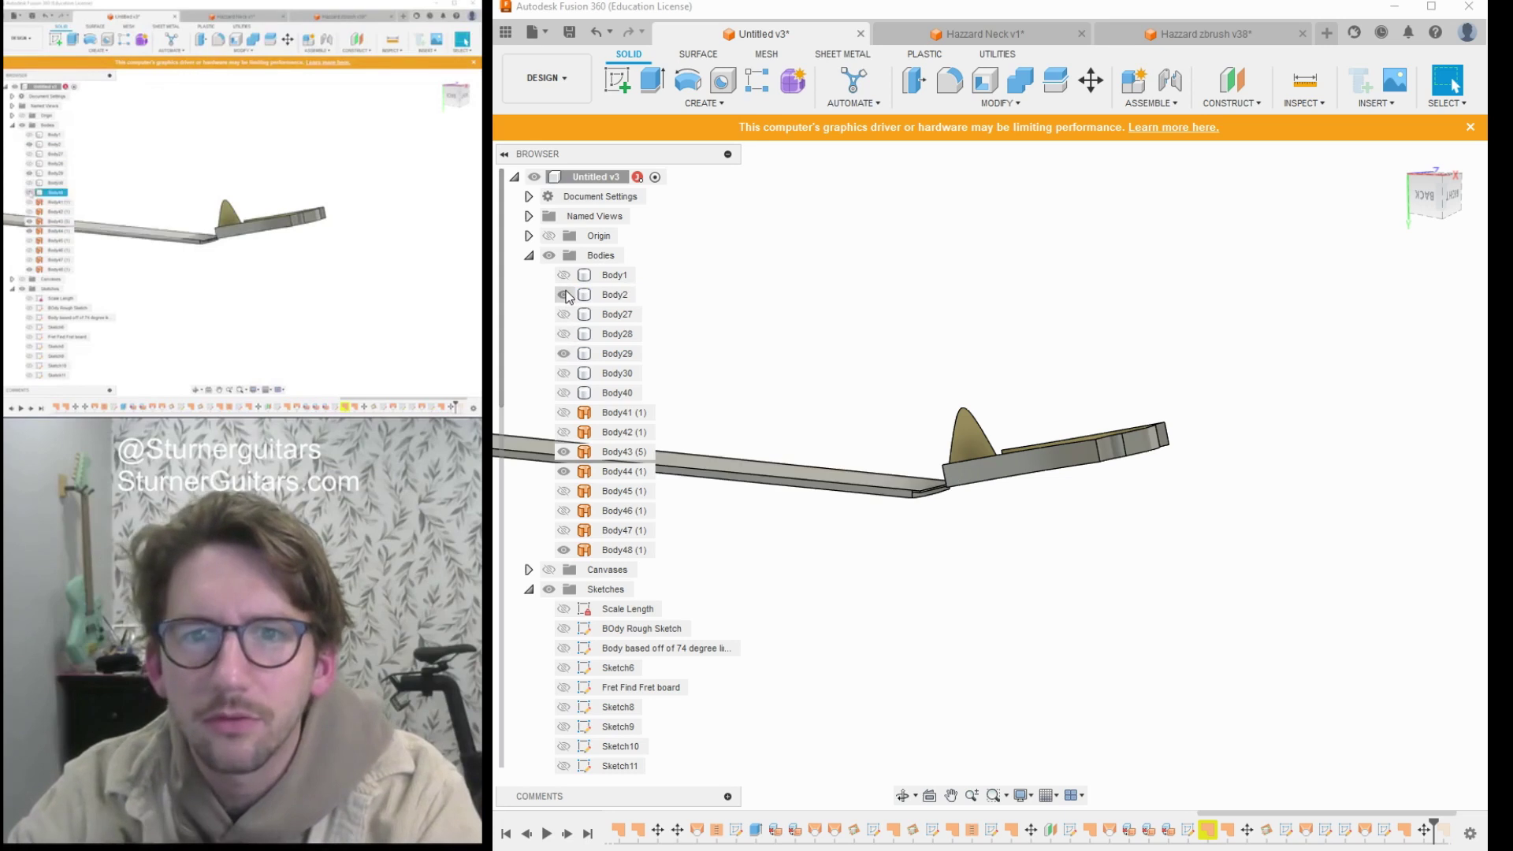
{"action": "left_click", "coordinate": [565, 392]}
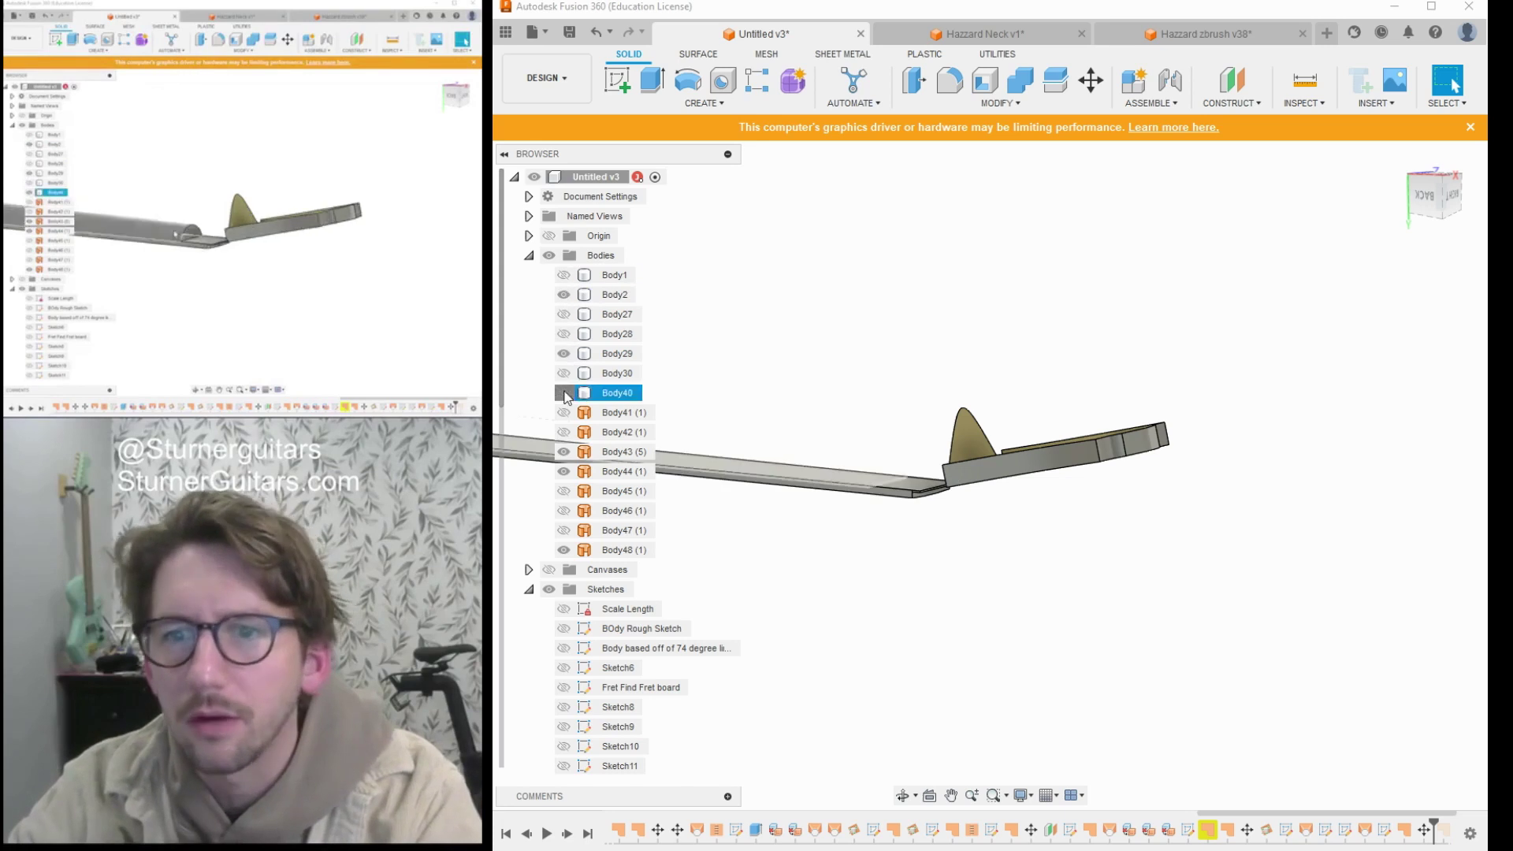
Start a sketch on the neck's half-round end face that points towards the headstock.
{"action": "scroll", "coordinate": [890, 495], "scroll_direction": "up", "scroll_amount": 5}
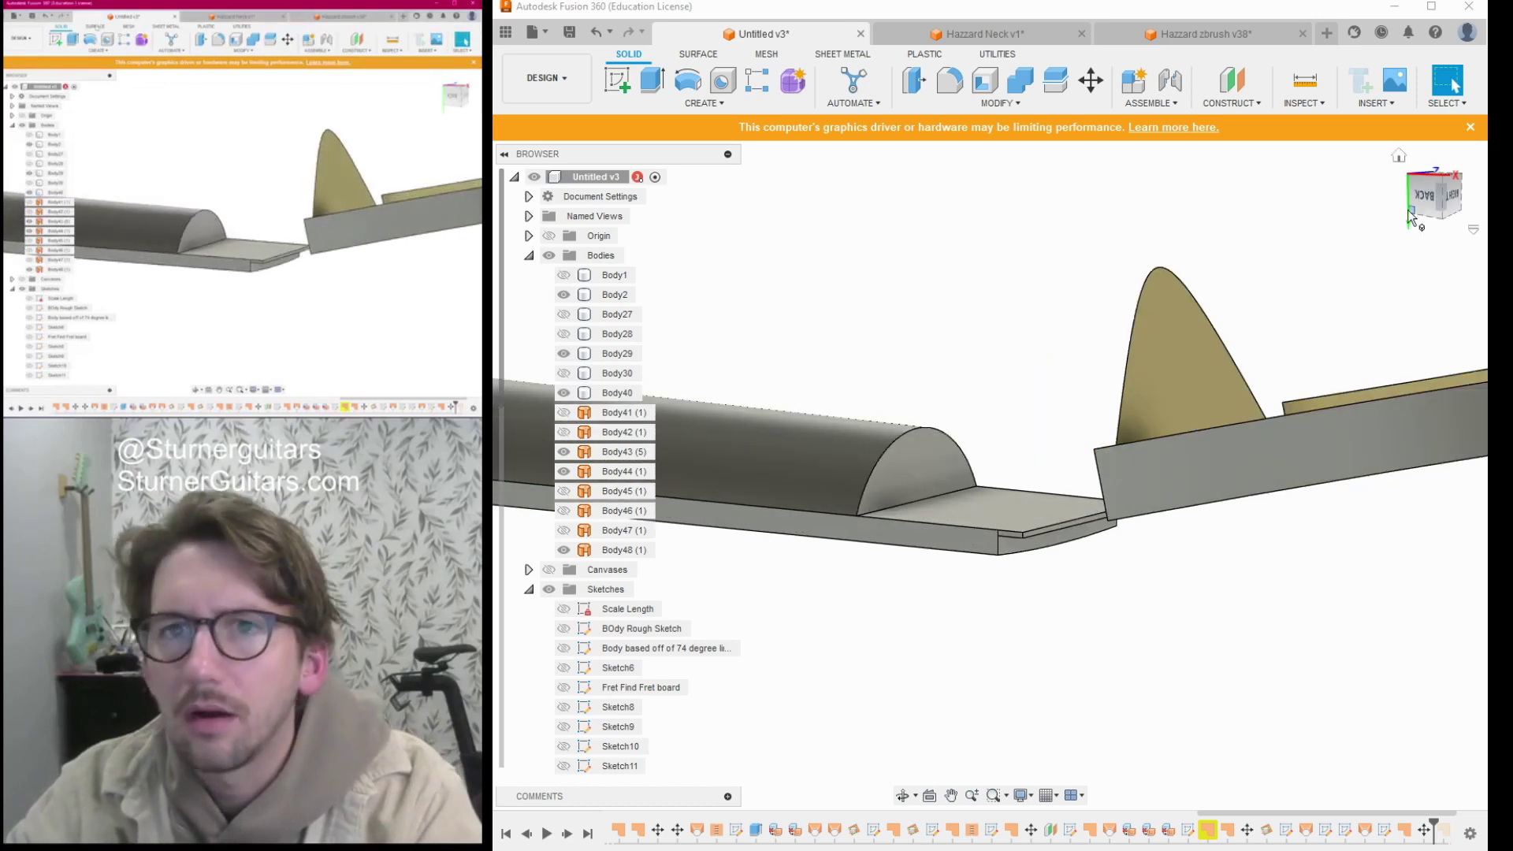
{"action": "left_click_drag", "start_coordinate": [1425, 211], "coordinate": [1436, 210]}
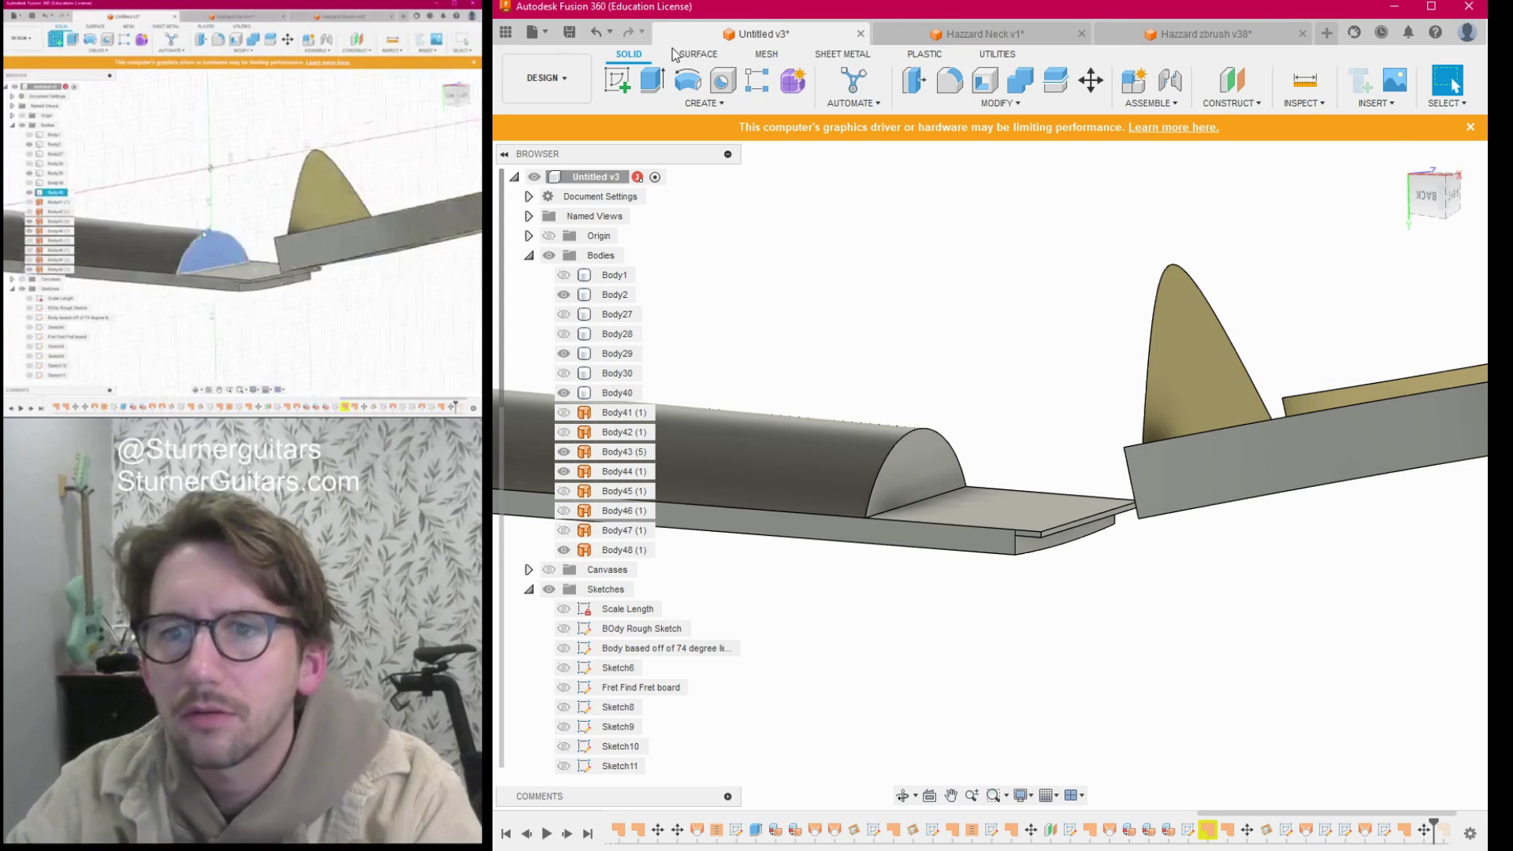
{"action": "left_click", "coordinate": [917, 472]}
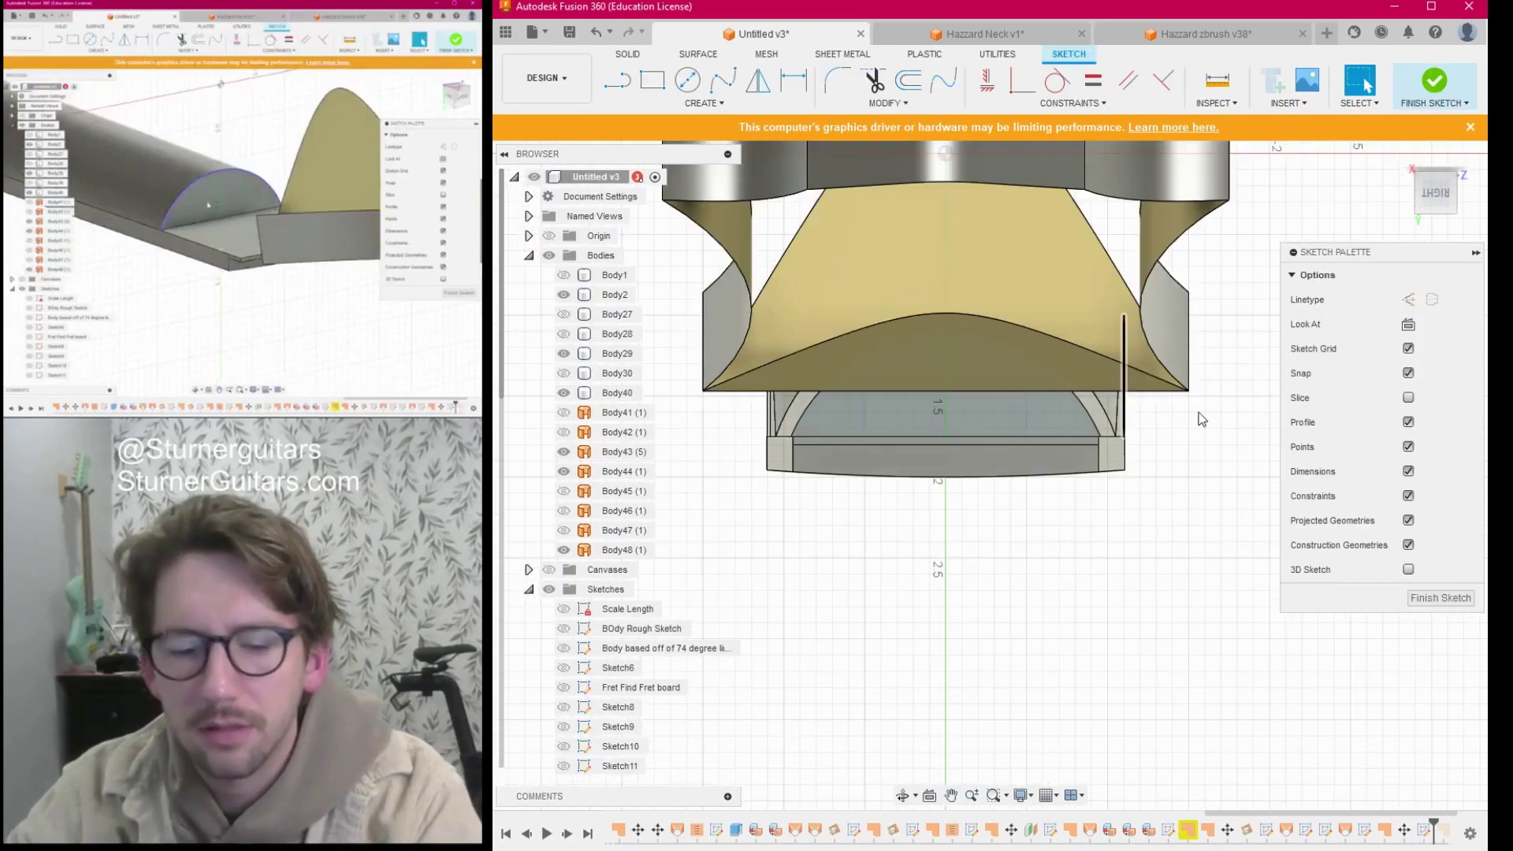
{"action": "left_click", "coordinate": [1447, 207]}
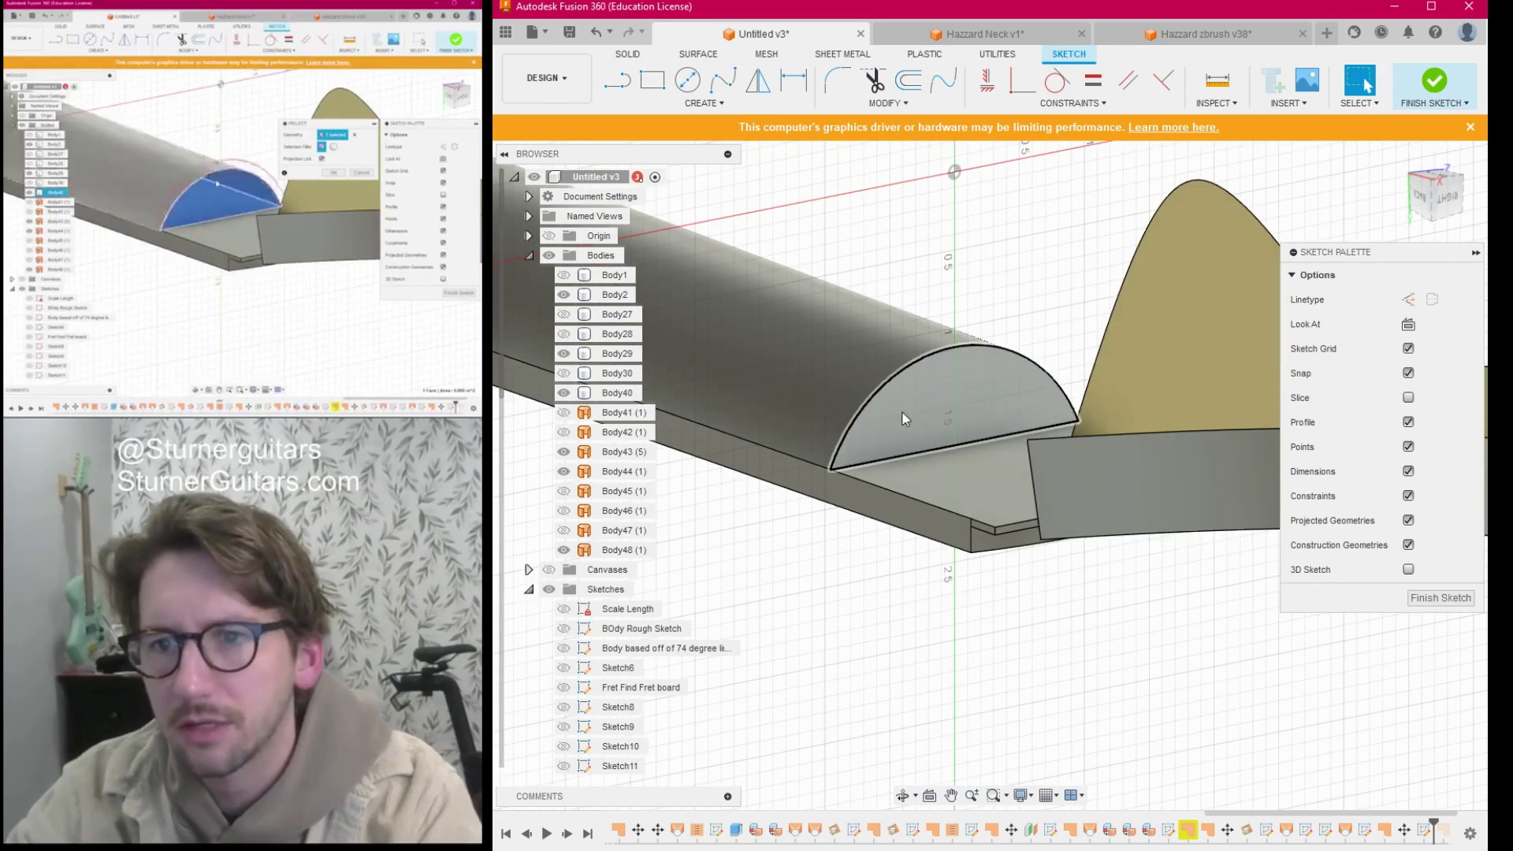
Project the neck's half-round end face into the sketch with projection link on, and hide Body40.
{"action": "key", "text": "p"}
{"action": "left_click", "coordinate": [982, 392]}
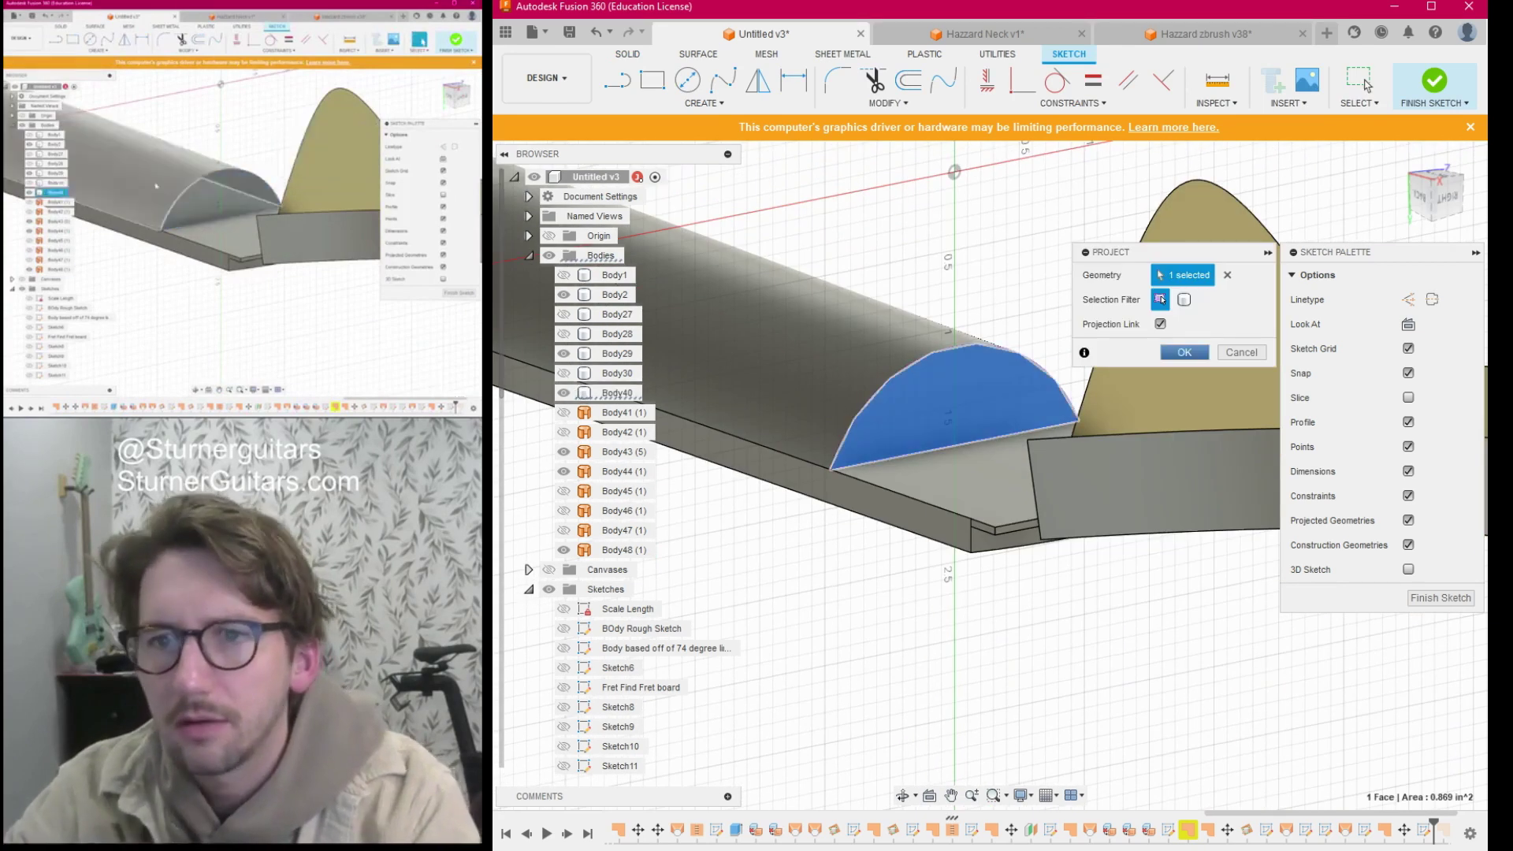
{"action": "left_click", "coordinate": [1184, 352]}
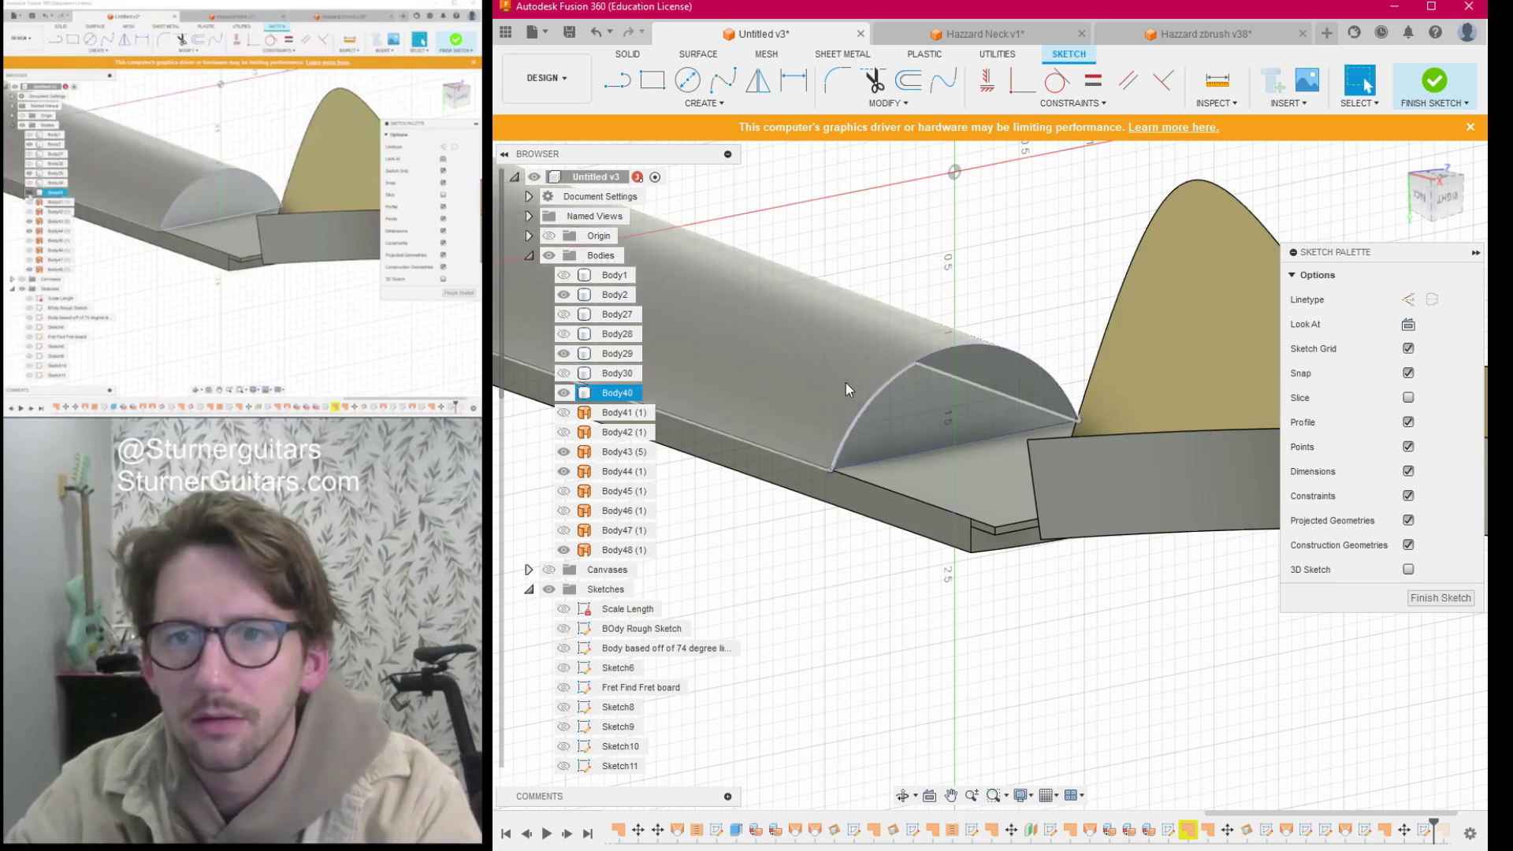
{"action": "left_click", "coordinate": [563, 394]}
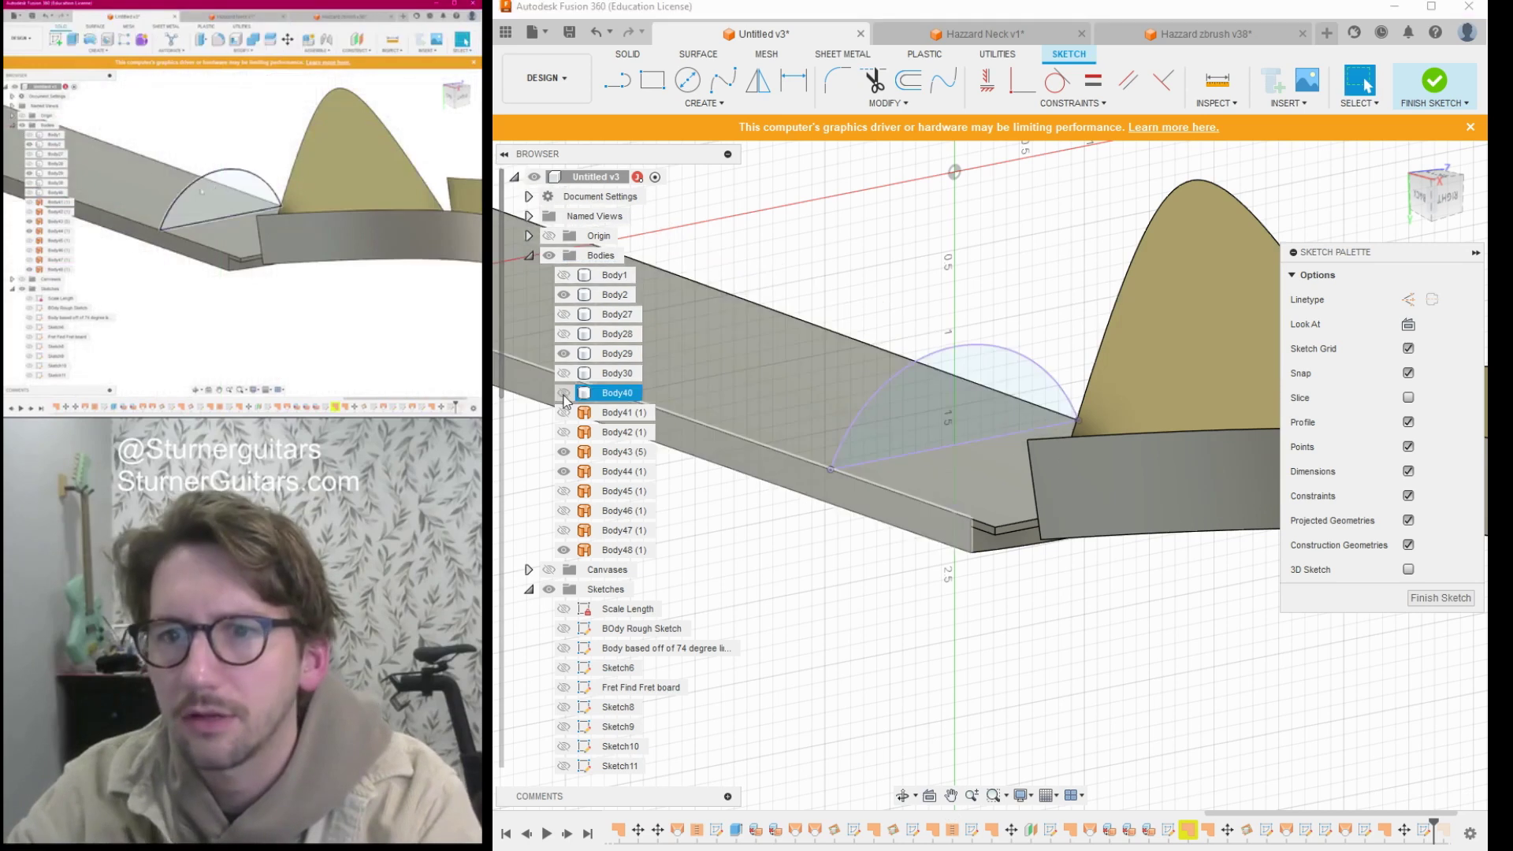
Finish the sketch and fill its half-round profile with a surface patch as a new body.
{"action": "left_click", "coordinate": [1441, 598]}
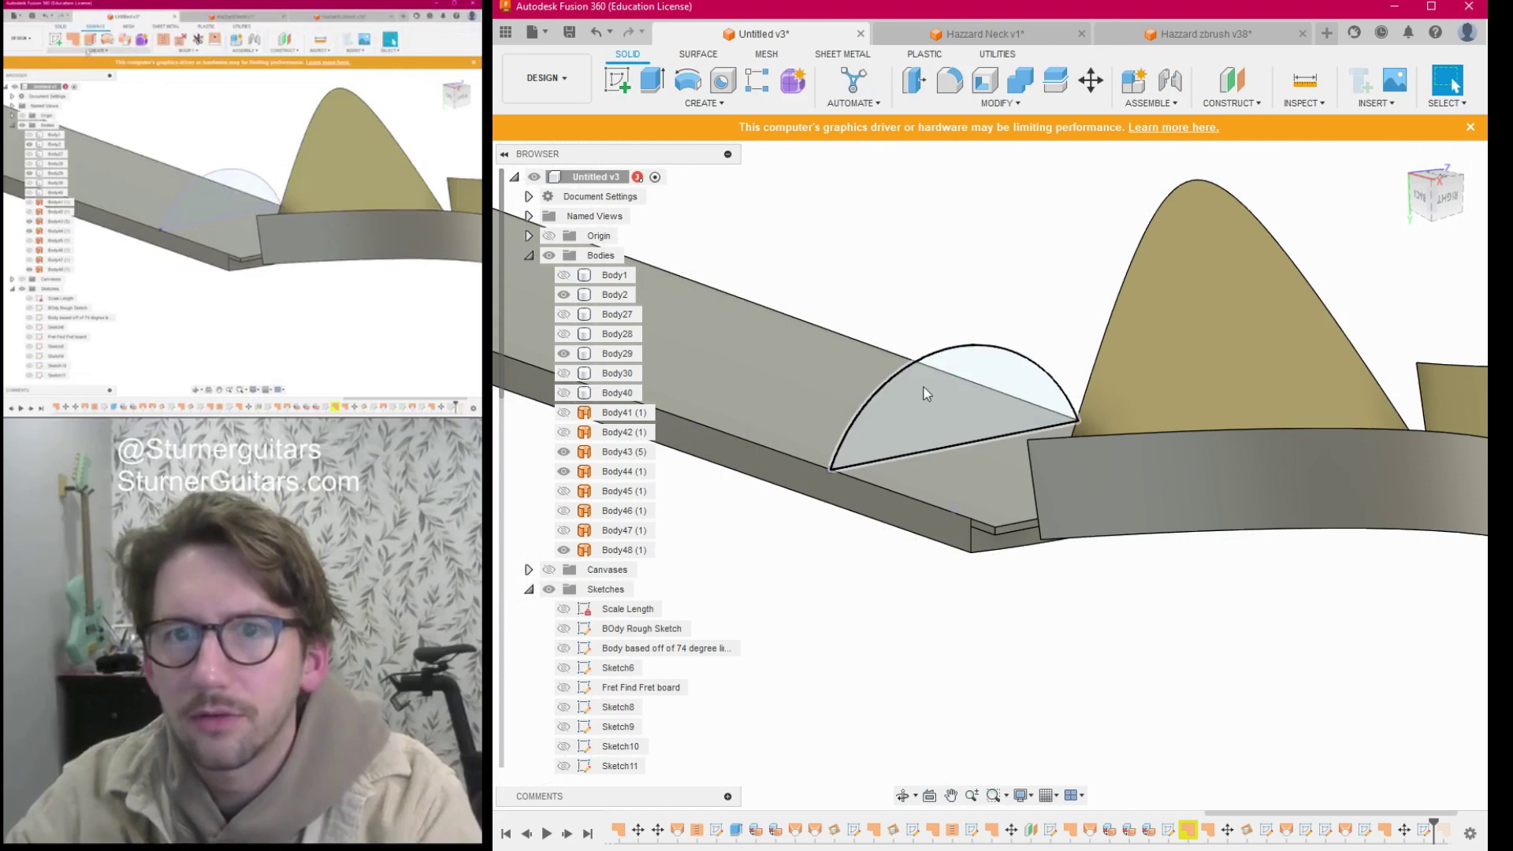
{"action": "left_click", "coordinate": [700, 53]}
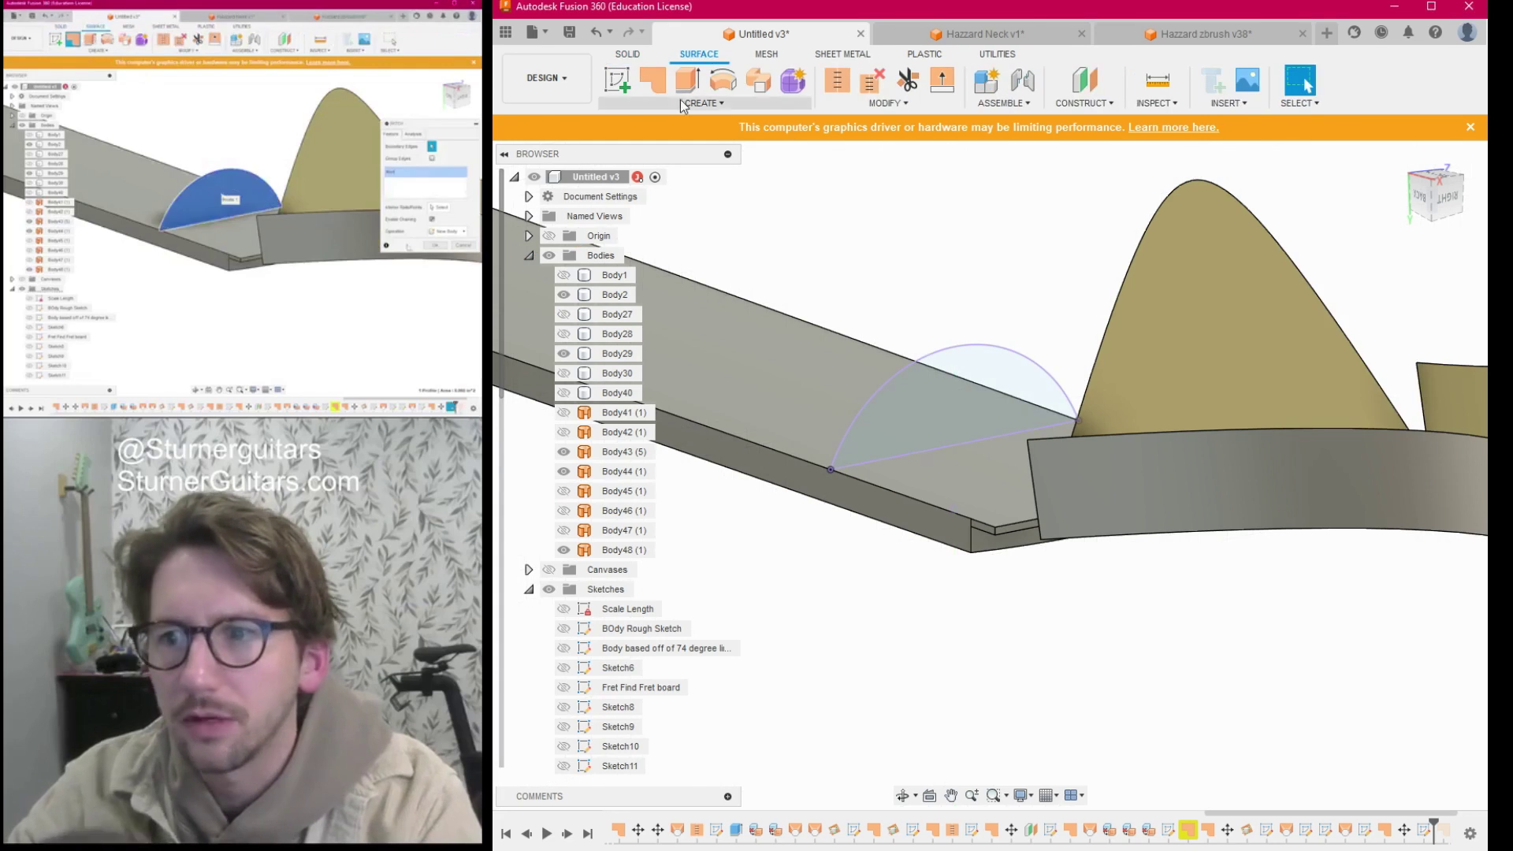
{"action": "left_click", "coordinate": [651, 80]}
{"action": "left_click", "coordinate": [948, 417]}
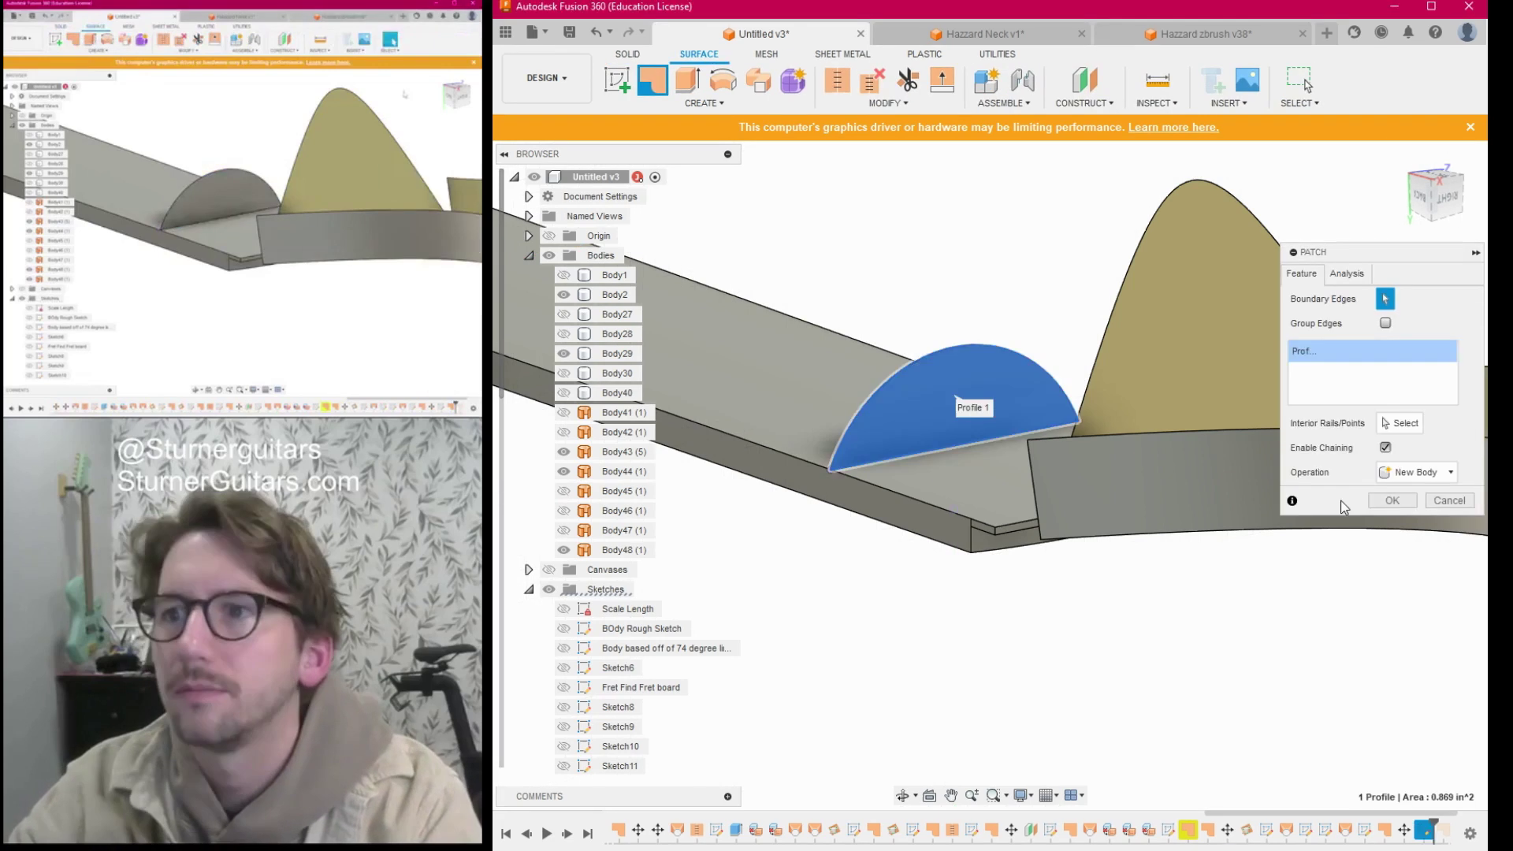
{"action": "left_click", "coordinate": [1389, 504]}
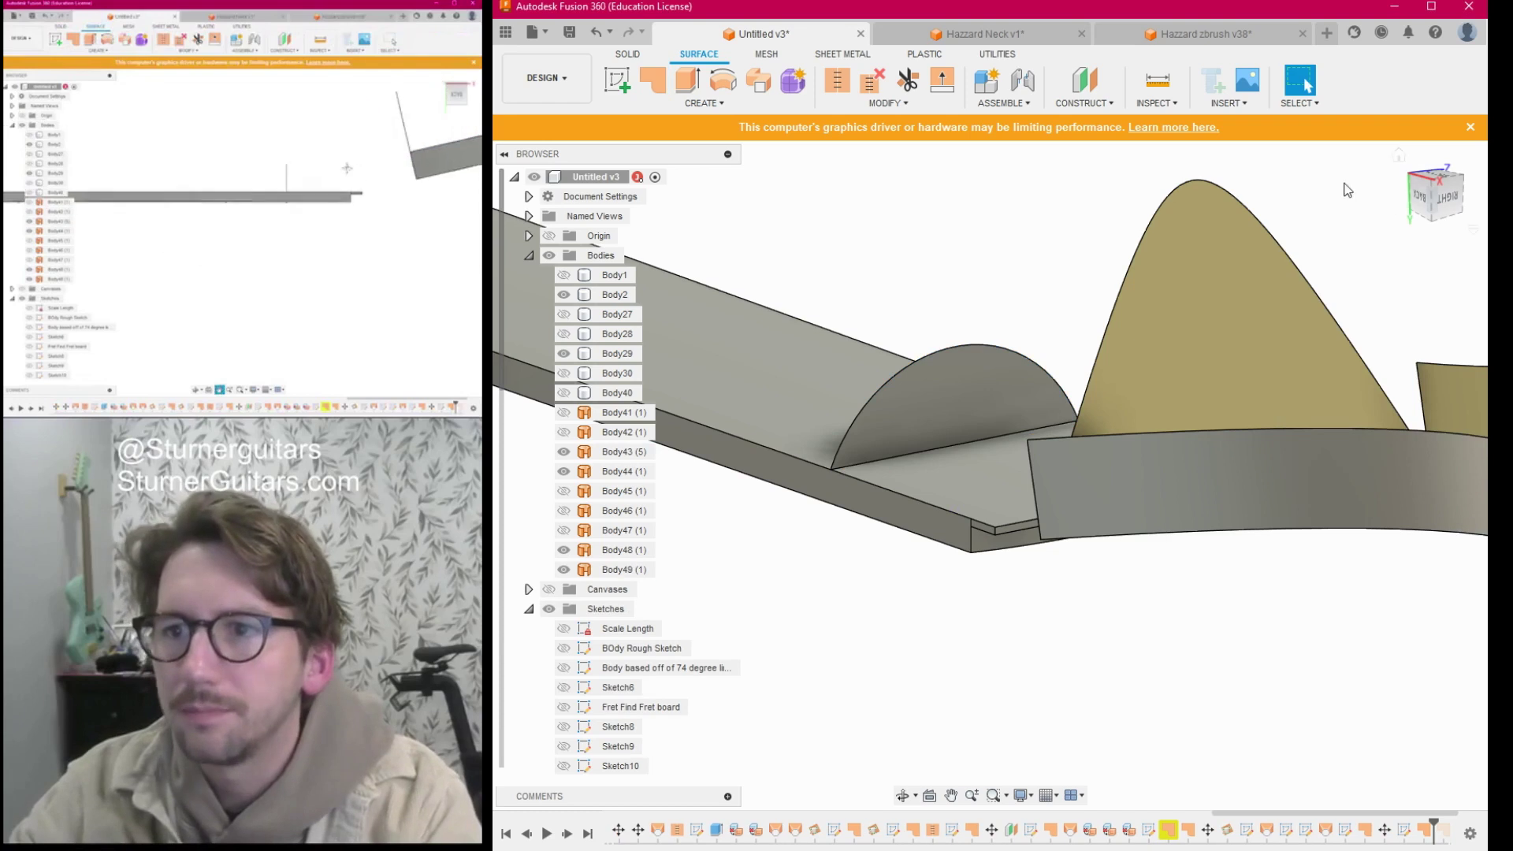
Start a sketch on the upright plane along the neck's centreline, viewed square from the back.
{"action": "left_click", "coordinate": [1416, 198]}
{"action": "left_click", "coordinate": [1419, 203]}
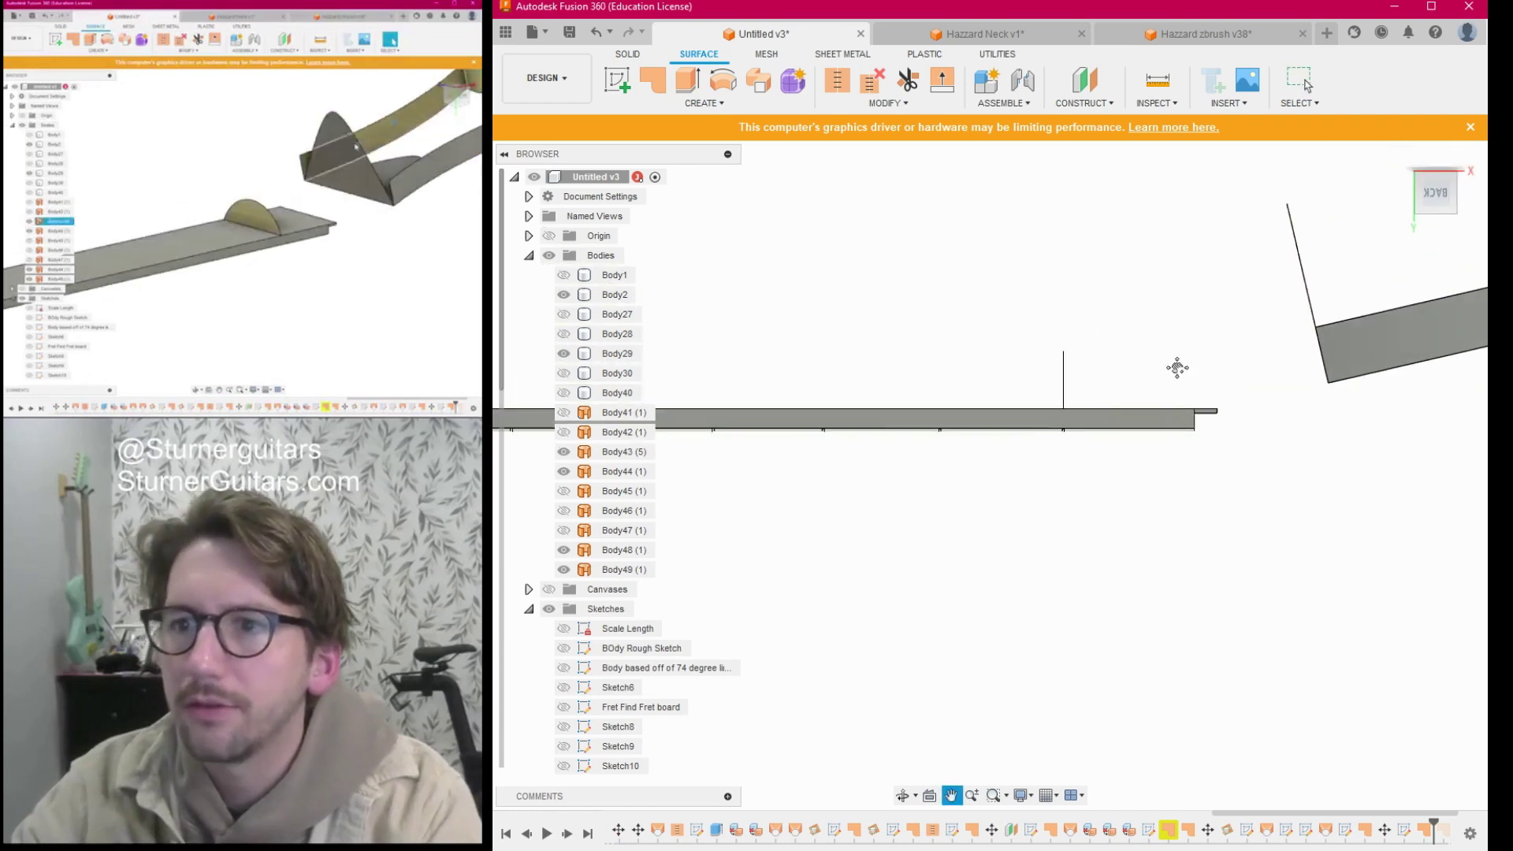
{"action": "middle_click_drag", "start_coordinate": [1087, 260], "coordinate": [1206, 305], "text": "shift"}
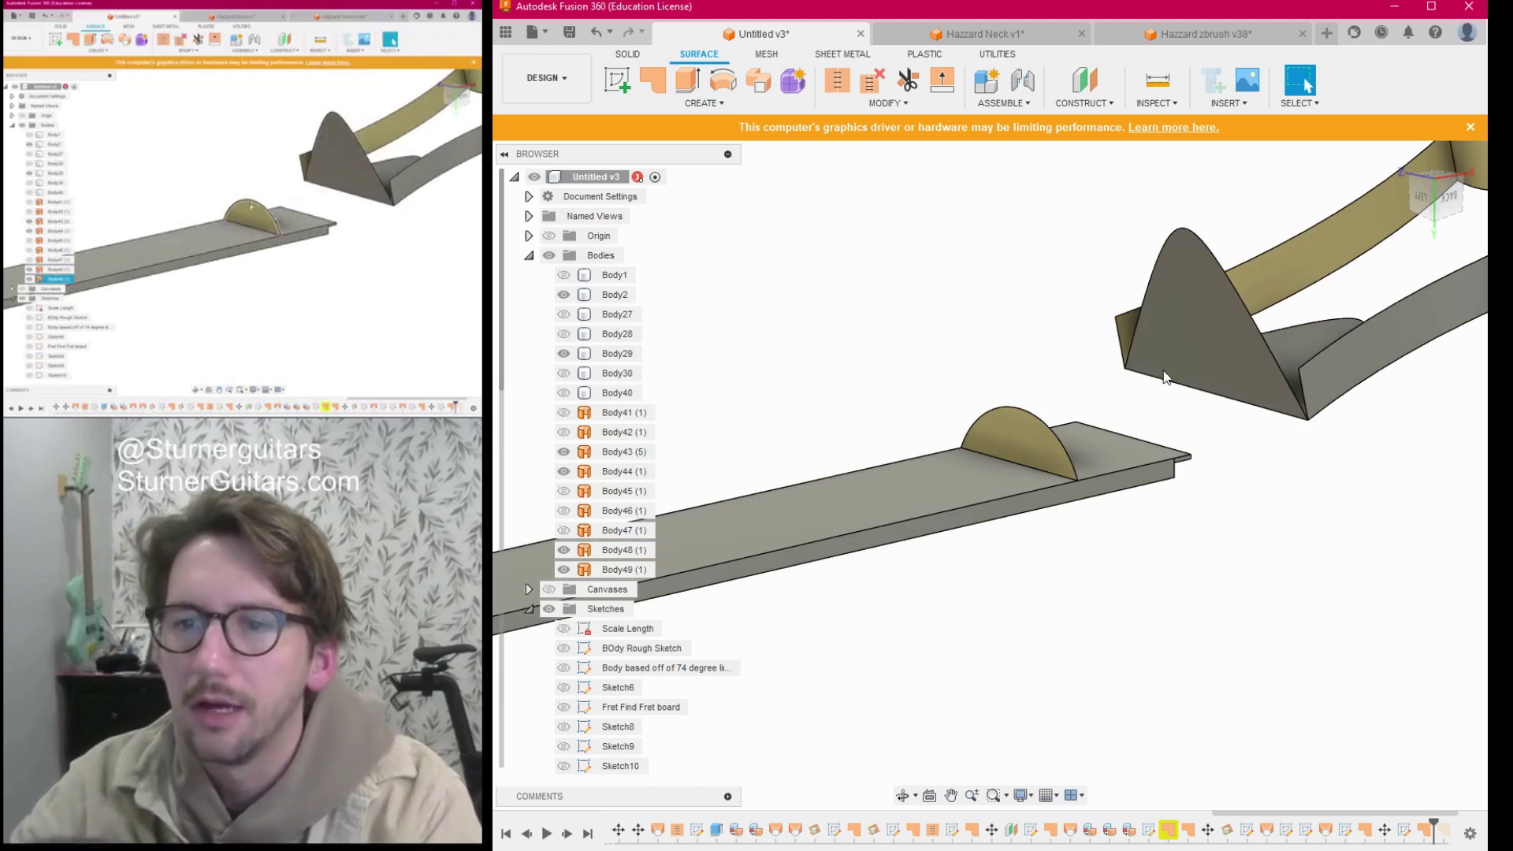
{"action": "left_click", "coordinate": [1028, 416]}
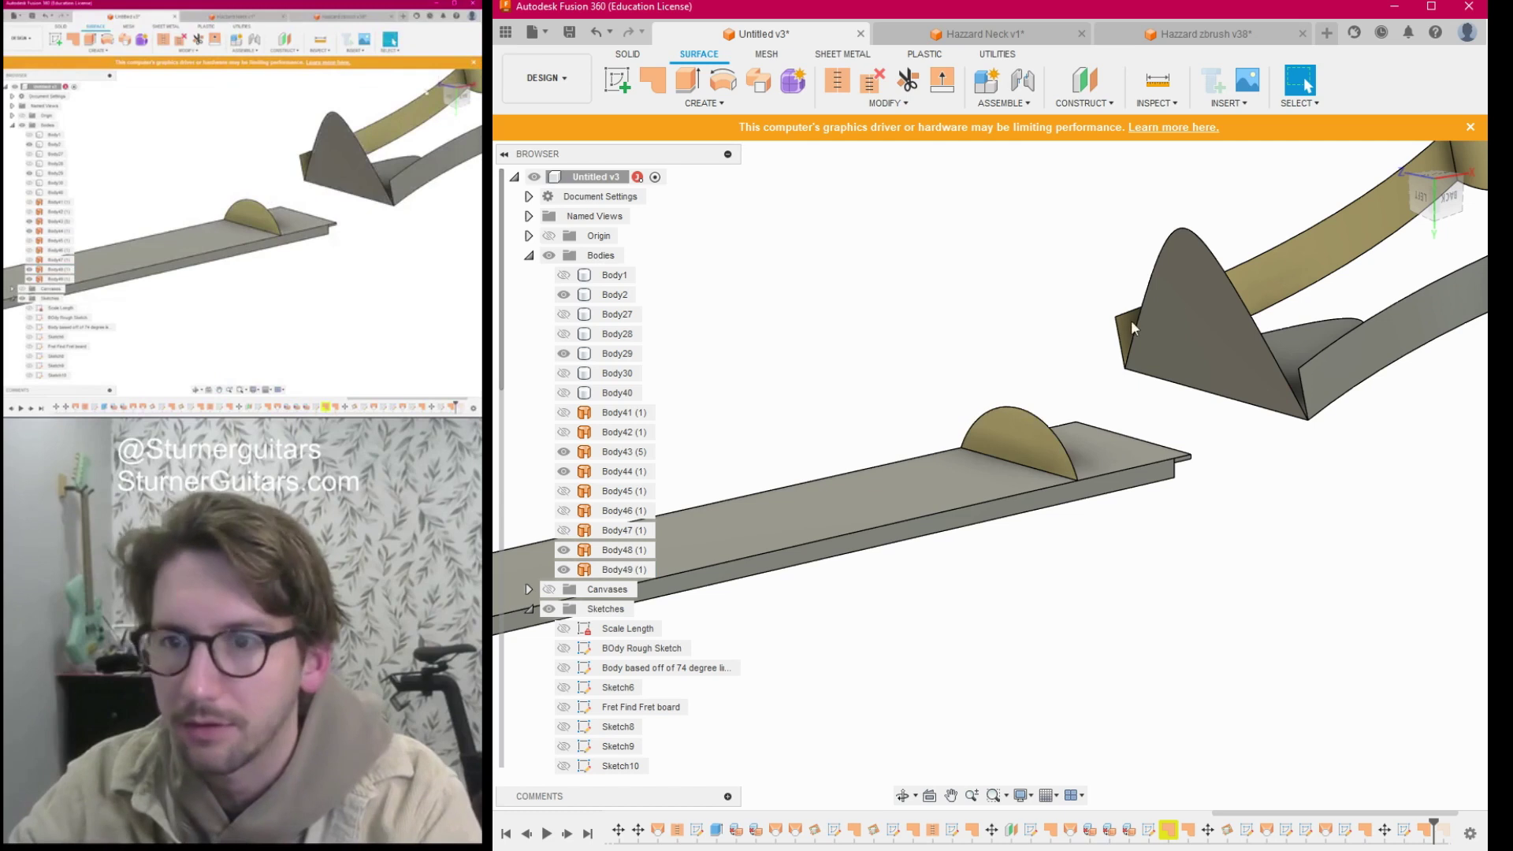
{"action": "left_click", "coordinate": [1454, 178]}
{"action": "left_click", "coordinate": [1448, 200]}
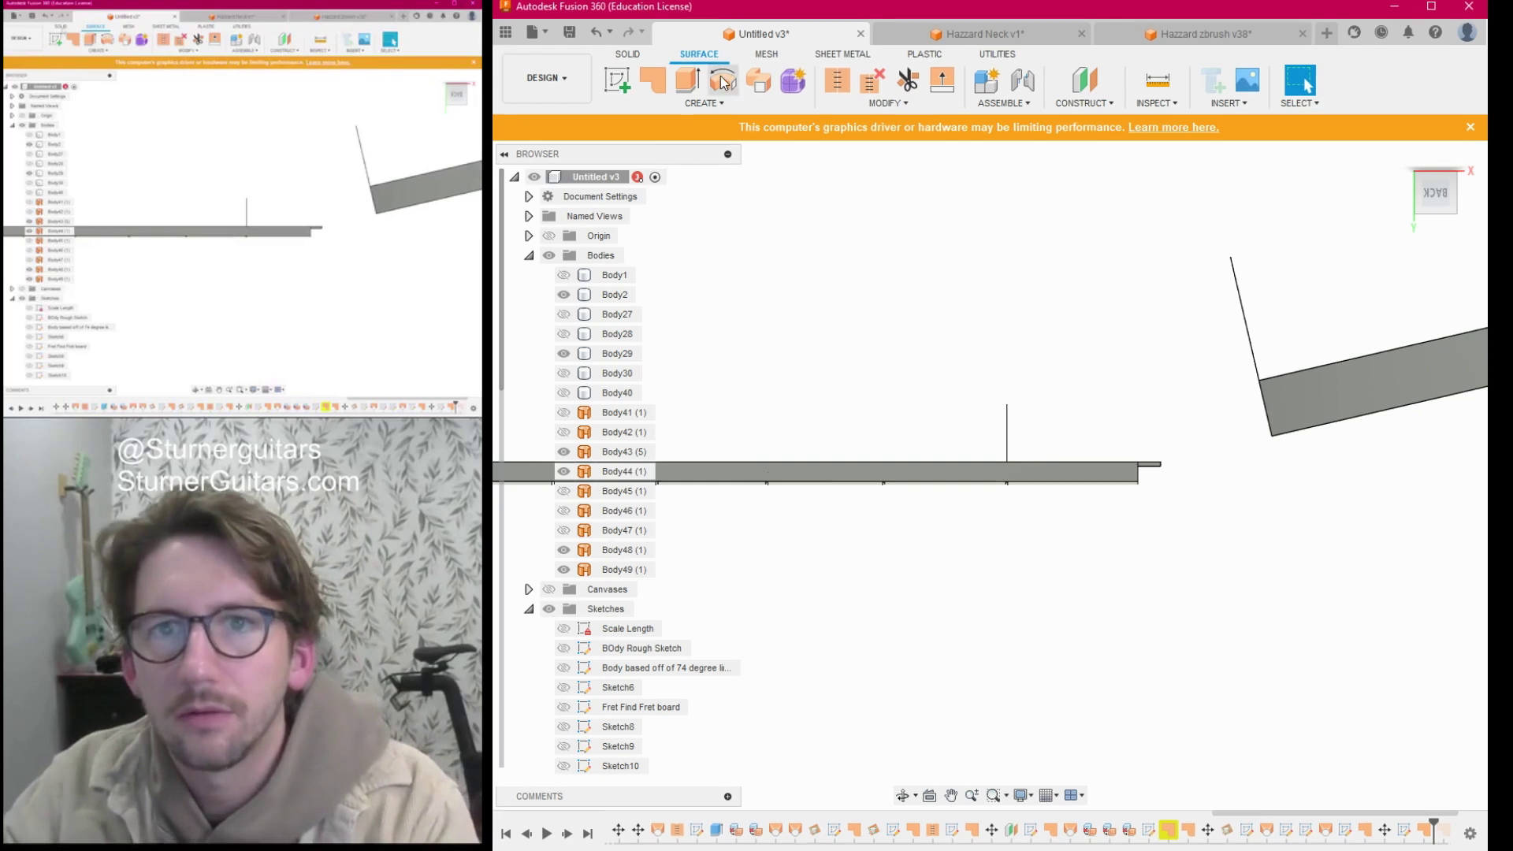
{"action": "left_click", "coordinate": [630, 60]}
{"action": "left_click", "coordinate": [620, 84]}
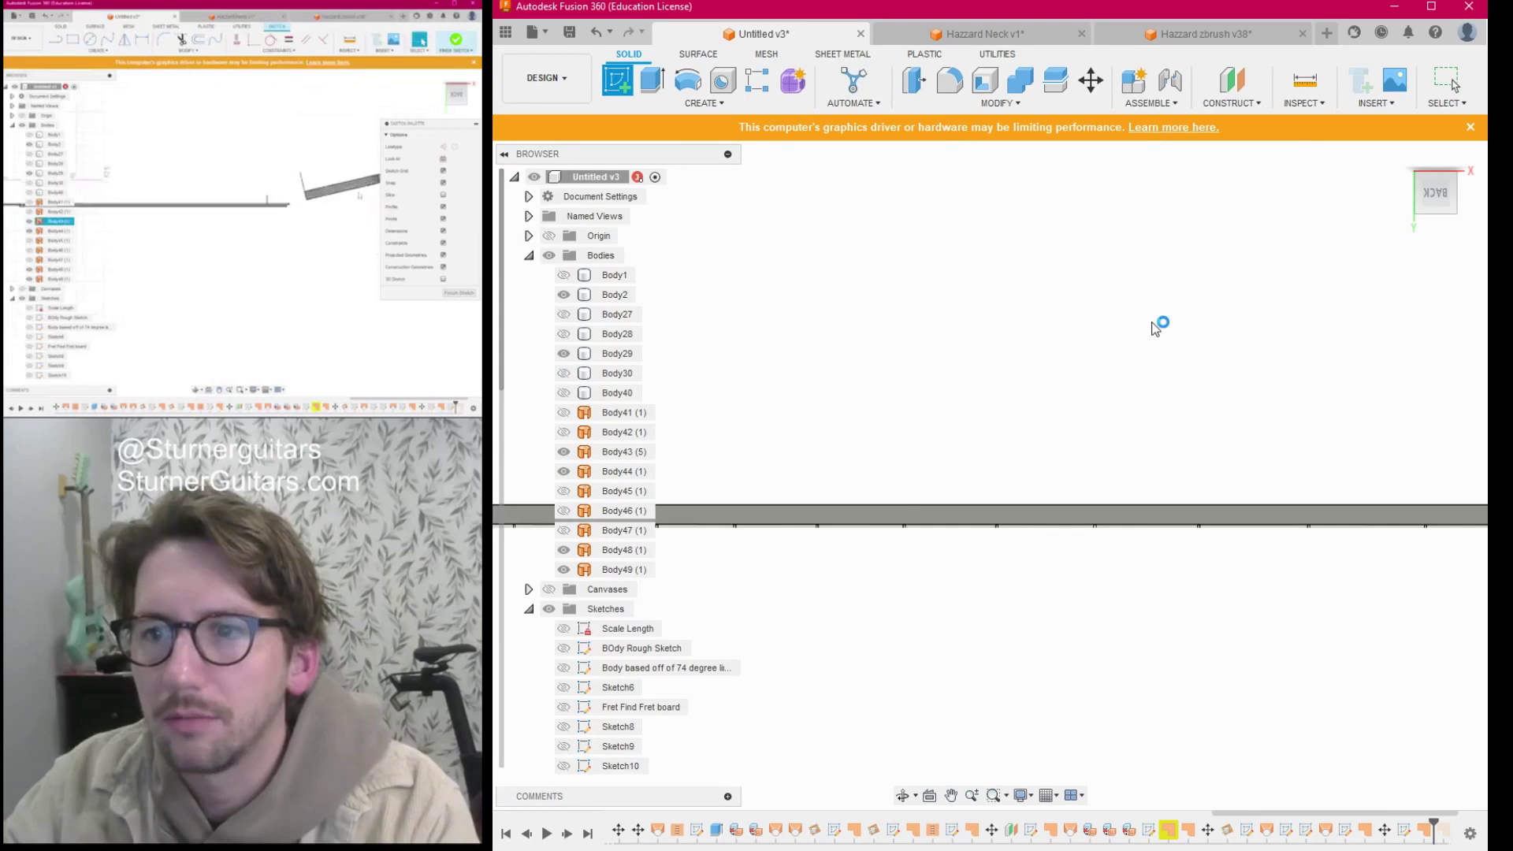
Project the edges of the tall conic patch and the half-round neck patch into the sketch with projection link on.
{"action": "scroll", "coordinate": [1206, 398], "scroll_direction": "up", "scroll_amount": 8}
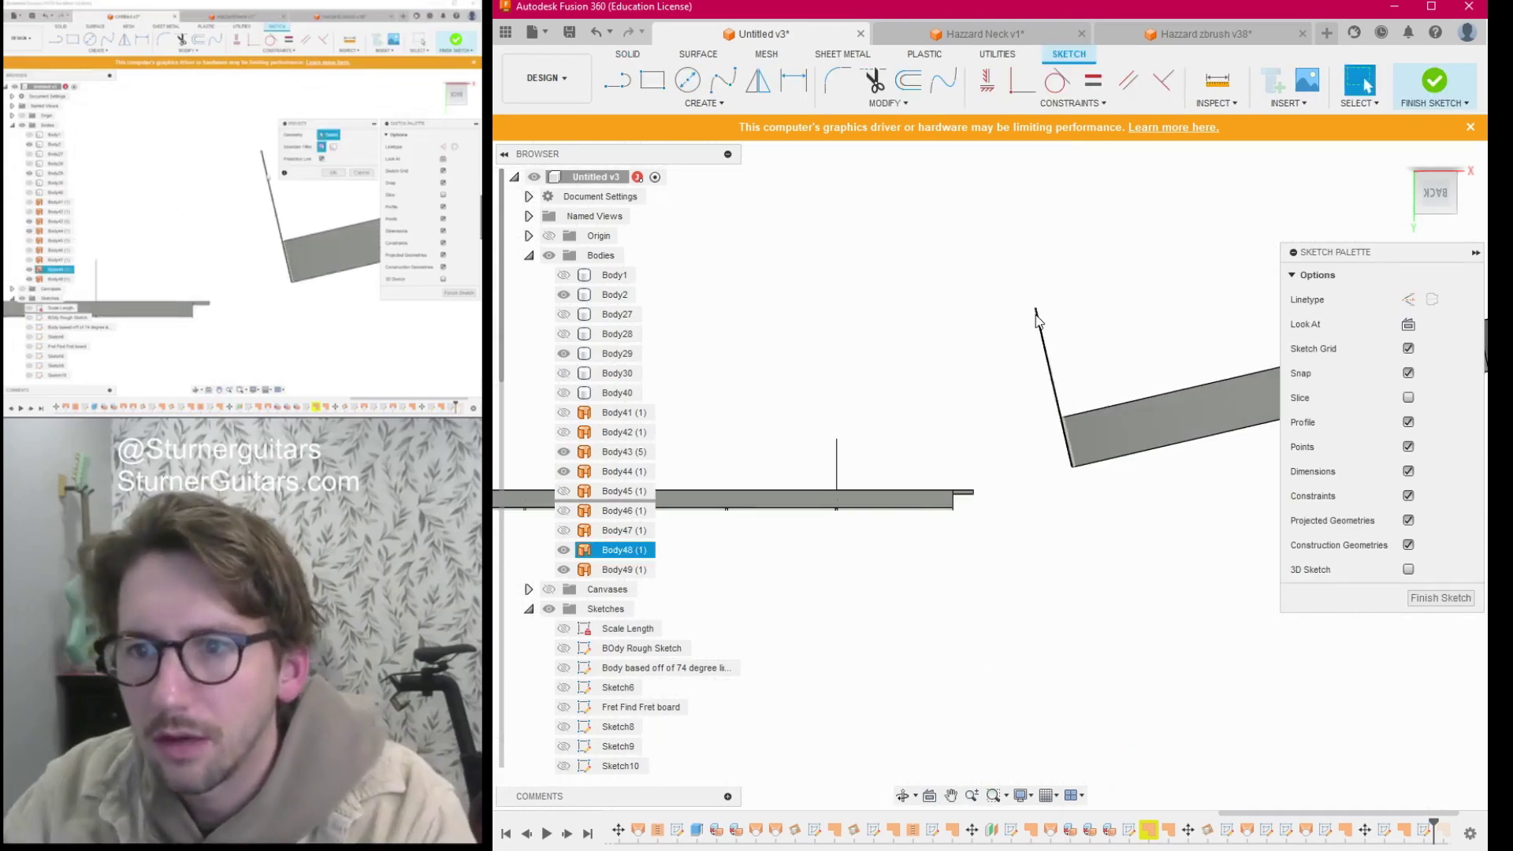
{"action": "scroll", "coordinate": [1037, 311], "scroll_direction": "up", "scroll_amount": 3}
{"action": "key", "text": "p"}
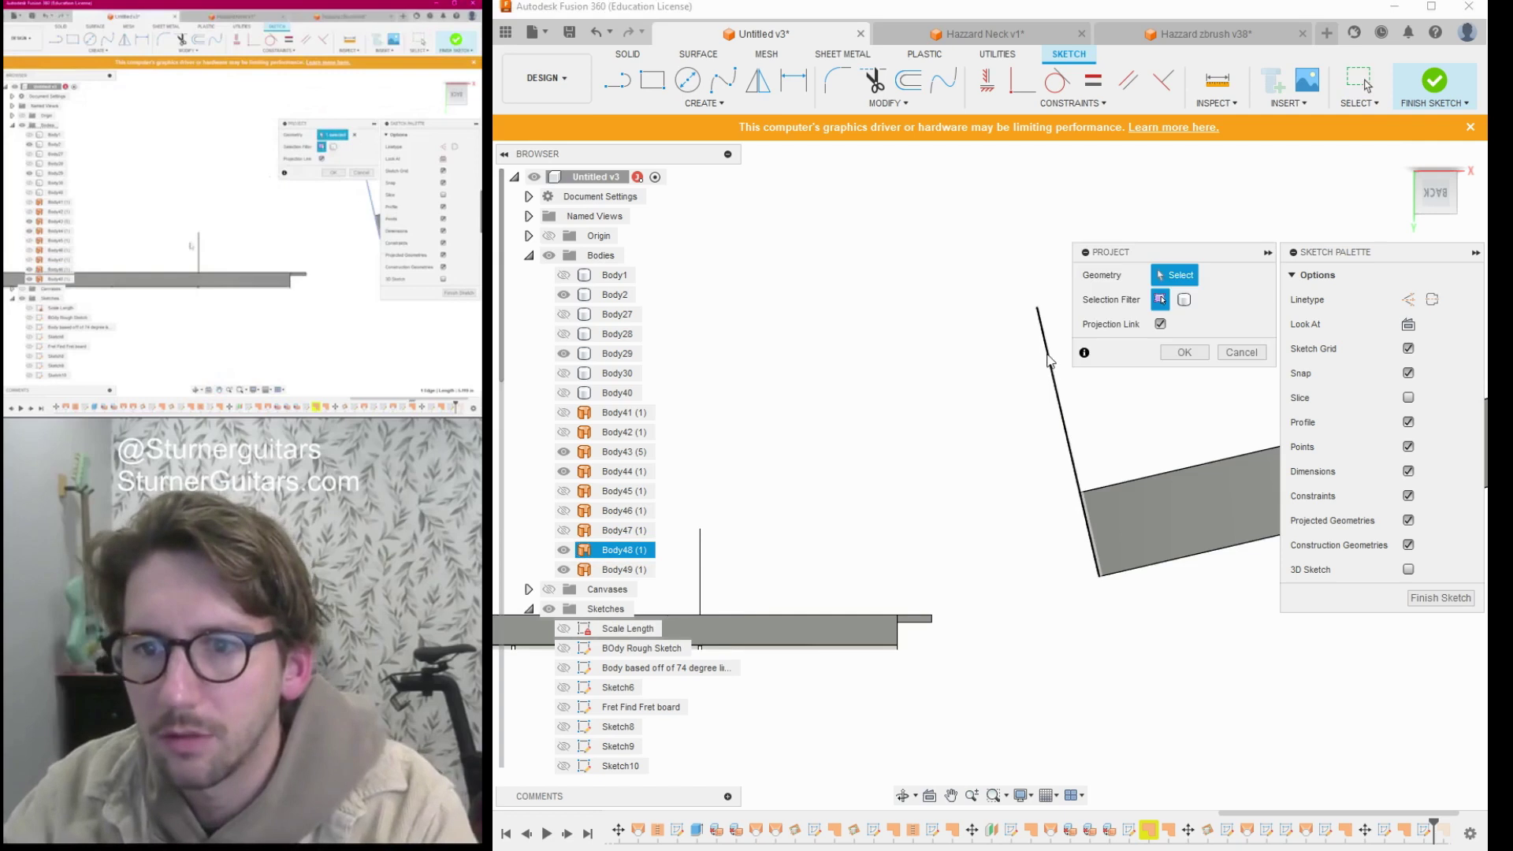
{"action": "left_click", "coordinate": [1051, 362]}
{"action": "scroll", "coordinate": [968, 431], "scroll_direction": "down", "scroll_amount": 4}
{"action": "middle_click_drag", "start_coordinate": [976, 429], "coordinate": [1088, 402]}
{"action": "scroll", "coordinate": [924, 451], "scroll_direction": "up", "scroll_amount": 1}
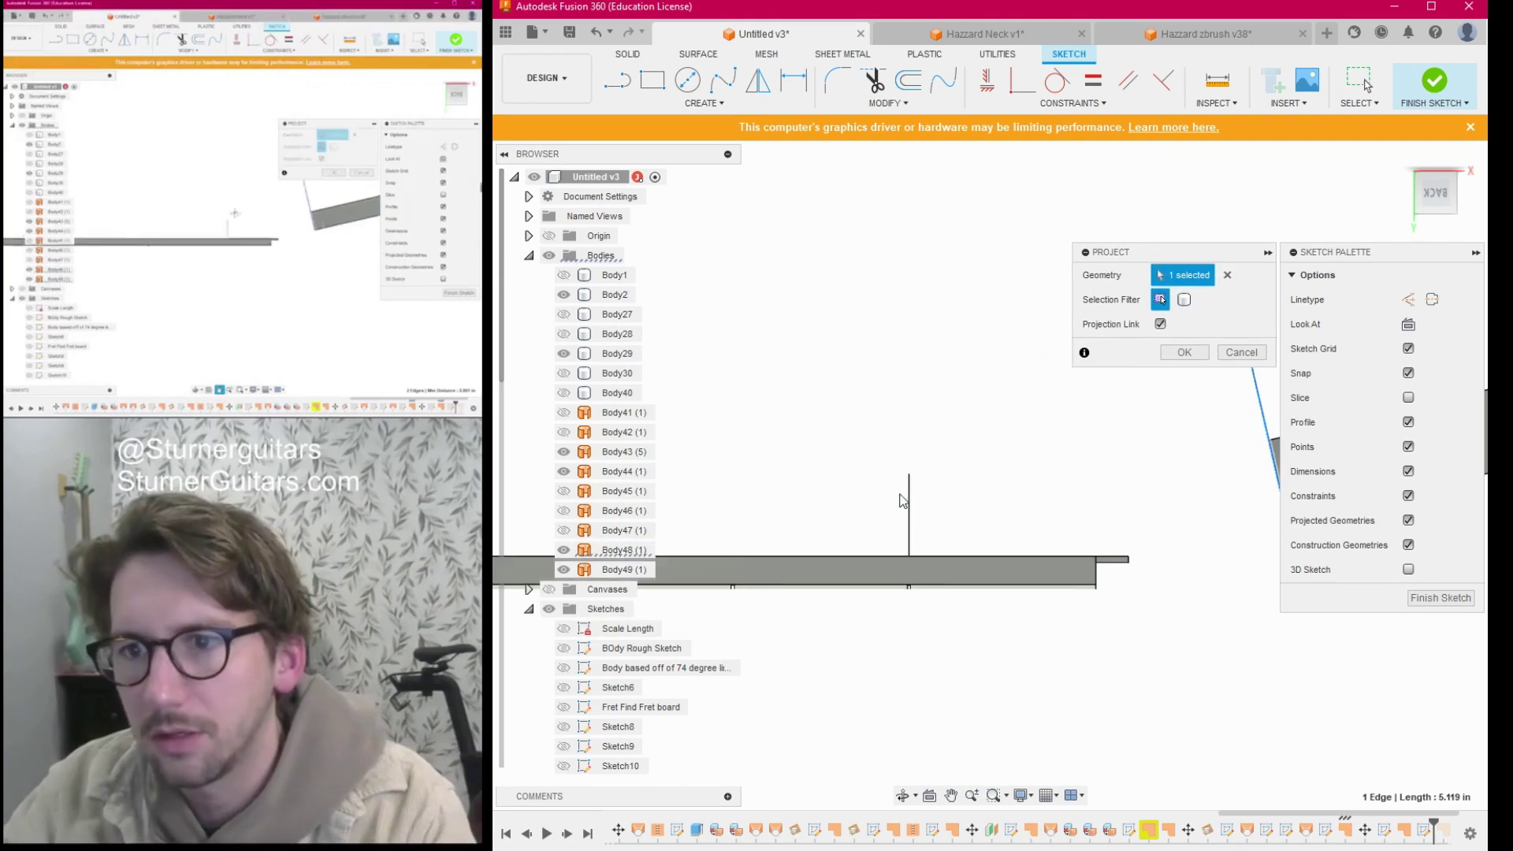
{"action": "left_click", "coordinate": [913, 484]}
{"action": "scroll", "coordinate": [932, 449], "scroll_direction": "down", "scroll_amount": 2}
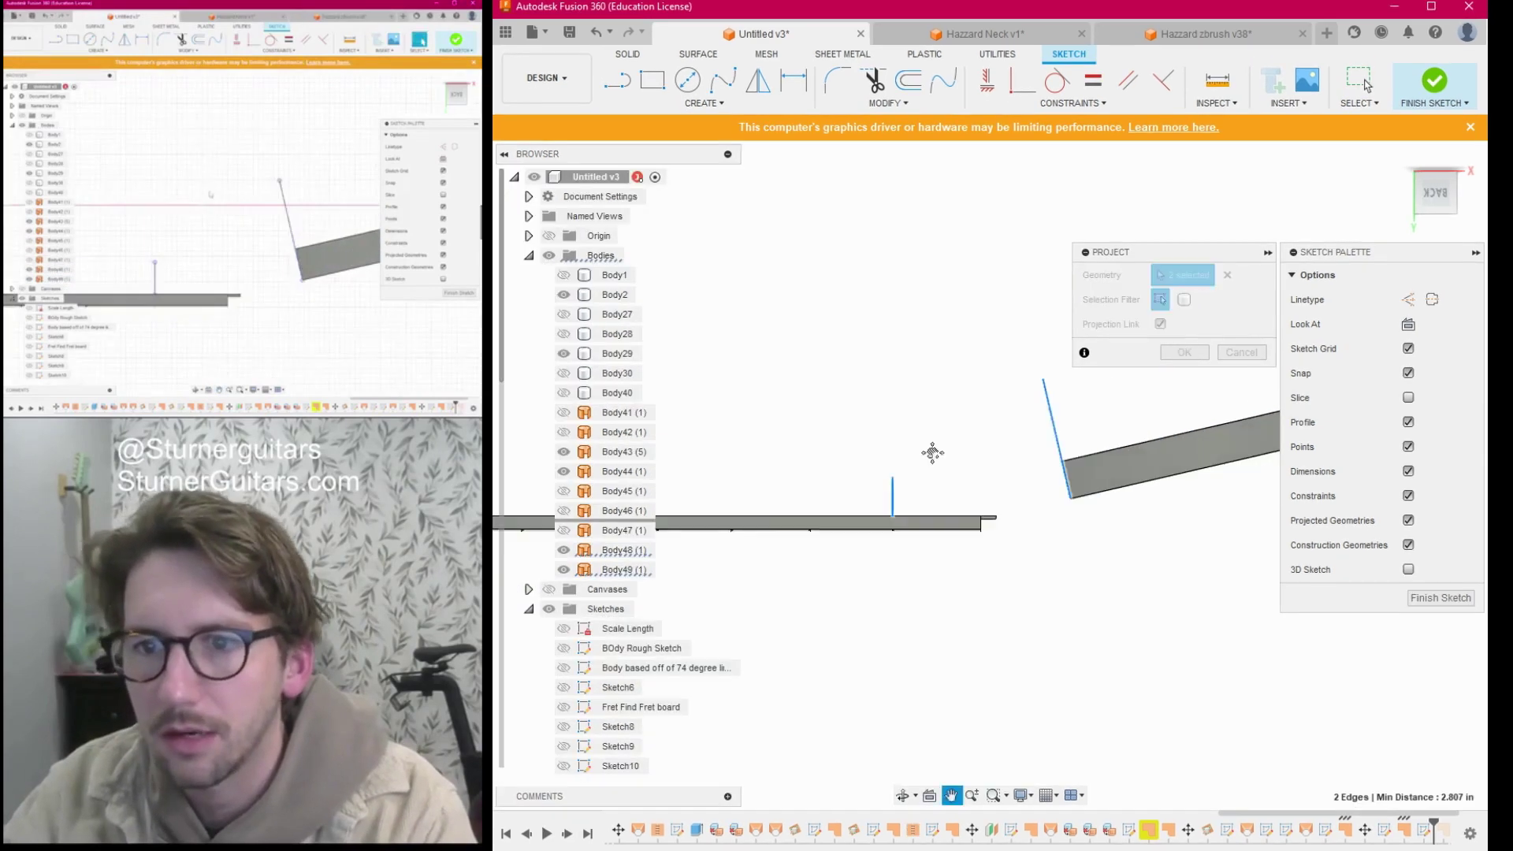
{"action": "left_click", "coordinate": [1185, 353]}
Draw a three-point arc from the conic patch's peak to the half-round patch's peak, sagging towards the fretboard.
{"action": "scroll", "coordinate": [896, 411], "scroll_direction": "up", "scroll_amount": 2}
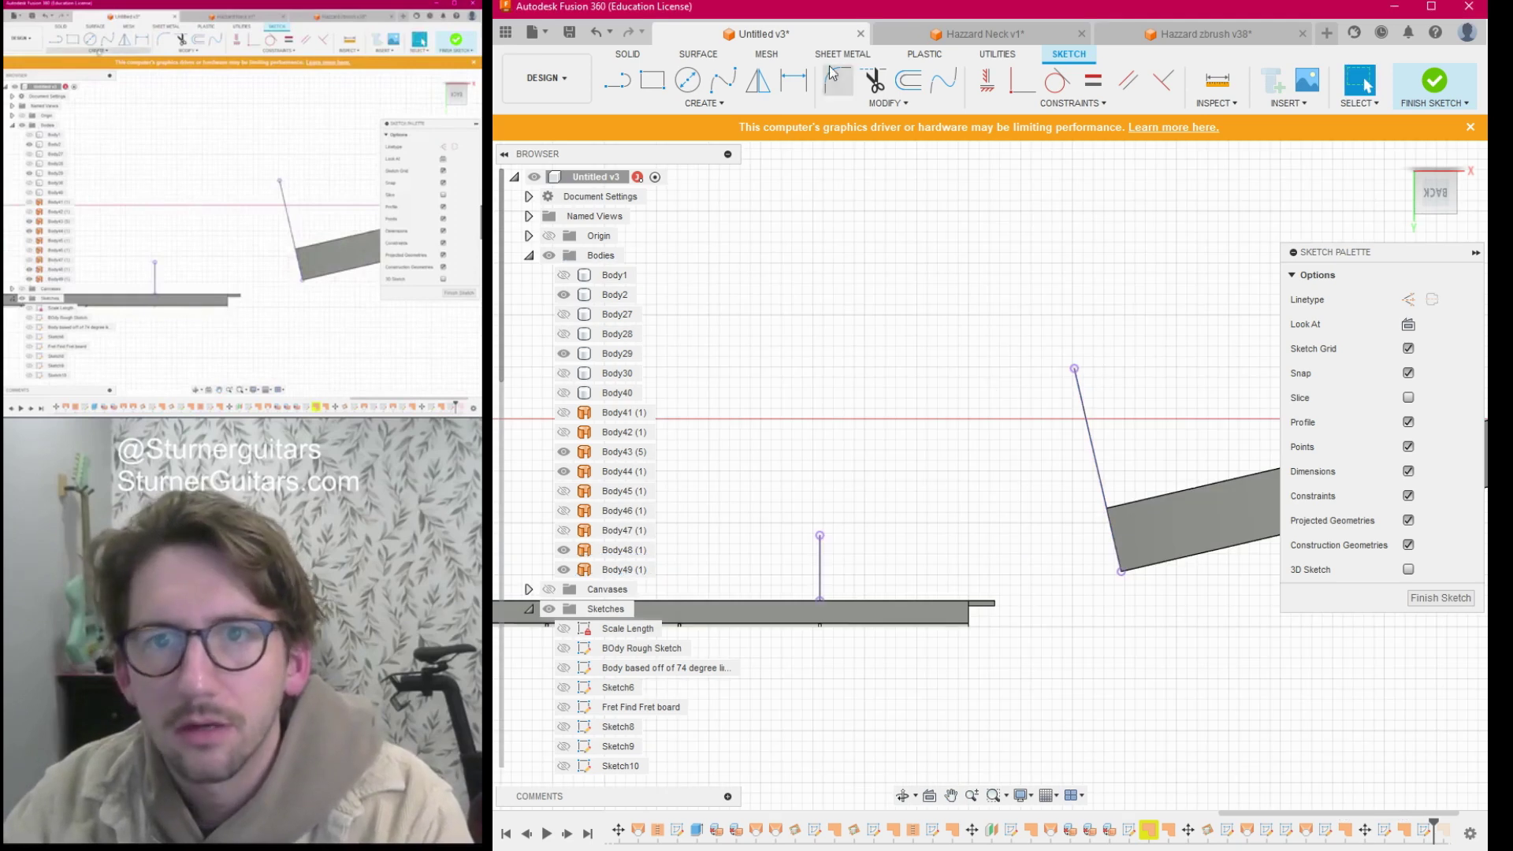
{"action": "left_click", "coordinate": [704, 104]}
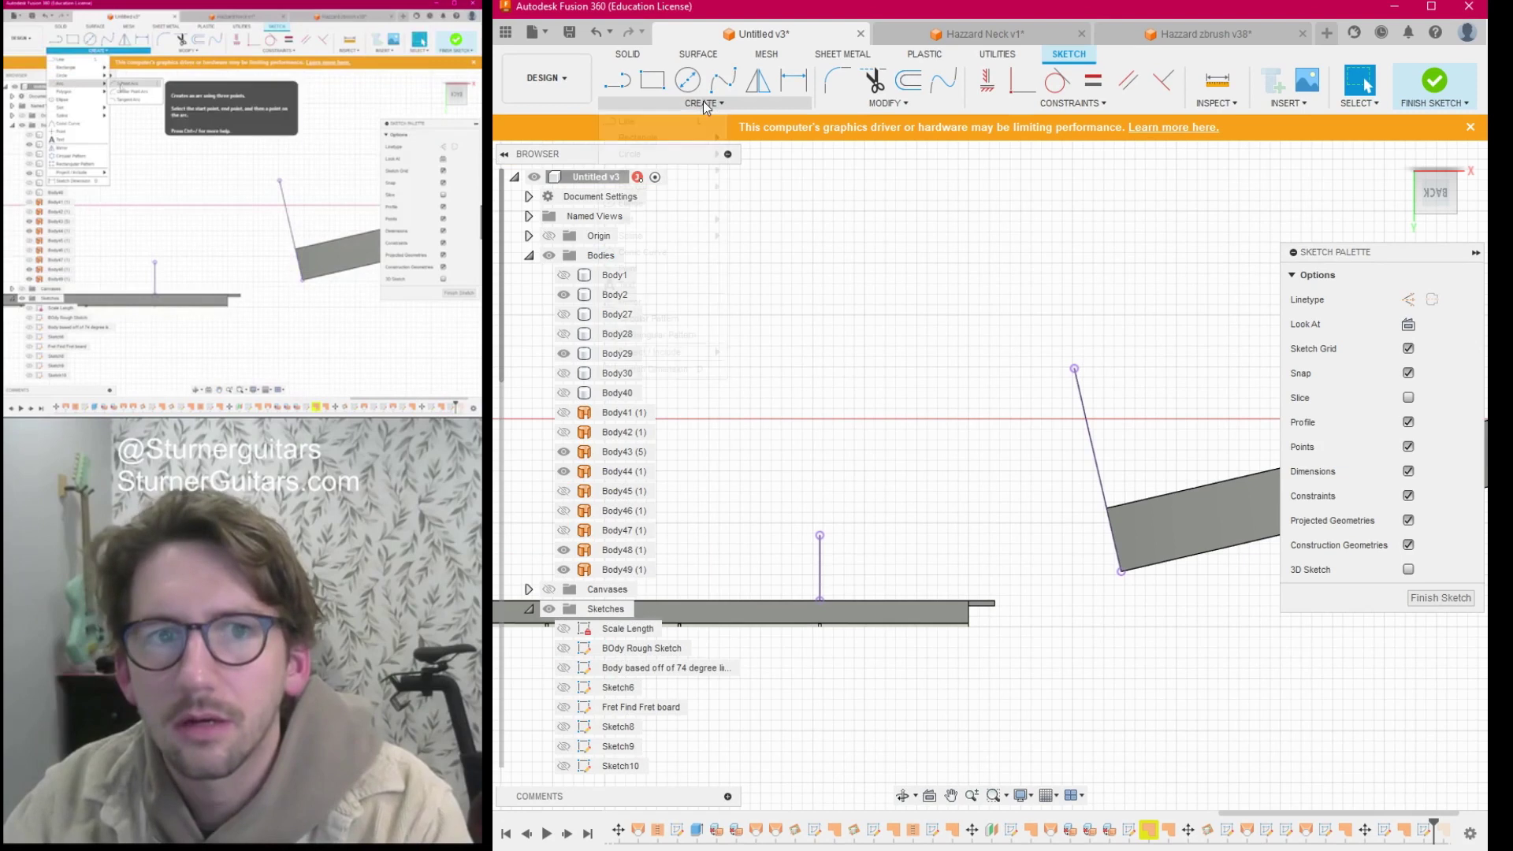
{"action": "mouse_move", "coordinate": [702, 171]}
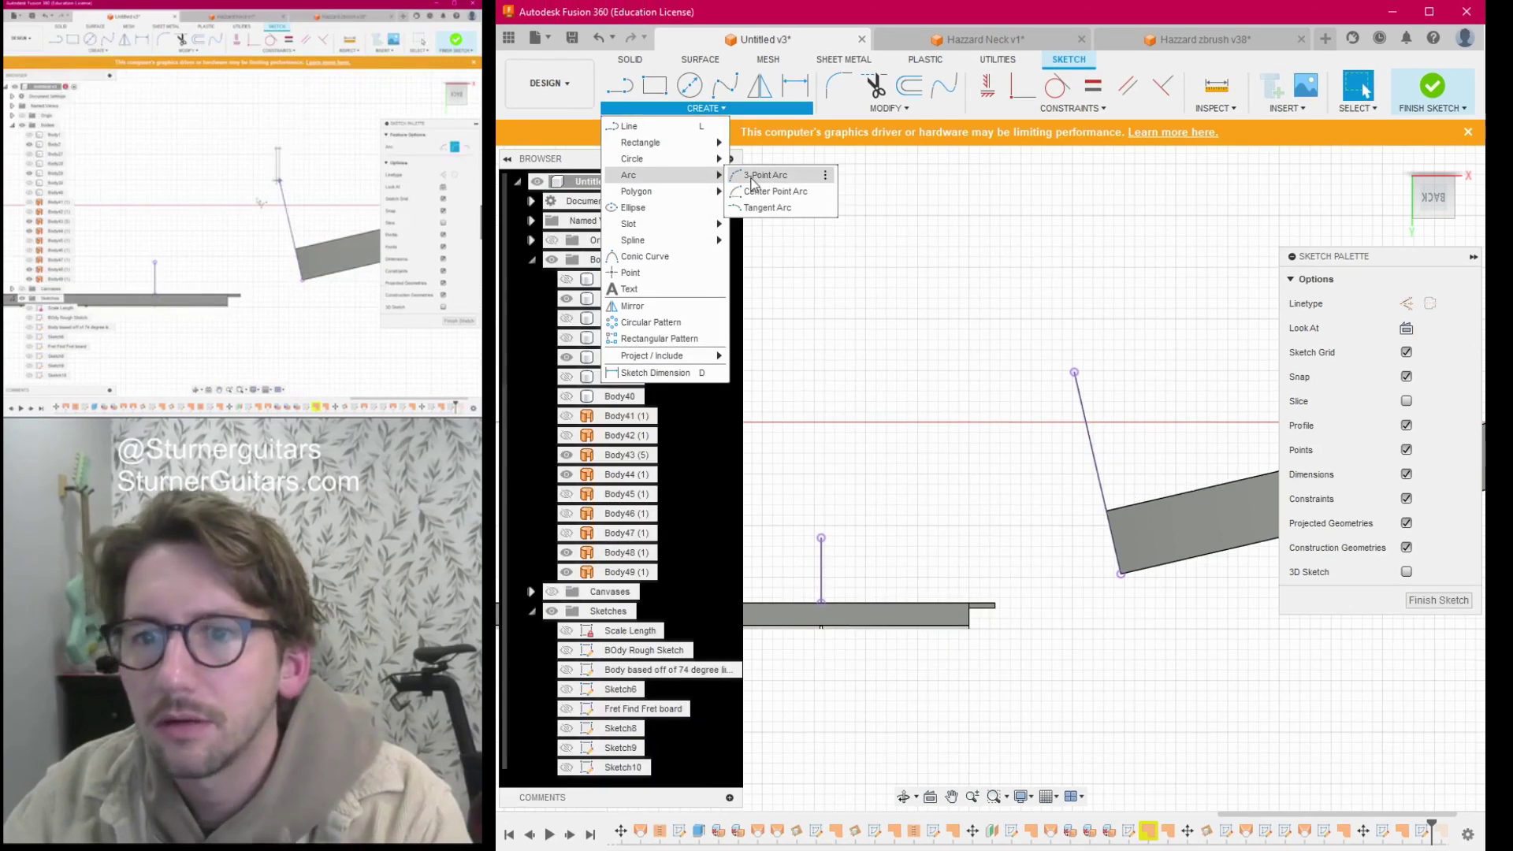
{"action": "left_click", "coordinate": [774, 186]}
{"action": "left_click", "coordinate": [1075, 369]}
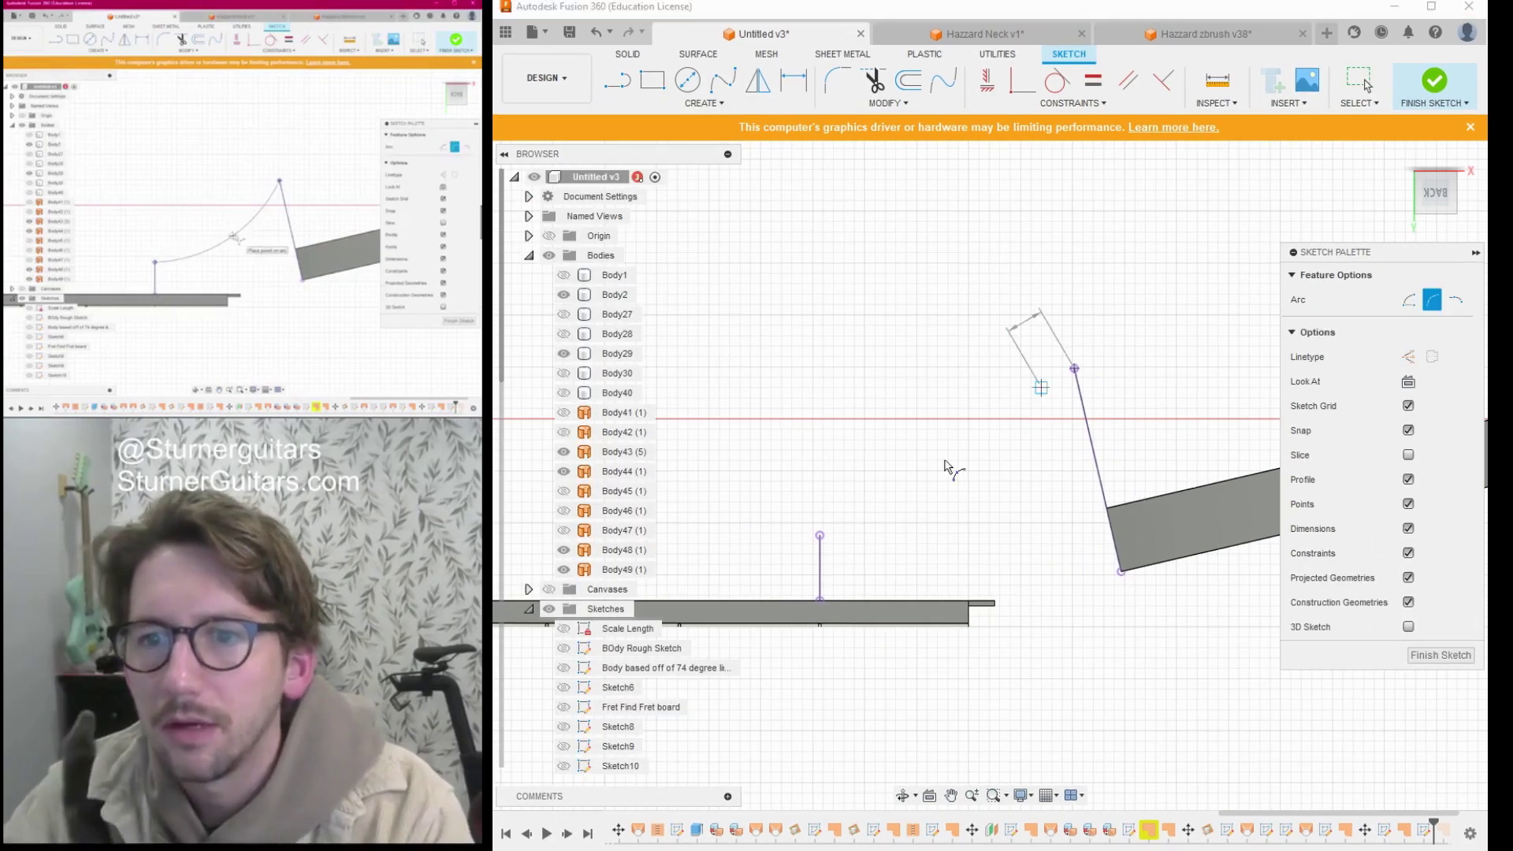
{"action": "left_click", "coordinate": [821, 535]}
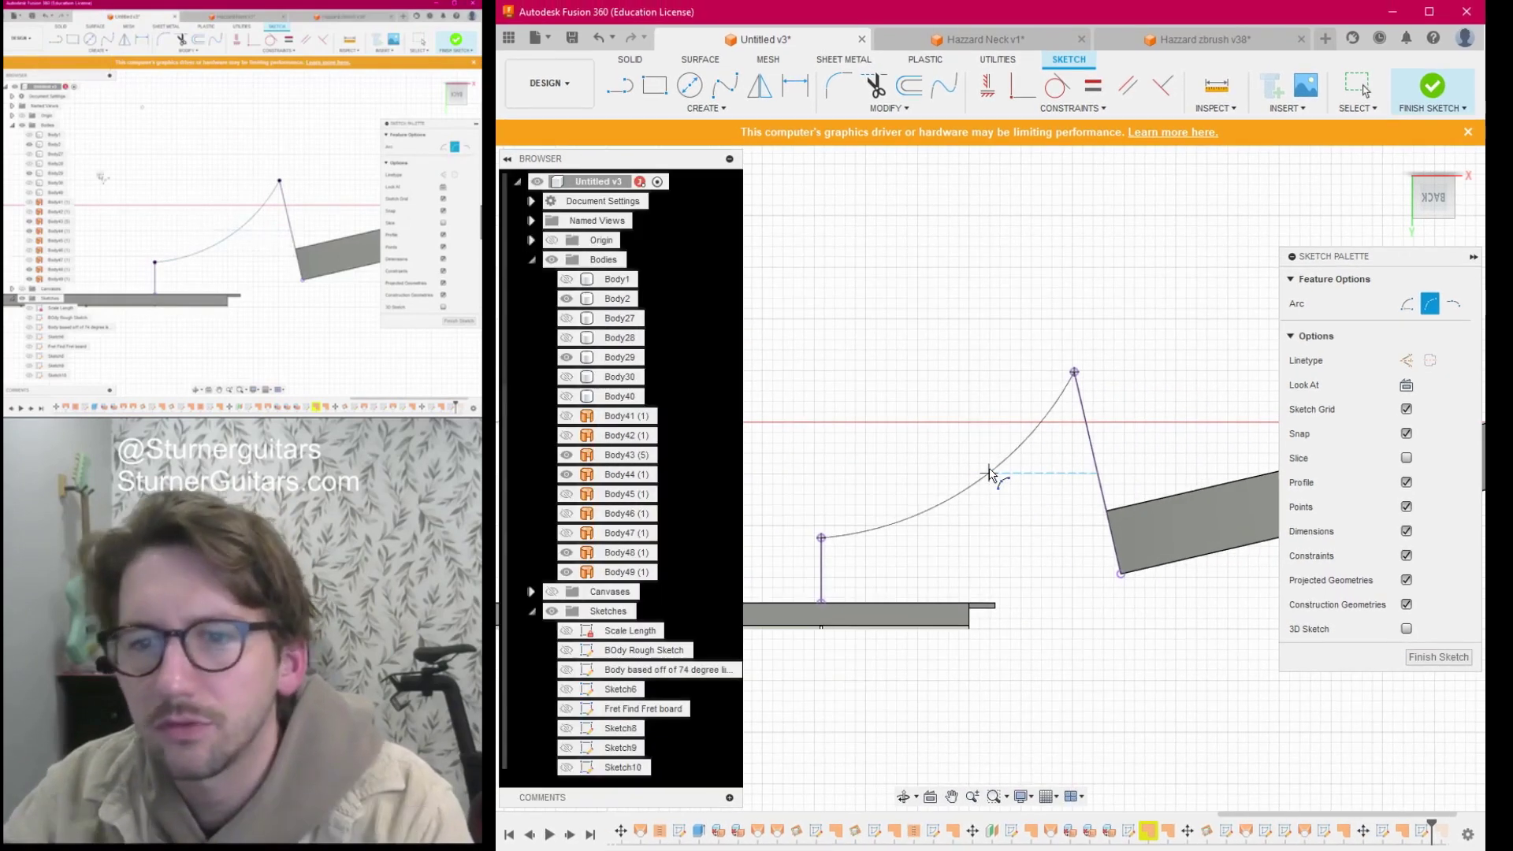
{"action": "left_click", "coordinate": [993, 475]}
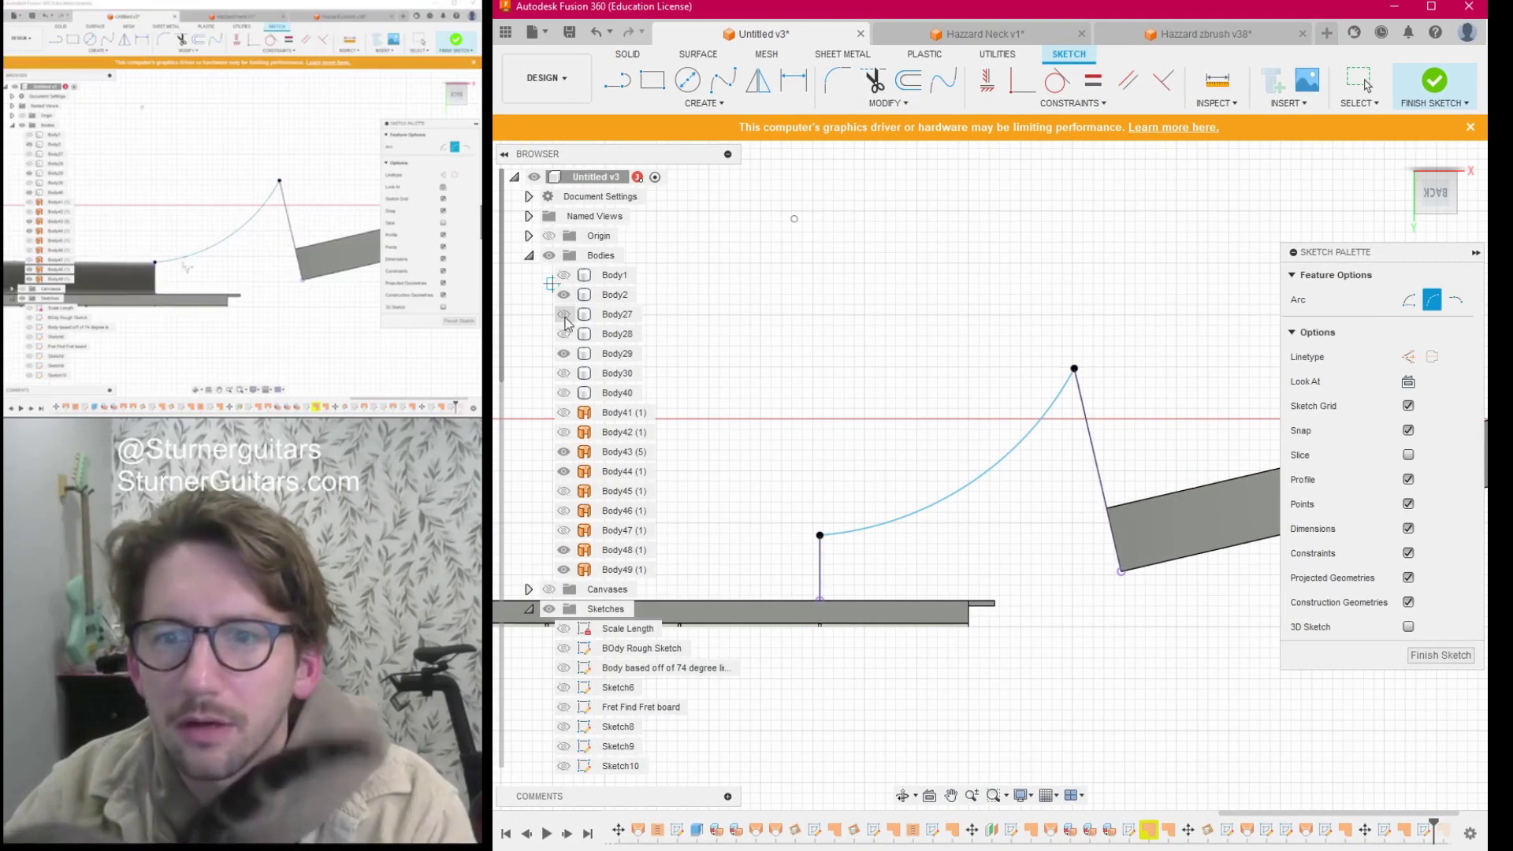
Show the neck solid Body40 to compare the arc with the neck's back, hide it again, and finish the sketch.
{"action": "left_click", "coordinate": [564, 393]}
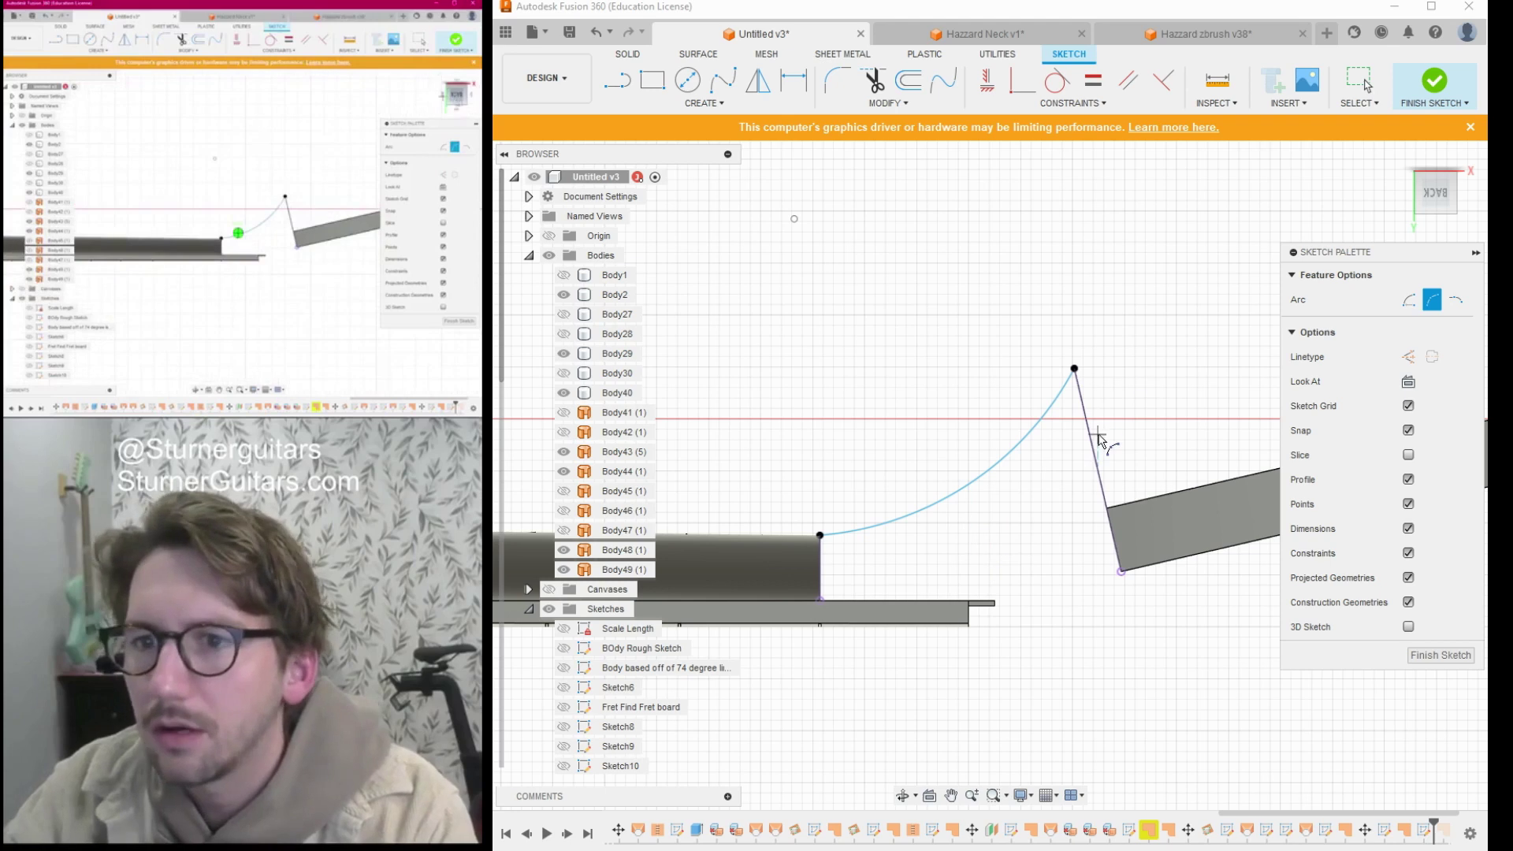
{"action": "scroll", "coordinate": [1099, 439], "scroll_direction": "down", "scroll_amount": 3}
{"action": "left_click_drag", "start_coordinate": [1432, 194], "coordinate": [1435, 192]}
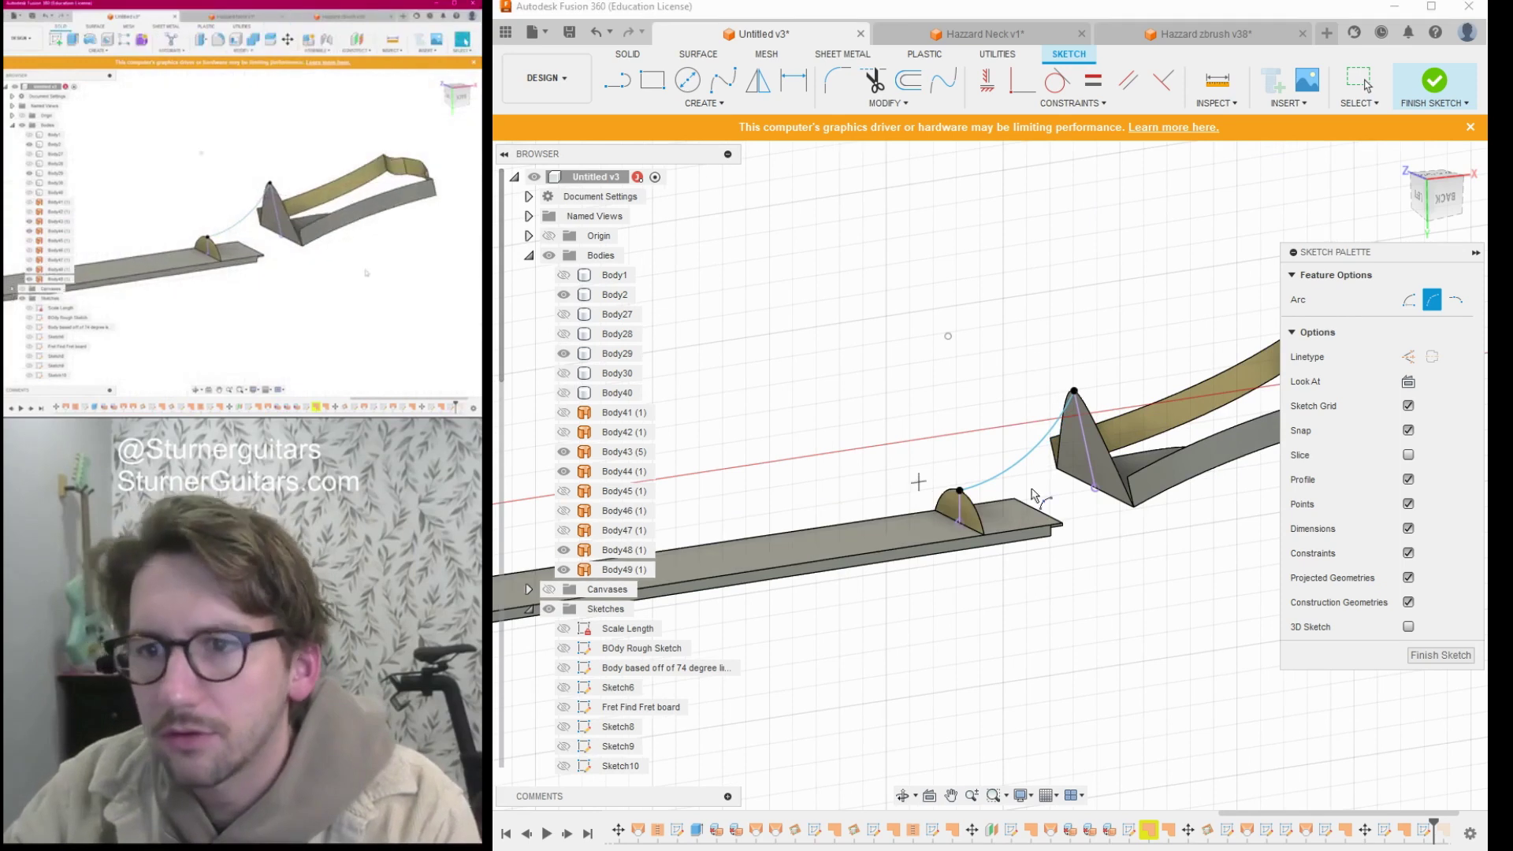
{"action": "left_click", "coordinate": [1440, 658]}
{"action": "mouse_move", "coordinate": [1307, 592]}
{"action": "middle_mouse_down"}
{"action": "mouse_move", "coordinate": [1246, 557]}
{"action": "mouse_move", "coordinate": [1185, 554]}
{"action": "middle_mouse_up"}
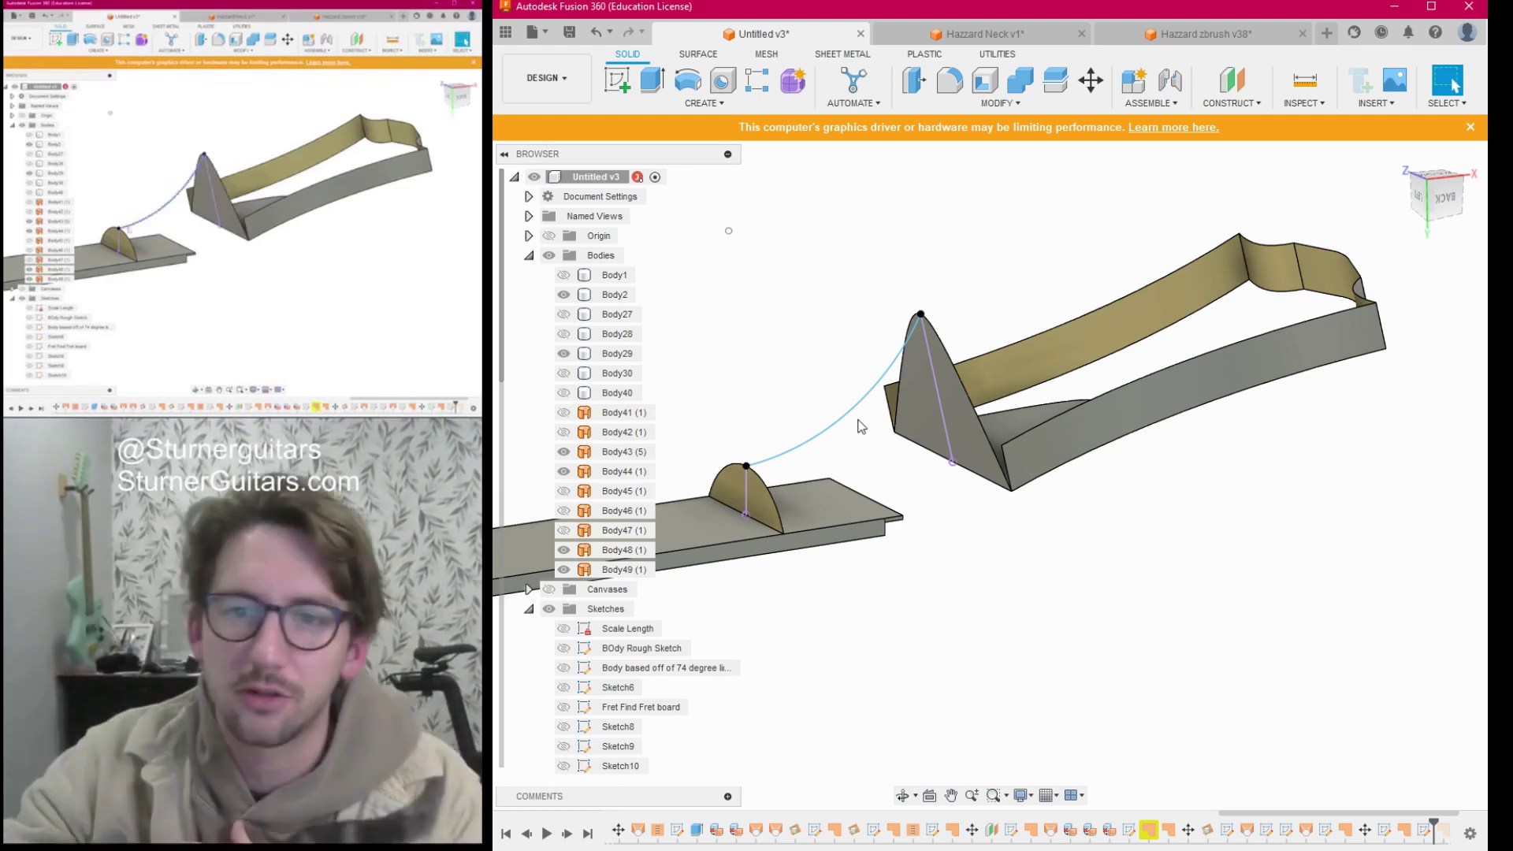
{"action": "left_click", "coordinate": [904, 461]}
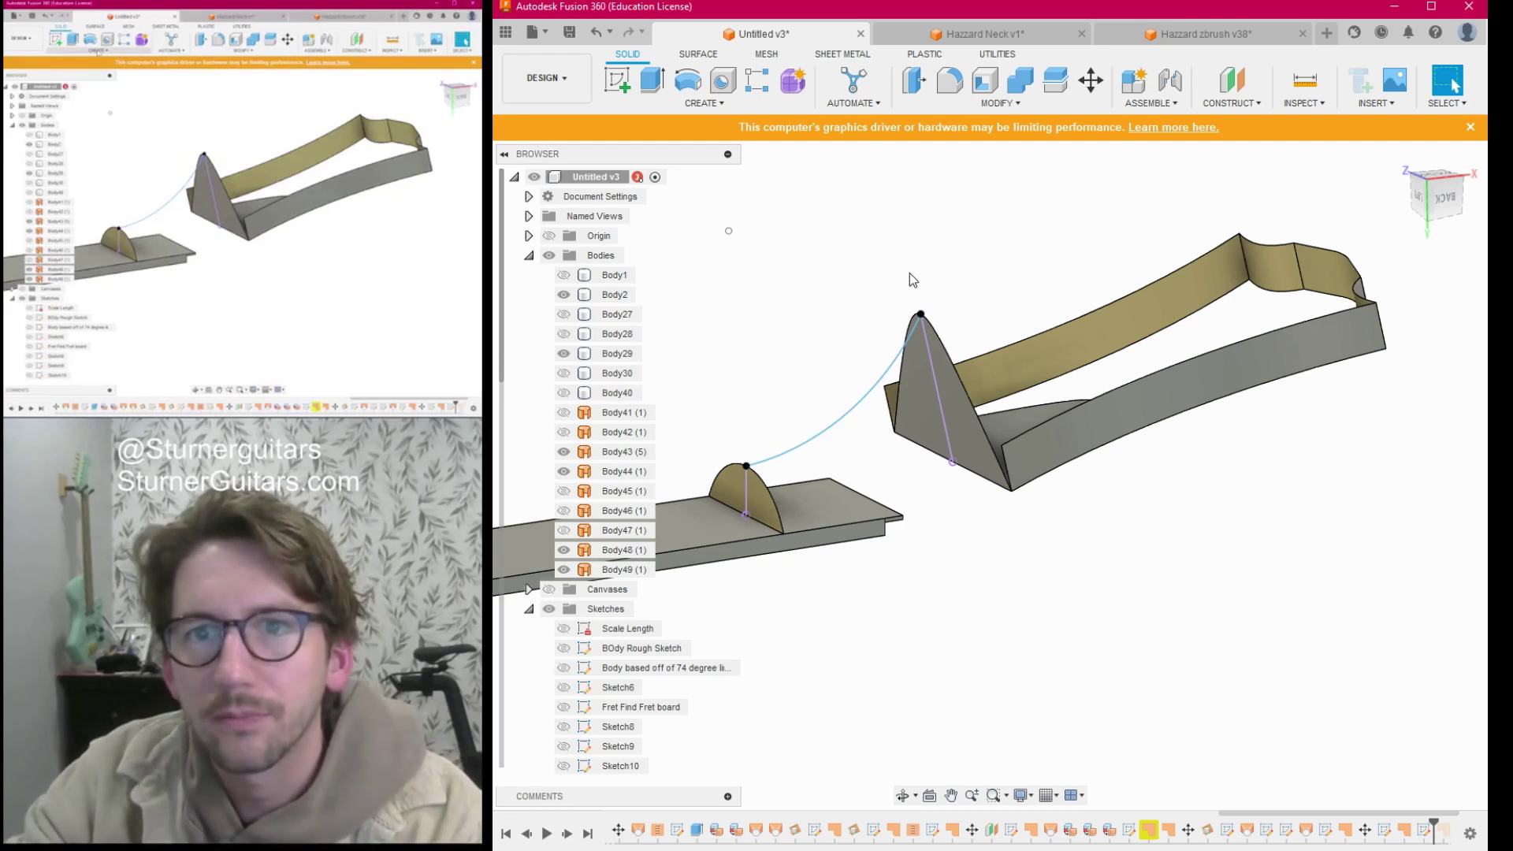
Set up a surface loft from the half-round neck patch to the tall conic patch as a new body.
{"action": "left_click", "coordinate": [699, 54]}
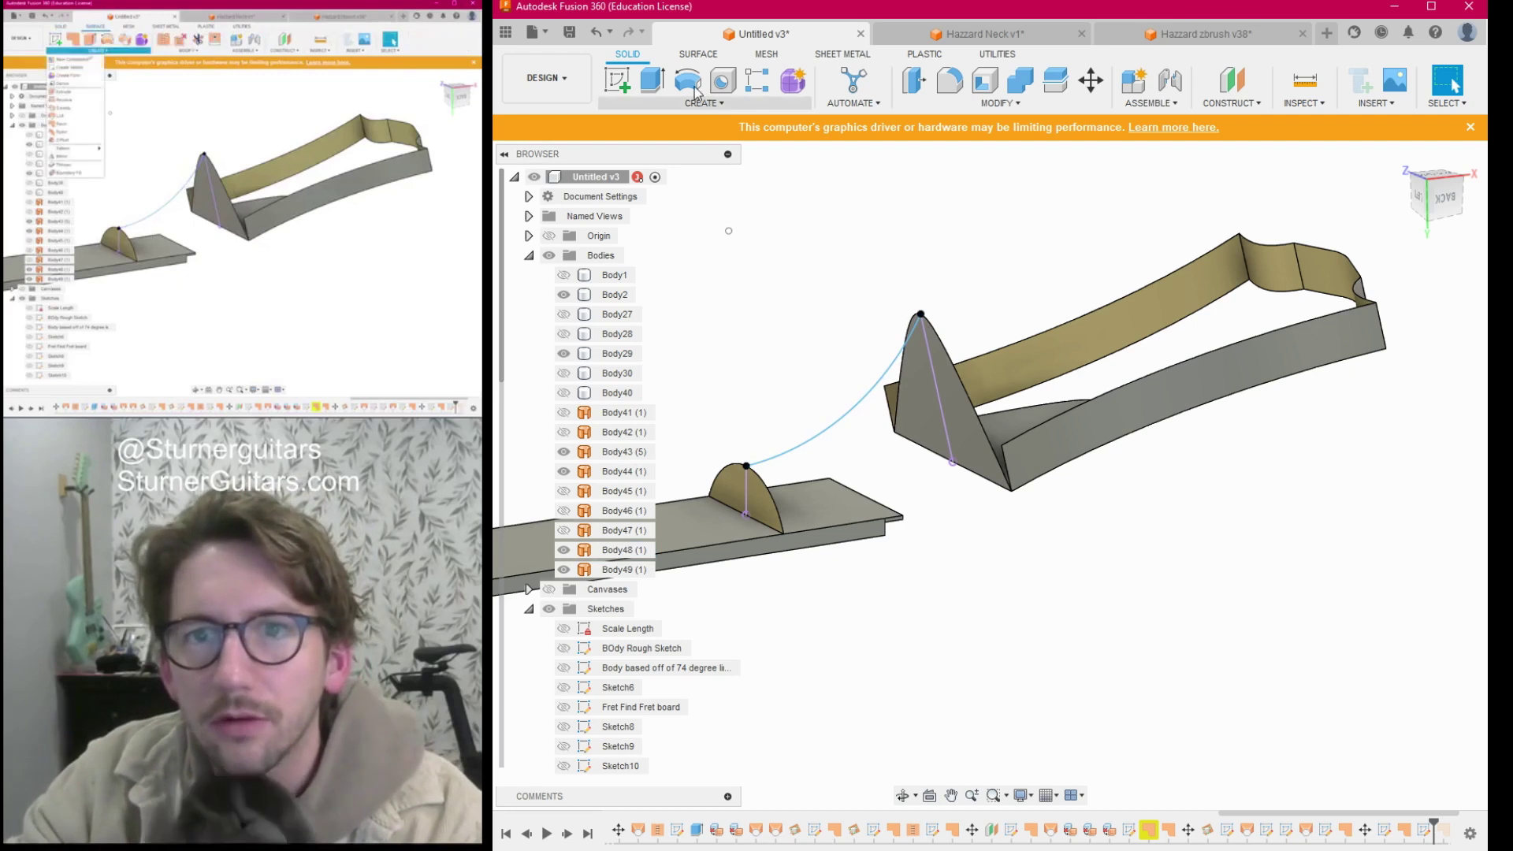
{"action": "left_click", "coordinate": [703, 102]}
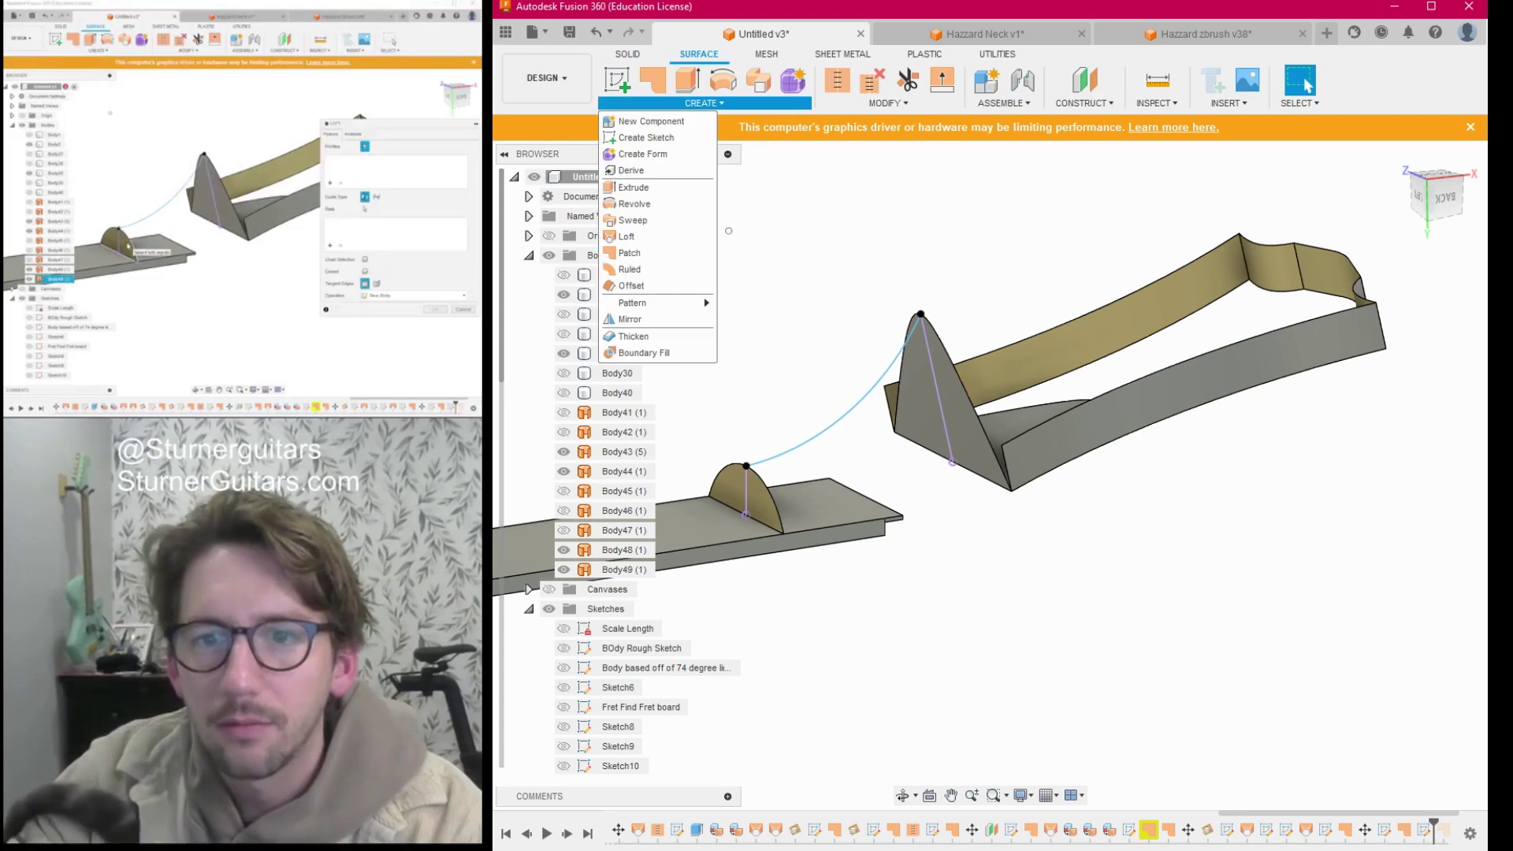
{"action": "left_click", "coordinate": [636, 239]}
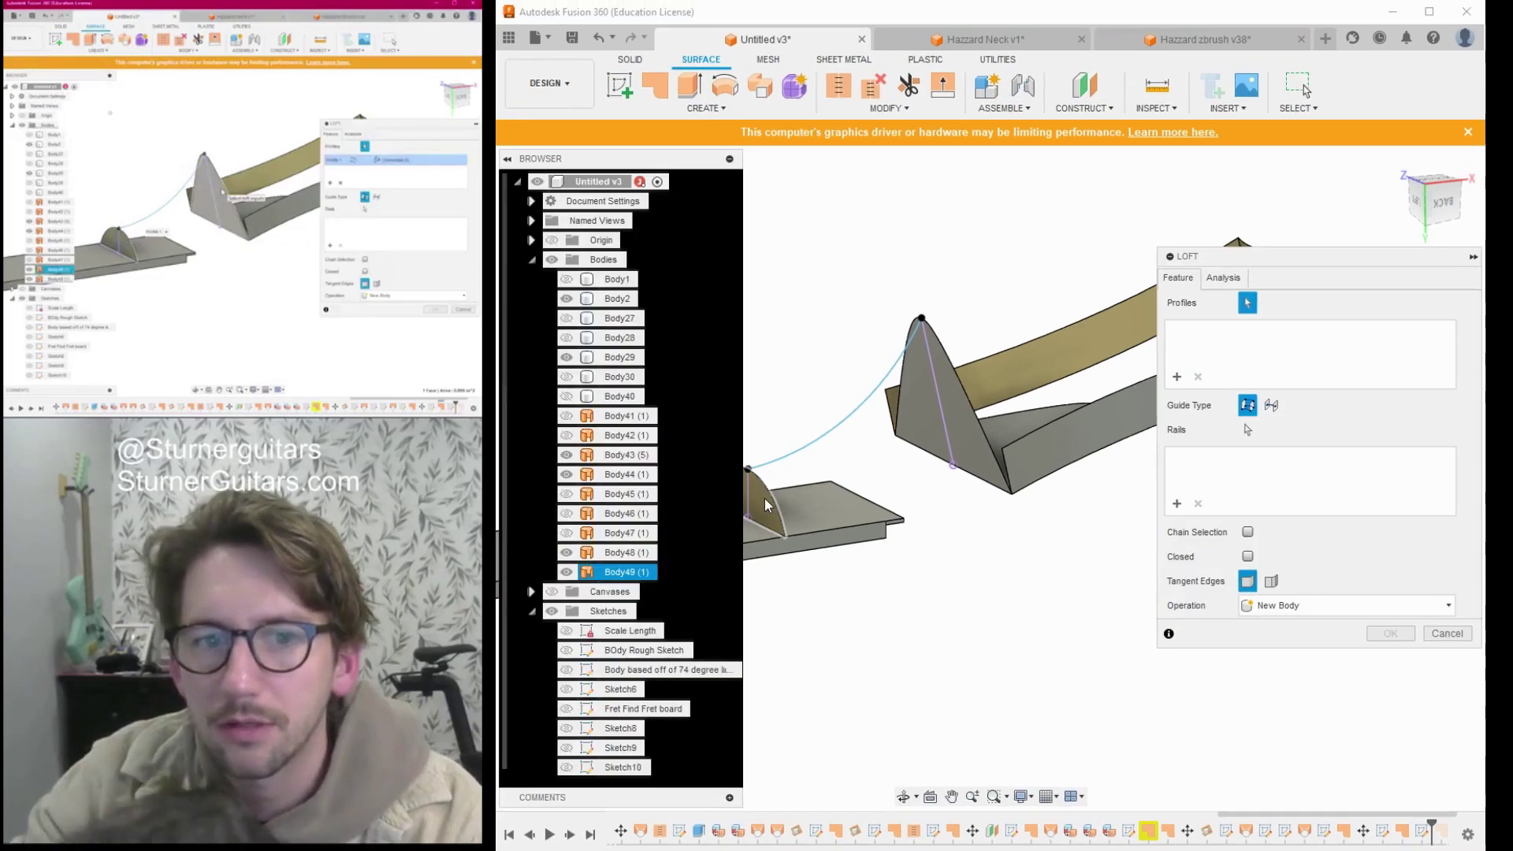
{"action": "left_click", "coordinate": [762, 499]}
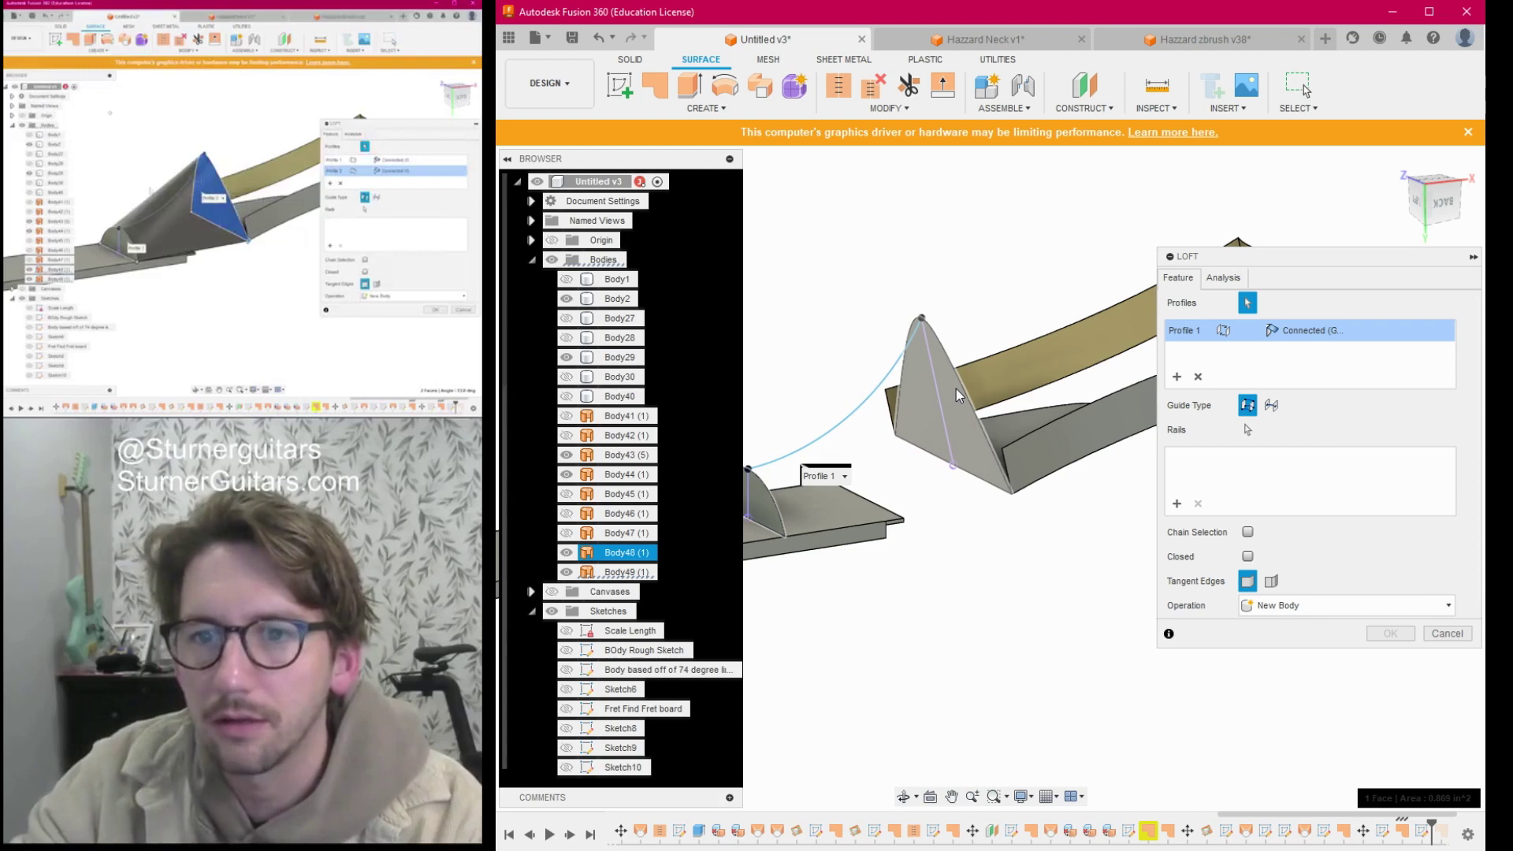
{"action": "left_click", "coordinate": [957, 390]}
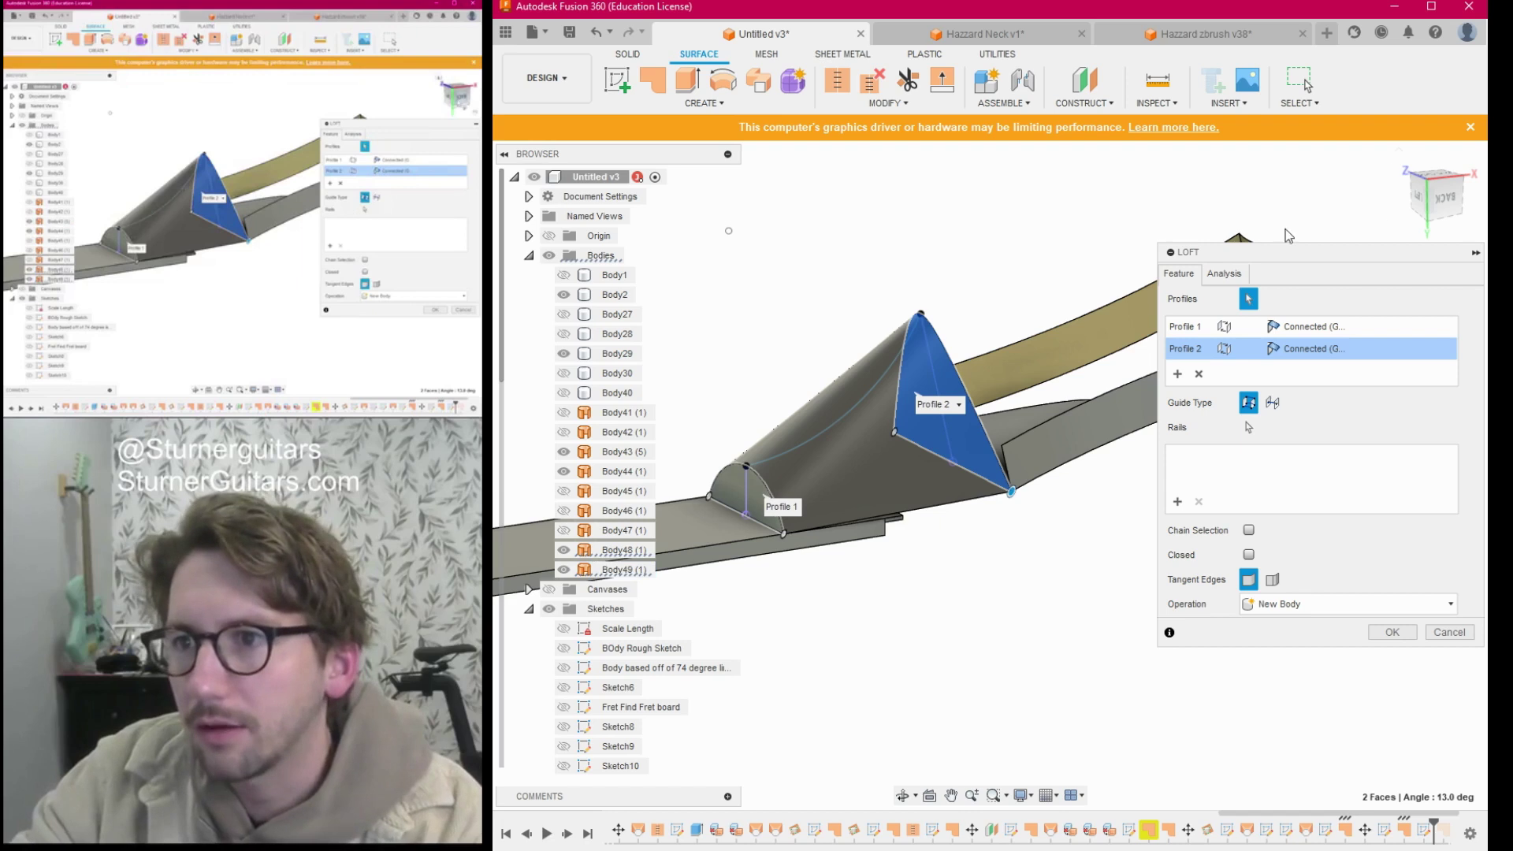
Show the neck solid Body40, add the sketched arc as the loft's rail, and create the loft.
{"action": "left_click", "coordinate": [1442, 207]}
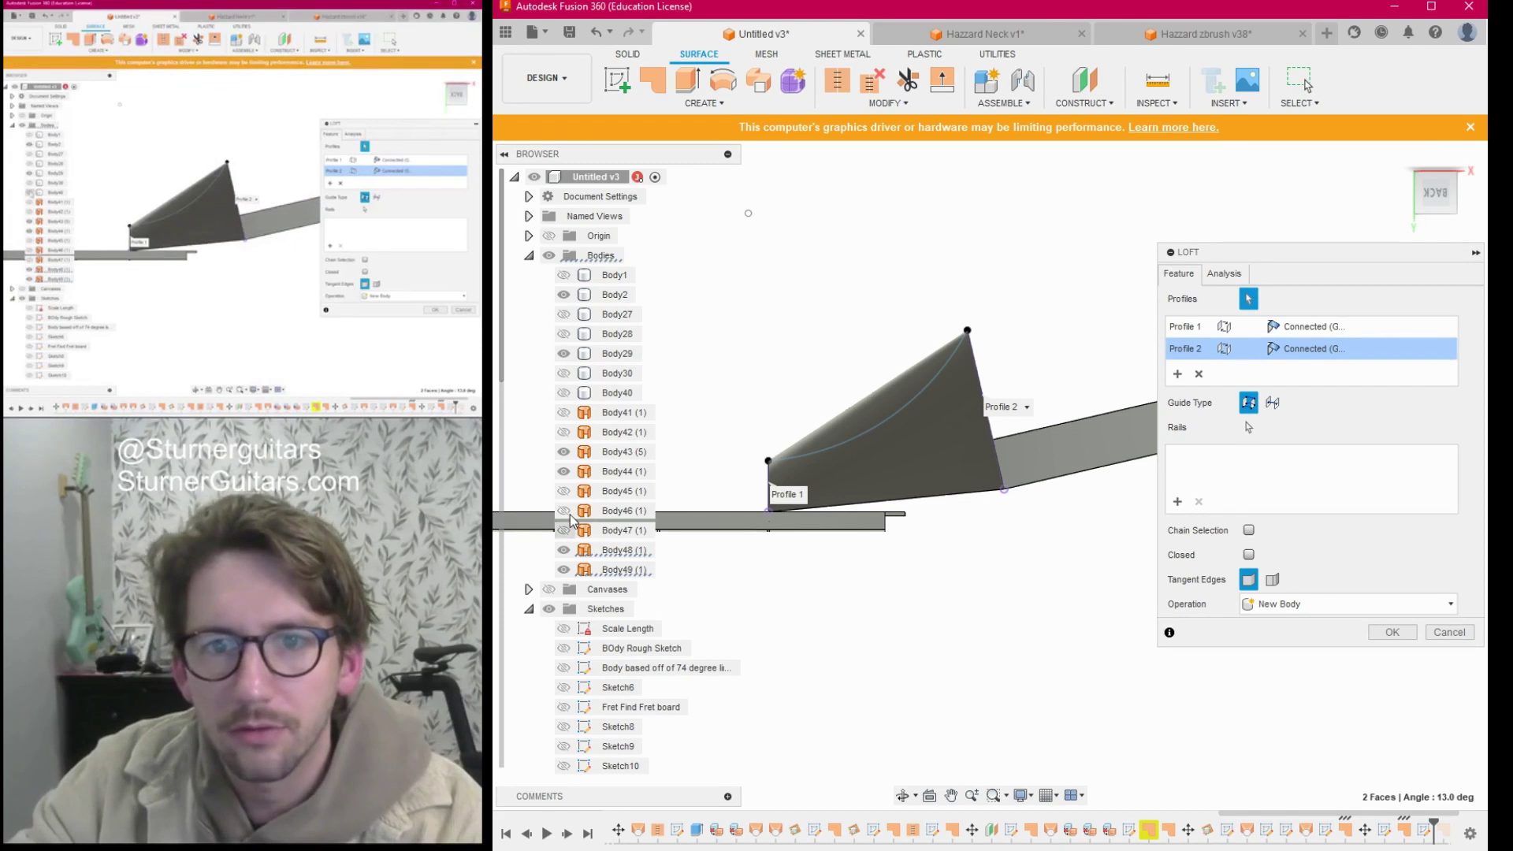
{"action": "left_click", "coordinate": [563, 393]}
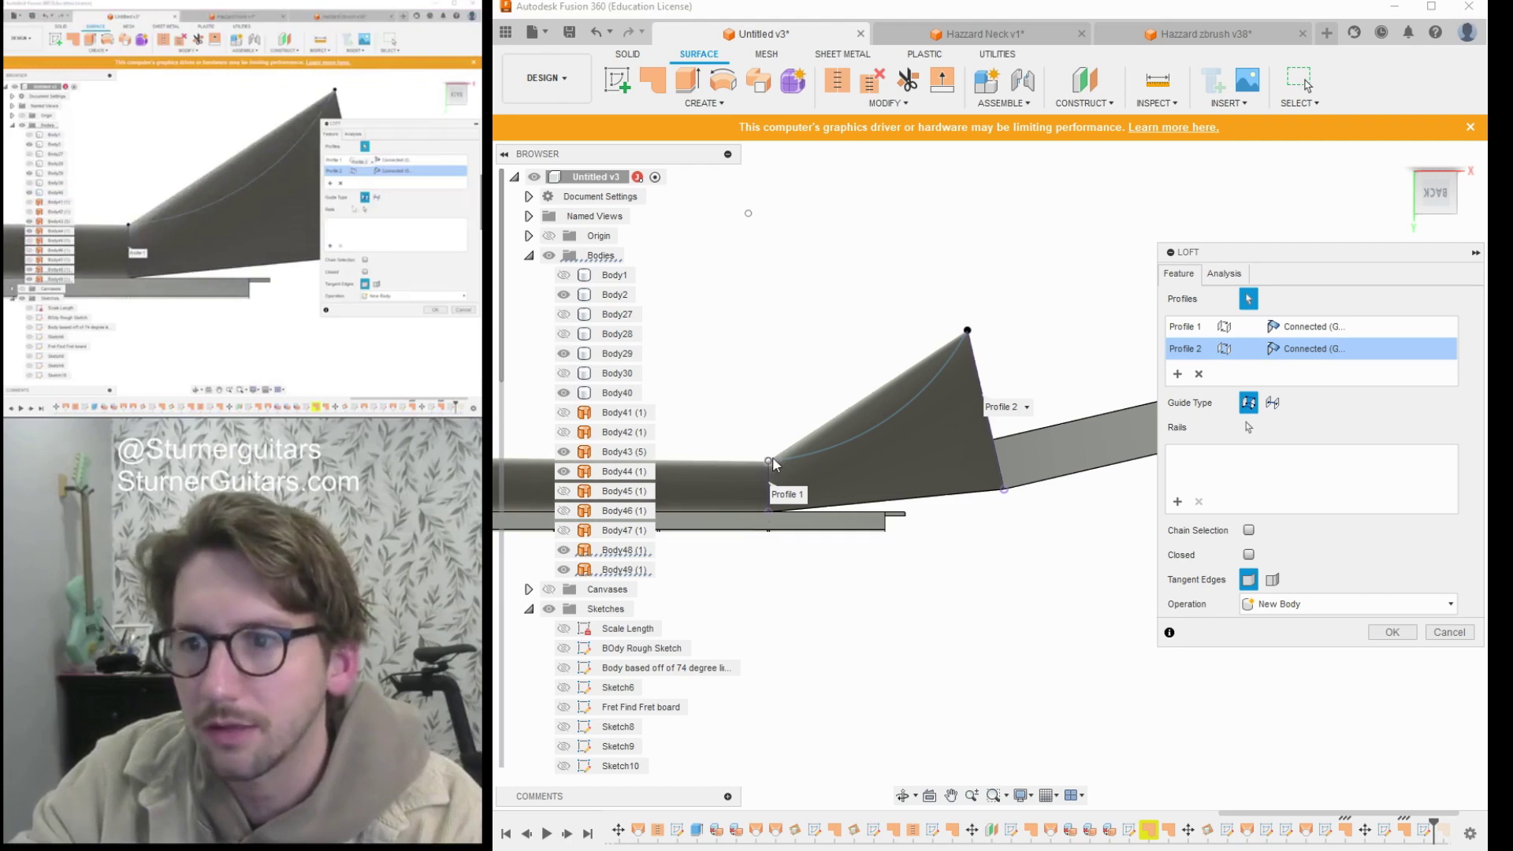
{"action": "scroll", "coordinate": [772, 465], "scroll_direction": "up", "scroll_amount": 3}
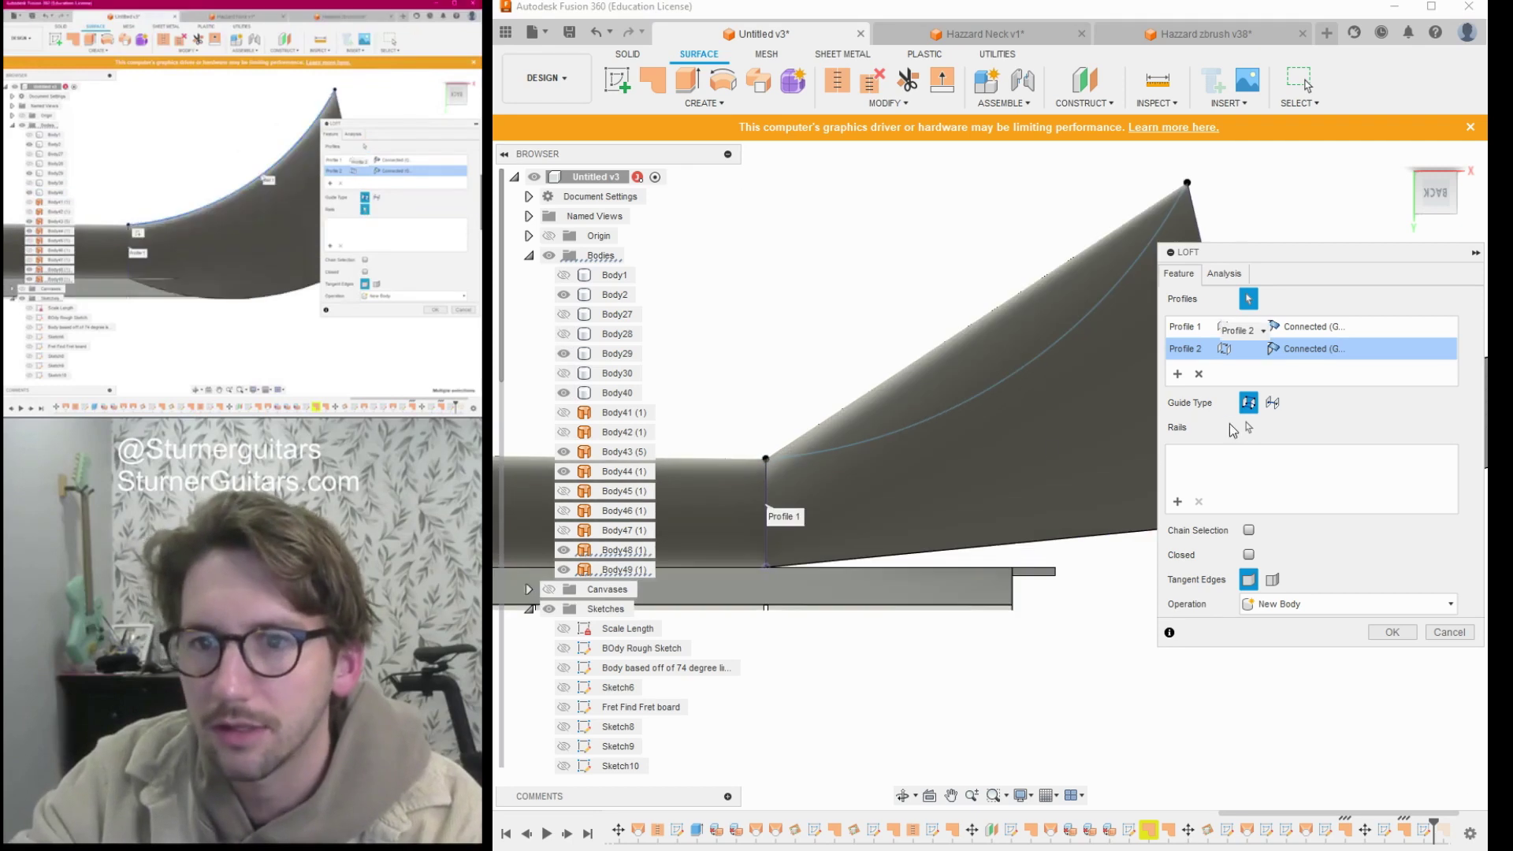
{"action": "left_click", "coordinate": [1249, 427]}
{"action": "left_click", "coordinate": [1037, 357]}
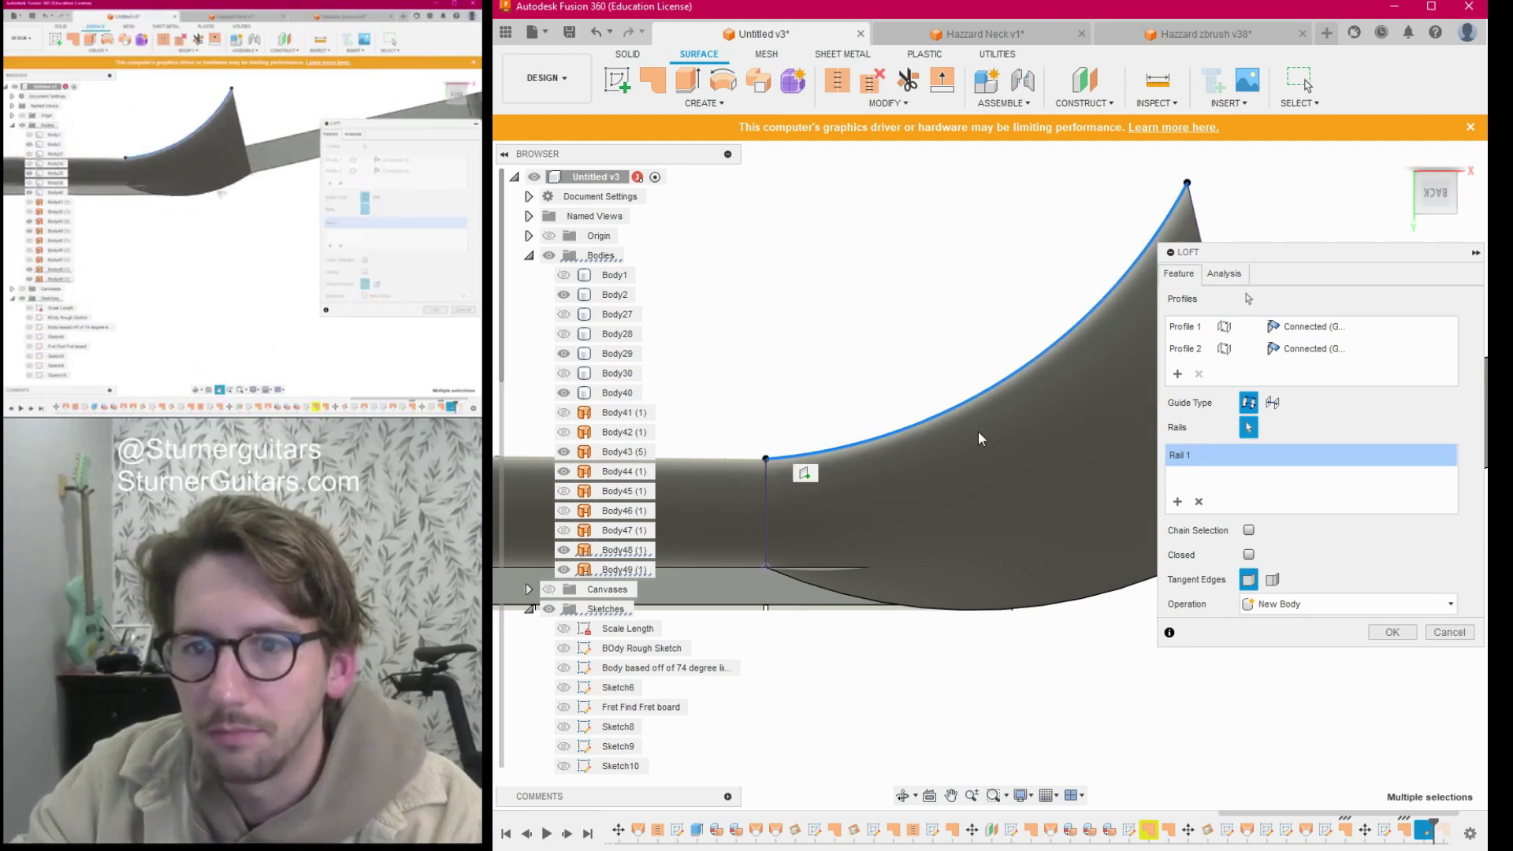
{"action": "scroll", "coordinate": [770, 339], "scroll_direction": "down", "scroll_amount": 4}
{"action": "middle_click_drag", "start_coordinate": [770, 359], "coordinate": [880, 396]}
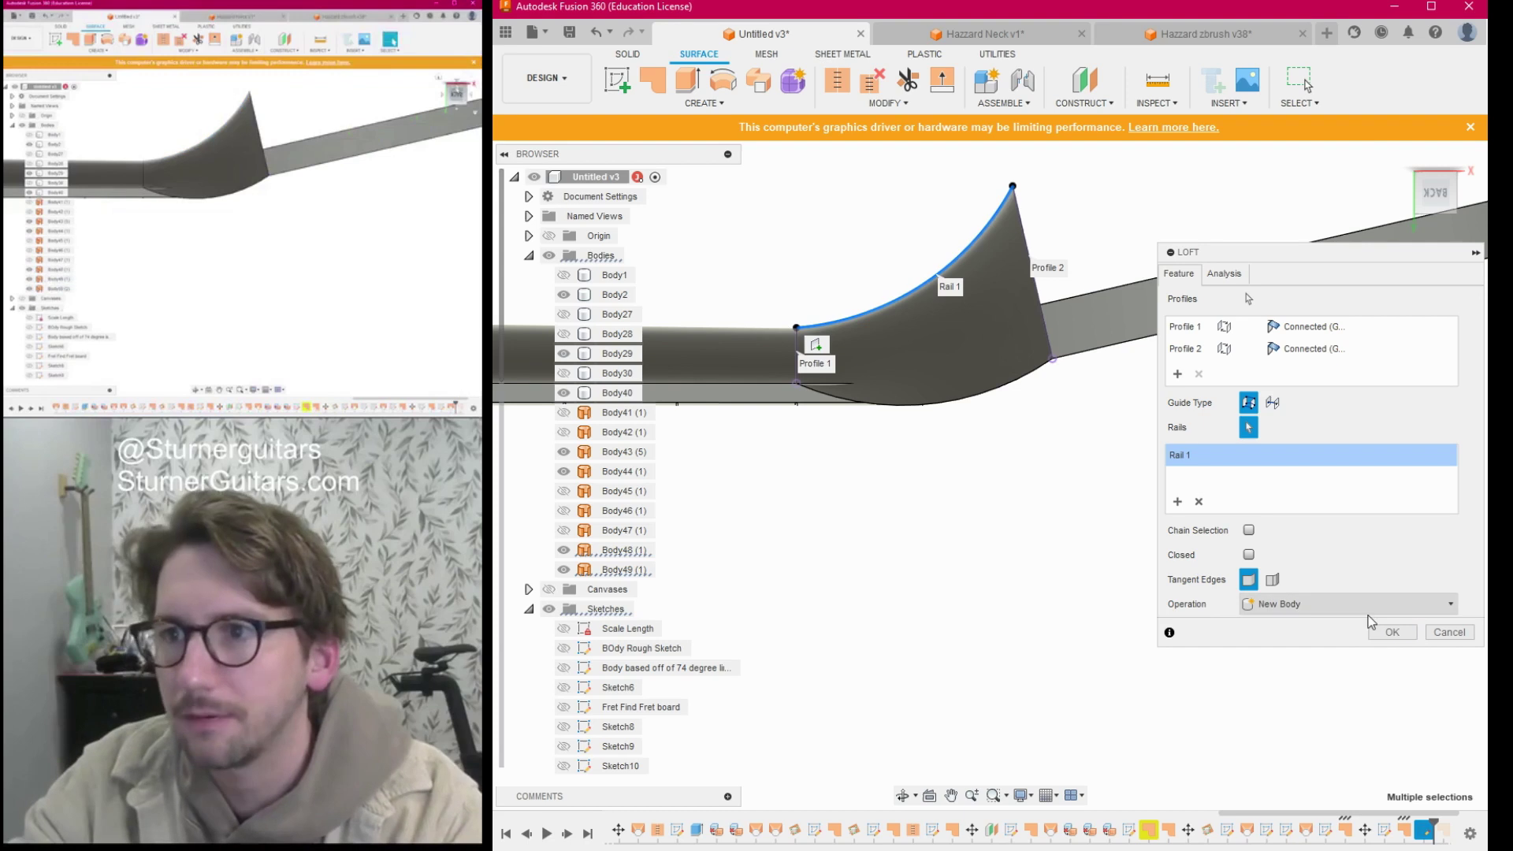
{"action": "left_click", "coordinate": [1392, 632]}
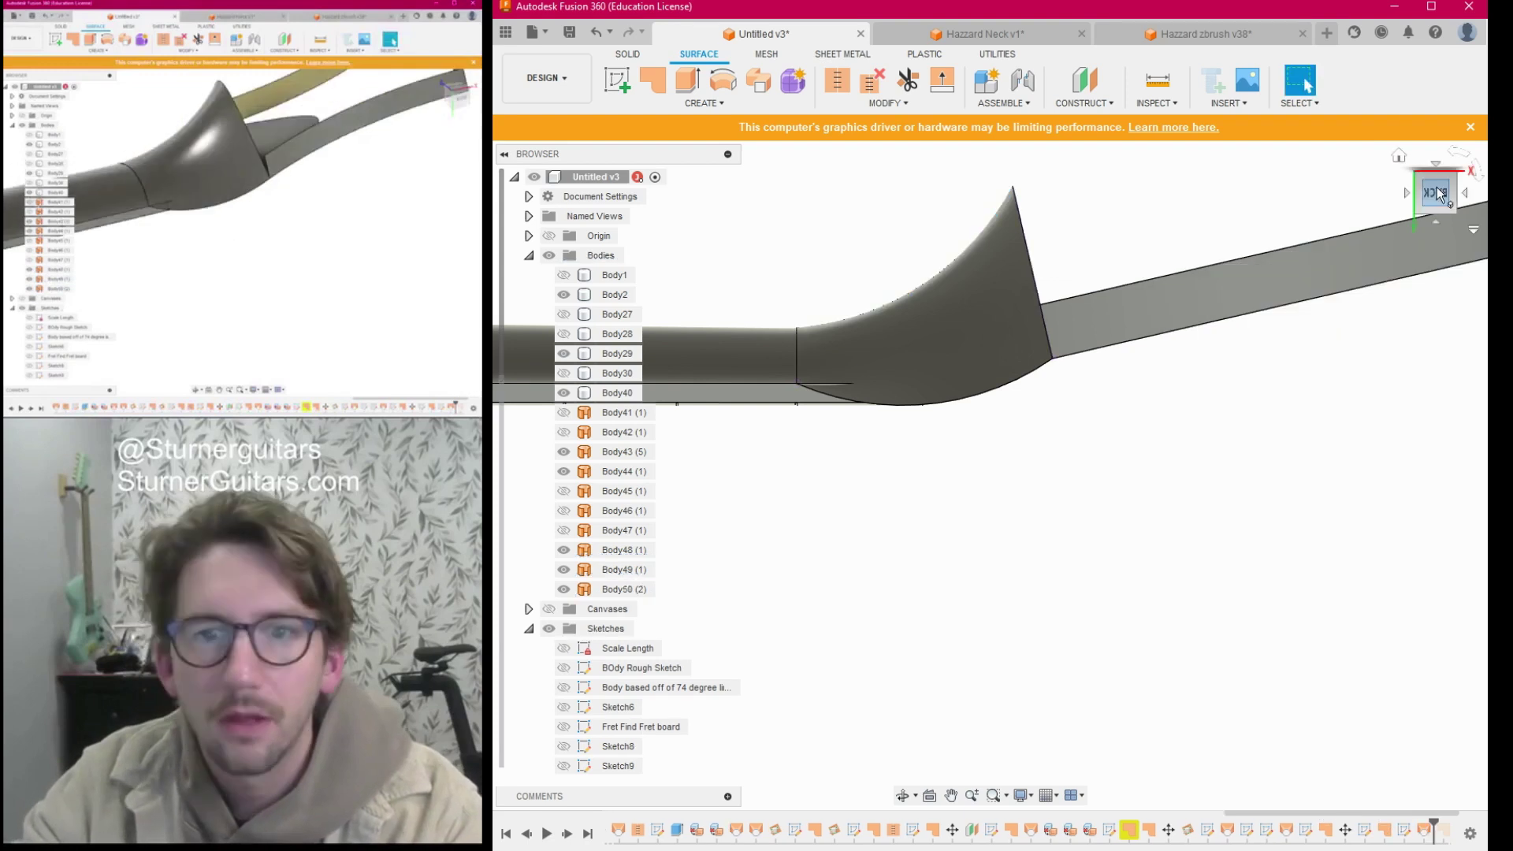
{"action": "middle_click_drag", "start_coordinate": [1264, 193], "coordinate": [1378, 212], "text": "shift"}
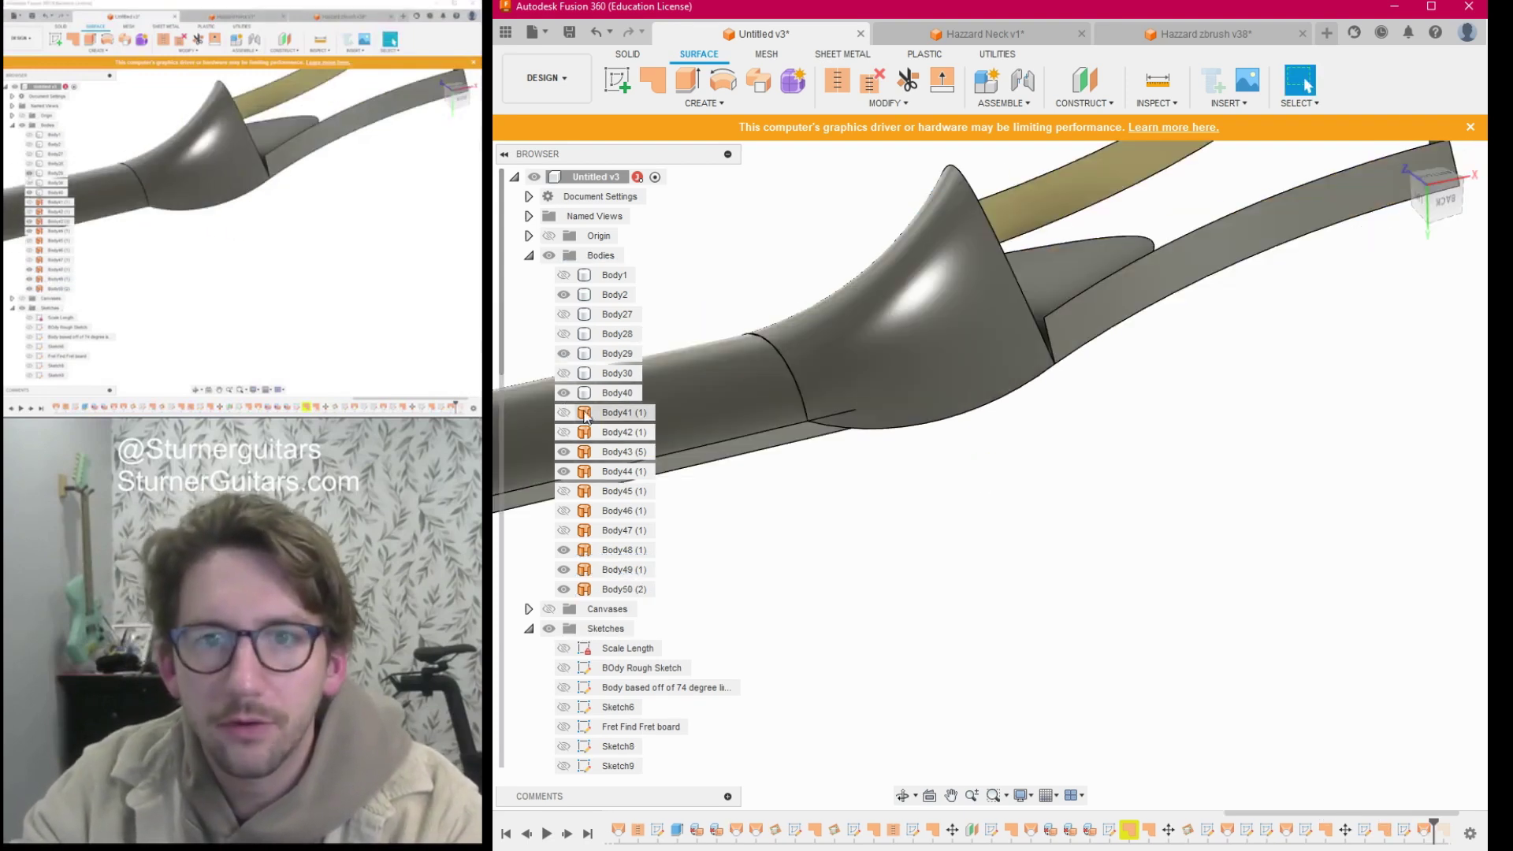
Hide Body2, Body29, Body40, Body44 and Body43 so only the new loft and its two end patches are displayed.
{"action": "left_click", "coordinate": [563, 297]}
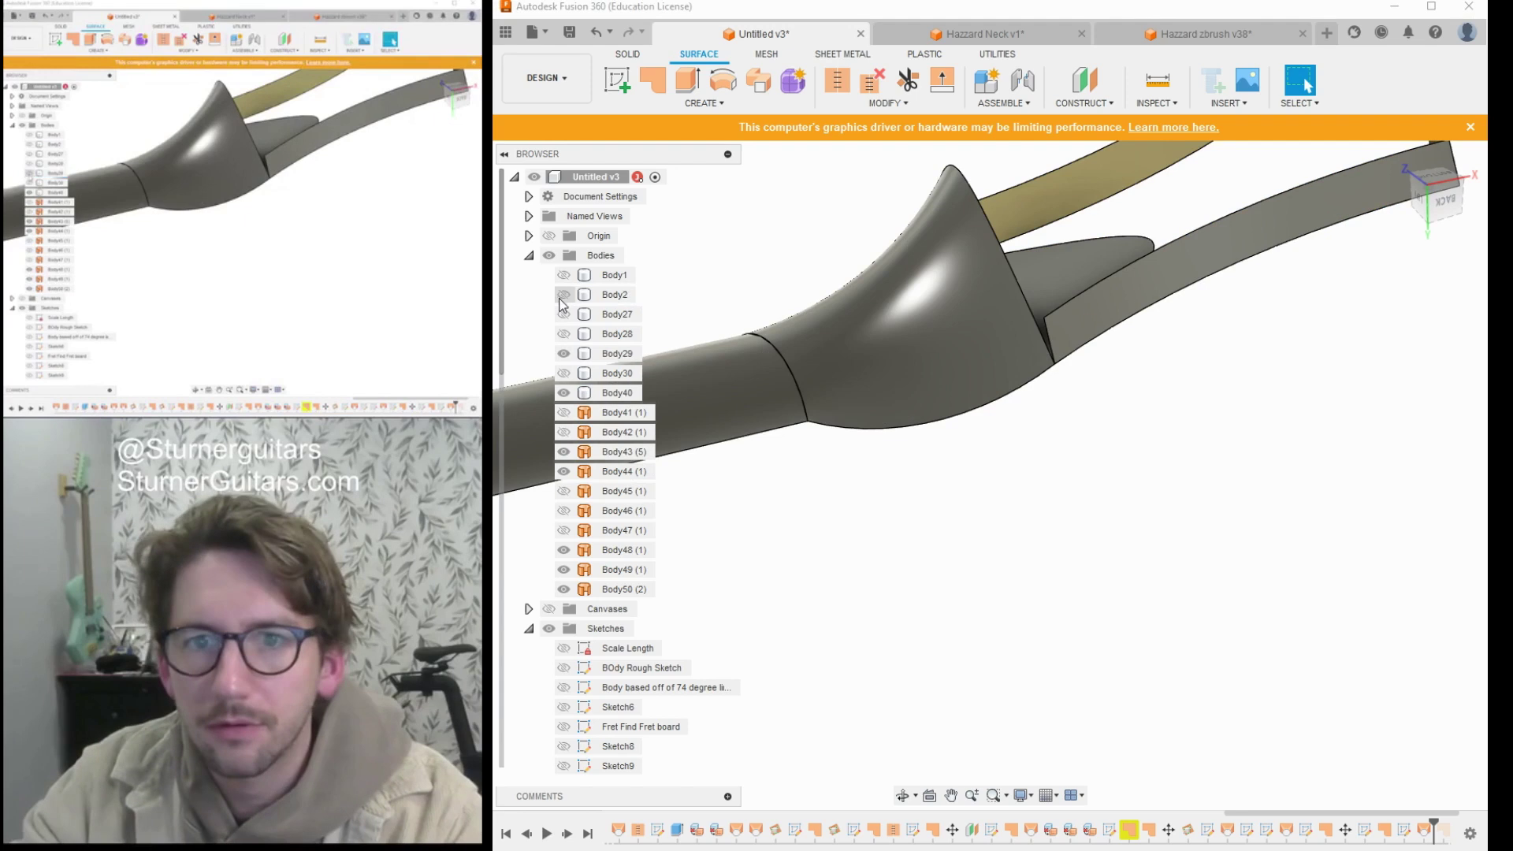
{"action": "left_click", "coordinate": [564, 357]}
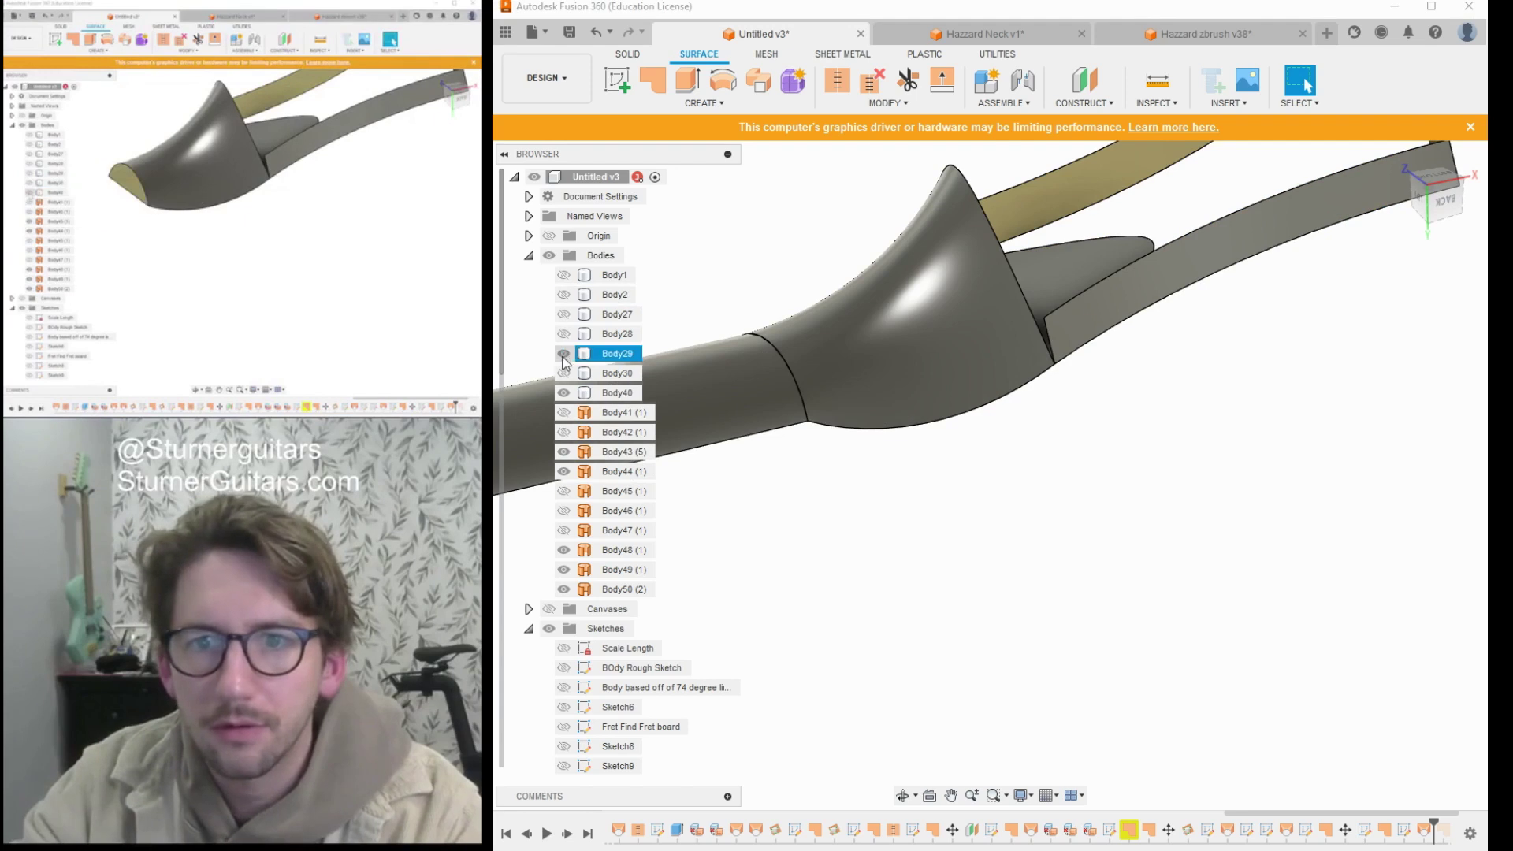
{"action": "left_click", "coordinate": [564, 394]}
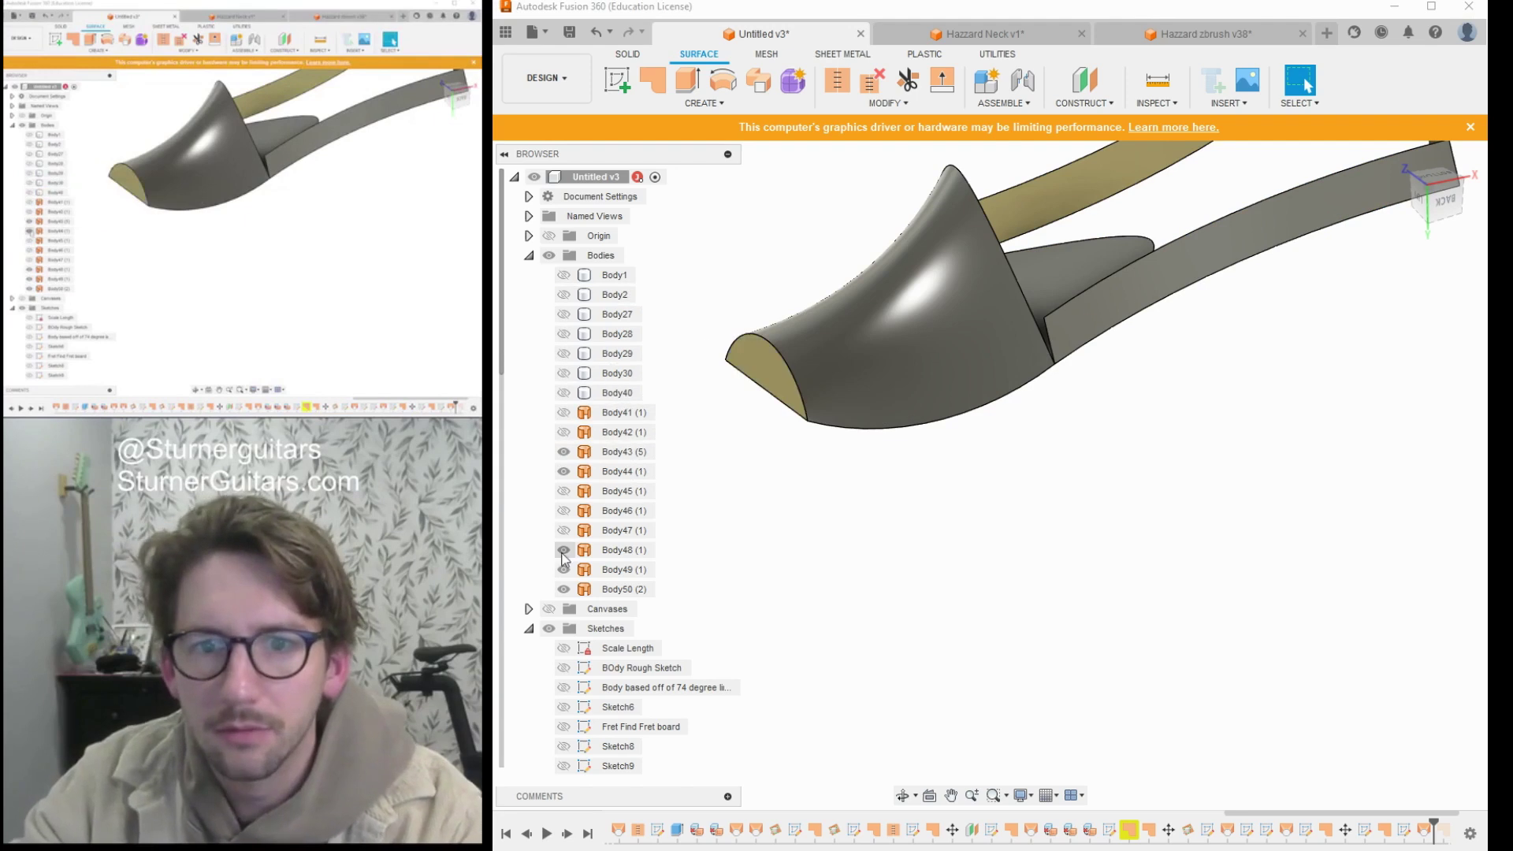
{"action": "left_click", "coordinate": [564, 472]}
{"action": "left_click", "coordinate": [564, 451]}
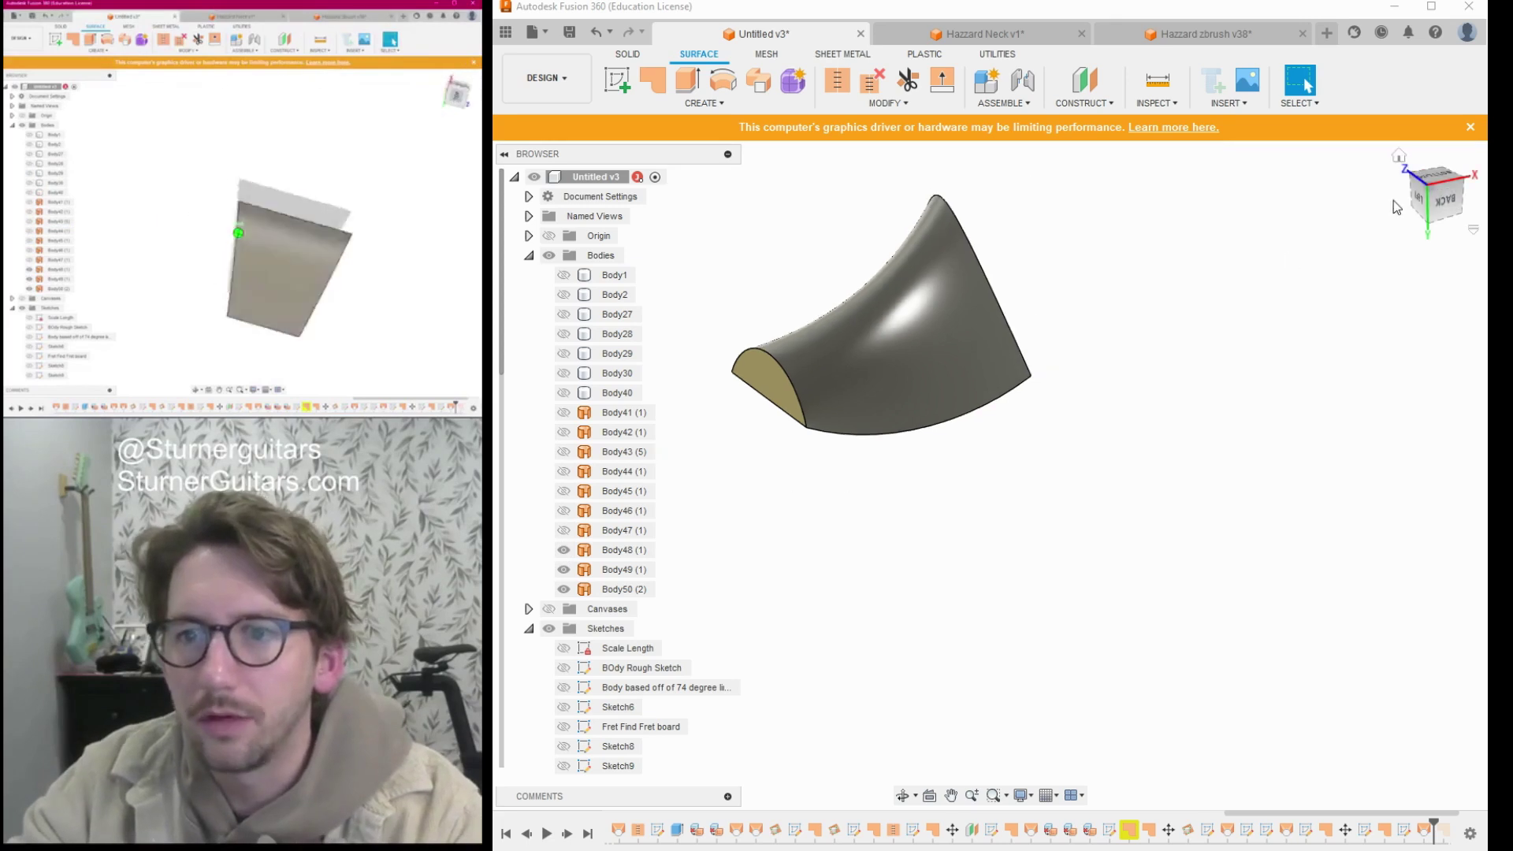
Stitch the loft and its two end patches, Body48 to Body50, into one new body.
{"action": "mouse_move", "coordinate": [989, 474]}
{"action": "middle_mouse_down", "text": "shift"}
{"action": "mouse_move", "coordinate": [883, 504]}
{"action": "mouse_move", "coordinate": [914, 583]}
{"action": "mouse_move", "coordinate": [852, 520]}
{"action": "mouse_move", "coordinate": [819, 410]}
{"action": "mouse_move", "coordinate": [725, 402]}
{"action": "middle_mouse_up", "text": "shift"}
{"action": "middle_click_drag", "start_coordinate": [772, 508], "coordinate": [756, 504], "text": "shift"}
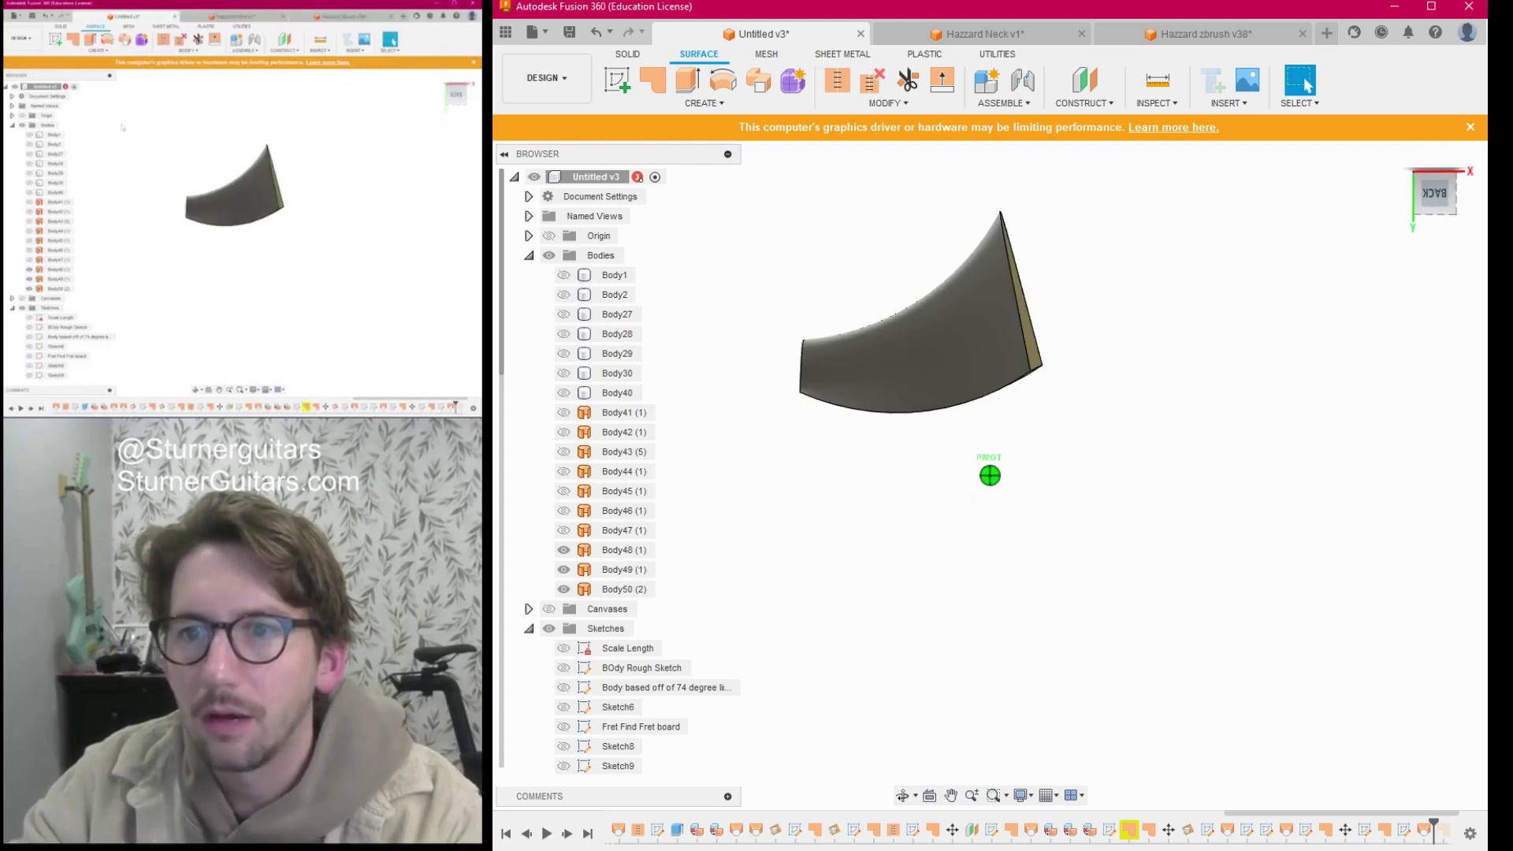
{"action": "scroll", "coordinate": [1286, 341], "scroll_direction": "down", "scroll_amount": 2}
{"action": "middle_click_drag", "start_coordinate": [1287, 345], "coordinate": [1281, 405]}
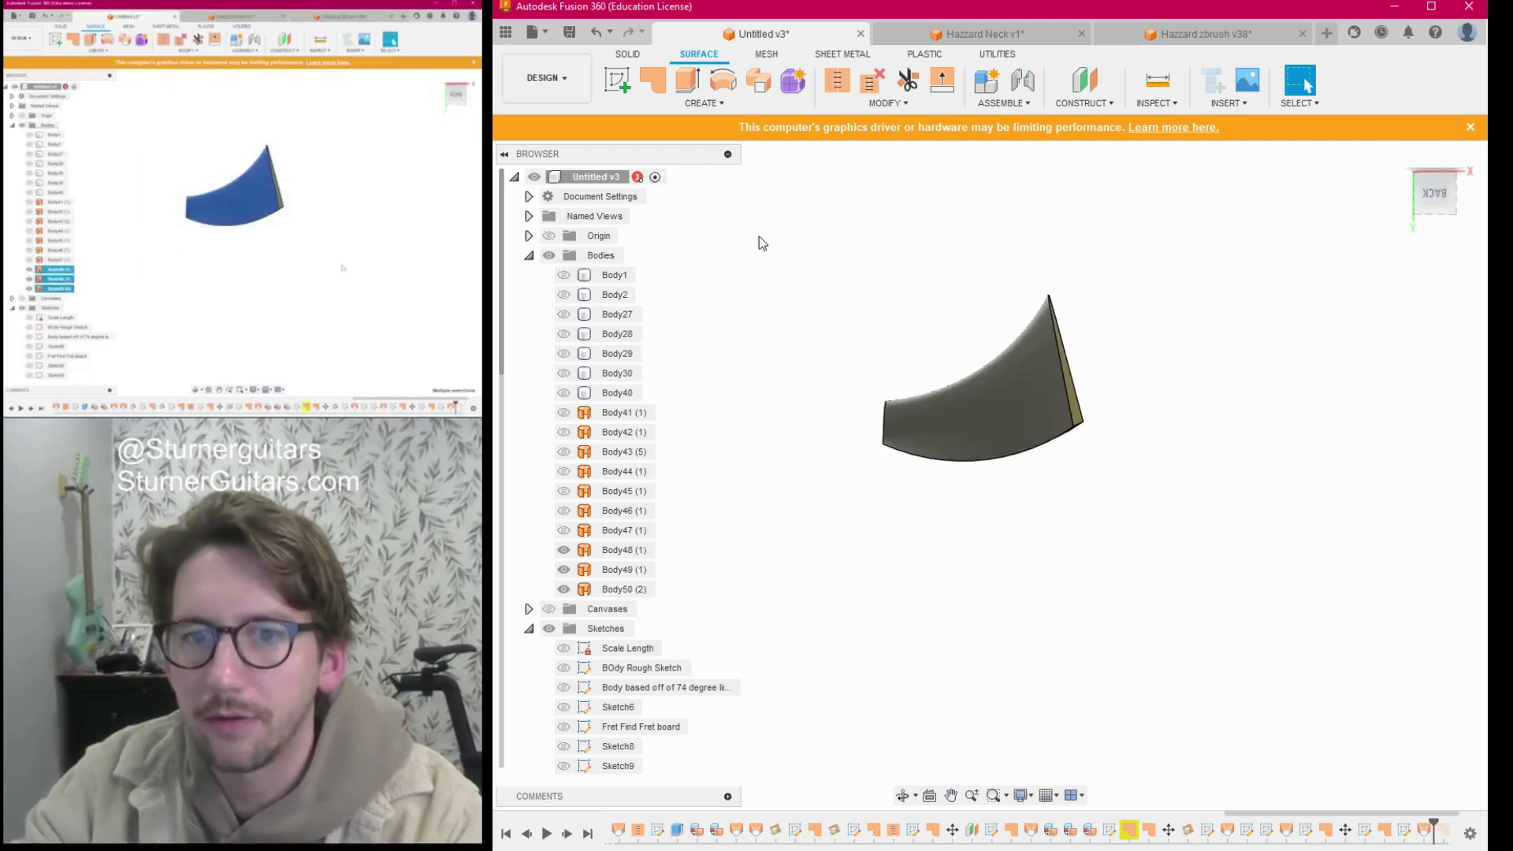
{"action": "left_click_drag", "start_coordinate": [798, 230], "coordinate": [1204, 551]}
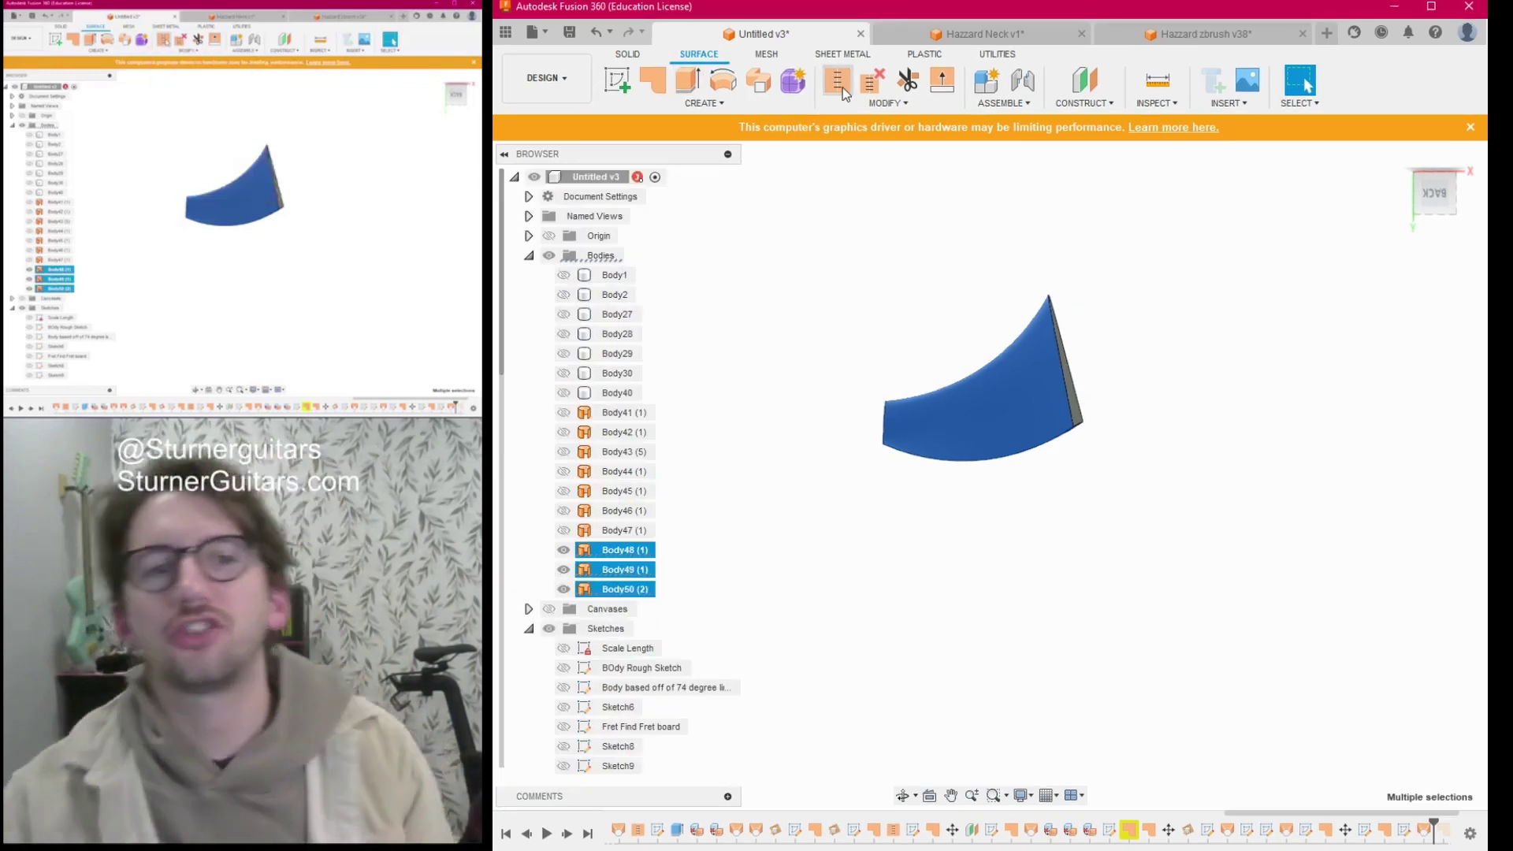
{"action": "left_click", "coordinate": [842, 85]}
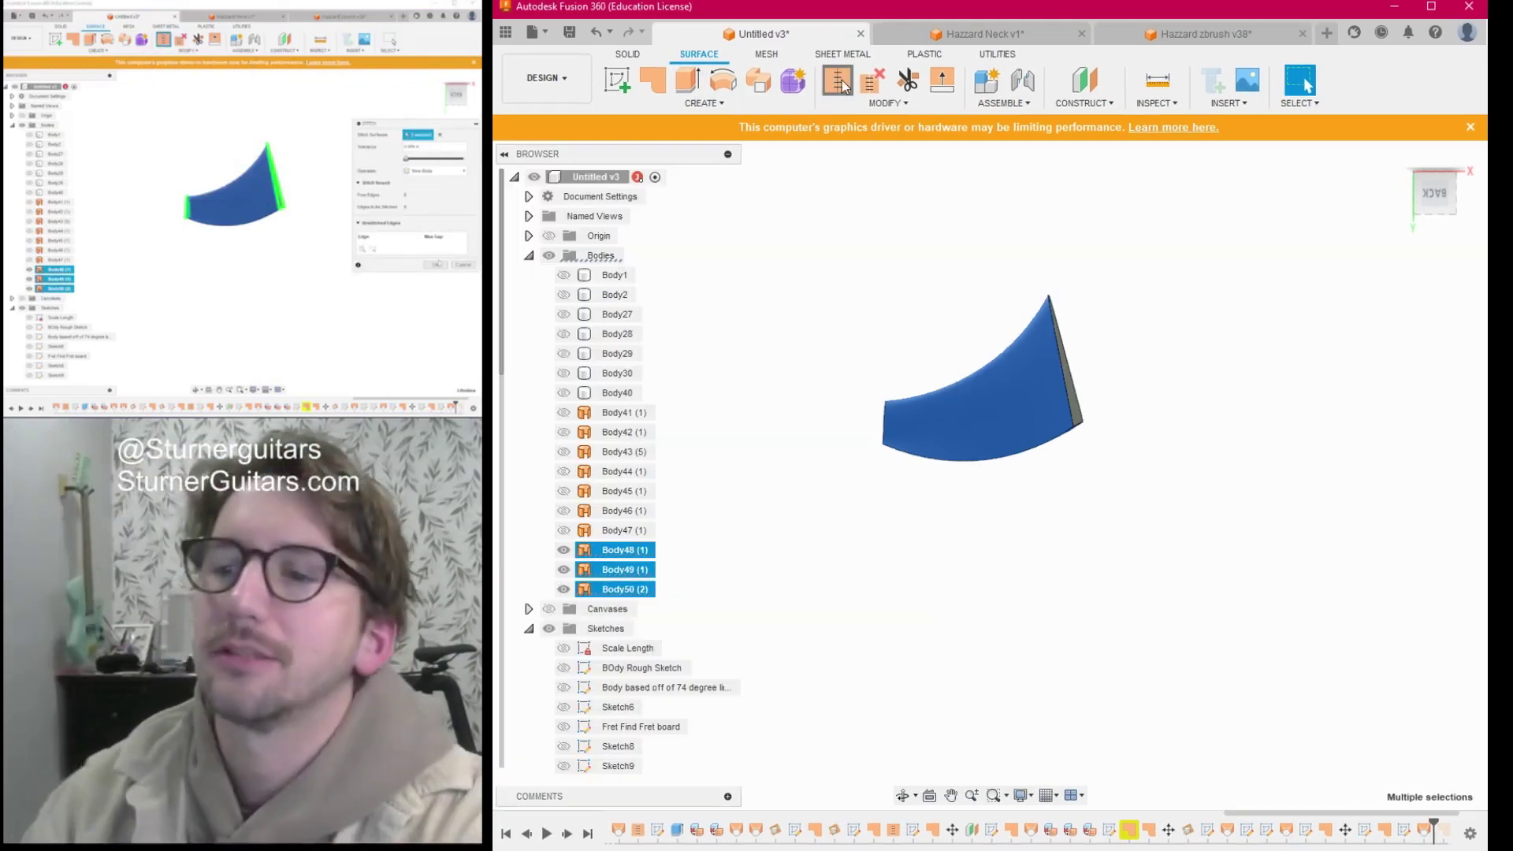
{"action": "left_click", "coordinate": [1393, 541]}
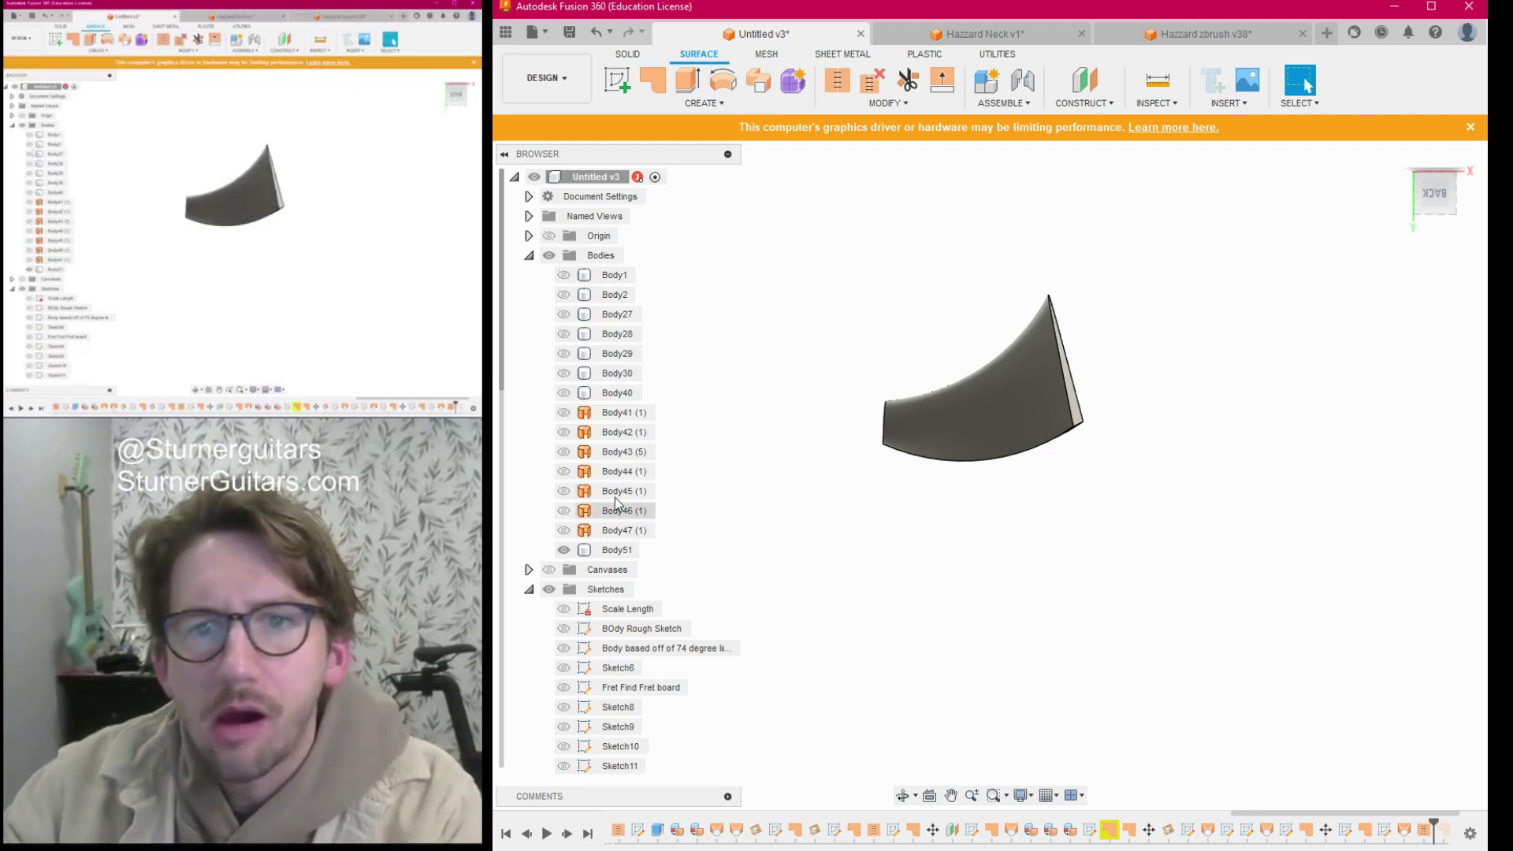
Show Body2, Body30 and Body40 beside the stitched solid, and briefly display the surfaces Body45 to Body47 to check them.
{"action": "left_click", "coordinate": [566, 294]}
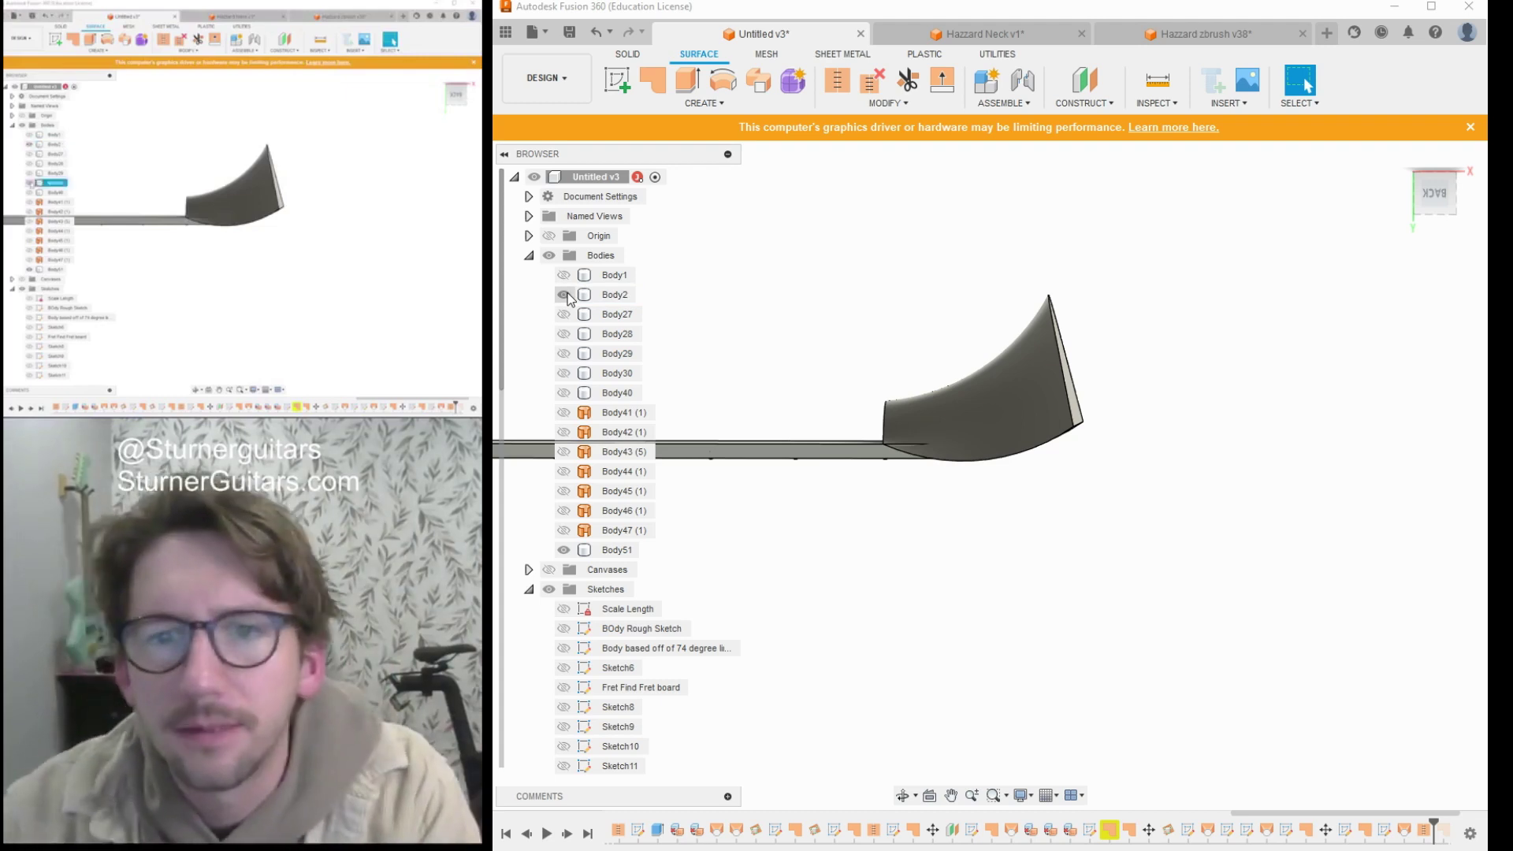
{"action": "left_click", "coordinate": [564, 393]}
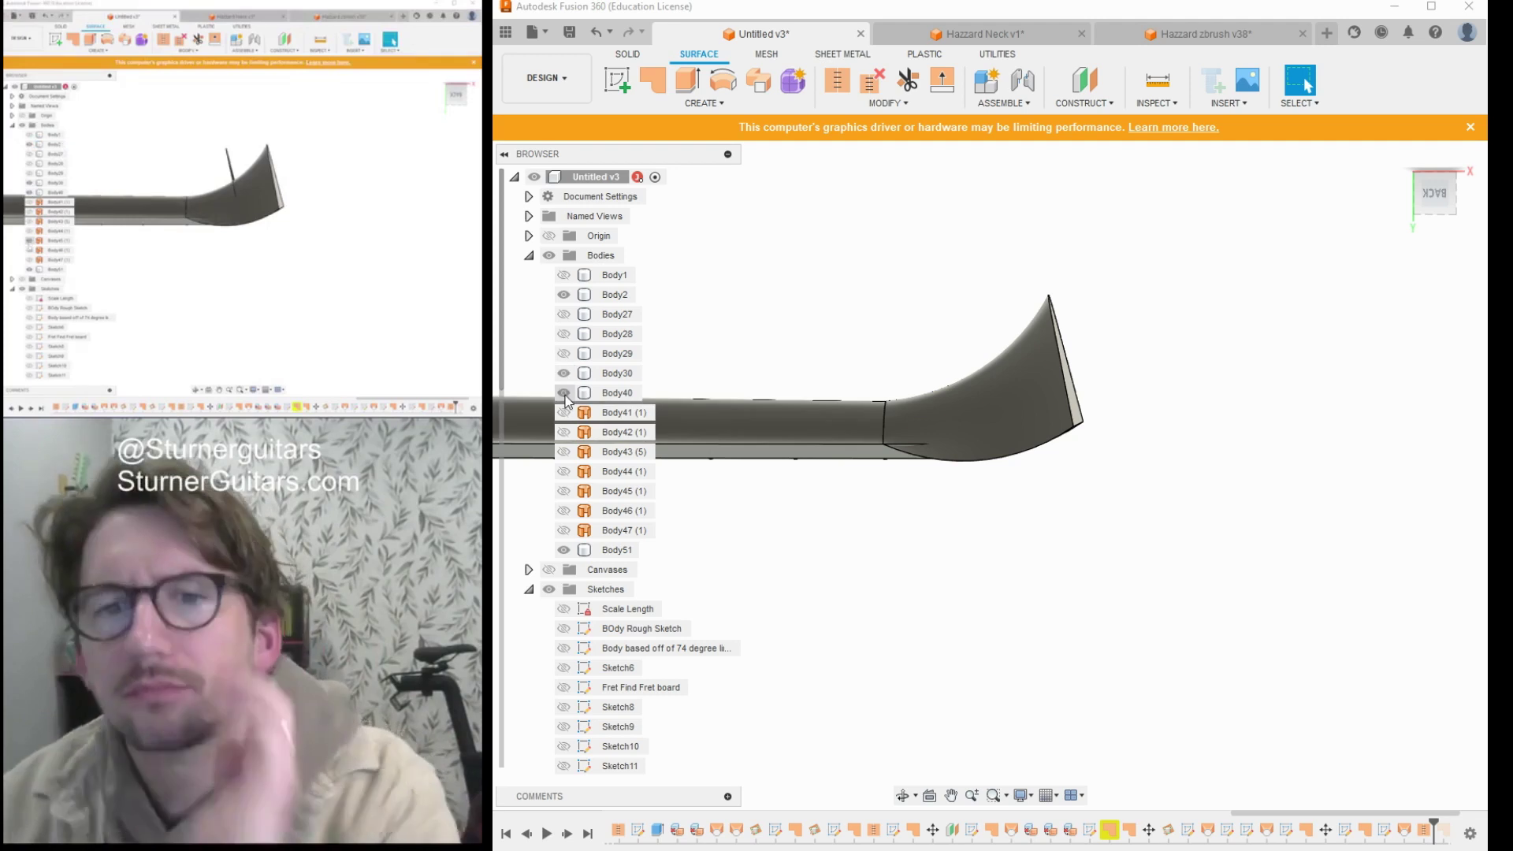
{"action": "left_click", "coordinate": [564, 491]}
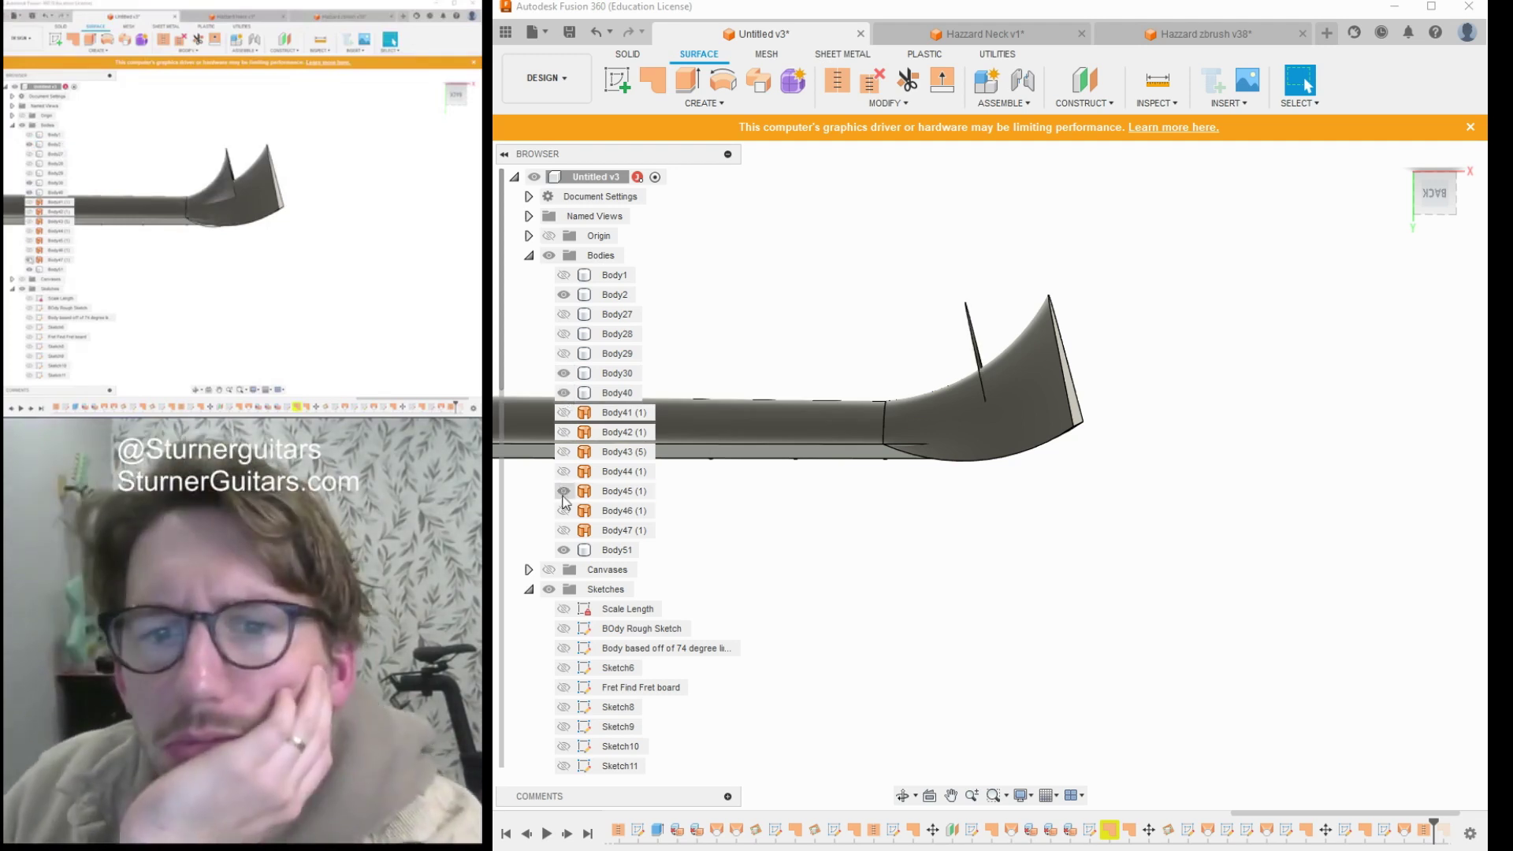
{"action": "left_click", "coordinate": [564, 511]}
{"action": "left_click", "coordinate": [564, 531]}
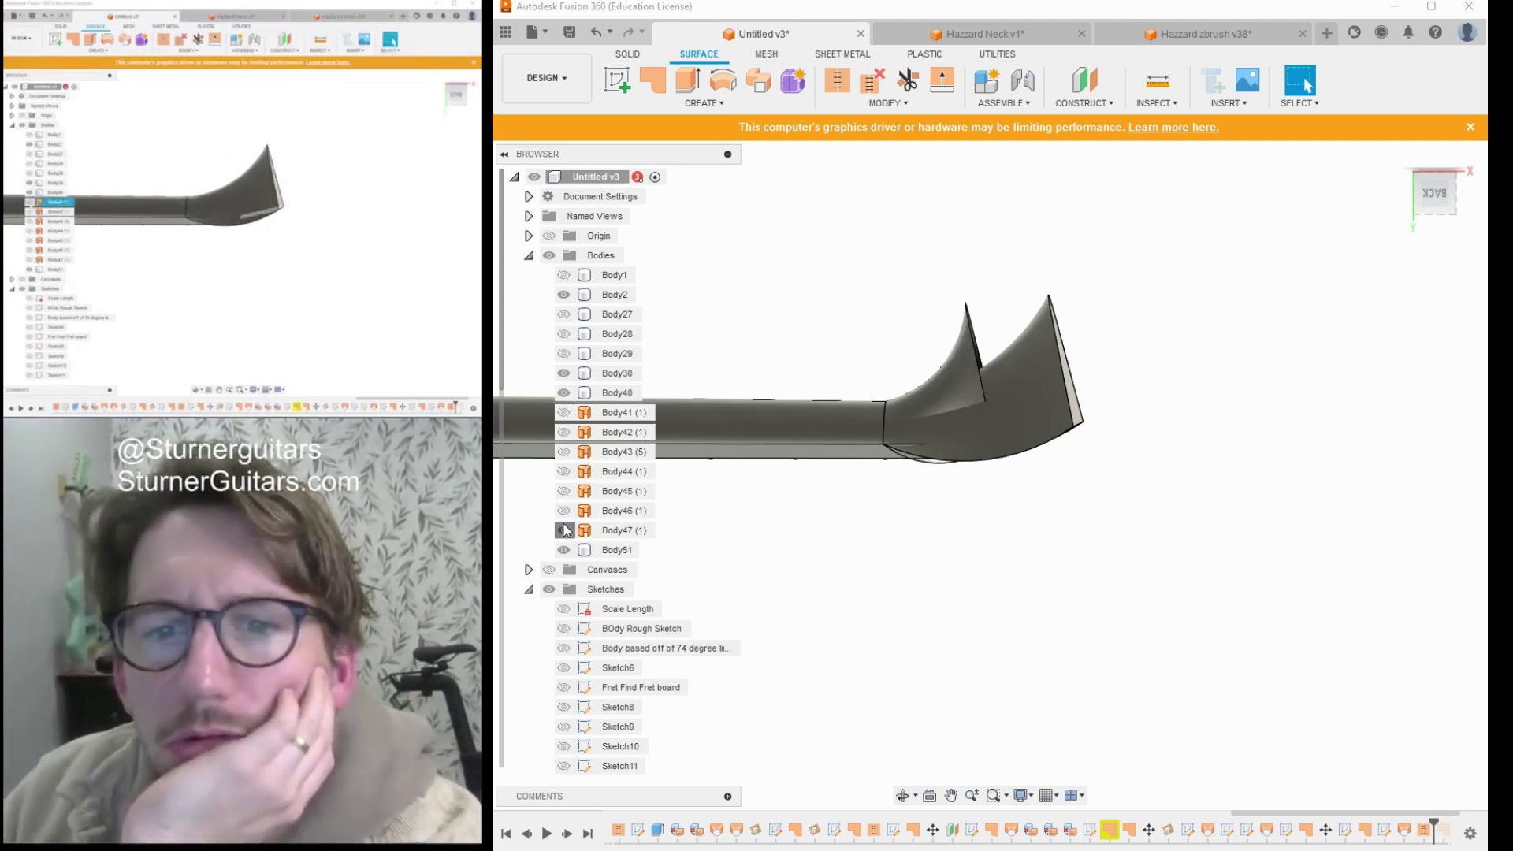
{"action": "left_click", "coordinate": [564, 531]}
Show the headstock surfaces Body41, Body42 and Body43 alongside the neck and the stitched transition.
{"action": "left_click", "coordinate": [564, 416]}
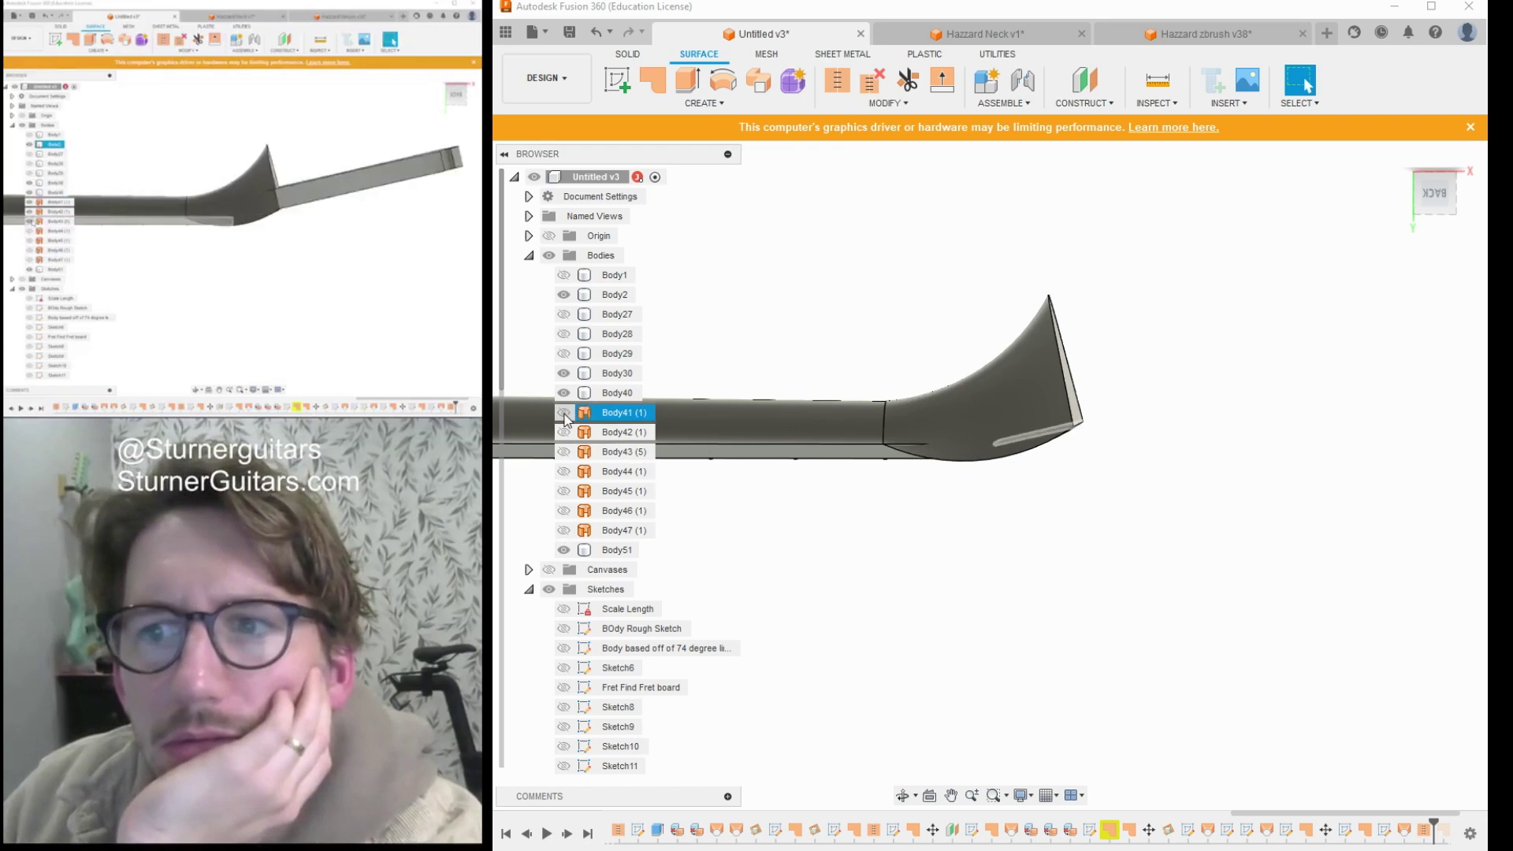
{"action": "left_click", "coordinate": [564, 415]}
{"action": "left_click", "coordinate": [565, 432]}
{"action": "left_click", "coordinate": [568, 450]}
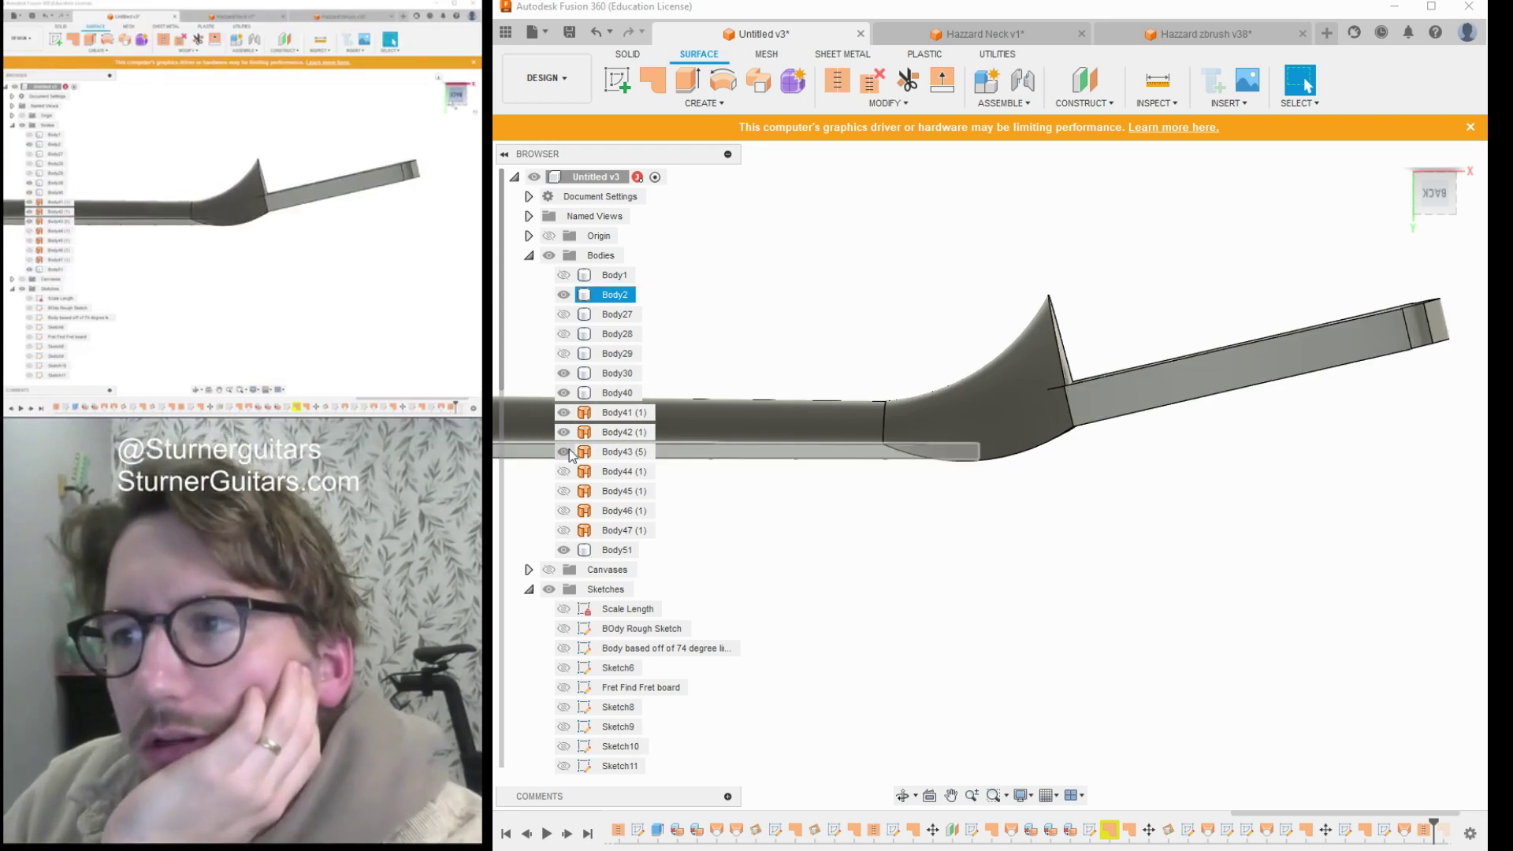
{"action": "left_click", "coordinate": [811, 477]}
{"action": "scroll", "coordinate": [890, 473], "scroll_direction": "down", "scroll_amount": 1}
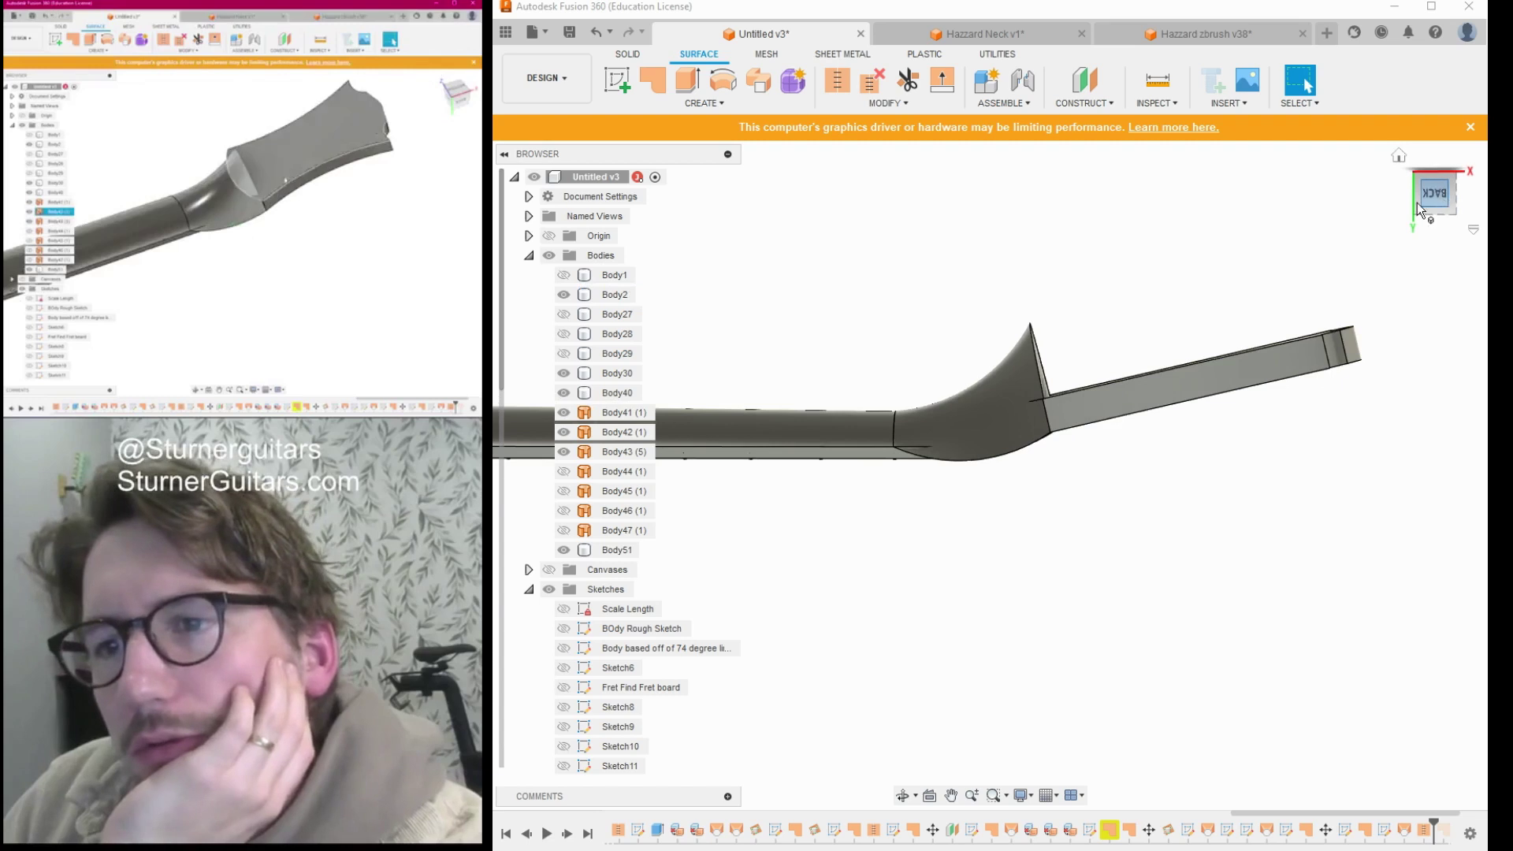
Inspect where the headstock meets the stitched transition, and delete the headstock's back surface, Body42.
{"action": "middle_click_drag", "start_coordinate": [990, 473], "coordinate": [1060, 569], "text": "shift"}
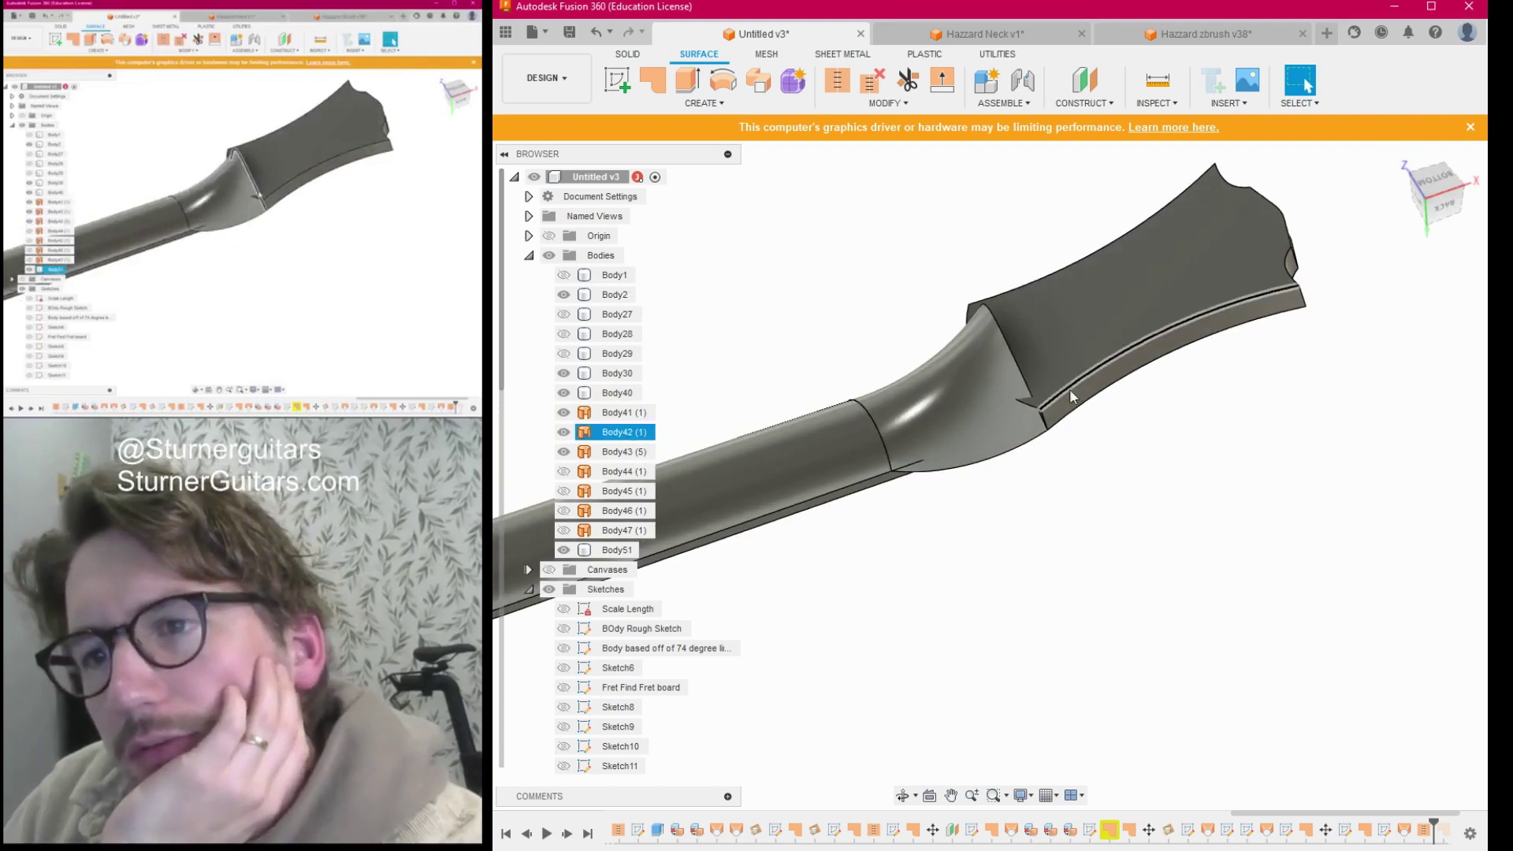
{"action": "left_click", "coordinate": [1034, 402]}
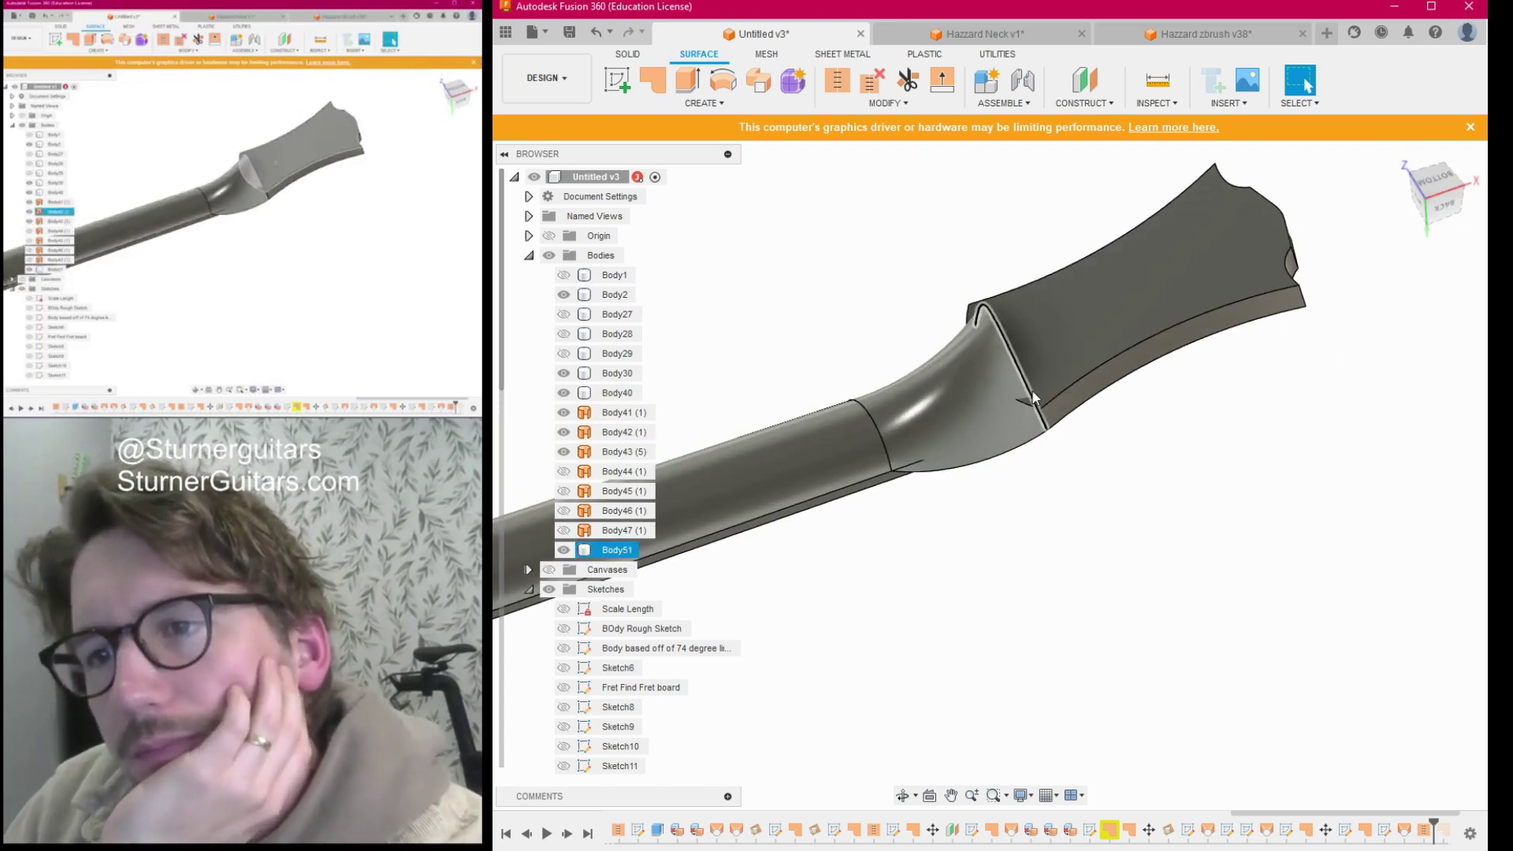
{"action": "left_click", "coordinate": [1069, 336]}
{"action": "scroll", "coordinate": [1068, 334], "scroll_direction": "down", "scroll_amount": 2}
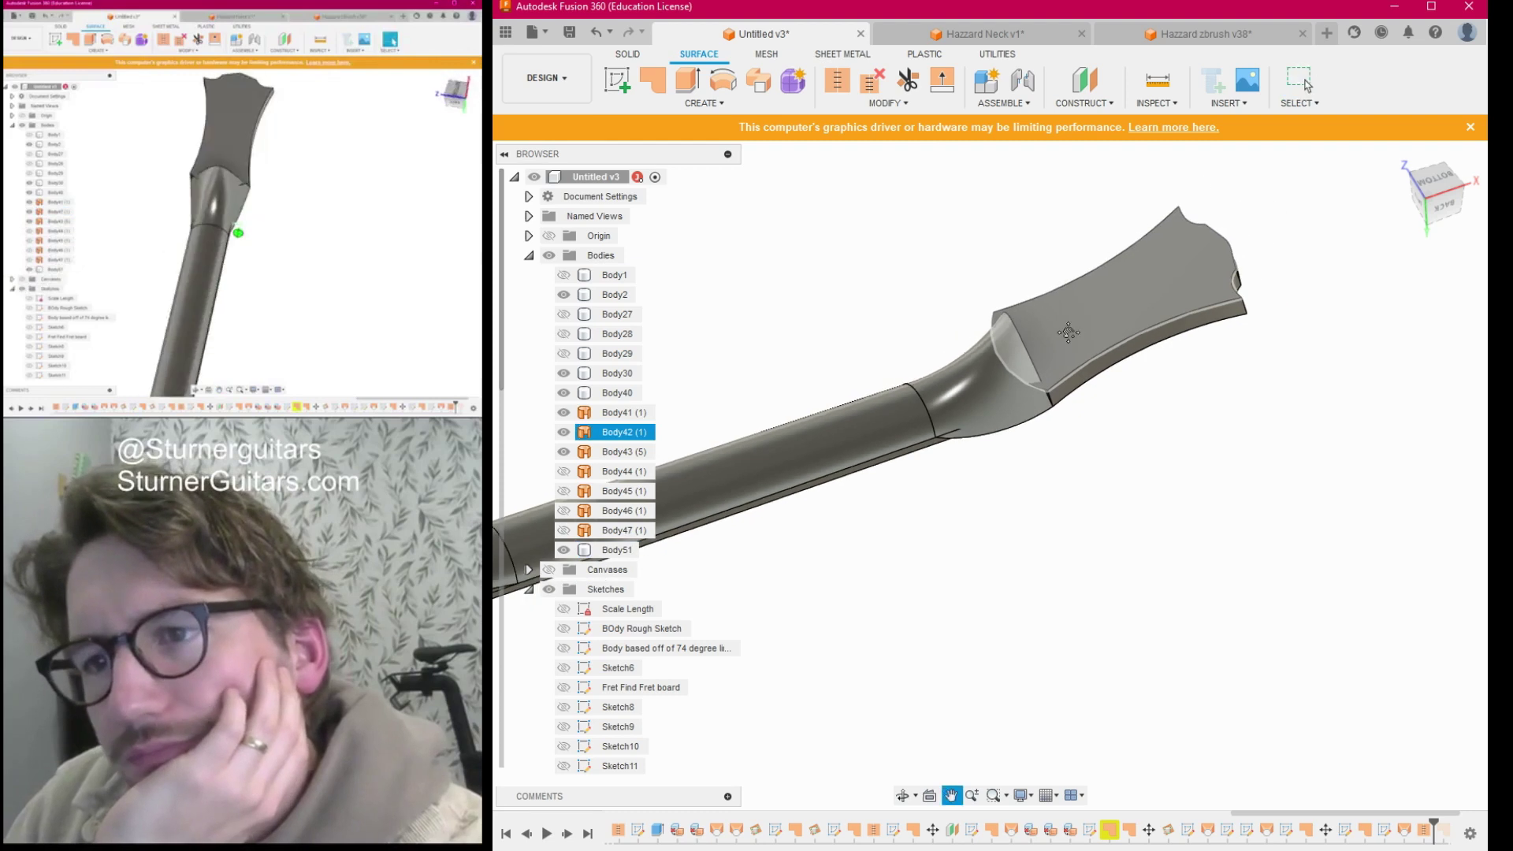
{"action": "middle_click_drag", "start_coordinate": [1069, 333], "coordinate": [1090, 348]}
{"action": "left_click_drag", "start_coordinate": [1435, 189], "coordinate": [1480, 195]}
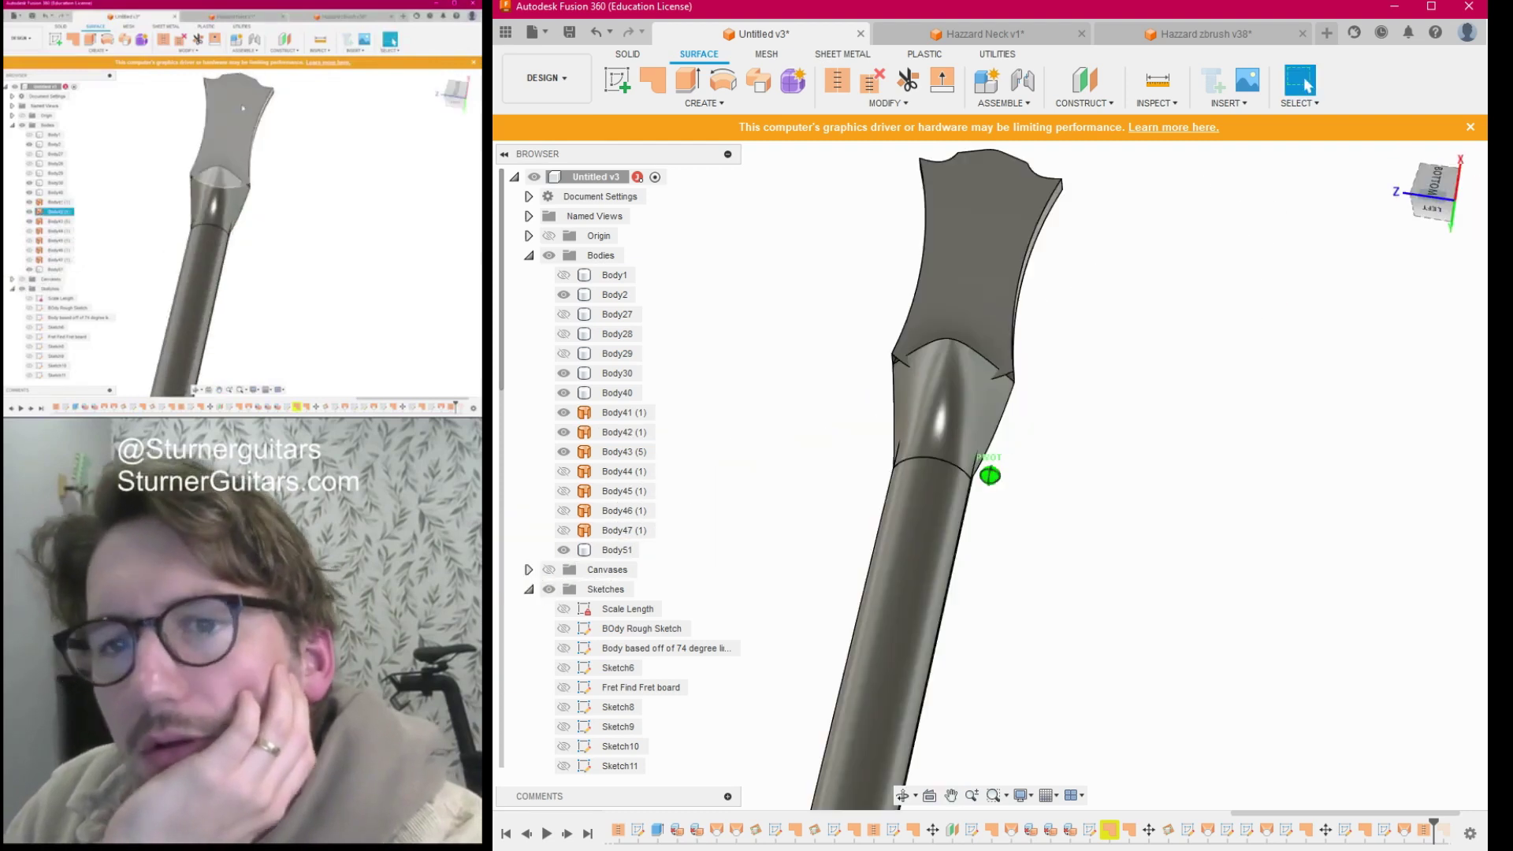
{"action": "left_click", "coordinate": [985, 268]}
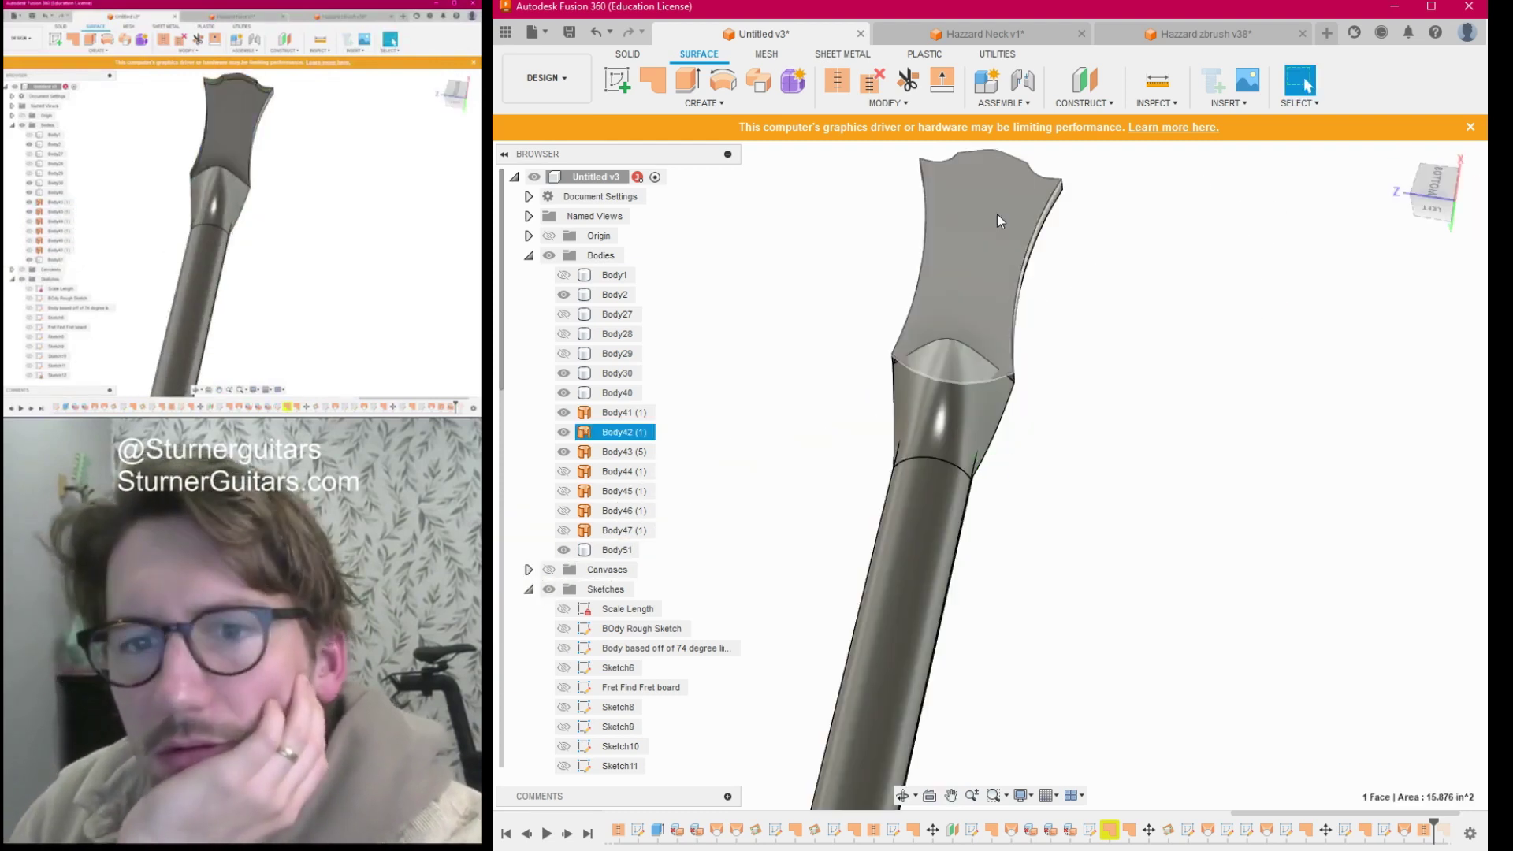
{"action": "key", "text": "Delete"}
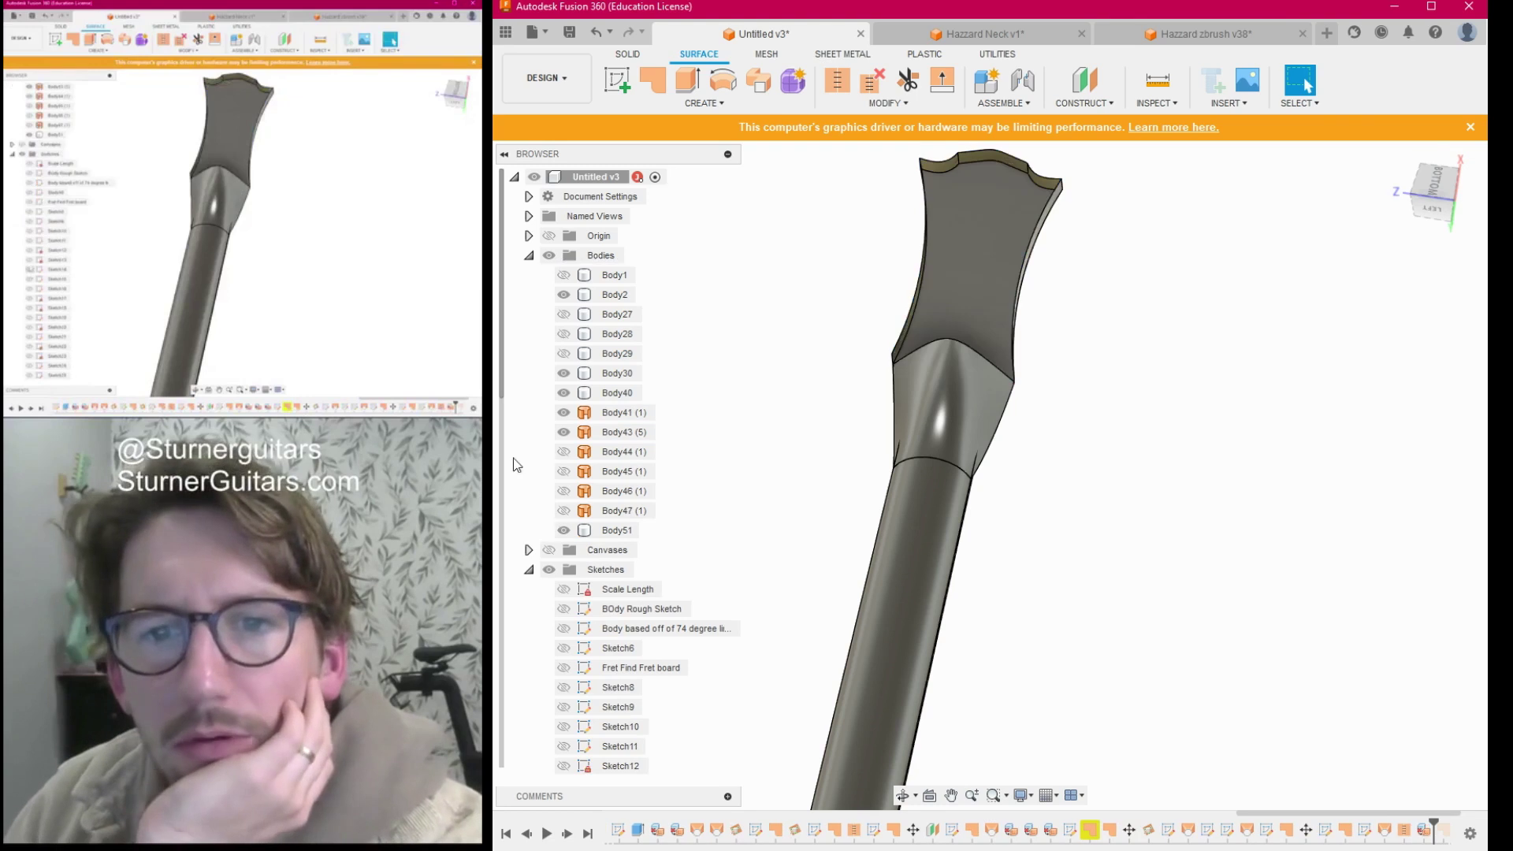
Show the construction plane Plane3 along the headstock's back and start a sketch on it.
{"action": "scroll", "coordinate": [565, 568], "scroll_direction": "down", "scroll_amount": 1}
{"action": "scroll", "coordinate": [564, 569], "scroll_direction": "down", "scroll_amount": 4}
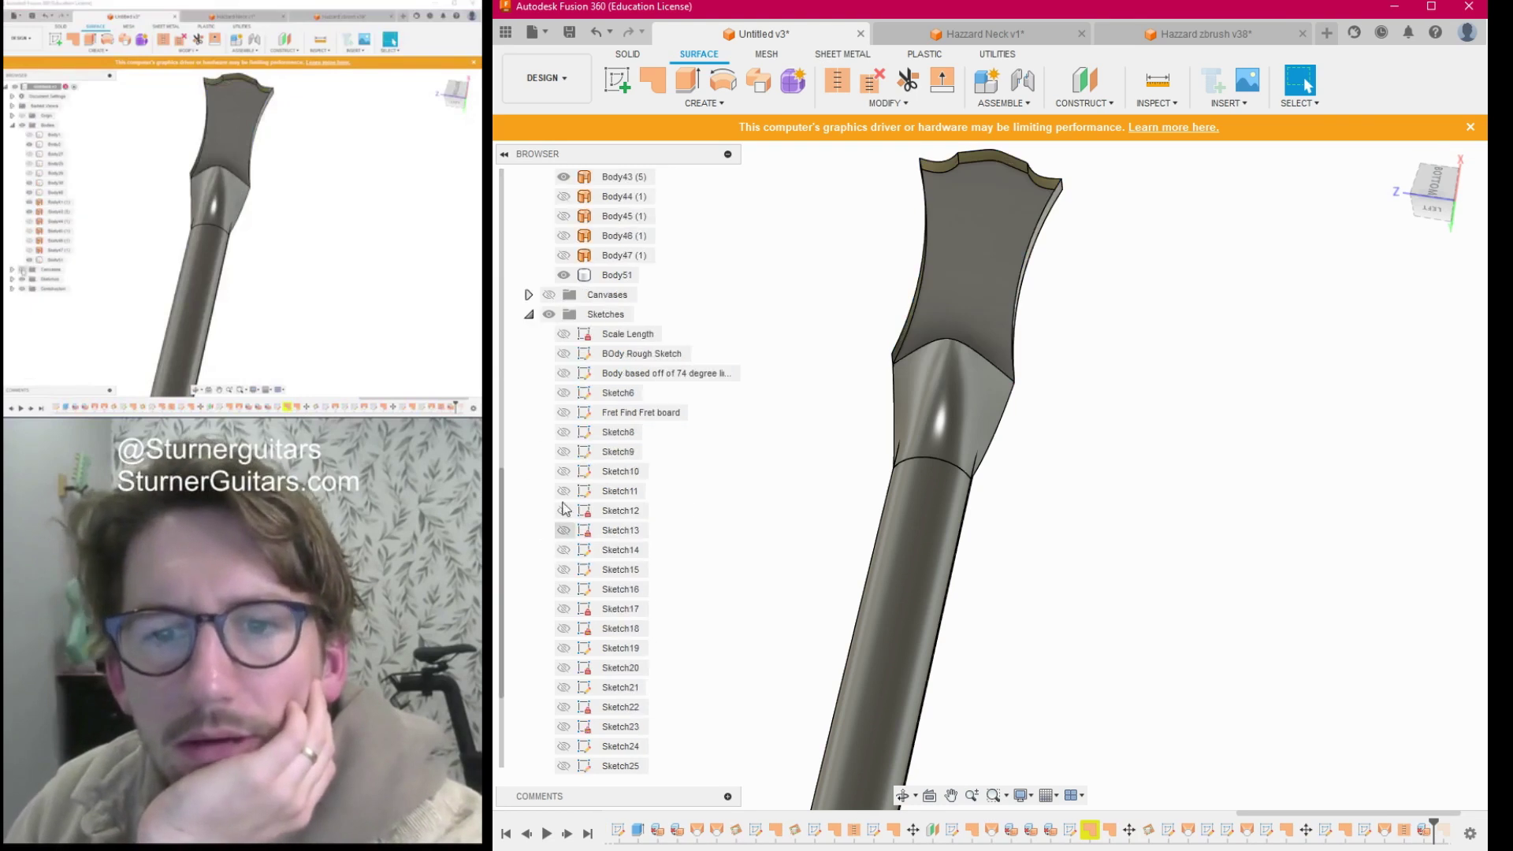
{"action": "left_click", "coordinate": [530, 314]}
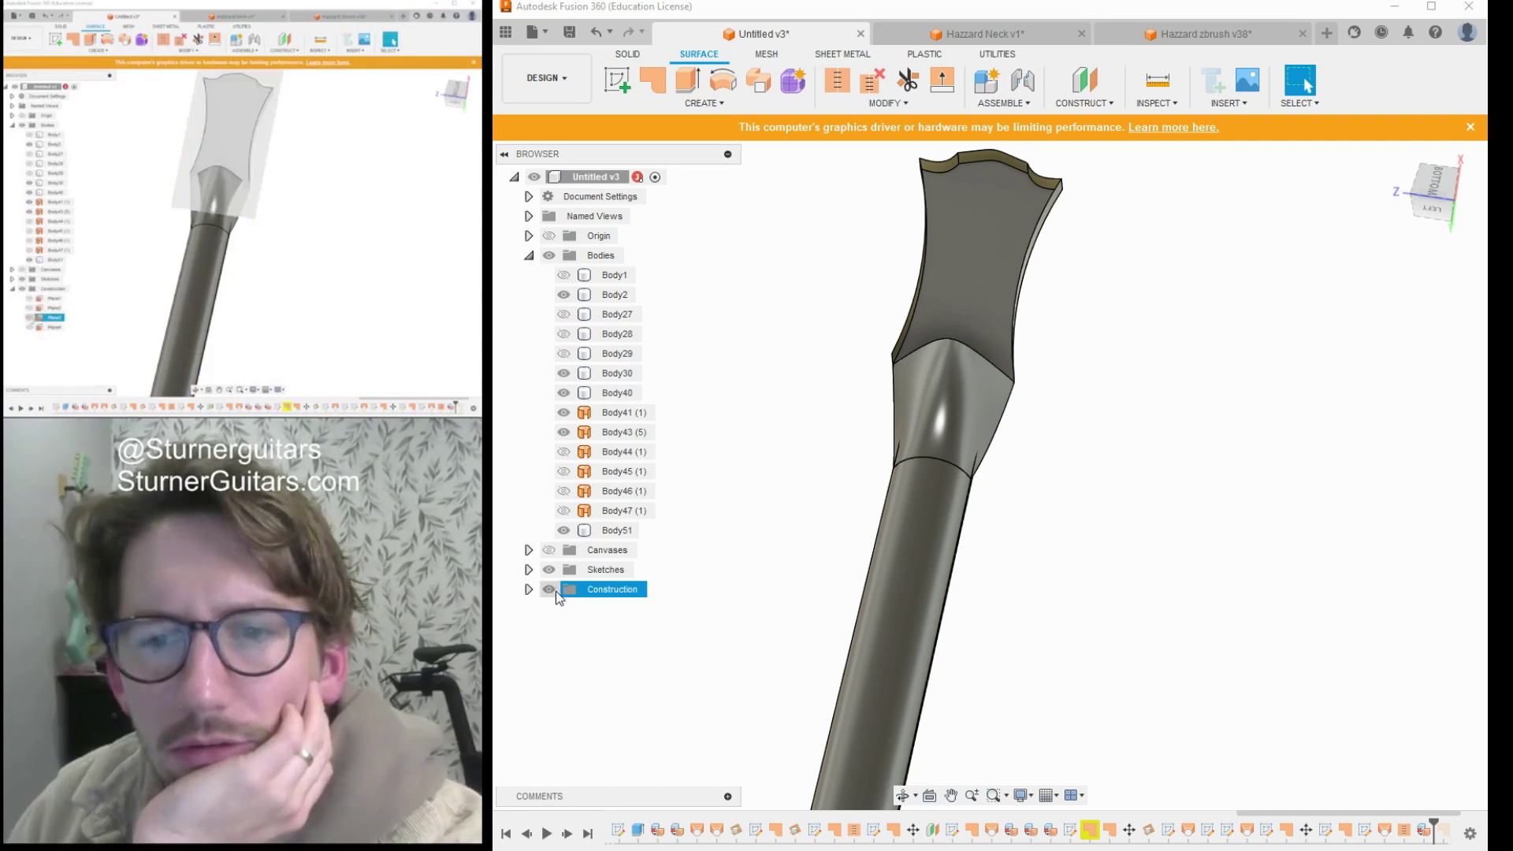
{"action": "left_click", "coordinate": [564, 648]}
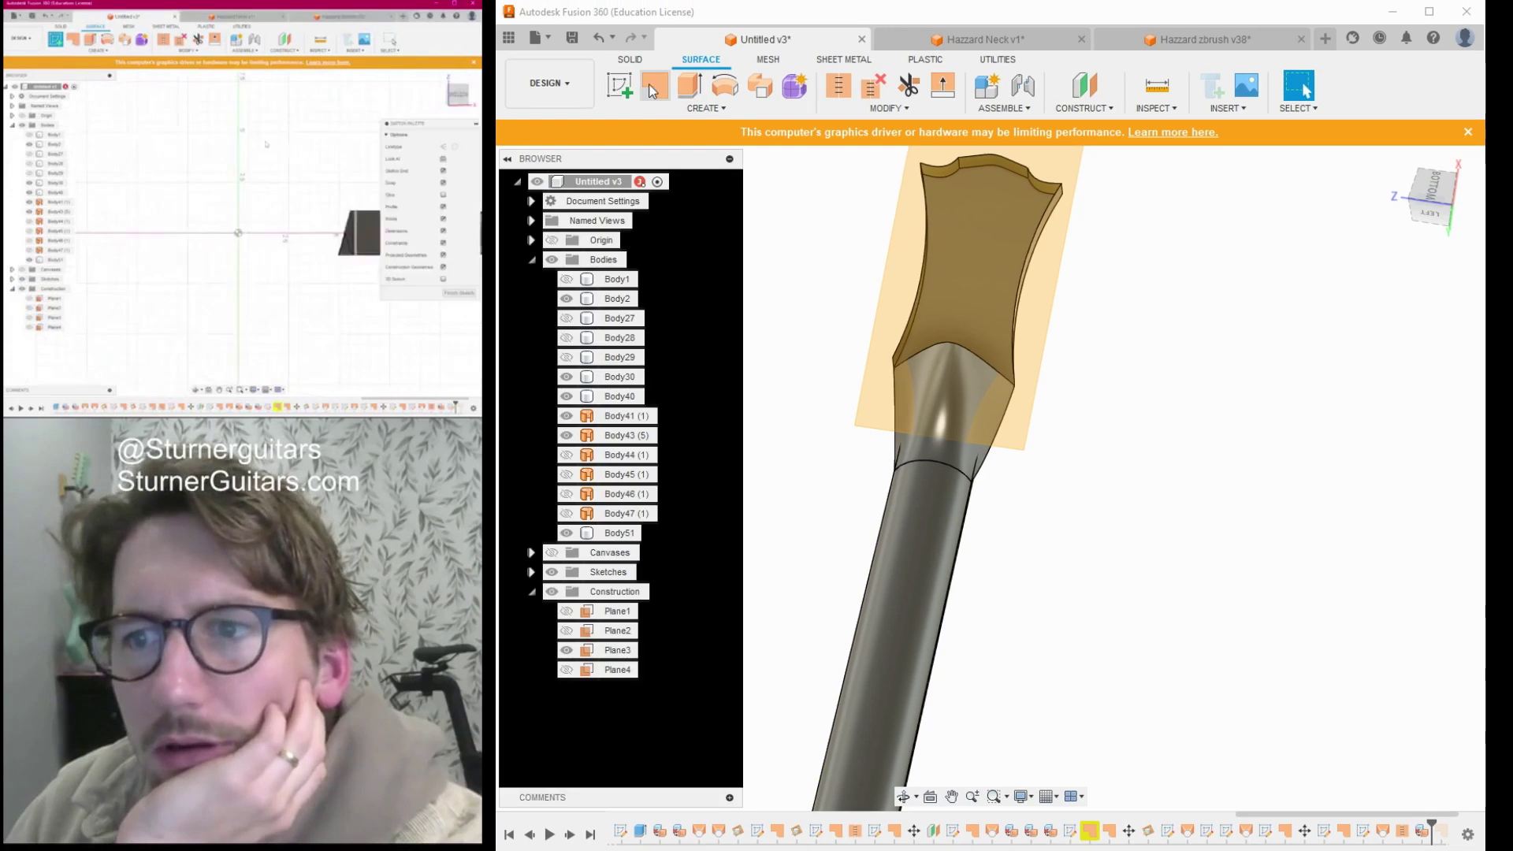
{"action": "left_click", "coordinate": [621, 85]}
{"action": "left_click", "coordinate": [949, 238]}
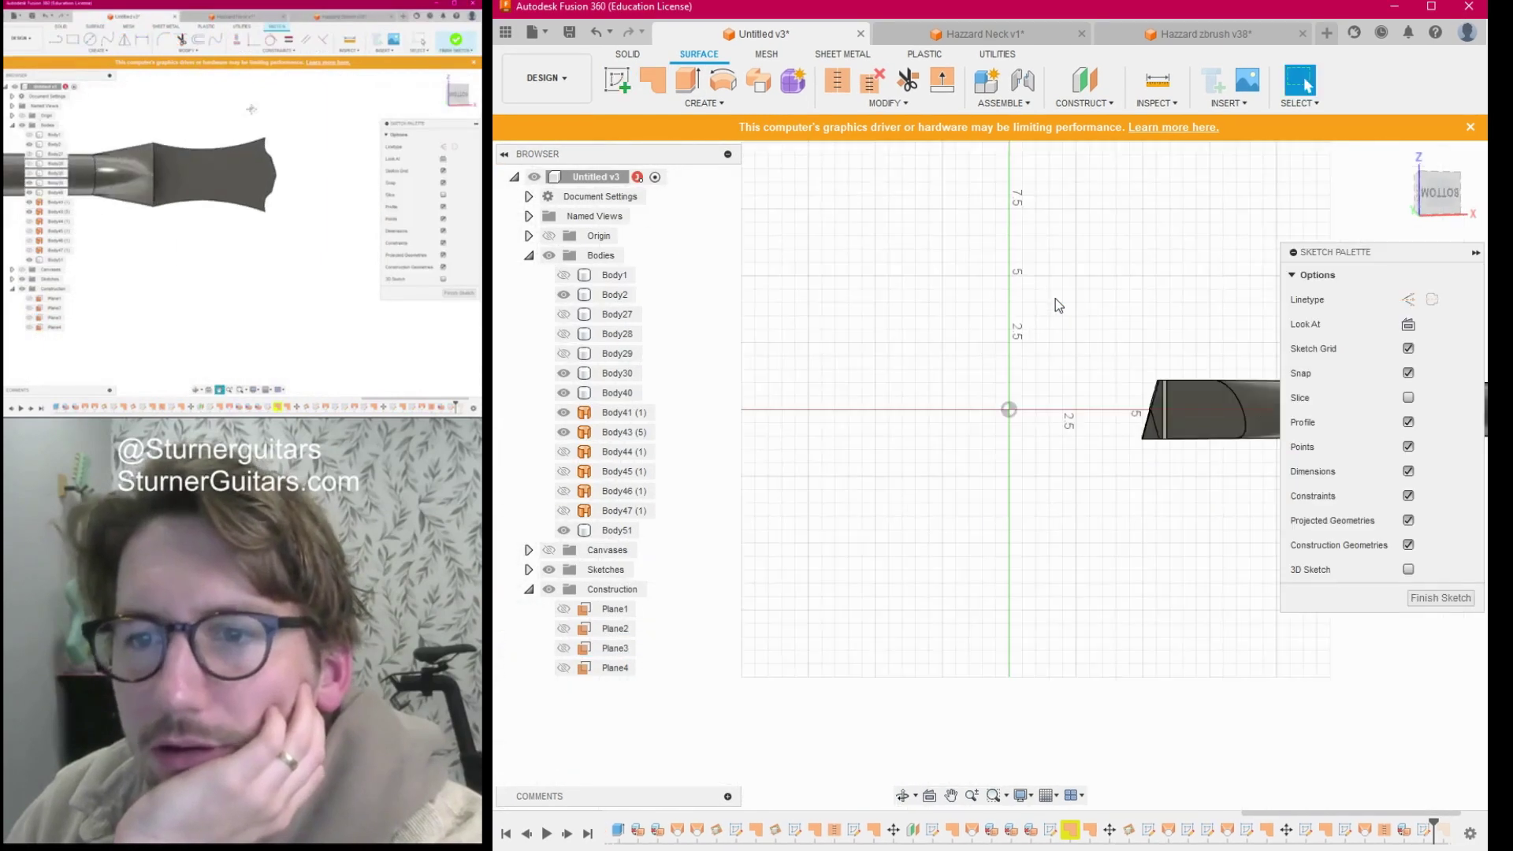
Project the headstock face of Body41 into the sketch with the projection link on.
{"action": "scroll", "coordinate": [1056, 301], "scroll_direction": "down", "scroll_amount": 3}
{"action": "middle_click_drag", "start_coordinate": [915, 293], "coordinate": [501, 257]}
{"action": "scroll", "coordinate": [1034, 302], "scroll_direction": "up", "scroll_amount": 5}
{"action": "scroll", "coordinate": [1035, 302], "scroll_direction": "up", "scroll_amount": 1}
{"action": "middle_click_drag", "start_coordinate": [1024, 284], "coordinate": [1027, 167]}
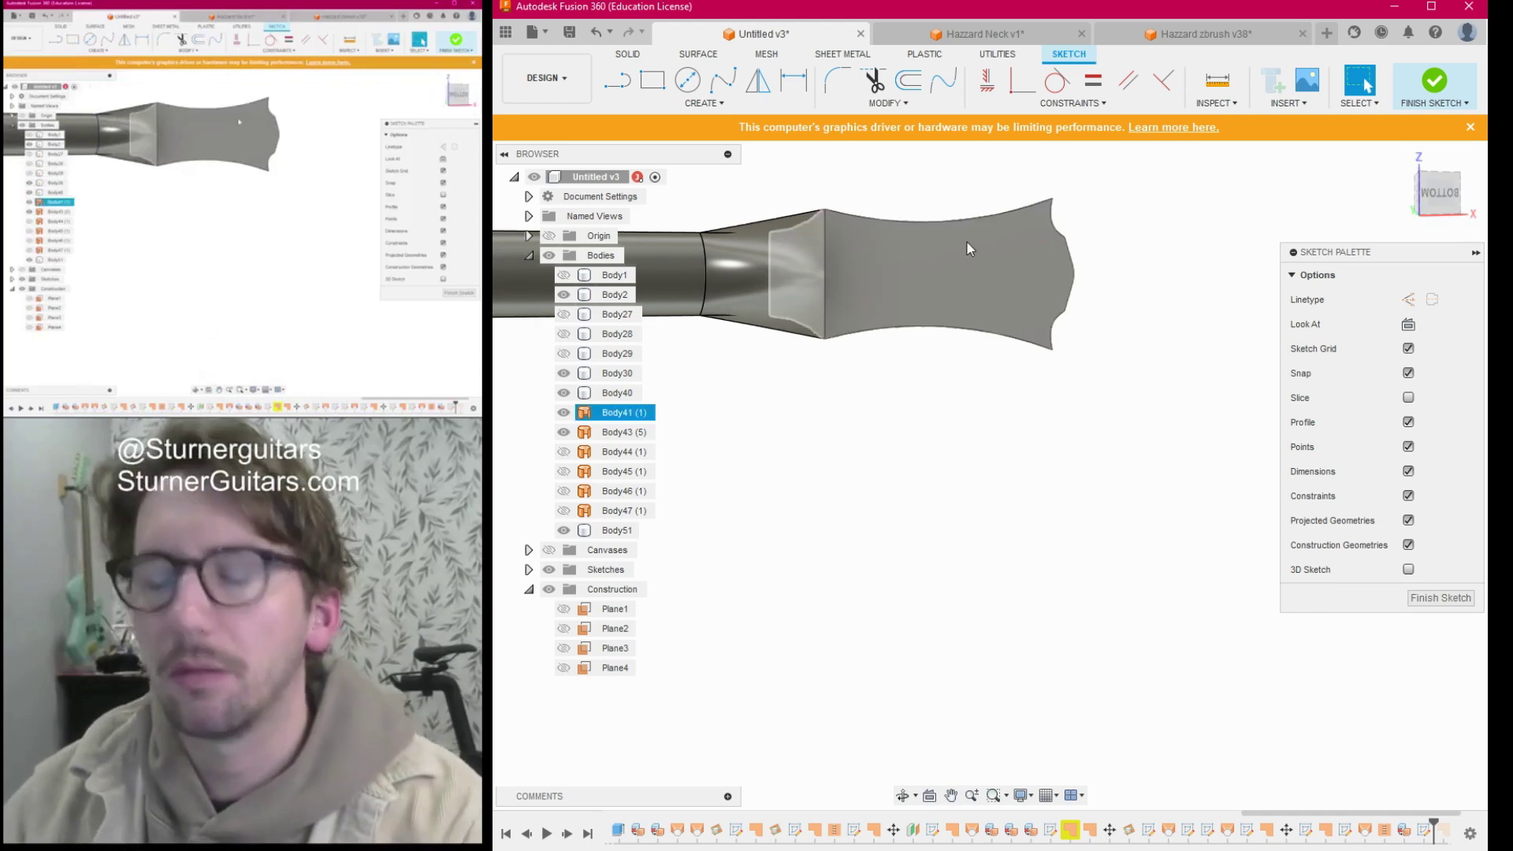
{"action": "left_click", "coordinate": [991, 249]}
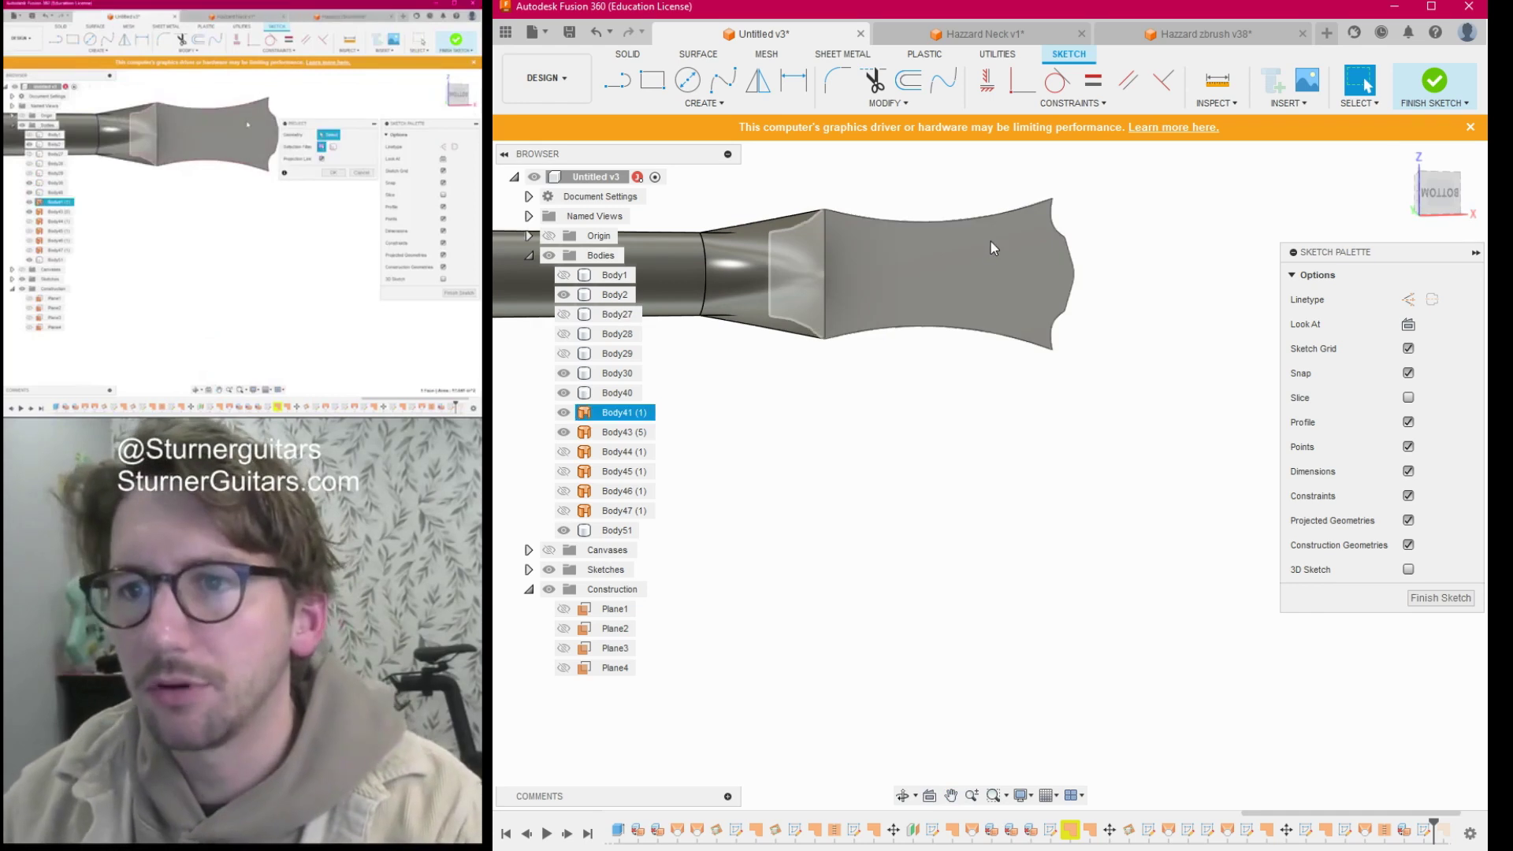
{"action": "key", "text": "p"}
{"action": "left_click", "coordinate": [1007, 252]}
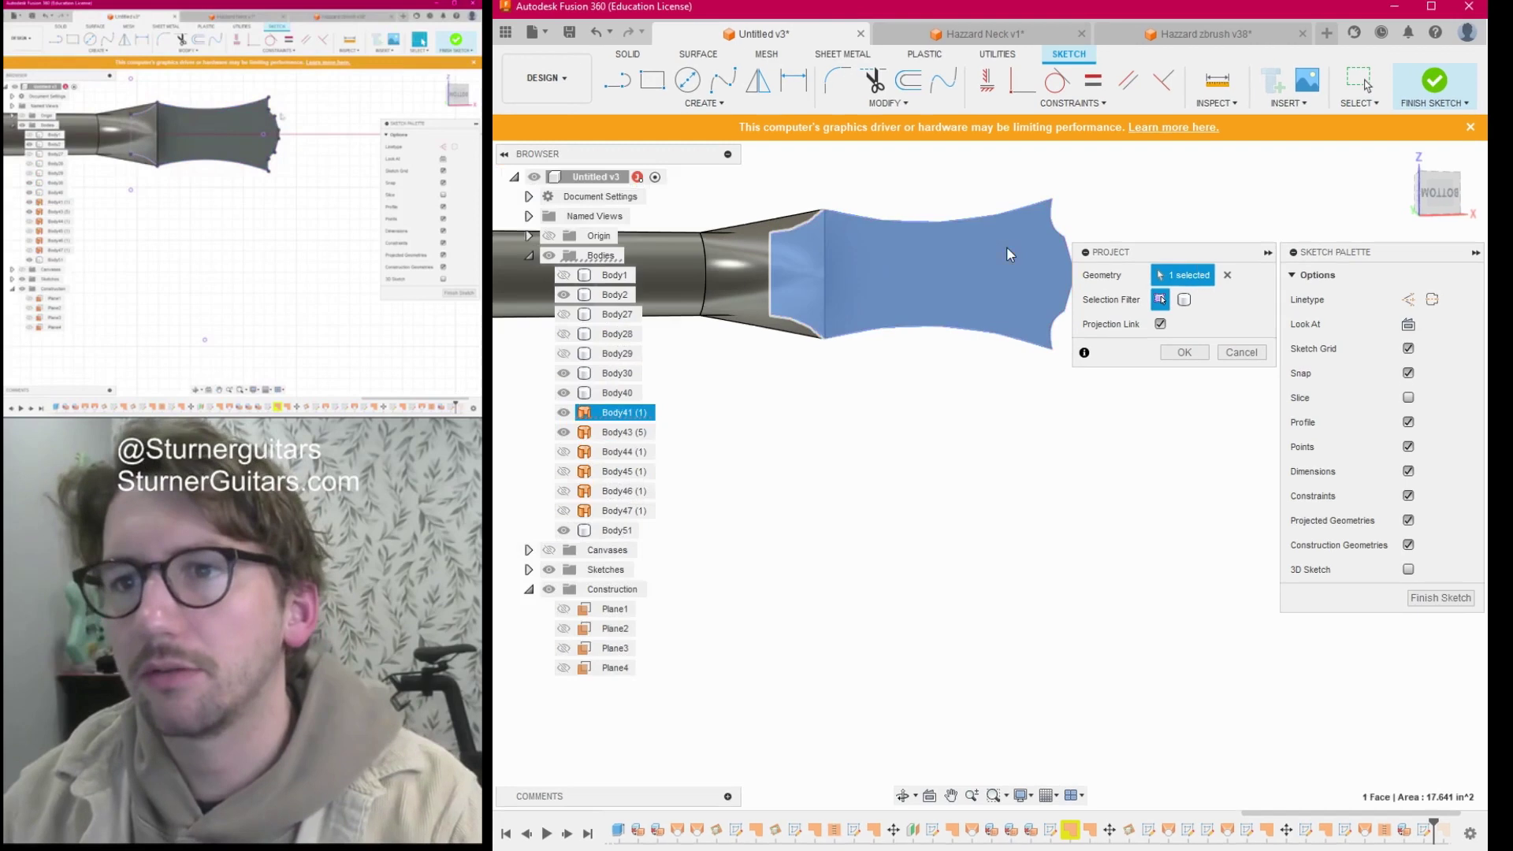
{"action": "left_click", "coordinate": [1184, 355]}
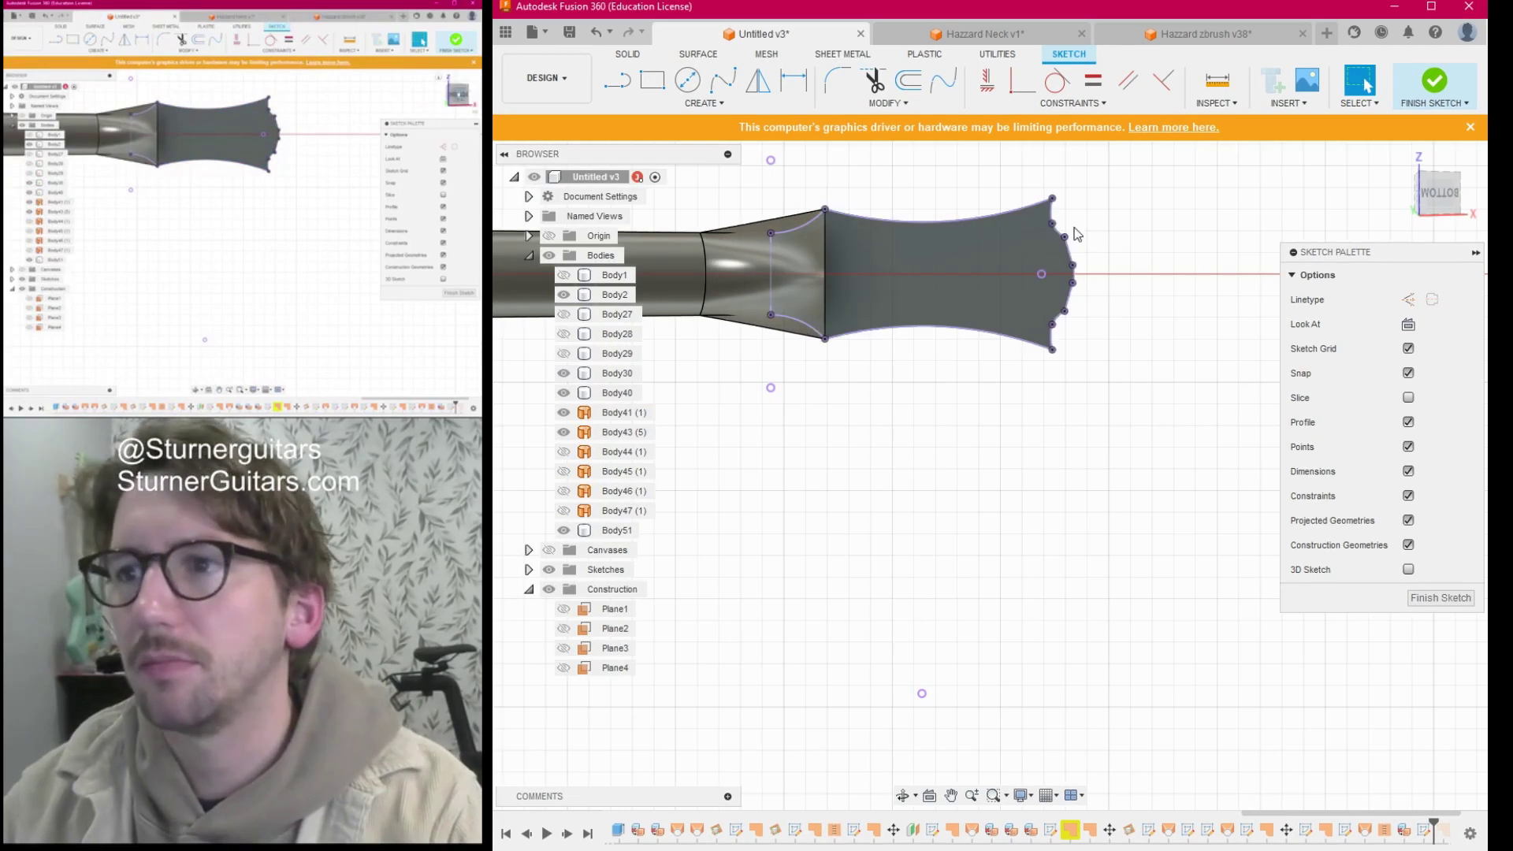
Create a surface patch from the projected headstock profile as a new body.
{"action": "left_click", "coordinate": [1427, 132]}
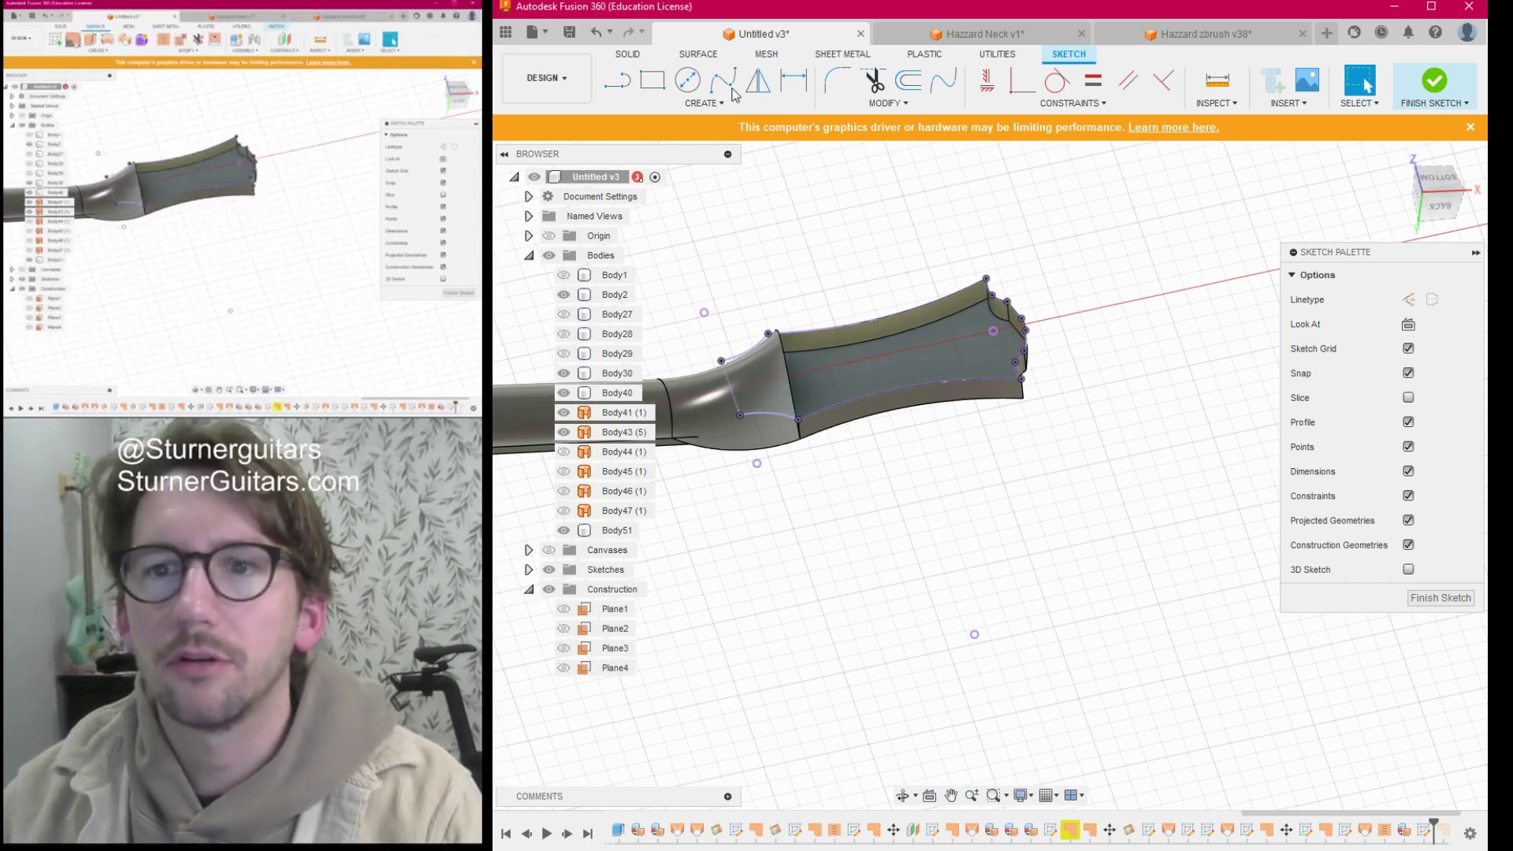
{"action": "left_click", "coordinate": [698, 54]}
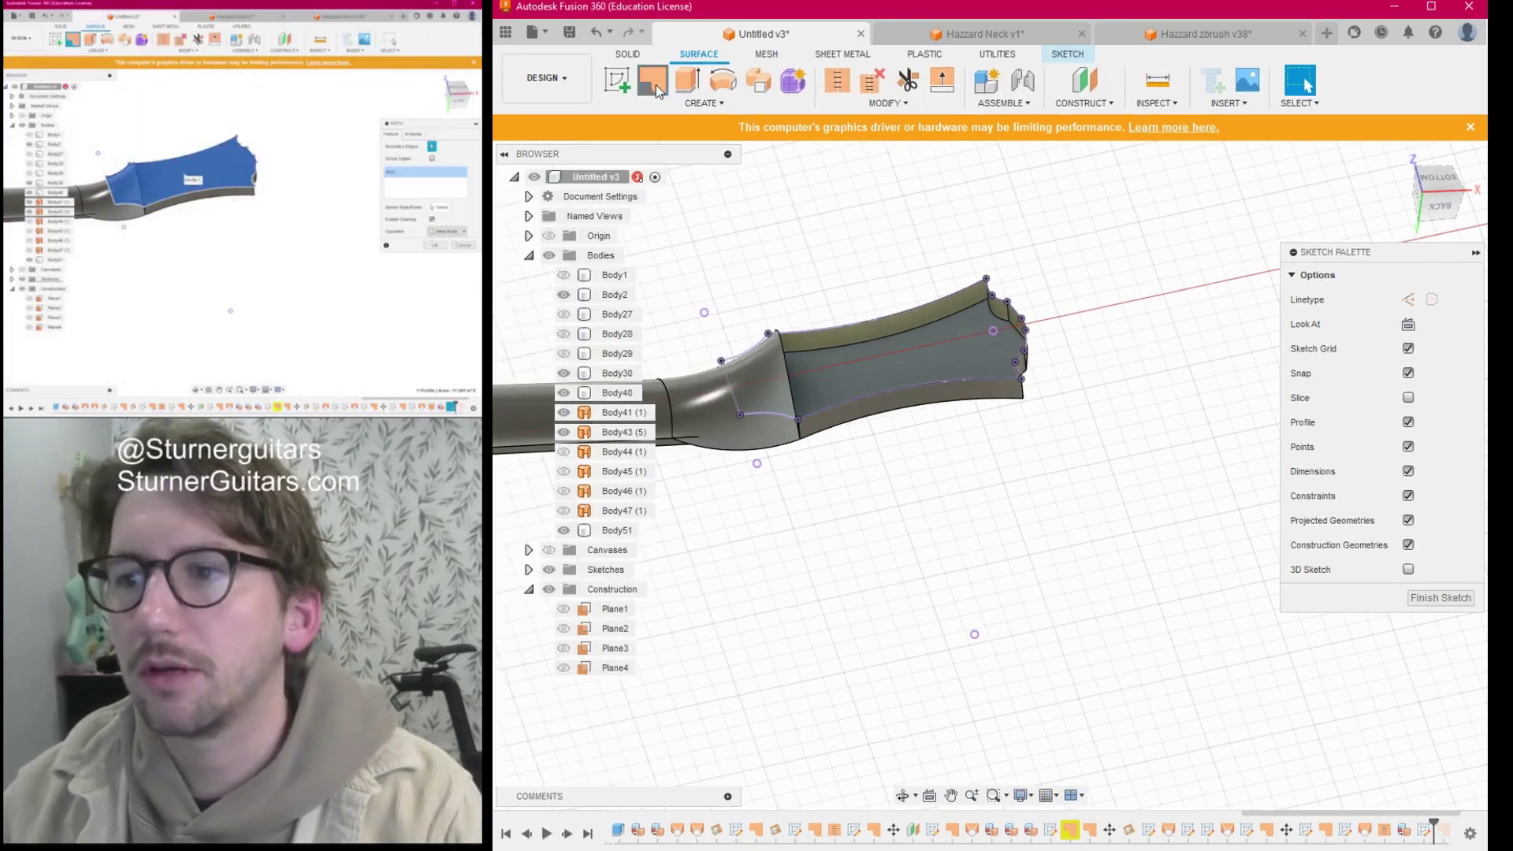
{"action": "left_click", "coordinate": [655, 84]}
{"action": "left_click", "coordinate": [947, 338]}
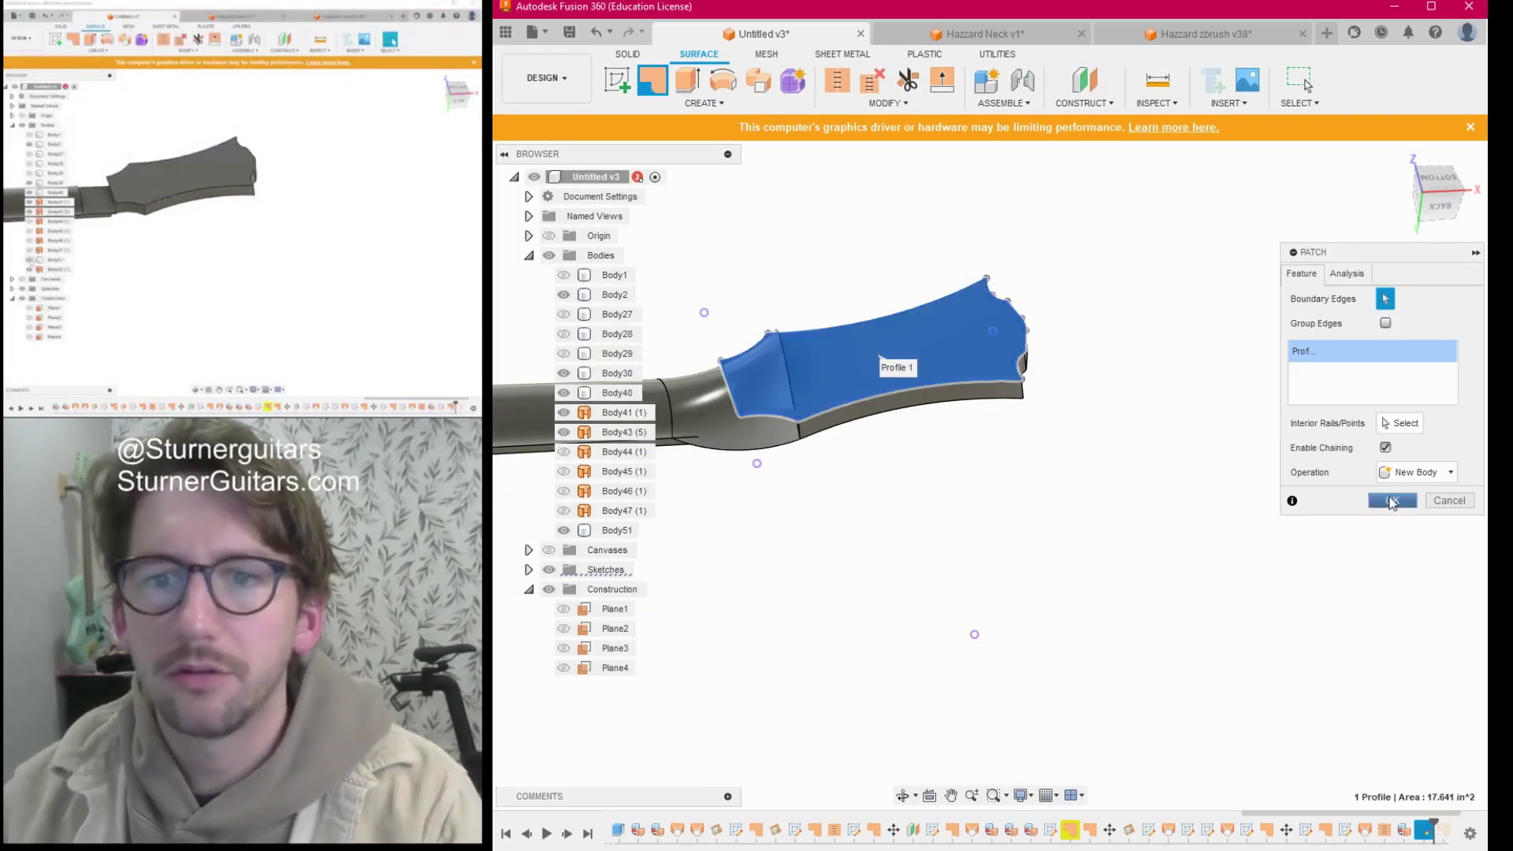
{"action": "left_click", "coordinate": [1392, 501]}
Hide Body51, Body30 and Body2 so the headstock surfaces stand clear of the transition.
{"action": "left_click", "coordinate": [565, 531]}
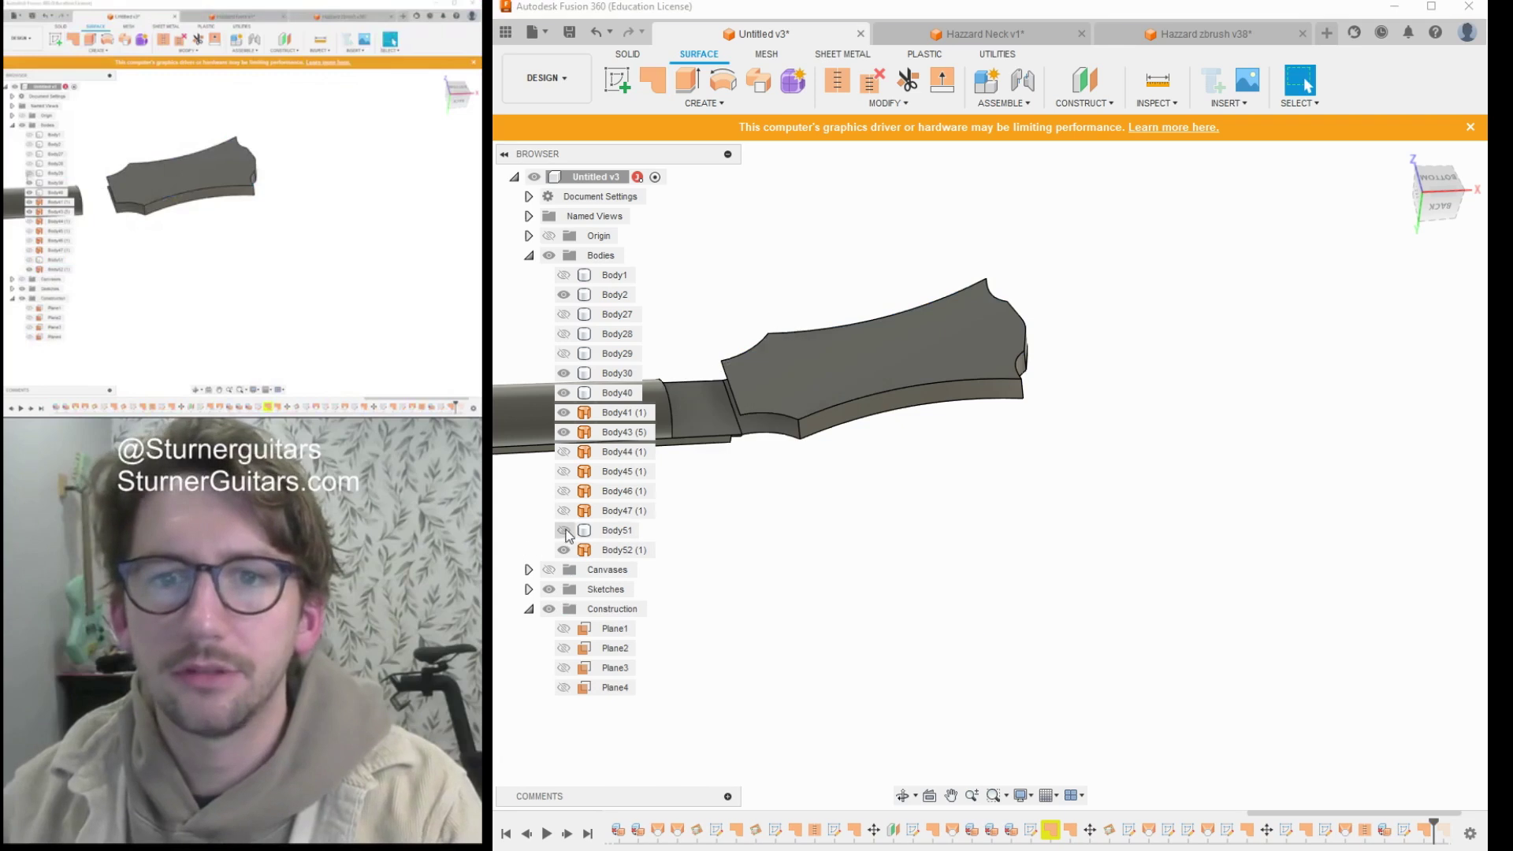
{"action": "left_click", "coordinate": [563, 373]}
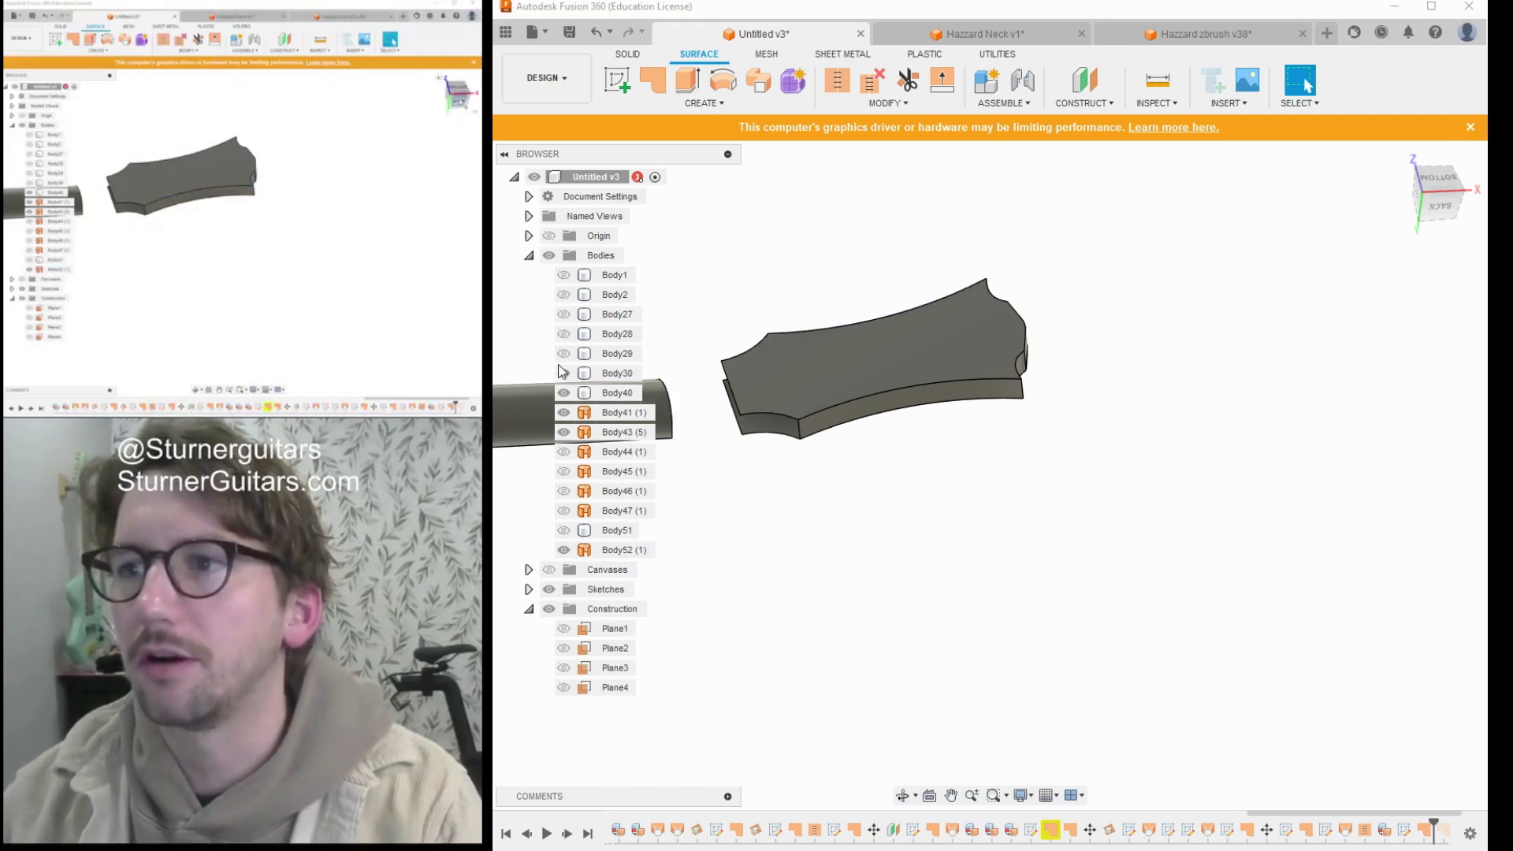
{"action": "left_click", "coordinate": [1439, 206]}
{"action": "middle_click_drag", "start_coordinate": [934, 346], "coordinate": [1090, 260]}
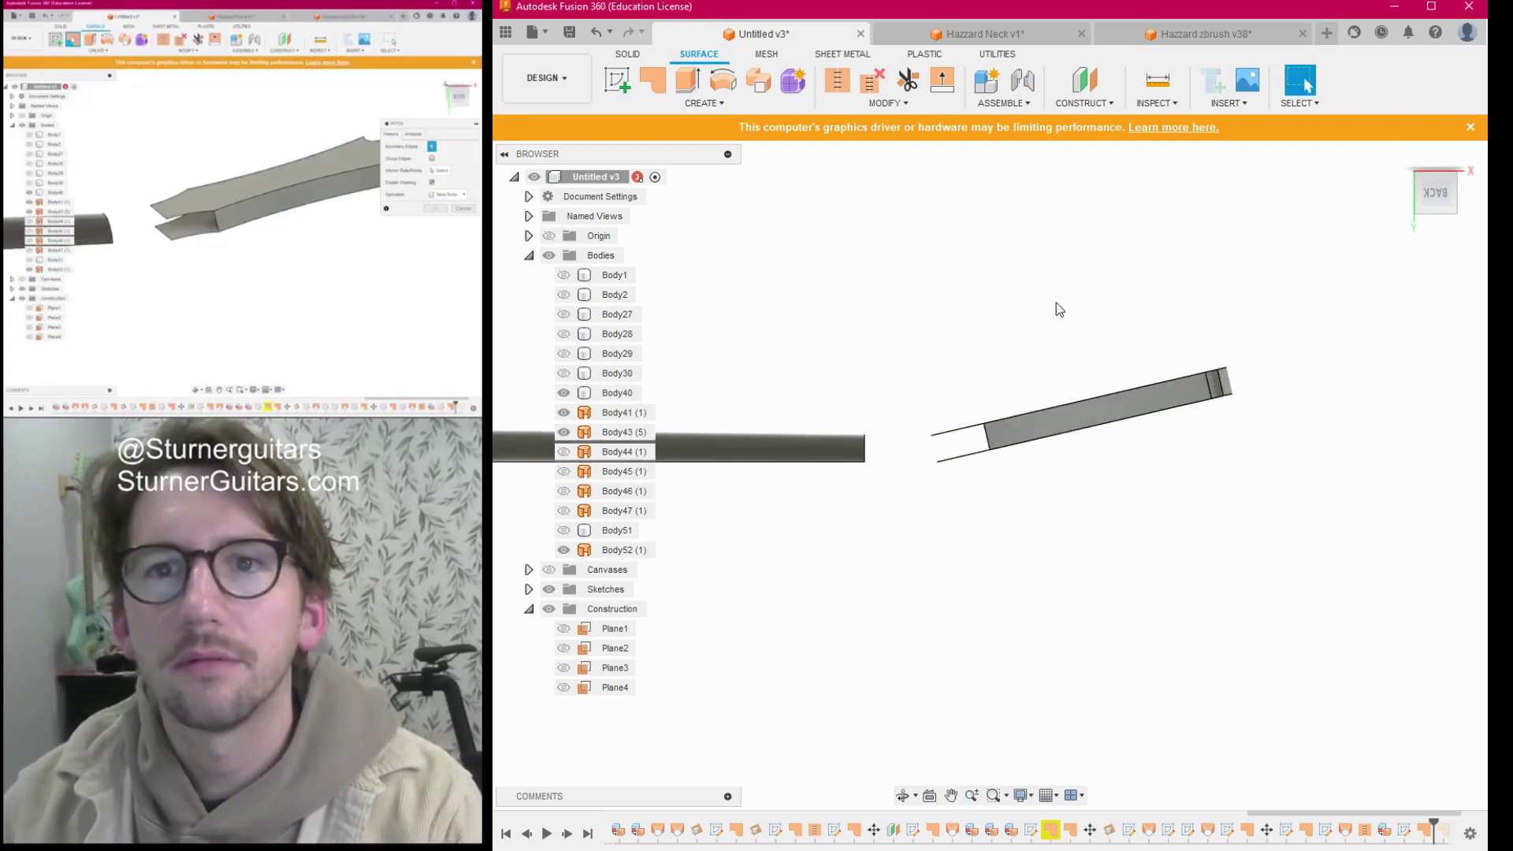
{"action": "scroll", "coordinate": [973, 346], "scroll_direction": "up", "scroll_amount": 3}
{"action": "left_click", "coordinate": [654, 81]}
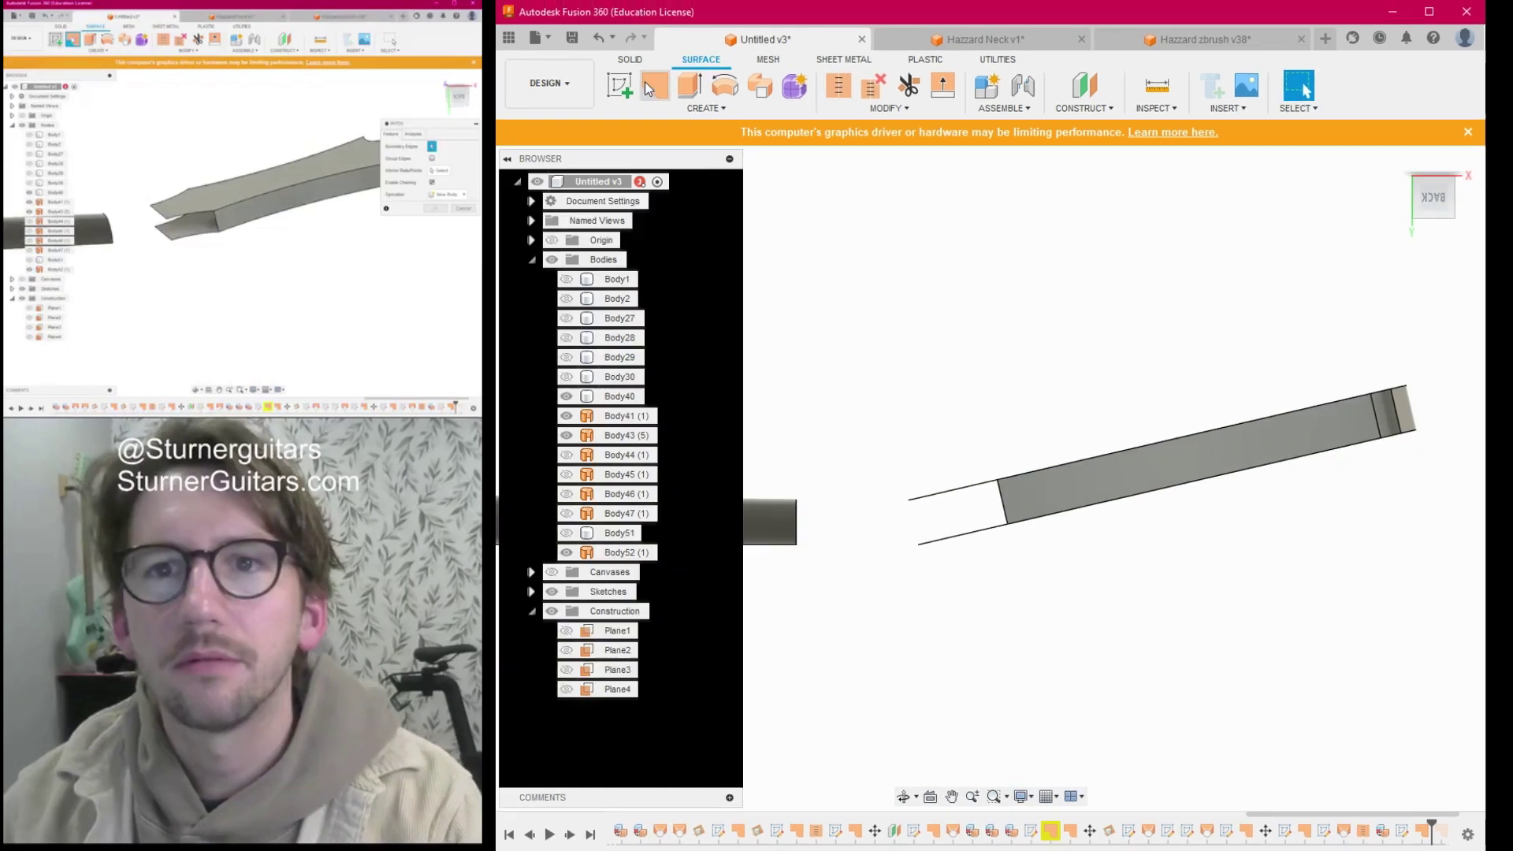
{"action": "left_click_drag", "start_coordinate": [1425, 206], "coordinate": [1448, 225]}
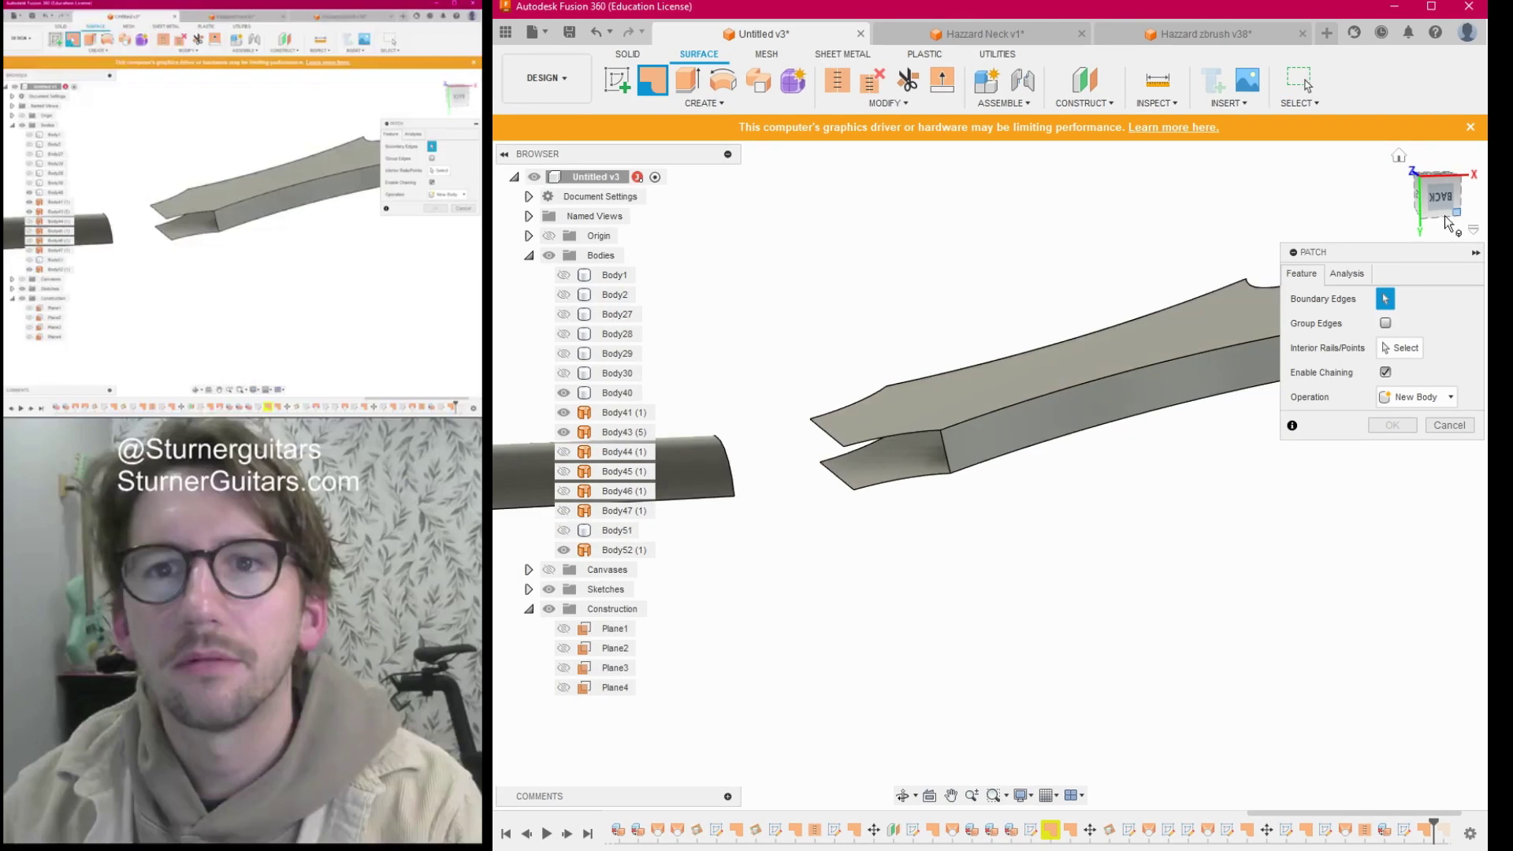
{"action": "left_click", "coordinate": [885, 438]}
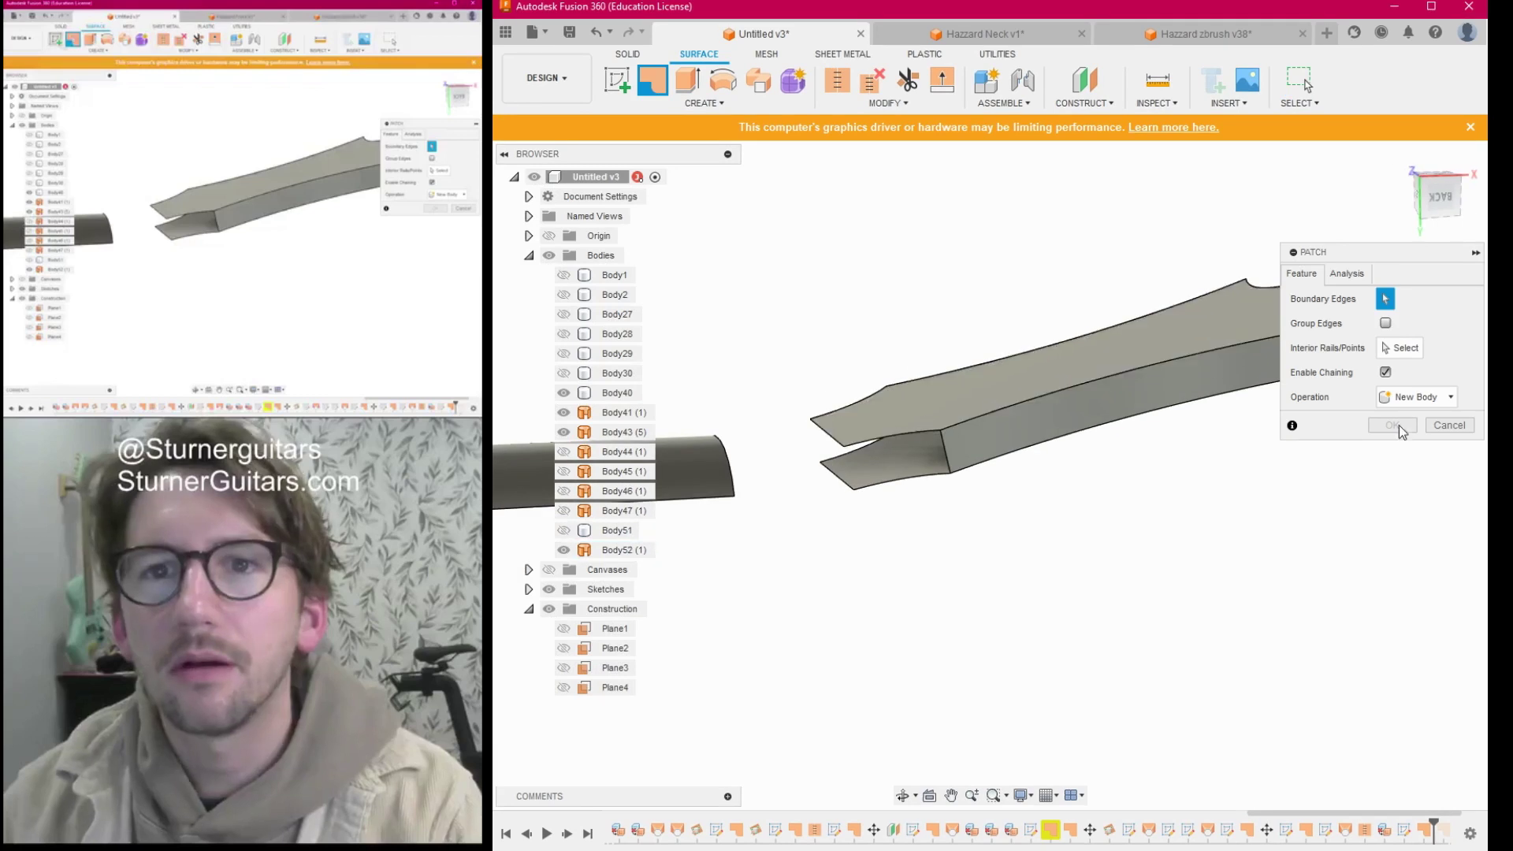
Loft a new surface body between the neck-end edges of the headstock faces Body52 and Body41 to close the open end.
{"action": "left_click", "coordinate": [703, 102]}
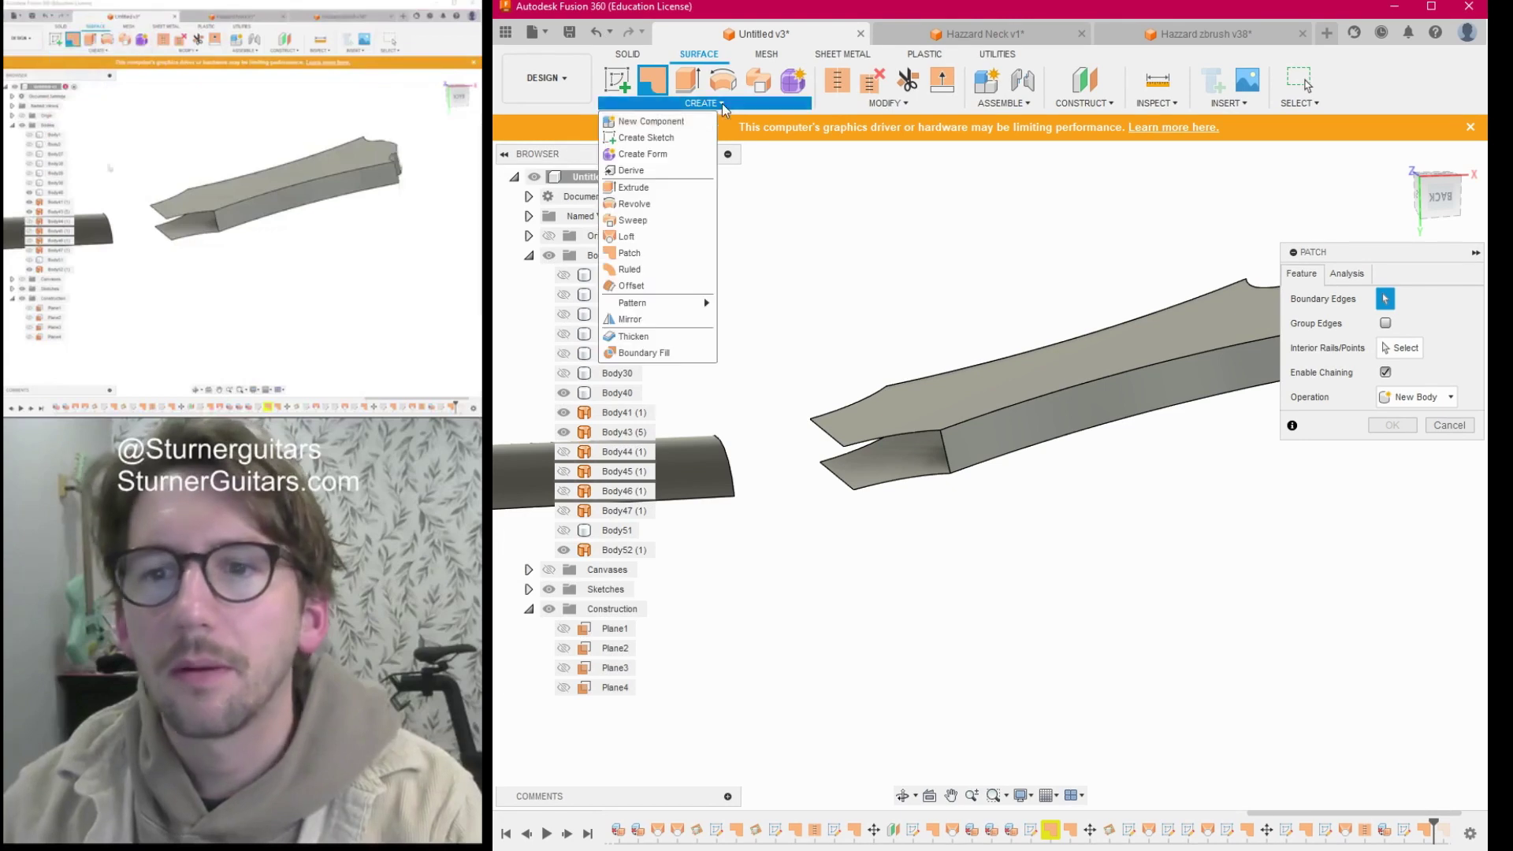
{"action": "left_click", "coordinate": [630, 236]}
{"action": "left_click", "coordinate": [906, 434]}
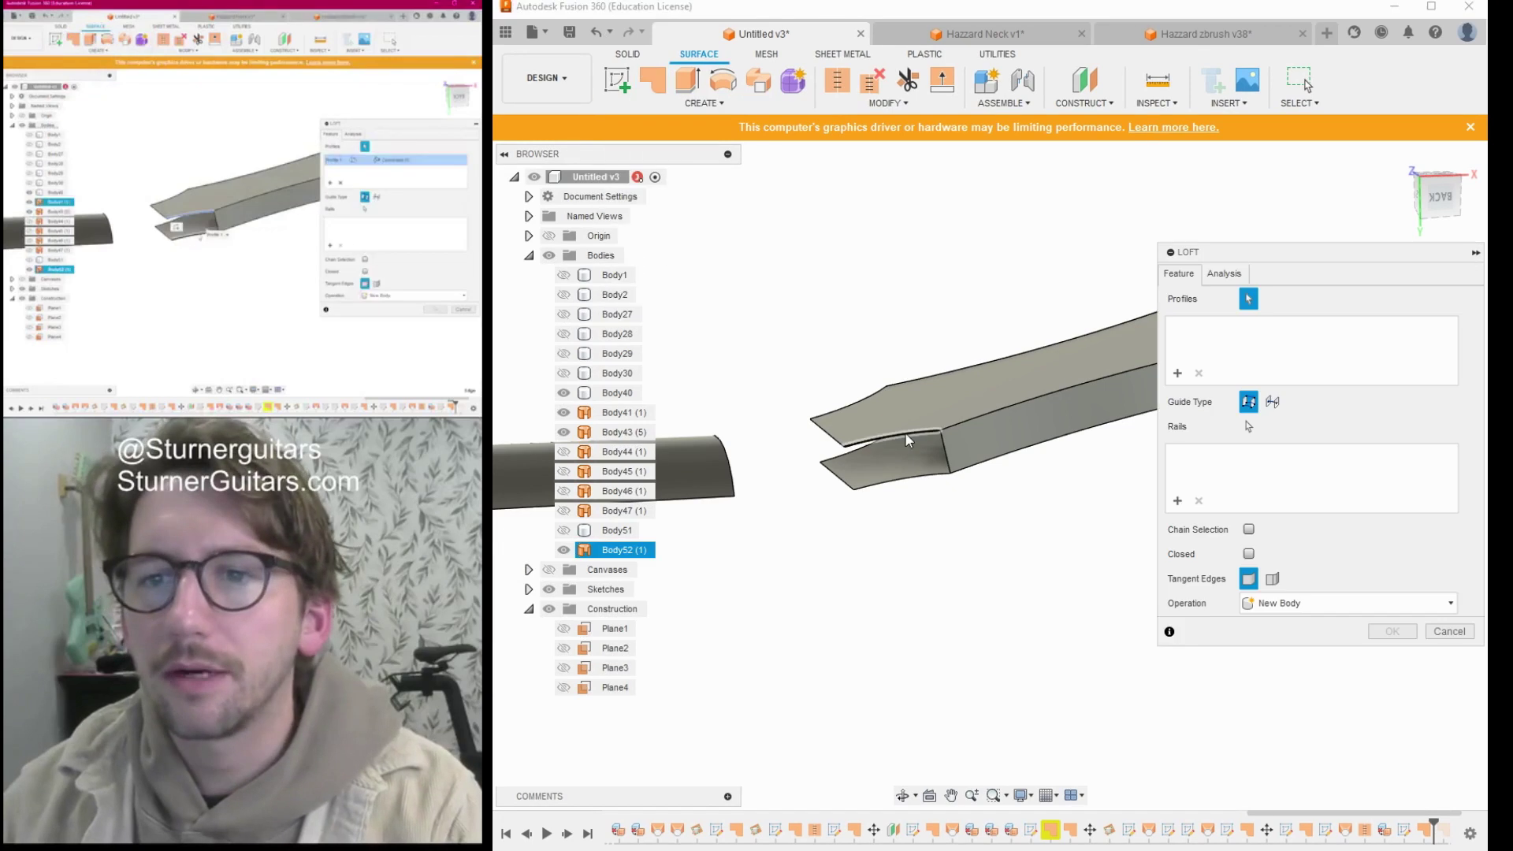
{"action": "left_click", "coordinate": [836, 459]}
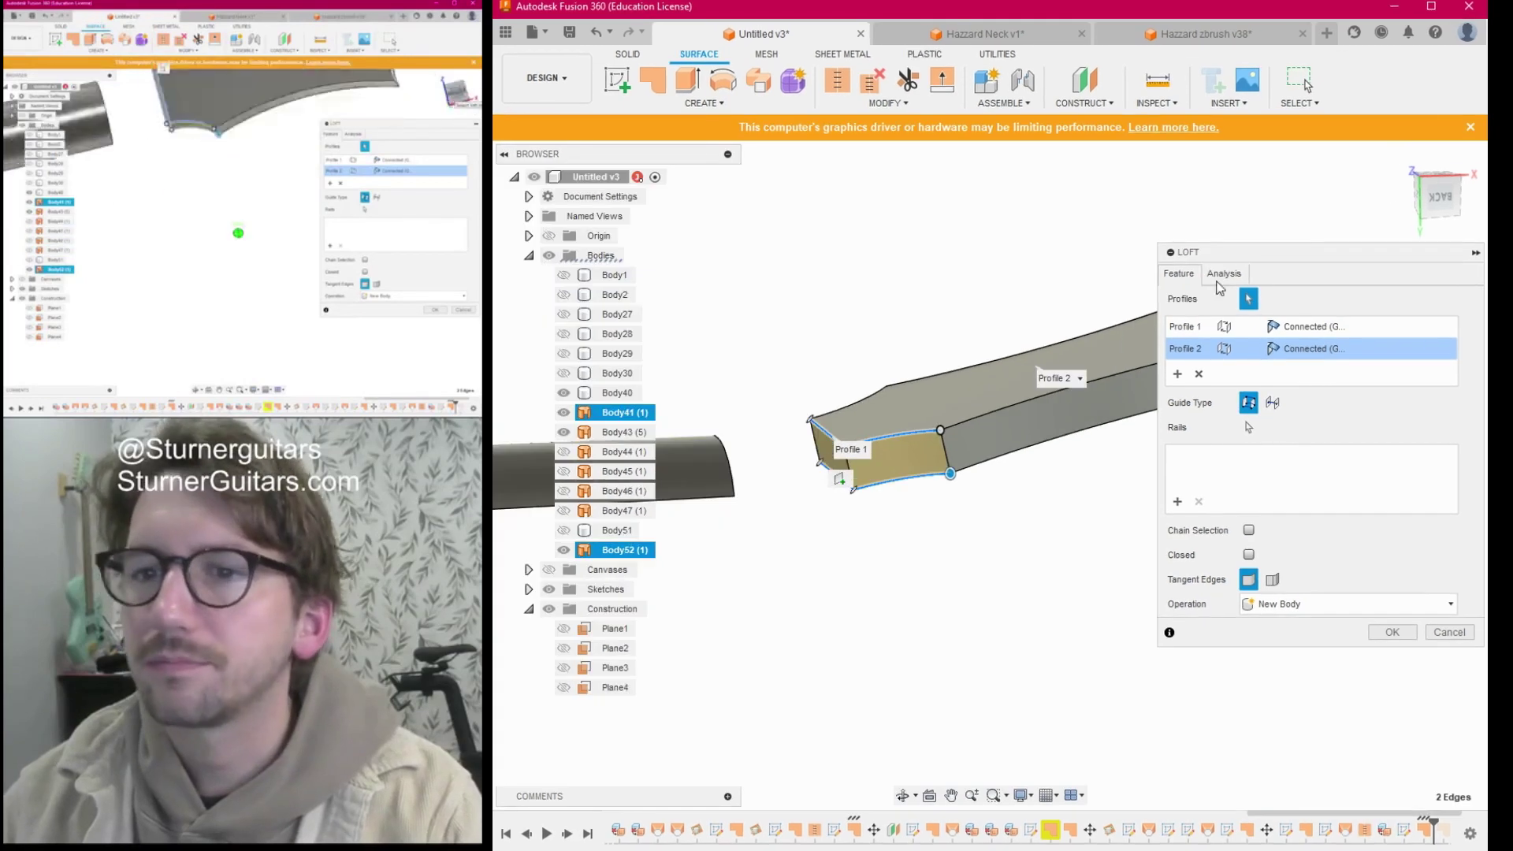
{"action": "left_click_drag", "start_coordinate": [1435, 194], "coordinate": [1418, 272]}
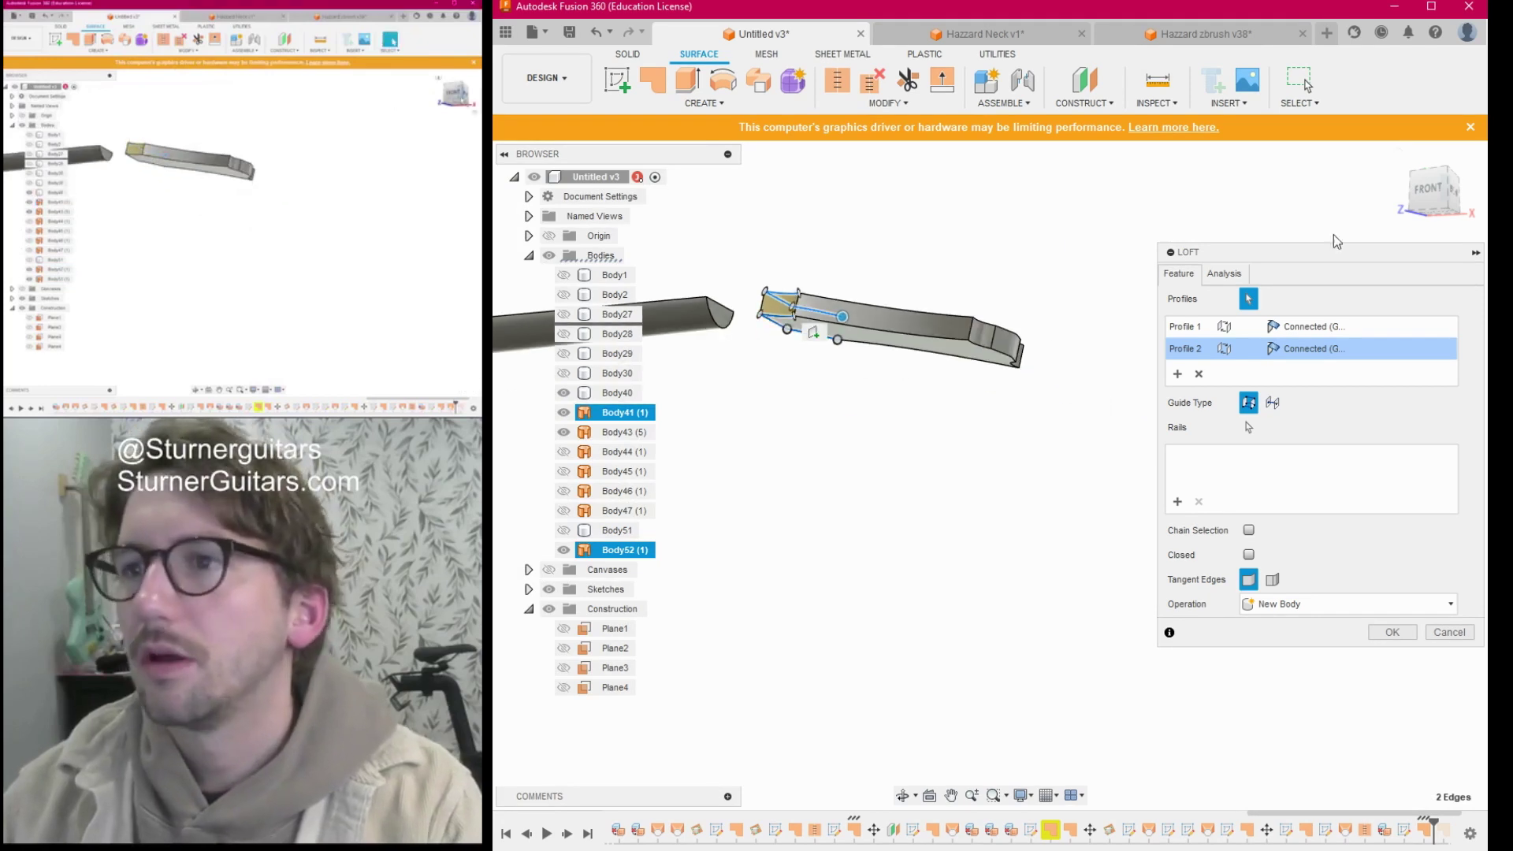
{"action": "left_click", "coordinate": [1392, 632]}
Stitch the headstock surfaces Body41, Body43, Body52 and Body53 into a new body with a 0.004 in tolerance.
{"action": "left_click_drag", "start_coordinate": [1432, 205], "coordinate": [1460, 136]}
{"action": "left_click", "coordinate": [1435, 207]}
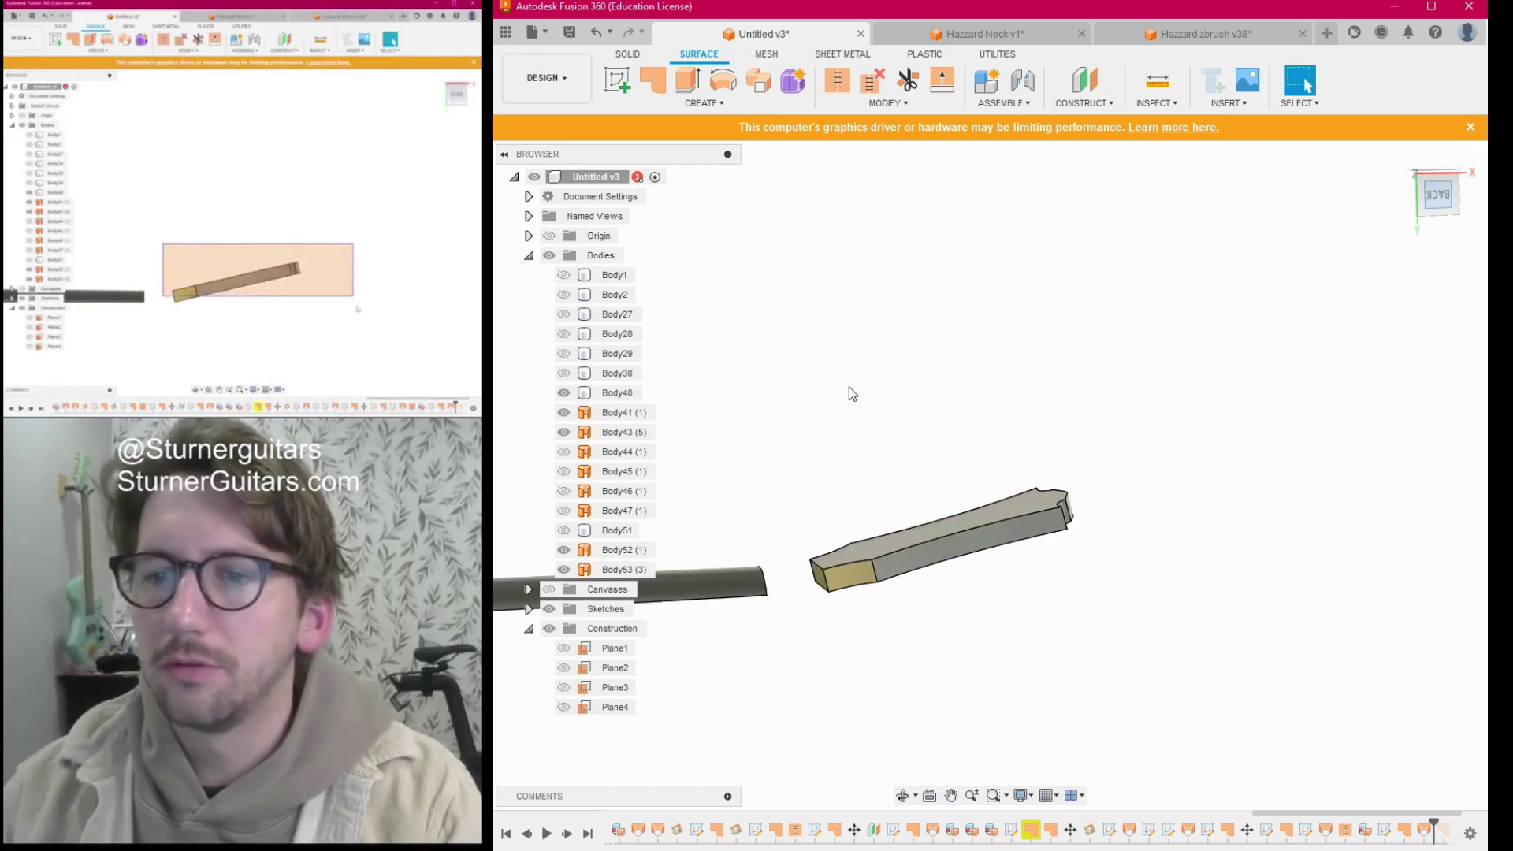
{"action": "left_click_drag", "start_coordinate": [836, 497], "coordinate": [1233, 682]}
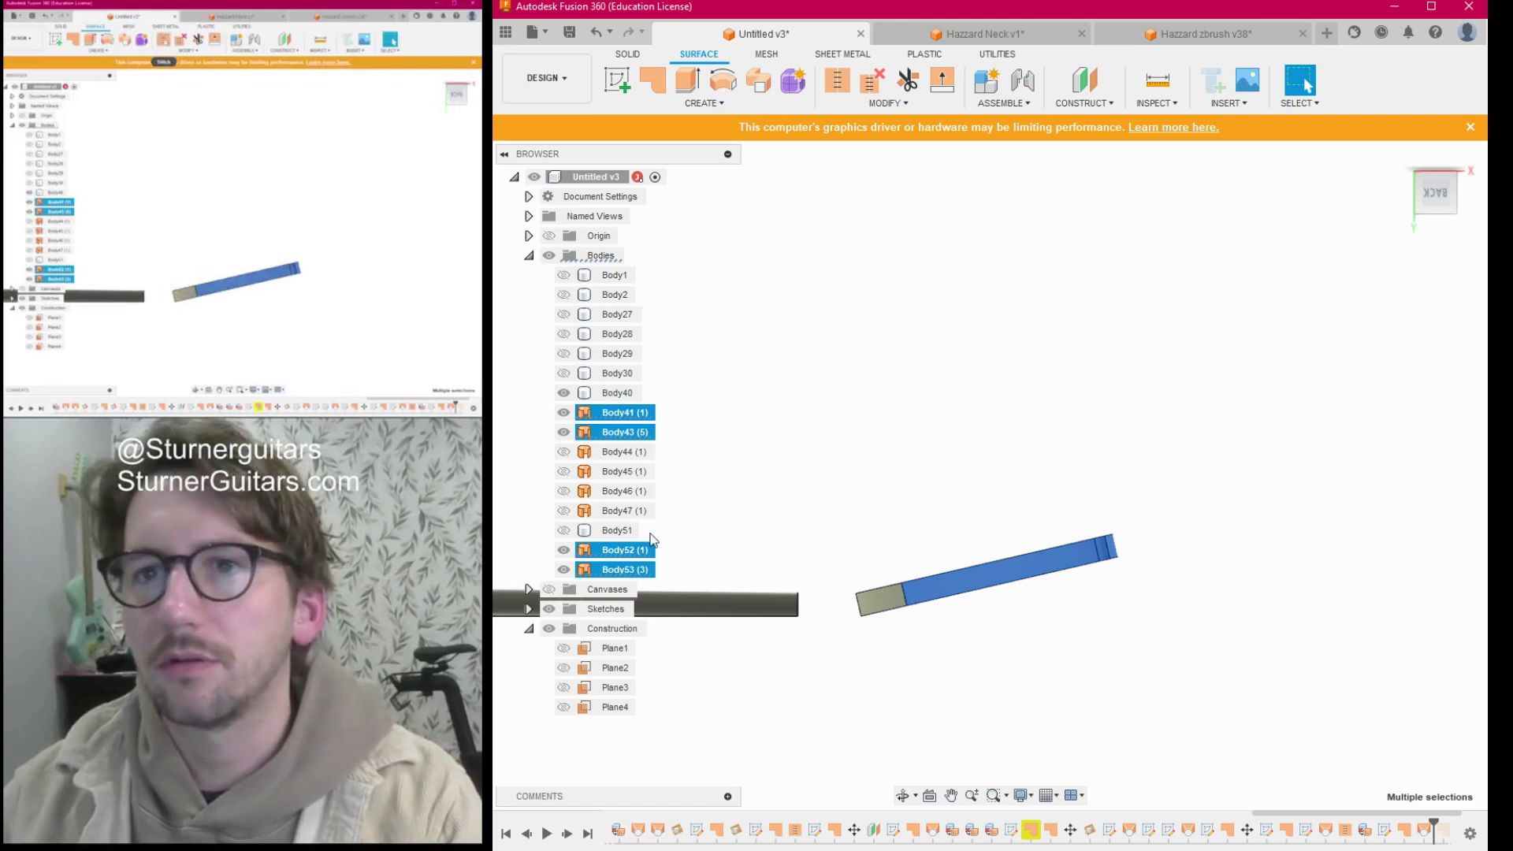
{"action": "left_click", "coordinate": [837, 80]}
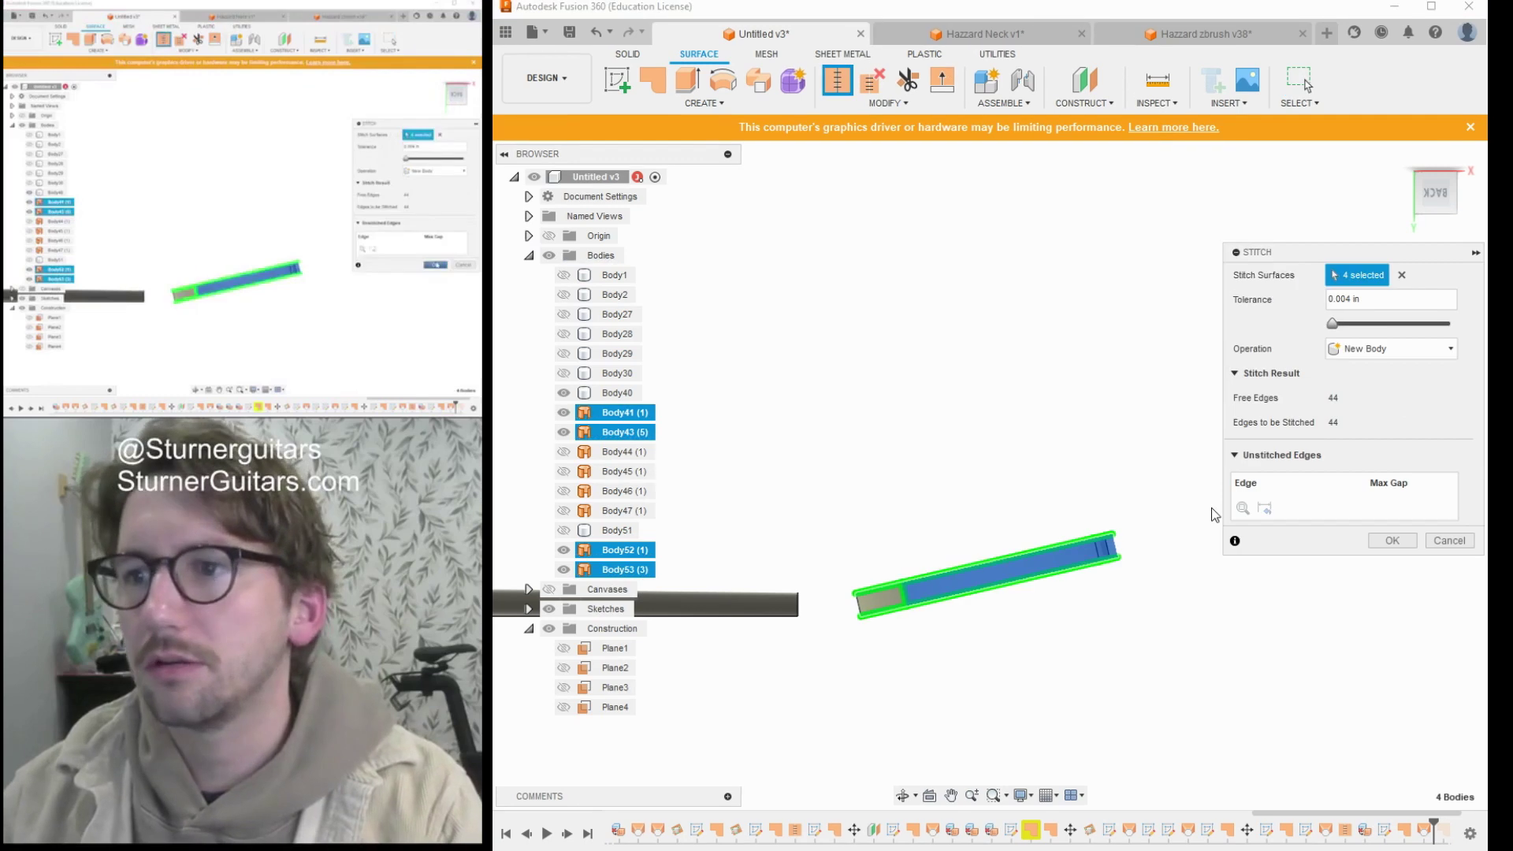
{"action": "left_click", "coordinate": [1392, 541]}
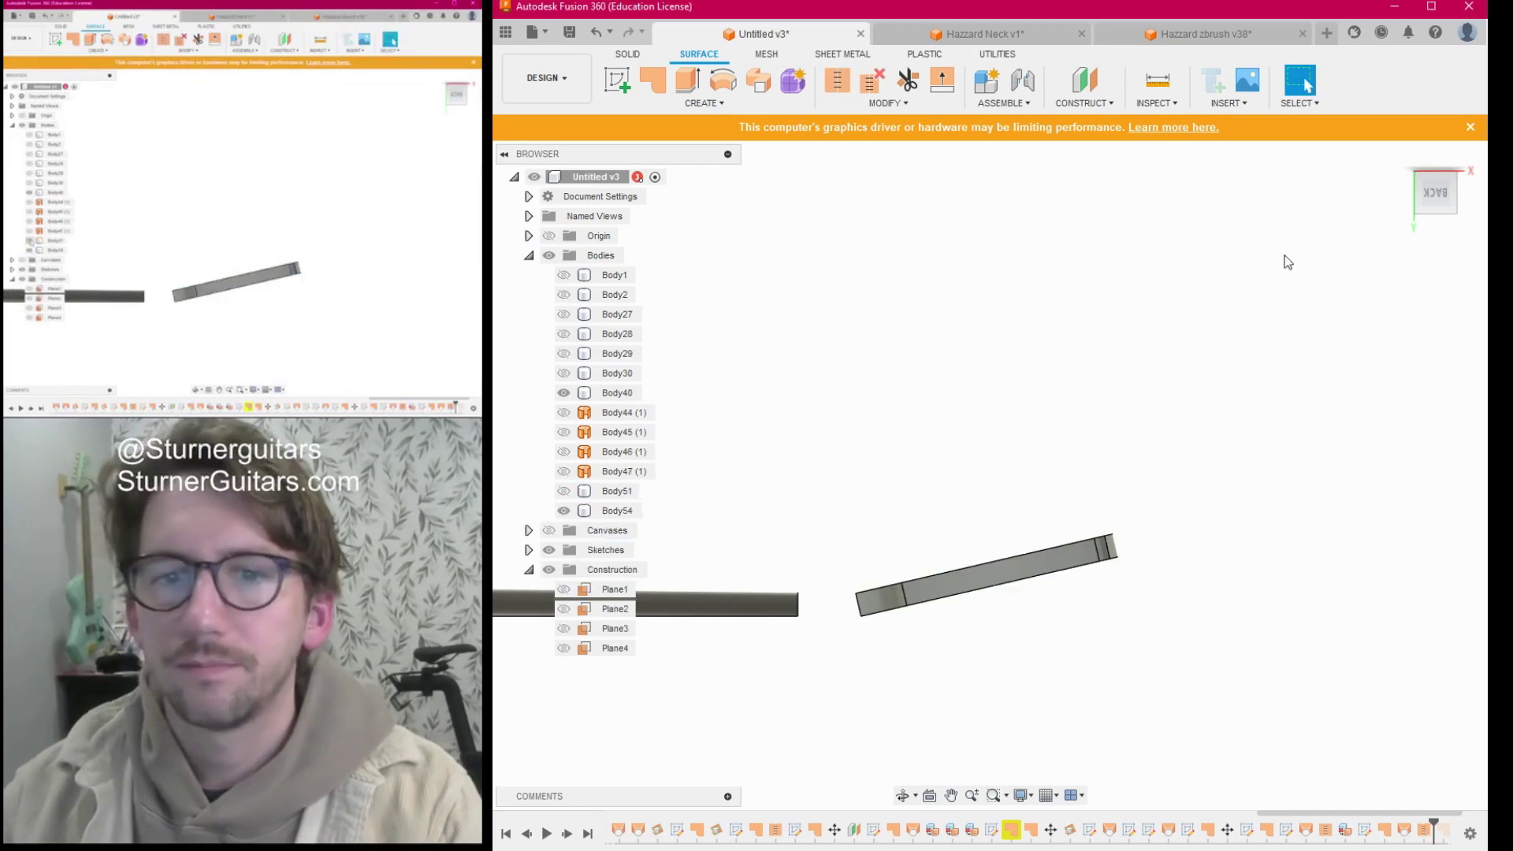
Show the transition Body51 again and delete the leftover surface bodies Body44 to Body47 despite their timeline references.
{"action": "left_click", "coordinate": [564, 491]}
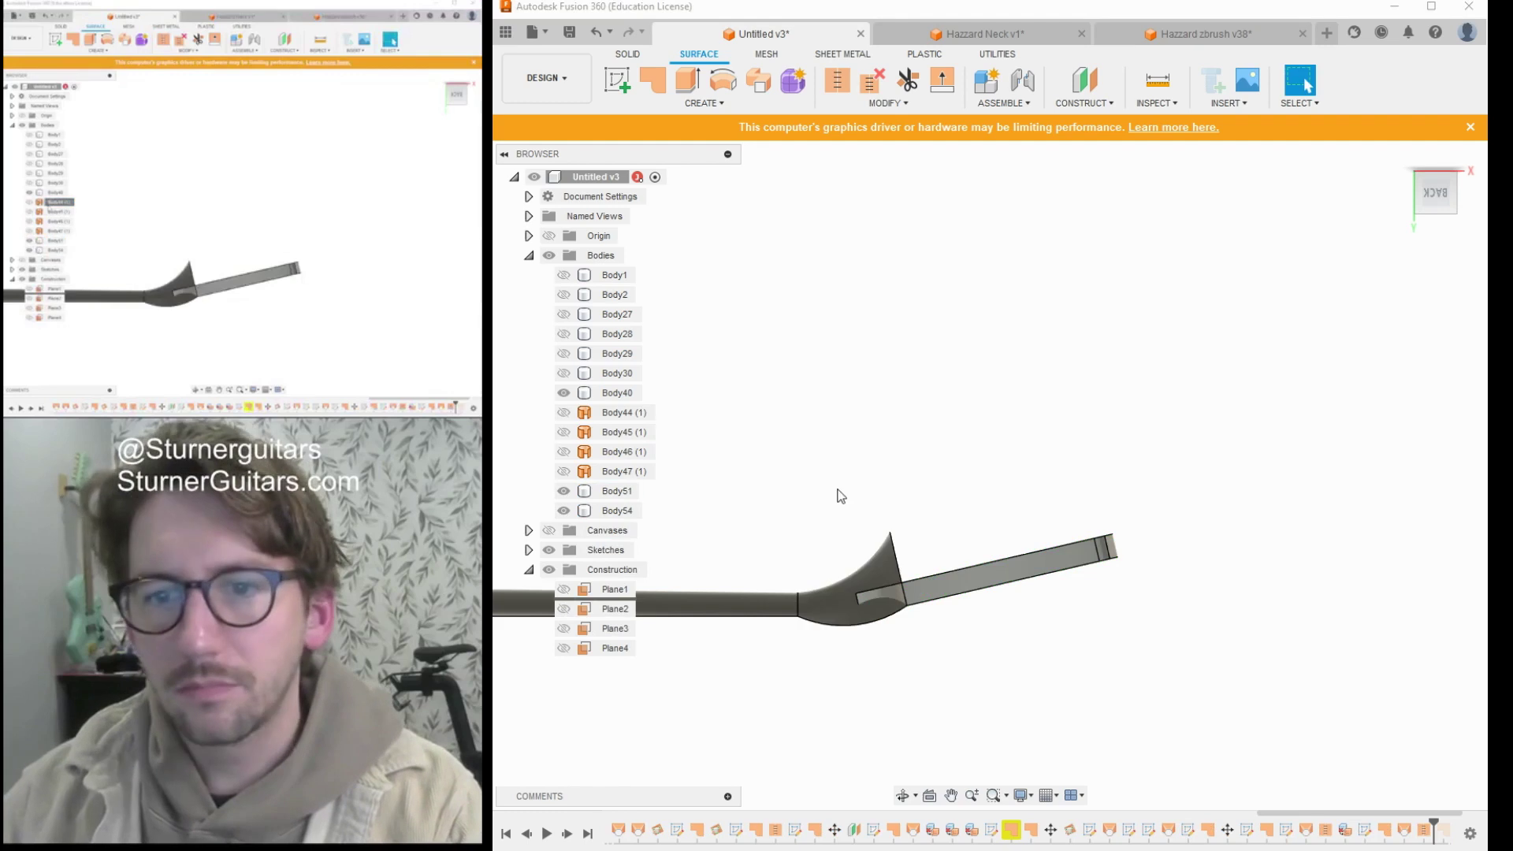
{"action": "scroll", "coordinate": [946, 439], "scroll_direction": "down", "scroll_amount": 5}
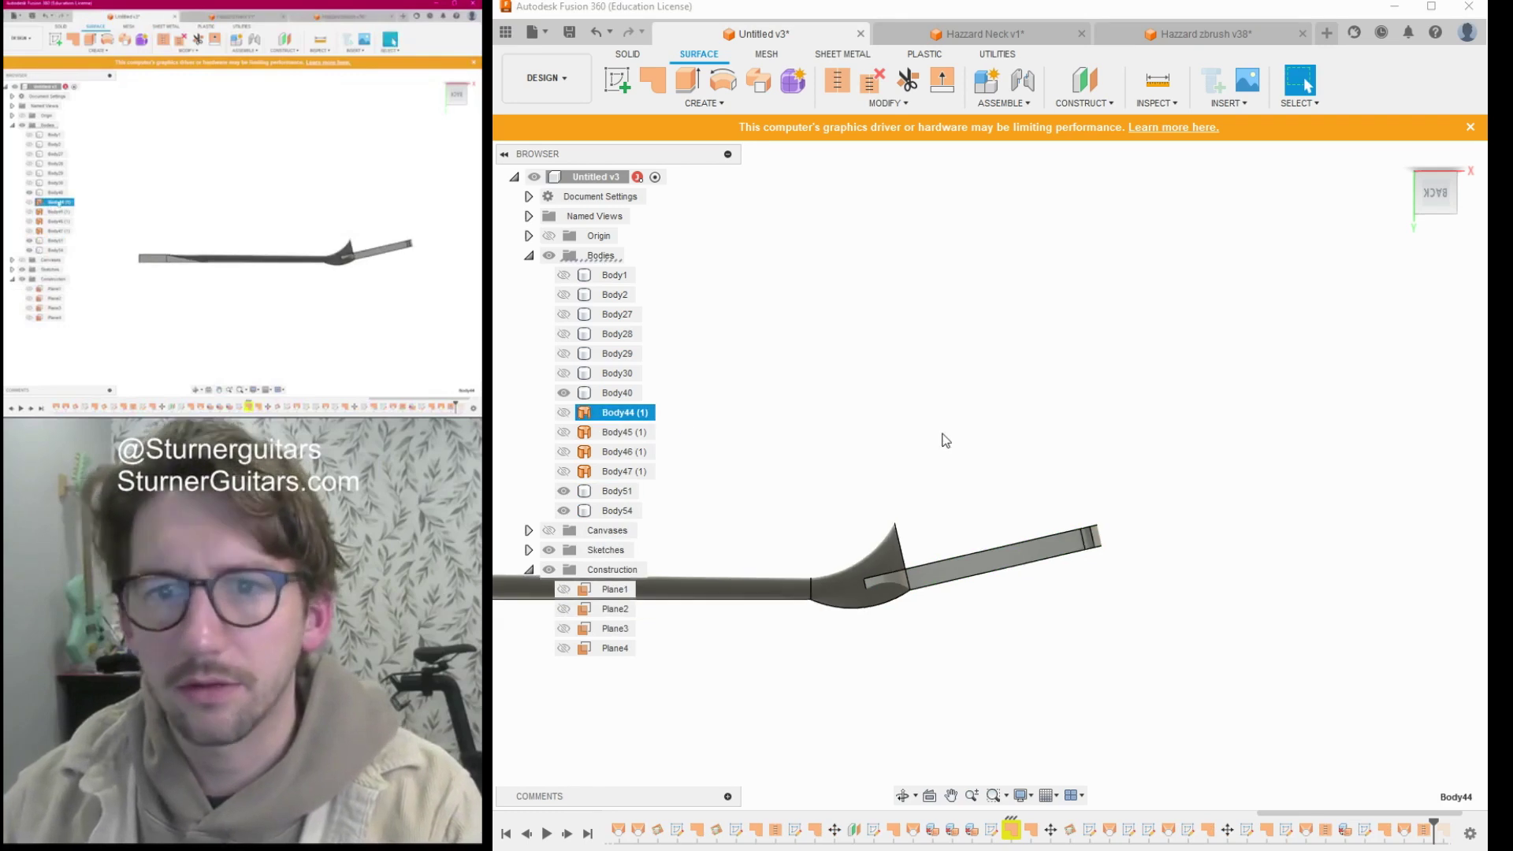
{"action": "middle_click_drag", "start_coordinate": [960, 439], "coordinate": [1252, 429]}
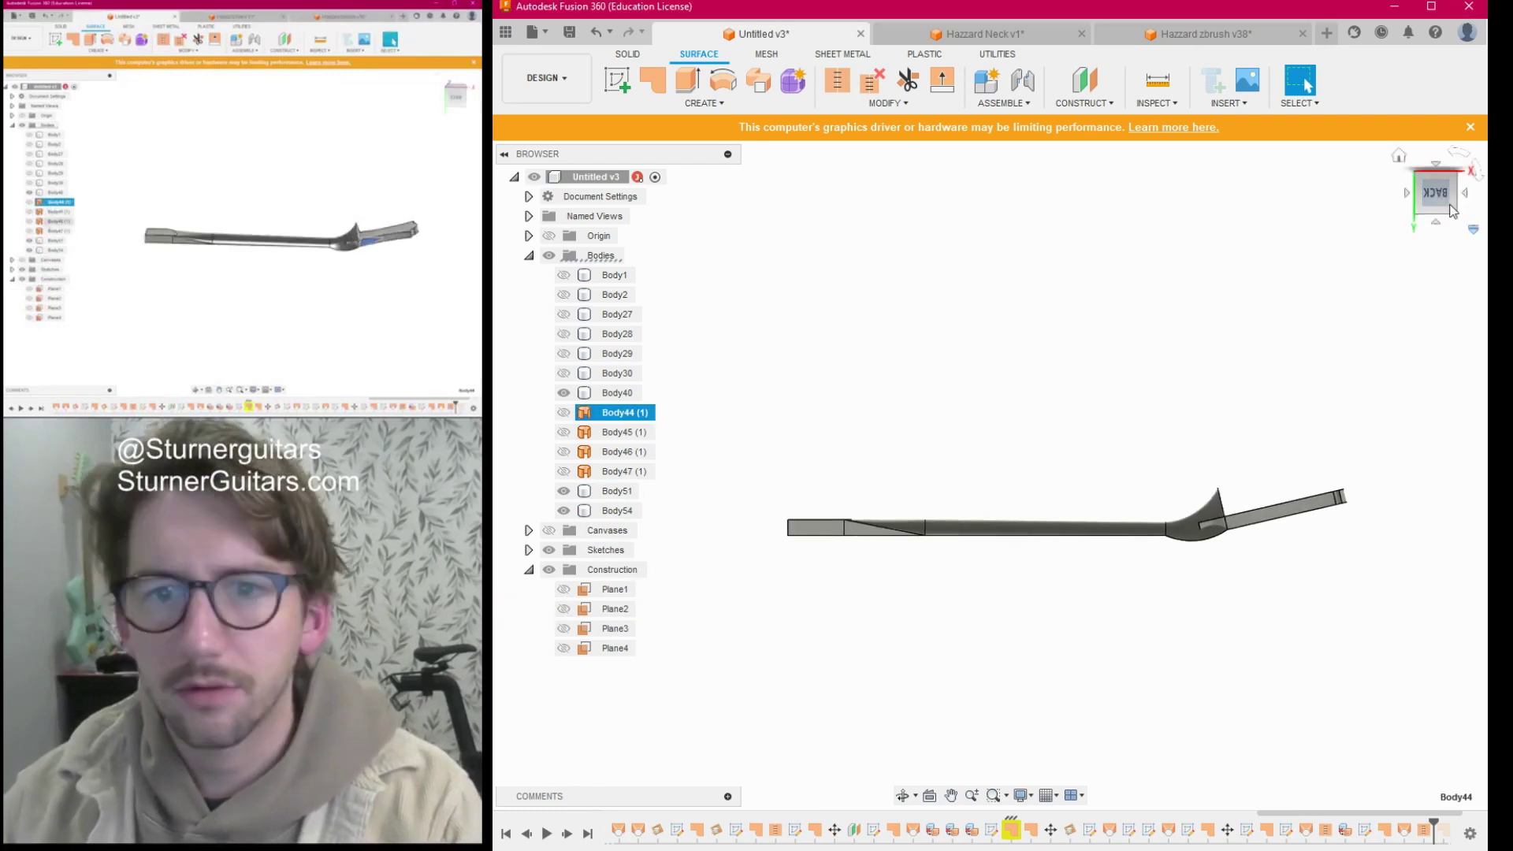
{"action": "left_click_drag", "start_coordinate": [1452, 212], "coordinate": [1445, 227]}
{"action": "left_click", "coordinate": [609, 470], "text": "shift"}
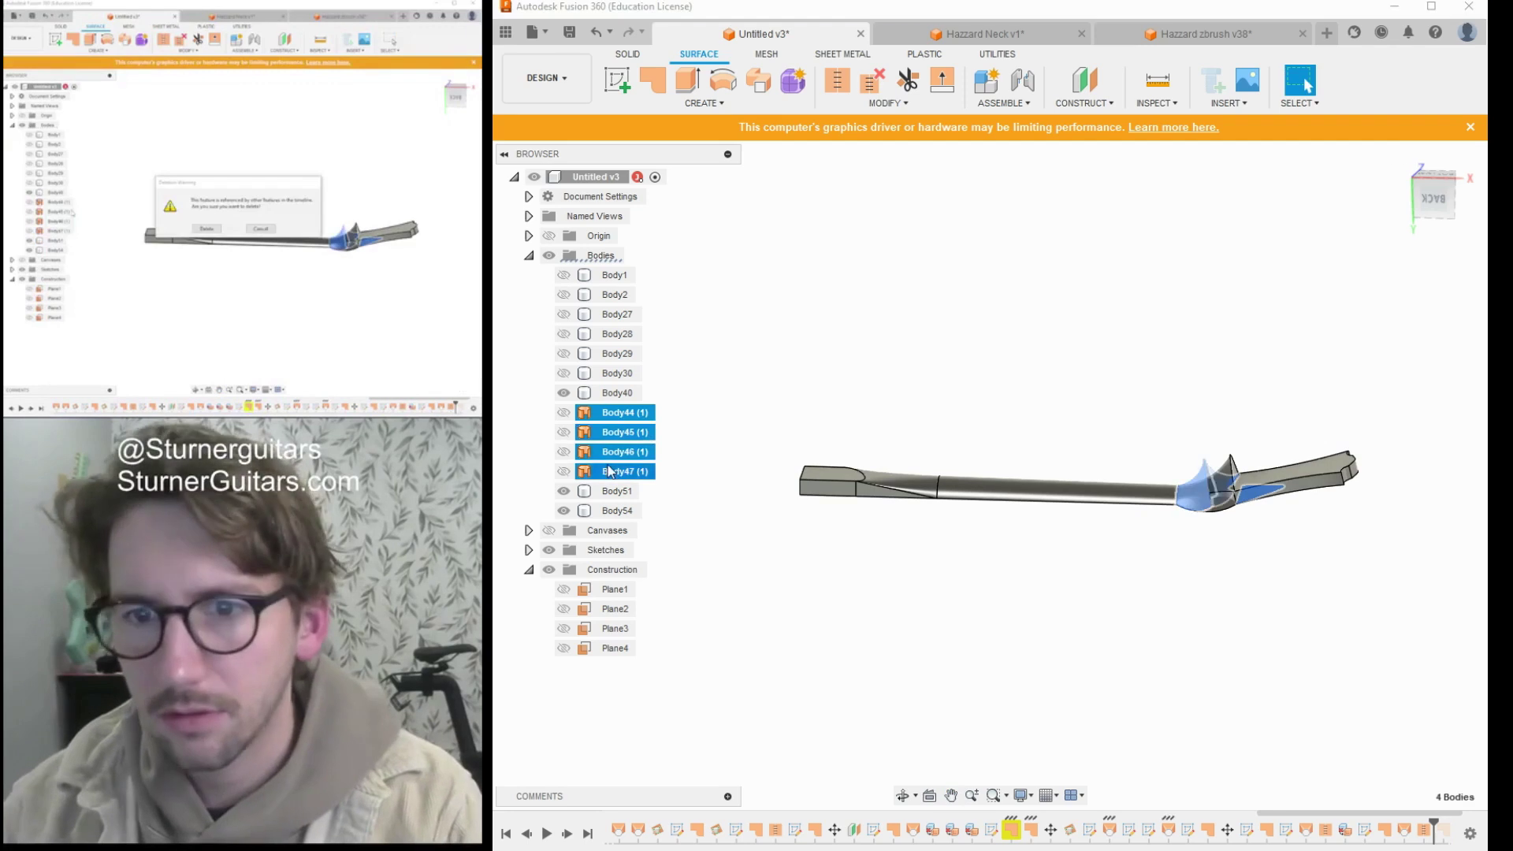
{"action": "key", "text": "Delete"}
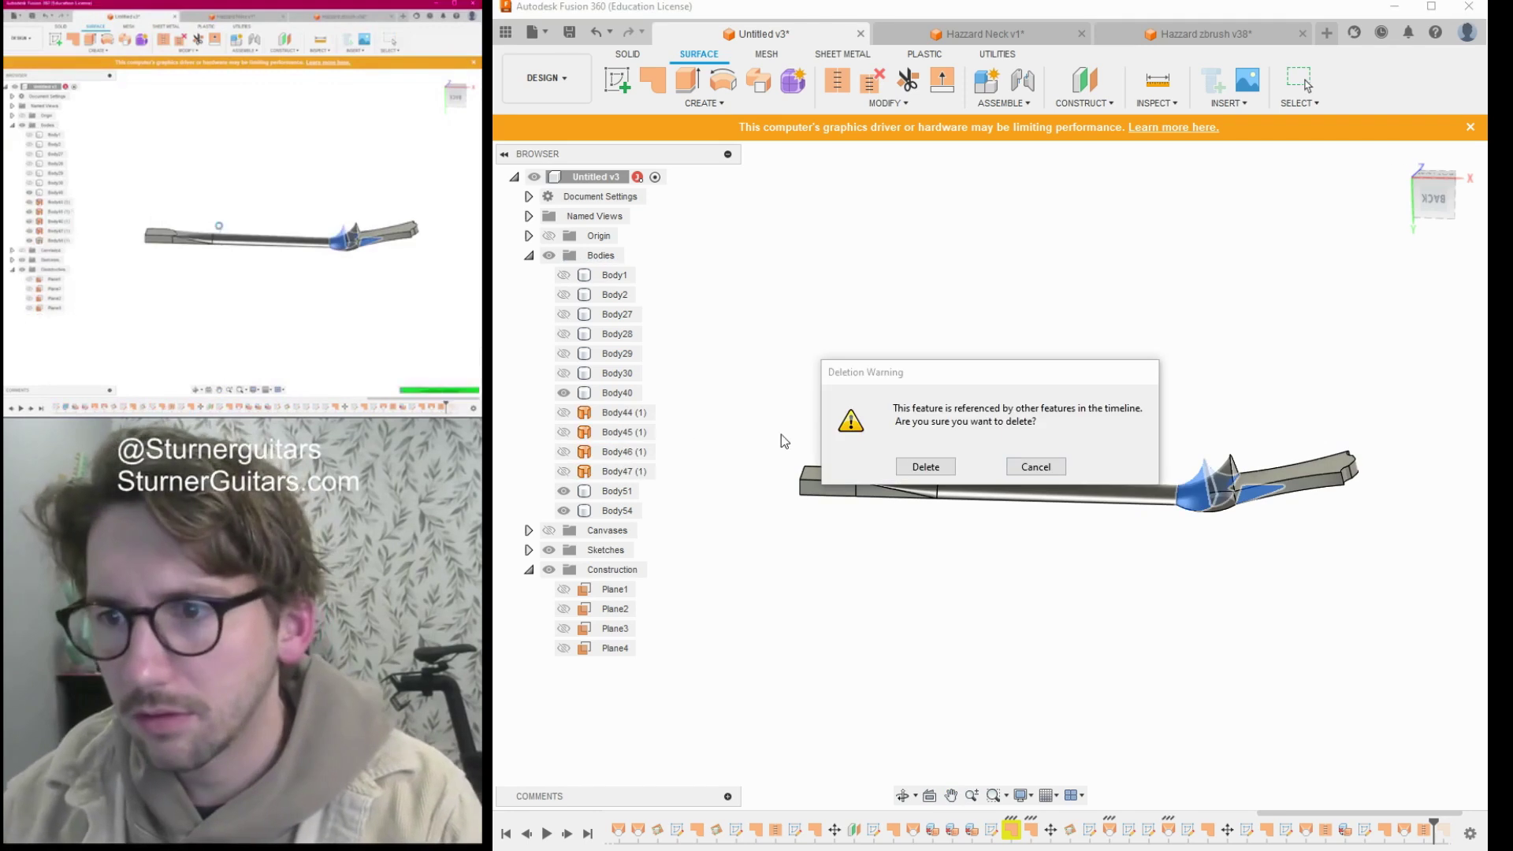
{"action": "left_click", "coordinate": [926, 467]}
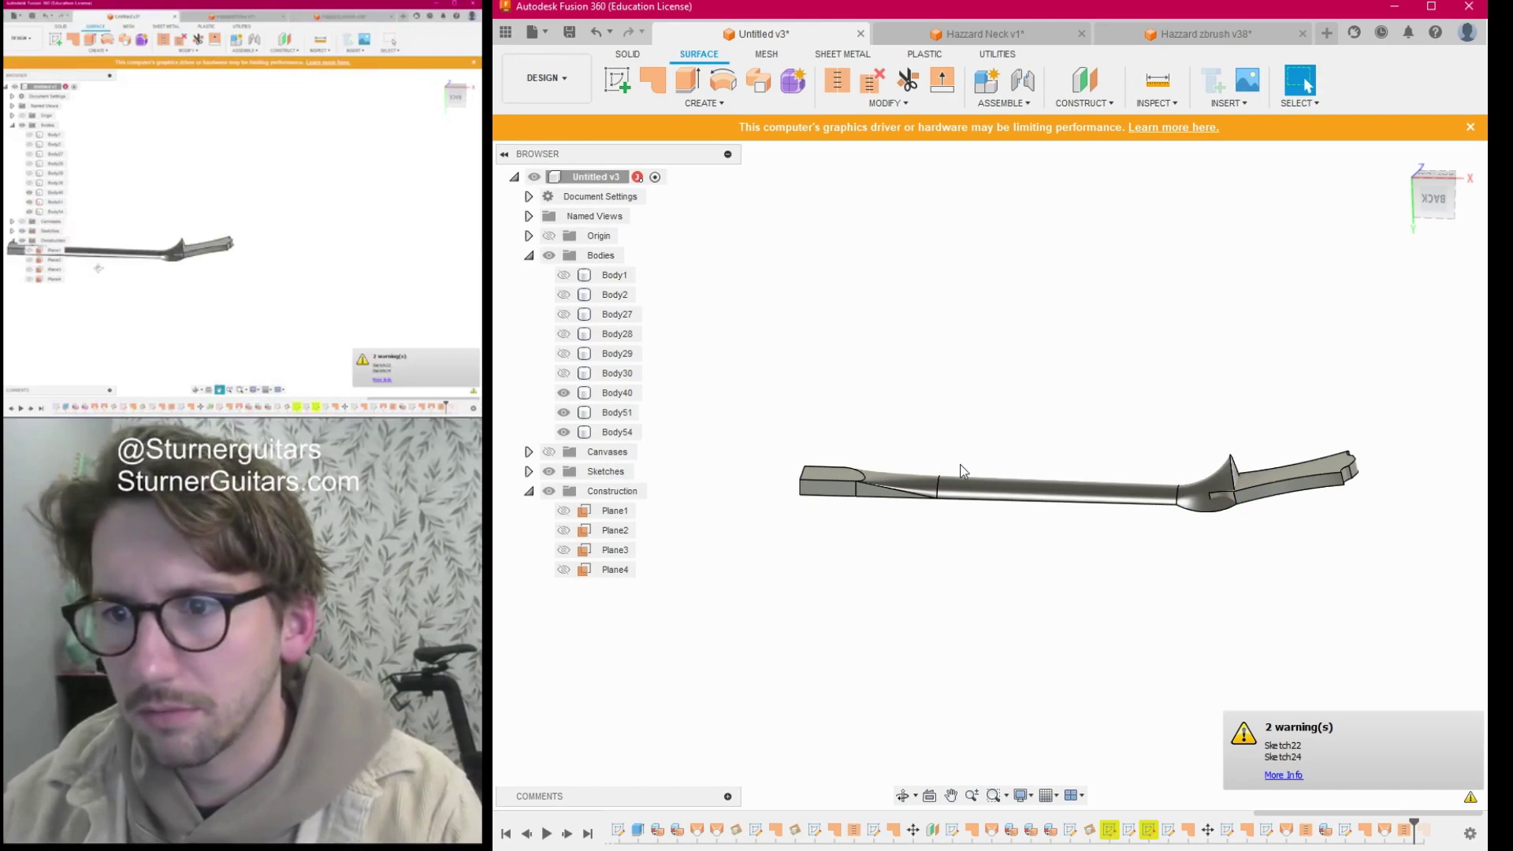
Examine from several angles how the stitched headstock overlaps the flared neck transition.
{"action": "scroll", "coordinate": [994, 512], "scroll_direction": "down", "scroll_amount": 1}
{"action": "middle_click_drag", "start_coordinate": [1033, 537], "coordinate": [738, 537]}
{"action": "scroll", "coordinate": [963, 513], "scroll_direction": "up", "scroll_amount": 5}
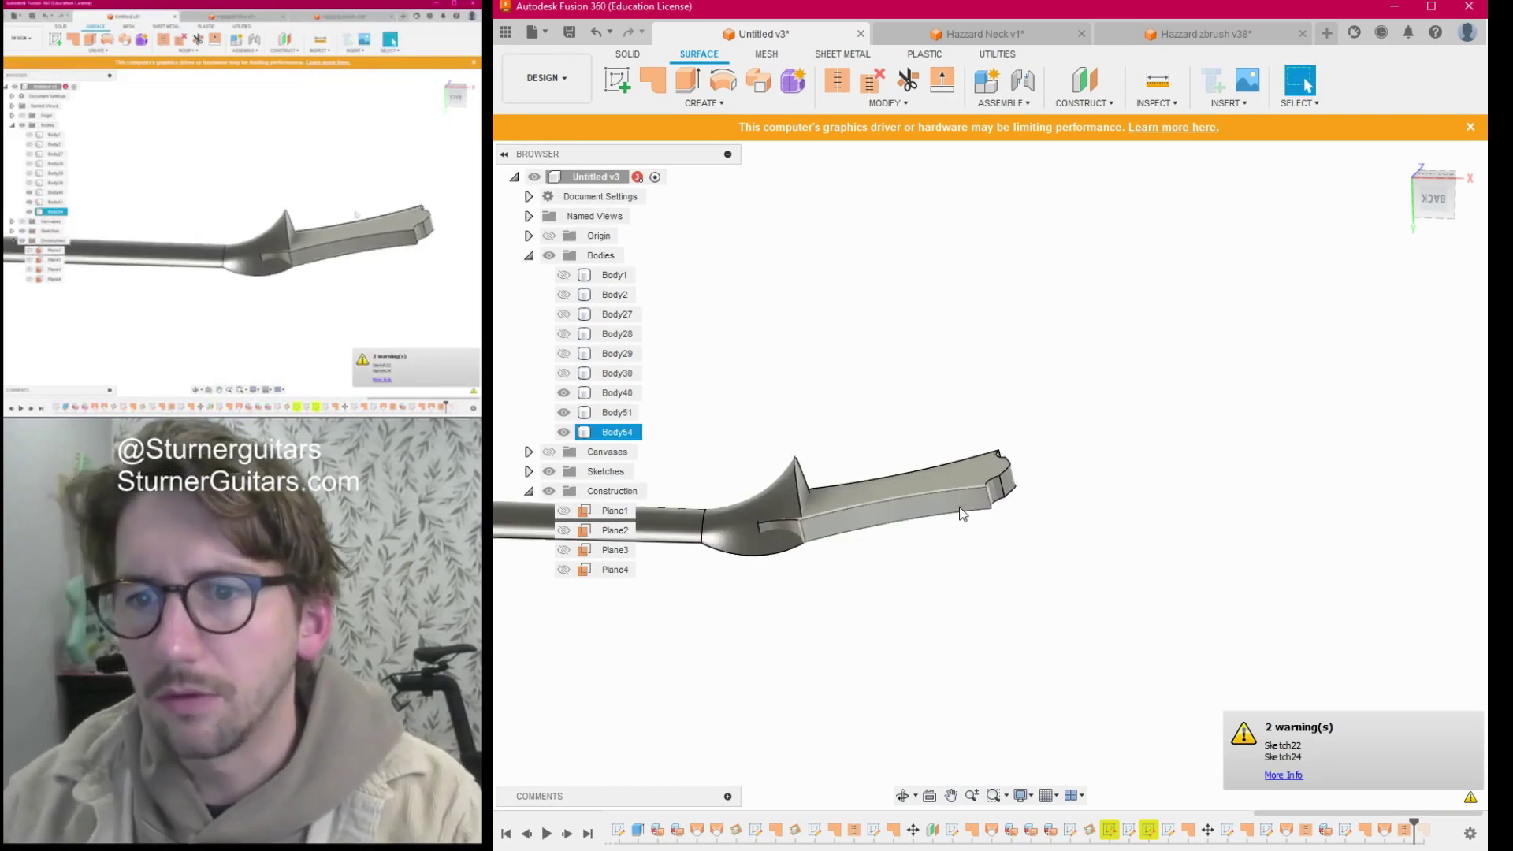
{"action": "mouse_move", "coordinate": [936, 521]}
{"action": "middle_mouse_down"}
{"action": "mouse_move", "coordinate": [1098, 538]}
{"action": "mouse_move", "coordinate": [1289, 511]}
{"action": "middle_mouse_up"}
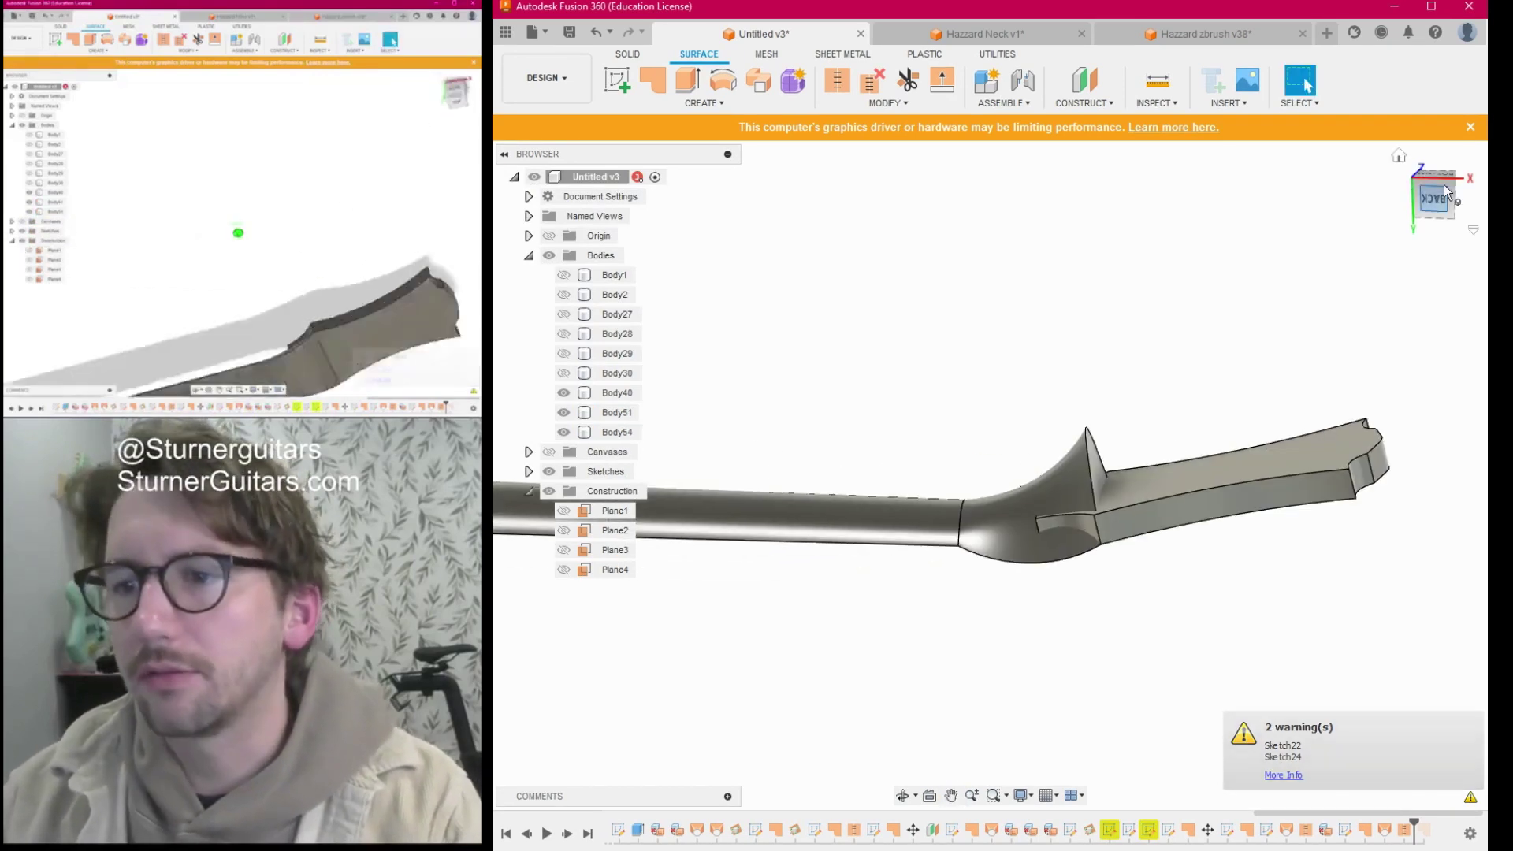
{"action": "mouse_move", "coordinate": [1430, 194]}
{"action": "left_mouse_down"}
{"action": "mouse_move", "coordinate": [1418, 184]}
{"action": "mouse_move", "coordinate": [1454, 188]}
{"action": "left_mouse_up"}
{"action": "middle_click_drag", "start_coordinate": [1435, 197], "coordinate": [1435, 236], "text": "shift"}
{"action": "middle_click_drag", "start_coordinate": [990, 475], "coordinate": [997, 513], "text": "shift"}
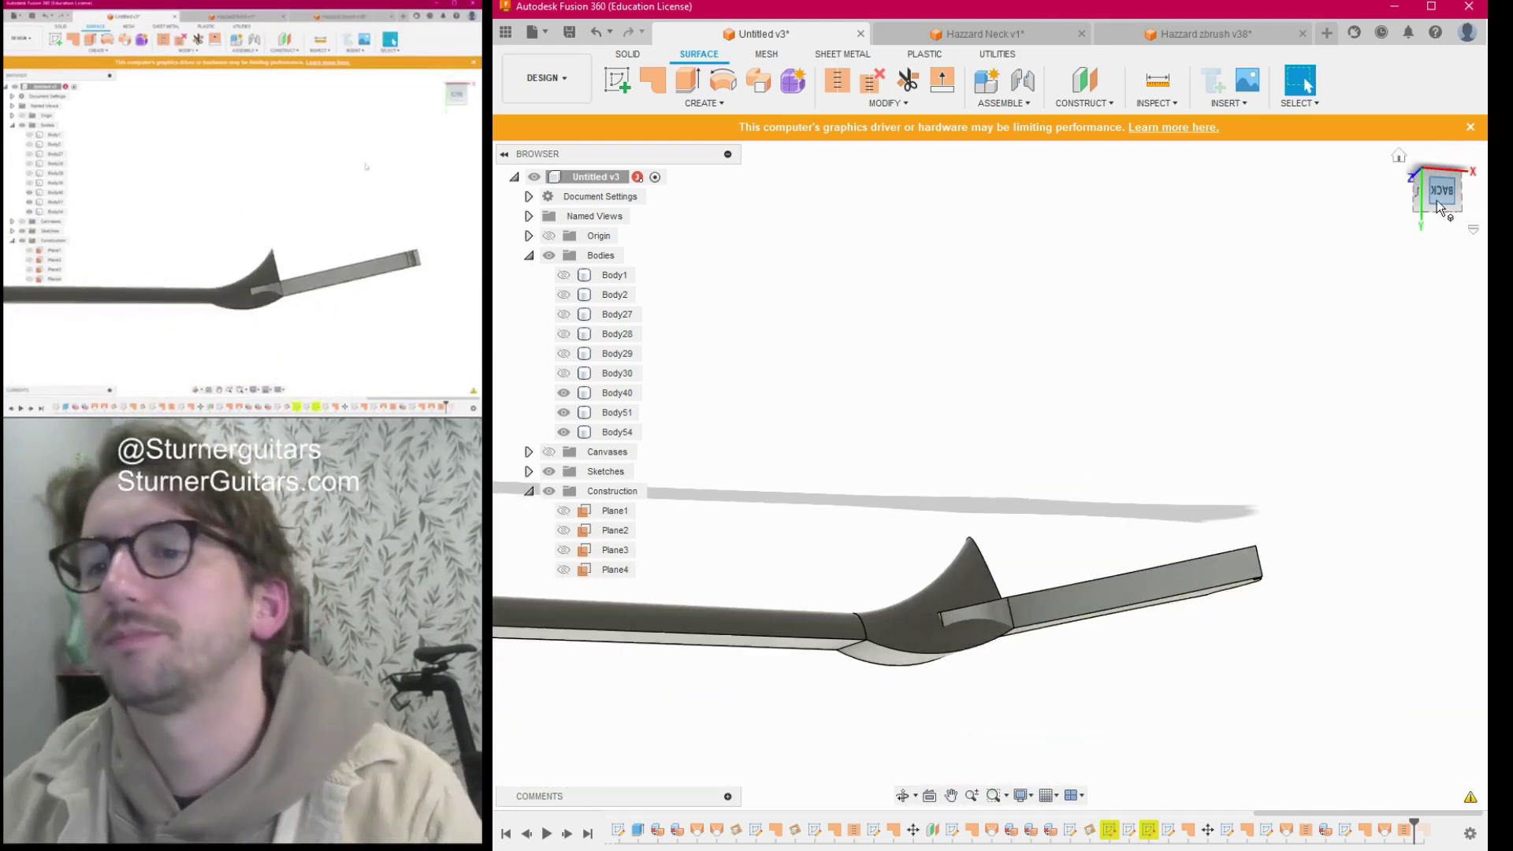
{"action": "left_click", "coordinate": [1437, 191]}
{"action": "middle_click_drag", "start_coordinate": [1250, 334], "coordinate": [854, 524], "text": "shift"}
{"action": "left_click", "coordinate": [908, 550]}
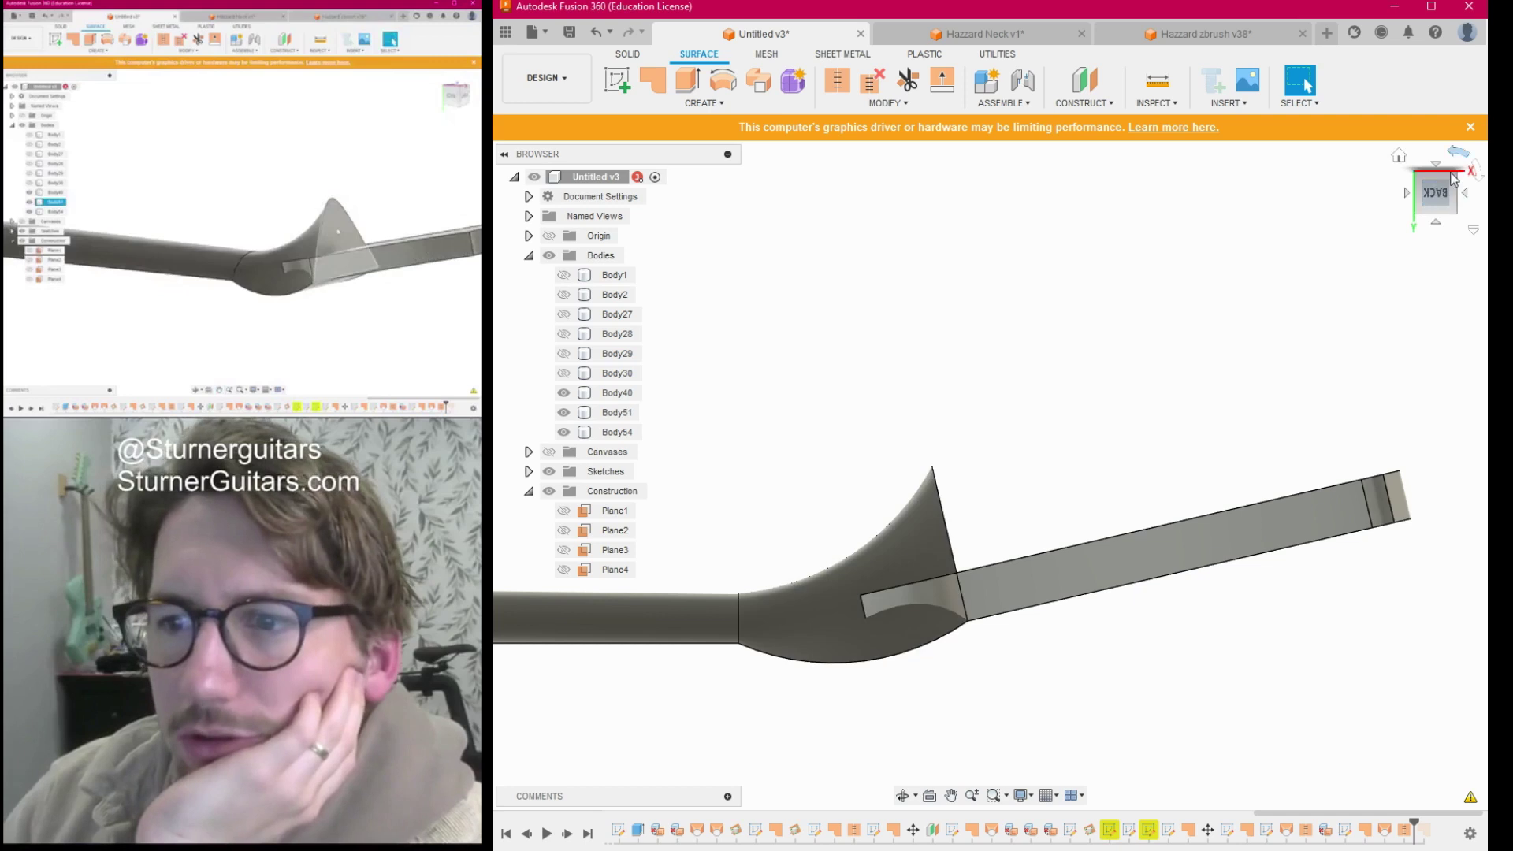
{"action": "left_click_drag", "start_coordinate": [1417, 192], "coordinate": [1440, 181]}
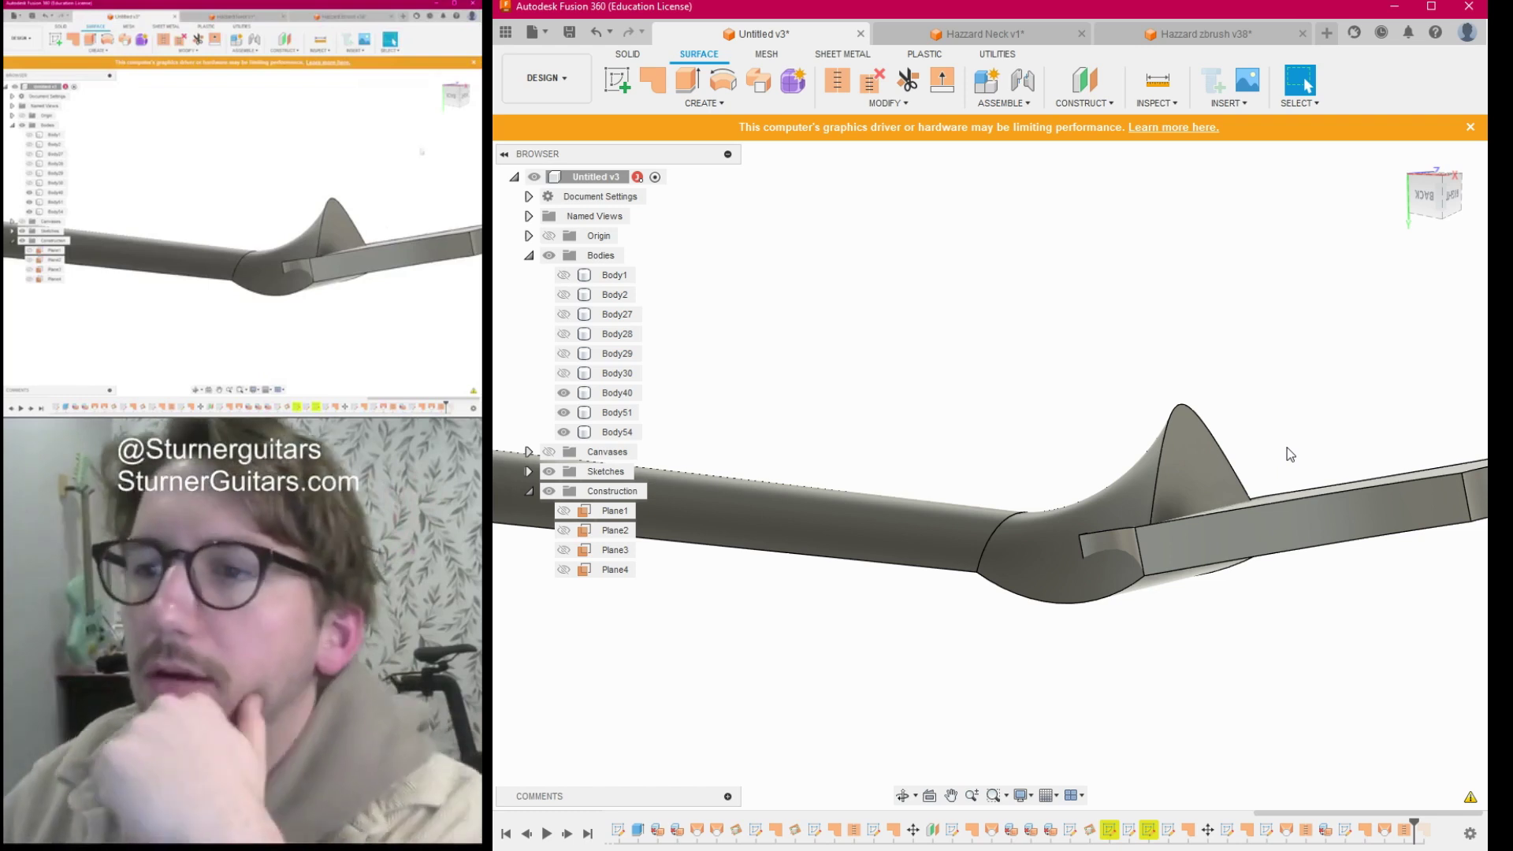
{"action": "left_click", "coordinate": [1425, 195]}
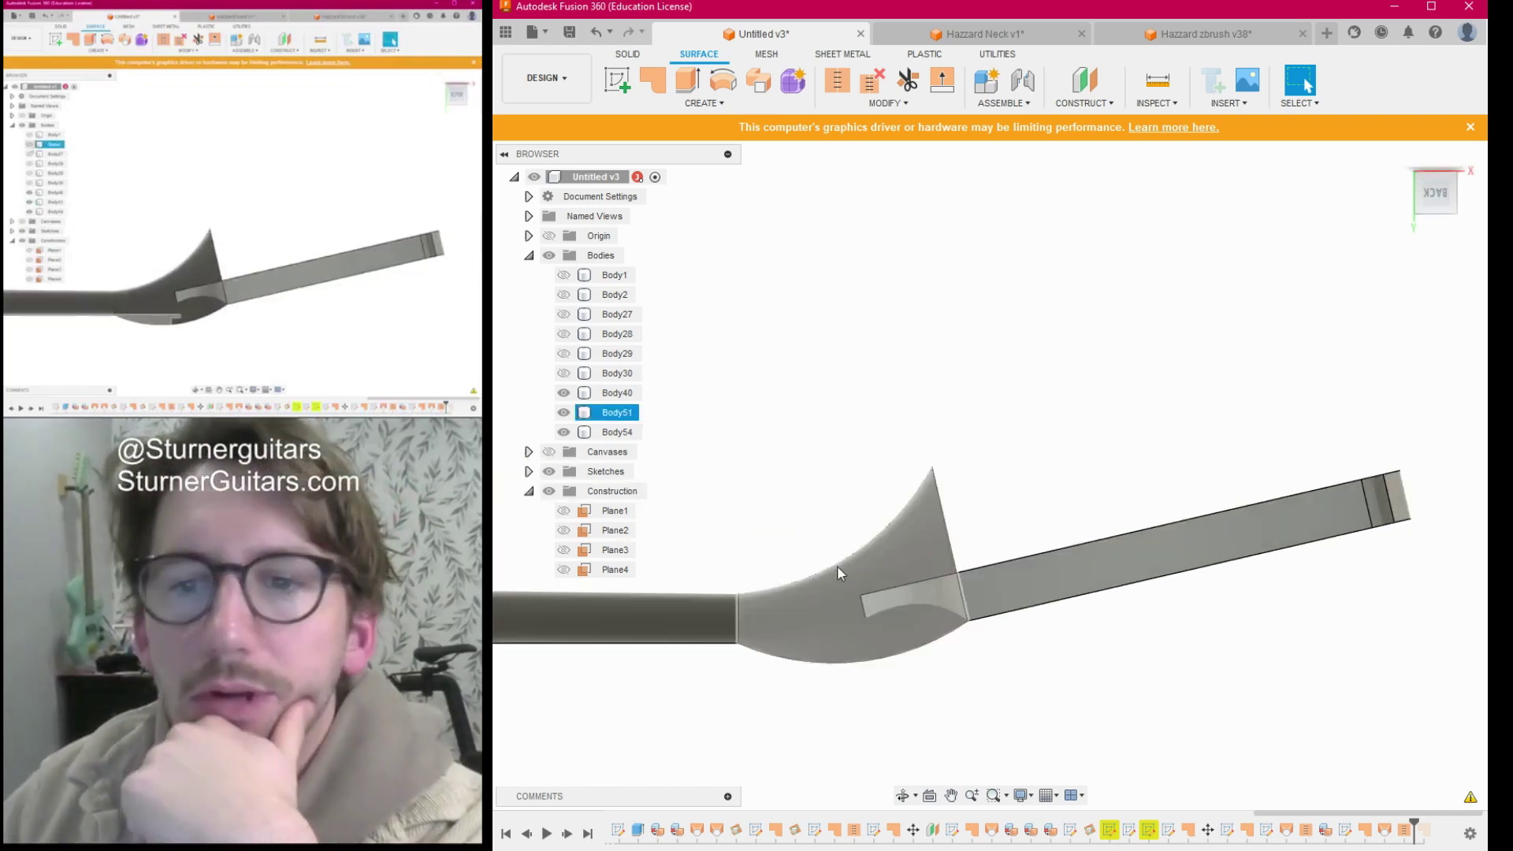
Show Body2 and start a new sketch on the plane facing the neck's side.
{"action": "left_click", "coordinate": [564, 294]}
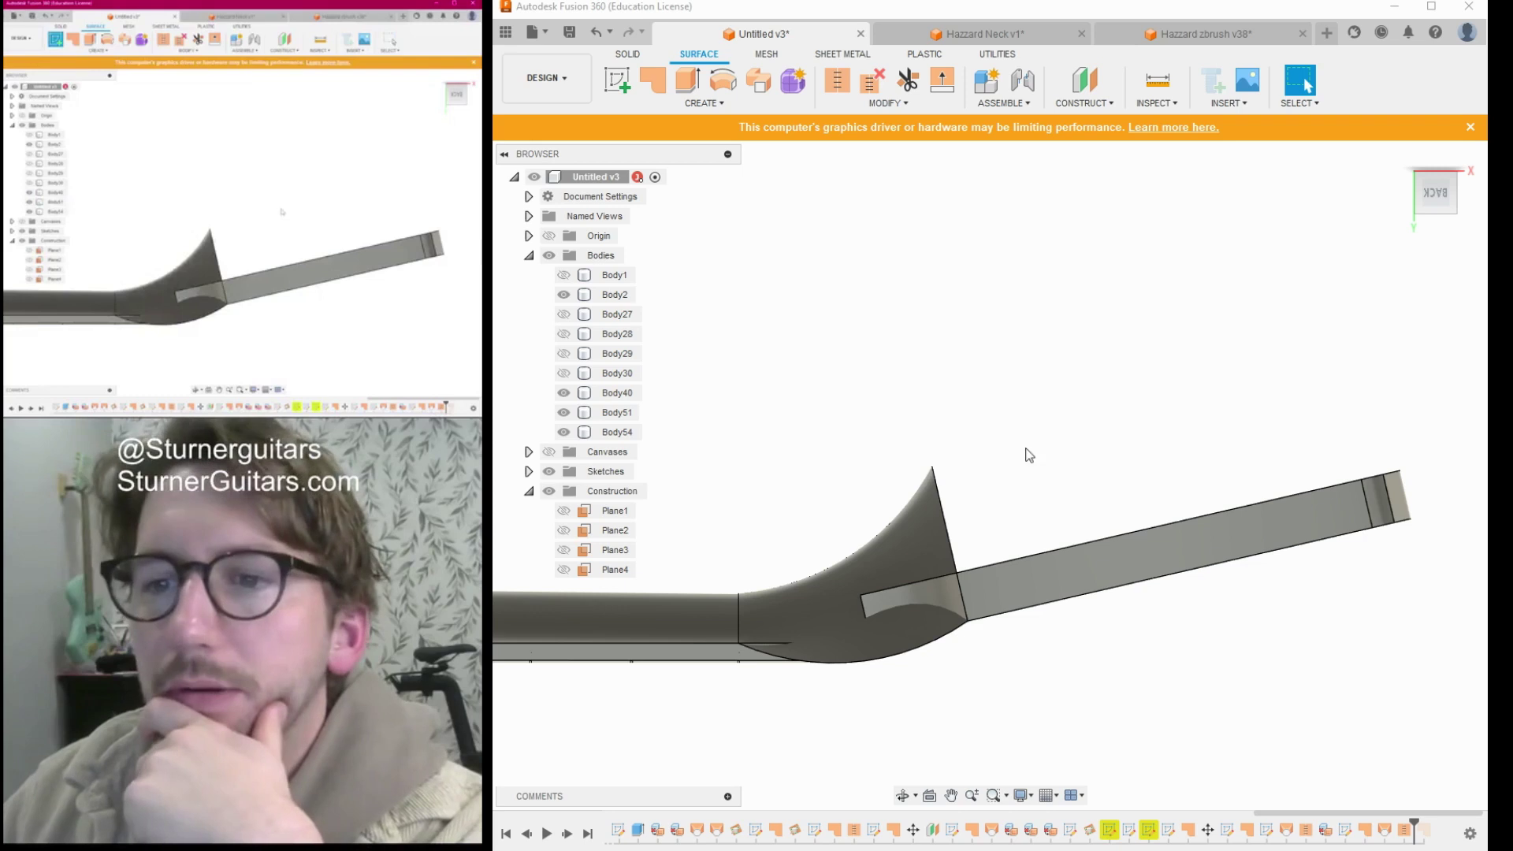
{"action": "left_click", "coordinate": [615, 81]}
{"action": "left_click", "coordinate": [1078, 437]}
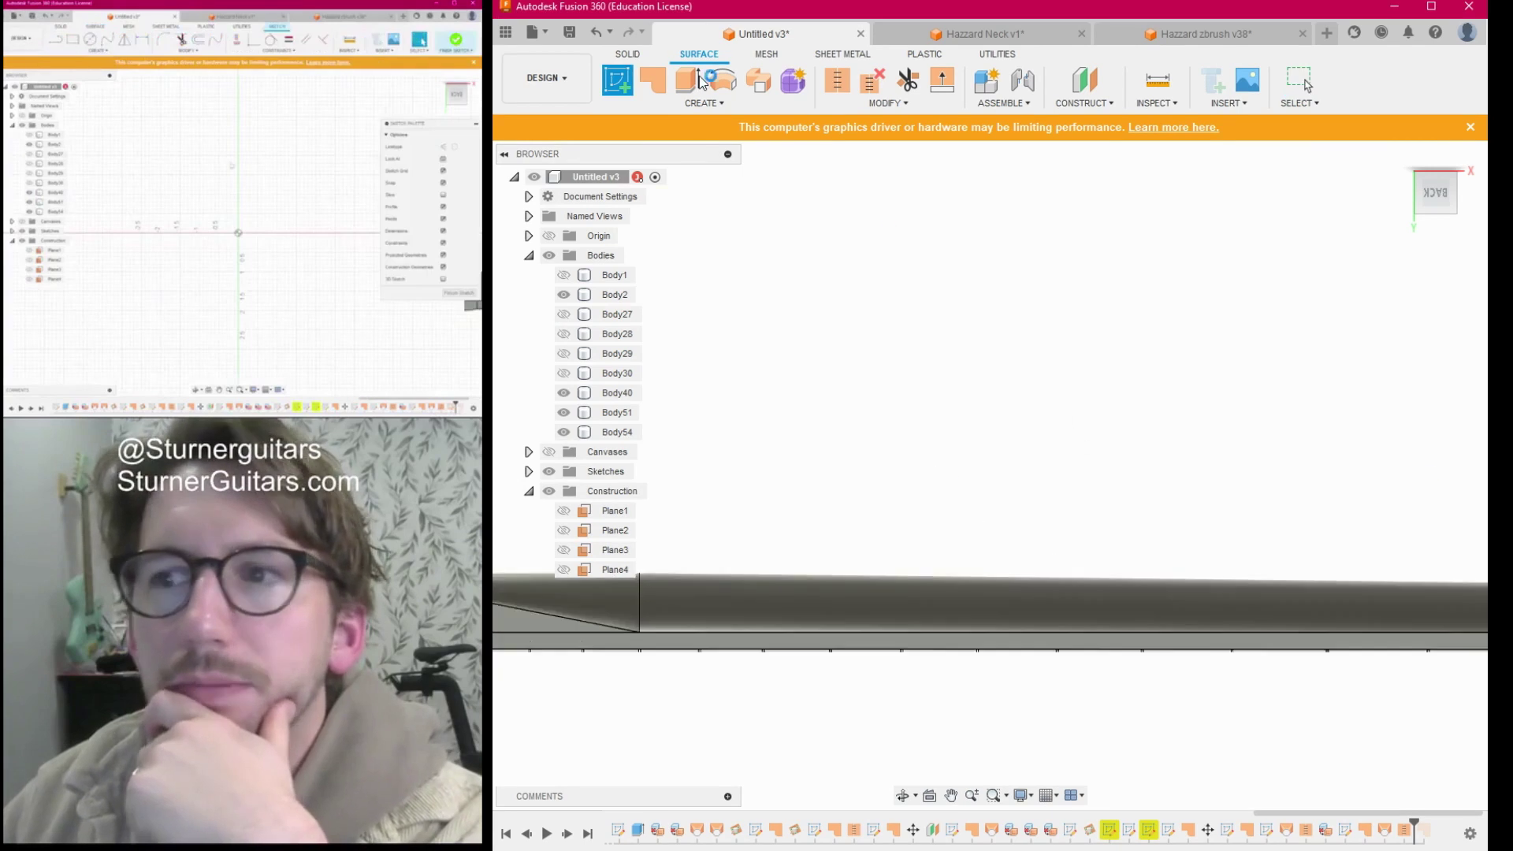
Project the upper long edge of the headstock, Body54, into the side sketch with the projection link on.
{"action": "scroll", "coordinate": [980, 386], "scroll_direction": "down", "scroll_amount": 2}
{"action": "scroll", "coordinate": [981, 393], "scroll_direction": "down", "scroll_amount": 3}
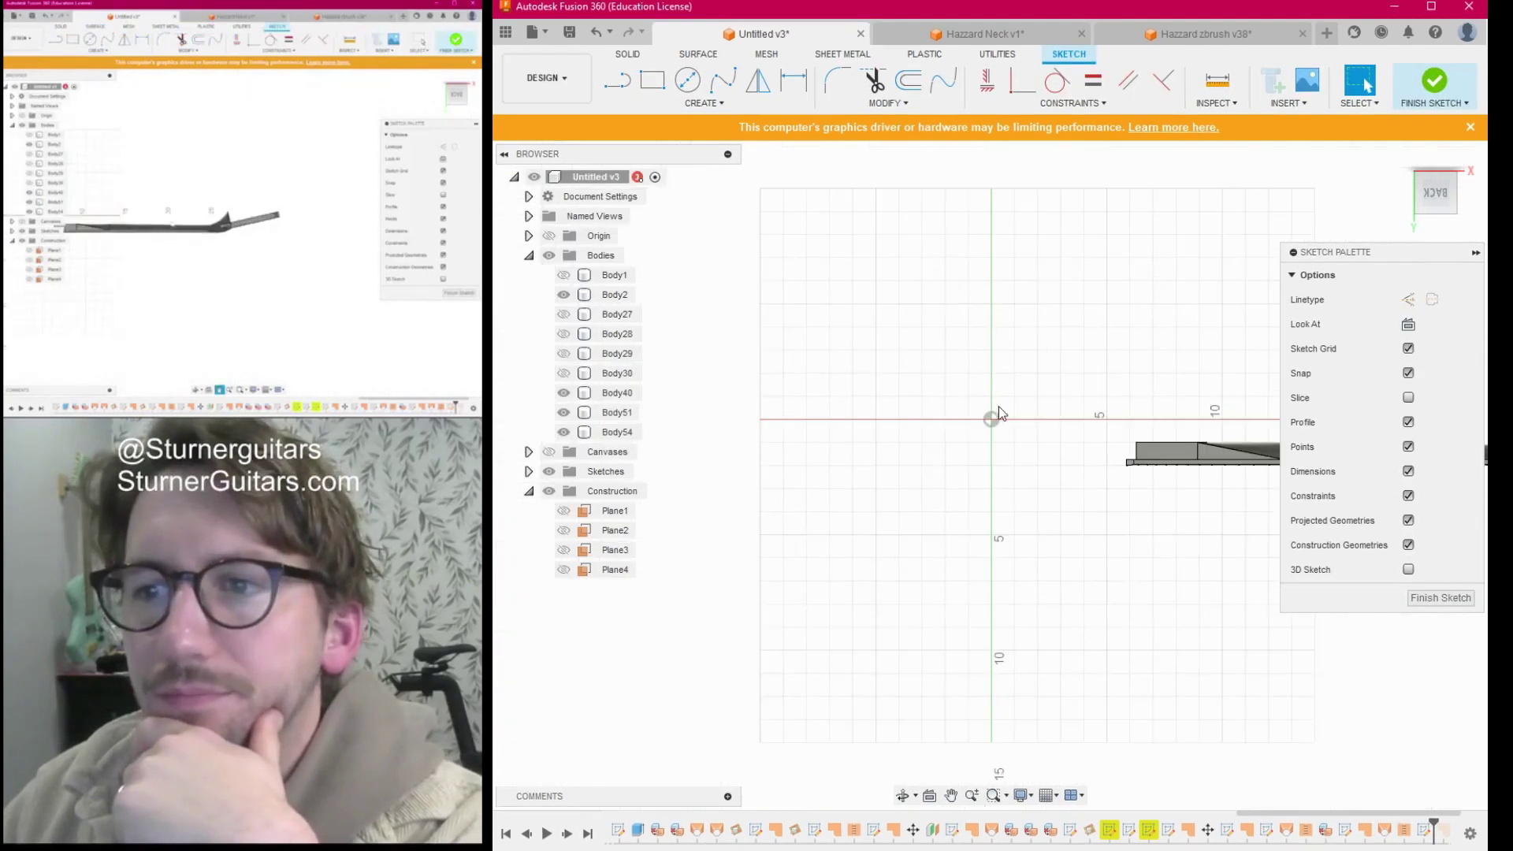
{"action": "middle_click_drag", "start_coordinate": [1190, 418], "coordinate": [852, 420]}
{"action": "scroll", "coordinate": [1151, 433], "scroll_direction": "down", "scroll_amount": 1}
{"action": "middle_click_drag", "start_coordinate": [1123, 436], "coordinate": [844, 451]}
{"action": "scroll", "coordinate": [953, 439], "scroll_direction": "up", "scroll_amount": 5}
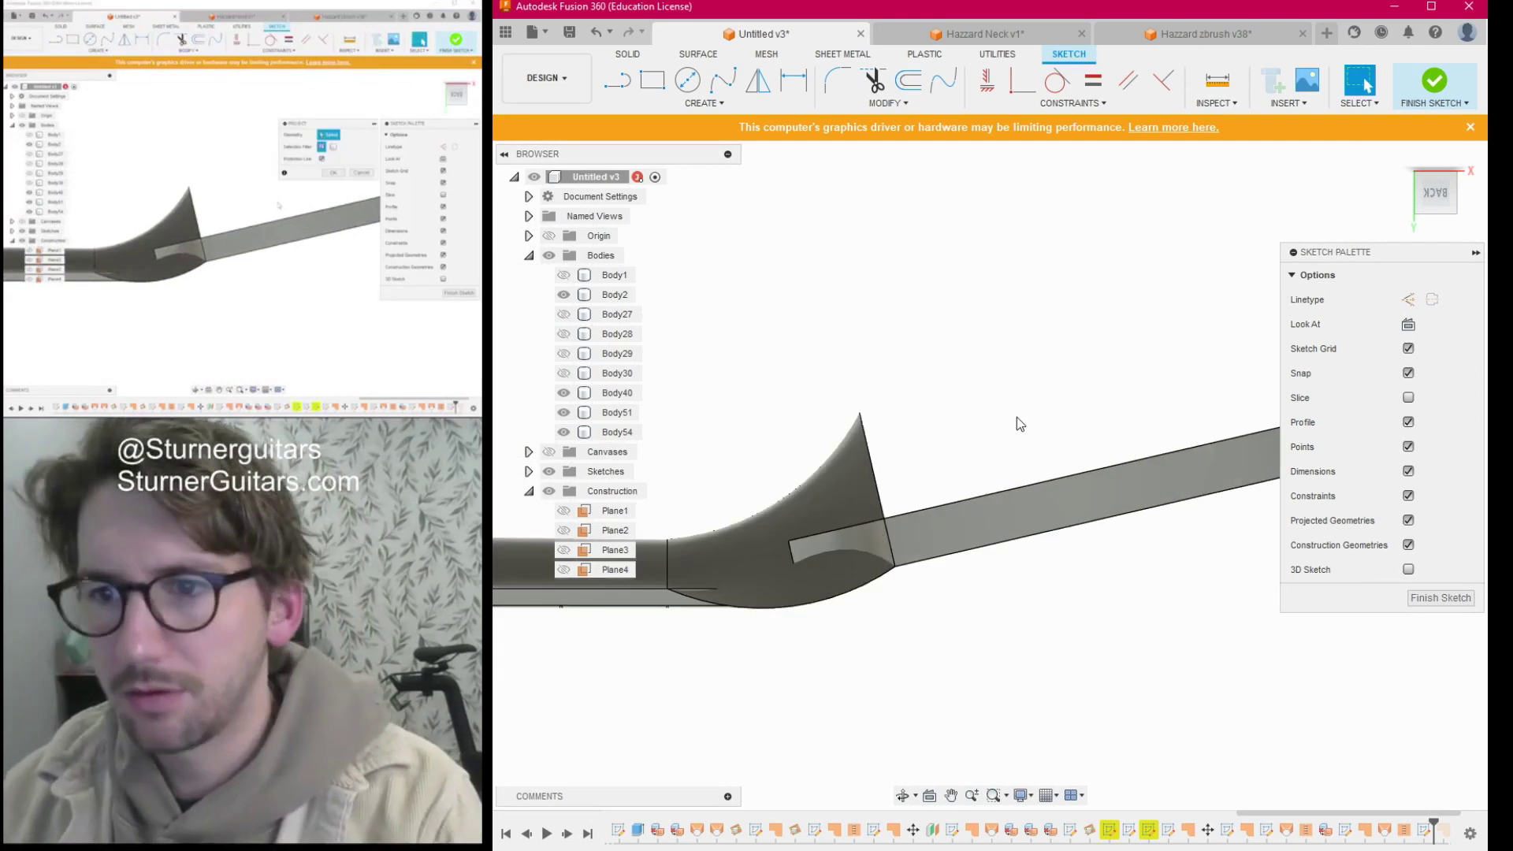
{"action": "key", "text": "p"}
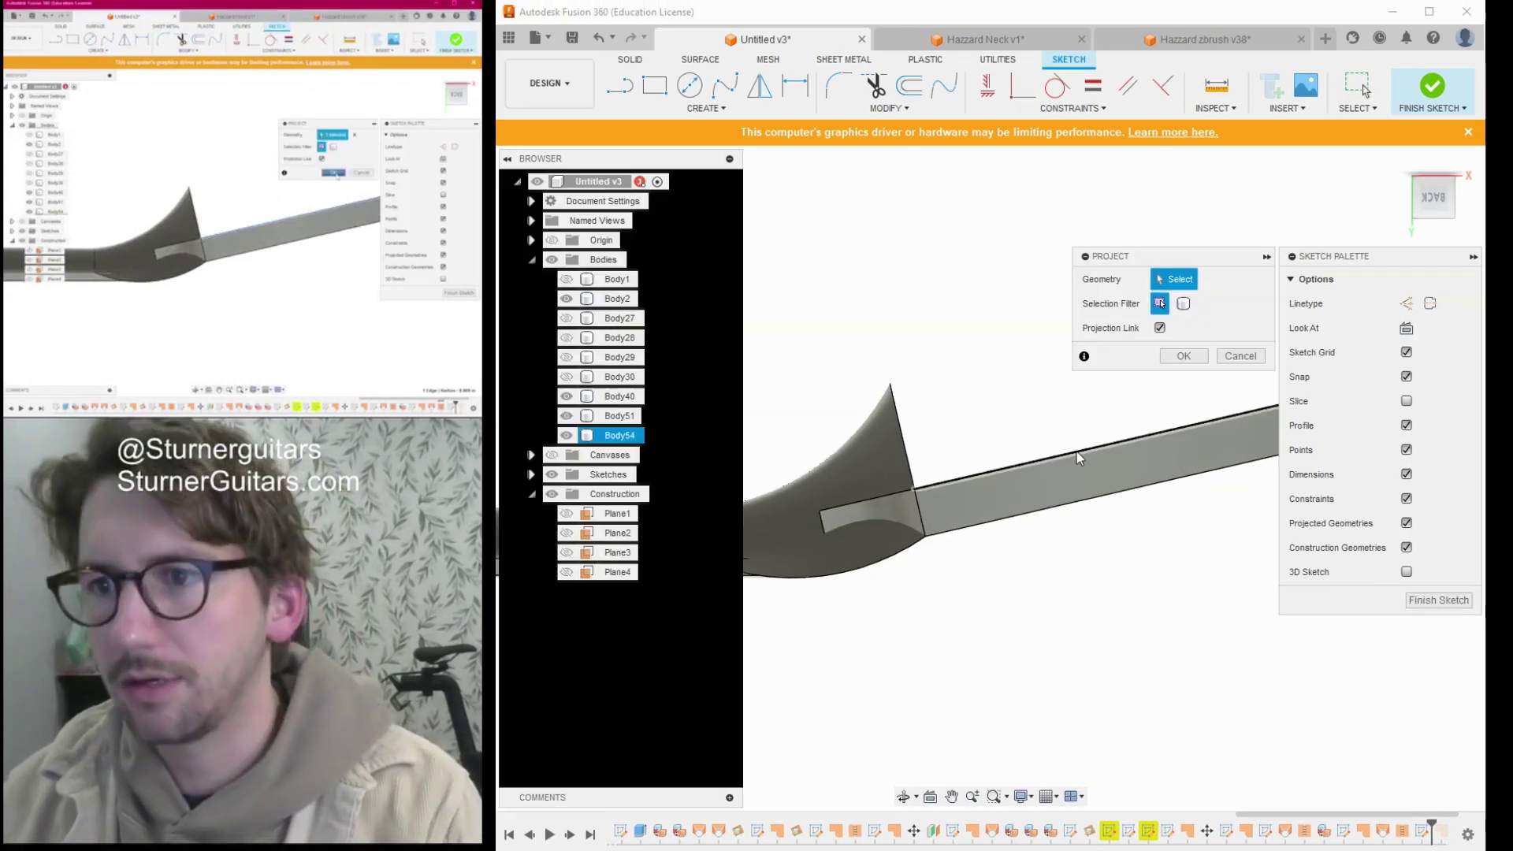
{"action": "left_click", "coordinate": [1076, 447]}
{"action": "left_click", "coordinate": [1184, 352]}
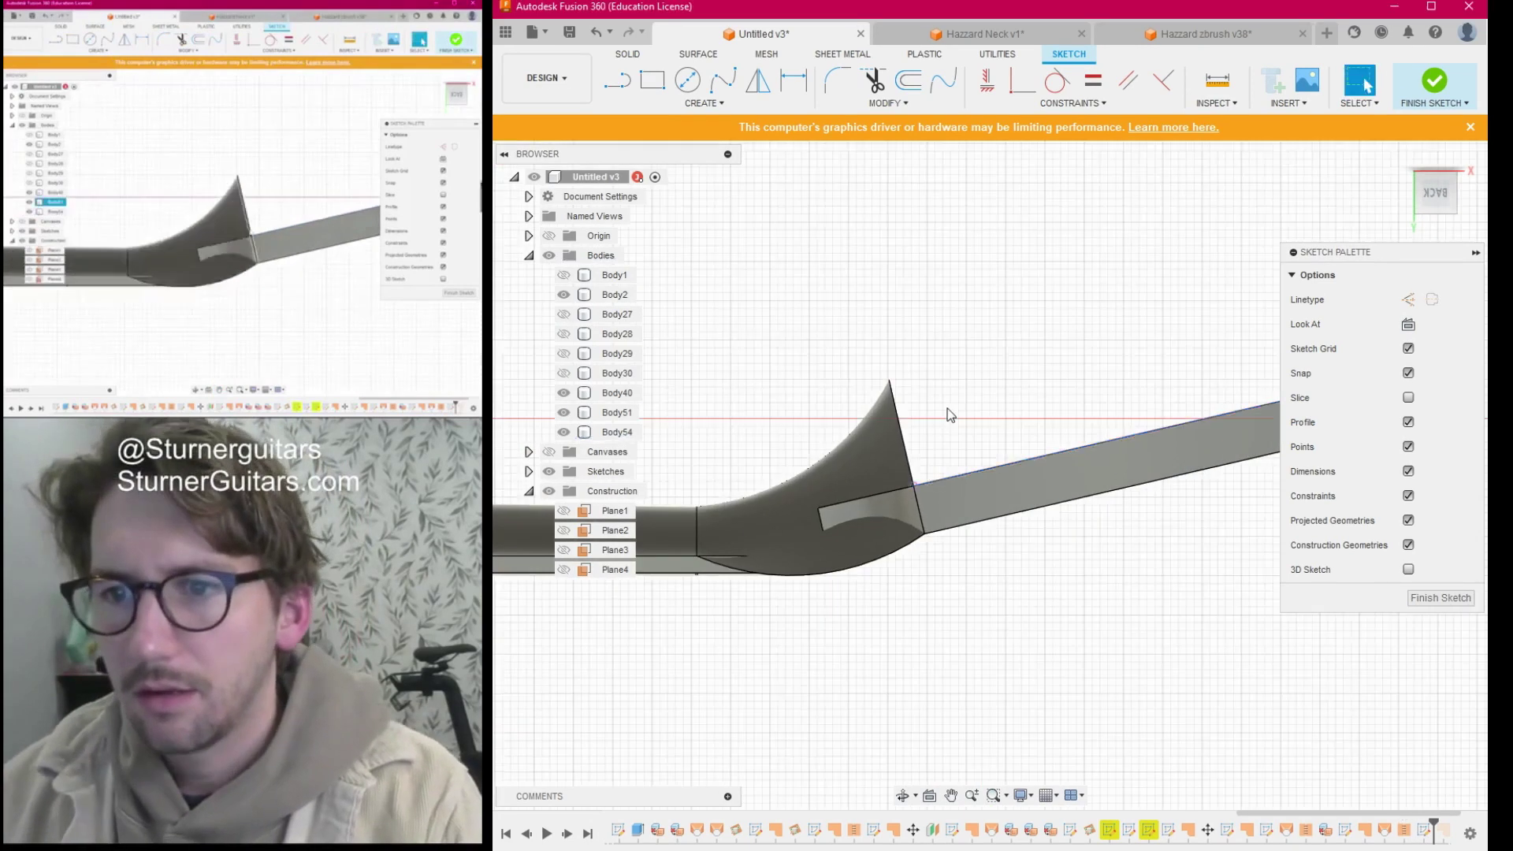
Try a three-point arc with a chord of about 2.42 in from the headstock and transition corner to above the neck.
{"action": "scroll", "coordinate": [990, 457], "scroll_direction": "up", "scroll_amount": 3}
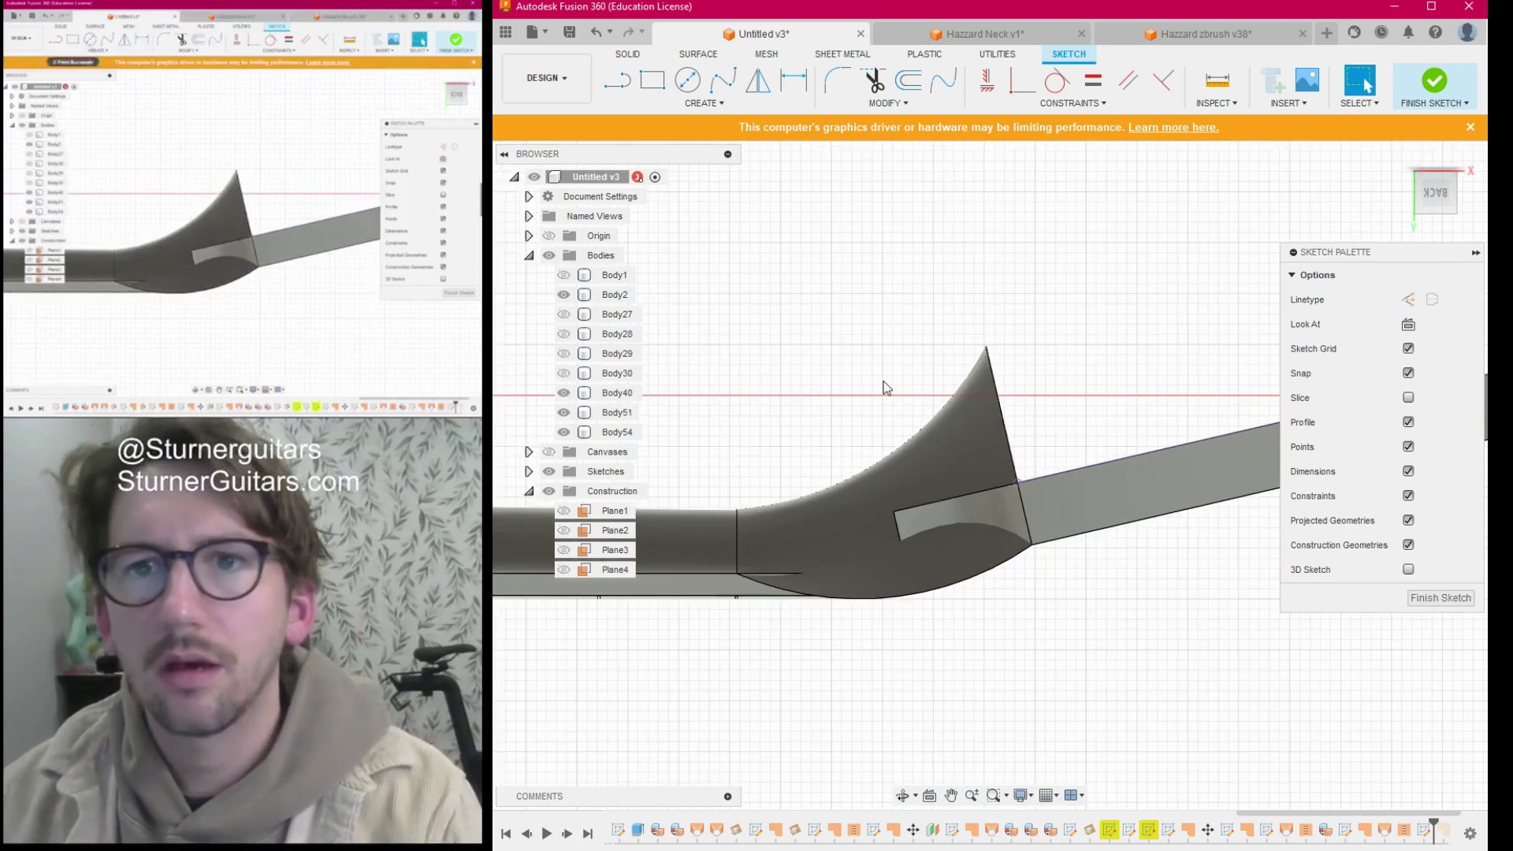
{"action": "left_click", "coordinate": [698, 102]}
{"action": "mouse_move", "coordinate": [660, 174]}
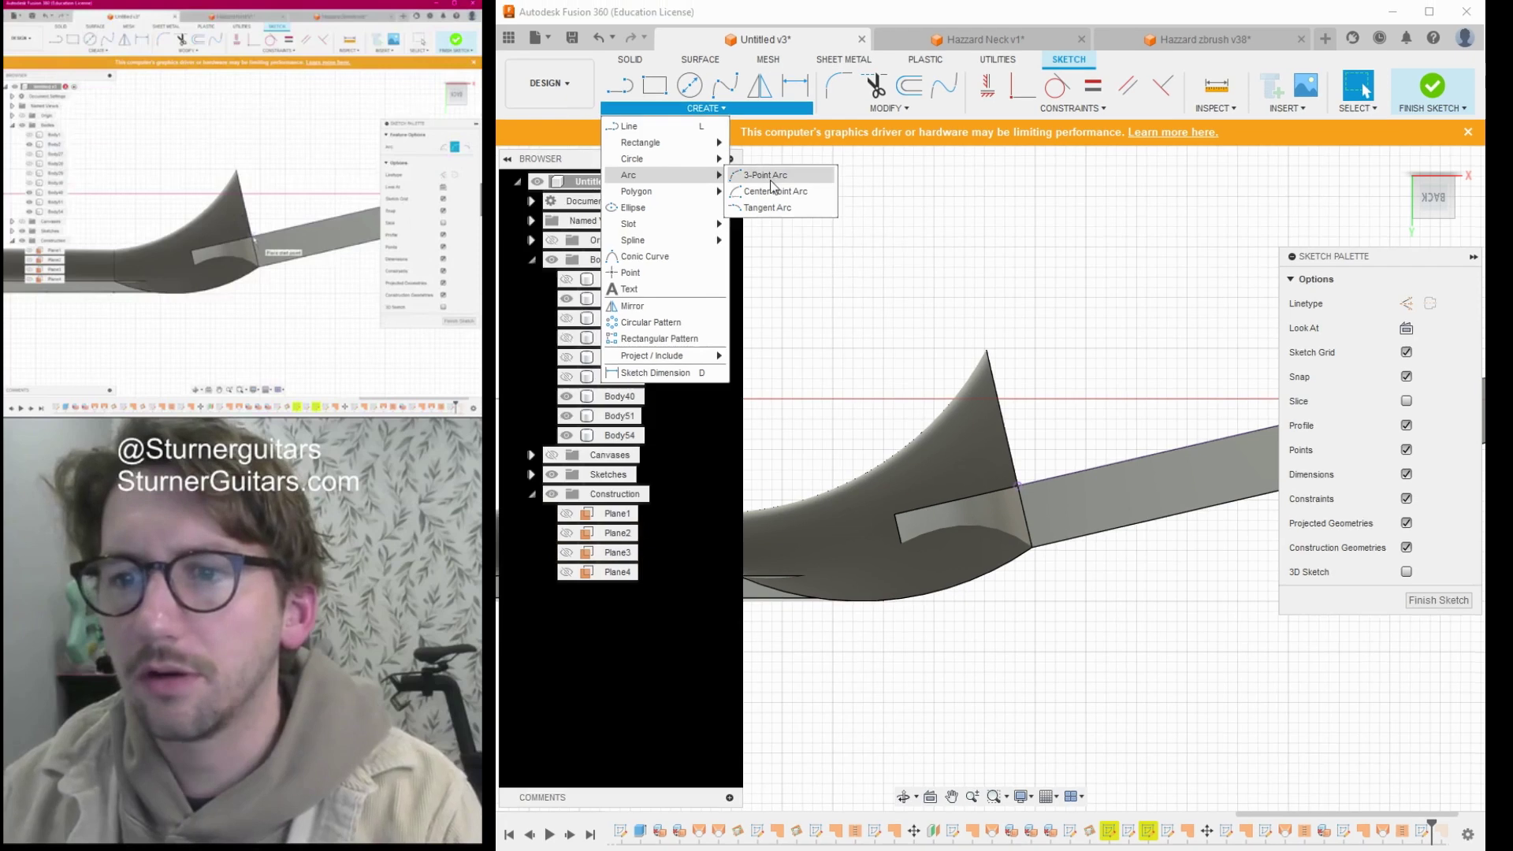
{"action": "left_click", "coordinate": [768, 175]}
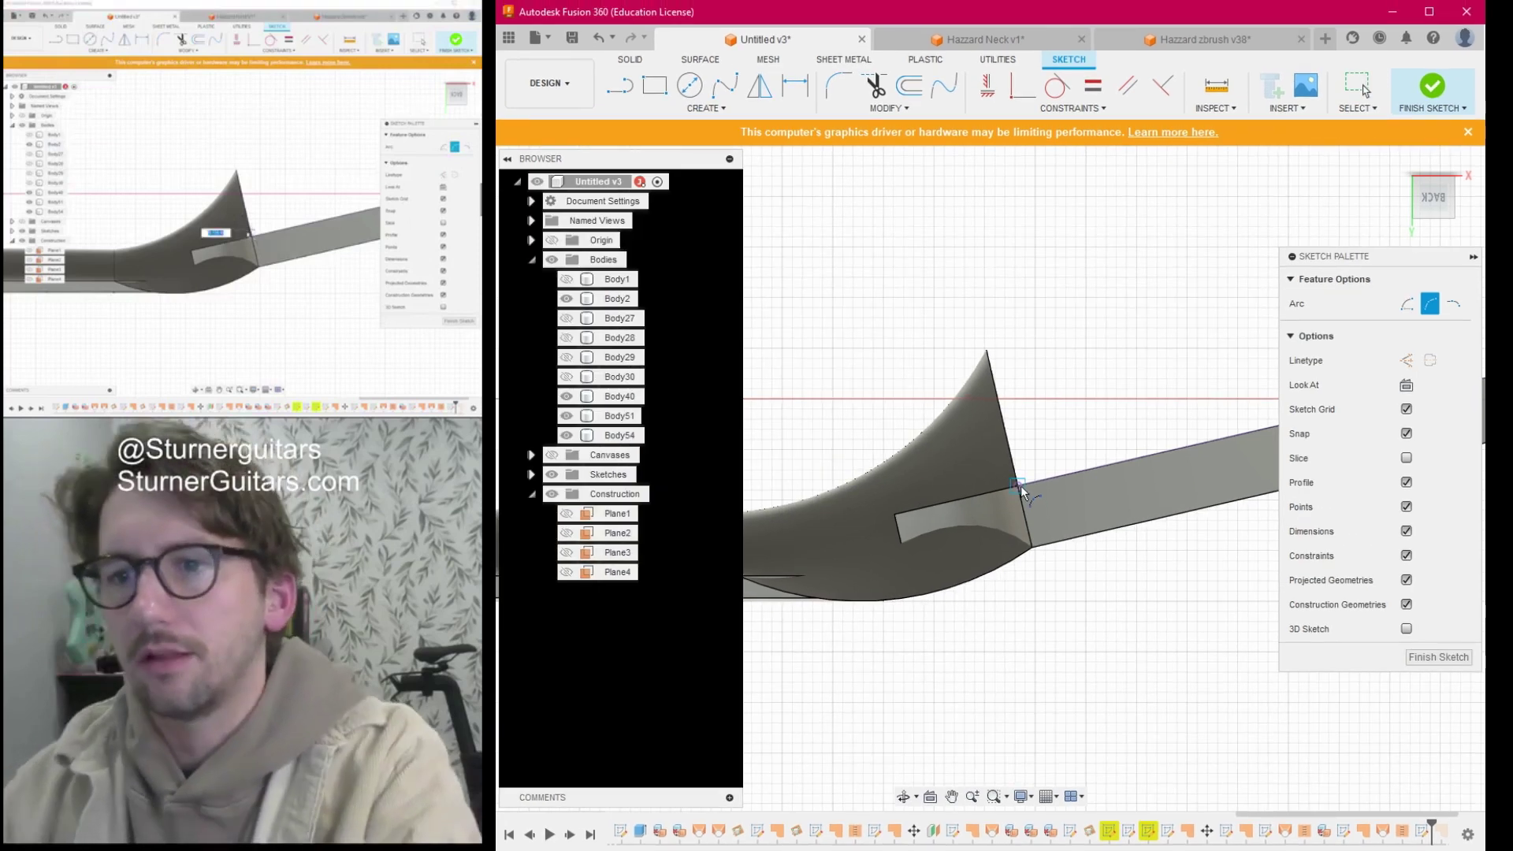
{"action": "left_click", "coordinate": [1019, 485]}
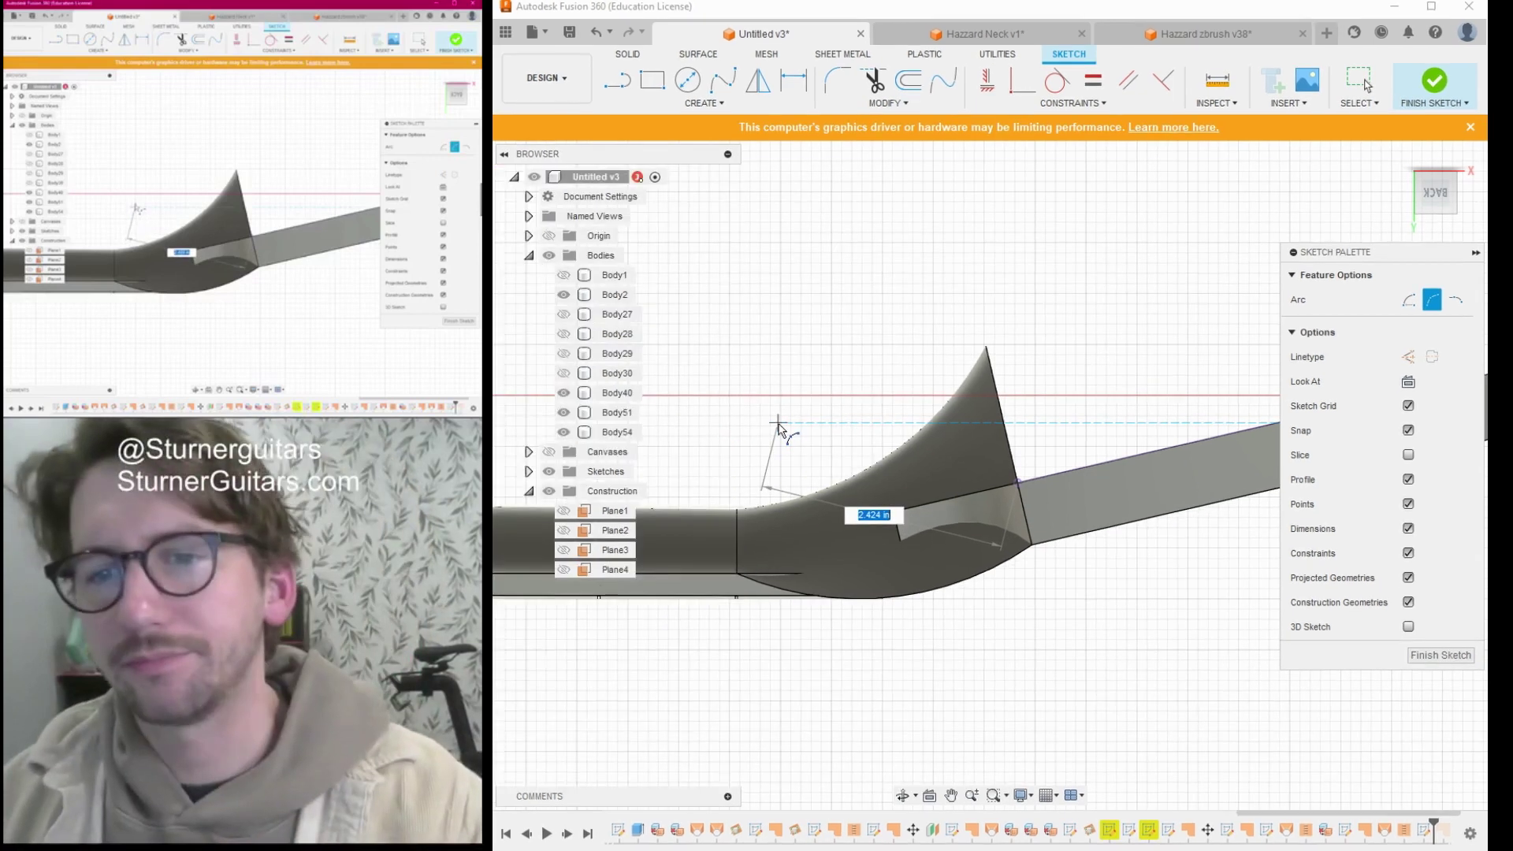
{"action": "left_click", "coordinate": [782, 426]}
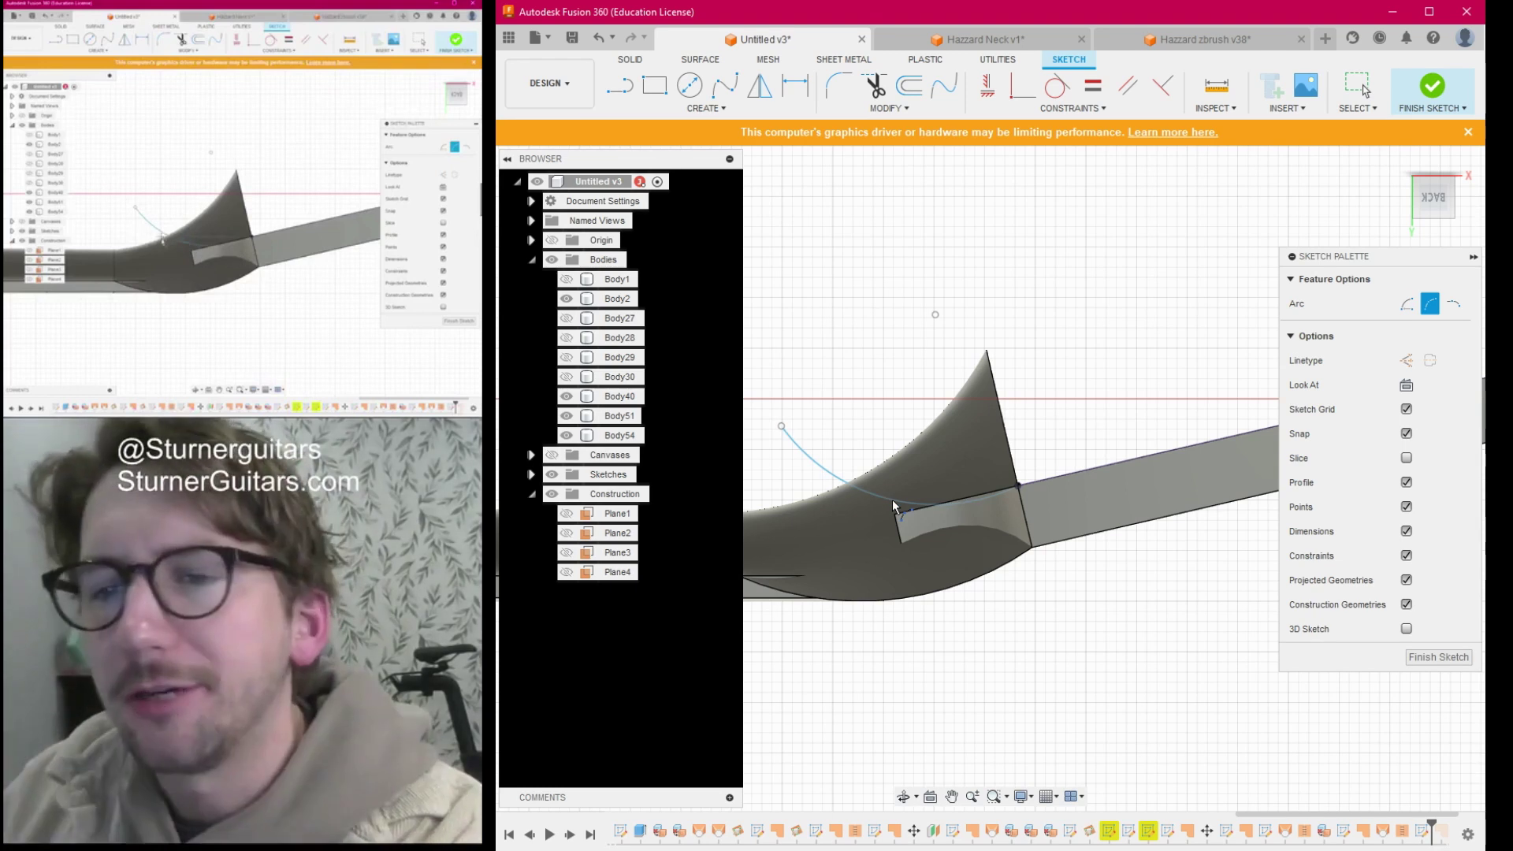
{"action": "left_click", "coordinate": [841, 489]}
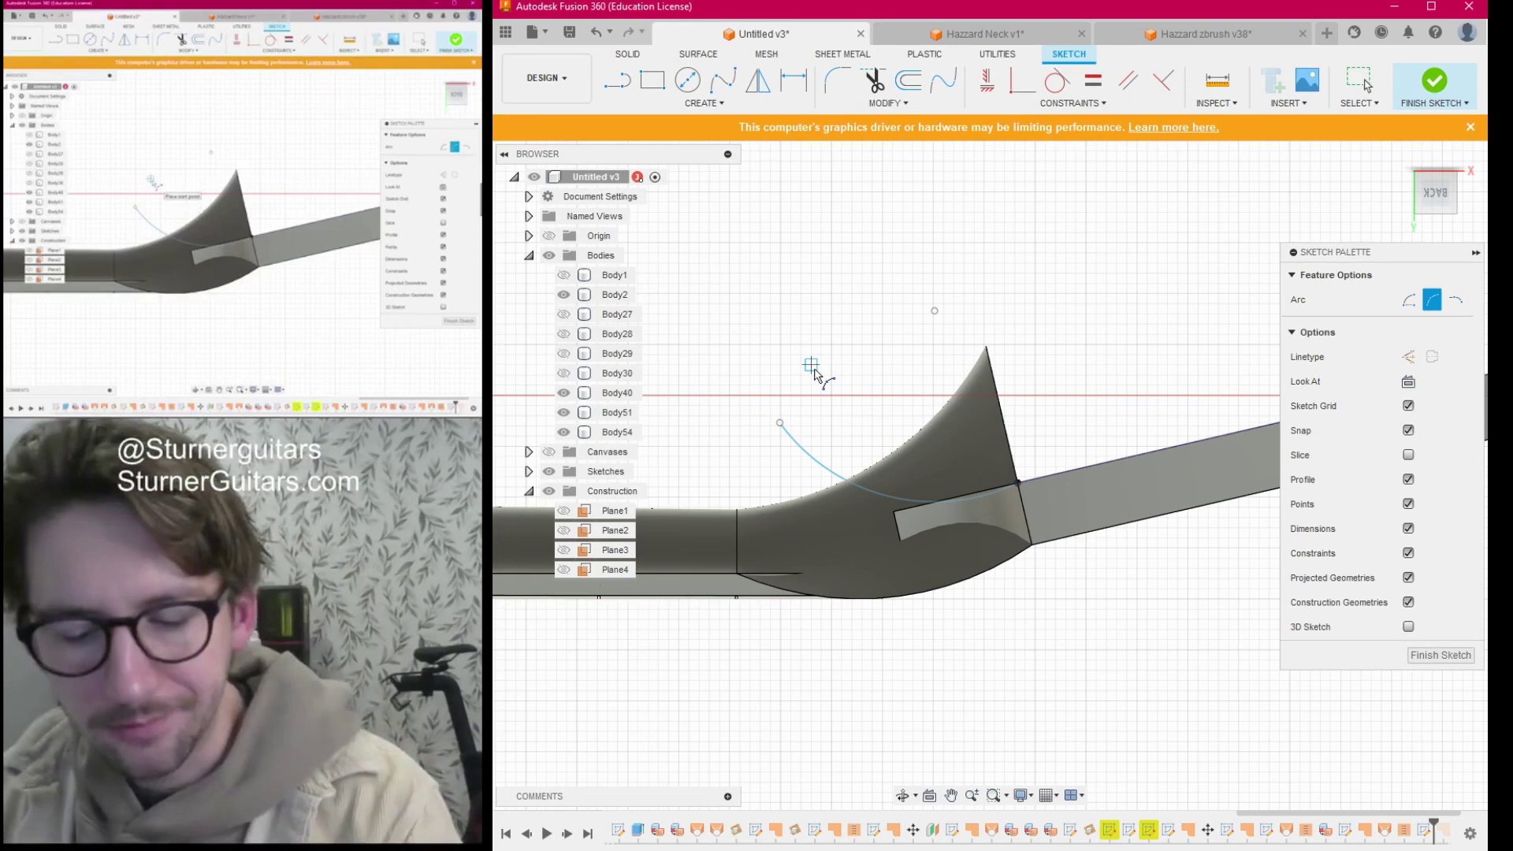
{"action": "key", "text": "l"}
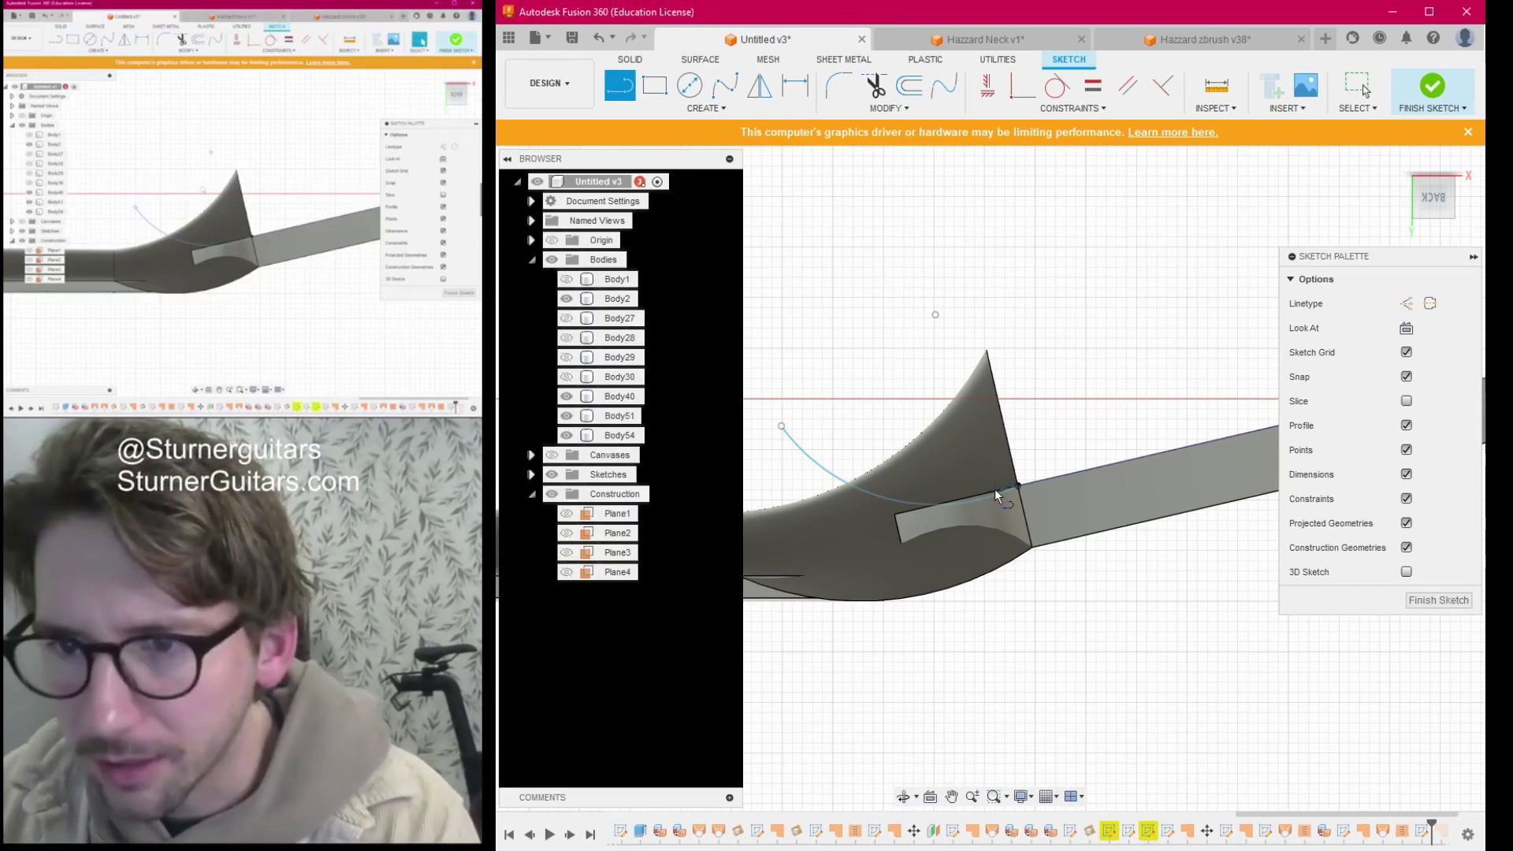
{"action": "key", "text": "Escape"}
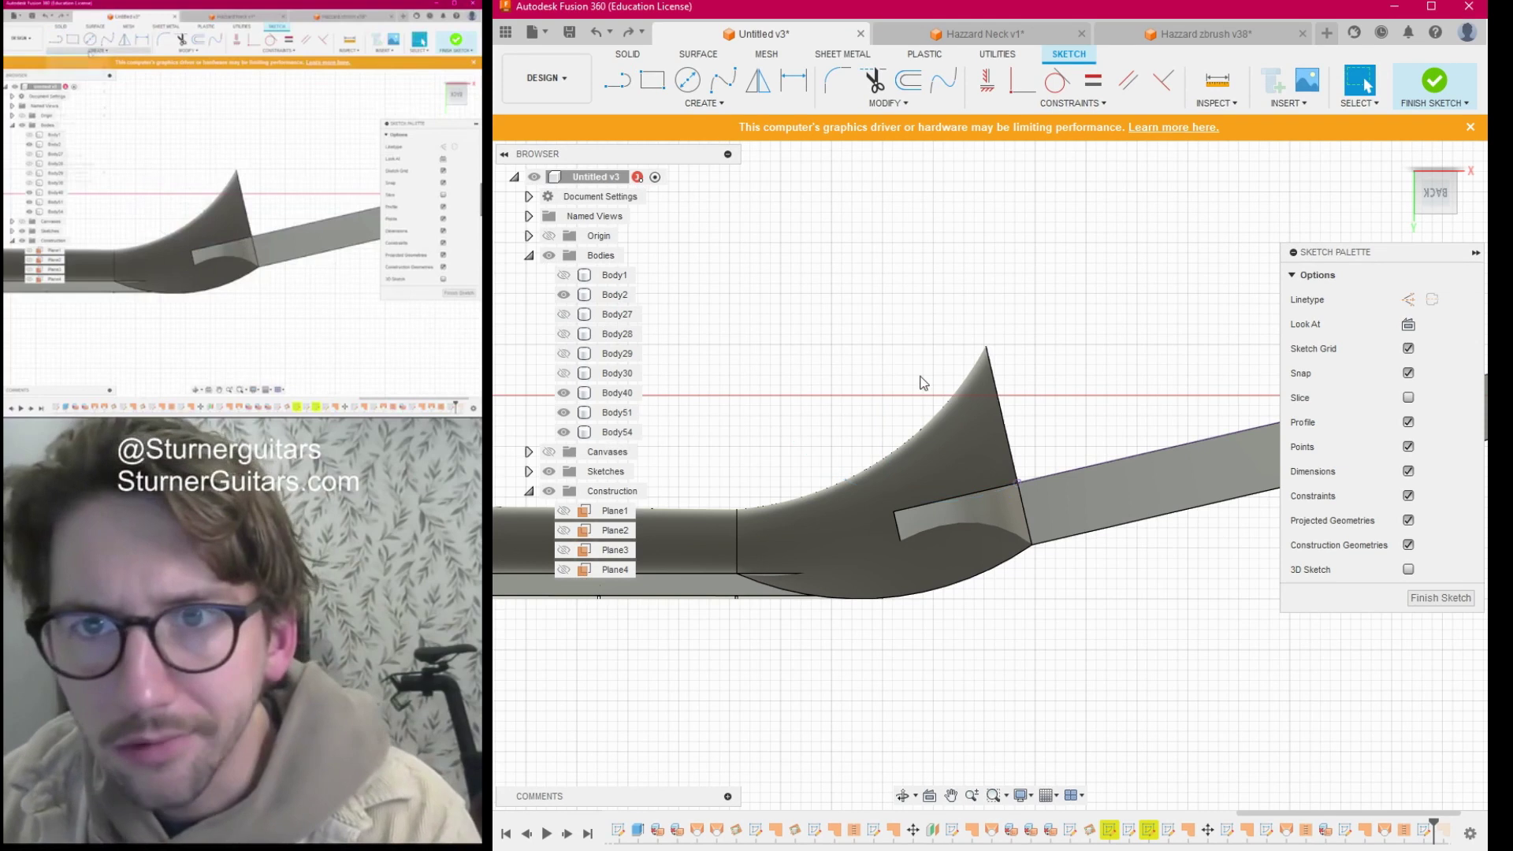
Sketch a larger, shallower three-point arc from the headstock and transition corner, dipping through the flare and ending above the neck.
{"action": "left_click", "coordinate": [686, 105]}
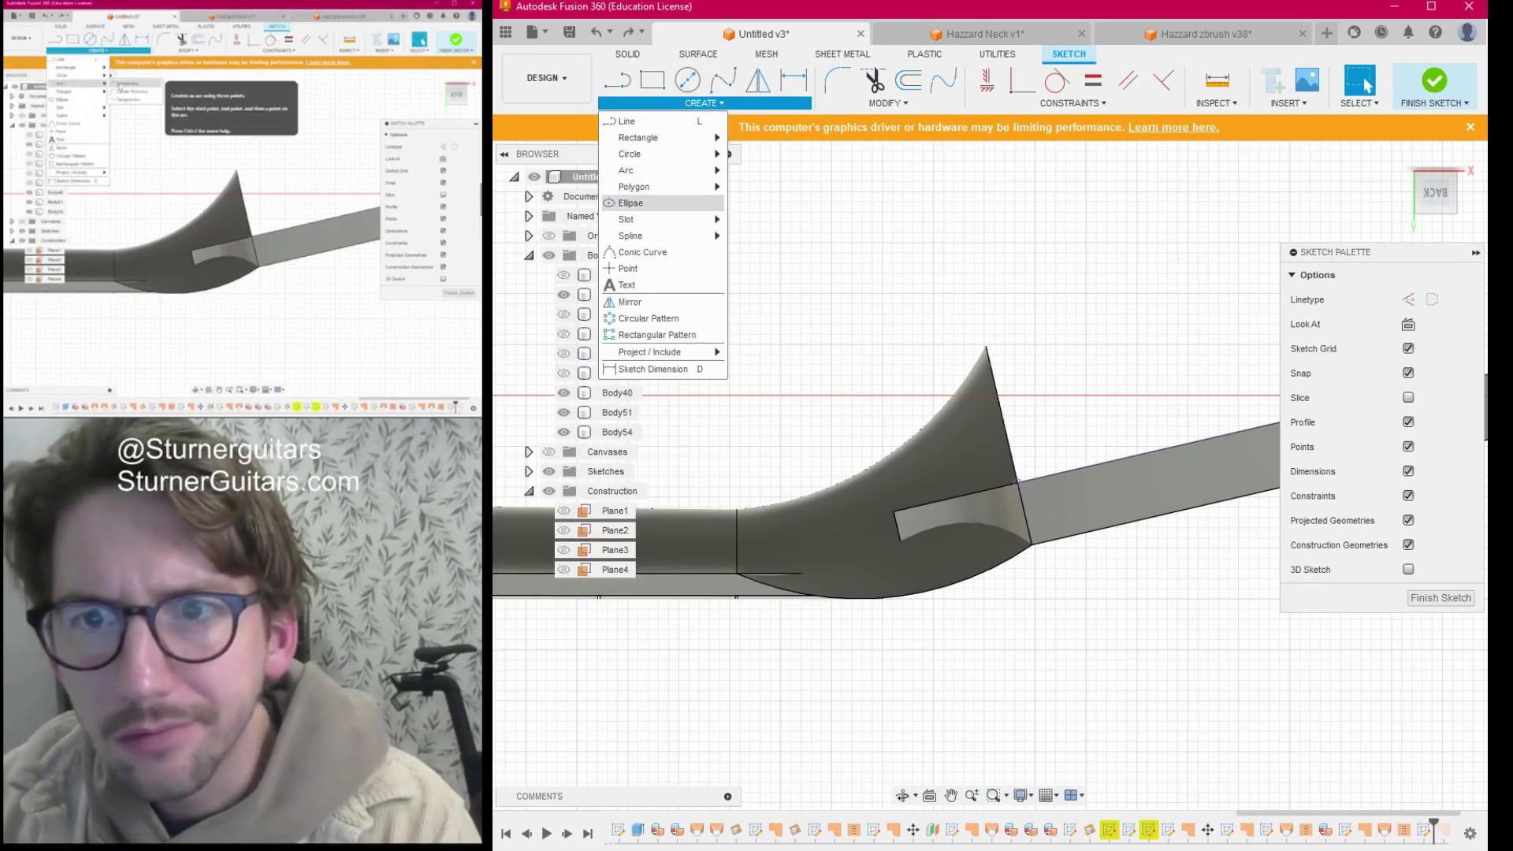
{"action": "left_click", "coordinate": [747, 170]}
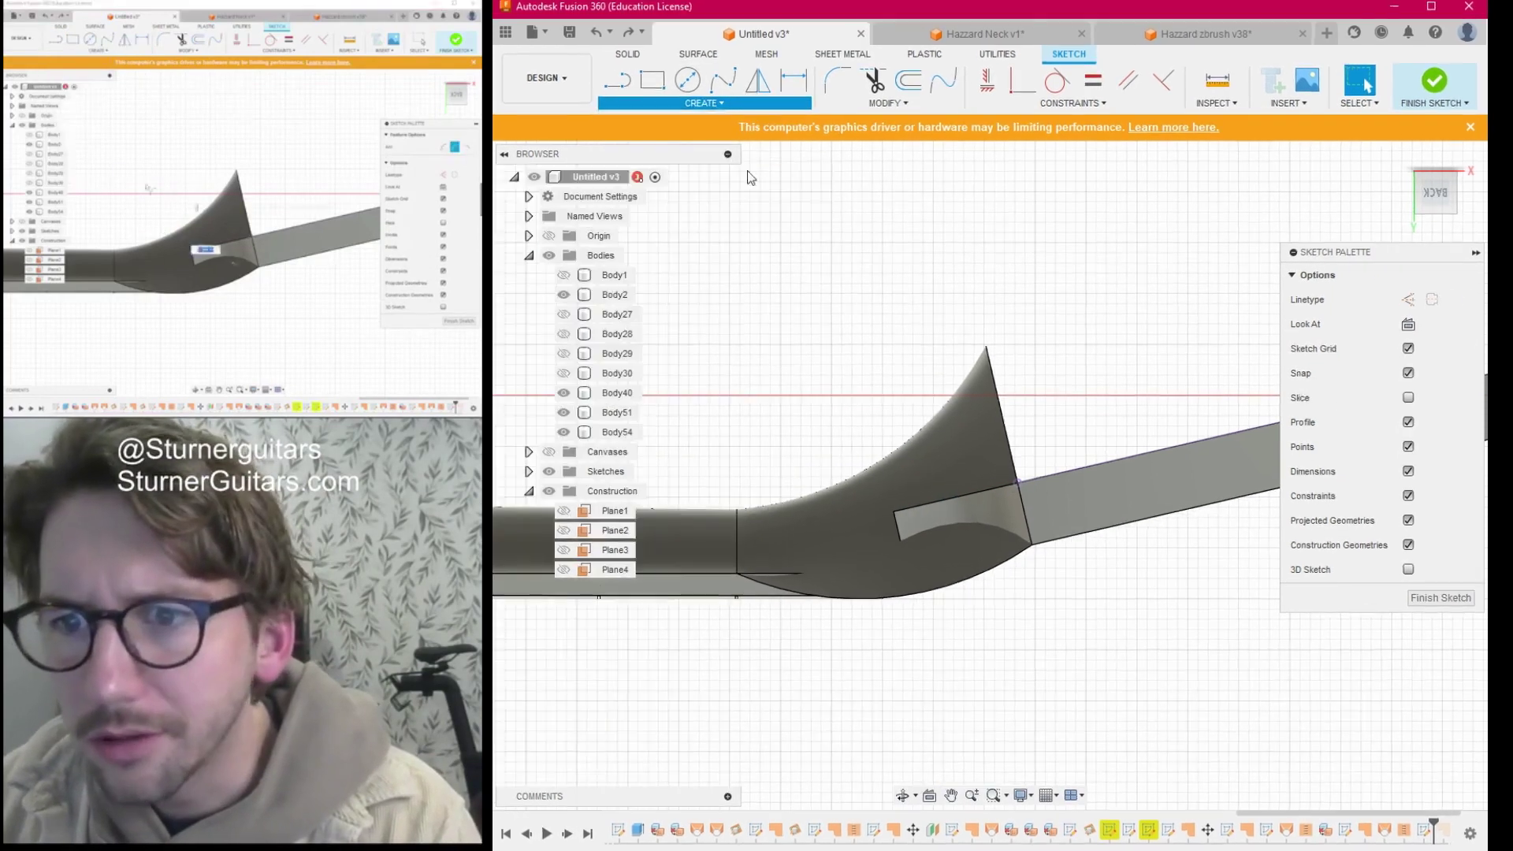
{"action": "left_click", "coordinate": [1017, 482]}
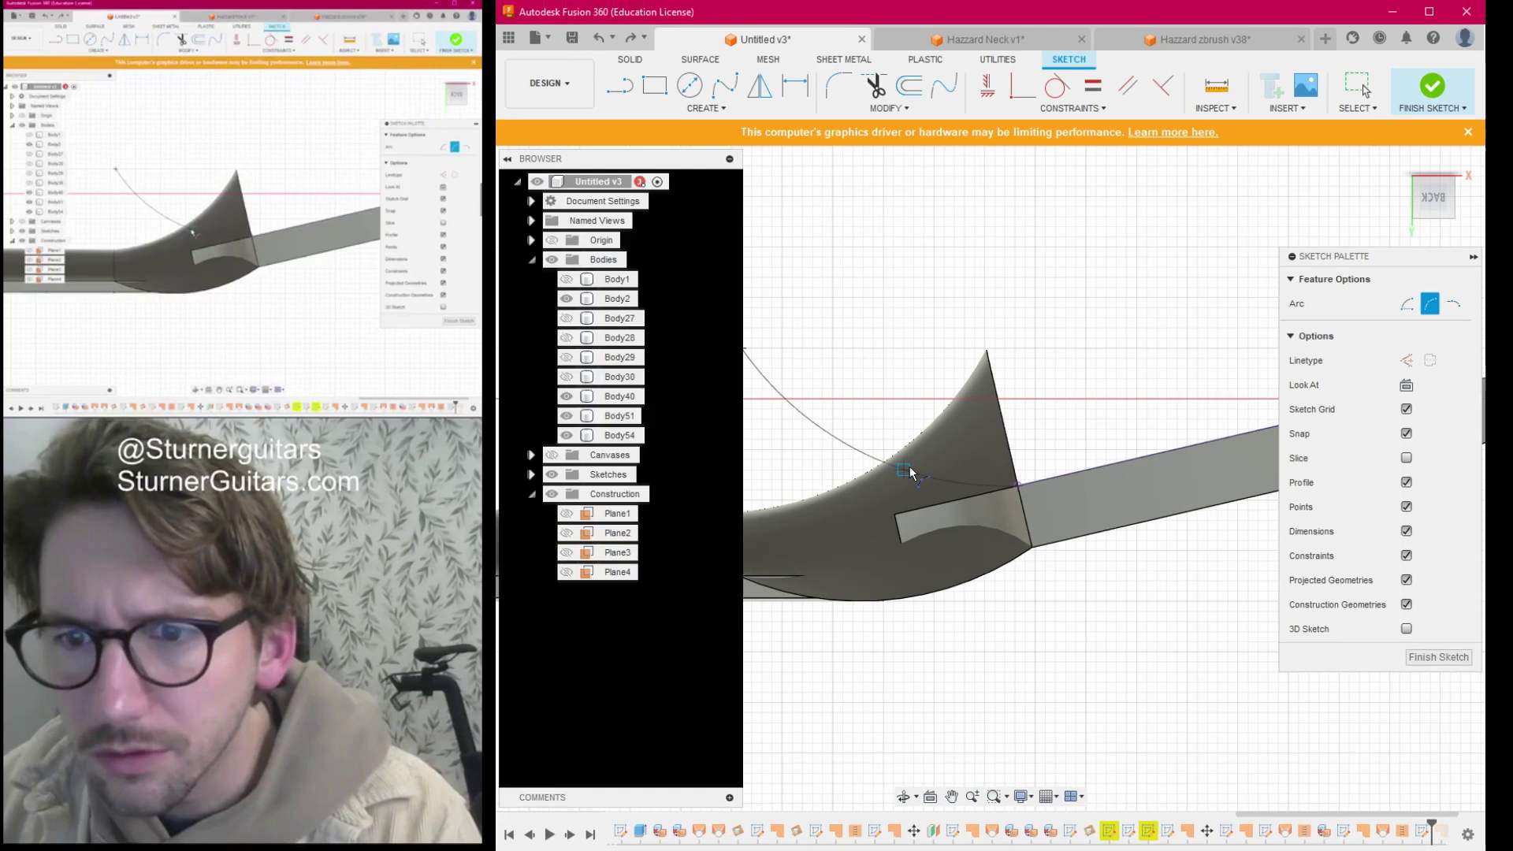
{"action": "left_click", "coordinate": [866, 464]}
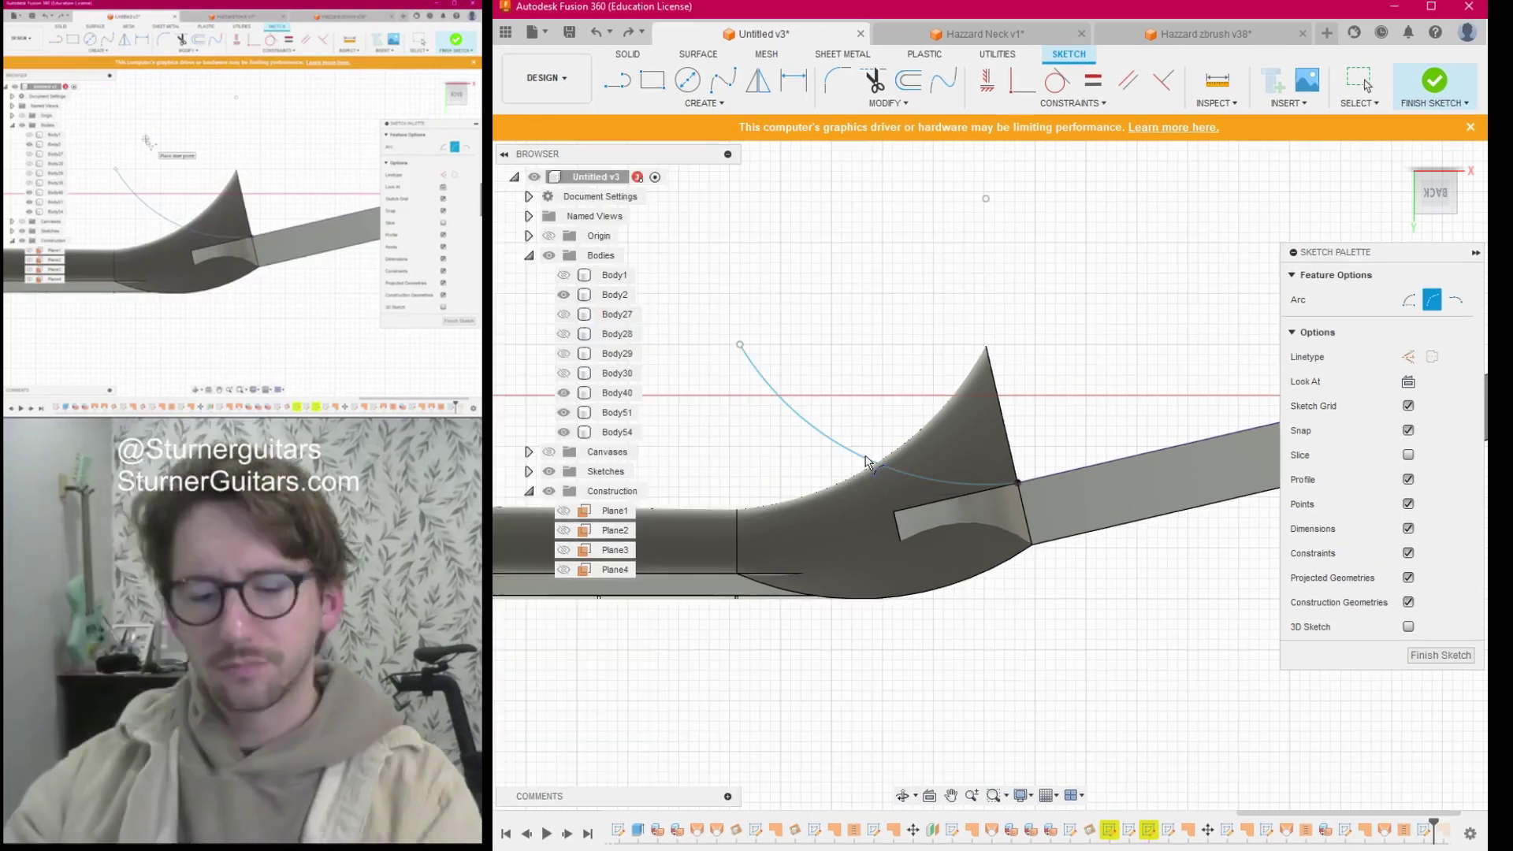
Close the arc with a line above the flare and a line about 1.53 in long down to the projected headstock edge, and finish the sketch.
{"action": "key", "text": "l"}
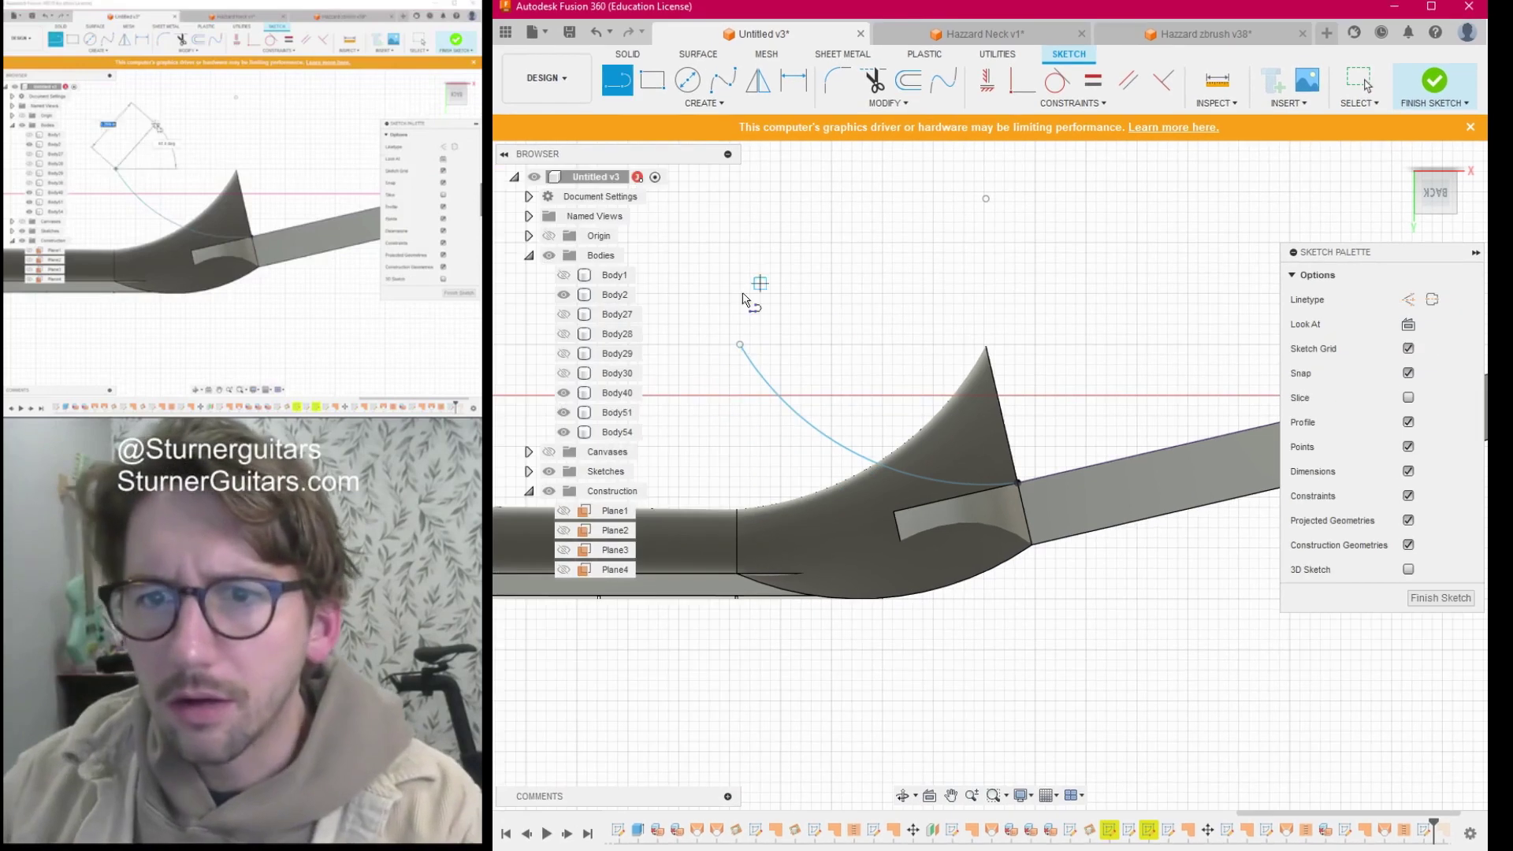
{"action": "left_click", "coordinate": [741, 345]}
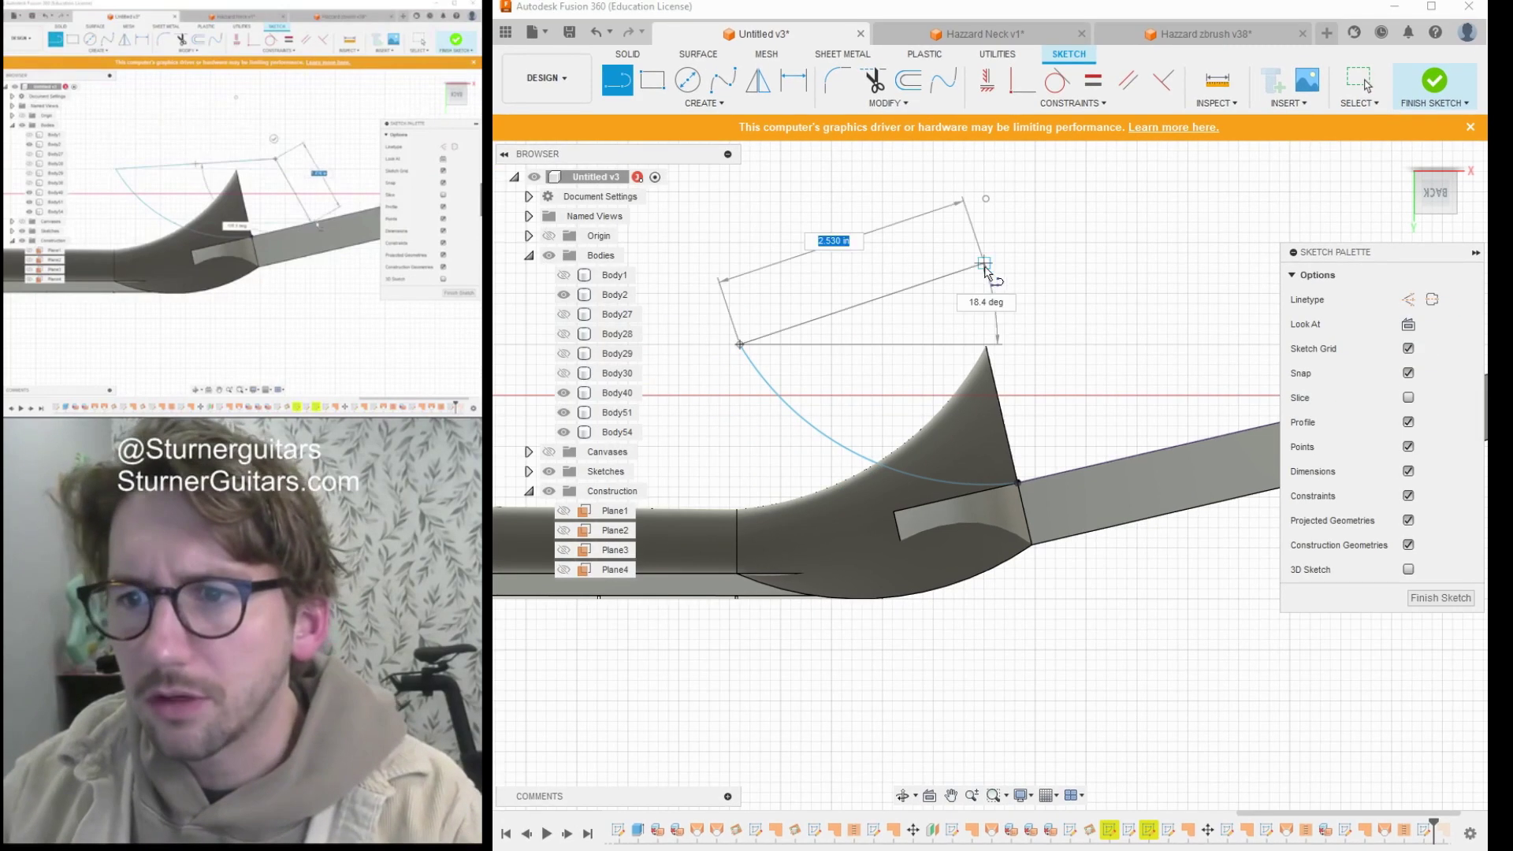
{"action": "left_click", "coordinate": [1066, 325]}
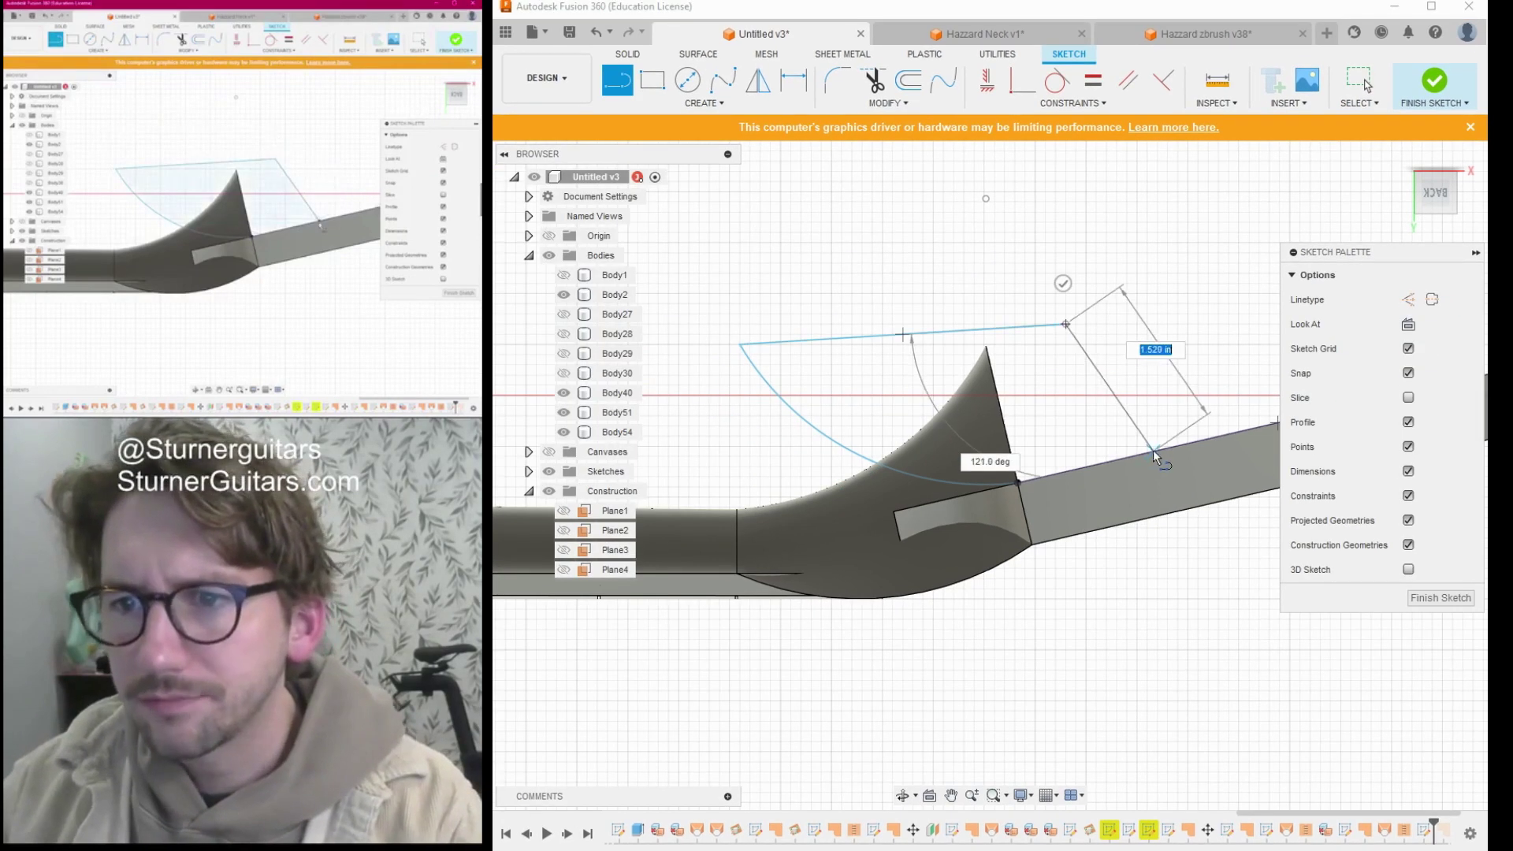
{"action": "left_click", "coordinate": [1155, 450]}
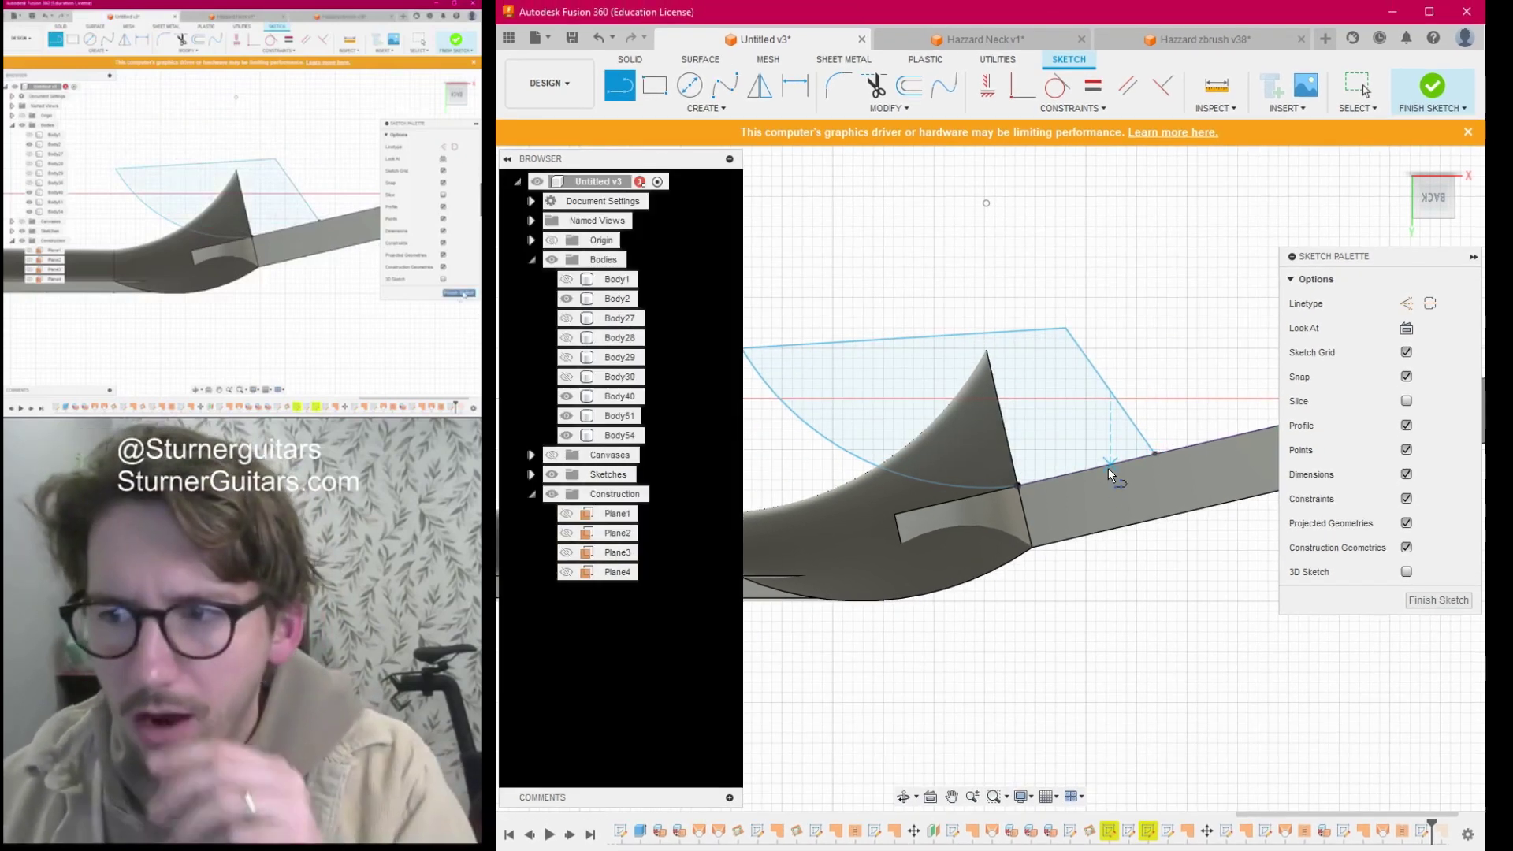
{"action": "left_click", "coordinate": [1449, 601]}
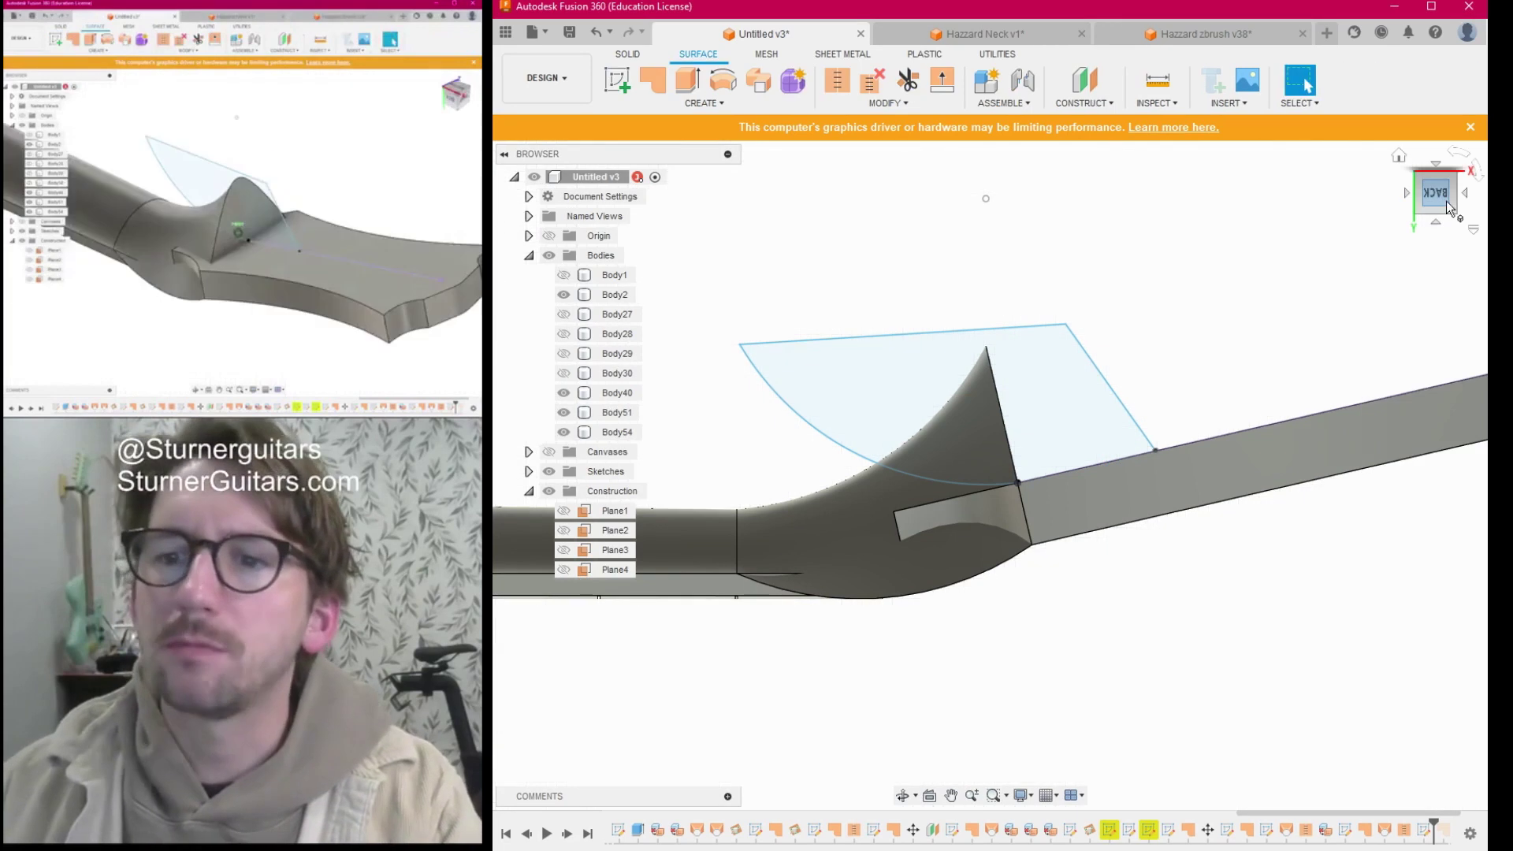
Extrude the closed side profile symmetrically as a cut, 3.50 in to each side, to trim the top of the flared transition.
{"action": "left_click", "coordinate": [1446, 201]}
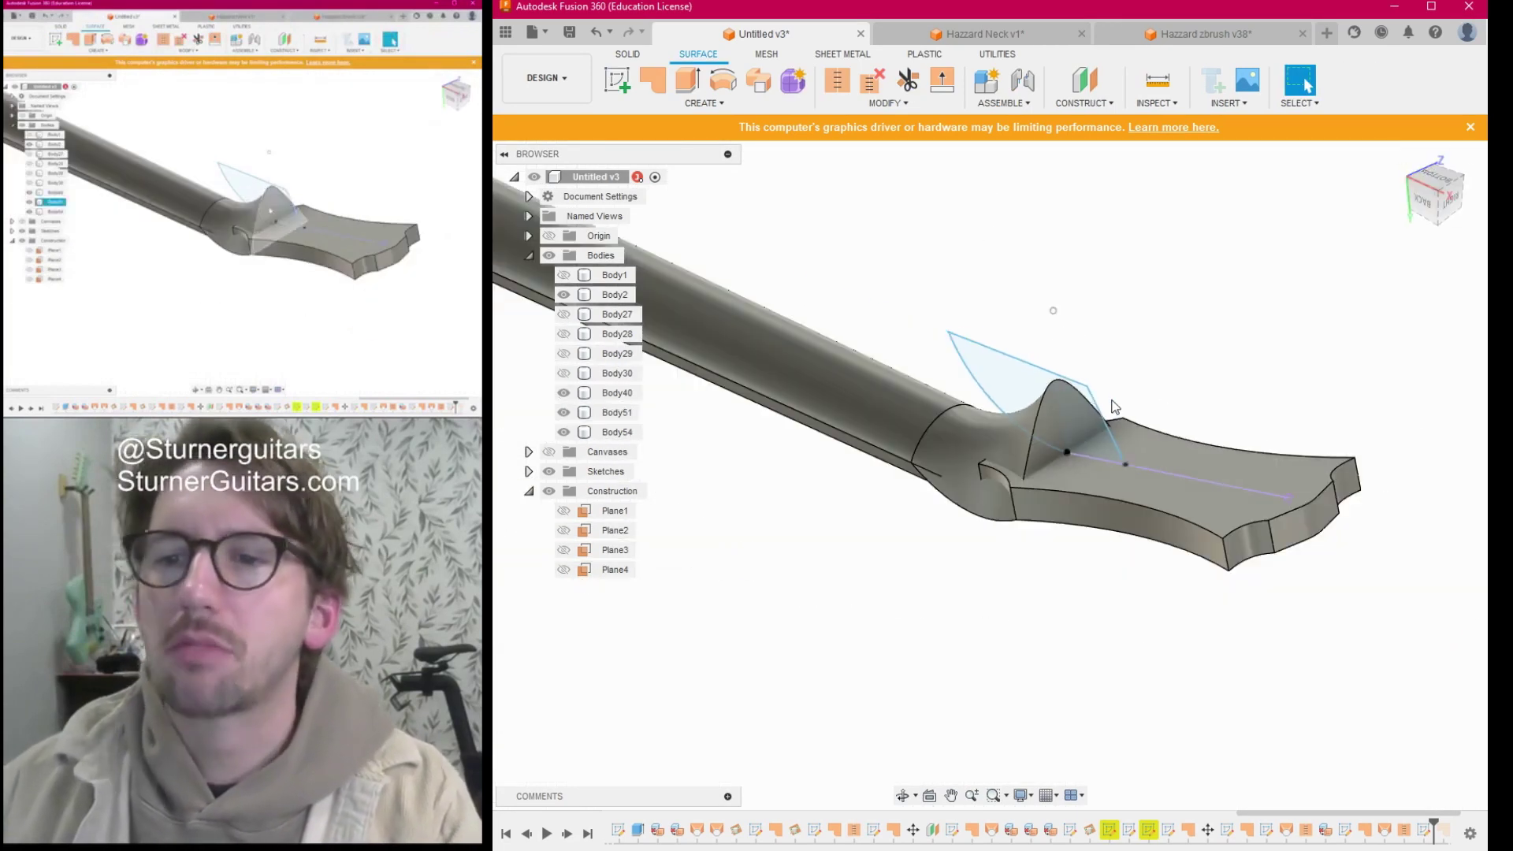
{"action": "left_click", "coordinate": [1018, 433]}
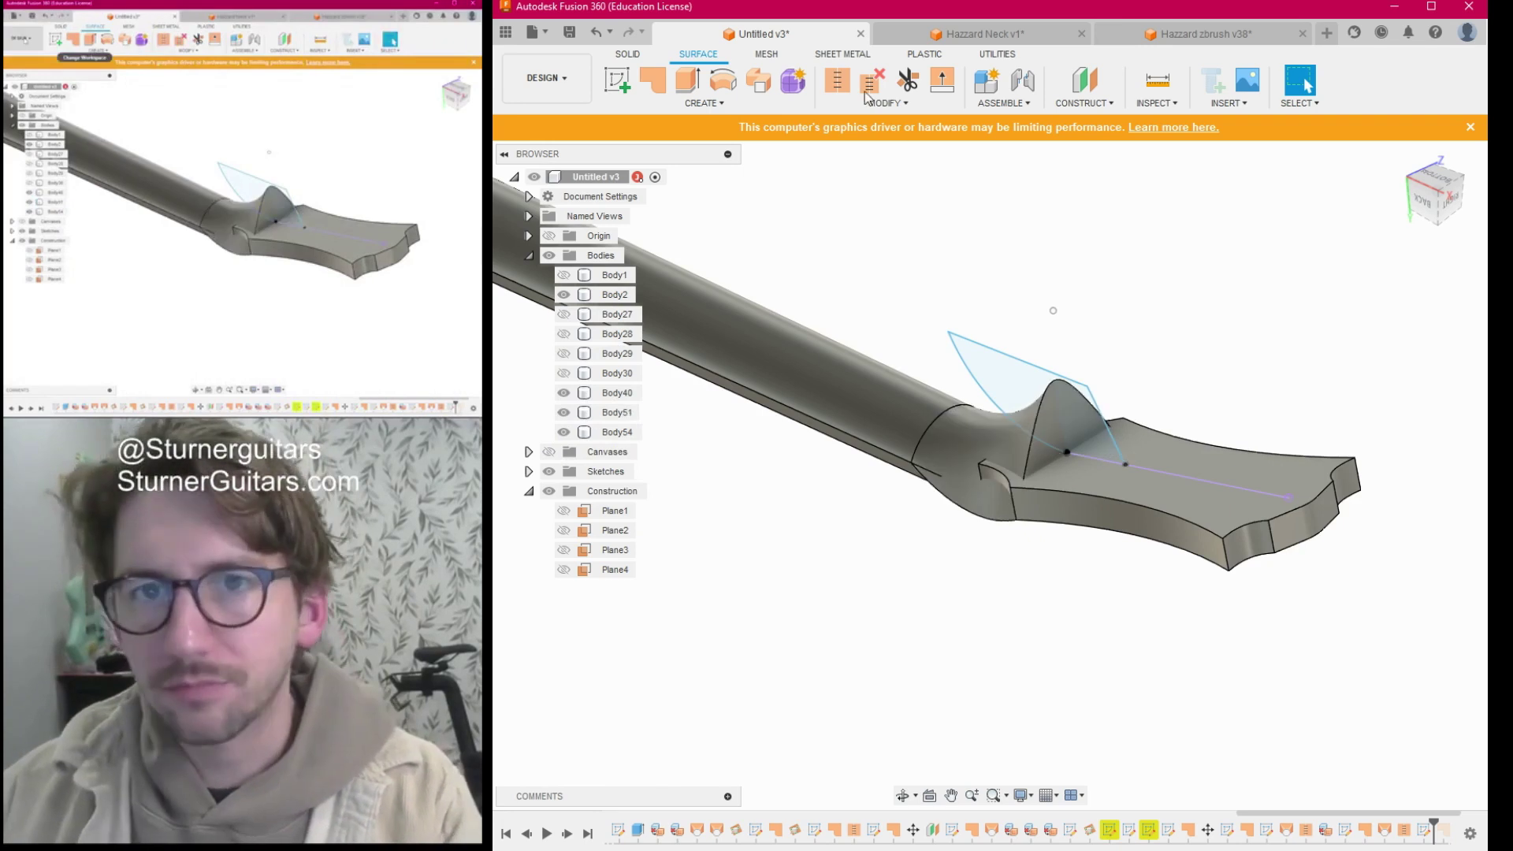
{"action": "left_click", "coordinate": [553, 80]}
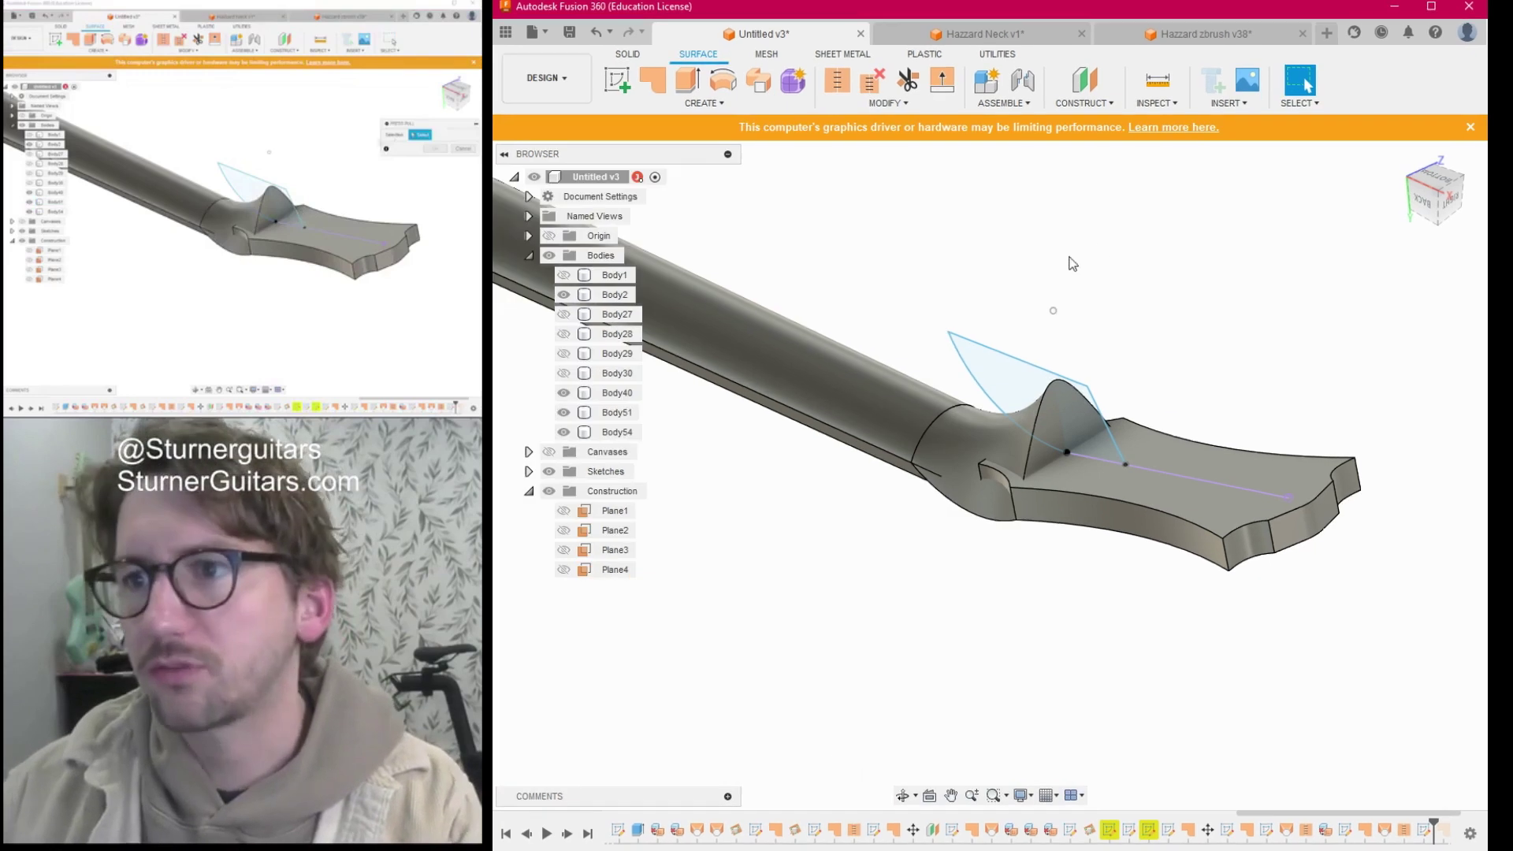
{"action": "key", "text": "q"}
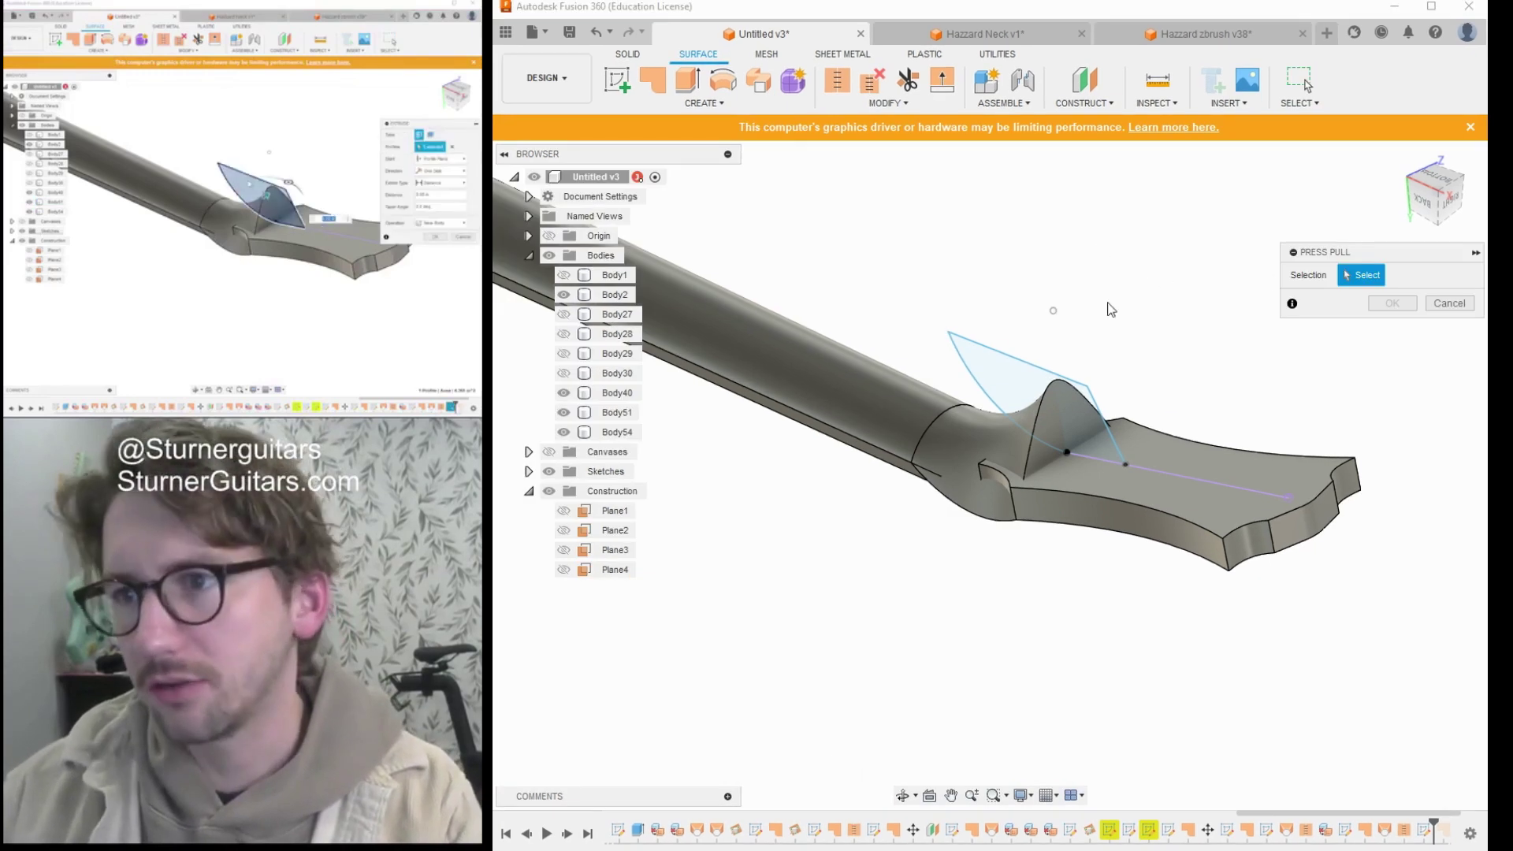
{"action": "left_click", "coordinate": [1011, 368]}
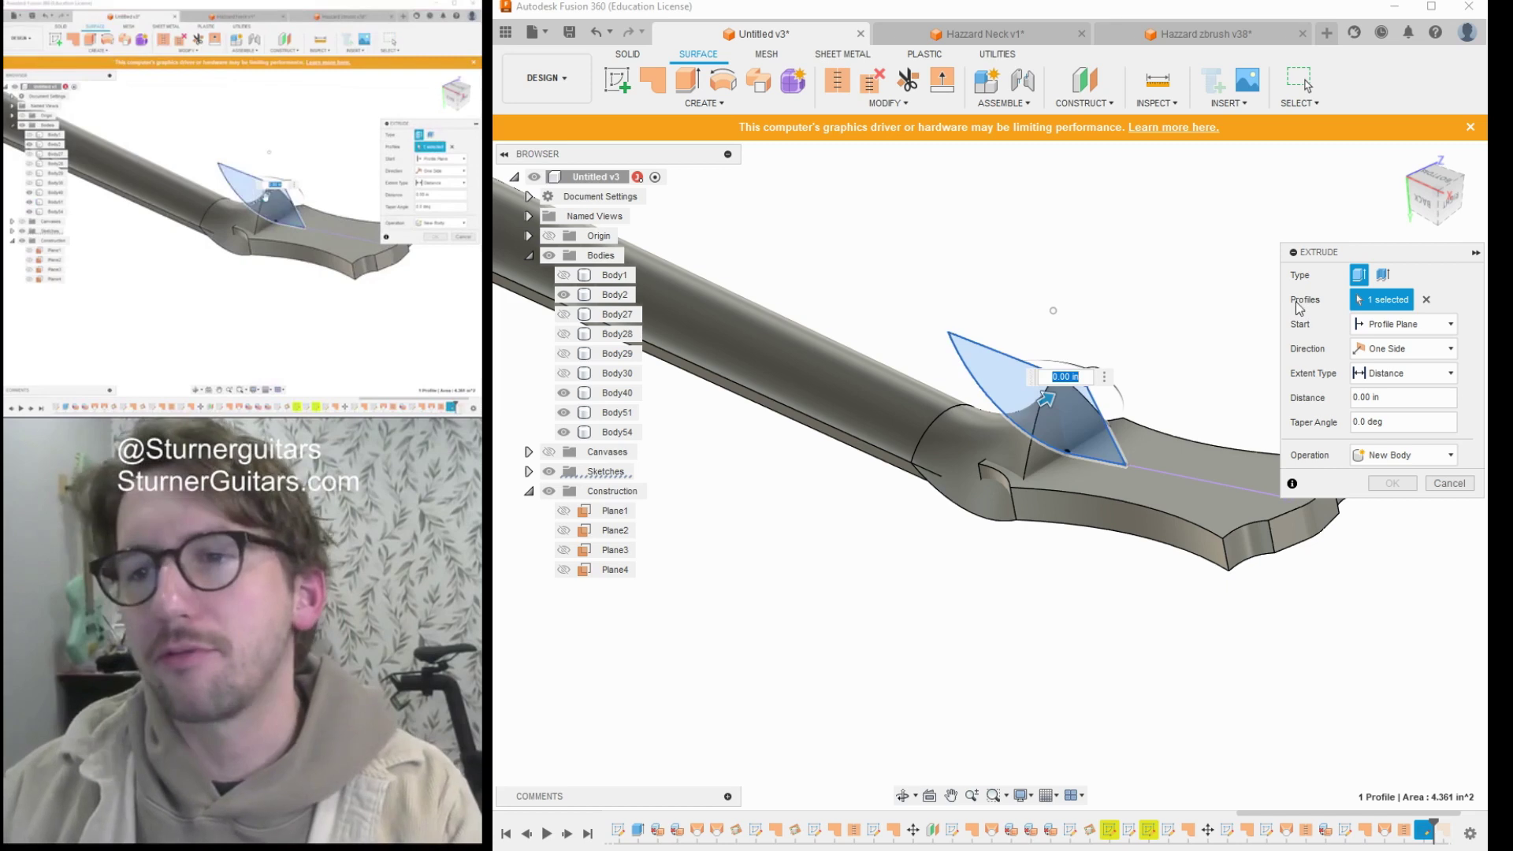
{"action": "left_click_drag", "start_coordinate": [1046, 401], "coordinate": [1180, 339]}
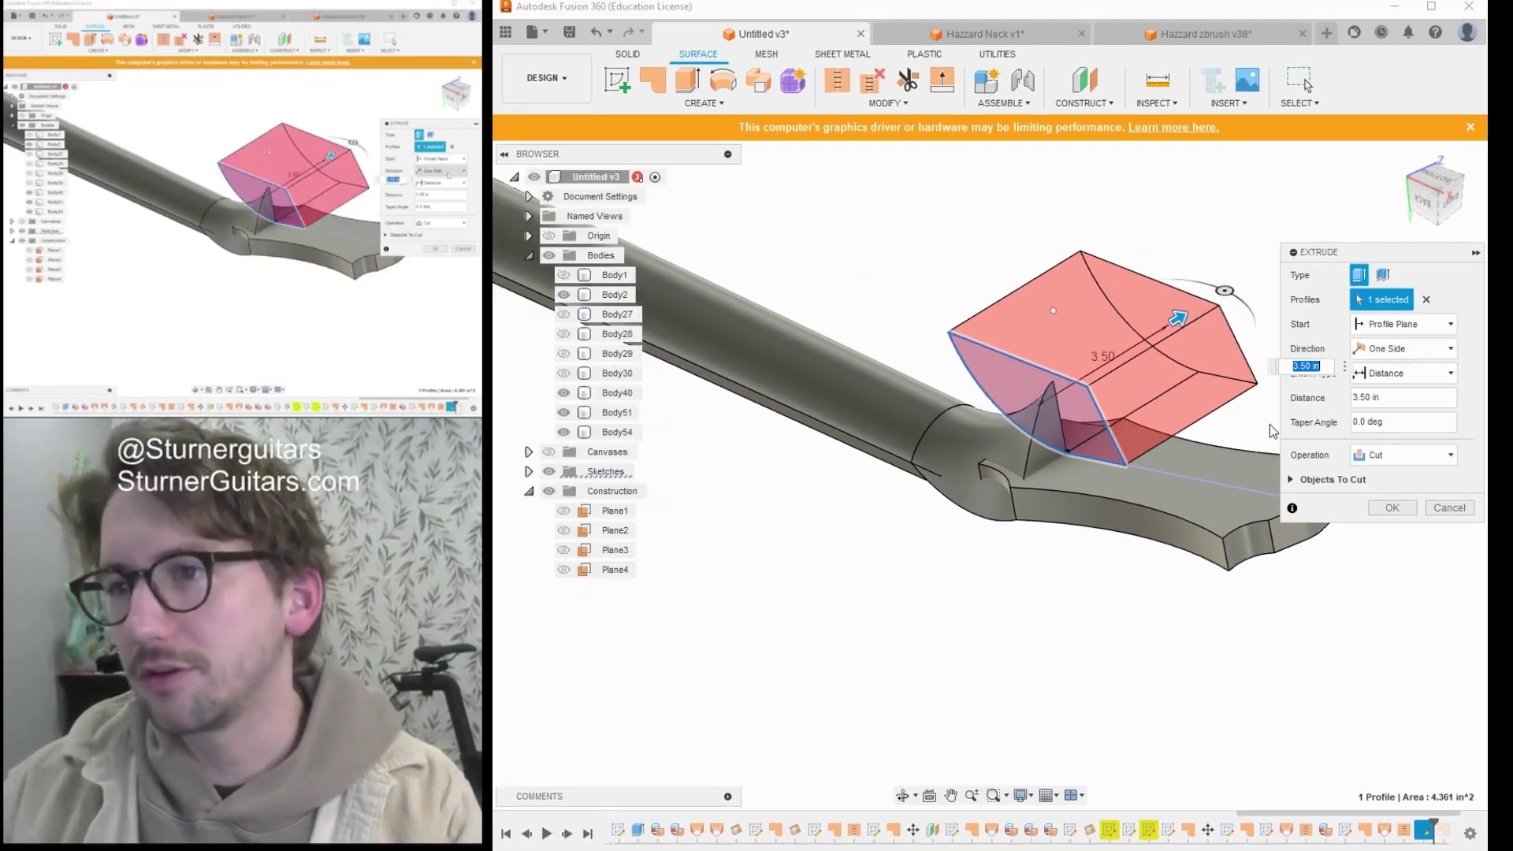
{"action": "left_click", "coordinate": [1417, 351]}
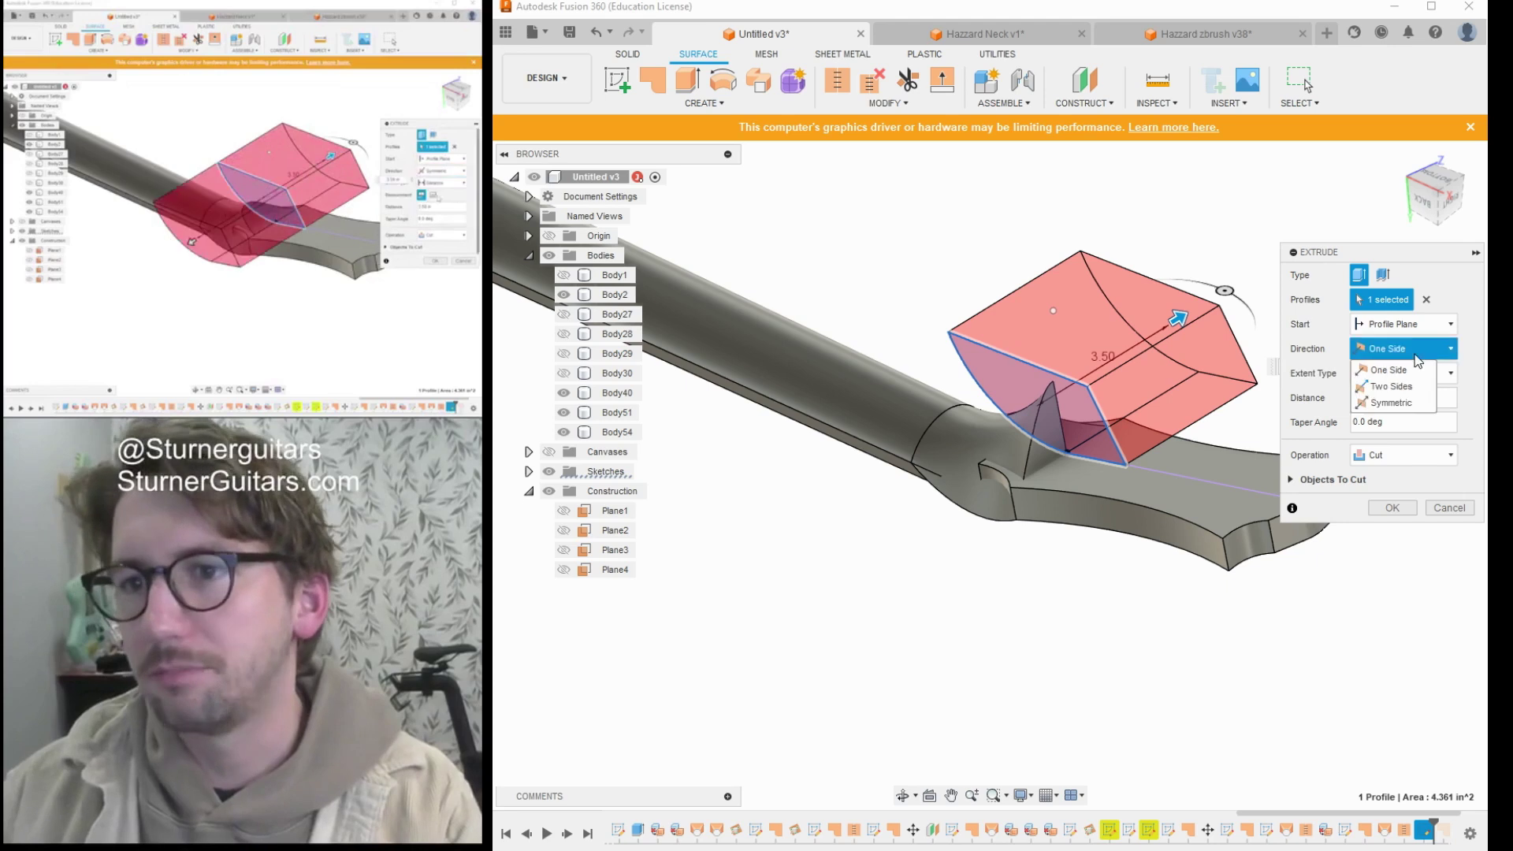
{"action": "left_click", "coordinate": [1389, 406]}
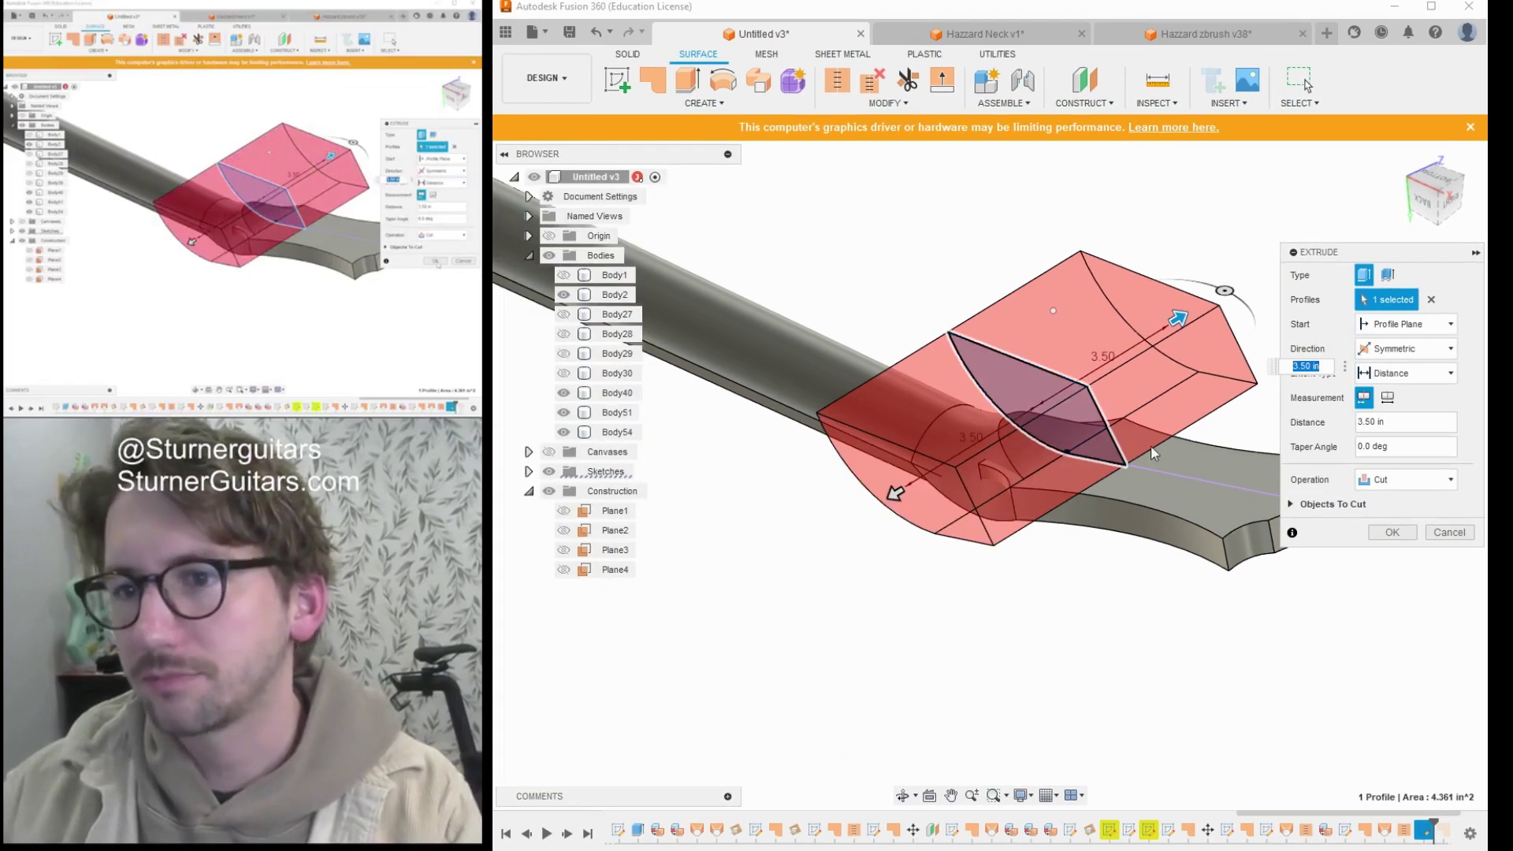
{"action": "left_click", "coordinate": [1393, 533]}
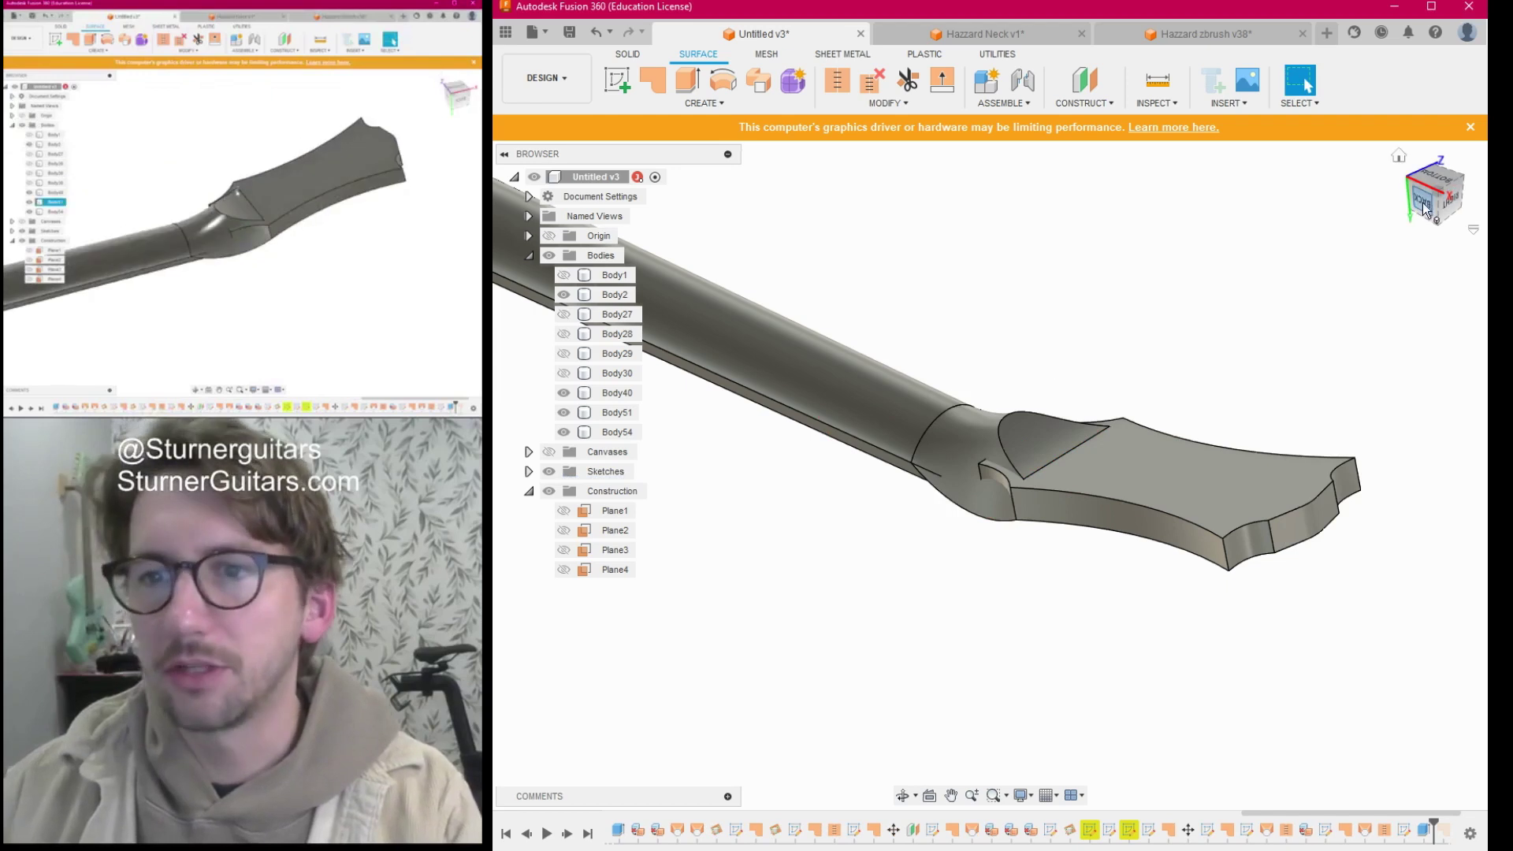
Examine the trimmed transition from the side, from behind and up close where it meets the headstock.
{"action": "left_click_drag", "start_coordinate": [1425, 209], "coordinate": [1460, 206]}
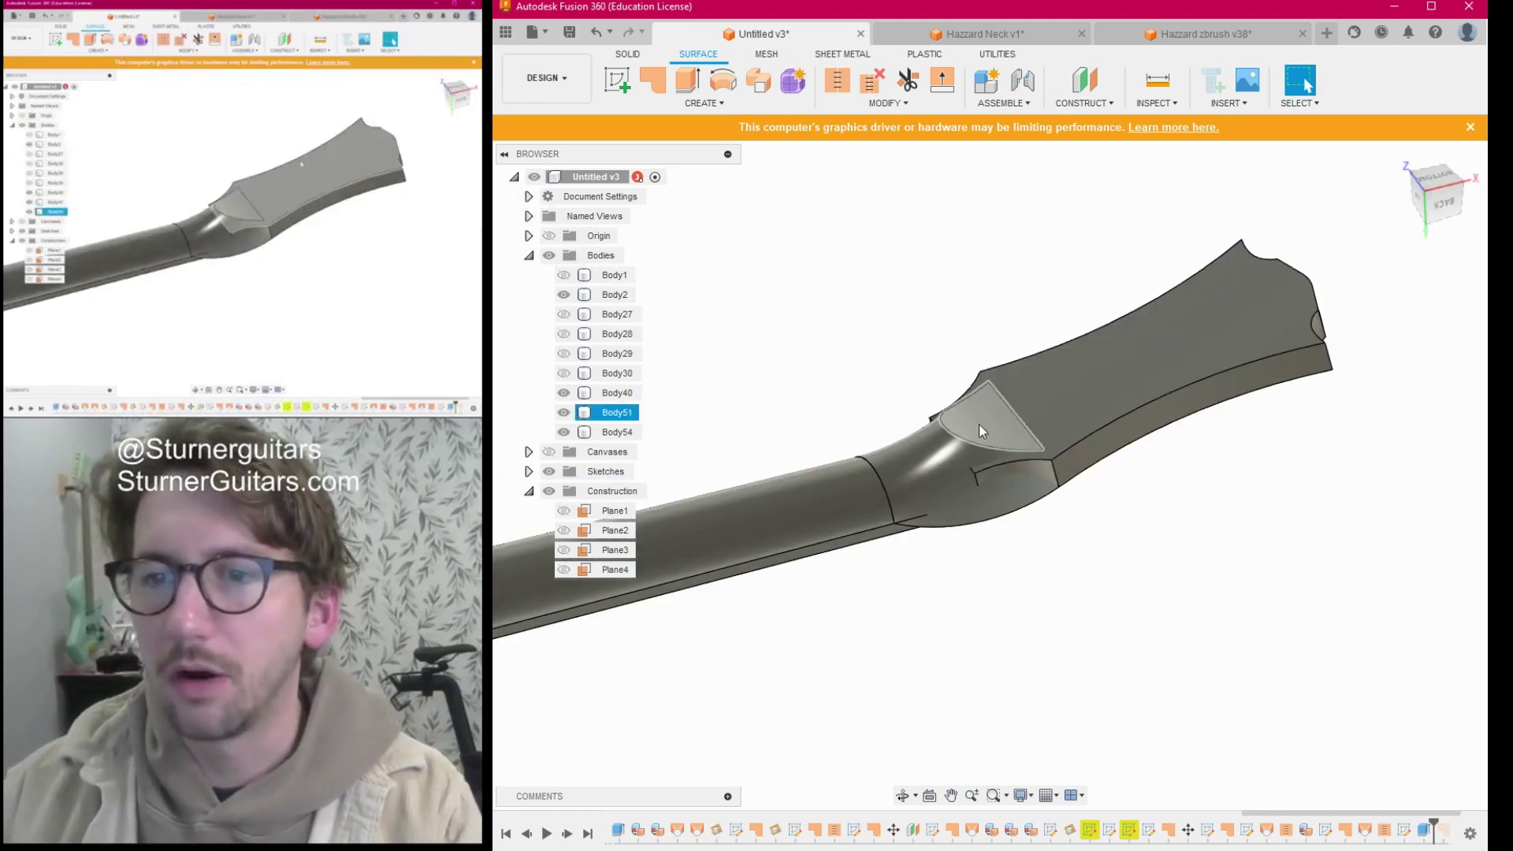
{"action": "left_click", "coordinate": [1038, 389]}
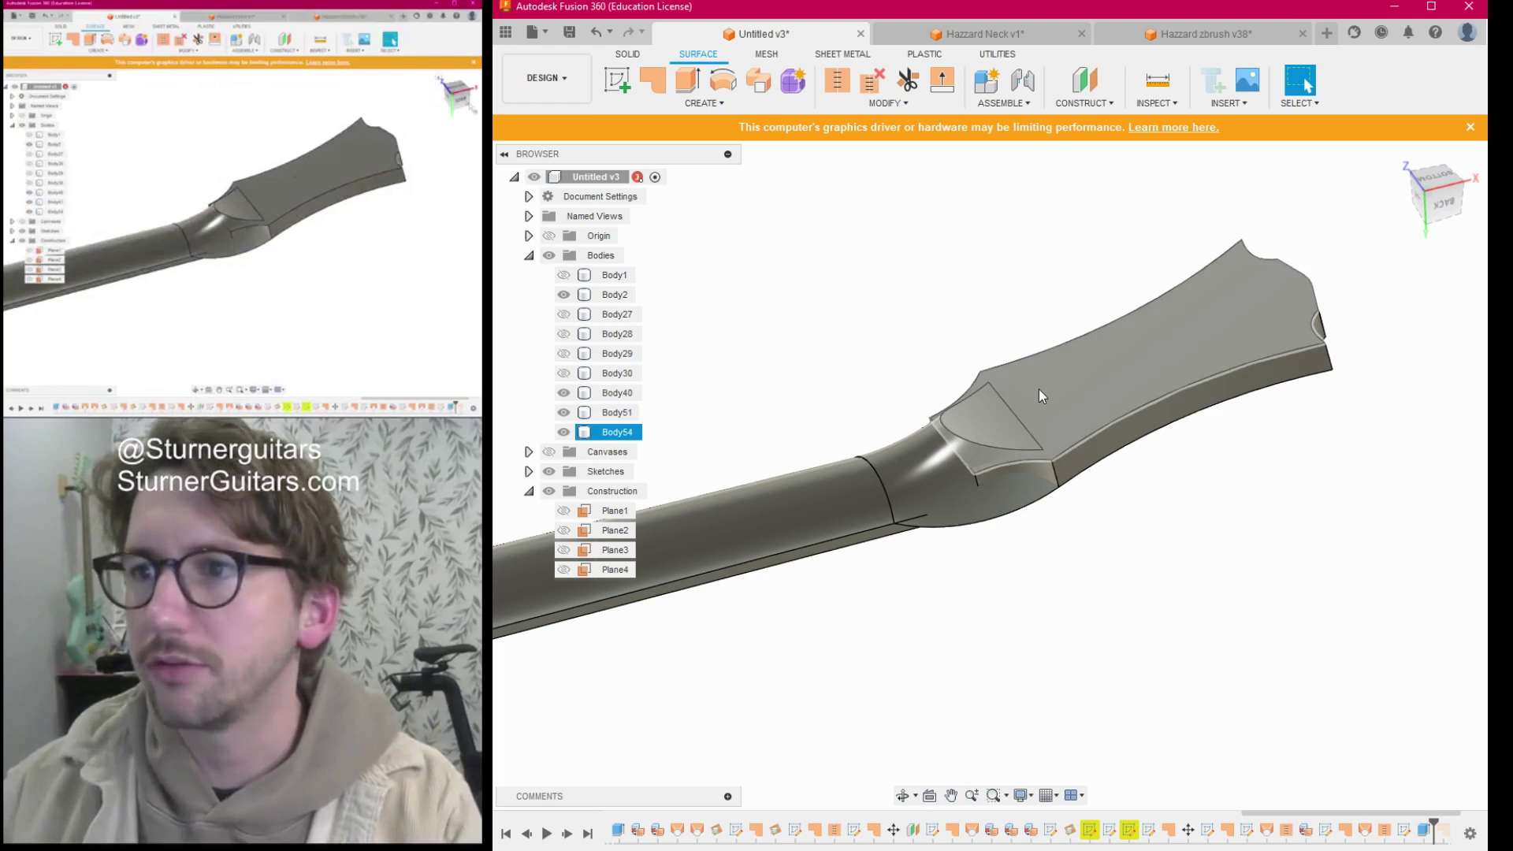
{"action": "left_click", "coordinate": [1446, 208]}
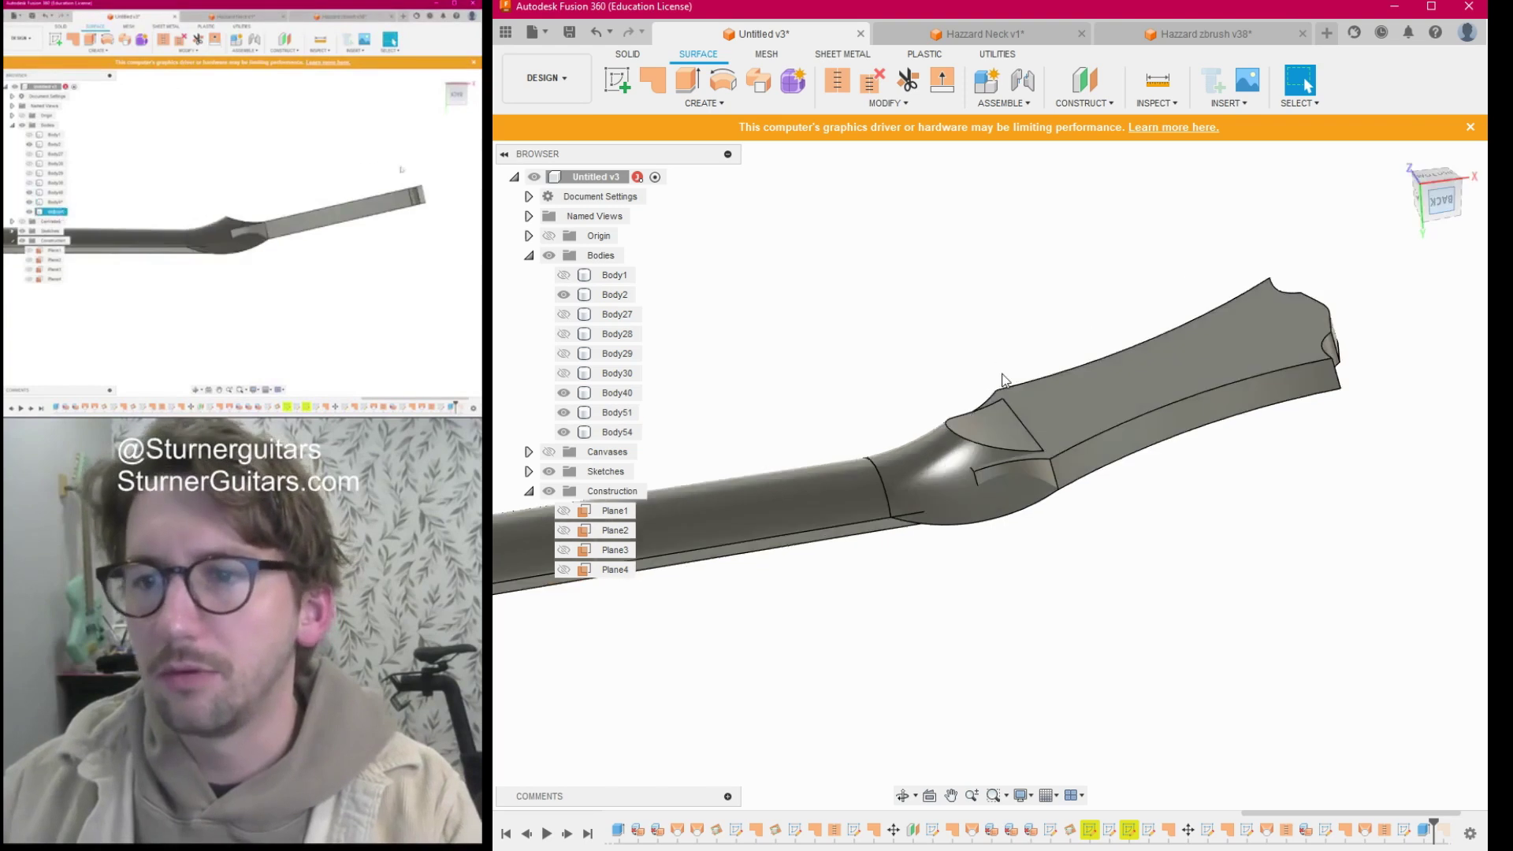
{"action": "middle_click_drag", "start_coordinate": [1003, 380], "coordinate": [919, 488], "text": "shift"}
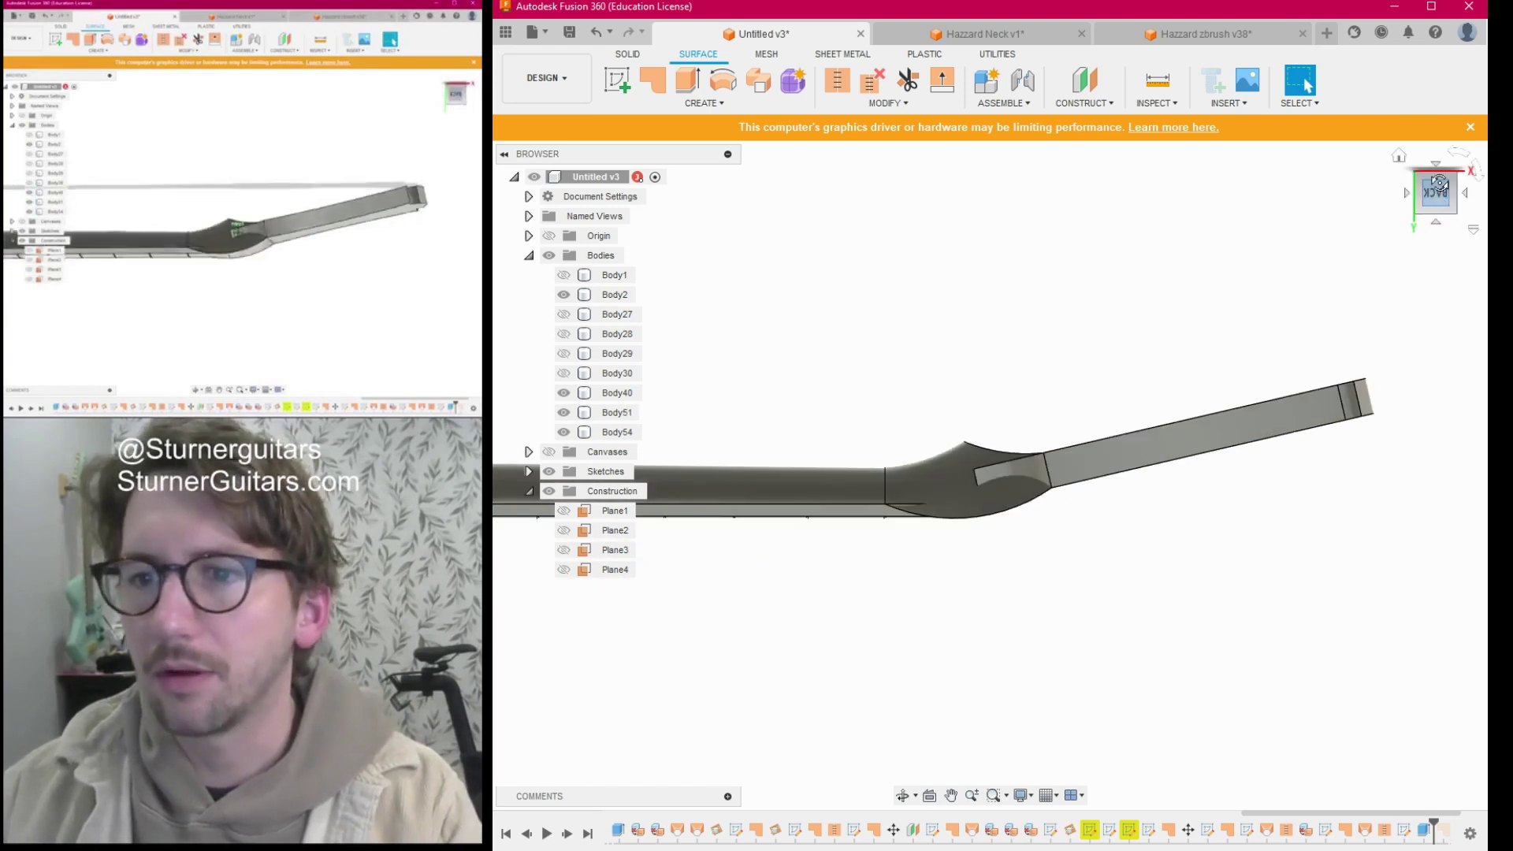
{"action": "mouse_move", "coordinate": [1440, 183]}
{"action": "left_mouse_down"}
{"action": "mouse_move", "coordinate": [1434, 142]}
{"action": "mouse_move", "coordinate": [1442, 201]}
{"action": "left_mouse_up"}
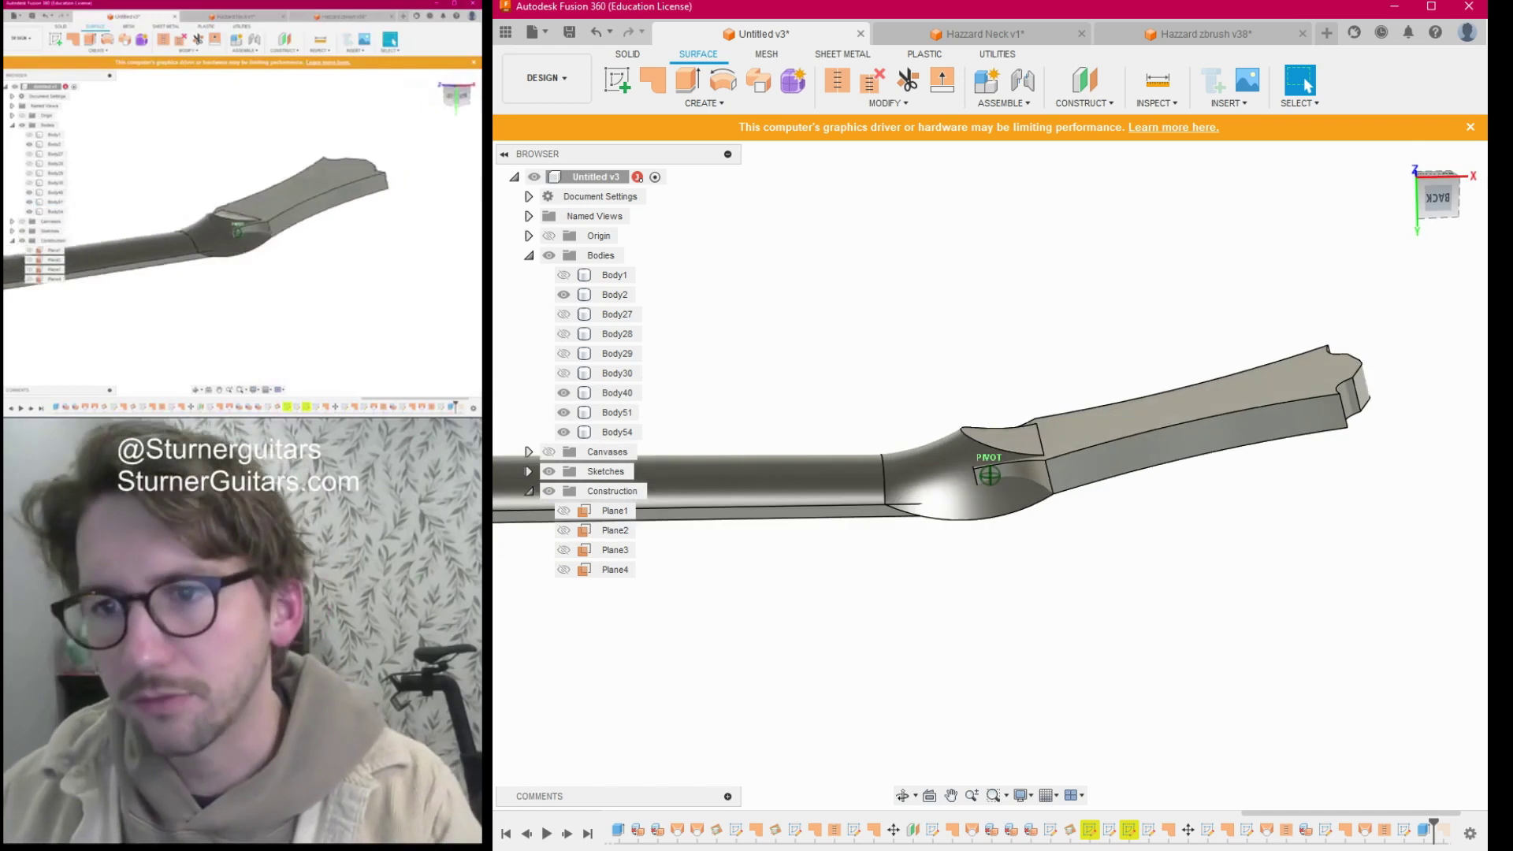
{"action": "middle_click_drag", "start_coordinate": [990, 476], "coordinate": [990, 475], "text": "shift"}
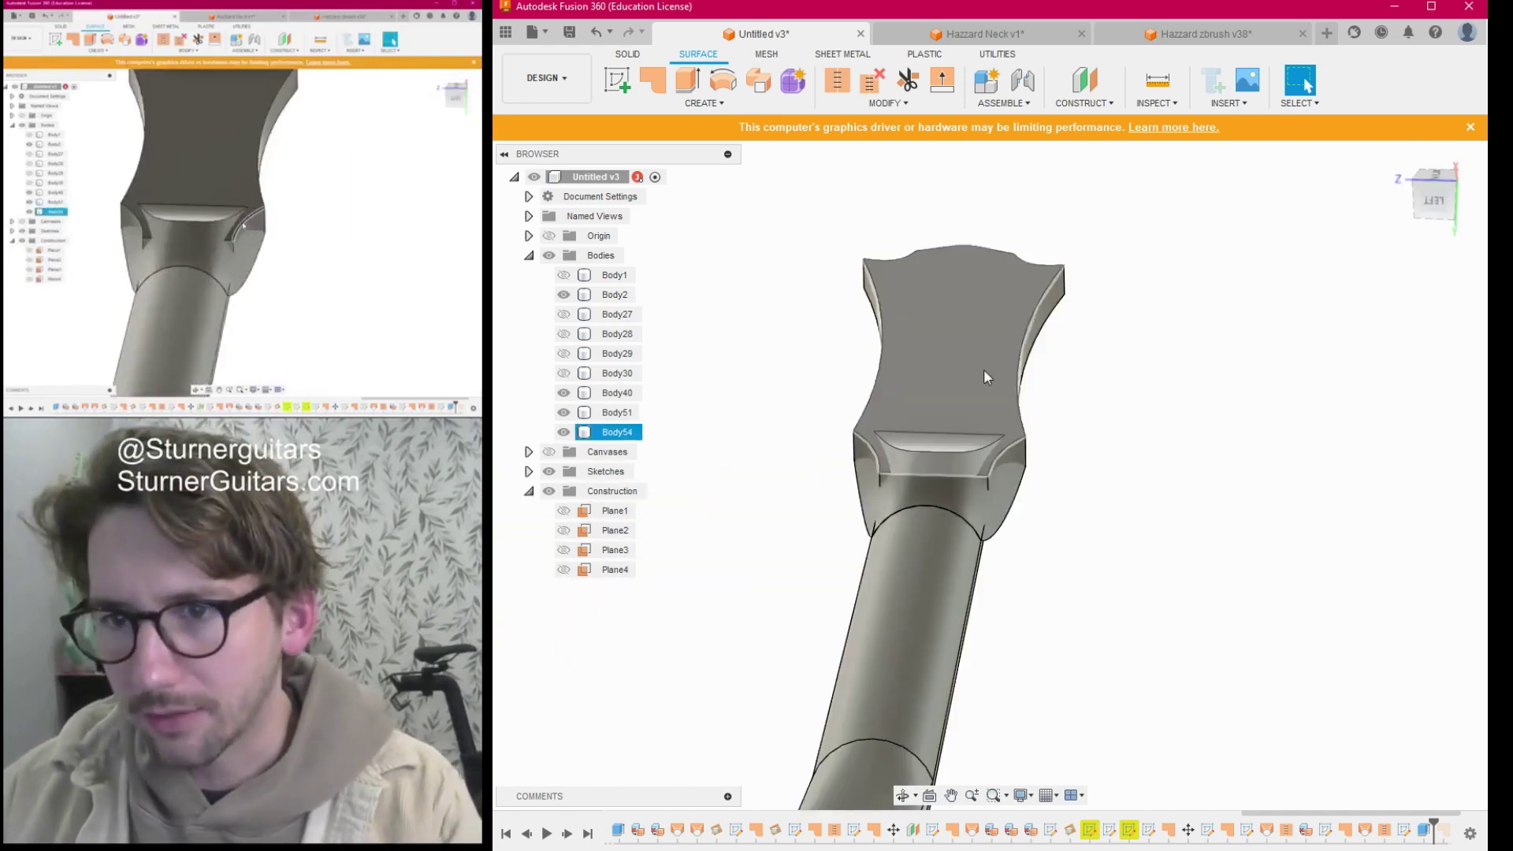
{"action": "scroll", "coordinate": [998, 452], "scroll_direction": "down", "scroll_amount": 1}
{"action": "scroll", "coordinate": [1000, 452], "scroll_direction": "up", "scroll_amount": 5}
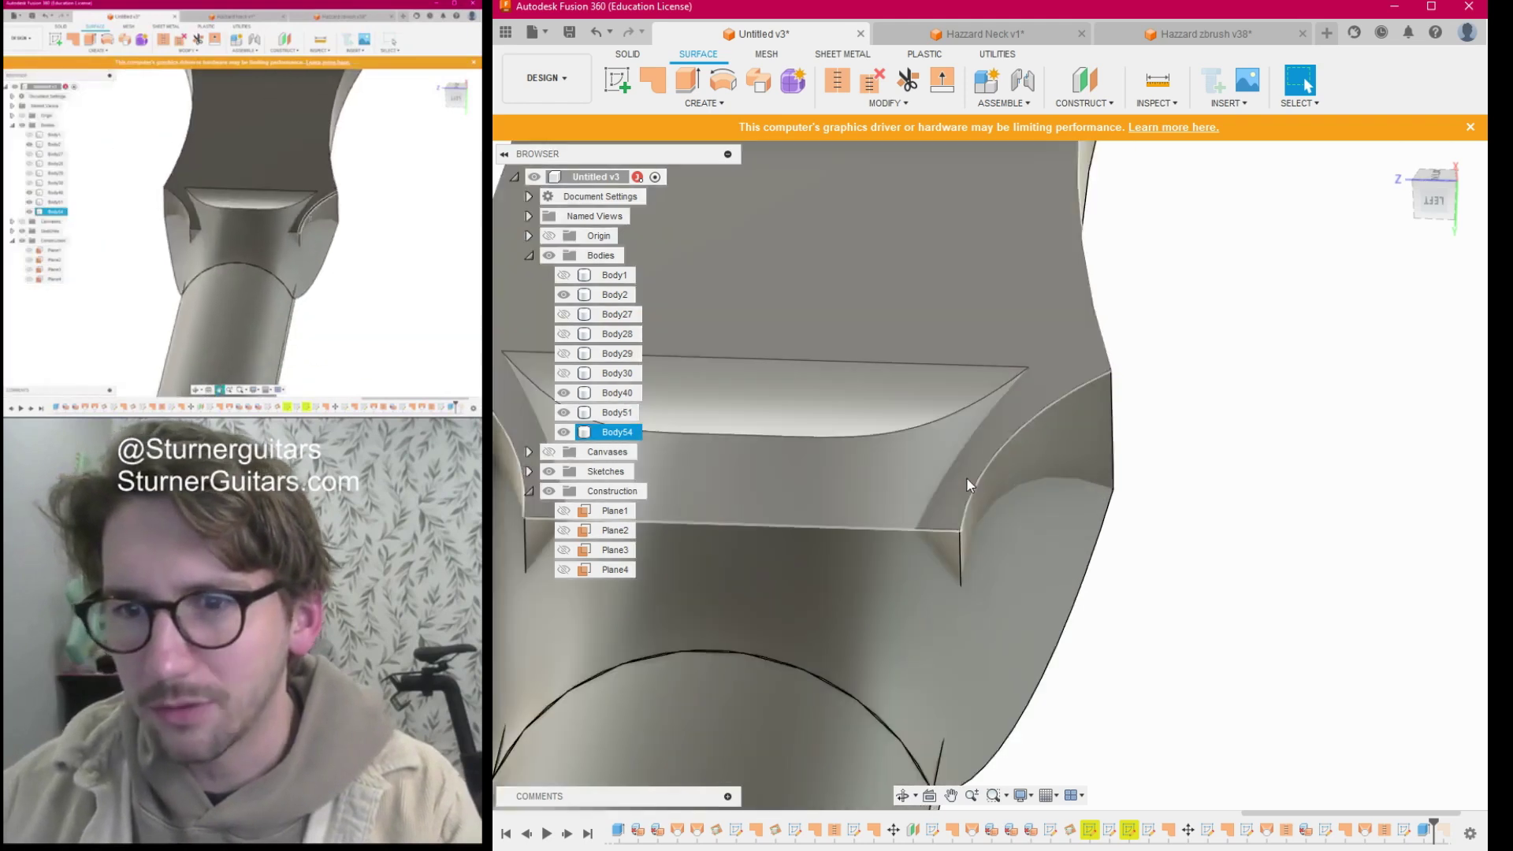
{"action": "scroll", "coordinate": [967, 476], "scroll_direction": "down", "scroll_amount": 2}
{"action": "middle_click_drag", "start_coordinate": [783, 477], "coordinate": [933, 443]}
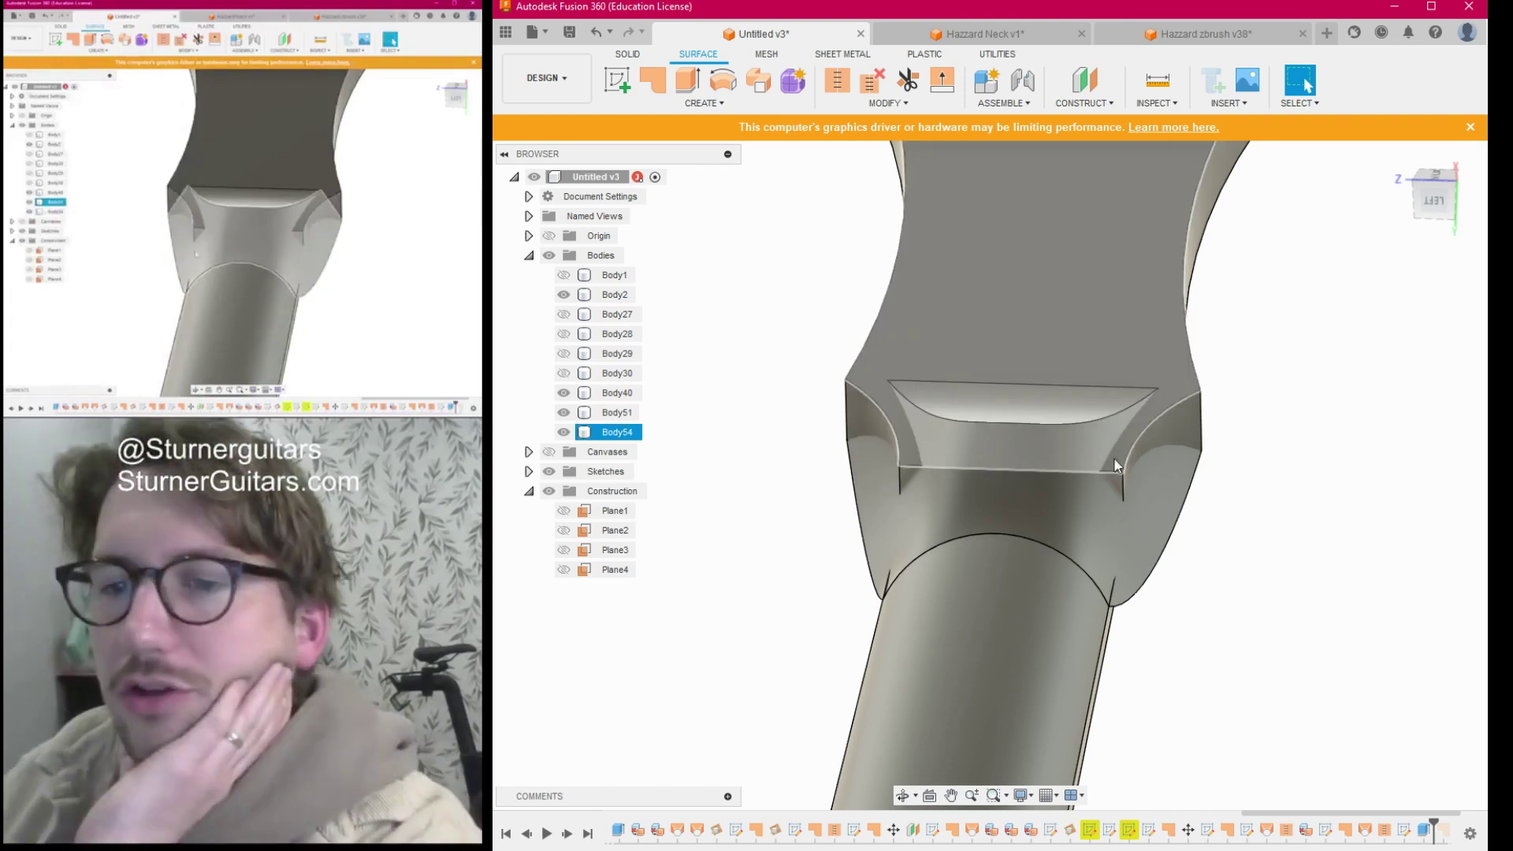
{"action": "left_click", "coordinate": [1114, 505]}
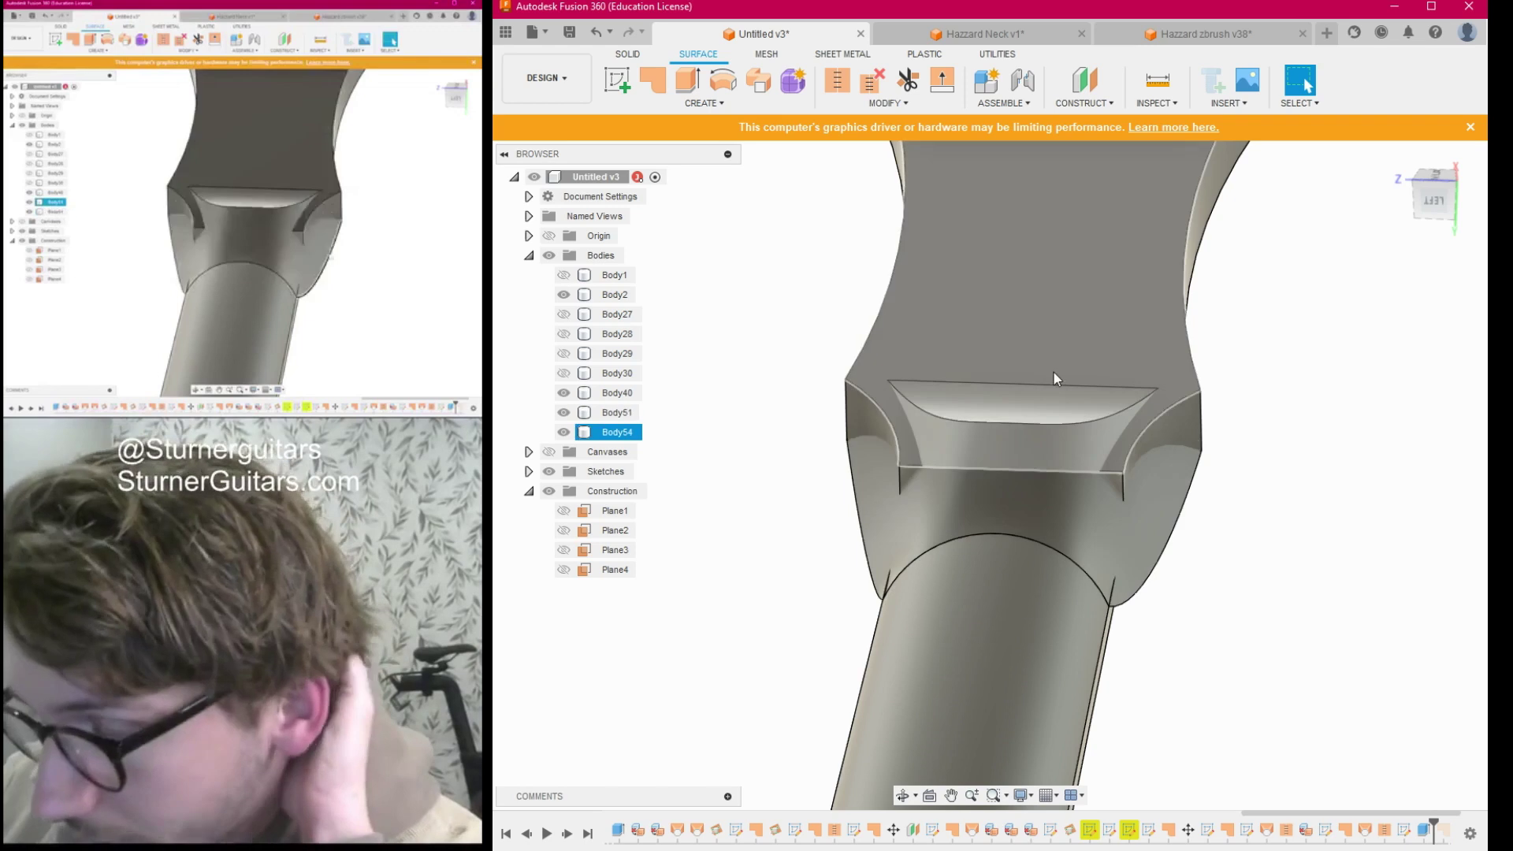
{"action": "left_click", "coordinate": [1071, 388]}
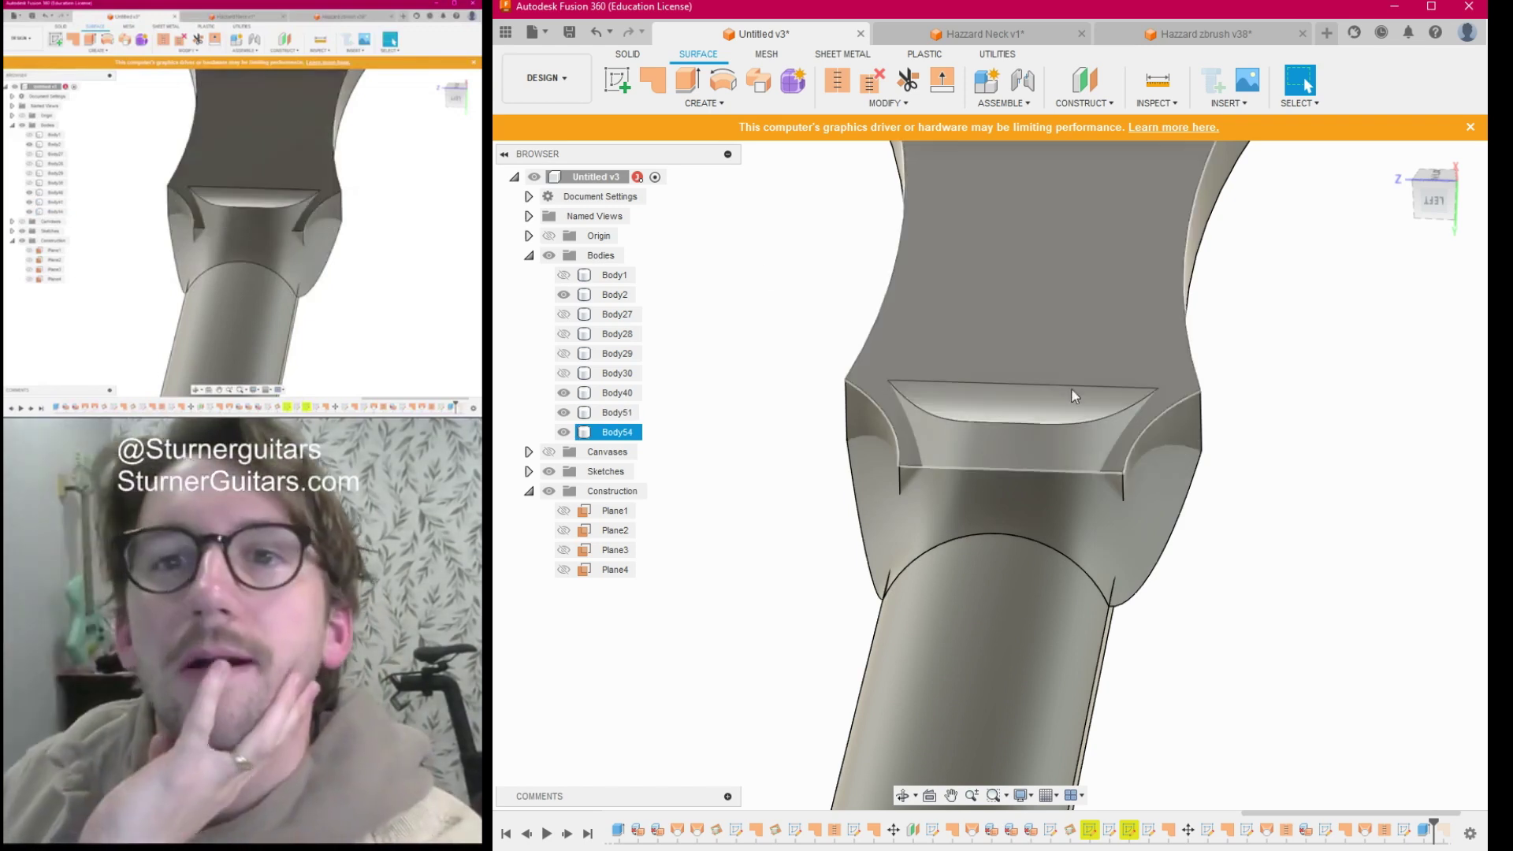
{"action": "left_click", "coordinate": [768, 273]}
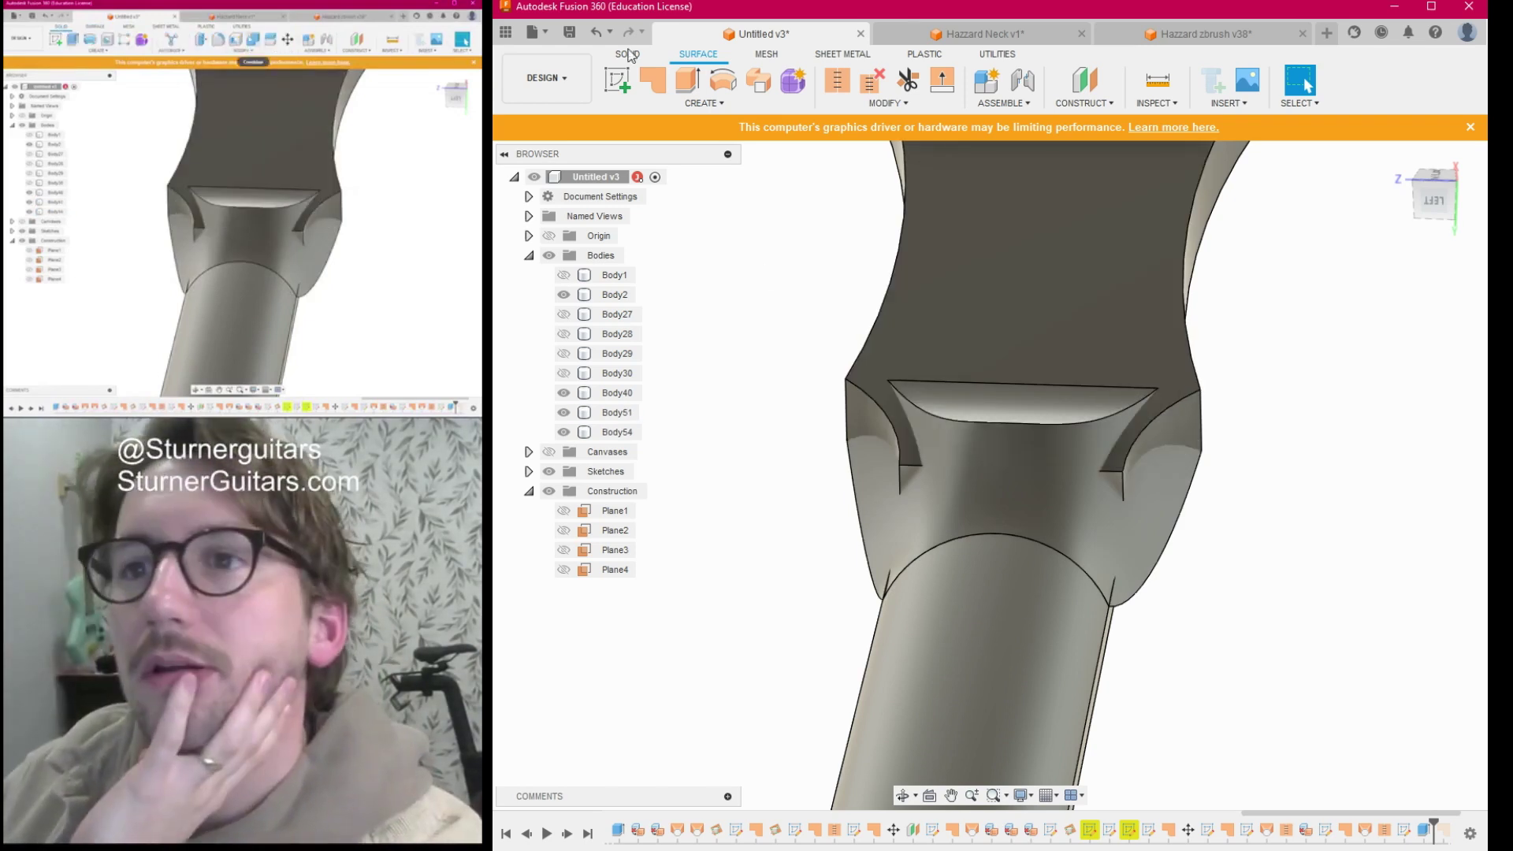
{"action": "left_click", "coordinate": [626, 55]}
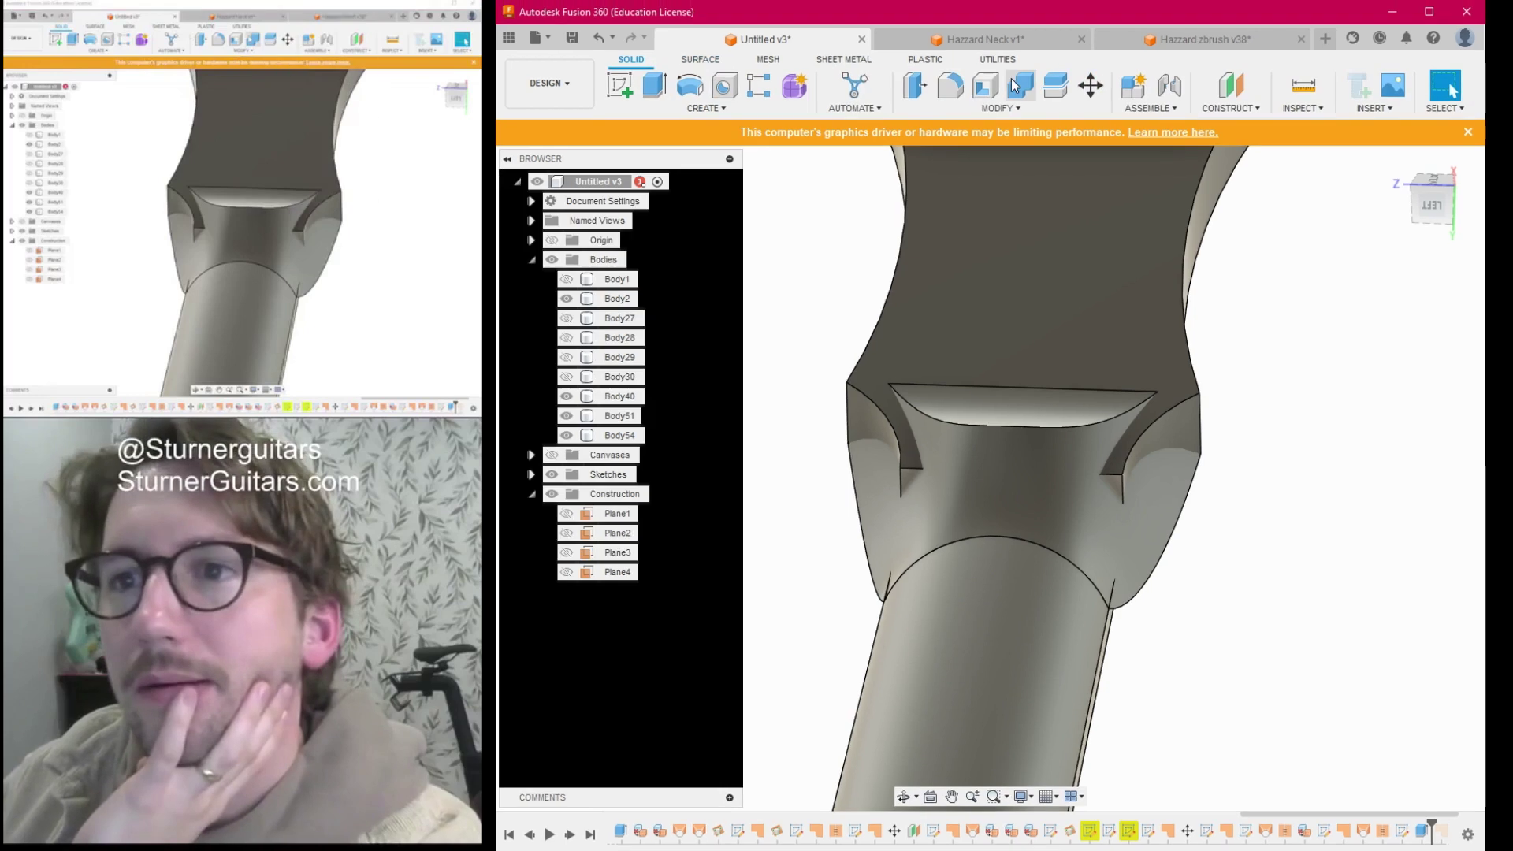
{"action": "left_click", "coordinate": [1013, 80]}
{"action": "left_click", "coordinate": [1142, 532]}
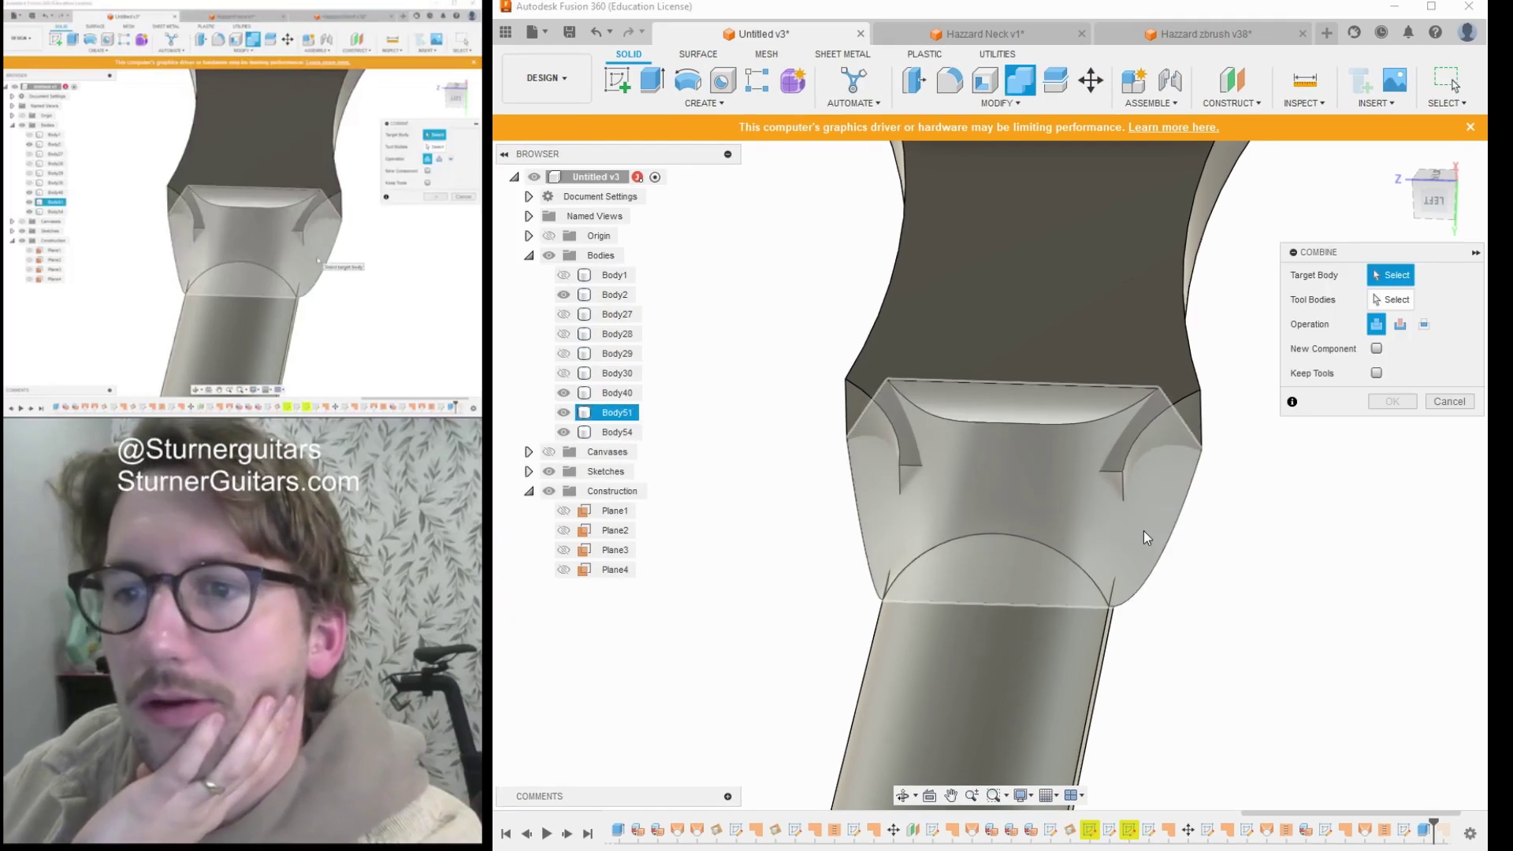
{"action": "left_click", "coordinate": [1151, 528]}
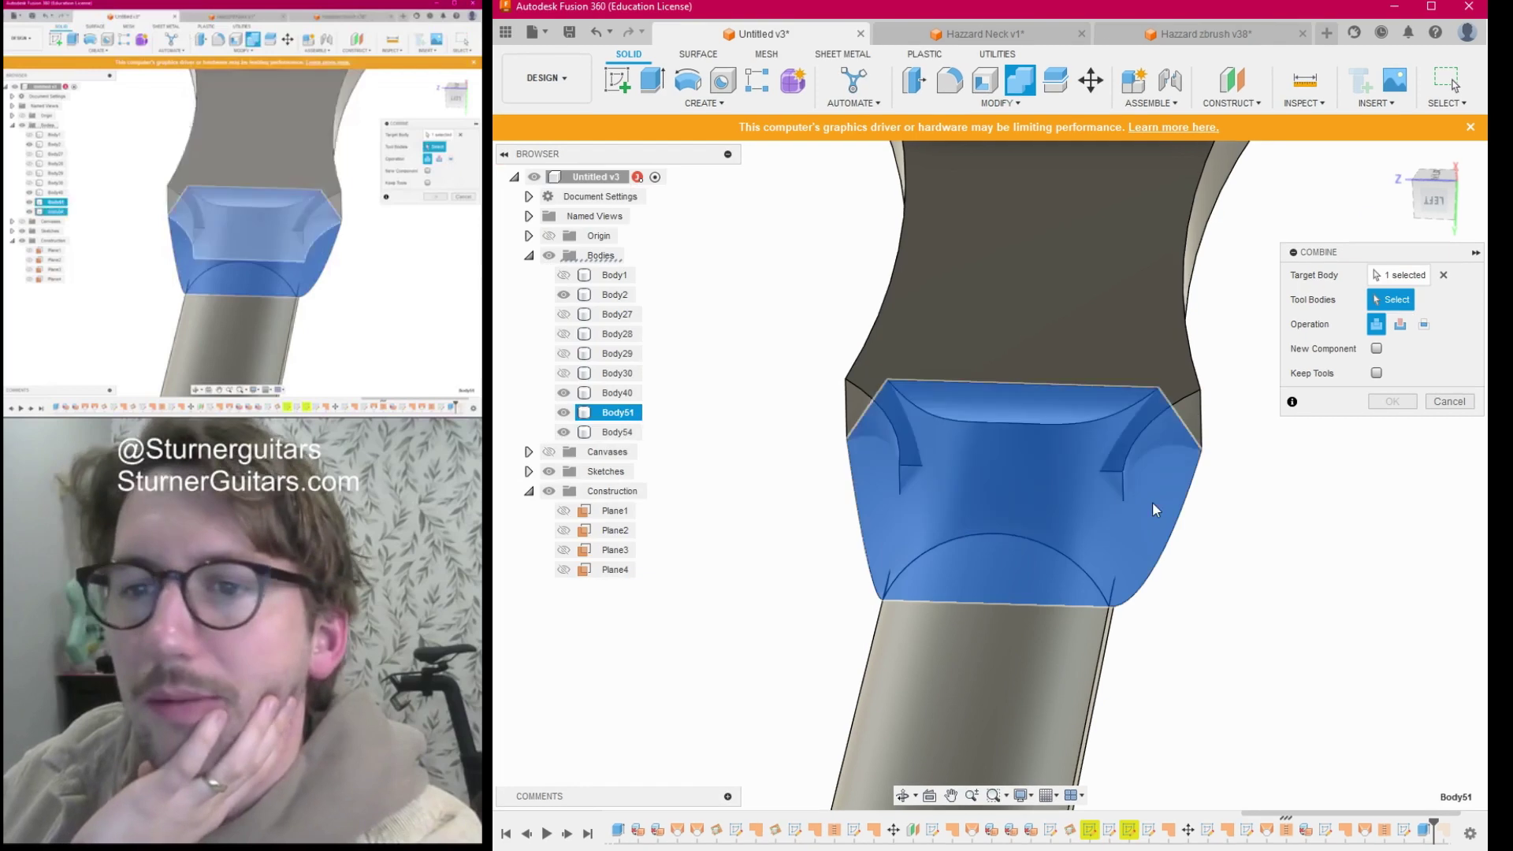
{"action": "left_click", "coordinate": [832, 405]}
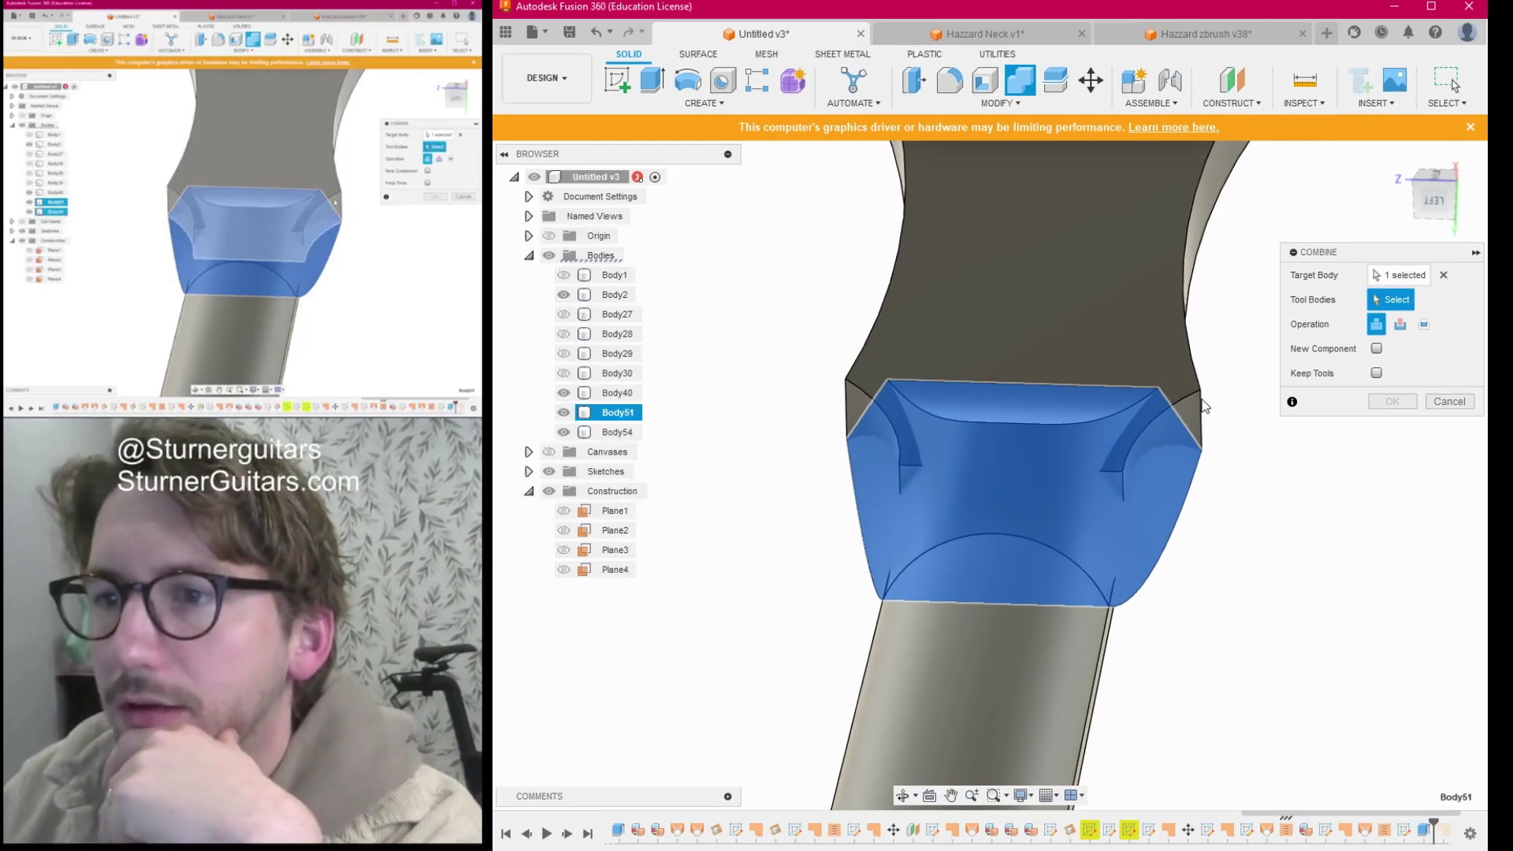
{"action": "left_click_drag", "start_coordinate": [1430, 212], "coordinate": [1406, 251]}
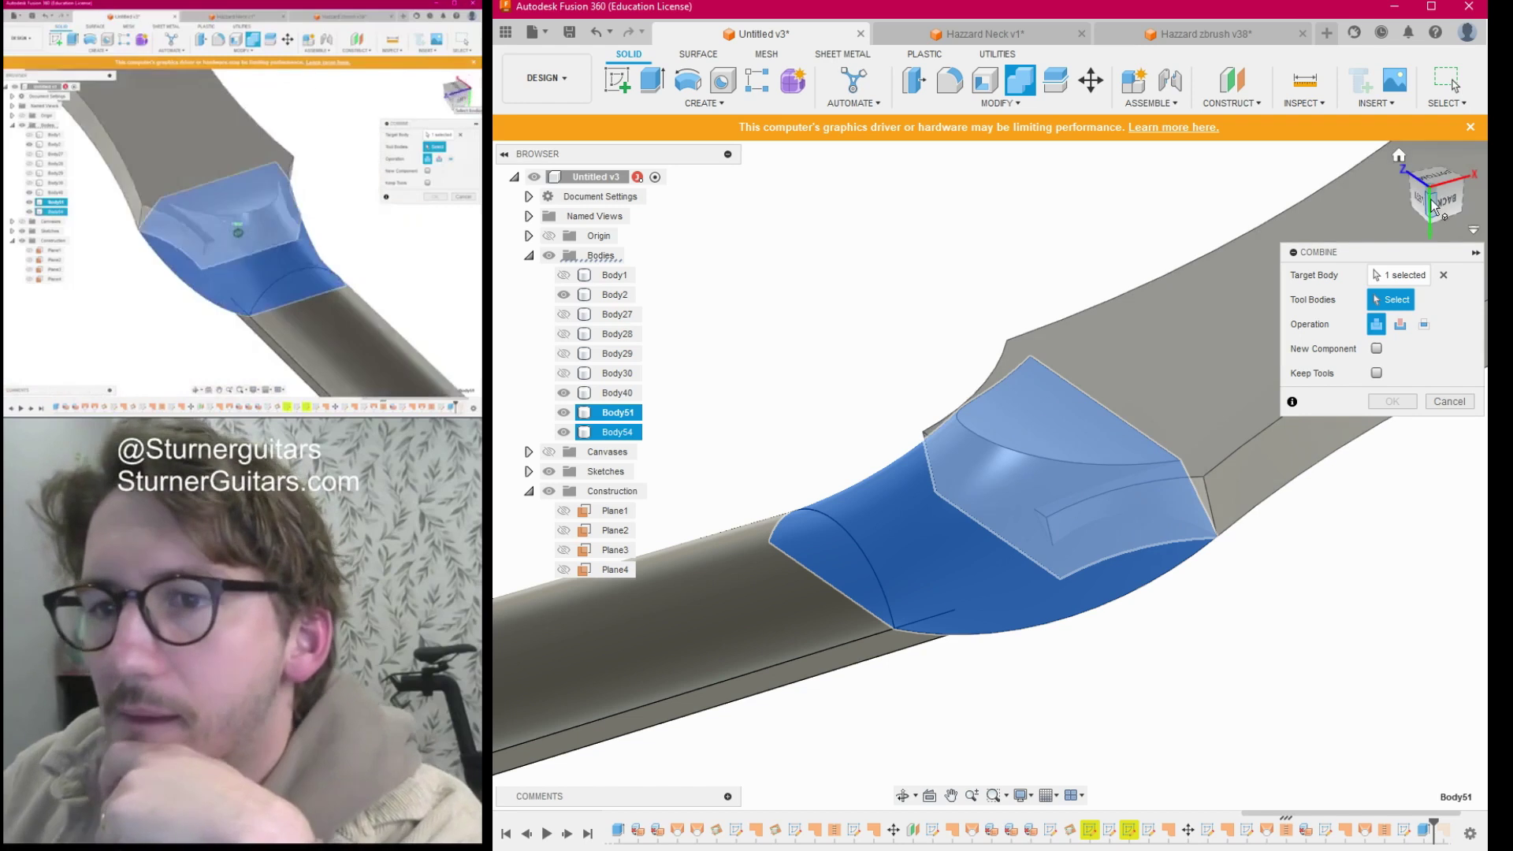
{"action": "left_click_drag", "start_coordinate": [1440, 203], "coordinate": [1477, 205]}
{"action": "left_click_drag", "start_coordinate": [1477, 205], "coordinate": [1457, 203]}
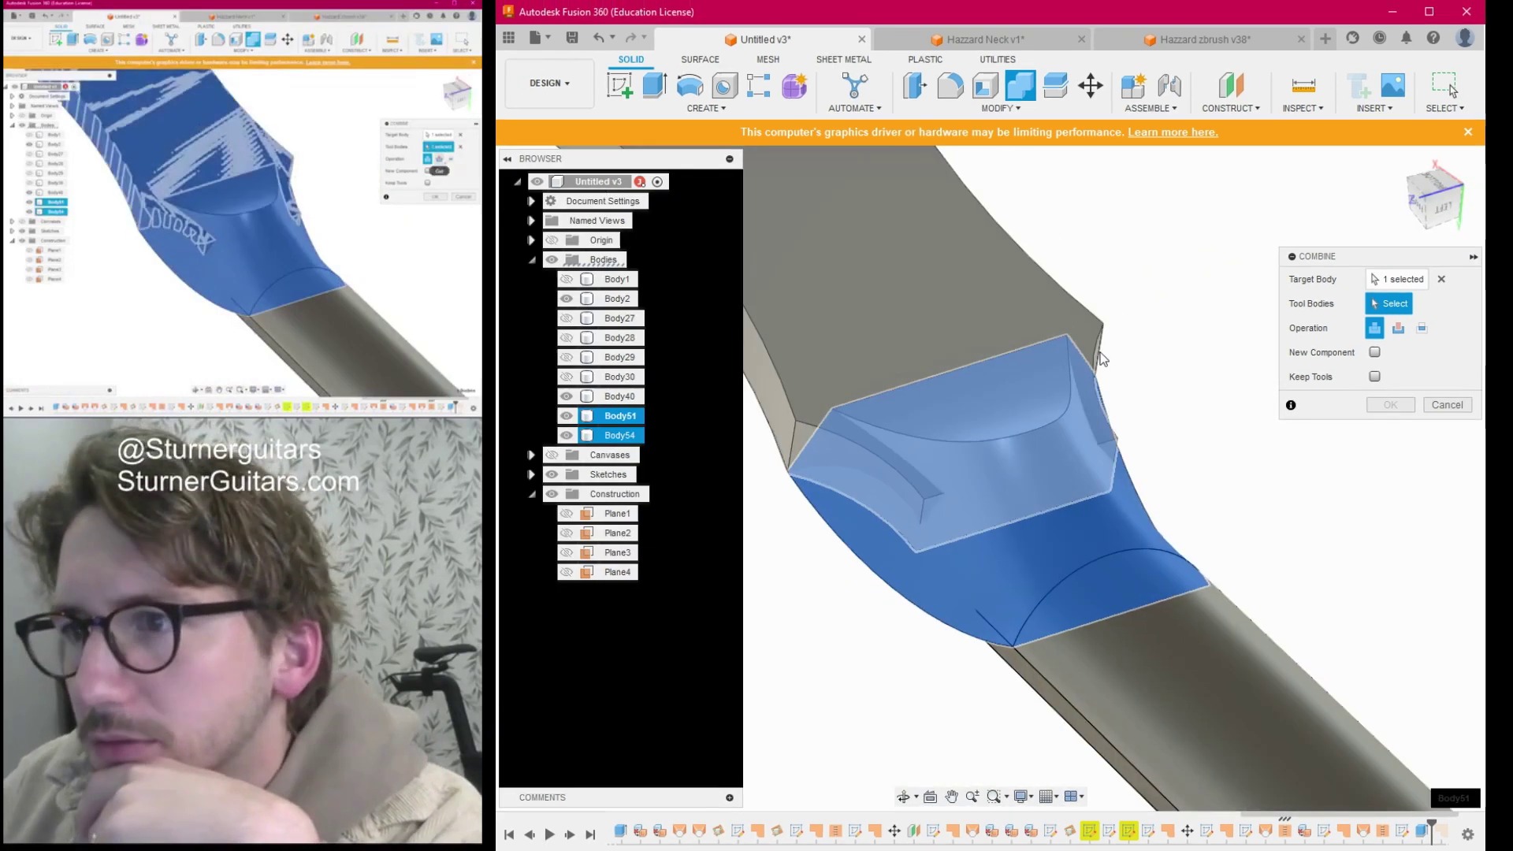
{"action": "left_click", "coordinate": [1100, 348]}
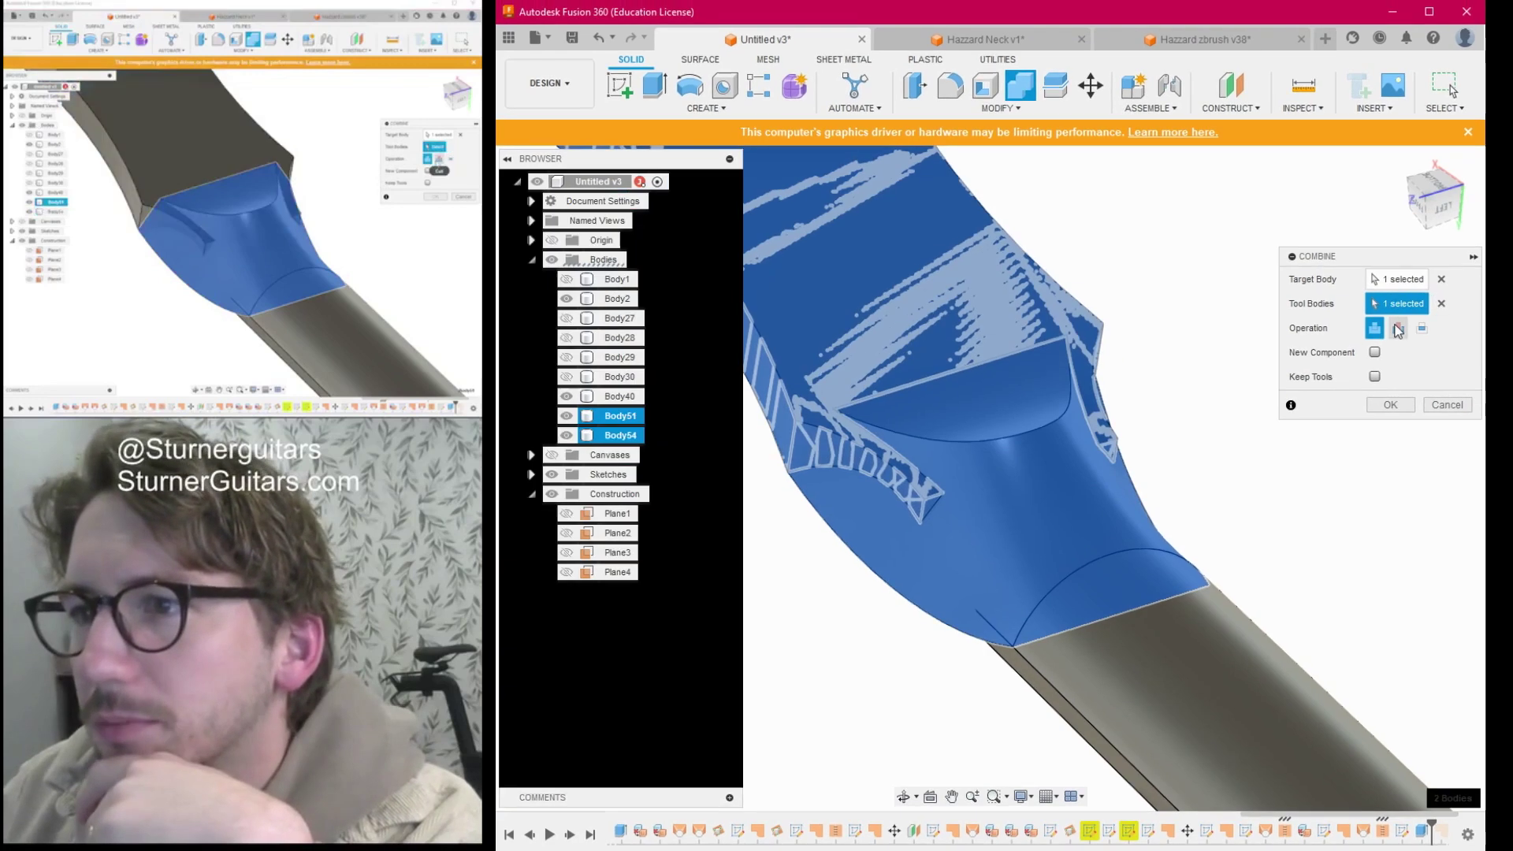
{"action": "left_click", "coordinate": [1444, 300]}
{"action": "left_click", "coordinate": [1400, 324]}
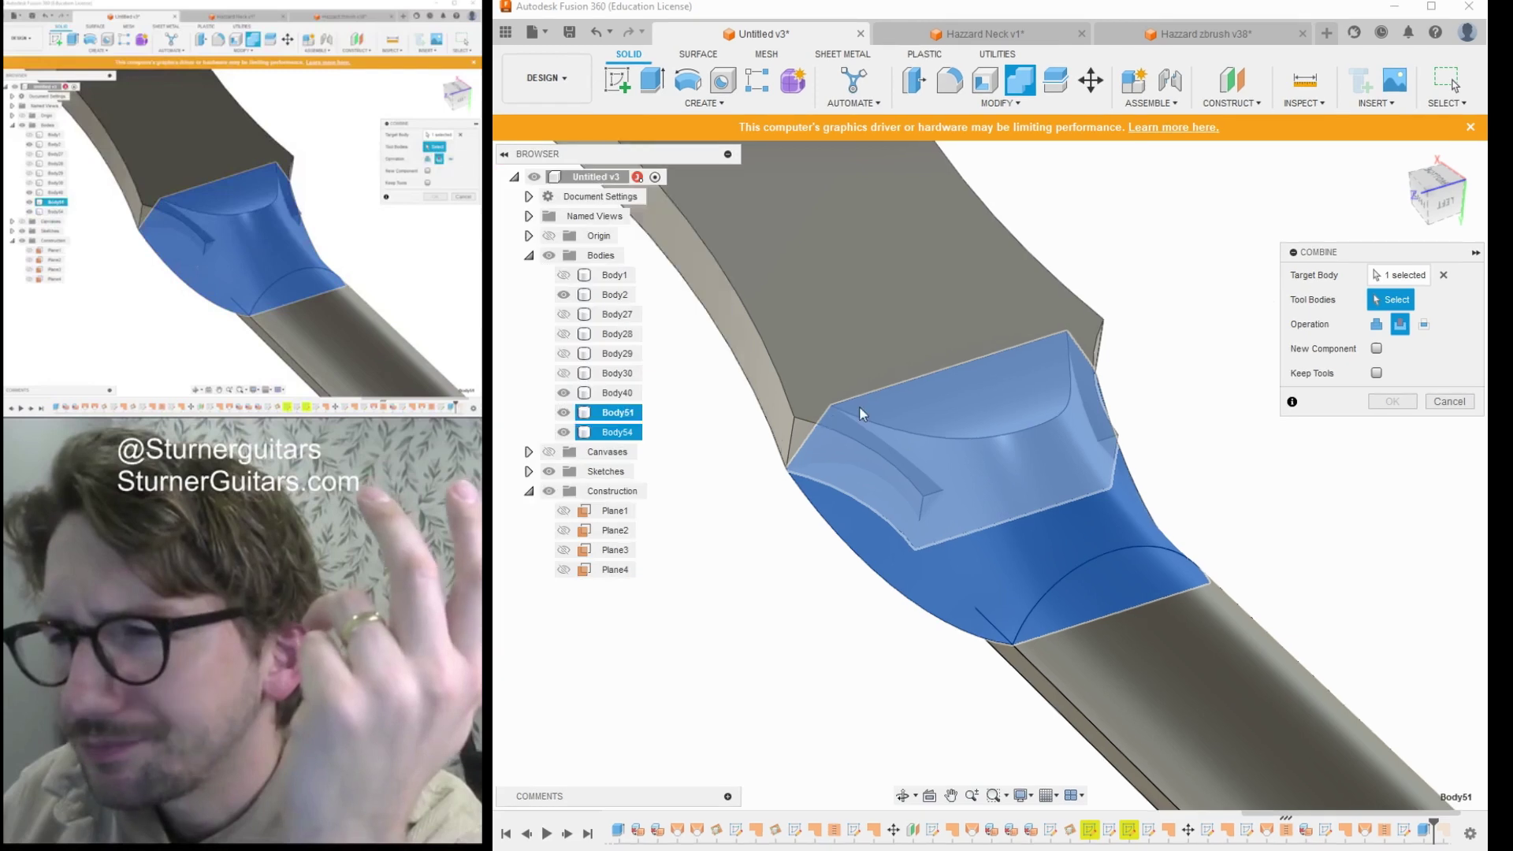
{"action": "left_click", "coordinate": [859, 405]}
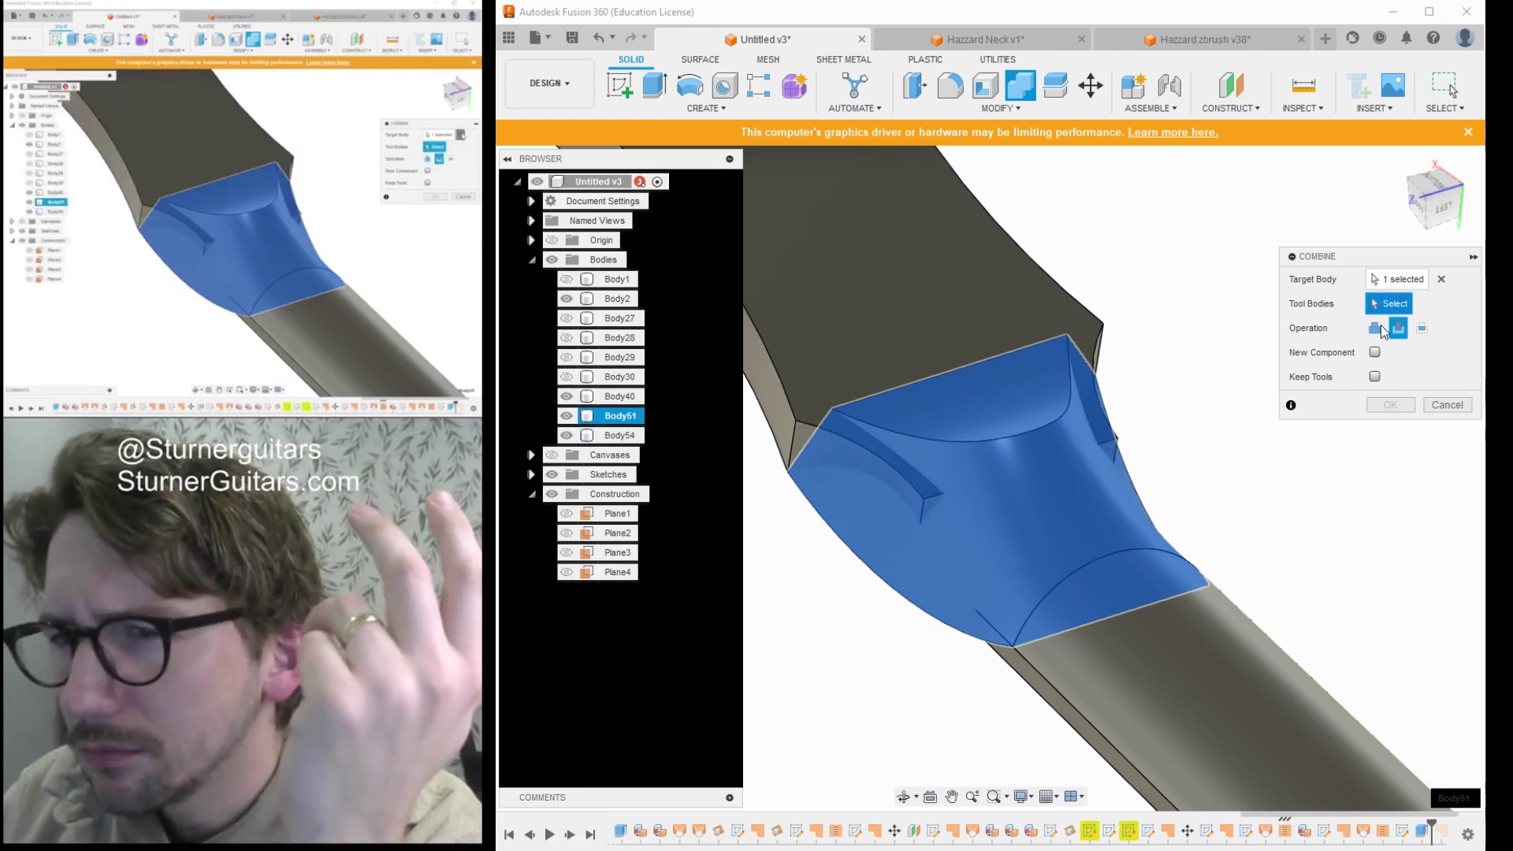
{"action": "left_click", "coordinate": [1446, 276]}
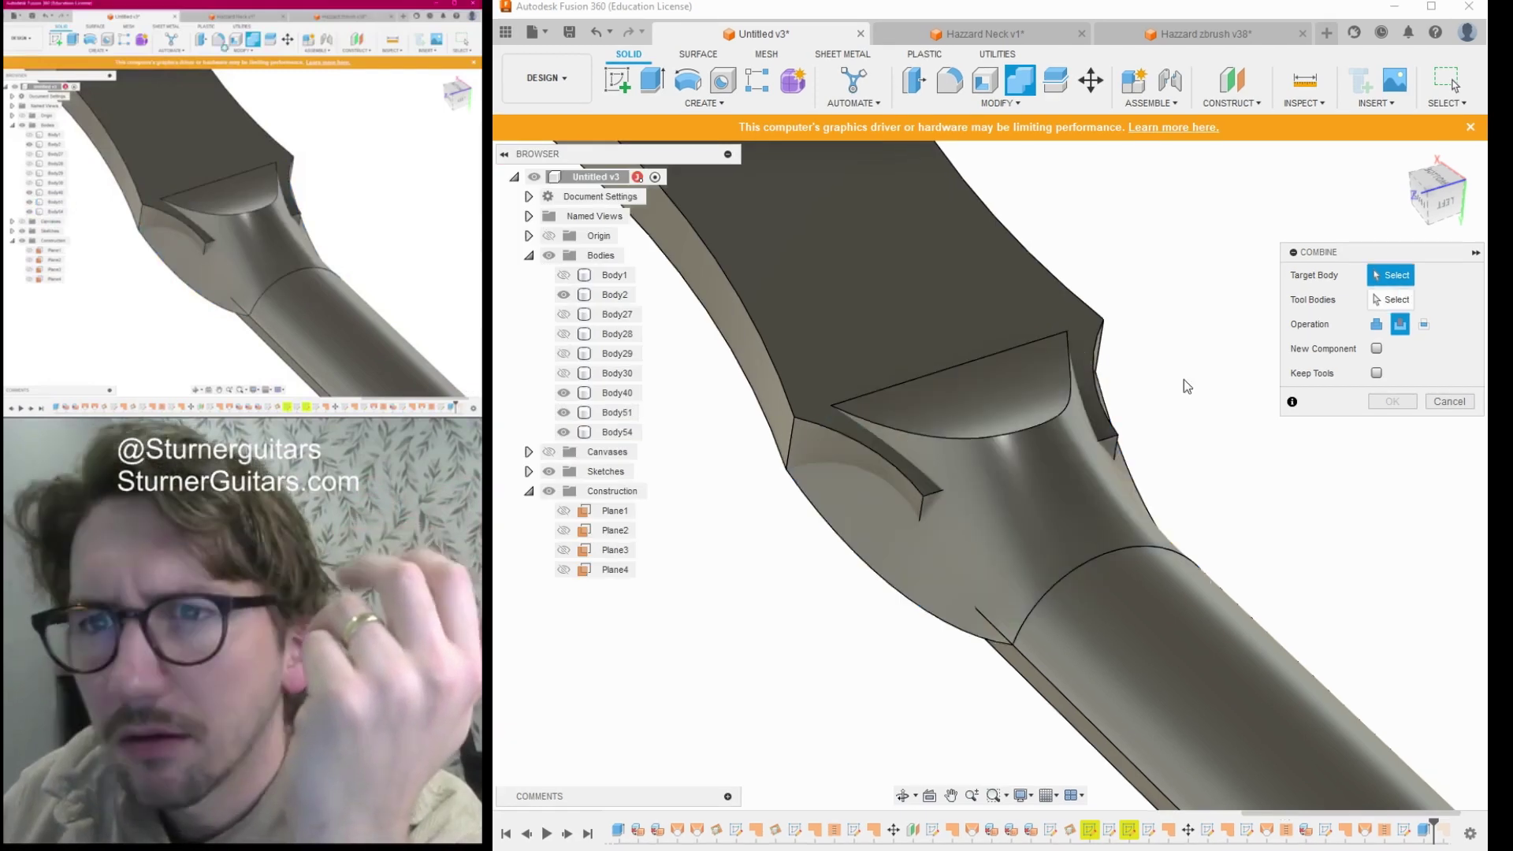
{"action": "left_click", "coordinate": [1451, 402]}
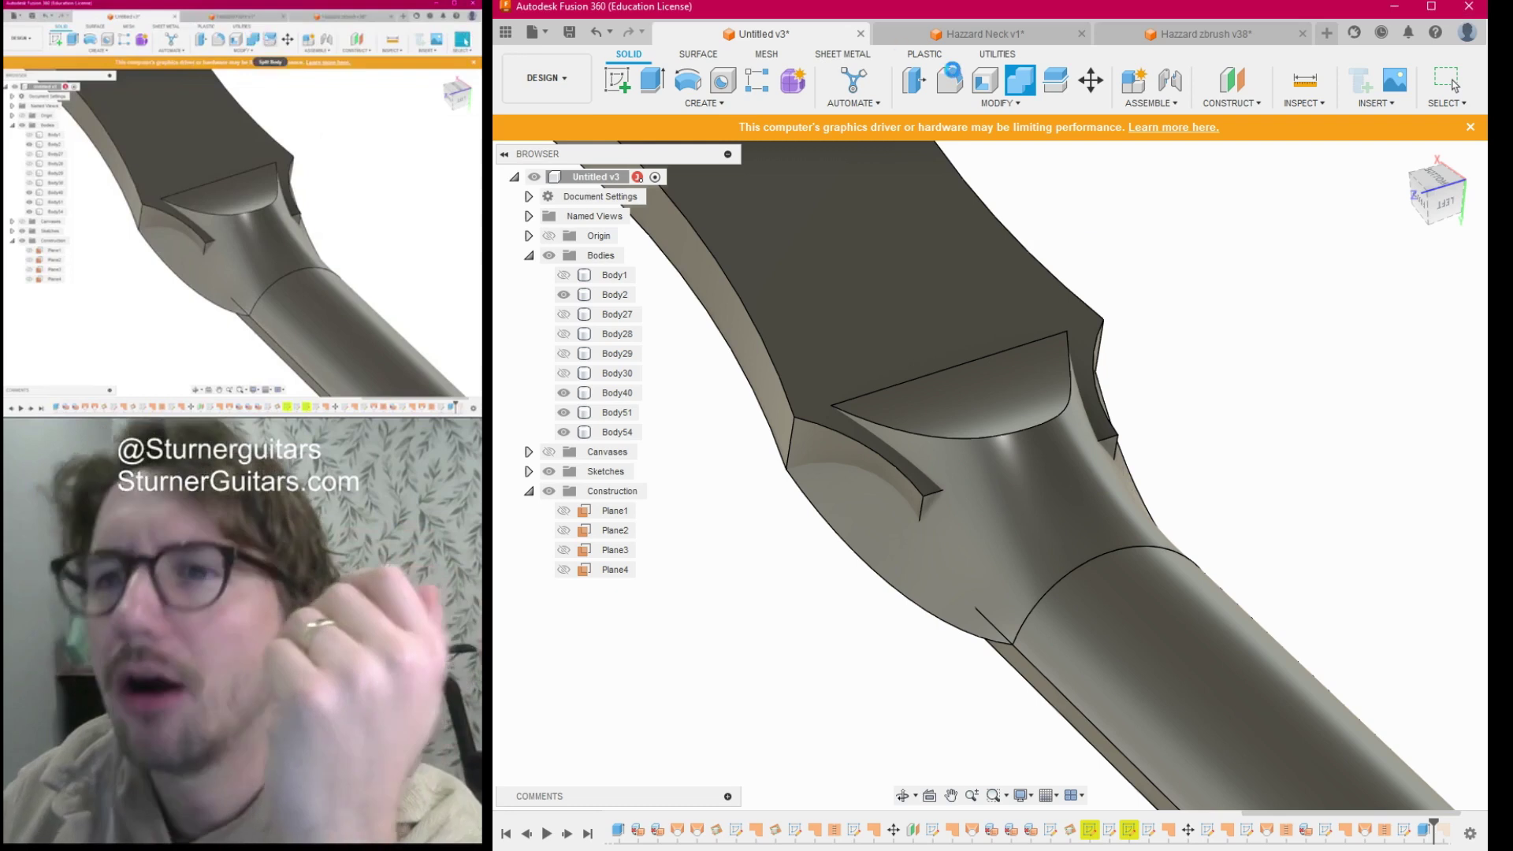
Split the flared transition body with the headstock's curved side face, keeping the splitting tool extended.
{"action": "left_click", "coordinate": [1057, 81]}
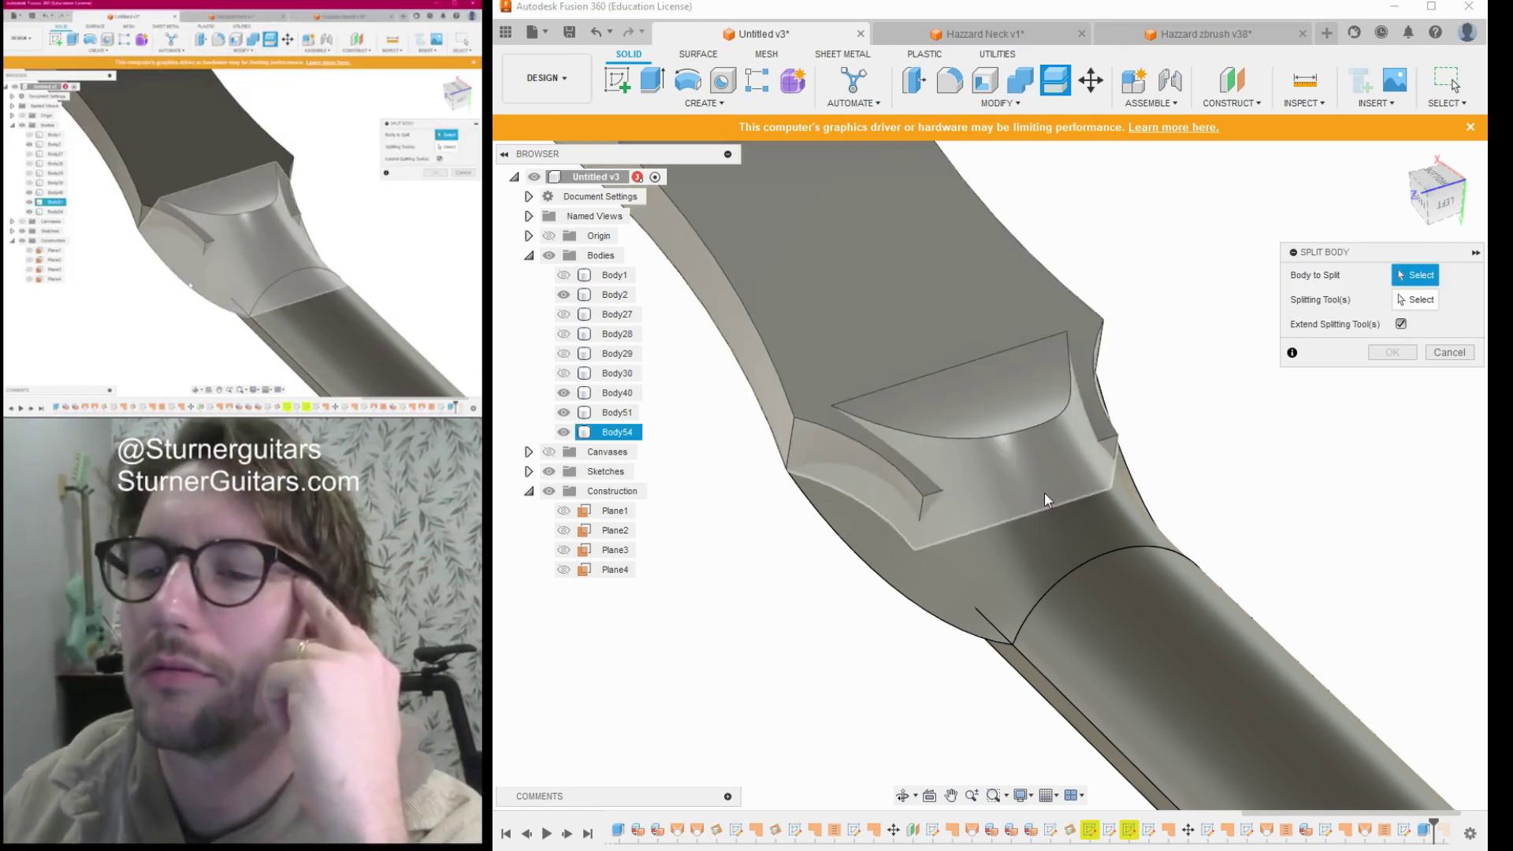
{"action": "left_click", "coordinate": [892, 577]}
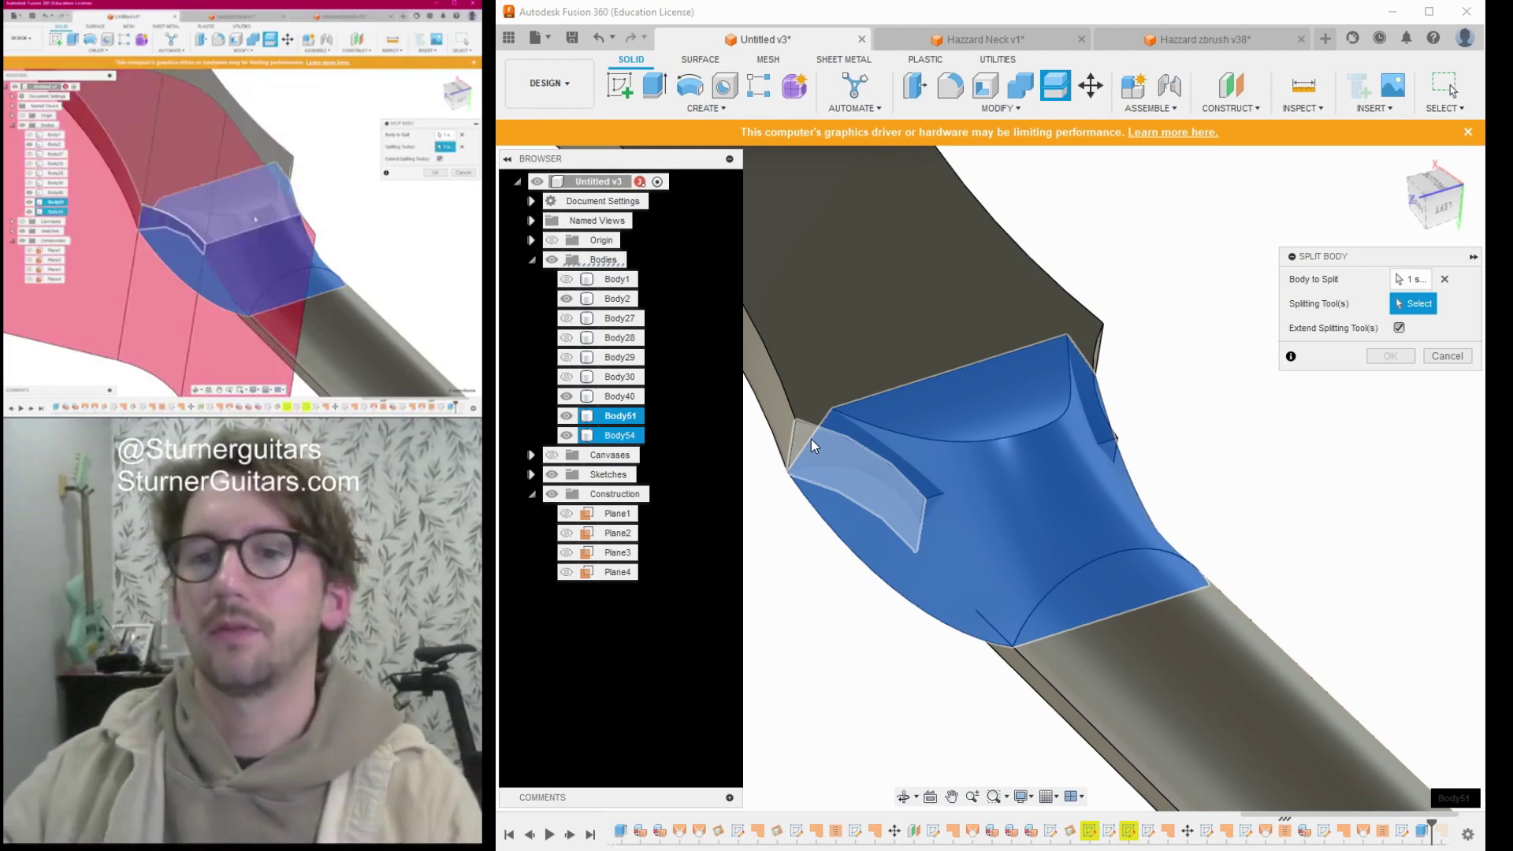
{"action": "left_click", "coordinate": [811, 438]}
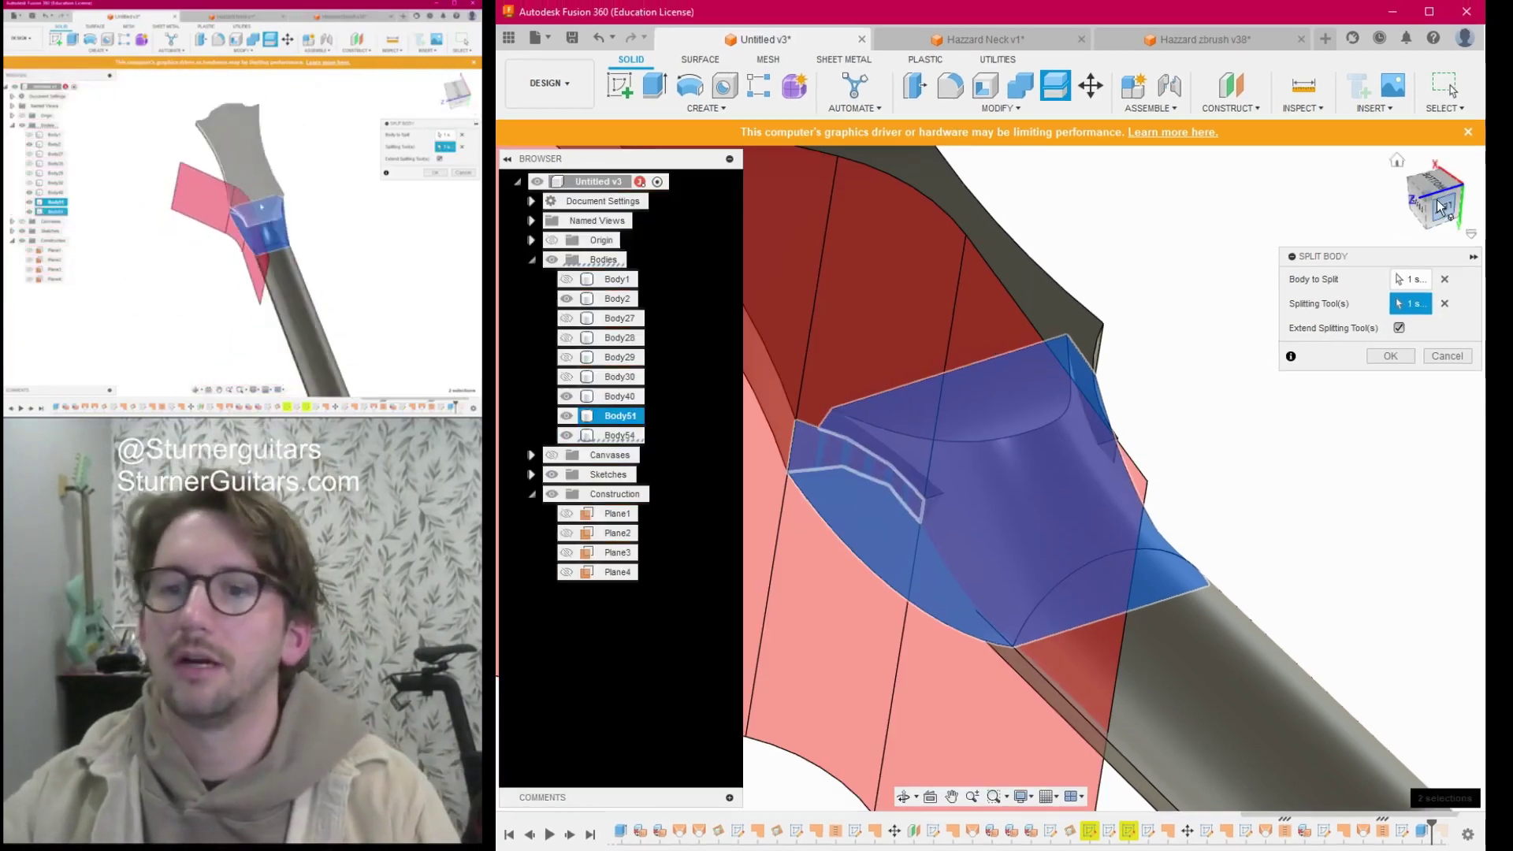
{"action": "mouse_move", "coordinate": [1437, 200]}
{"action": "left_mouse_down"}
{"action": "mouse_move", "coordinate": [1418, 228]}
{"action": "mouse_move", "coordinate": [1413, 208]}
{"action": "mouse_move", "coordinate": [1395, 210]}
{"action": "mouse_move", "coordinate": [1425, 197]}
{"action": "left_mouse_up"}
{"action": "scroll", "coordinate": [1066, 434], "scroll_direction": "down", "scroll_amount": 3}
{"action": "scroll", "coordinate": [1066, 434], "scroll_direction": "down", "scroll_amount": 3}
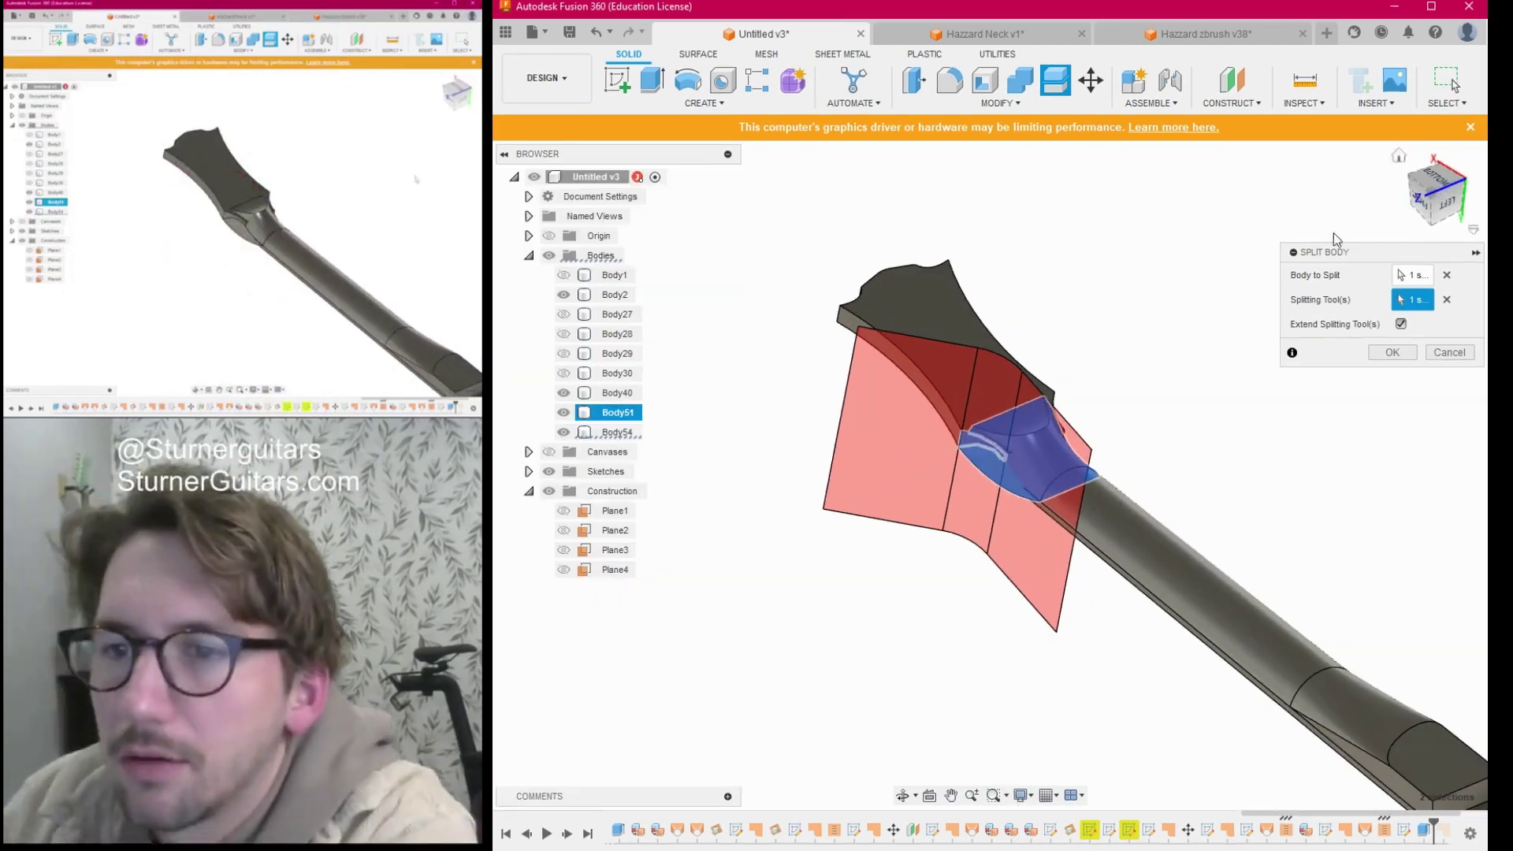
{"action": "left_click", "coordinate": [1389, 354]}
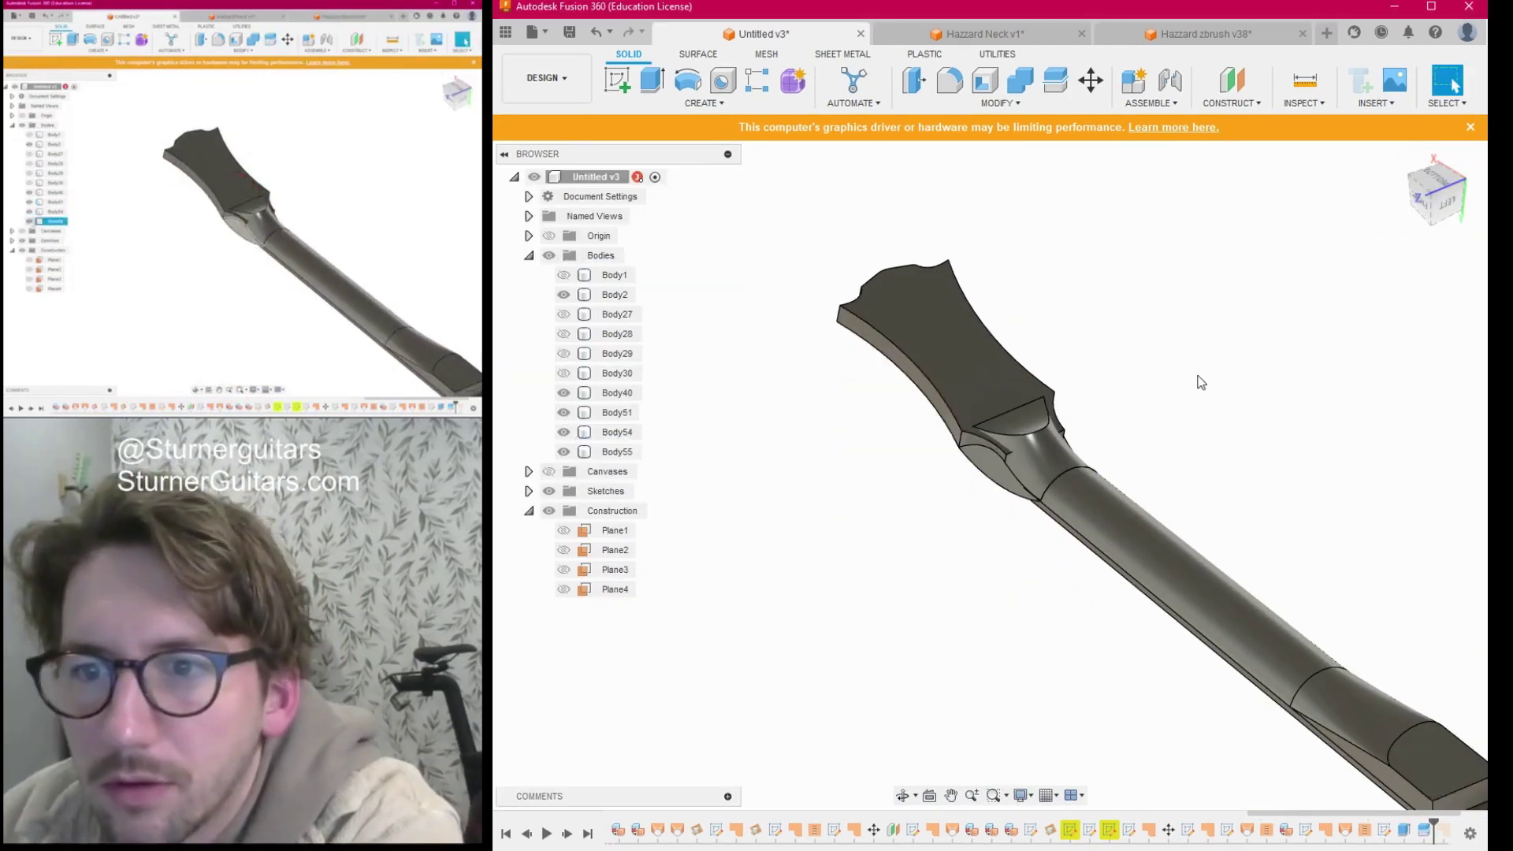
Remove the side piece split off the flared transition, using Remove so the parametric history is kept.
{"action": "left_click", "coordinate": [565, 451]}
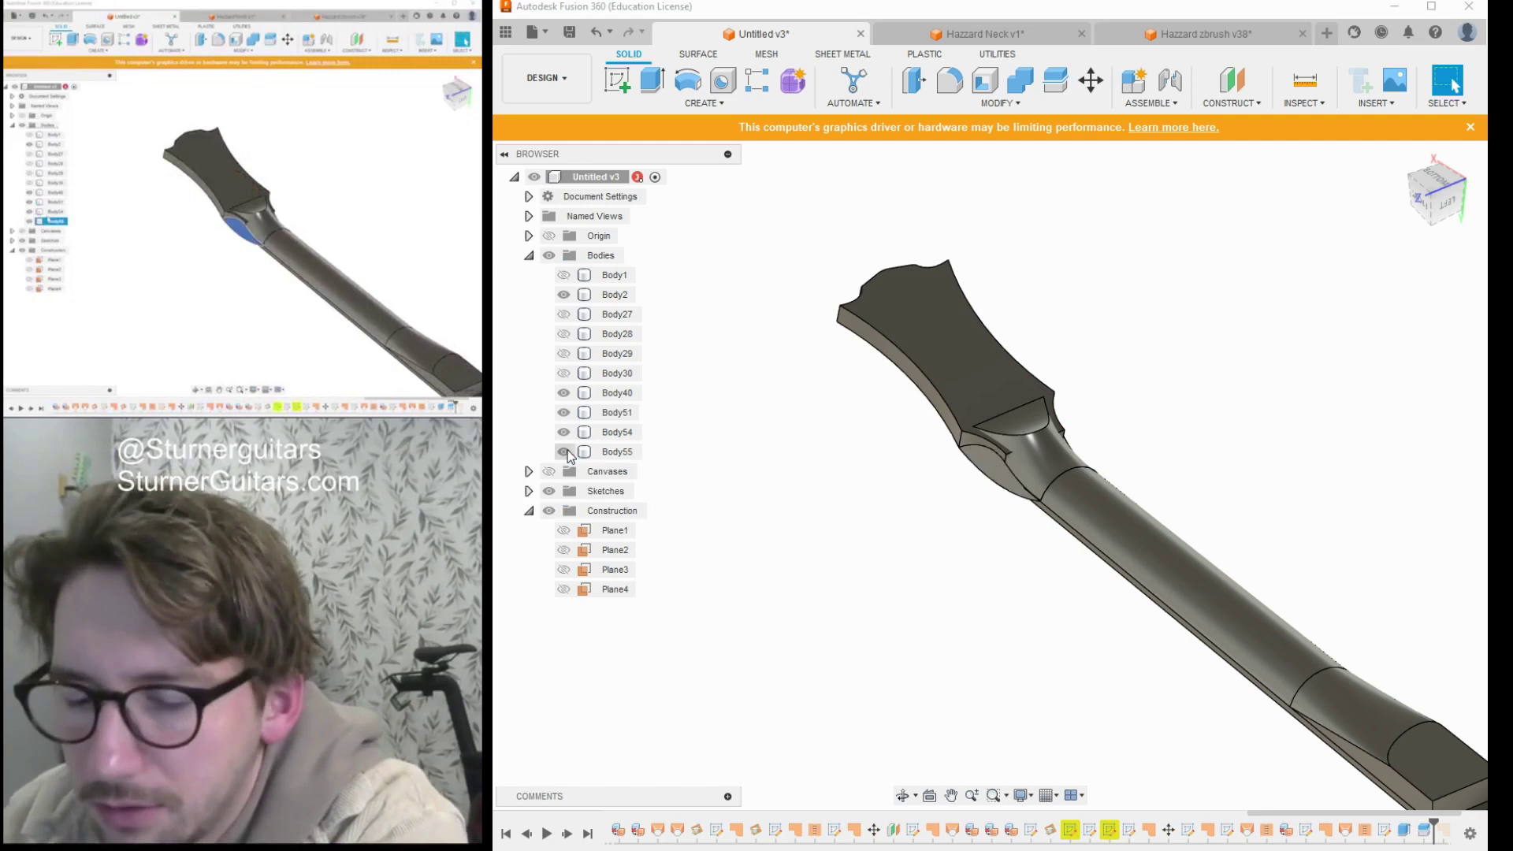
{"action": "left_click", "coordinate": [593, 456]}
{"action": "key", "text": "Delete"}
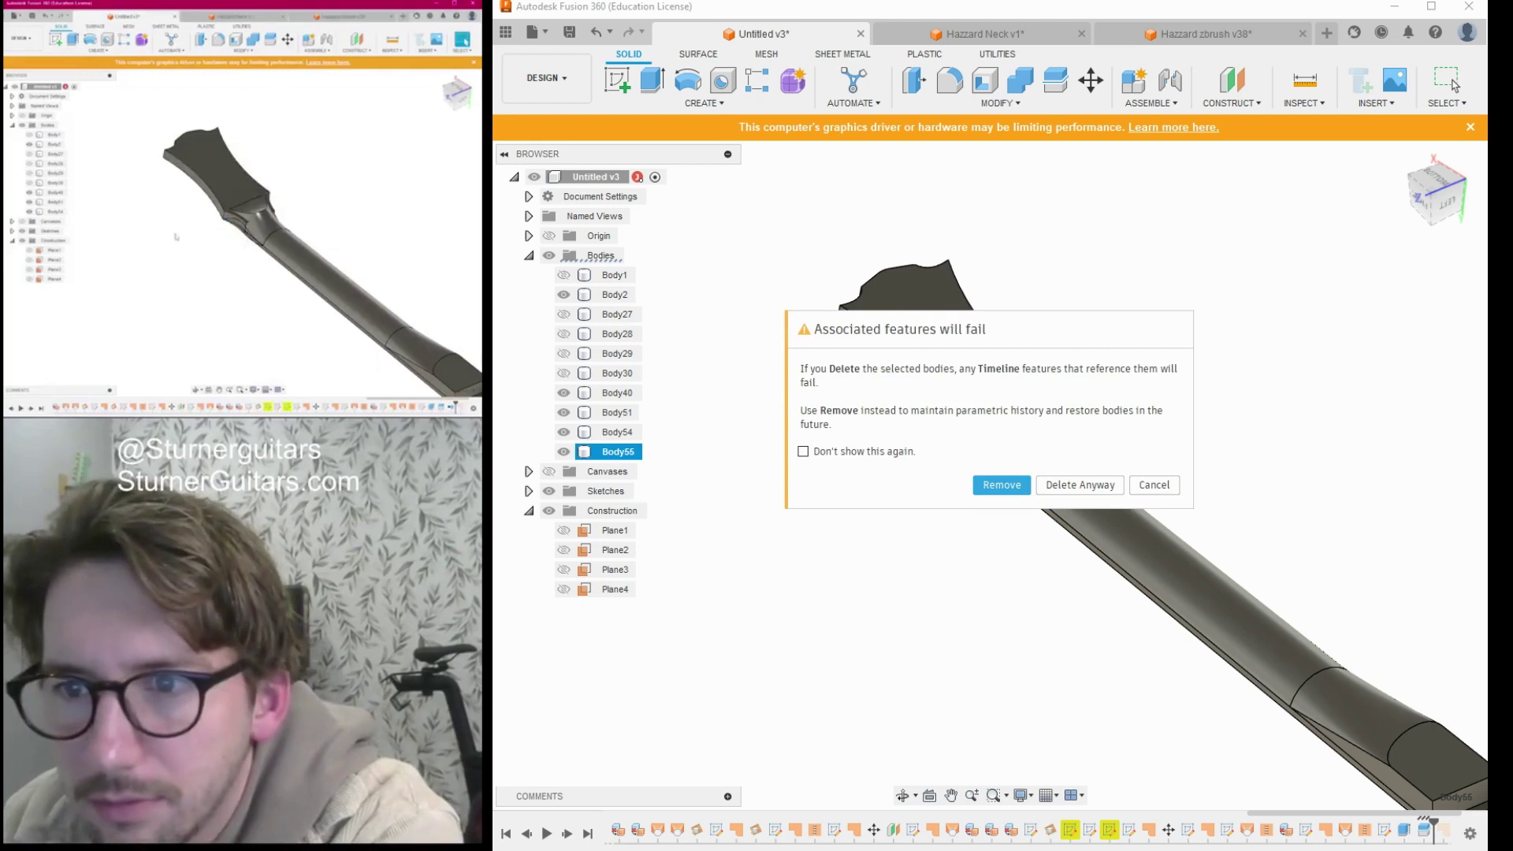
{"action": "left_click", "coordinate": [1002, 485]}
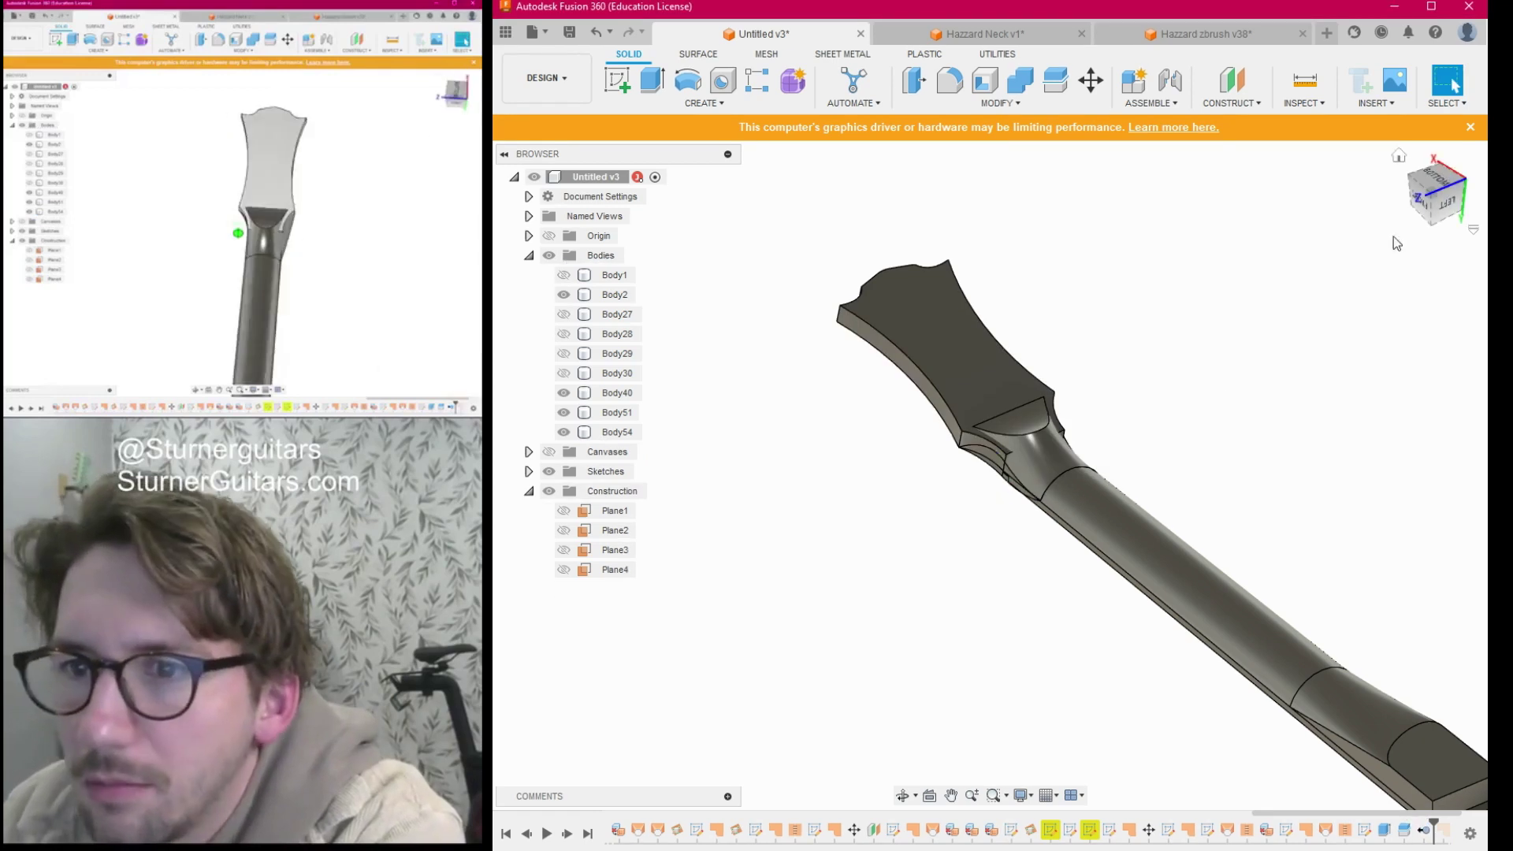
Split the flared transition body again with the headstock's curved side face on the opposite side, with the splitting tool extended.
{"action": "middle_click_drag", "start_coordinate": [990, 476], "coordinate": [828, 465], "text": "shift"}
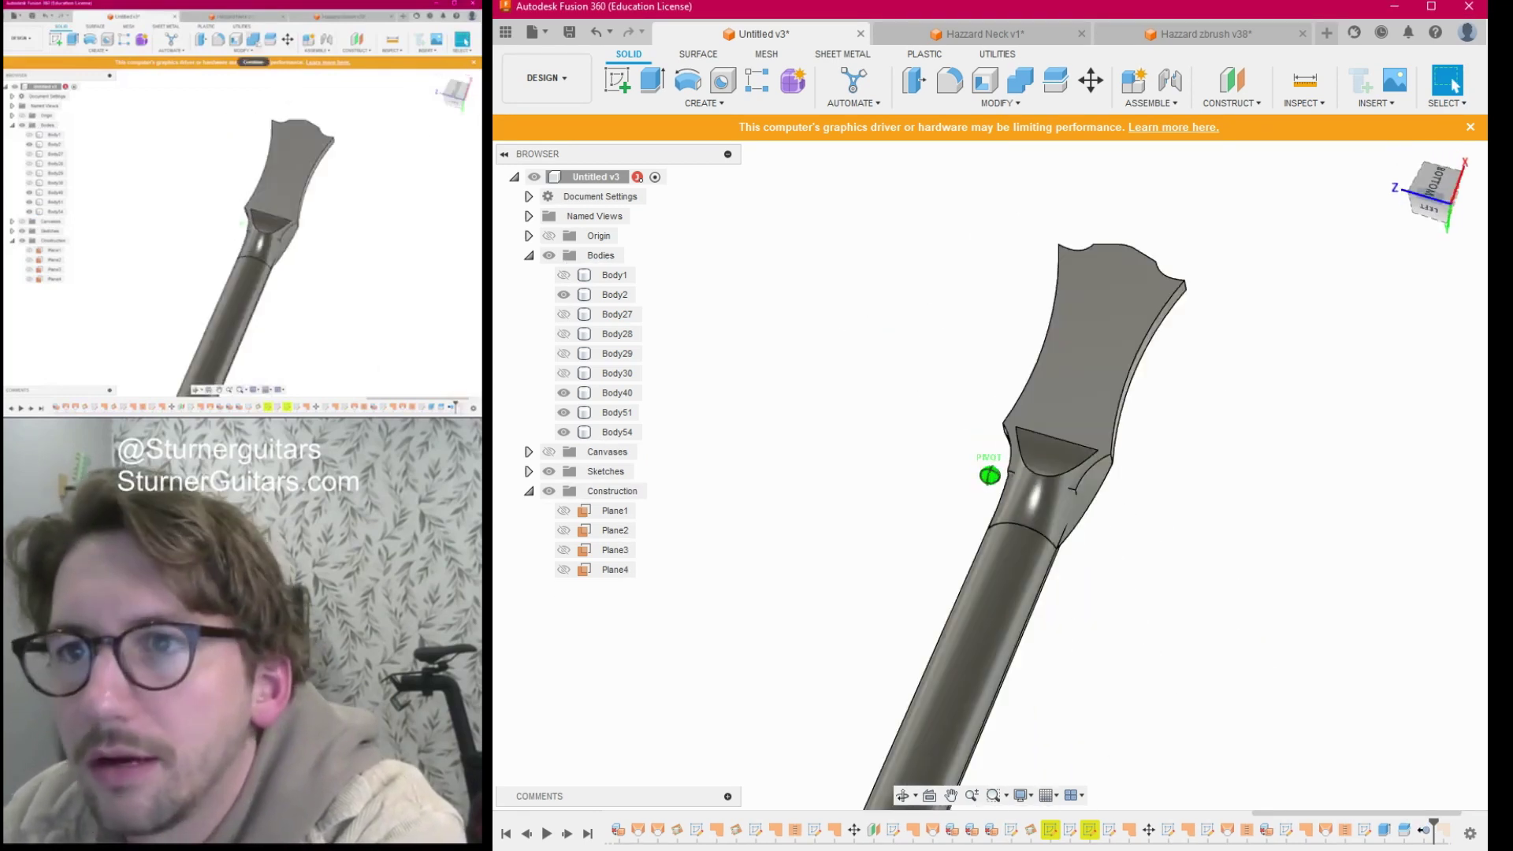
{"action": "left_click", "coordinate": [1056, 79]}
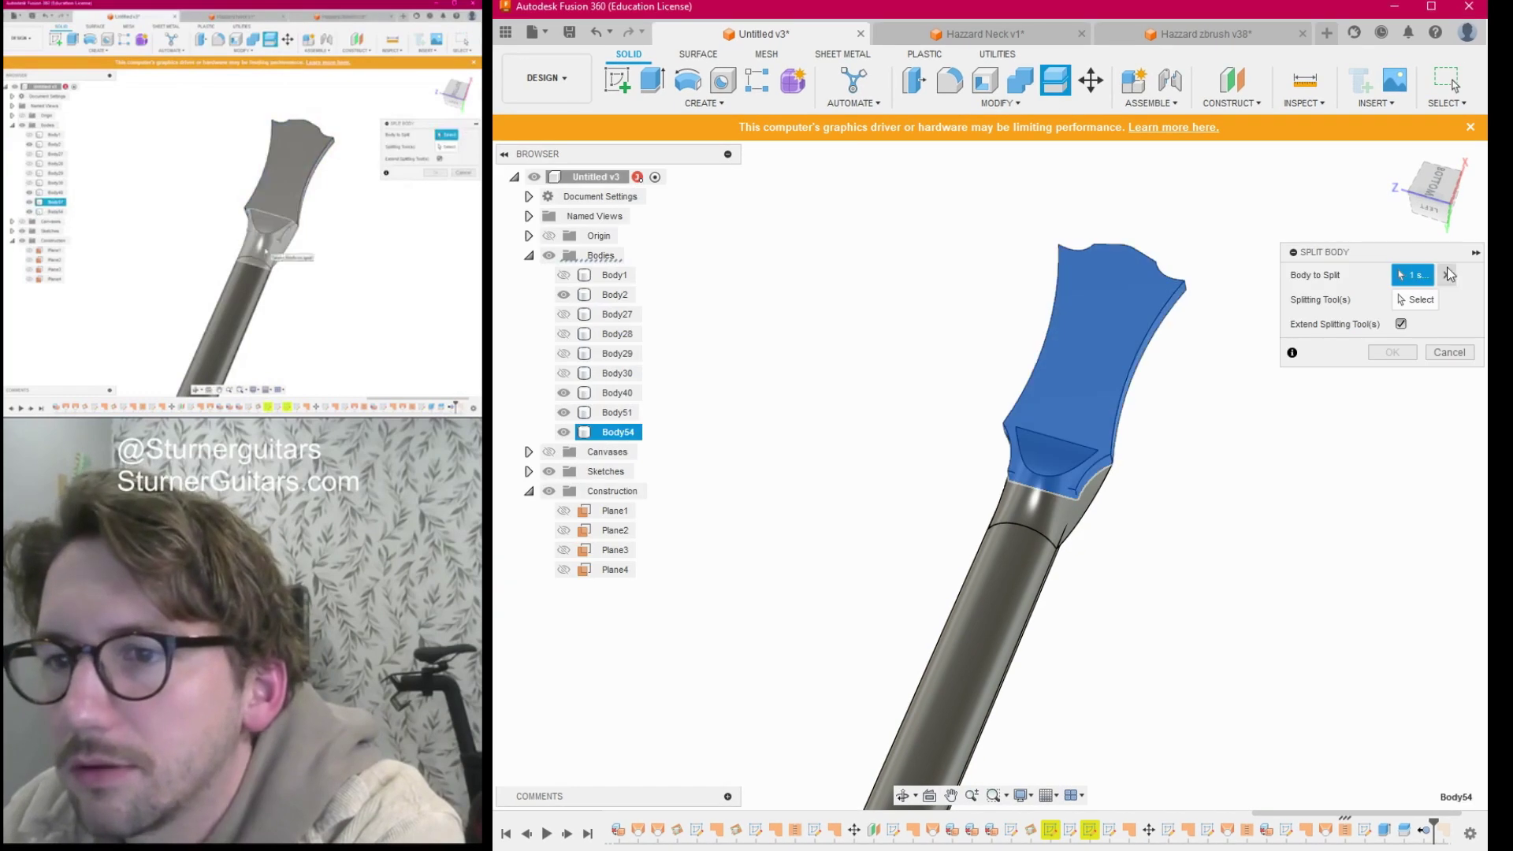
{"action": "left_click", "coordinate": [1045, 506]}
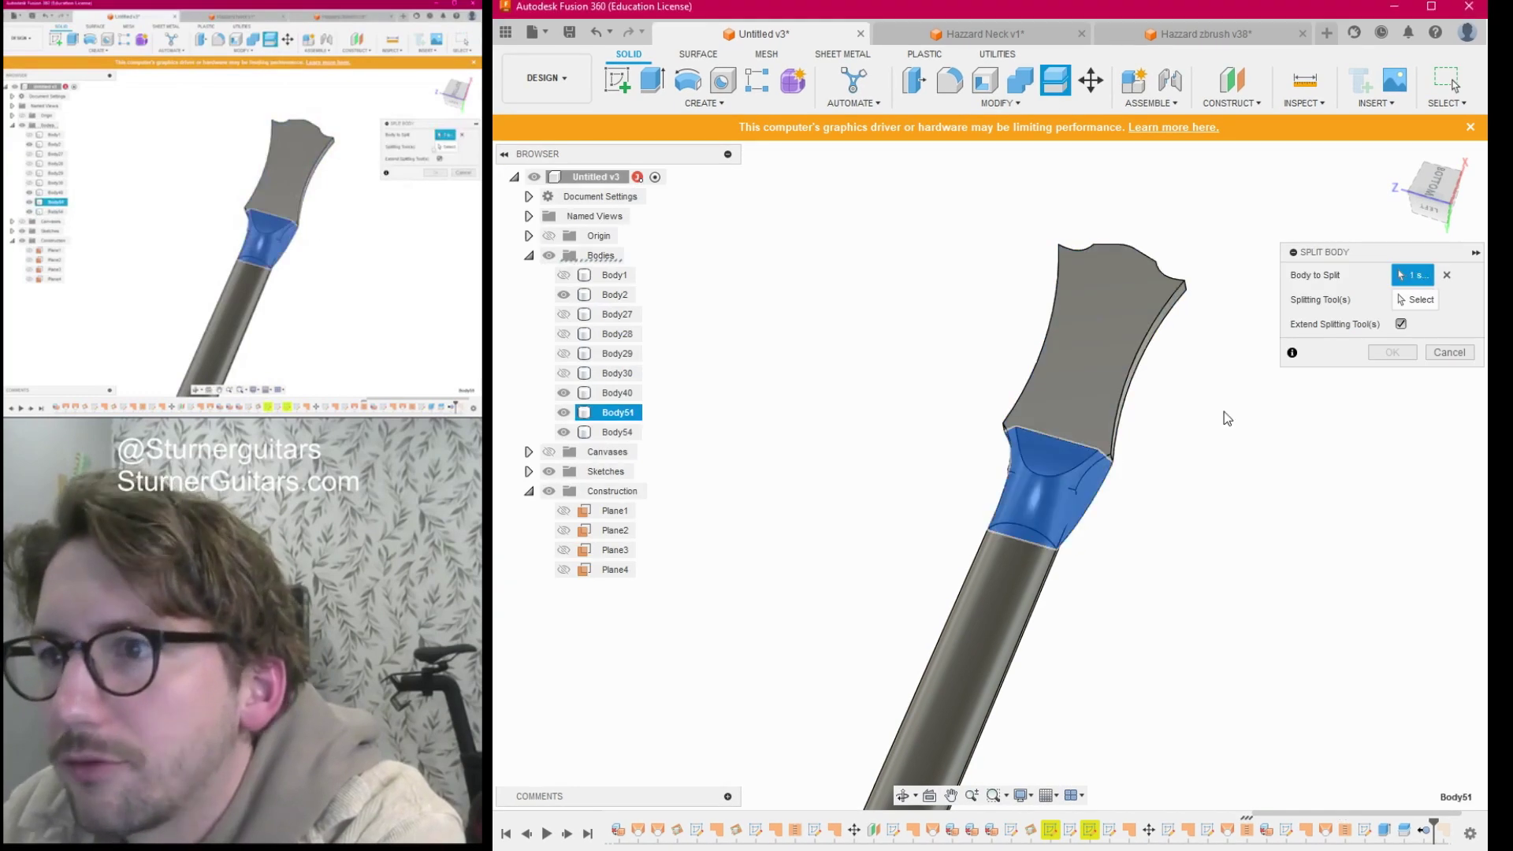
{"action": "left_click", "coordinate": [1412, 304]}
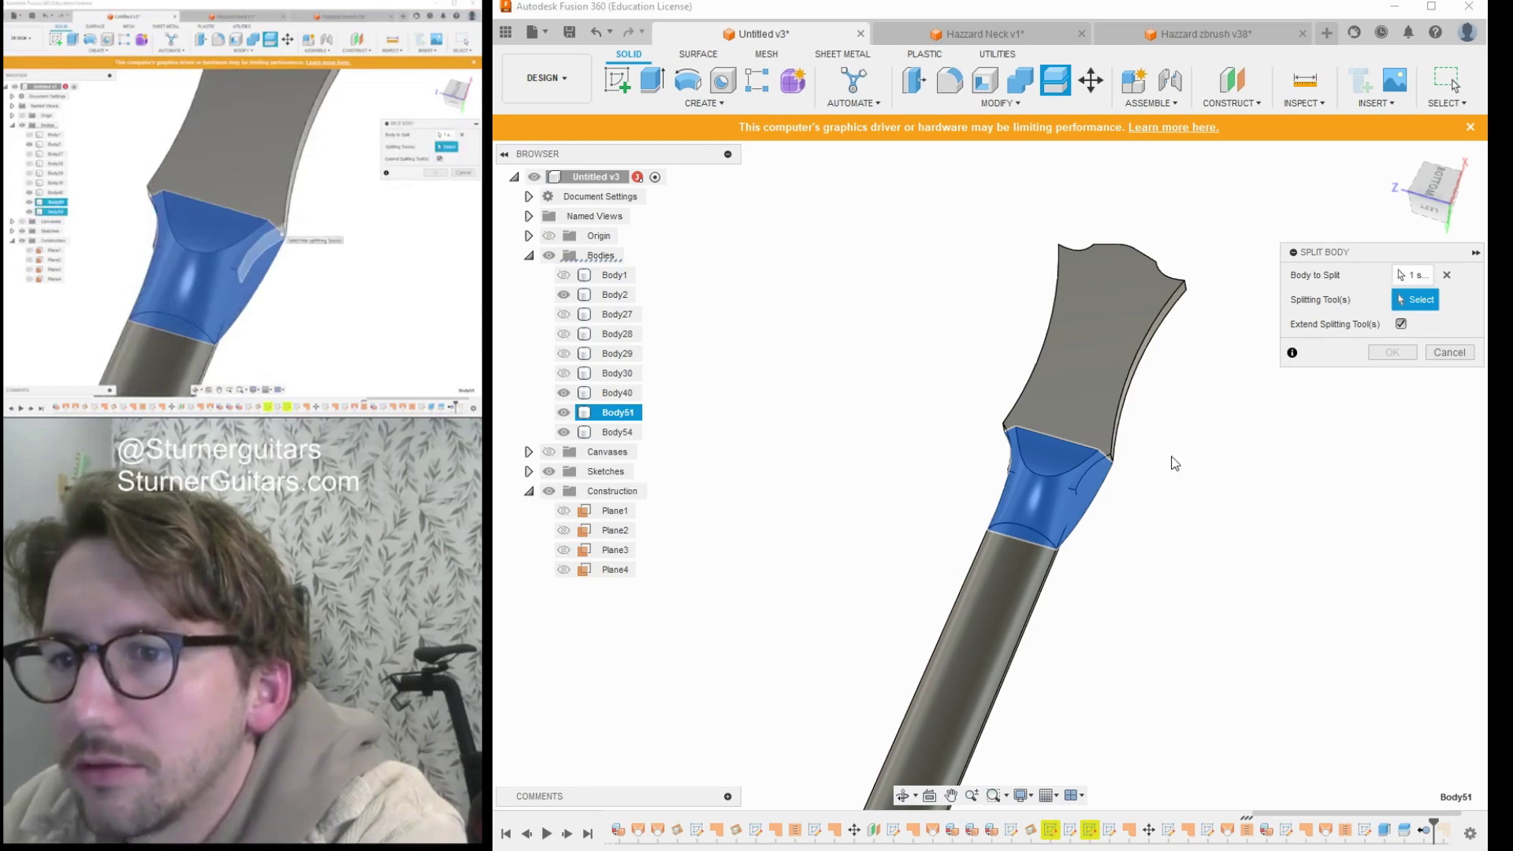
{"action": "scroll", "coordinate": [1103, 458], "scroll_direction": "up", "scroll_amount": 5}
{"action": "left_click", "coordinate": [1050, 468]}
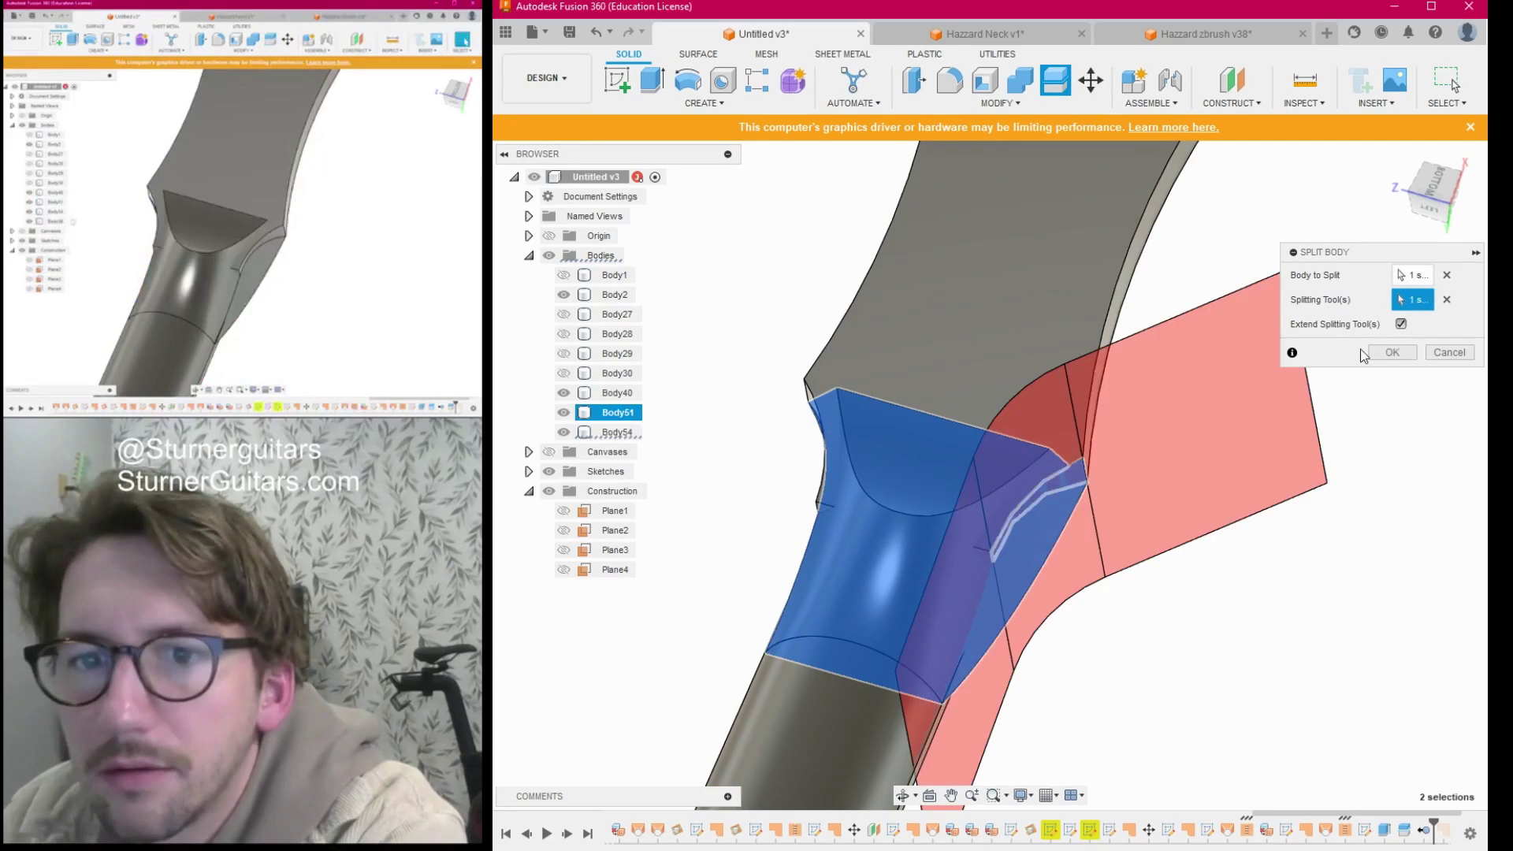
{"action": "left_click", "coordinate": [1393, 352]}
Remove the second split-off side piece of the transition while maintaining the parametric history.
{"action": "left_click", "coordinate": [620, 451]}
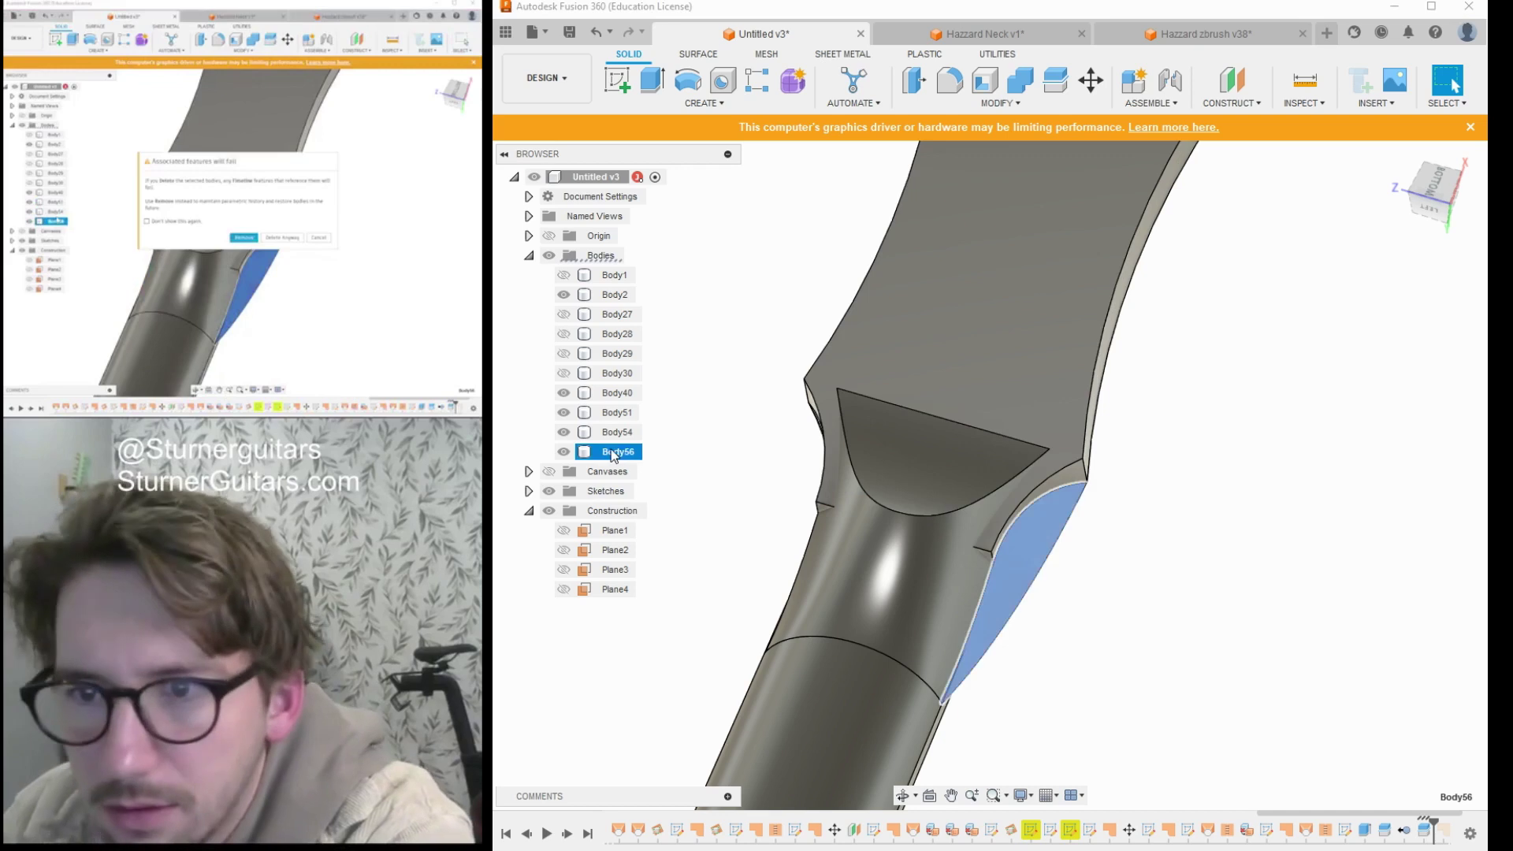
{"action": "key", "text": "Delete"}
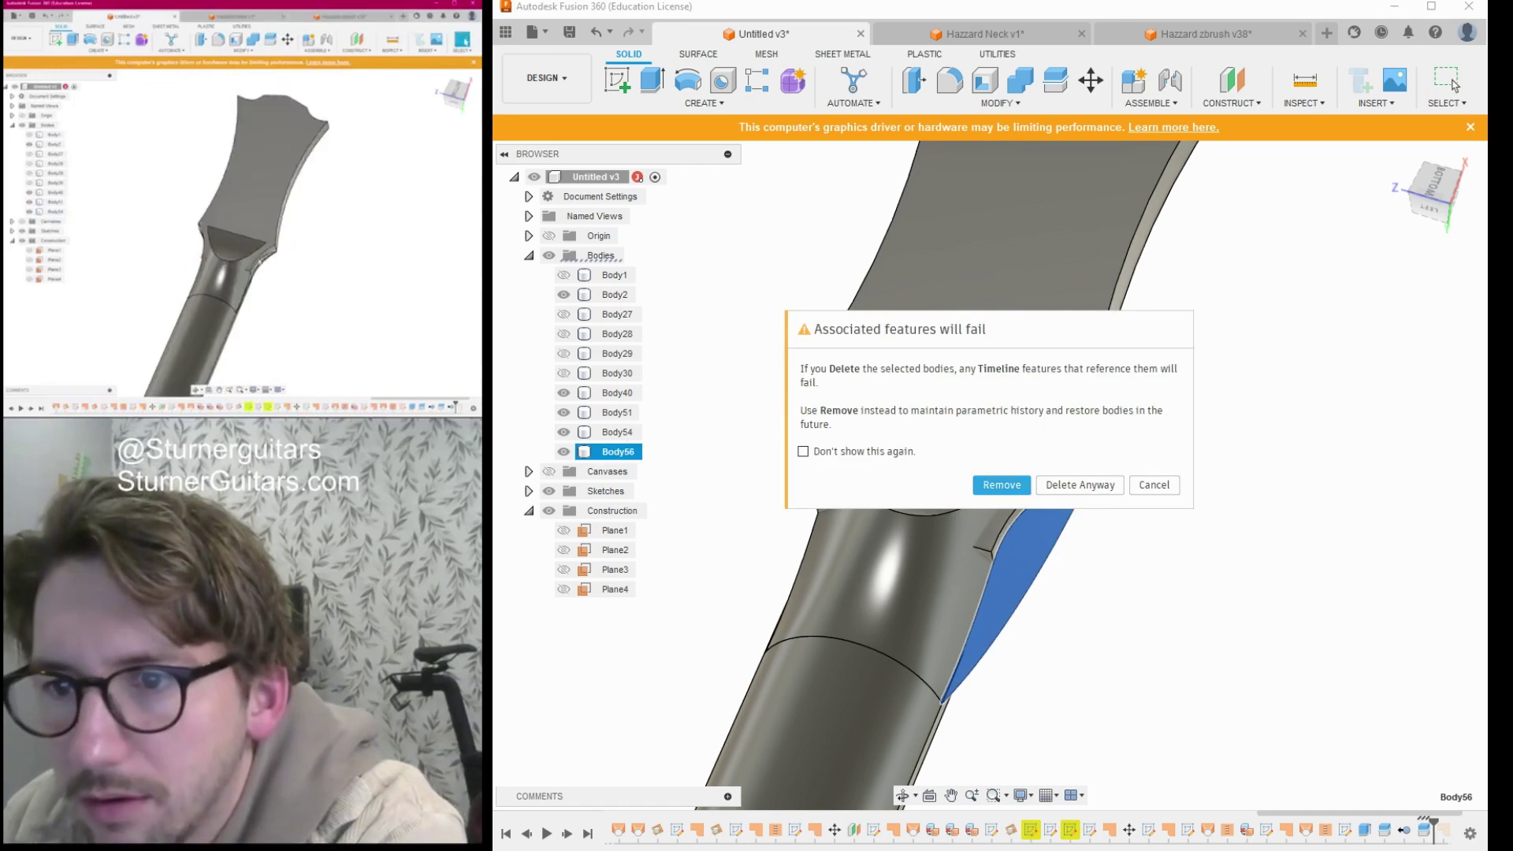
{"action": "left_click", "coordinate": [1007, 482]}
Split the headstock body with the transition's curved back face, with the splitting tool extended.
{"action": "scroll", "coordinate": [1010, 482], "scroll_direction": "down", "scroll_amount": 3}
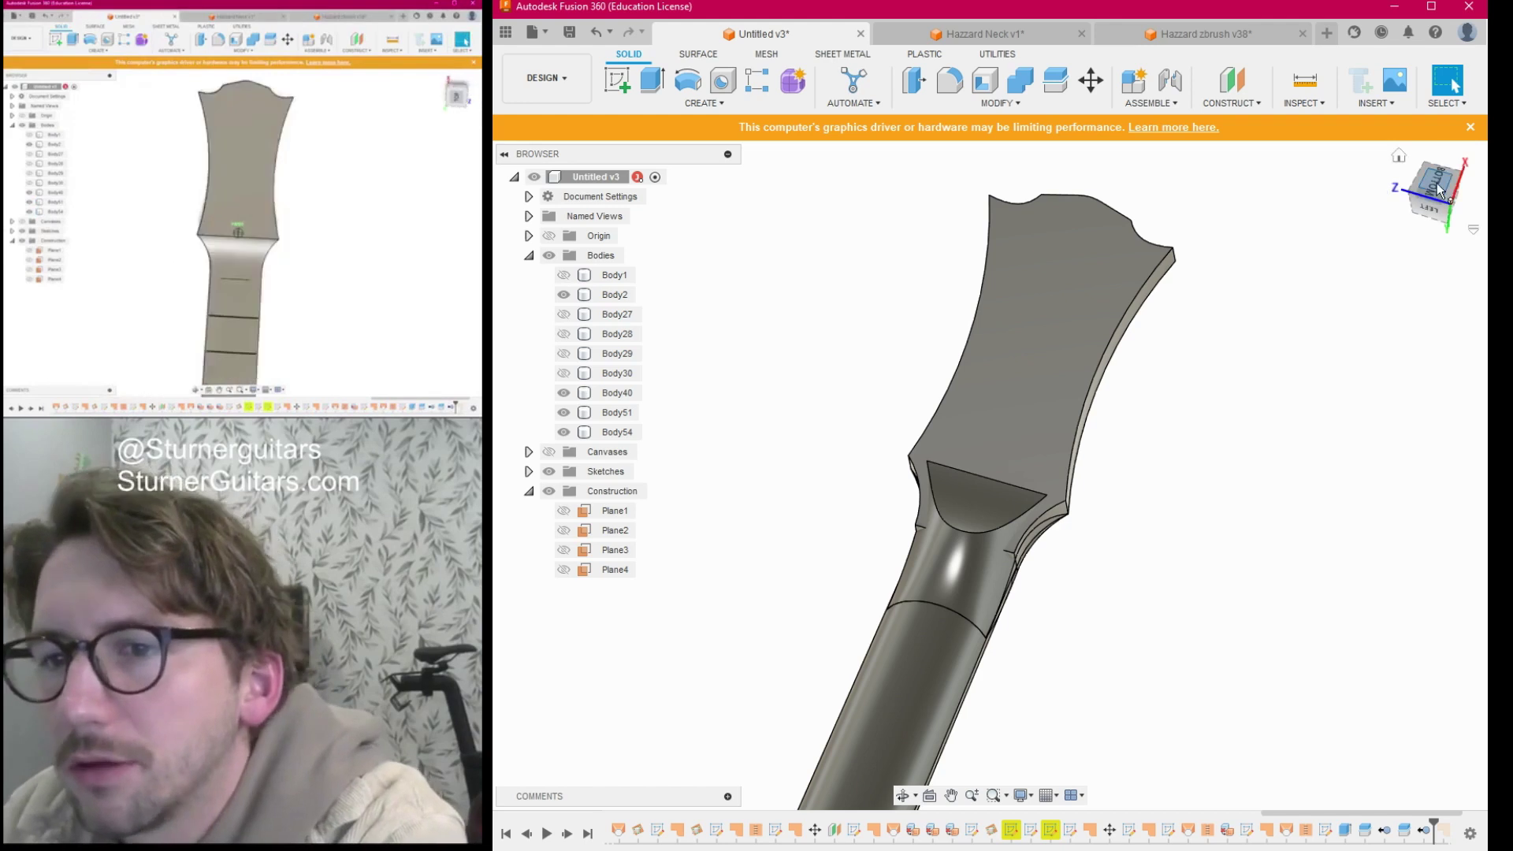
{"action": "mouse_move", "coordinate": [1431, 188]}
{"action": "left_mouse_down"}
{"action": "mouse_move", "coordinate": [1269, 138]}
{"action": "mouse_move", "coordinate": [1340, 86]}
{"action": "mouse_move", "coordinate": [1396, 118]}
{"action": "mouse_move", "coordinate": [1332, 149]}
{"action": "mouse_move", "coordinate": [1269, 130]}
{"action": "mouse_move", "coordinate": [1261, 87]}
{"action": "mouse_move", "coordinate": [1221, 47]}
{"action": "mouse_move", "coordinate": [1195, 51]}
{"action": "left_mouse_up"}
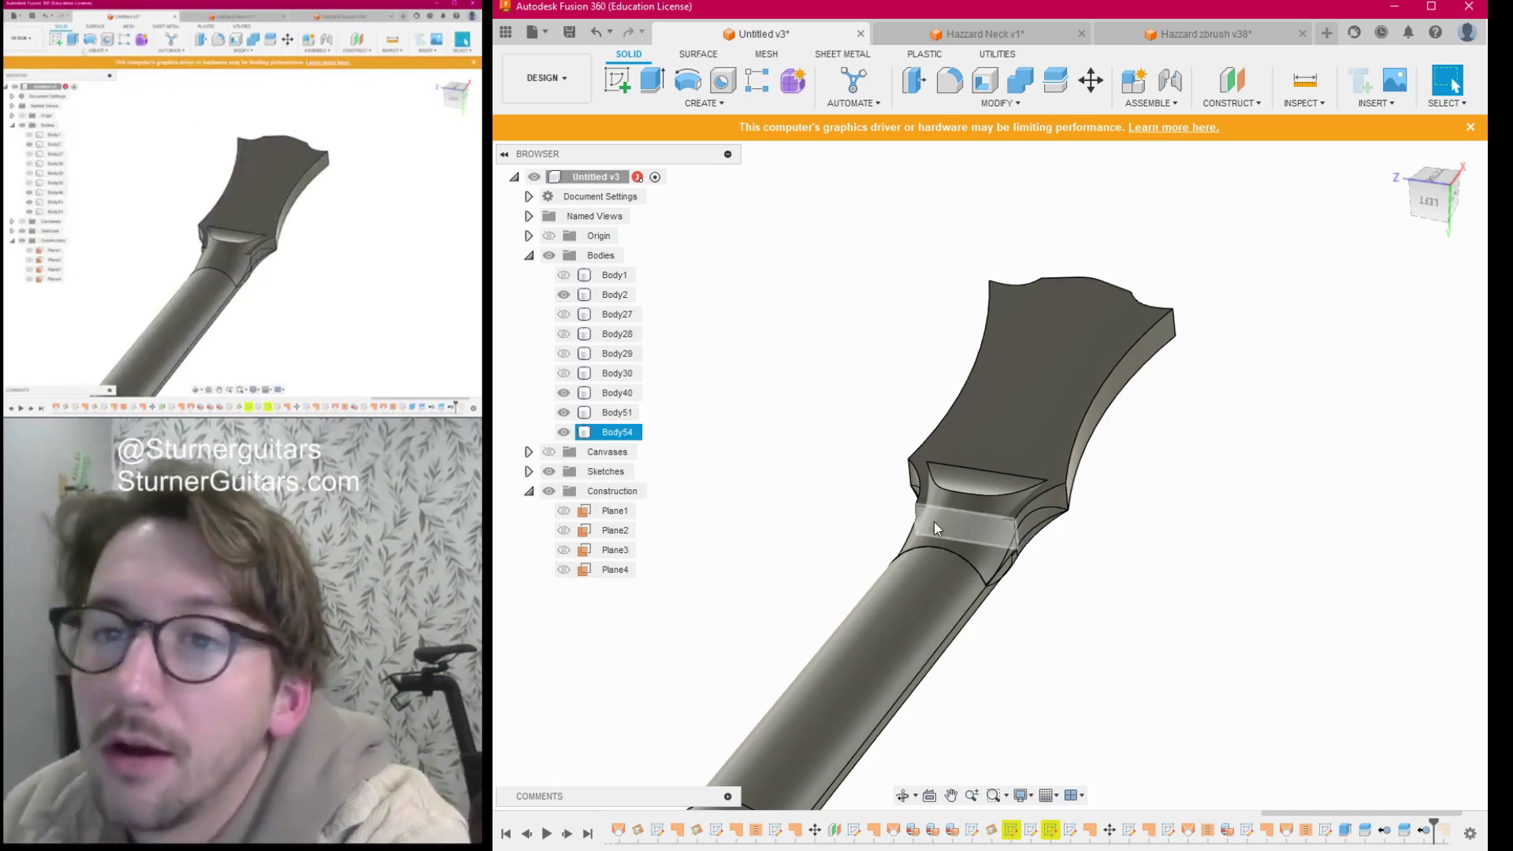
{"action": "left_click", "coordinate": [1057, 82]}
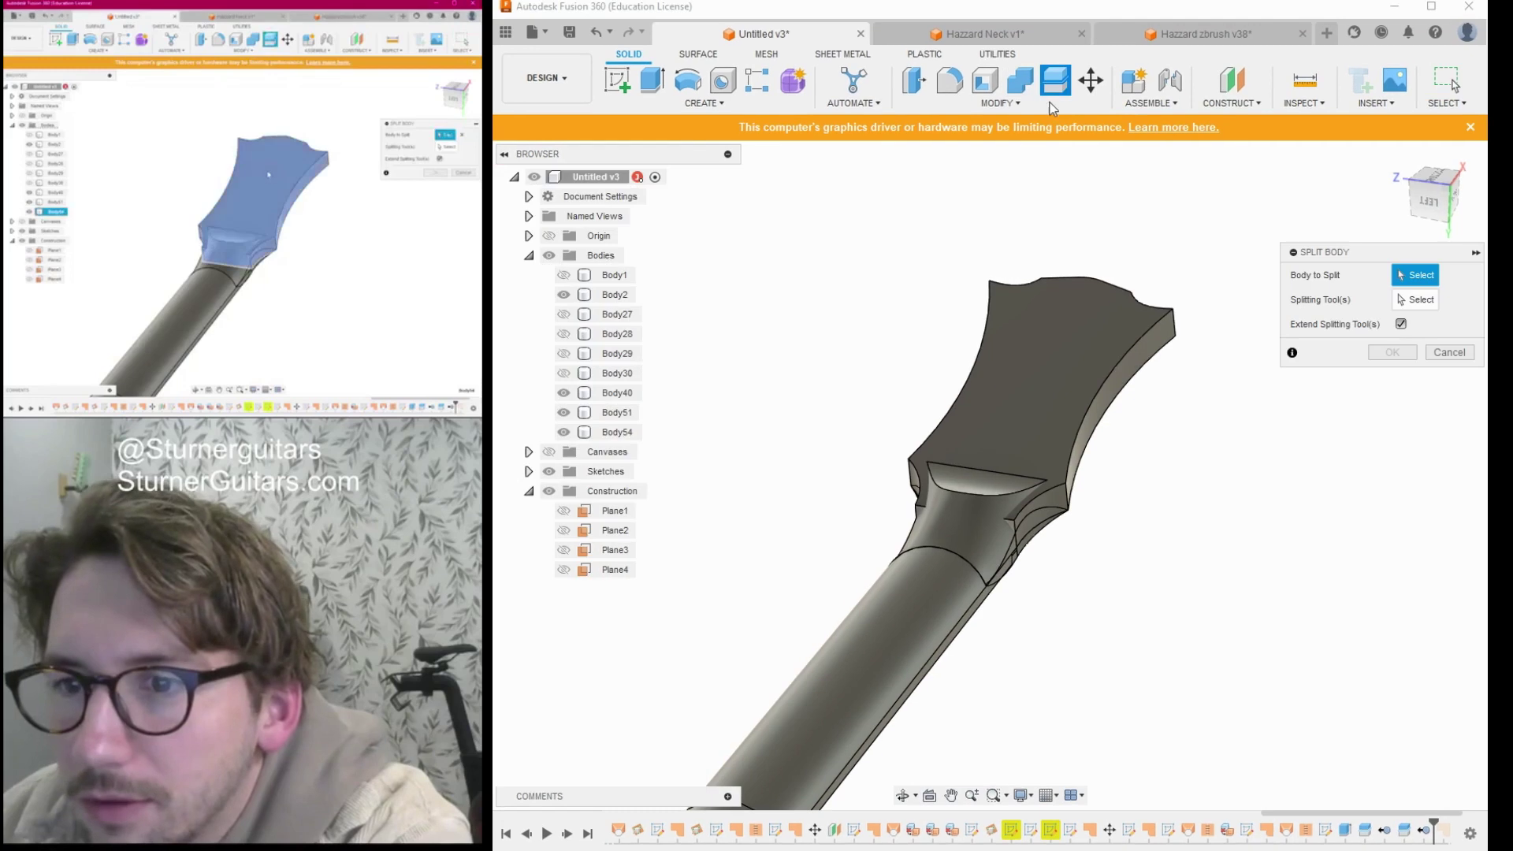
{"action": "left_click", "coordinate": [1066, 343]}
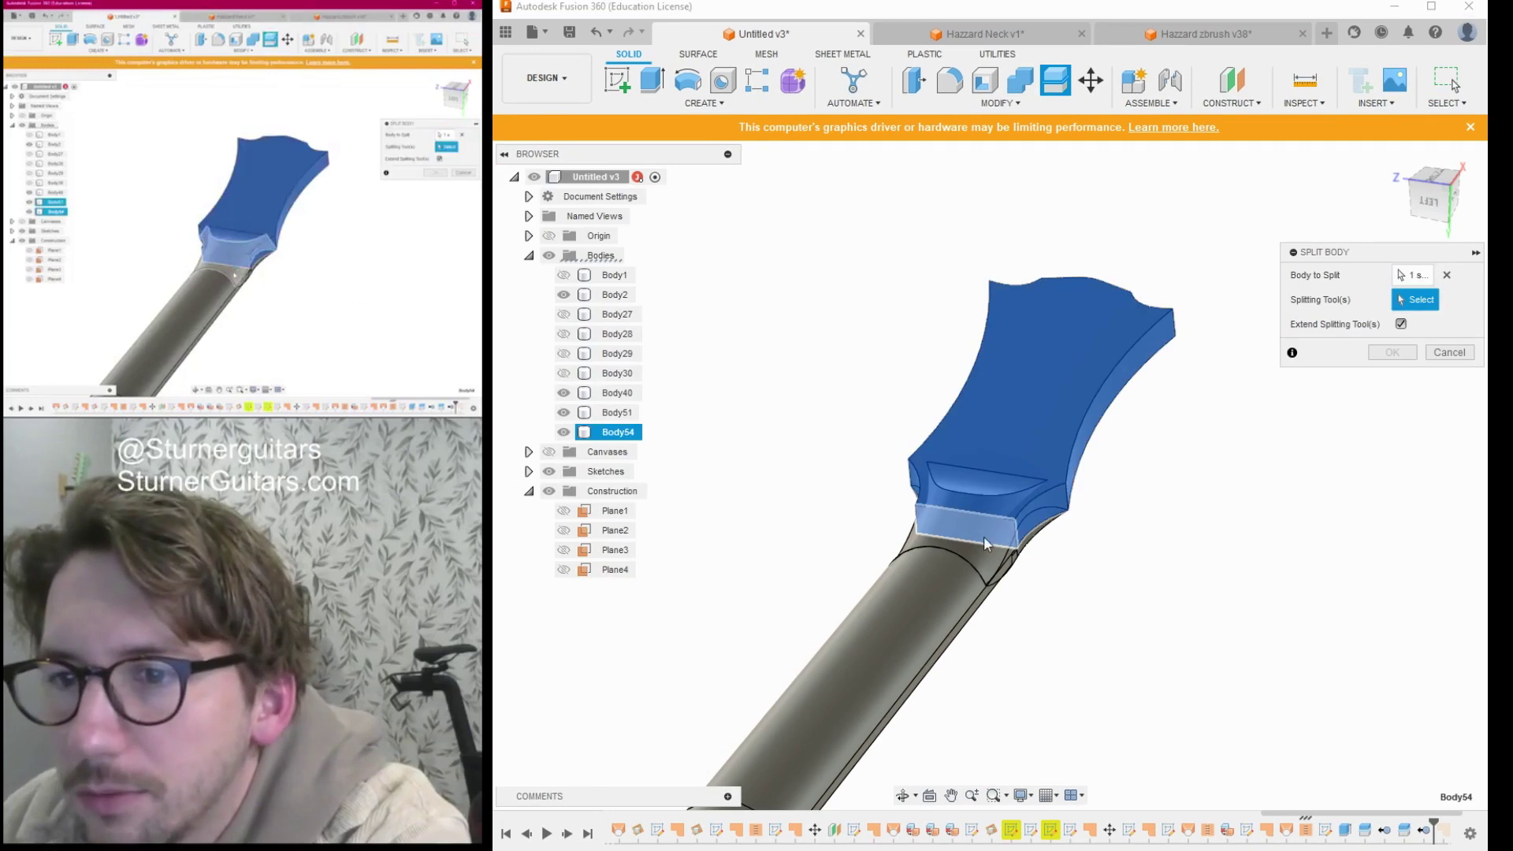
{"action": "left_click", "coordinate": [983, 539]}
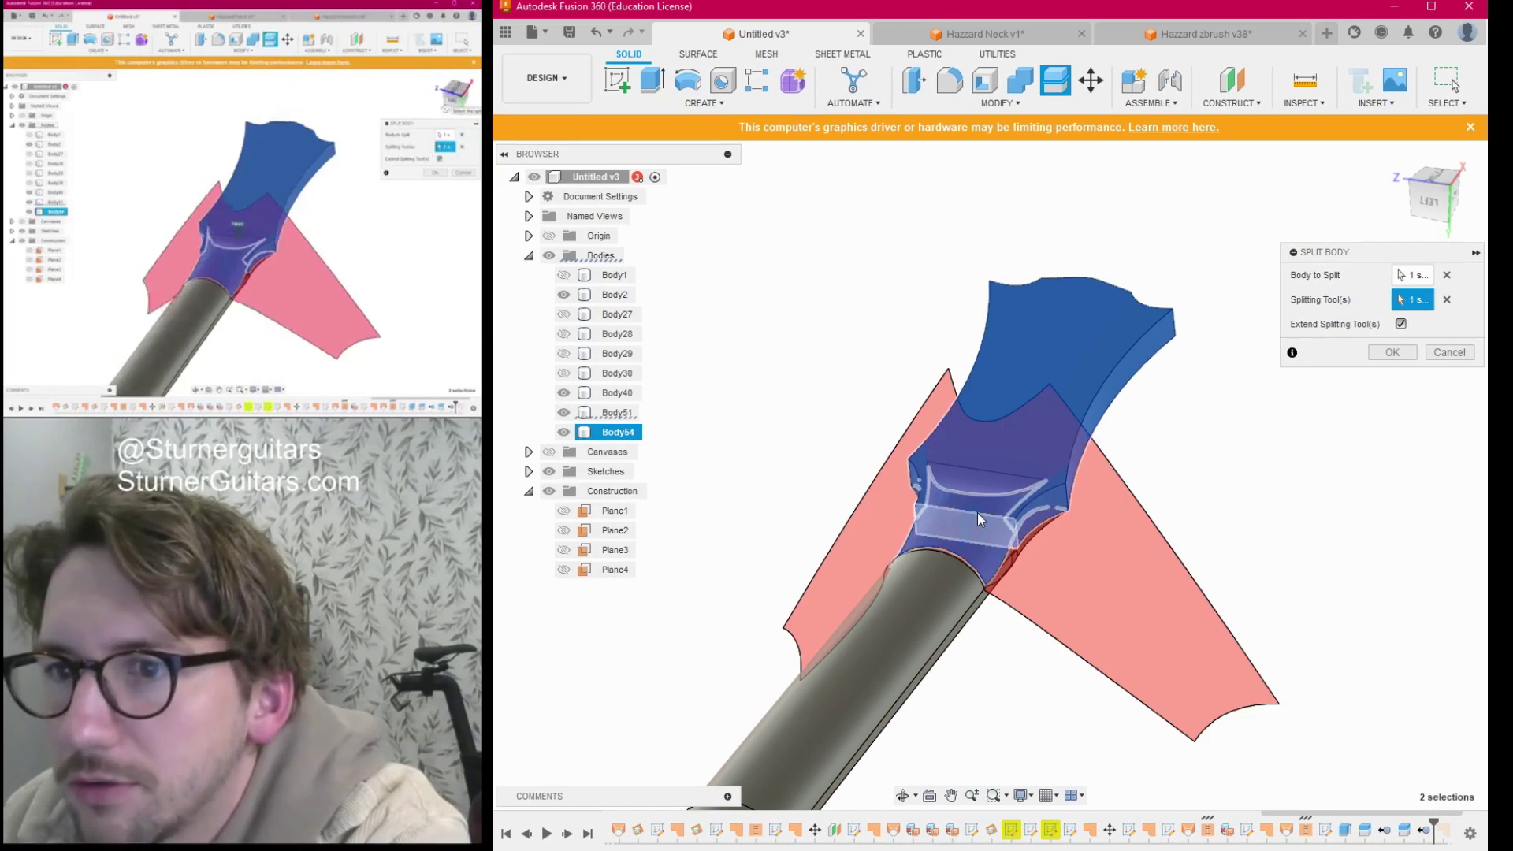
{"action": "left_click_drag", "start_coordinate": [1440, 197], "coordinate": [1412, 192]}
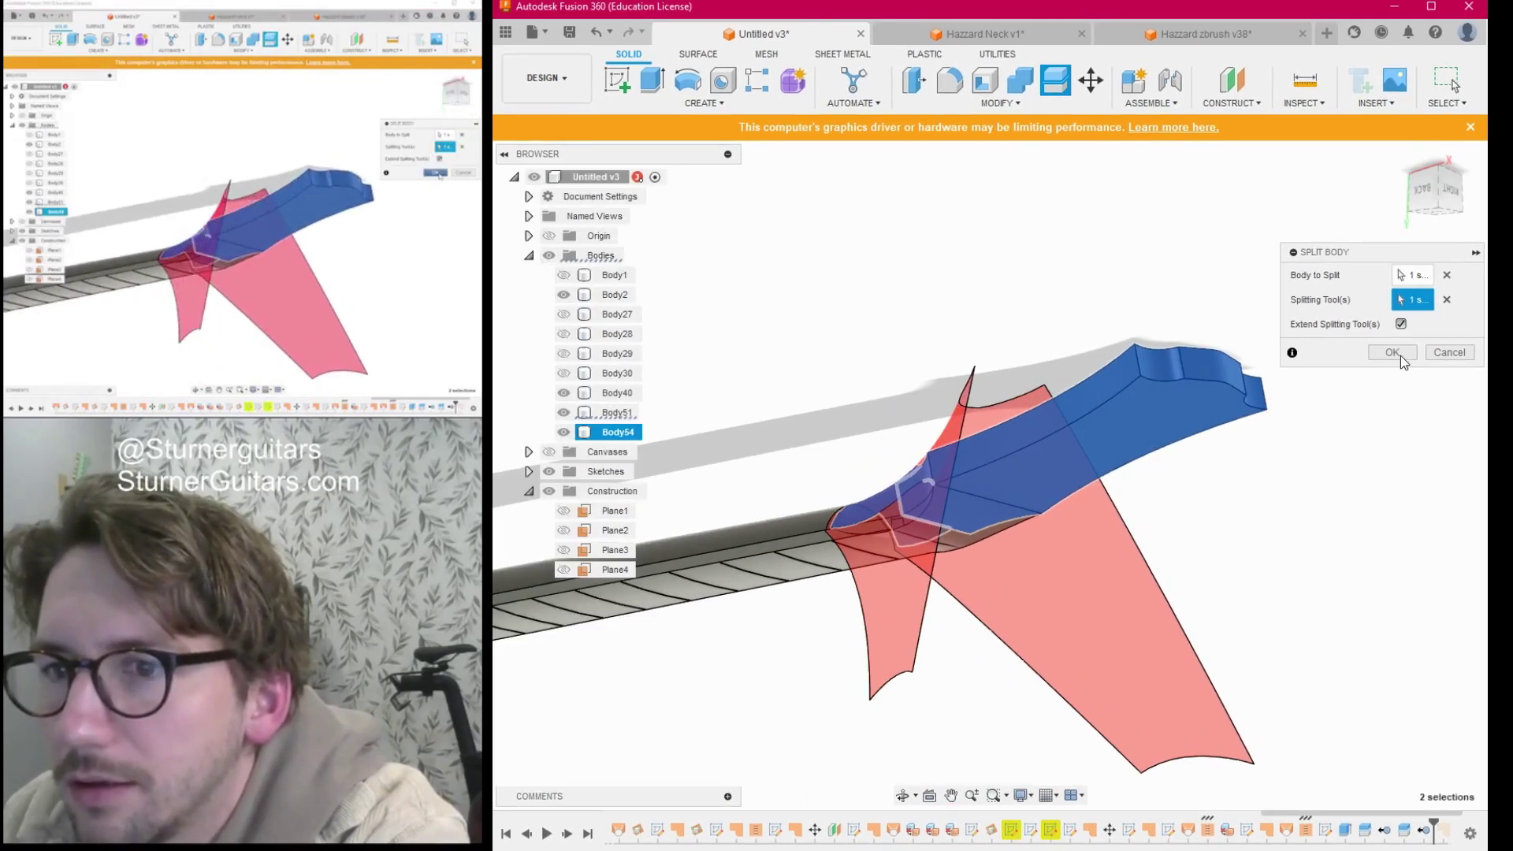
{"action": "left_click", "coordinate": [1396, 353]}
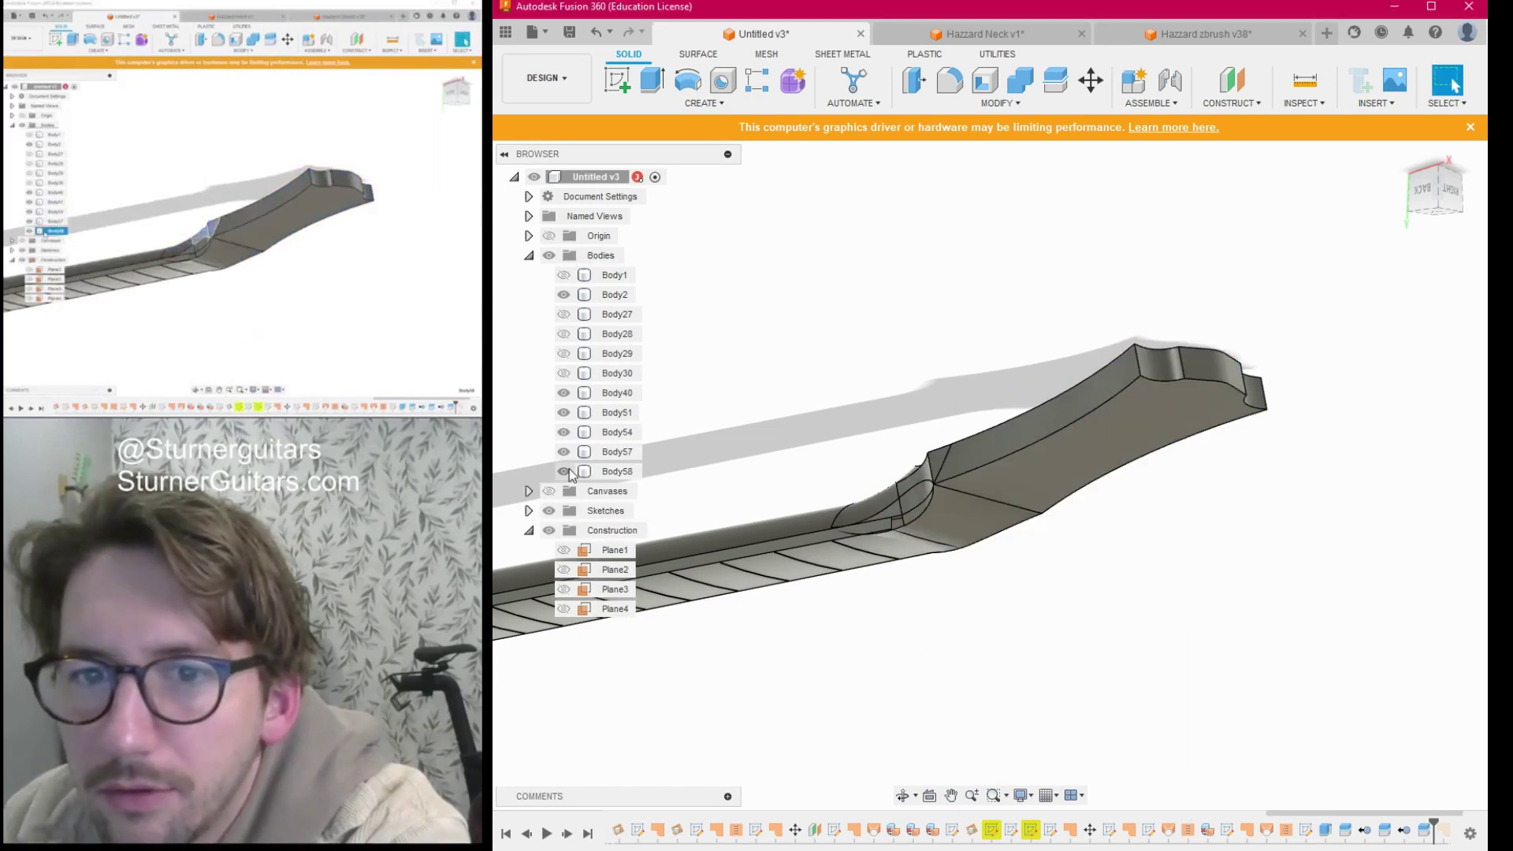
Remove the two leftover pieces split off the headstock behind the transition, using Remove so the parametric history is kept.
{"action": "left_click", "coordinate": [593, 454]}
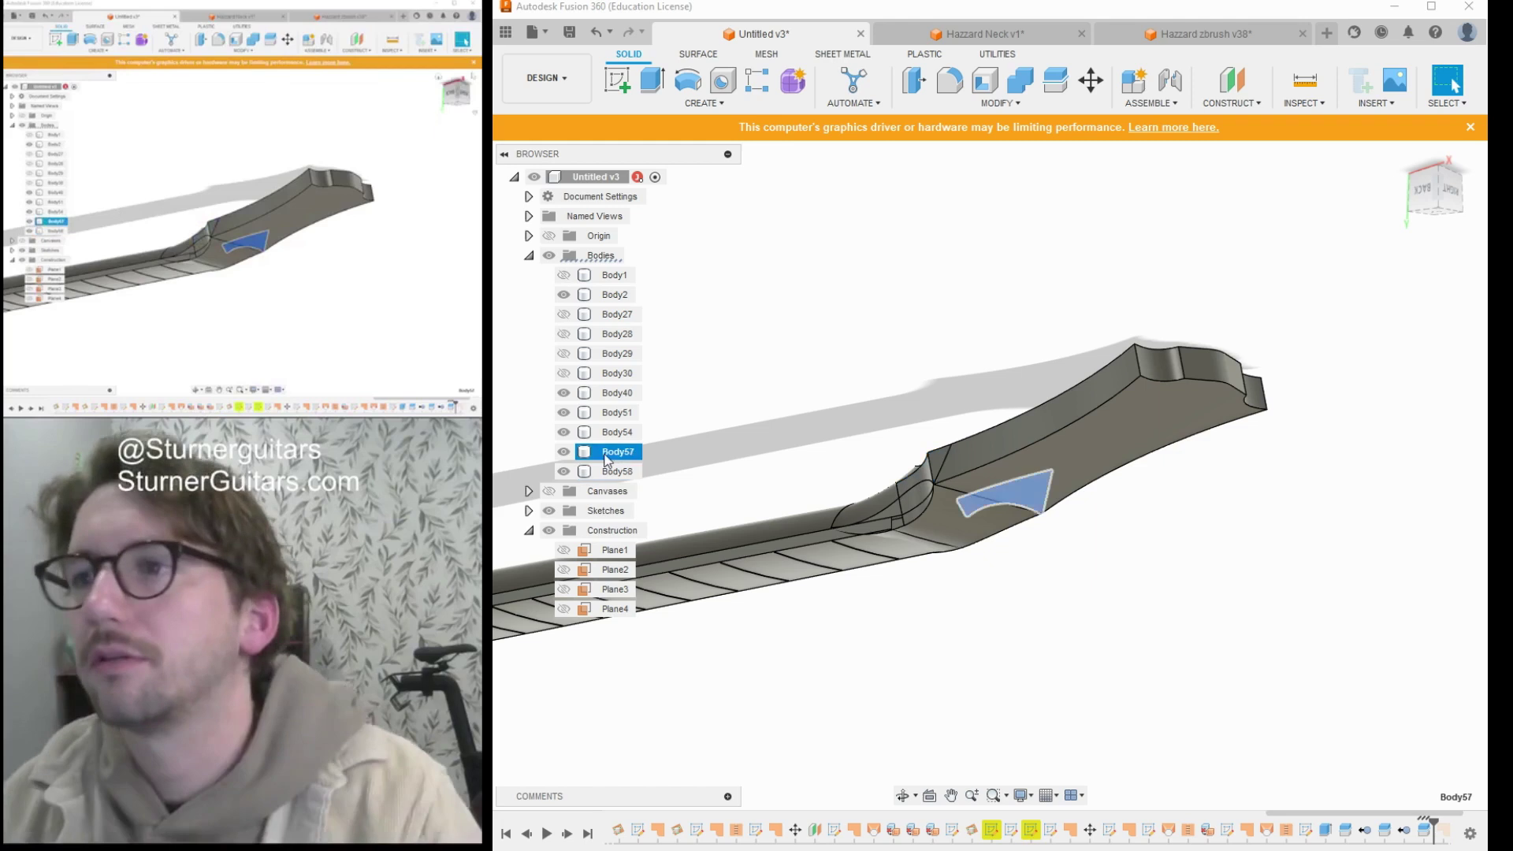
{"action": "left_click_drag", "start_coordinate": [1435, 191], "coordinate": [1484, 251]}
{"action": "middle_click_drag", "start_coordinate": [983, 448], "coordinate": [883, 280], "text": "shift"}
{"action": "key", "text": "Delete"}
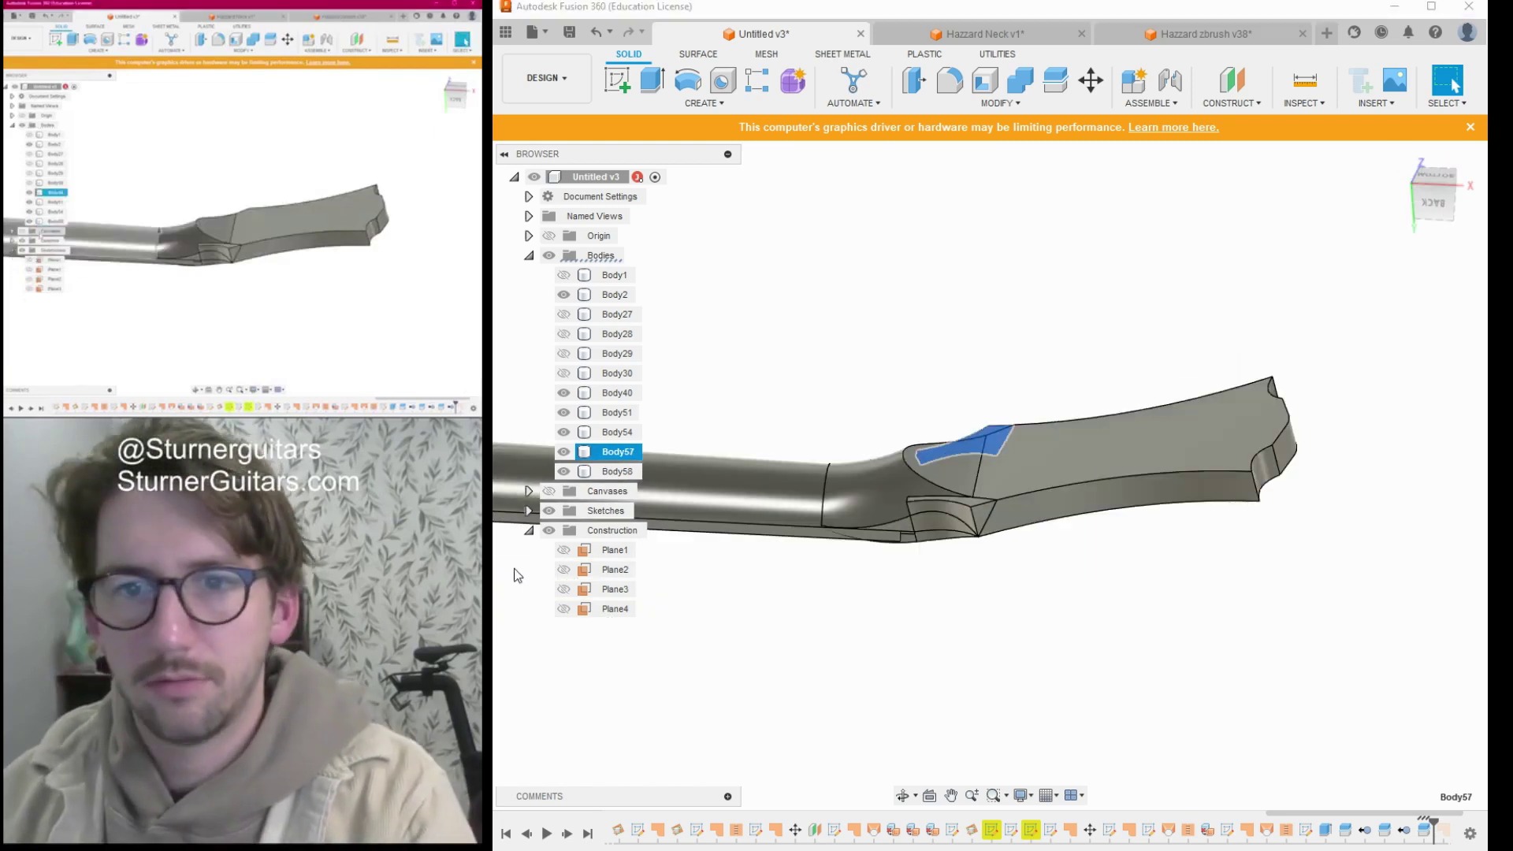
{"action": "left_click", "coordinate": [997, 486]}
{"action": "left_click", "coordinate": [613, 452]}
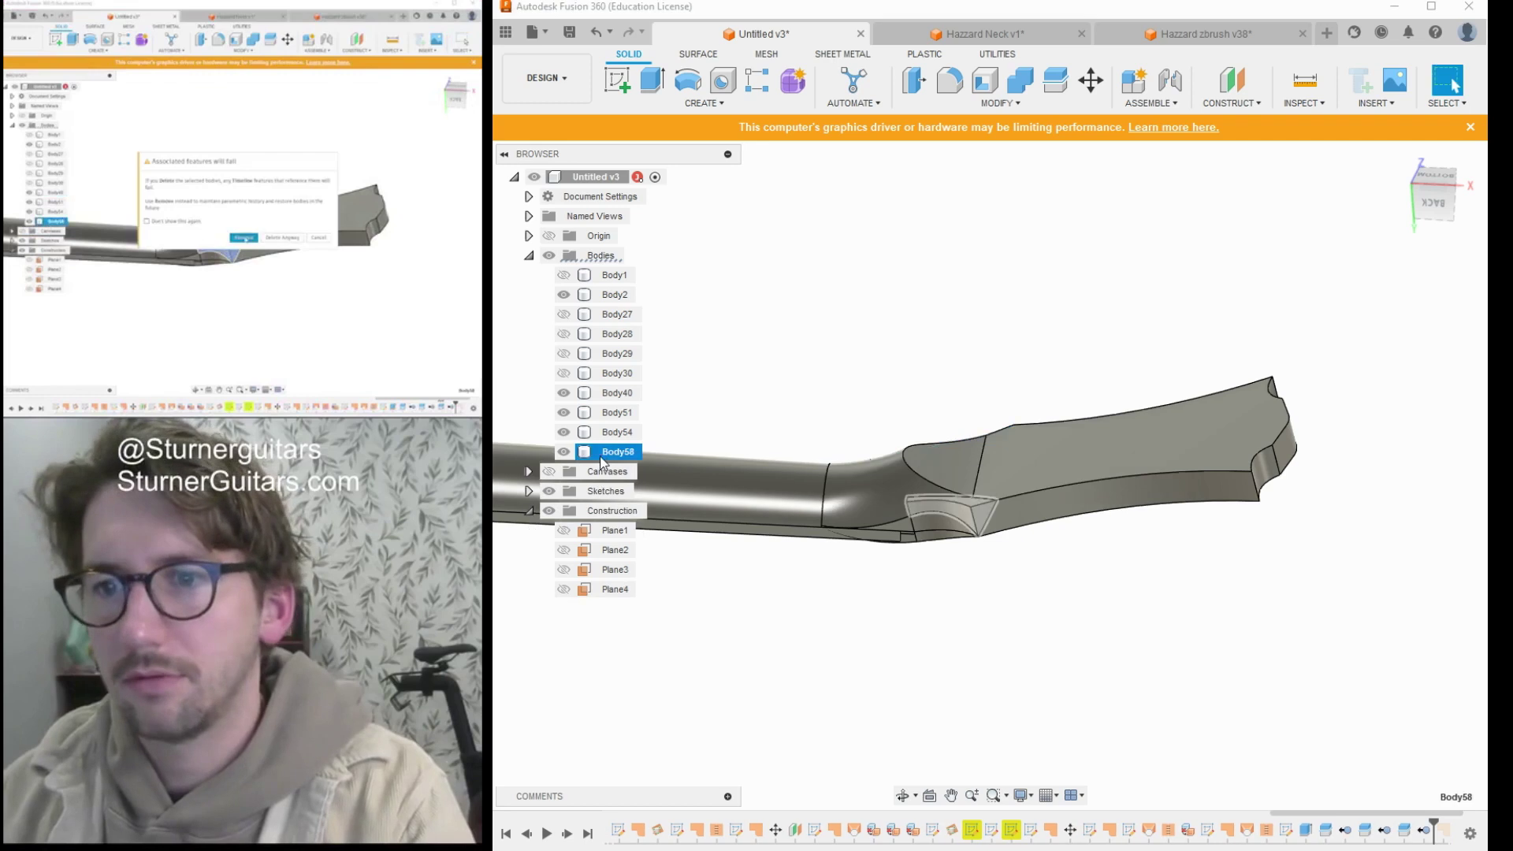
{"action": "key", "text": "Delete"}
{"action": "left_click", "coordinate": [1001, 485]}
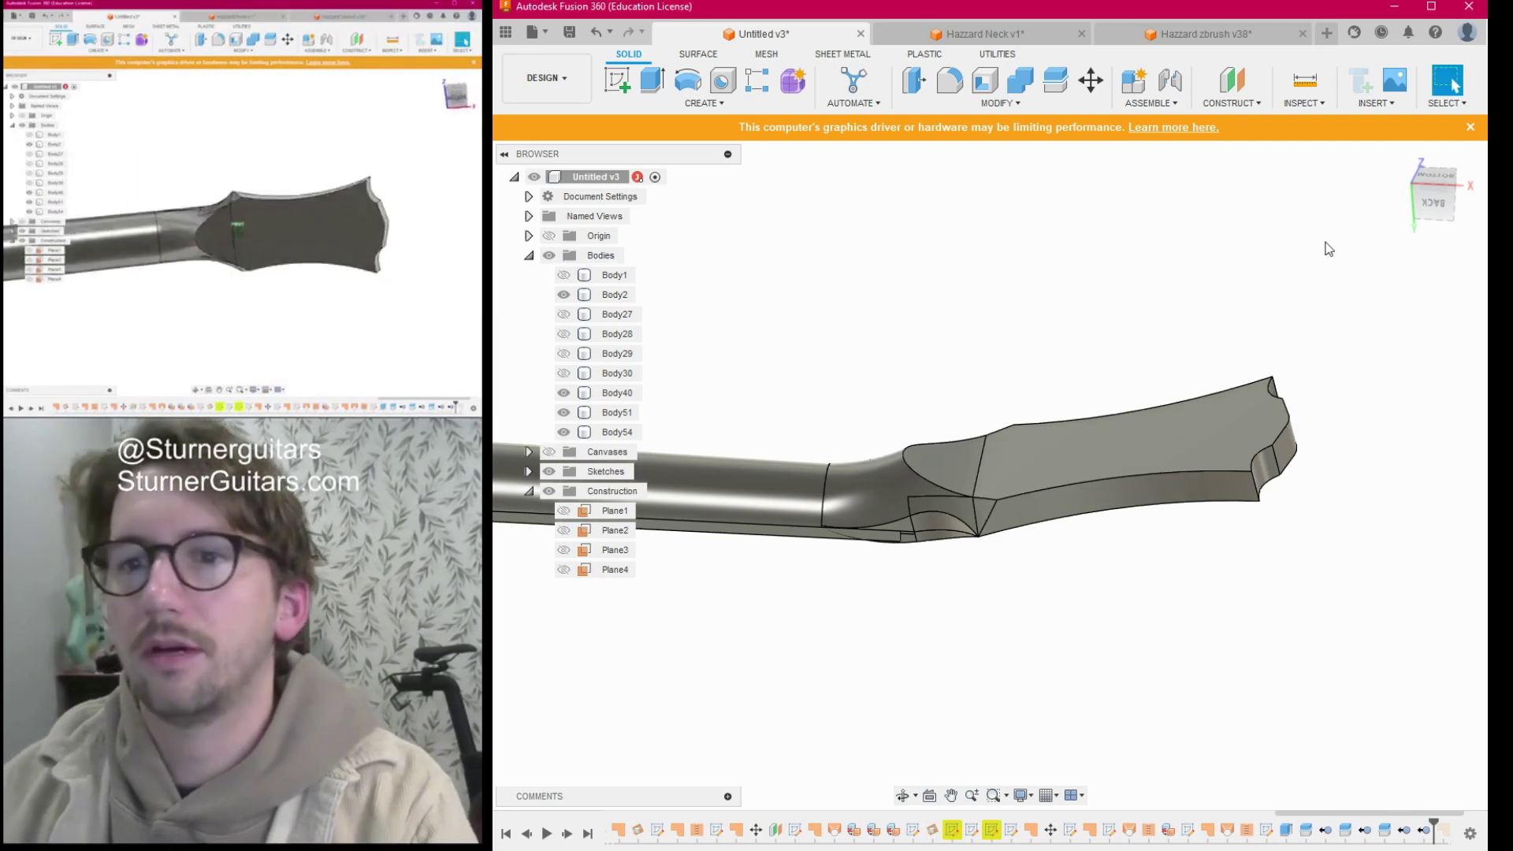
Examine how the transition meets the neck and headstock from the front, temporarily hiding the transition and neck bodies.
{"action": "middle_click_drag", "start_coordinate": [1324, 244], "coordinate": [1510, 260], "text": "shift"}
{"action": "middle_click_drag", "start_coordinate": [1104, 379], "coordinate": [914, 467], "text": "shift"}
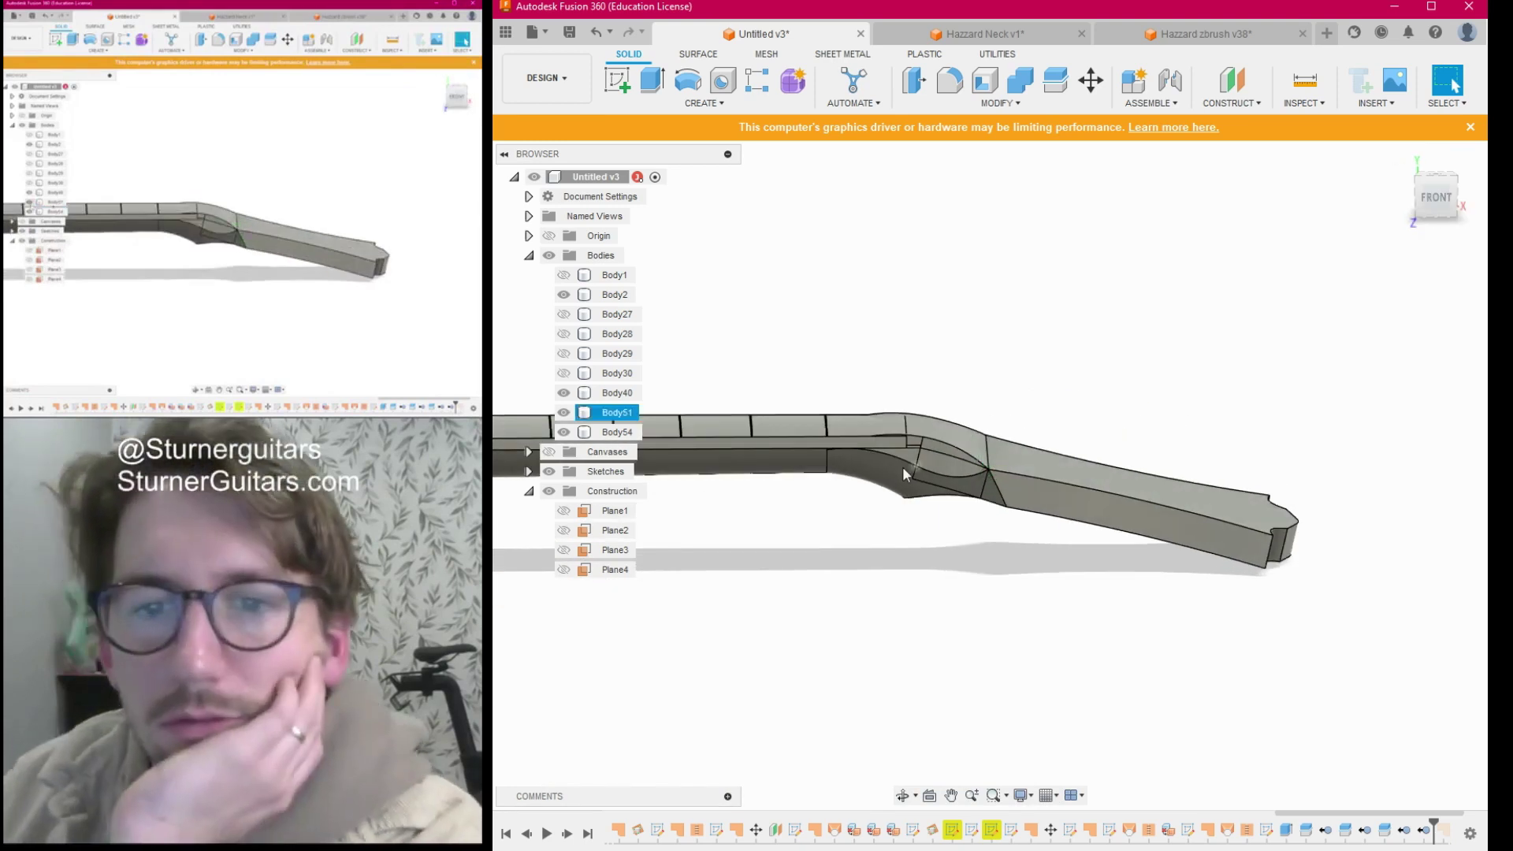
{"action": "left_click", "coordinate": [563, 412]}
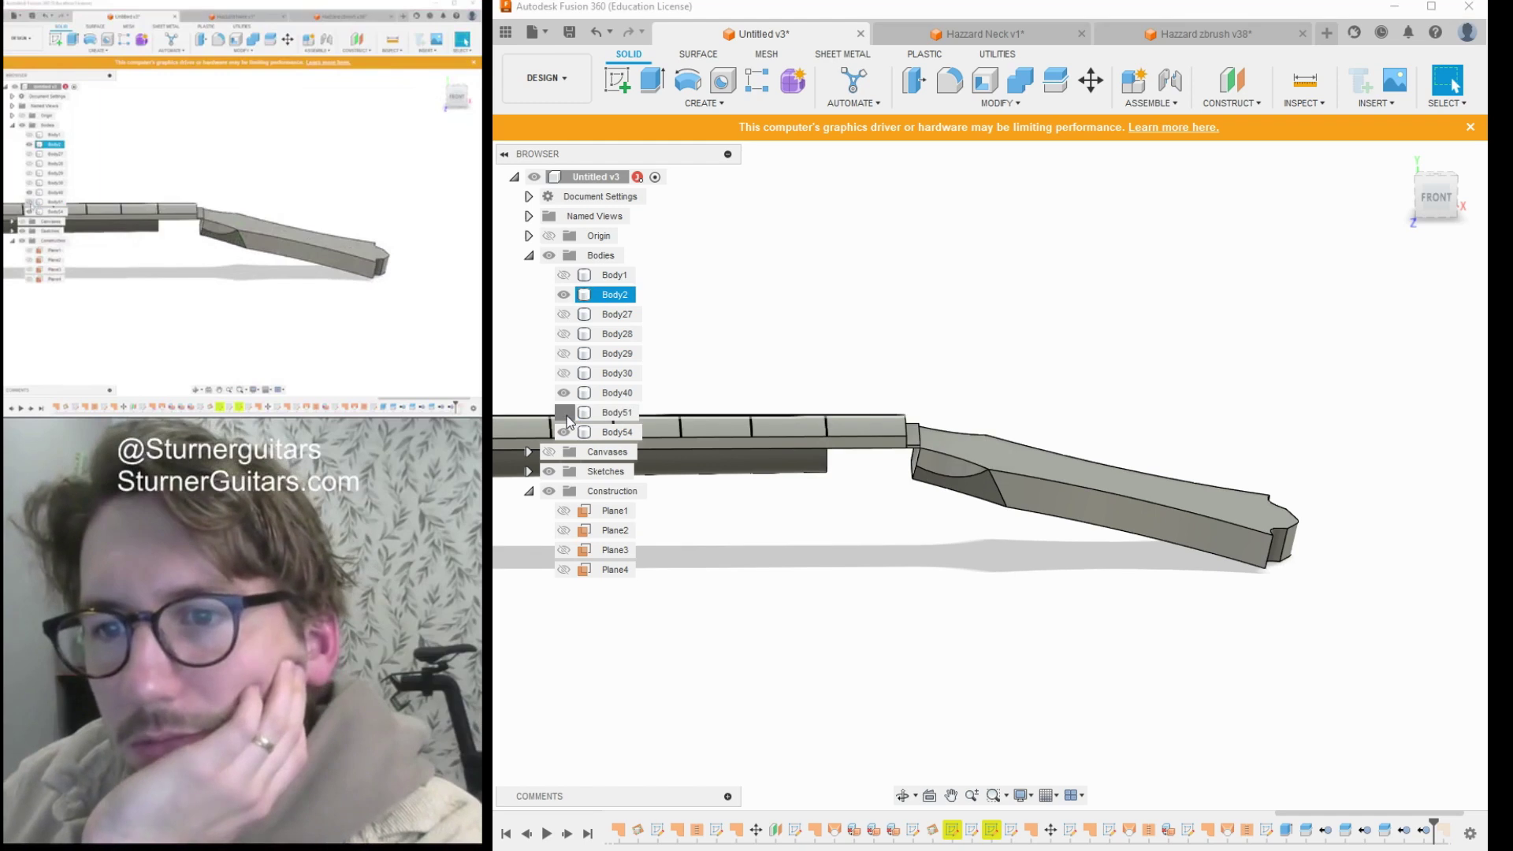
{"action": "left_click", "coordinate": [564, 413]}
{"action": "left_click", "coordinate": [564, 412]}
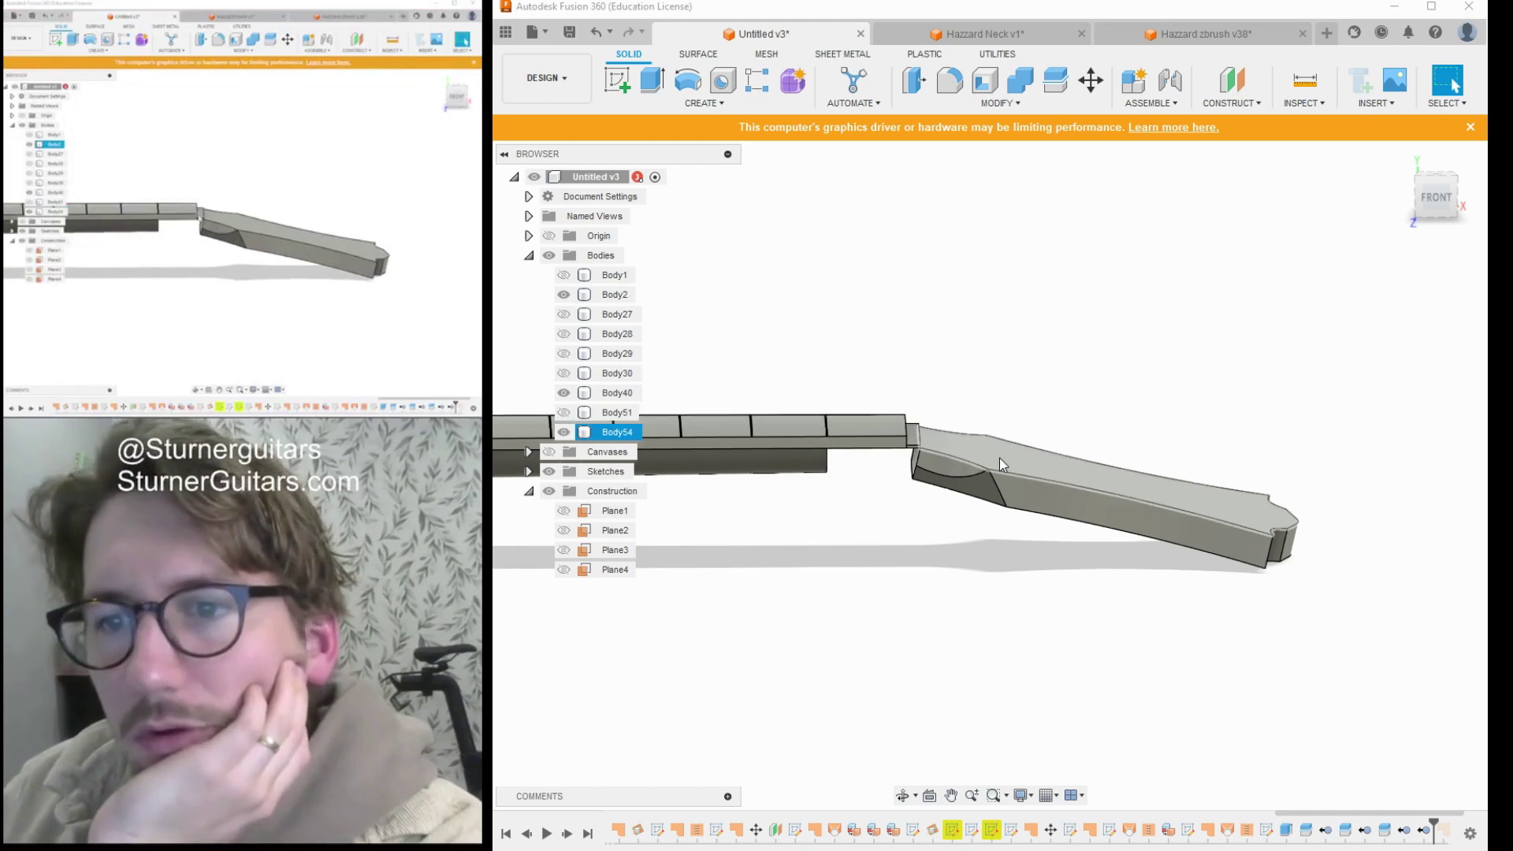
{"action": "key", "text": "Escape"}
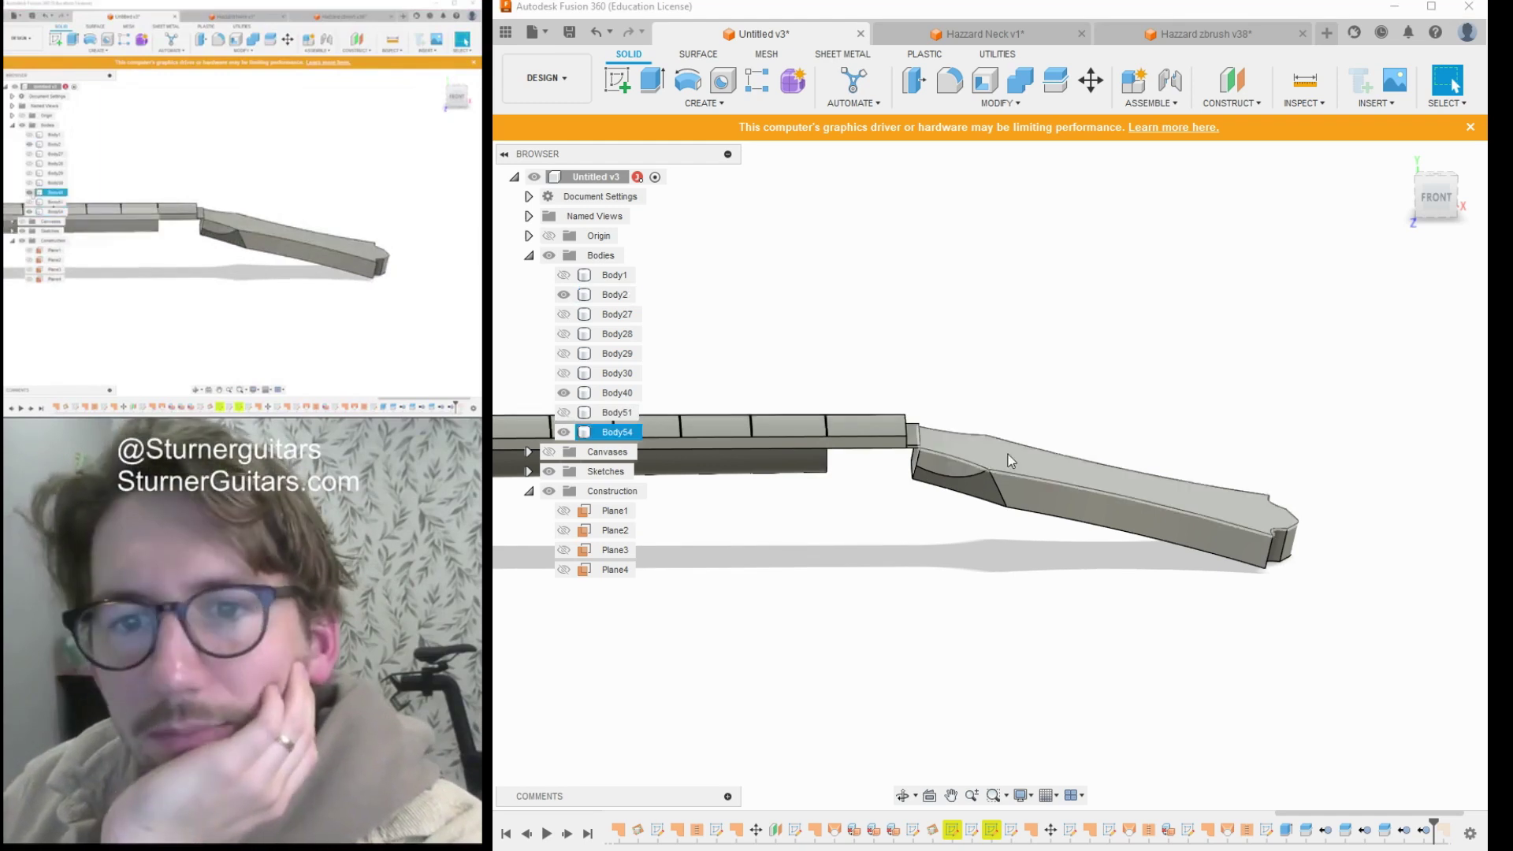
{"action": "left_click", "coordinate": [564, 393]}
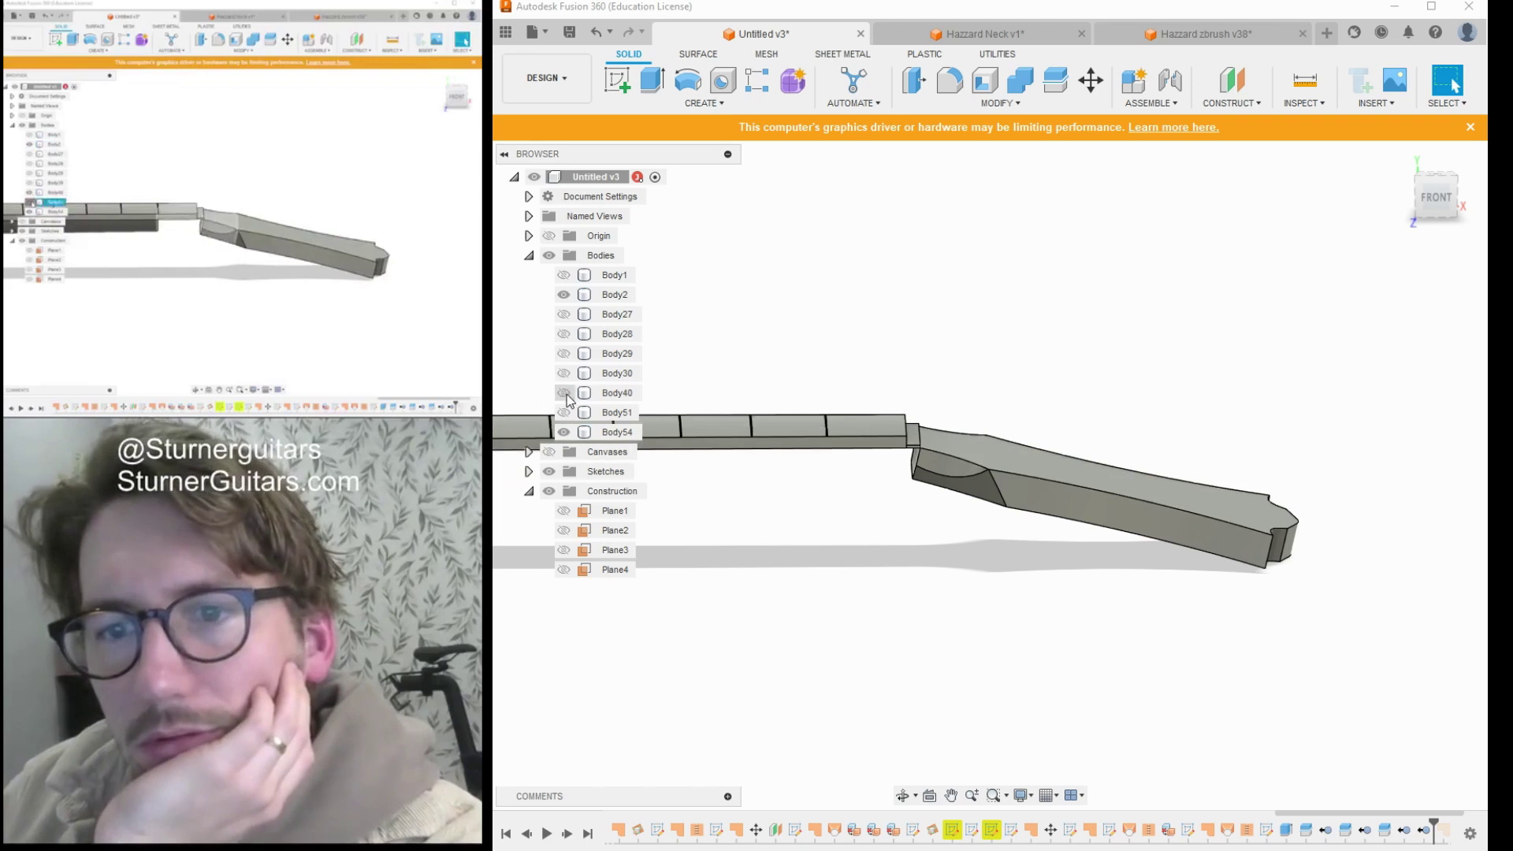
{"action": "left_click", "coordinate": [564, 393]}
{"action": "left_click", "coordinate": [564, 412]}
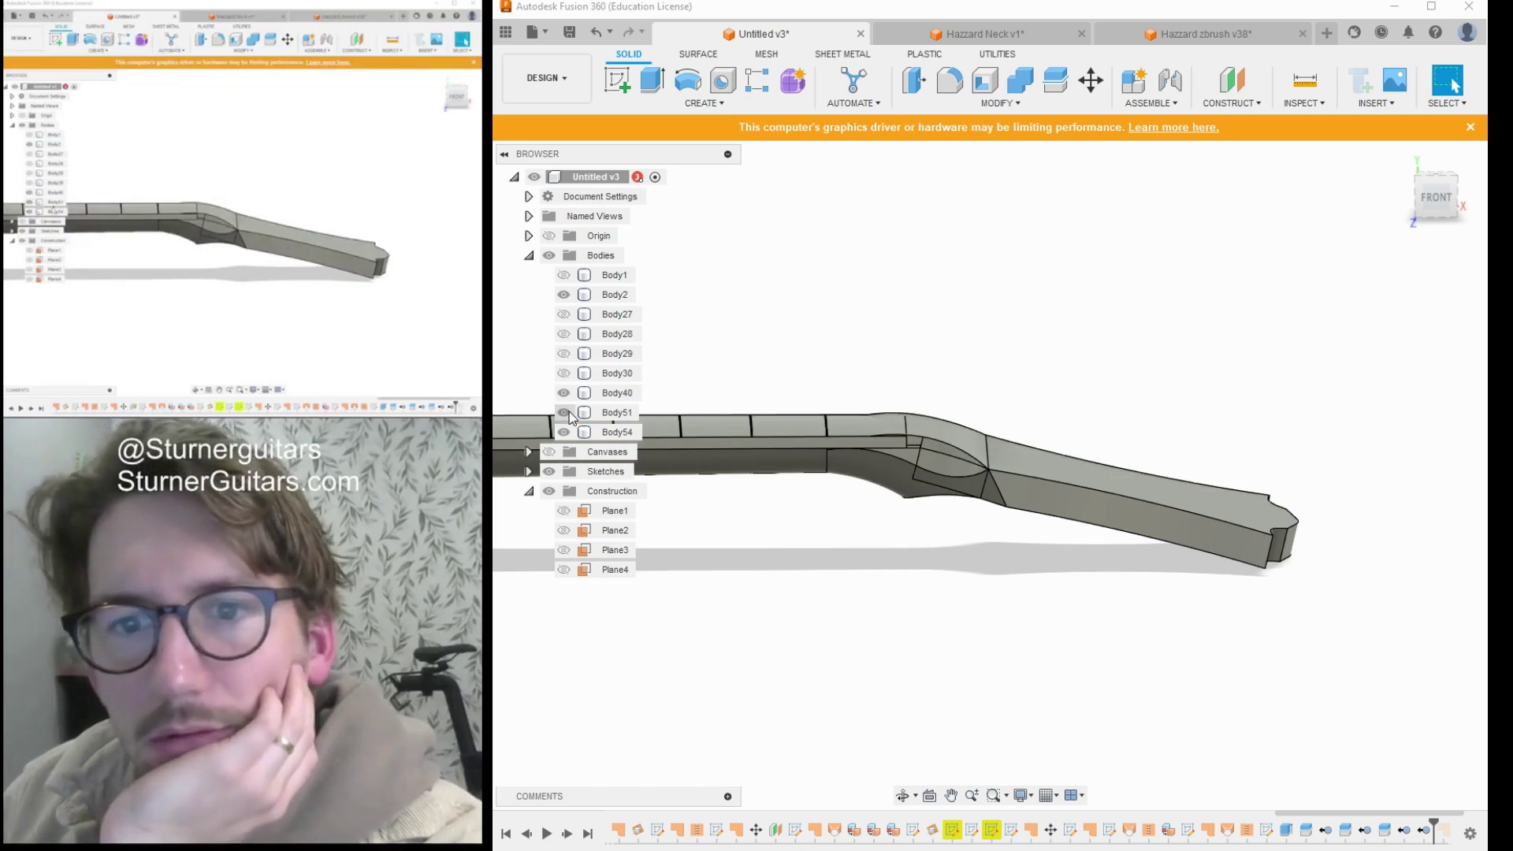
{"action": "left_click", "coordinate": [674, 424]}
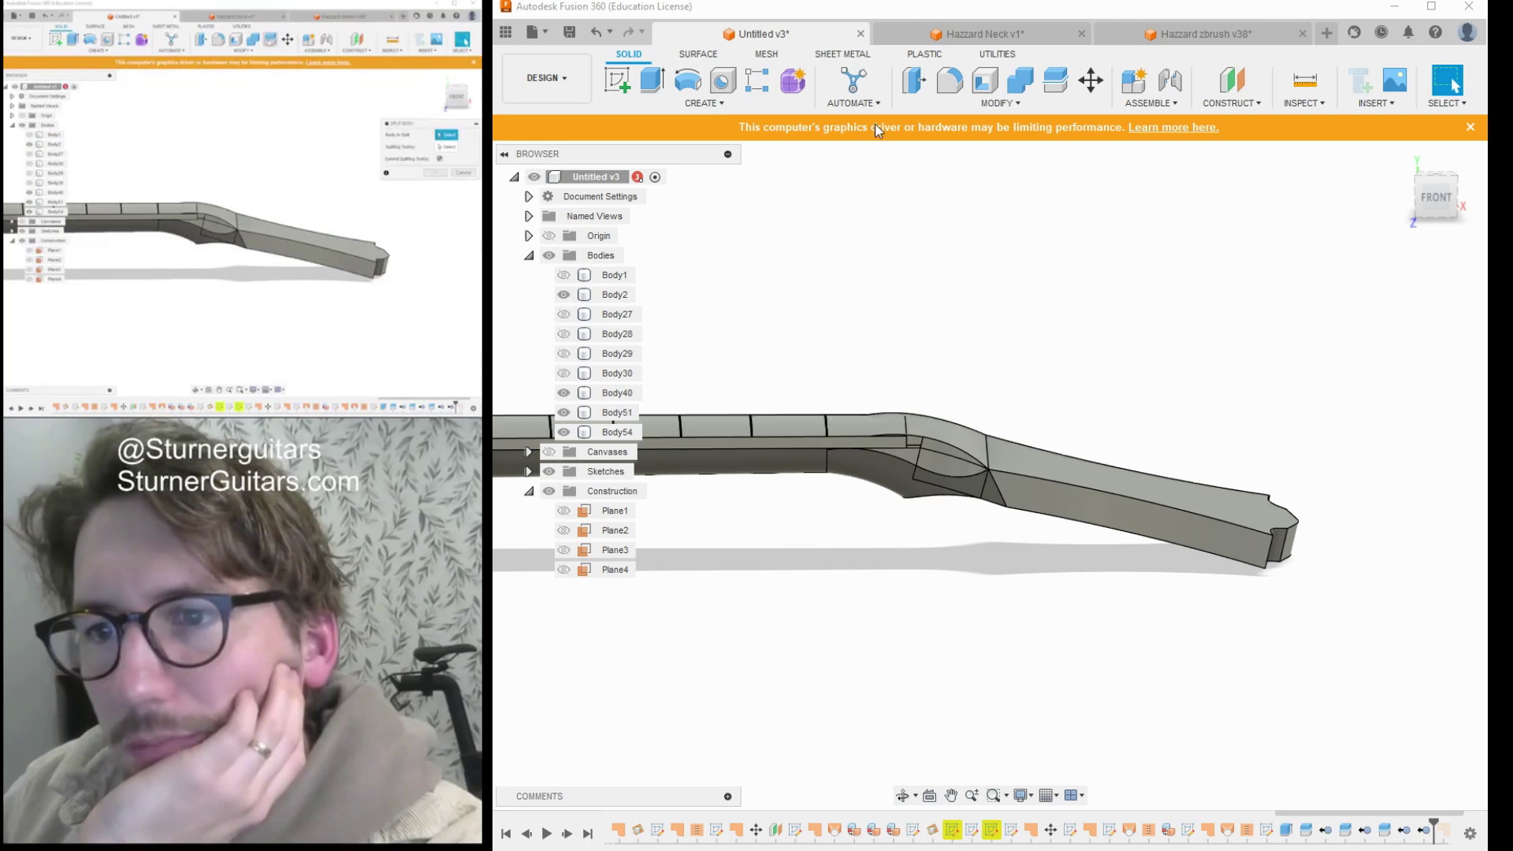
Split the transition body with the headstock's top face, splitting tool extended, and remove the piece above it while maintaining the parametric history.
{"action": "left_click", "coordinate": [1054, 88]}
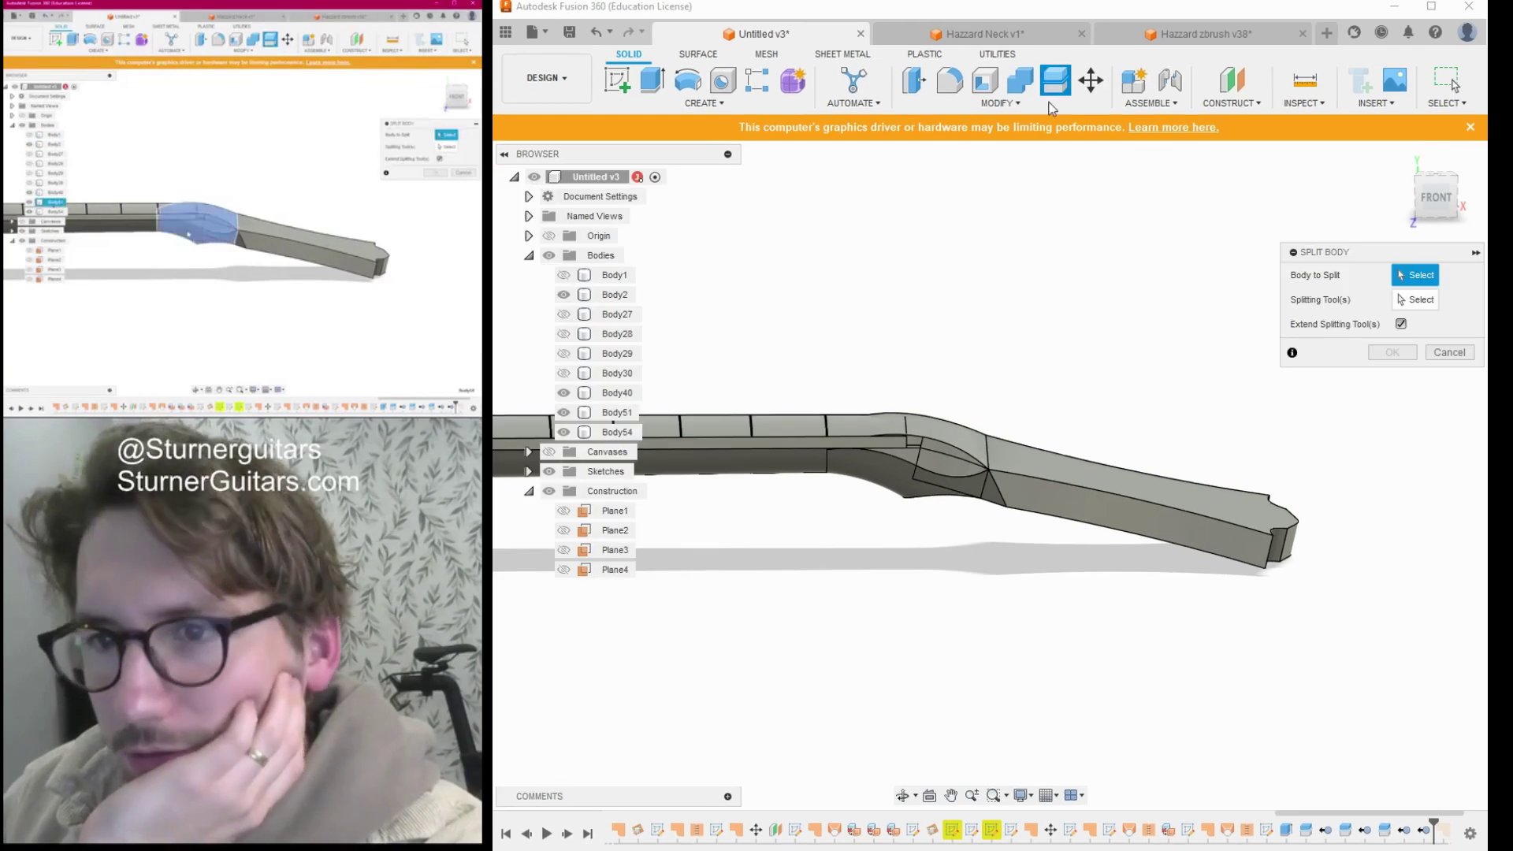
{"action": "left_click", "coordinate": [886, 475]}
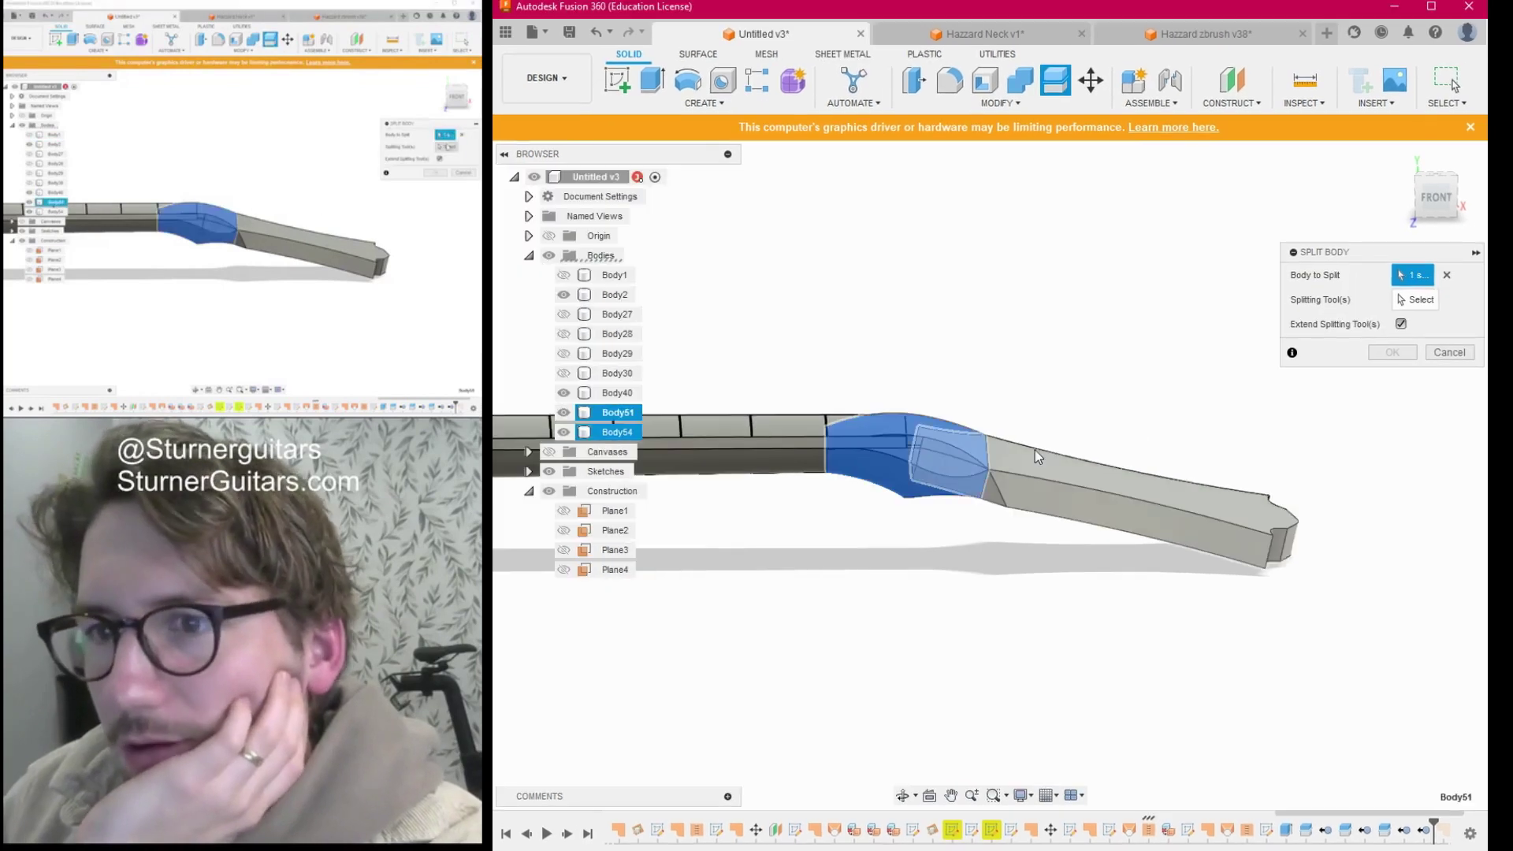
{"action": "left_click", "coordinate": [1416, 299]}
{"action": "left_click", "coordinate": [1172, 485]}
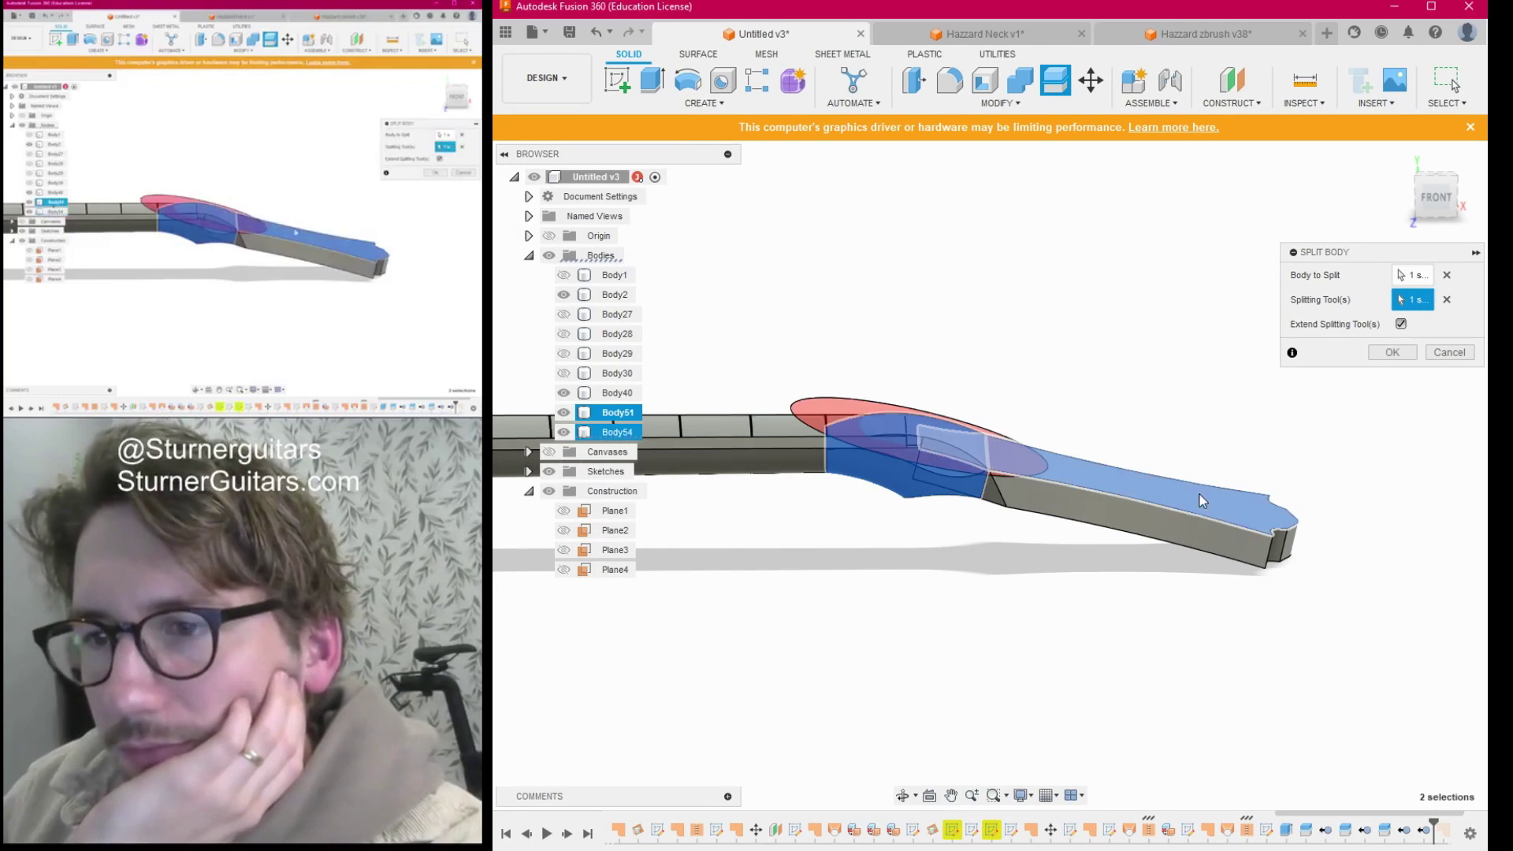
{"action": "left_click", "coordinate": [1410, 352]}
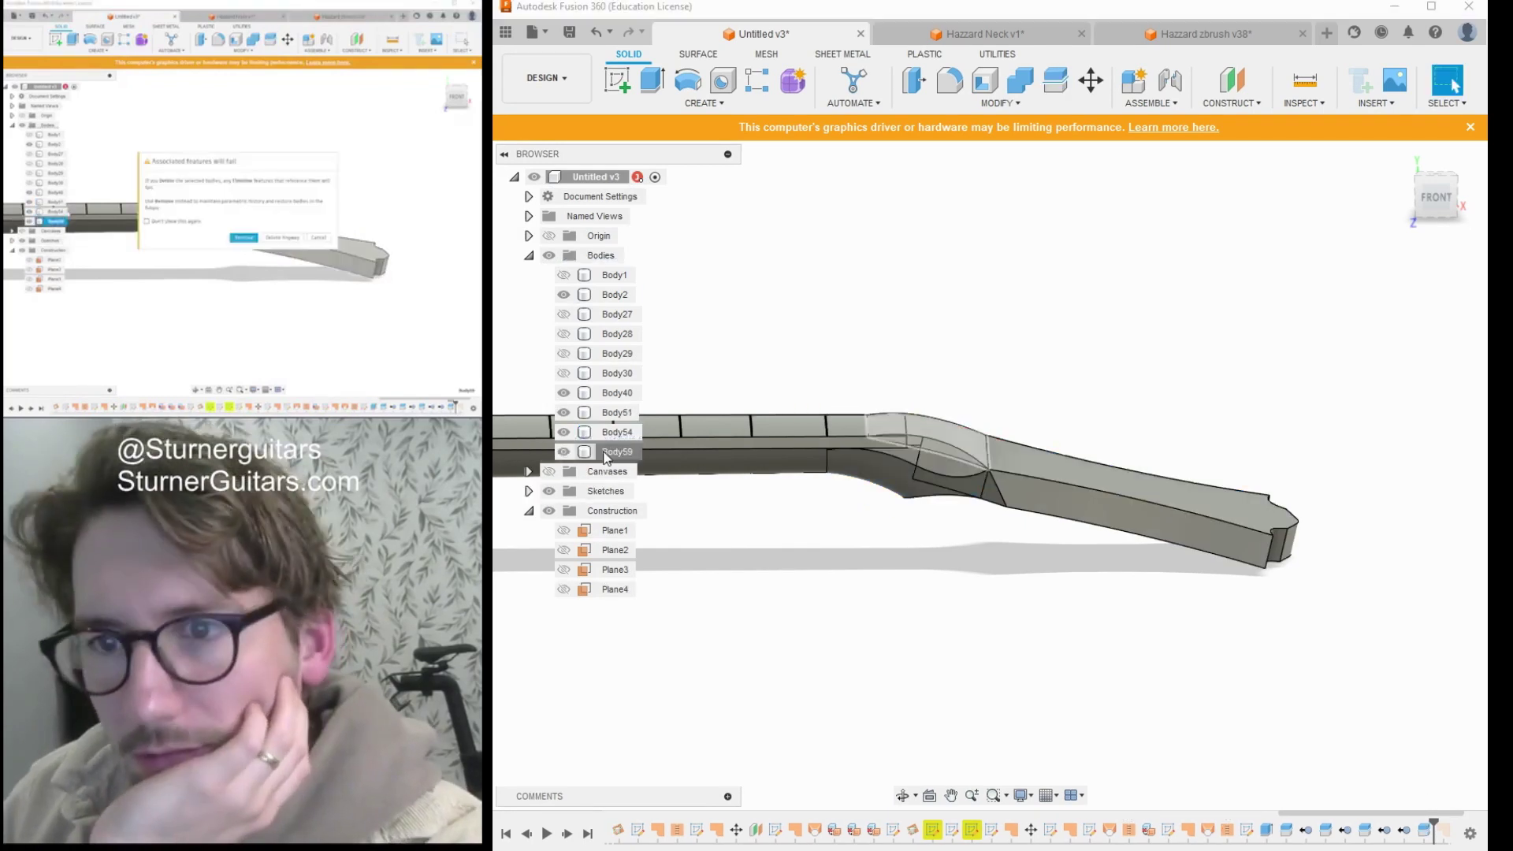
{"action": "key", "text": "Delete"}
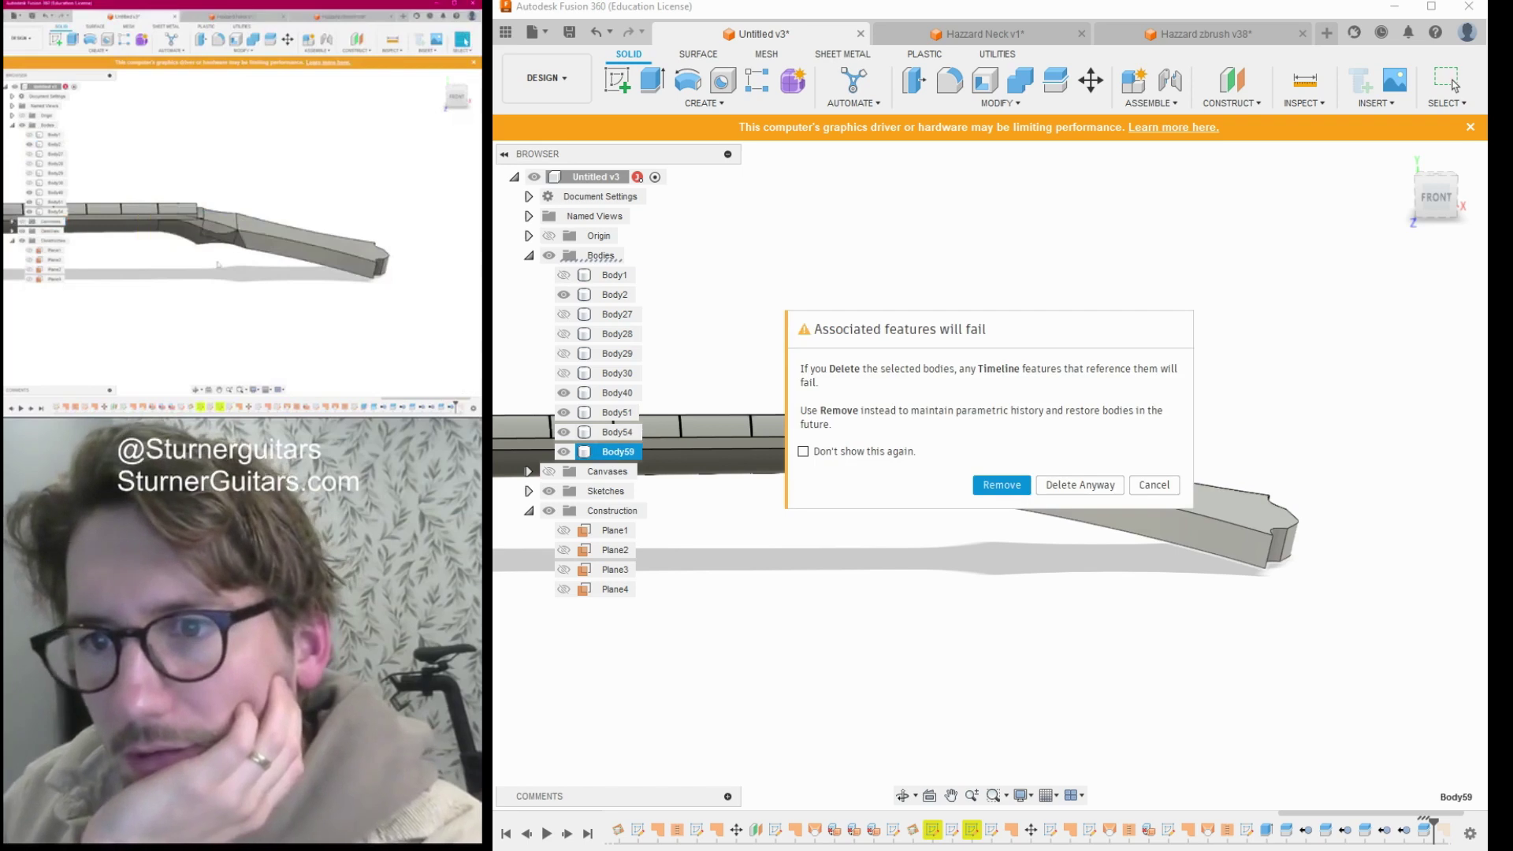
{"action": "left_click", "coordinate": [1001, 485]}
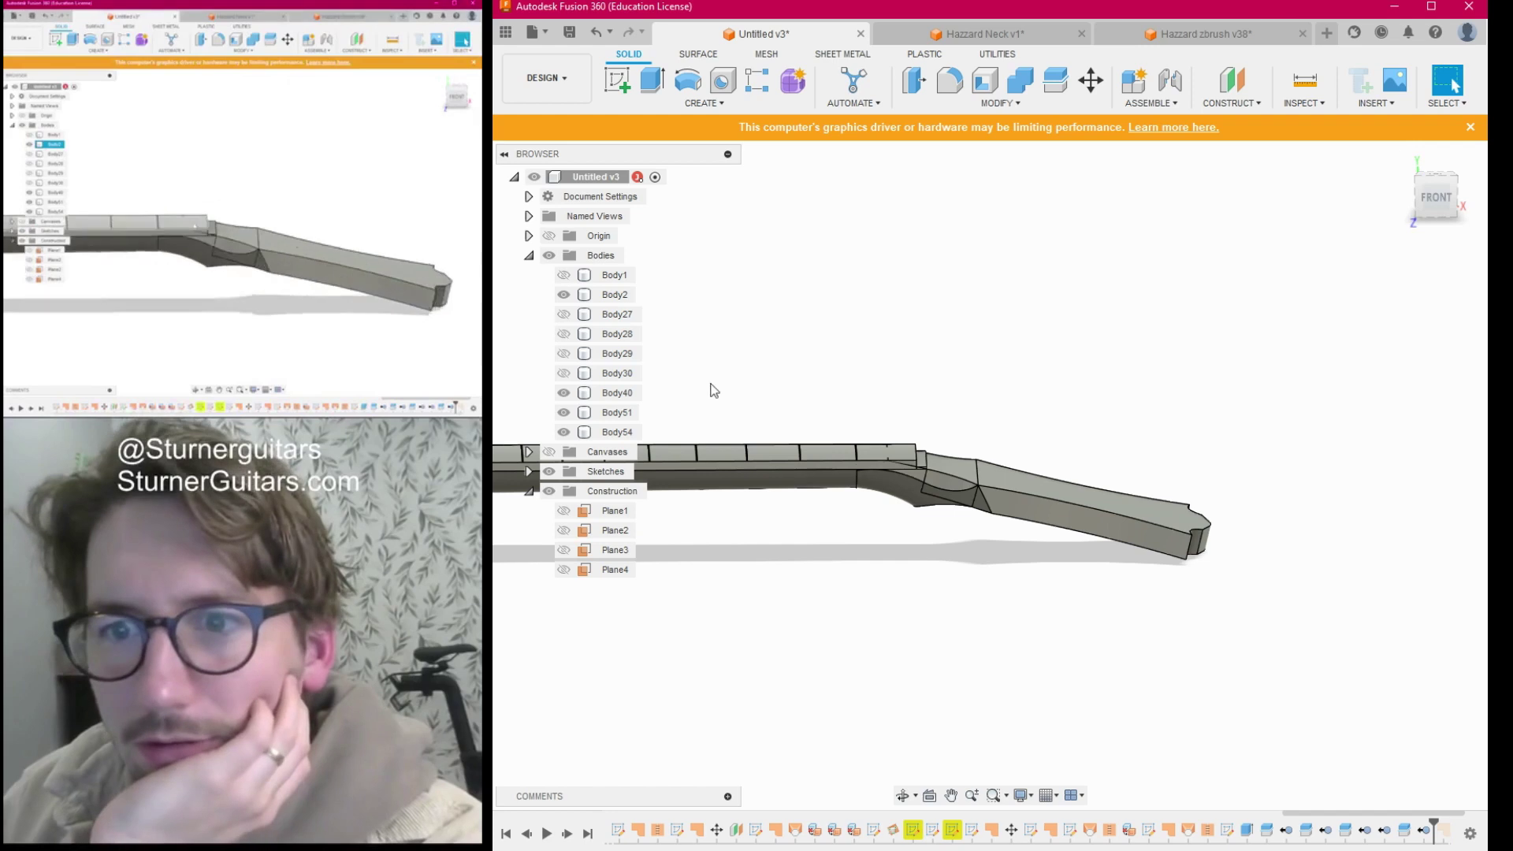
Hide the fretboard body to expose the top of the neck and the transition.
{"action": "scroll", "coordinate": [903, 429], "scroll_direction": "up", "scroll_amount": 5}
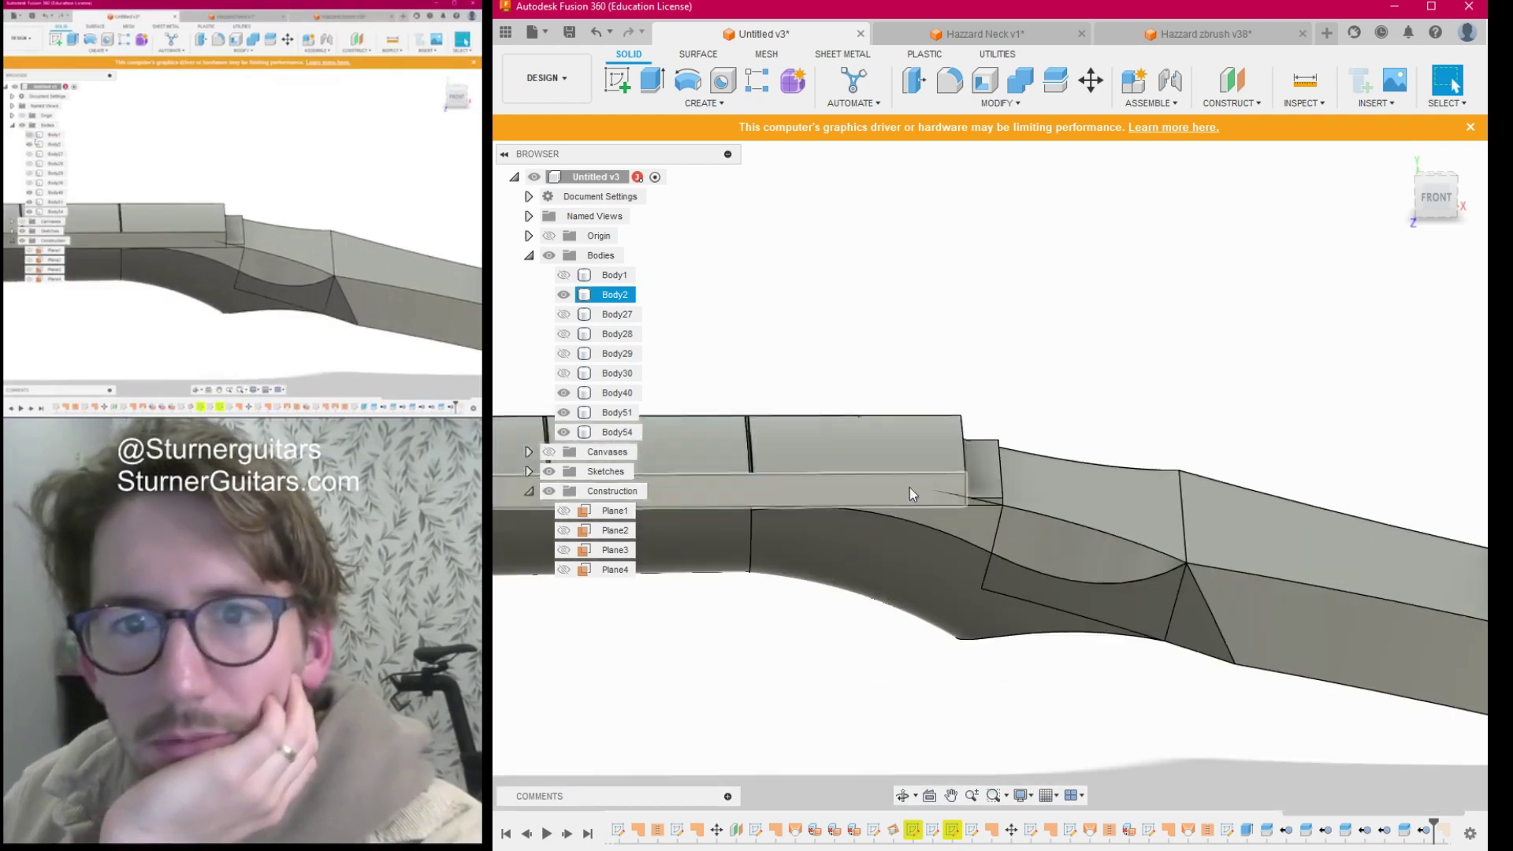
{"action": "left_click", "coordinate": [569, 297]}
{"action": "left_click", "coordinate": [617, 393]}
{"action": "scroll", "coordinate": [919, 473], "scroll_direction": "down", "scroll_amount": 5}
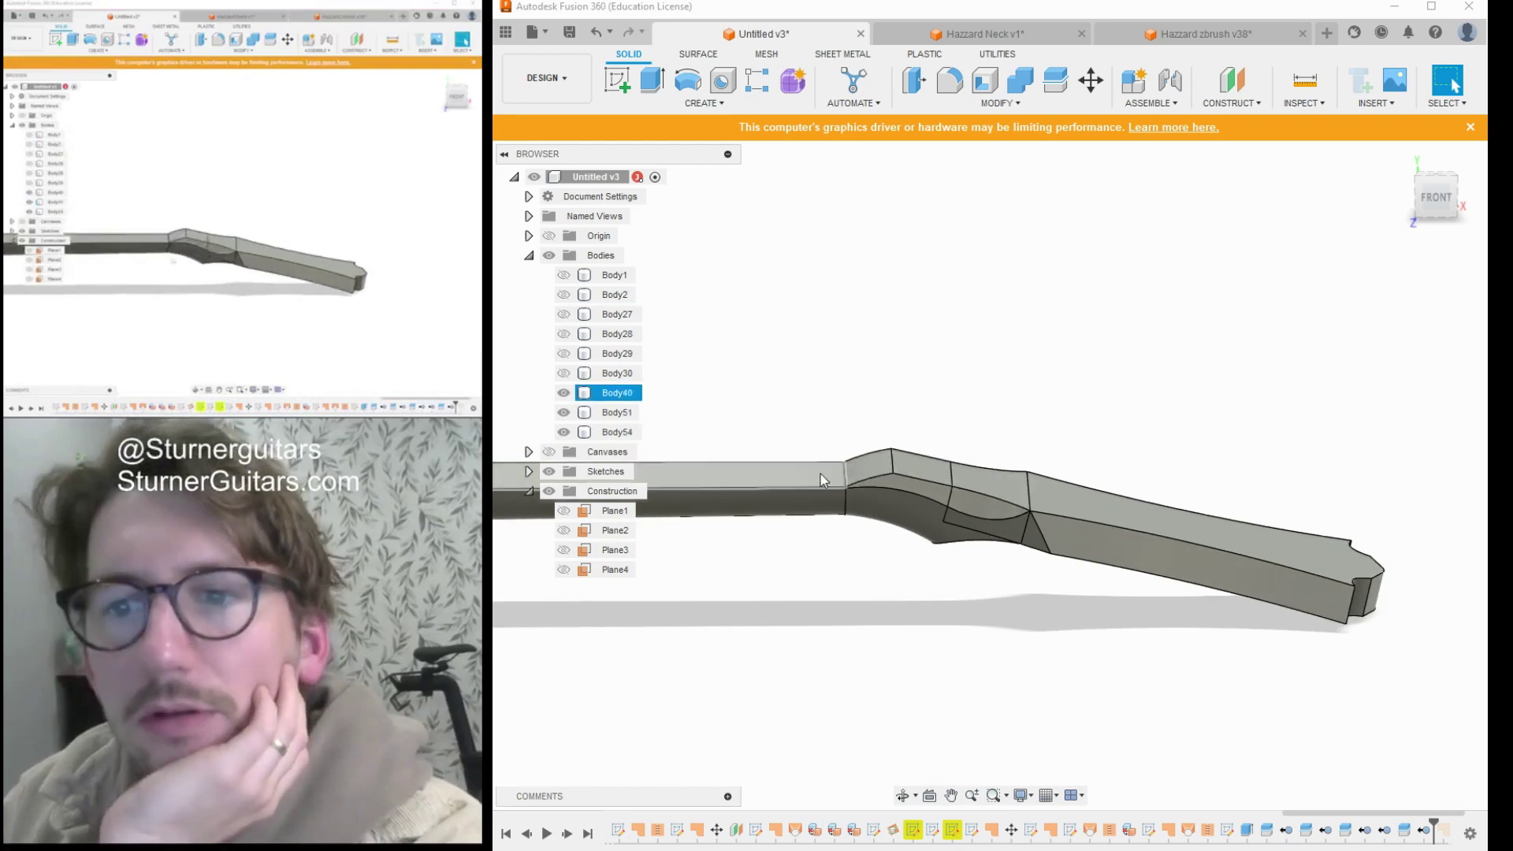
{"action": "left_click", "coordinate": [892, 466]}
{"action": "scroll", "coordinate": [857, 526], "scroll_direction": "down", "scroll_amount": 5}
{"action": "middle_click_drag", "start_coordinate": [855, 520], "coordinate": [869, 585]}
{"action": "scroll", "coordinate": [991, 550], "scroll_direction": "down", "scroll_amount": 1}
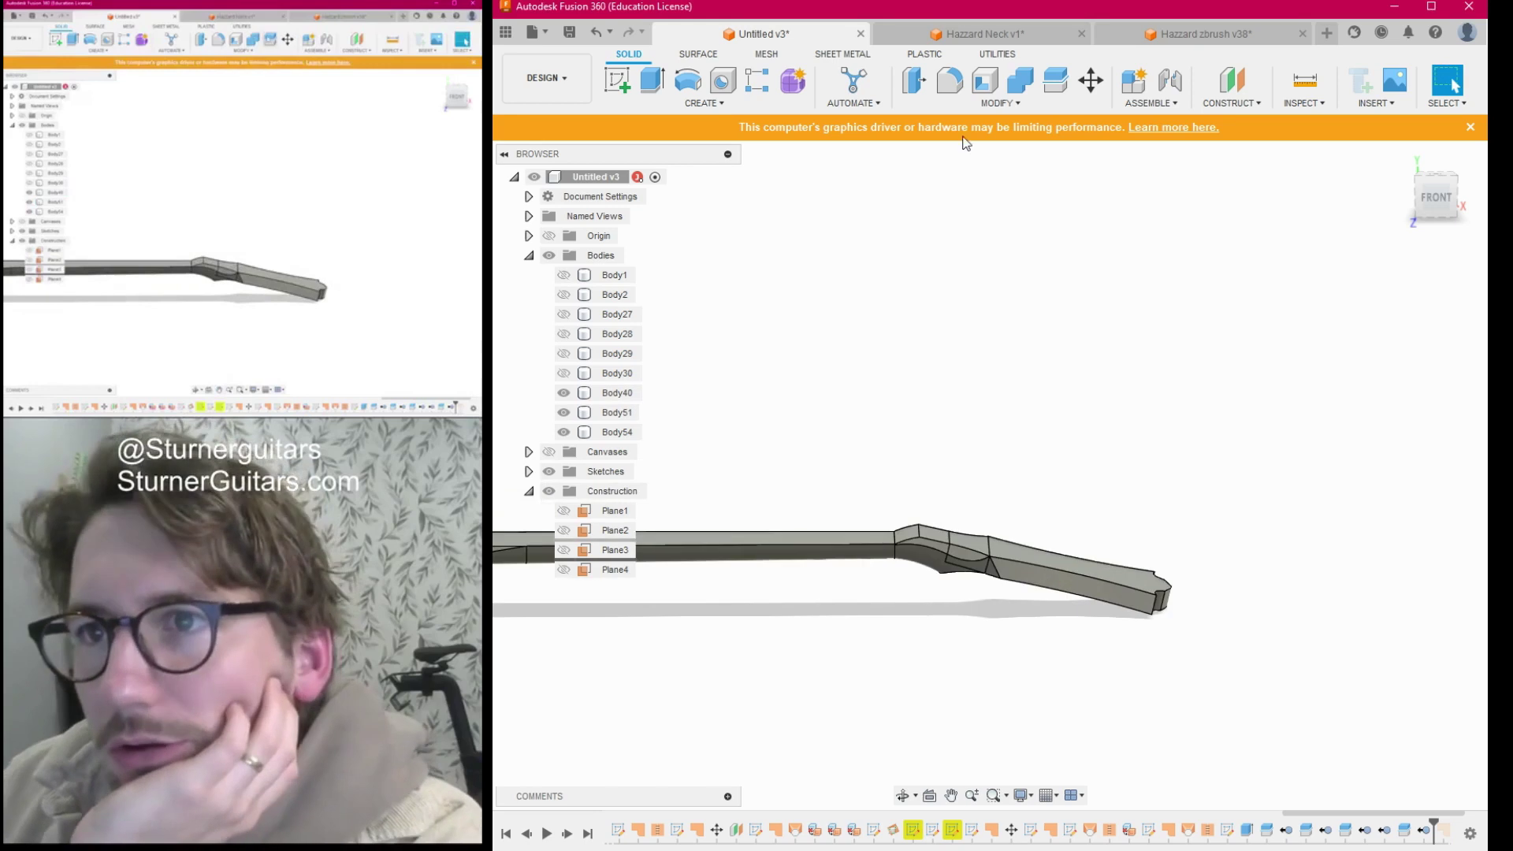
Split the transition body with the neck's flat top face, splitting tool extended, and remove the piece above the neck.
{"action": "left_click", "coordinate": [1022, 79]}
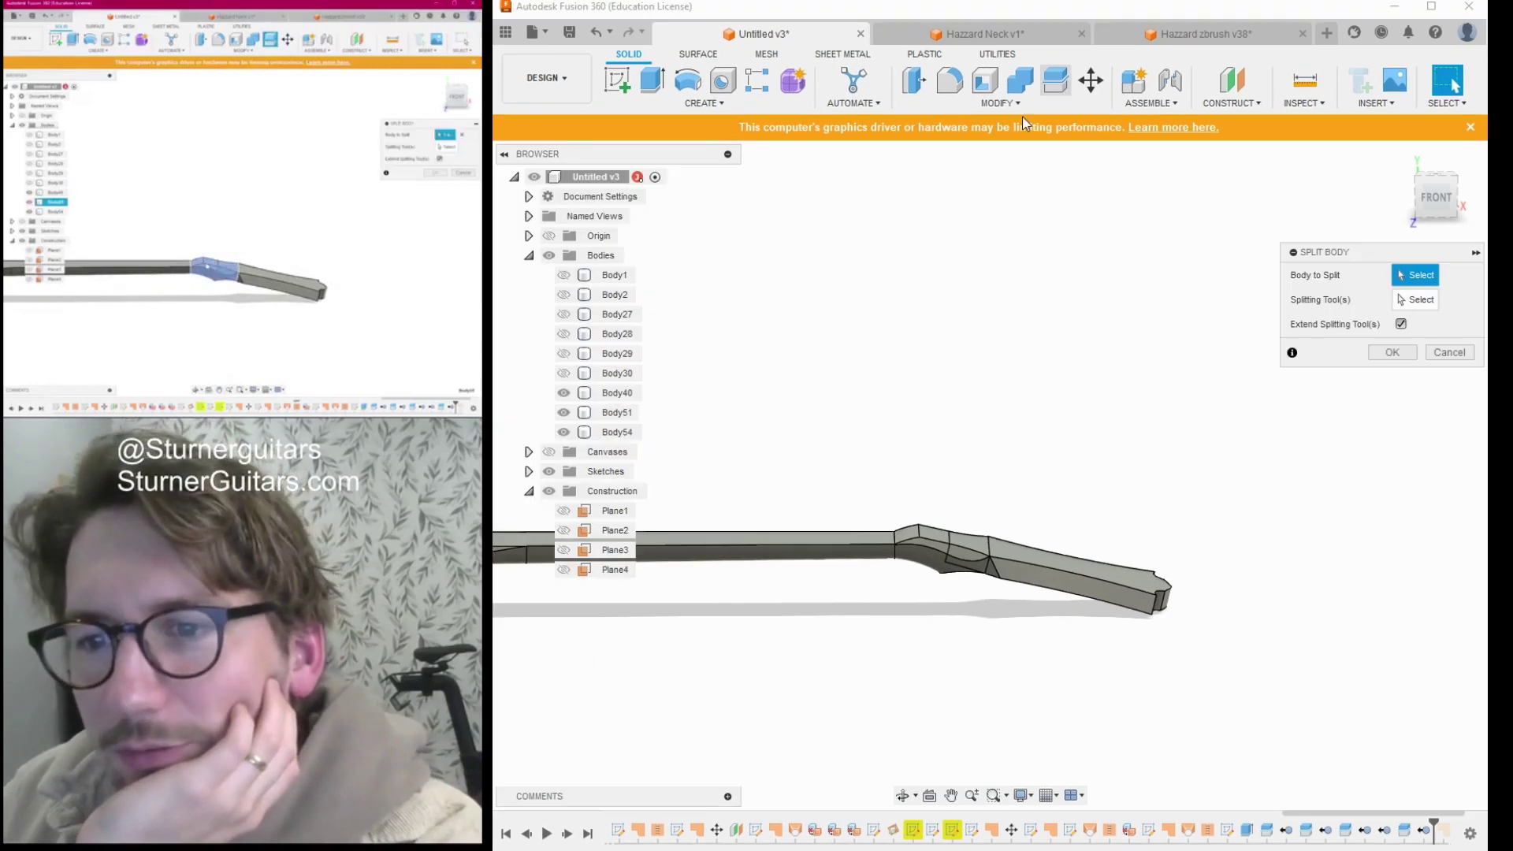
{"action": "left_click", "coordinate": [924, 536]}
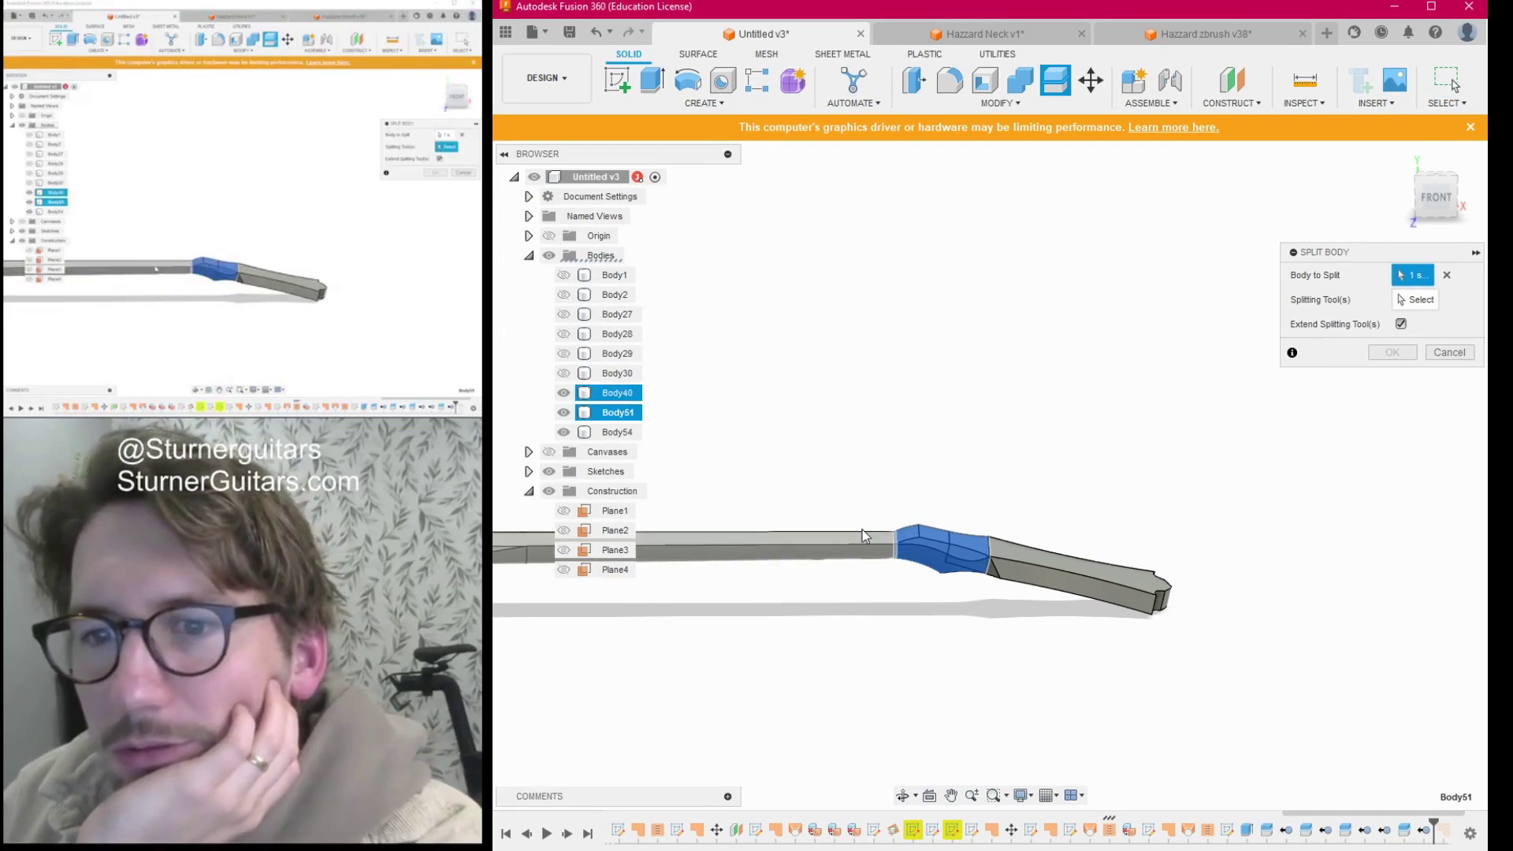
{"action": "left_click", "coordinate": [1408, 307]}
{"action": "left_click", "coordinate": [825, 536]}
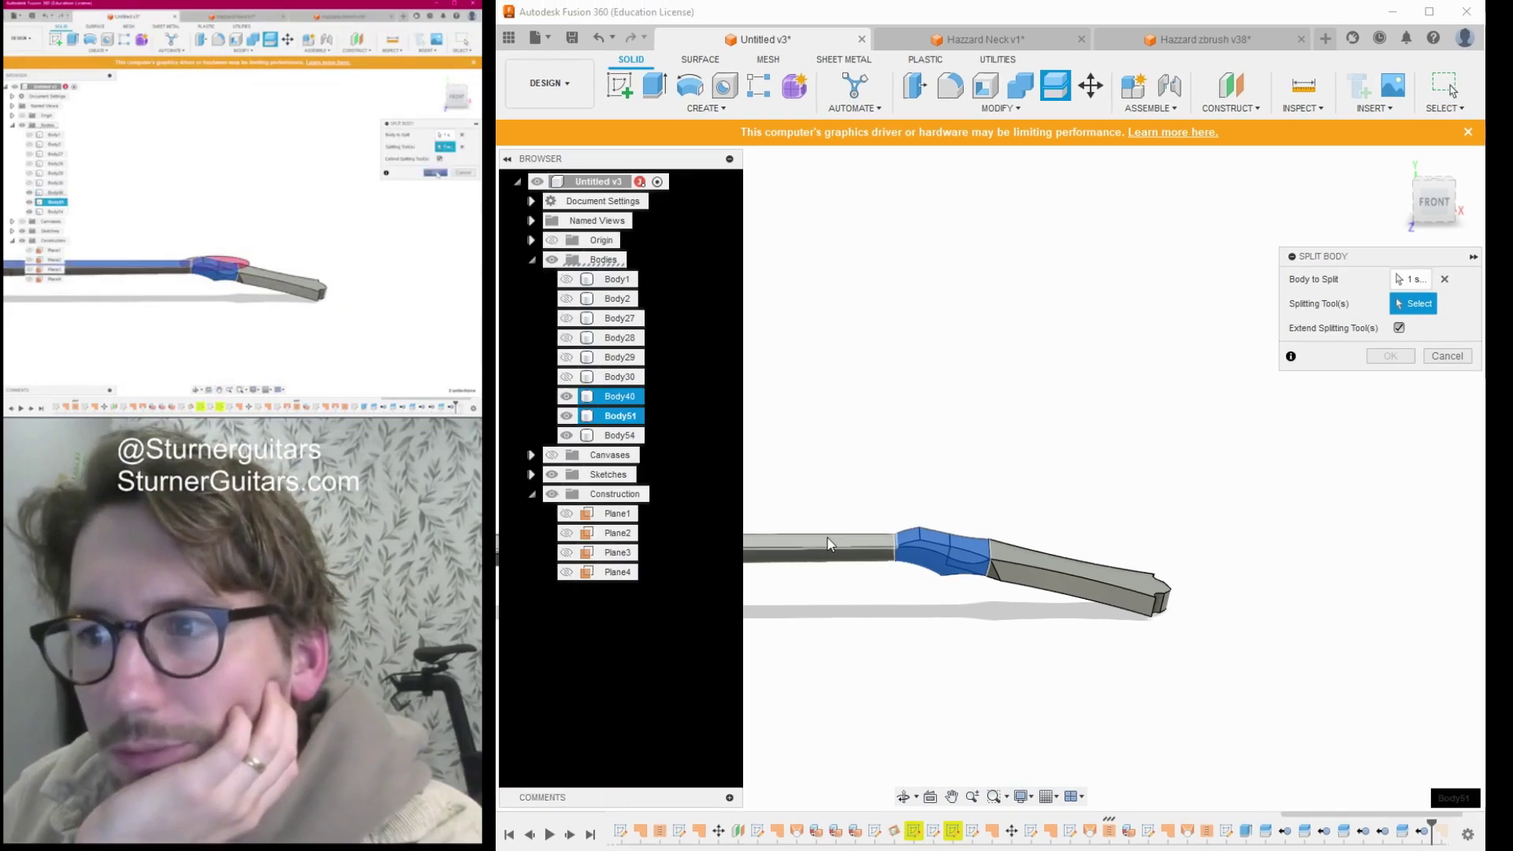
{"action": "left_click", "coordinate": [1392, 353]}
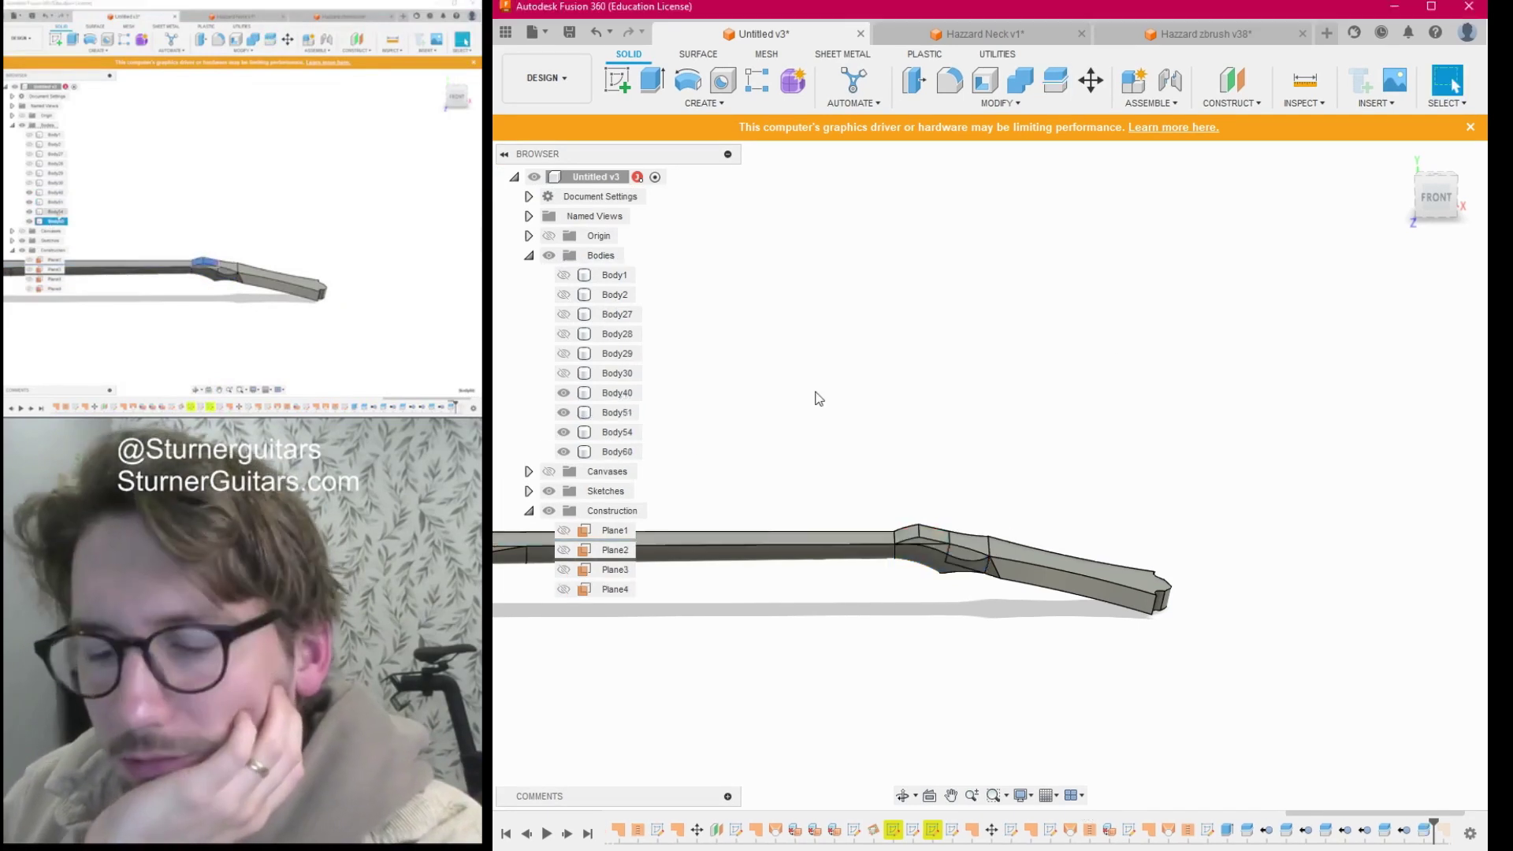
{"action": "left_click", "coordinate": [610, 454]}
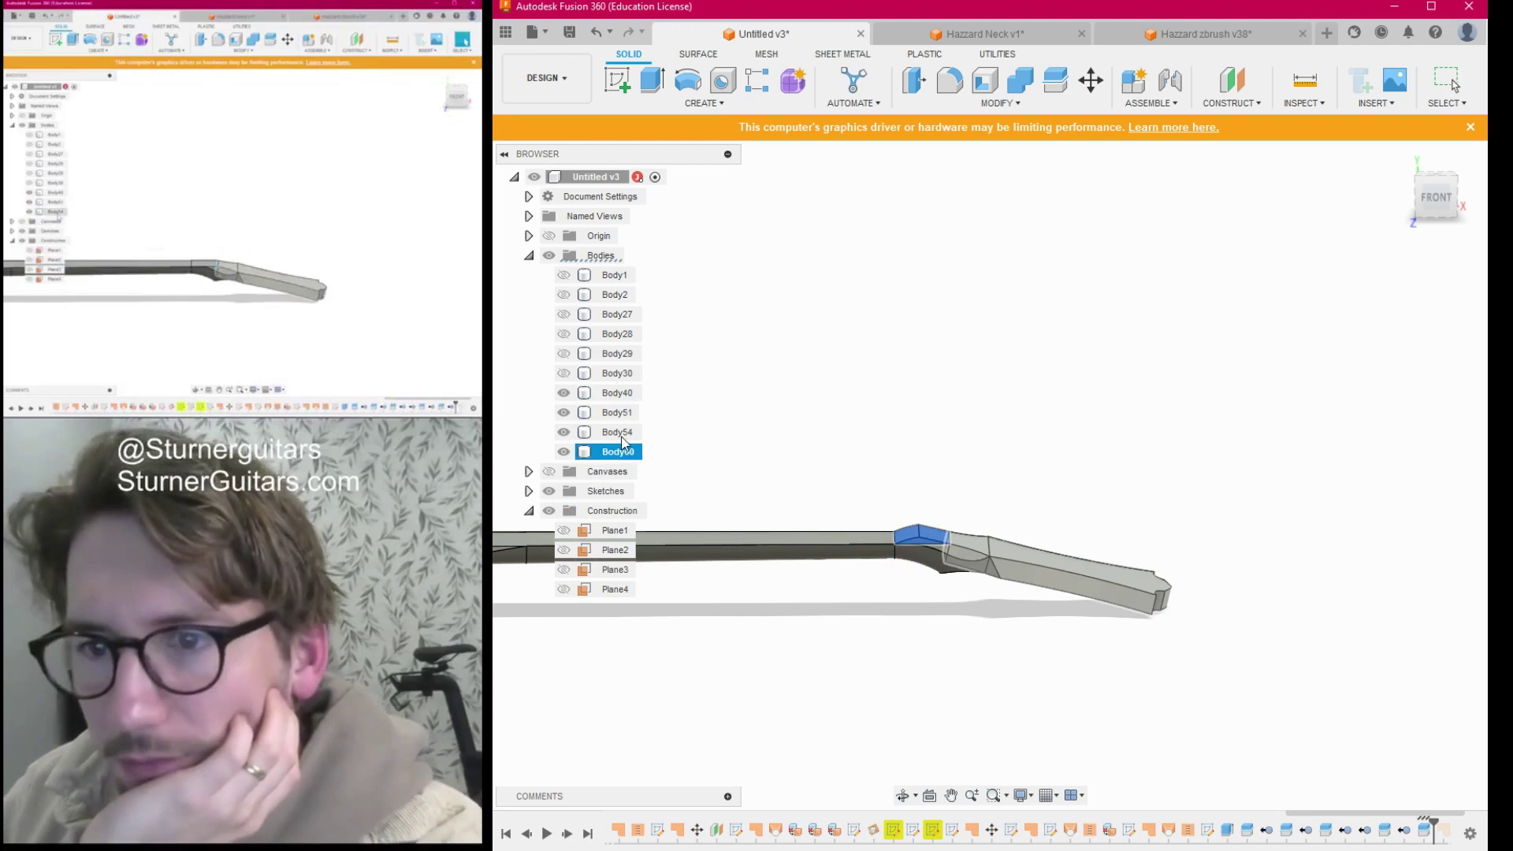
{"action": "key", "text": "Delete"}
Examine the trimmed neck, transition and headstock from the top, front and underside.
{"action": "scroll", "coordinate": [1192, 543], "scroll_direction": "down", "scroll_amount": 3}
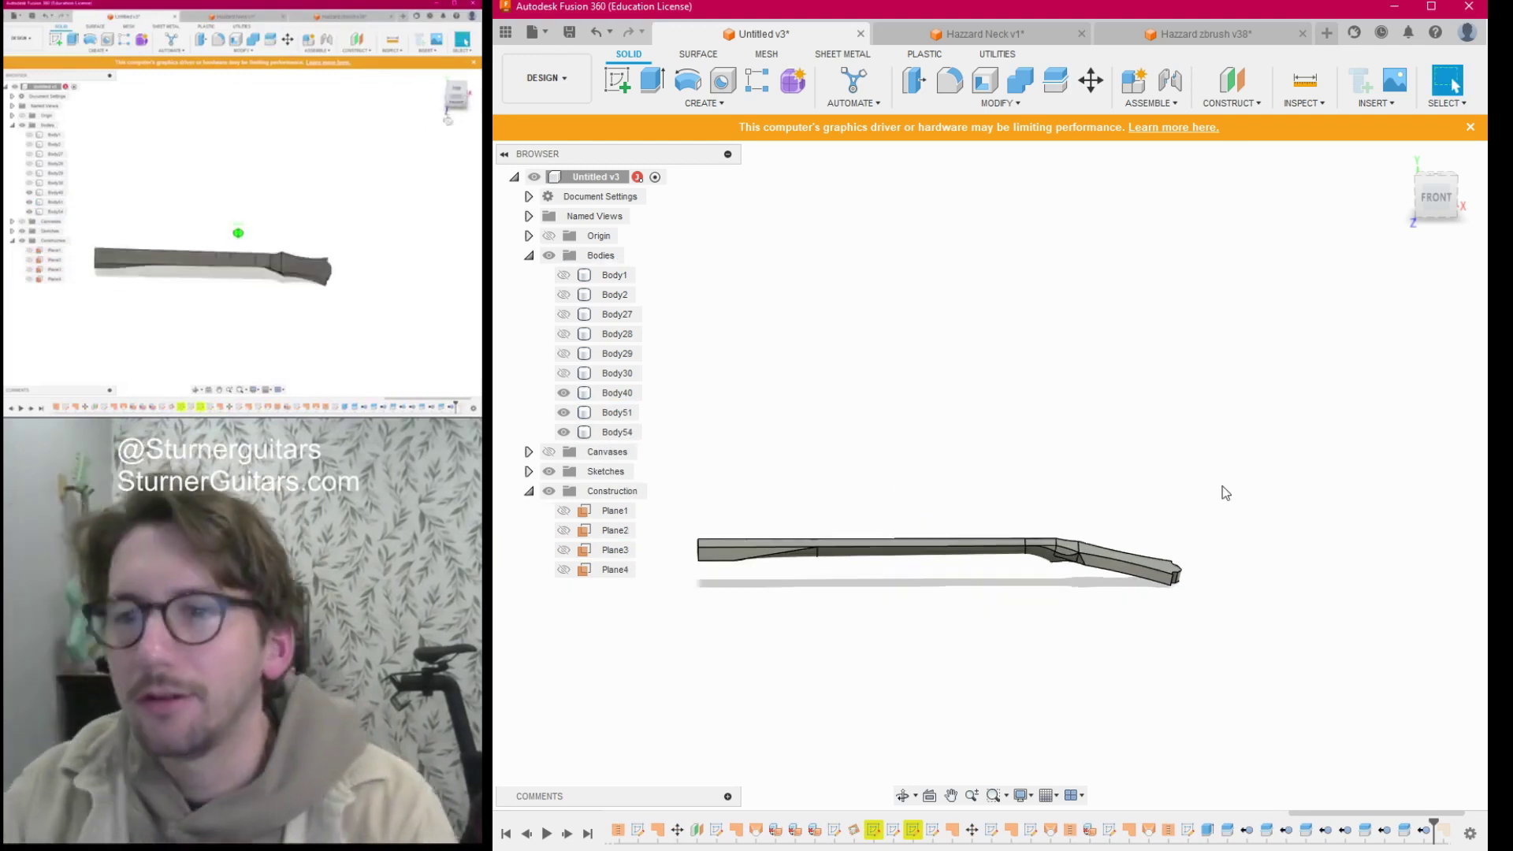
{"action": "mouse_move", "coordinate": [1422, 199]}
{"action": "left_mouse_down"}
{"action": "mouse_move", "coordinate": [1379, 614]}
{"action": "mouse_move", "coordinate": [1352, 619]}
{"action": "left_mouse_up"}
{"action": "left_click_drag", "start_coordinate": [1376, 207], "coordinate": [1372, 203]}
{"action": "scroll", "coordinate": [949, 321], "scroll_direction": "up", "scroll_amount": 5}
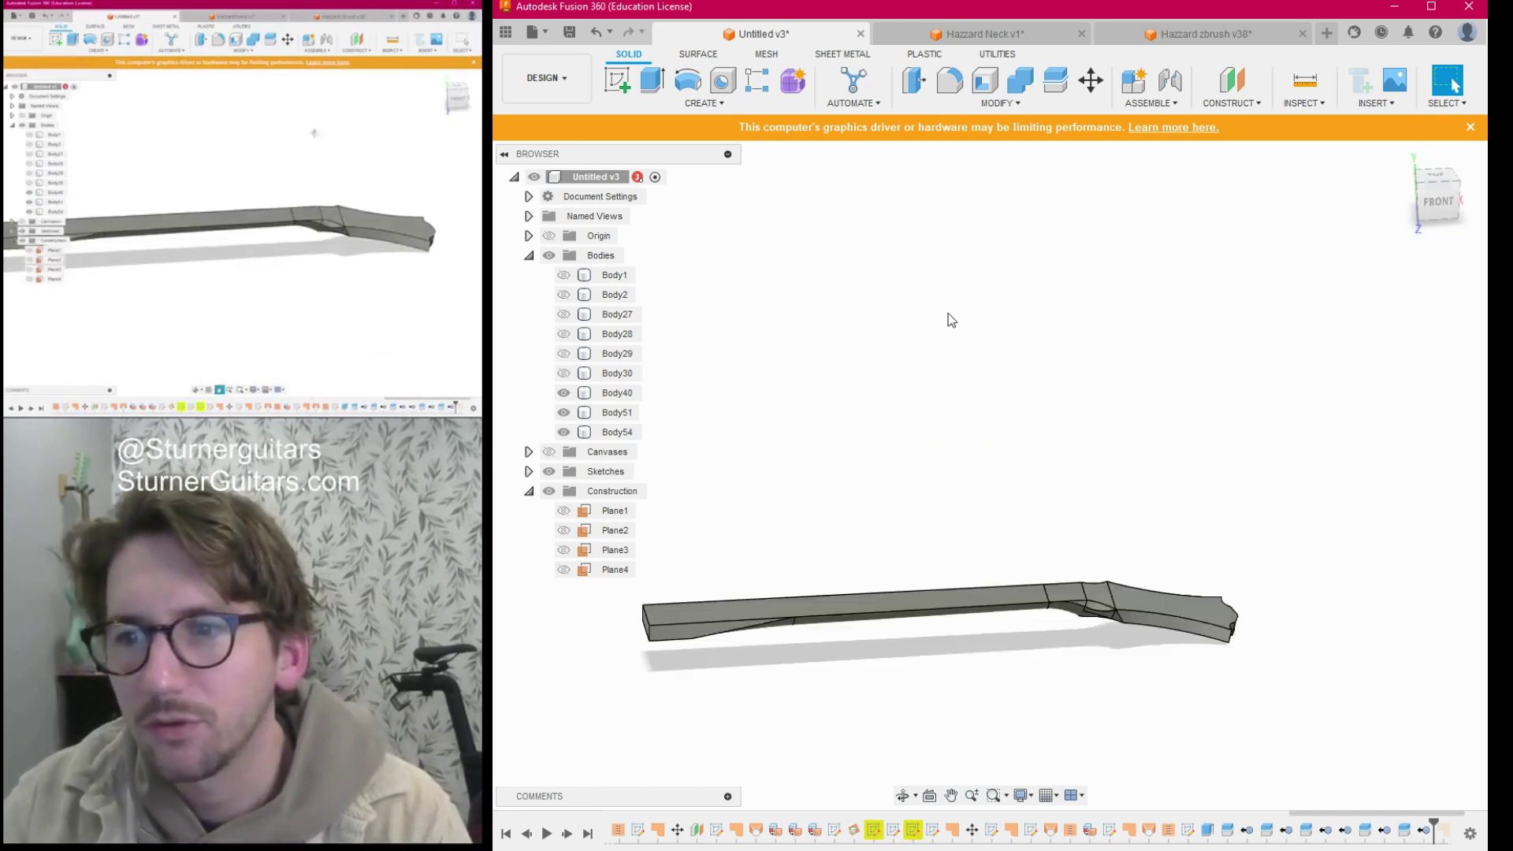
{"action": "middle_click_drag", "start_coordinate": [969, 325], "coordinate": [940, 78]}
{"action": "middle_click_drag", "start_coordinate": [1080, 339], "coordinate": [1229, 233]}
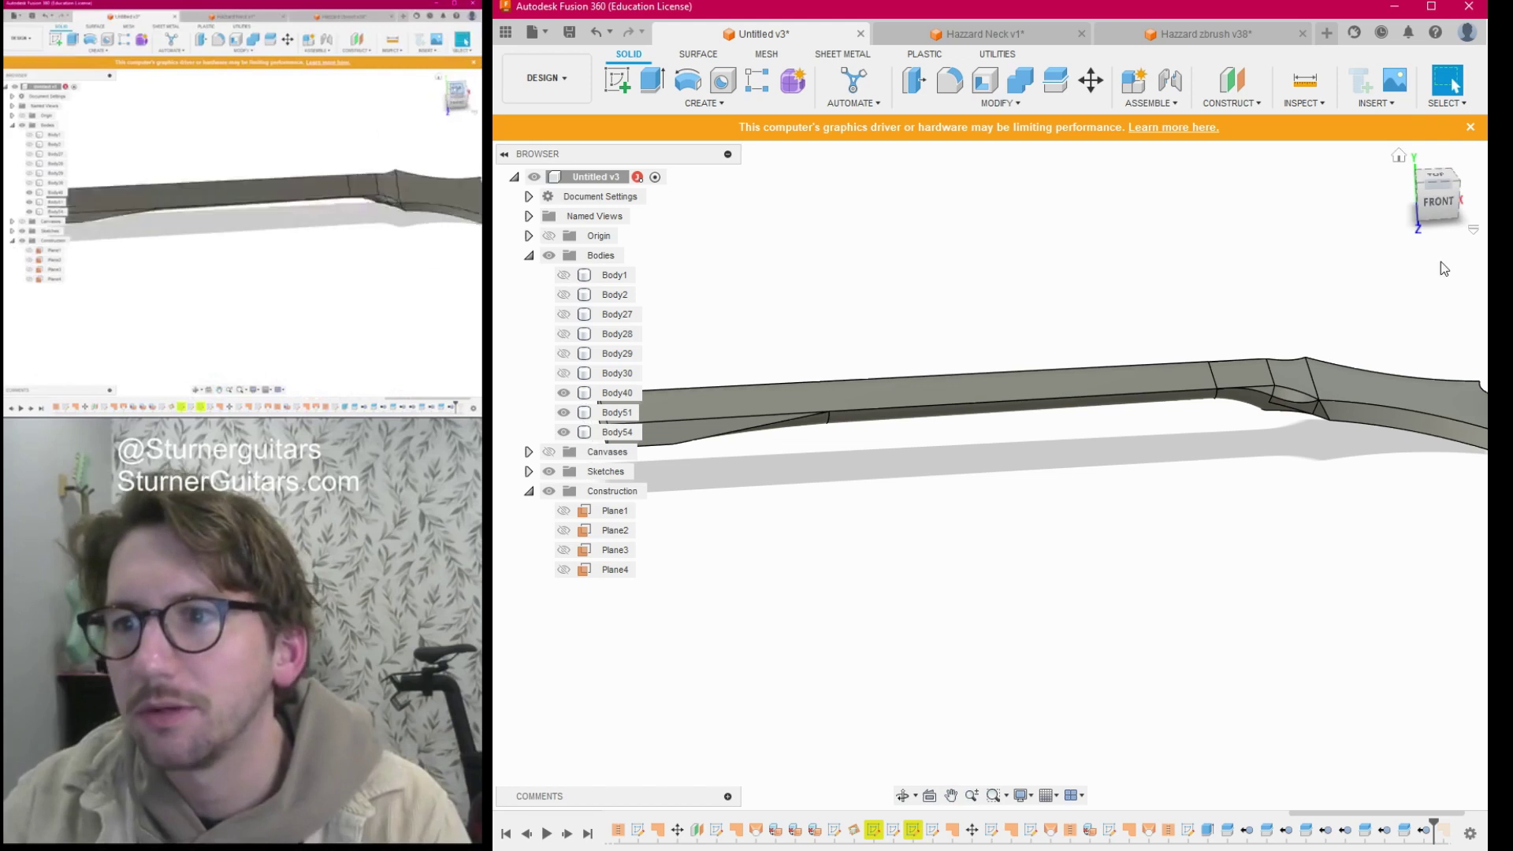
{"action": "left_click", "coordinate": [1436, 178]}
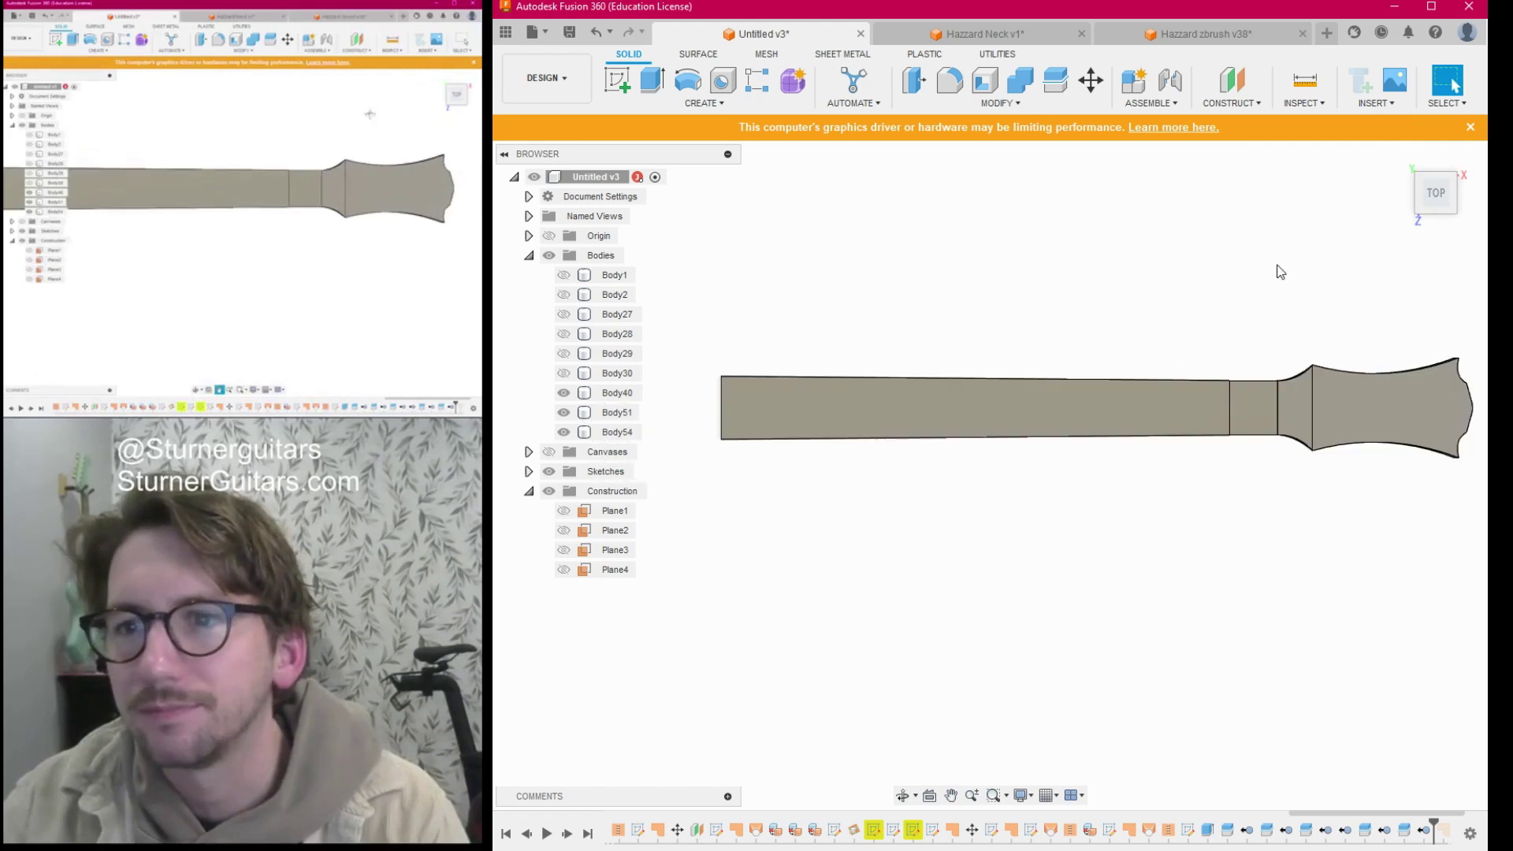
{"action": "mouse_move", "coordinate": [1245, 248]}
{"action": "middle_mouse_down"}
{"action": "mouse_move", "coordinate": [1374, 210]}
{"action": "mouse_move", "coordinate": [1217, 248]}
{"action": "middle_mouse_up"}
{"action": "scroll", "coordinate": [1332, 228], "scroll_direction": "down", "scroll_amount": 4}
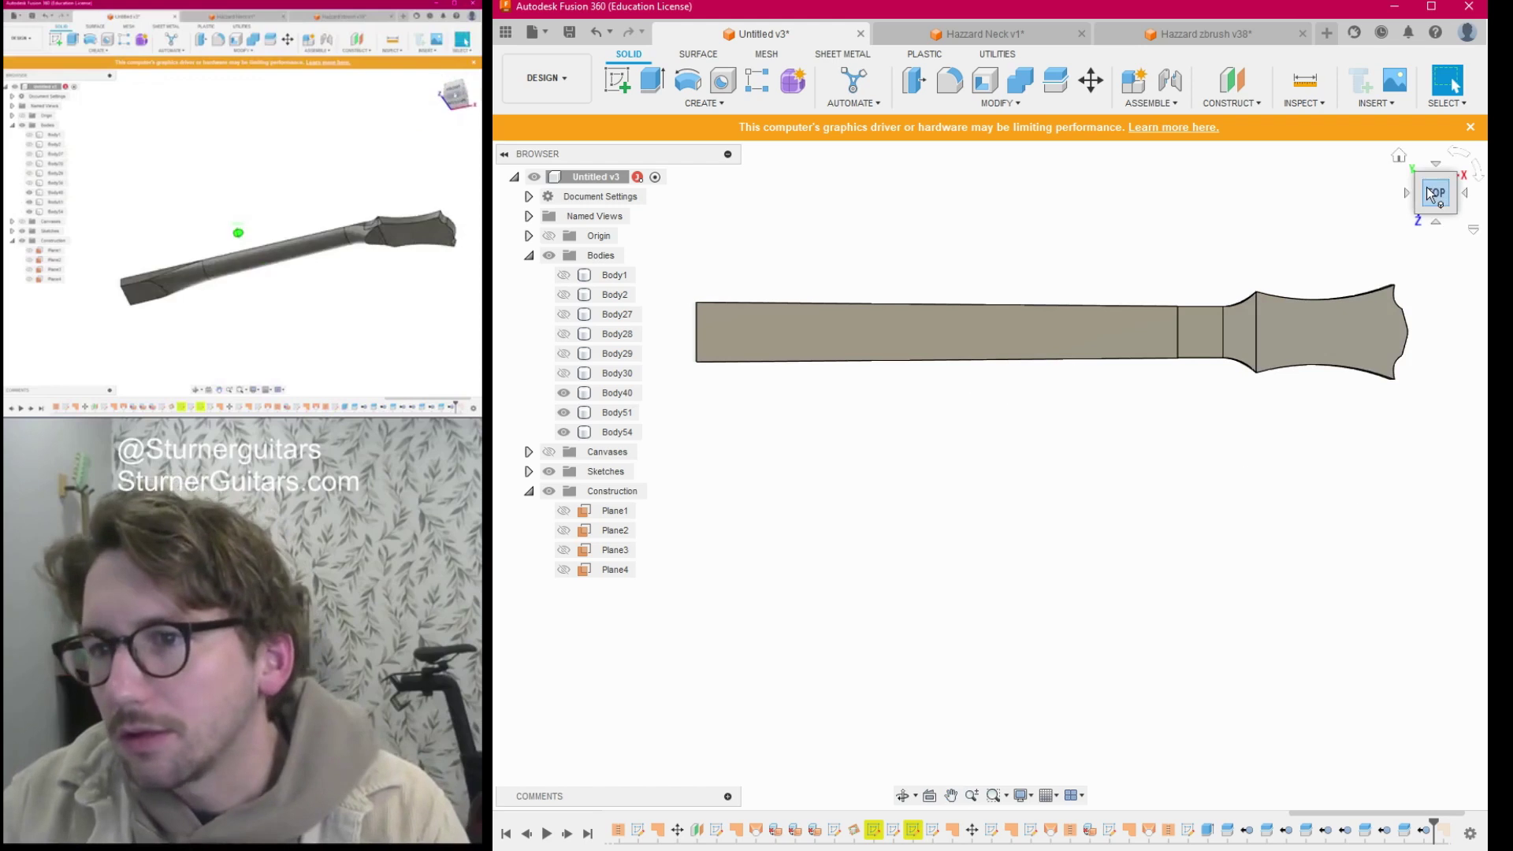
{"action": "left_click_drag", "start_coordinate": [1436, 200], "coordinate": [1449, 191]}
{"action": "middle_click_drag", "start_coordinate": [978, 418], "coordinate": [985, 406], "text": "shift"}
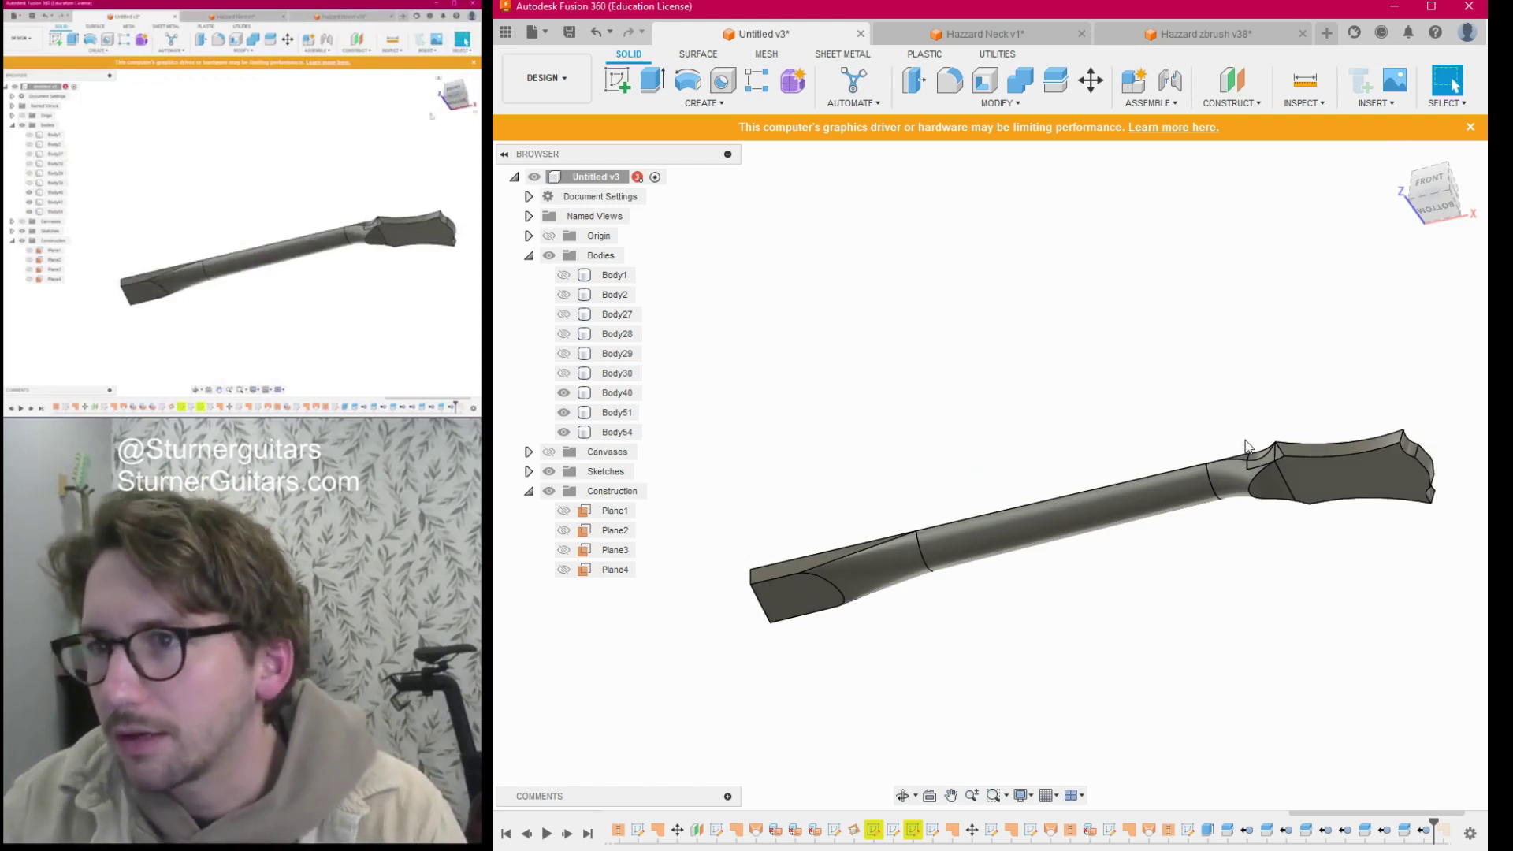
{"action": "left_click", "coordinate": [1371, 361]}
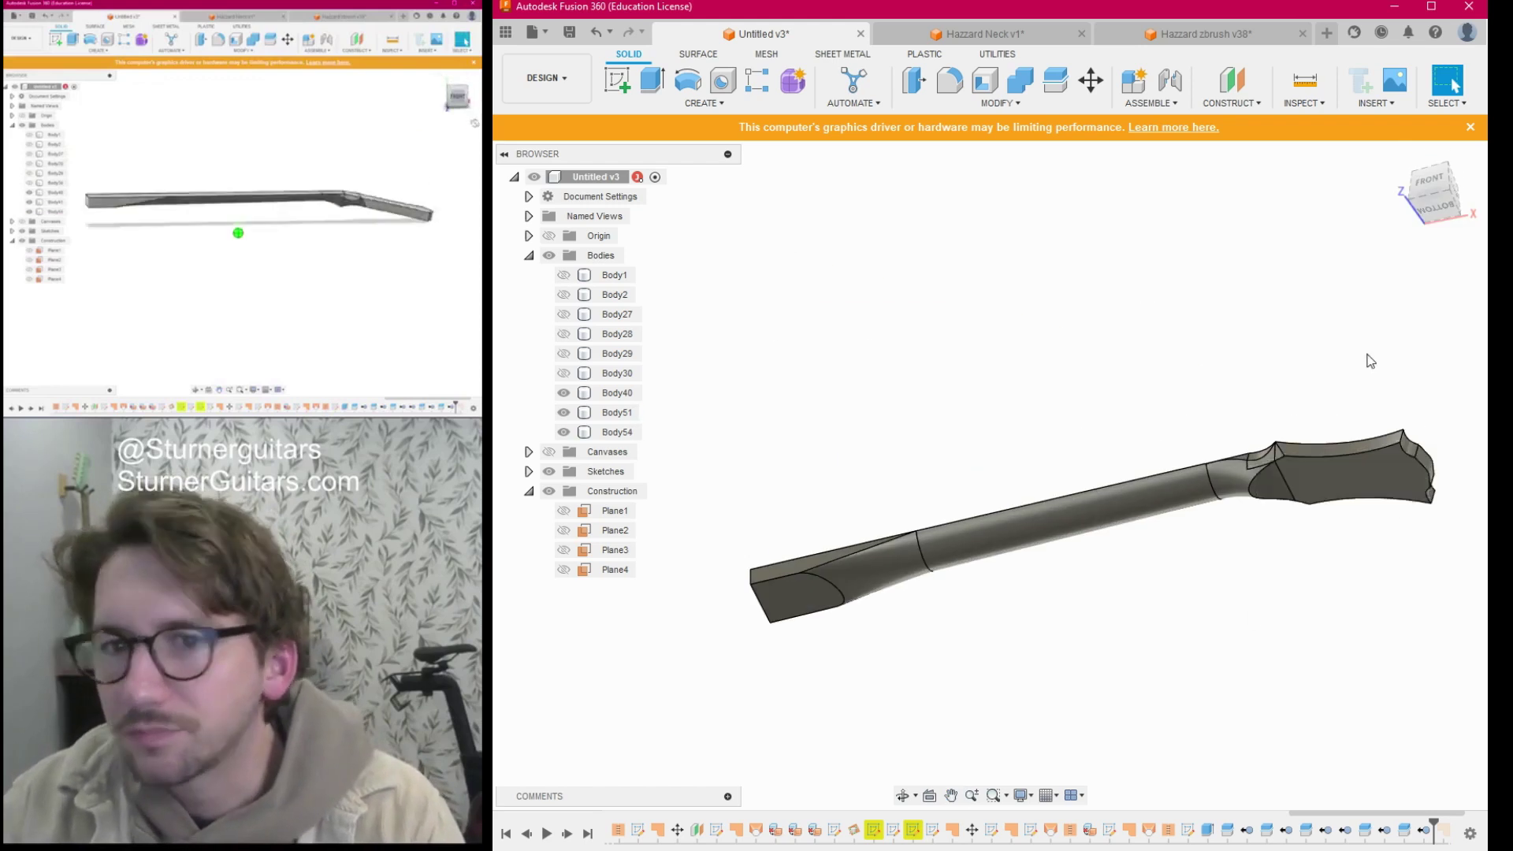
{"action": "left_click", "coordinate": [1426, 189]}
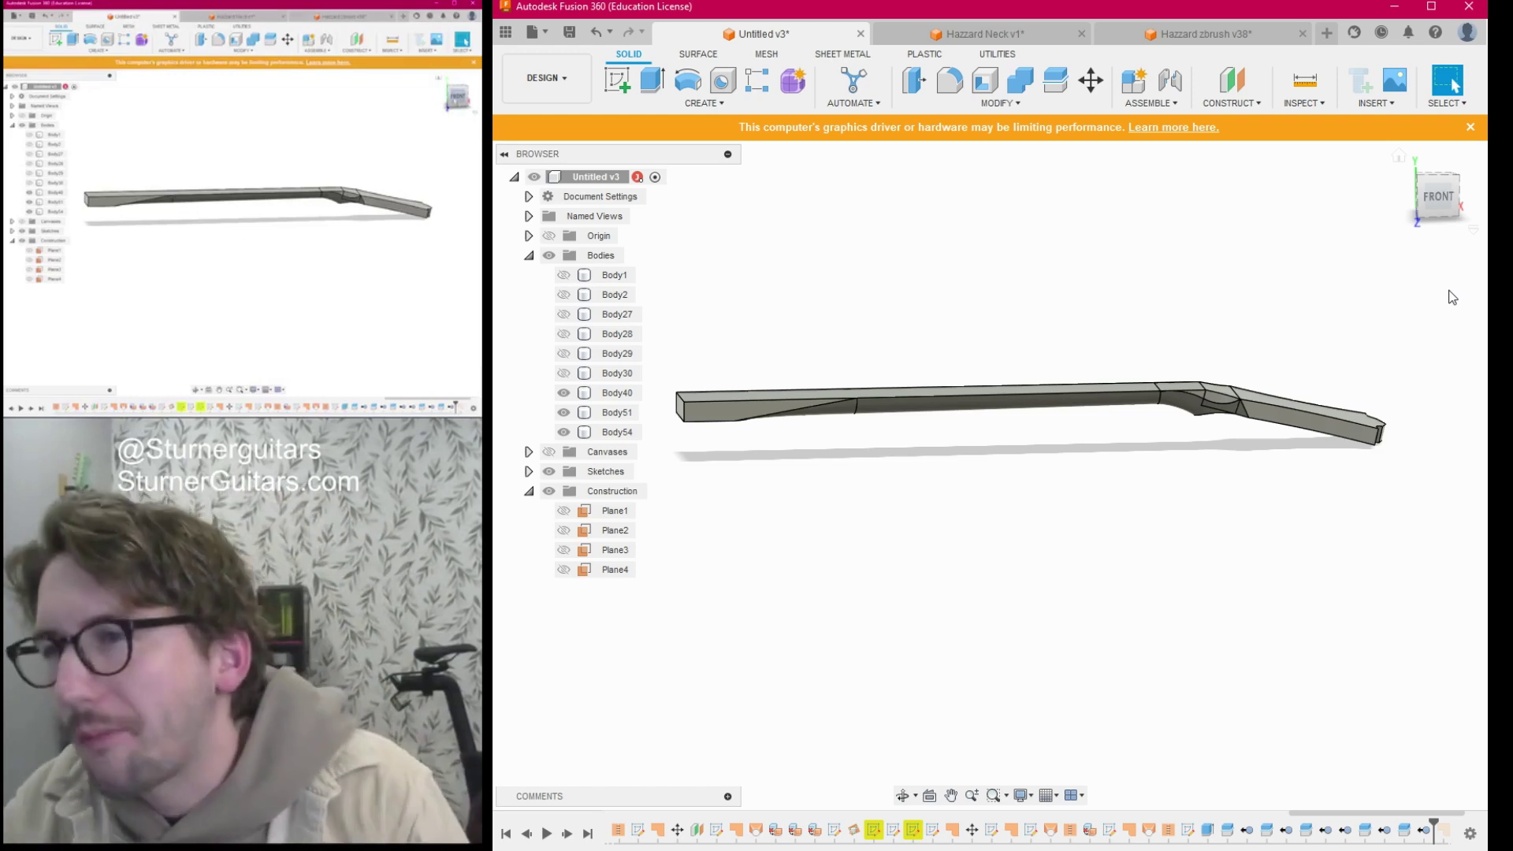
{"action": "middle_click_drag", "start_coordinate": [1421, 193], "coordinate": [1413, 260], "text": "shift"}
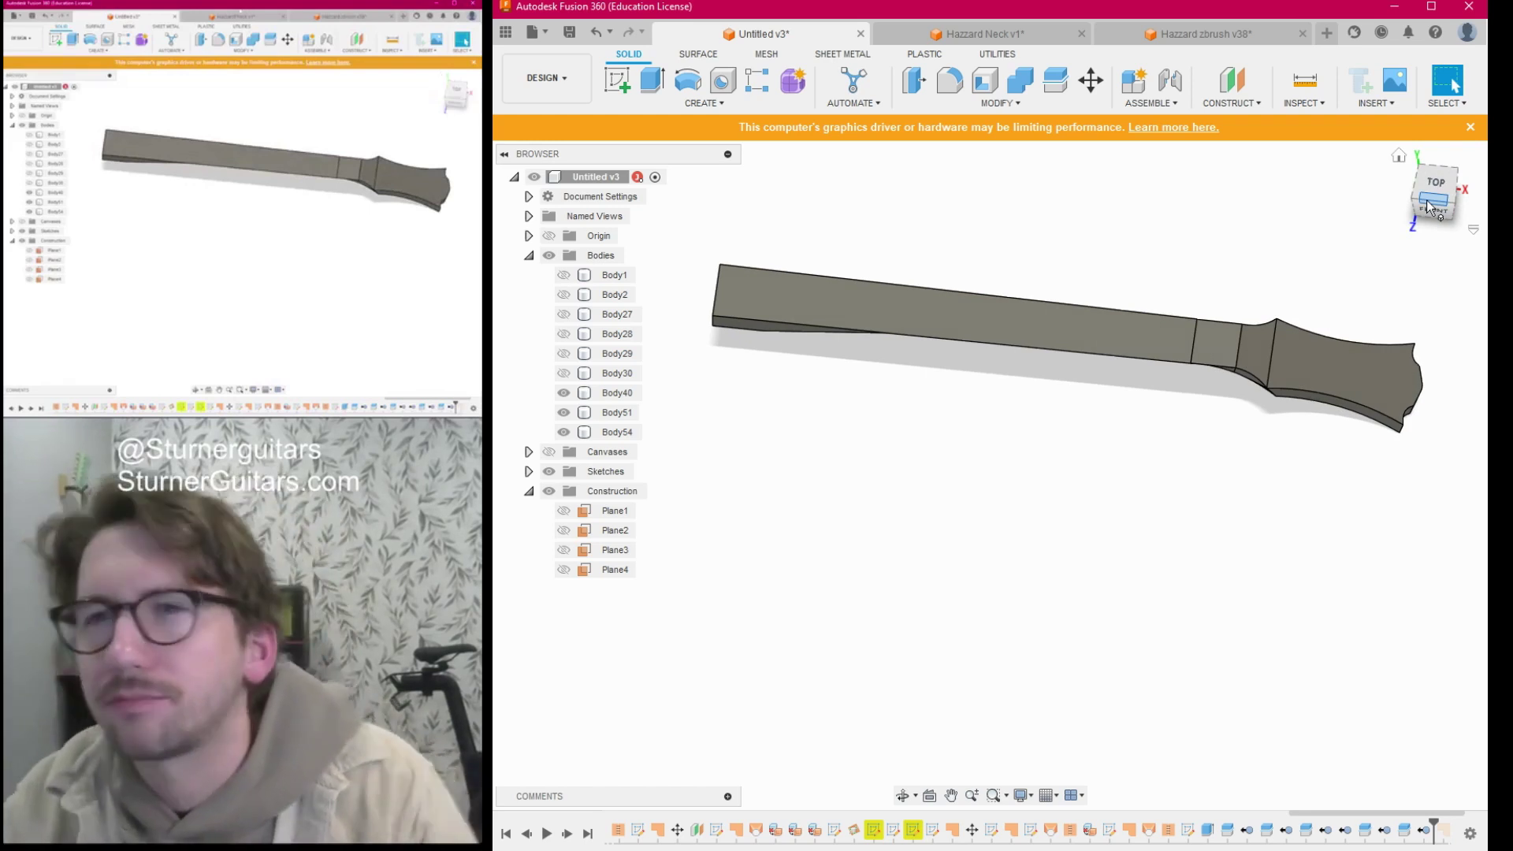
Review the finished neck in the Hazzard Neck design and the full guitar in Hazzard zbrush, and return to the untitled design.
{"action": "left_click", "coordinate": [976, 32]}
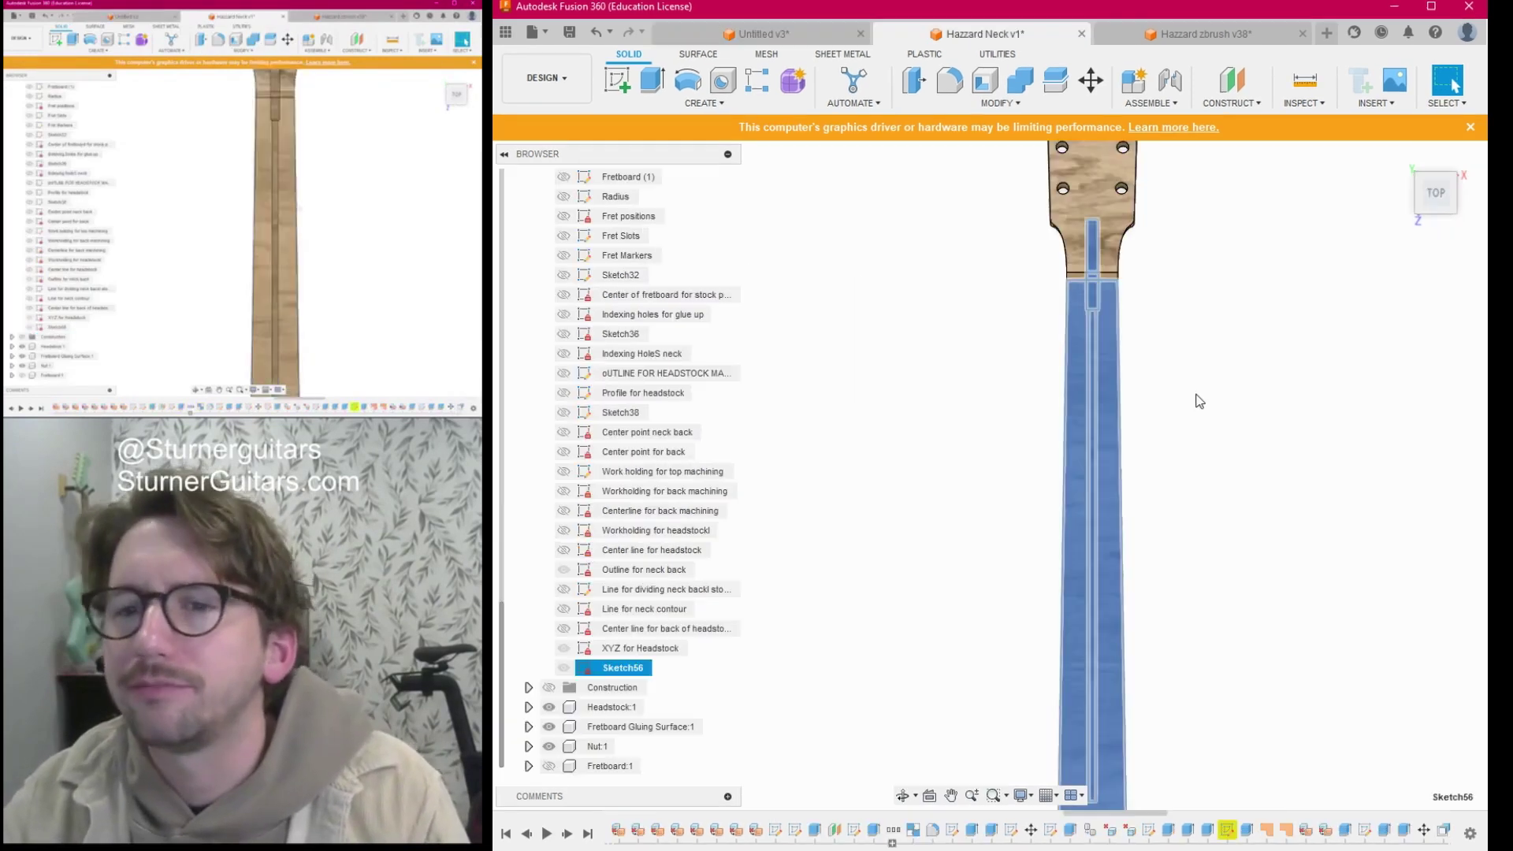
{"action": "scroll", "coordinate": [1072, 229], "scroll_direction": "up", "scroll_amount": 3}
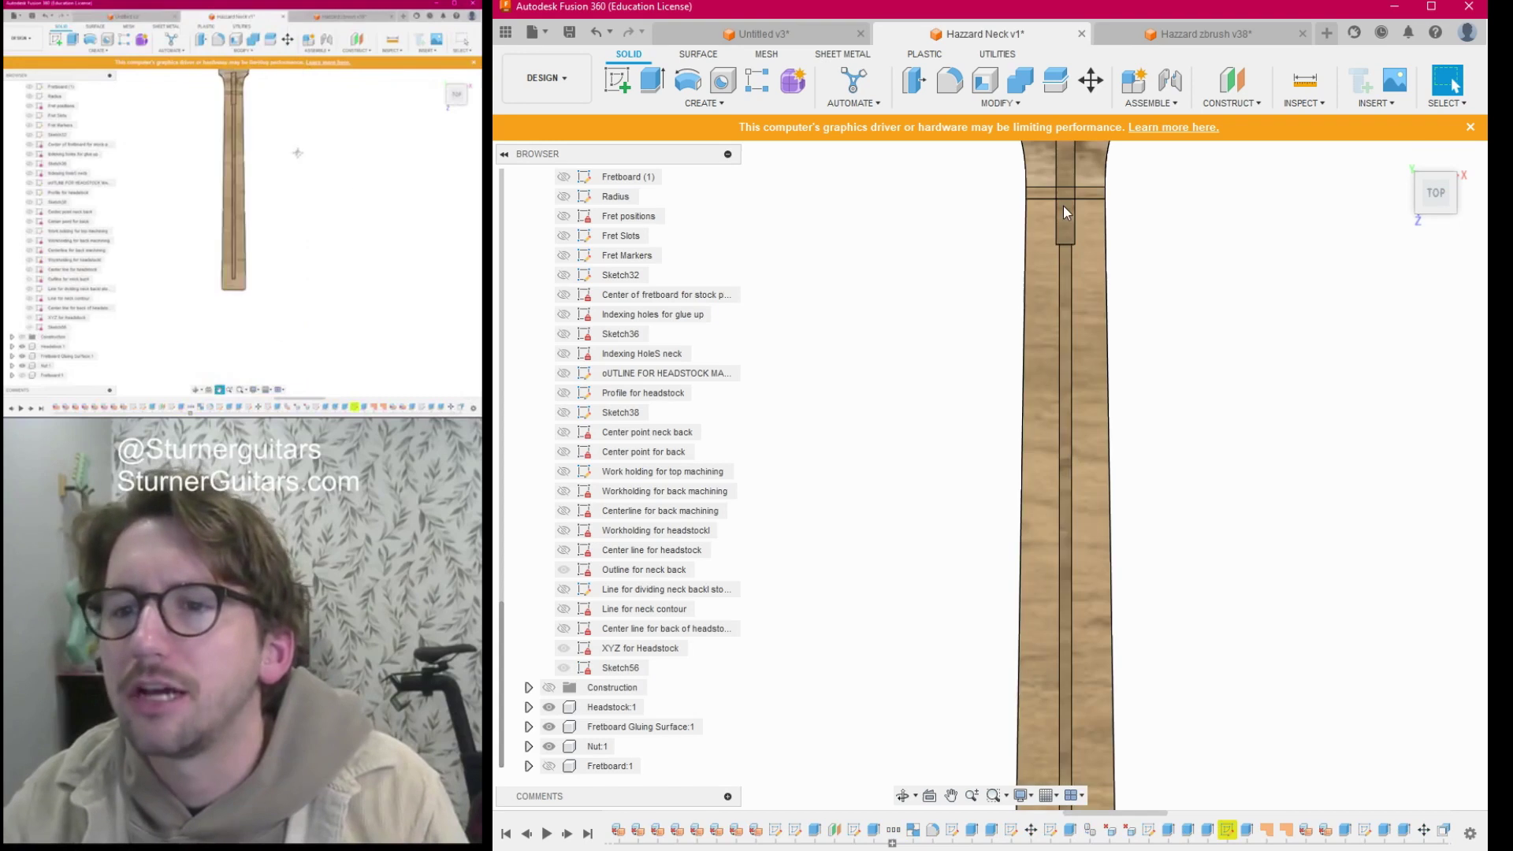
{"action": "scroll", "coordinate": [1056, 363], "scroll_direction": "down", "scroll_amount": 5}
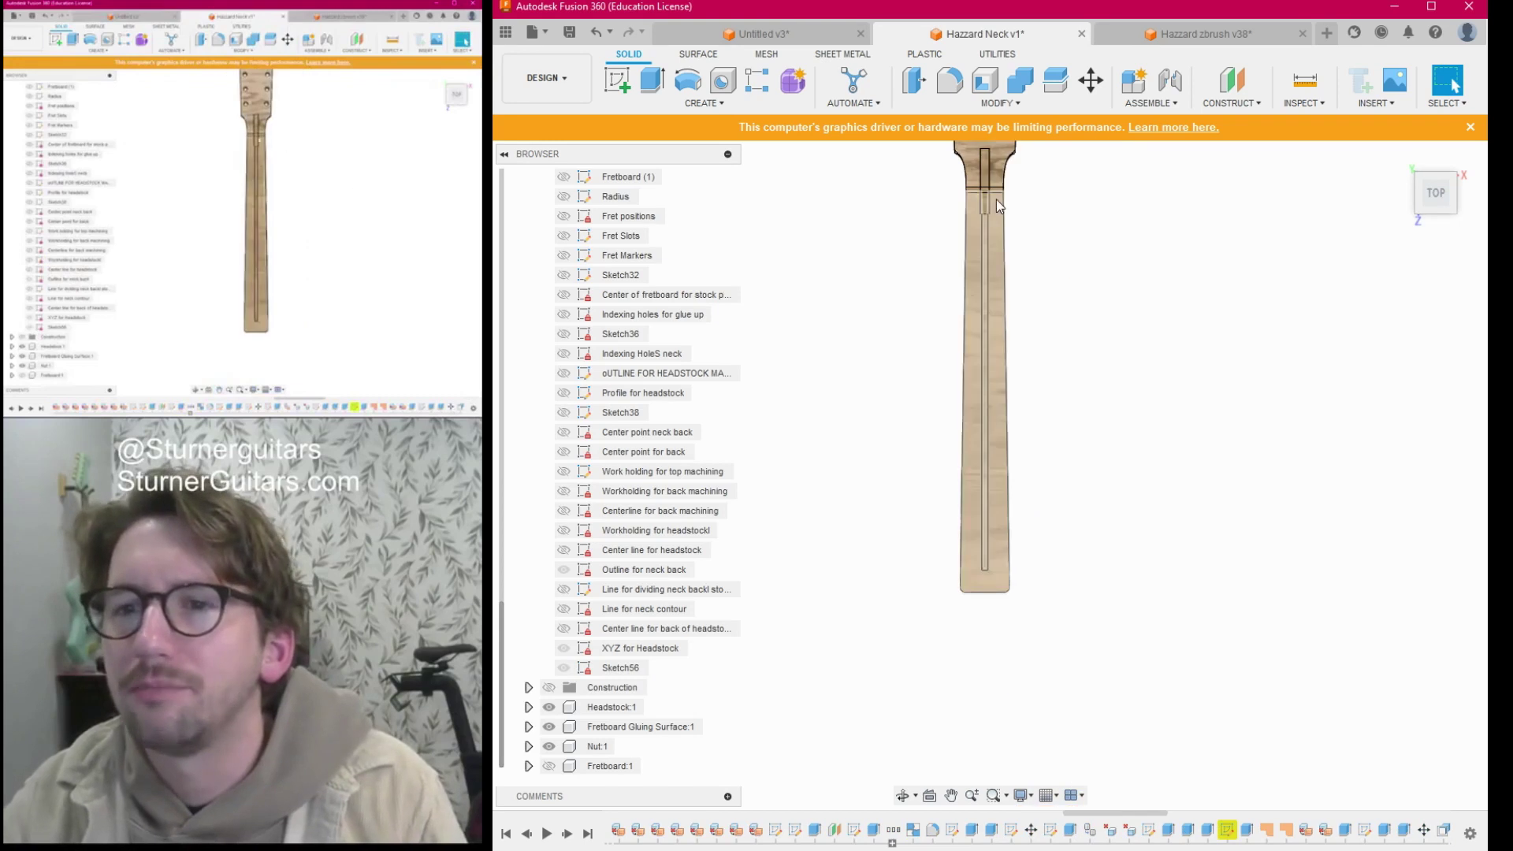
{"action": "middle_click_drag", "start_coordinate": [1107, 290], "coordinate": [1149, 376]}
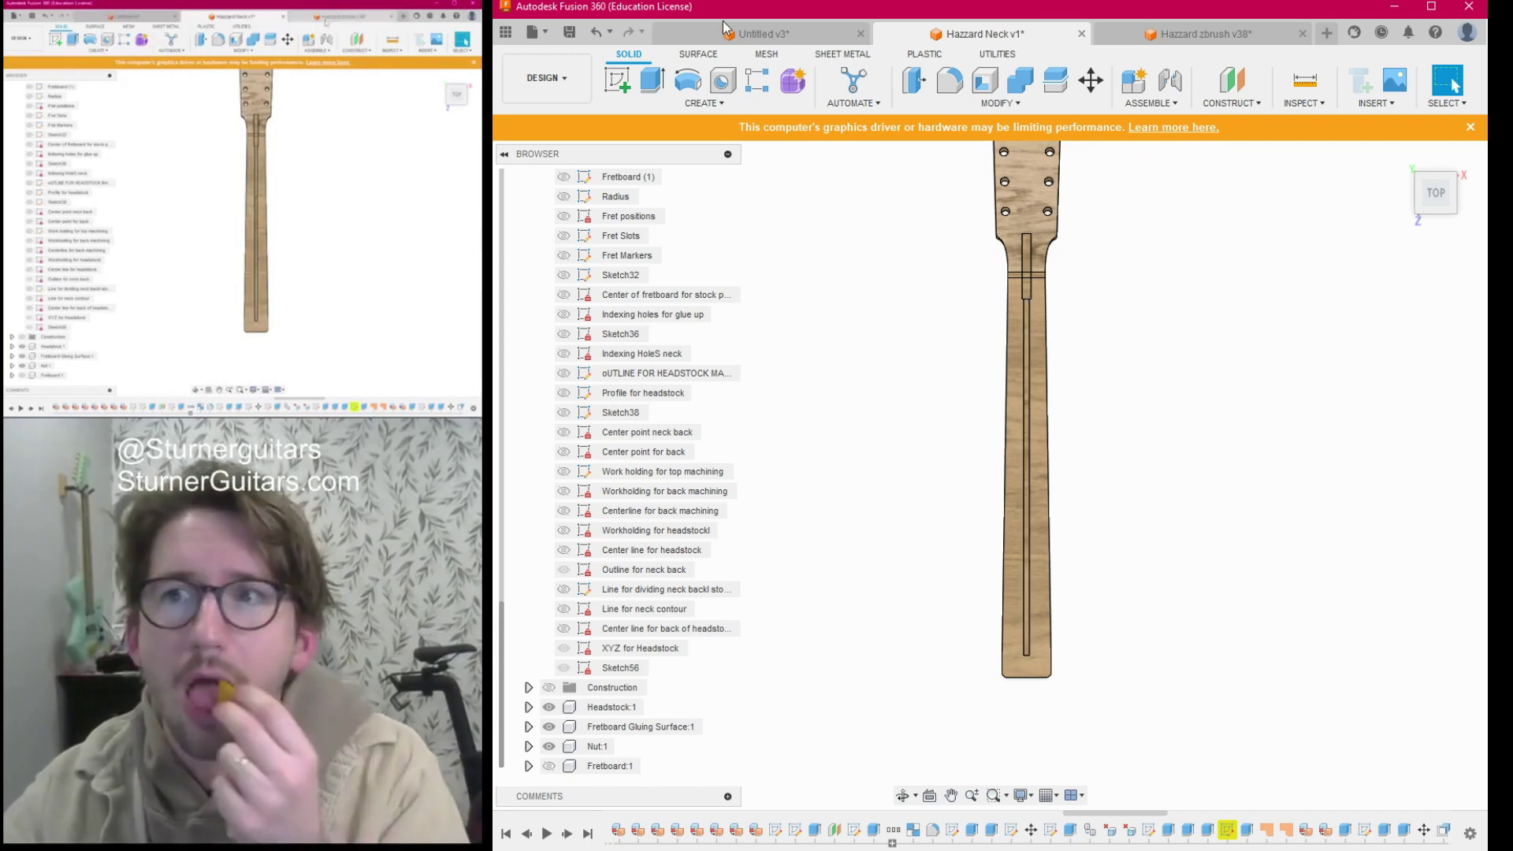
{"action": "left_click", "coordinate": [1169, 34]}
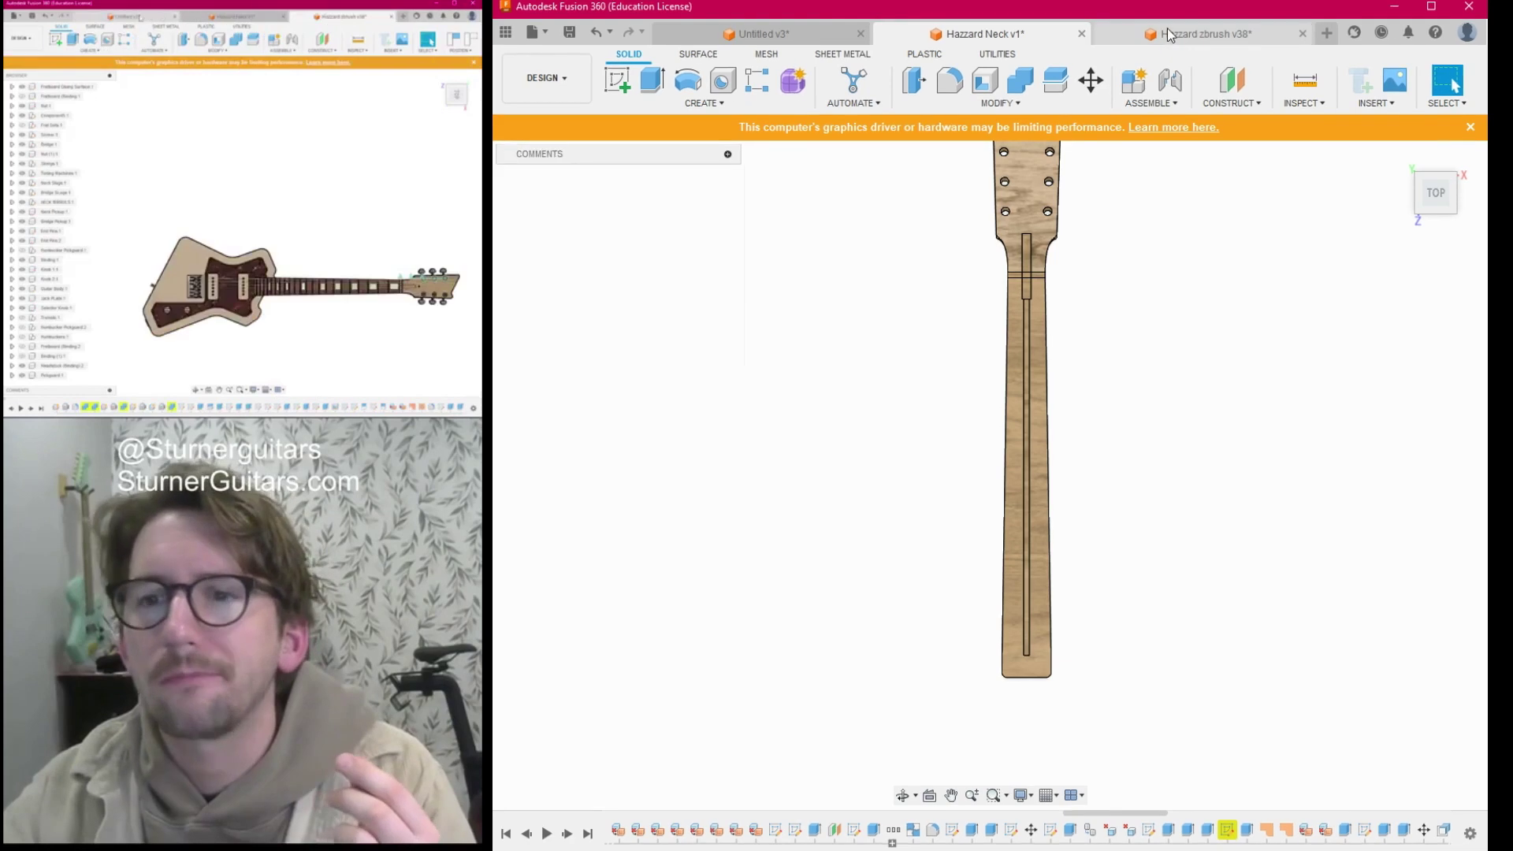
{"action": "left_click", "coordinate": [790, 35]}
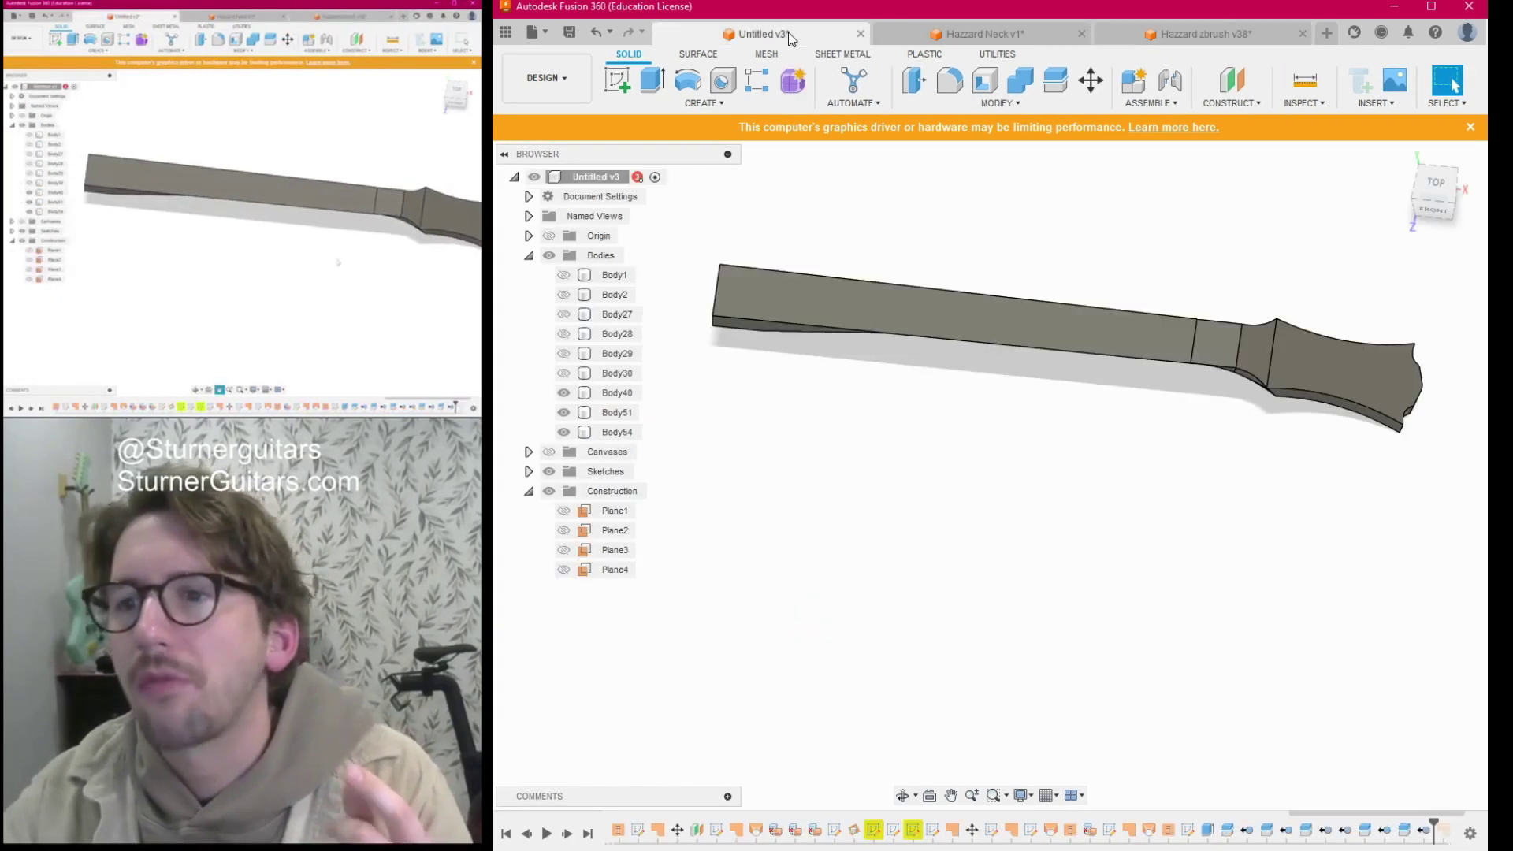
Insert the Truss rod DXF from the computer onto the long top face of the neck as a single sketch in inches.
{"action": "scroll", "coordinate": [1111, 410], "scroll_direction": "up", "scroll_amount": 2}
{"action": "middle_click_drag", "start_coordinate": [1128, 449], "coordinate": [1184, 536]}
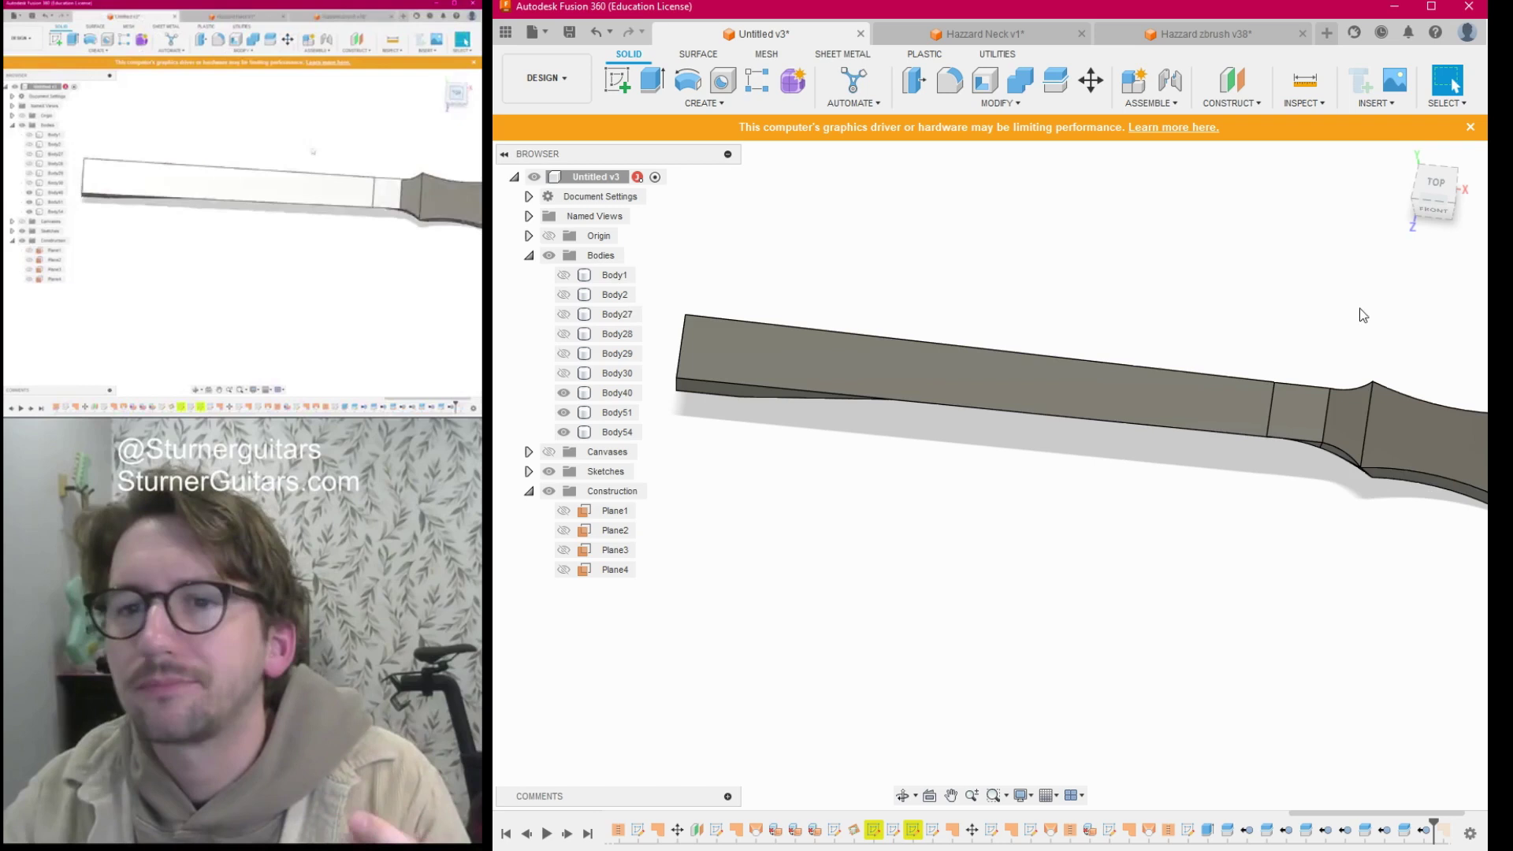
{"action": "left_click", "coordinate": [1437, 184]}
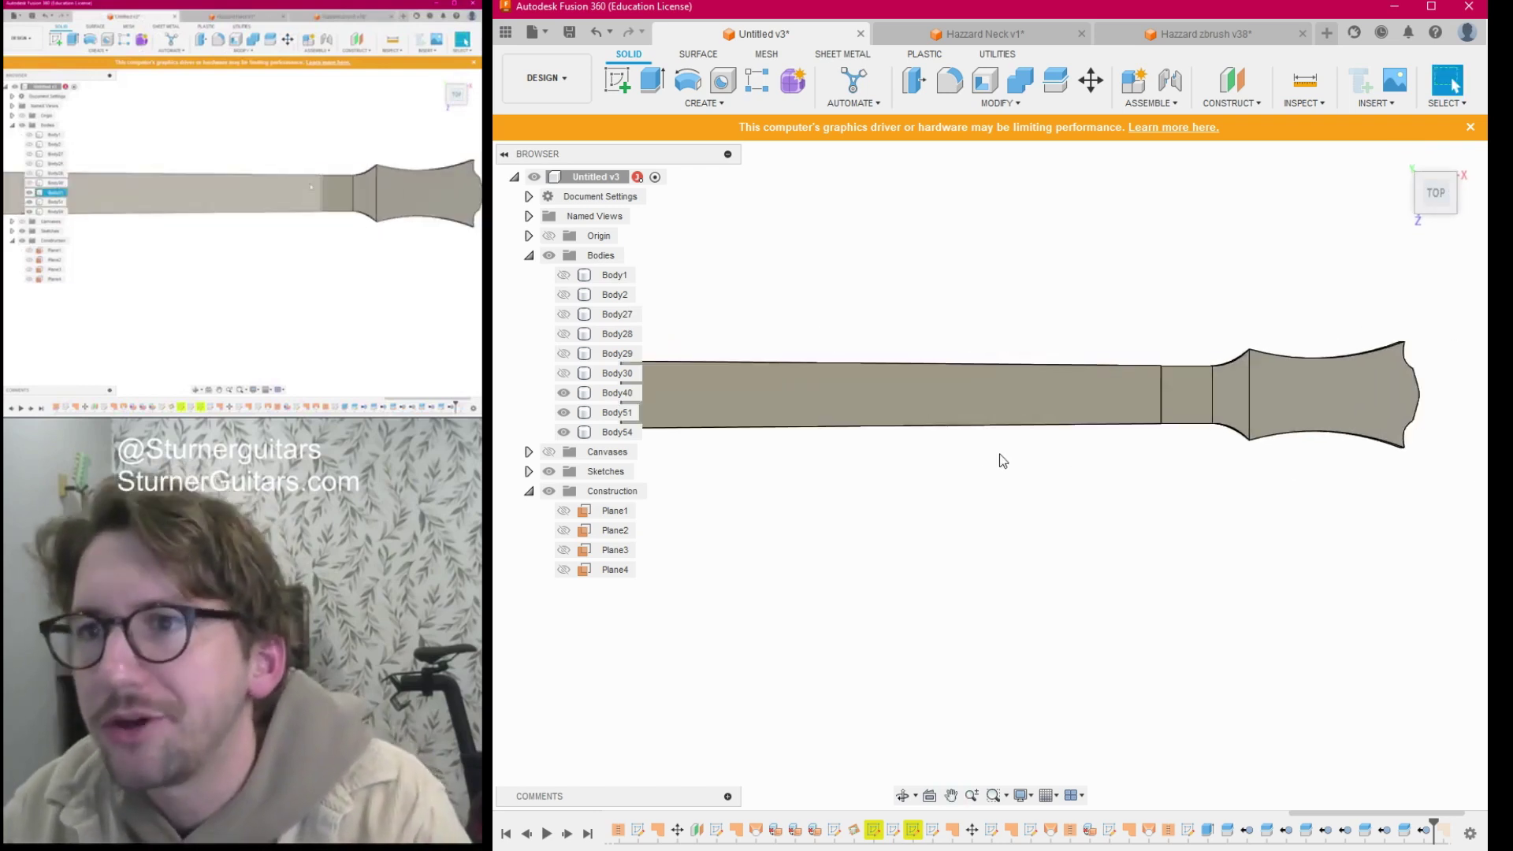
{"action": "scroll", "coordinate": [1162, 400], "scroll_direction": "up", "scroll_amount": 2}
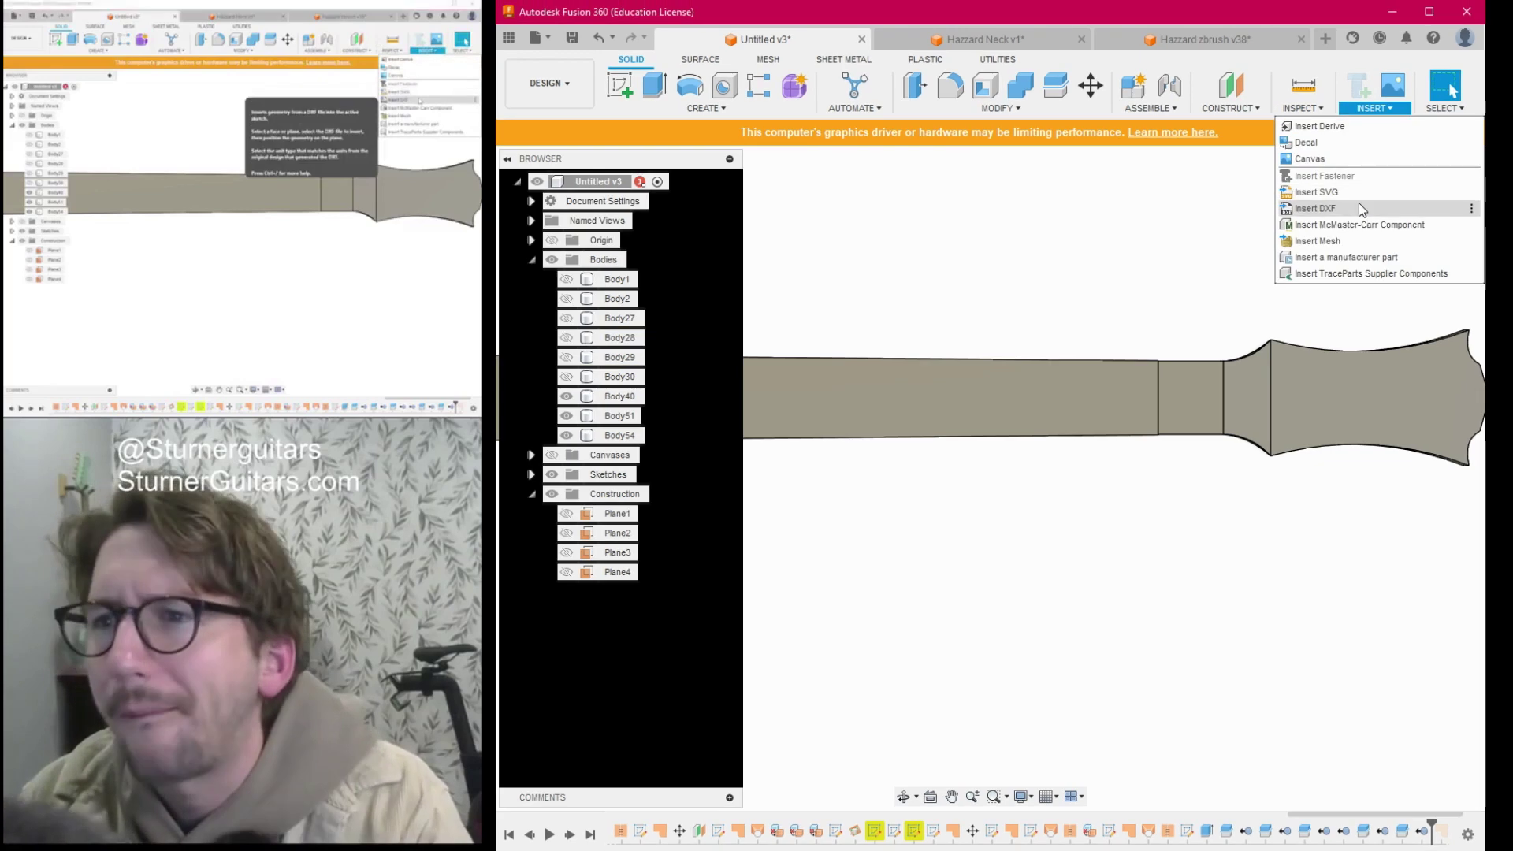
{"action": "left_click", "coordinate": [1357, 208]}
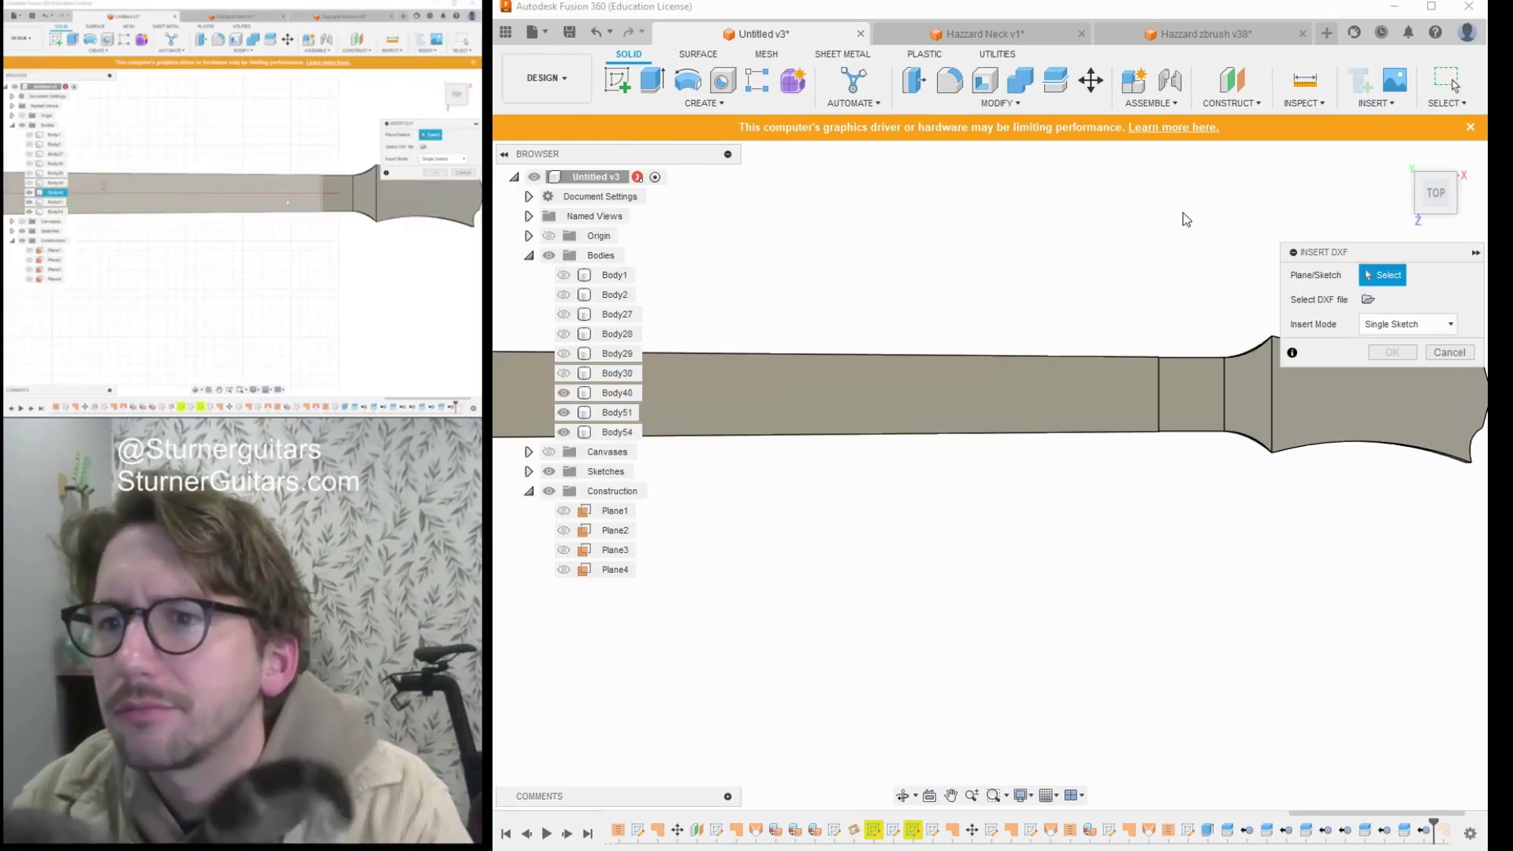
{"action": "left_click", "coordinate": [1103, 408]}
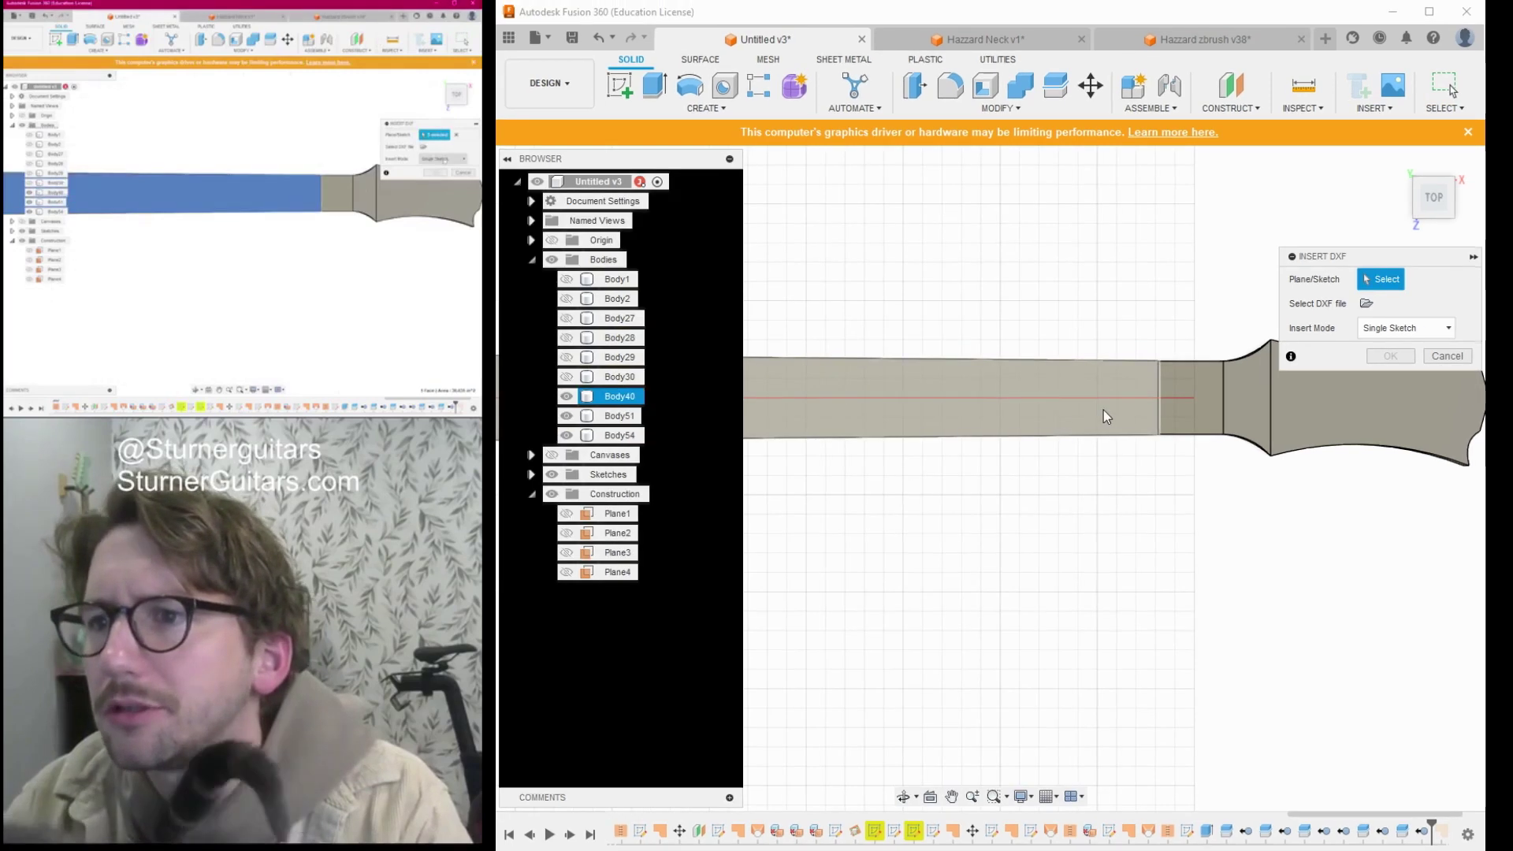
{"action": "left_click", "coordinate": [1368, 300]}
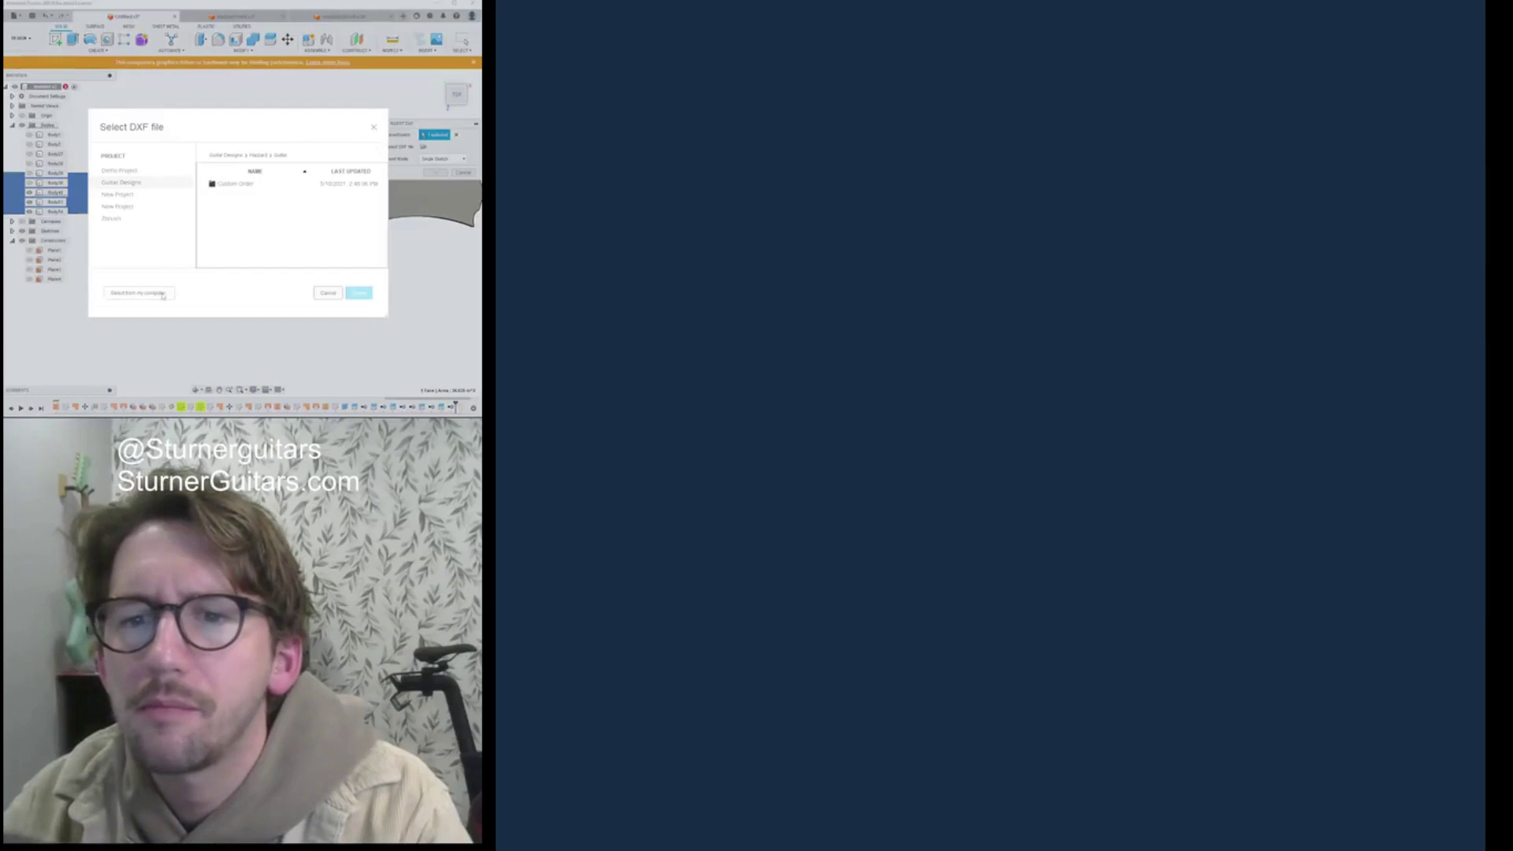
{"action": "left_click", "coordinate": [163, 294]}
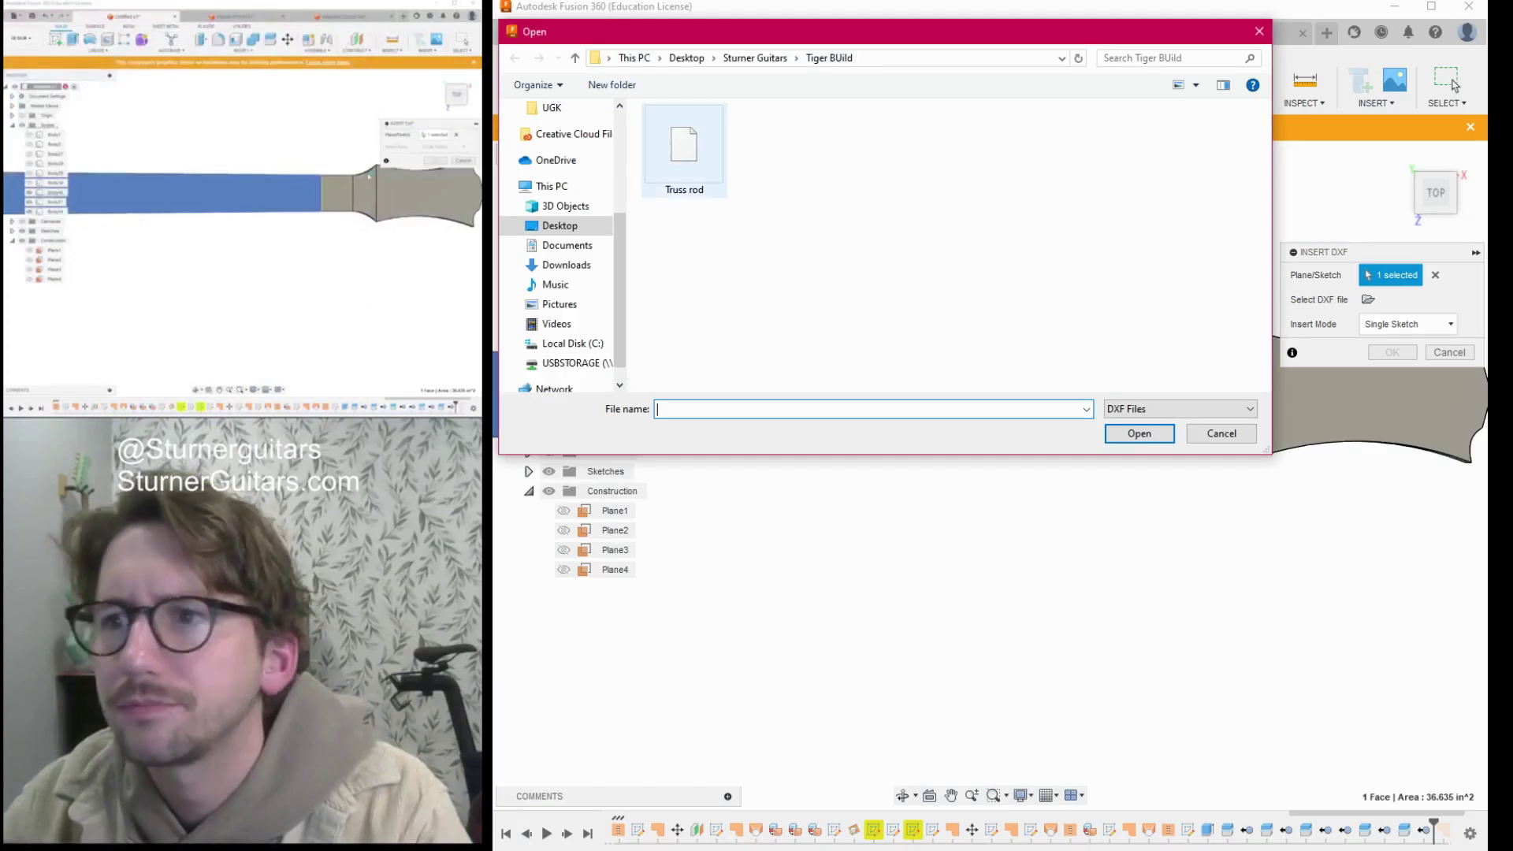
{"action": "double_click", "coordinate": [684, 150]}
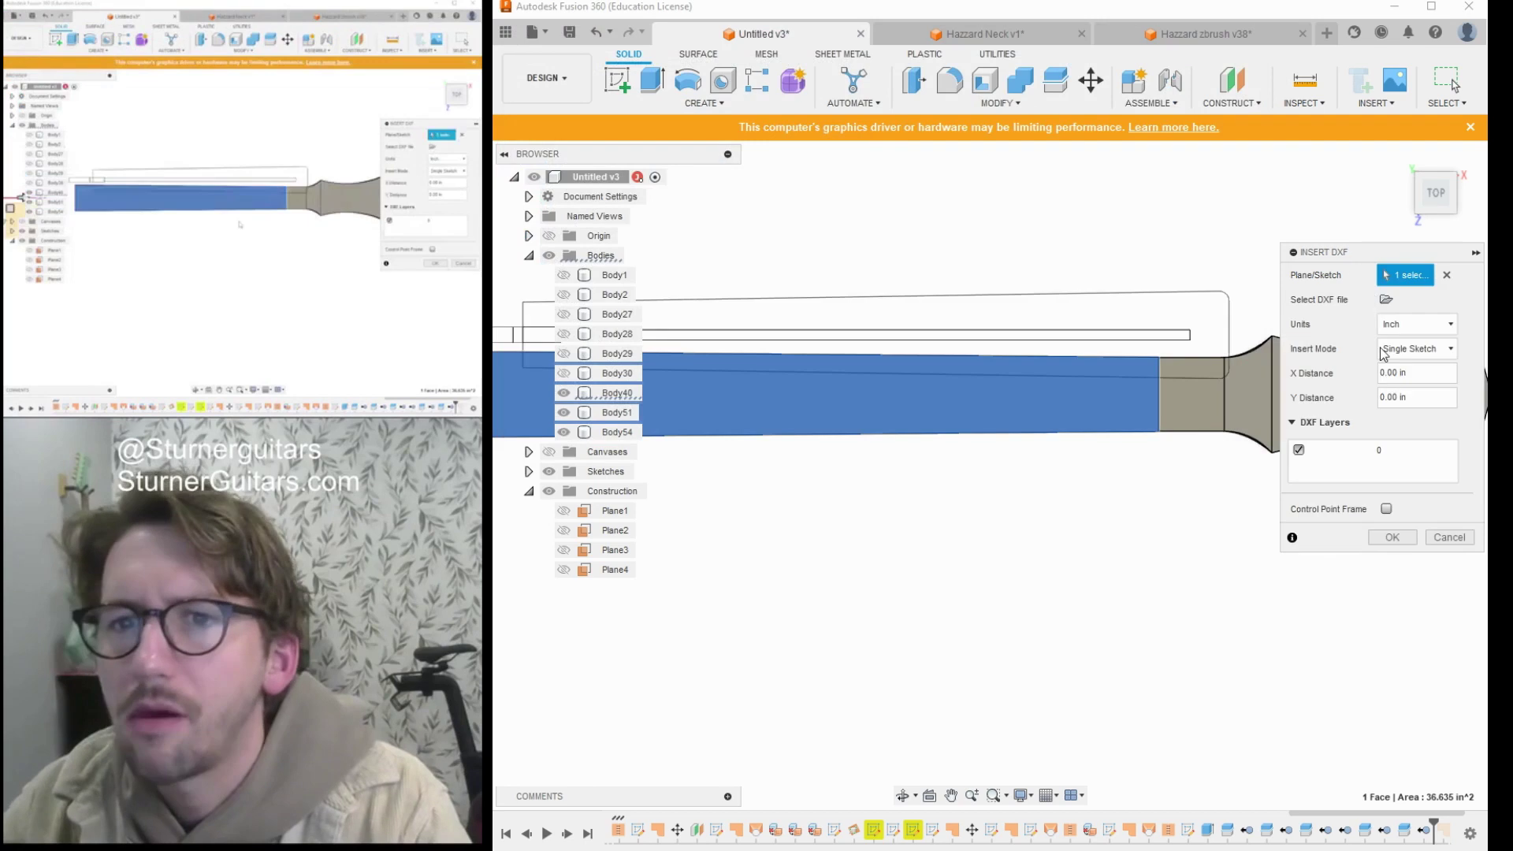
{"action": "scroll", "coordinate": [976, 419], "scroll_direction": "down", "scroll_amount": 3}
{"action": "middle_click_drag", "start_coordinate": [975, 419], "coordinate": [996, 471]}
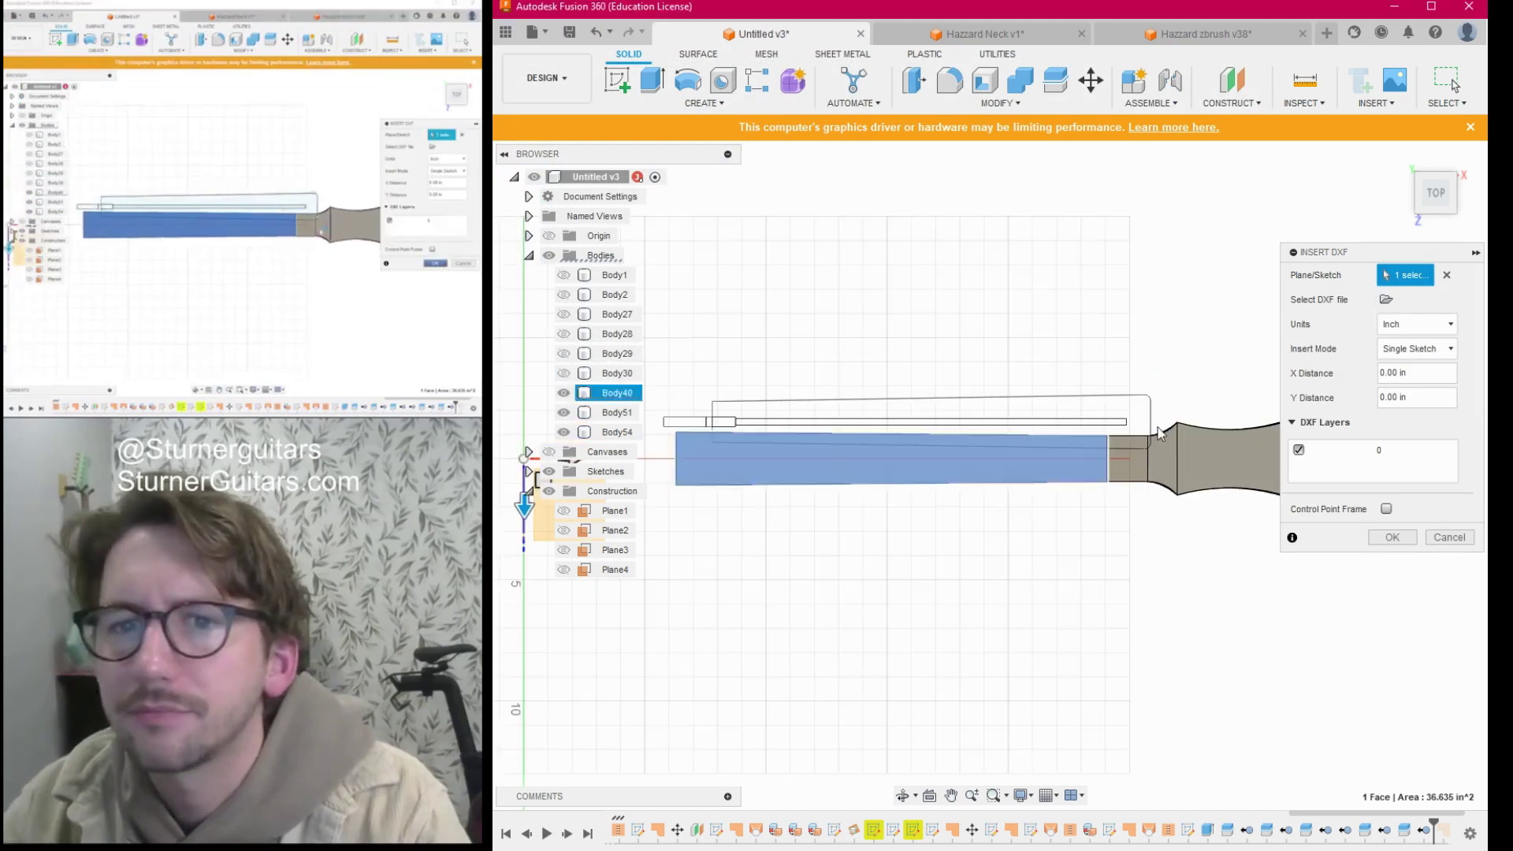
{"action": "left_click", "coordinate": [1393, 537]}
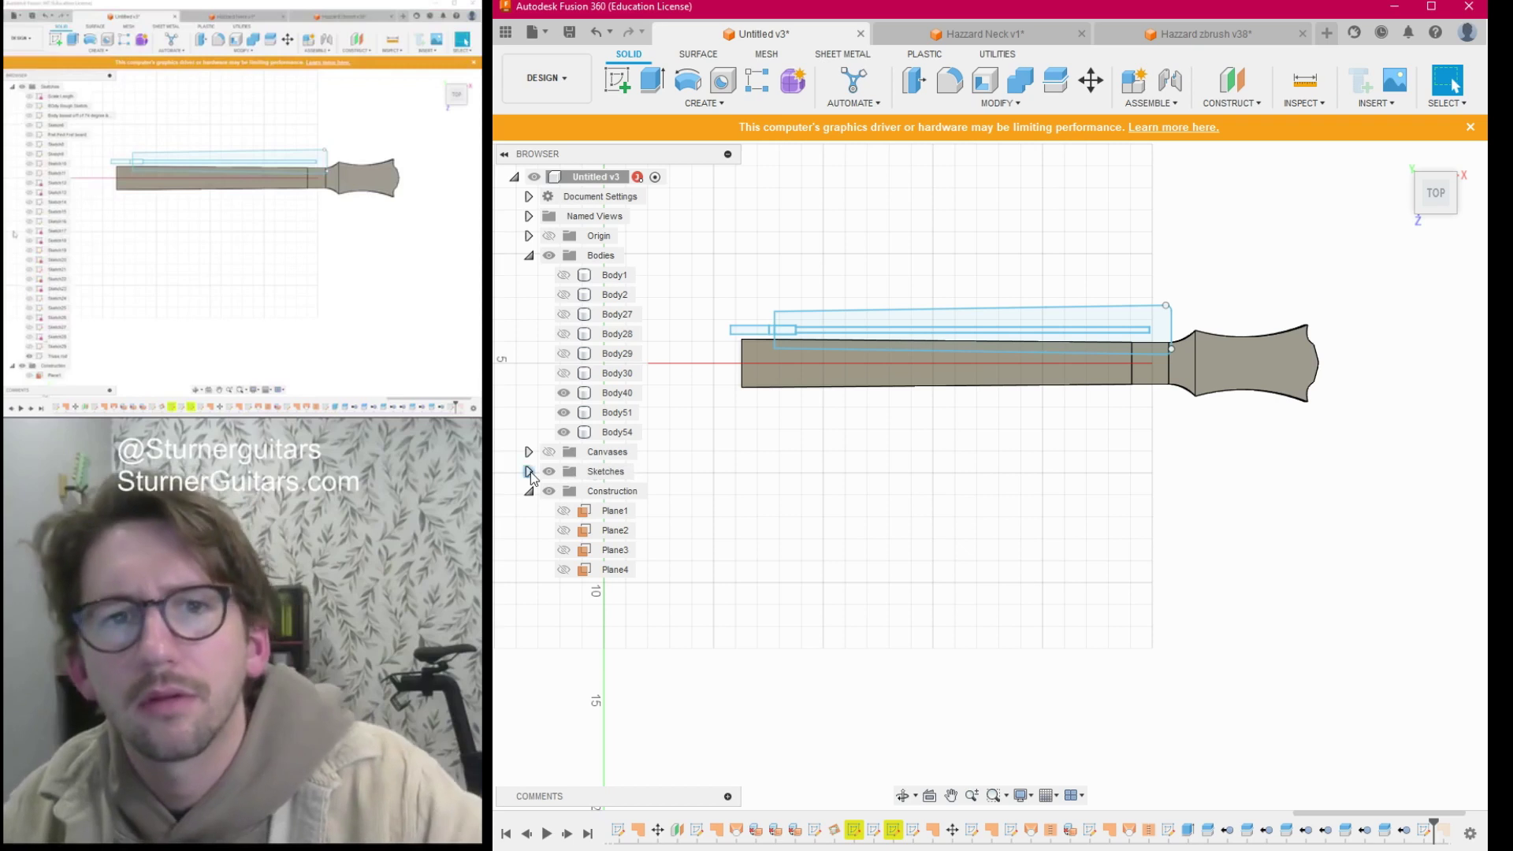
Locate the Truss rod sketch among the design's sketches and try to open it for editing.
{"action": "left_click", "coordinate": [529, 471]}
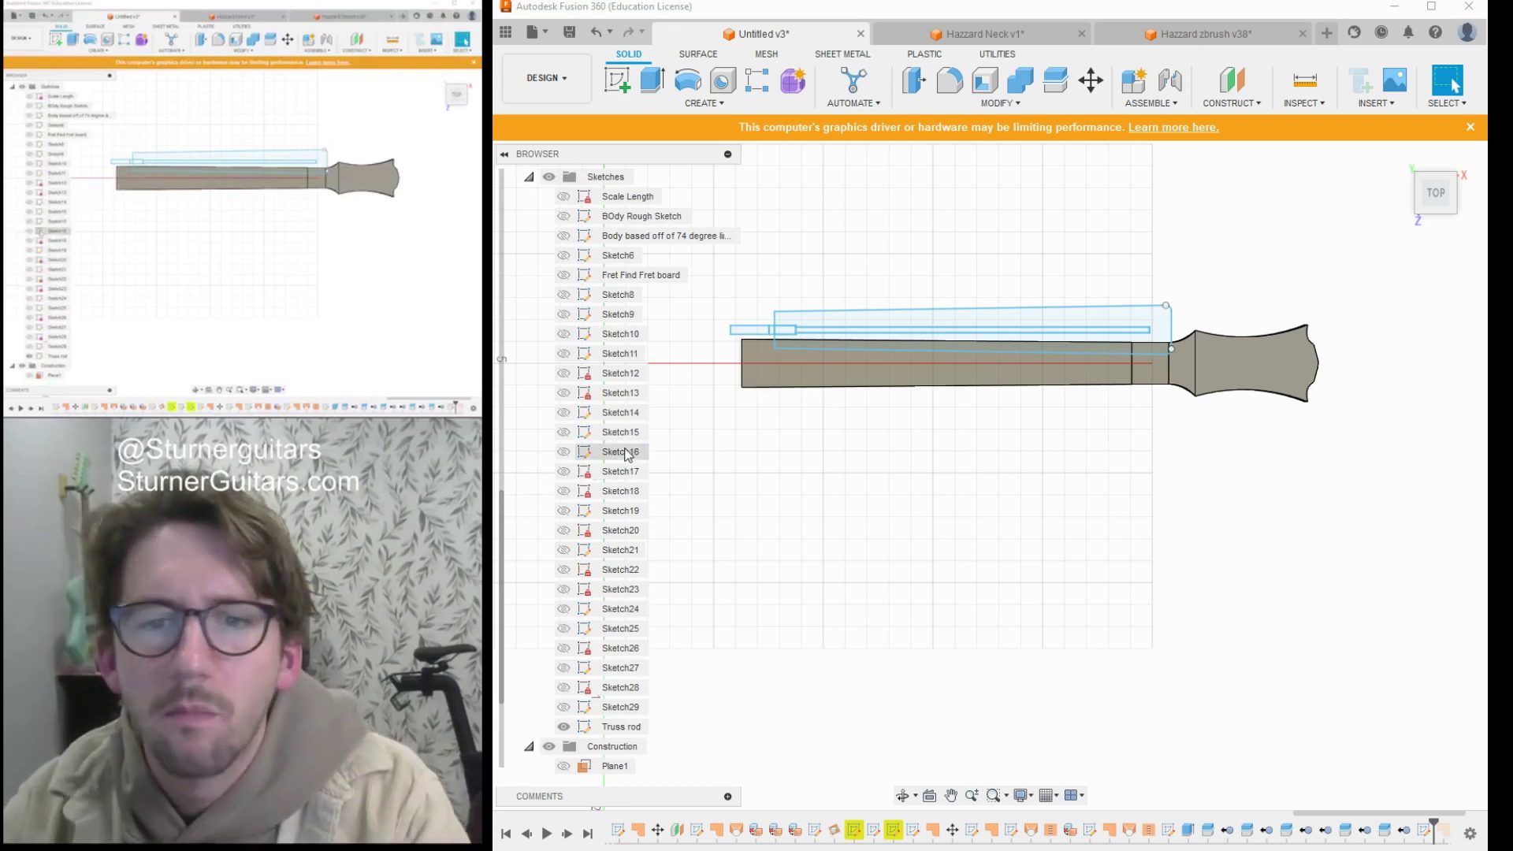
{"action": "scroll", "coordinate": [588, 473], "scroll_direction": "down", "scroll_amount": 1}
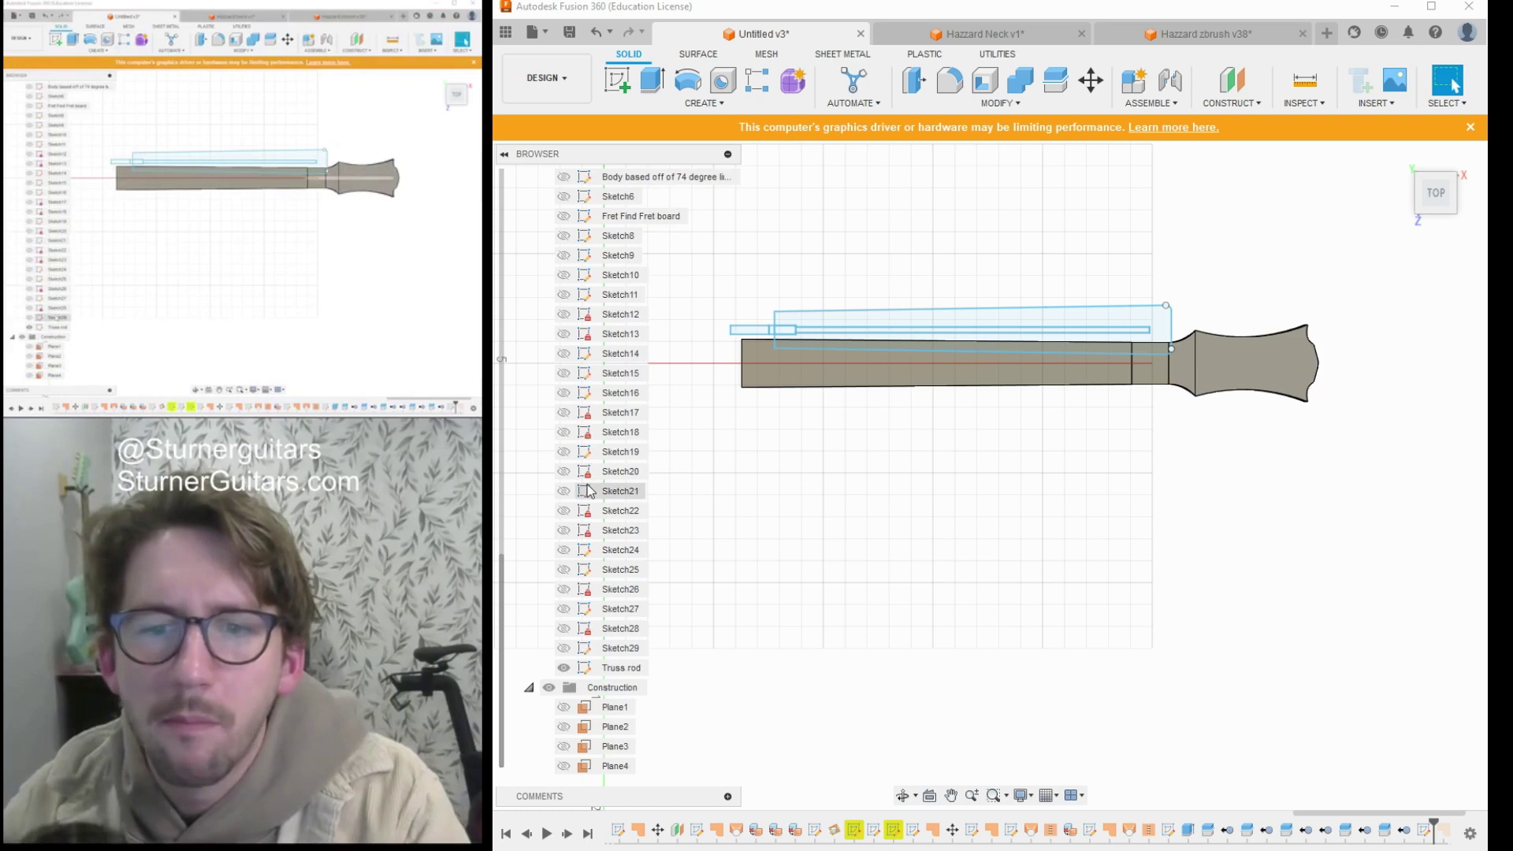
{"action": "left_click", "coordinate": [593, 670]}
{"action": "double_click", "coordinate": [589, 672]}
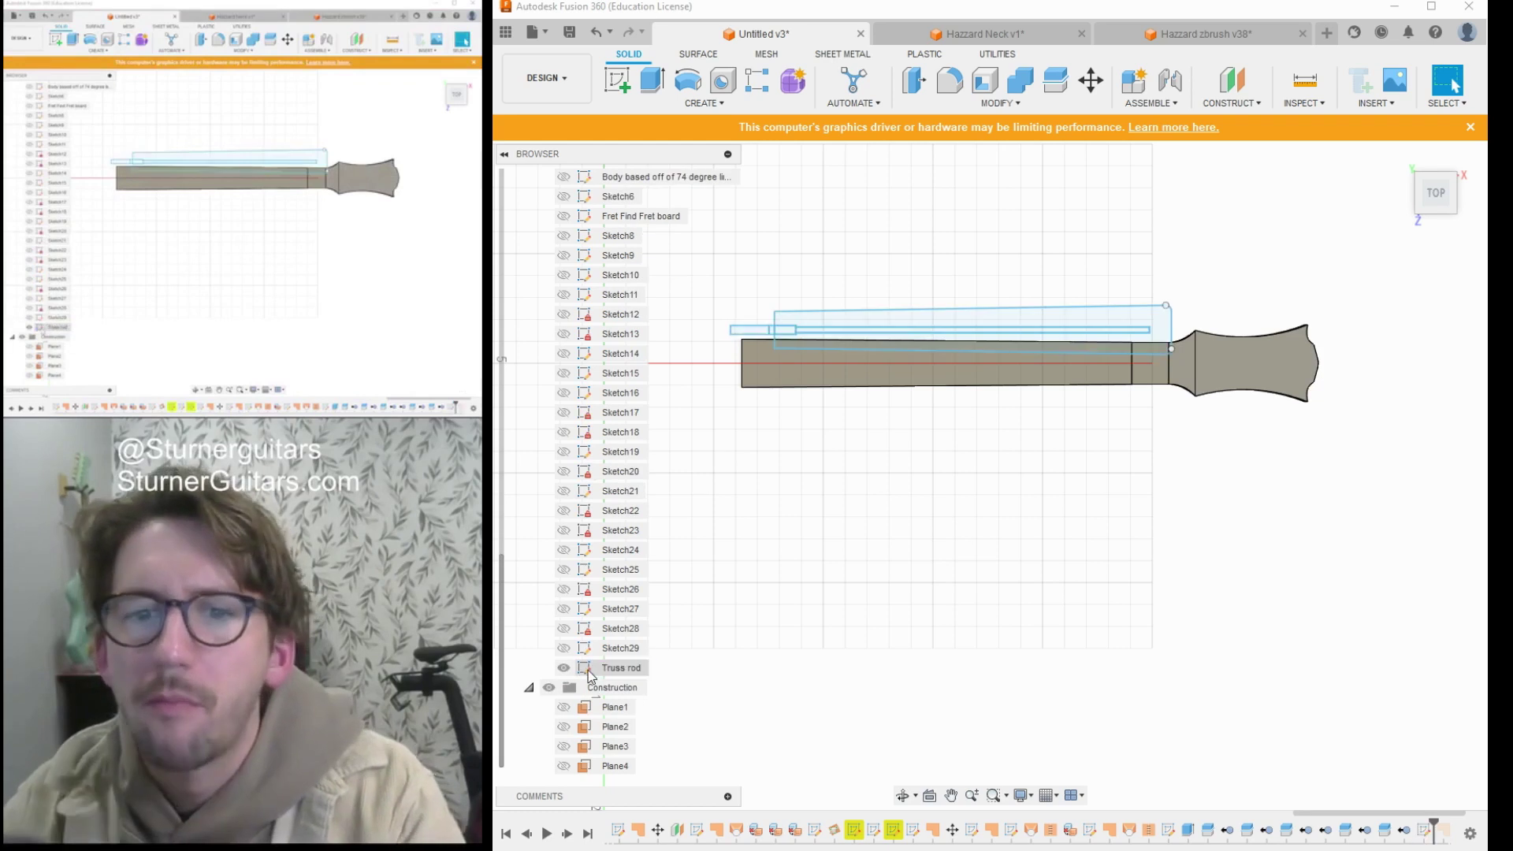
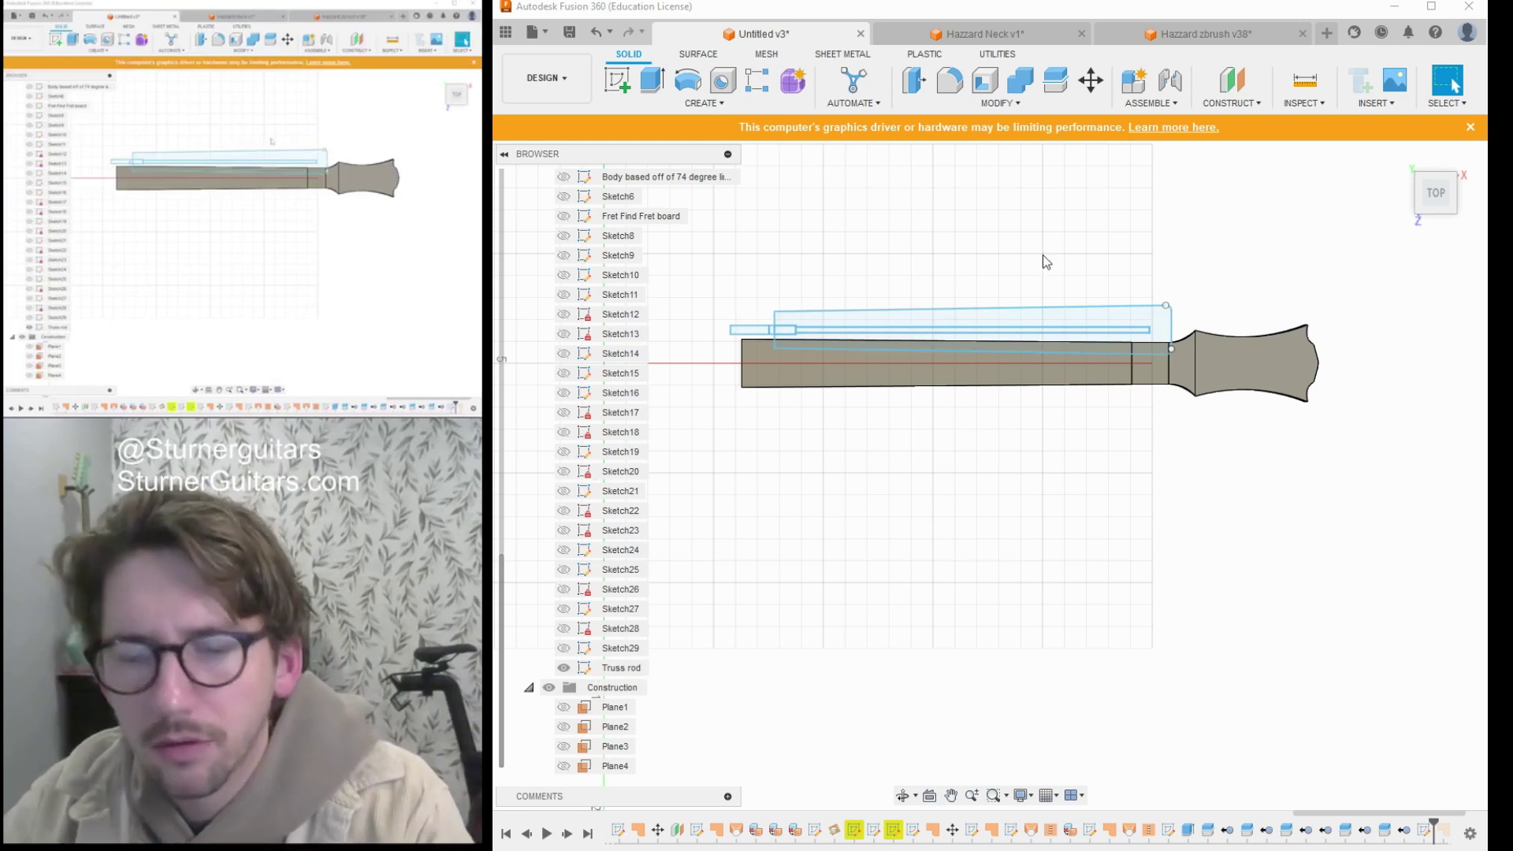
{"action": "key", "text": "m"}
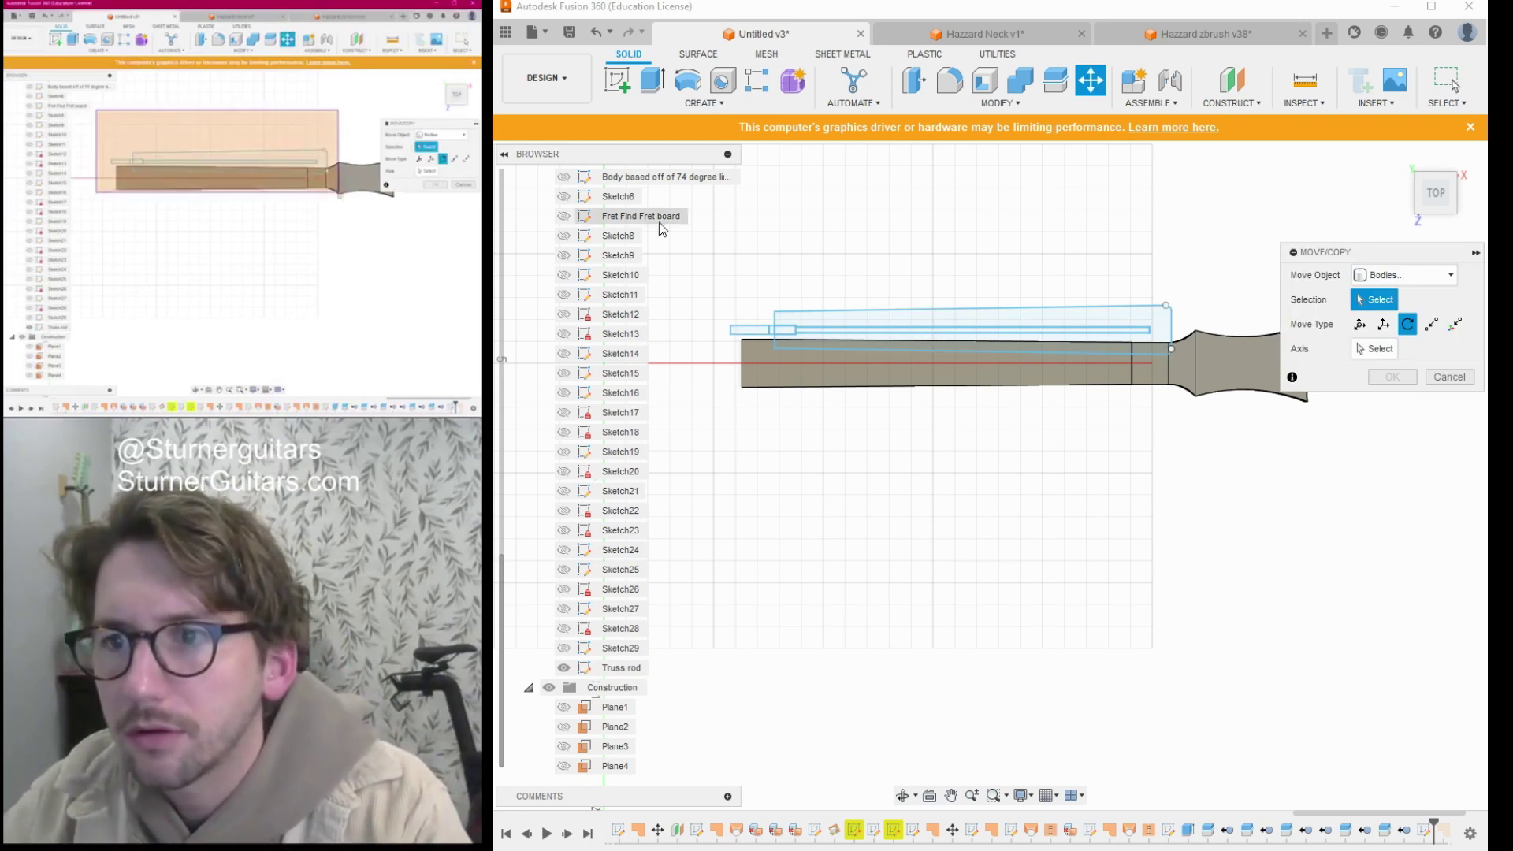
{"action": "mouse_move", "coordinate": [700, 224]}
{"action": "left_mouse_down"}
{"action": "mouse_move", "coordinate": [1227, 405]}
{"action": "mouse_move", "coordinate": [1191, 381]}
{"action": "left_mouse_up"}
{"action": "left_click", "coordinate": [1428, 275]}
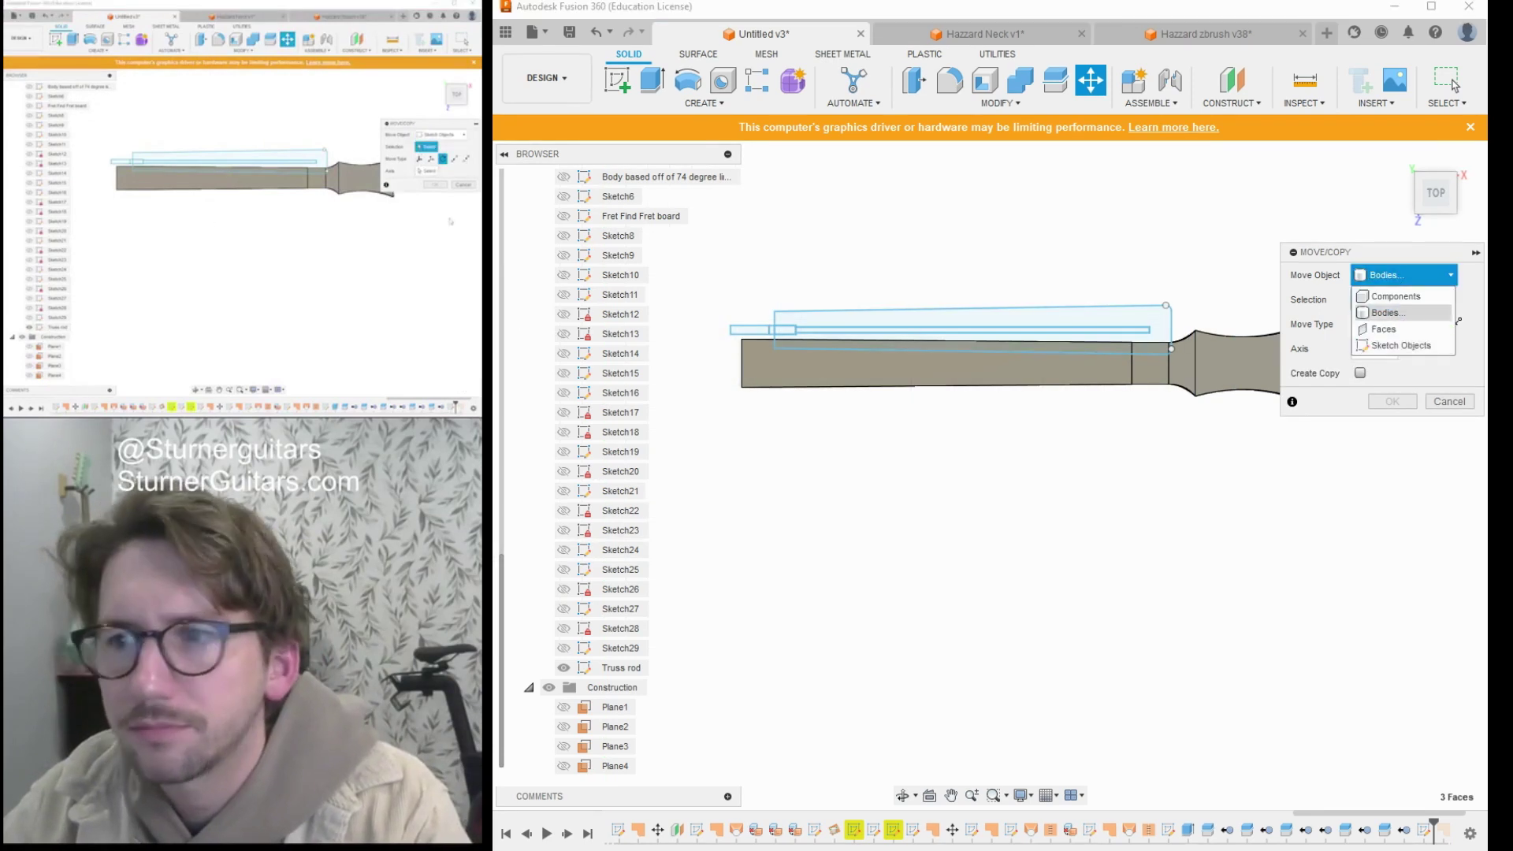
{"action": "left_click", "coordinate": [1403, 345]}
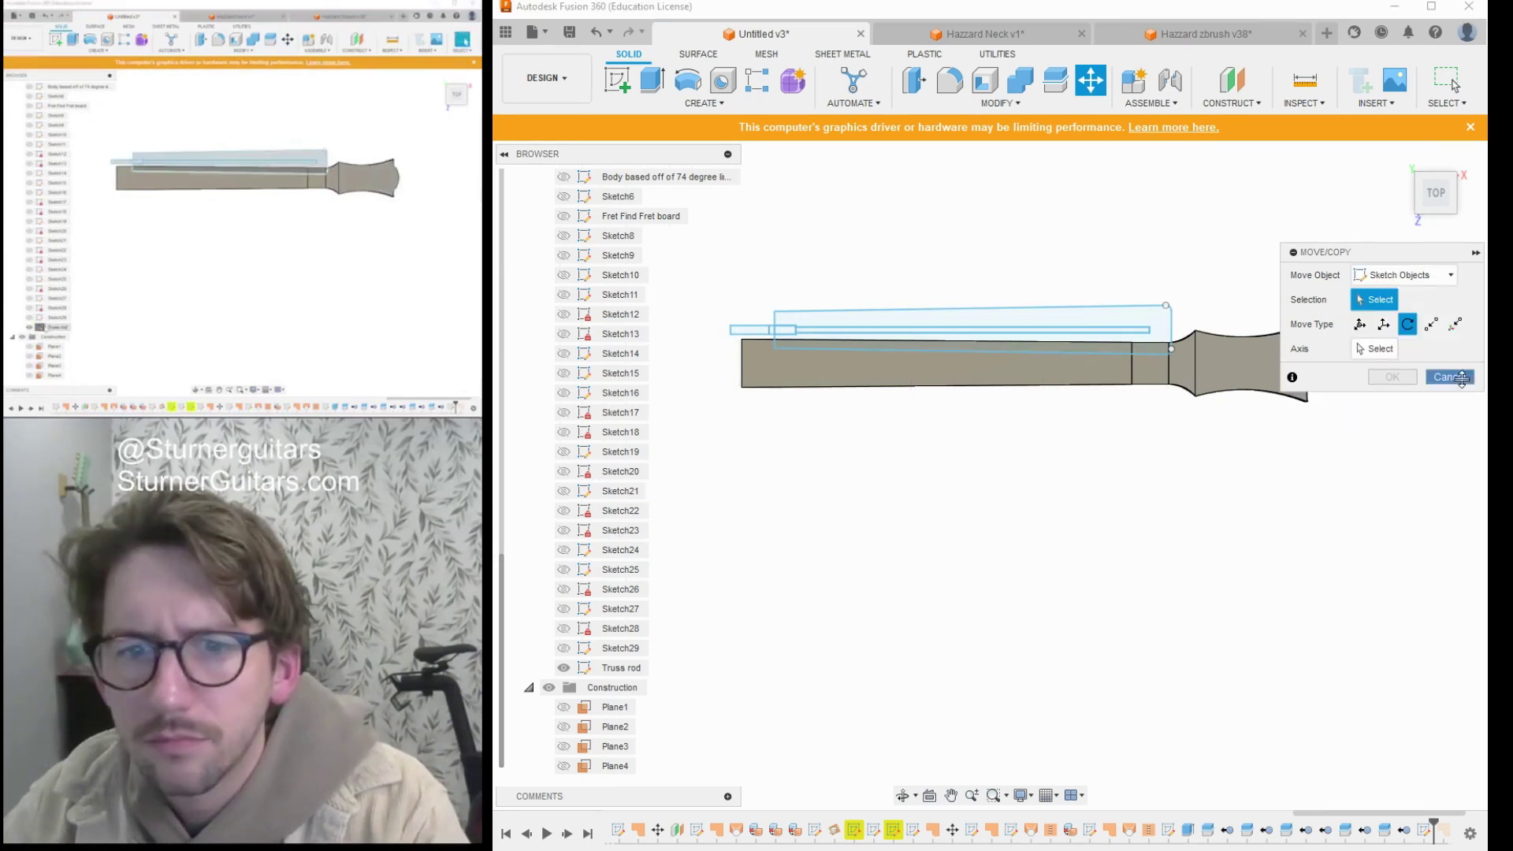
{"action": "key", "text": "Escape"}
Open the Truss rod sketch for editing and rotate all its geometry -180 degrees about Z.
{"action": "left_click", "coordinate": [619, 668]}
{"action": "double_click", "coordinate": [596, 670]}
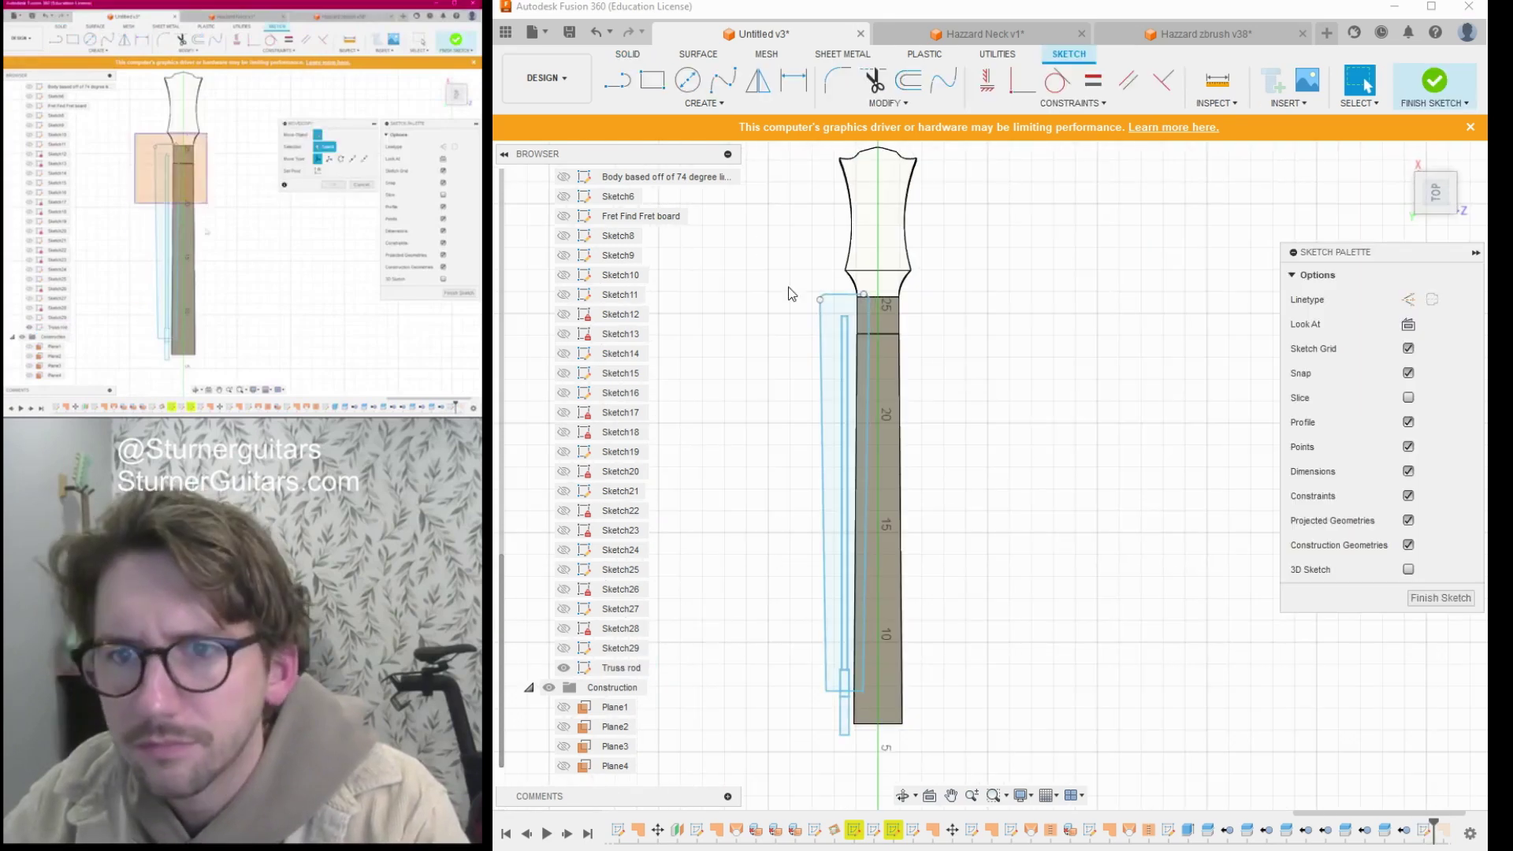
{"action": "key", "text": "m"}
{"action": "mouse_move", "coordinate": [779, 274]}
{"action": "left_mouse_down"}
{"action": "mouse_move", "coordinate": [886, 617]}
{"action": "mouse_move", "coordinate": [886, 749]}
{"action": "left_mouse_up"}
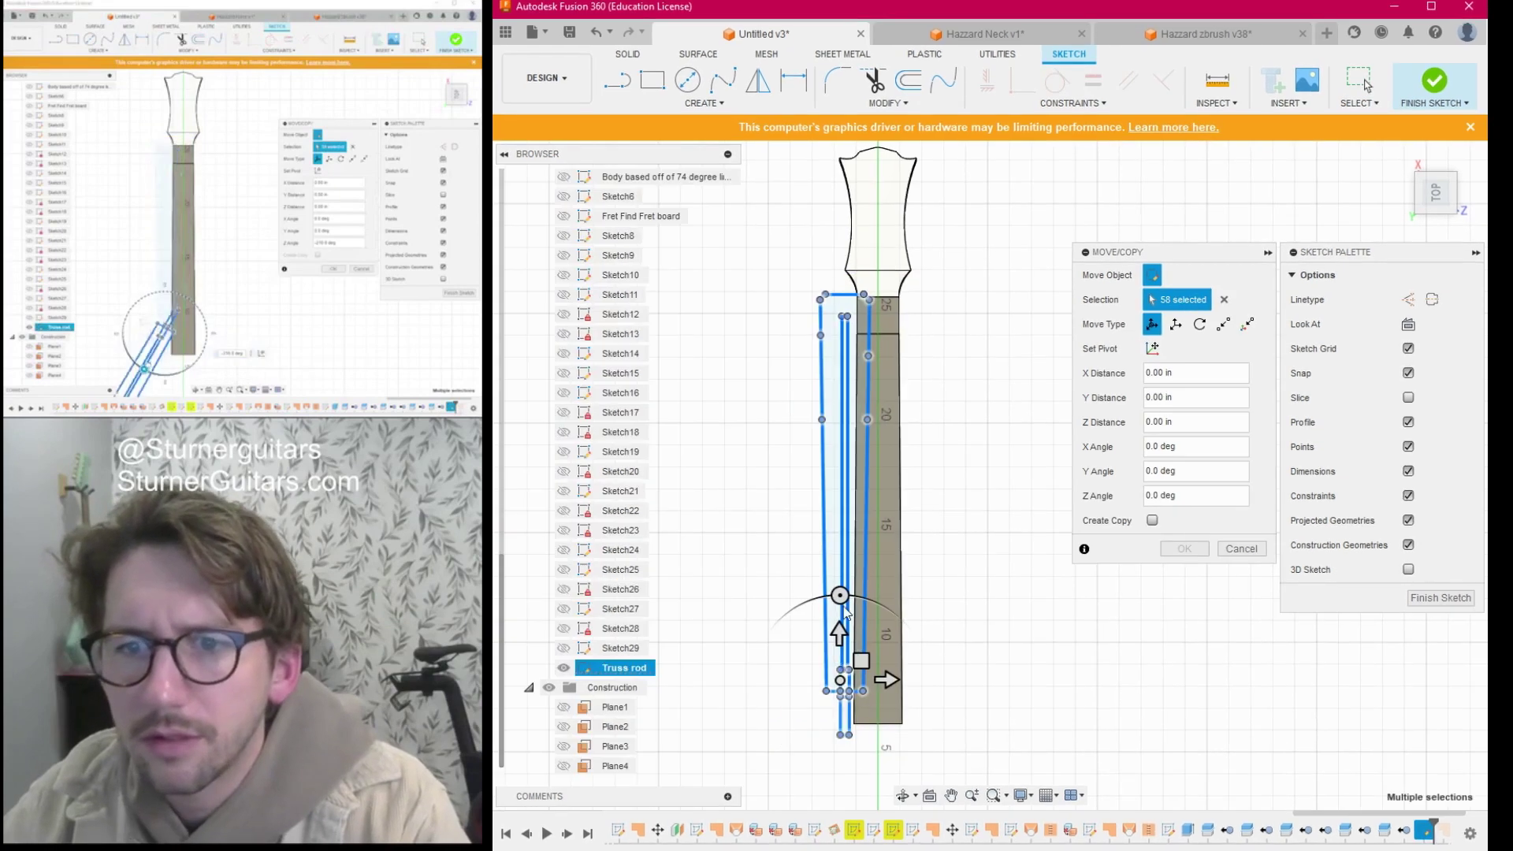
{"action": "mouse_move", "coordinate": [884, 622]}
{"action": "left_mouse_down"}
{"action": "mouse_move", "coordinate": [881, 755]}
{"action": "mouse_move", "coordinate": [813, 744]}
{"action": "left_mouse_up"}
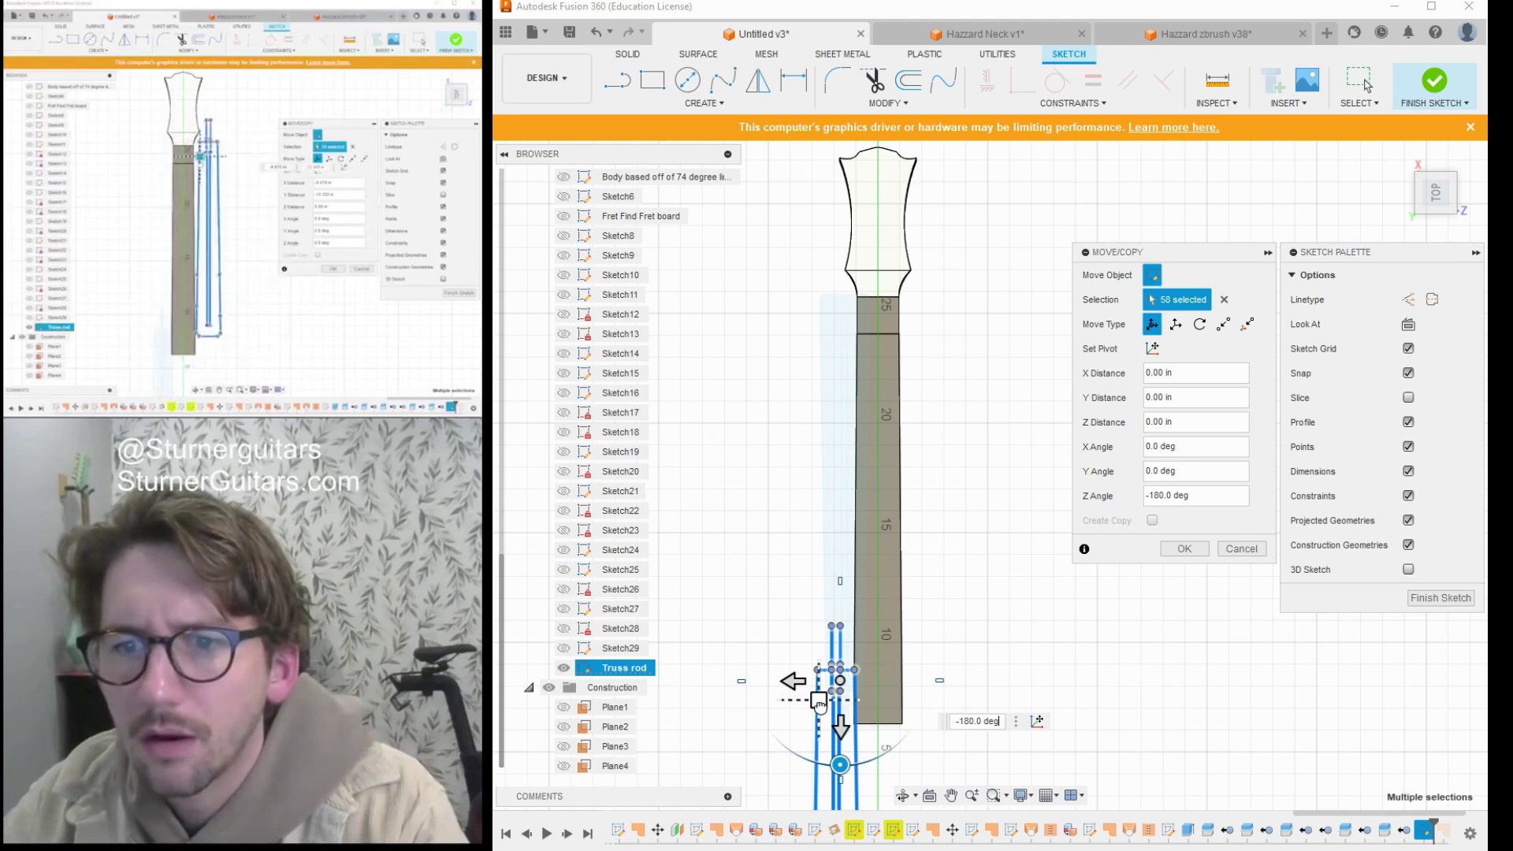
Move the rotated truss rod geometry -6.419 in along X and -17.614 in along Y, to the neck's opposite side.
{"action": "left_click_drag", "start_coordinate": [820, 702], "coordinate": [961, 316]}
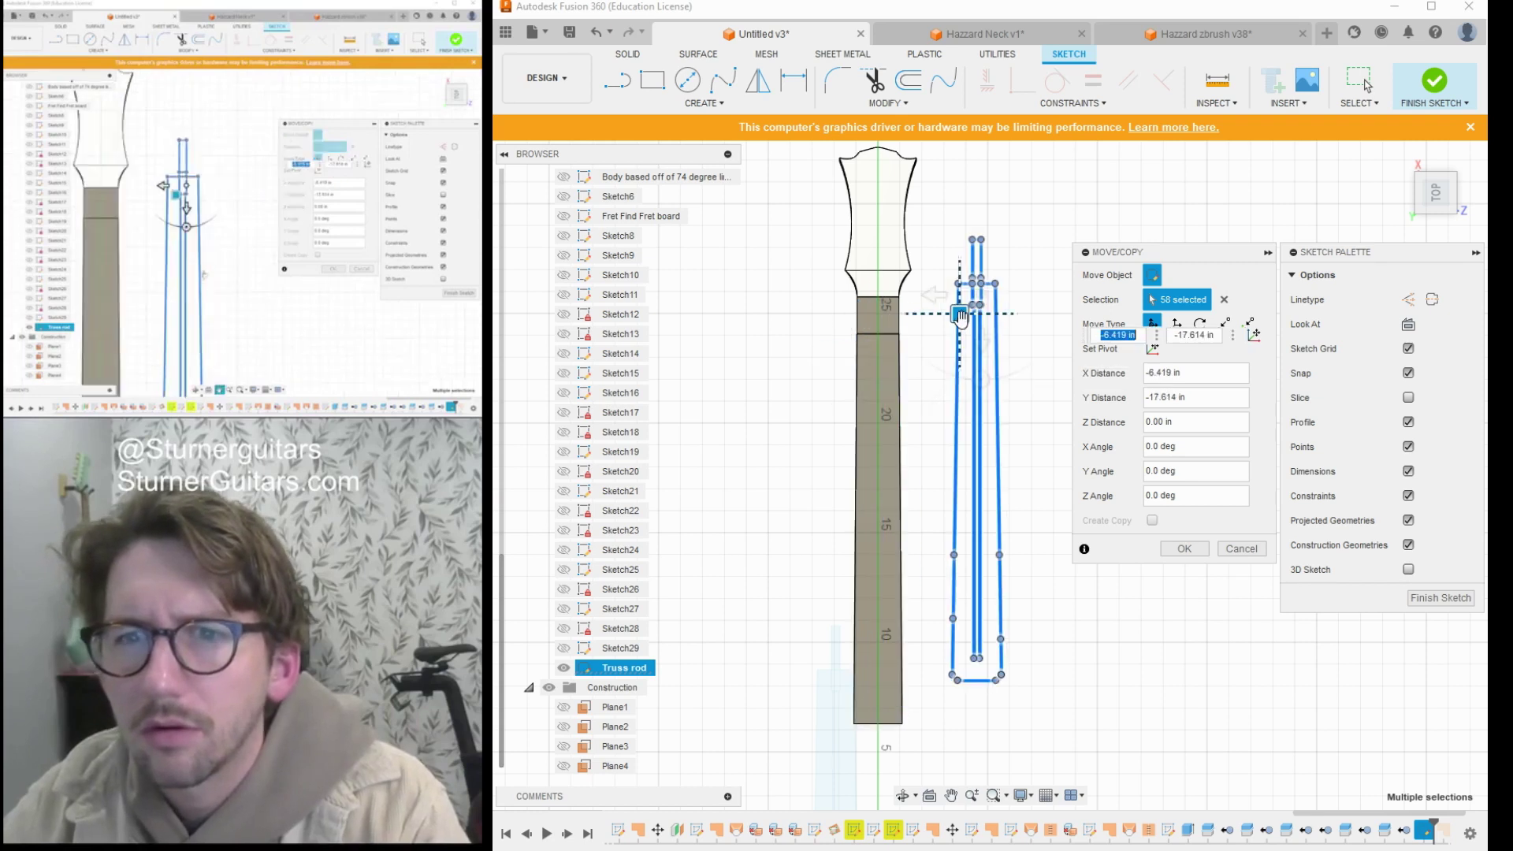
{"action": "scroll", "coordinate": [1019, 402], "scroll_direction": "up", "scroll_amount": 4}
{"action": "scroll", "coordinate": [945, 457], "scroll_direction": "down", "scroll_amount": 3}
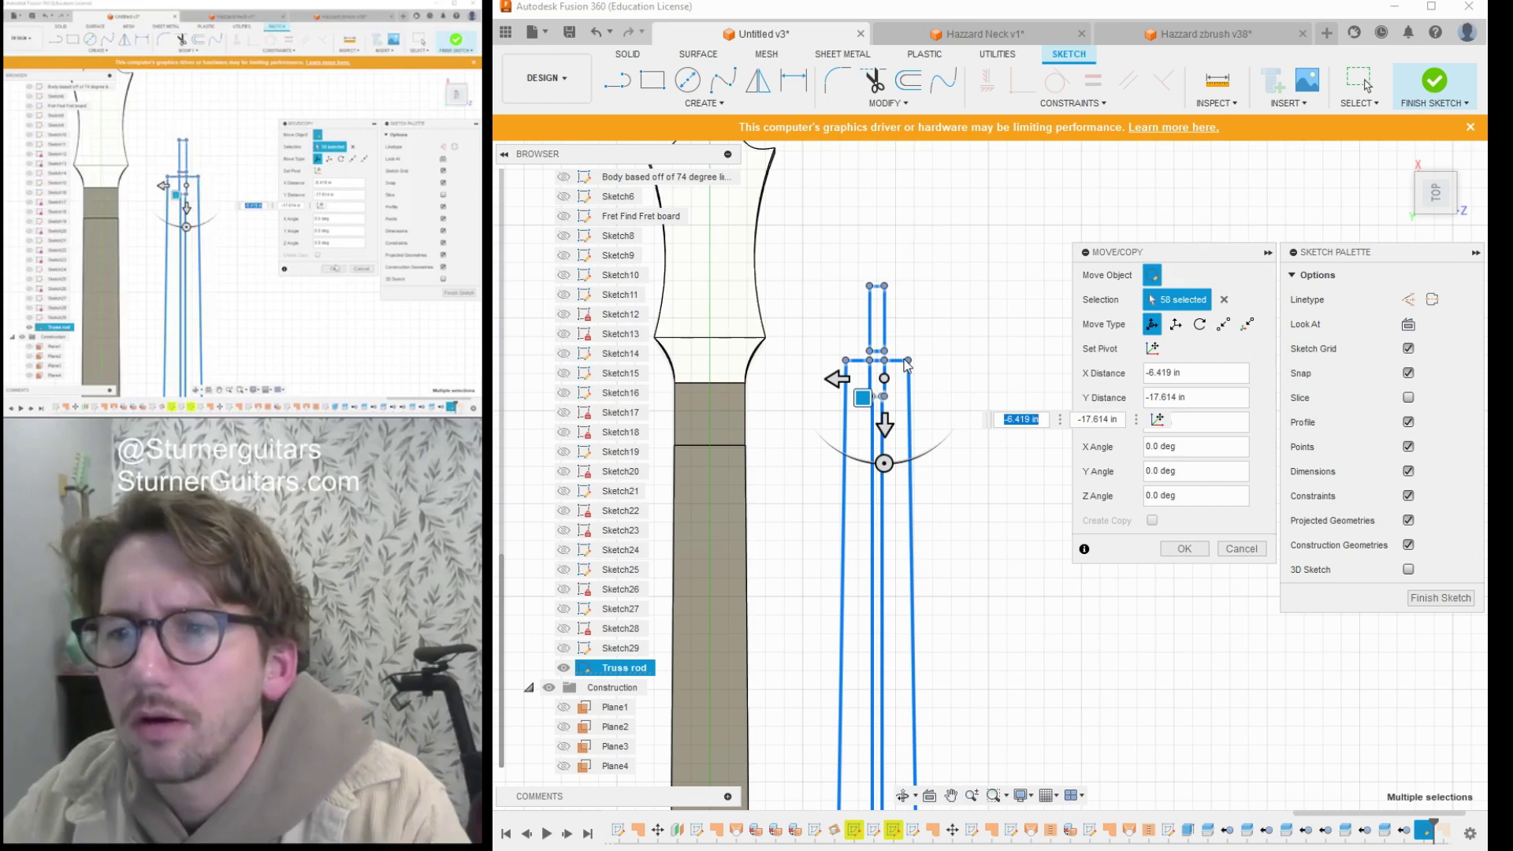
{"action": "left_click", "coordinate": [1185, 548]}
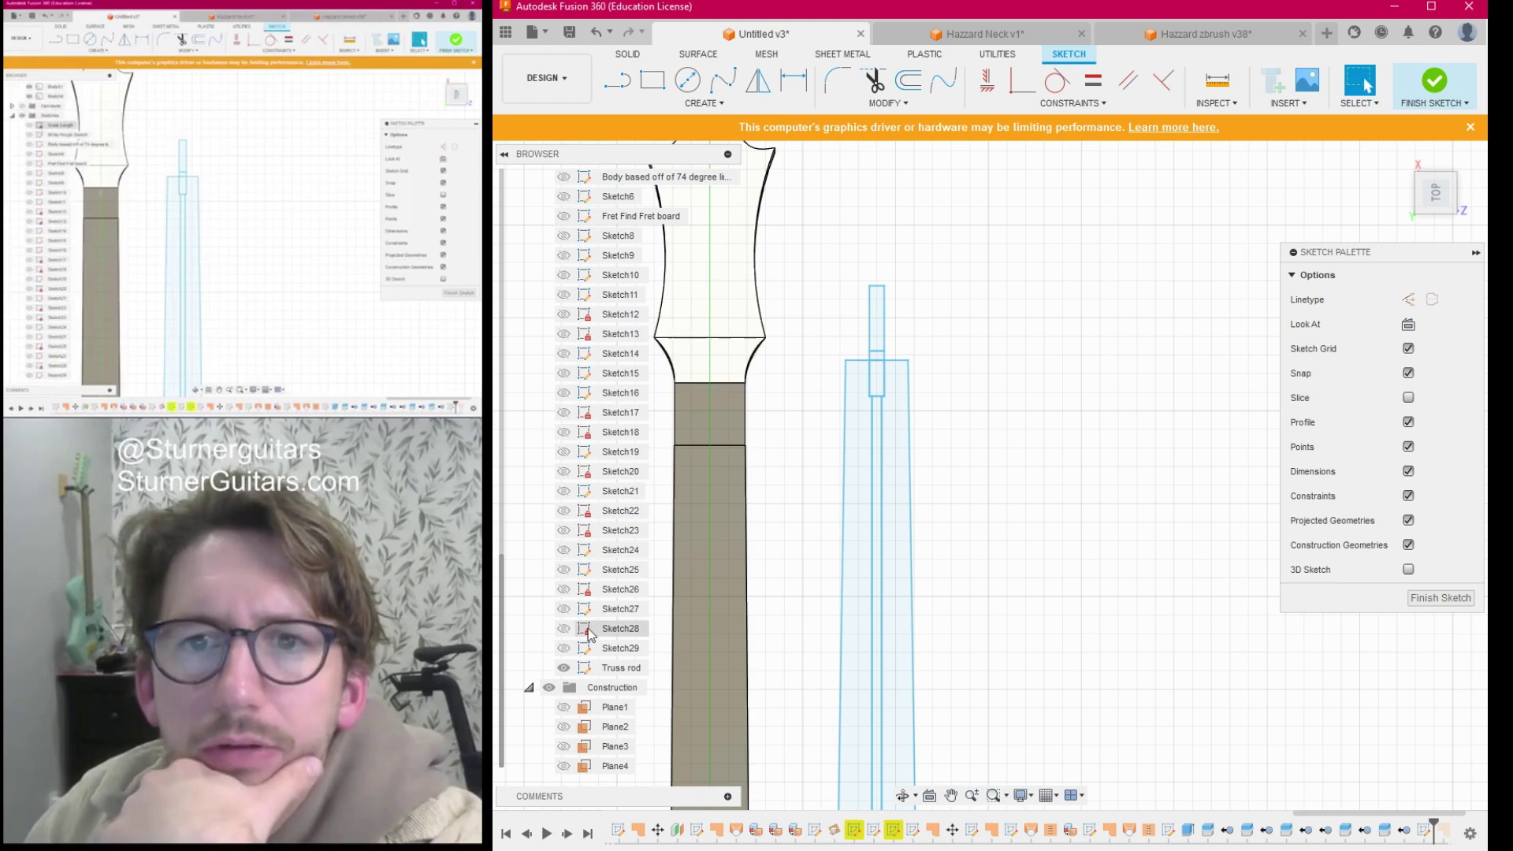
Show Body30 and the slotted fretboard Body2.
{"action": "scroll", "coordinate": [590, 634], "scroll_direction": "up", "scroll_amount": 3}
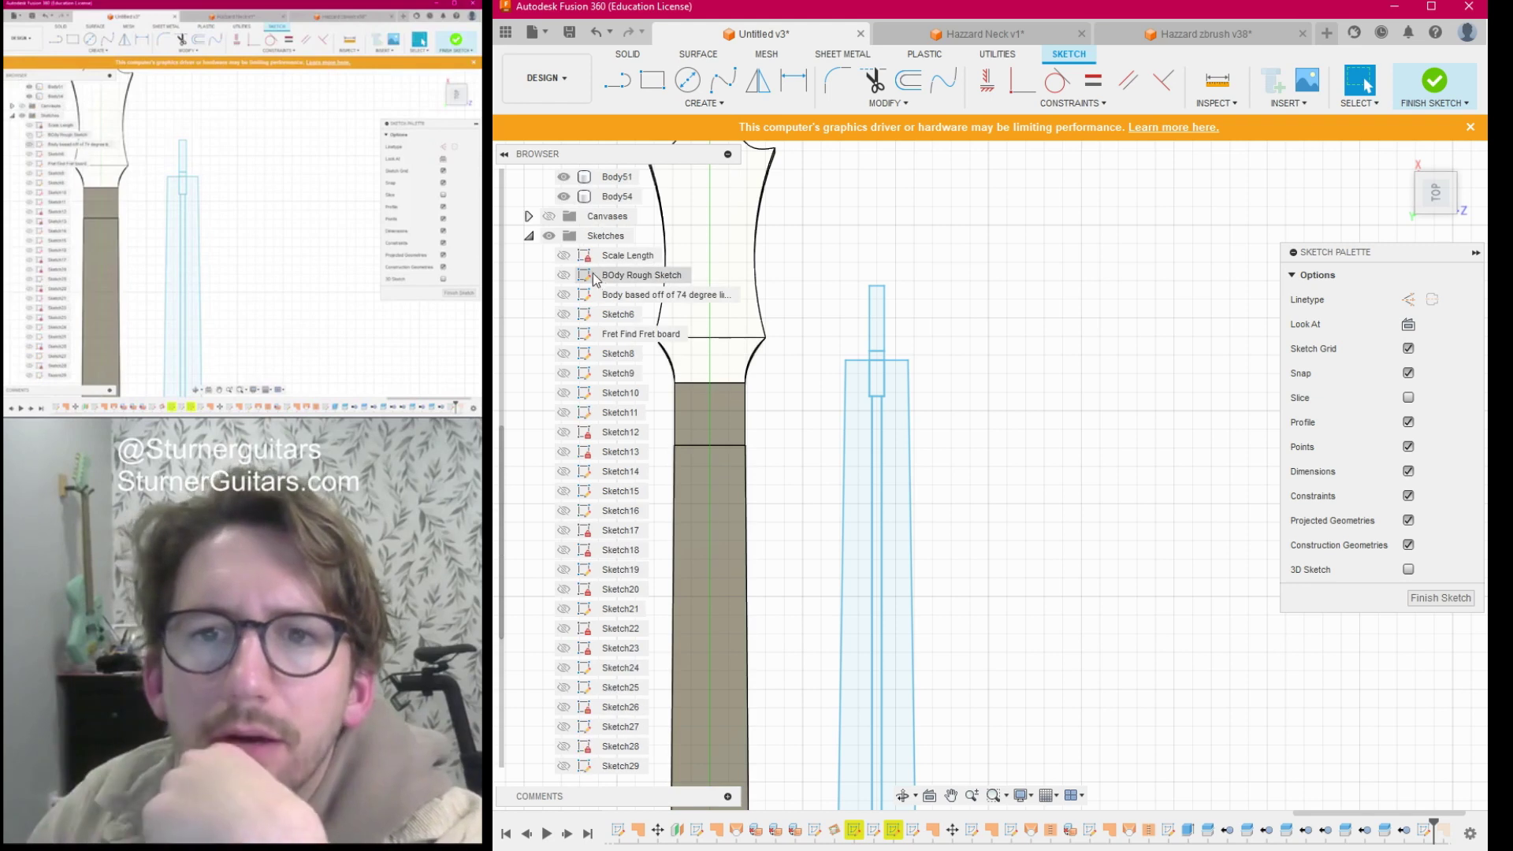
{"action": "scroll", "coordinate": [571, 266], "scroll_direction": "up", "scroll_amount": 6}
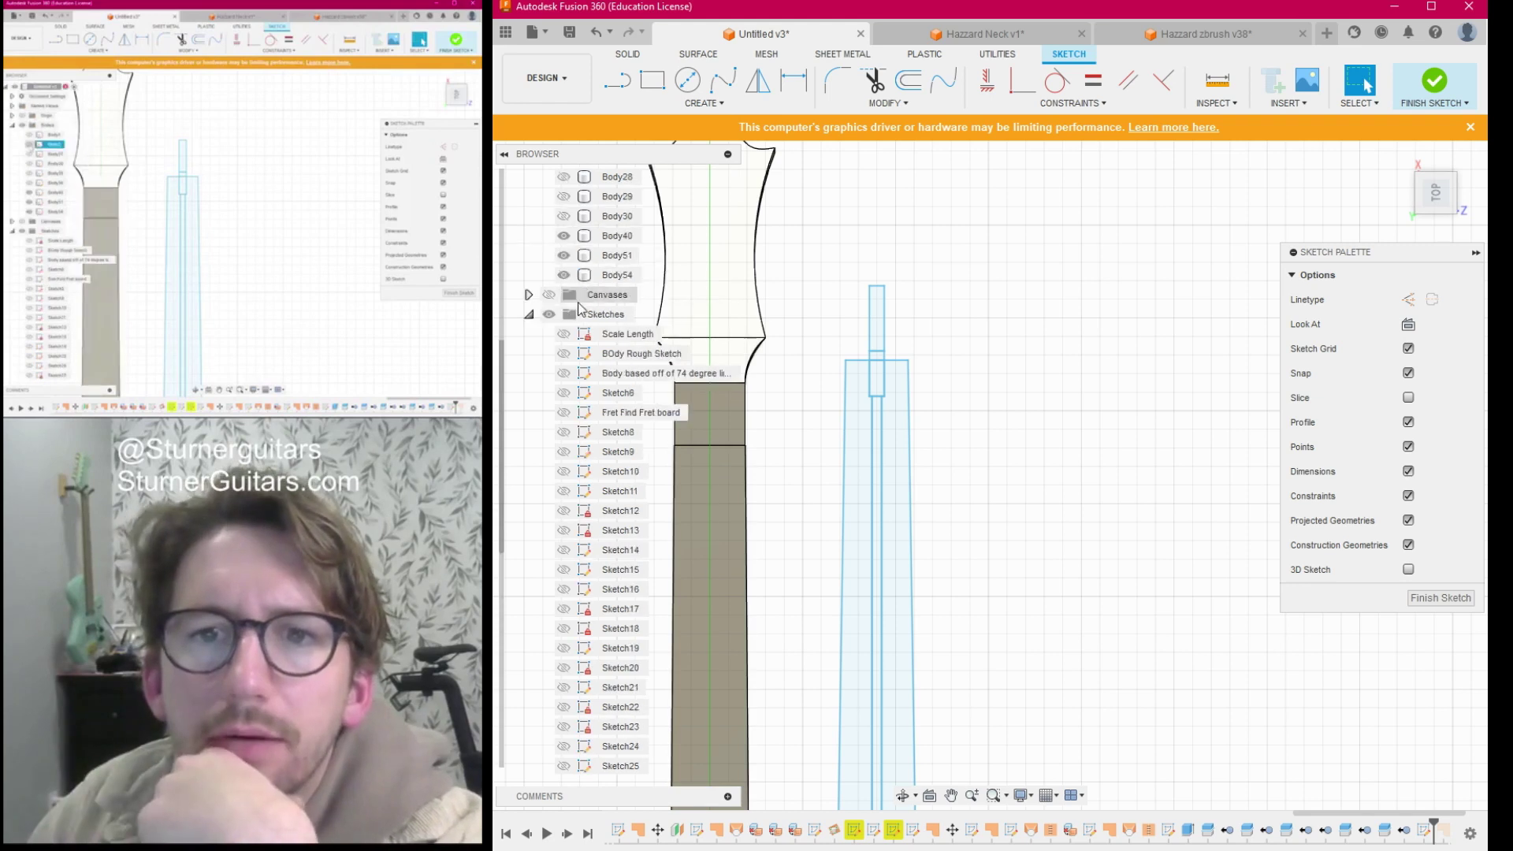
{"action": "left_click", "coordinate": [566, 299]}
{"action": "left_click", "coordinate": [570, 314]}
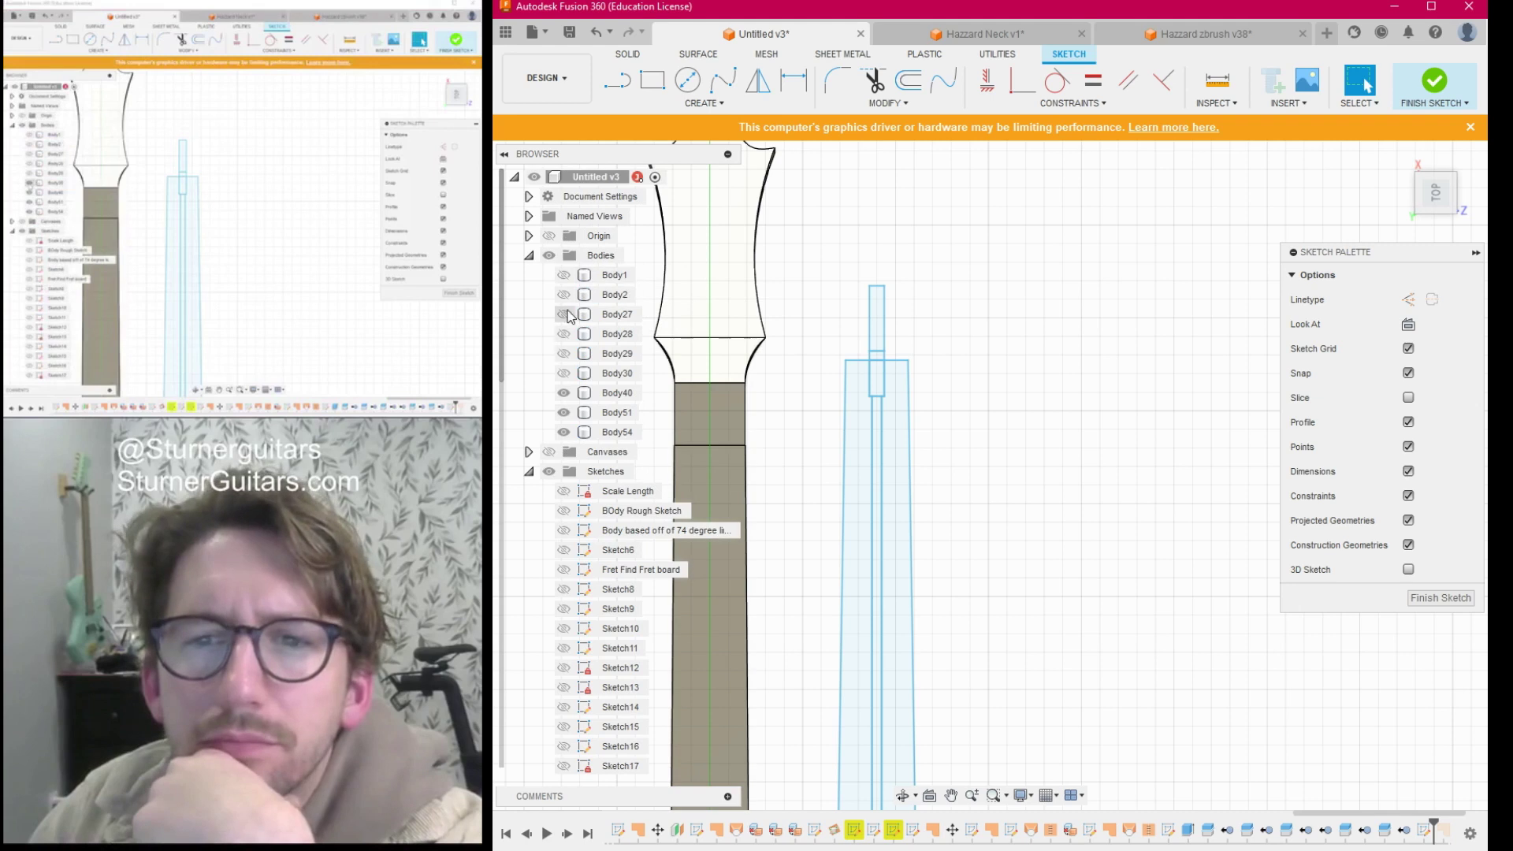
{"action": "left_click", "coordinate": [564, 376]}
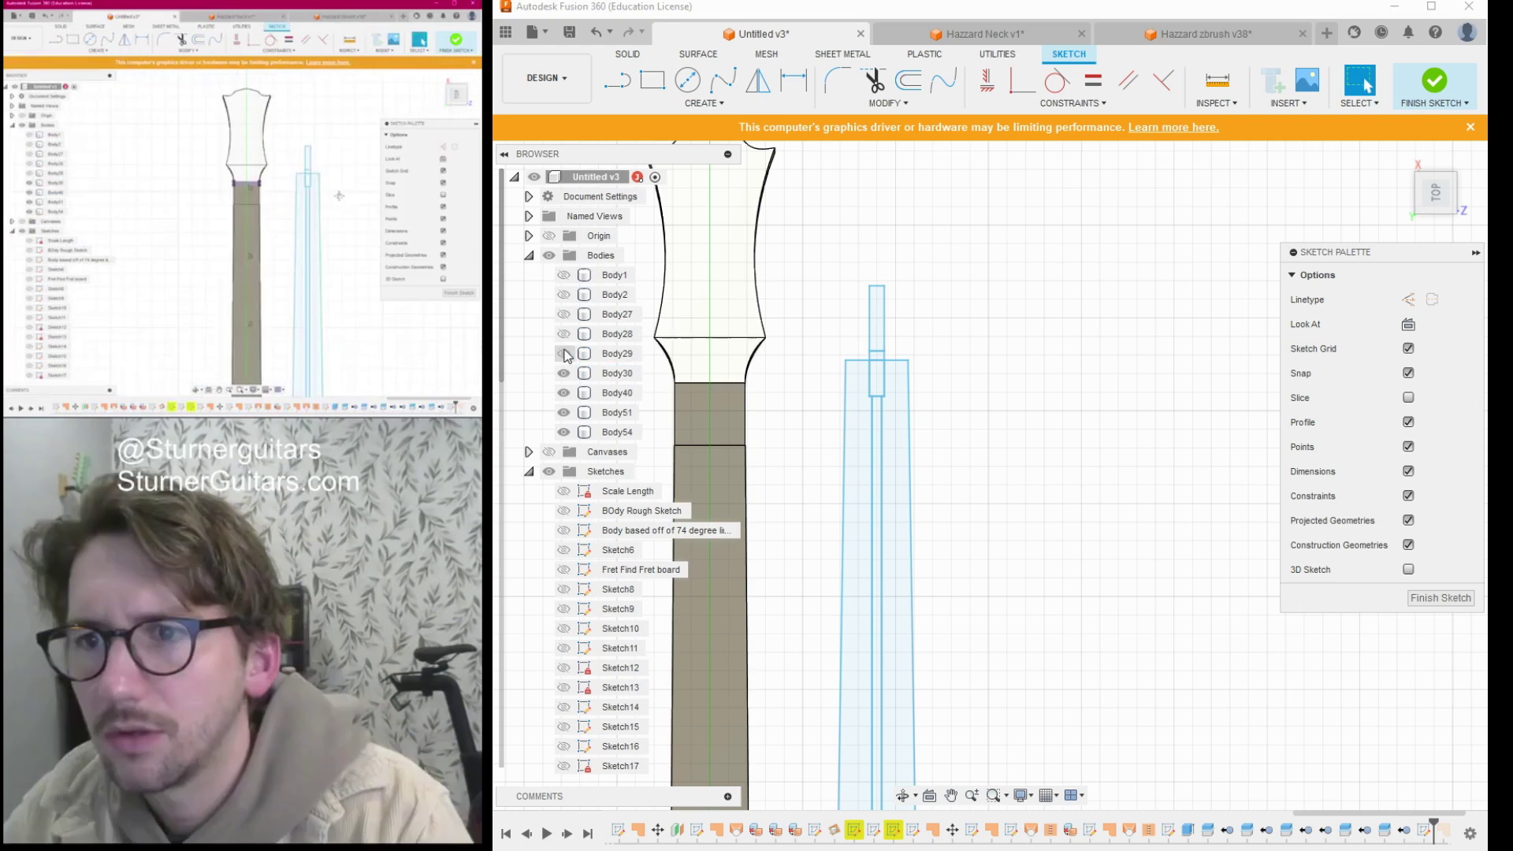
{"action": "left_click", "coordinate": [564, 297]}
{"action": "middle_click_drag", "start_coordinate": [814, 347], "coordinate": [929, 324]}
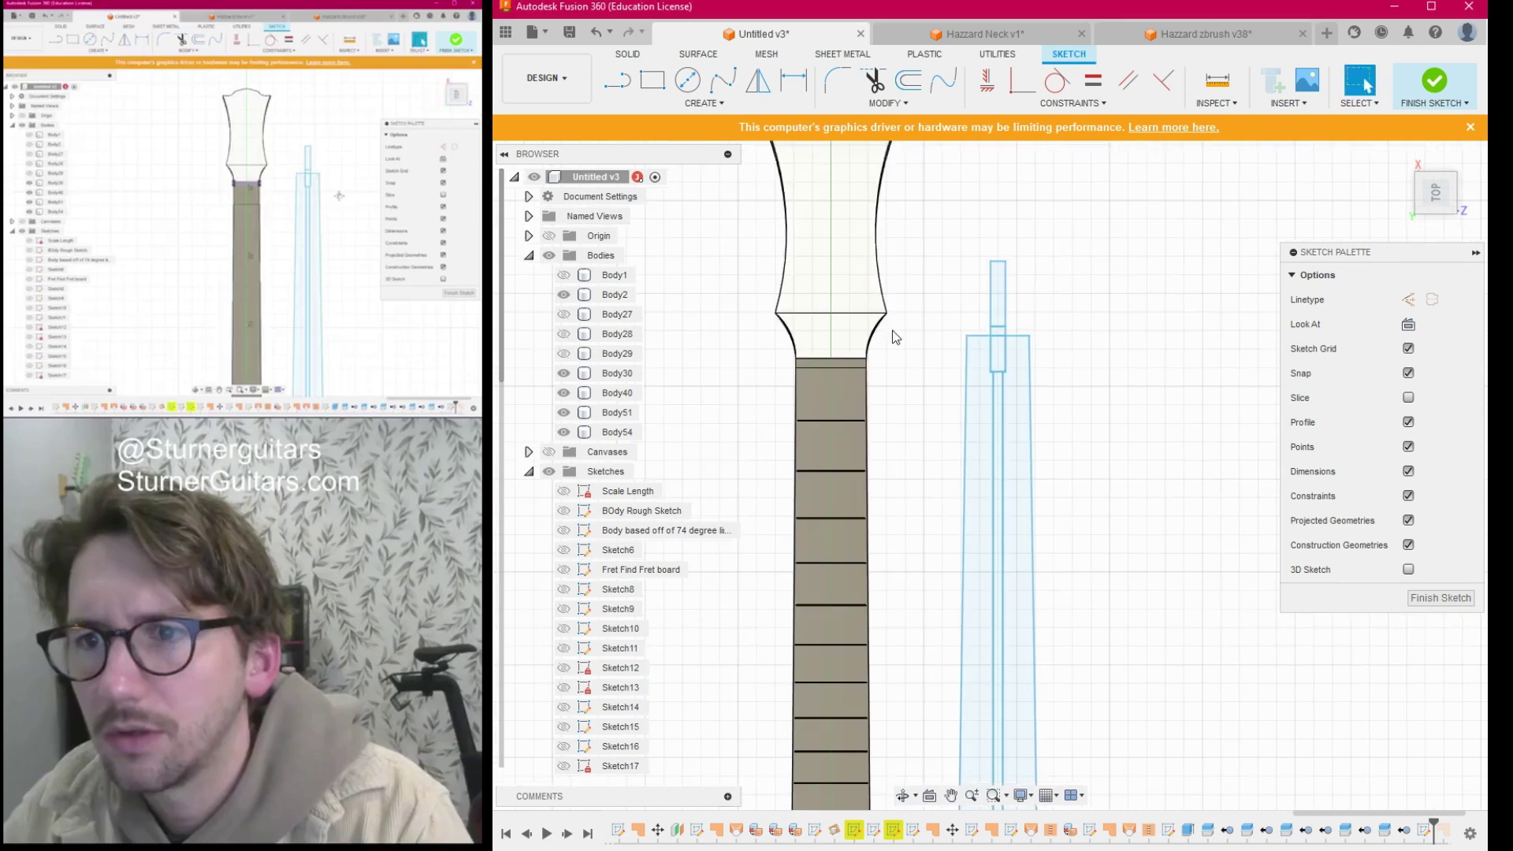
Project the narrow face between the headstock and the fretboard into the sketch with a projection link, and hide Body2.
{"action": "key", "text": "p"}
{"action": "scroll", "coordinate": [818, 367], "scroll_direction": "up", "scroll_amount": 3}
{"action": "left_click", "coordinate": [851, 368]}
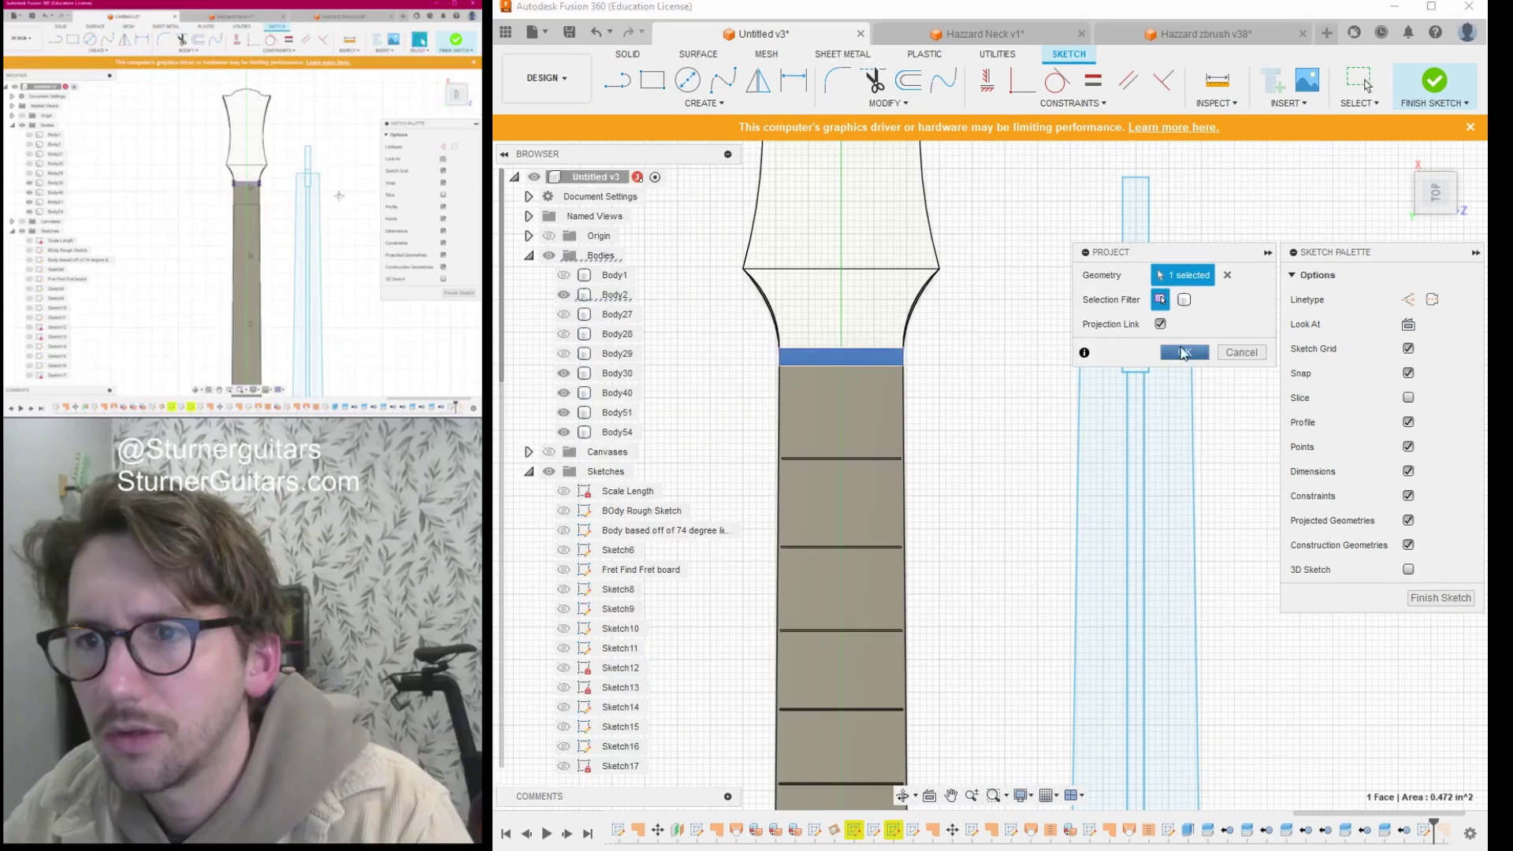
{"action": "left_click", "coordinate": [1182, 354]}
{"action": "scroll", "coordinate": [1017, 429], "scroll_direction": "down", "scroll_amount": 2}
{"action": "middle_click_drag", "start_coordinate": [991, 489], "coordinate": [987, 445]}
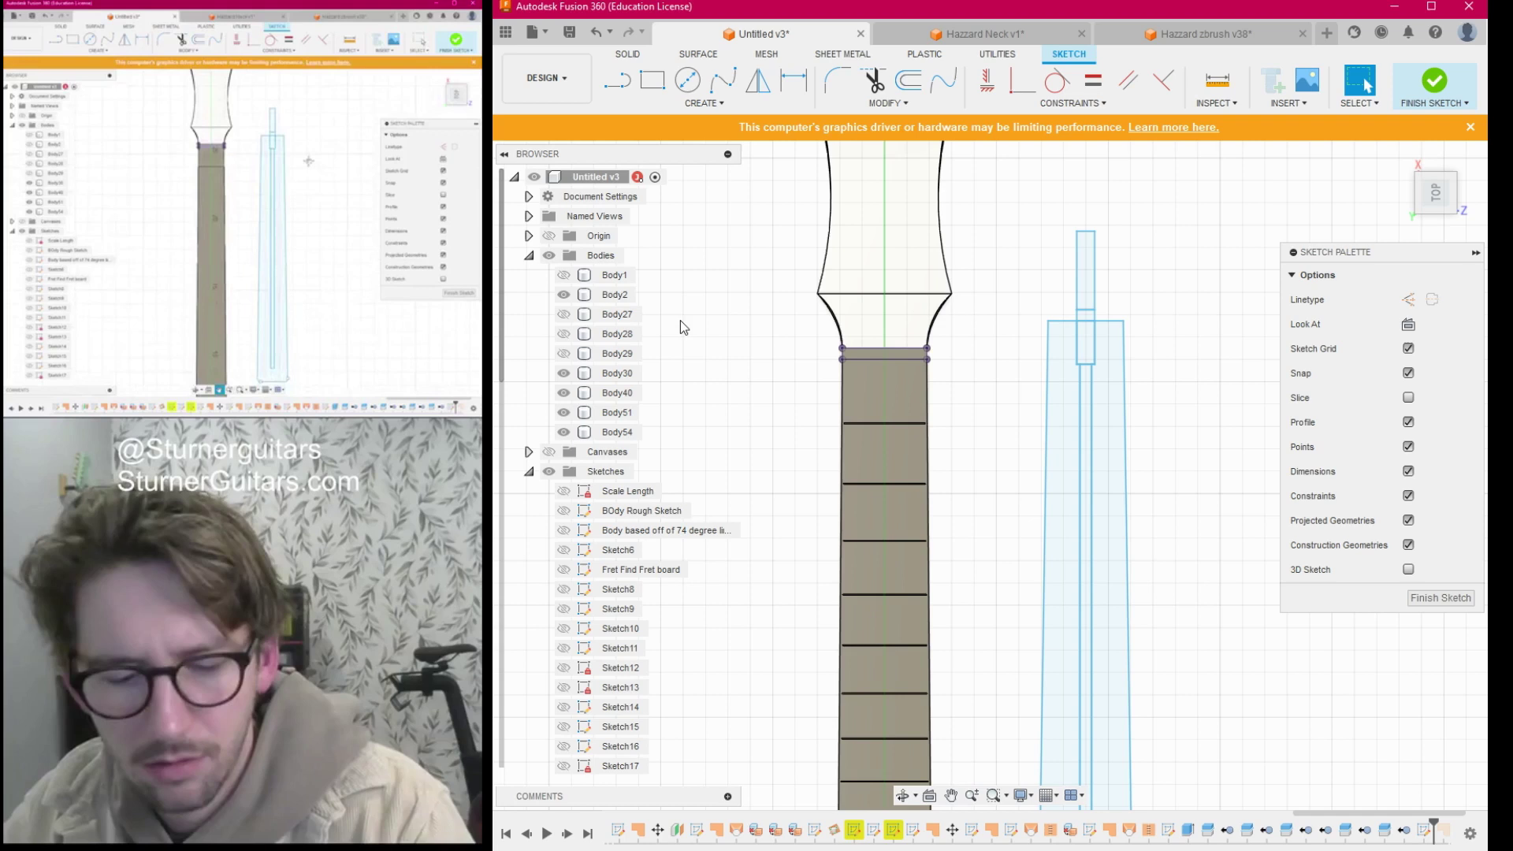
{"action": "left_click", "coordinate": [560, 299]}
Move all truss rod geometry point to point, from its outline's wide end-edge midpoint to the midpoint of the projected nut line's fretboard-side edge.
{"action": "scroll", "coordinate": [1206, 405], "scroll_direction": "down", "scroll_amount": 3}
{"action": "mouse_move", "coordinate": [1206, 405]}
{"action": "middle_mouse_down"}
{"action": "mouse_move", "coordinate": [1135, 325]}
{"action": "mouse_move", "coordinate": [992, 317]}
{"action": "middle_mouse_up"}
{"action": "key", "text": "m"}
{"action": "scroll", "coordinate": [1019, 260], "scroll_direction": "down", "scroll_amount": 2}
{"action": "left_click", "coordinate": [991, 317]}
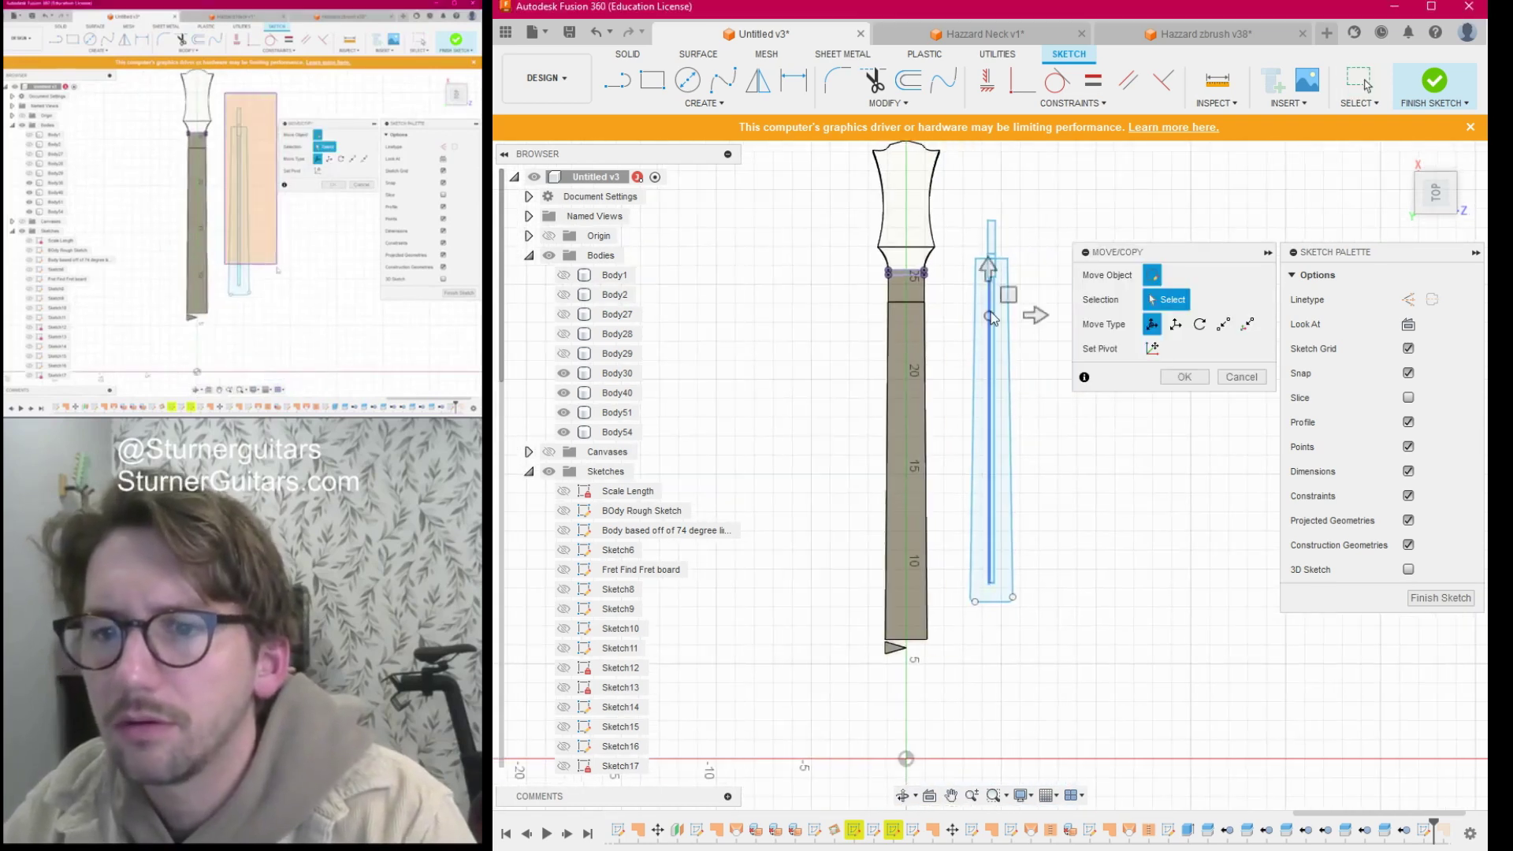
{"action": "mouse_move", "coordinate": [961, 191]}
{"action": "left_mouse_down"}
{"action": "mouse_move", "coordinate": [1002, 209]}
{"action": "mouse_move", "coordinate": [1074, 543]}
{"action": "mouse_move", "coordinate": [1039, 626]}
{"action": "left_mouse_up"}
{"action": "scroll", "coordinate": [1051, 531], "scroll_direction": "up", "scroll_amount": 3}
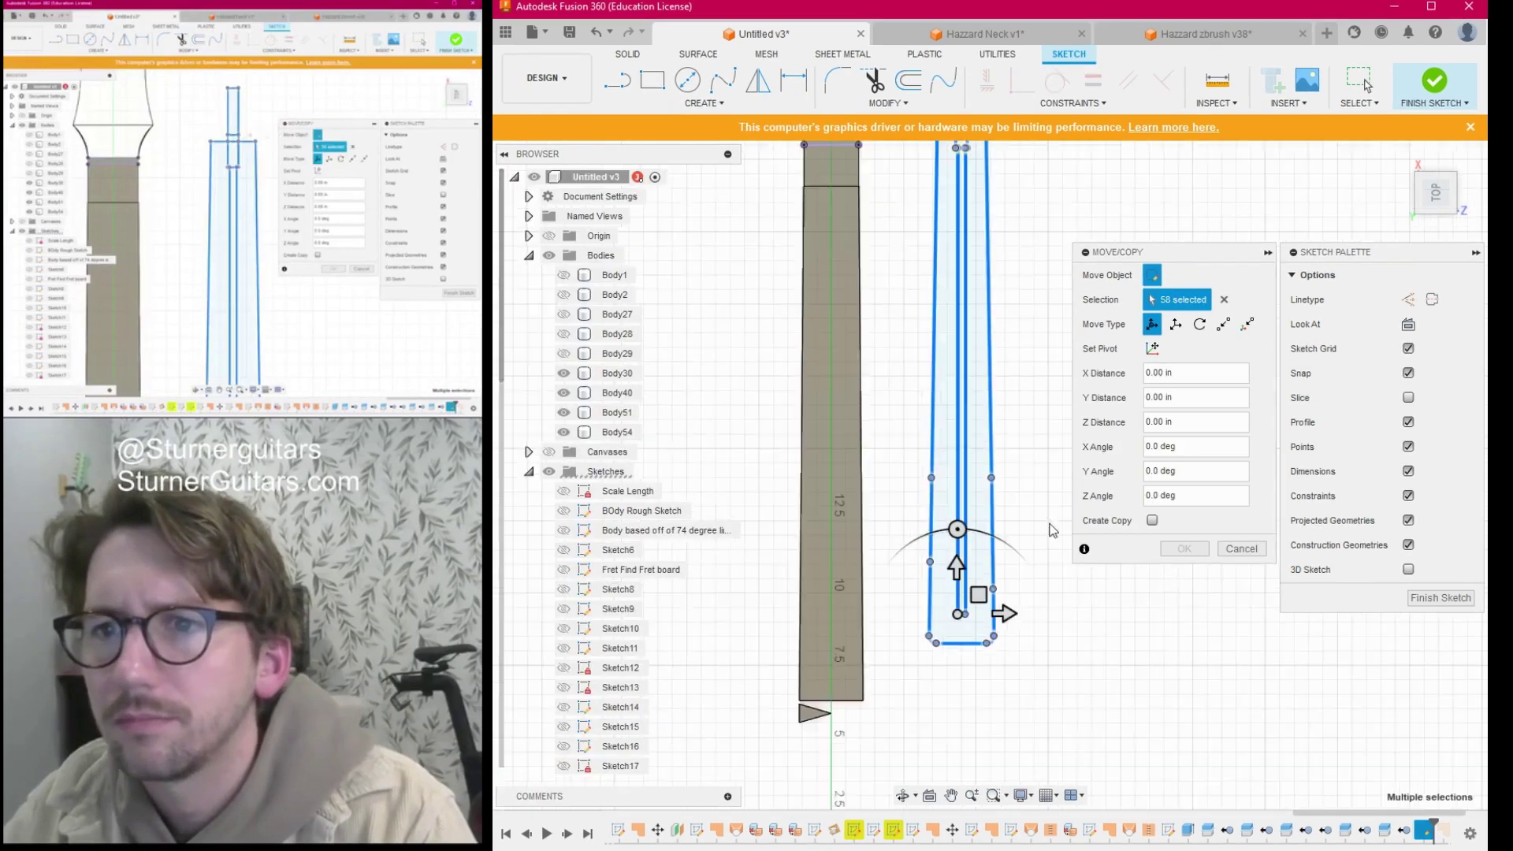
{"action": "middle_click_drag", "start_coordinate": [1020, 361], "coordinate": [1061, 665]}
{"action": "scroll", "coordinate": [998, 416], "scroll_direction": "up", "scroll_amount": 2}
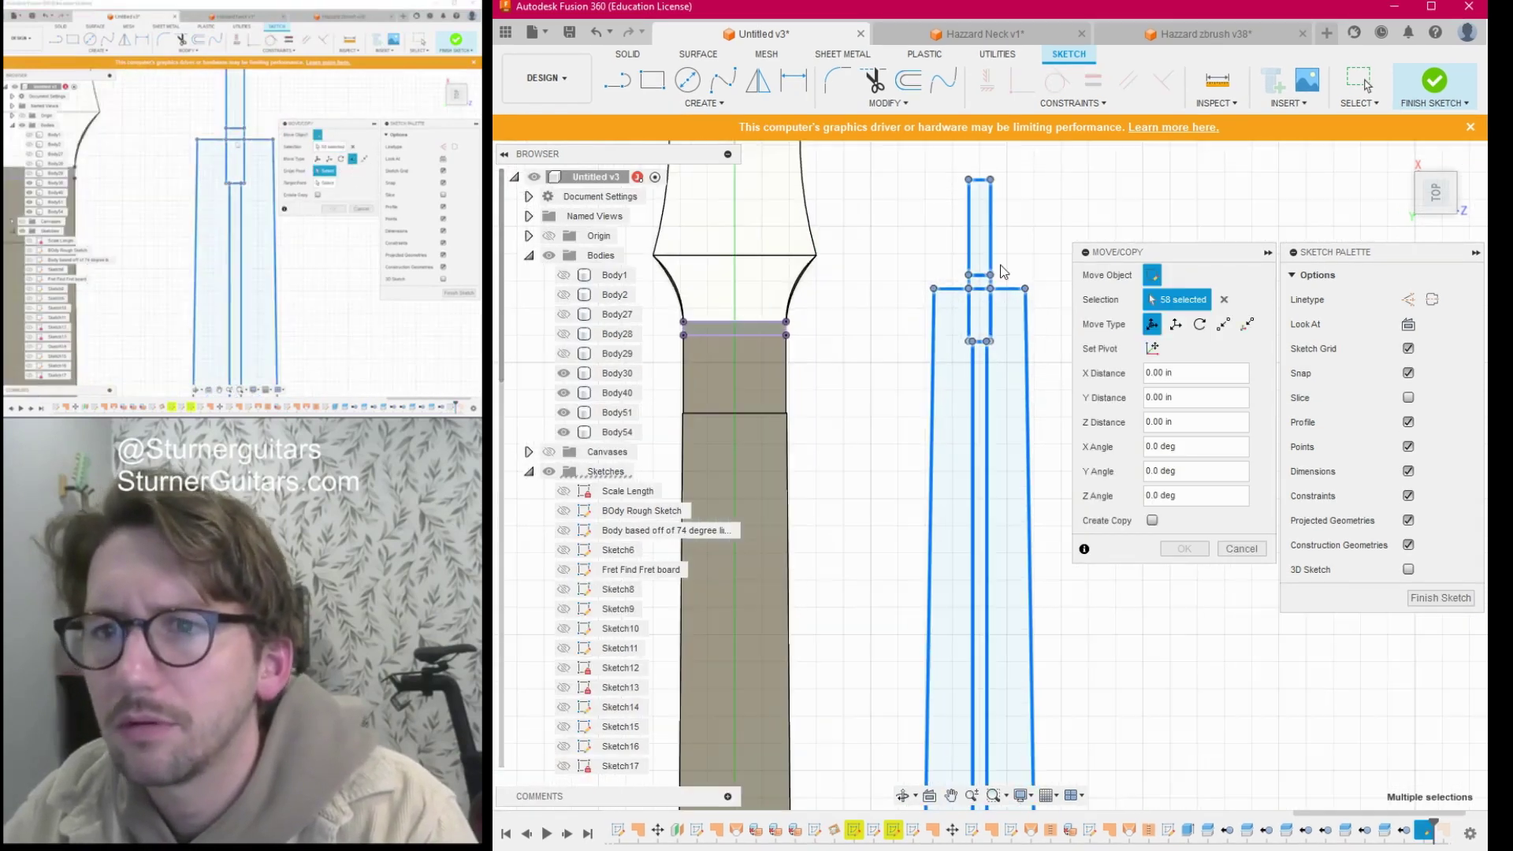
{"action": "left_click", "coordinate": [1224, 324]}
{"action": "scroll", "coordinate": [989, 293], "scroll_direction": "up", "scroll_amount": 3}
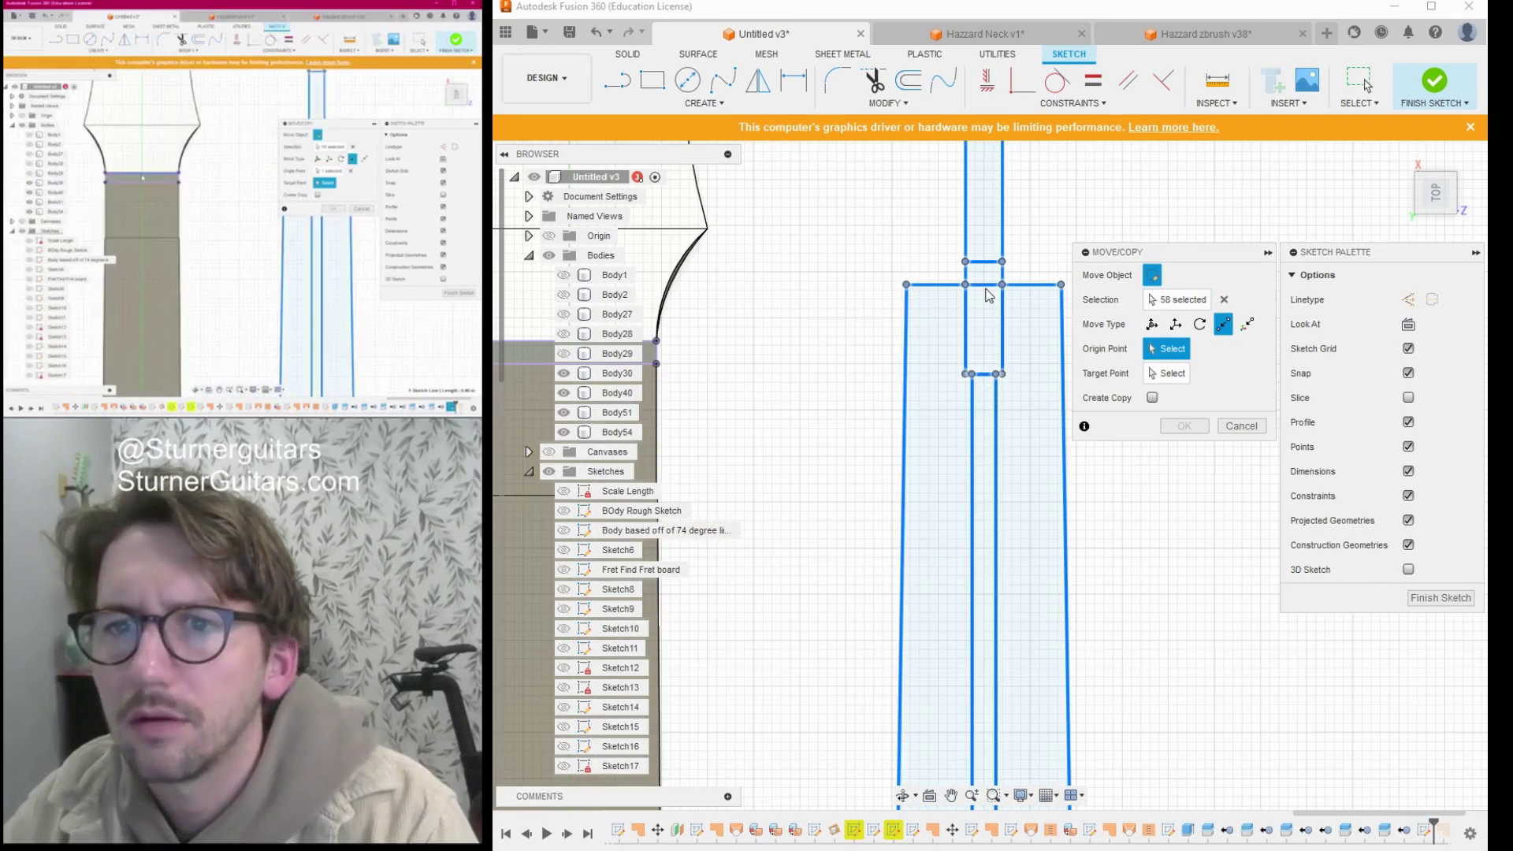
{"action": "left_click", "coordinate": [985, 286]}
{"action": "scroll", "coordinate": [899, 426], "scroll_direction": "down", "scroll_amount": 3}
{"action": "middle_click_drag", "start_coordinate": [832, 446], "coordinate": [916, 428]}
{"action": "scroll", "coordinate": [811, 382], "scroll_direction": "up", "scroll_amount": 2}
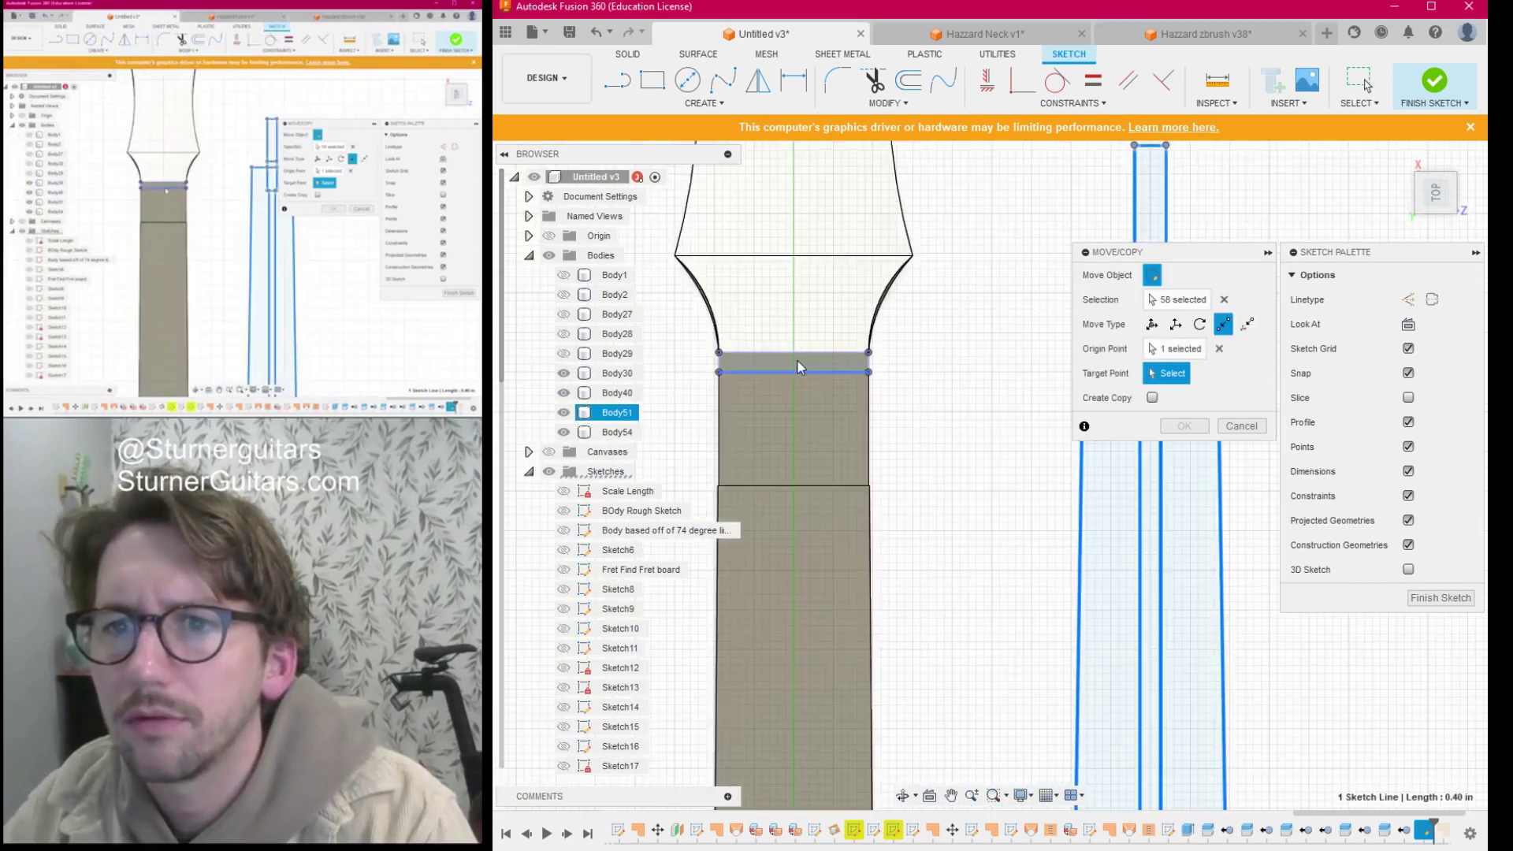
{"action": "scroll", "coordinate": [793, 360], "scroll_direction": "down", "scroll_amount": 2}
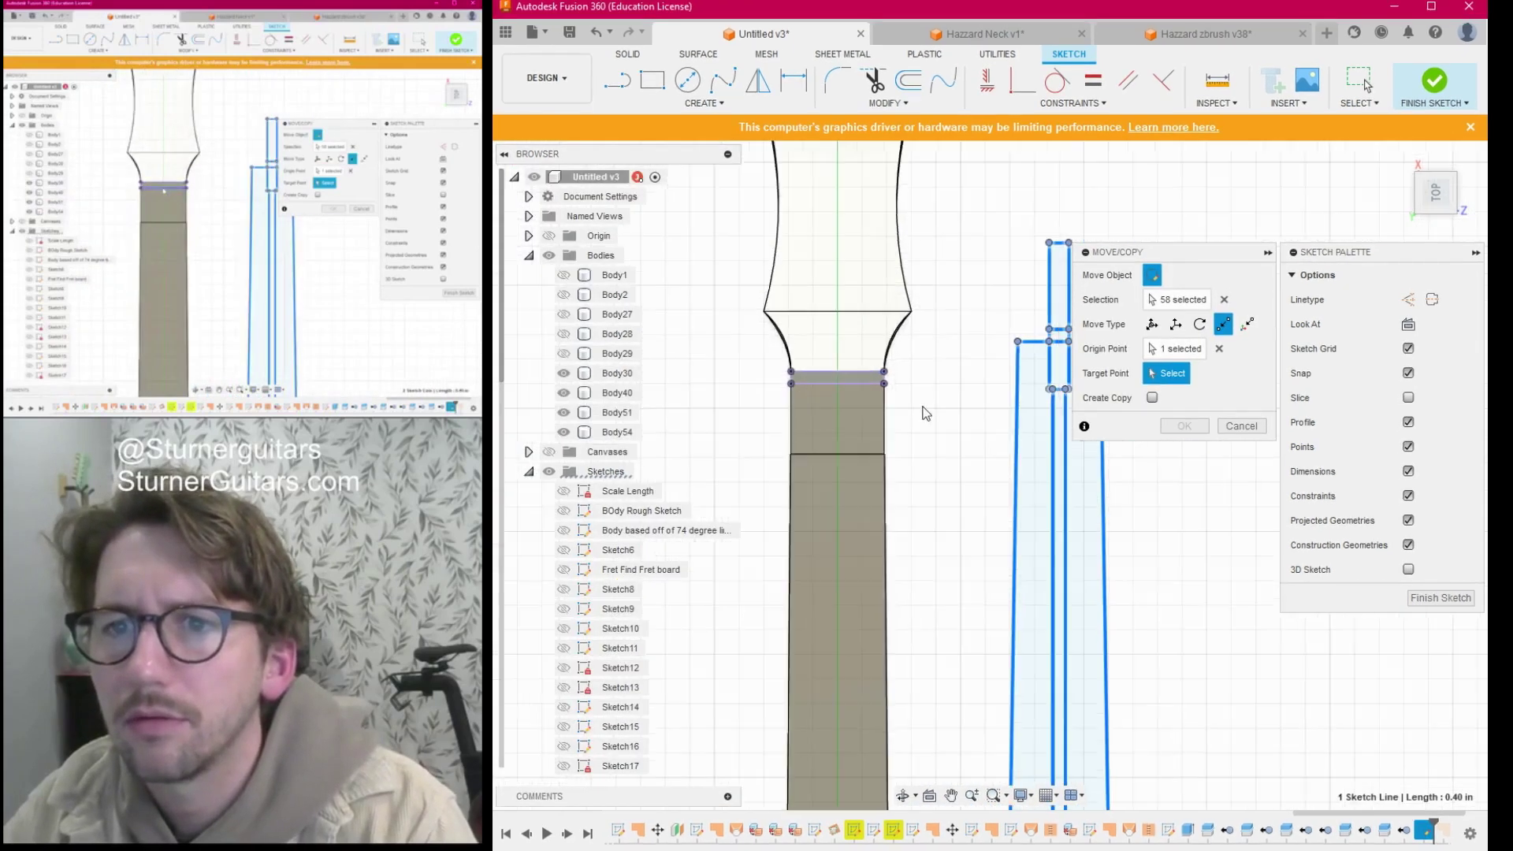
{"action": "left_click", "coordinate": [835, 383]}
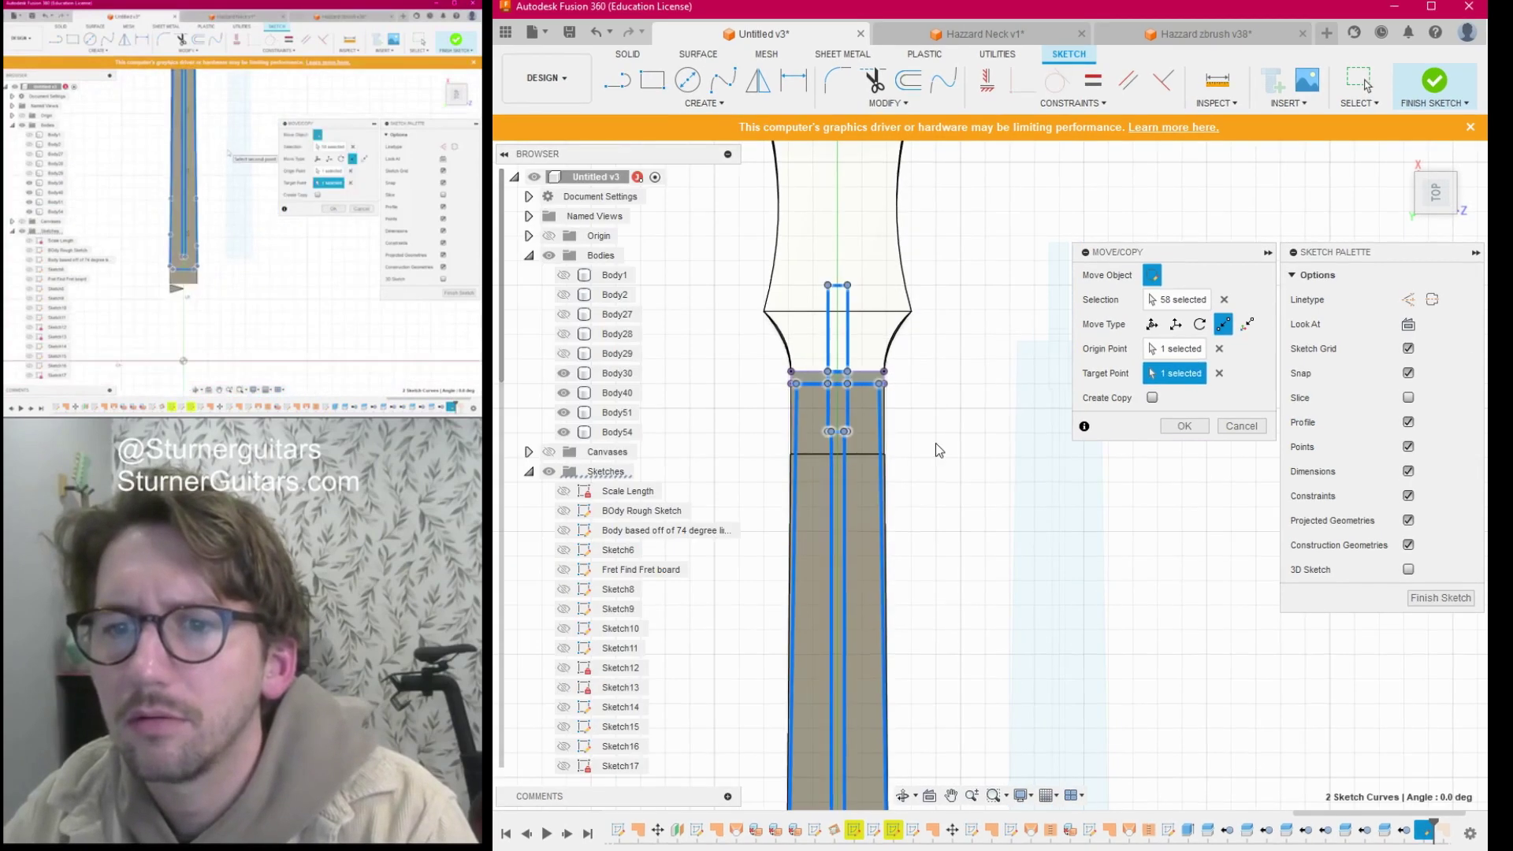
Check the truss rod geometry's alignment along the whole neck and accept the point-to-point move.
{"action": "scroll", "coordinate": [992, 486], "scroll_direction": "down", "scroll_amount": 2}
{"action": "middle_click_drag", "start_coordinate": [997, 480], "coordinate": [992, 145]}
{"action": "scroll", "coordinate": [969, 303], "scroll_direction": "down", "scroll_amount": 1}
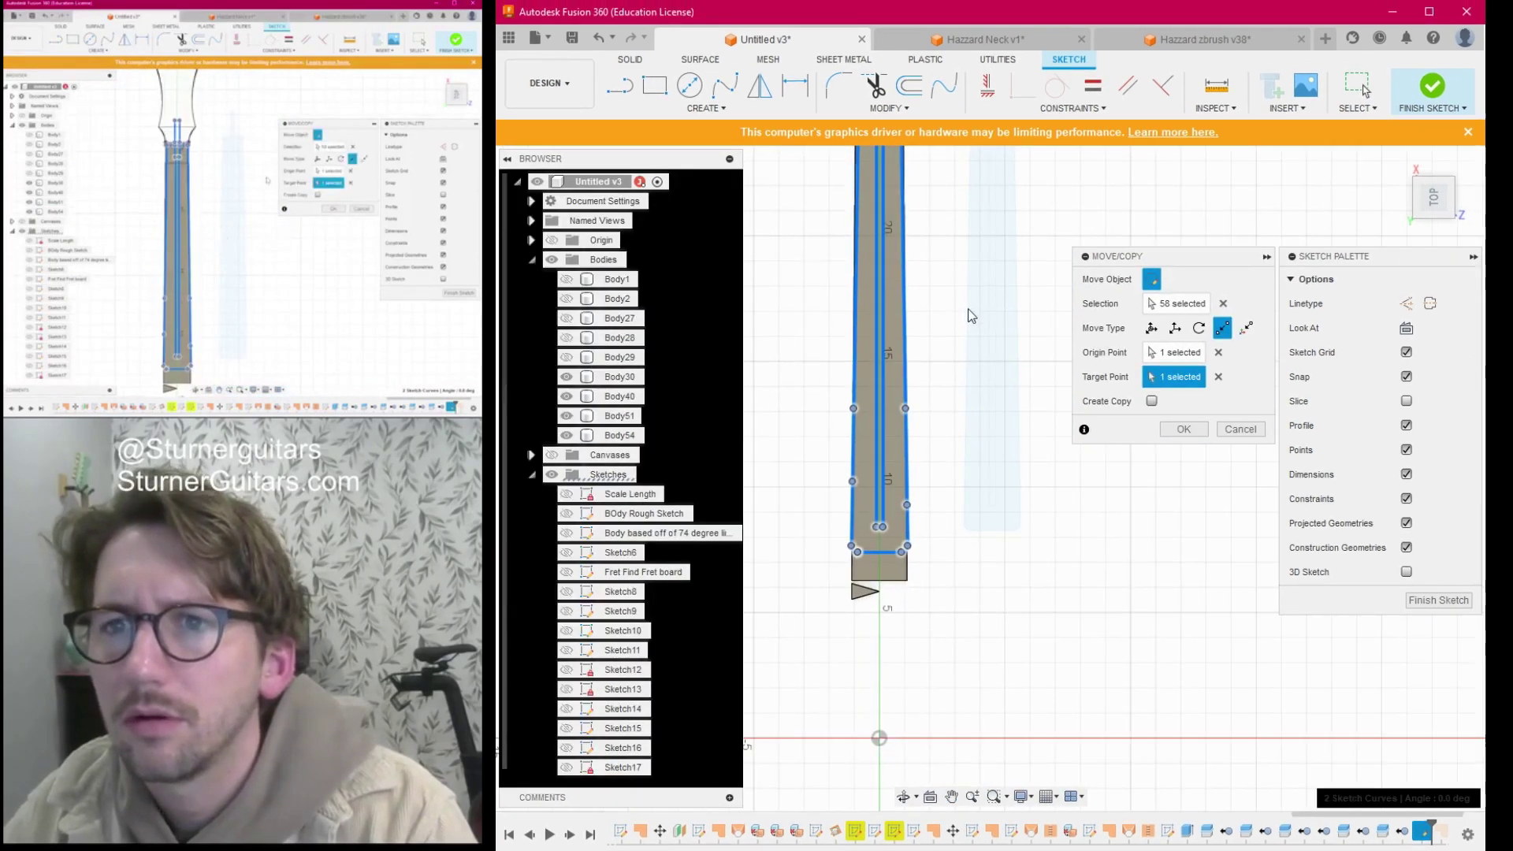
{"action": "middle_click_drag", "start_coordinate": [968, 318], "coordinate": [953, 507]}
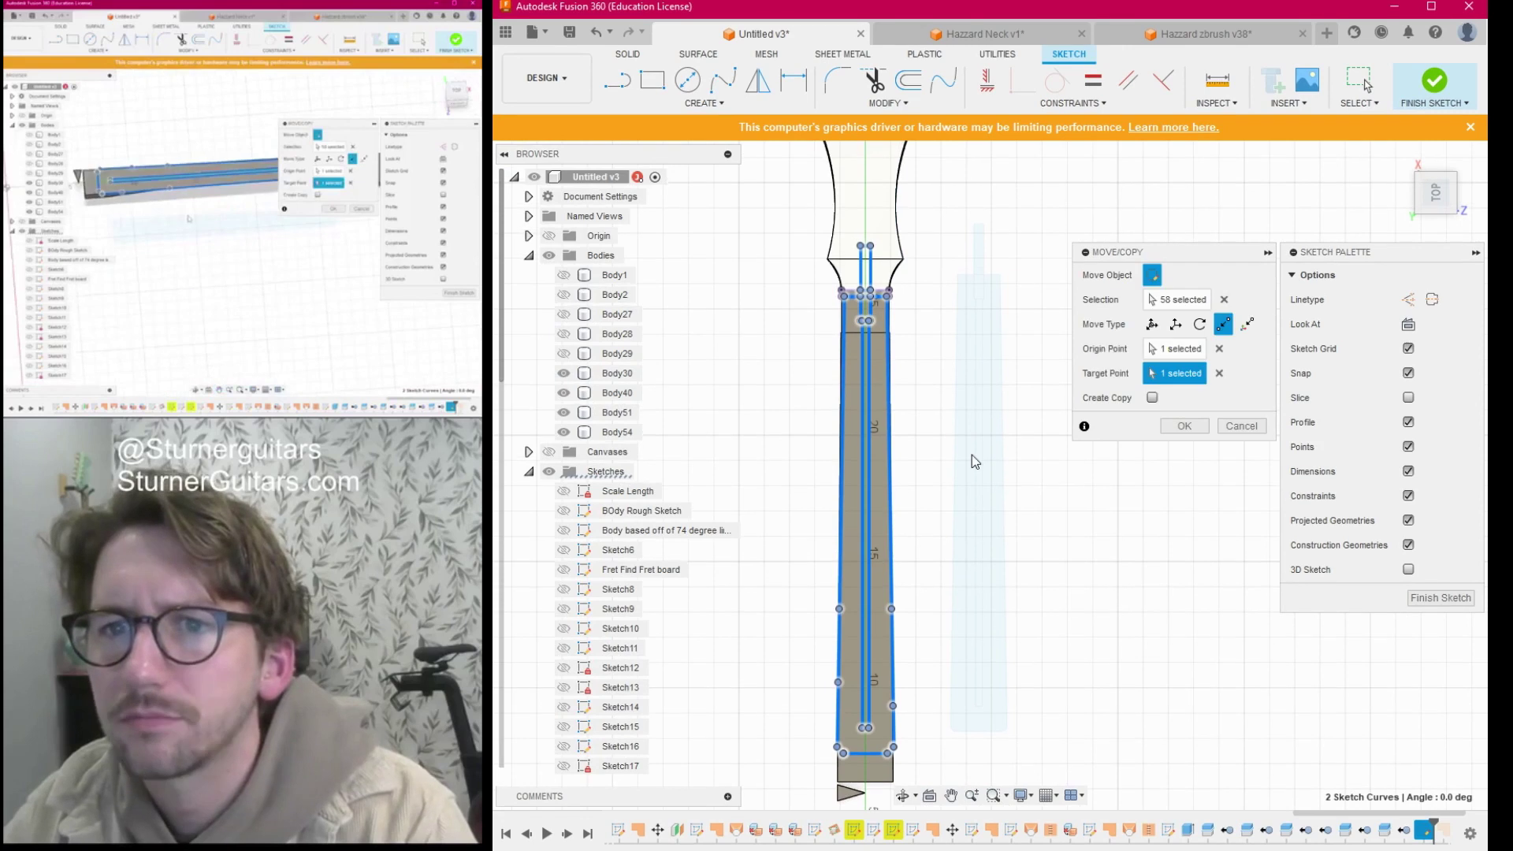
{"action": "left_click_drag", "start_coordinate": [1425, 197], "coordinate": [1380, 188]}
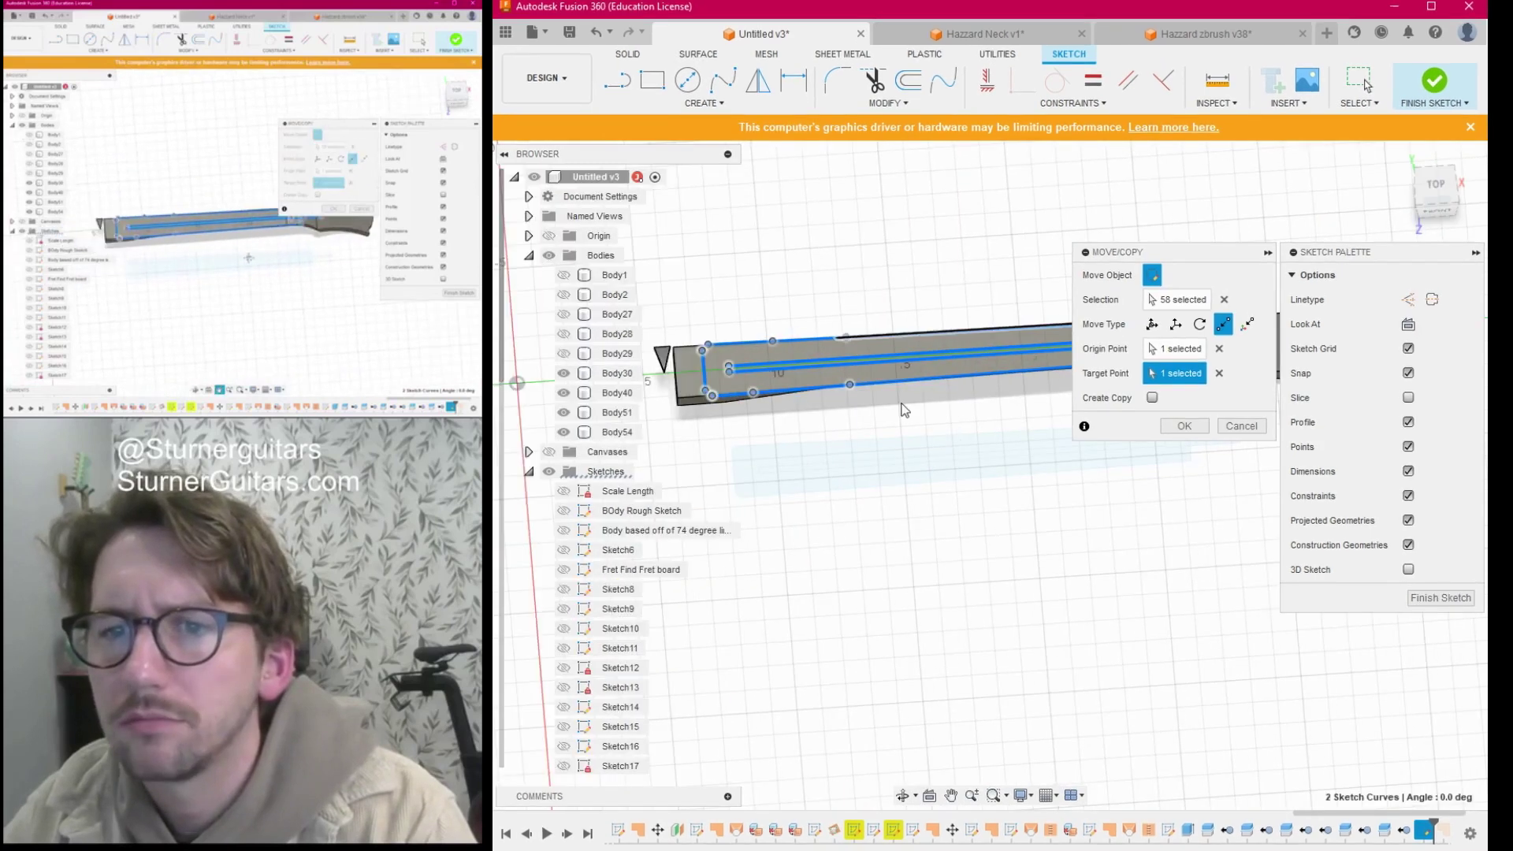
{"action": "scroll", "coordinate": [902, 409], "scroll_direction": "down", "scroll_amount": 1}
{"action": "middle_click_drag", "start_coordinate": [839, 455], "coordinate": [1014, 524]}
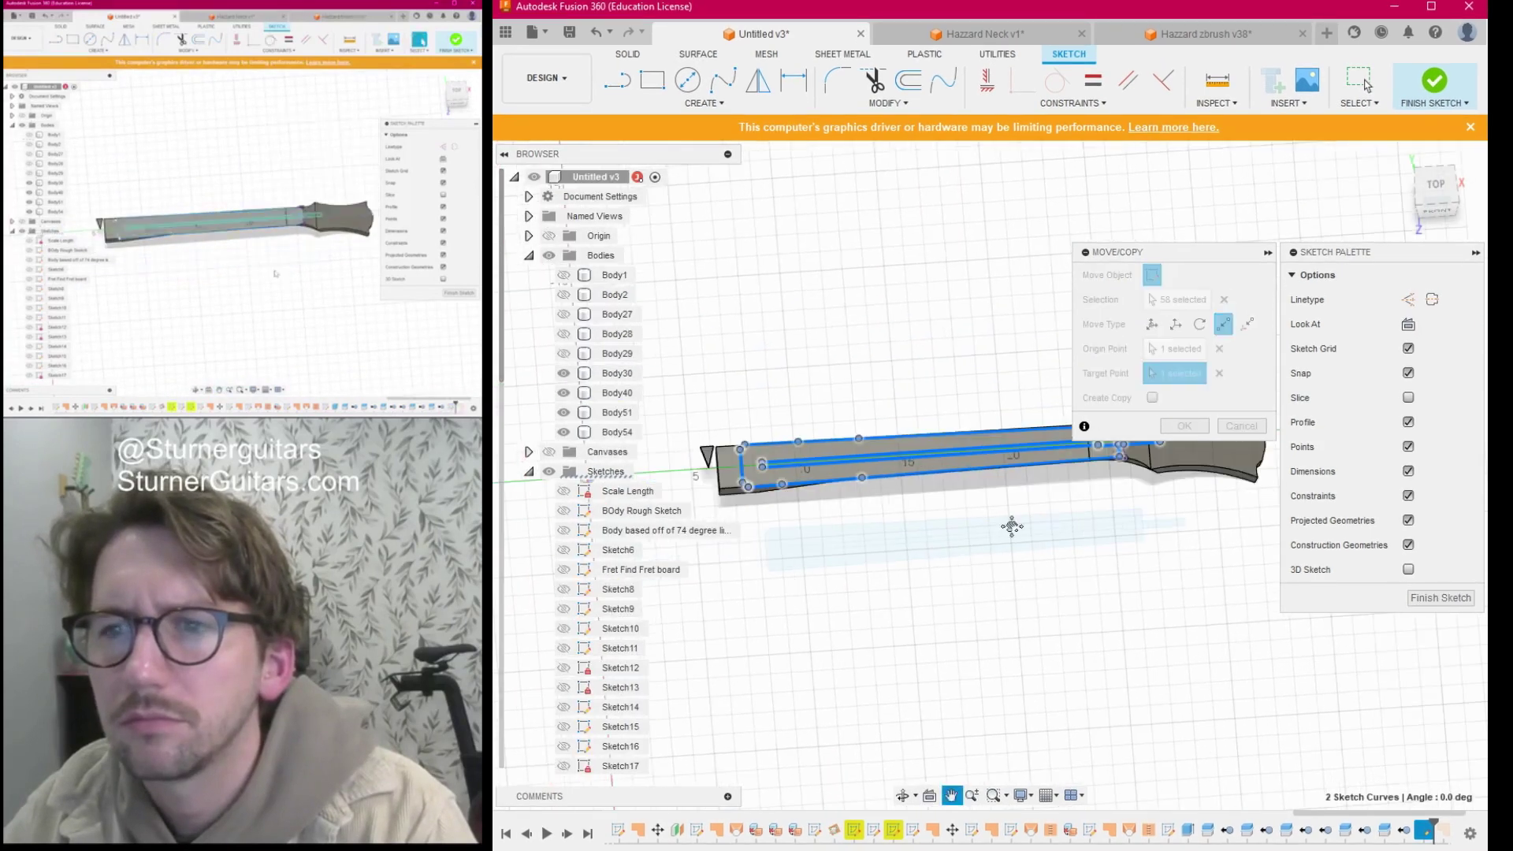
{"action": "key", "text": "Return"}
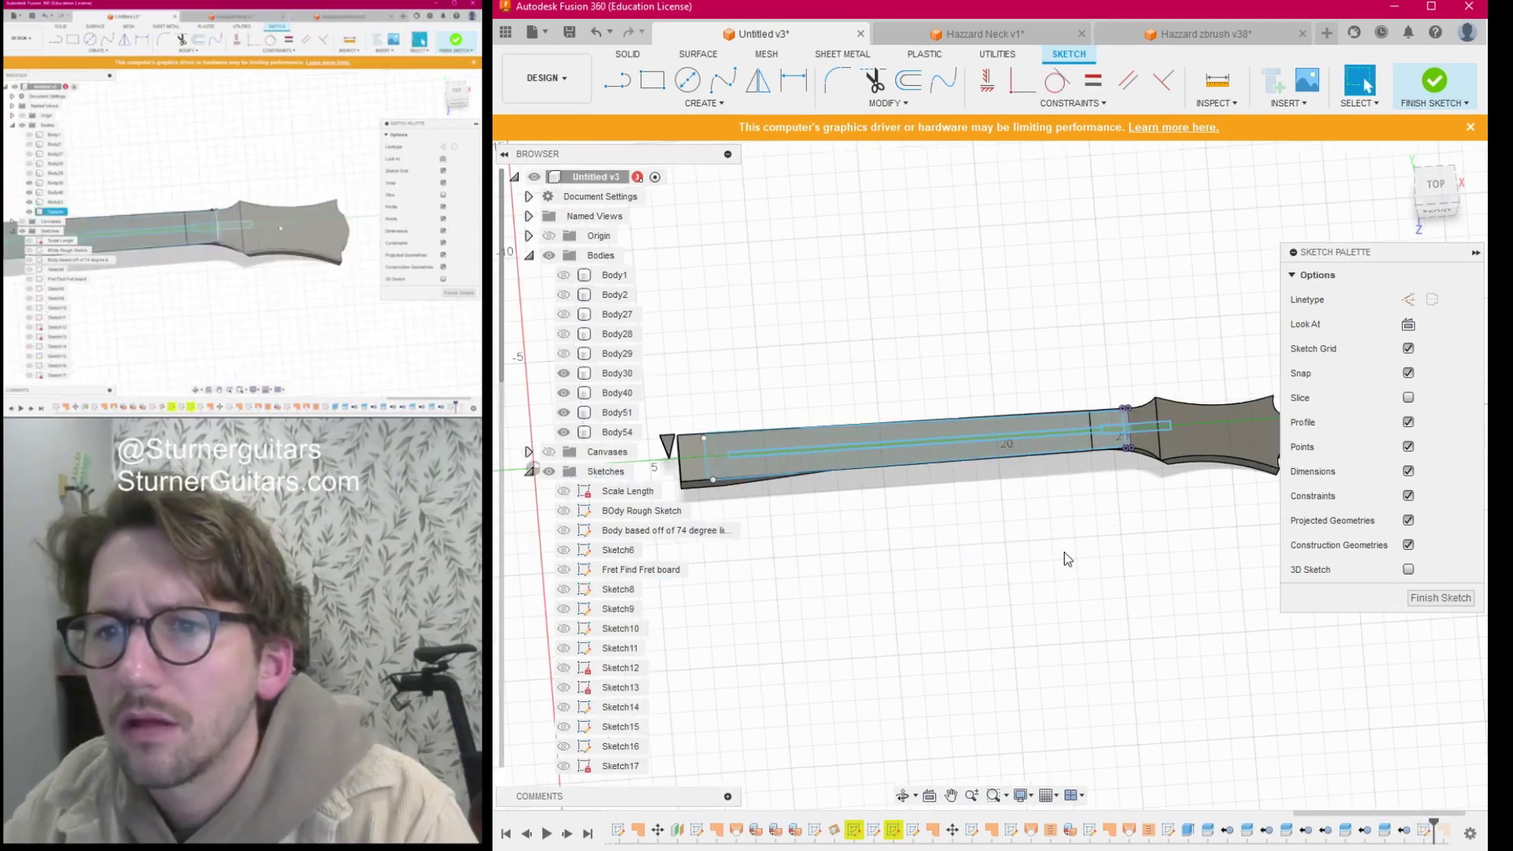
Compare the truss rod layout at the headstock with the channel in the Hazzard Neck v1 design, and return to Untitled v3.
{"action": "middle_click_drag", "start_coordinate": [1064, 551], "coordinate": [922, 584]}
{"action": "scroll", "coordinate": [1051, 476], "scroll_direction": "up", "scroll_amount": 3}
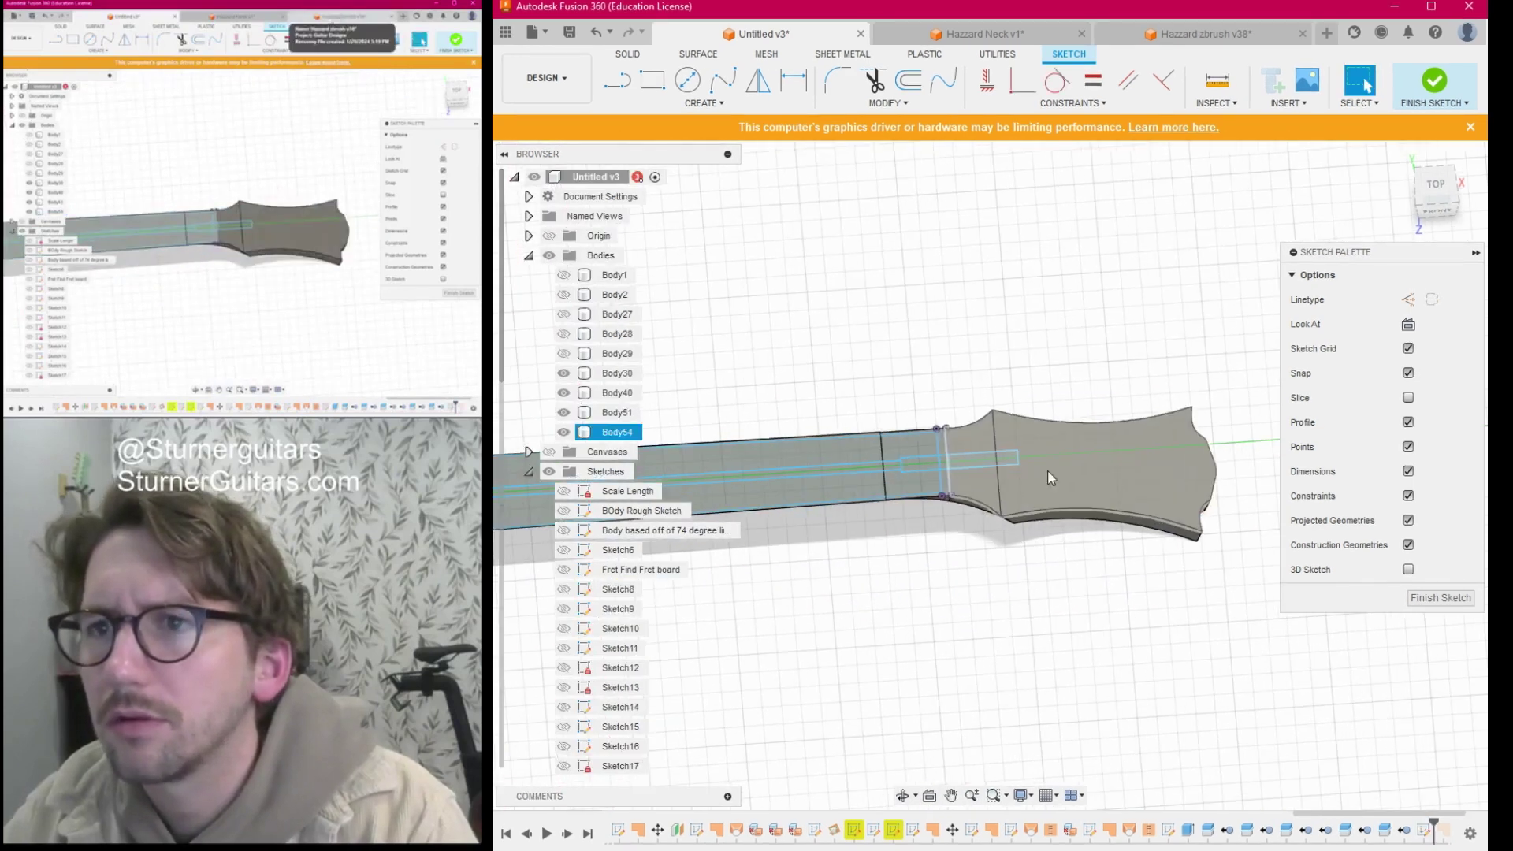
{"action": "left_click", "coordinate": [1196, 35]}
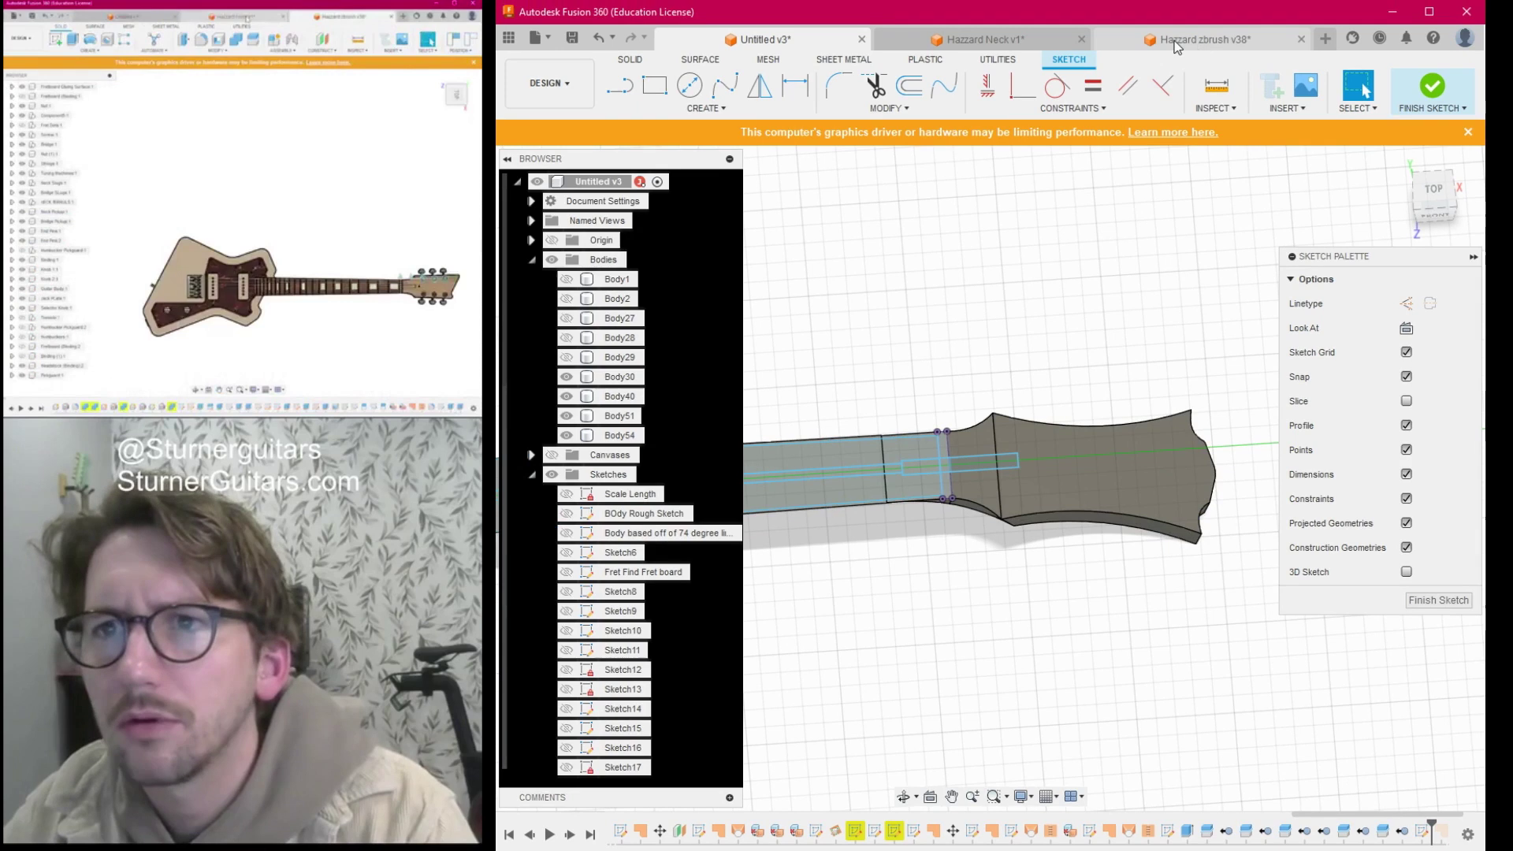
{"action": "left_click", "coordinate": [1000, 35]}
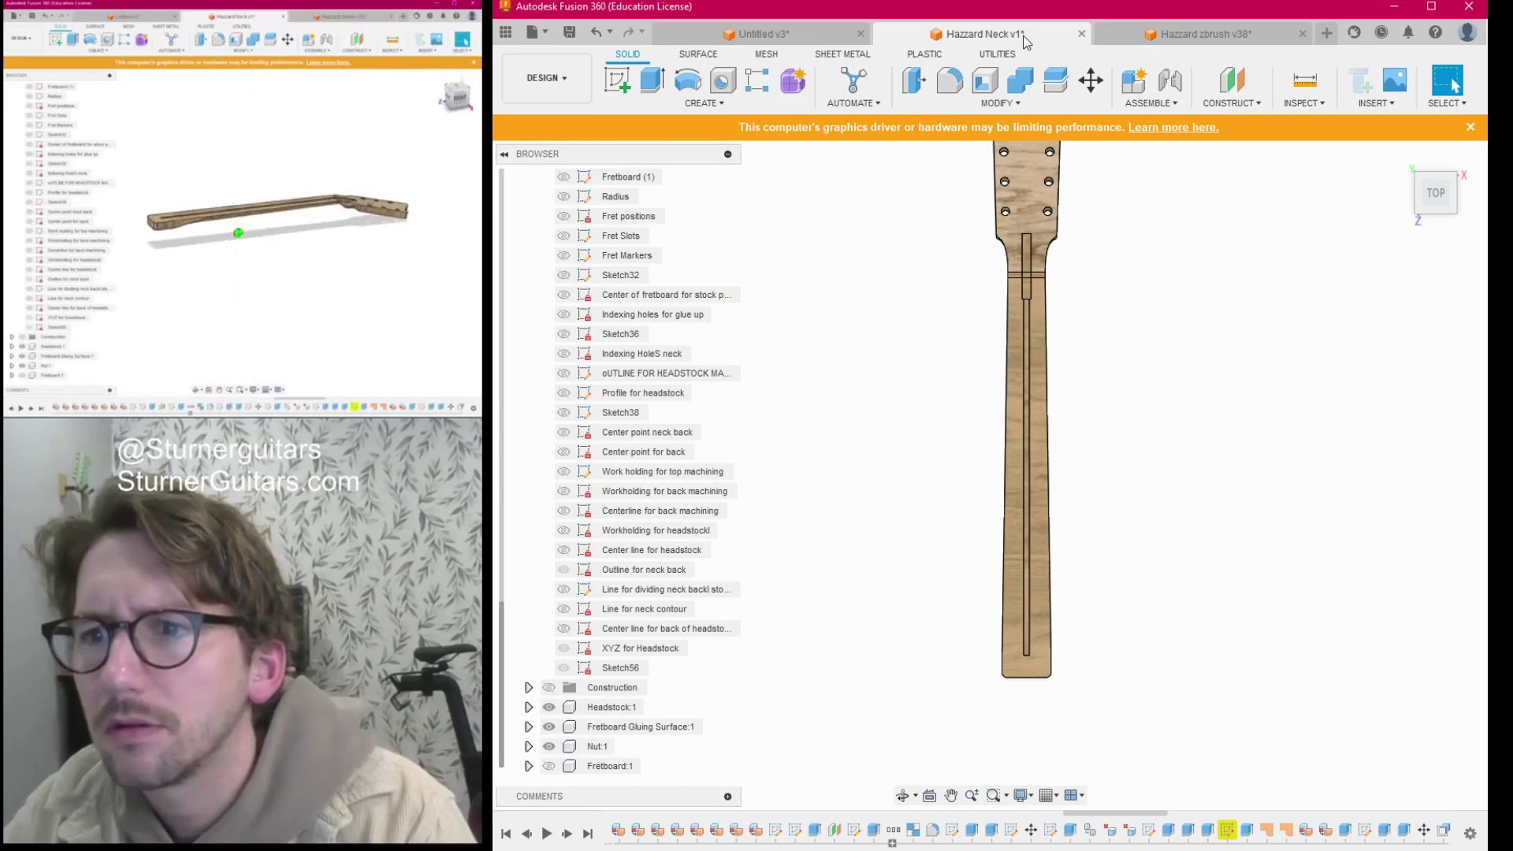
{"action": "left_click", "coordinate": [1408, 190]}
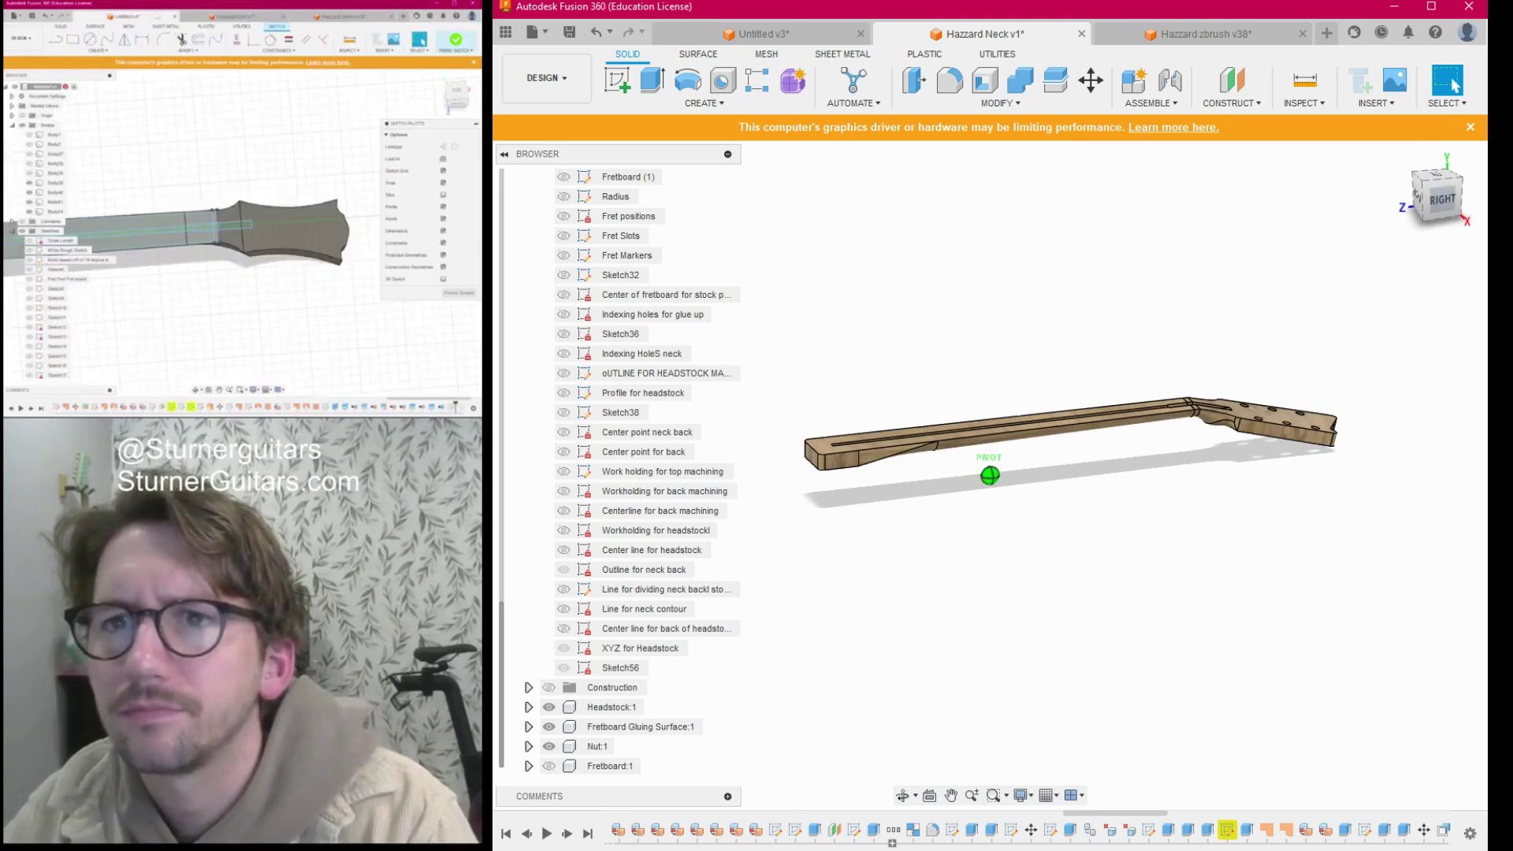
{"action": "left_click", "coordinate": [822, 28]}
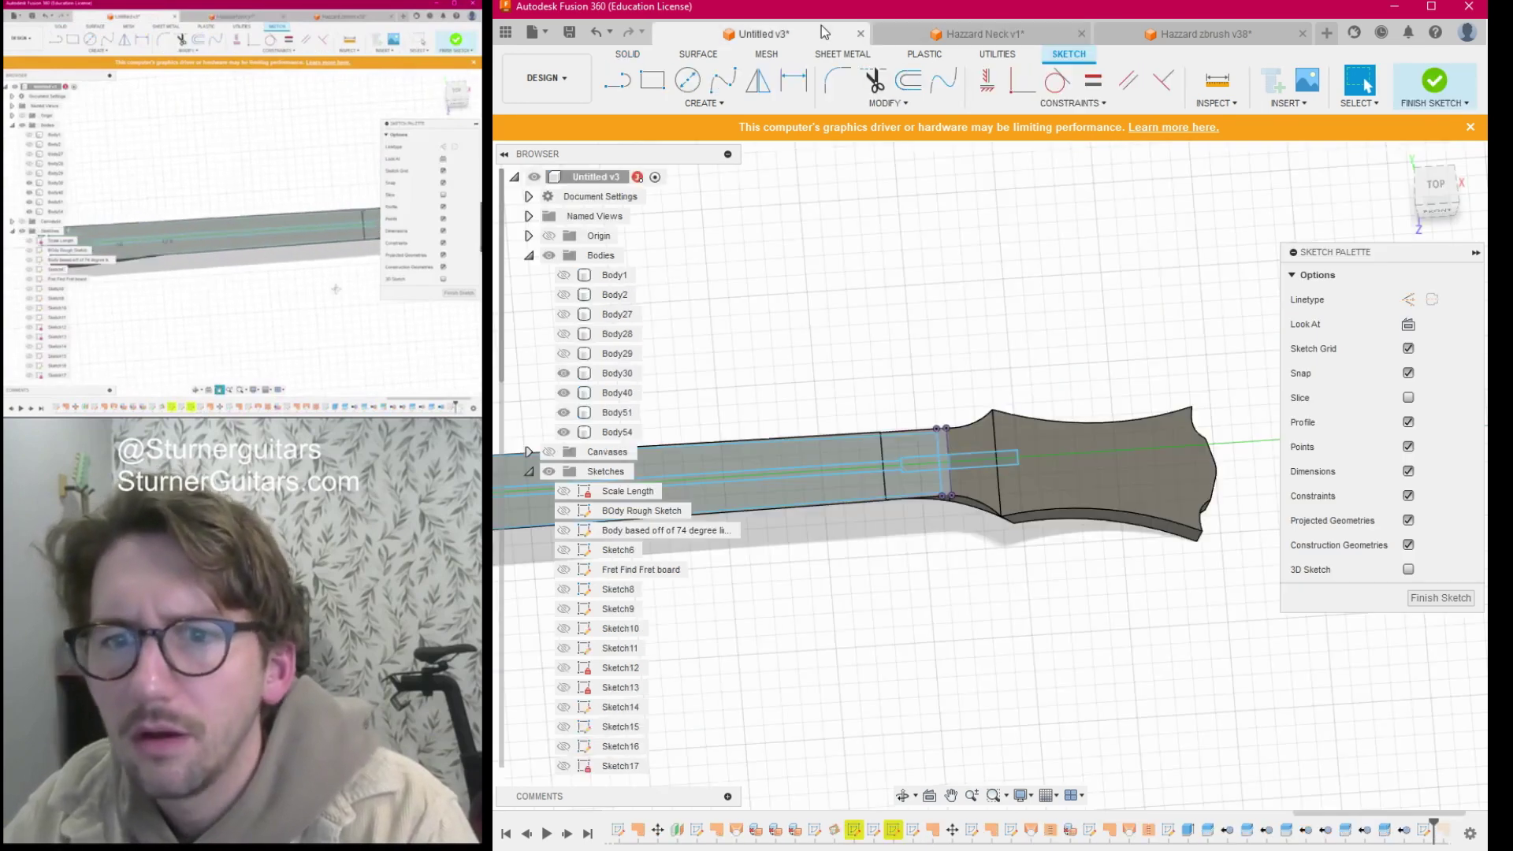
Hide Body30, the small triangular body beyond the neck's heel end, and finish the truss rod sketch.
{"action": "middle_click_drag", "start_coordinate": [926, 623], "coordinate": [1229, 603]}
{"action": "scroll", "coordinate": [1124, 590], "scroll_direction": "down", "scroll_amount": 1}
{"action": "middle_click_drag", "start_coordinate": [1124, 589], "coordinate": [1273, 585]}
{"action": "scroll", "coordinate": [690, 481], "scroll_direction": "down", "scroll_amount": 3}
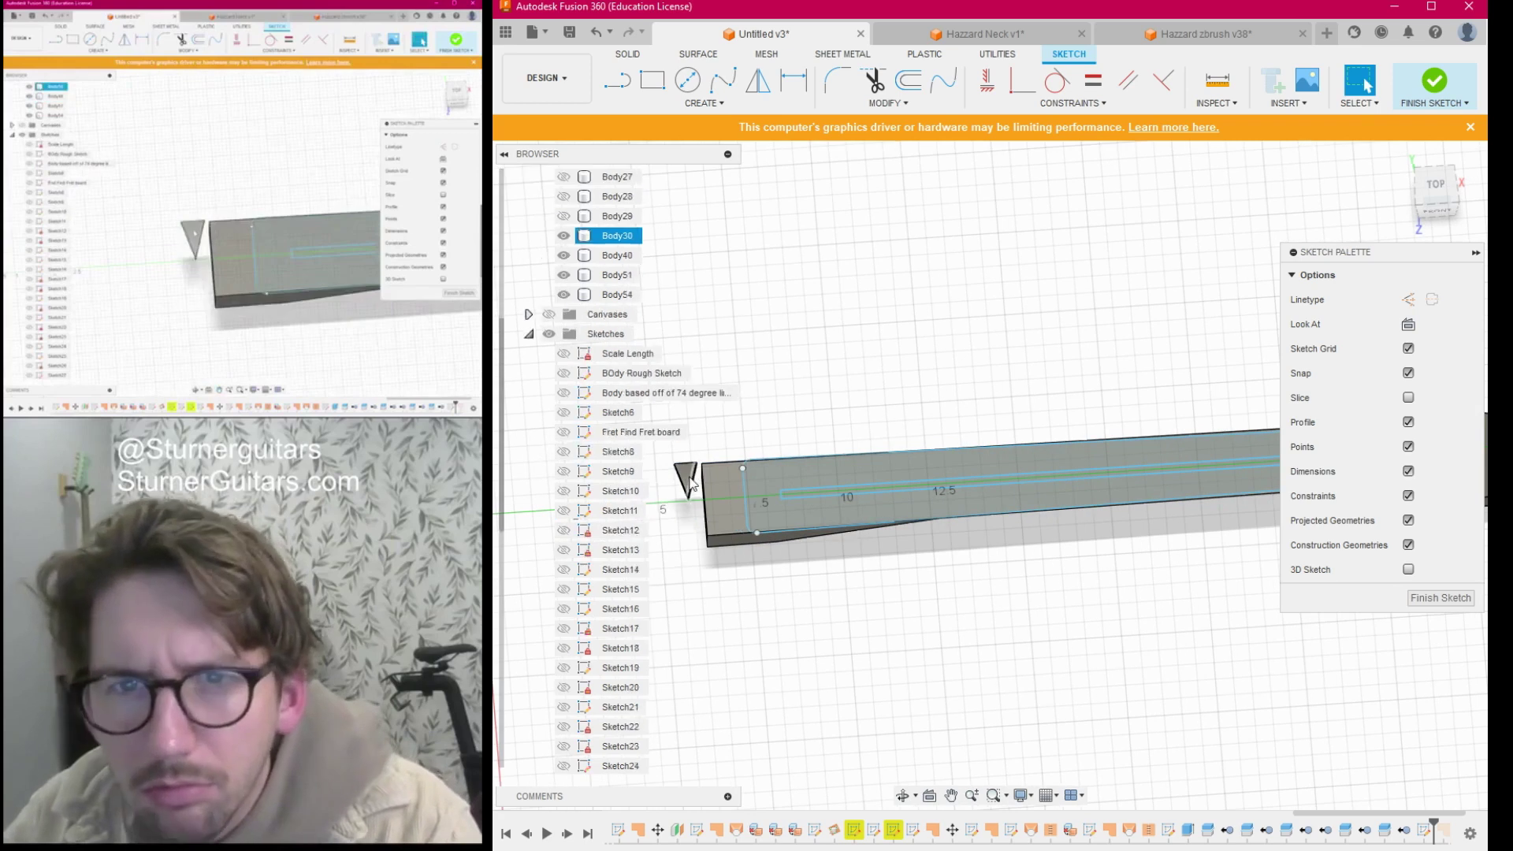
{"action": "middle_click_drag", "start_coordinate": [885, 602], "coordinate": [1113, 576]}
{"action": "scroll", "coordinate": [907, 473], "scroll_direction": "up", "scroll_amount": 2}
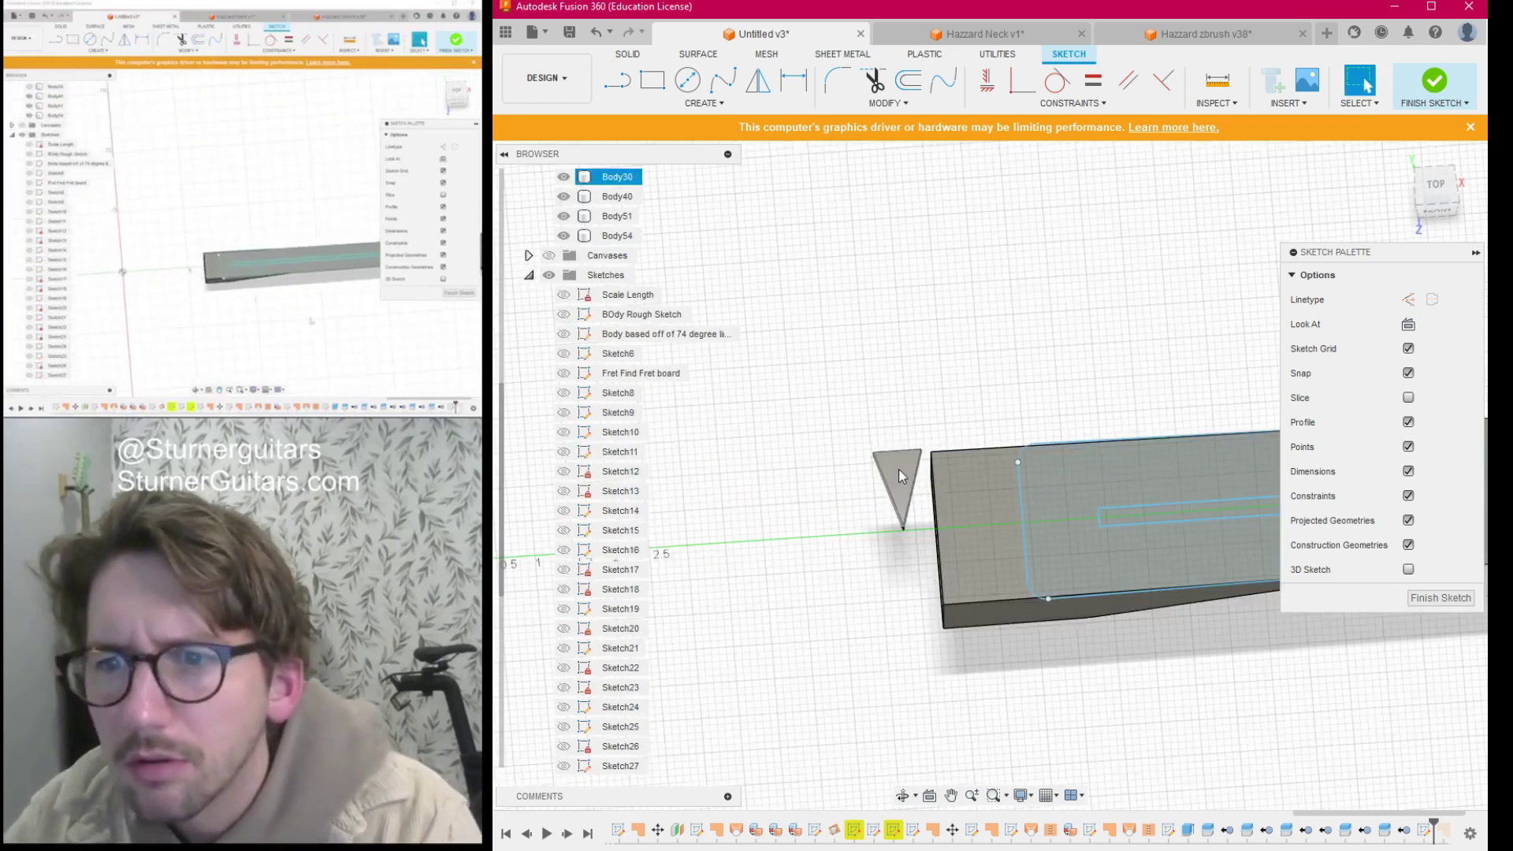
{"action": "scroll", "coordinate": [907, 536], "scroll_direction": "down", "scroll_amount": 4}
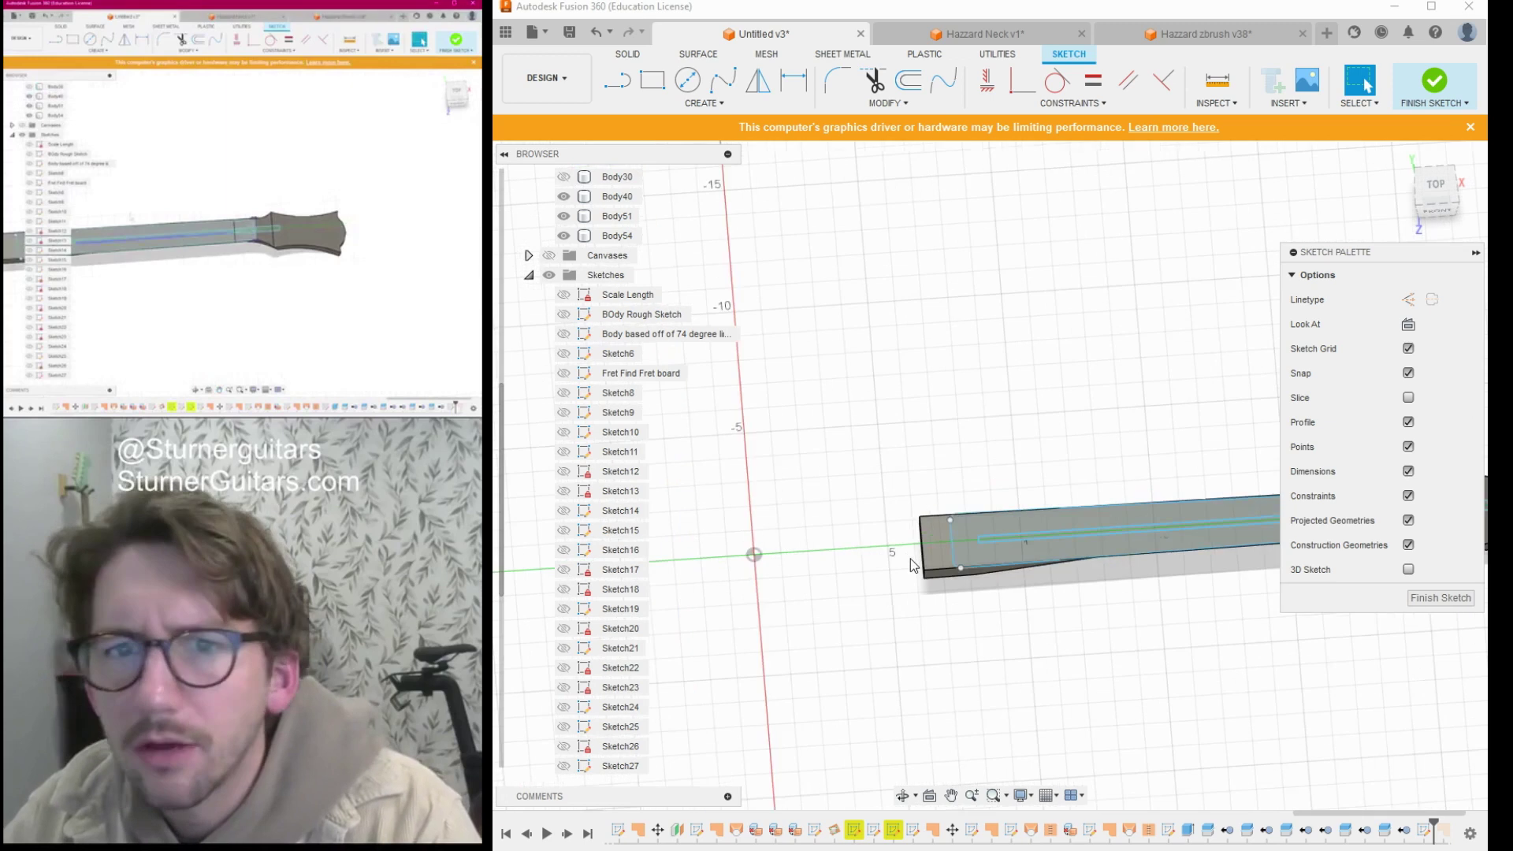
{"action": "middle_click_drag", "start_coordinate": [1205, 668], "coordinate": [790, 628]}
{"action": "left_click", "coordinate": [1441, 598]}
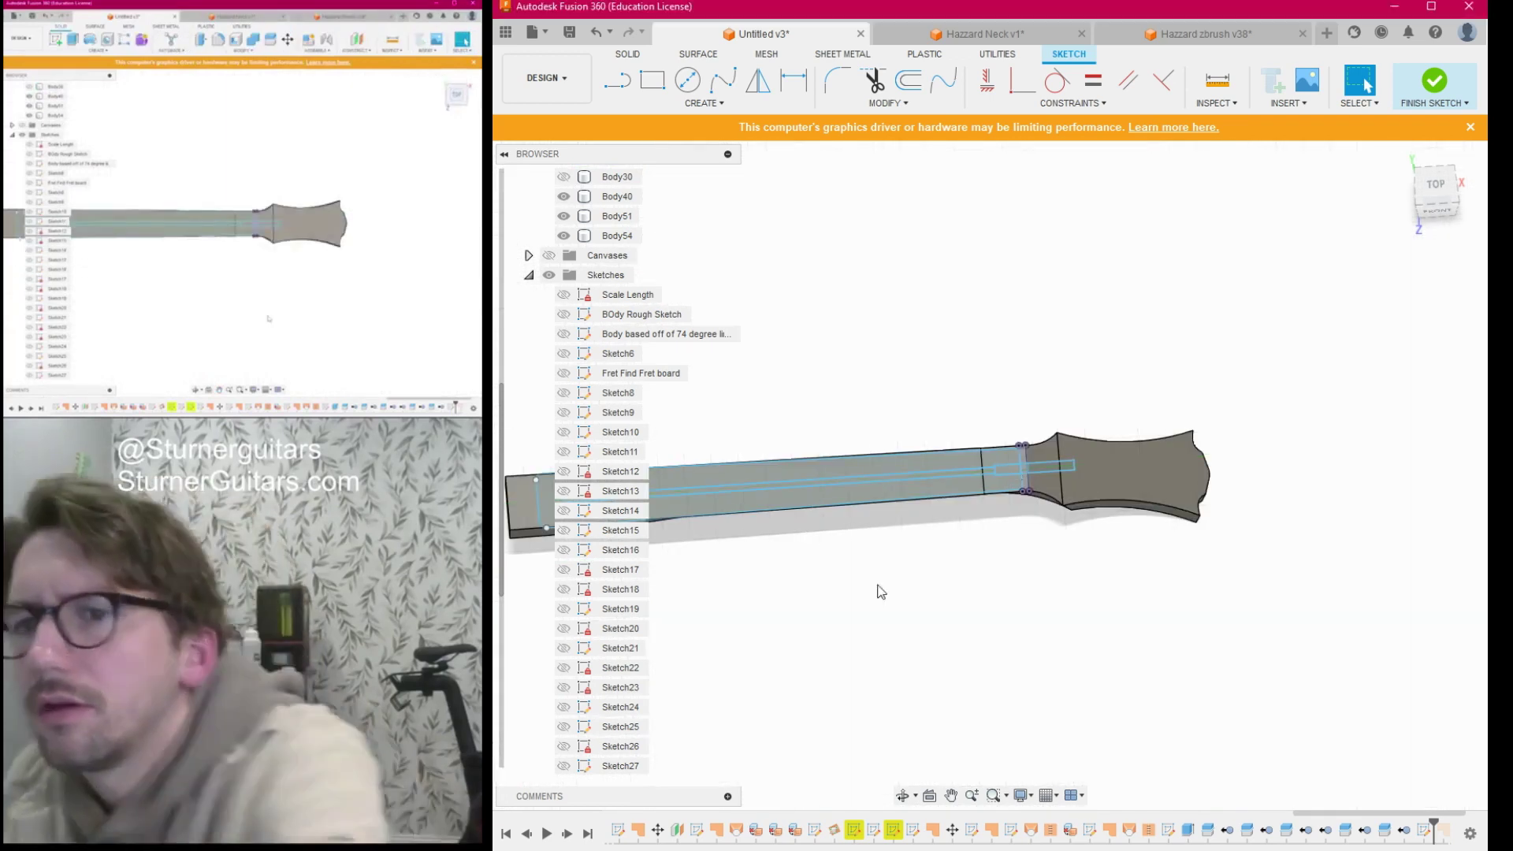
{"action": "left_click", "coordinate": [1431, 187]}
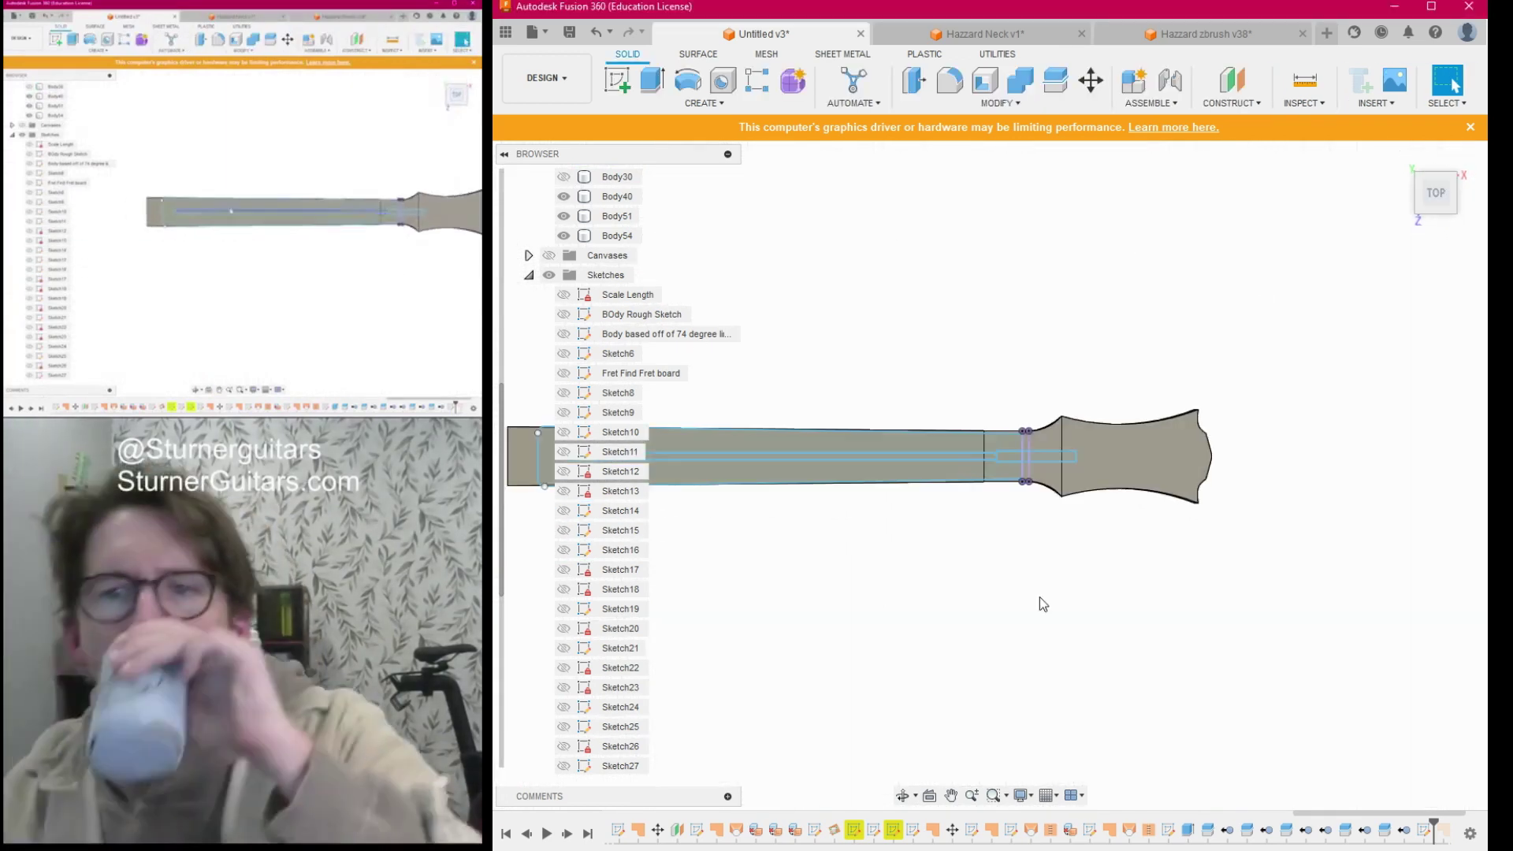
{"action": "middle_click_drag", "start_coordinate": [1041, 602], "coordinate": [1341, 601]}
{"action": "scroll", "coordinate": [1024, 398], "scroll_direction": "up", "scroll_amount": 2}
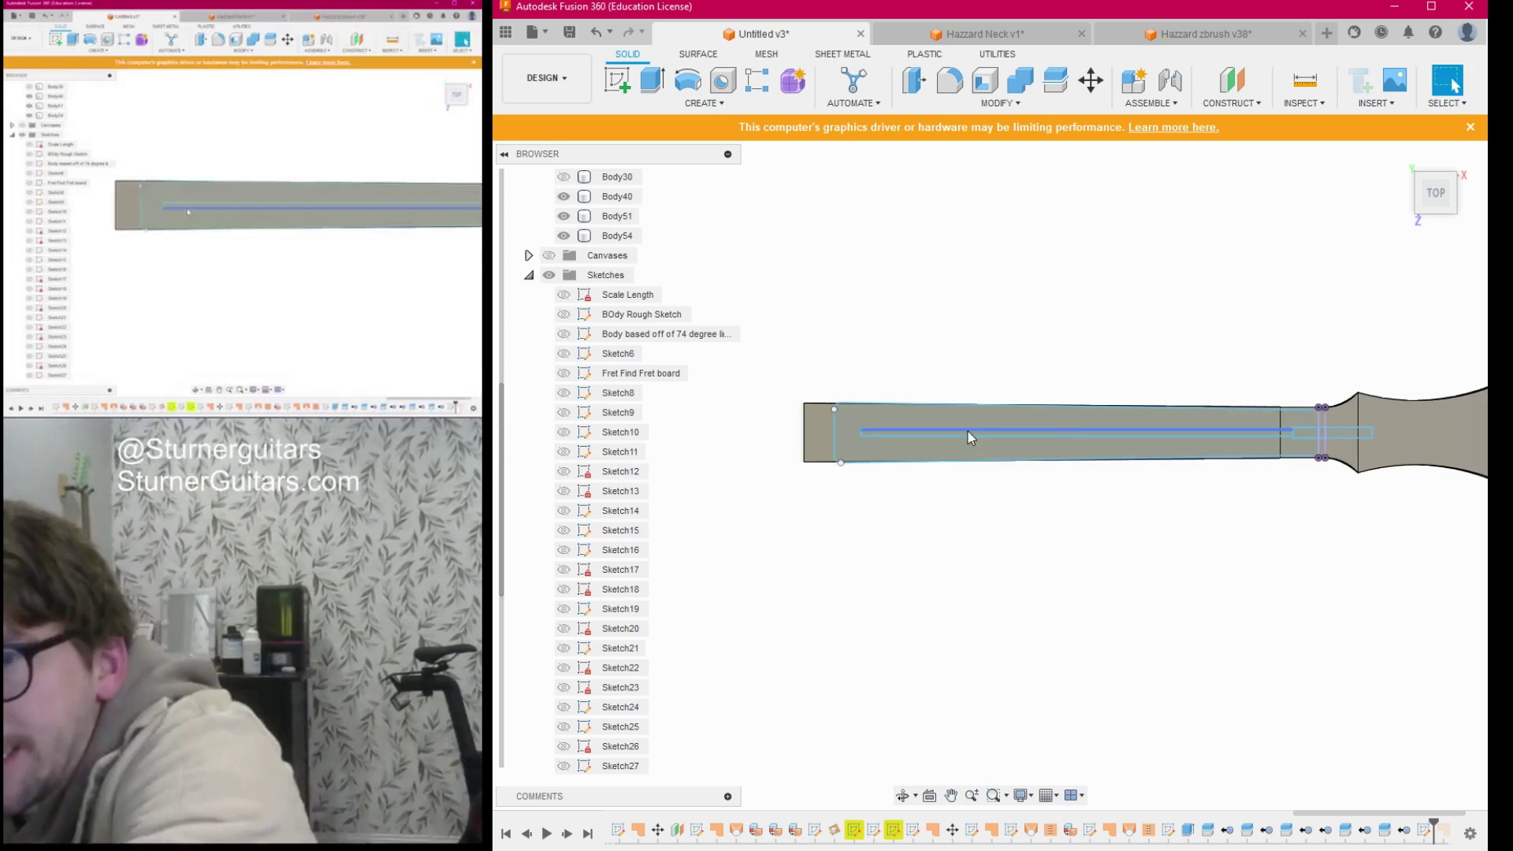
{"action": "scroll", "coordinate": [899, 459], "scroll_direction": "up", "scroll_amount": 1}
{"action": "scroll", "coordinate": [888, 429], "scroll_direction": "up", "scroll_amount": 3}
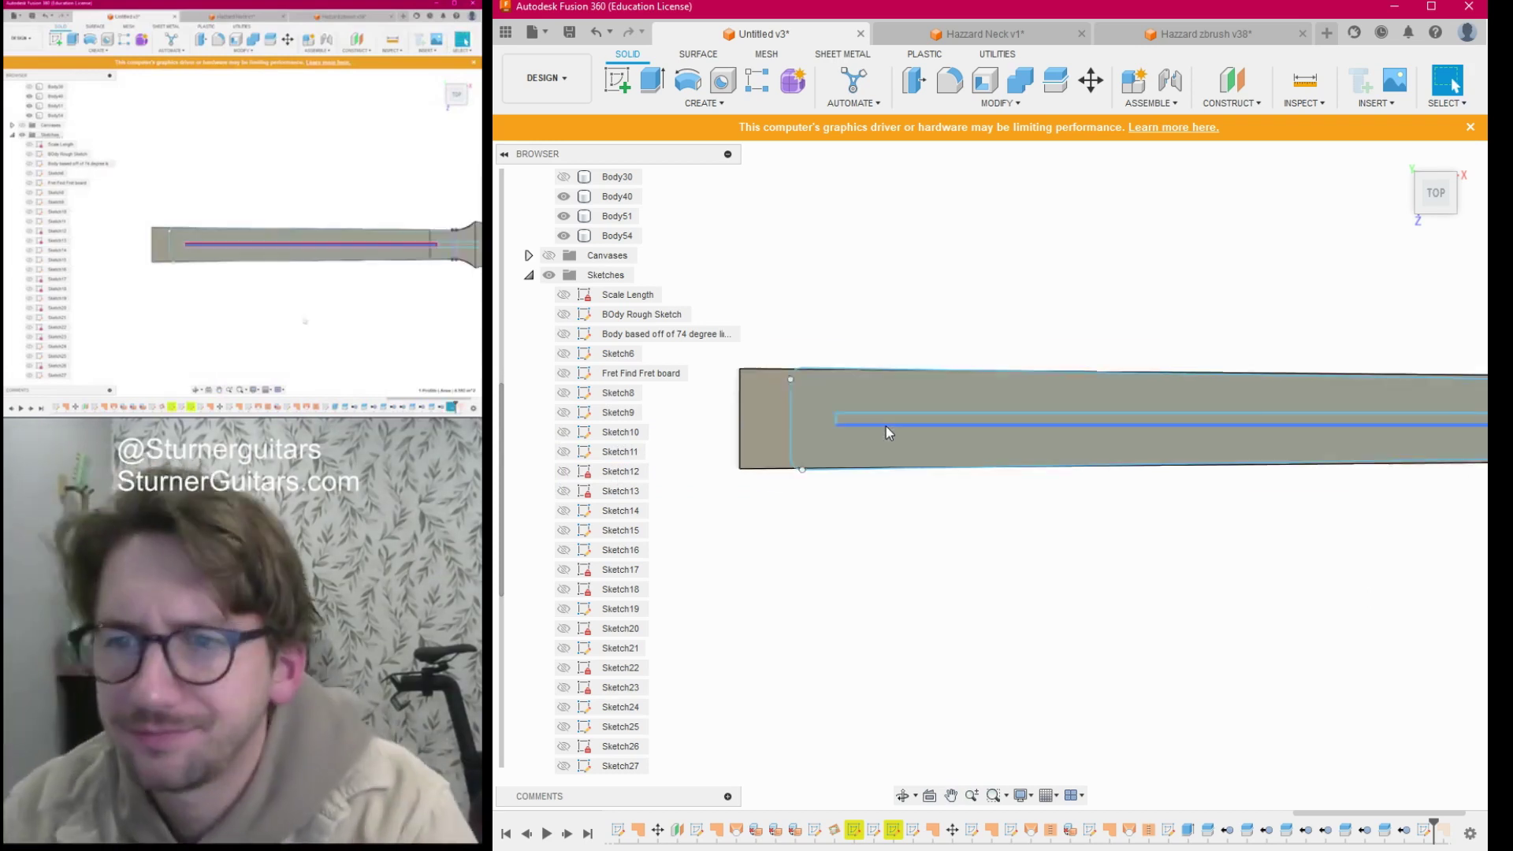
{"action": "left_click", "coordinate": [896, 418]}
{"action": "scroll", "coordinate": [972, 598], "scroll_direction": "down", "scroll_amount": 3}
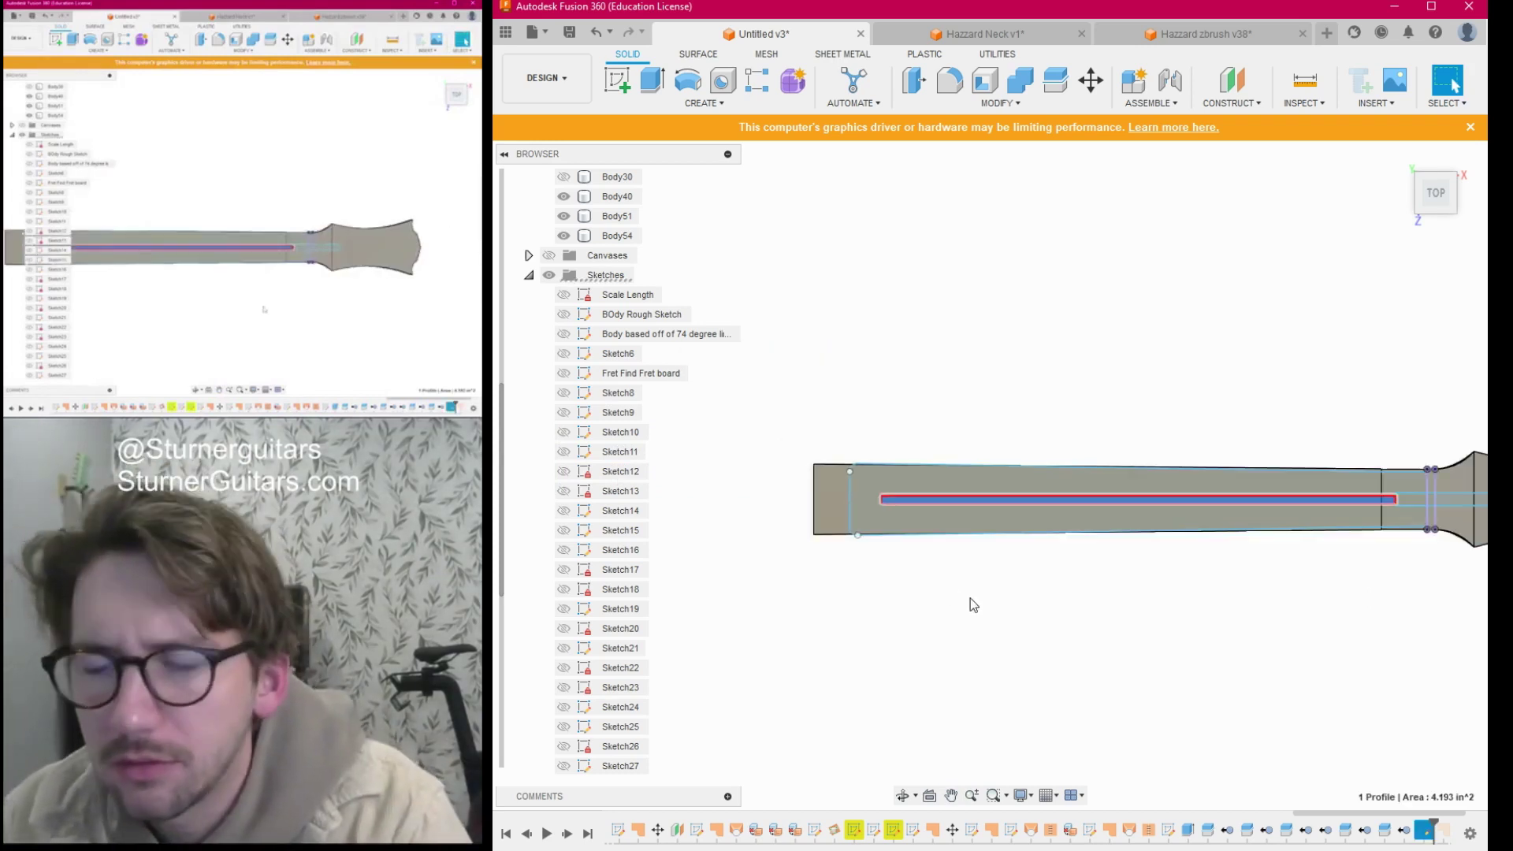
{"action": "middle_click_drag", "start_coordinate": [1181, 640], "coordinate": [892, 637]}
{"action": "scroll", "coordinate": [1045, 591], "scroll_direction": "up", "scroll_amount": 1}
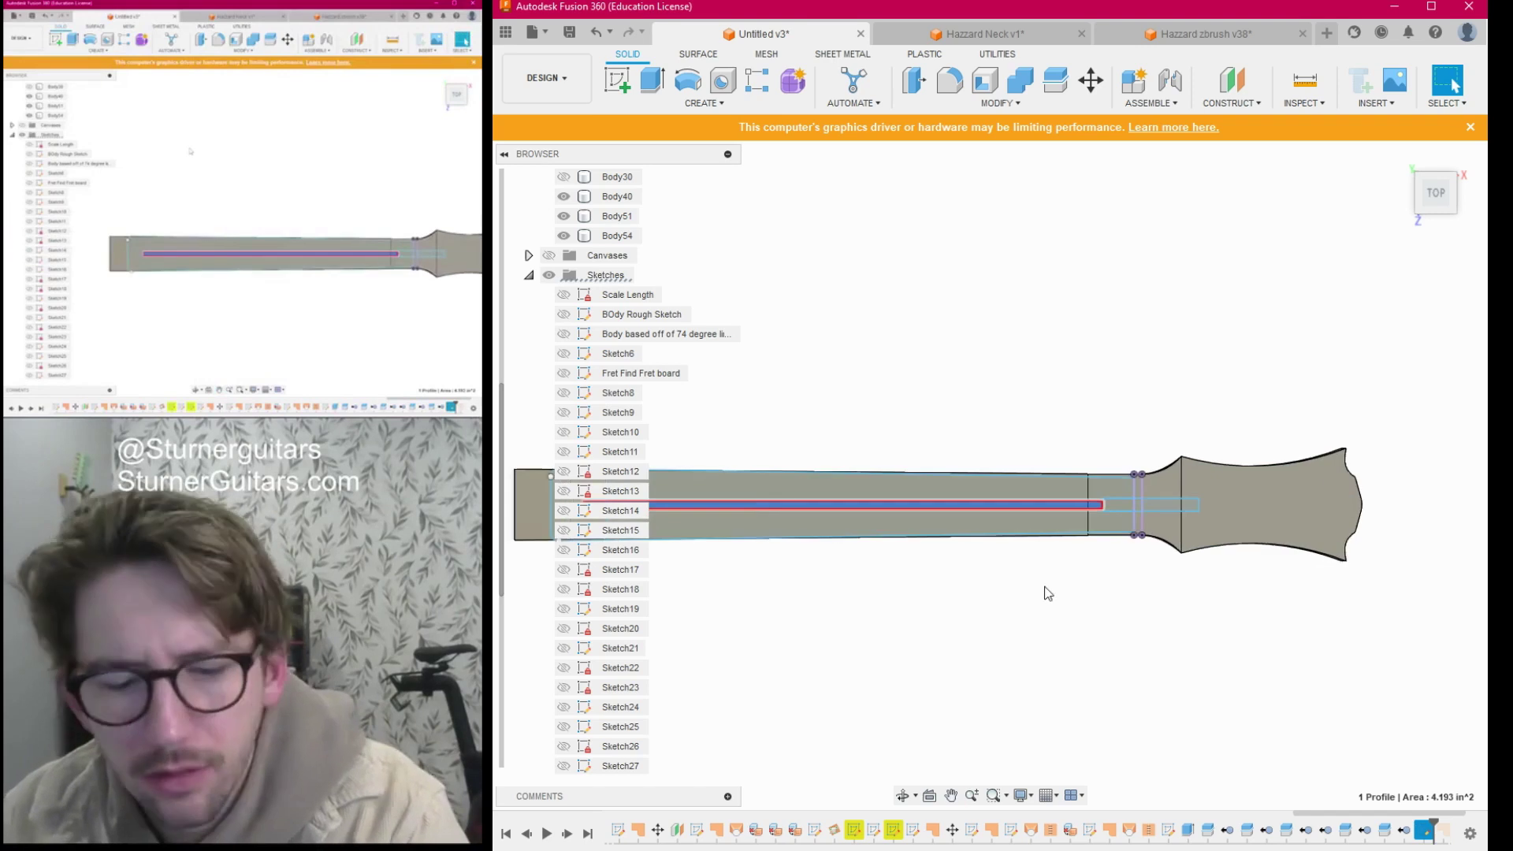
{"action": "middle_click_drag", "start_coordinate": [1041, 624], "coordinate": [1251, 642]}
{"action": "key", "text": "q"}
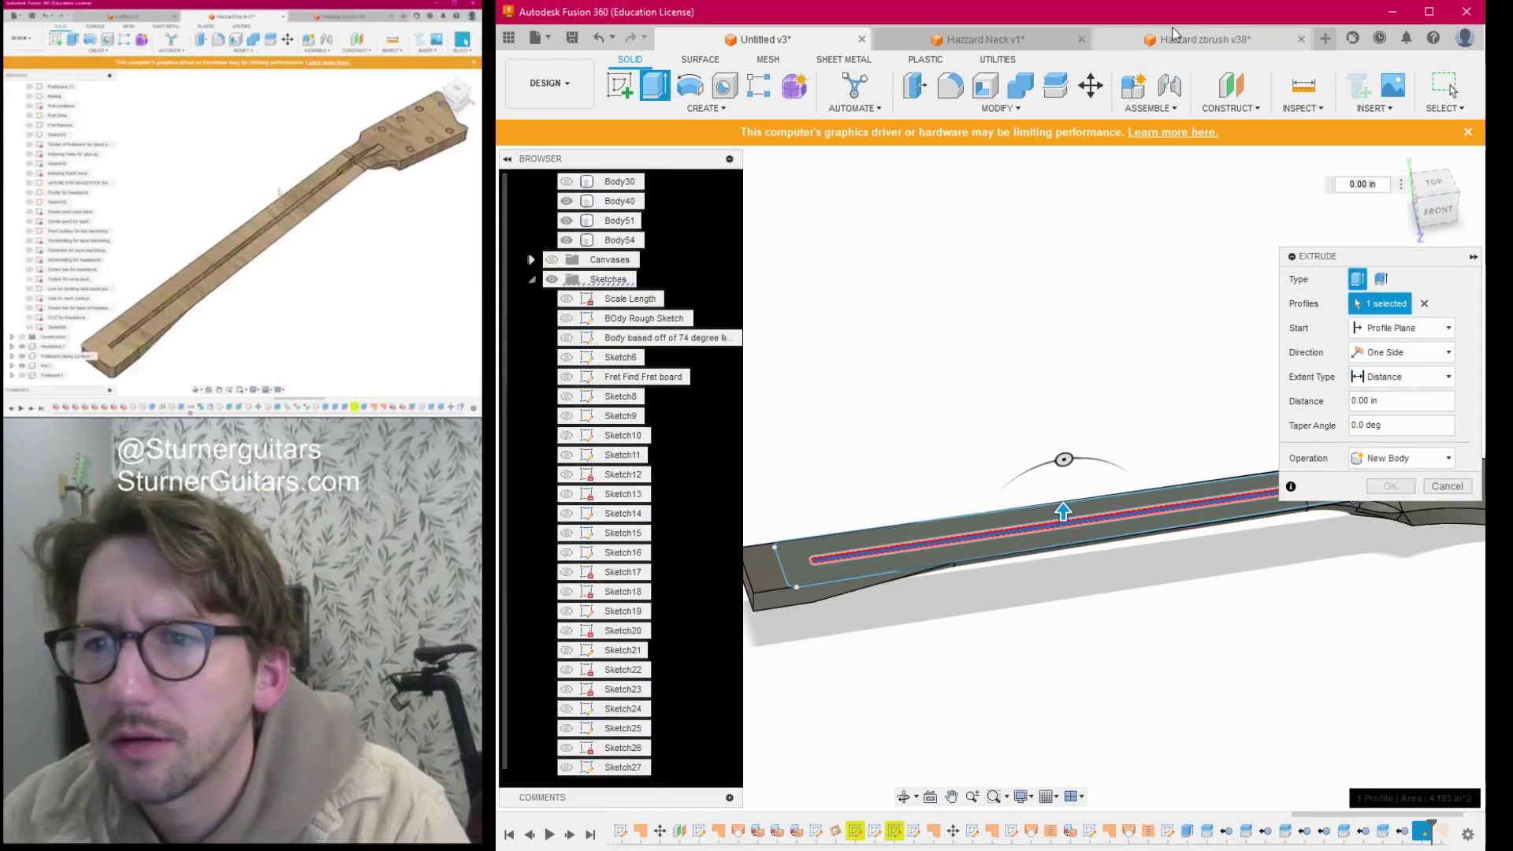
Switch to the Hazzard Neck v1 design and measure the vertical edge of its truss rod channel where the slot widens.
{"action": "left_click", "coordinate": [996, 26]}
{"action": "scroll", "coordinate": [1080, 366], "scroll_direction": "up", "scroll_amount": 10}
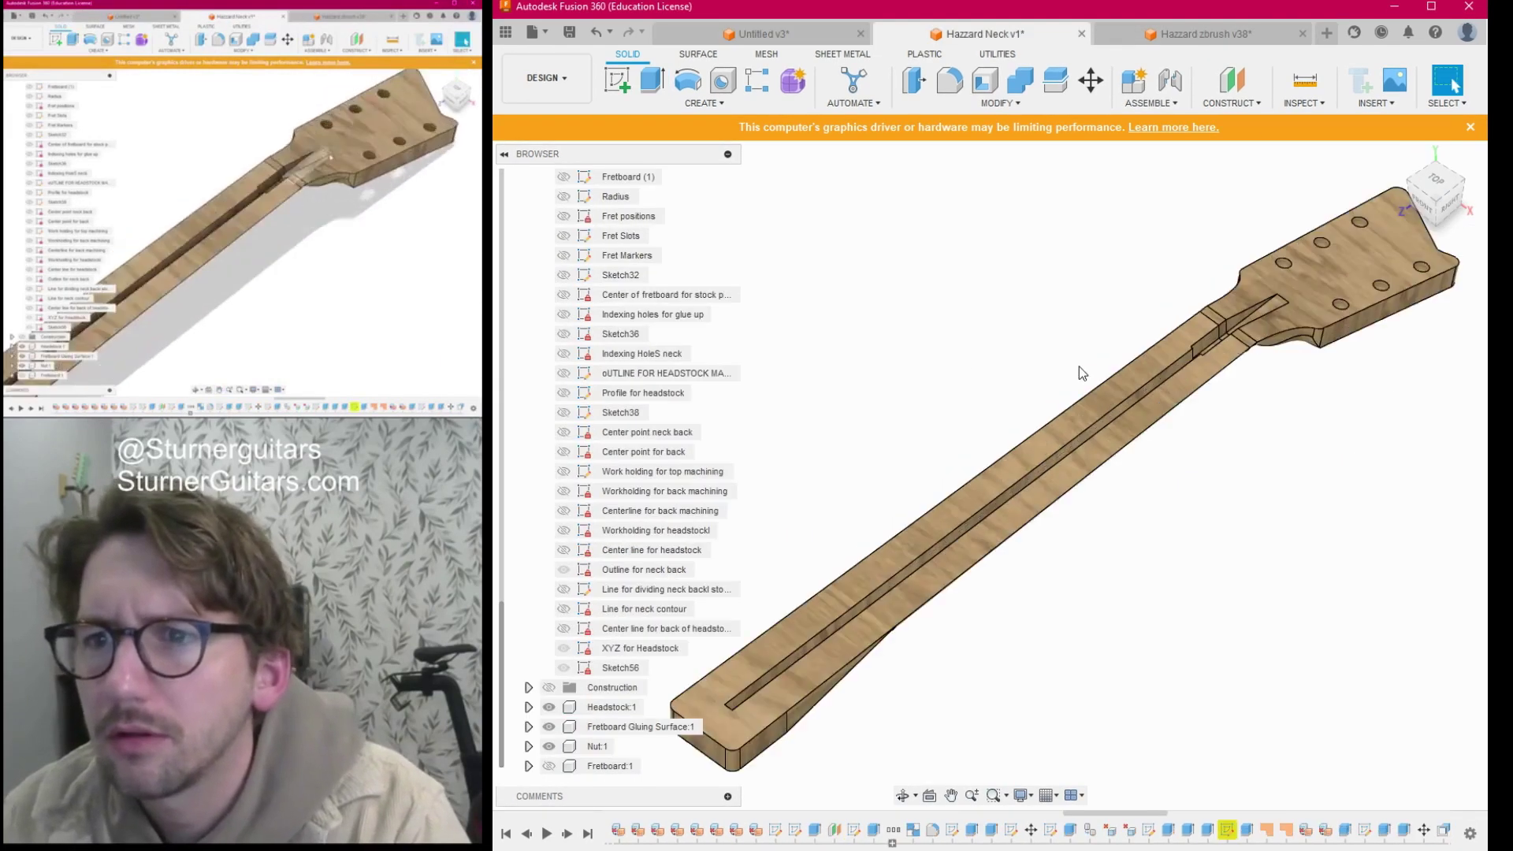
{"action": "scroll", "coordinate": [1061, 348], "scroll_direction": "up", "scroll_amount": 10}
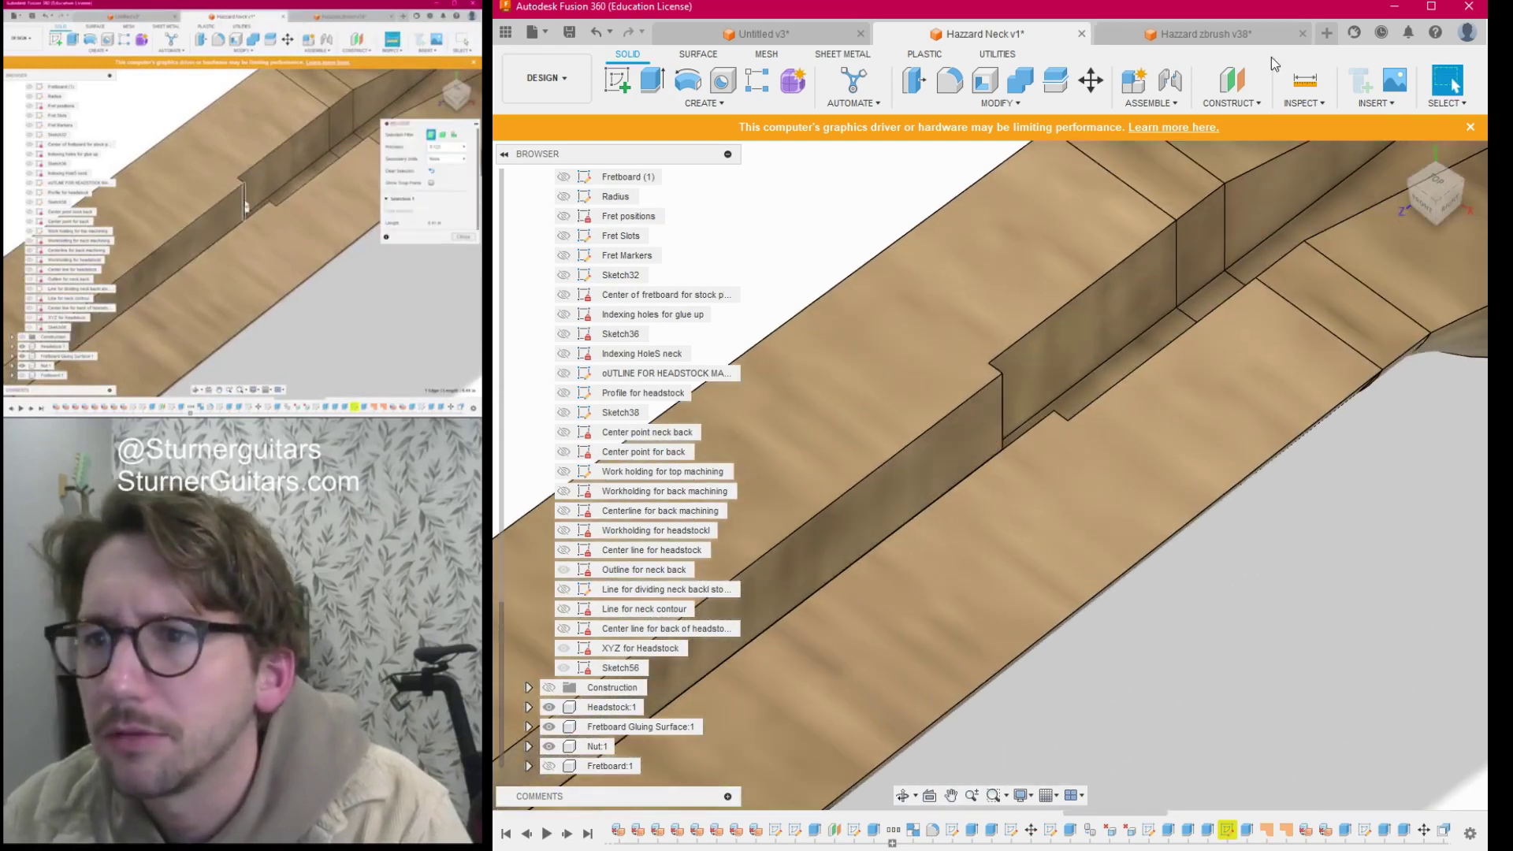
{"action": "key", "text": "i"}
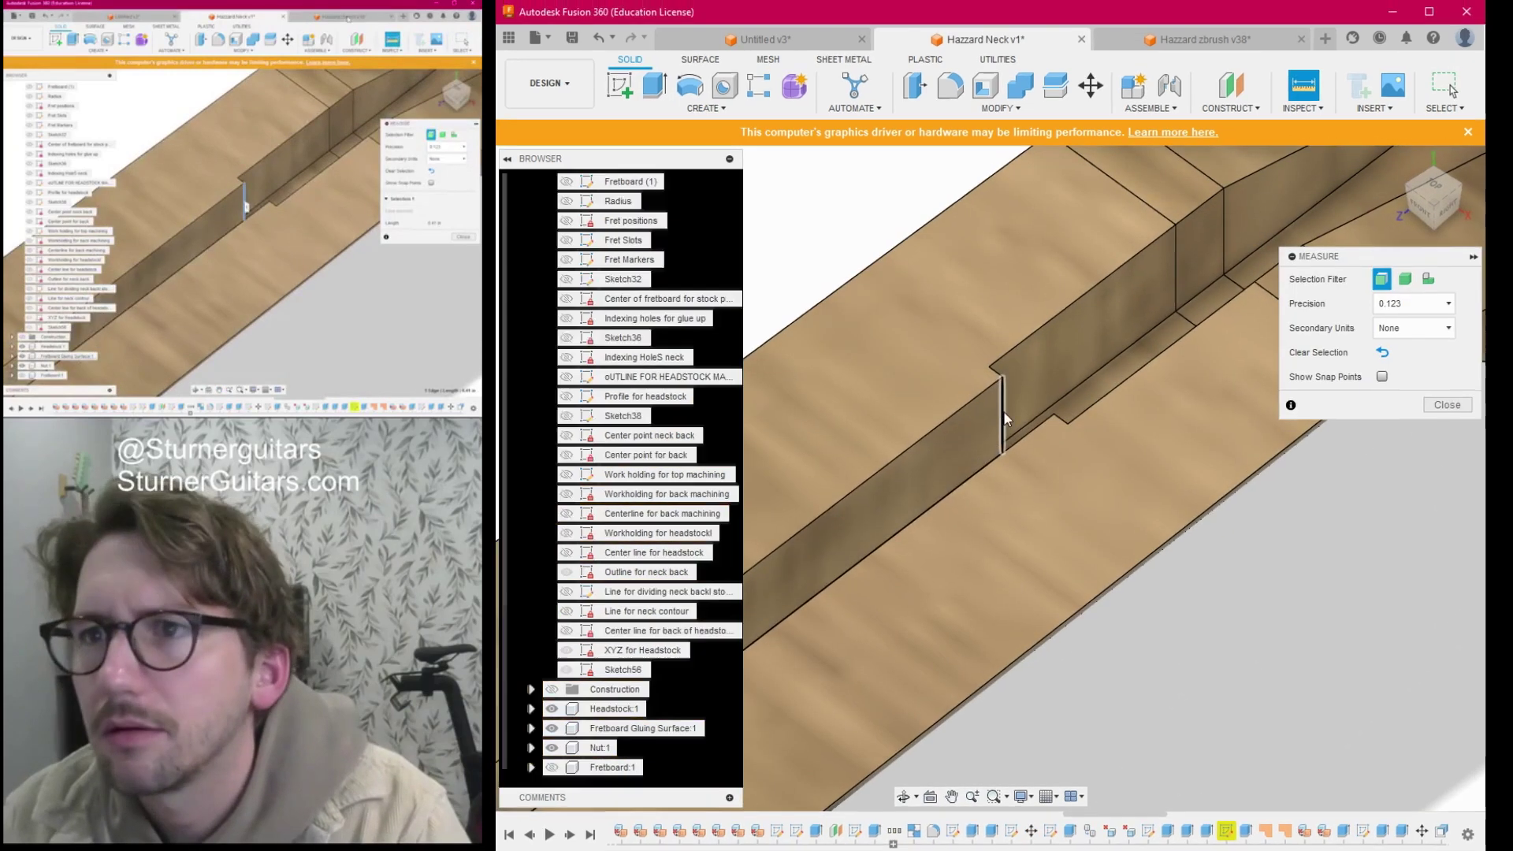
{"action": "left_click", "coordinate": [1003, 410]}
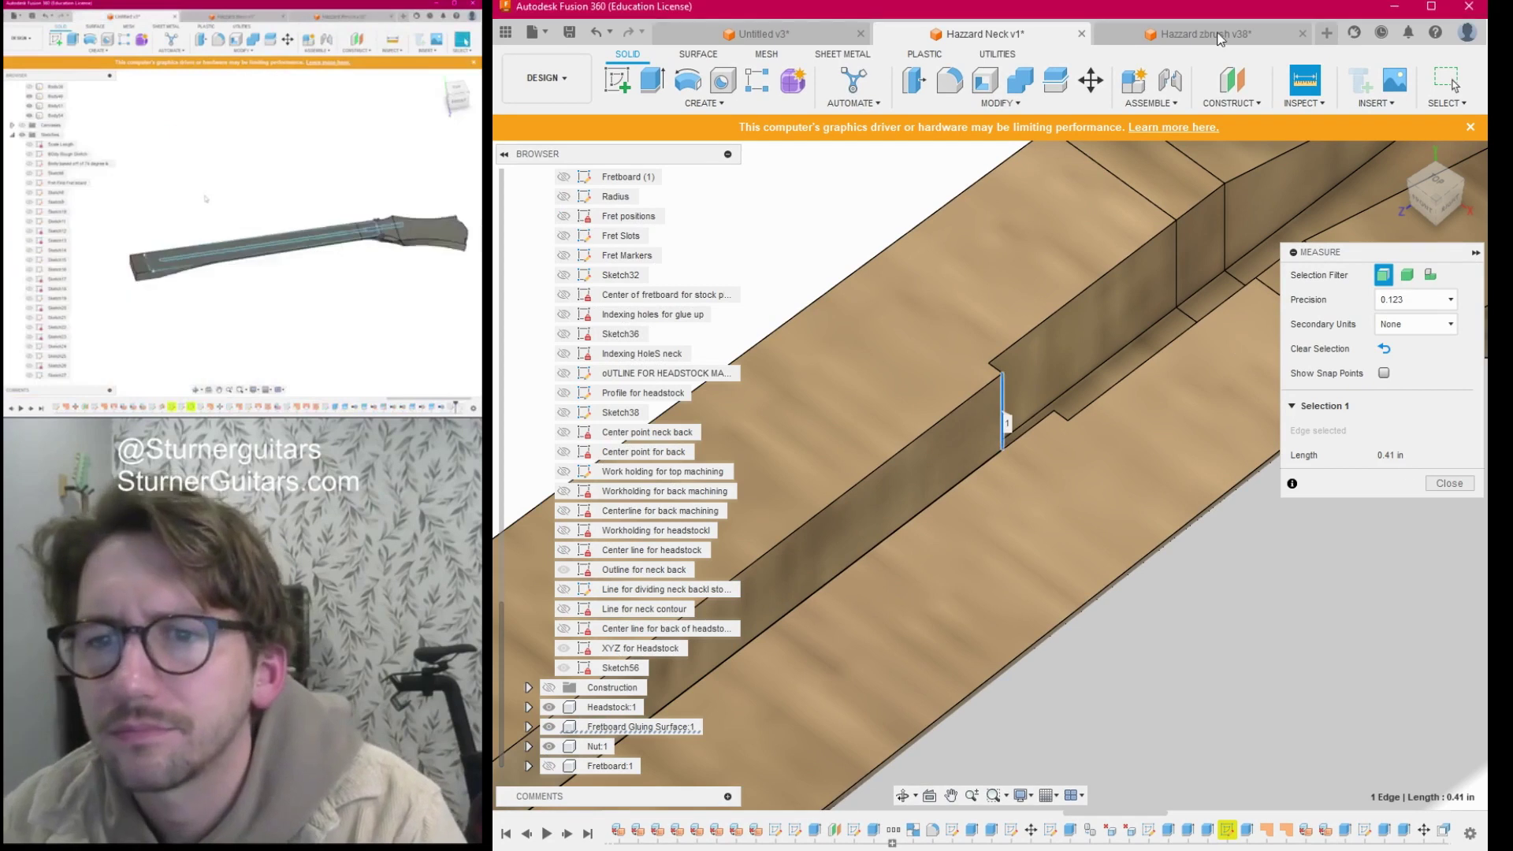
Return to Untitled v3 and cut the long, narrow truss rod profile 0.41 in deep into the neck.
{"action": "left_click", "coordinate": [784, 32]}
{"action": "scroll", "coordinate": [916, 385], "scroll_direction": "up", "scroll_amount": 5}
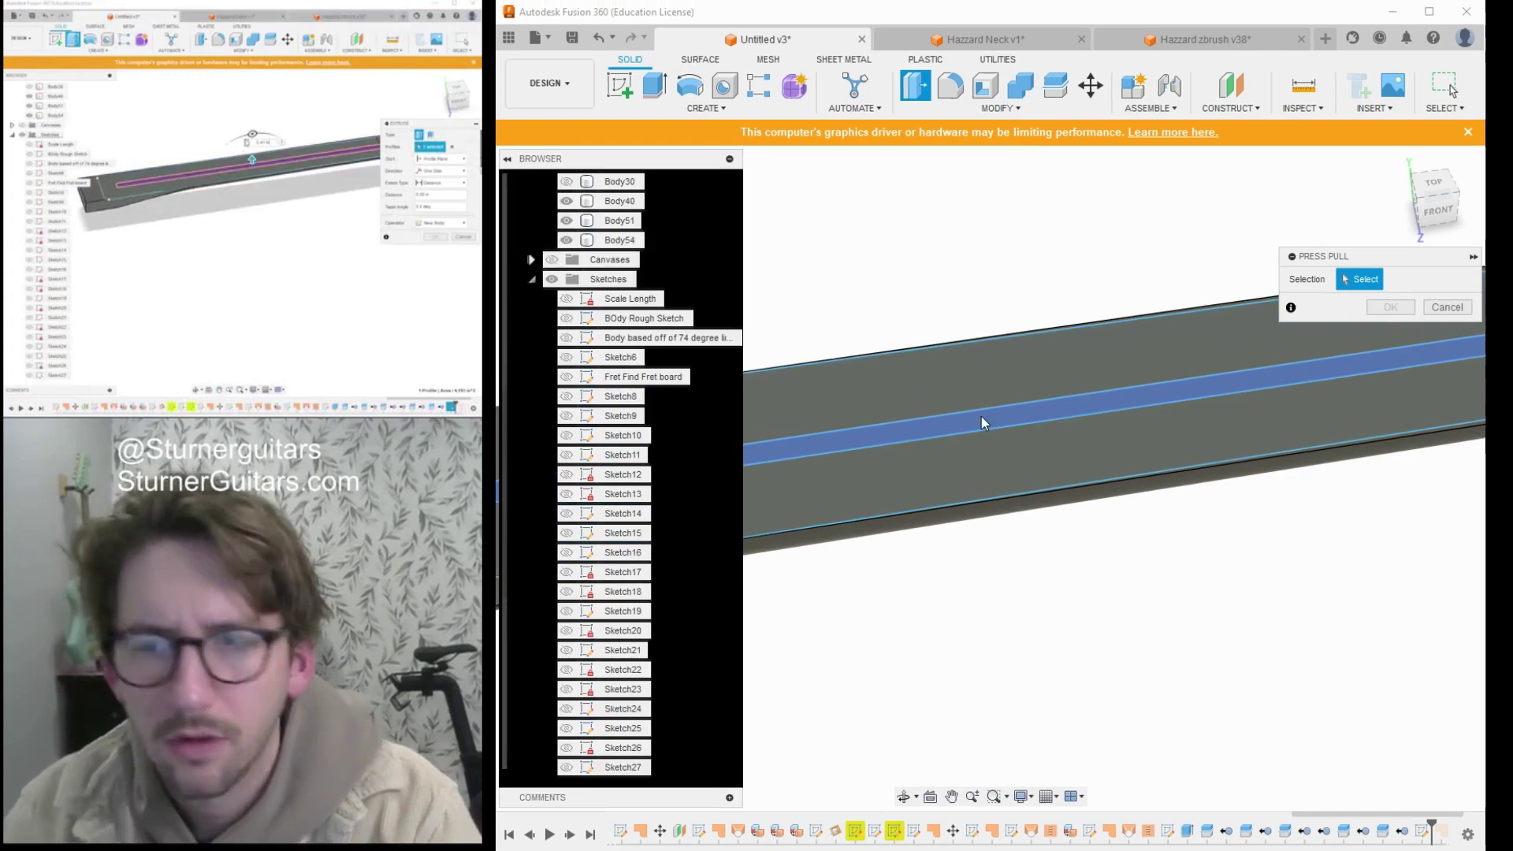
{"action": "left_click", "coordinate": [981, 416]}
{"action": "type", "text": "0.41"}
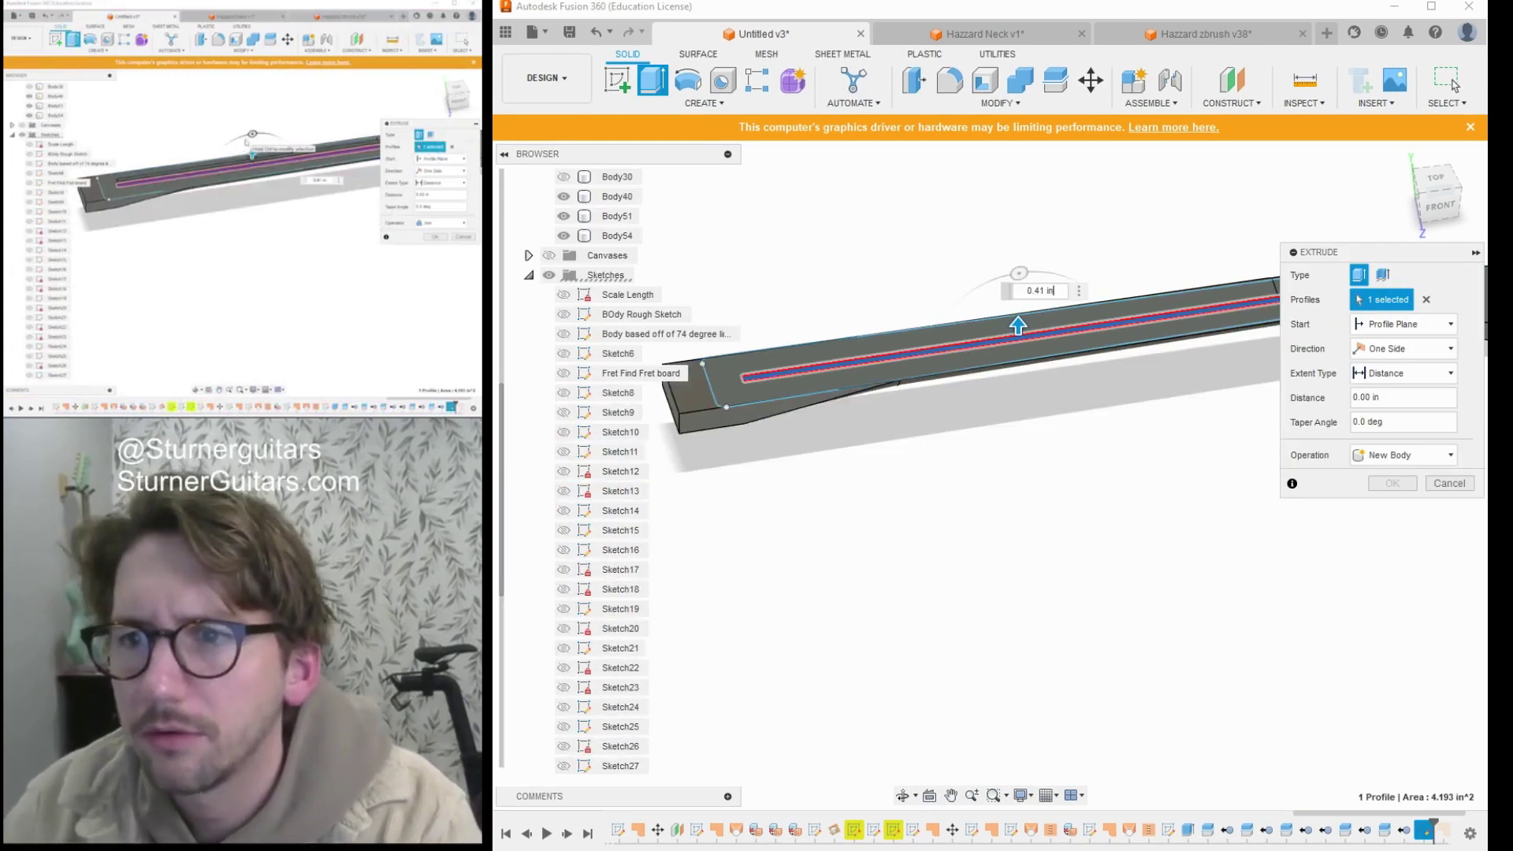
{"action": "key", "text": "Return"}
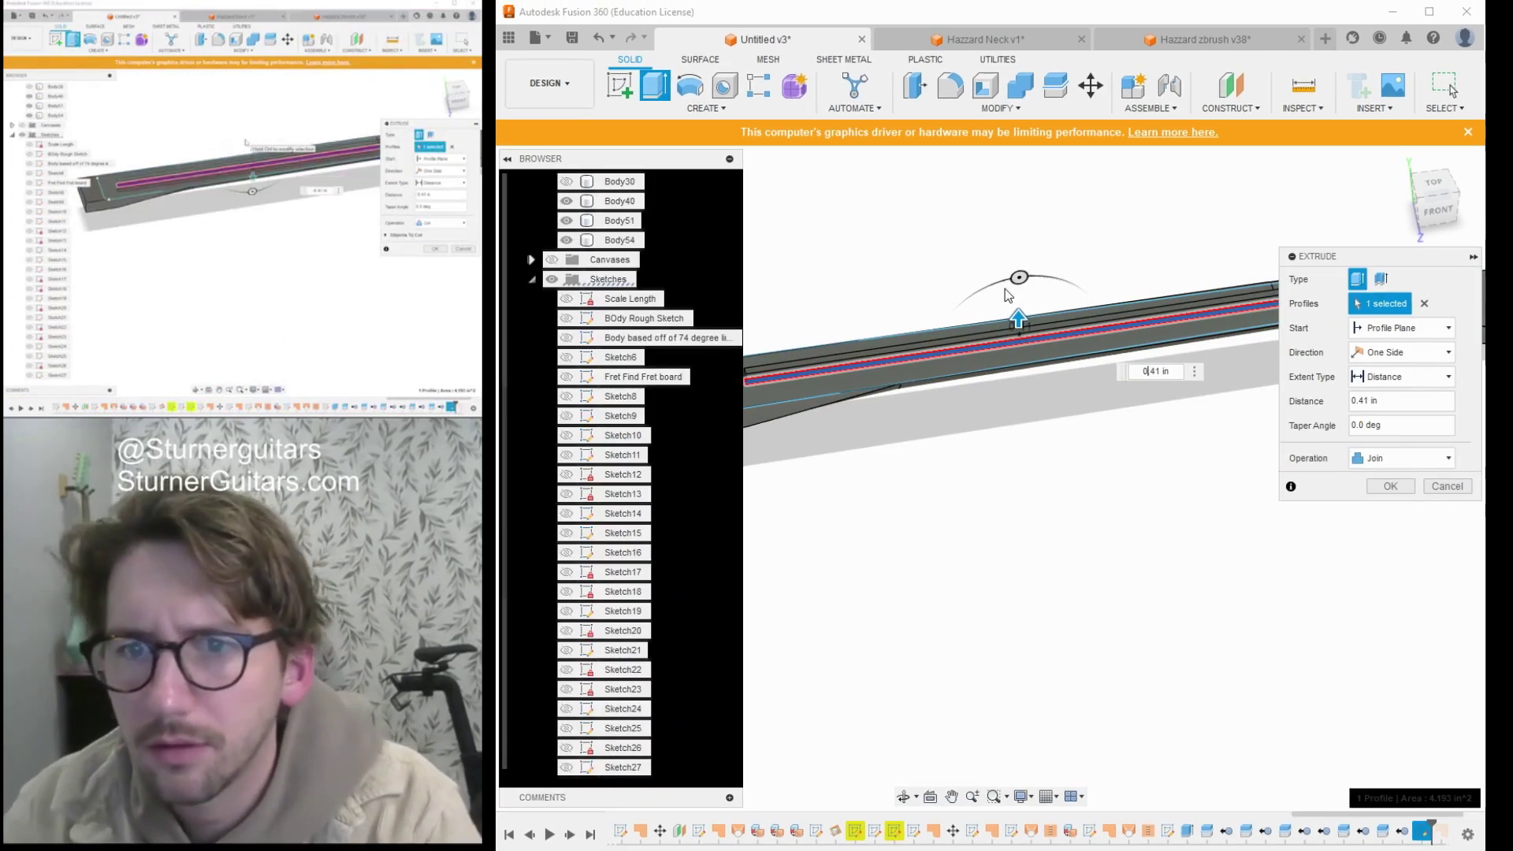
{"action": "type", "text": "-"}
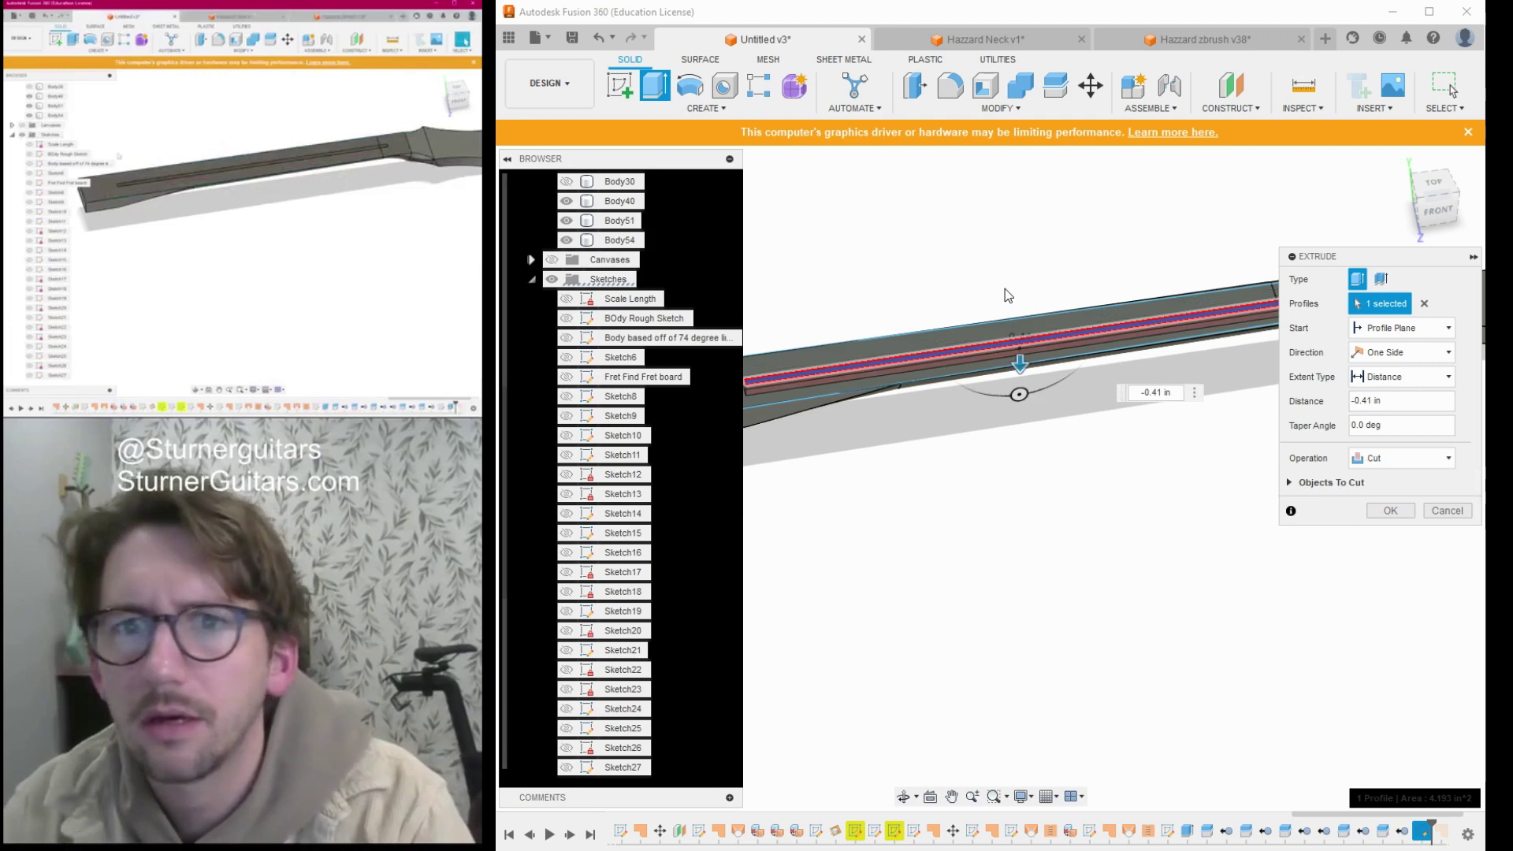
{"action": "key", "text": "Return"}
{"action": "key", "text": "Return"}
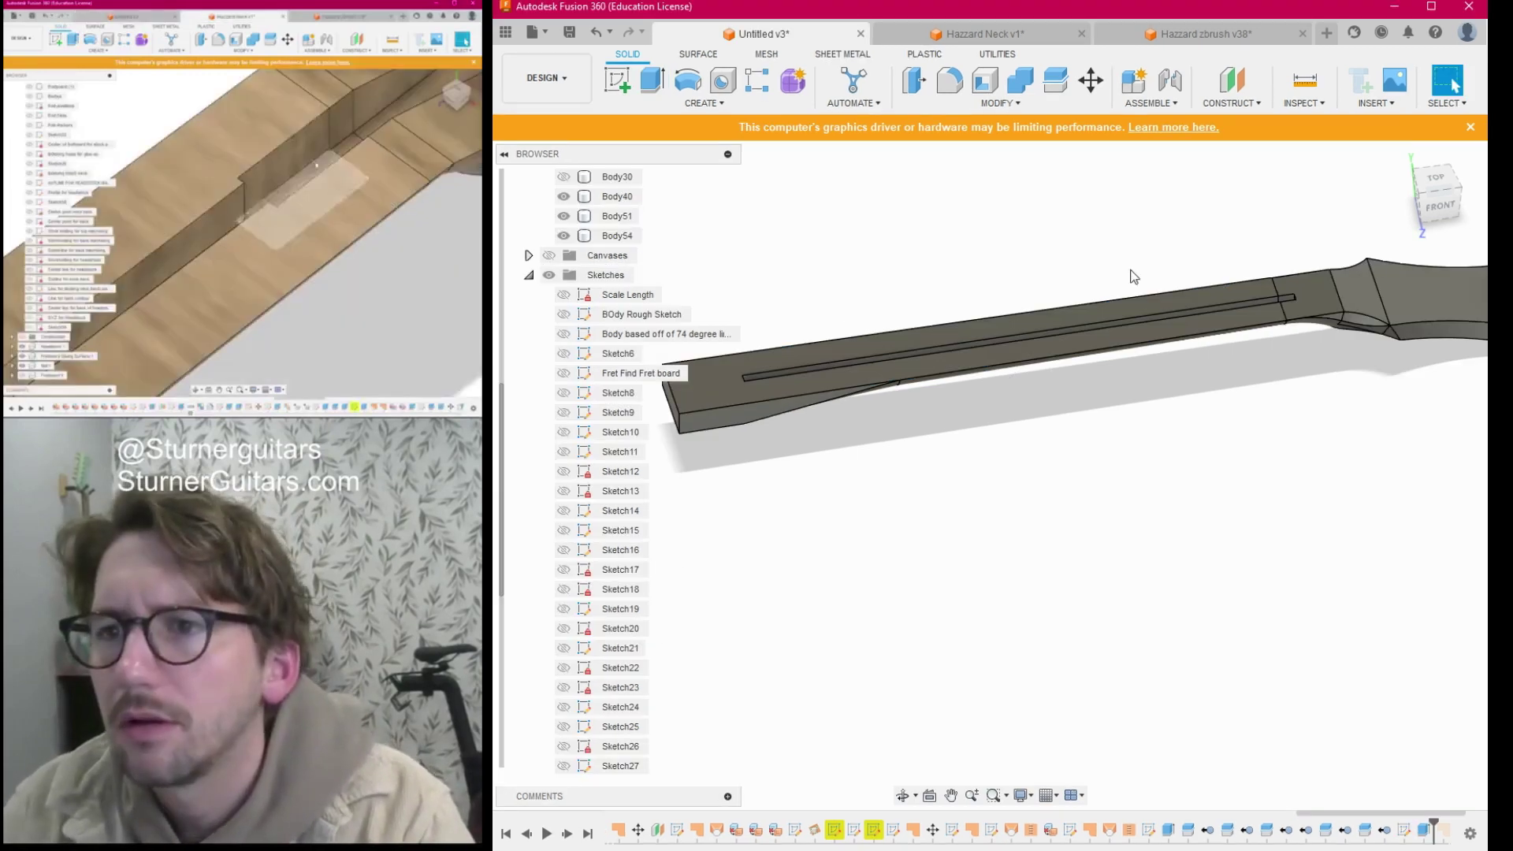
Measure the vertical edge at the headstock end of the widened channel in Hazzard Neck v1, and return to Untitled v3.
{"action": "left_click", "coordinate": [1004, 27]}
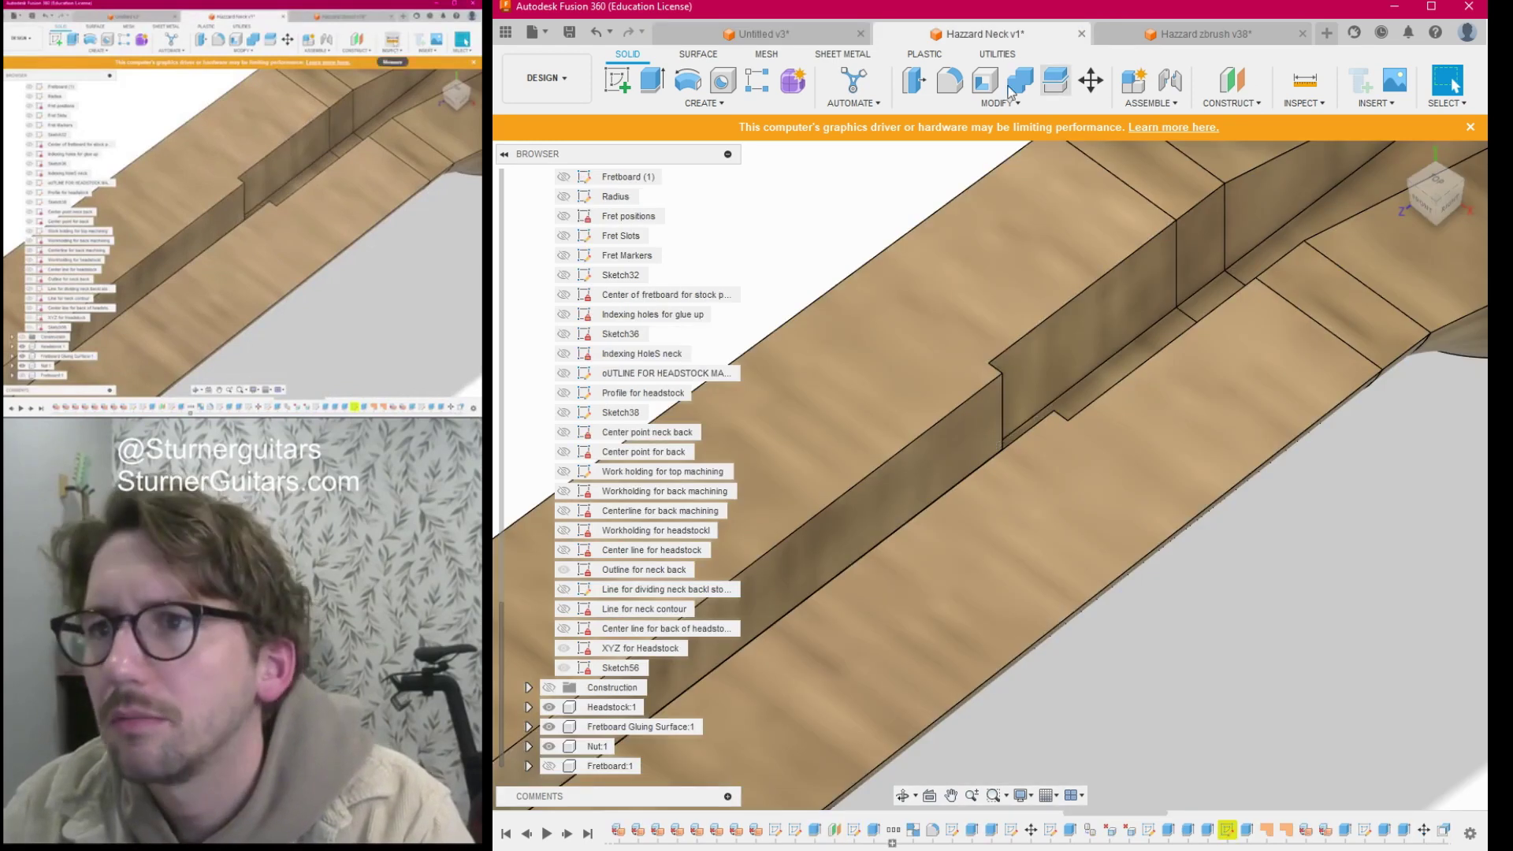
{"action": "left_click", "coordinate": [1304, 83]}
{"action": "left_click", "coordinate": [1177, 268]}
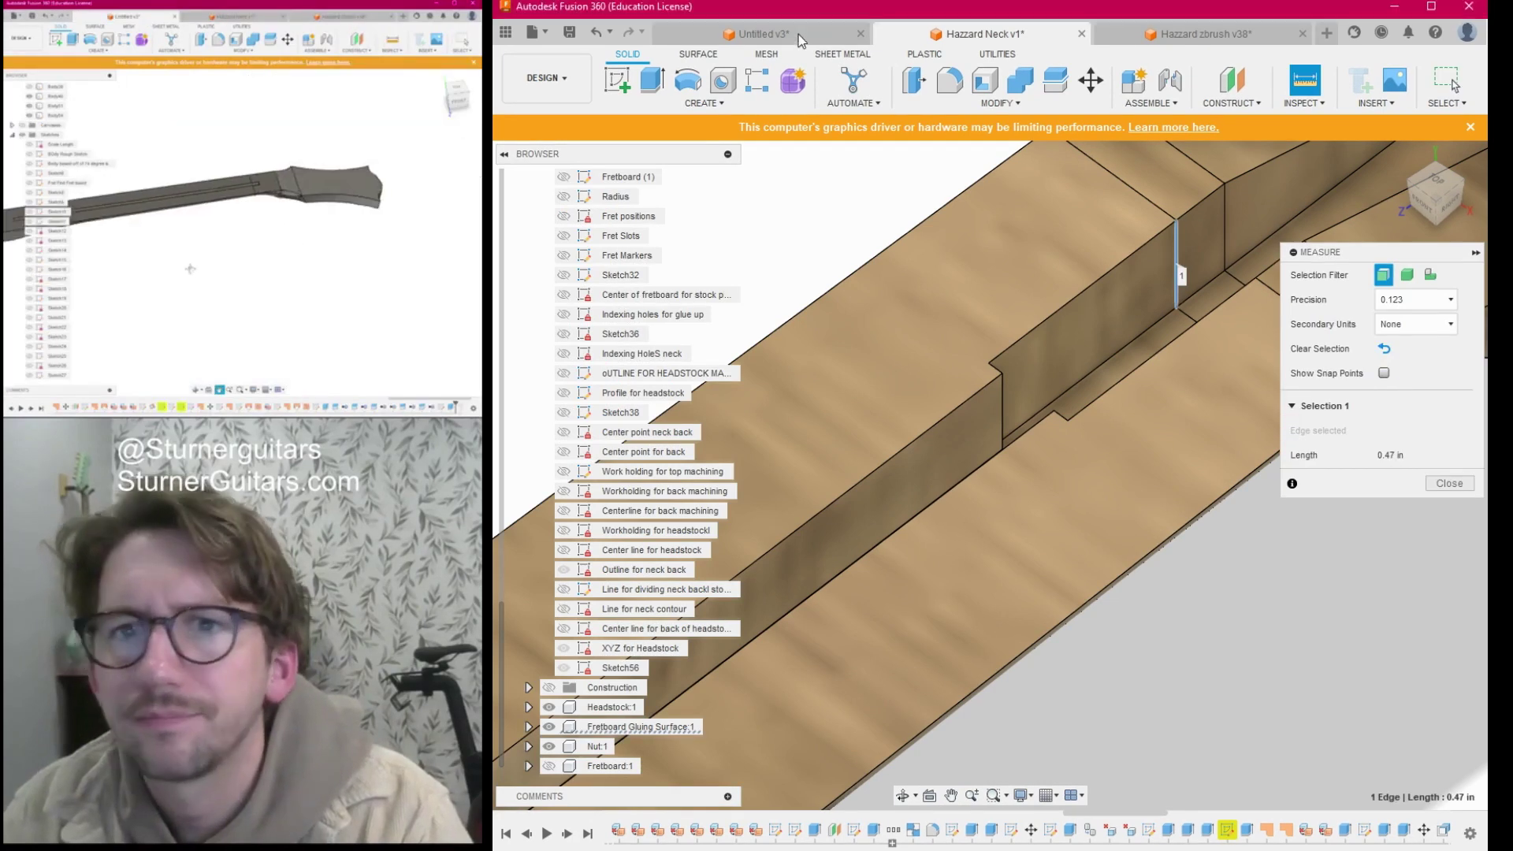
{"action": "left_click", "coordinate": [796, 34]}
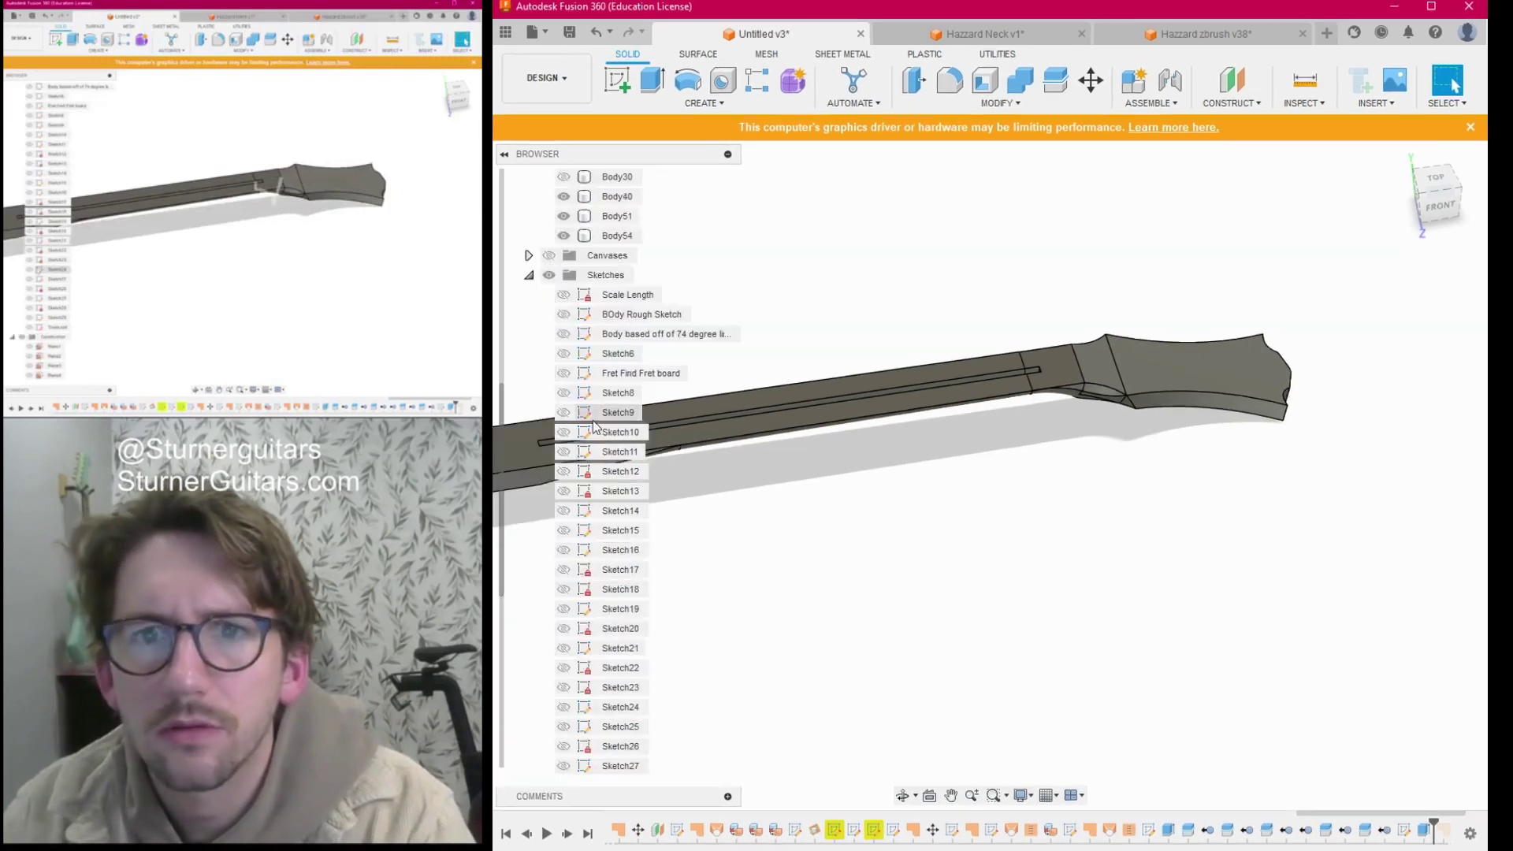
Show the Truss rod sketch on the neck.
{"action": "scroll", "coordinate": [631, 536], "scroll_direction": "down", "scroll_amount": 4}
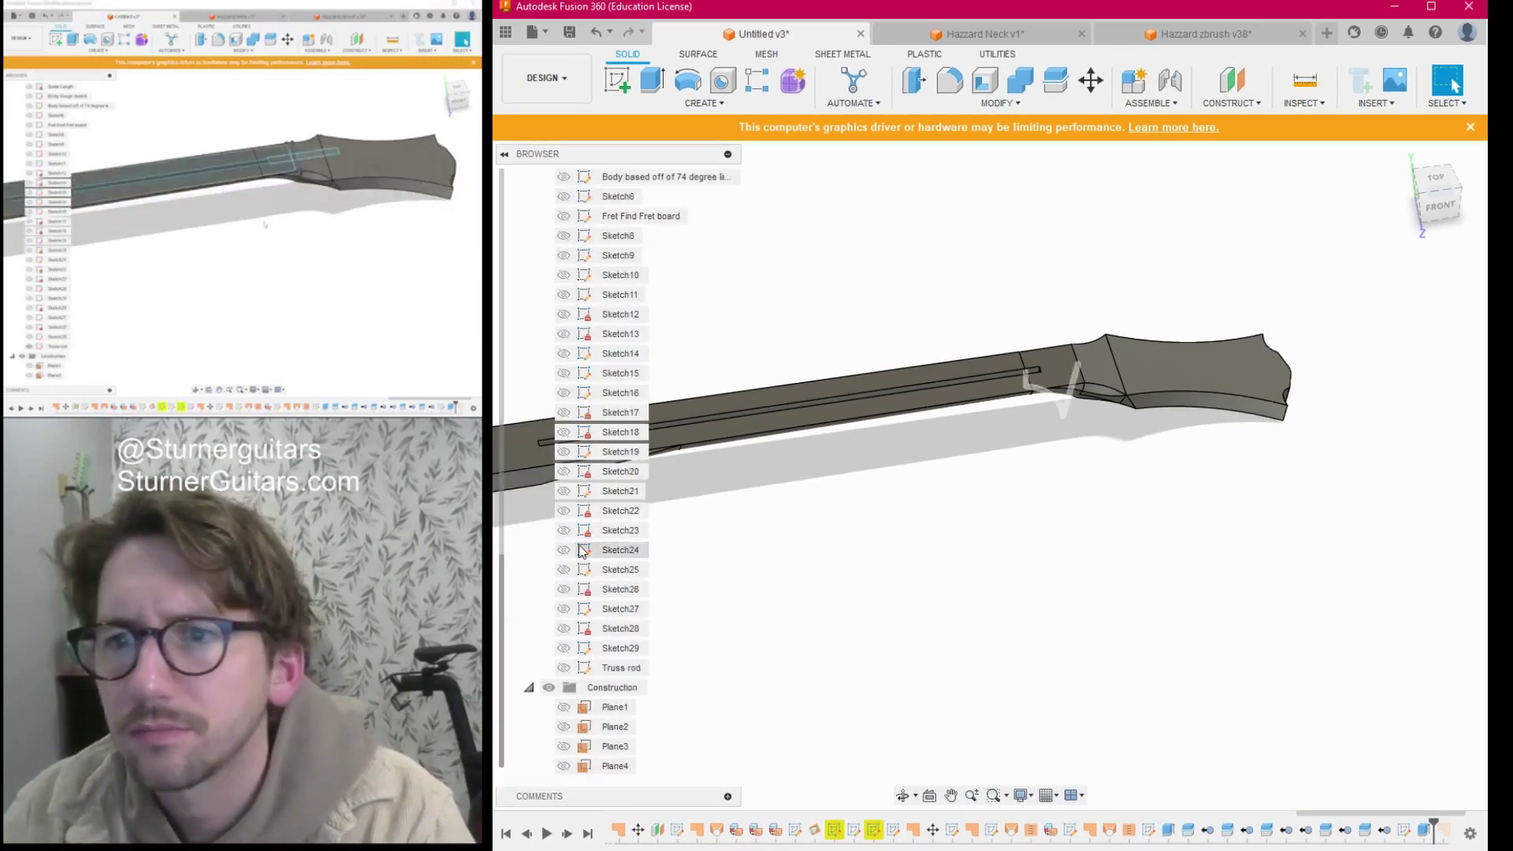
{"action": "scroll", "coordinate": [599, 599], "scroll_direction": "up", "scroll_amount": 1}
{"action": "left_click", "coordinate": [564, 707]}
{"action": "scroll", "coordinate": [1034, 453], "scroll_direction": "up", "scroll_amount": 3}
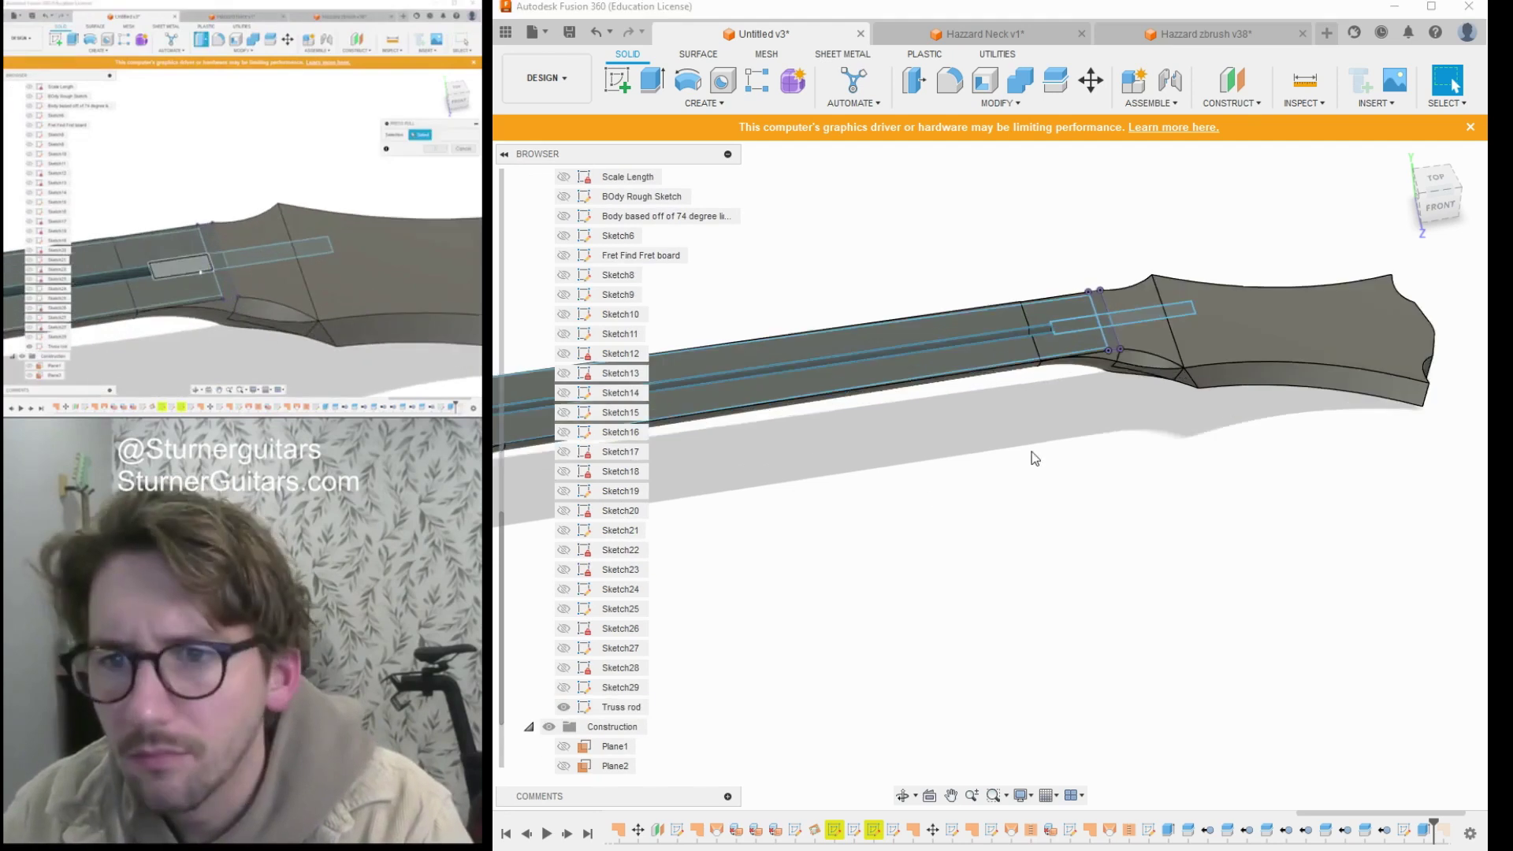
{"action": "middle_click_drag", "start_coordinate": [1033, 454], "coordinate": [867, 675]}
Extrude the three wider truss rod profiles across the nut and headstock as a cut 0.47 in deep.
{"action": "scroll", "coordinate": [895, 596], "scroll_direction": "up", "scroll_amount": 3}
{"action": "key", "text": "e"}
{"action": "scroll", "coordinate": [919, 528], "scroll_direction": "up", "scroll_amount": 2}
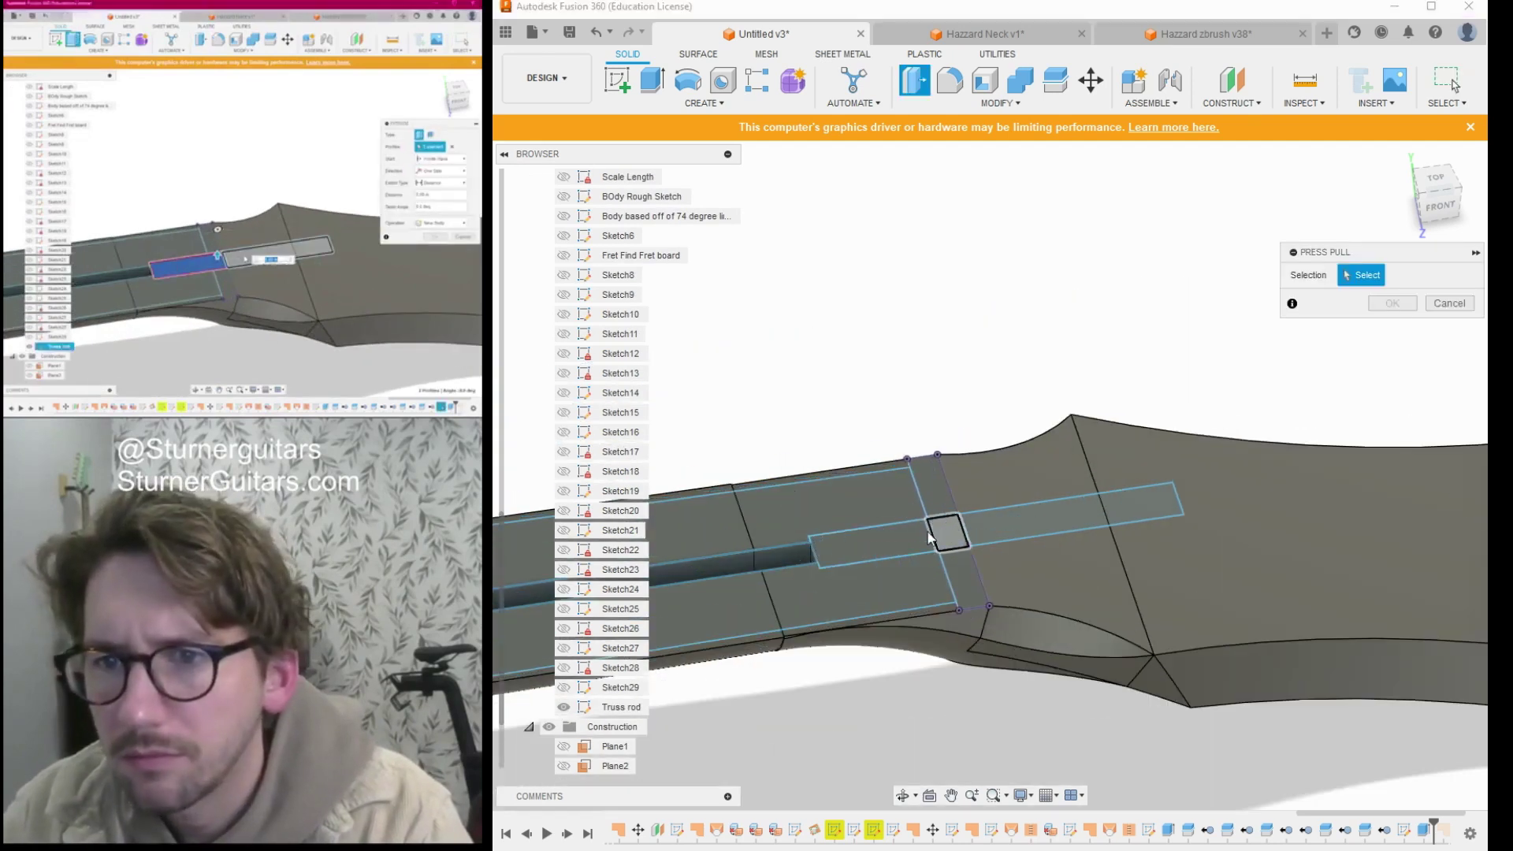
{"action": "left_click", "coordinate": [890, 549]}
{"action": "left_click", "coordinate": [948, 530]}
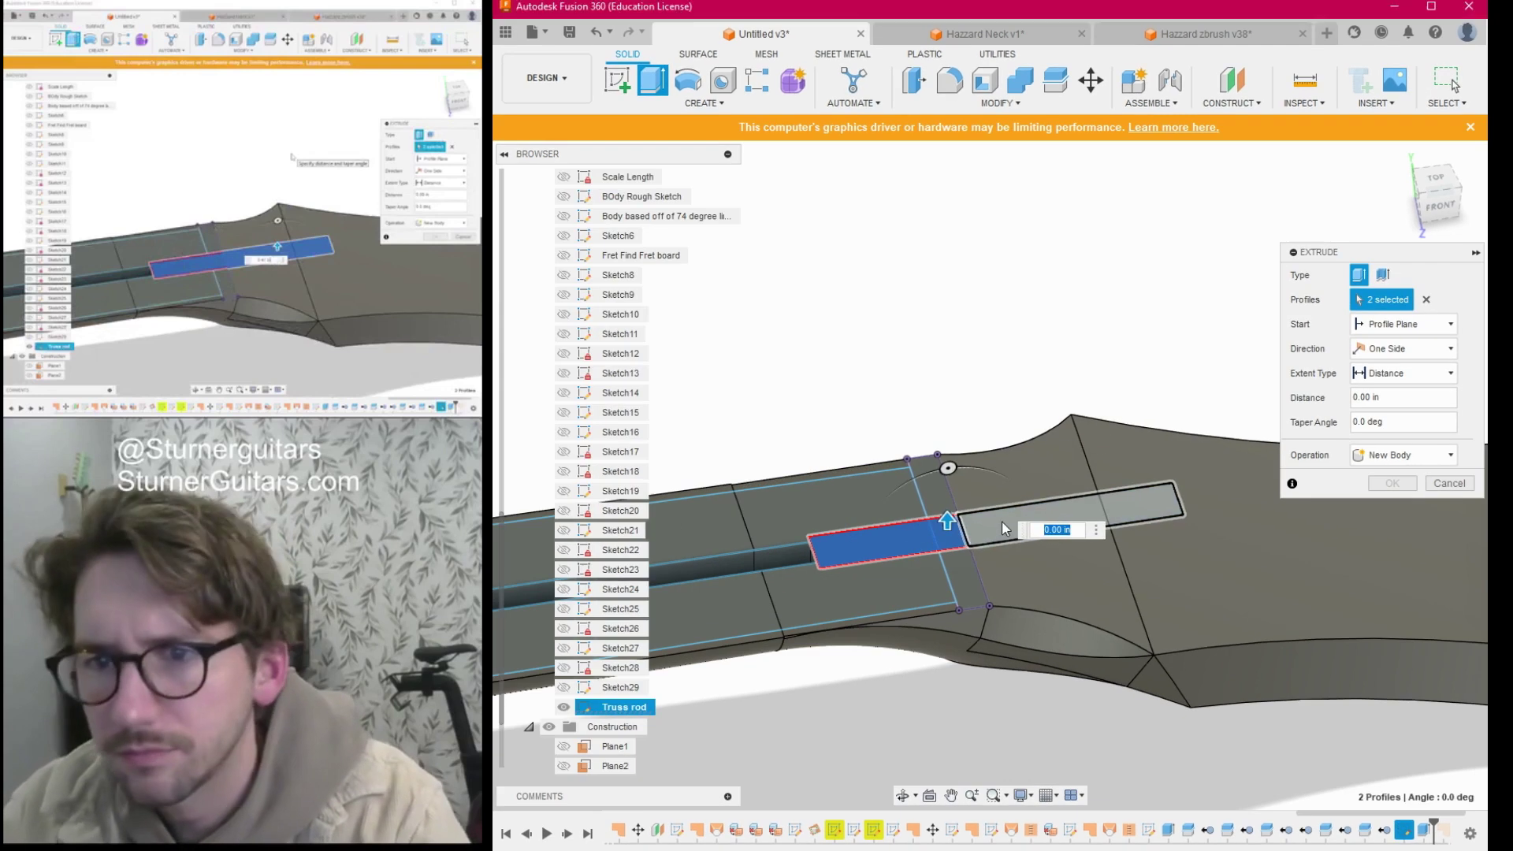
{"action": "left_click", "coordinate": [997, 519]}
{"action": "type", "text": "0.47"}
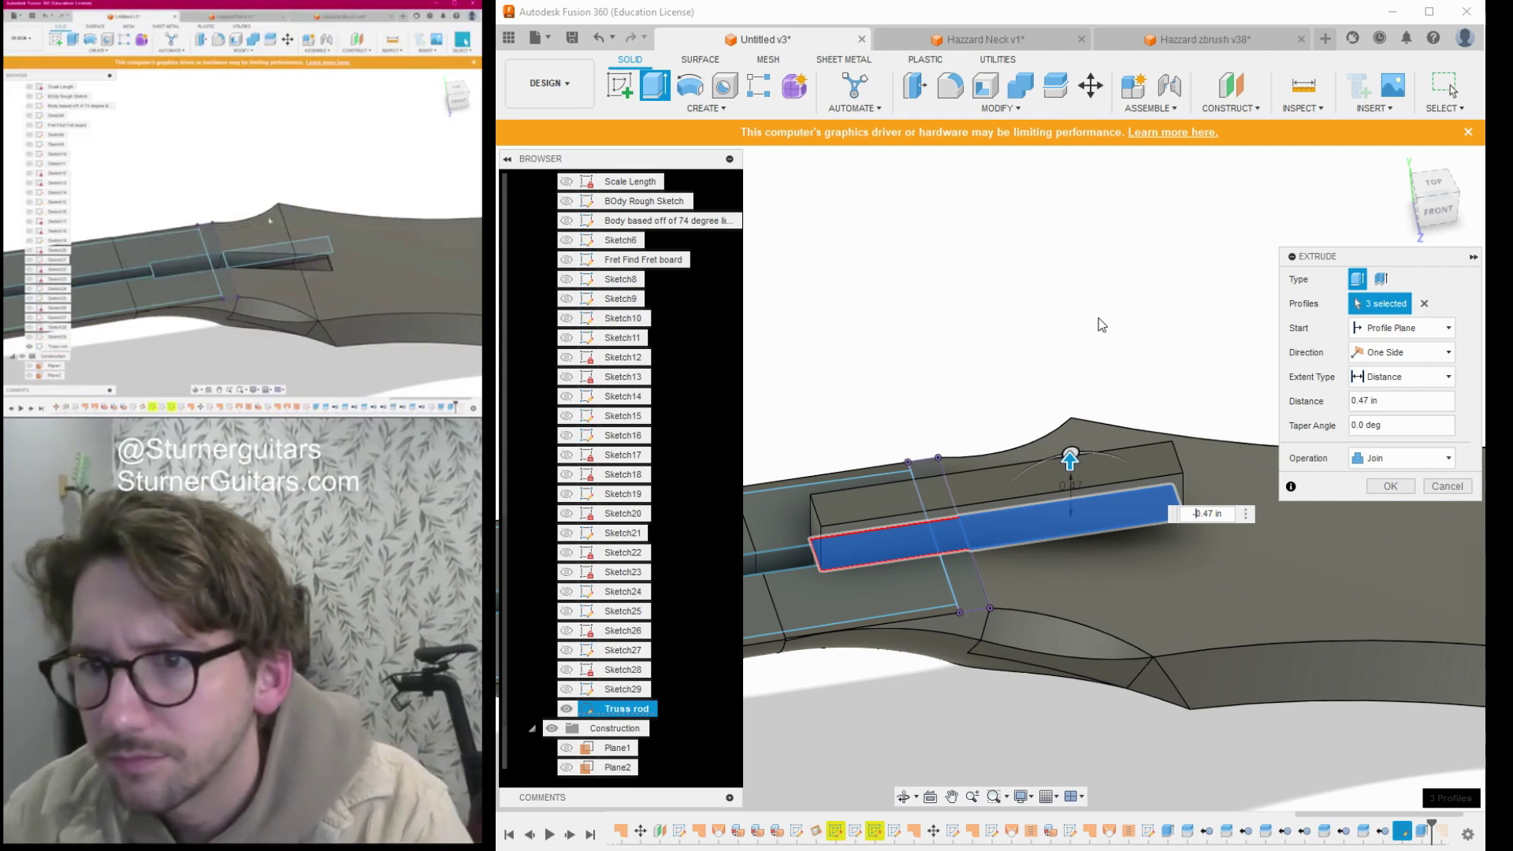
{"action": "key", "text": "Return"}
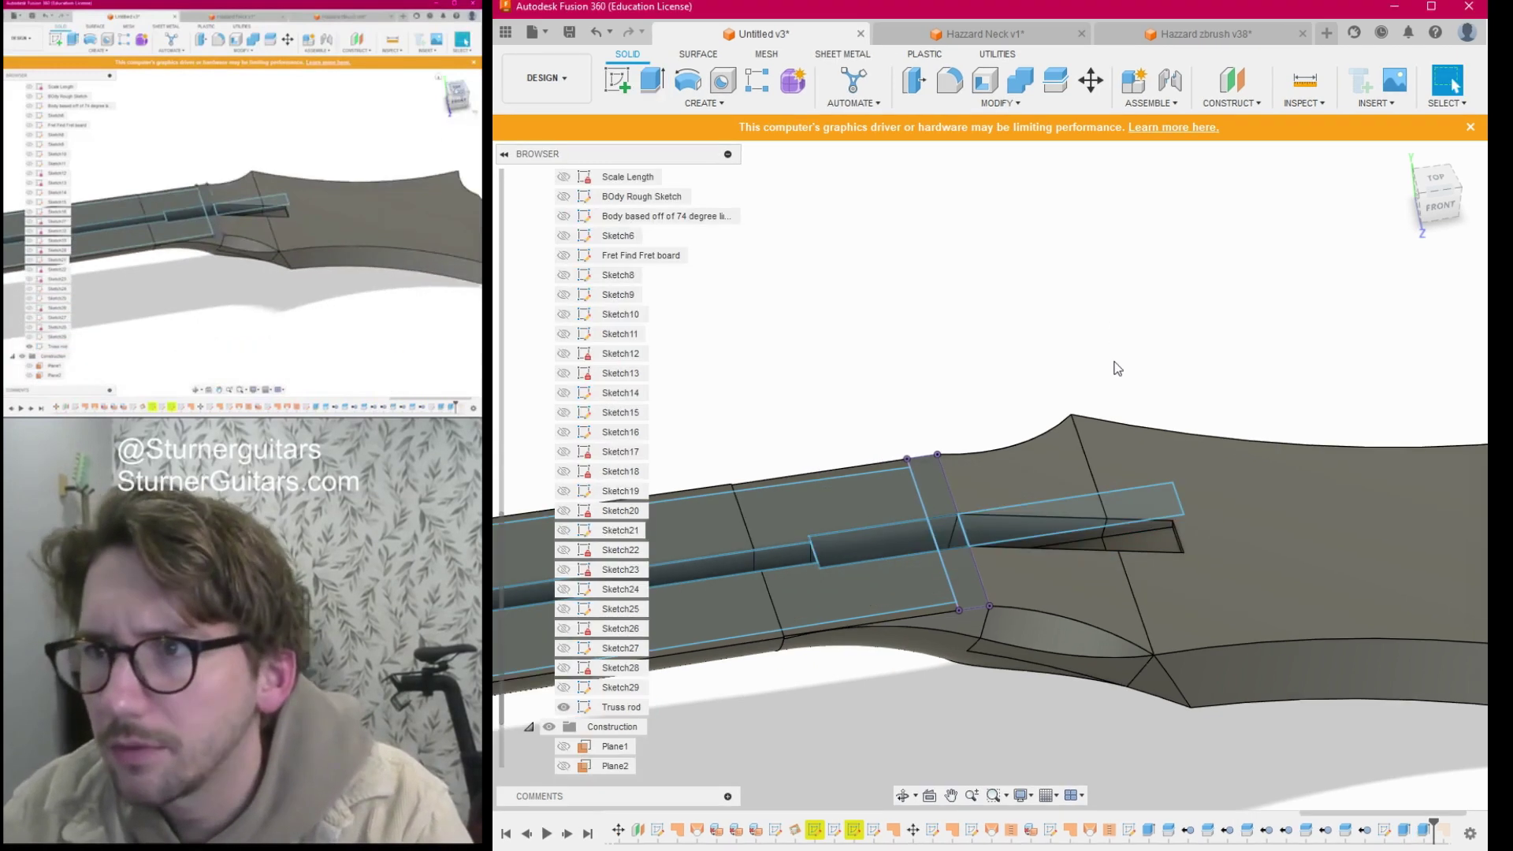
Check the truss rod channel from above along the whole neck and hide the Truss rod sketch.
{"action": "scroll", "coordinate": [1028, 476], "scroll_direction": "down", "scroll_amount": 2}
{"action": "middle_click_drag", "start_coordinate": [1028, 475], "coordinate": [990, 386]}
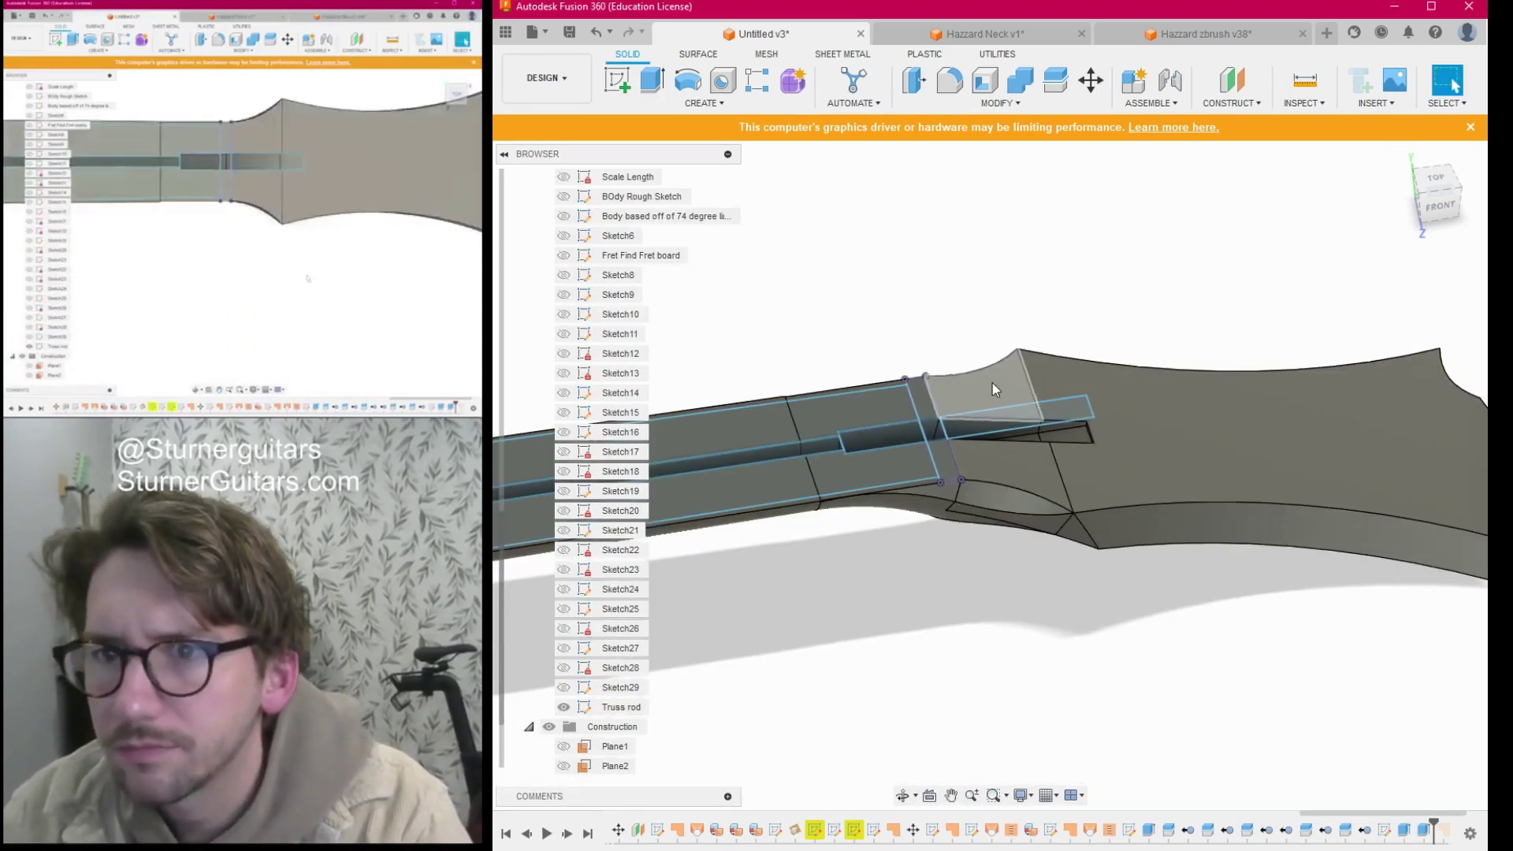
{"action": "left_click", "coordinate": [1434, 180]}
{"action": "scroll", "coordinate": [1415, 529], "scroll_direction": "up", "scroll_amount": 3}
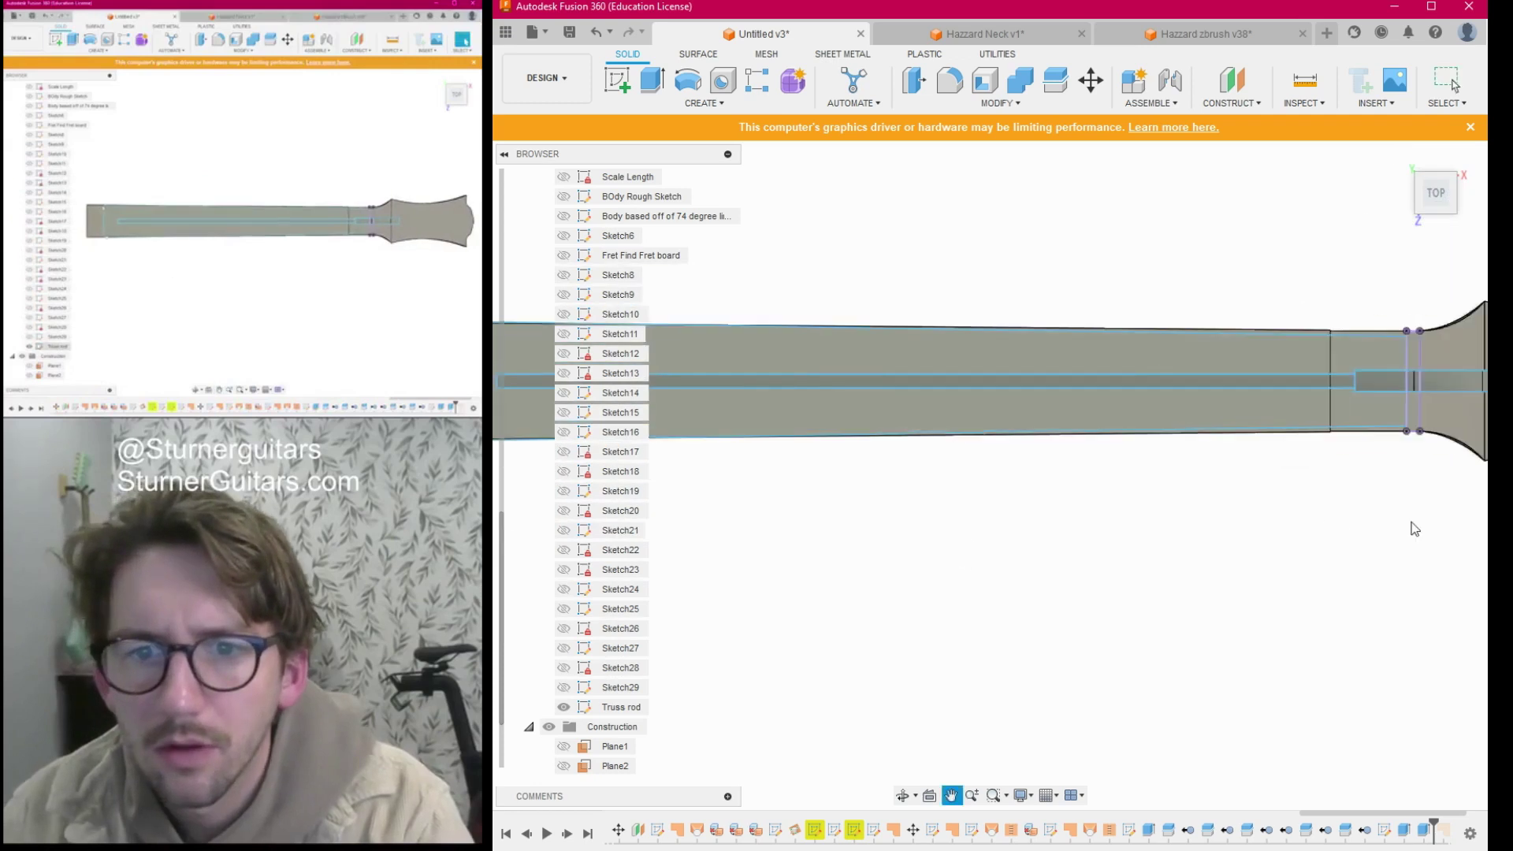
{"action": "scroll", "coordinate": [1415, 529], "scroll_direction": "down", "scroll_amount": 3}
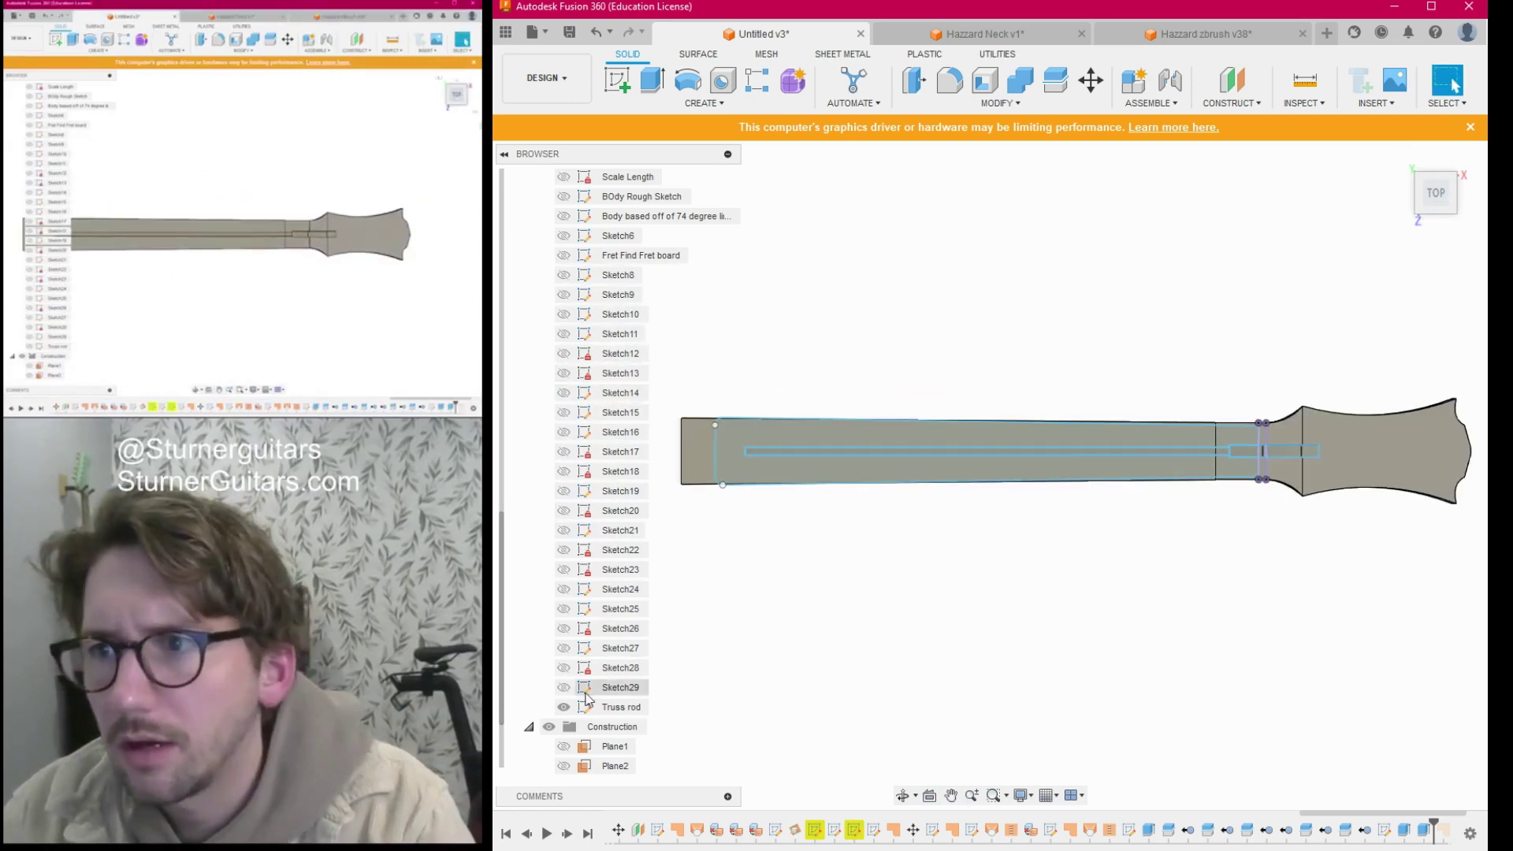
{"action": "middle_click_drag", "start_coordinate": [1057, 602], "coordinate": [943, 622]}
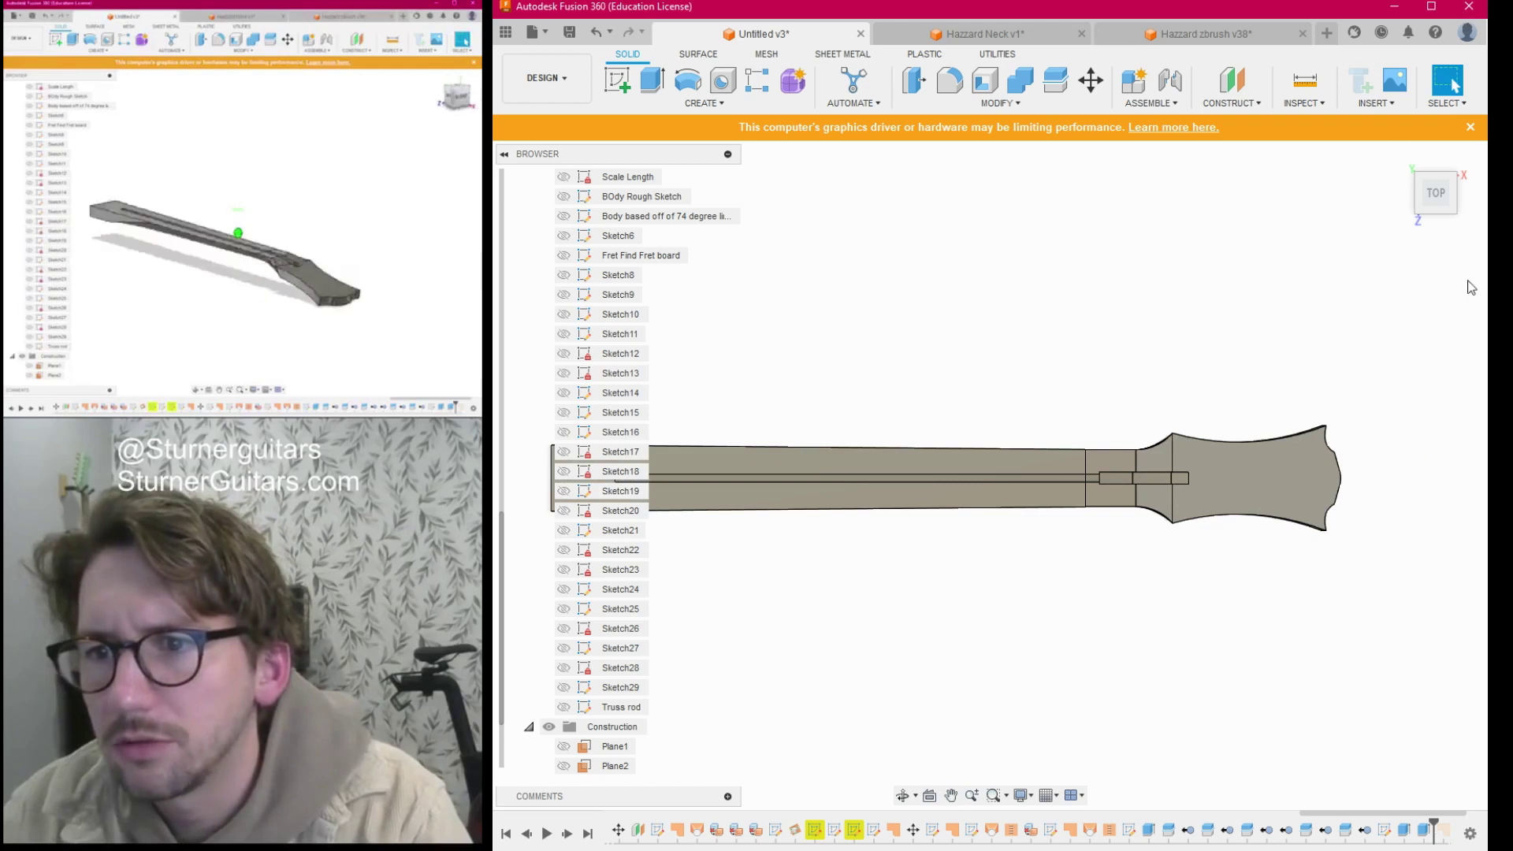
Start a new sketch on the headstock's top face.
{"action": "mouse_move", "coordinate": [1439, 202]}
{"action": "left_mouse_down"}
{"action": "mouse_move", "coordinate": [1423, 149]}
{"action": "mouse_move", "coordinate": [1313, 150]}
{"action": "mouse_move", "coordinate": [1249, 193]}
{"action": "mouse_move", "coordinate": [1213, 178]}
{"action": "mouse_move", "coordinate": [1178, 202]}
{"action": "left_mouse_up"}
{"action": "left_click", "coordinate": [1435, 193]}
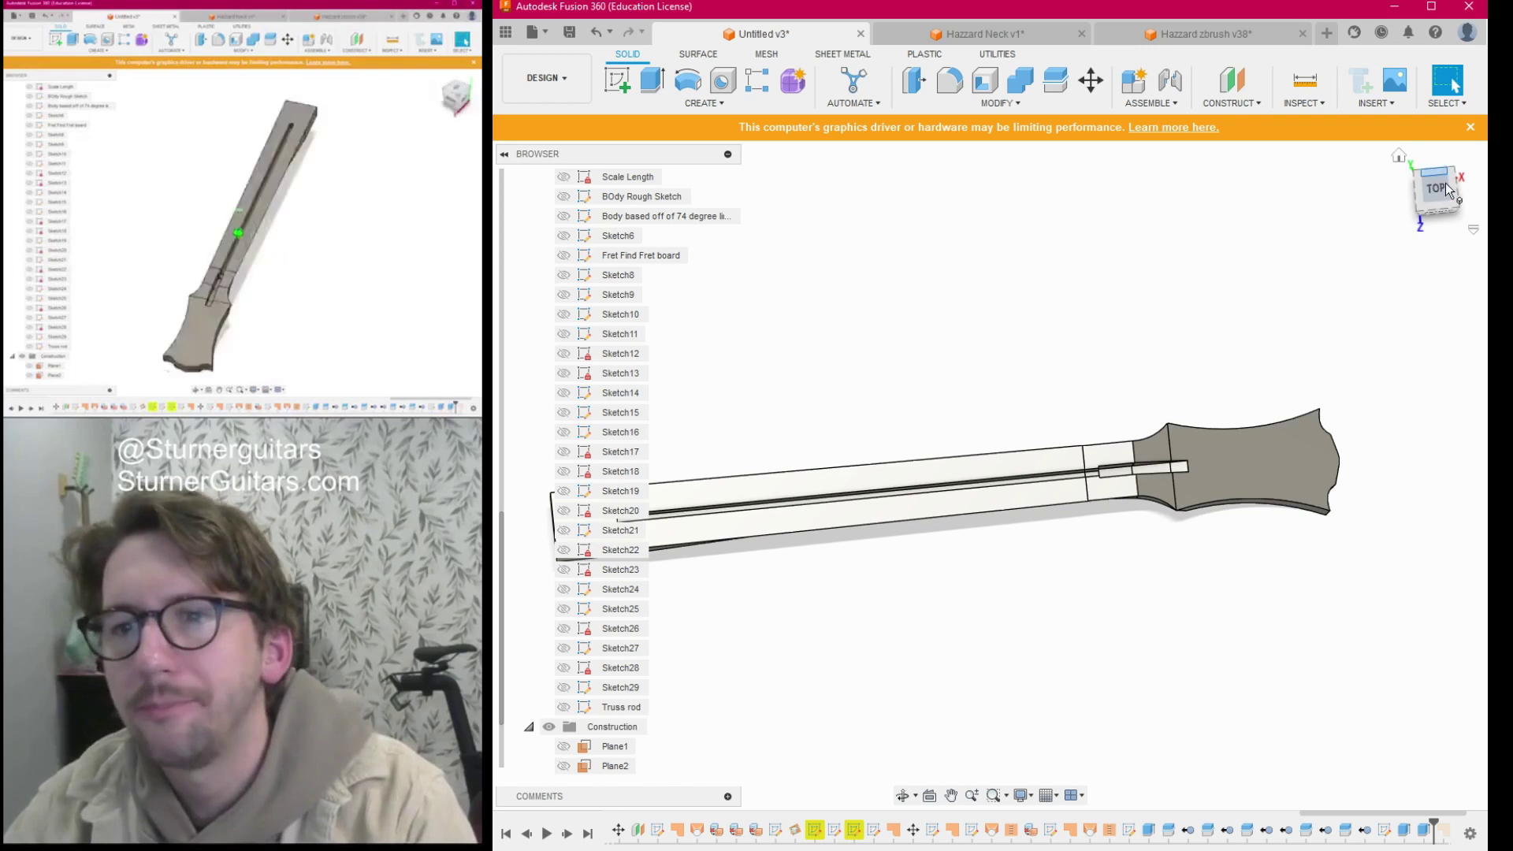
{"action": "middle_click_drag", "start_coordinate": [1418, 192], "coordinate": [1424, 190], "text": "shift"}
{"action": "mouse_move", "coordinate": [1423, 190]}
{"action": "left_mouse_down"}
{"action": "mouse_move", "coordinate": [1206, 146]}
{"action": "mouse_move", "coordinate": [1095, 162]}
{"action": "left_mouse_up"}
{"action": "middle_click_drag", "start_coordinate": [1425, 206], "coordinate": [1441, 192], "text": "shift"}
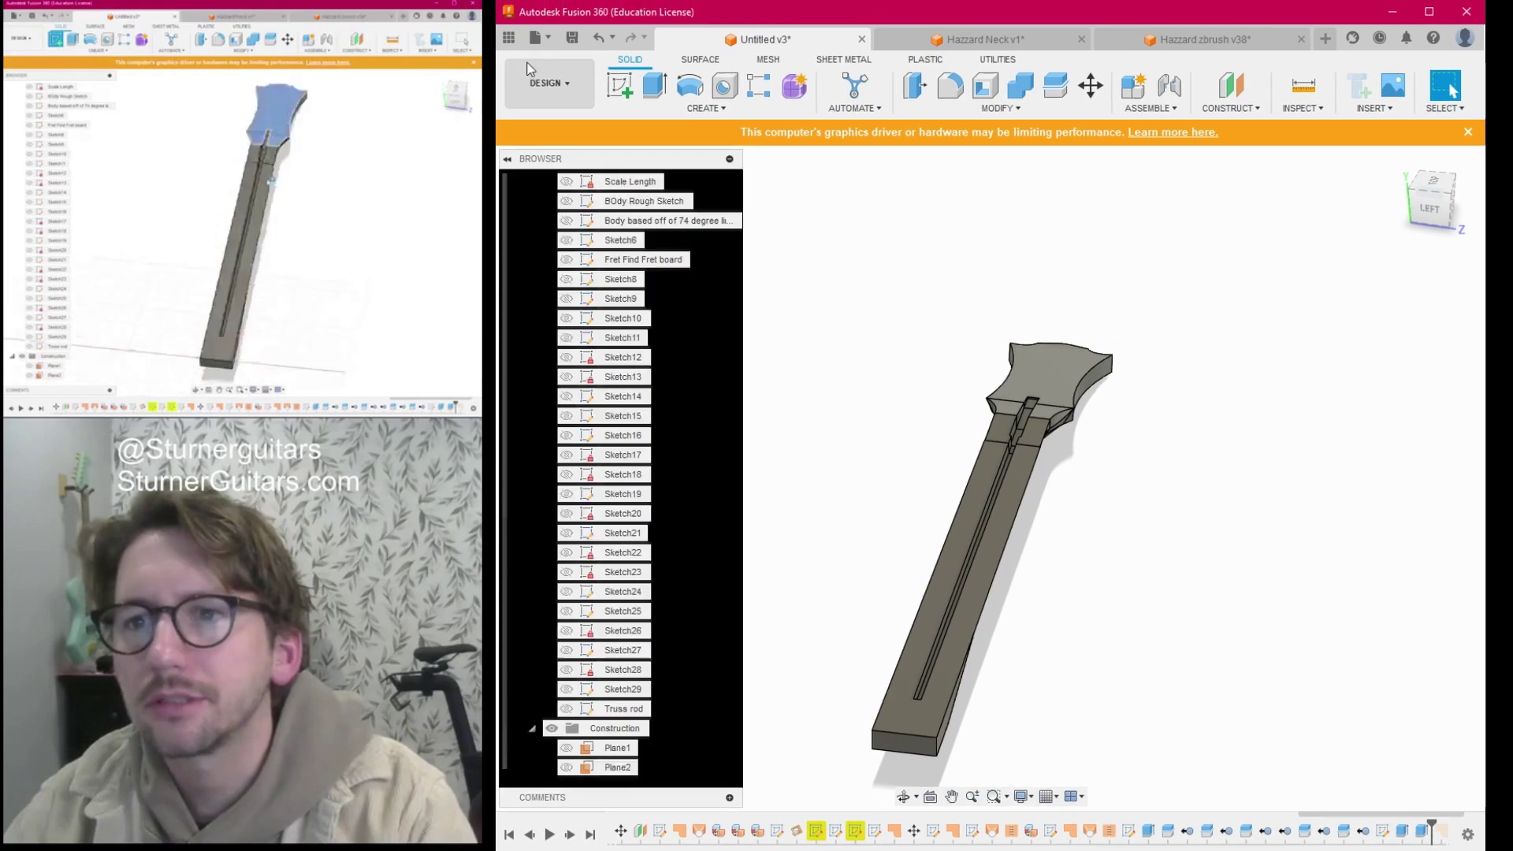
{"action": "left_click", "coordinate": [618, 79]}
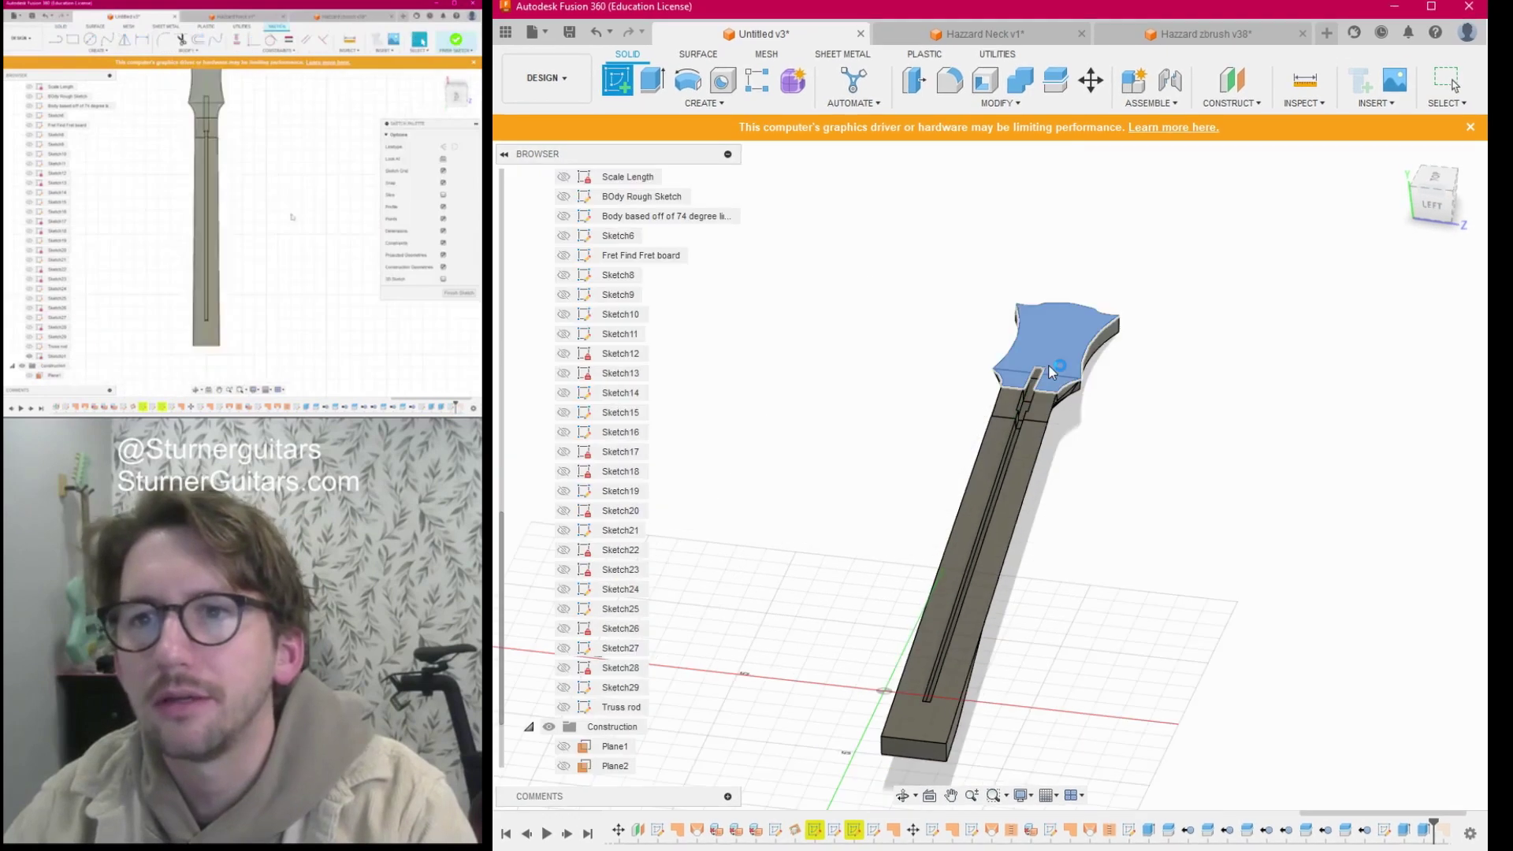
{"action": "left_click", "coordinate": [1049, 364]}
Show the Fret Find Fret board sketch as reference for the headstock sketch.
{"action": "scroll", "coordinate": [1099, 437], "scroll_direction": "up", "scroll_amount": 10}
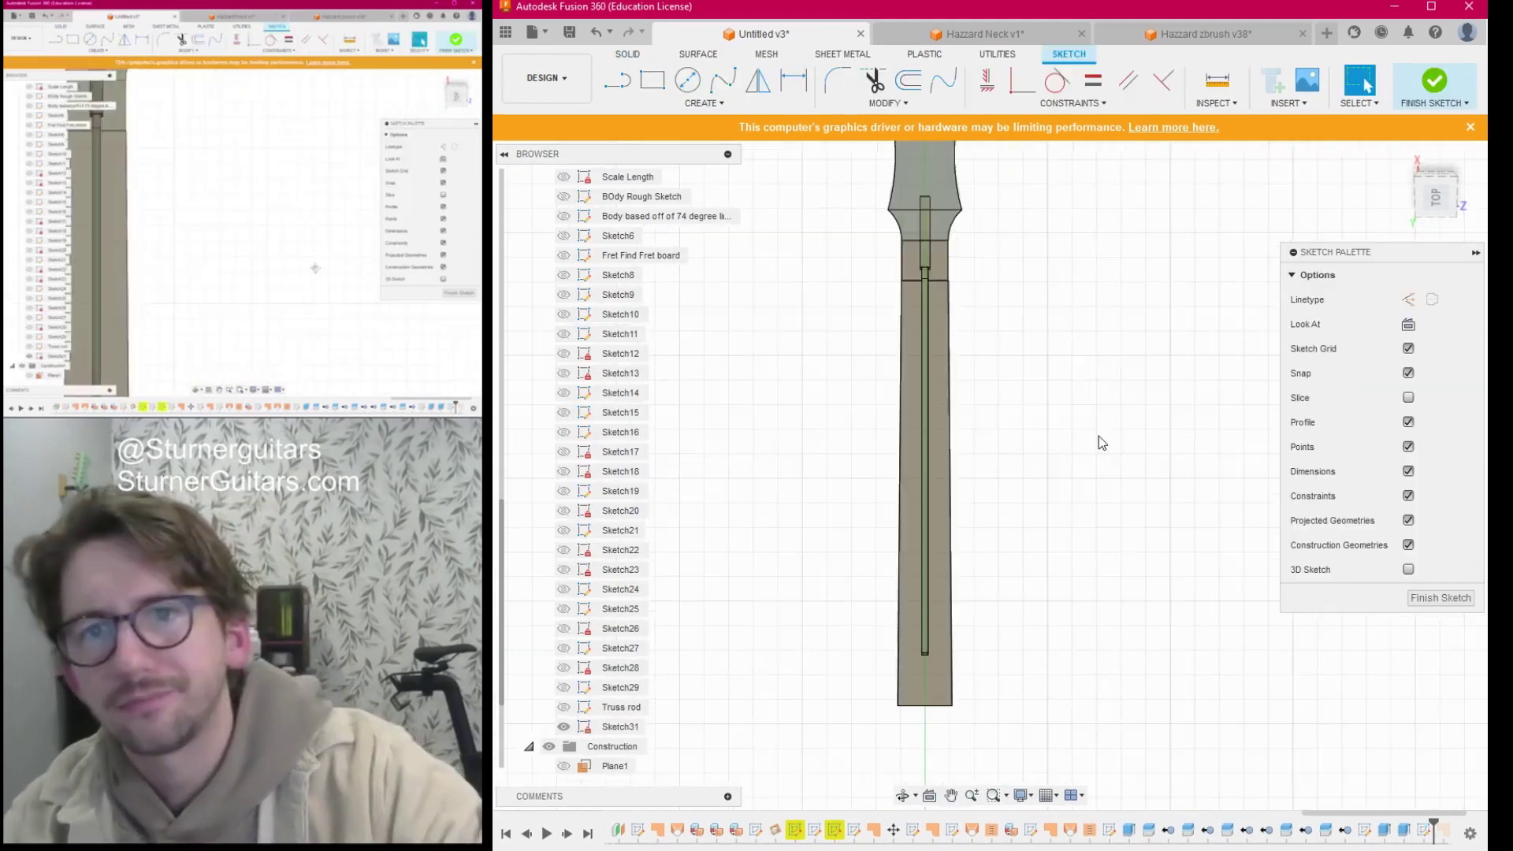
{"action": "mouse_move", "coordinate": [1194, 581]}
{"action": "middle_mouse_down"}
{"action": "mouse_move", "coordinate": [1148, 547]}
{"action": "mouse_move", "coordinate": [1307, 746]}
{"action": "middle_mouse_up"}
{"action": "middle_click_drag", "start_coordinate": [1117, 576], "coordinate": [1142, 585]}
{"action": "scroll", "coordinate": [1147, 607], "scroll_direction": "down", "scroll_amount": 3}
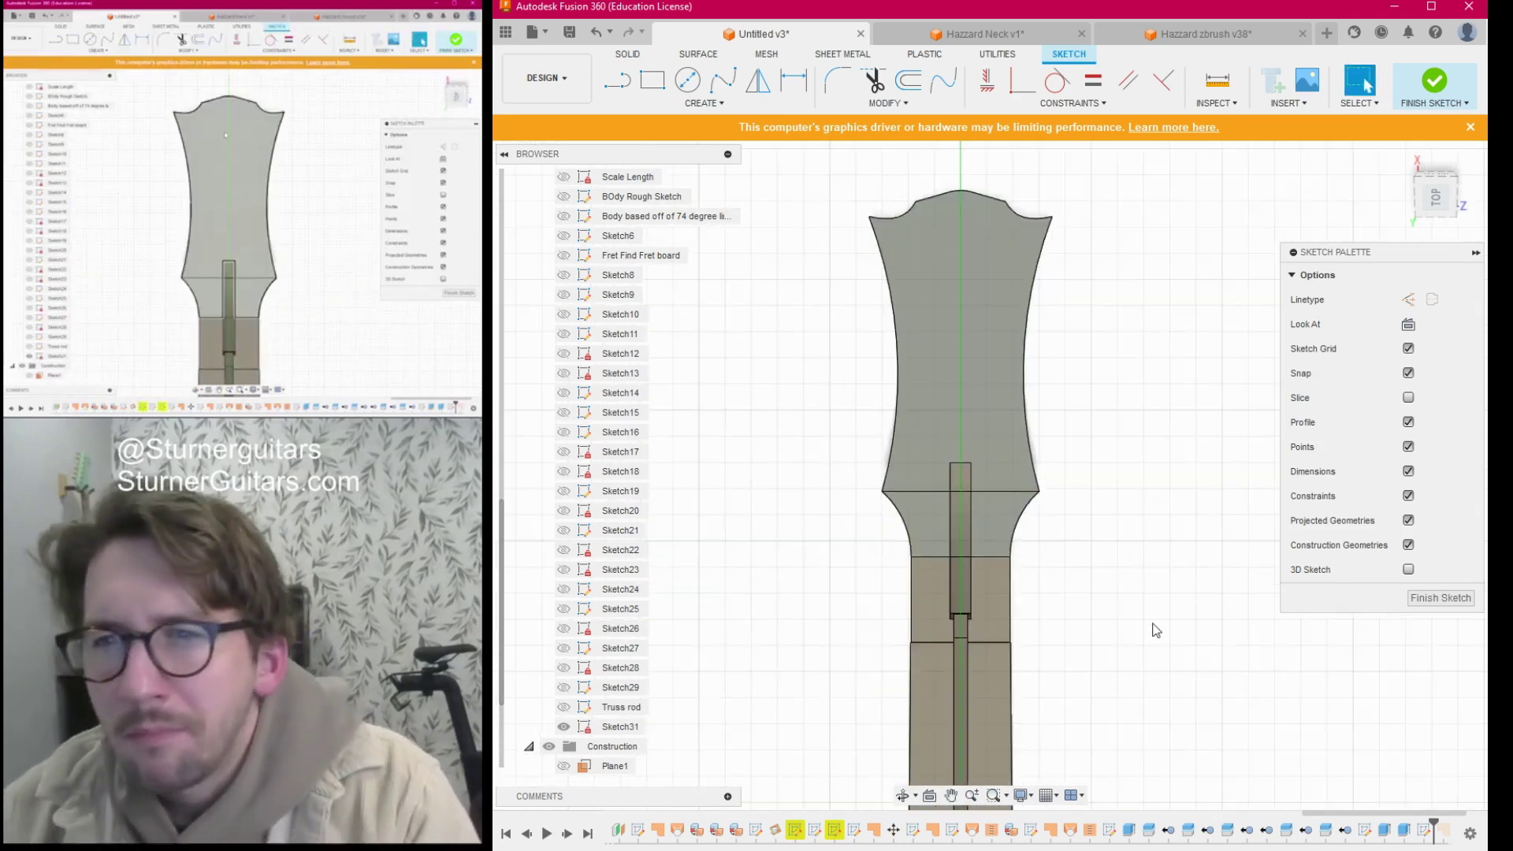
{"action": "scroll", "coordinate": [1104, 552], "scroll_direction": "up", "scroll_amount": 3}
{"action": "scroll", "coordinate": [1112, 584], "scroll_direction": "down", "scroll_amount": 3}
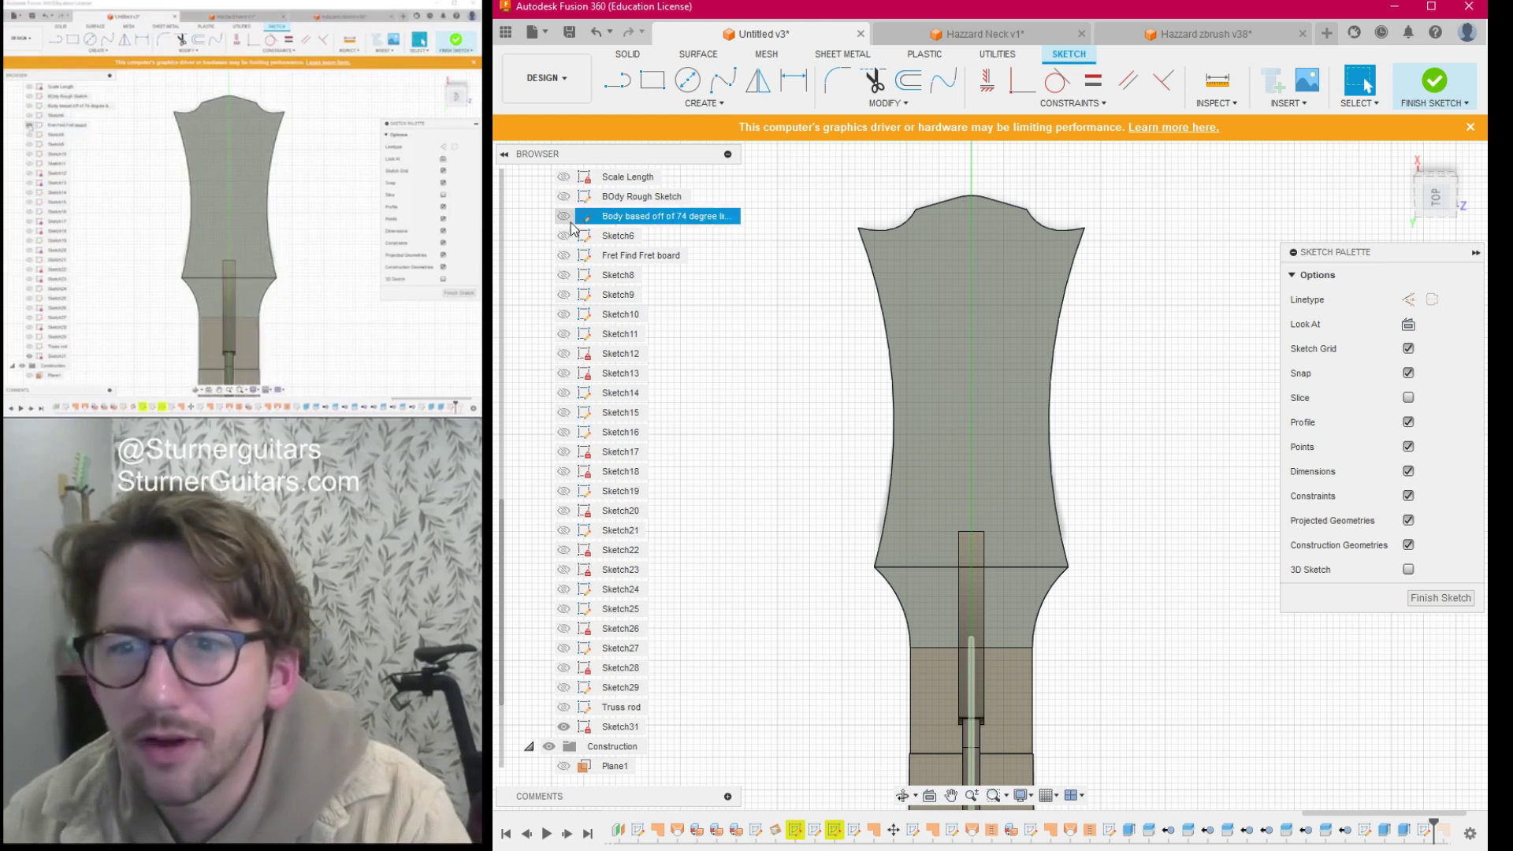
{"action": "left_click", "coordinate": [563, 255]}
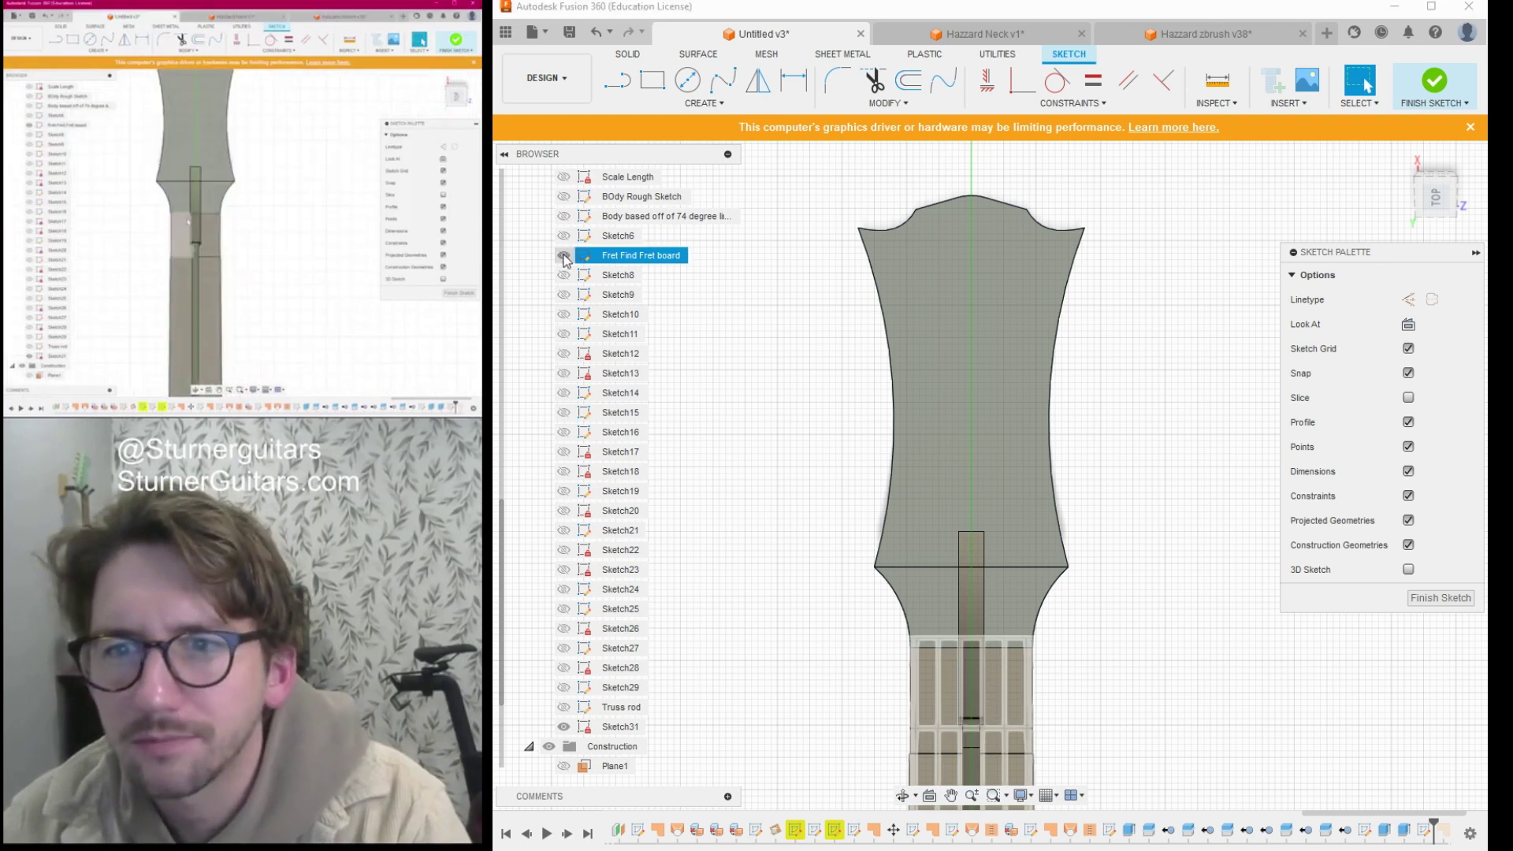
Project the six string points at the nut end of the Fret Find Fret board sketch into the headstock sketch.
{"action": "middle_click_drag", "start_coordinate": [819, 531], "coordinate": [755, 341]}
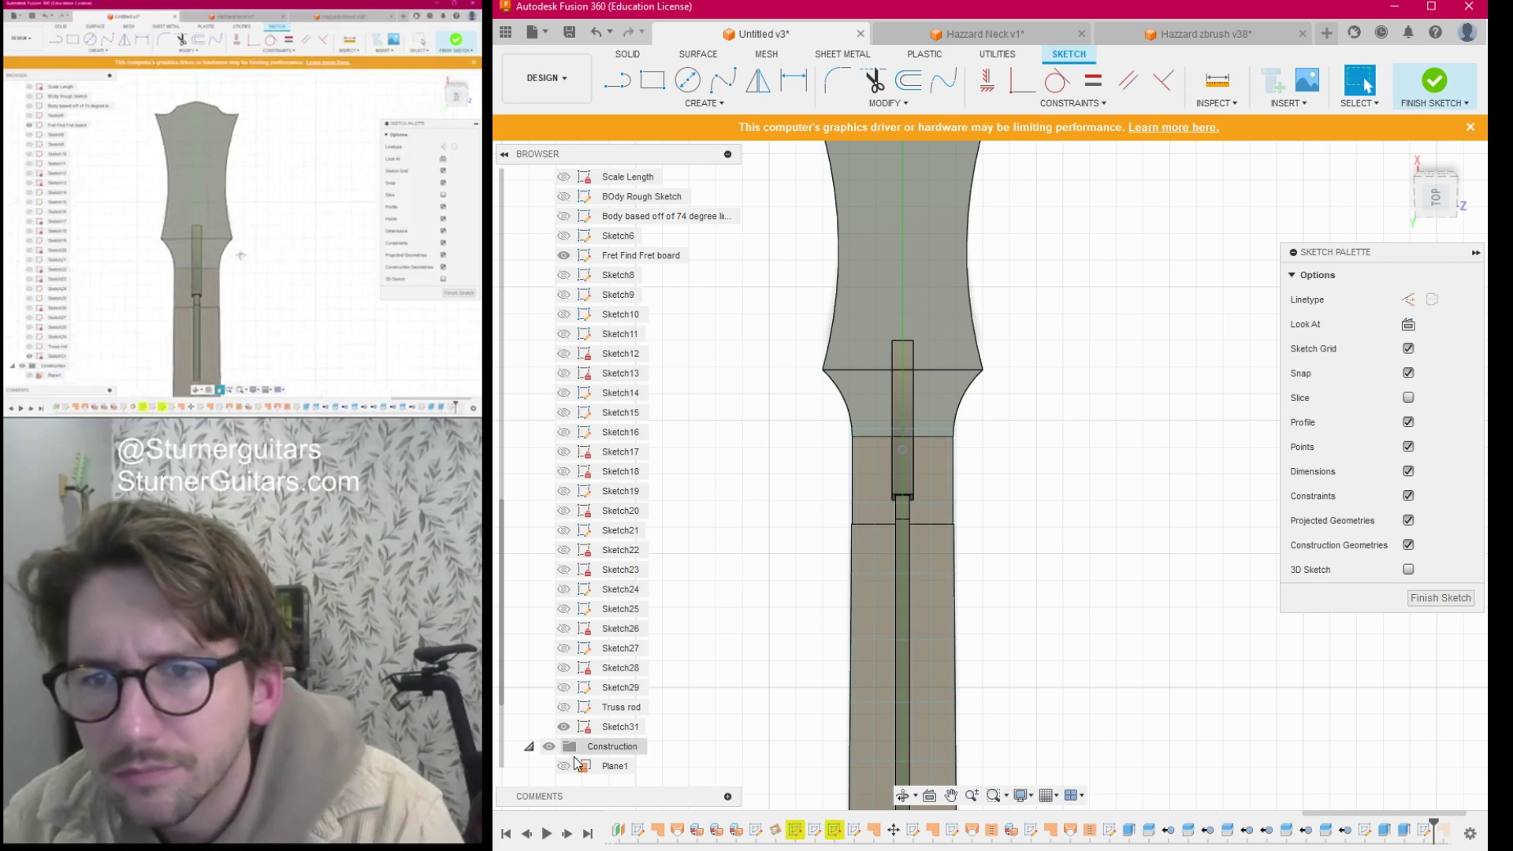
{"action": "middle_click_drag", "start_coordinate": [997, 399], "coordinate": [1011, 510]}
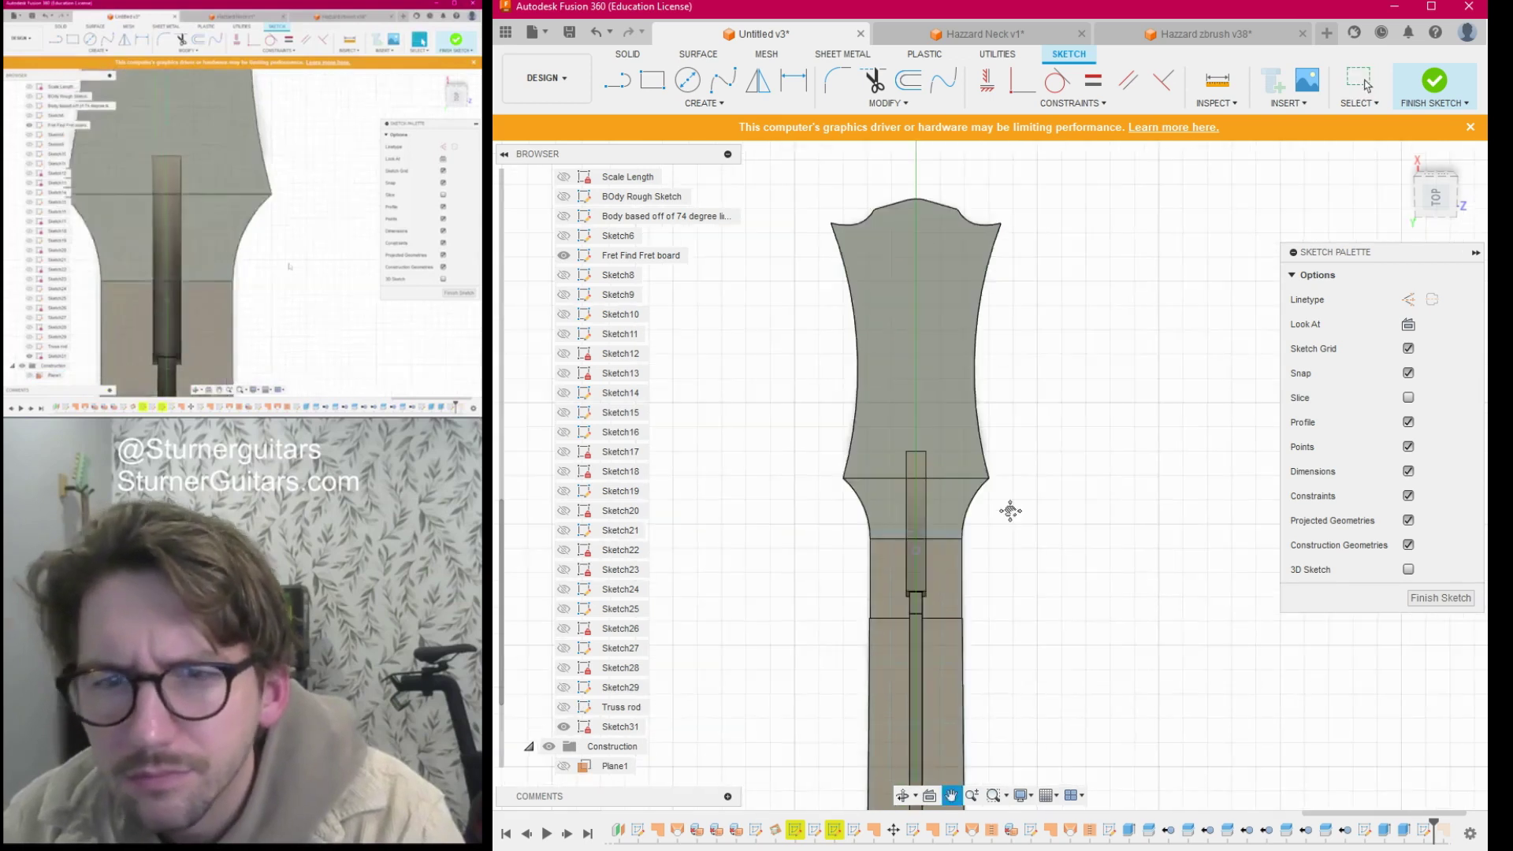
{"action": "scroll", "coordinate": [938, 530], "scroll_direction": "up", "scroll_amount": 5}
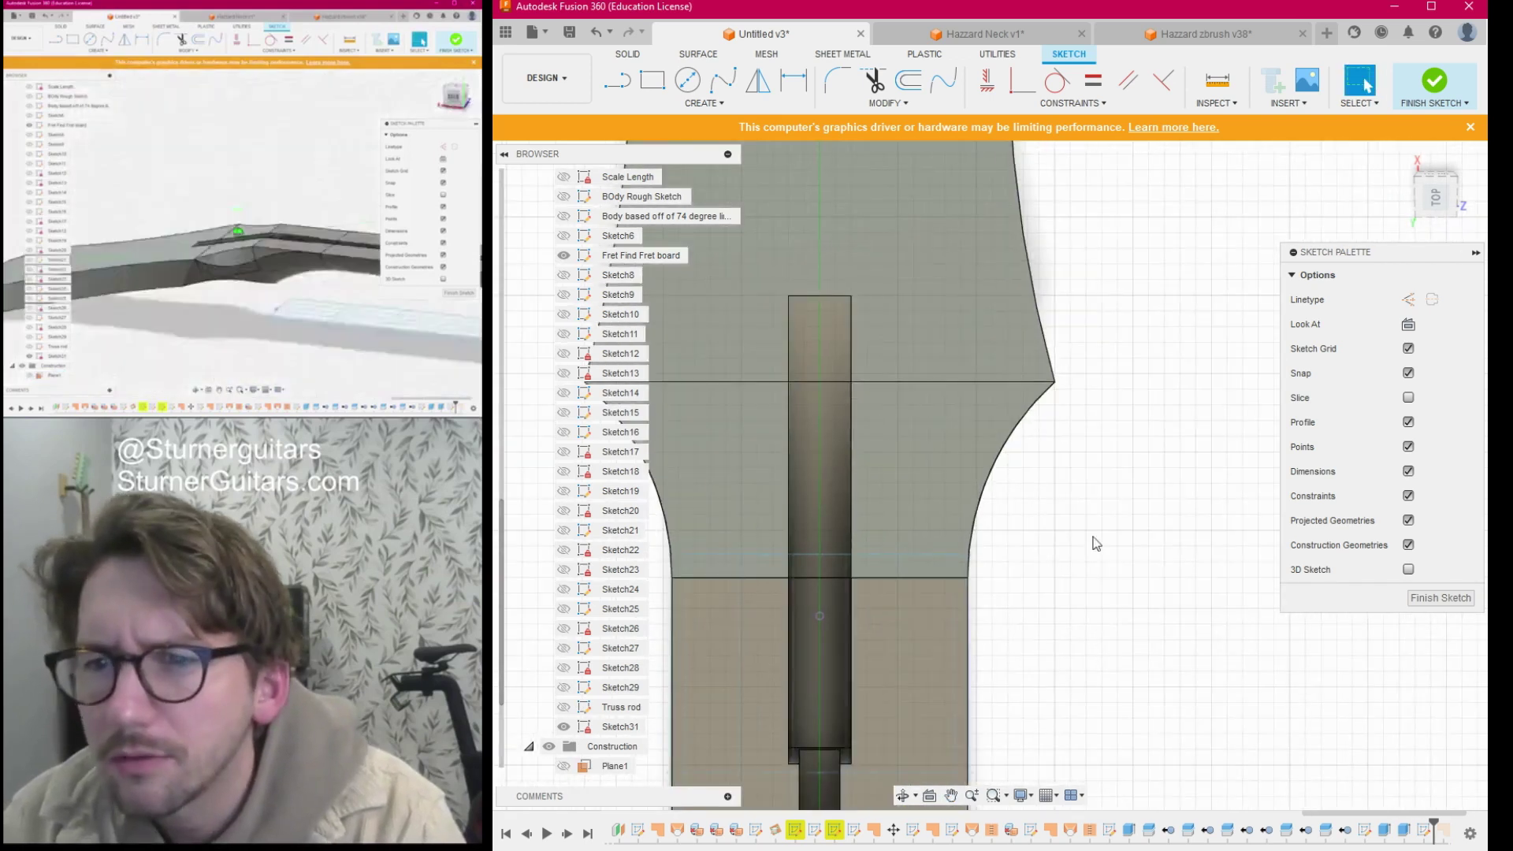
{"action": "scroll", "coordinate": [1096, 543], "scroll_direction": "down", "scroll_amount": 3}
{"action": "mouse_move", "coordinate": [1434, 186]}
{"action": "left_mouse_down"}
{"action": "mouse_move", "coordinate": [1482, 118]}
{"action": "mouse_move", "coordinate": [1475, 146]}
{"action": "left_mouse_up"}
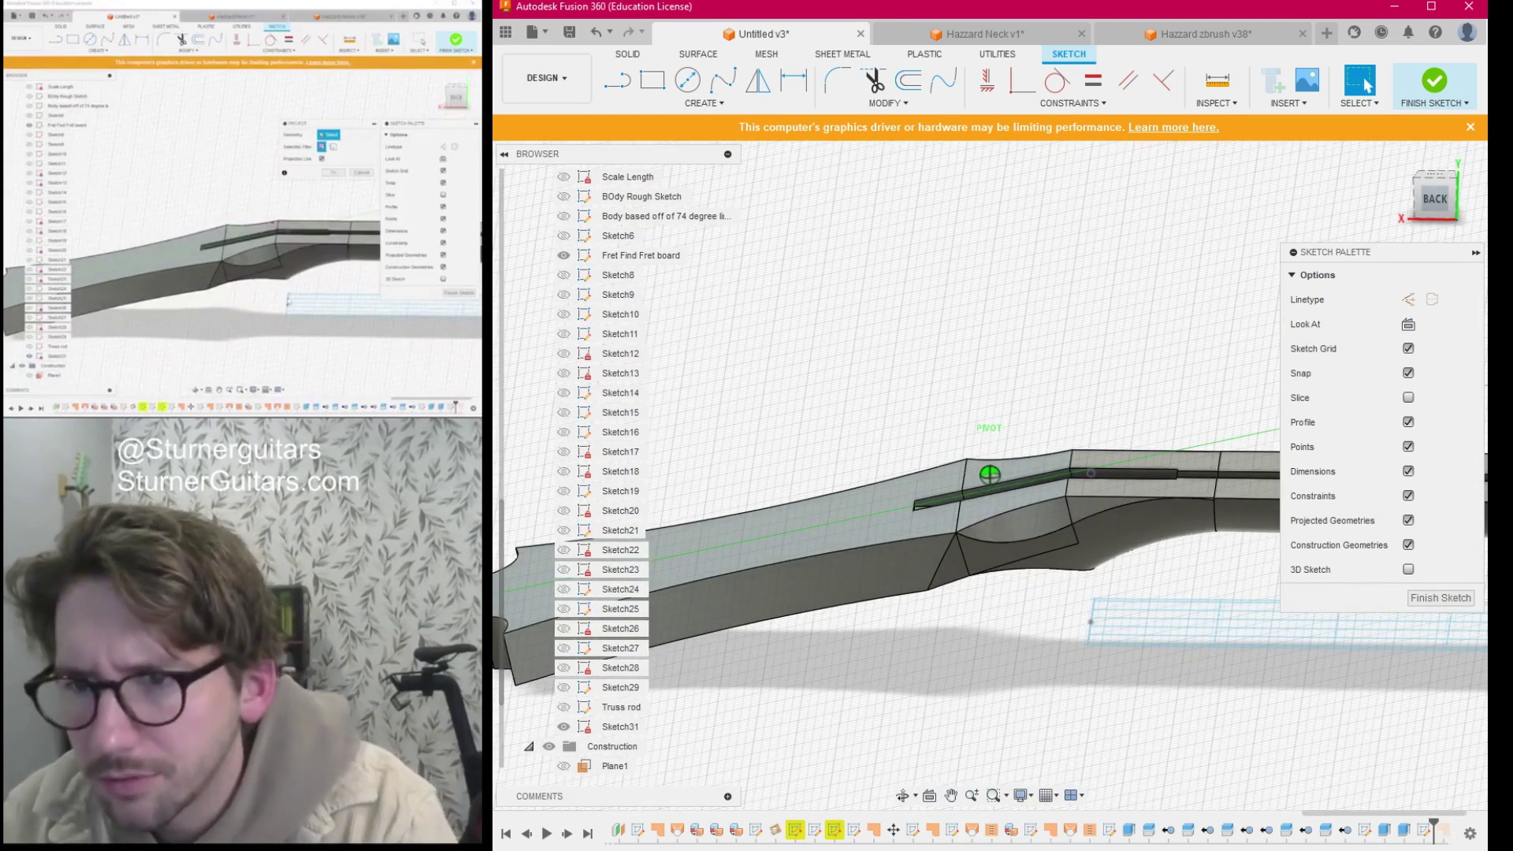
{"action": "key", "text": "p"}
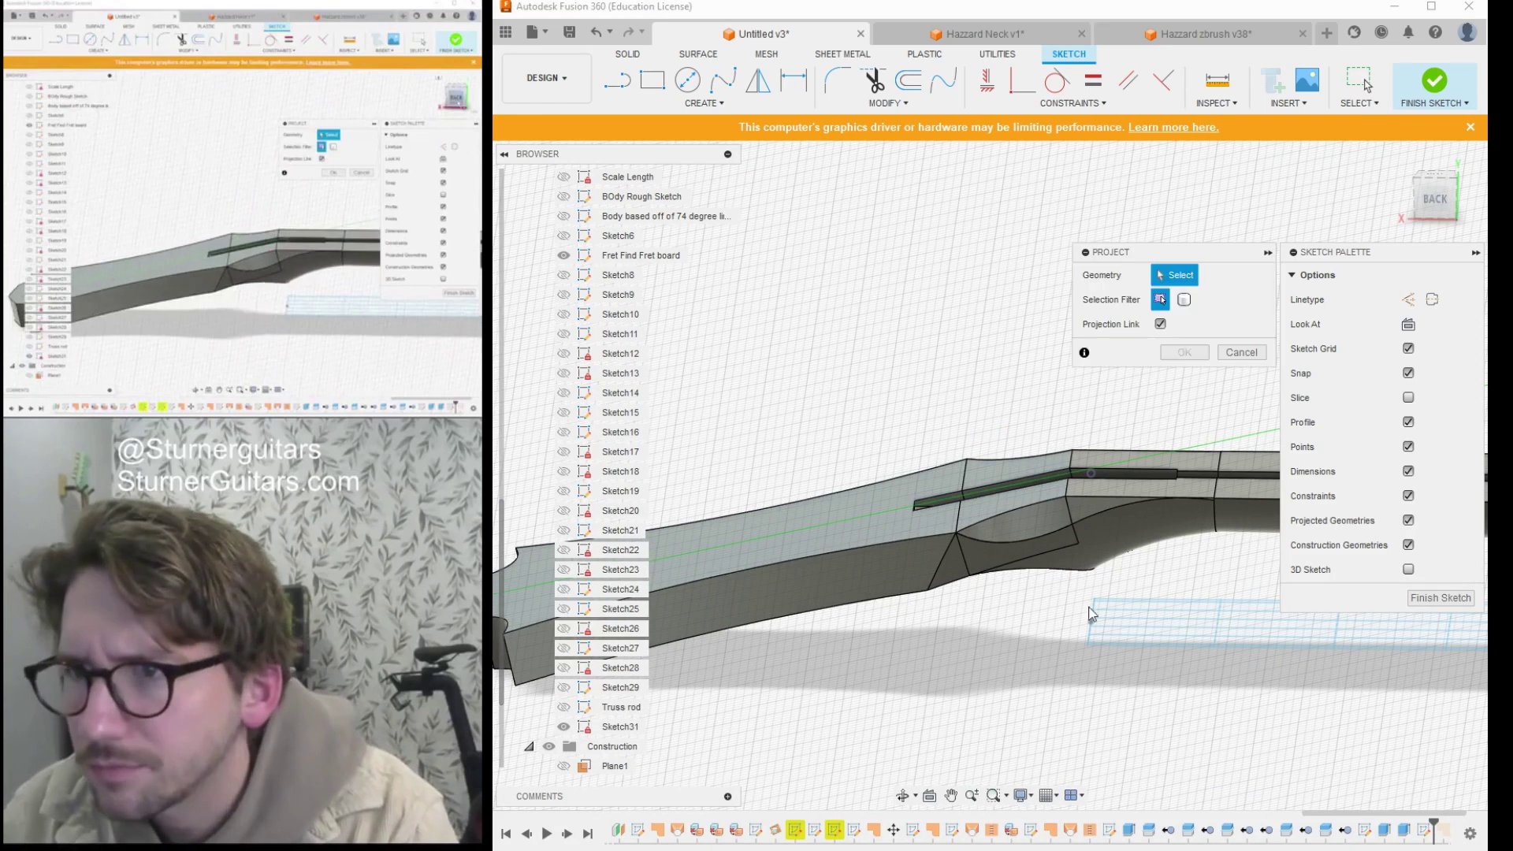
{"action": "scroll", "coordinate": [1081, 647], "scroll_direction": "down", "scroll_amount": 1}
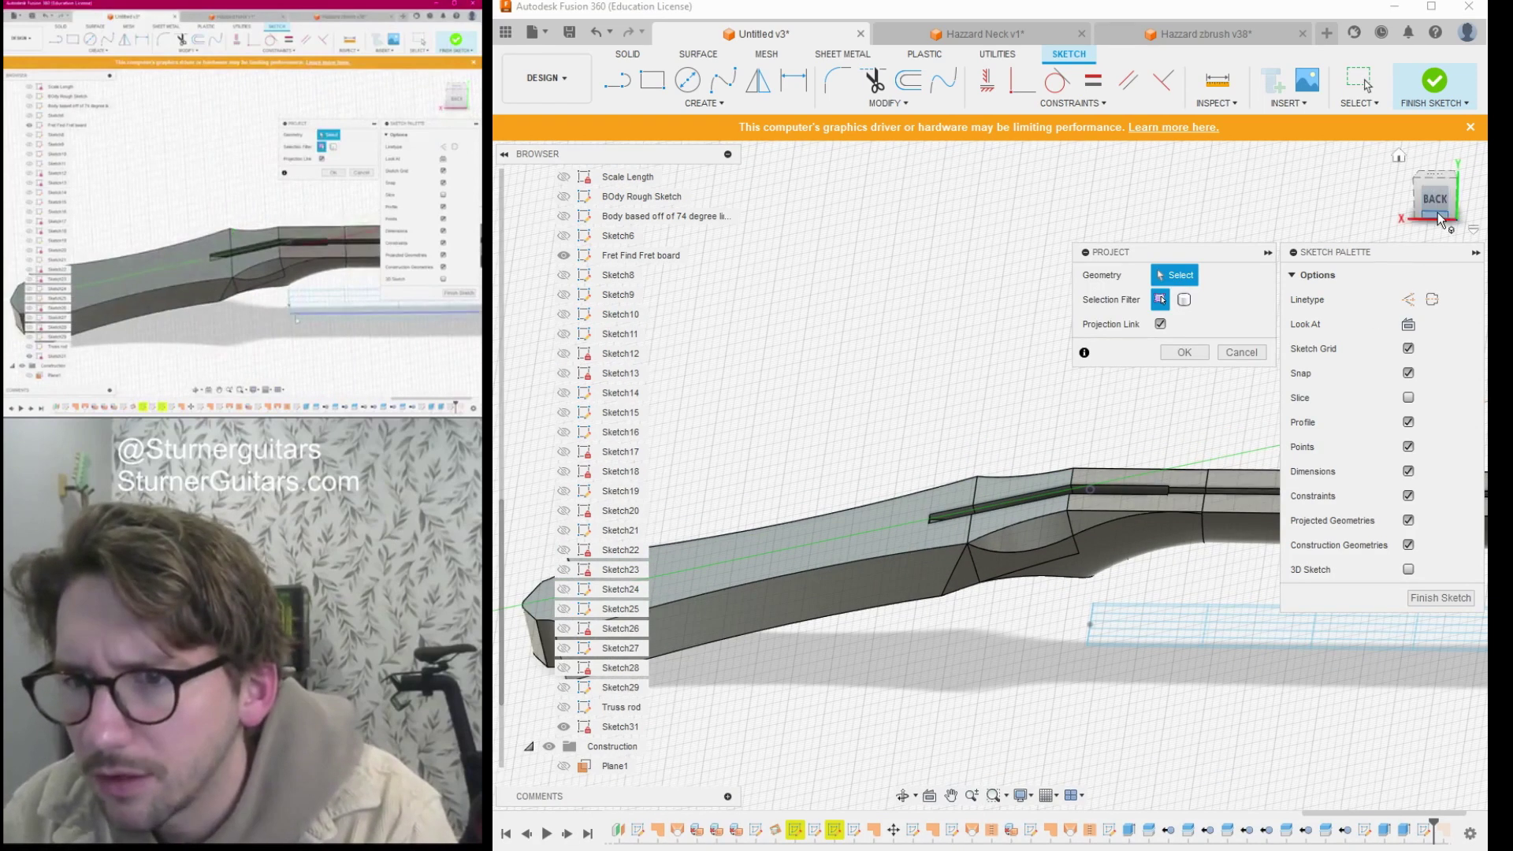
{"action": "left_click_drag", "start_coordinate": [1437, 211], "coordinate": [1391, 255]}
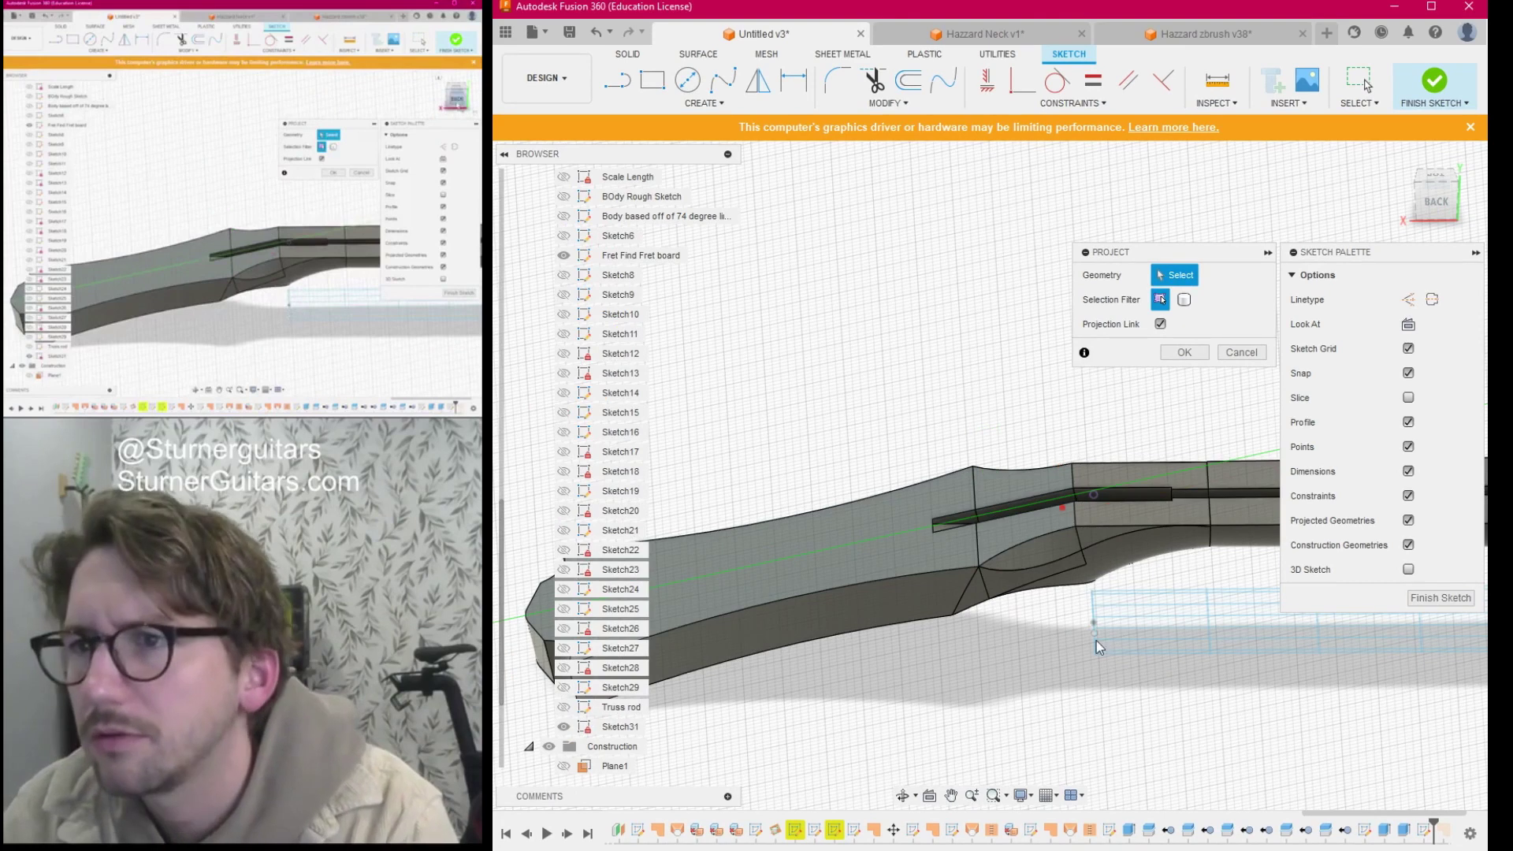
{"action": "left_click_drag", "start_coordinate": [1436, 205], "coordinate": [1425, 158]}
{"action": "left_click", "coordinate": [1435, 210]}
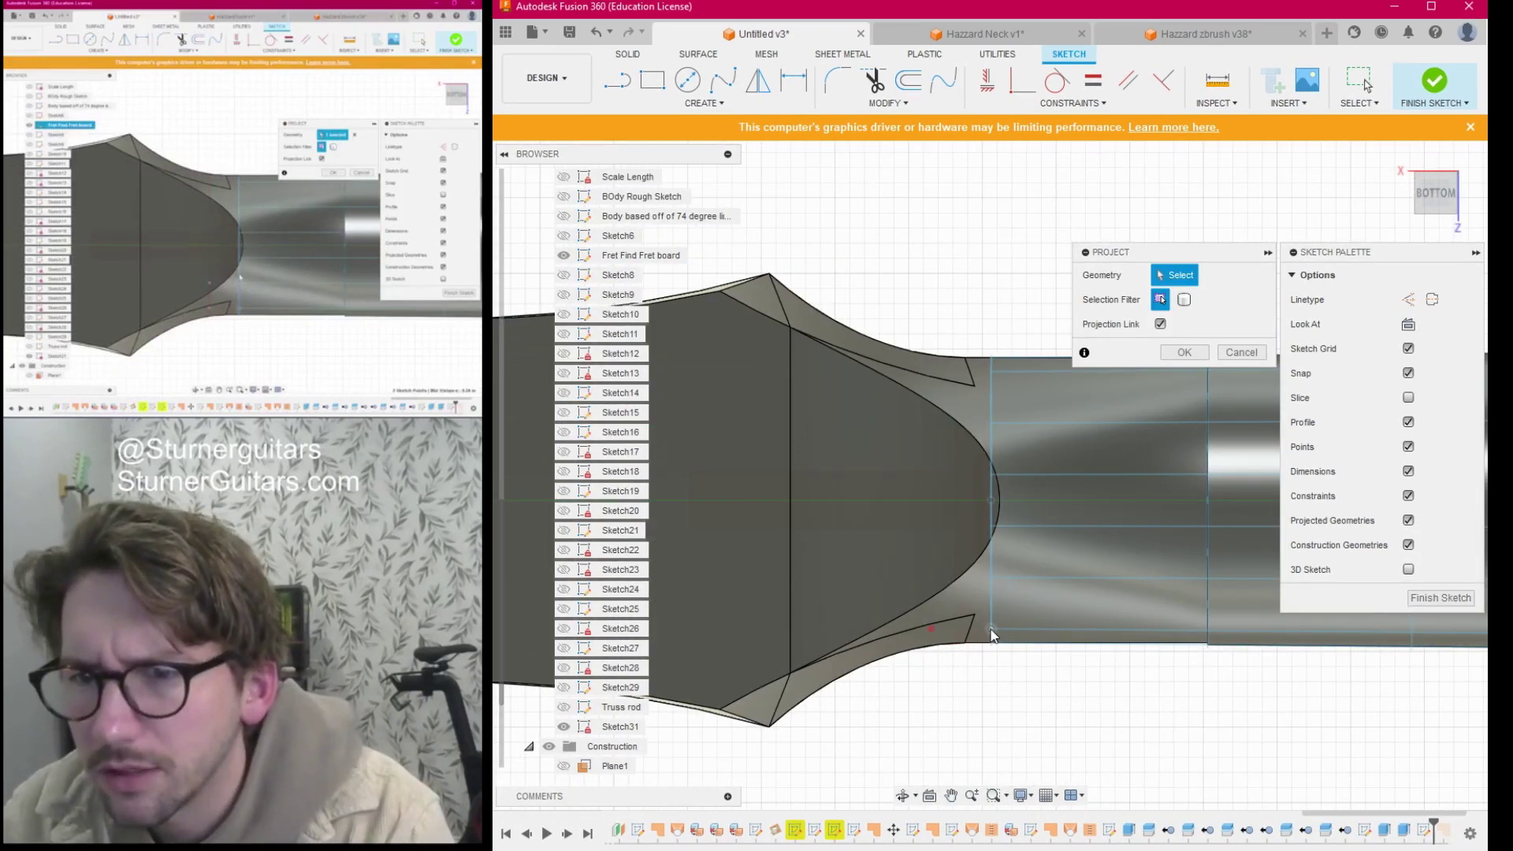
{"action": "left_click", "coordinate": [991, 629]}
{"action": "left_click", "coordinate": [992, 579]}
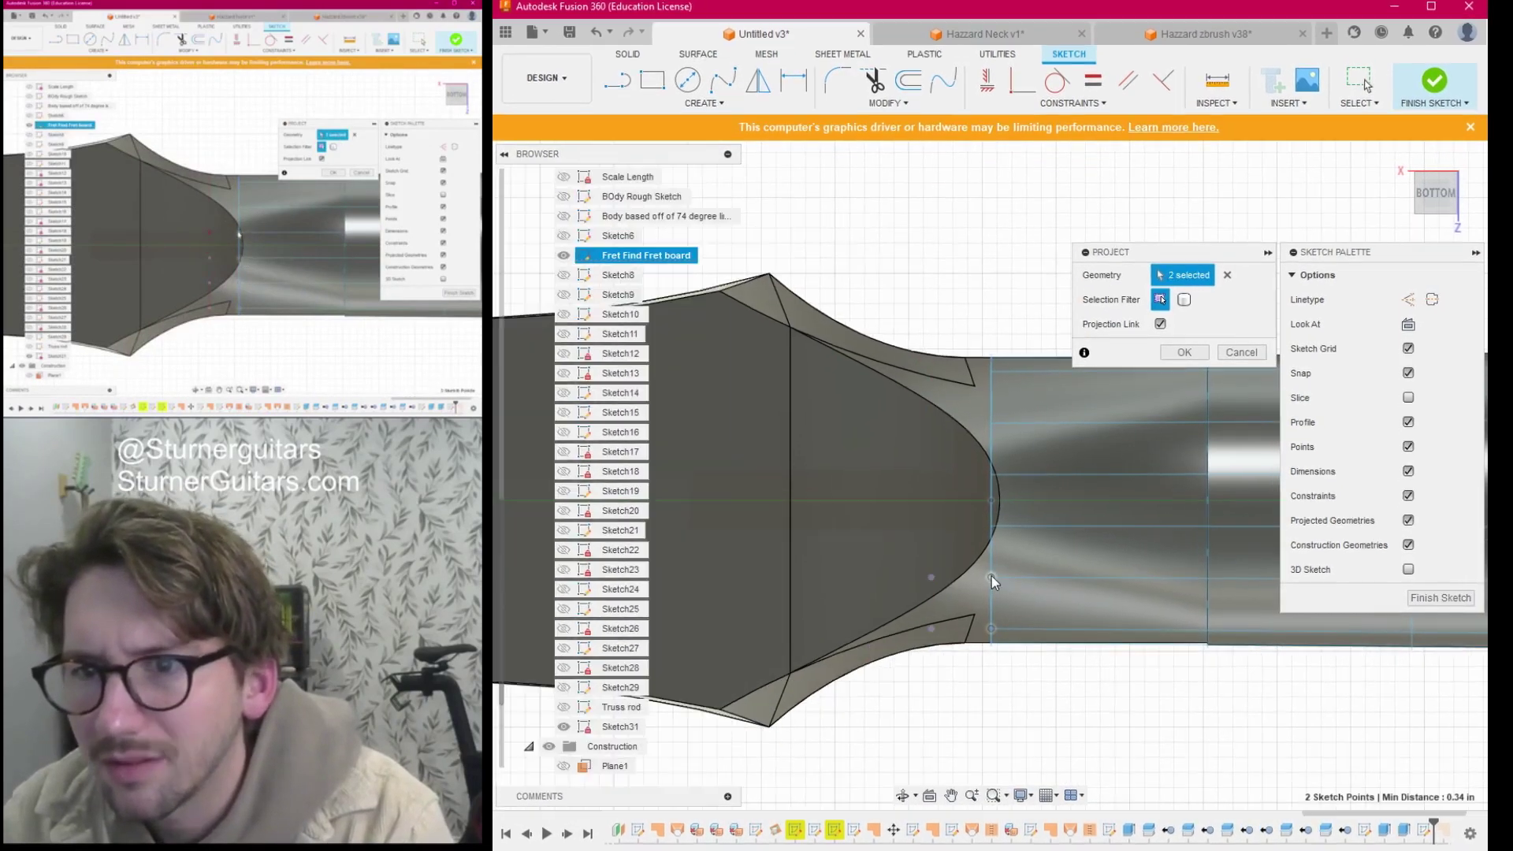
{"action": "left_click", "coordinate": [991, 525]}
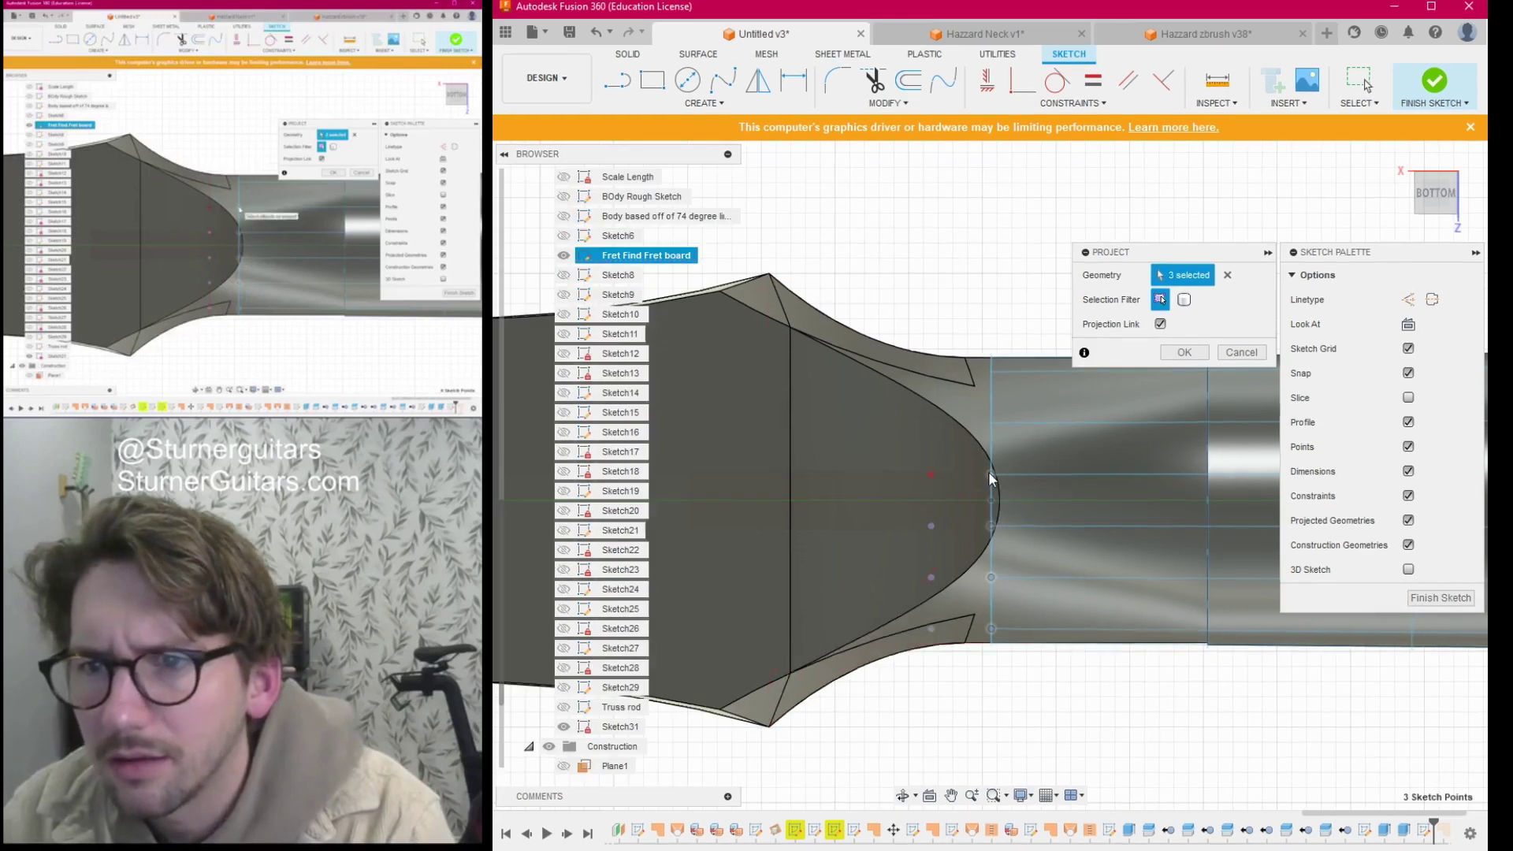
{"action": "left_click", "coordinate": [991, 475]}
{"action": "left_click", "coordinate": [991, 426]}
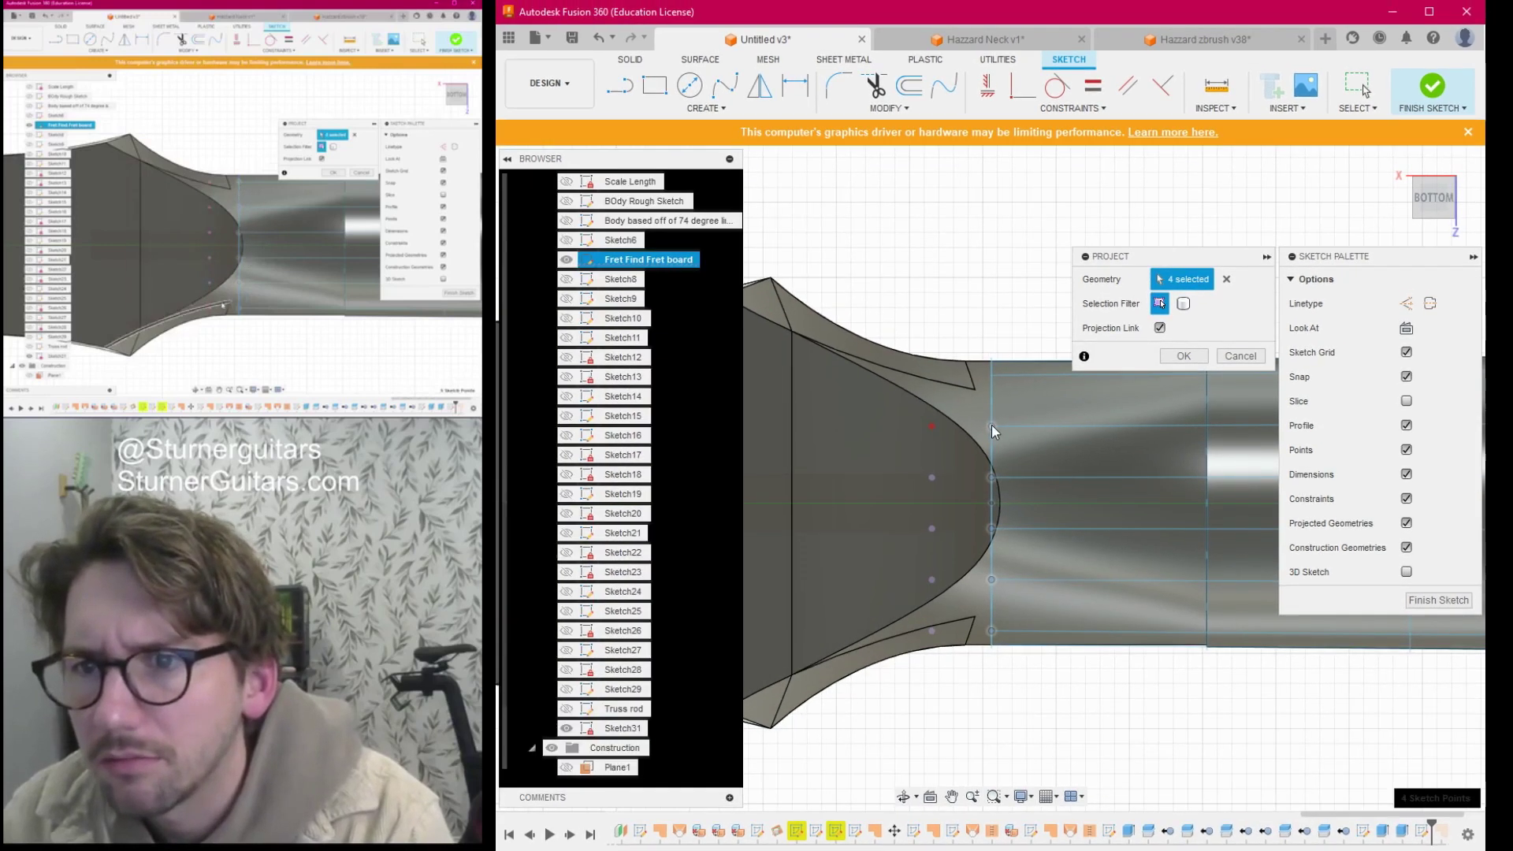
{"action": "left_click", "coordinate": [992, 374]}
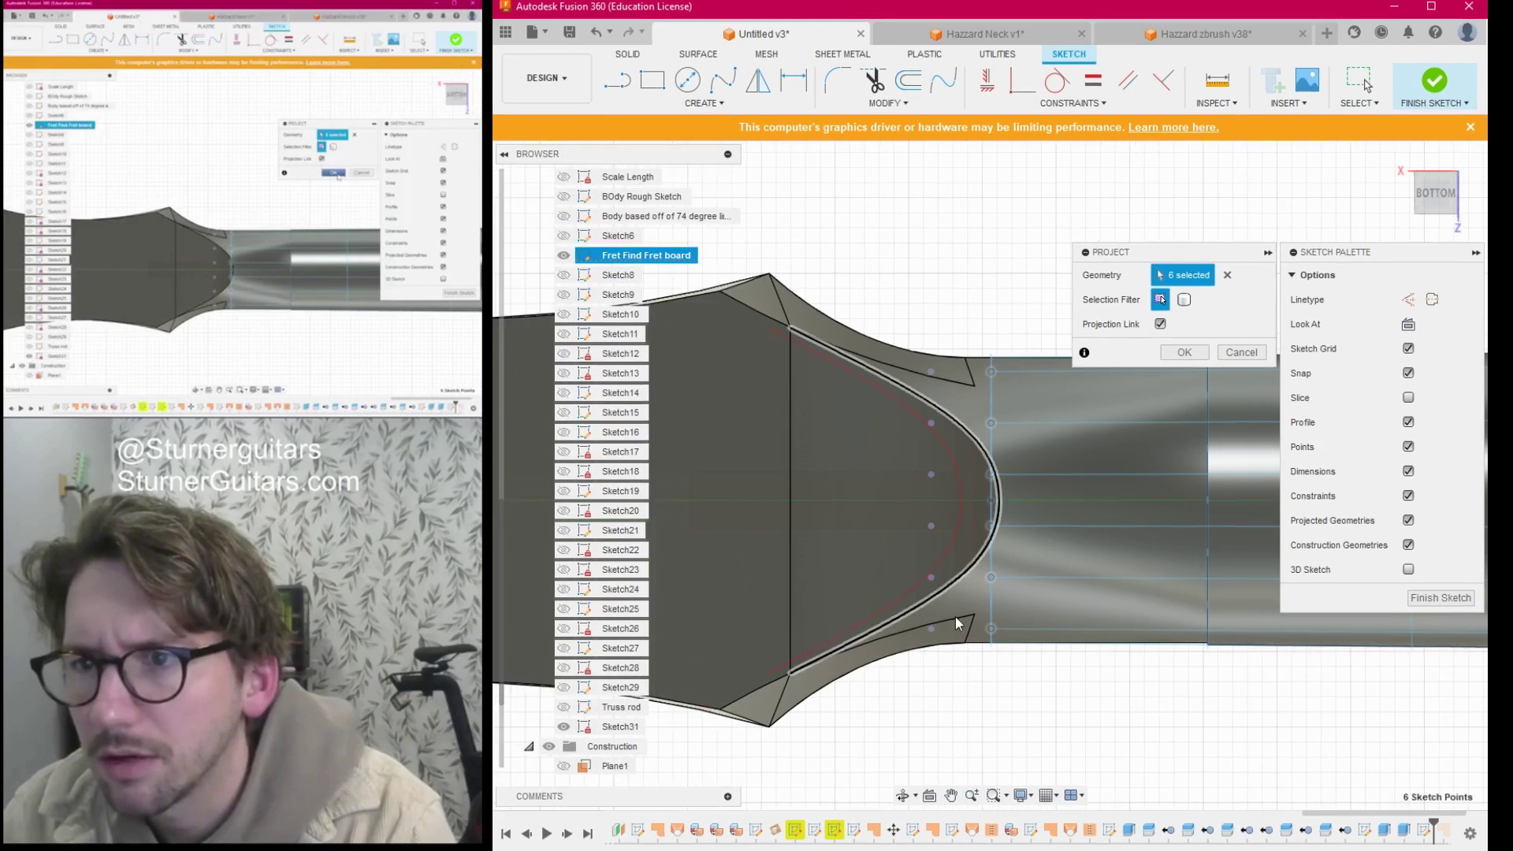
{"action": "scroll", "coordinate": [957, 621], "scroll_direction": "down", "scroll_amount": 3}
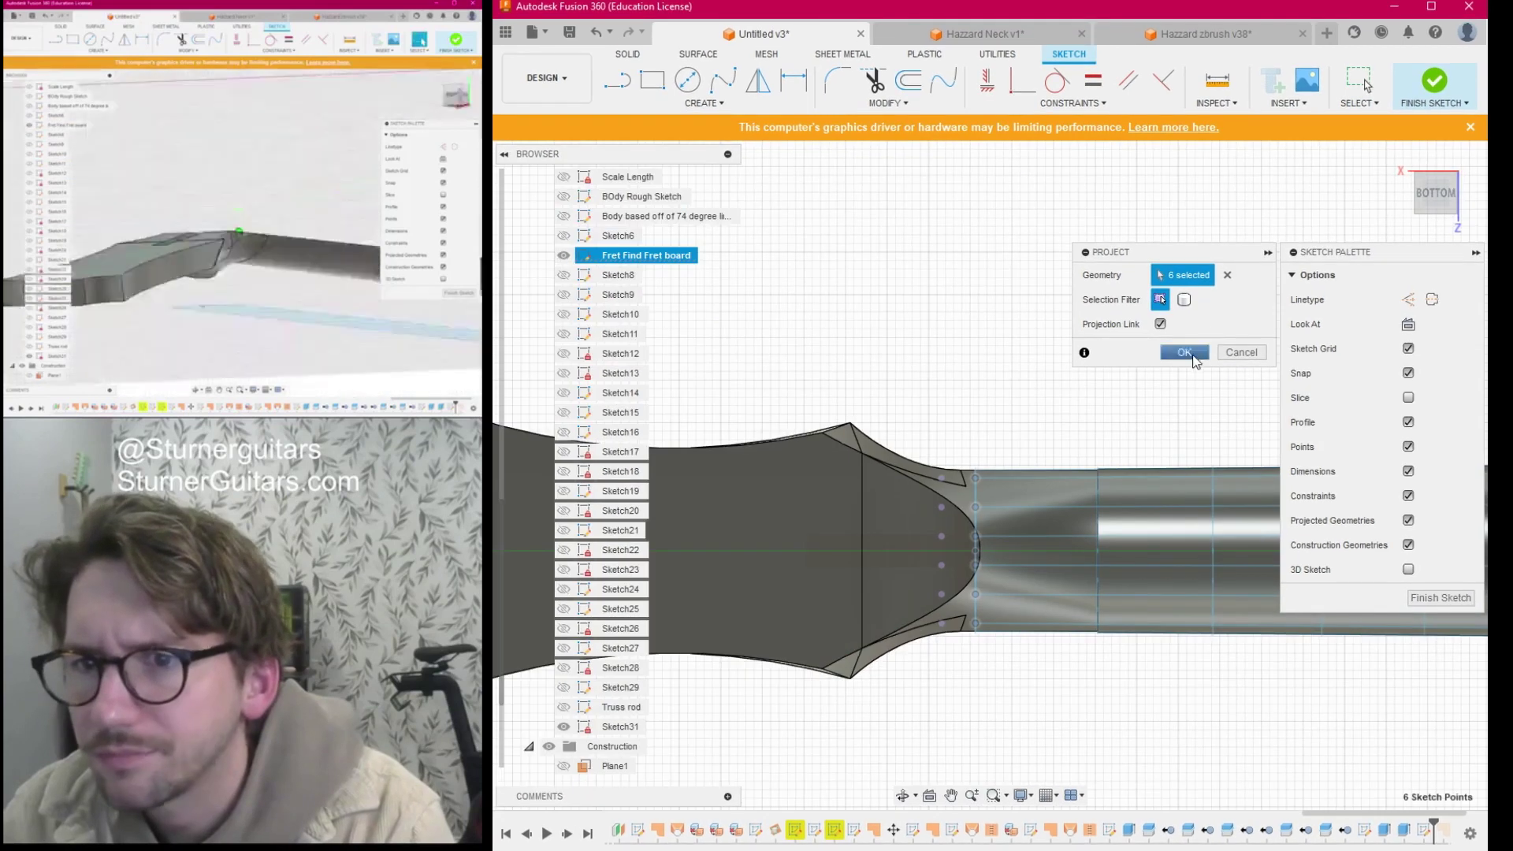
{"action": "left_click", "coordinate": [1183, 355]}
Examine the projected string points on the headstock's angled top face from the side and from above.
{"action": "left_click_drag", "start_coordinate": [1436, 195], "coordinate": [1465, 254]}
{"action": "middle_click_drag", "start_coordinate": [836, 406], "coordinate": [985, 473], "text": "shift"}
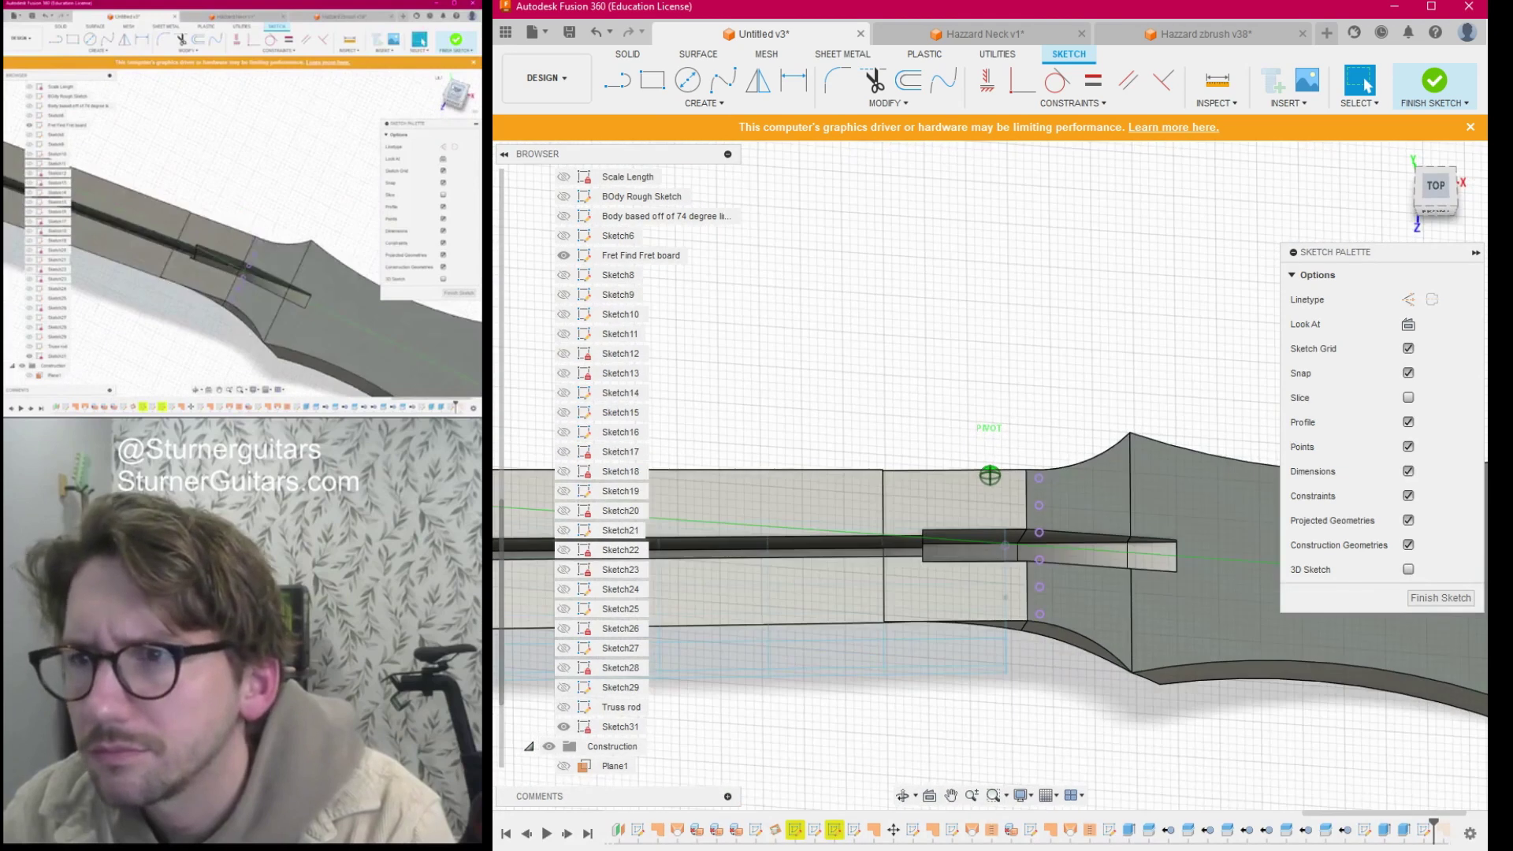
{"action": "mouse_move", "coordinate": [1458, 211]}
{"action": "left_mouse_down"}
{"action": "mouse_move", "coordinate": [1425, 189]}
{"action": "mouse_move", "coordinate": [1368, 186]}
{"action": "left_mouse_up"}
{"action": "mouse_move", "coordinate": [883, 418]}
{"action": "middle_mouse_down", "text": "shift"}
{"action": "mouse_move", "coordinate": [827, 370]}
{"action": "mouse_move", "coordinate": [831, 331]}
{"action": "mouse_move", "coordinate": [808, 363]}
{"action": "mouse_move", "coordinate": [804, 327]}
{"action": "mouse_move", "coordinate": [834, 331]}
{"action": "mouse_move", "coordinate": [836, 367]}
{"action": "mouse_move", "coordinate": [829, 330]}
{"action": "middle_mouse_up", "text": "shift"}
{"action": "left_click_drag", "start_coordinate": [1399, 194], "coordinate": [1385, 236]}
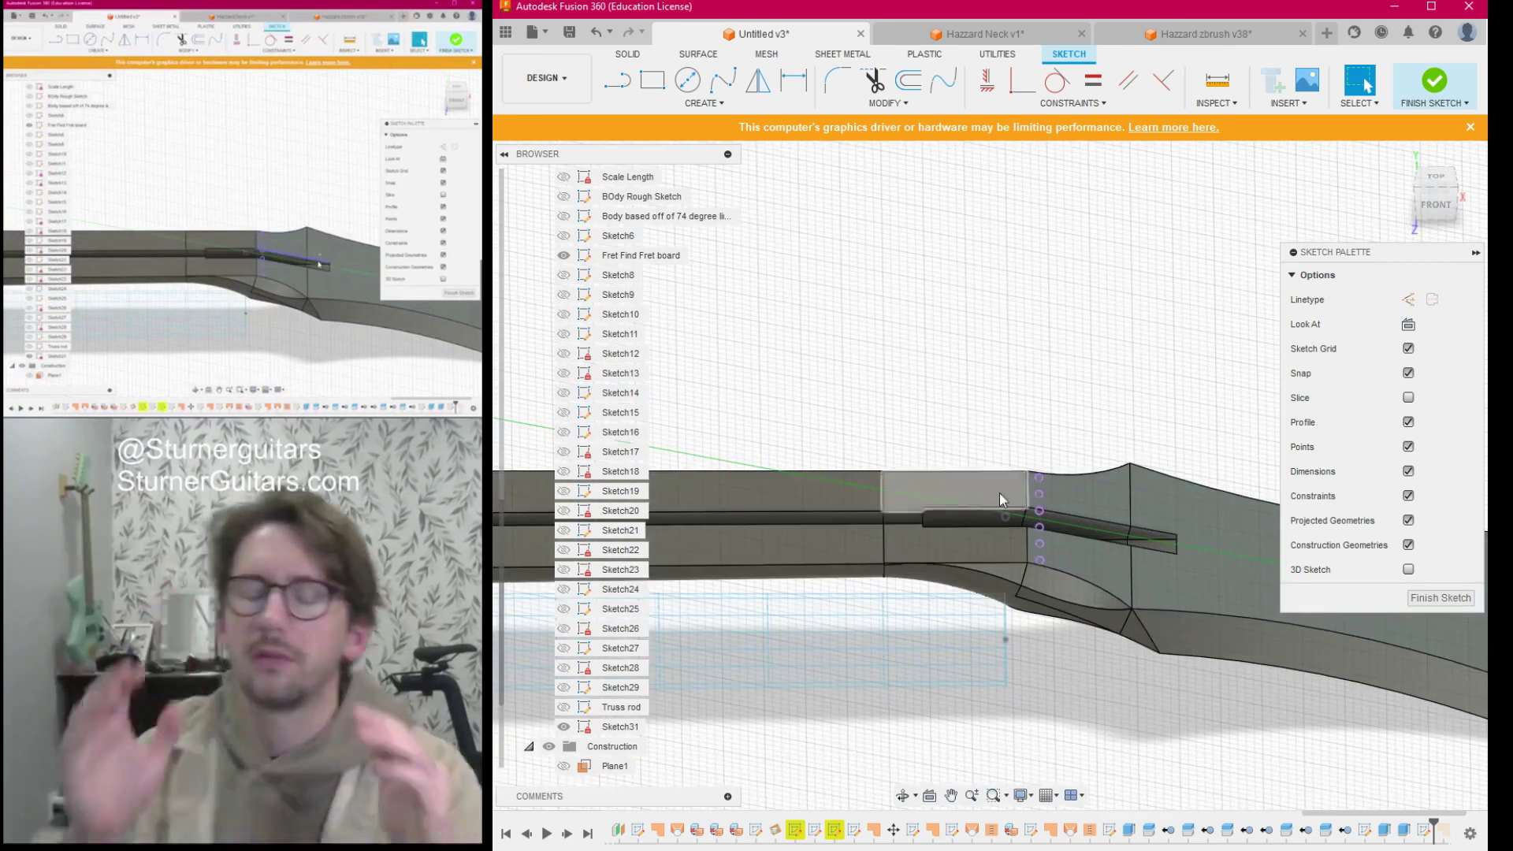
{"action": "left_click", "coordinate": [1153, 535]}
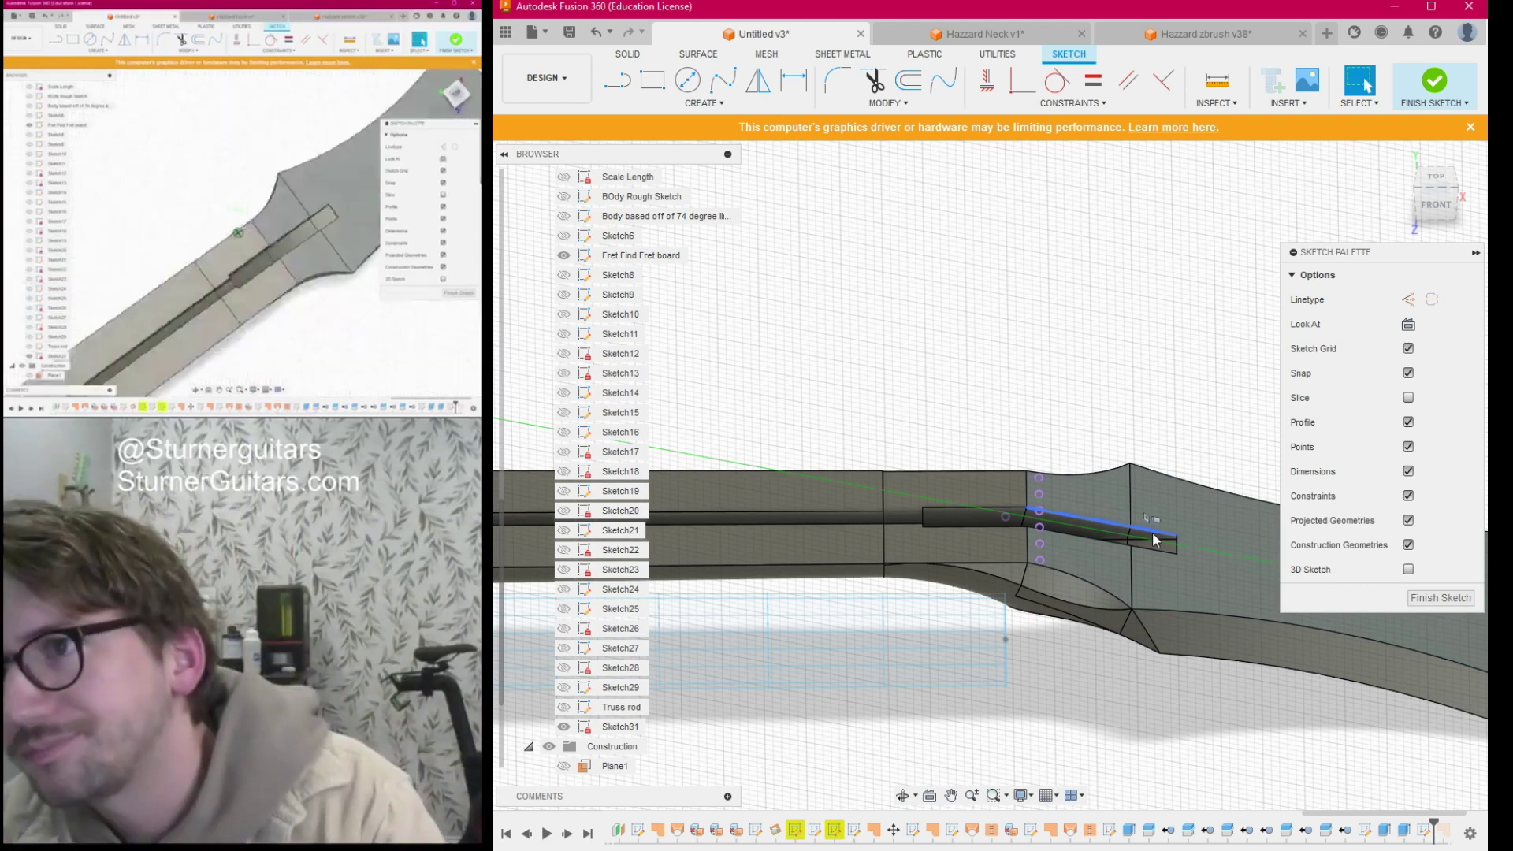
{"action": "left_click", "coordinate": [1437, 179]}
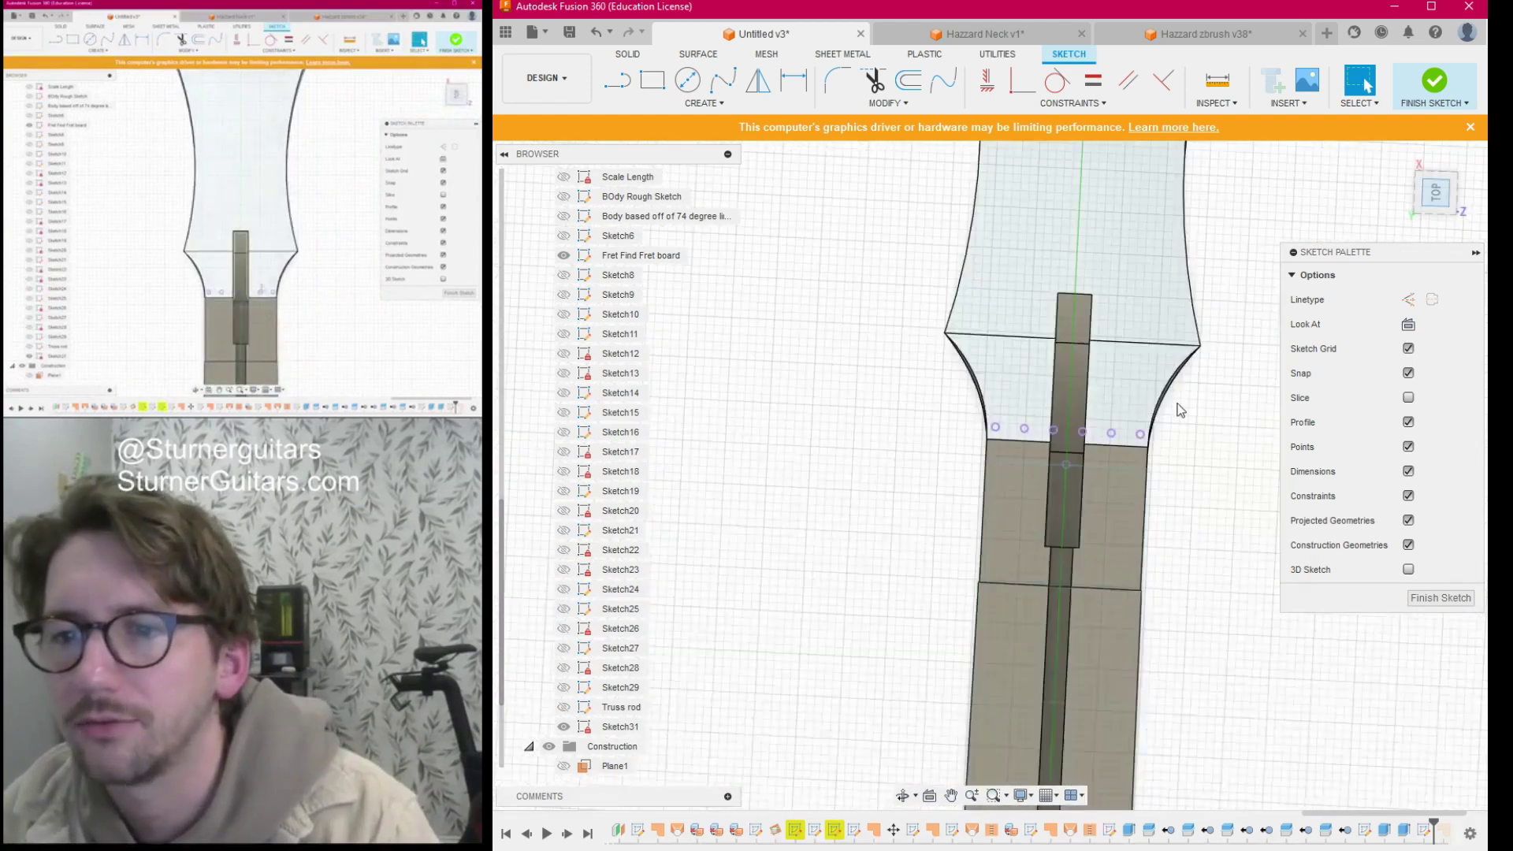
{"action": "scroll", "coordinate": [1178, 406], "scroll_direction": "down", "scroll_amount": 1}
{"action": "middle_click_drag", "start_coordinate": [1173, 418], "coordinate": [1088, 586]}
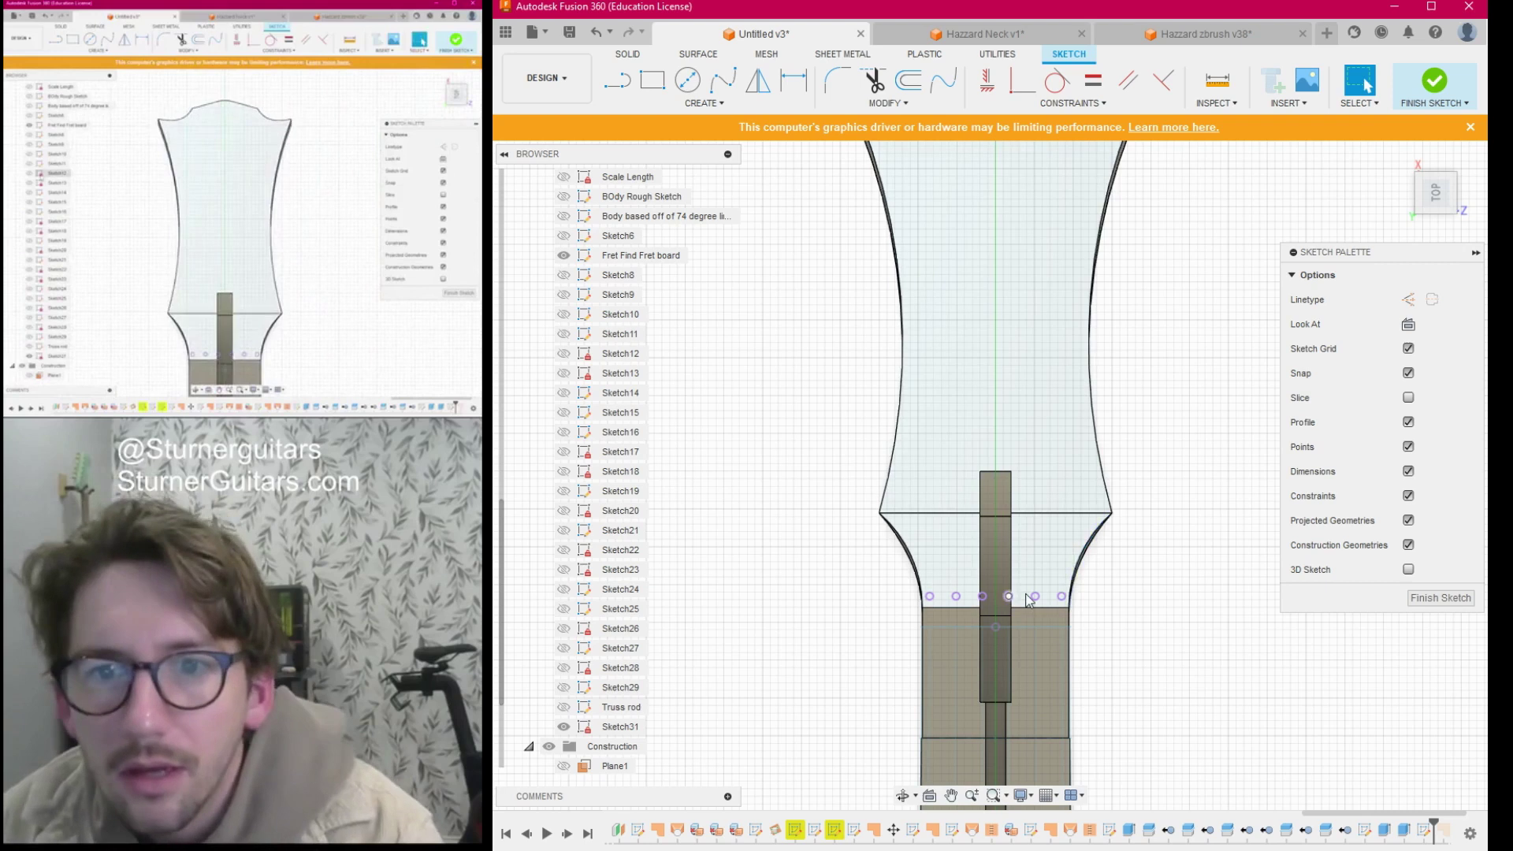
{"action": "middle_click_drag", "start_coordinate": [1157, 513], "coordinate": [1123, 640]}
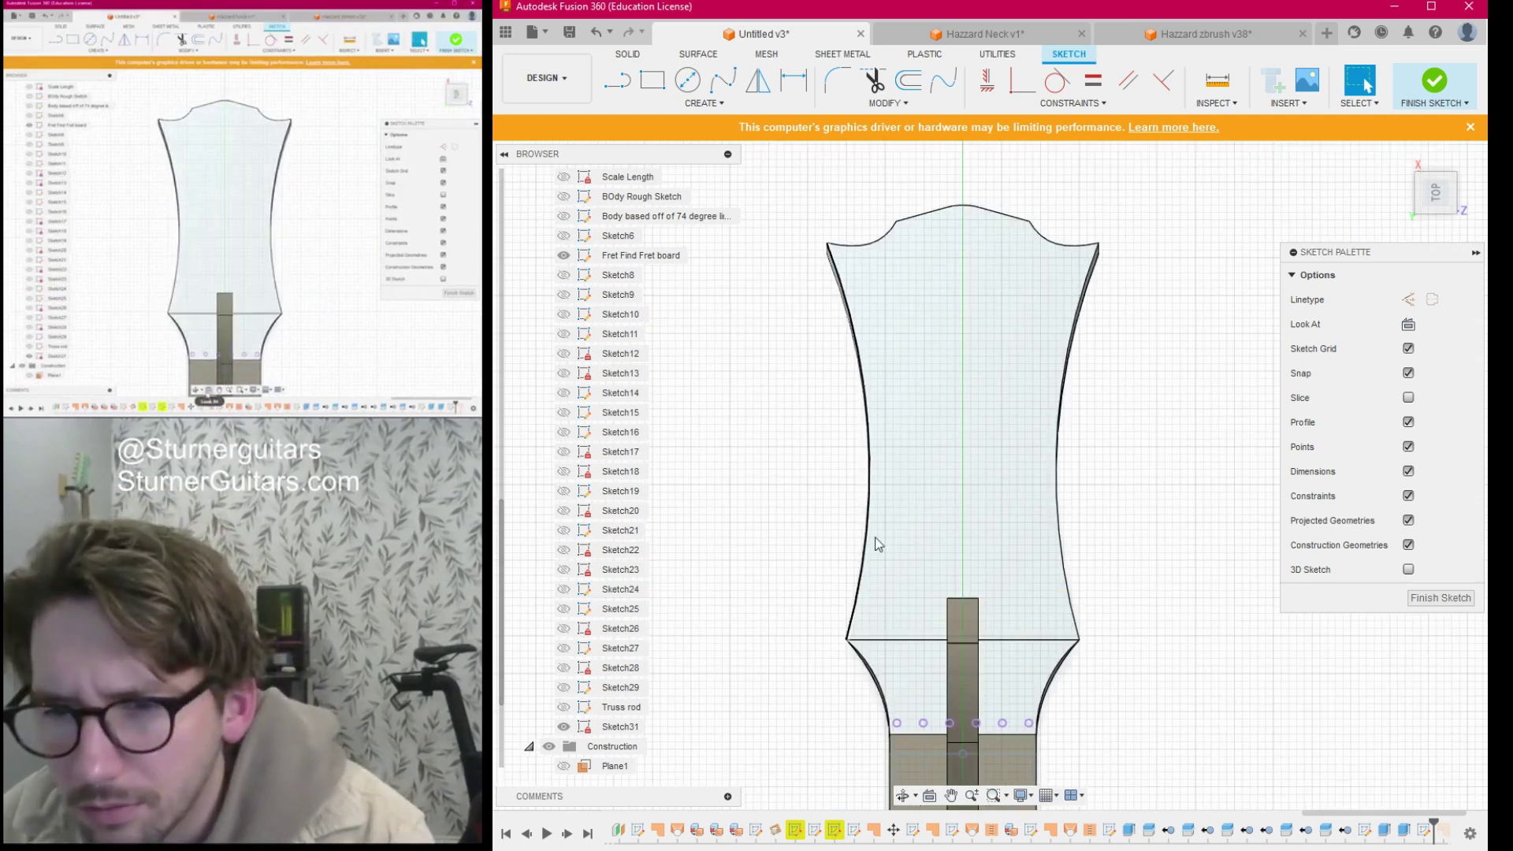
View the headstock face squarely and briefly show the canvases to compare its outline and tuner positions with the reference photo.
{"action": "left_click", "coordinate": [929, 802]}
{"action": "left_click", "coordinate": [967, 370]}
{"action": "scroll", "coordinate": [962, 544], "scroll_direction": "down", "scroll_amount": 3}
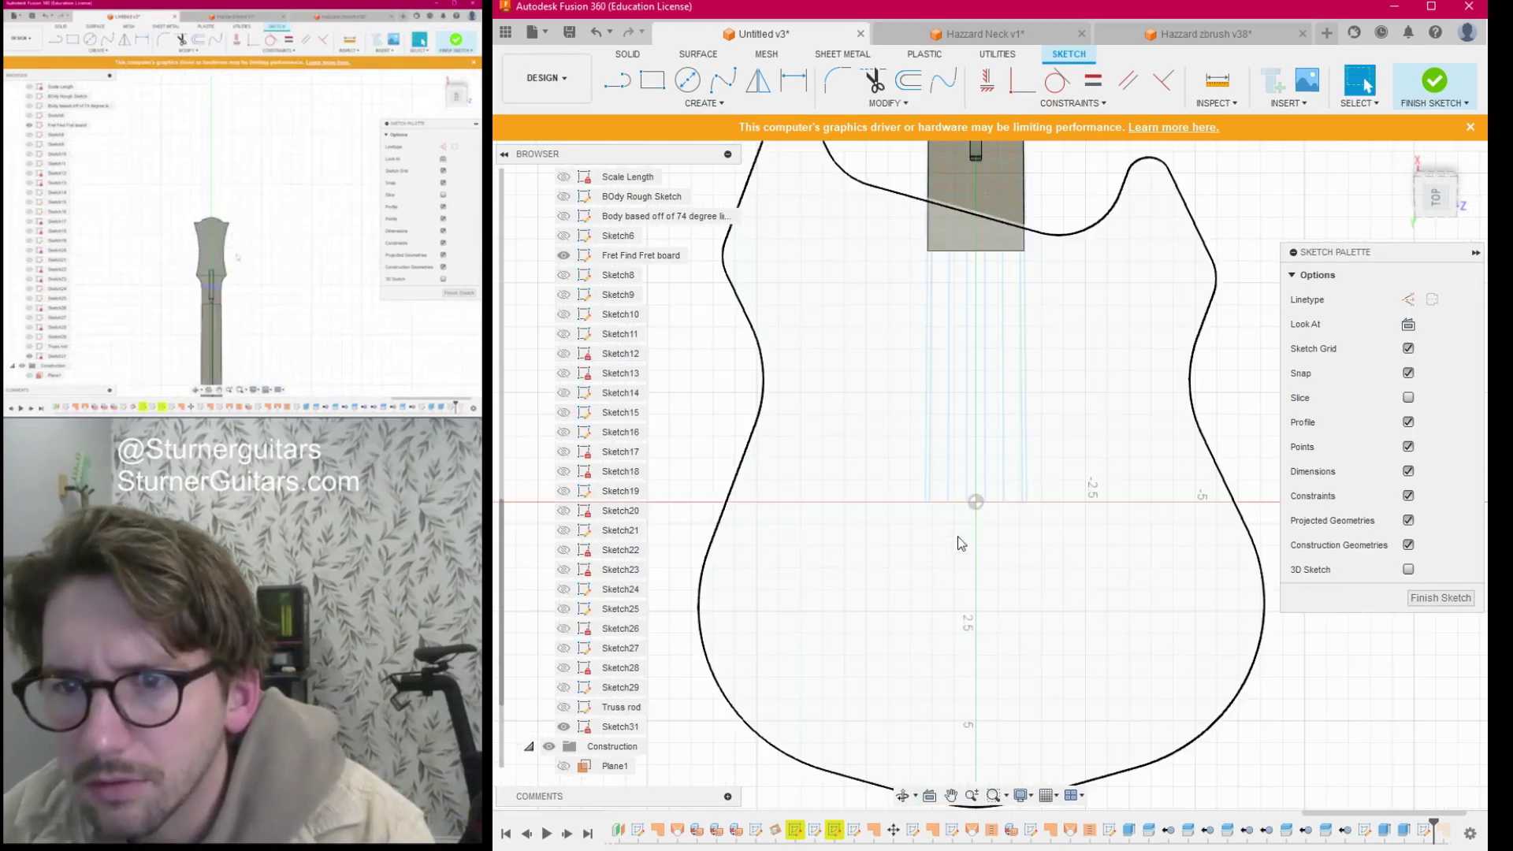
{"action": "scroll", "coordinate": [961, 544], "scroll_direction": "down", "scroll_amount": 3}
{"action": "scroll", "coordinate": [976, 517], "scroll_direction": "up", "scroll_amount": 2}
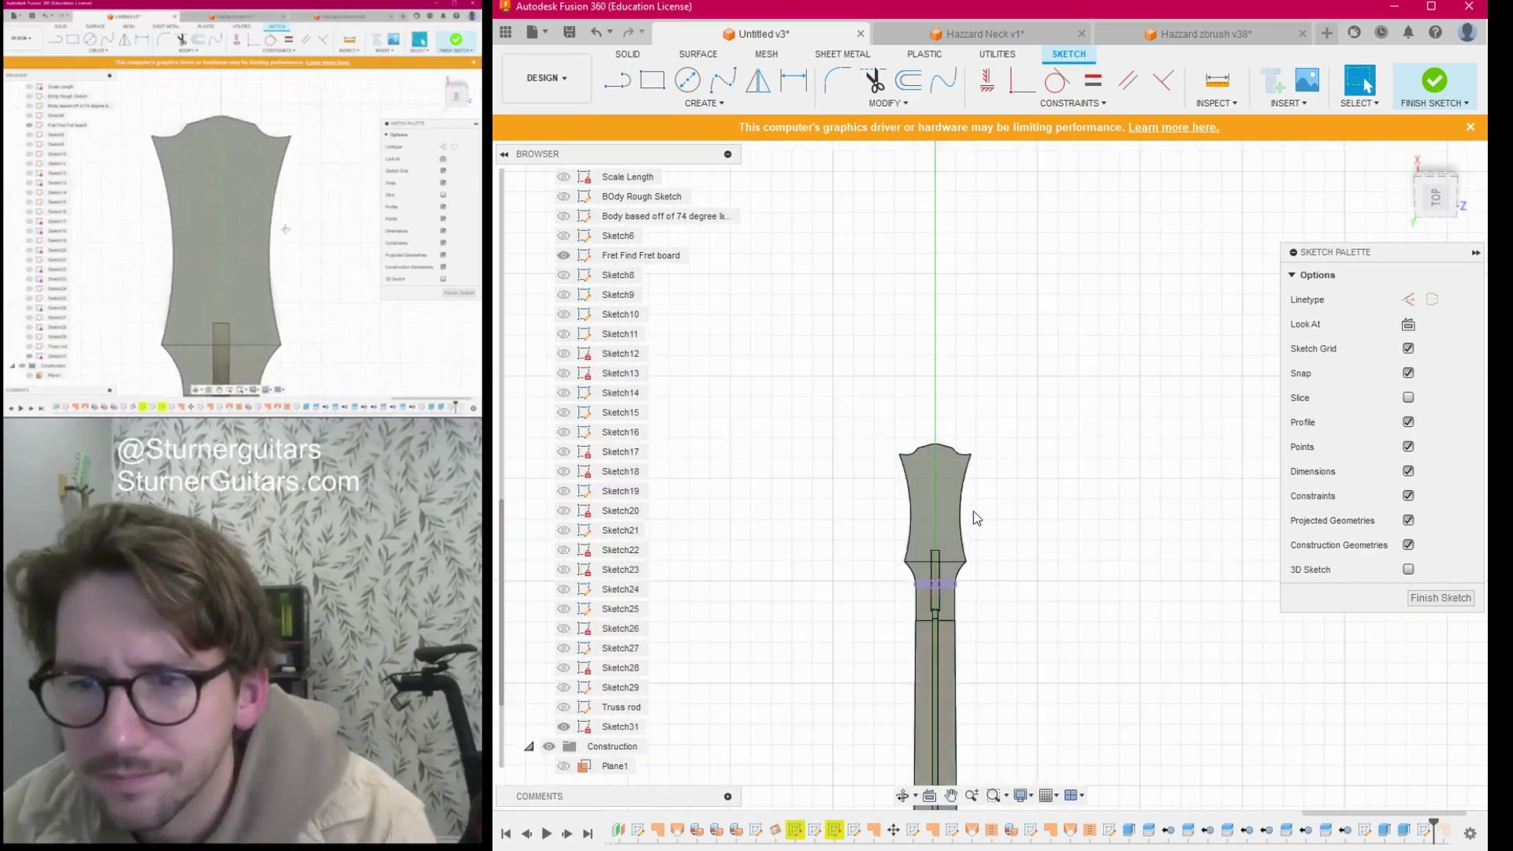
{"action": "scroll", "coordinate": [985, 521], "scroll_direction": "up", "scroll_amount": 3}
{"action": "scroll", "coordinate": [1085, 568], "scroll_direction": "down", "scroll_amount": 1}
{"action": "scroll", "coordinate": [1081, 567], "scroll_direction": "up", "scroll_amount": 3}
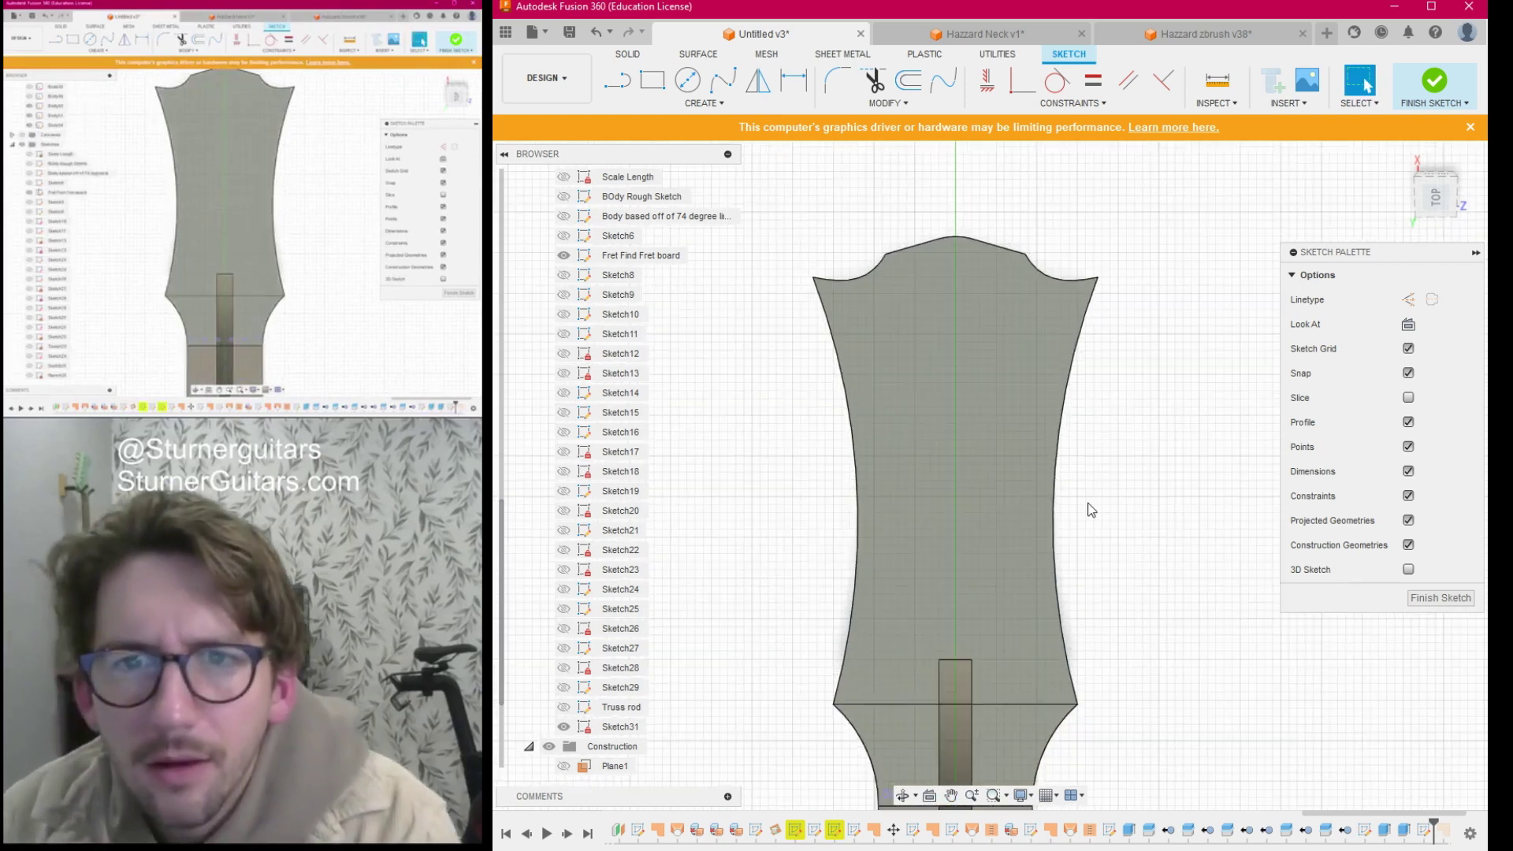
{"action": "middle_click_drag", "start_coordinate": [1092, 510], "coordinate": [1099, 389]}
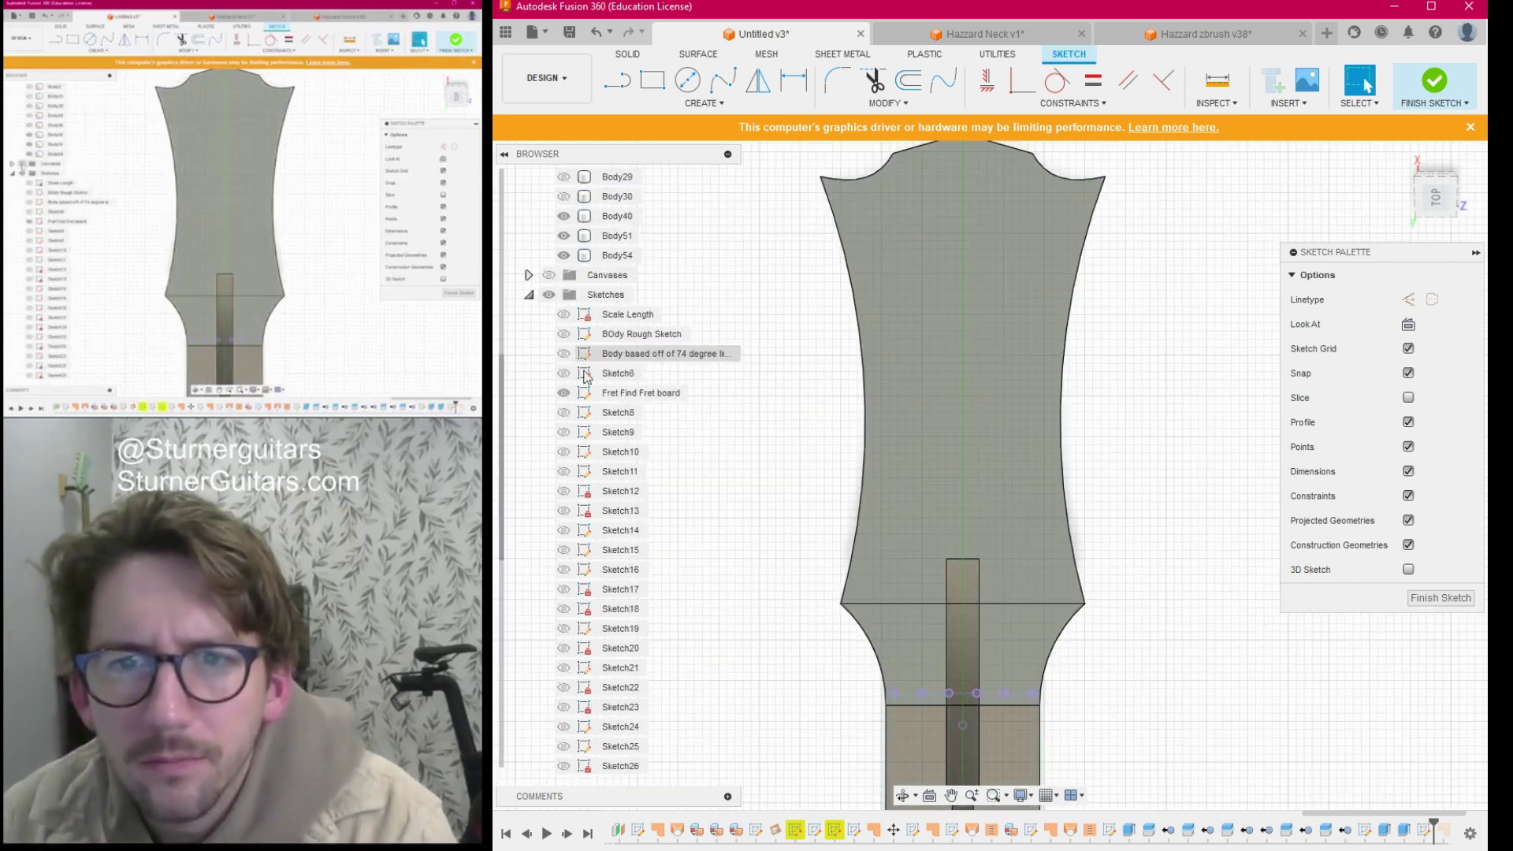
{"action": "scroll", "coordinate": [586, 377], "scroll_direction": "up", "scroll_amount": 1}
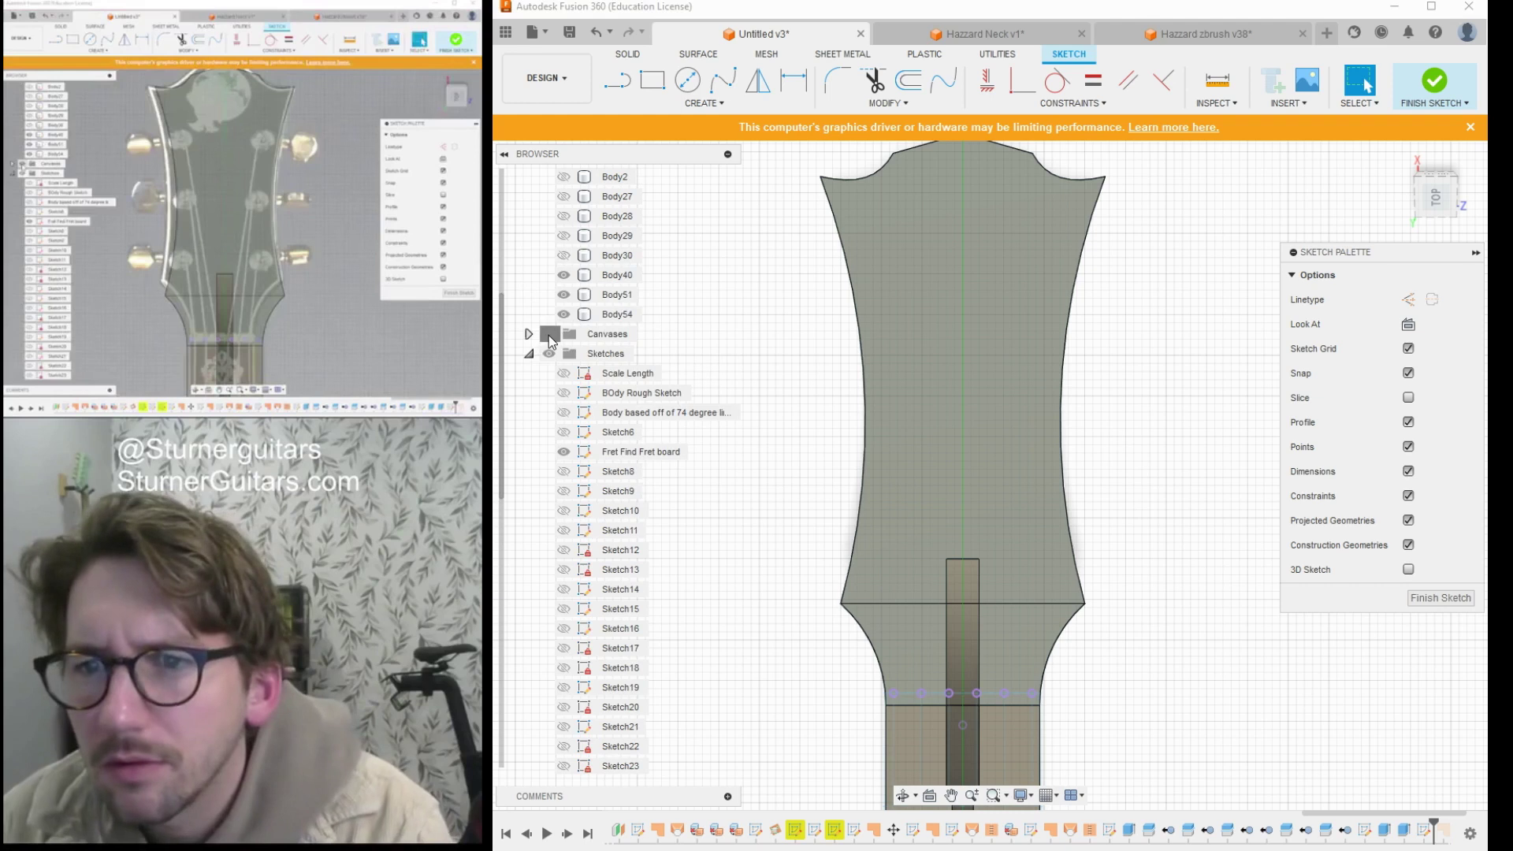
{"action": "left_click", "coordinate": [549, 334]}
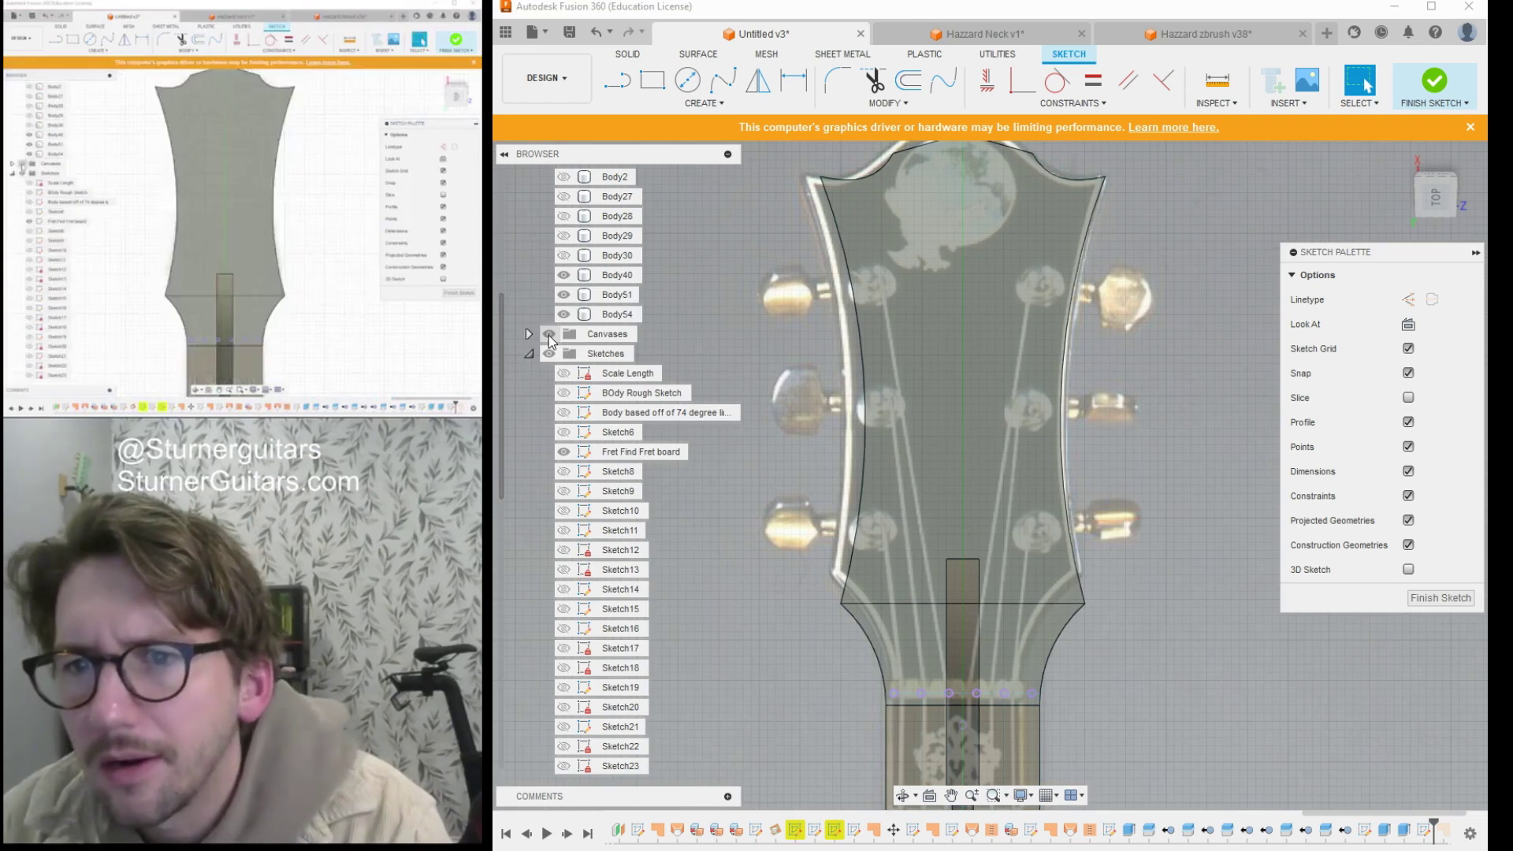
{"action": "left_click", "coordinate": [549, 334]}
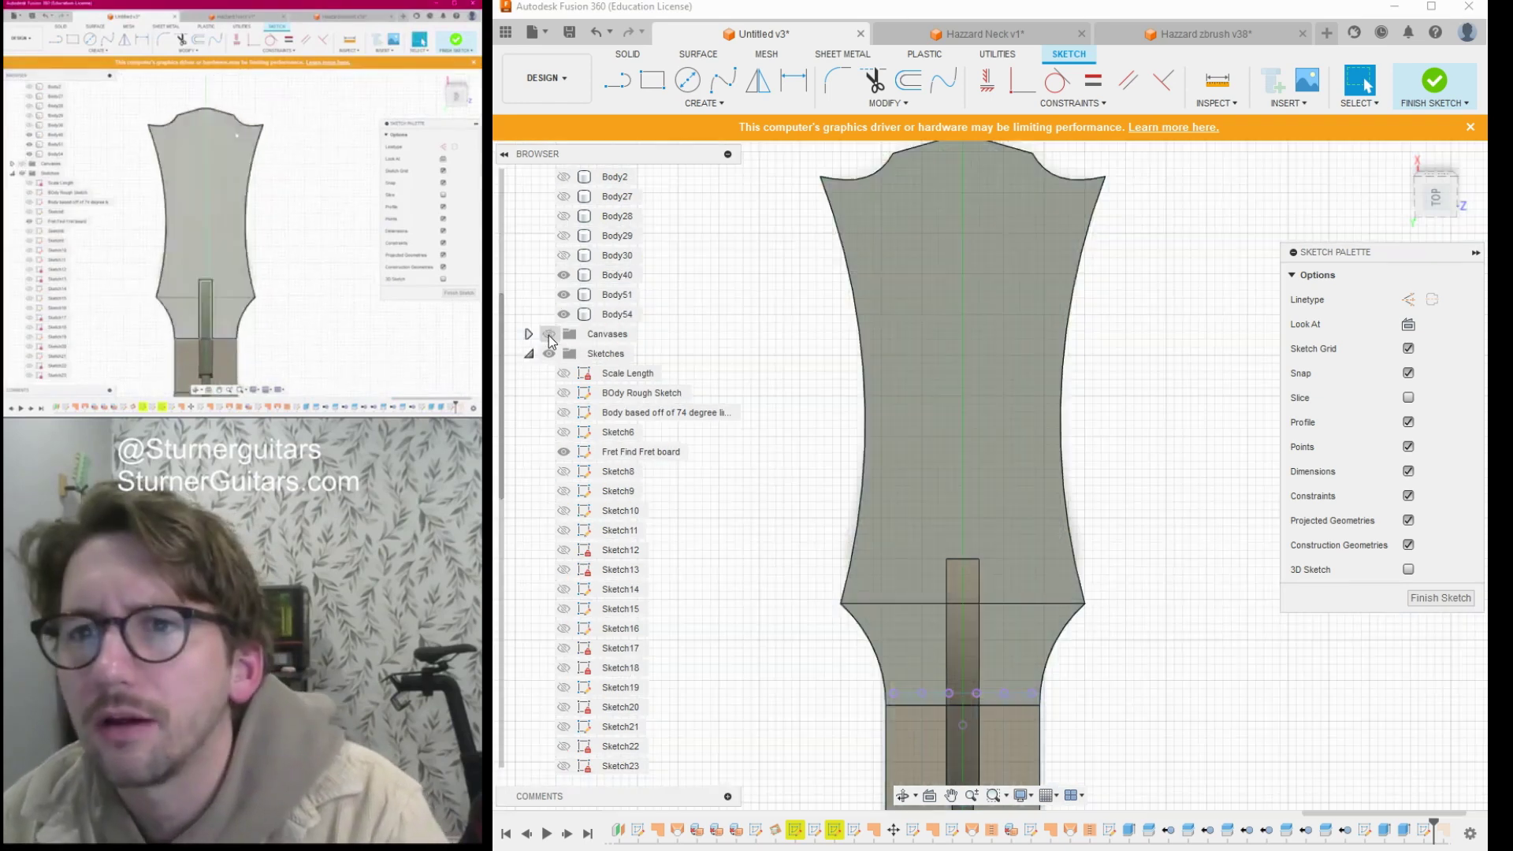
{"action": "scroll", "coordinate": [1139, 329], "scroll_direction": "down", "scroll_amount": 2}
{"action": "middle_click_drag", "start_coordinate": [1138, 332], "coordinate": [1068, 385]}
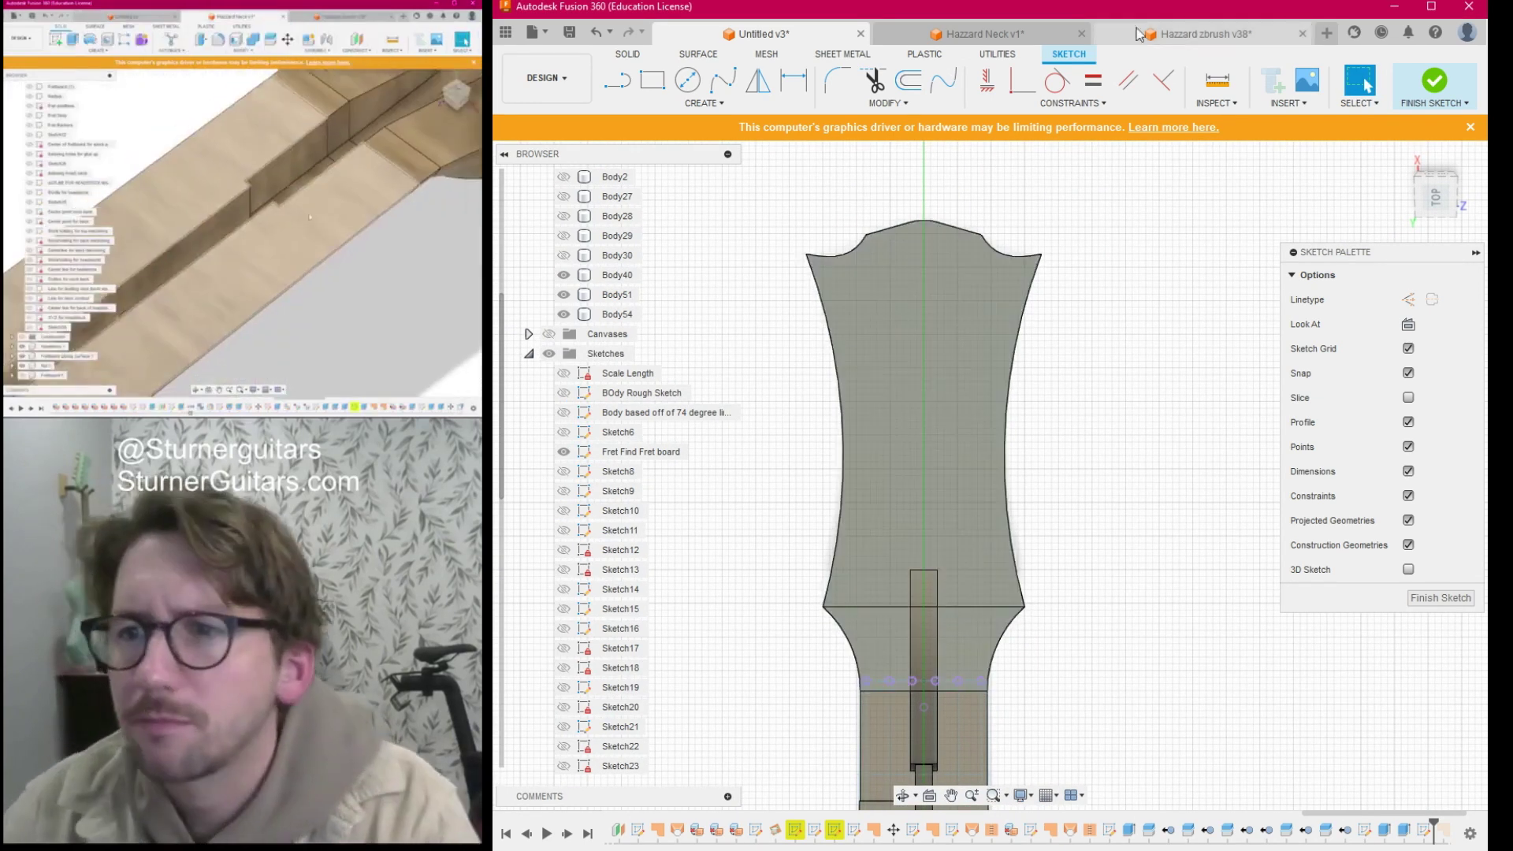
Switch to the Hazzard Neck design and measure the distance from the tuner hole nearest the headstock tip to the adjacent side edge.
{"action": "left_click", "coordinate": [995, 38]}
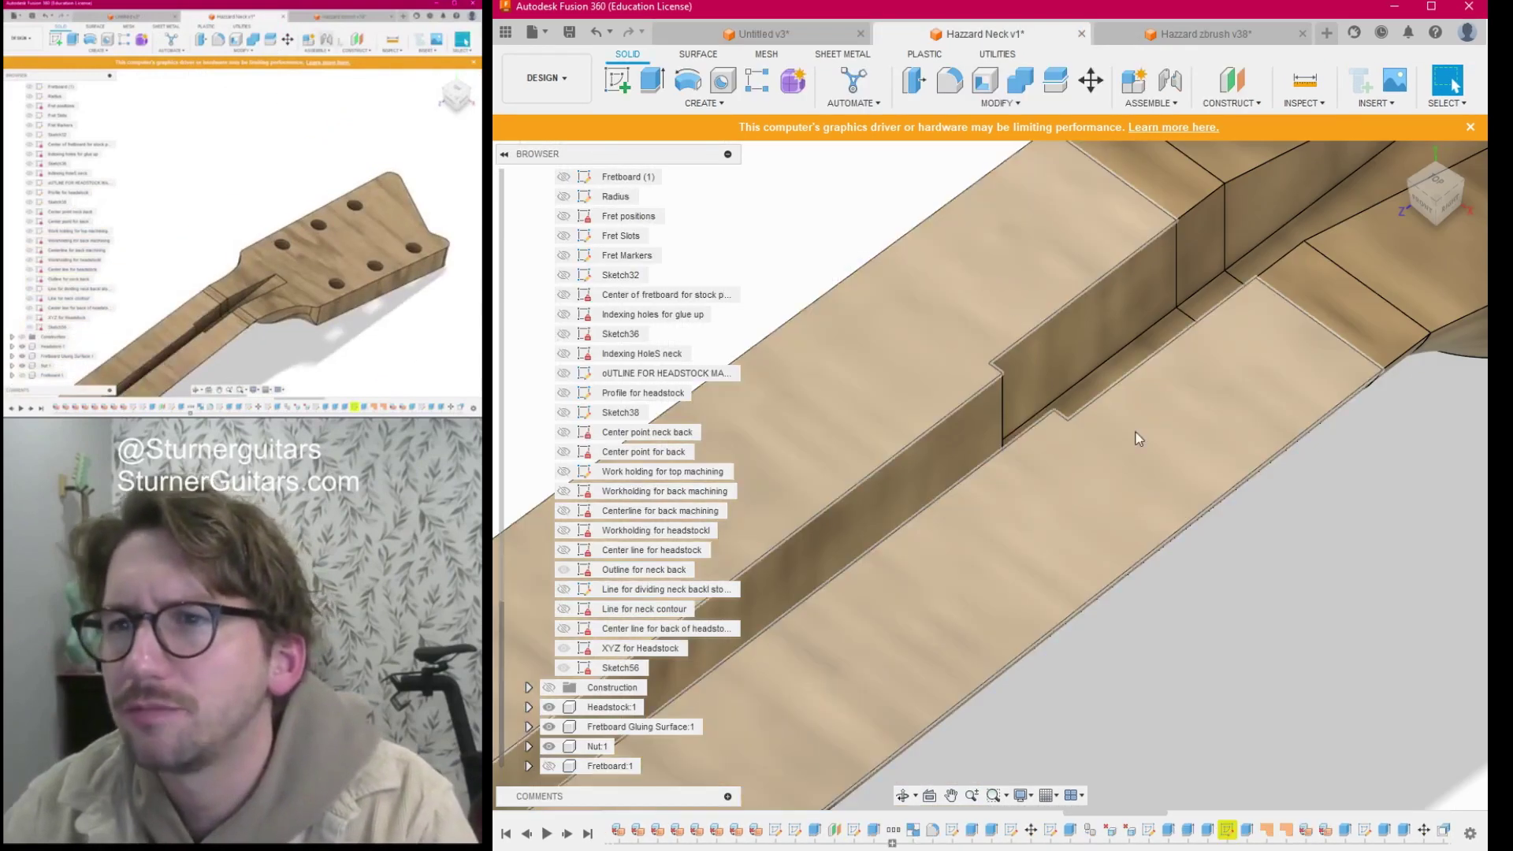
{"action": "middle_click_drag", "start_coordinate": [1127, 464], "coordinate": [938, 701]}
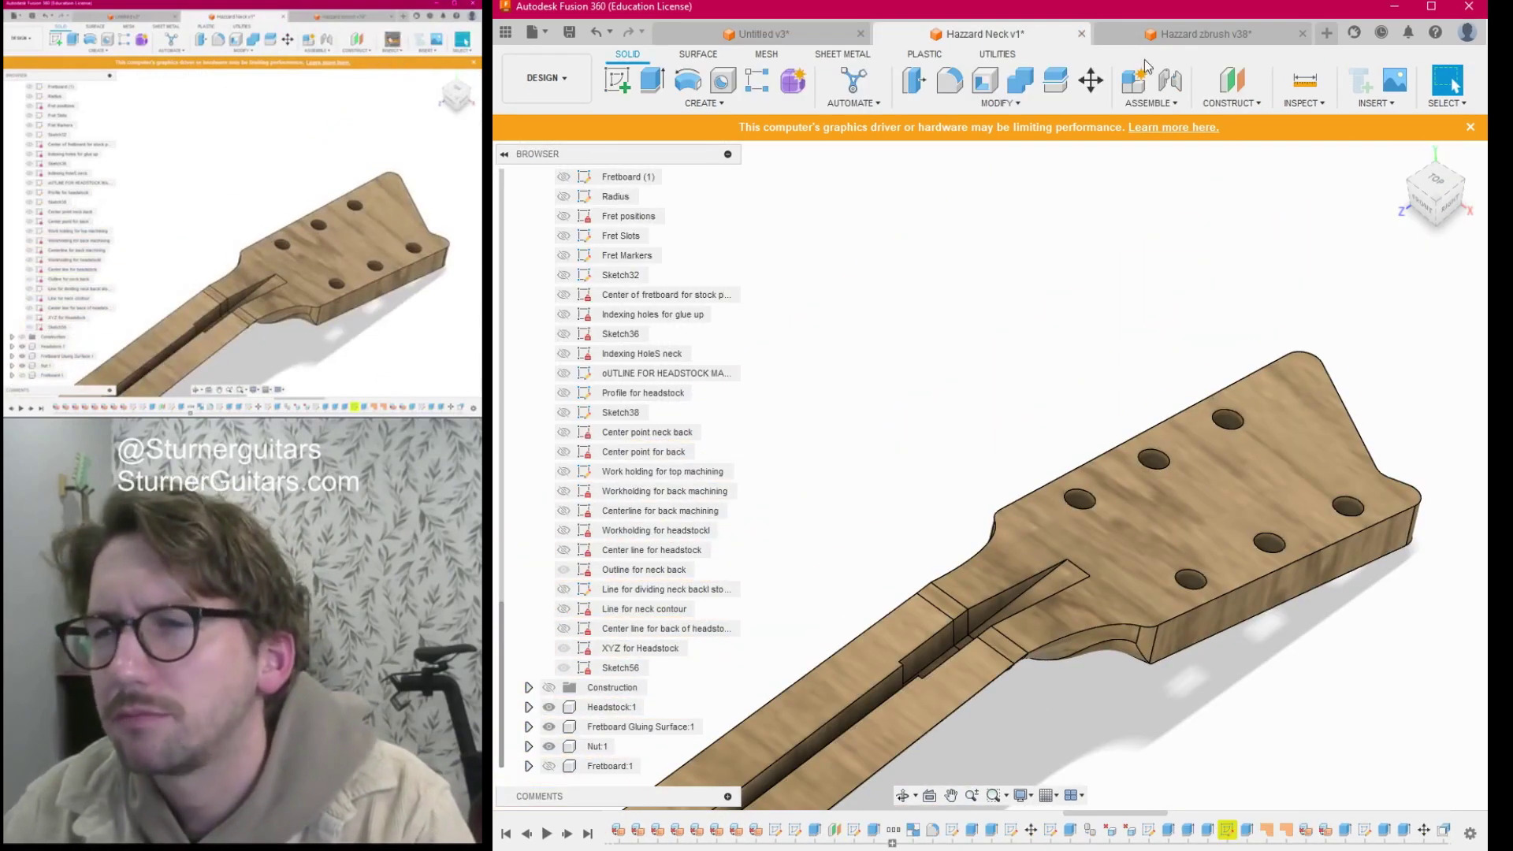
{"action": "left_click", "coordinate": [1301, 87]}
{"action": "scroll", "coordinate": [1228, 348], "scroll_direction": "up", "scroll_amount": 4}
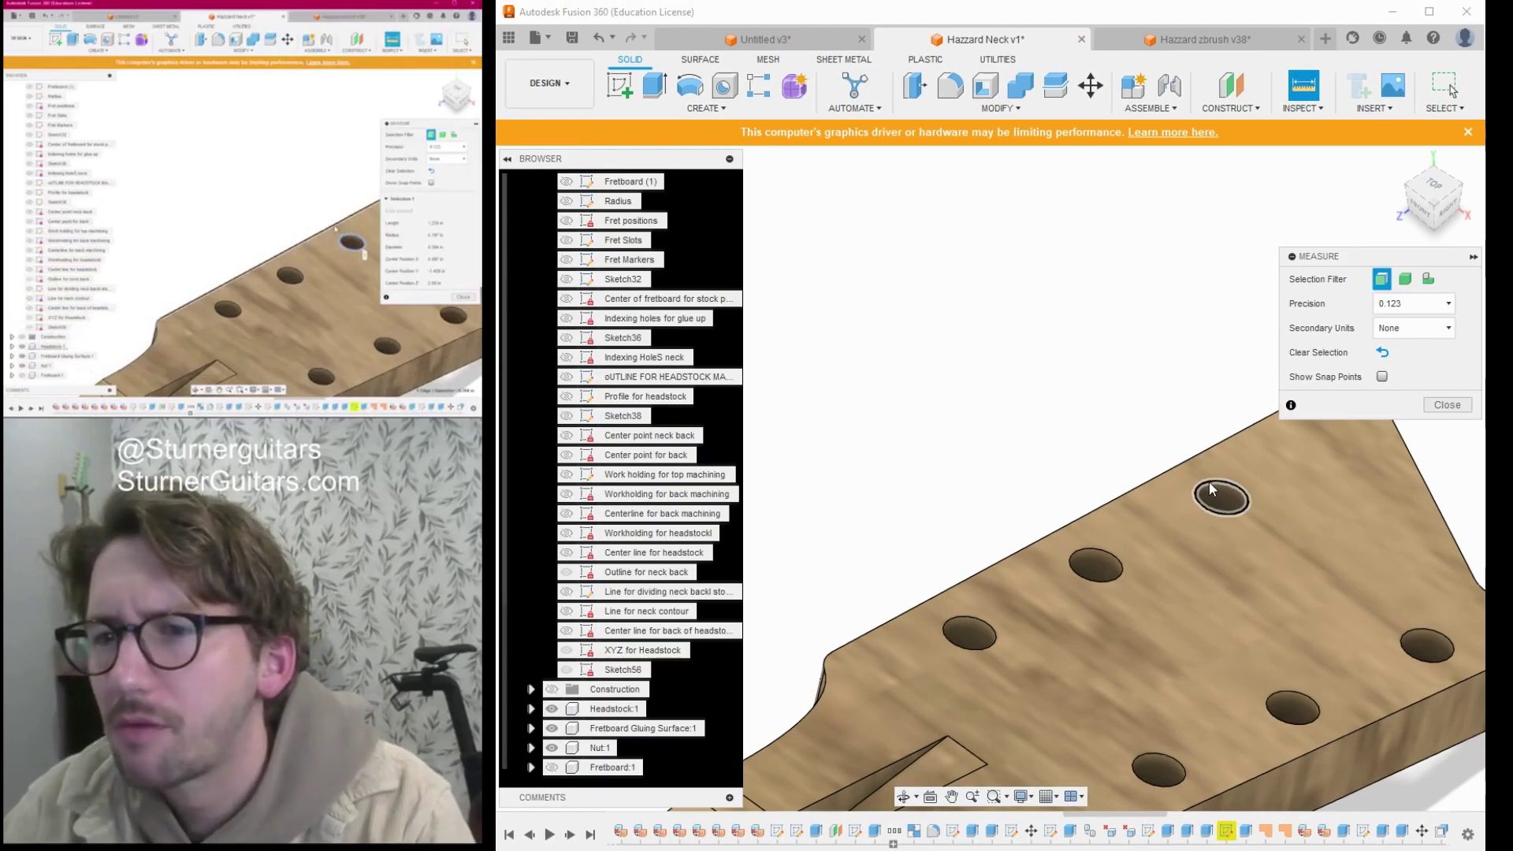
{"action": "left_click", "coordinate": [1212, 480]}
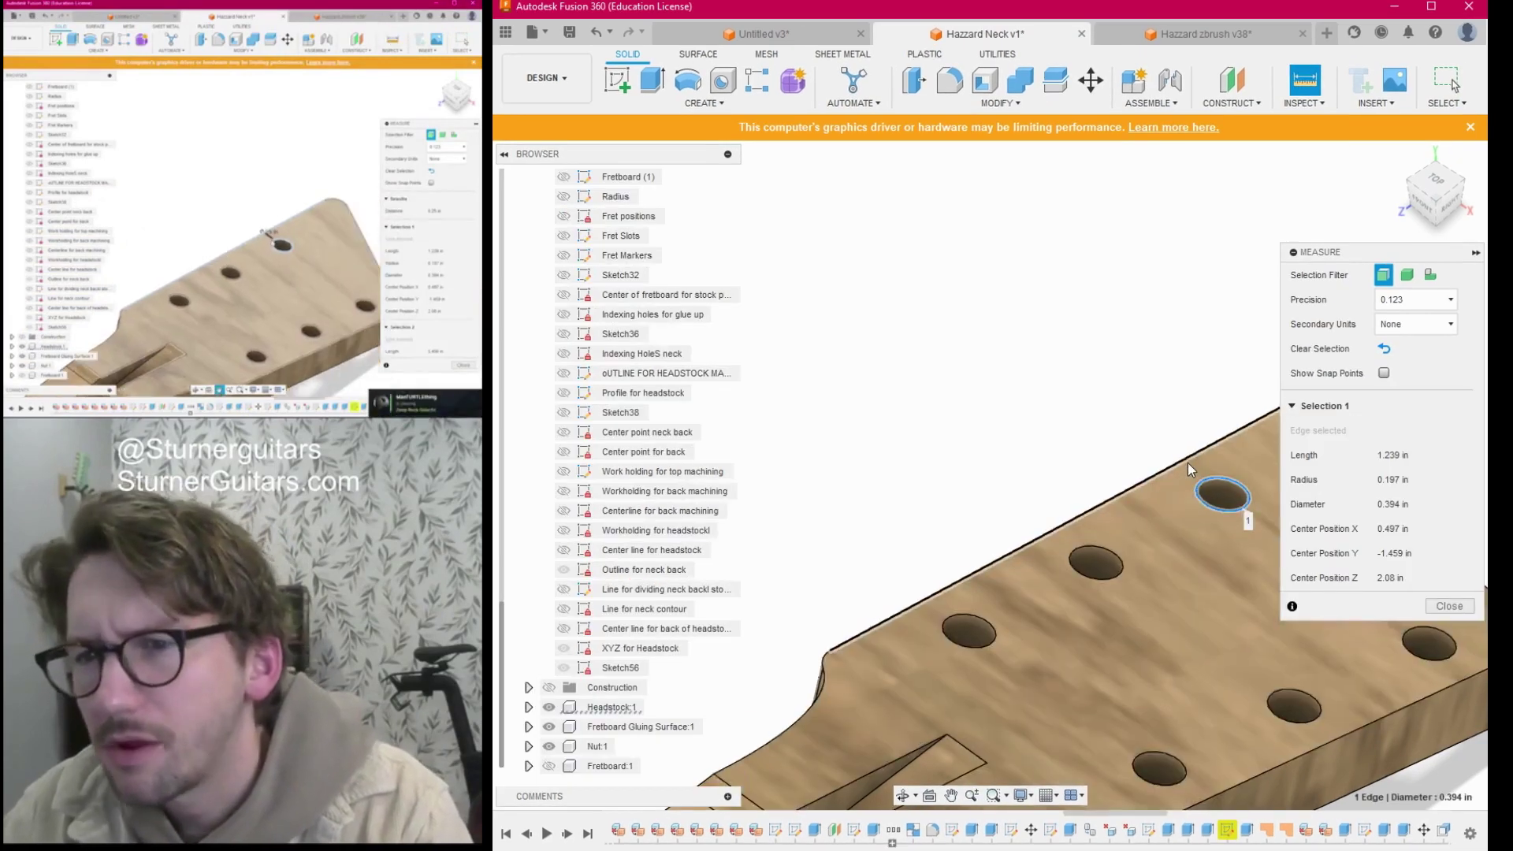
{"action": "left_click", "coordinate": [1186, 460]}
{"action": "scroll", "coordinate": [1190, 473], "scroll_direction": "down", "scroll_amount": 2}
{"action": "middle_click_drag", "start_coordinate": [1190, 473], "coordinate": [1057, 474]}
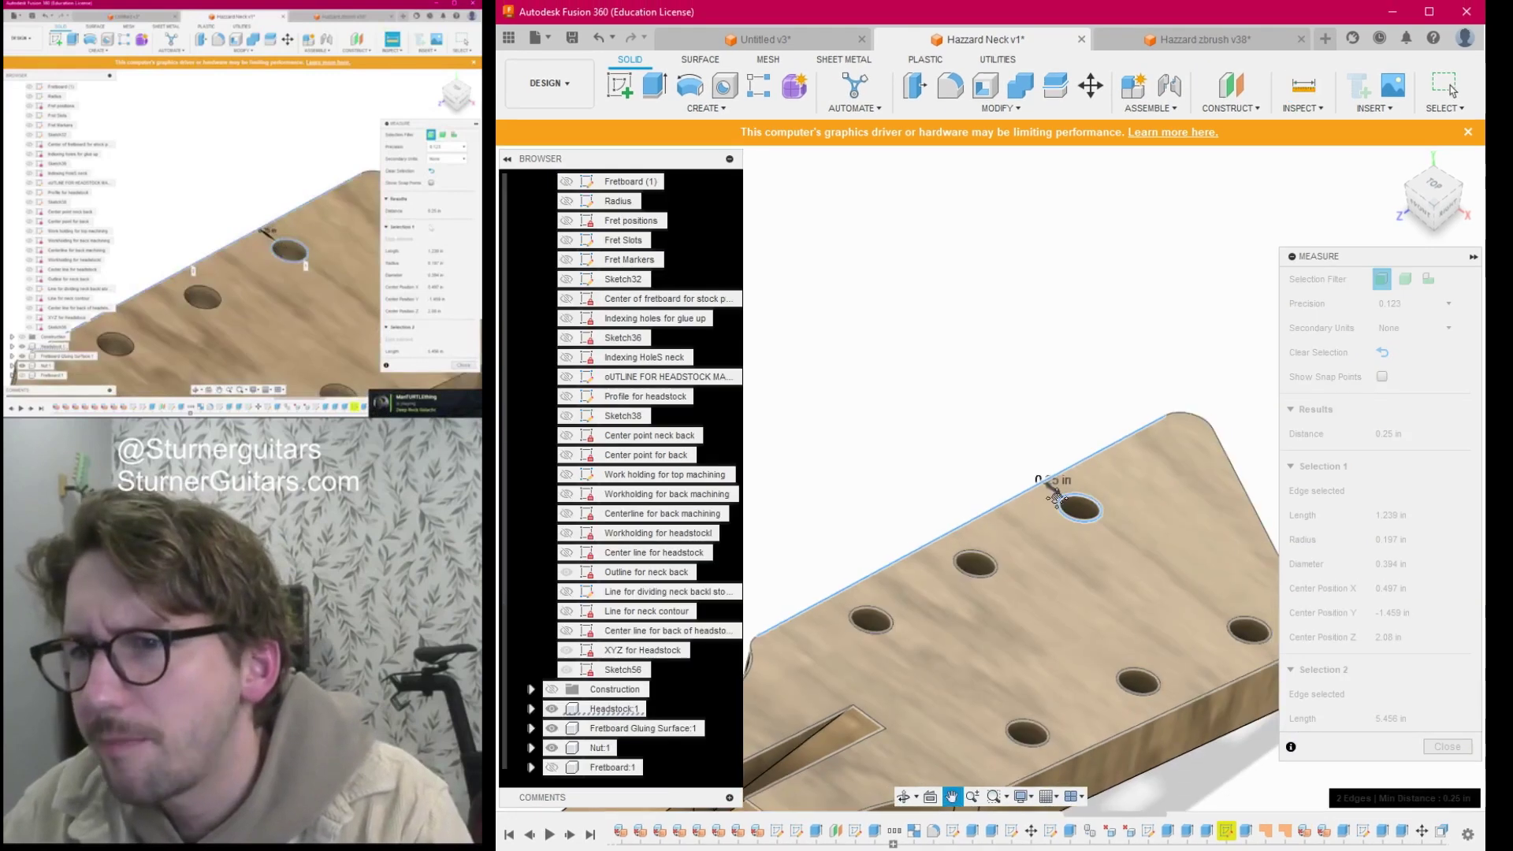
{"action": "scroll", "coordinate": [1057, 473], "scroll_direction": "up", "scroll_amount": 5}
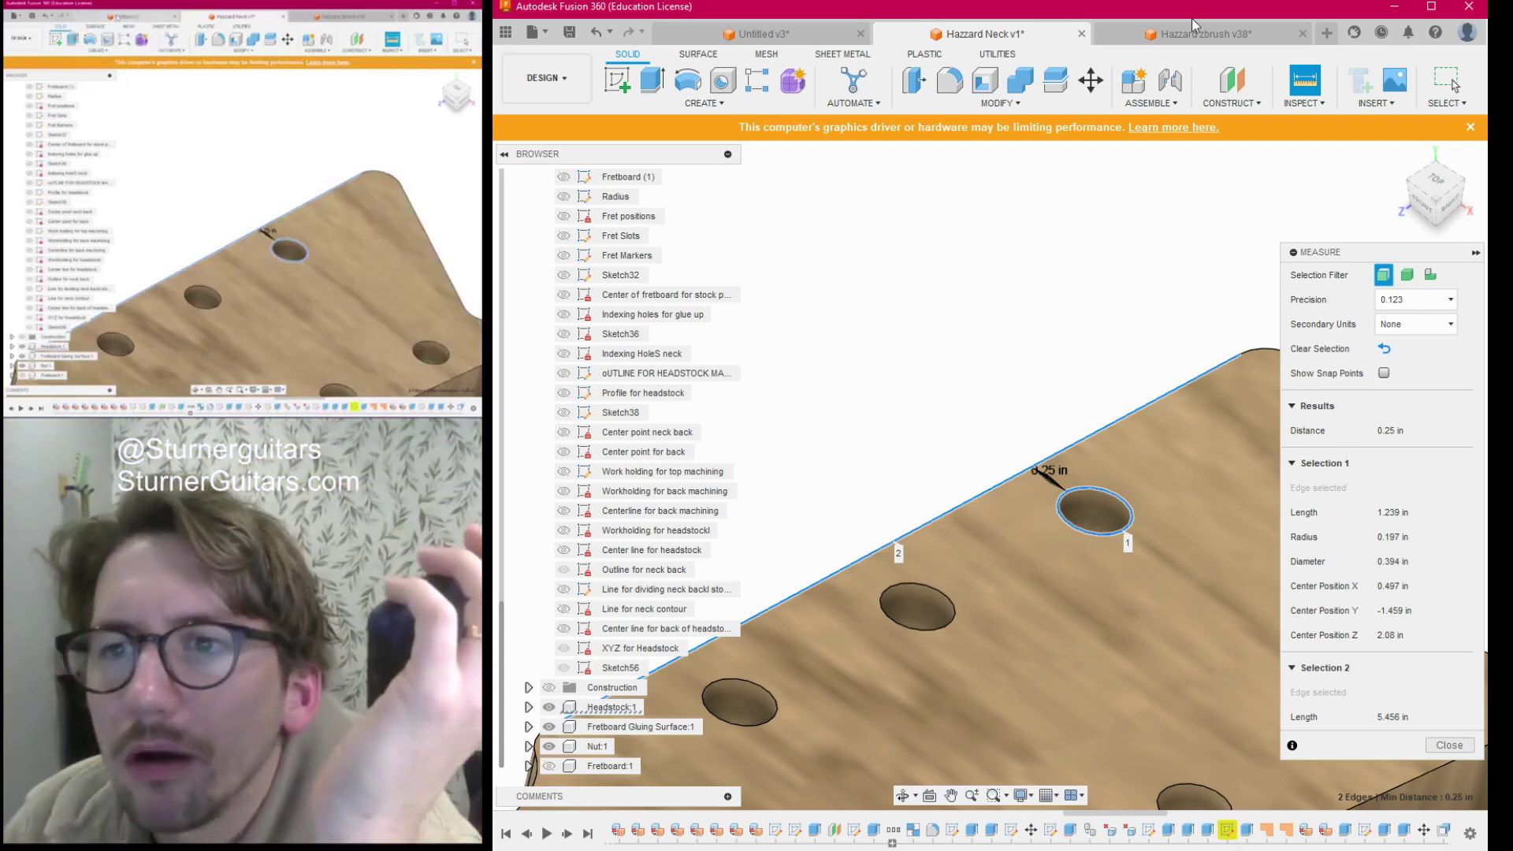
Switch back to the Untitled design and offset the headstock outline inward by 0.447 in.
{"action": "left_click", "coordinate": [745, 35]}
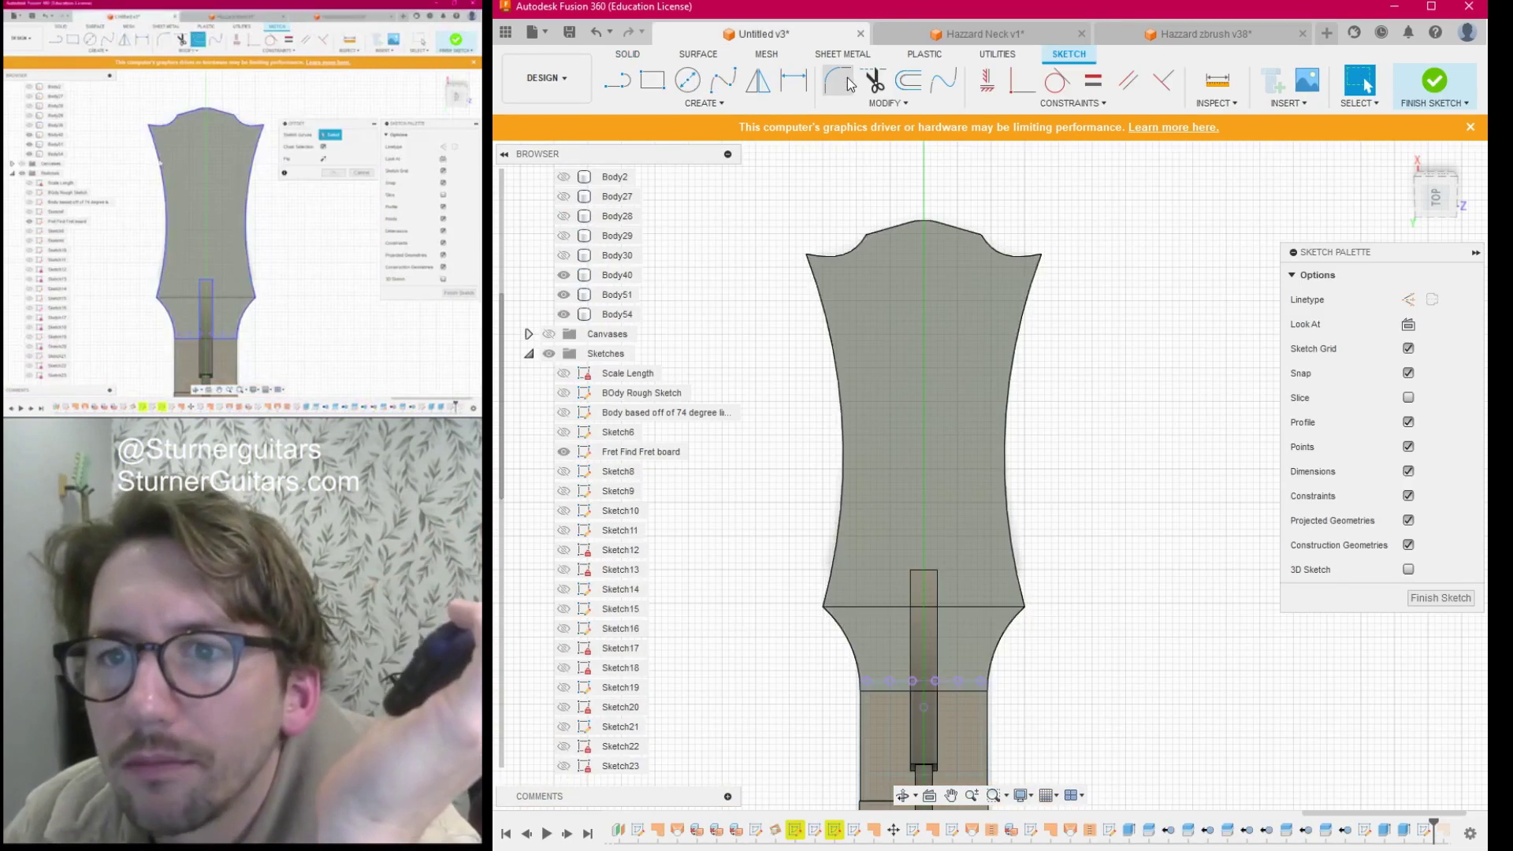
{"action": "left_click", "coordinate": [910, 82]}
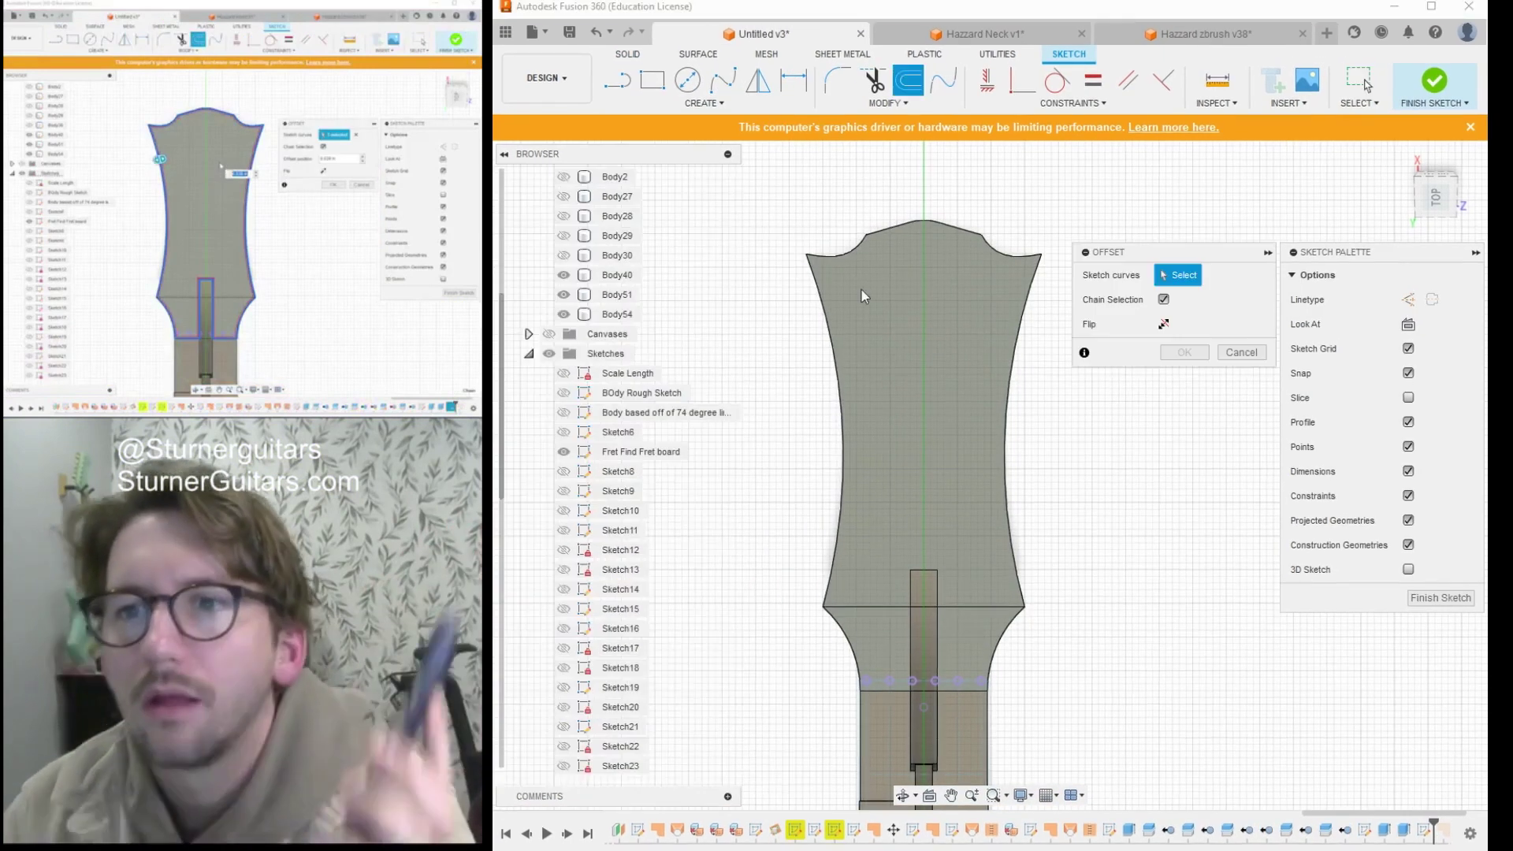
{"action": "left_click", "coordinate": [829, 327]}
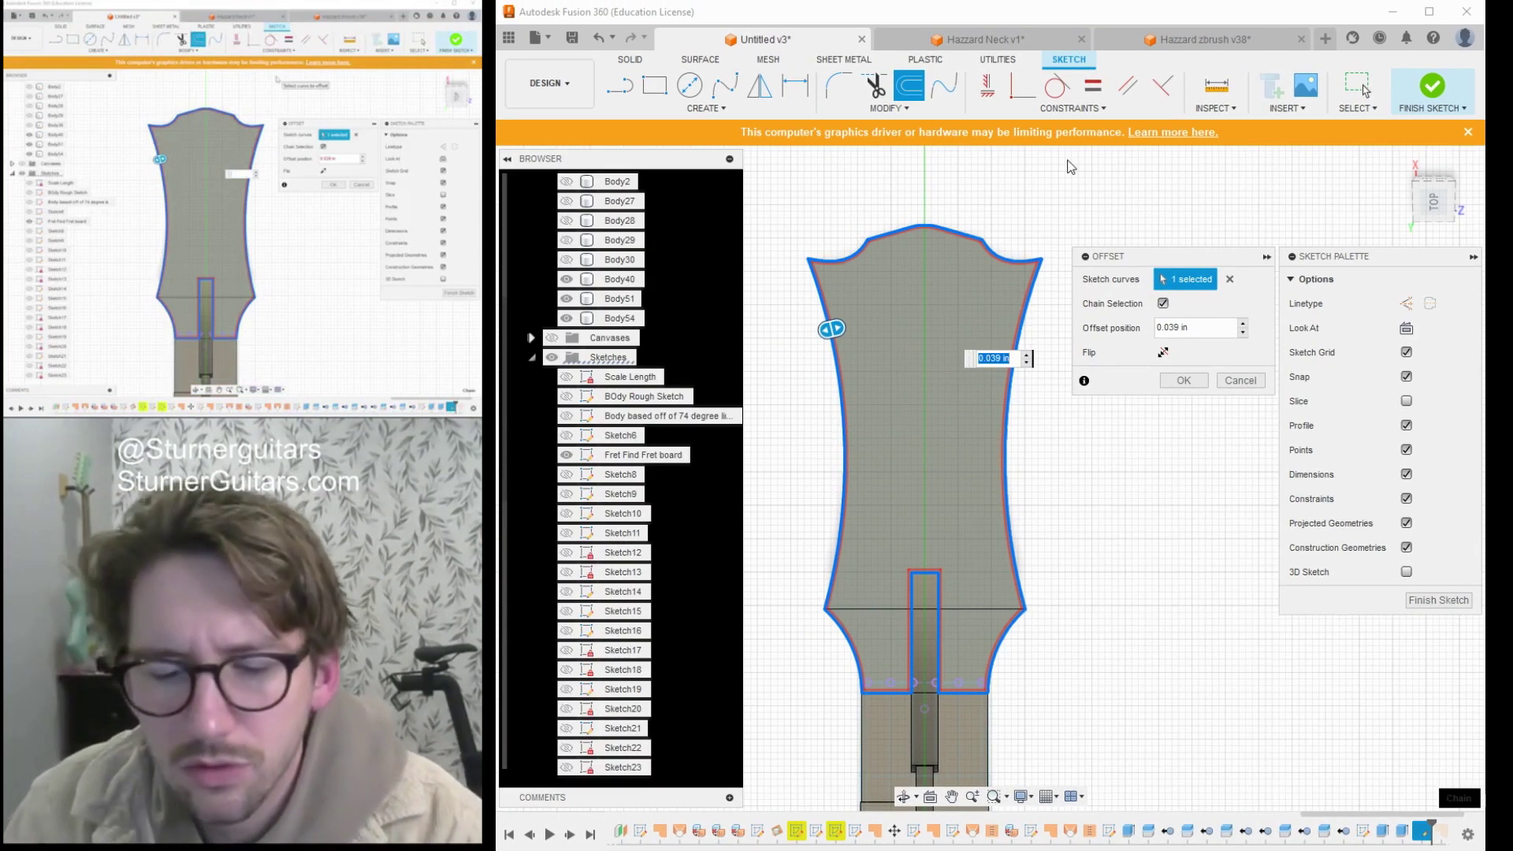
{"action": "key", "text": "BackSpace"}
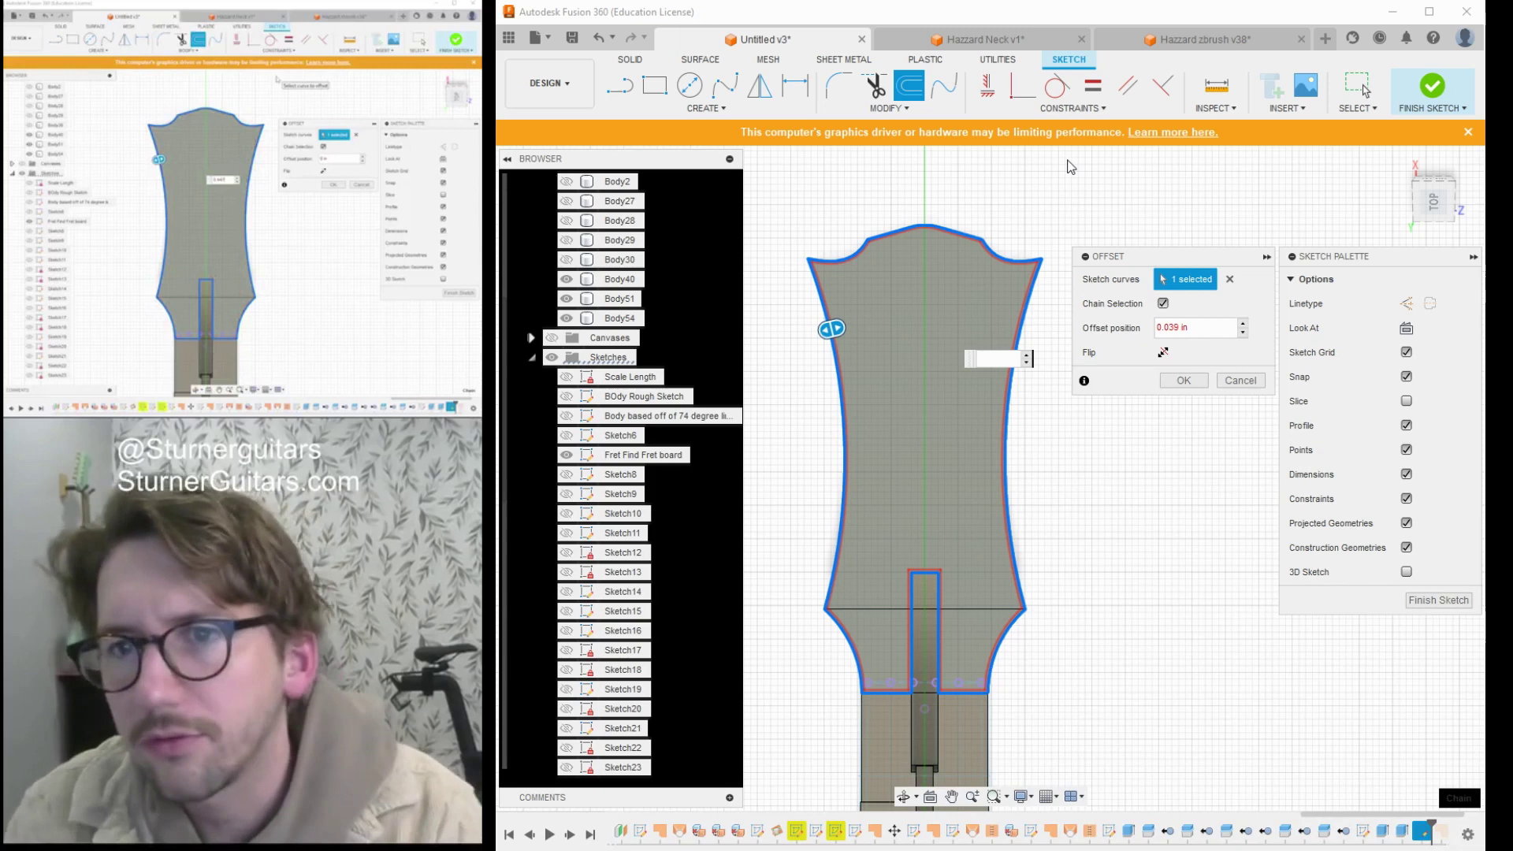
{"action": "type", "text": "0.4"}
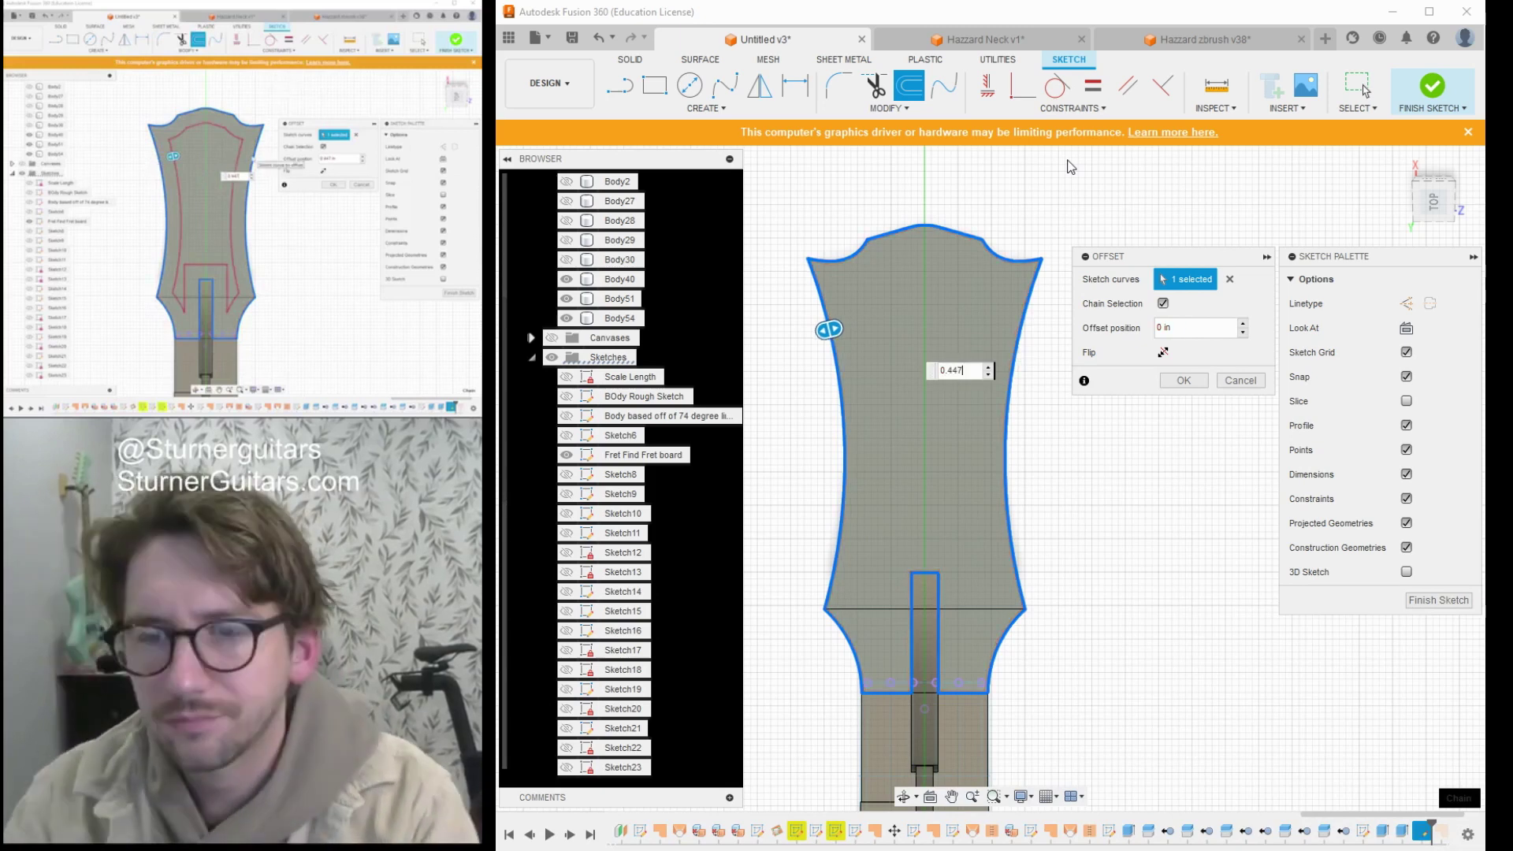
{"action": "type", "text": "47"}
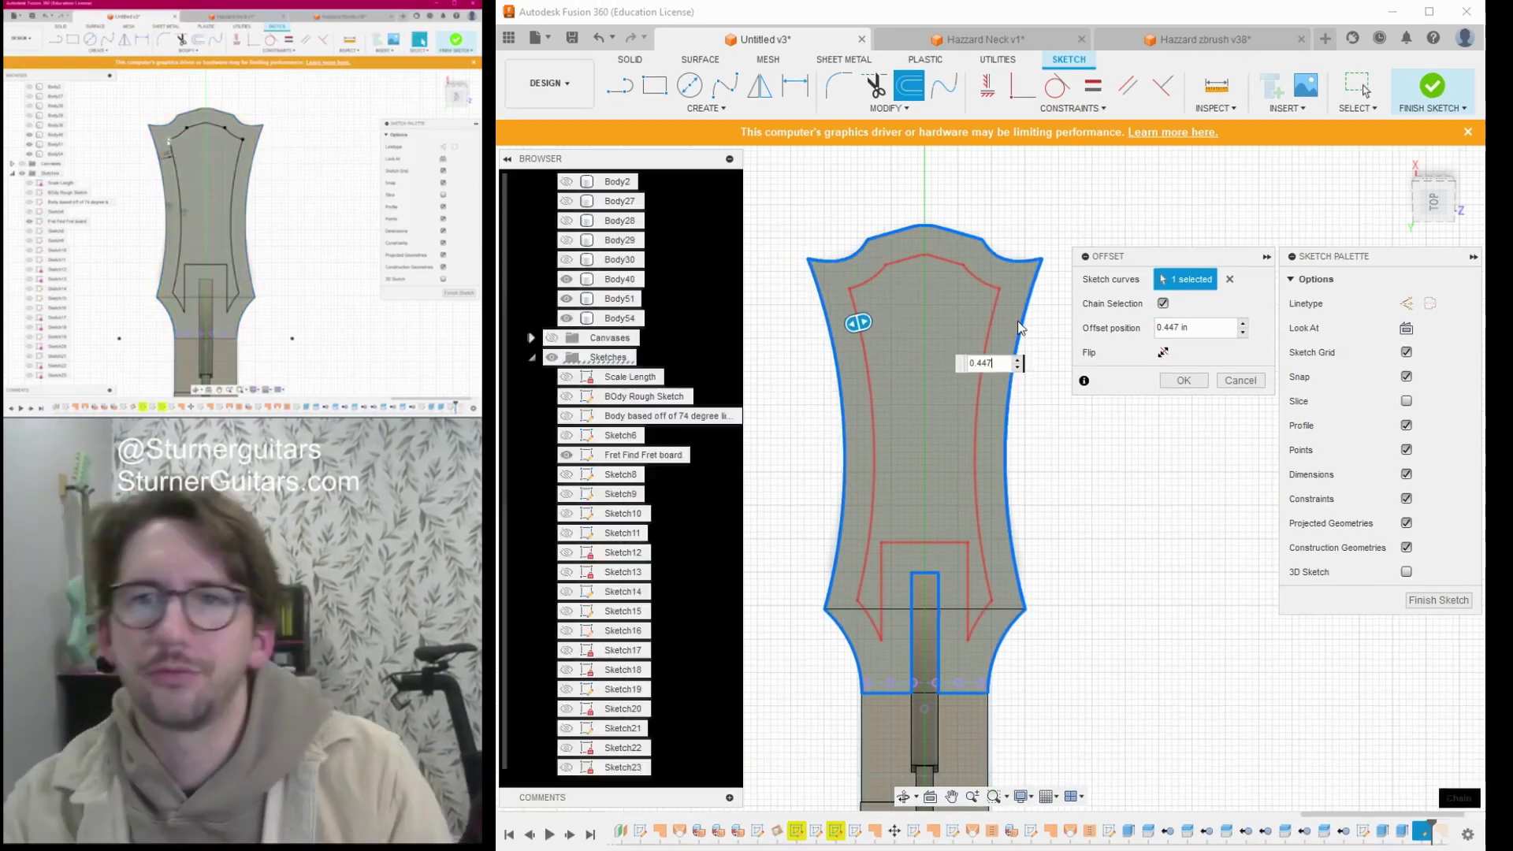
{"action": "key", "text": "Return"}
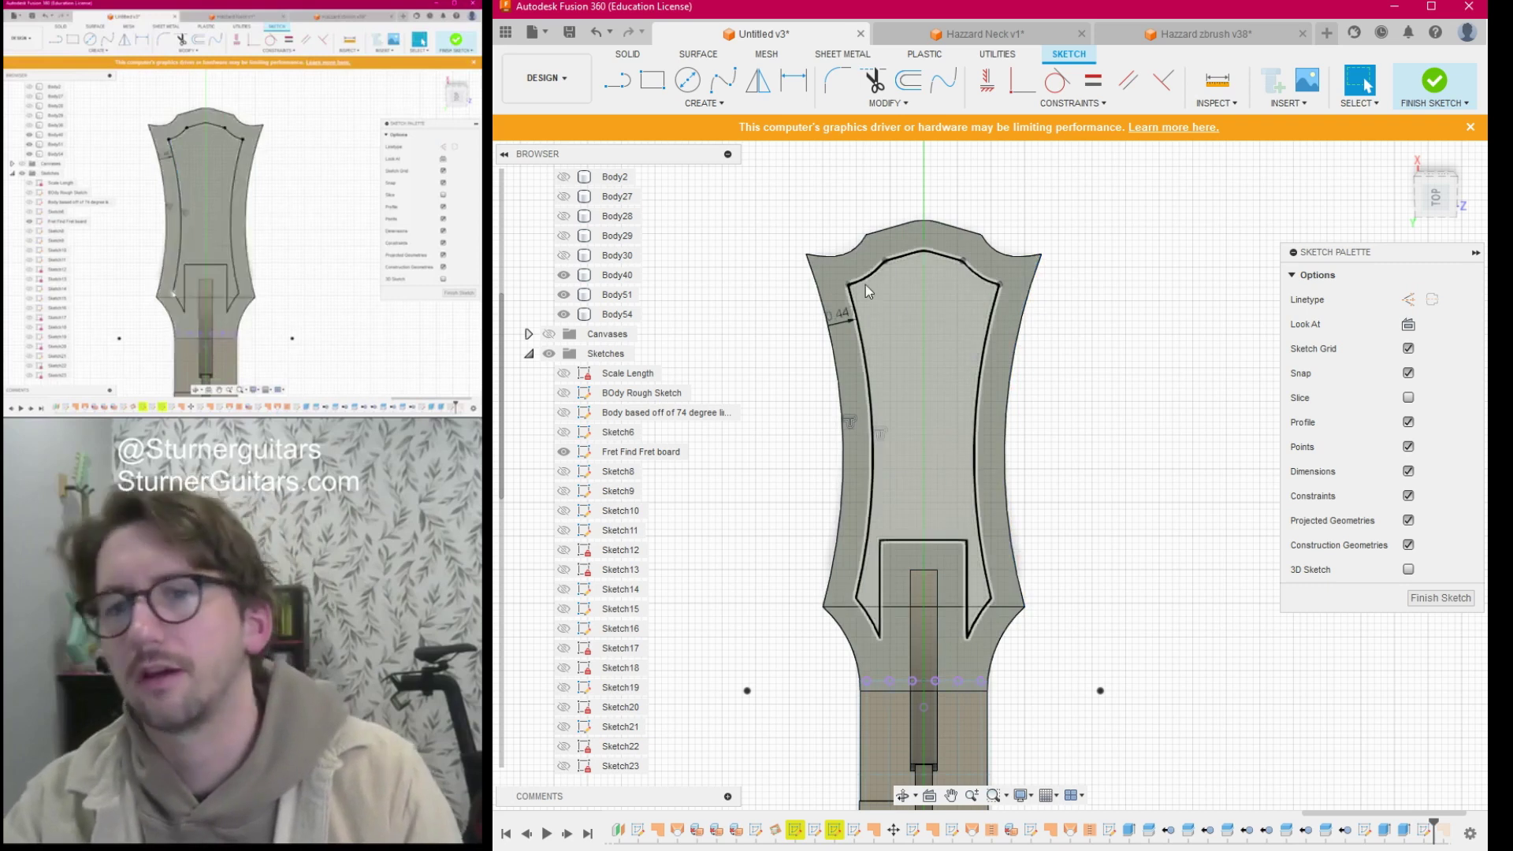
Compare the side curve of the offset outline with the tuner positions in the headstock reference photo.
{"action": "left_click", "coordinate": [853, 298]}
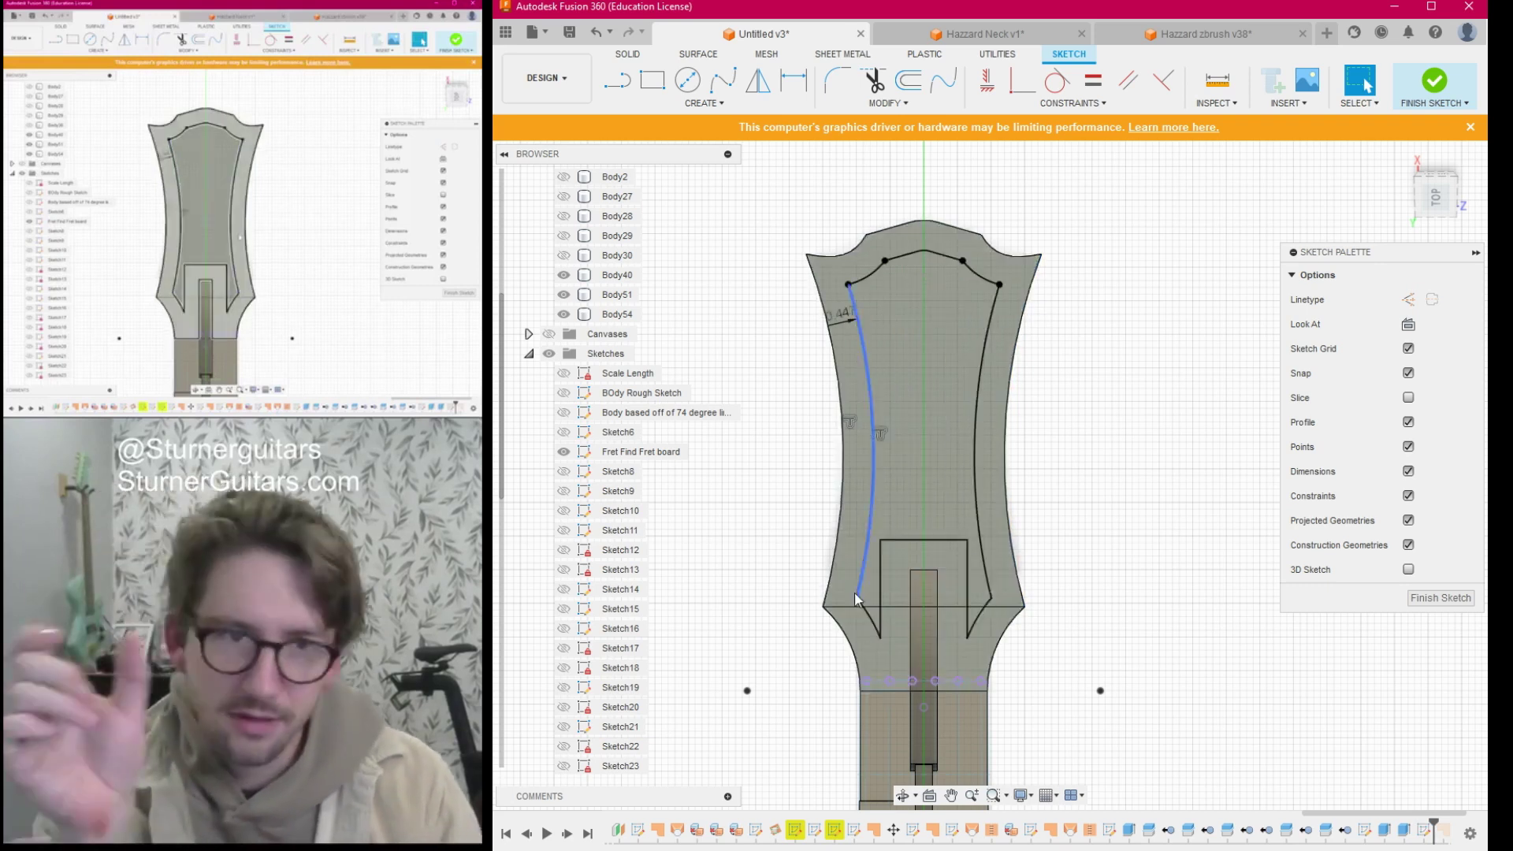
{"action": "key", "text": "Escape"}
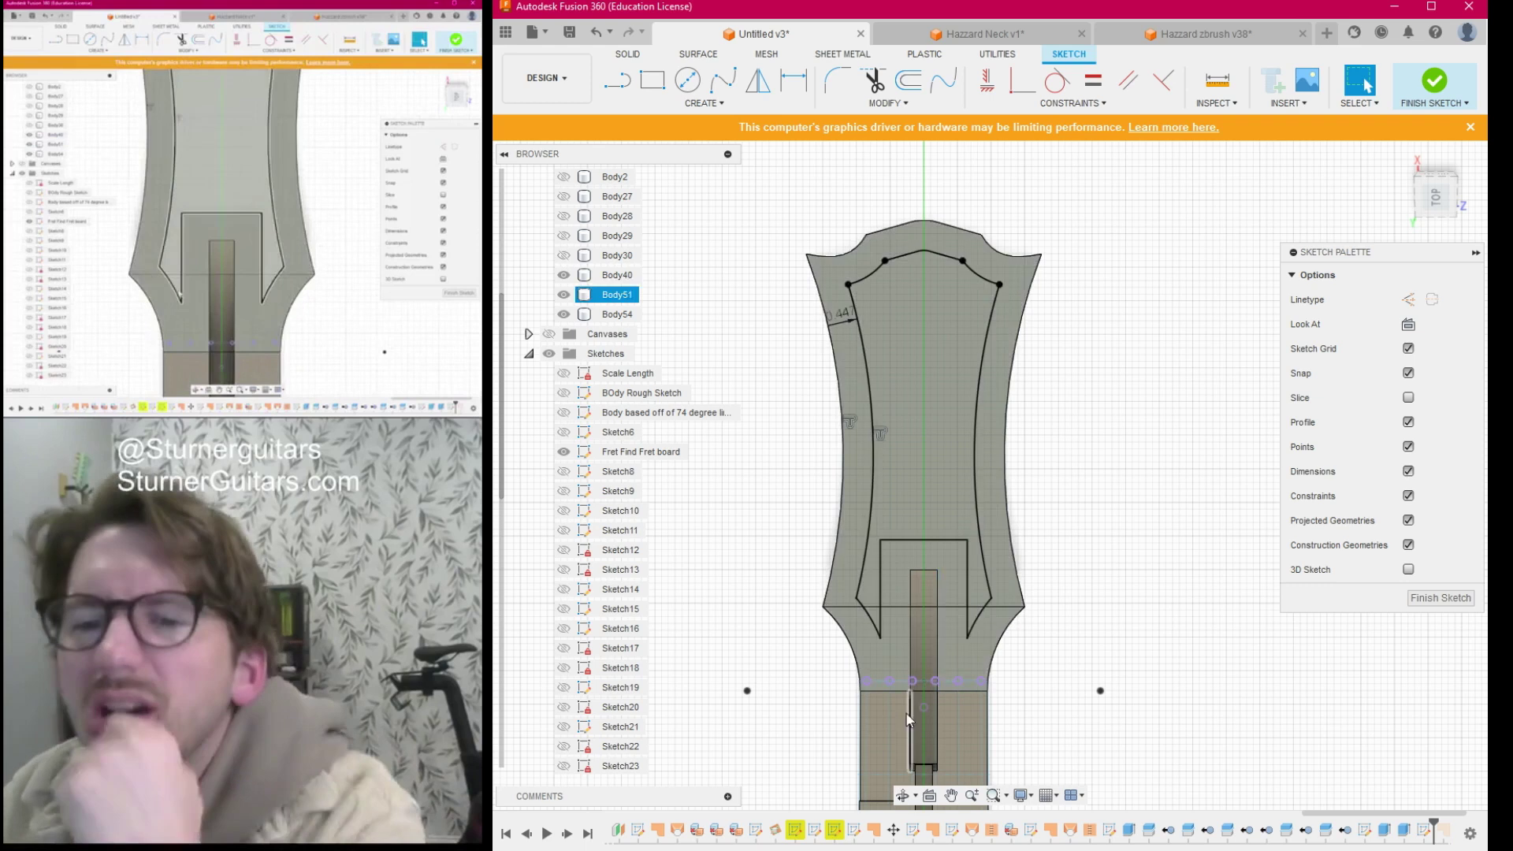
{"action": "scroll", "coordinate": [887, 661], "scroll_direction": "up", "scroll_amount": 4}
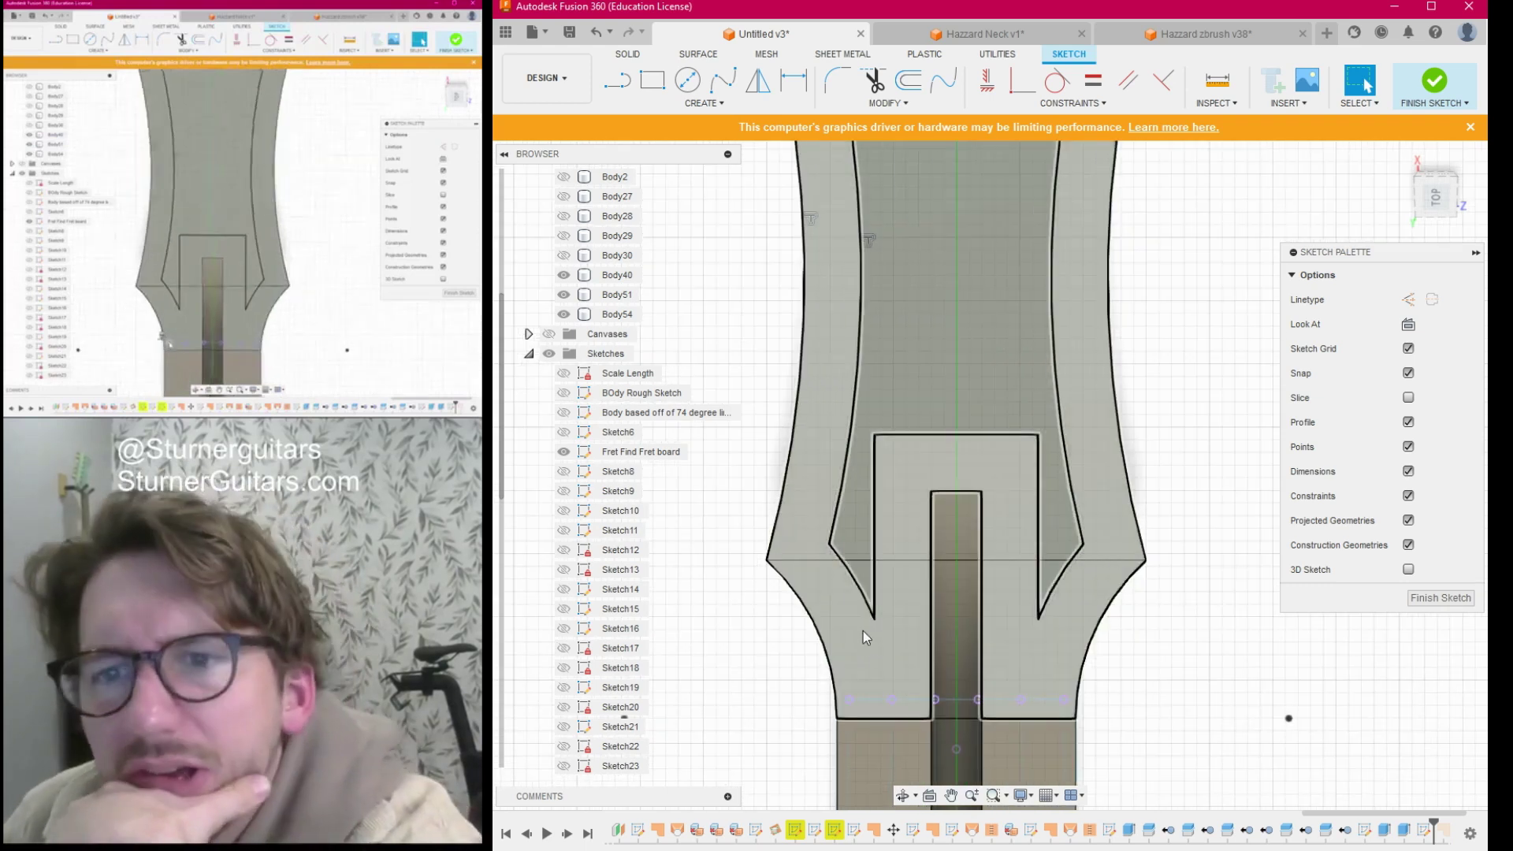
{"action": "scroll", "coordinate": [849, 697], "scroll_direction": "down", "scroll_amount": 2}
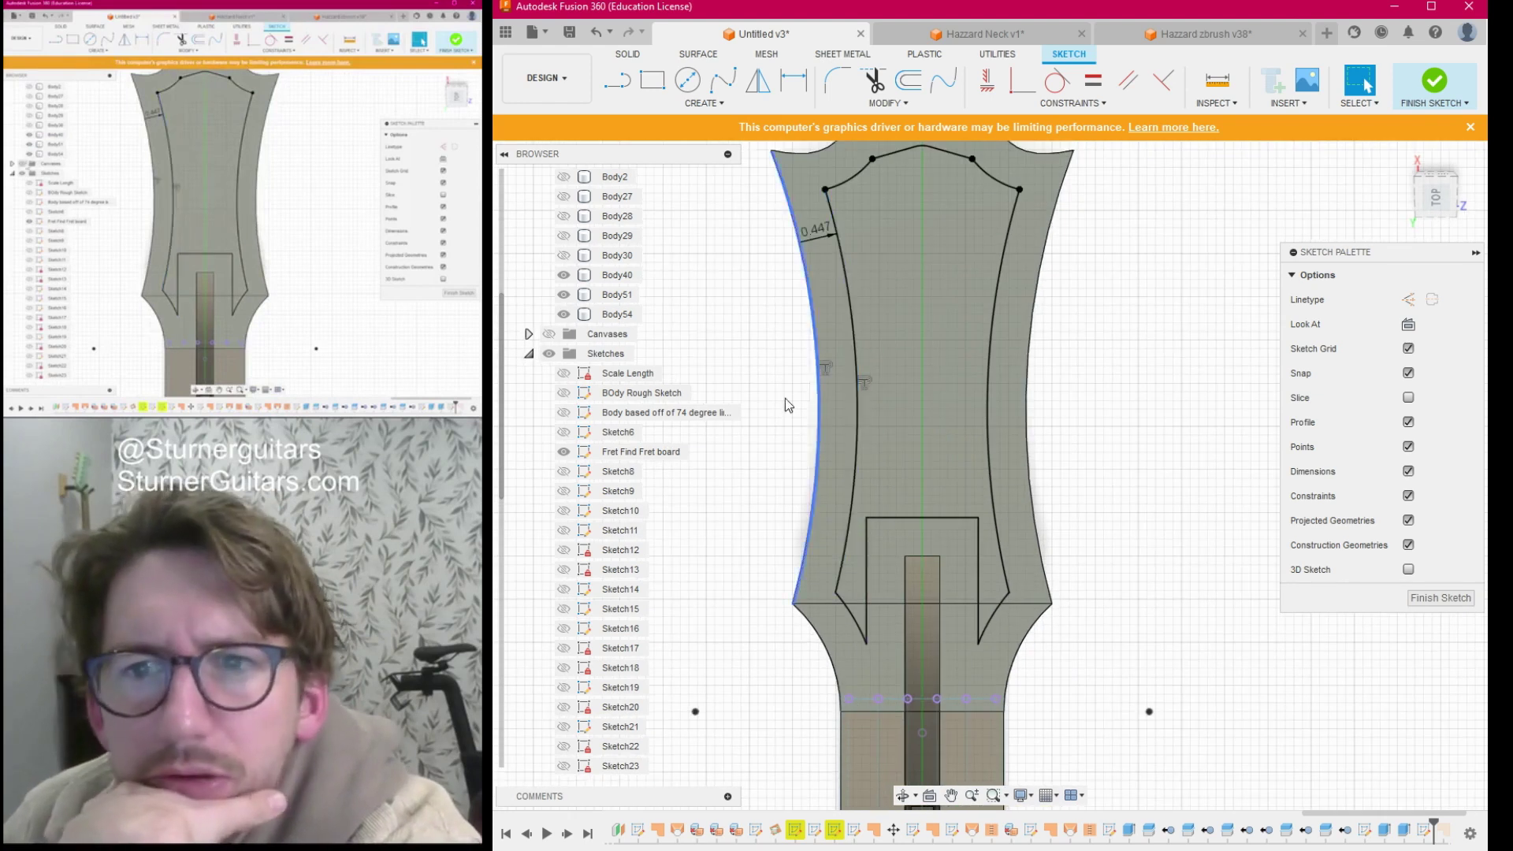
{"action": "left_click", "coordinate": [555, 335]}
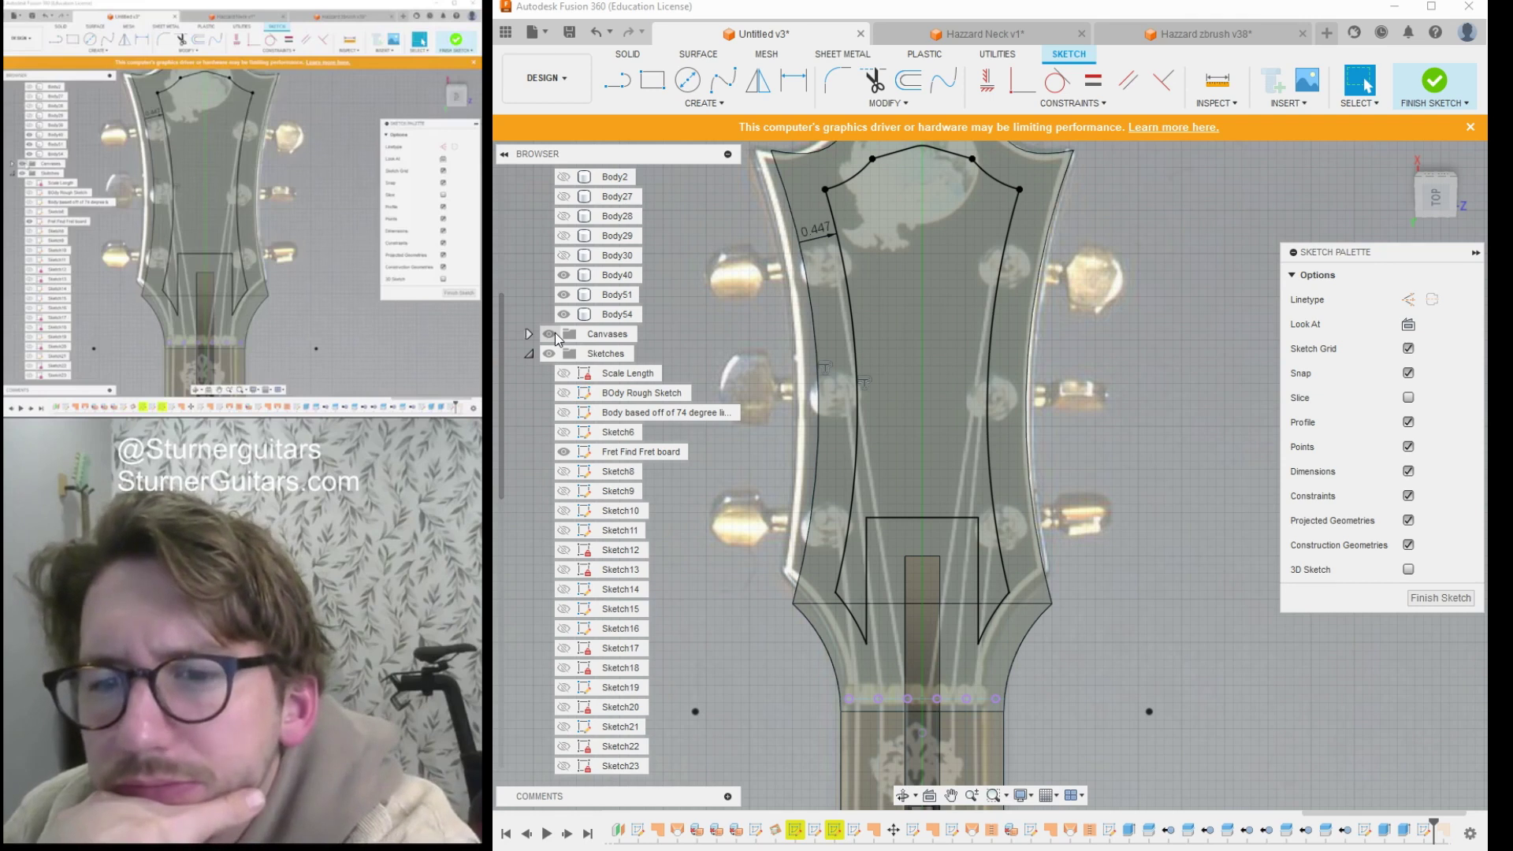
{"action": "left_click", "coordinate": [555, 335]}
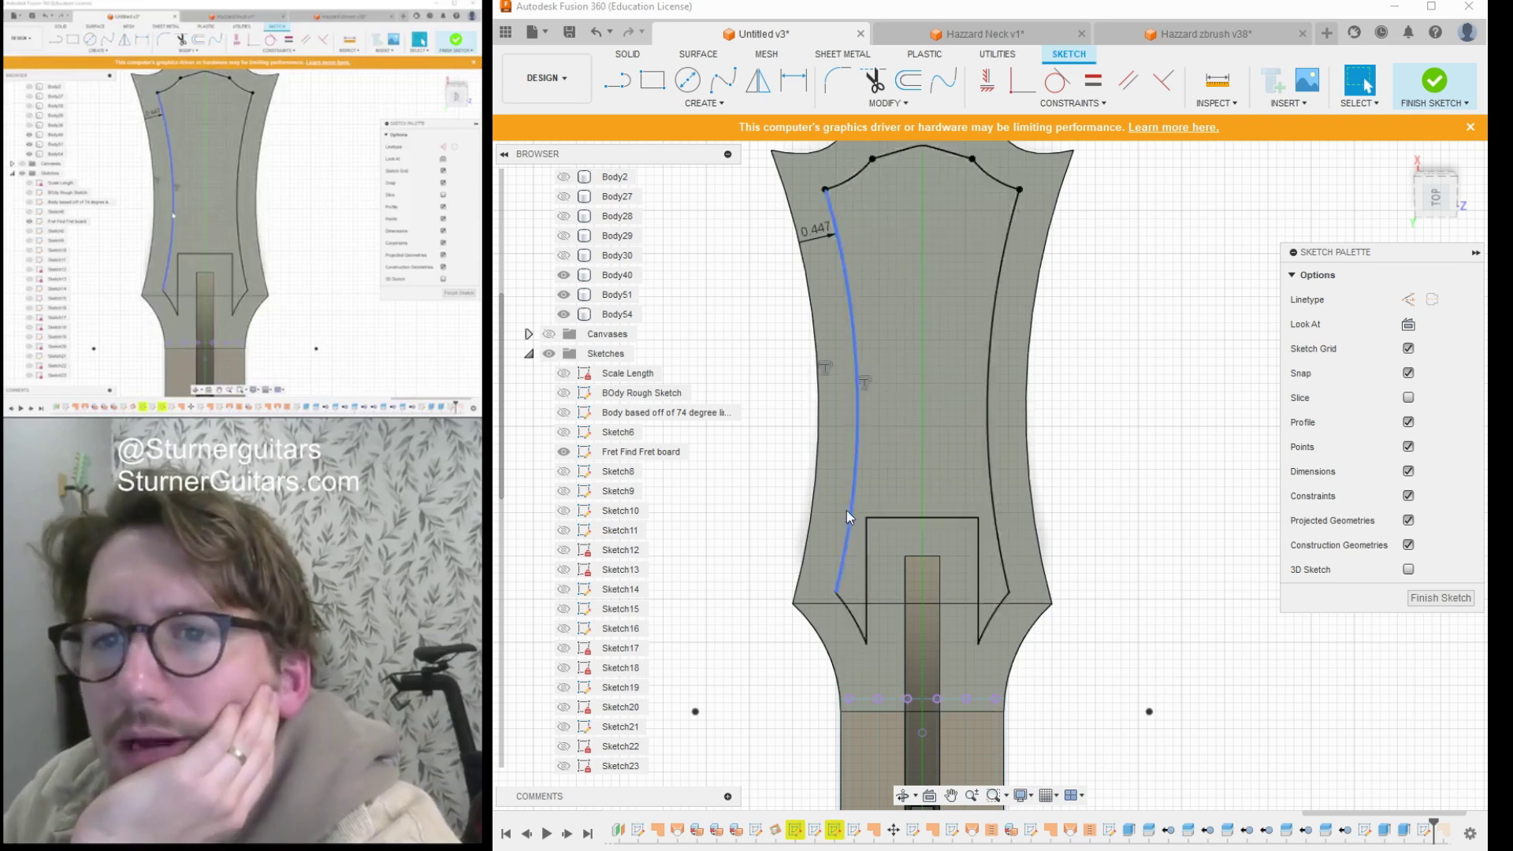
{"action": "left_click", "coordinate": [855, 432]}
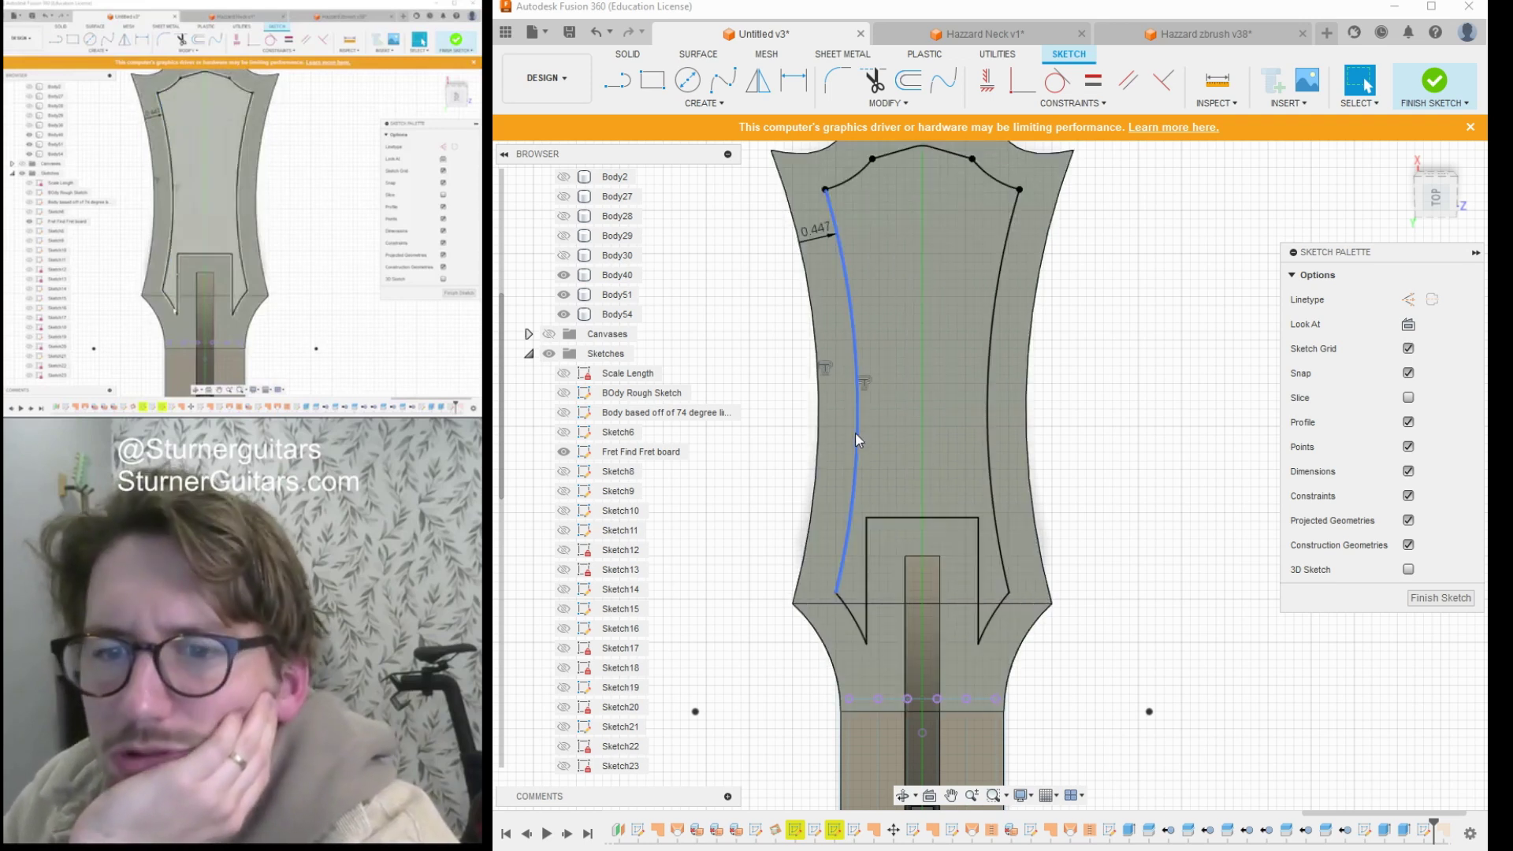
{"action": "key", "text": "Escape"}
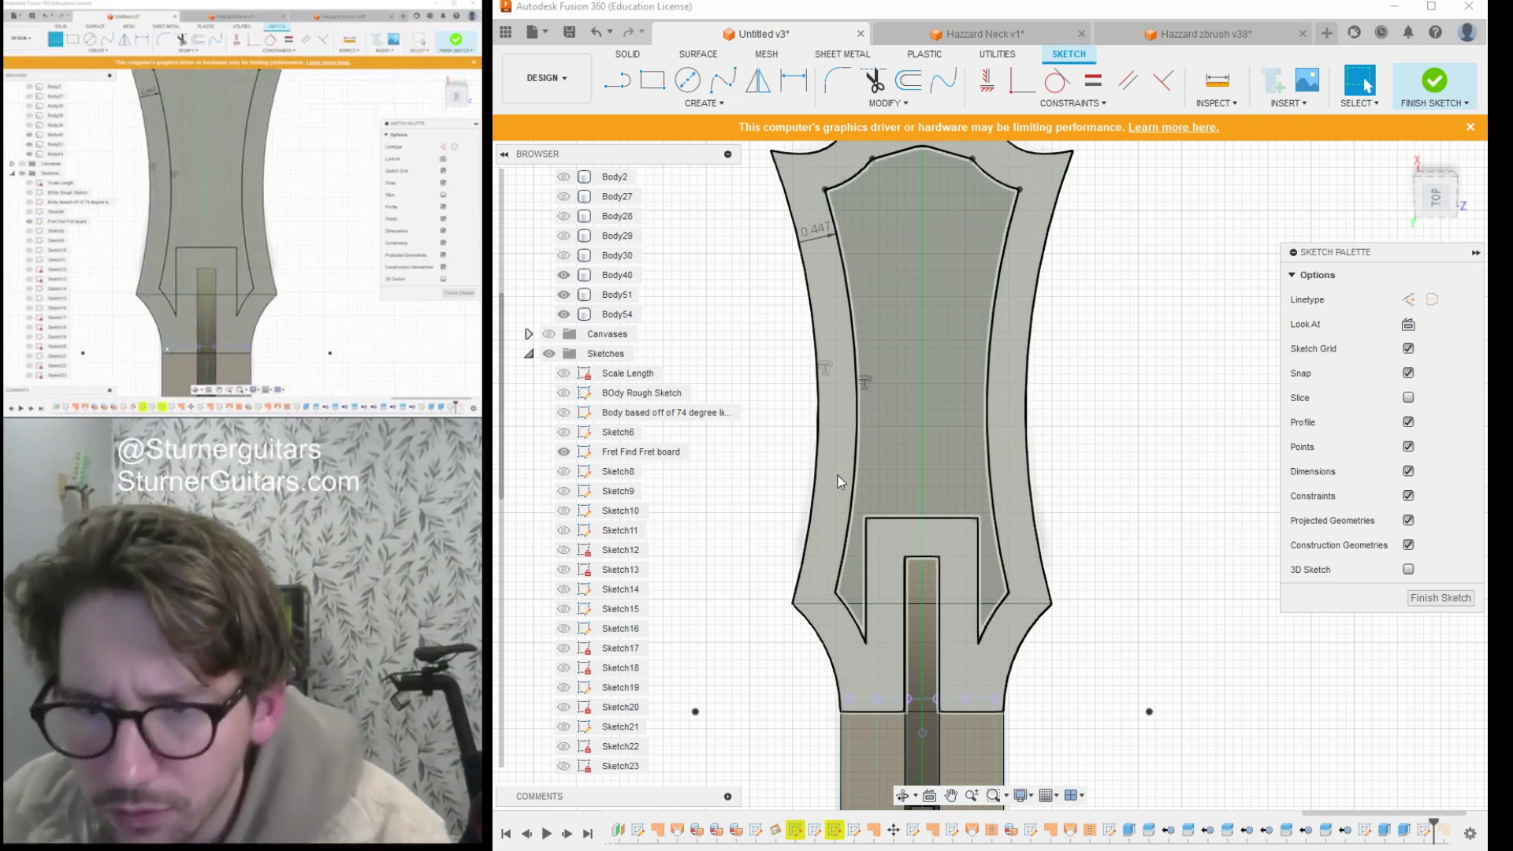
Draw a straight line about 2.02 in long from the leftmost projected string point up to the offset outline's side curve.
{"action": "left_click", "coordinate": [898, 517]}
{"action": "key", "text": "l"}
{"action": "scroll", "coordinate": [907, 628], "scroll_direction": "up", "scroll_amount": 1}
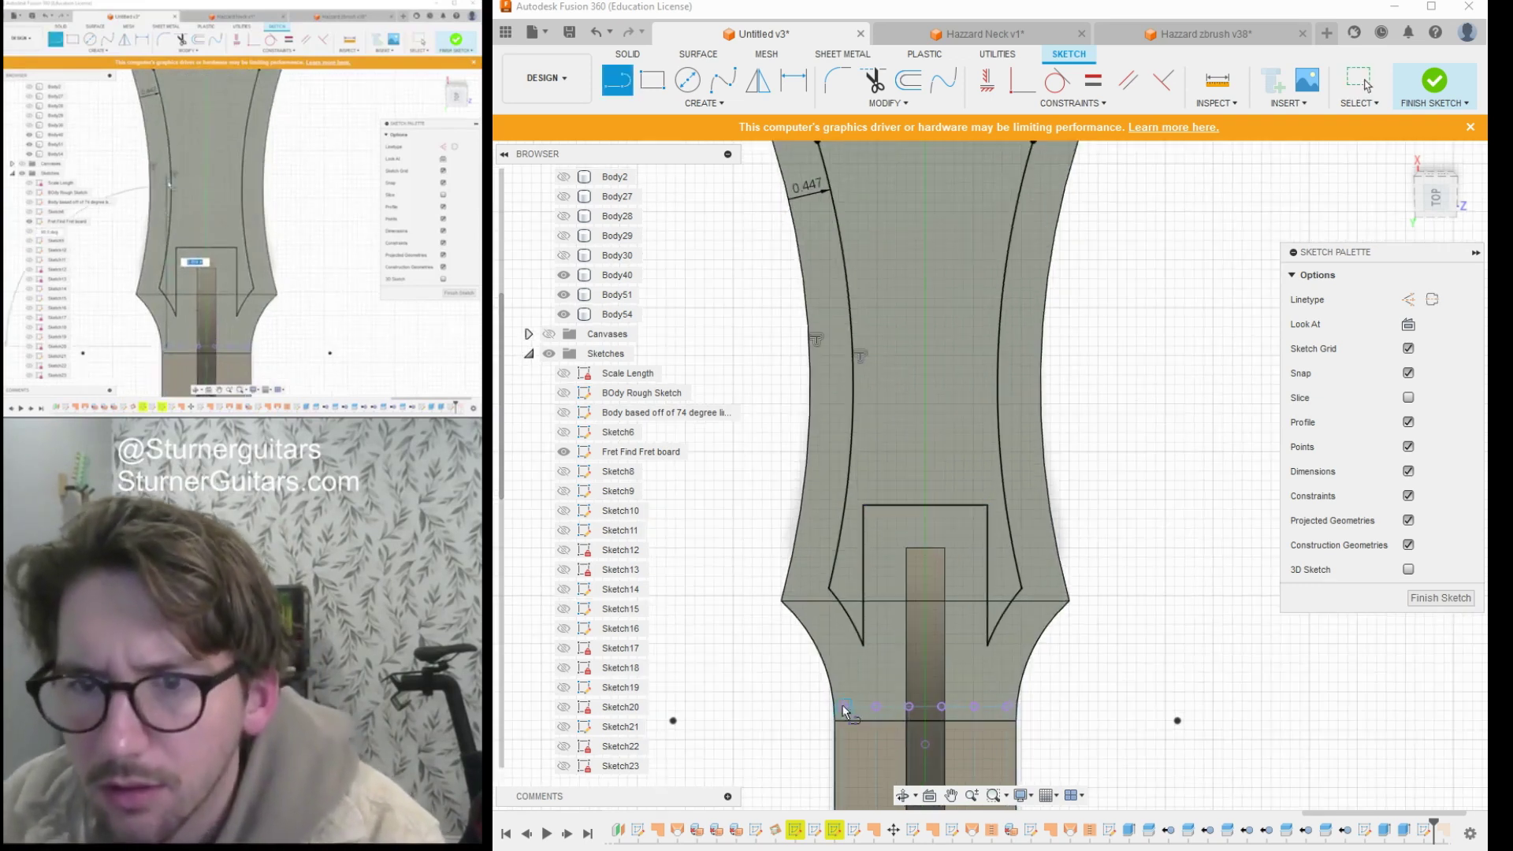
{"action": "left_click", "coordinate": [844, 707]}
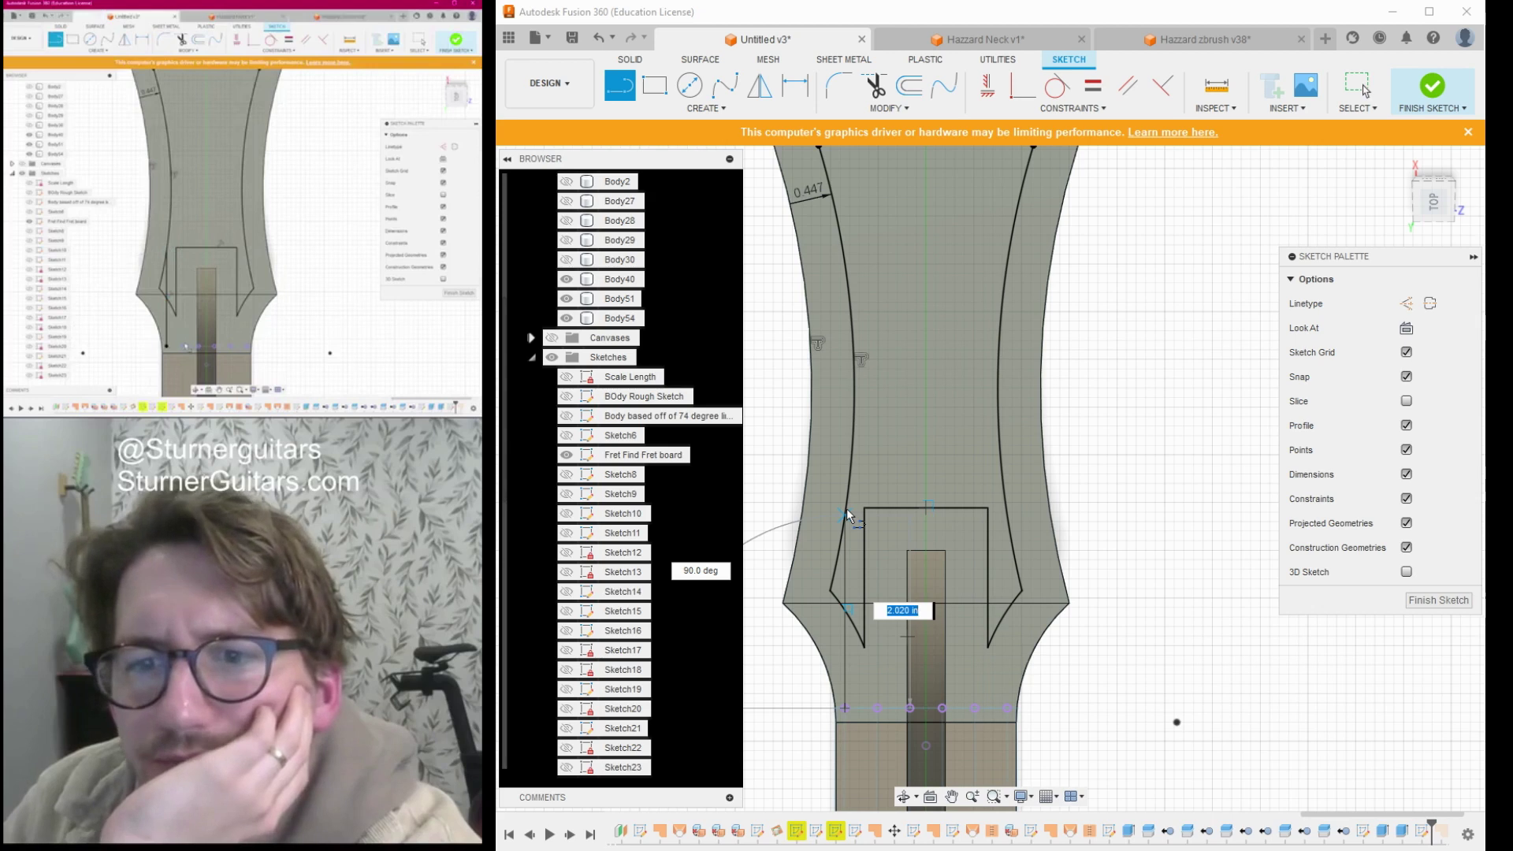
{"action": "left_click", "coordinate": [847, 509]}
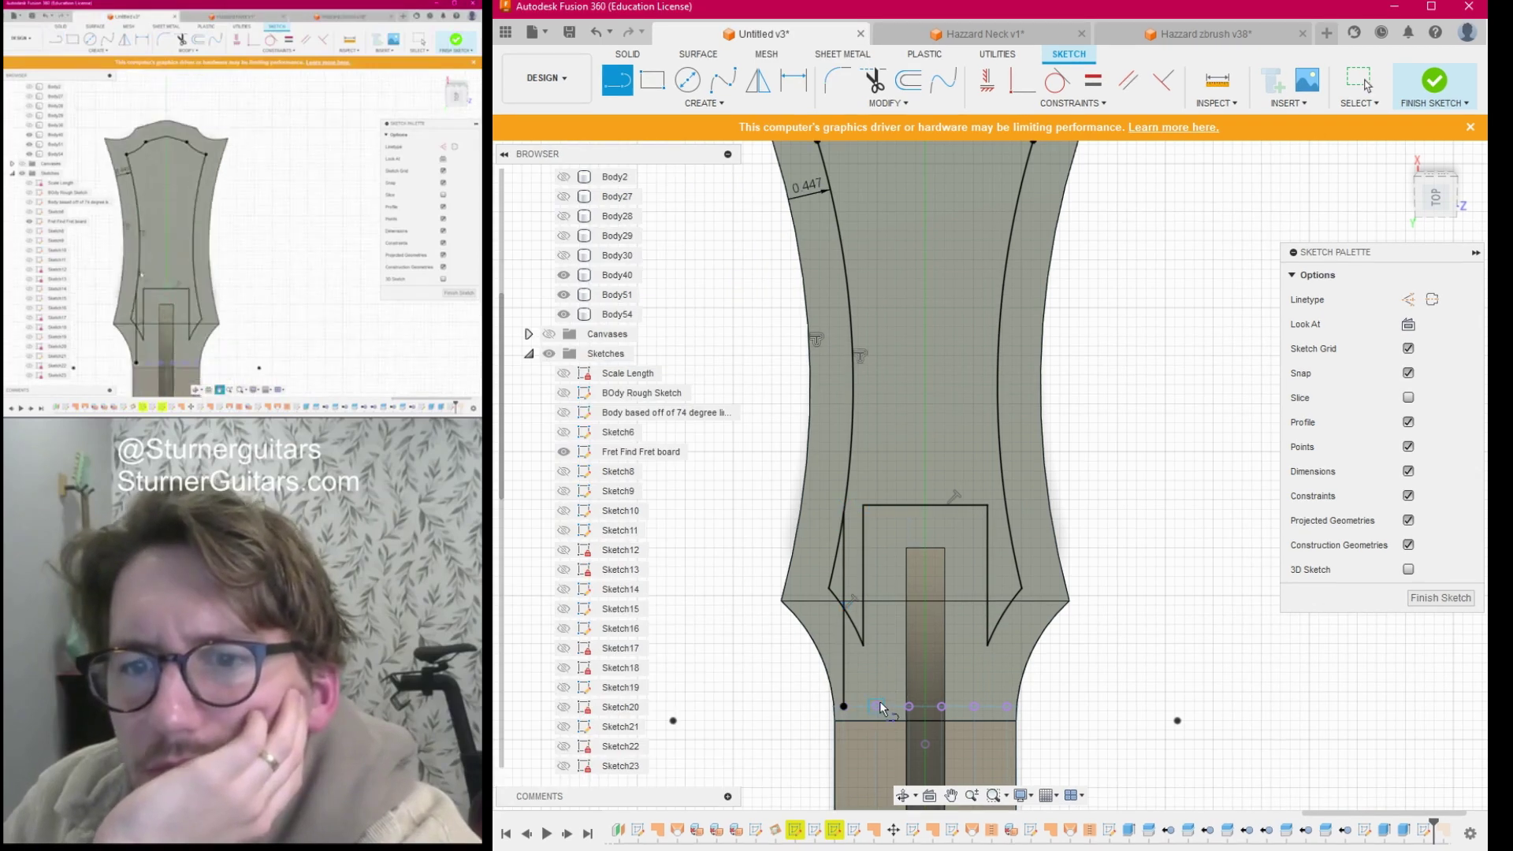
{"action": "scroll", "coordinate": [852, 469], "scroll_direction": "down", "scroll_amount": 2}
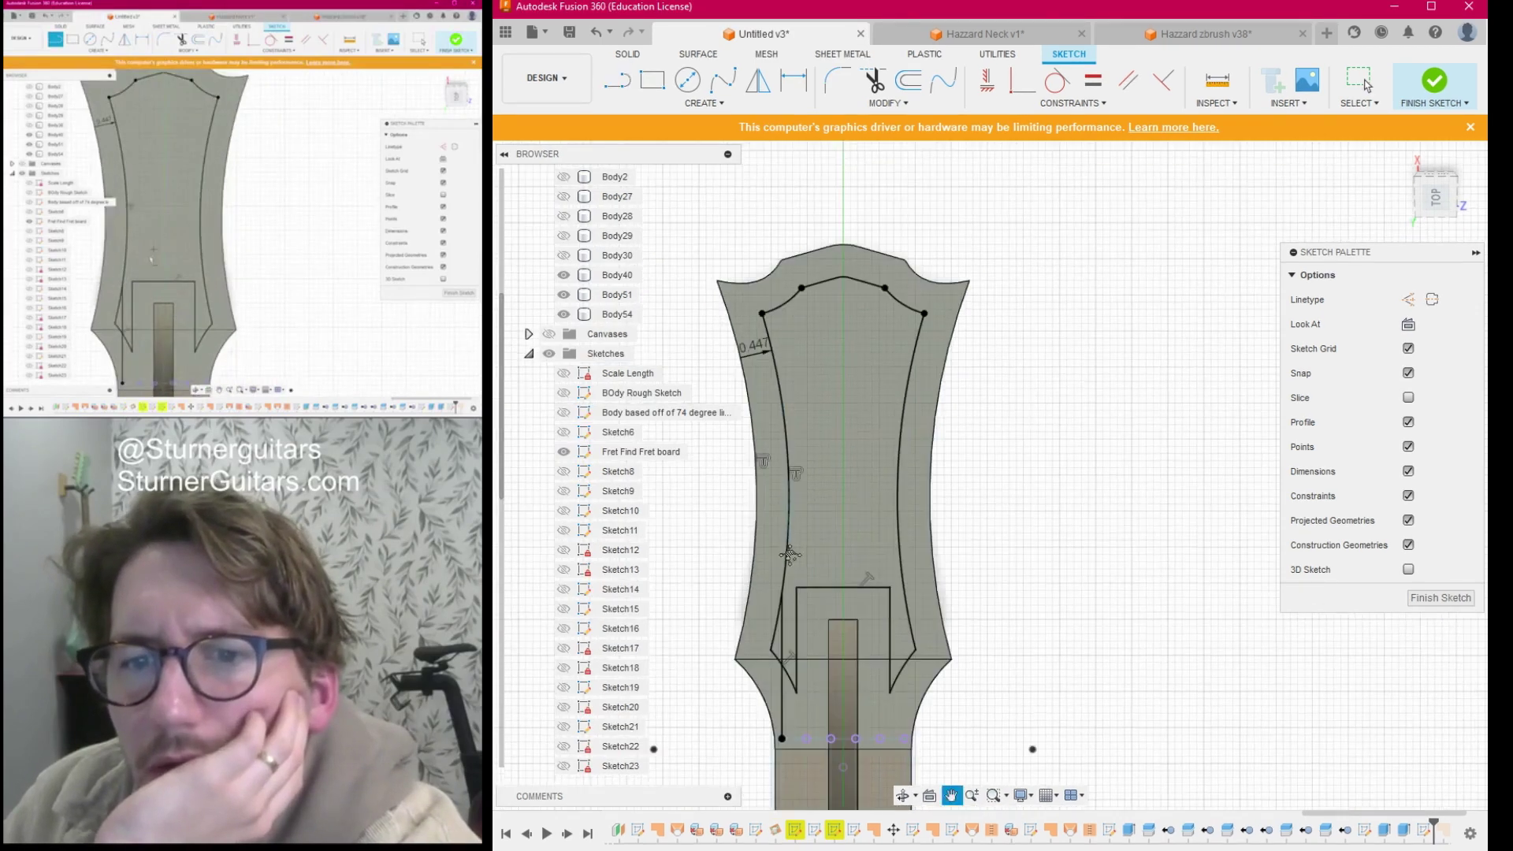
{"action": "scroll", "coordinate": [851, 472], "scroll_direction": "up", "scroll_amount": 1}
{"action": "scroll", "coordinate": [829, 630], "scroll_direction": "up", "scroll_amount": 1}
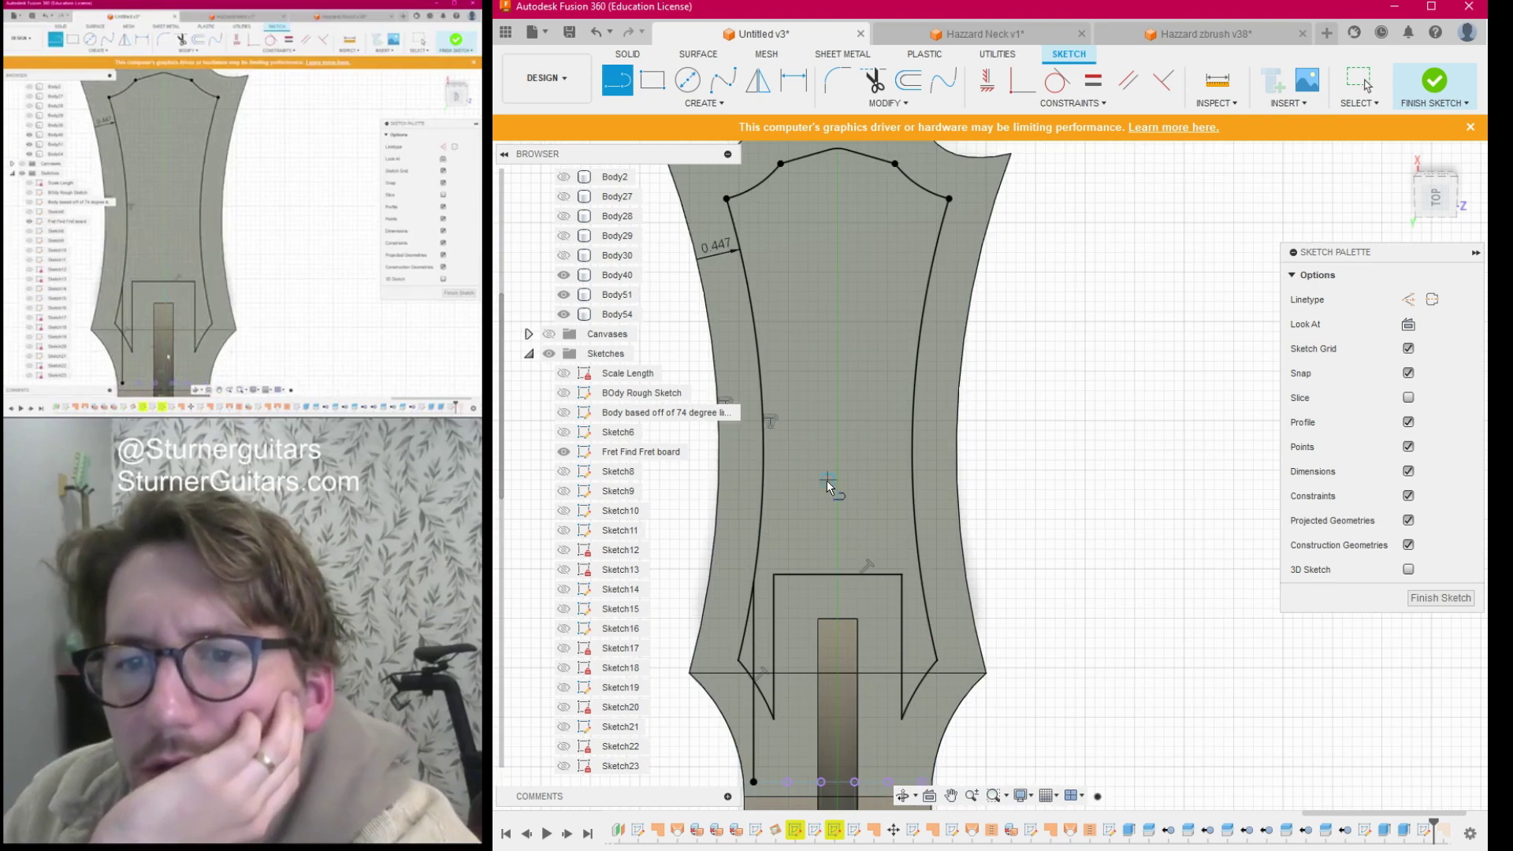
{"action": "left_click", "coordinate": [840, 783]}
{"action": "scroll", "coordinate": [835, 420], "scroll_direction": "down", "scroll_amount": 2}
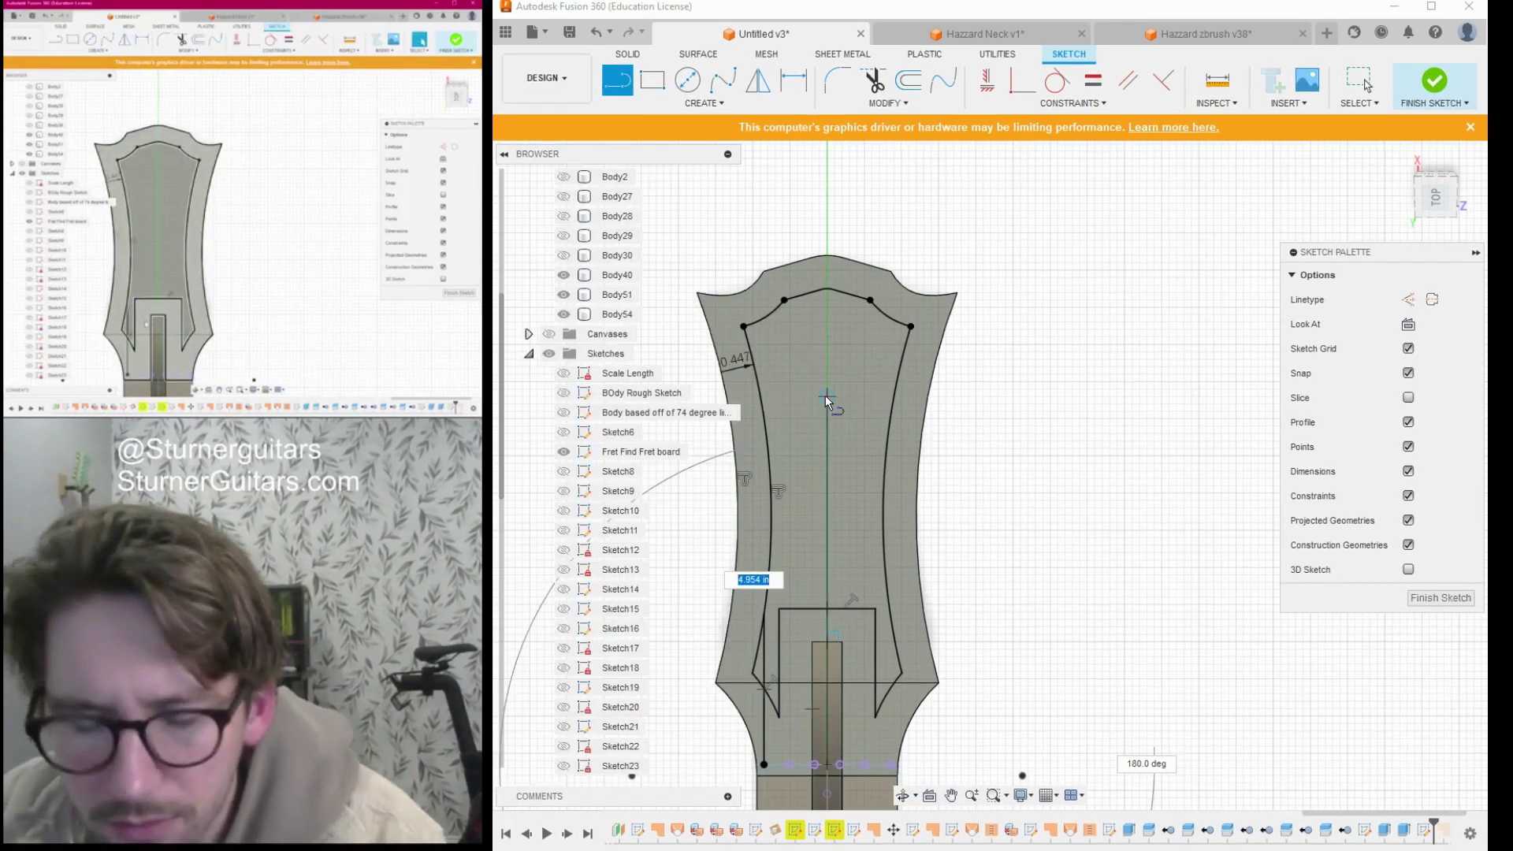
{"action": "key", "text": "Escape"}
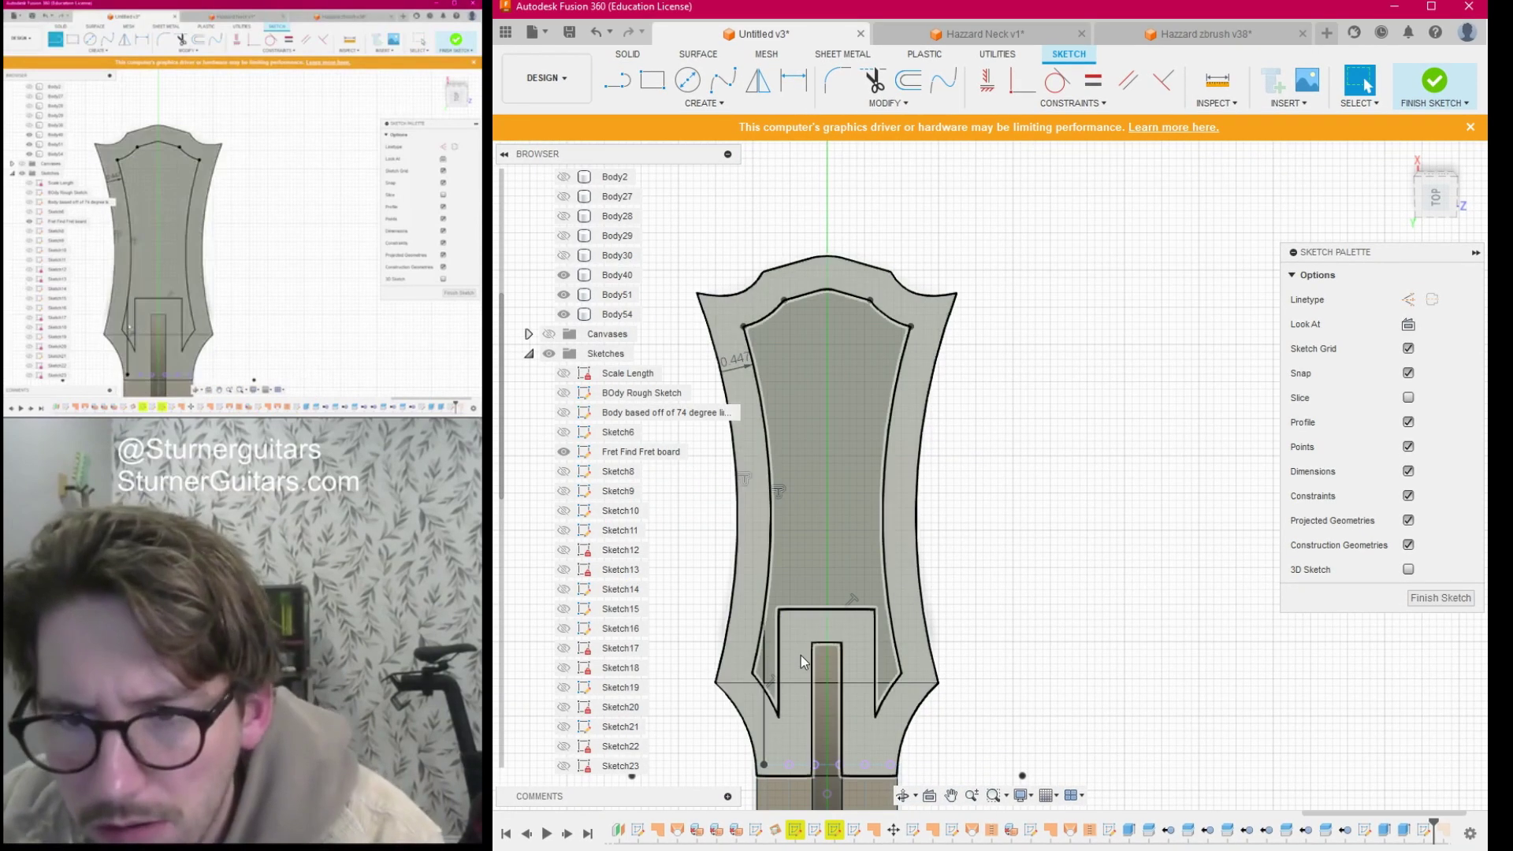
Draw a vertical centre line from the midpoint of the projected string points to the tip of the headstock outline.
{"action": "key", "text": "l"}
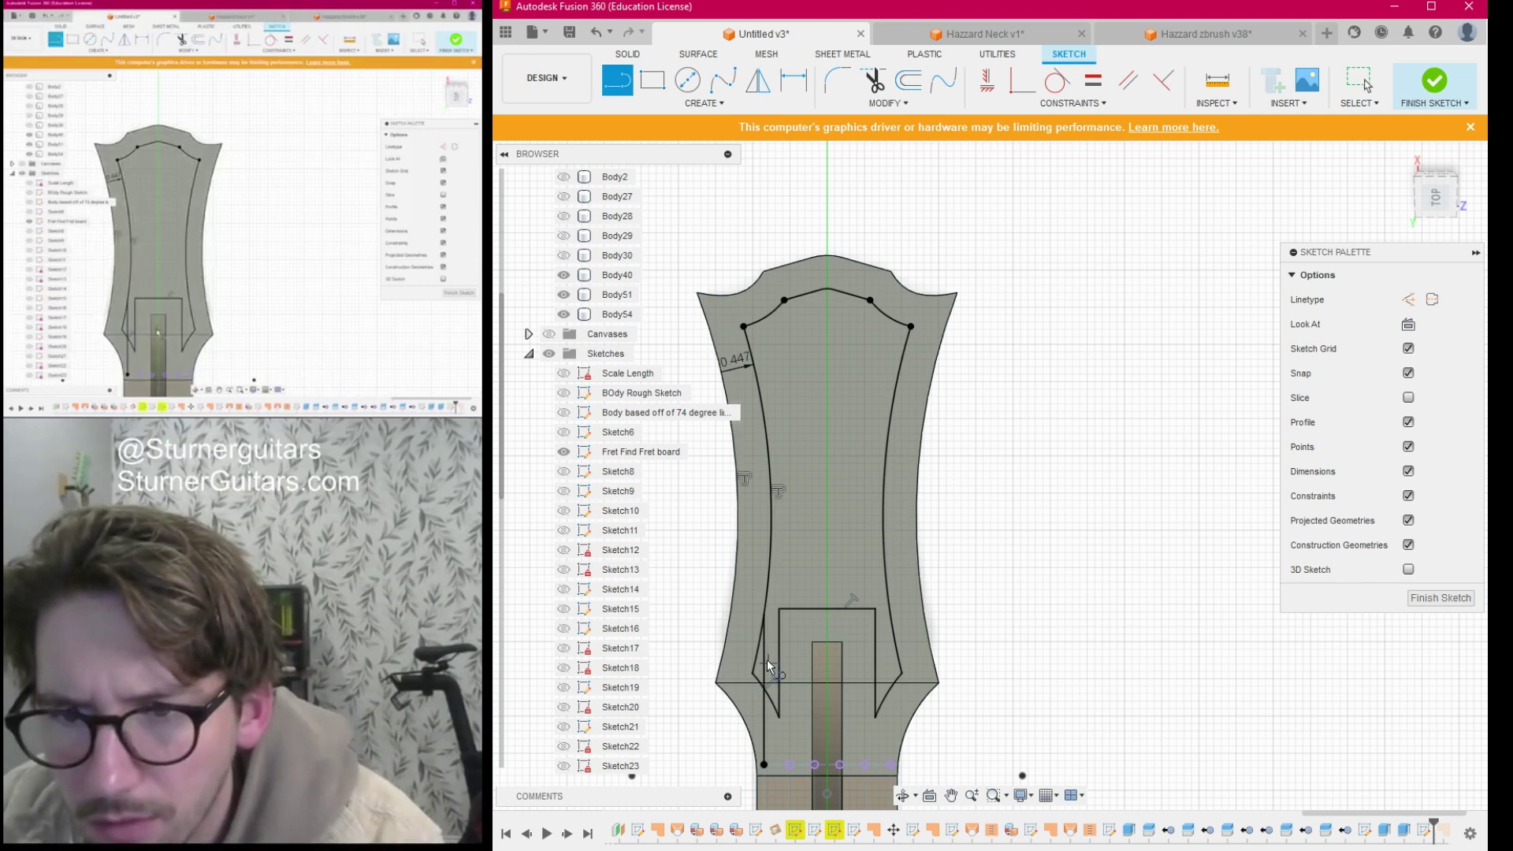
{"action": "left_click", "coordinate": [753, 676]}
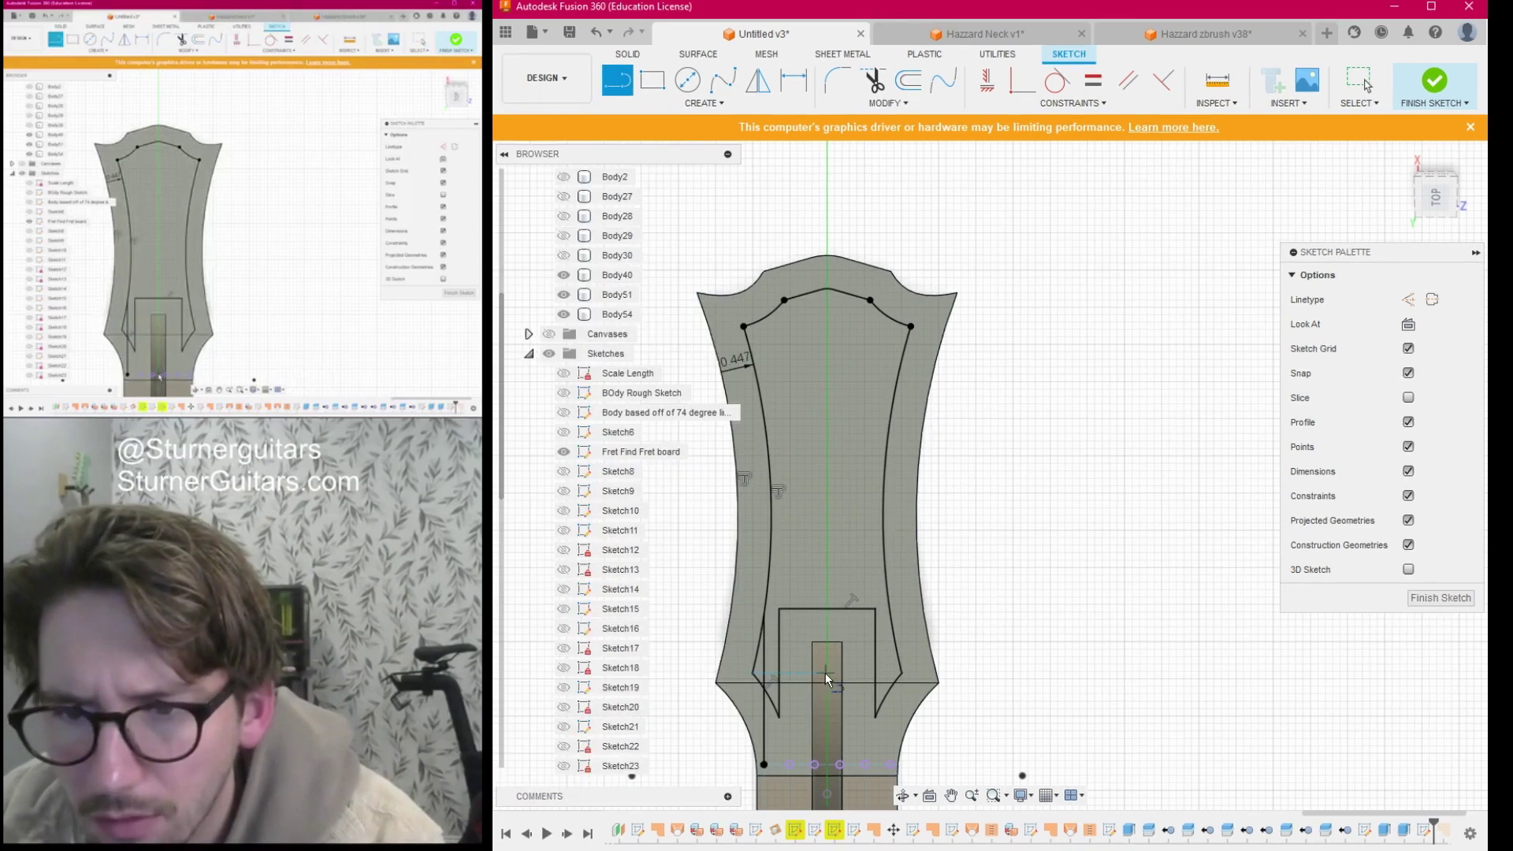
{"action": "left_click", "coordinate": [825, 765]}
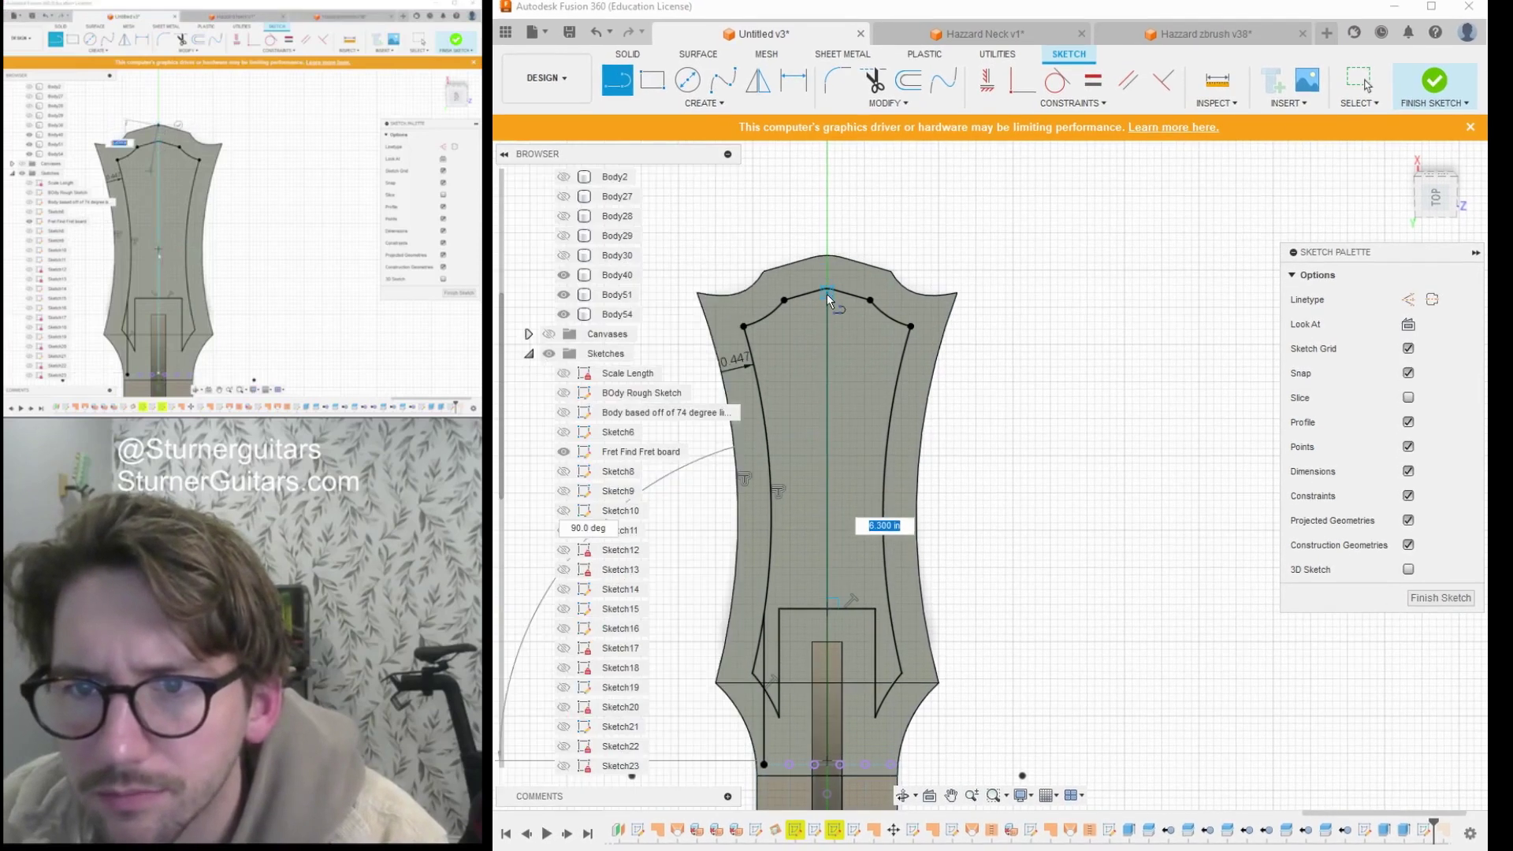
{"action": "left_click", "coordinate": [827, 254]}
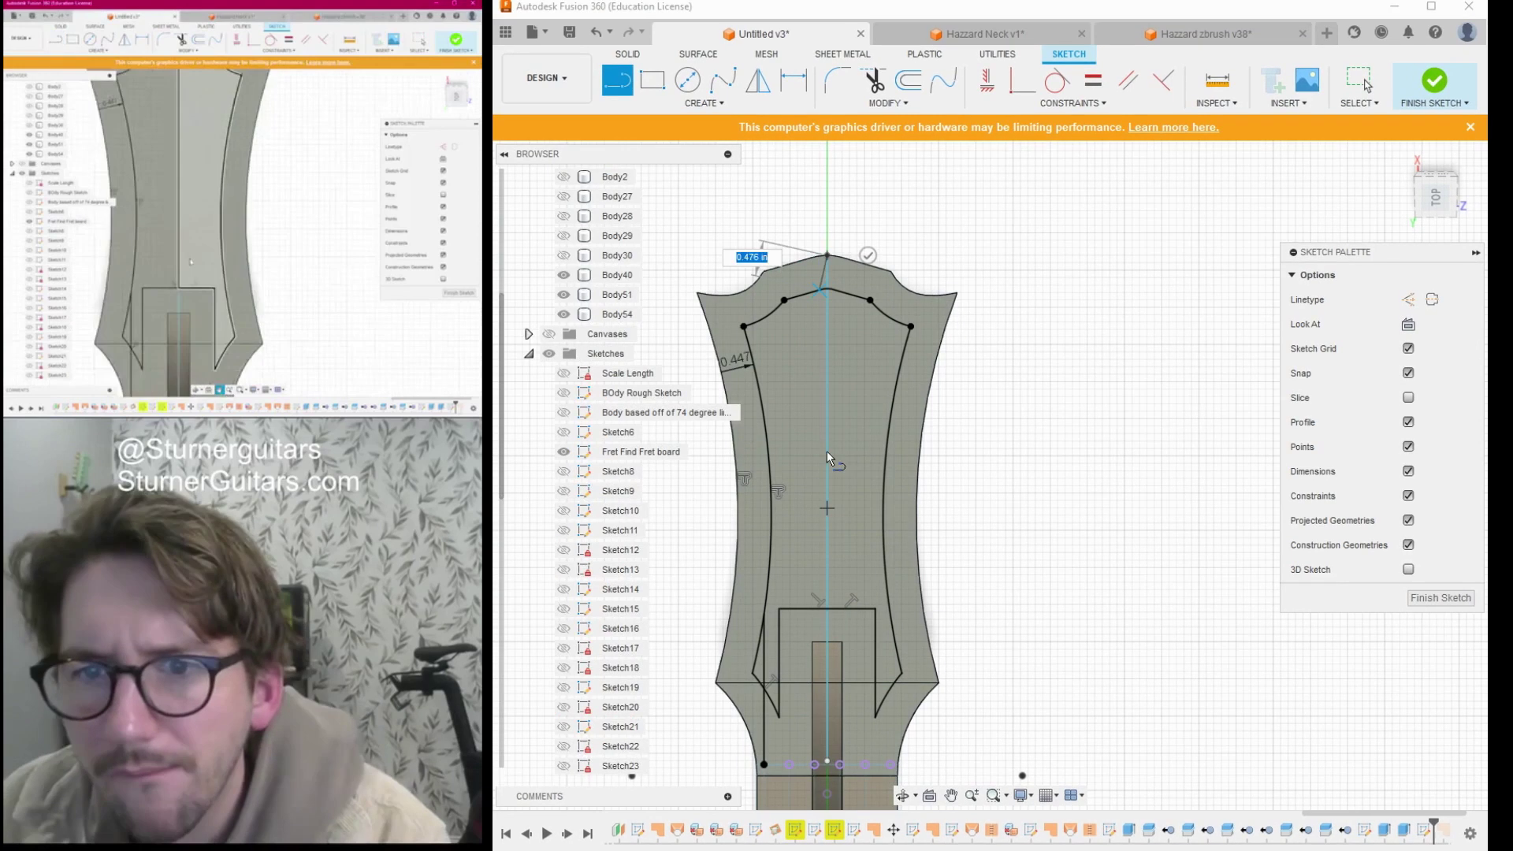
{"action": "key", "text": "Escape"}
{"action": "key", "text": "Escape"}
{"action": "scroll", "coordinate": [841, 576], "scroll_direction": "up", "scroll_amount": 4}
{"action": "scroll", "coordinate": [882, 530], "scroll_direction": "down", "scroll_amount": 3}
{"action": "mouse_move", "coordinate": [845, 579]}
{"action": "middle_mouse_down"}
{"action": "mouse_move", "coordinate": [891, 530]}
{"action": "mouse_move", "coordinate": [888, 565]}
{"action": "middle_mouse_up"}
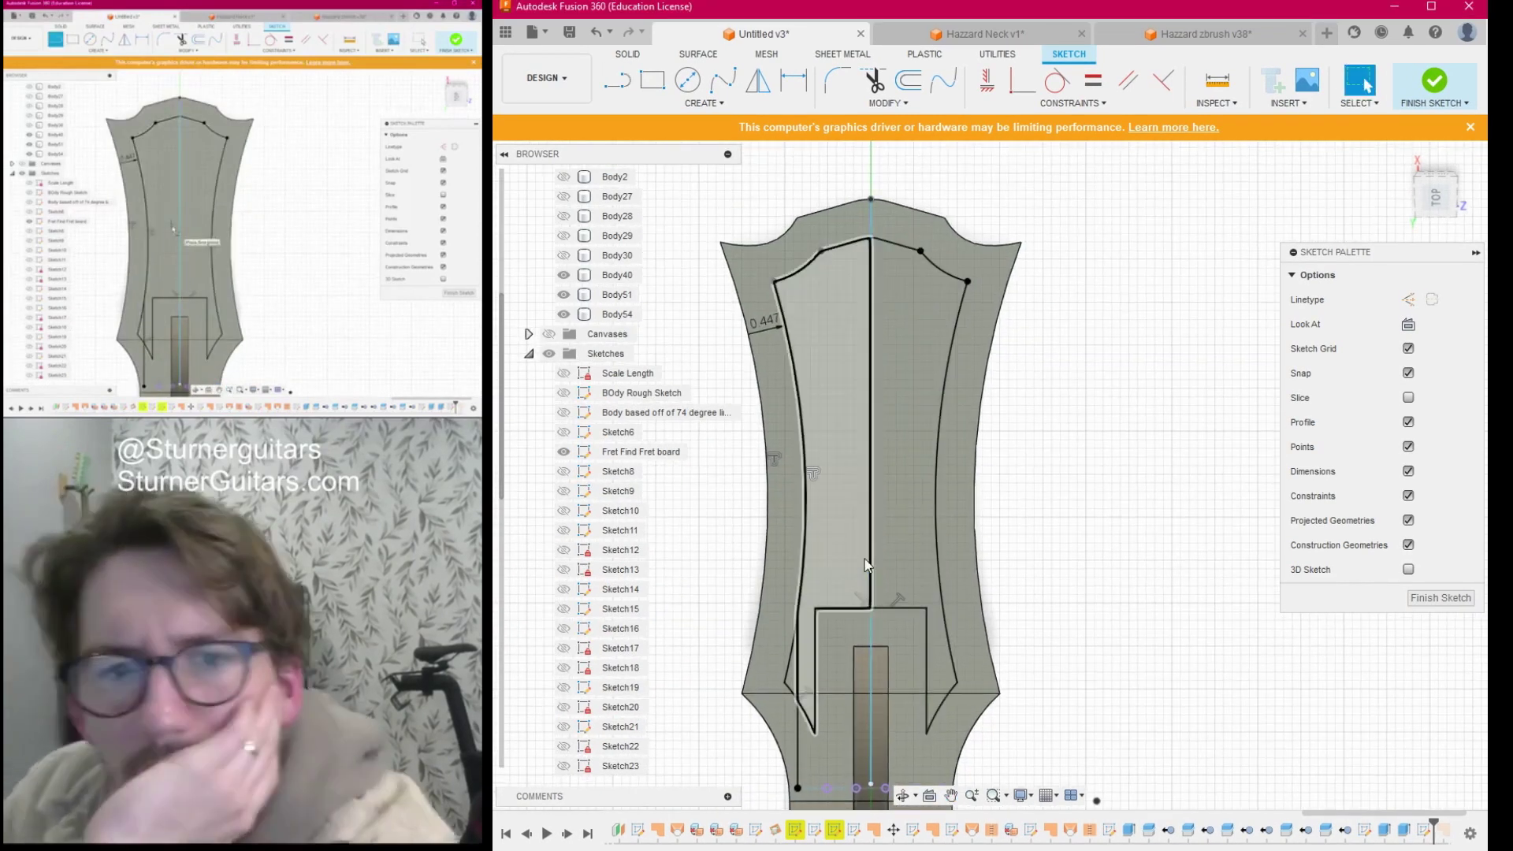
{"action": "key", "text": "ctrl+z"}
{"action": "key", "text": "l"}
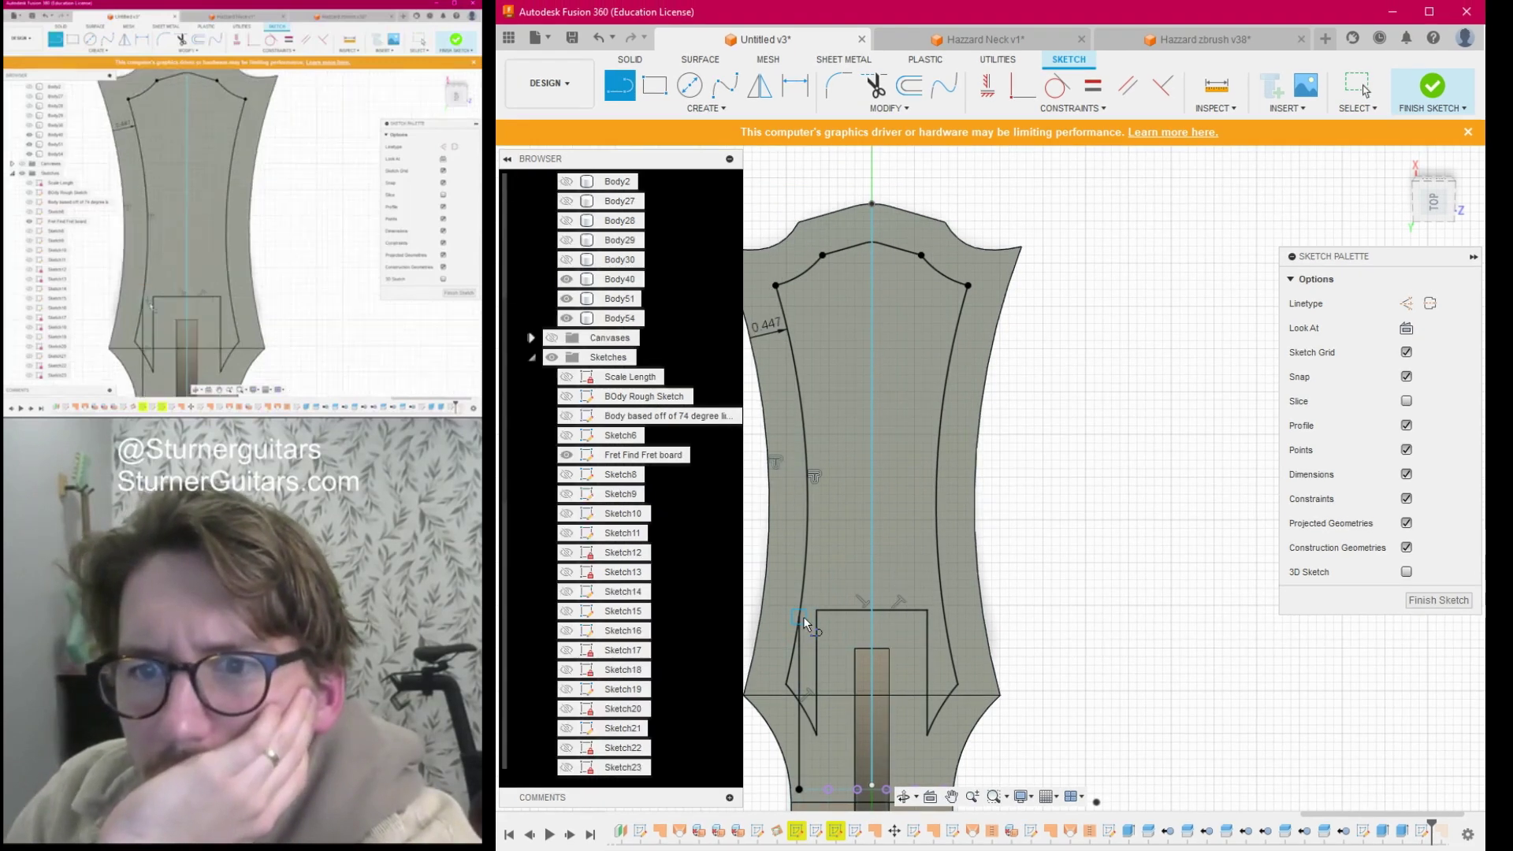
{"action": "scroll", "coordinate": [802, 616], "scroll_direction": "up", "scroll_amount": 3}
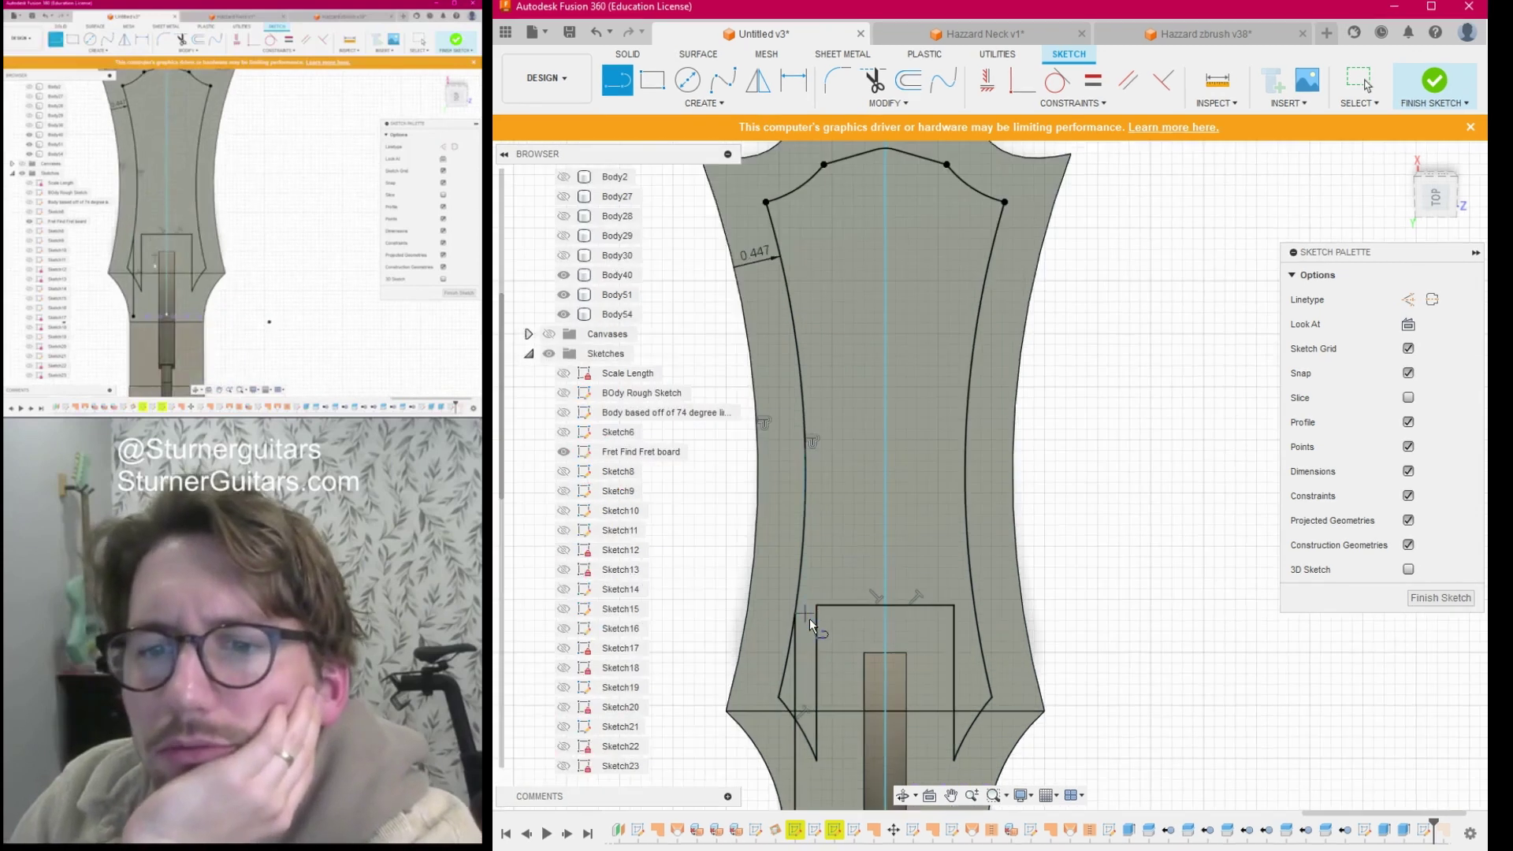
{"action": "scroll", "coordinate": [853, 622], "scroll_direction": "down", "scroll_amount": 4}
{"action": "middle_click_drag", "start_coordinate": [854, 624], "coordinate": [817, 490]}
{"action": "key", "text": "l"}
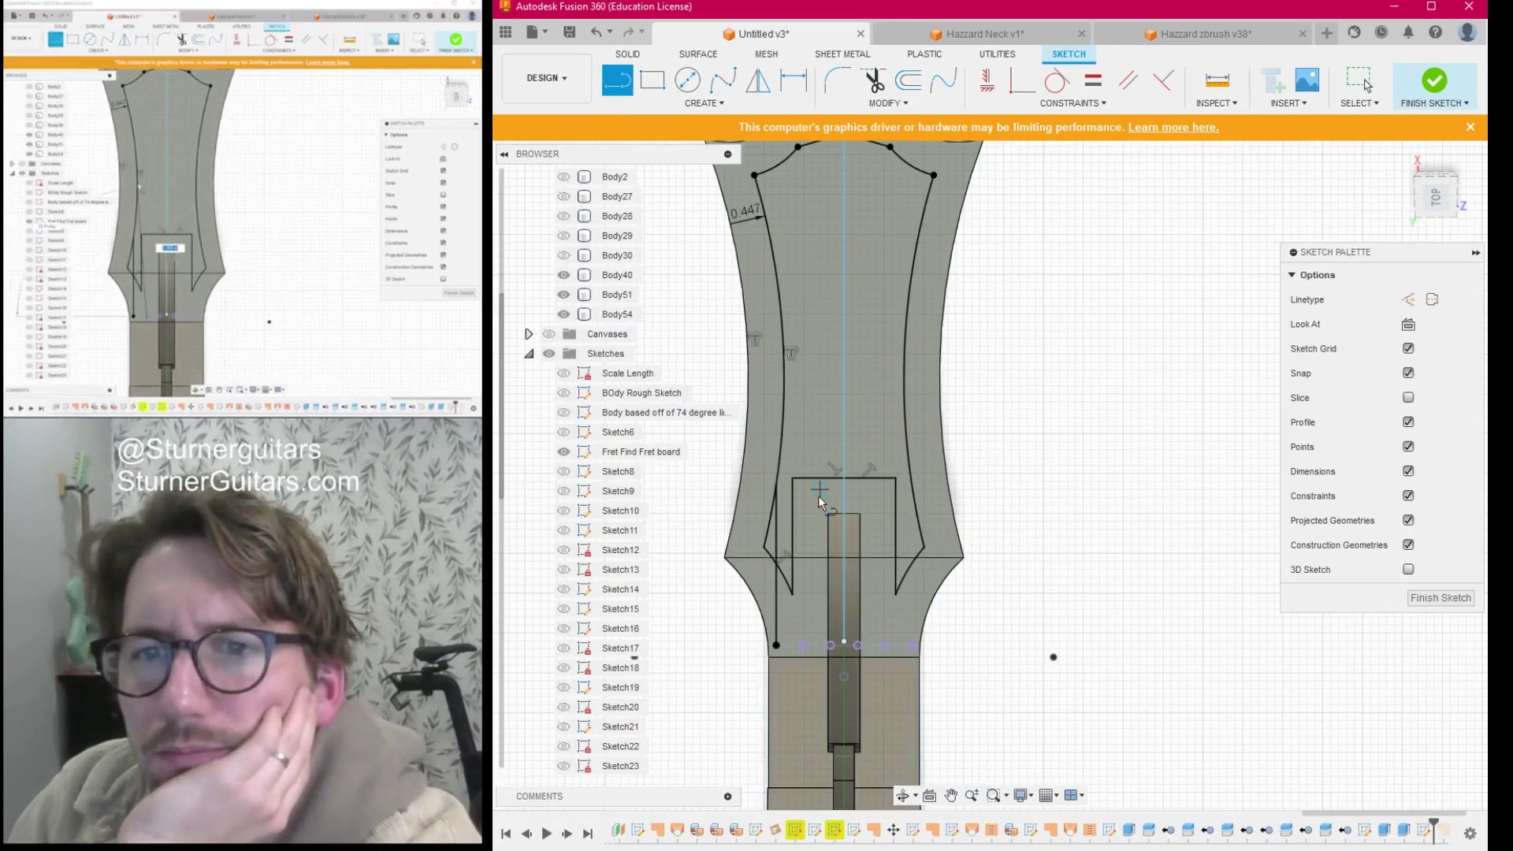
{"action": "left_click", "coordinate": [804, 645]}
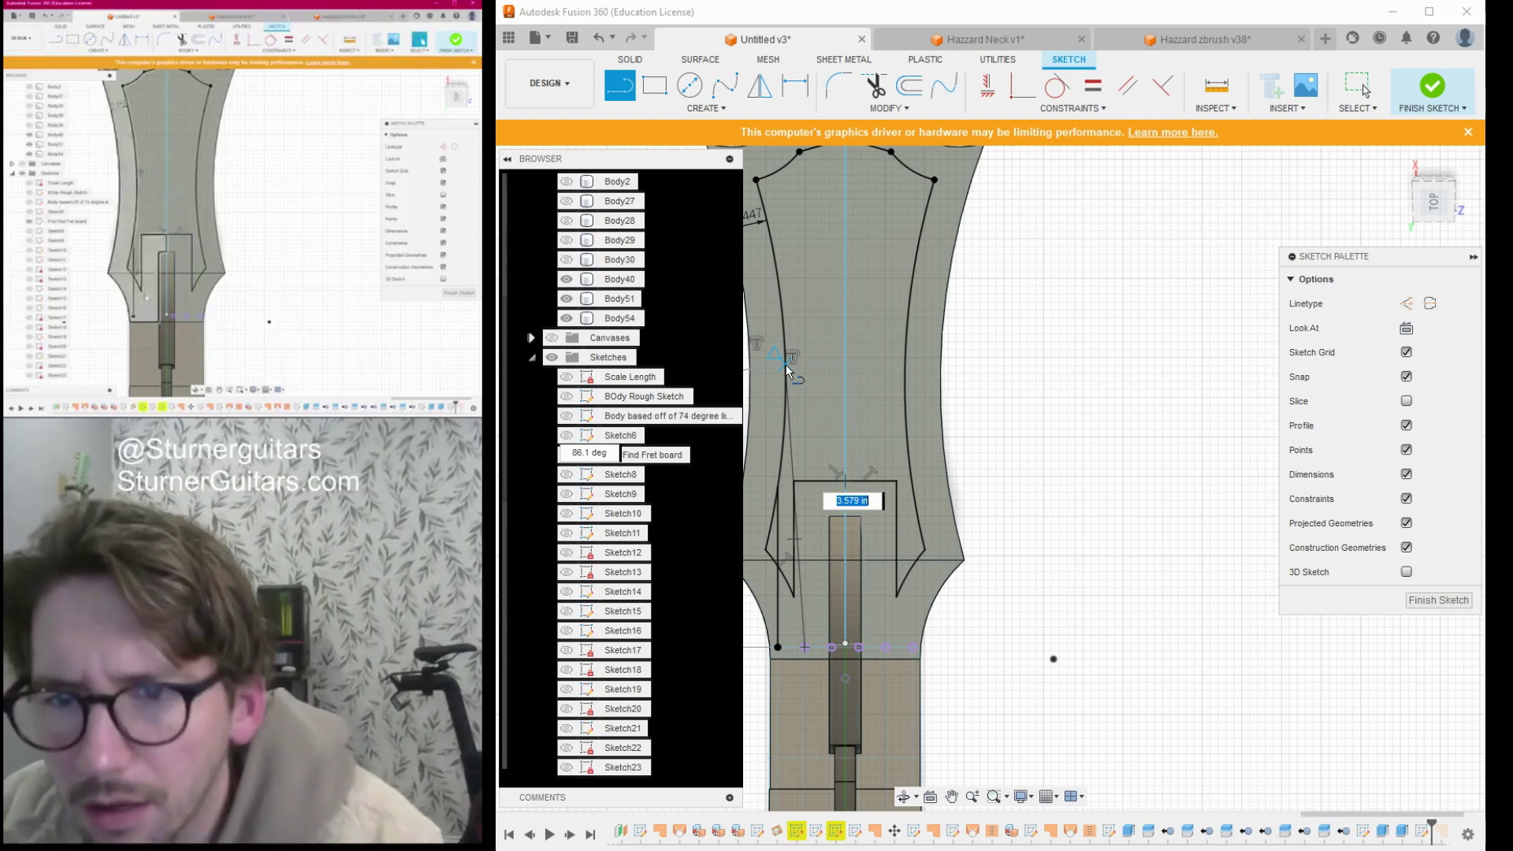
{"action": "key", "text": "Return"}
{"action": "key", "text": "Escape"}
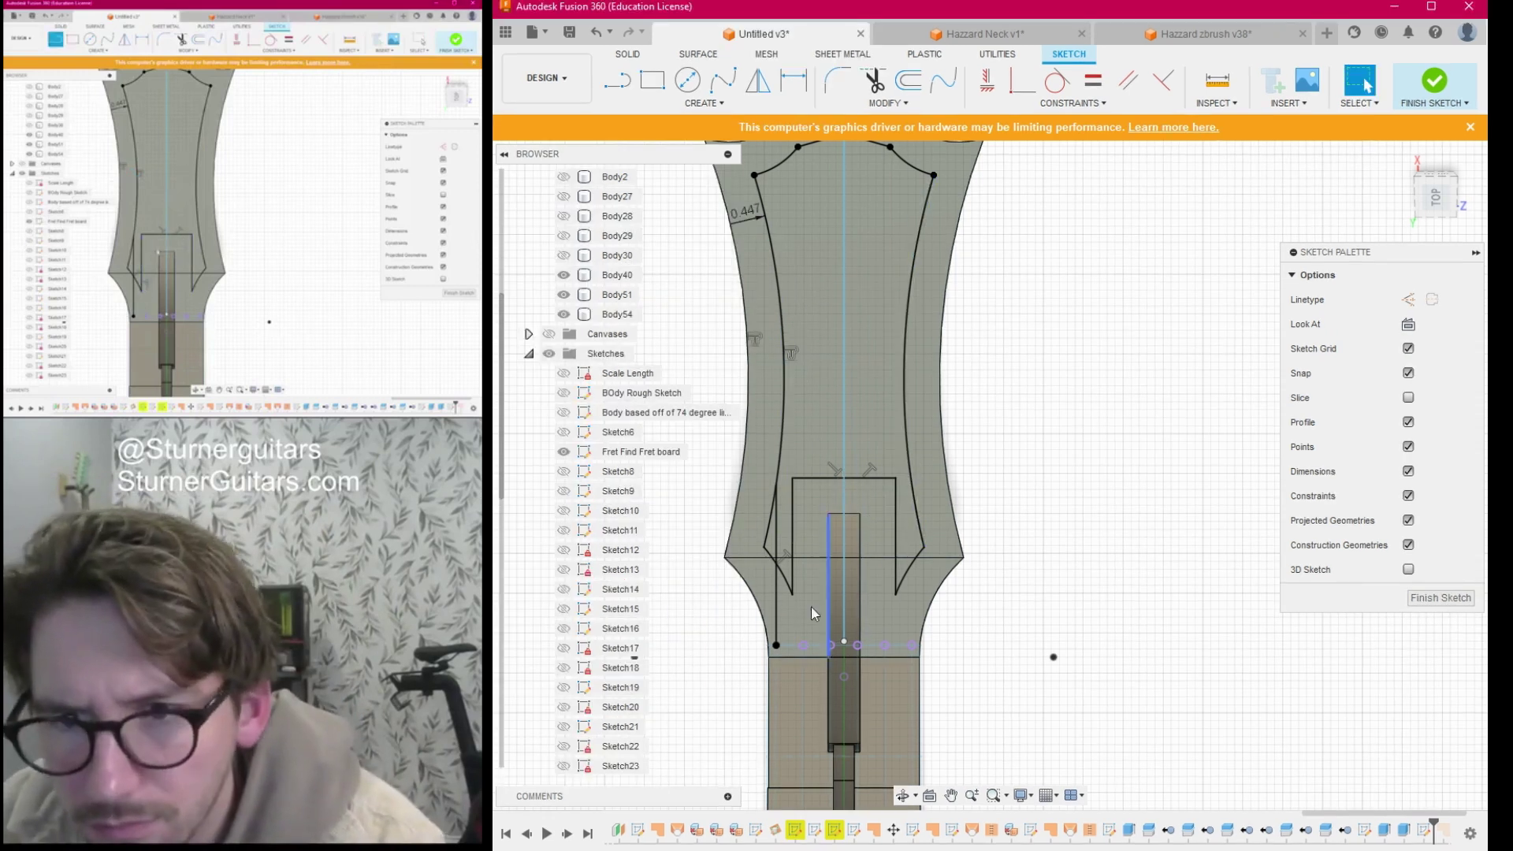
Project the short edge that crosses the truss rod slot at the headstock's widest lower corners into the sketch.
{"action": "key", "text": "l"}
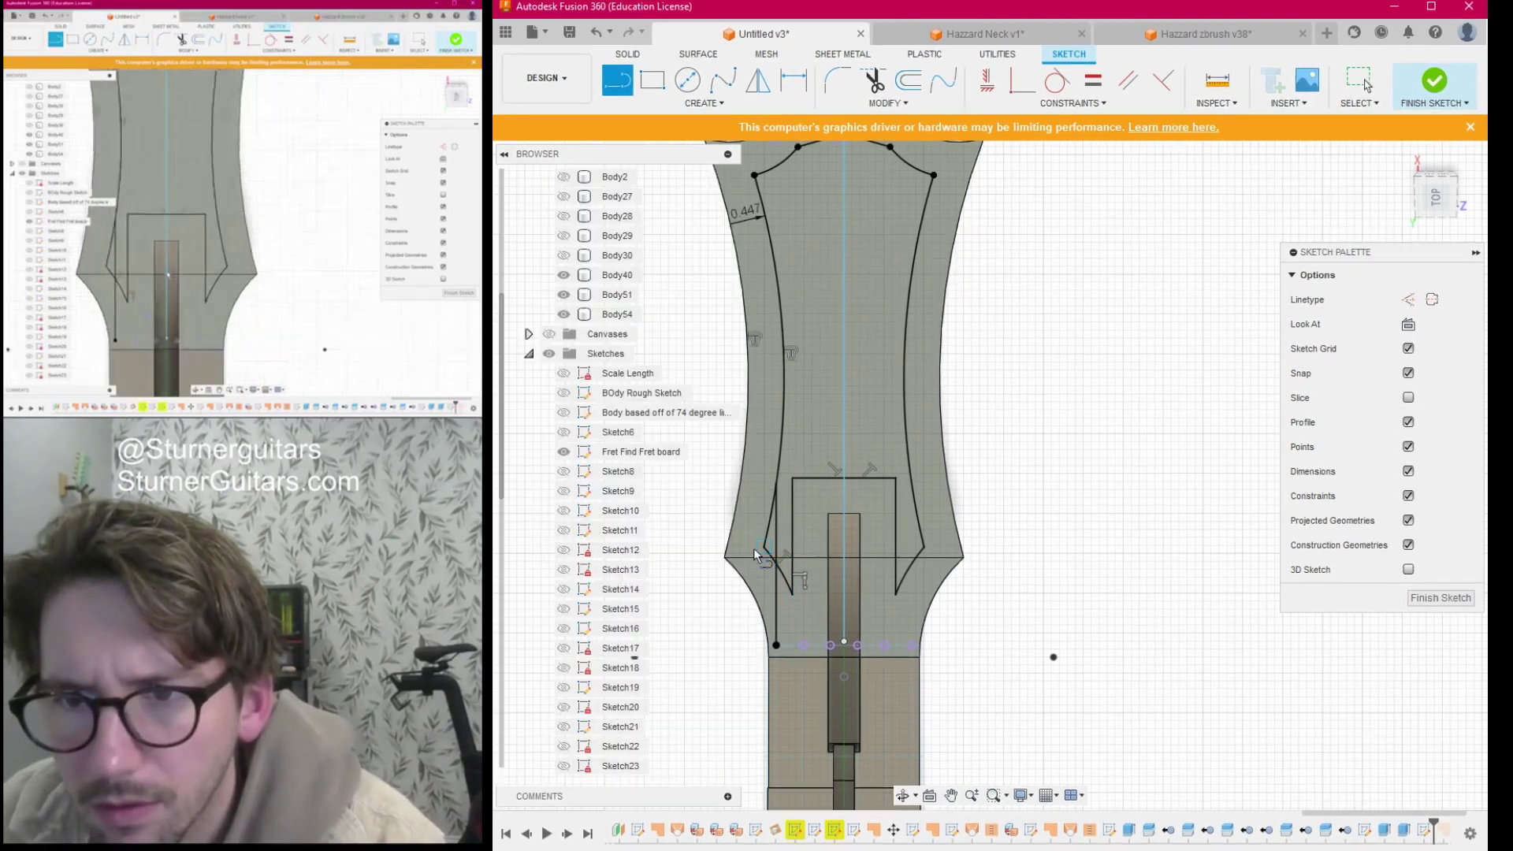
{"action": "scroll", "coordinate": [845, 556], "scroll_direction": "up", "scroll_amount": 4}
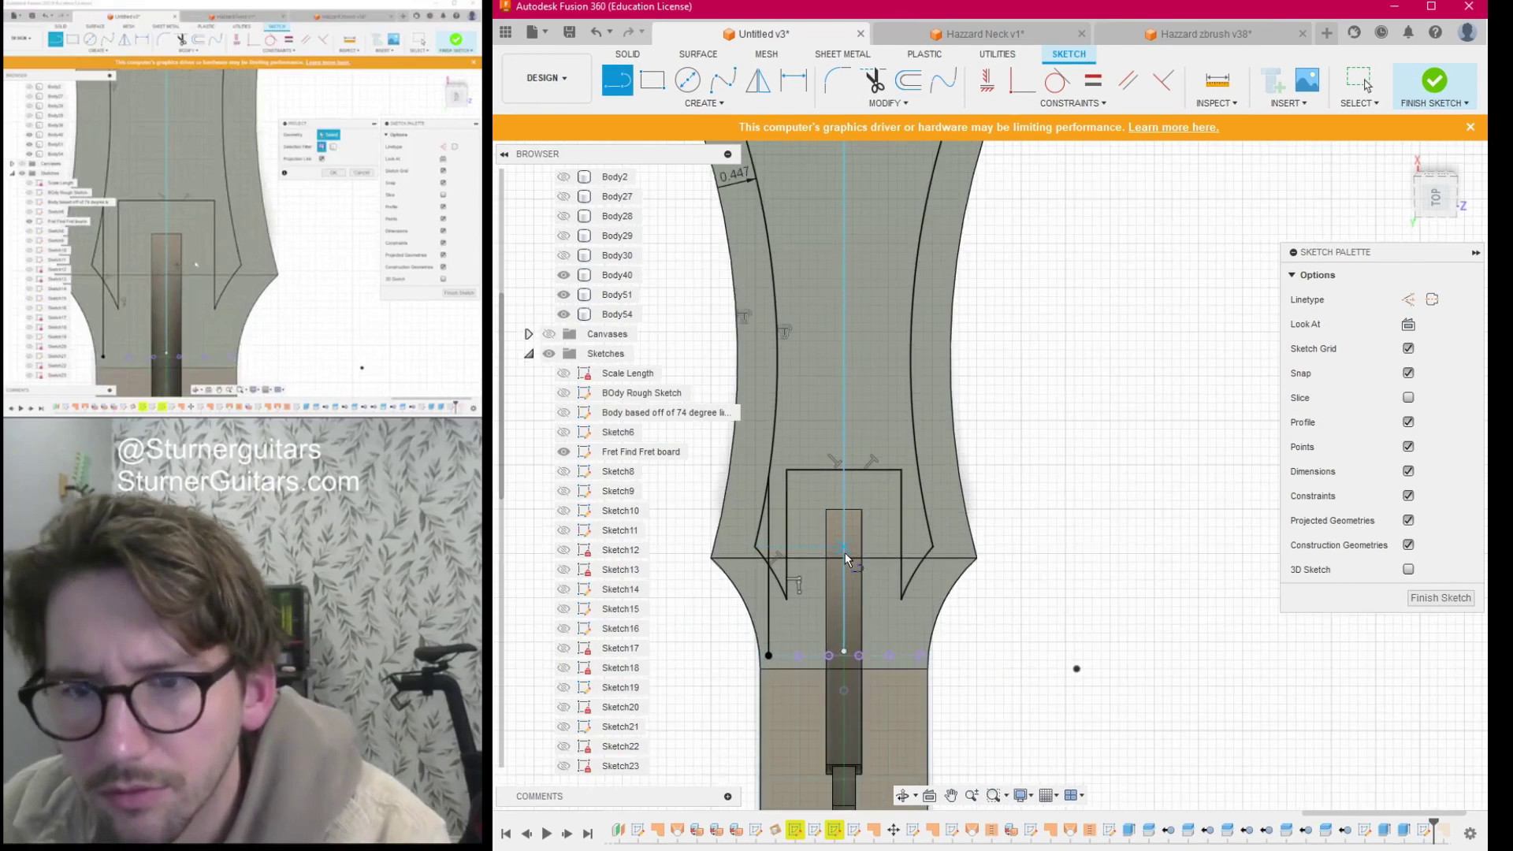
{"action": "key", "text": "p"}
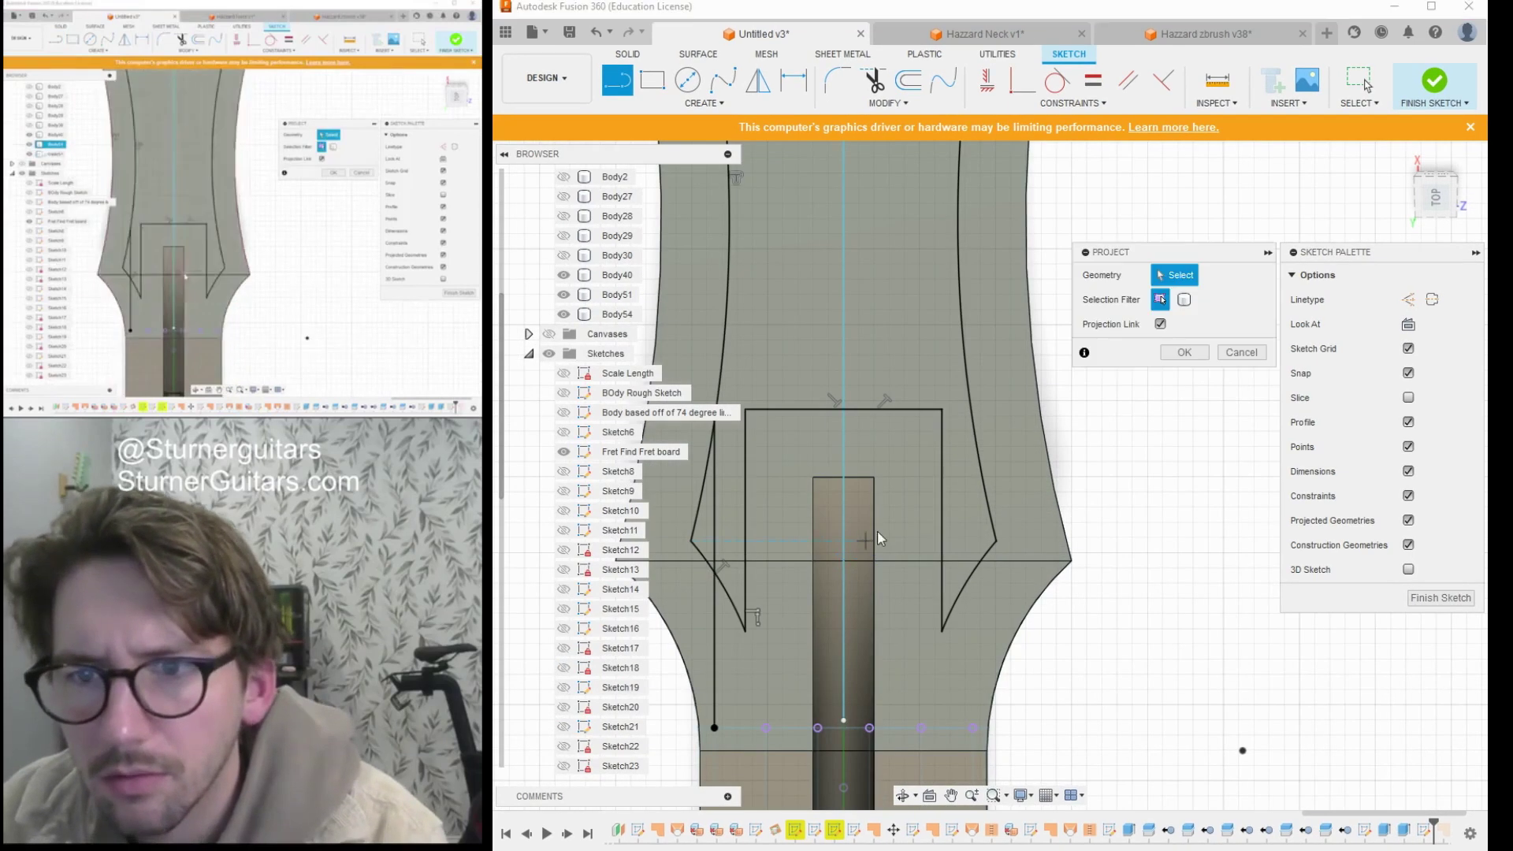
{"action": "scroll", "coordinate": [891, 563], "scroll_direction": "down", "scroll_amount": 3}
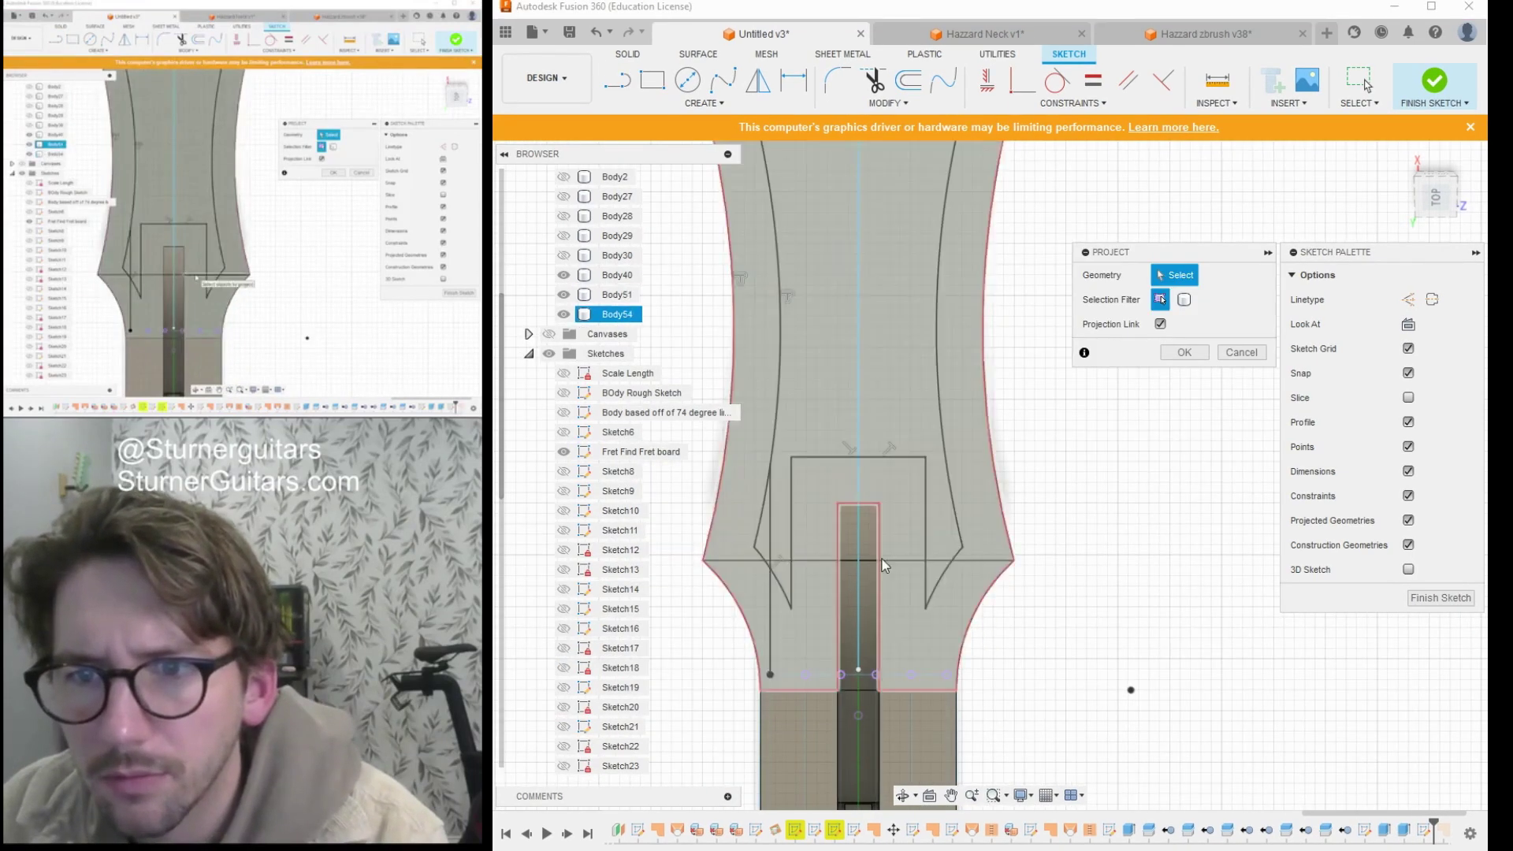
{"action": "left_click", "coordinate": [900, 561]}
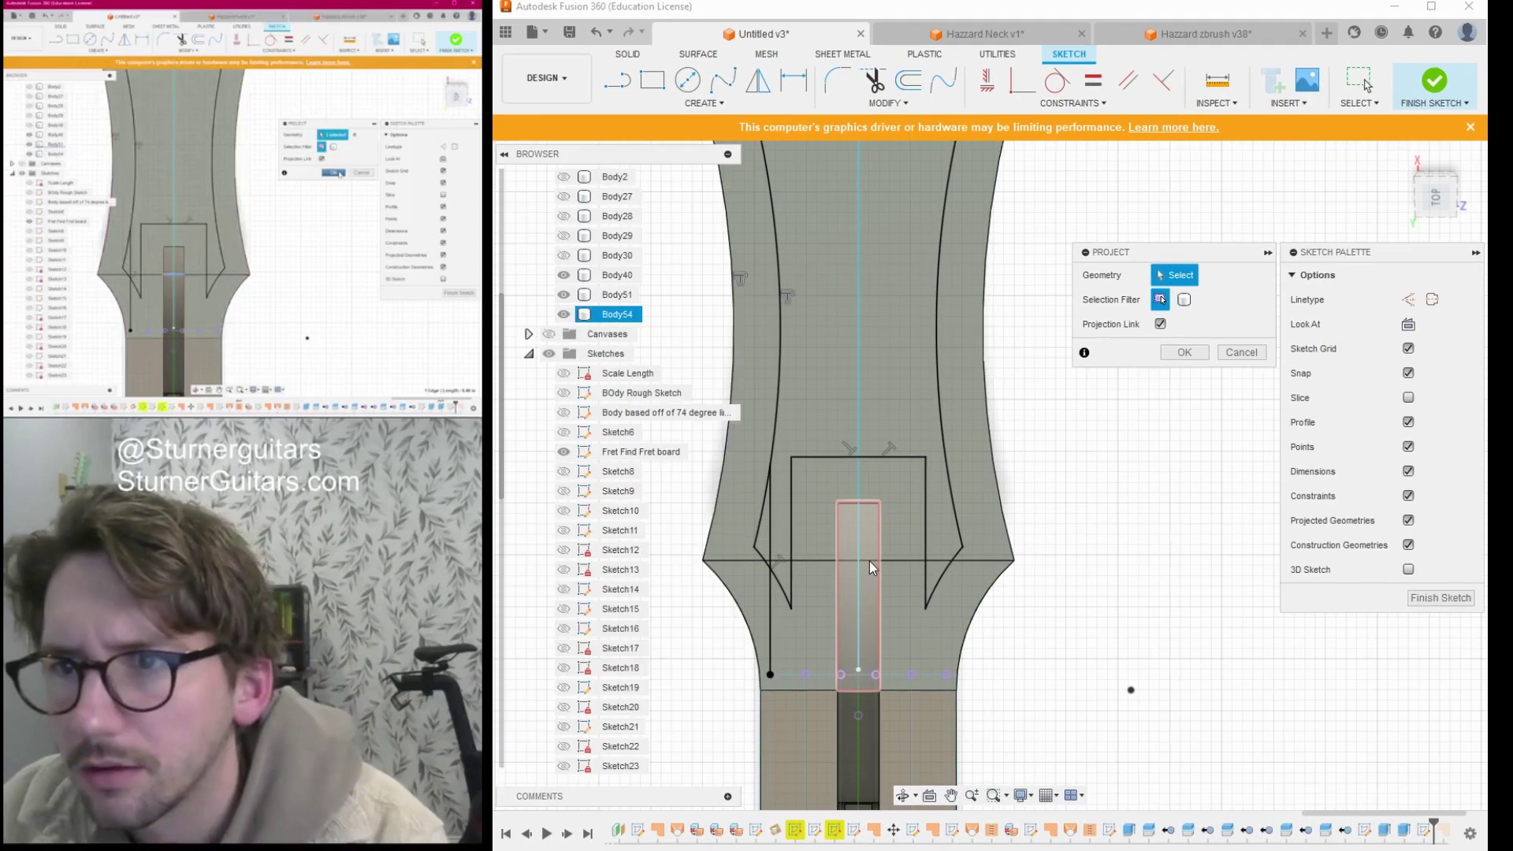
{"action": "left_click", "coordinate": [868, 561]}
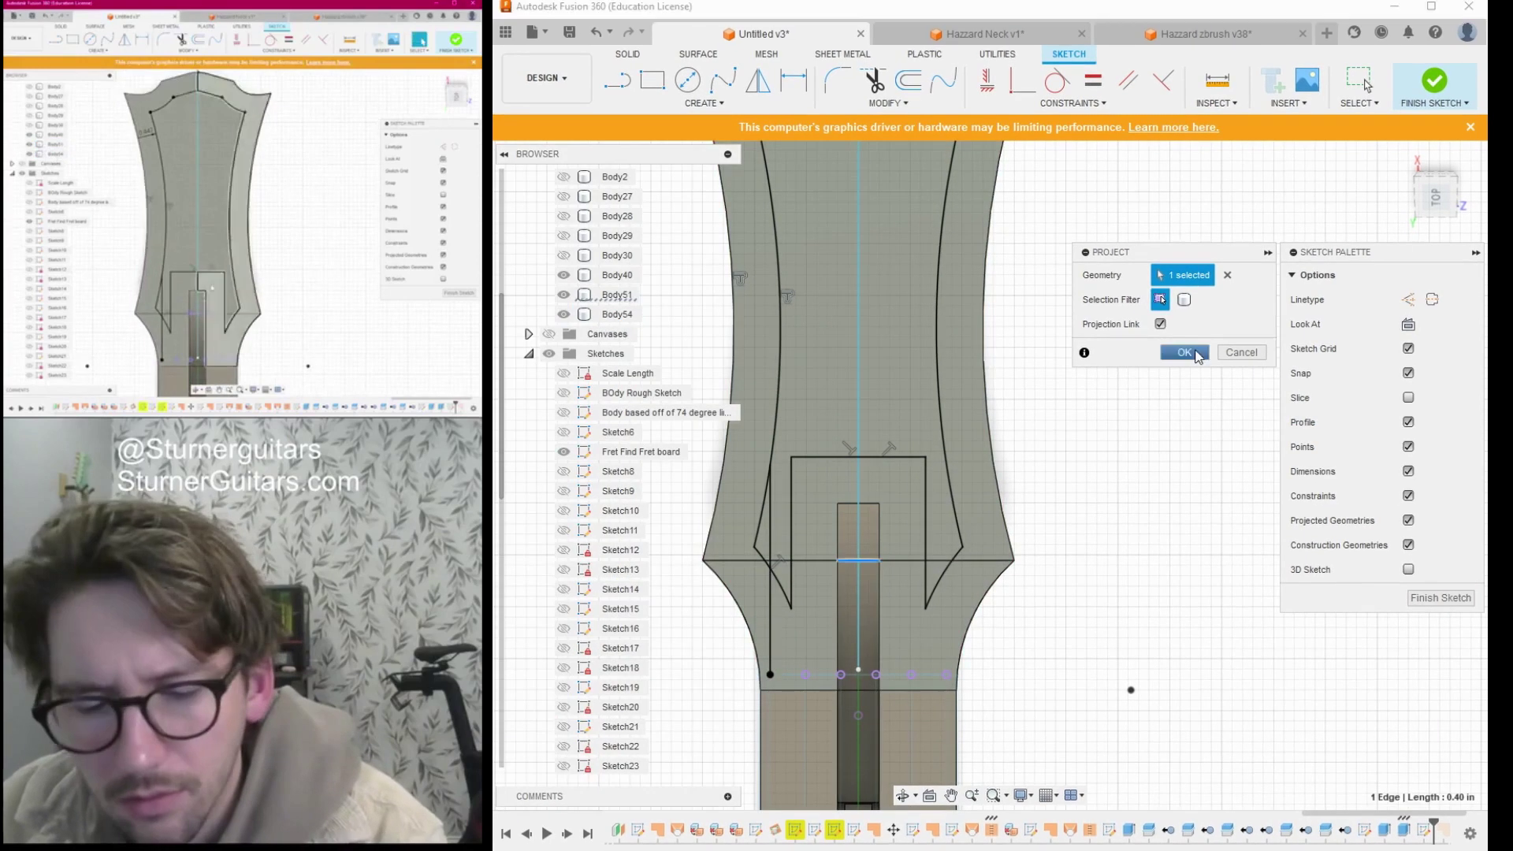
{"action": "left_click", "coordinate": [1184, 352]}
{"action": "middle_click_drag", "start_coordinate": [1094, 495], "coordinate": [1100, 534]}
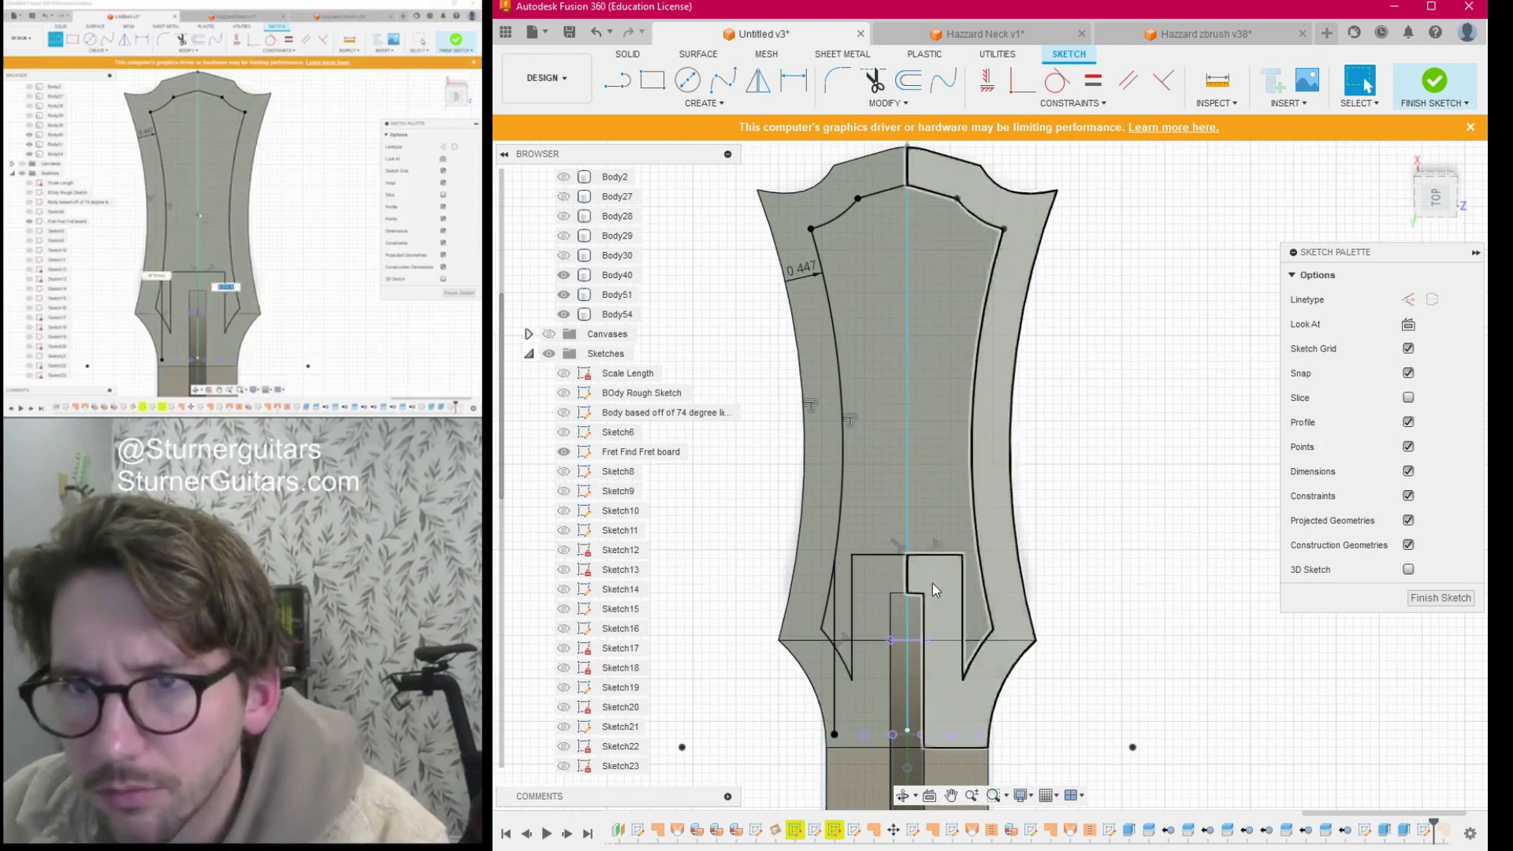
Draw a vertical line about 4.8 in long from the projected edge's midpoint up along the headstock centre line.
{"action": "key", "text": "l"}
{"action": "left_click", "coordinate": [906, 640]}
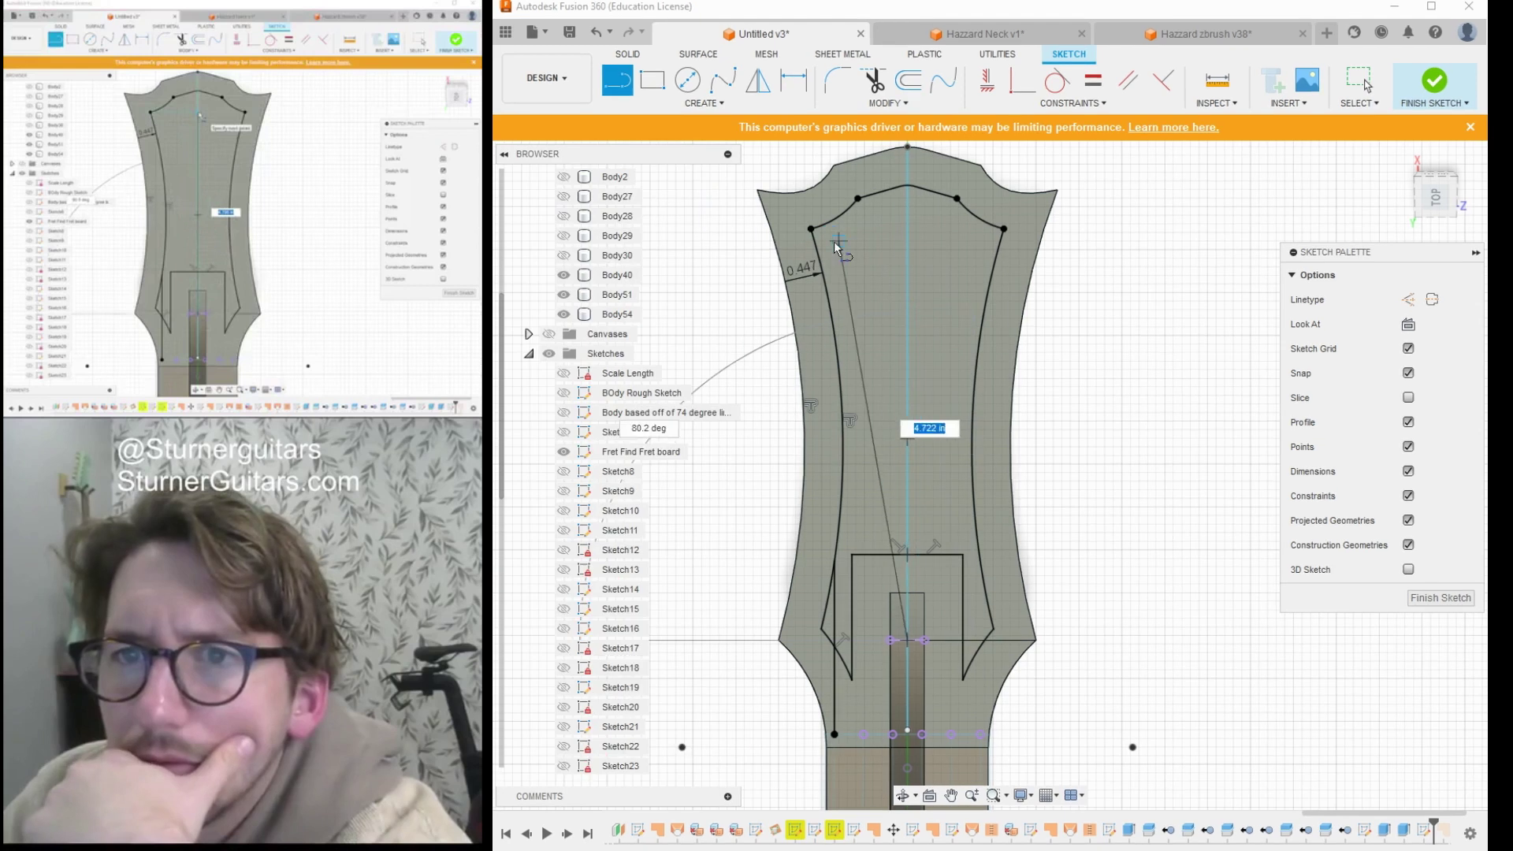
{"action": "left_click", "coordinate": [910, 234]}
{"action": "key", "text": "Escape"}
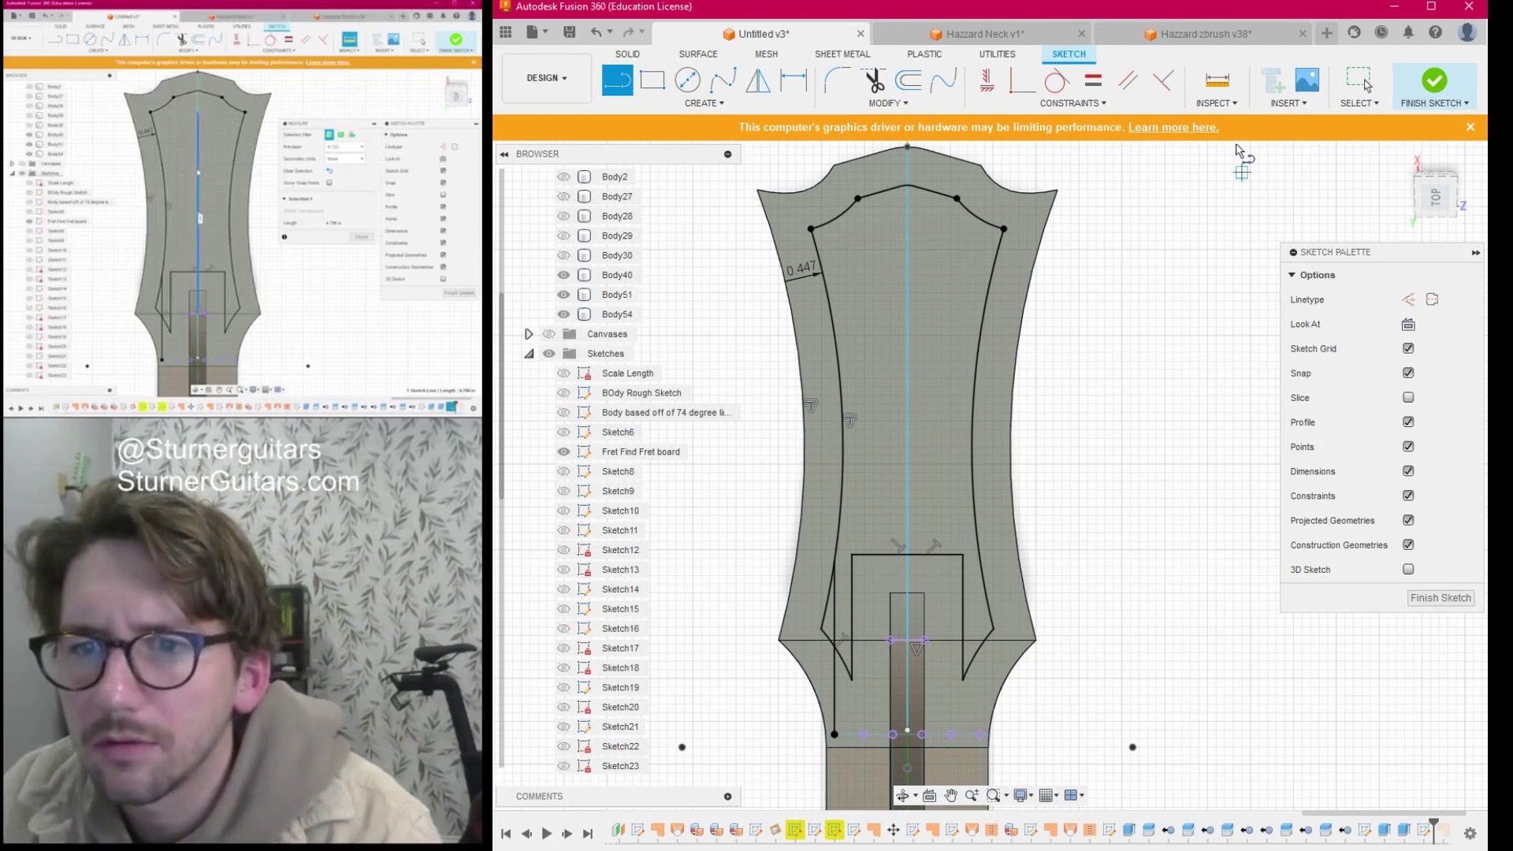
Measure the new vertical line's length and compare its position with the tuners in the headstock reference photo.
{"action": "key", "text": "i"}
{"action": "left_click", "coordinate": [906, 345]}
{"action": "left_click", "coordinate": [907, 349]}
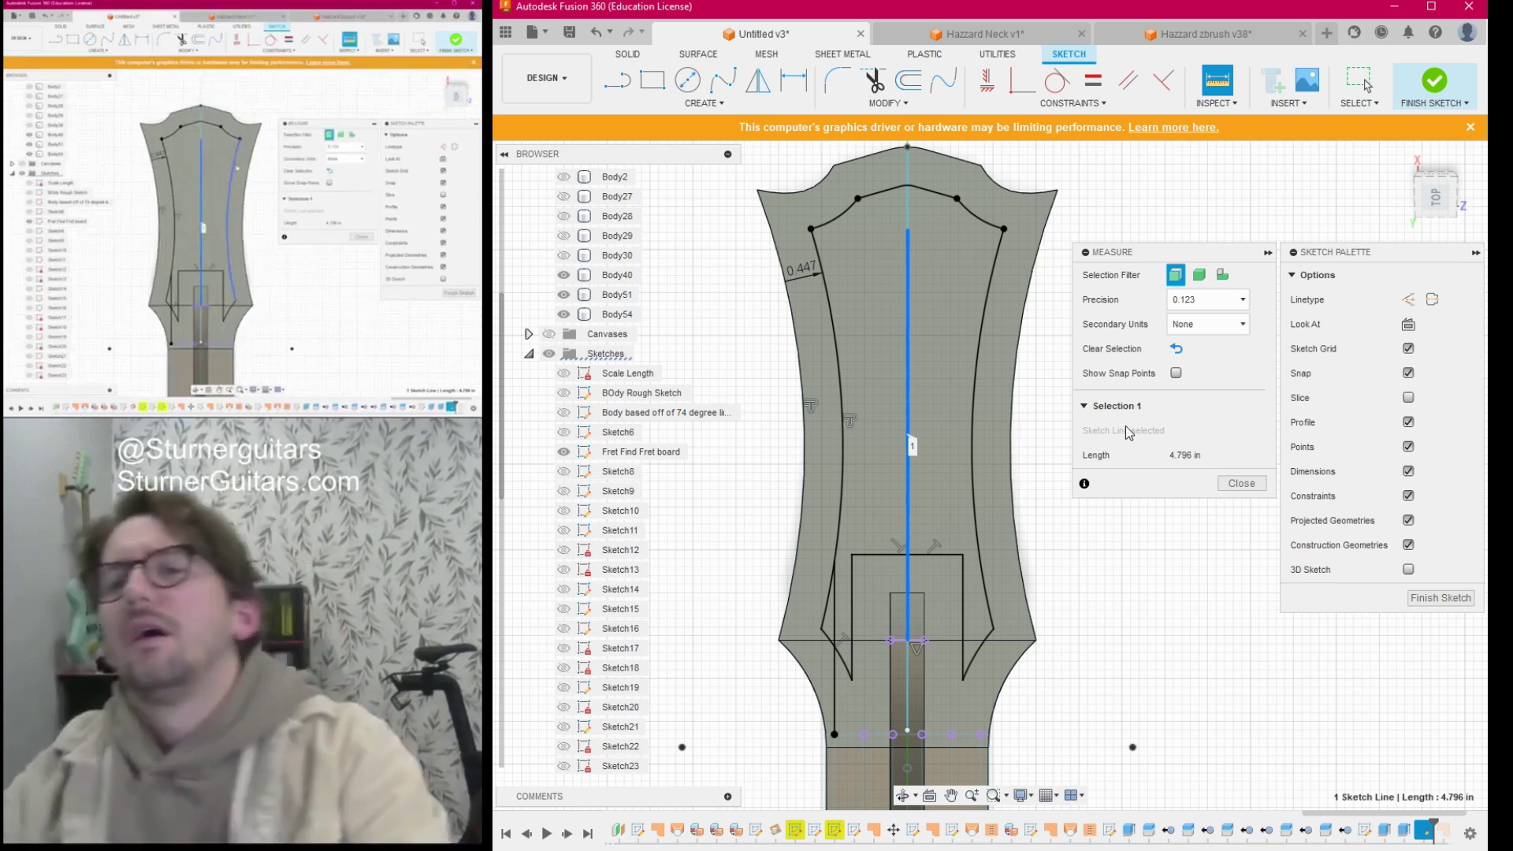
{"action": "scroll", "coordinate": [988, 268], "scroll_direction": "down", "scroll_amount": 2}
{"action": "middle_click_drag", "start_coordinate": [990, 289], "coordinate": [984, 339]}
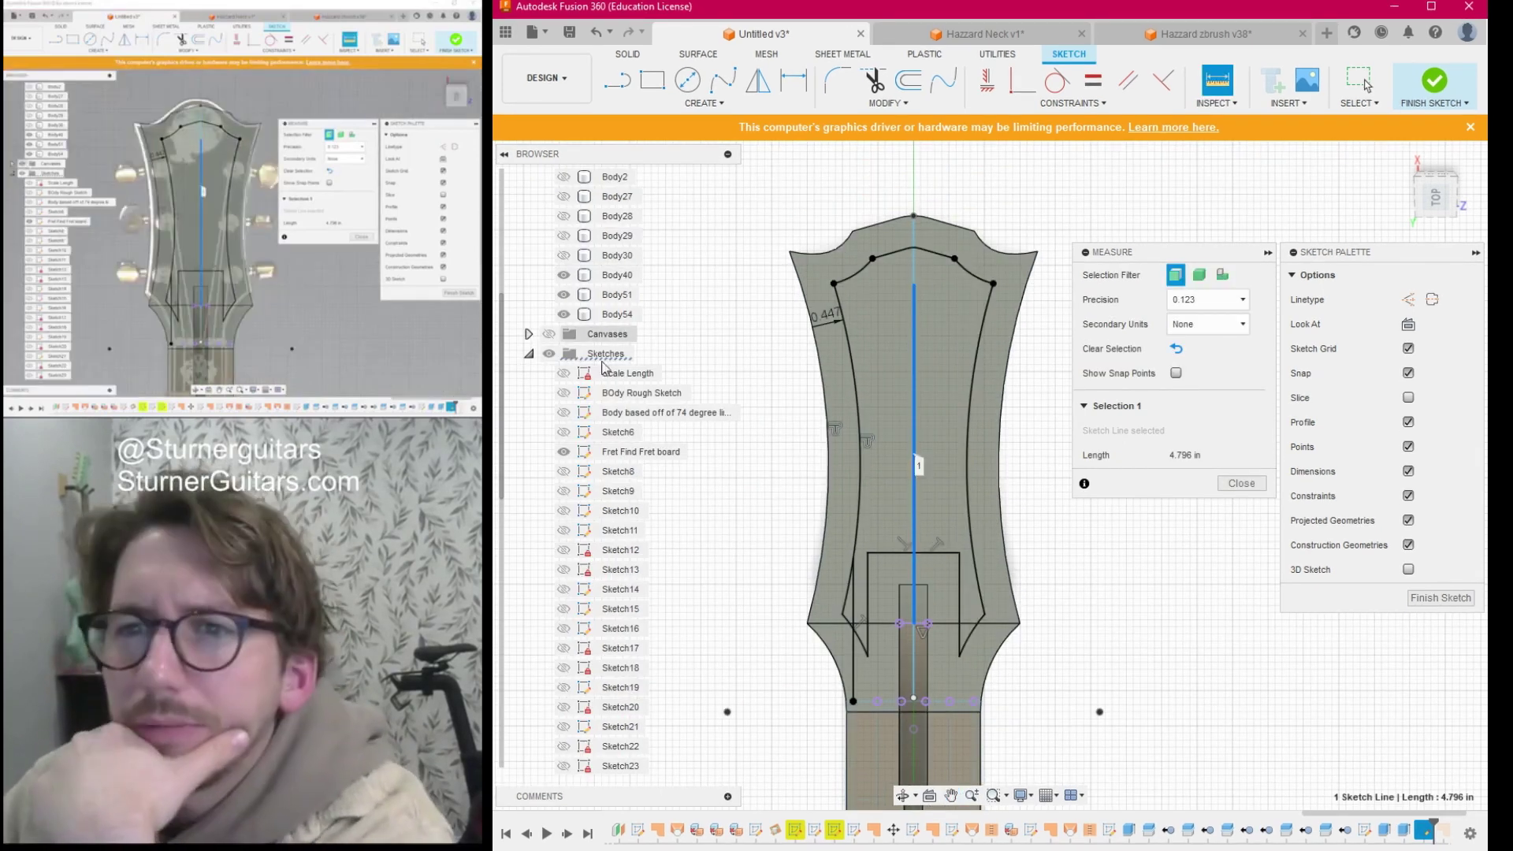
{"action": "left_click", "coordinate": [551, 335]}
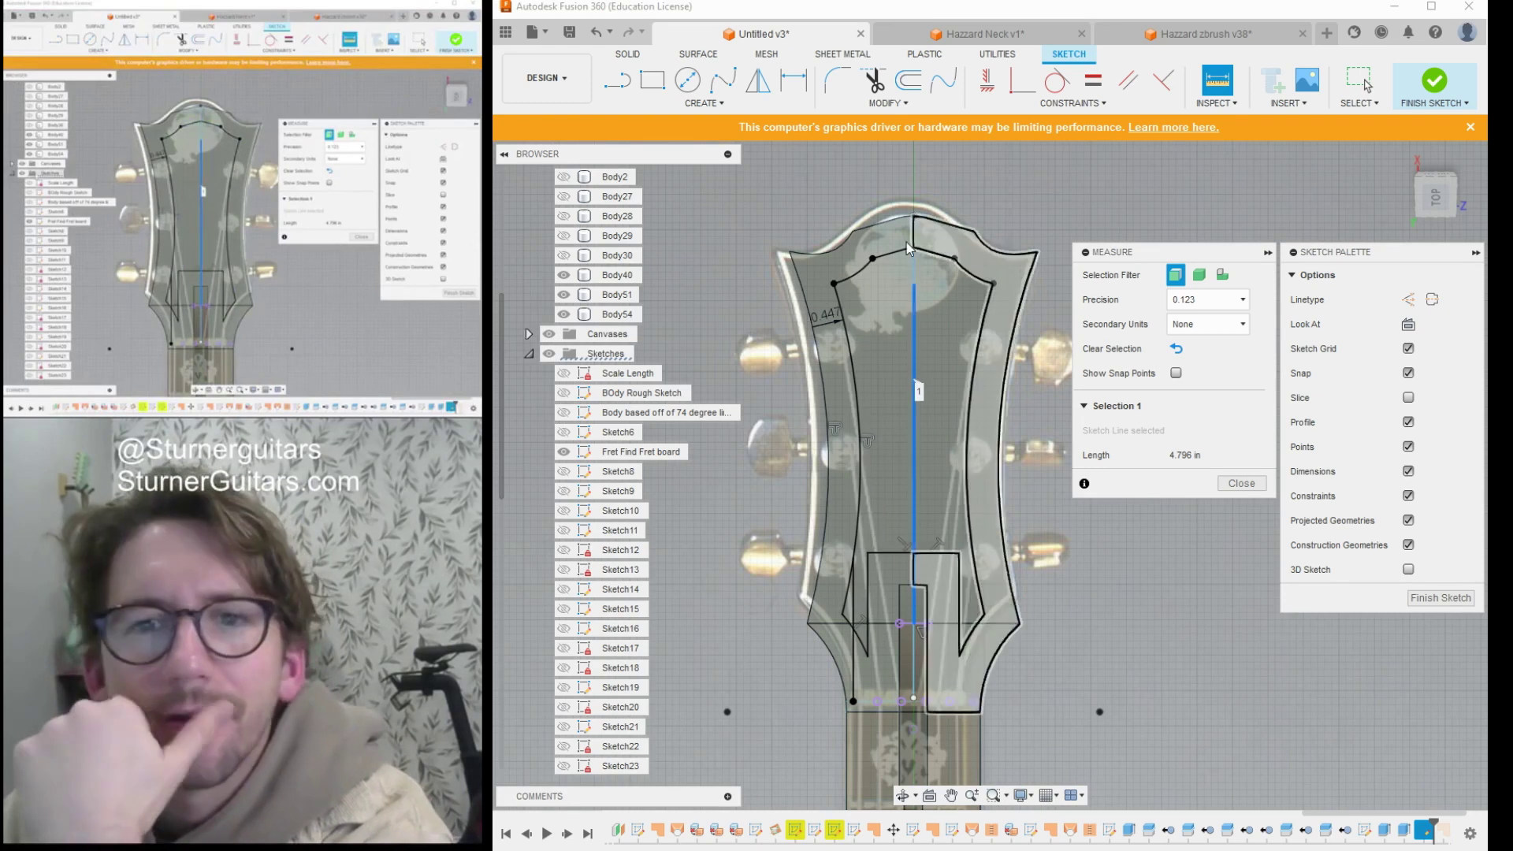
{"action": "left_click", "coordinate": [551, 336]}
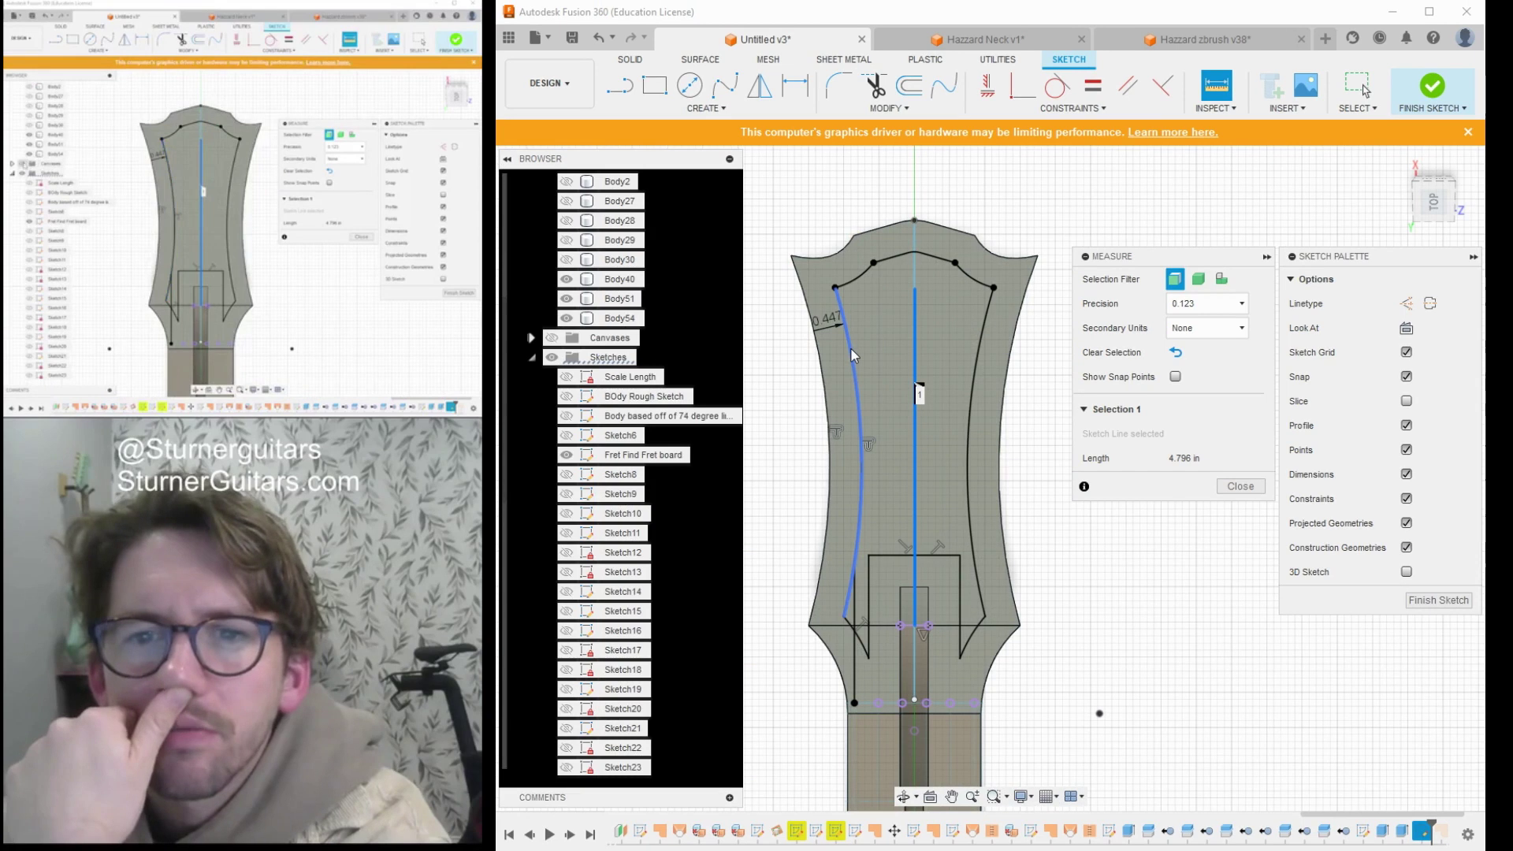
Show the reference photo and draw a horizontal line about 3 in long across the headstock at the height of the uppermost tuner posts.
{"action": "left_click", "coordinate": [552, 335]}
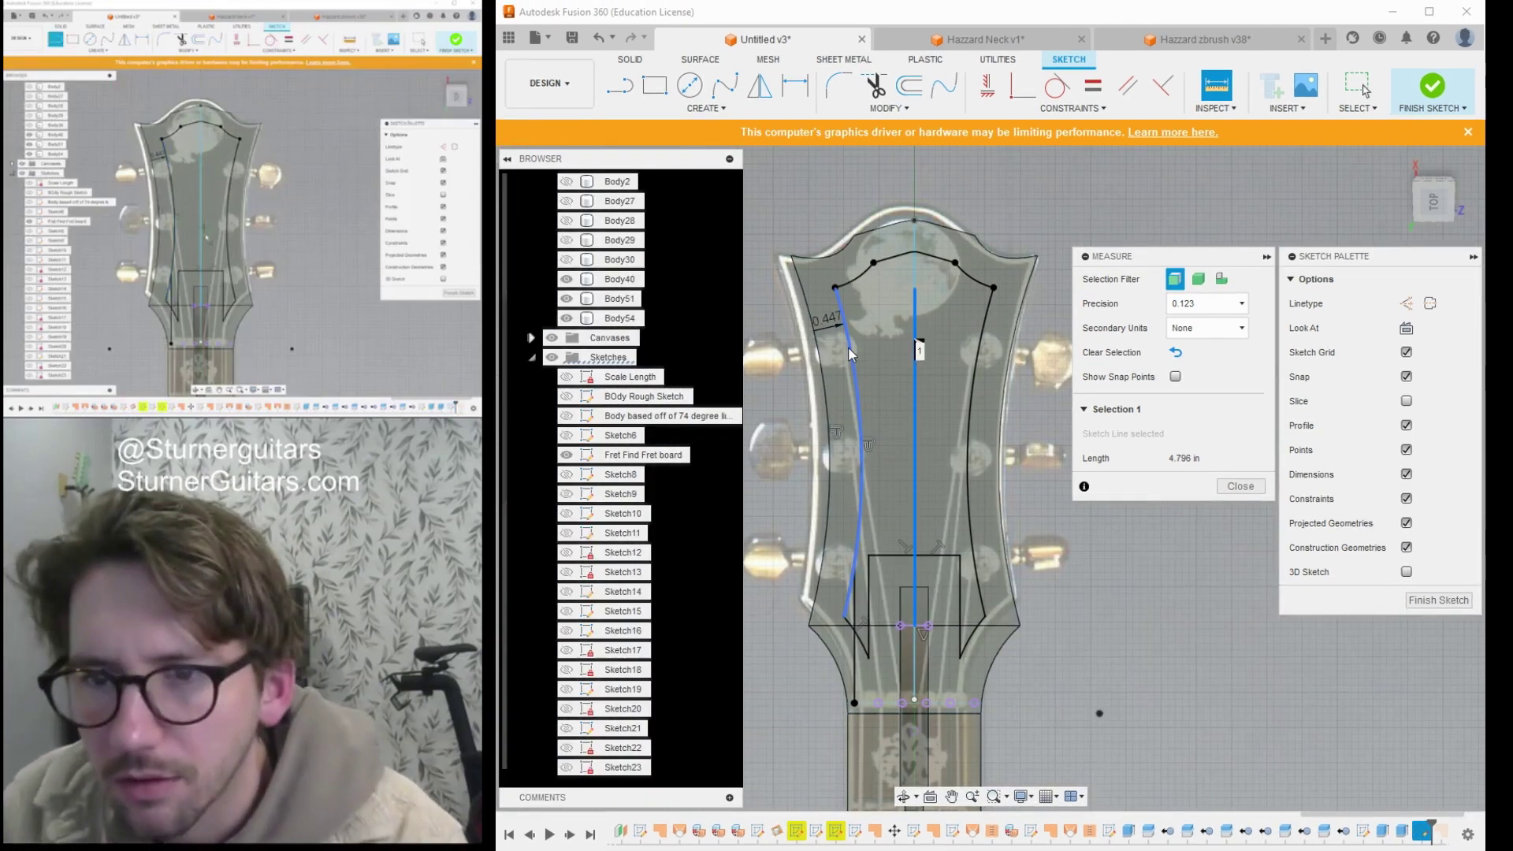
{"action": "key", "text": "Escape"}
{"action": "key", "text": "l"}
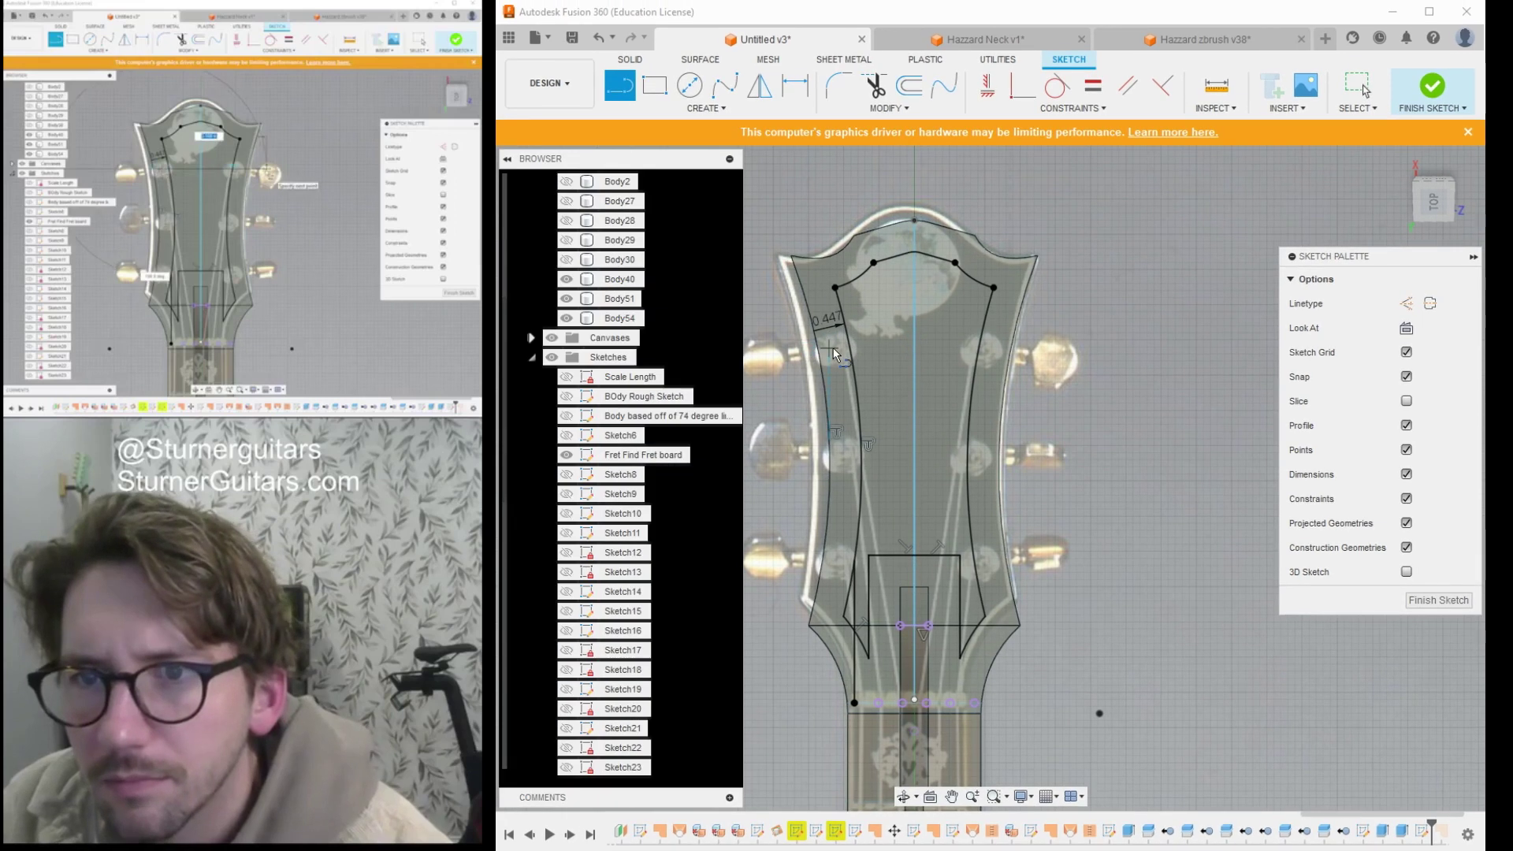
{"action": "left_click", "coordinate": [831, 348]}
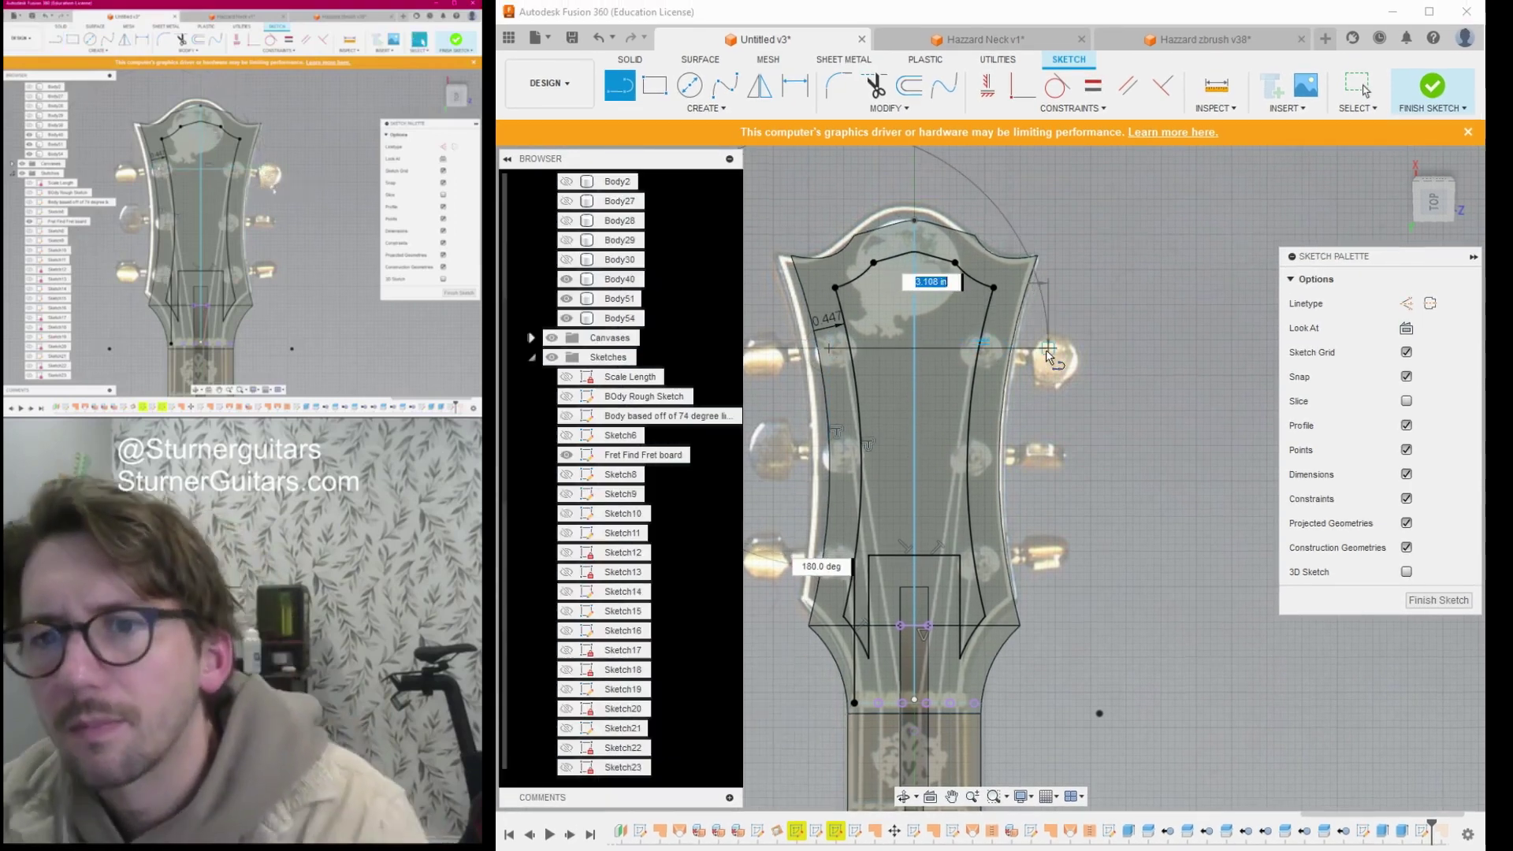
{"action": "left_click", "coordinate": [1036, 347]}
{"action": "key", "text": "Escape"}
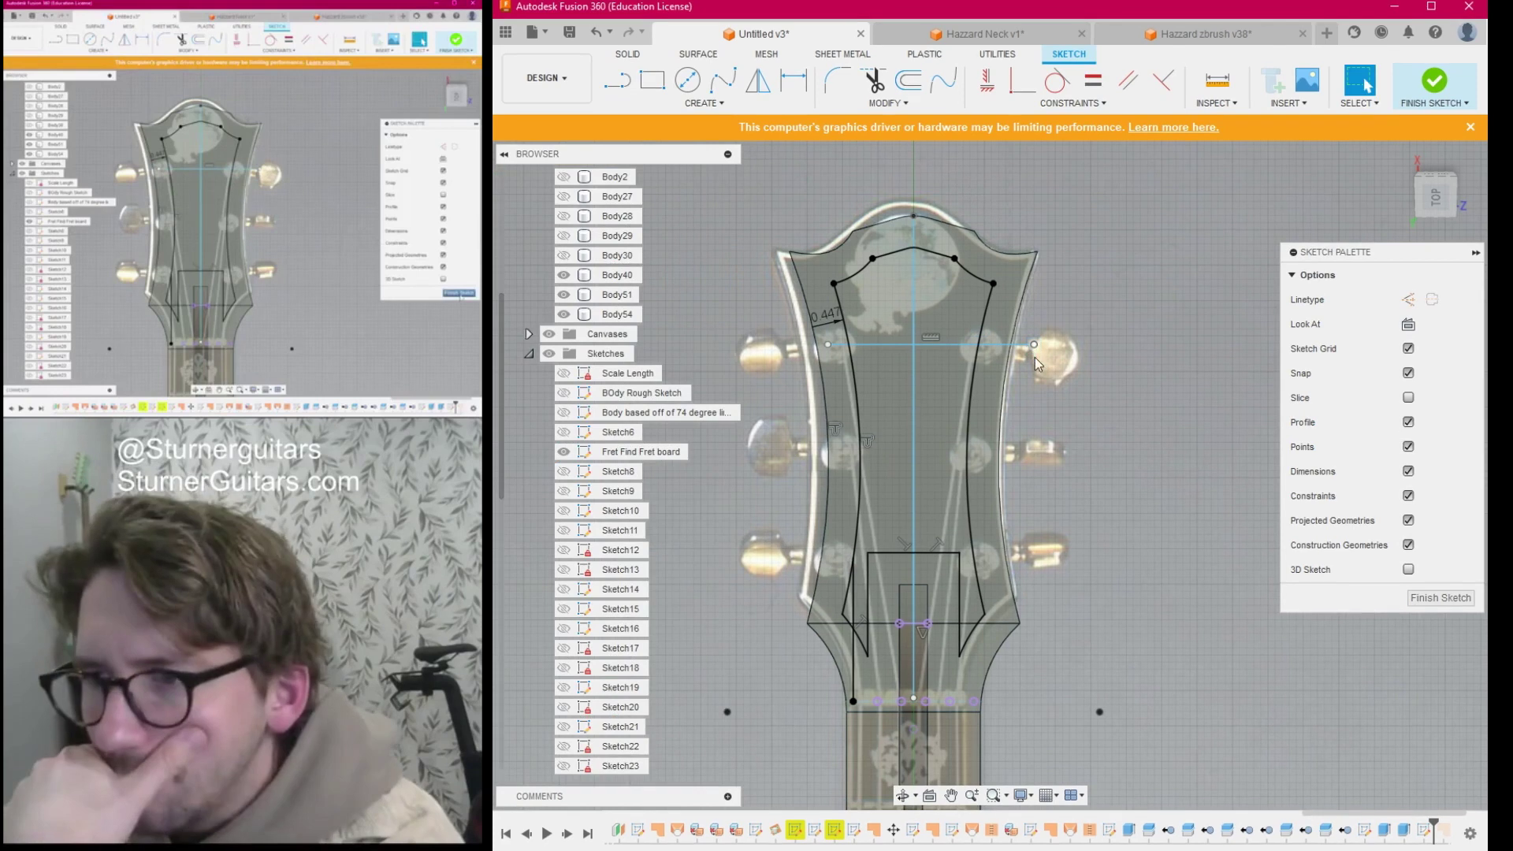
Hide the reference photo and place a sketch point where the horizontal line crosses the left offset curve.
{"action": "left_click", "coordinate": [550, 335]}
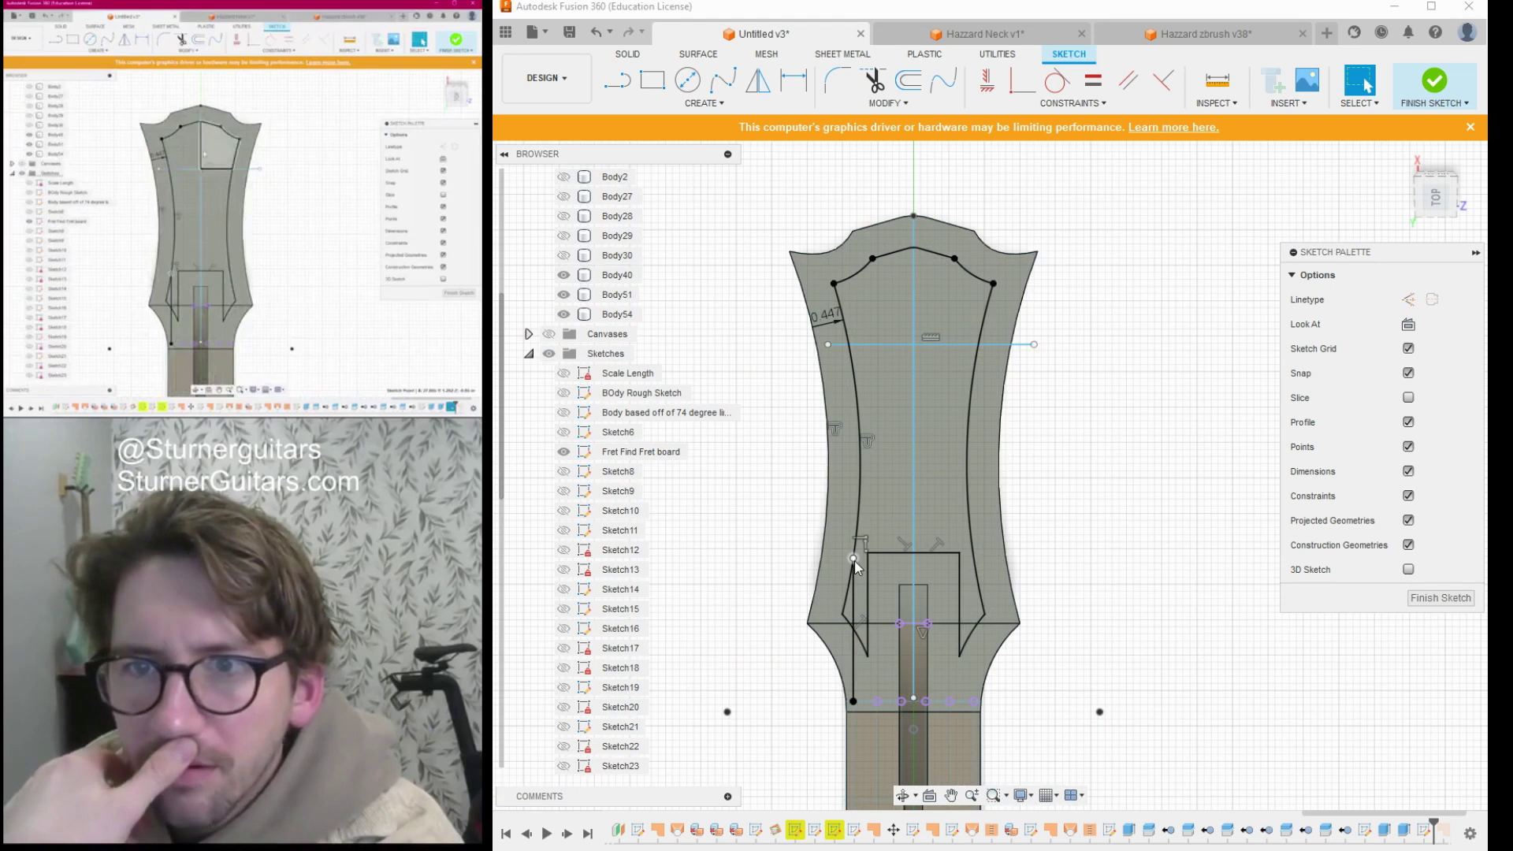
{"action": "left_click", "coordinate": [854, 559]}
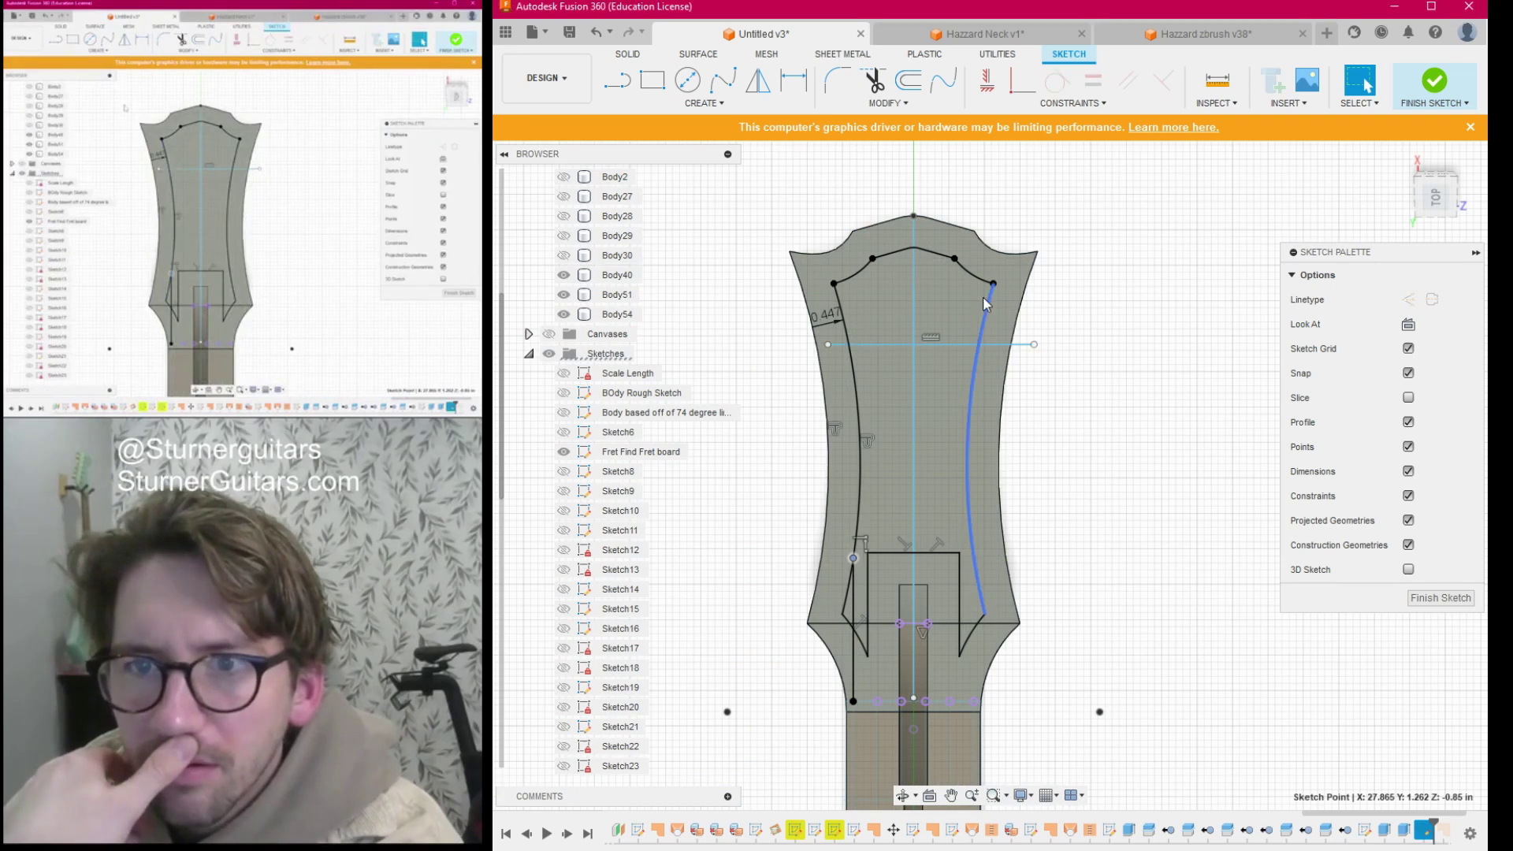
{"action": "left_click", "coordinate": [758, 214]}
{"action": "left_click", "coordinate": [704, 103]}
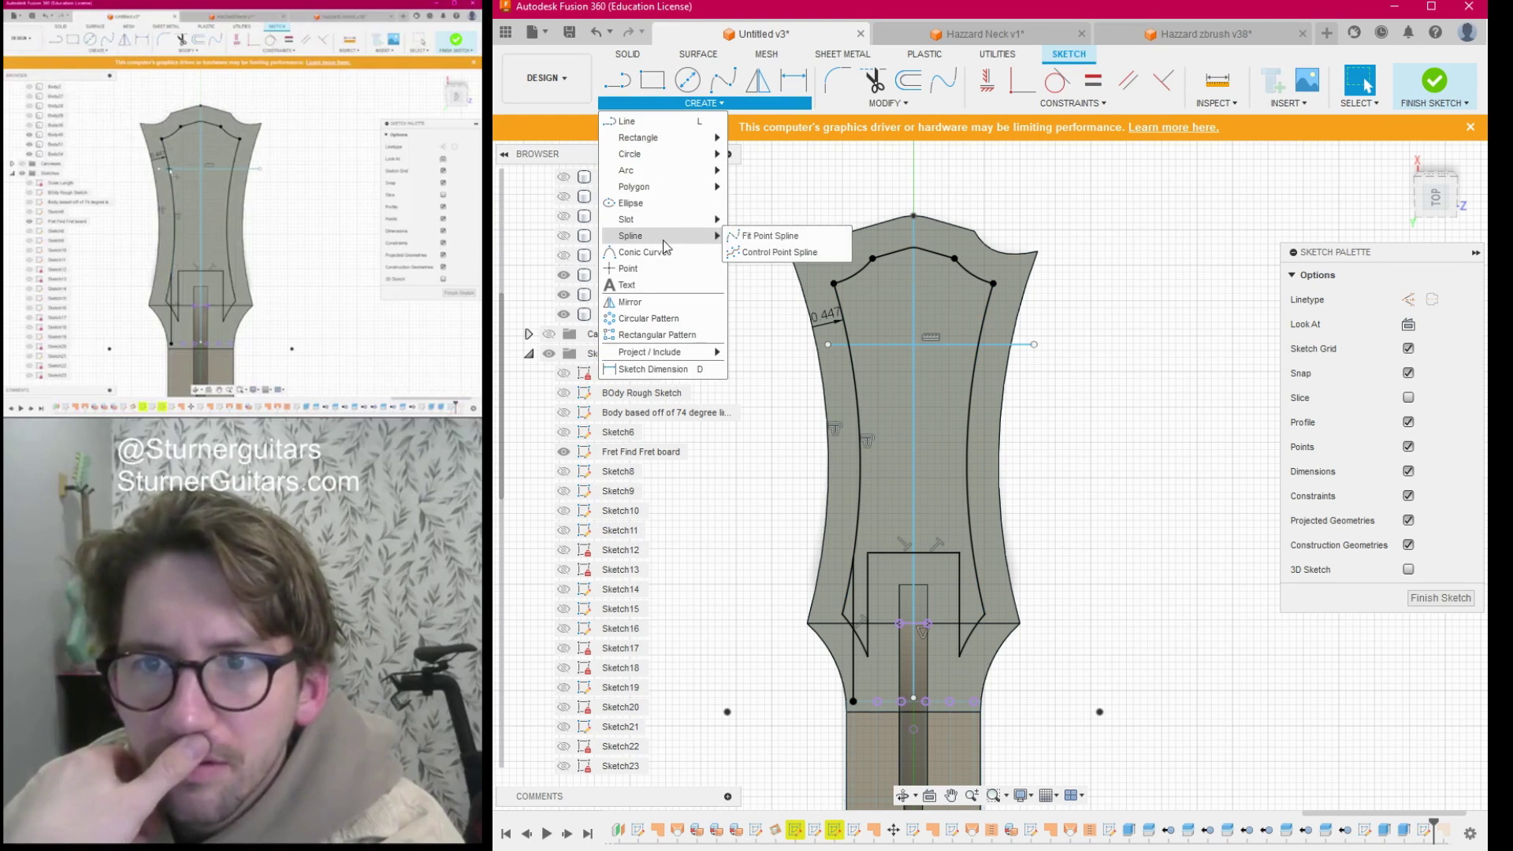
{"action": "left_click", "coordinate": [660, 271]}
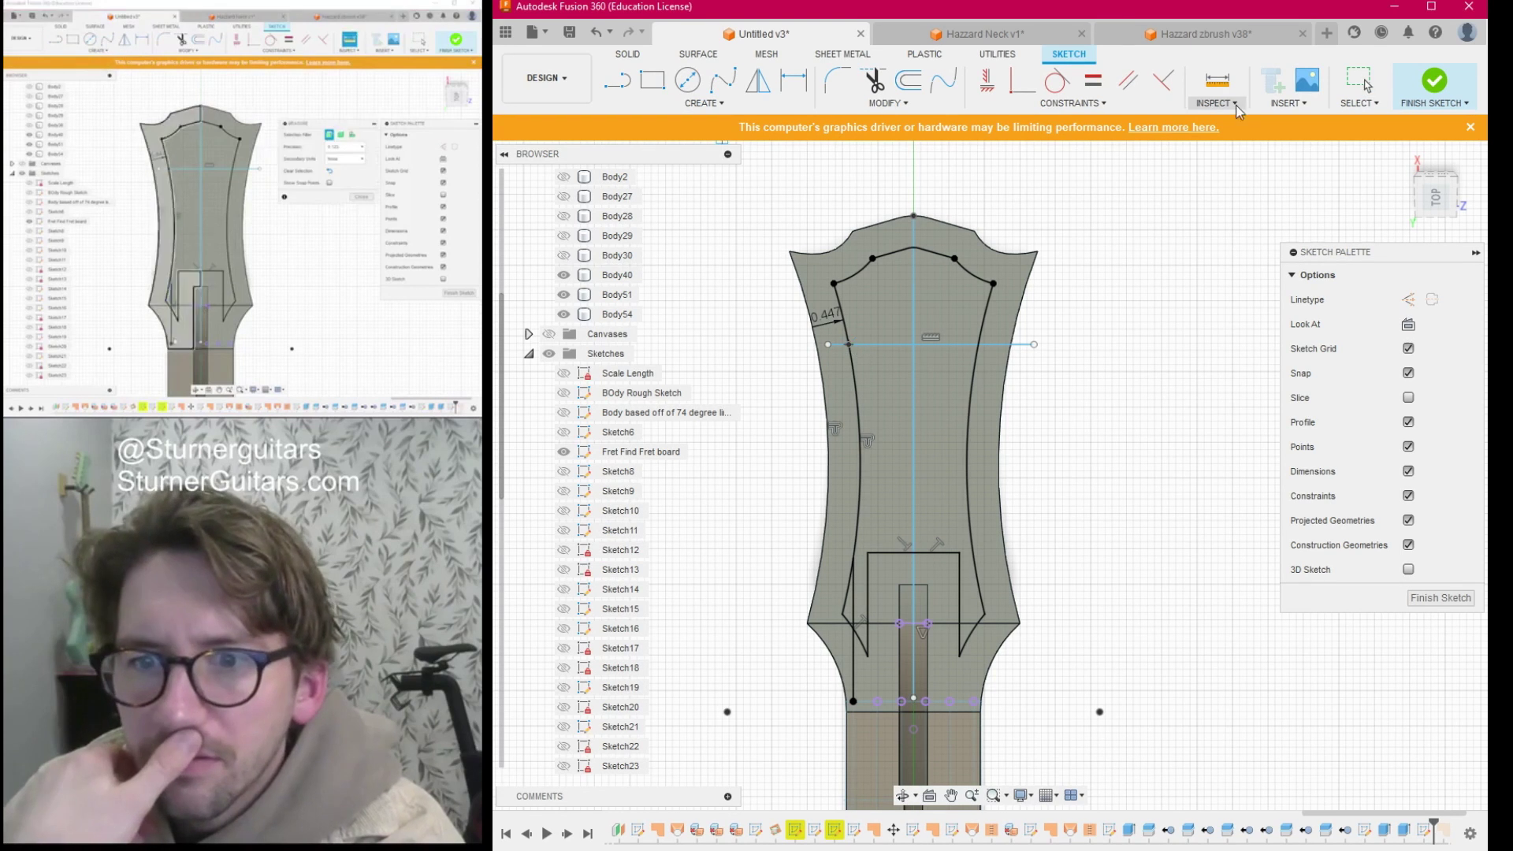
Measure the distance between the upper end of the left string line and the new point on the left offset curve.
{"action": "left_click", "coordinate": [1218, 81]}
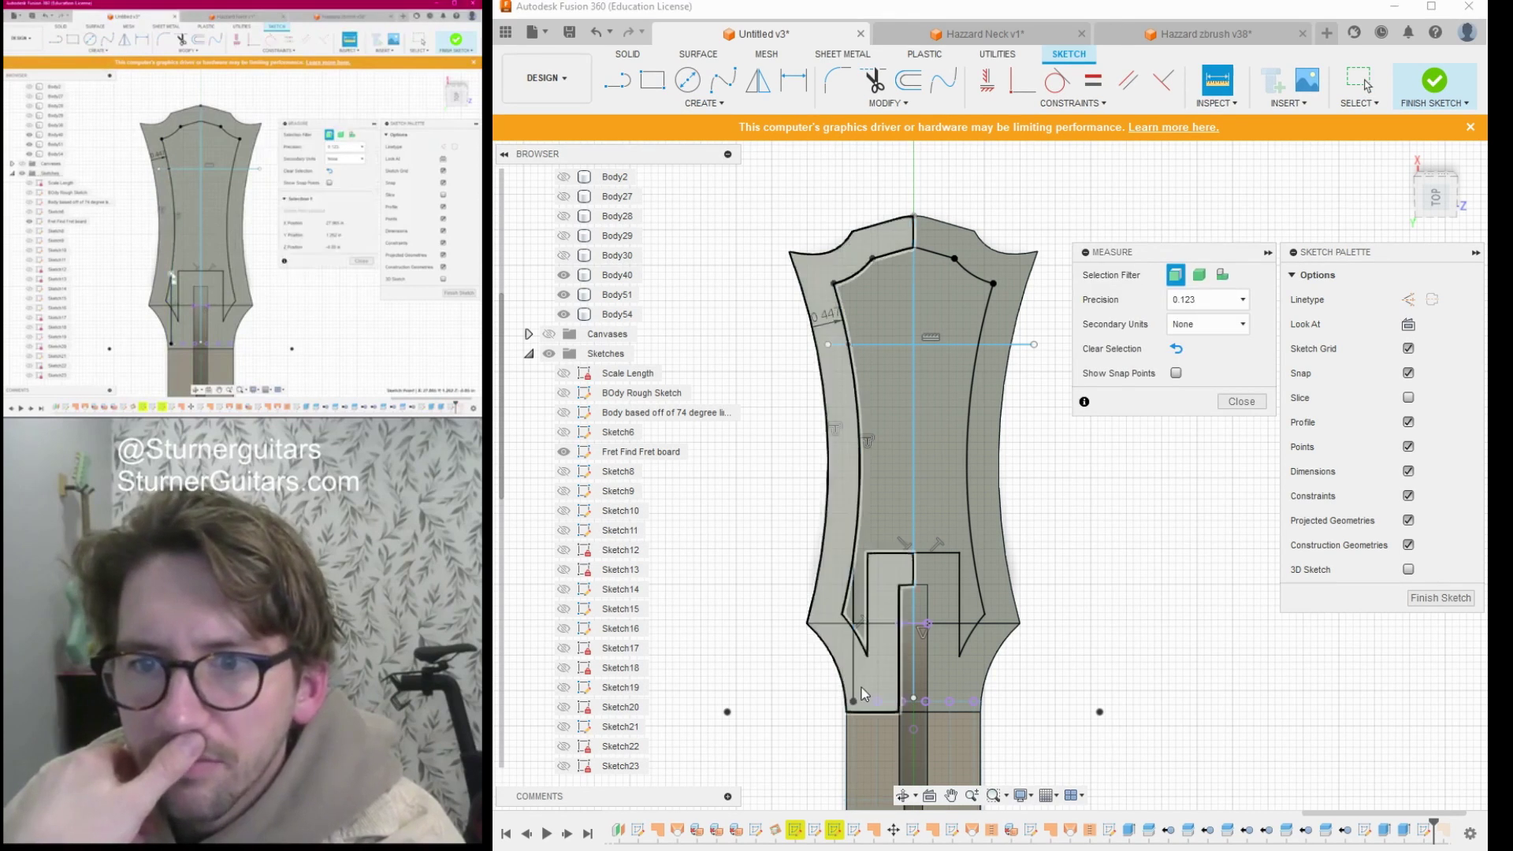
{"action": "left_click", "coordinate": [853, 558]}
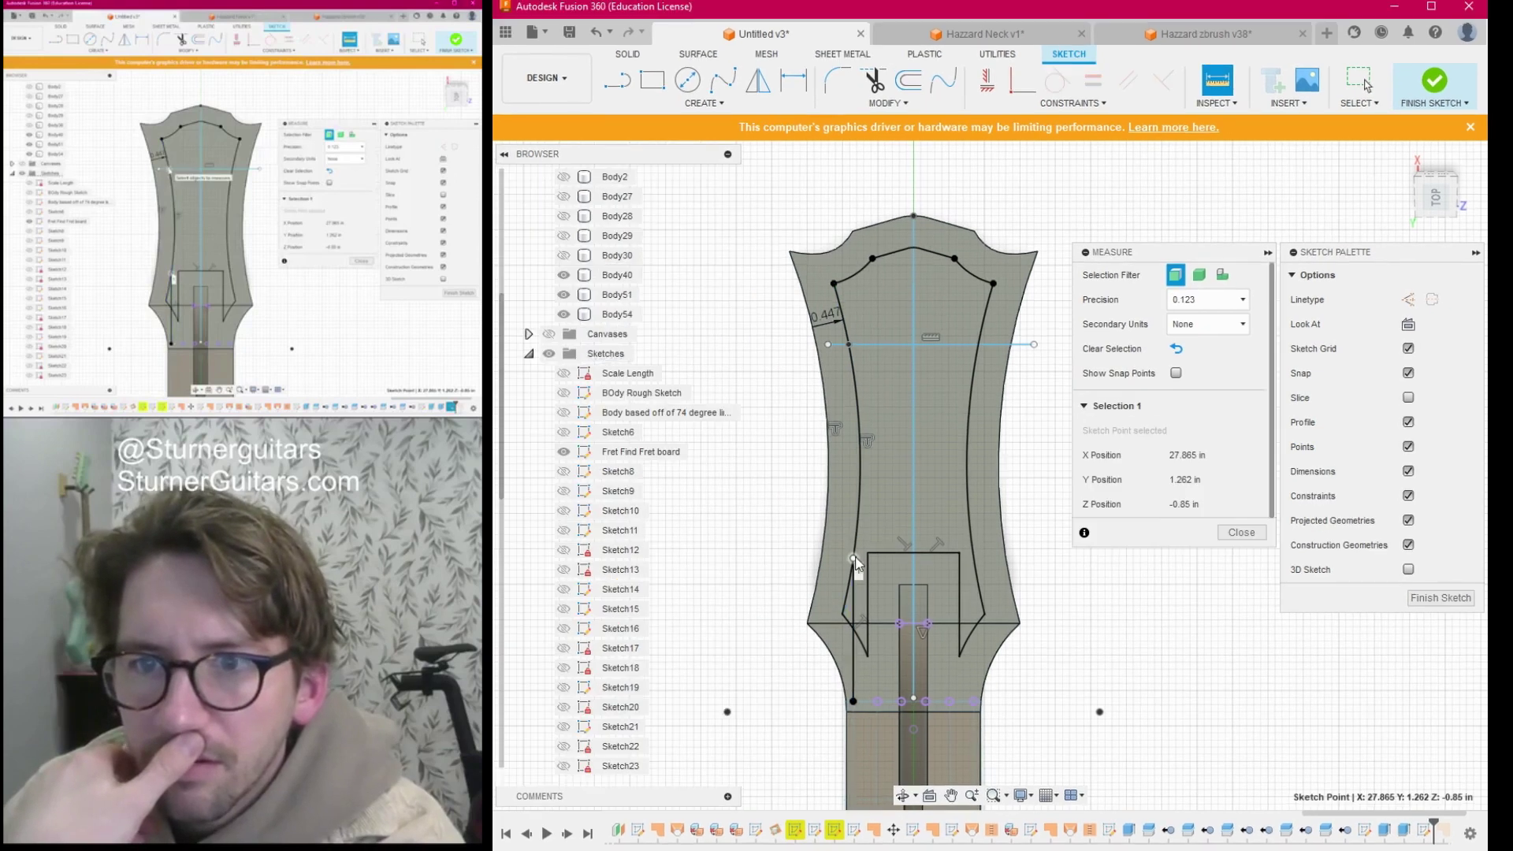
{"action": "left_click", "coordinate": [851, 349]}
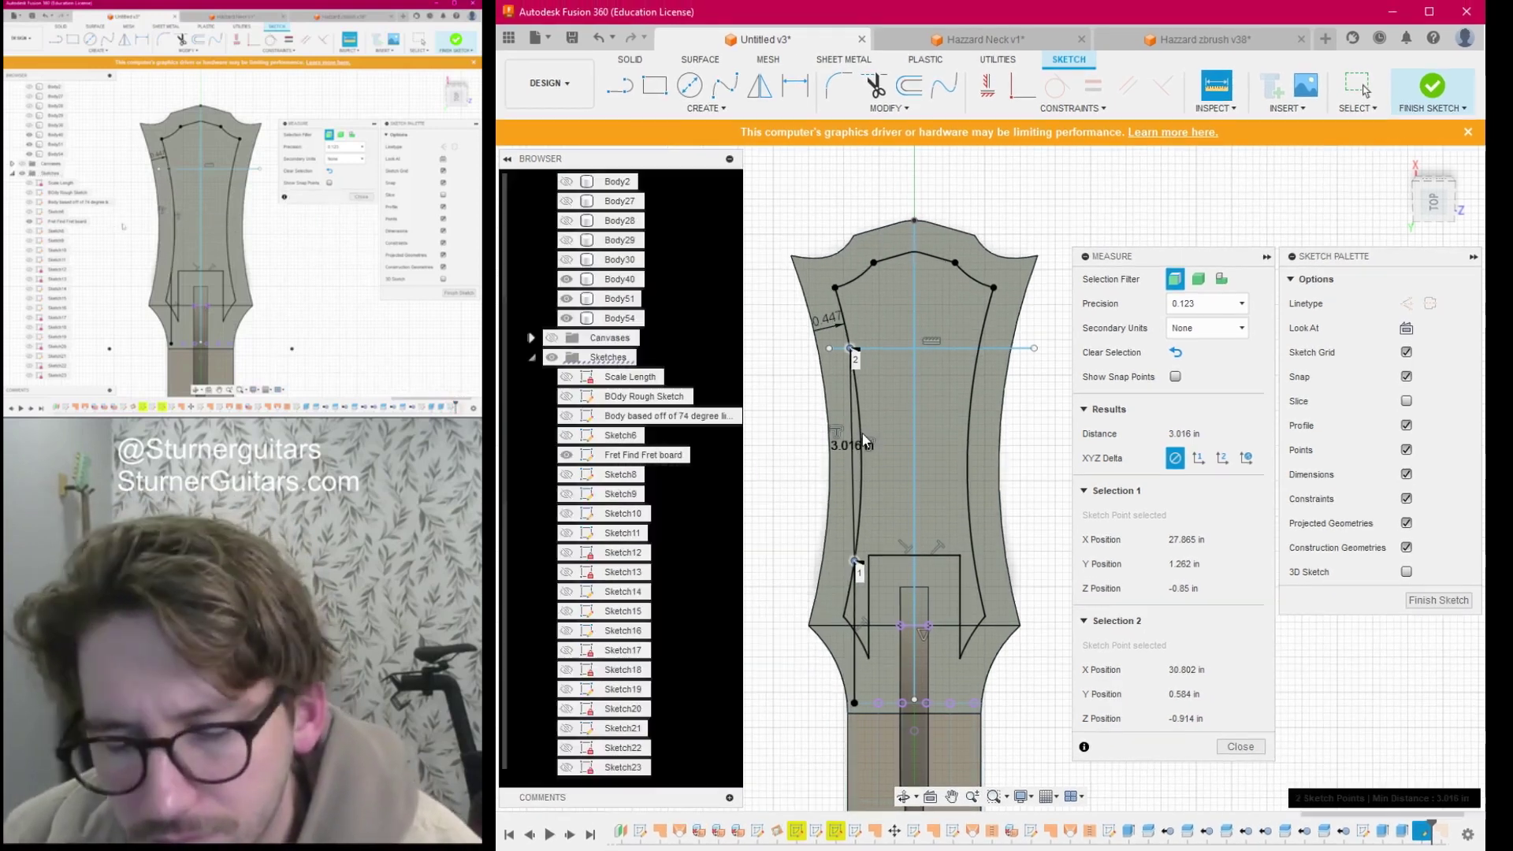
{"action": "left_click", "coordinate": [734, 459]}
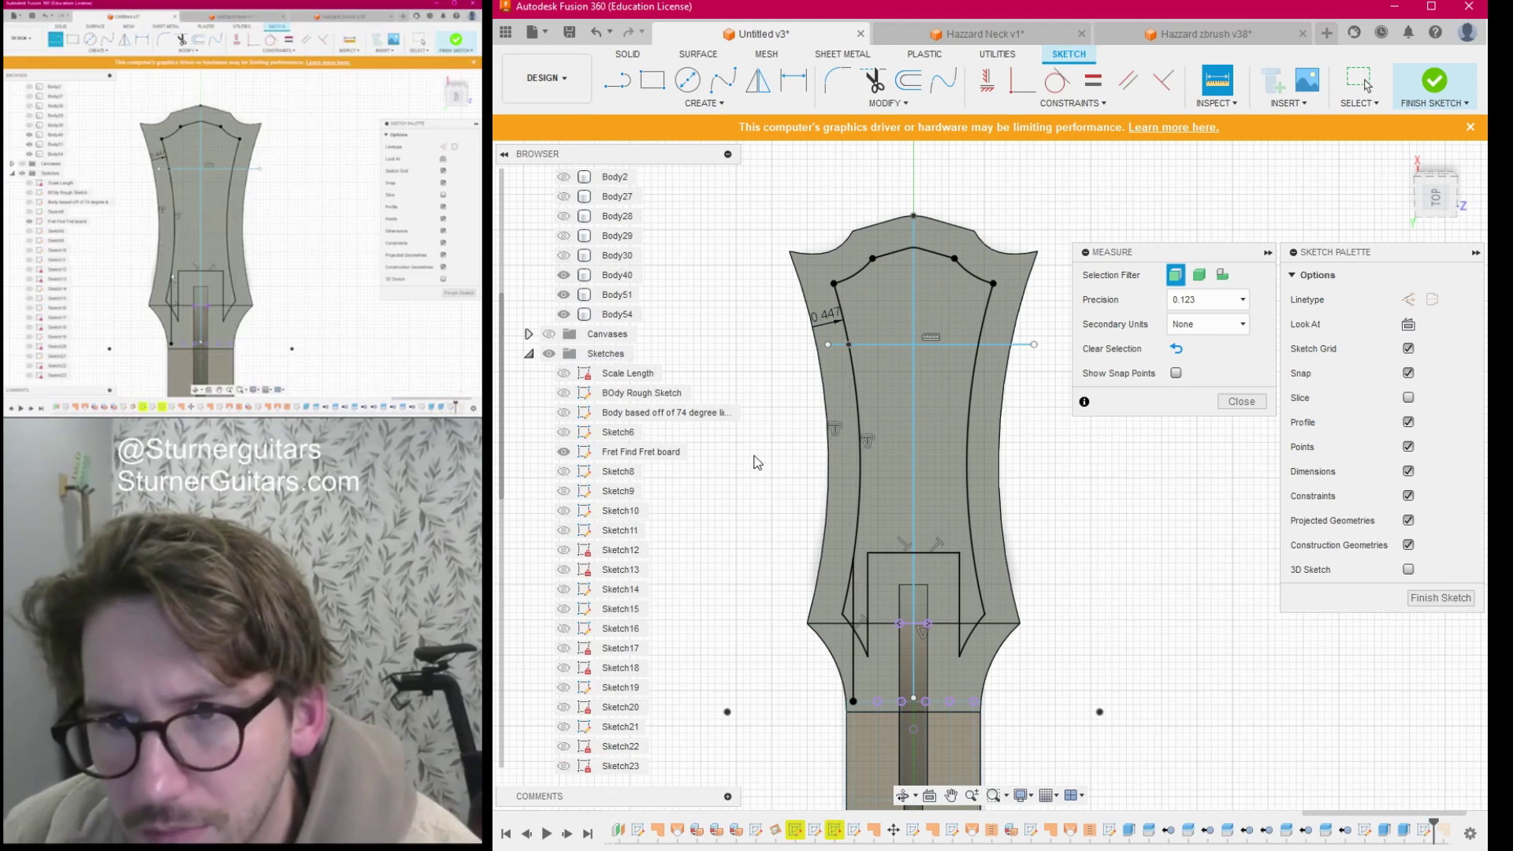
Draw a straight line from the upper end of the left string line to the sketch point at the horizontal tuner line.
{"action": "key", "text": "l"}
{"action": "left_click", "coordinate": [853, 561]}
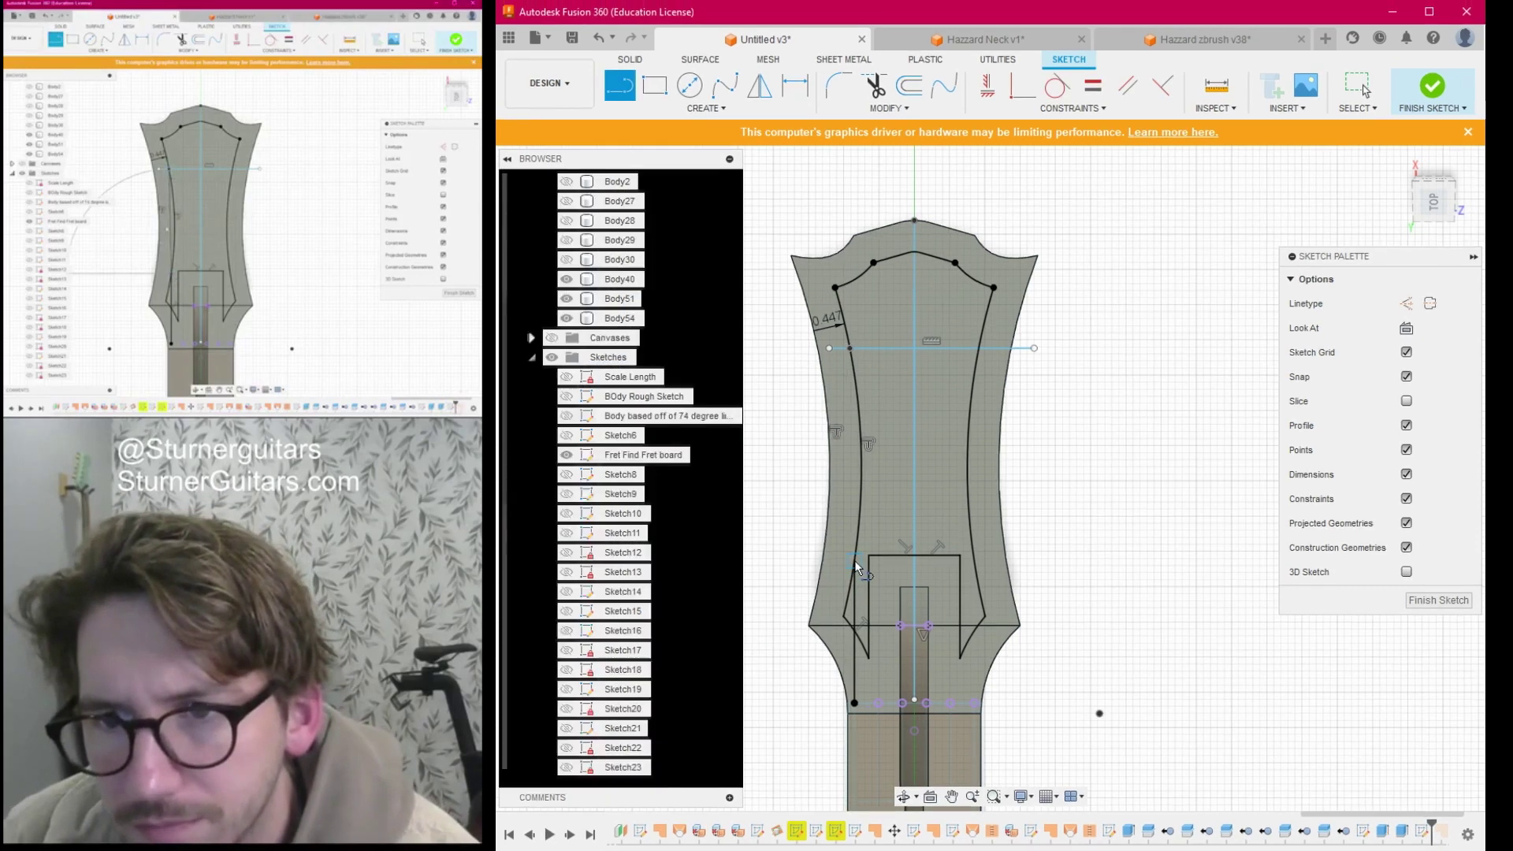
{"action": "left_click", "coordinate": [848, 348]}
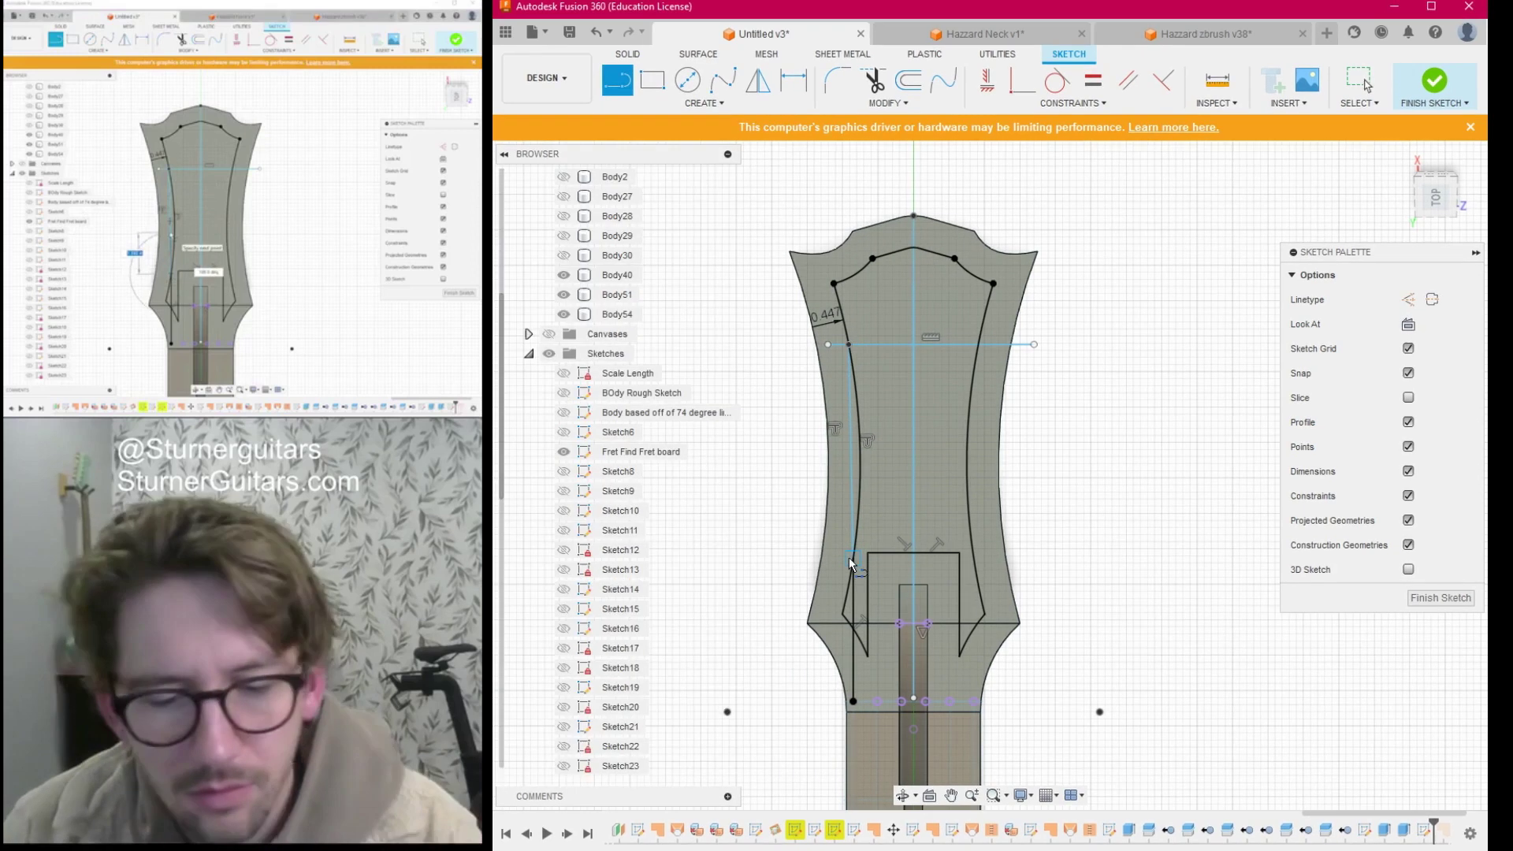
{"action": "left_click_drag", "start_coordinate": [850, 559], "coordinate": [850, 473]}
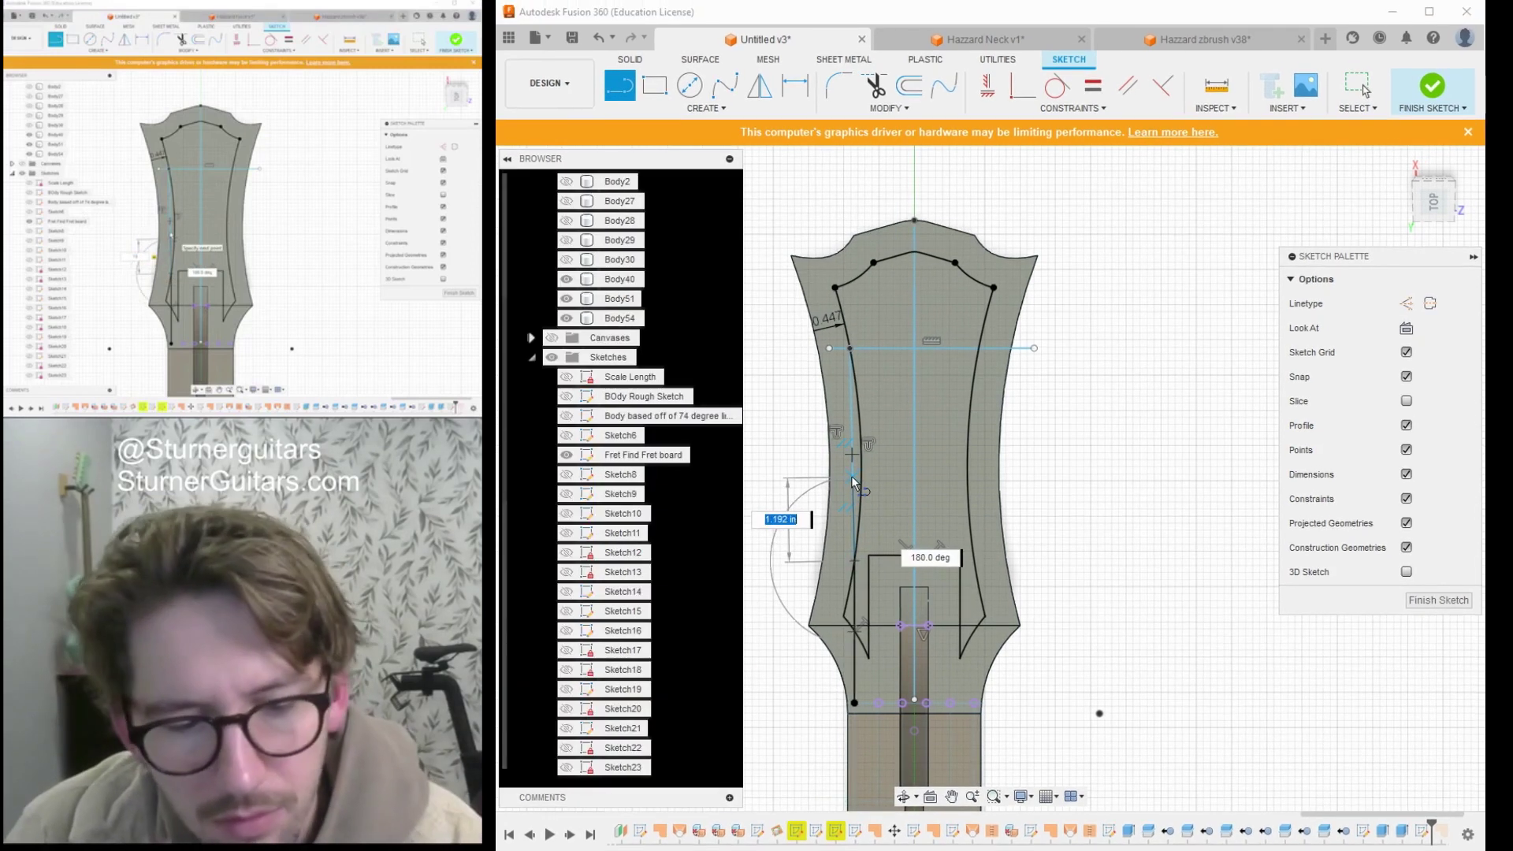
{"action": "type", "text": "1"}
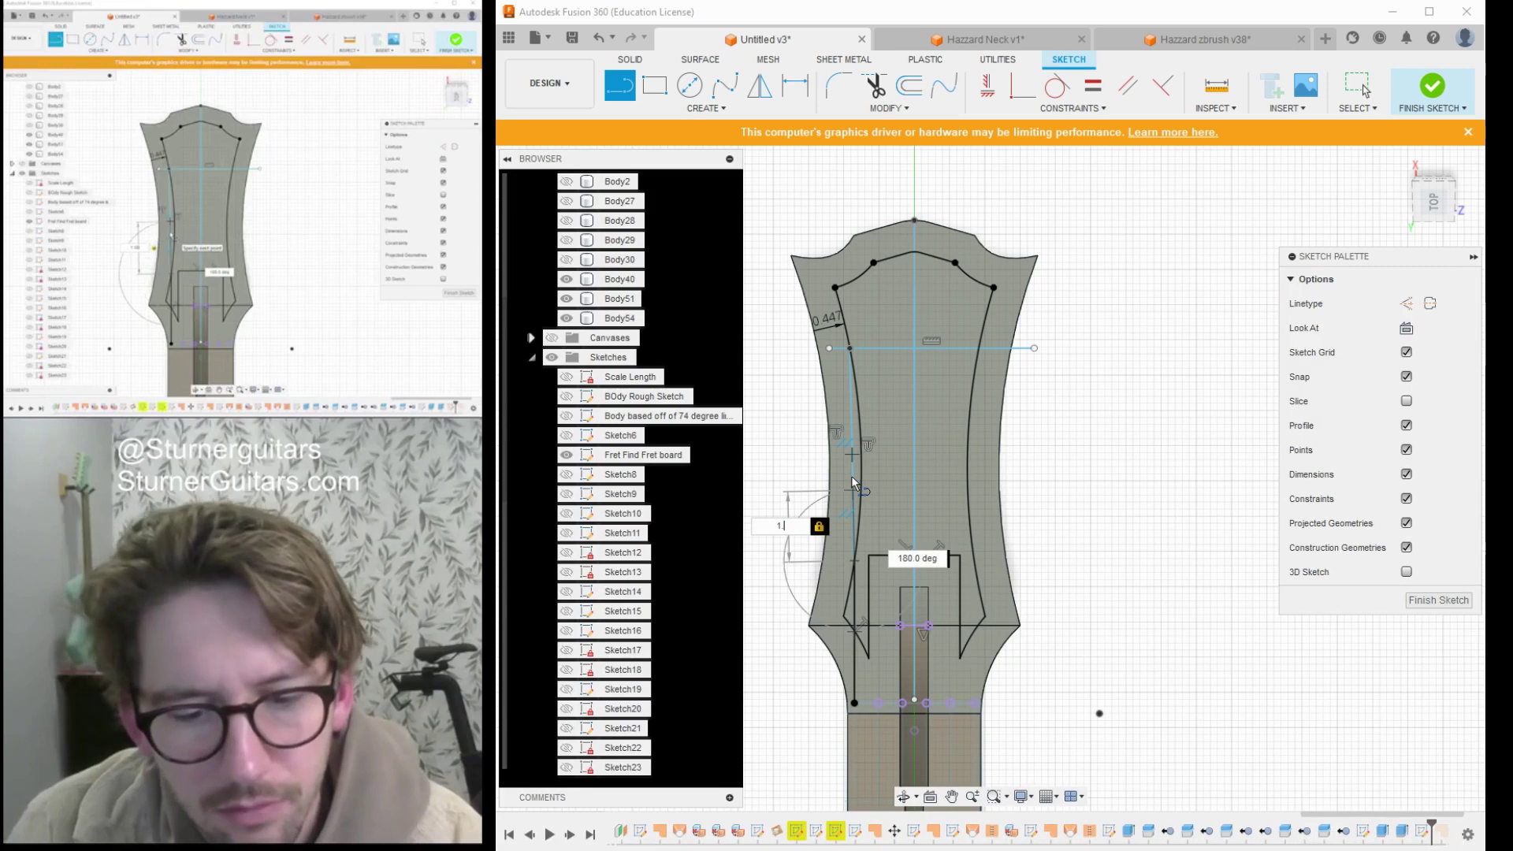
{"action": "type", "text": ".50"}
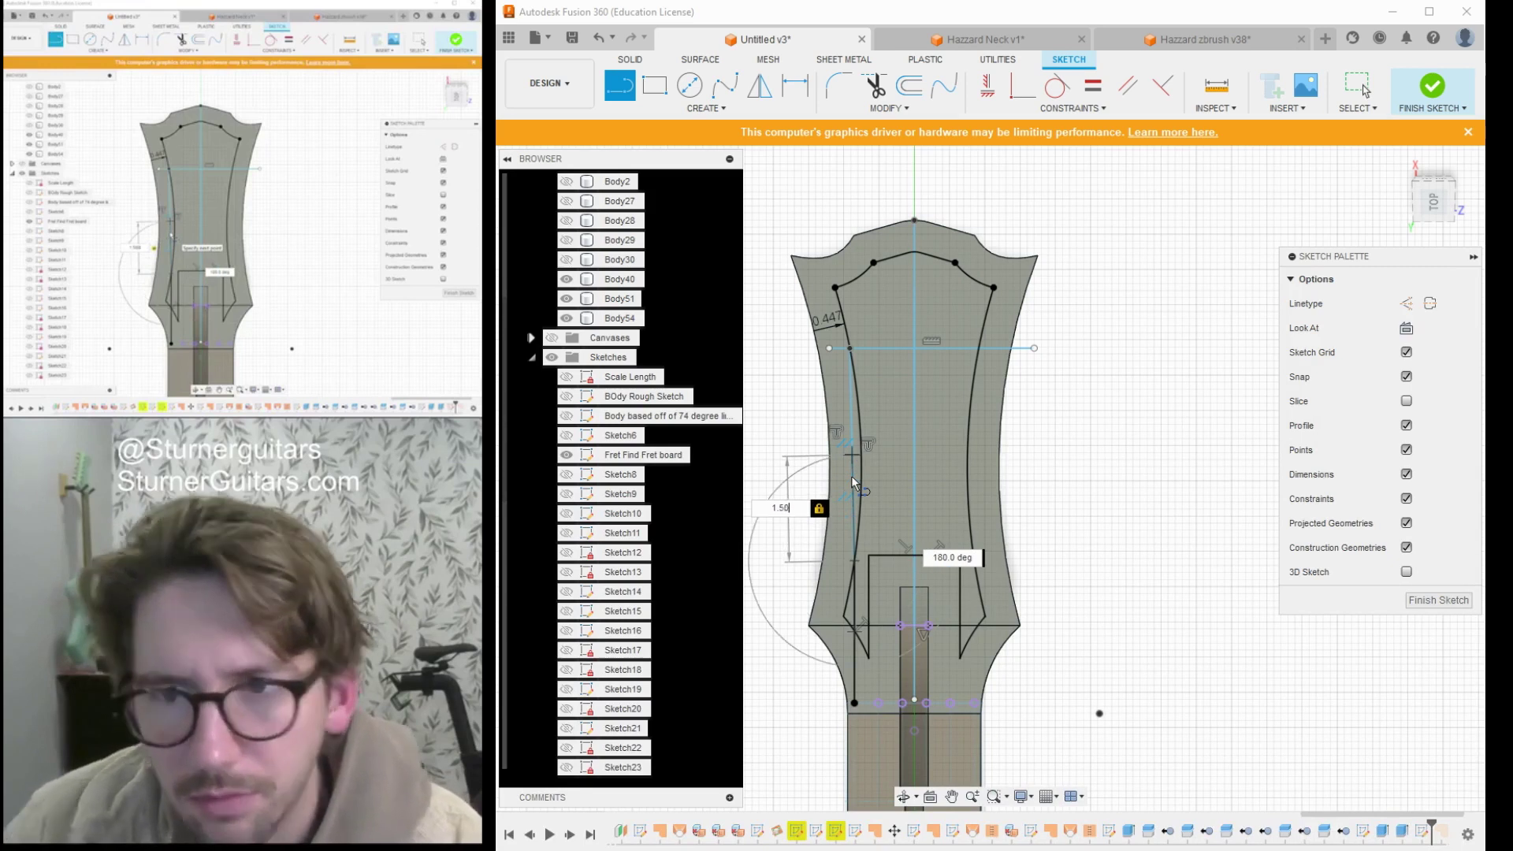
{"action": "type", "text": "8"}
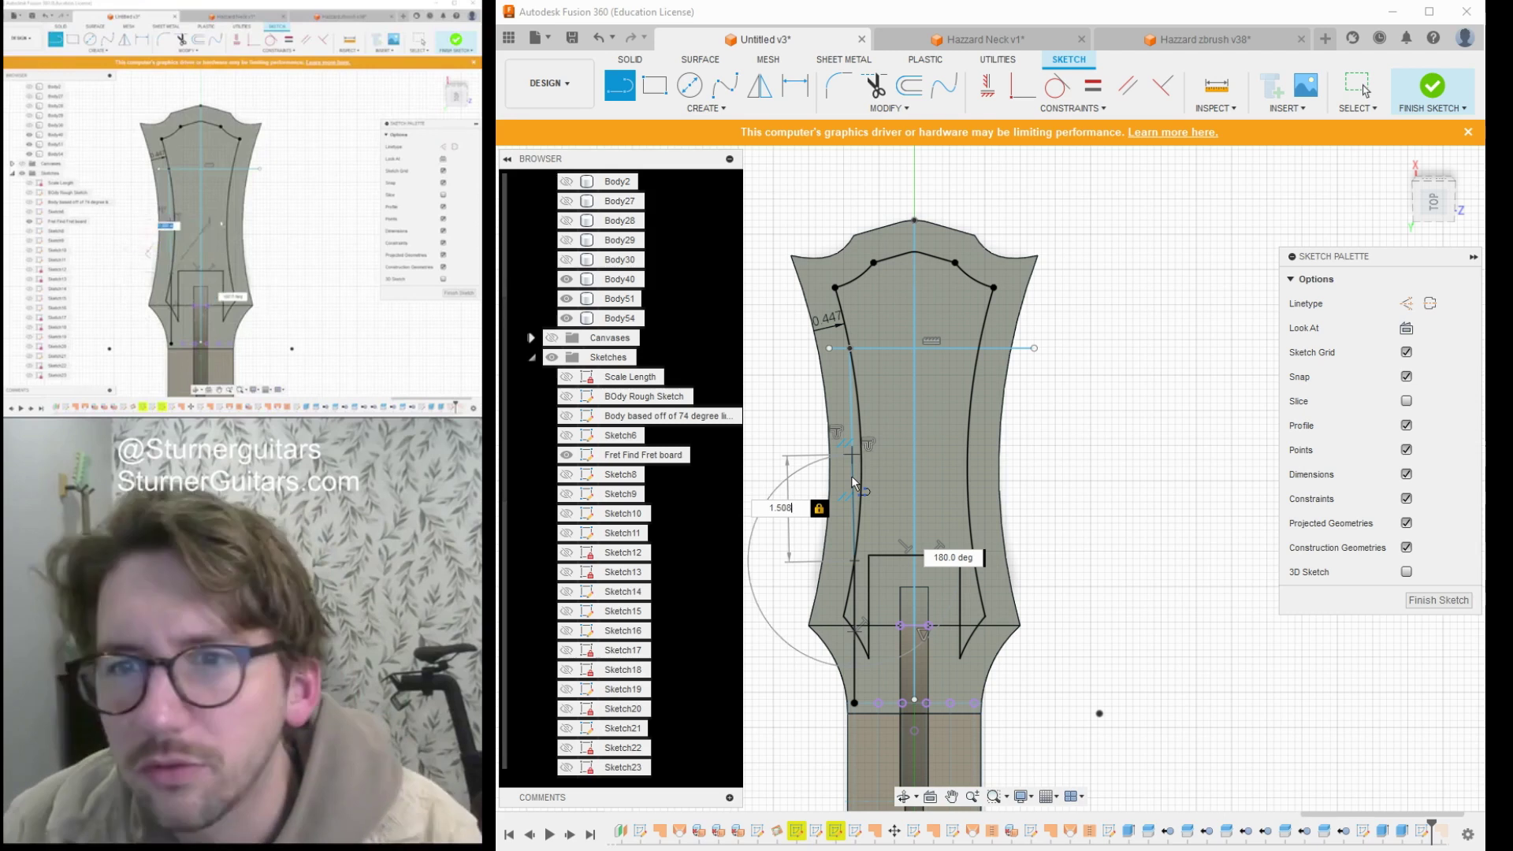
{"action": "key", "text": "BackSpace"}
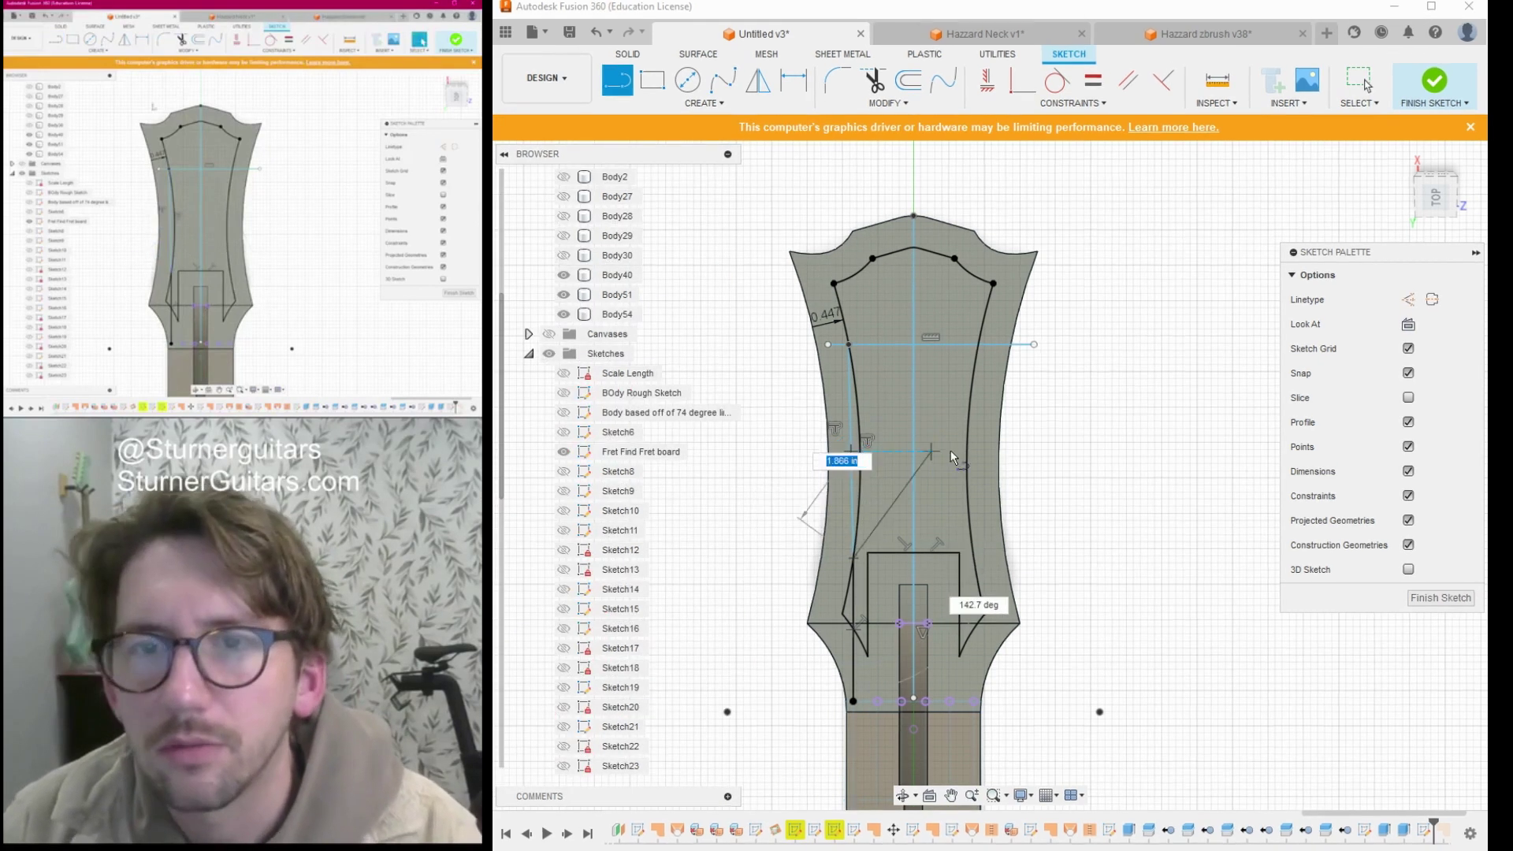
{"action": "key", "text": "Escape"}
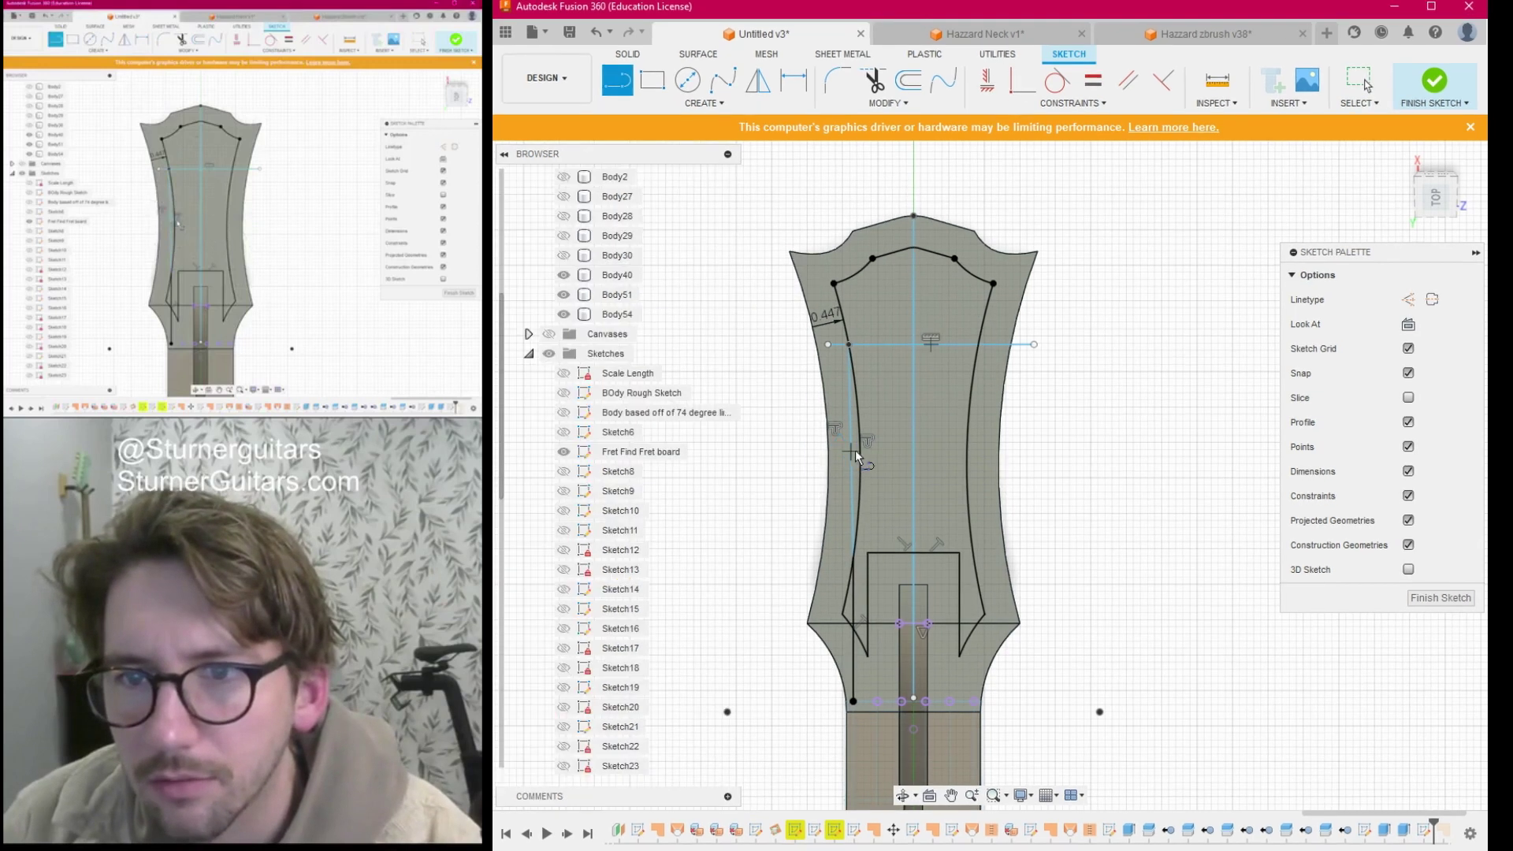
Draw a short line from the midpoint of the line connecting the two tuner points across to the left offset curve.
{"action": "left_click", "coordinate": [851, 450]}
{"action": "left_click", "coordinate": [867, 454]}
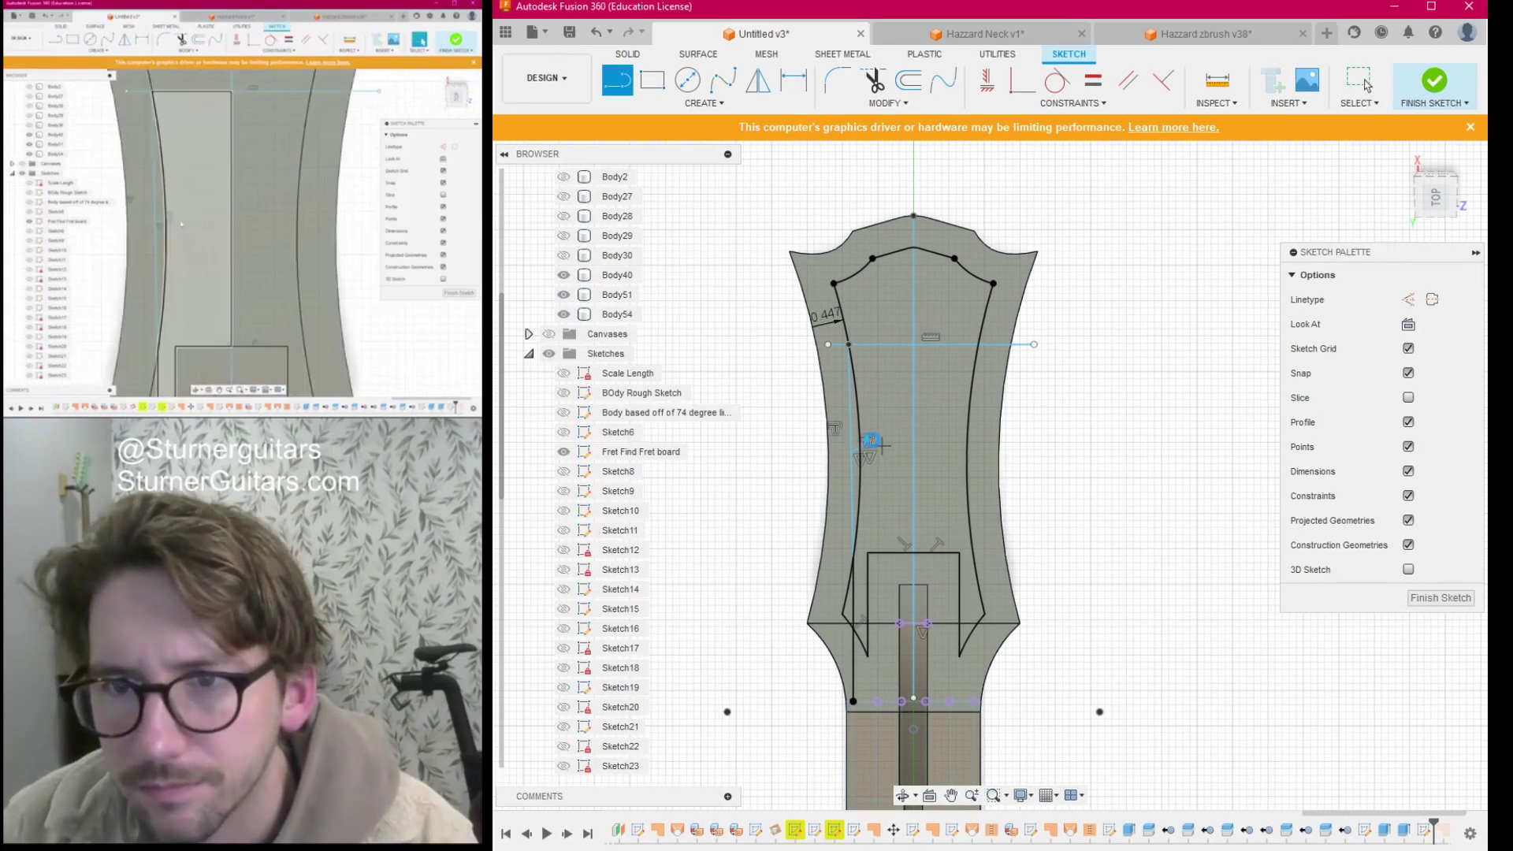
{"action": "key", "text": "Escape"}
{"action": "scroll", "coordinate": [874, 455], "scroll_direction": "up", "scroll_amount": 5}
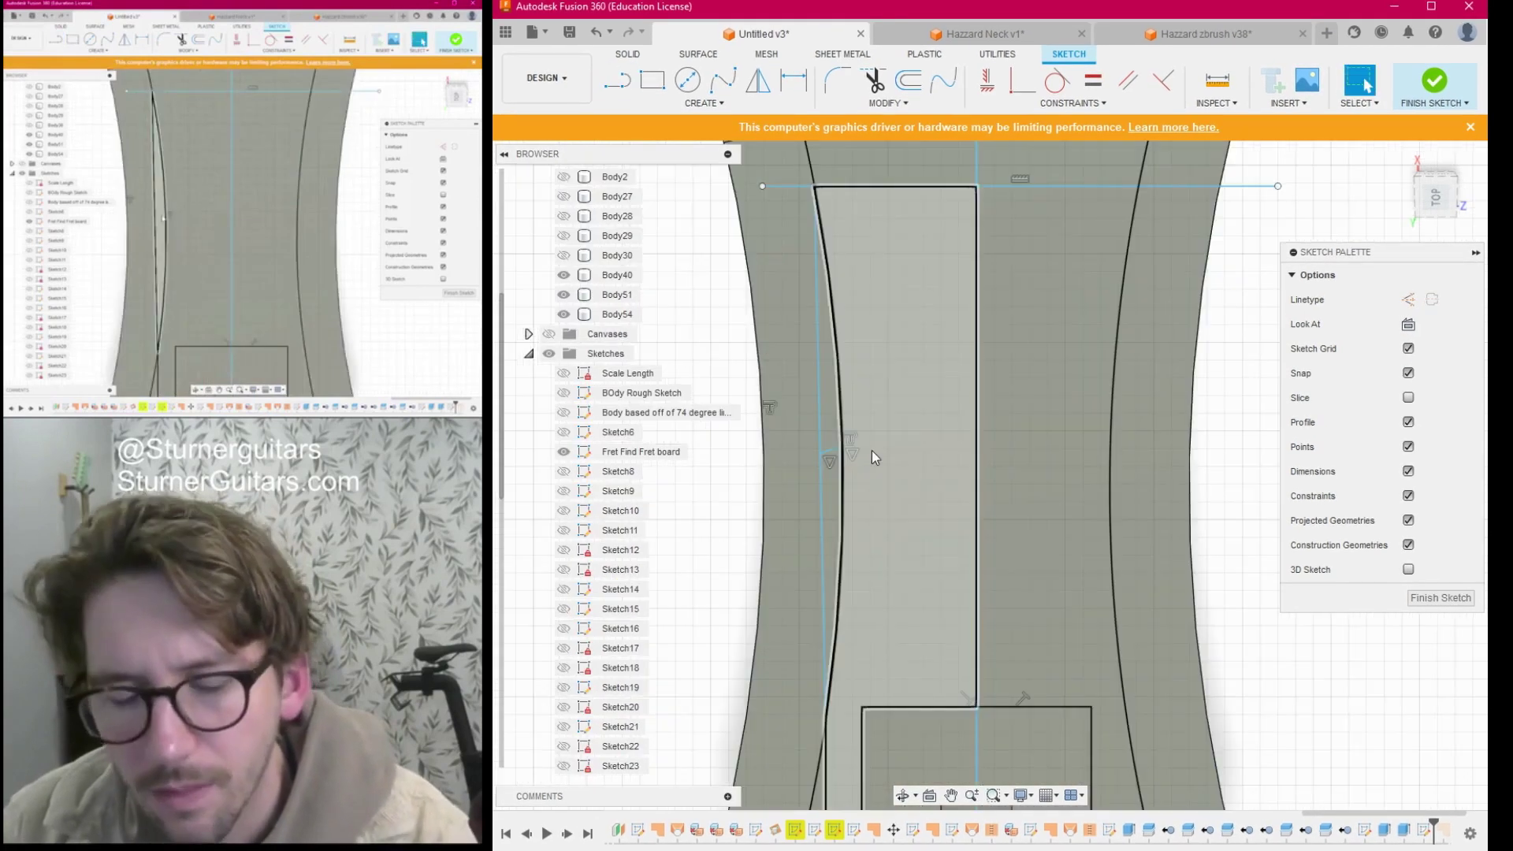
Draw a horizontal line from the midpoint of the left tuner-point connecting line across the headstock to beyond its right edge.
{"action": "key", "text": "l"}
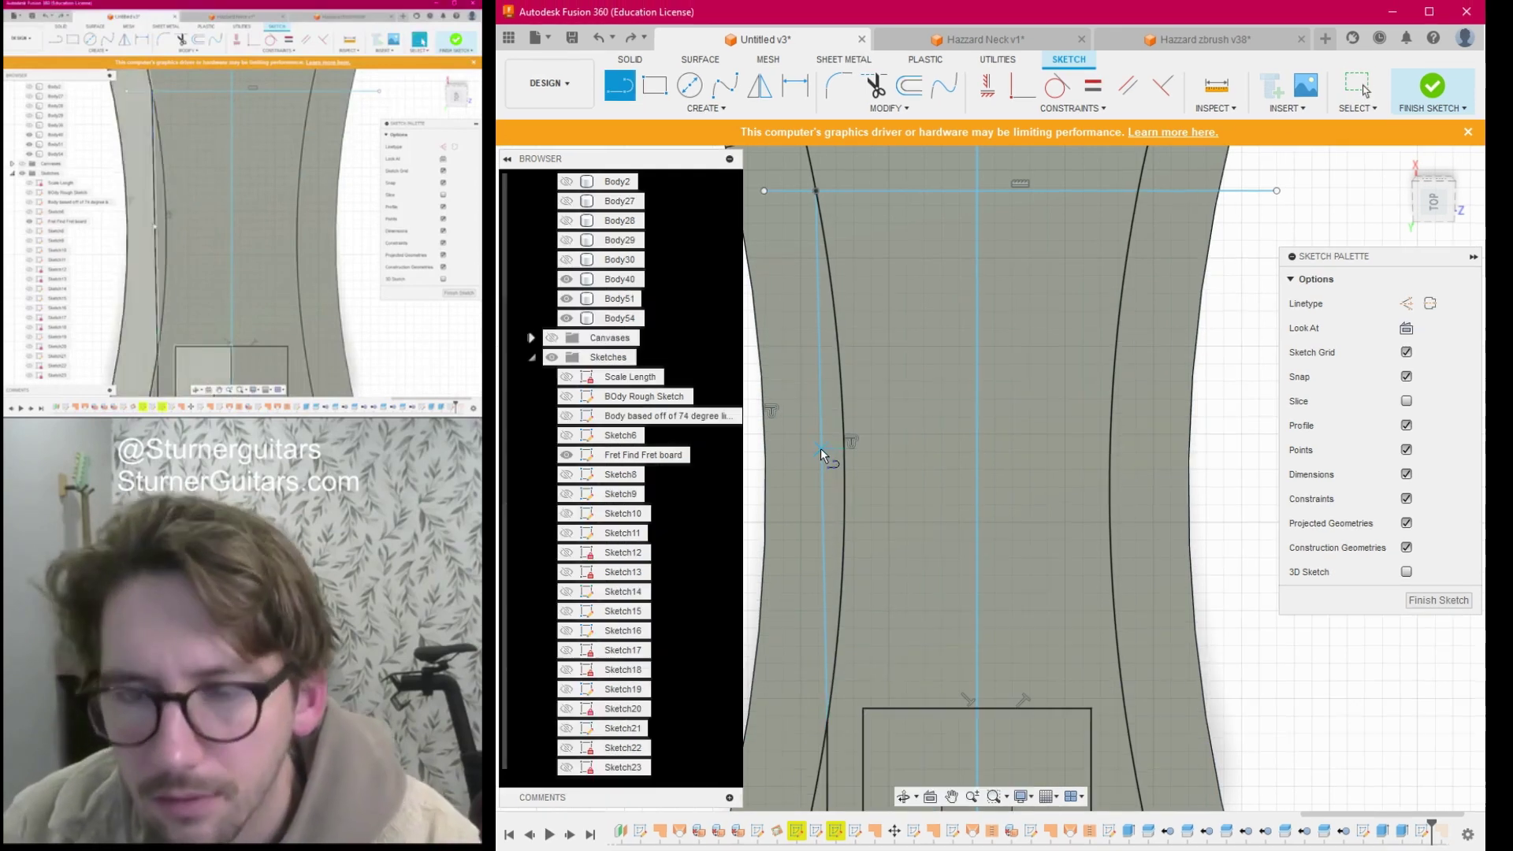
{"action": "left_click", "coordinate": [820, 450]}
{"action": "key", "text": "Escape"}
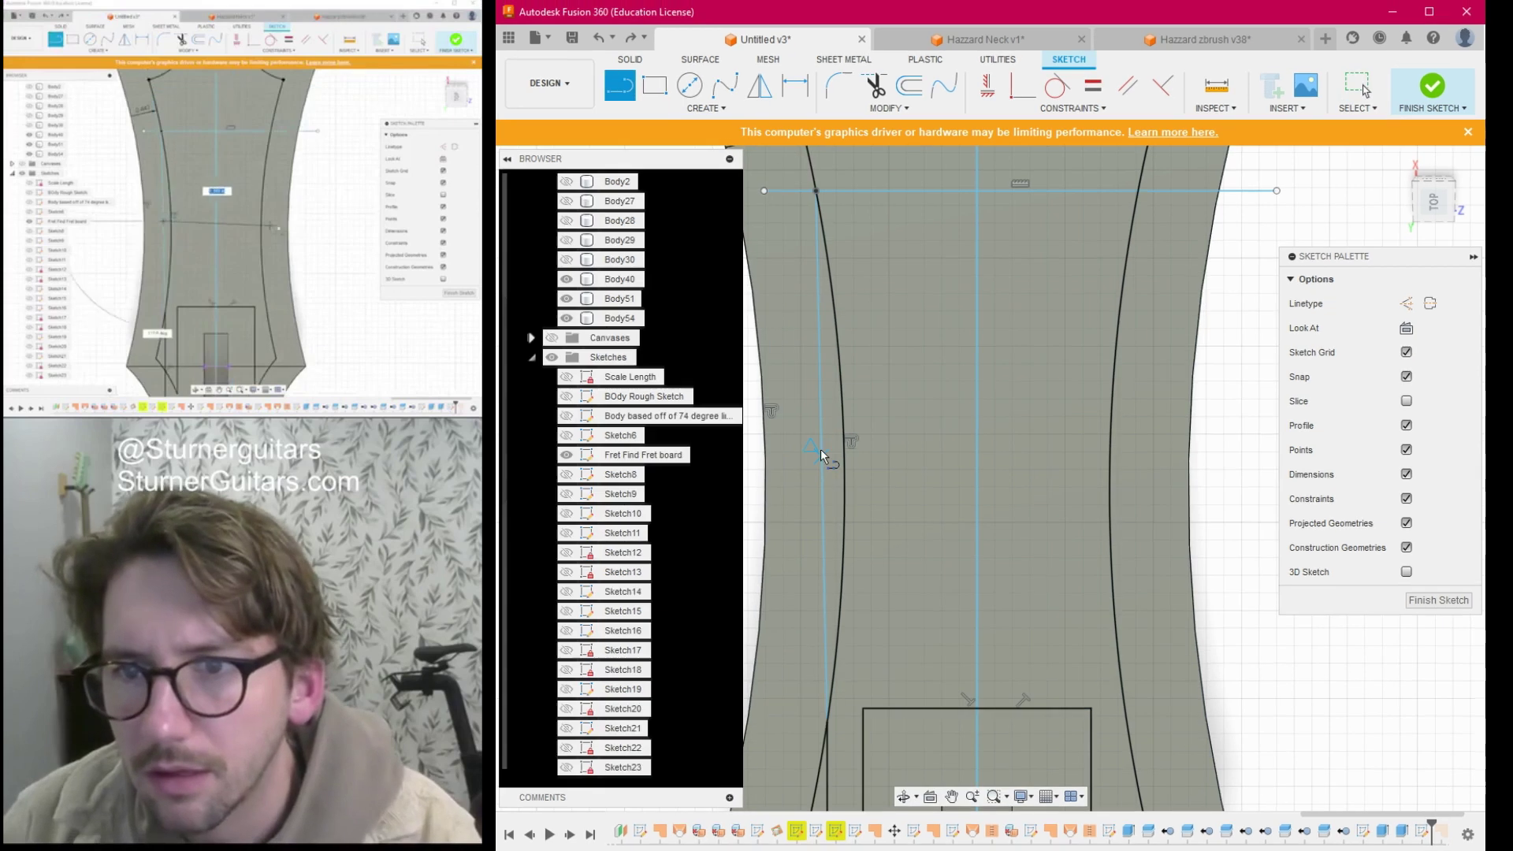
{"action": "left_click", "coordinate": [821, 450]}
{"action": "scroll", "coordinate": [851, 450], "scroll_direction": "down", "scroll_amount": 3}
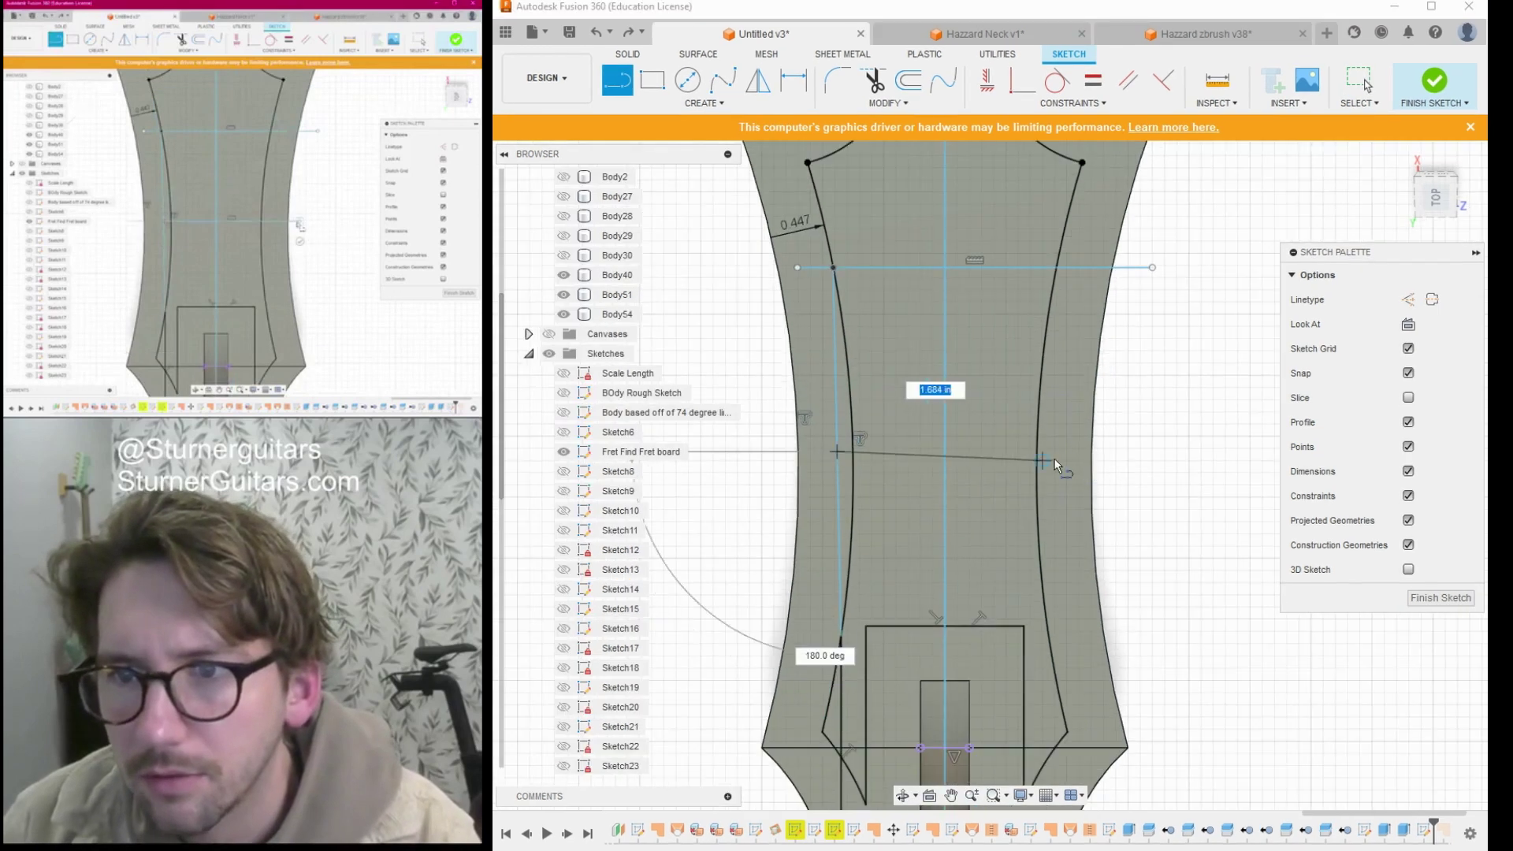
{"action": "left_click", "coordinate": [1113, 455]}
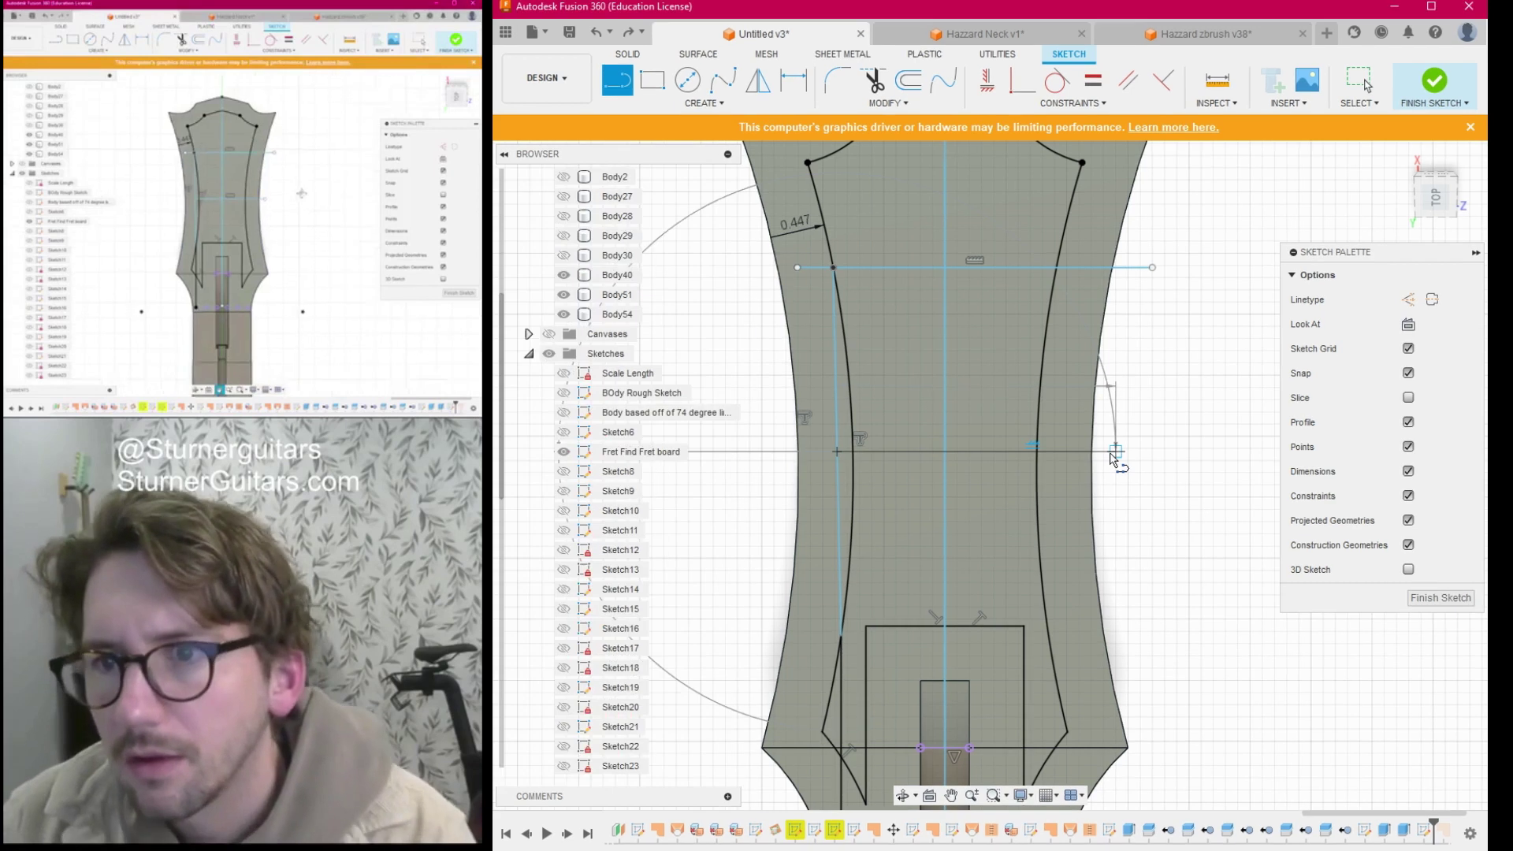
{"action": "key", "text": "Escape"}
{"action": "scroll", "coordinate": [1115, 459], "scroll_direction": "down", "scroll_amount": 3}
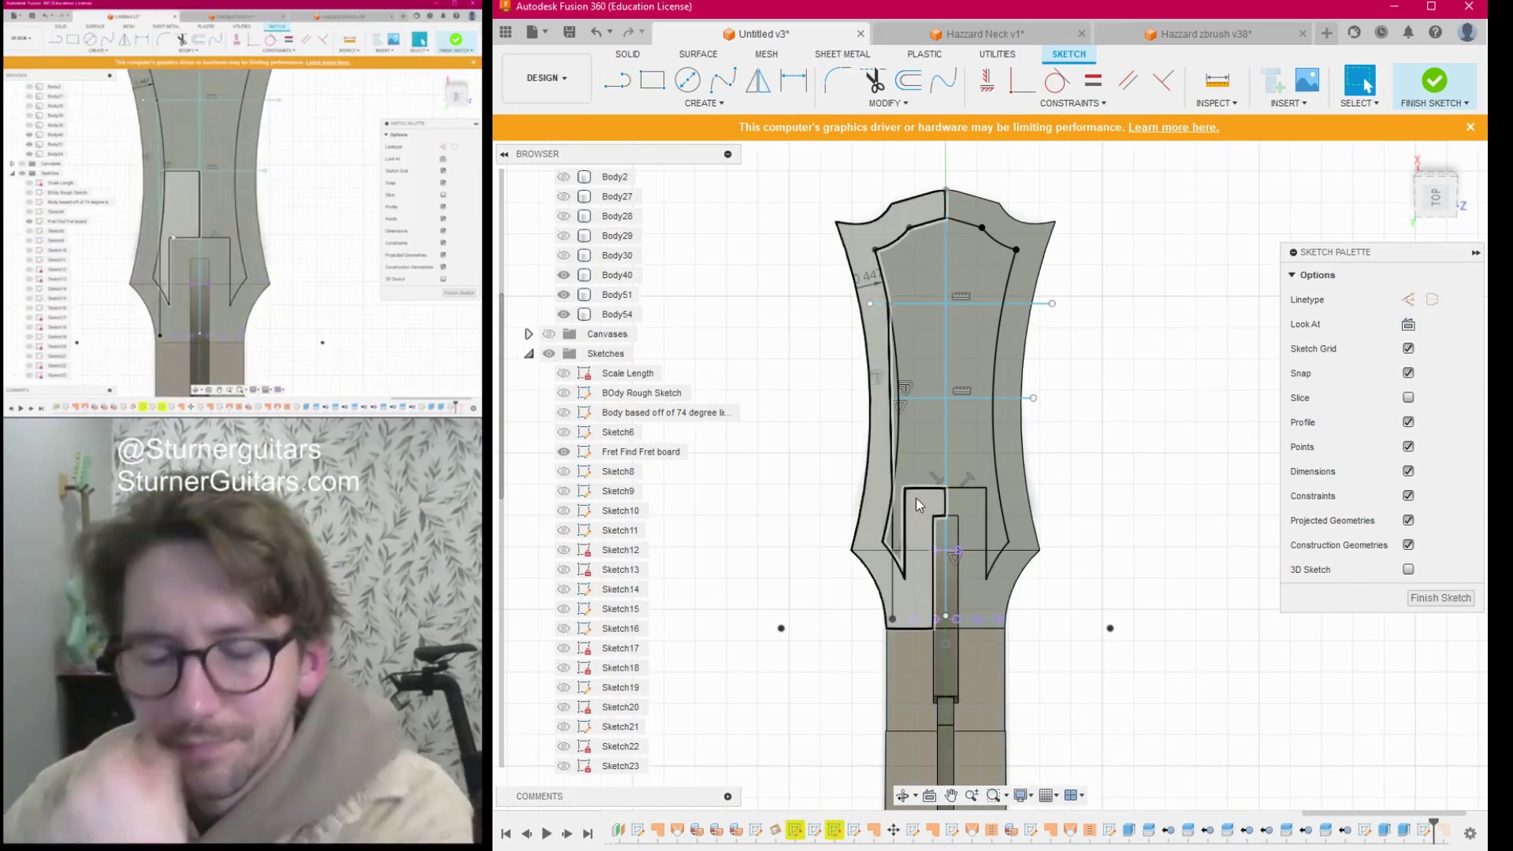
Draw a vertical line from the rightmost string point at the nut up to the right offset curve.
{"action": "scroll", "coordinate": [1001, 491], "scroll_direction": "up", "scroll_amount": 3}
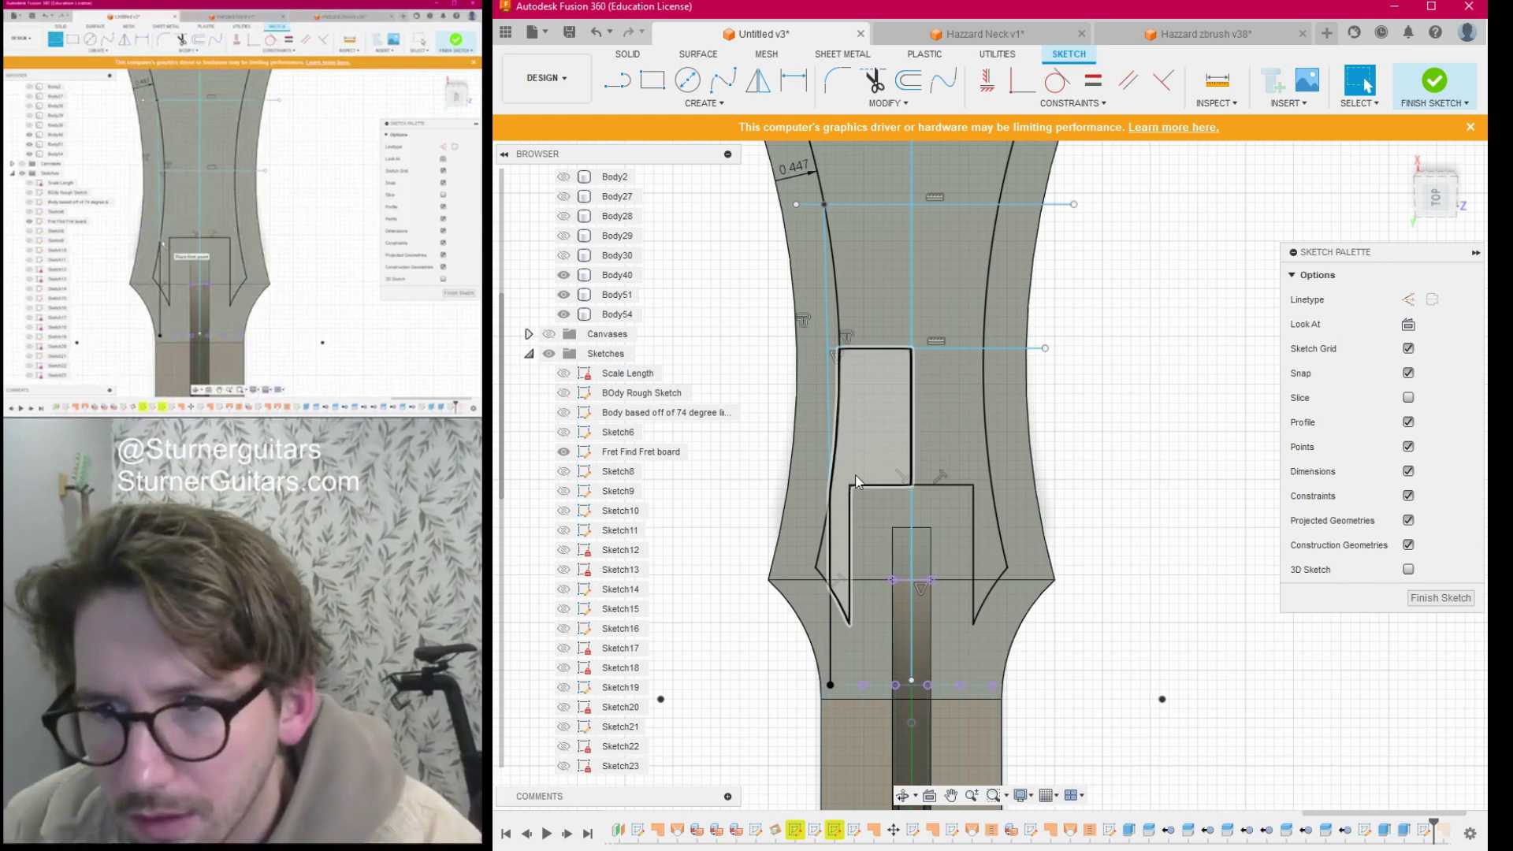
{"action": "key", "text": "l"}
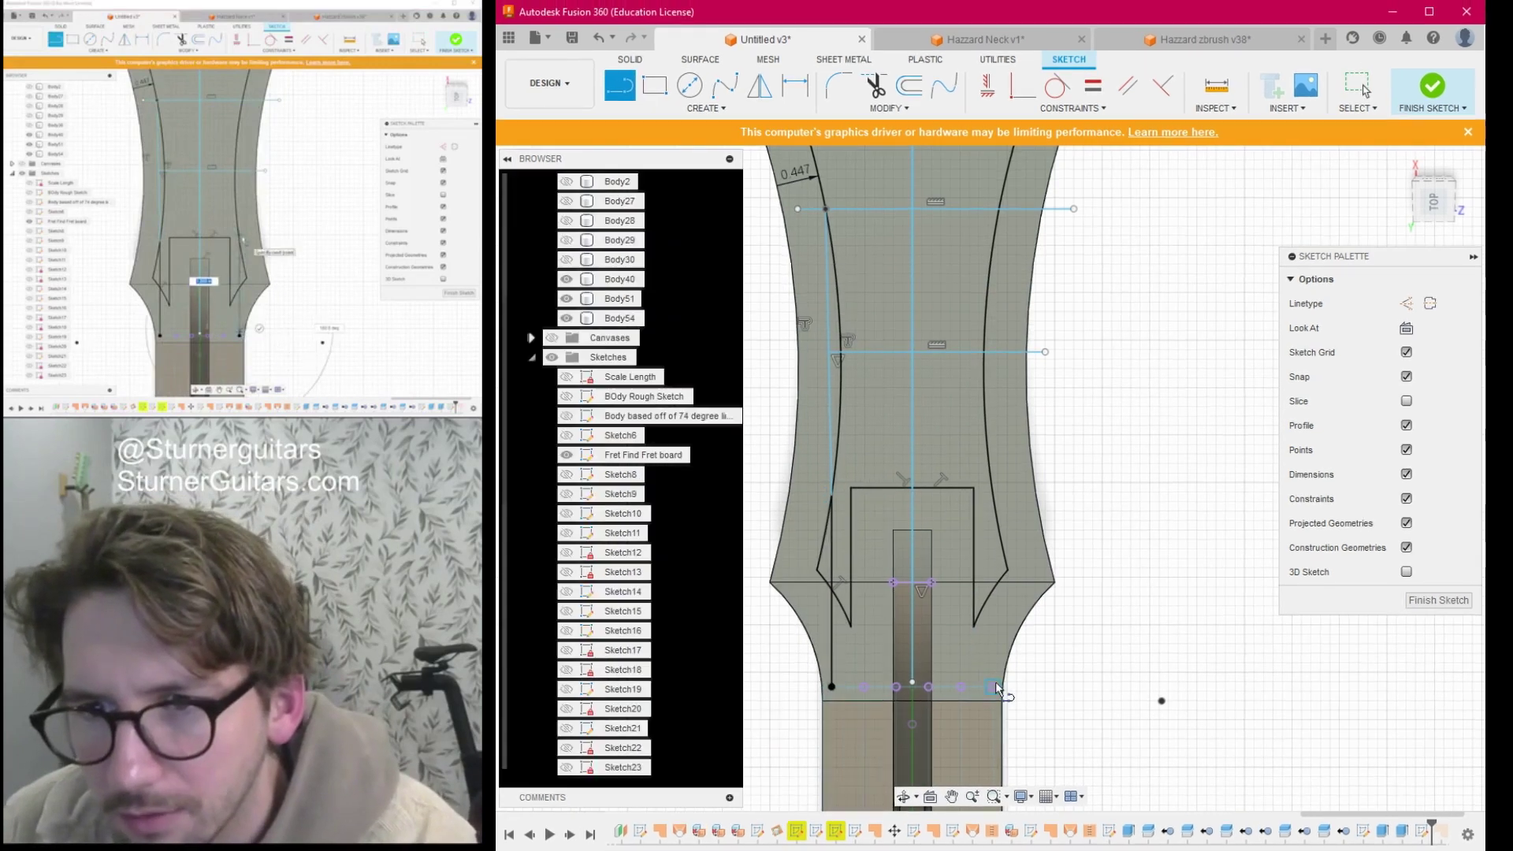
{"action": "left_click", "coordinate": [996, 684]}
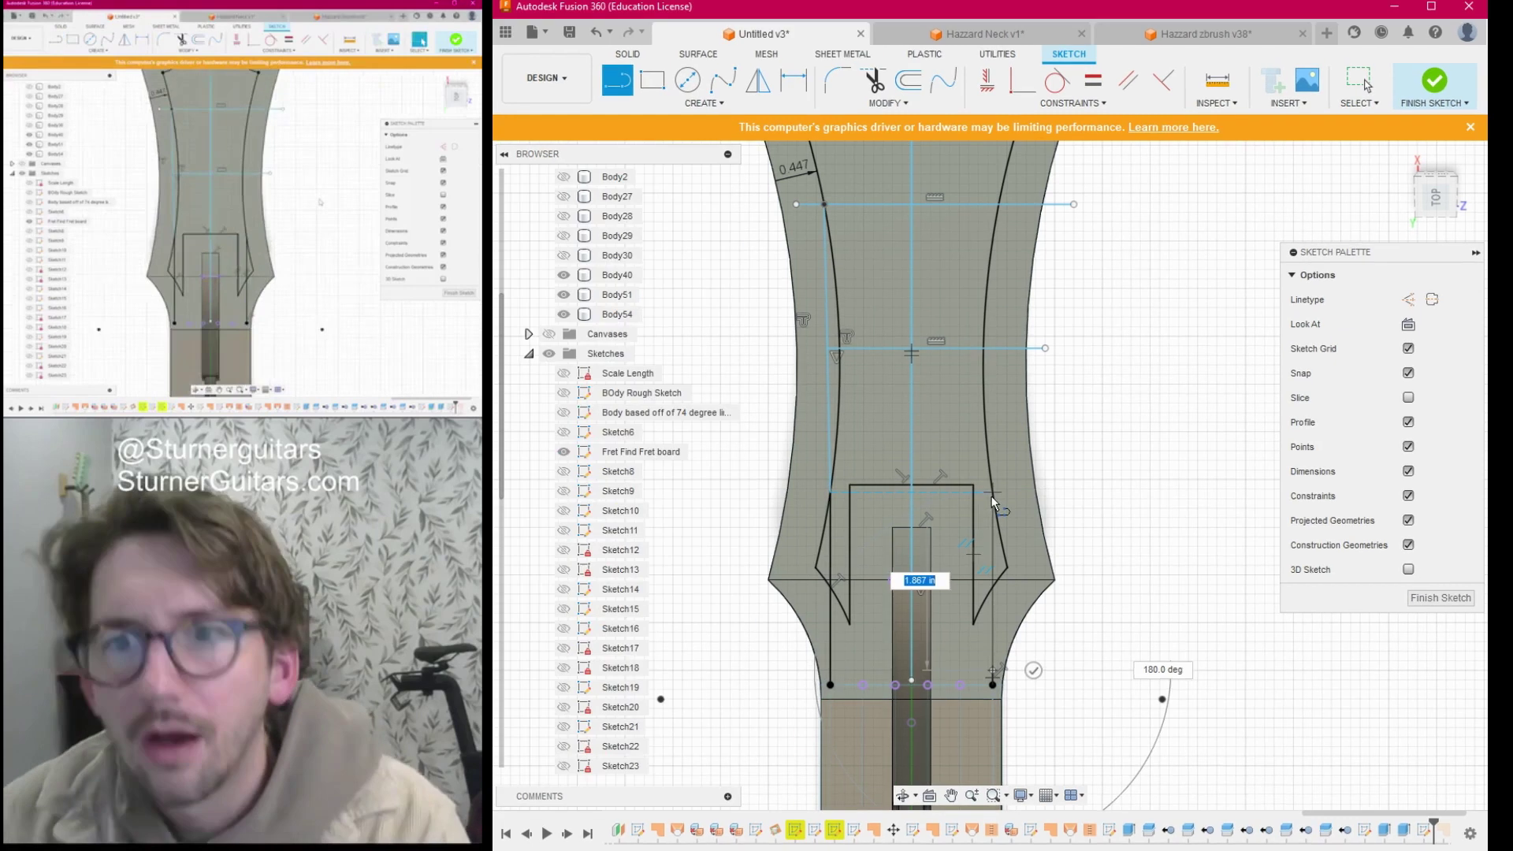
{"action": "key", "text": "Escape"}
{"action": "scroll", "coordinate": [1158, 412], "scroll_direction": "down", "scroll_amount": 1}
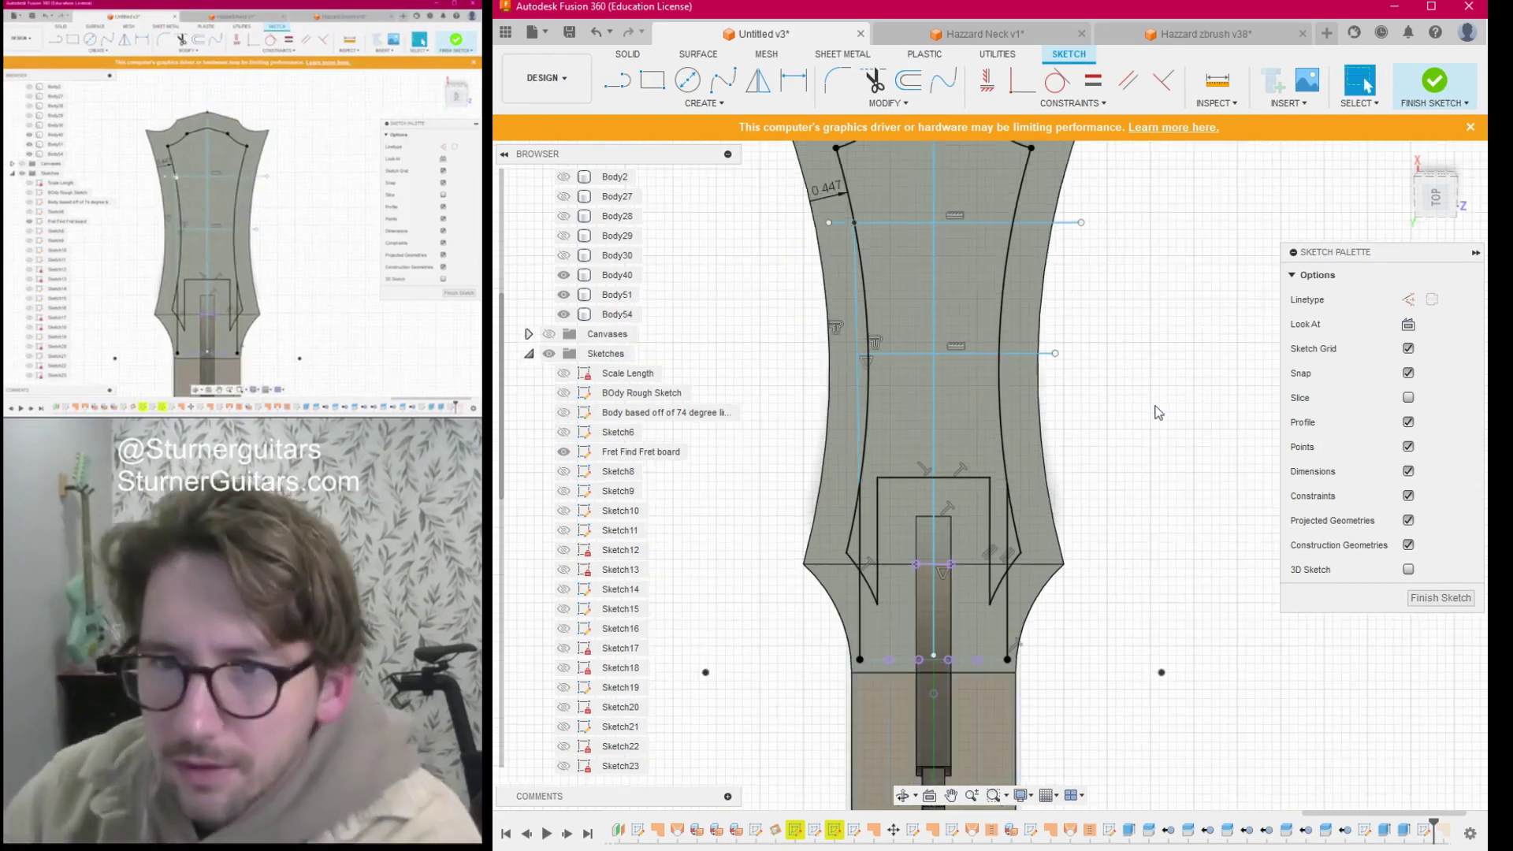
{"action": "scroll", "coordinate": [1158, 412], "scroll_direction": "down", "scroll_amount": 2}
{"action": "middle_click_drag", "start_coordinate": [1158, 412], "coordinate": [1112, 512]}
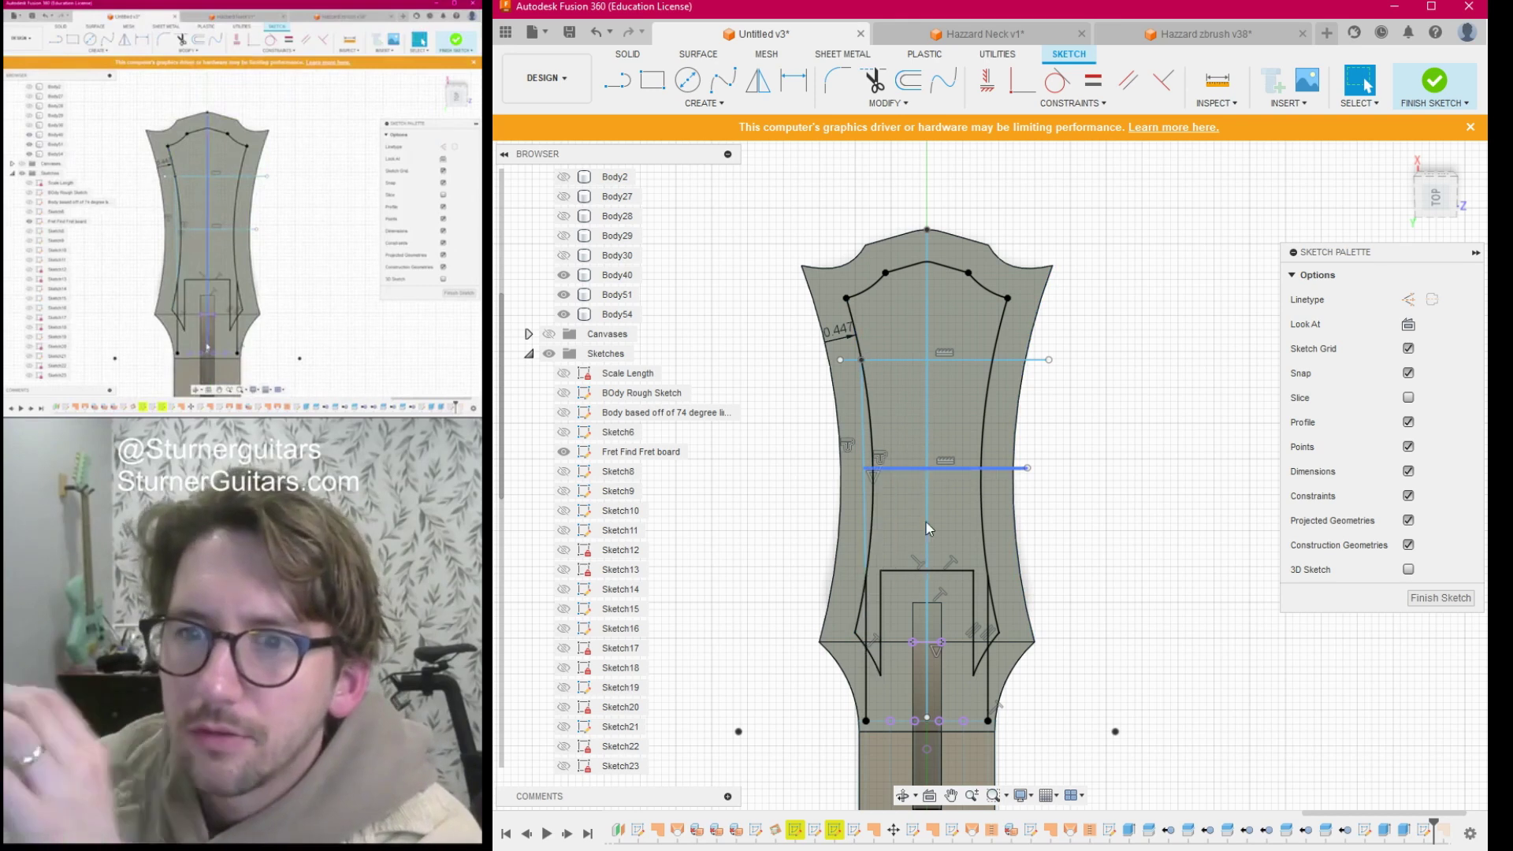
Place sketch points where the string lines and both horizontal lines meet the left and right offset curves, then finish the sketch.
{"action": "left_click", "coordinate": [932, 716]}
{"action": "left_click", "coordinate": [927, 697]}
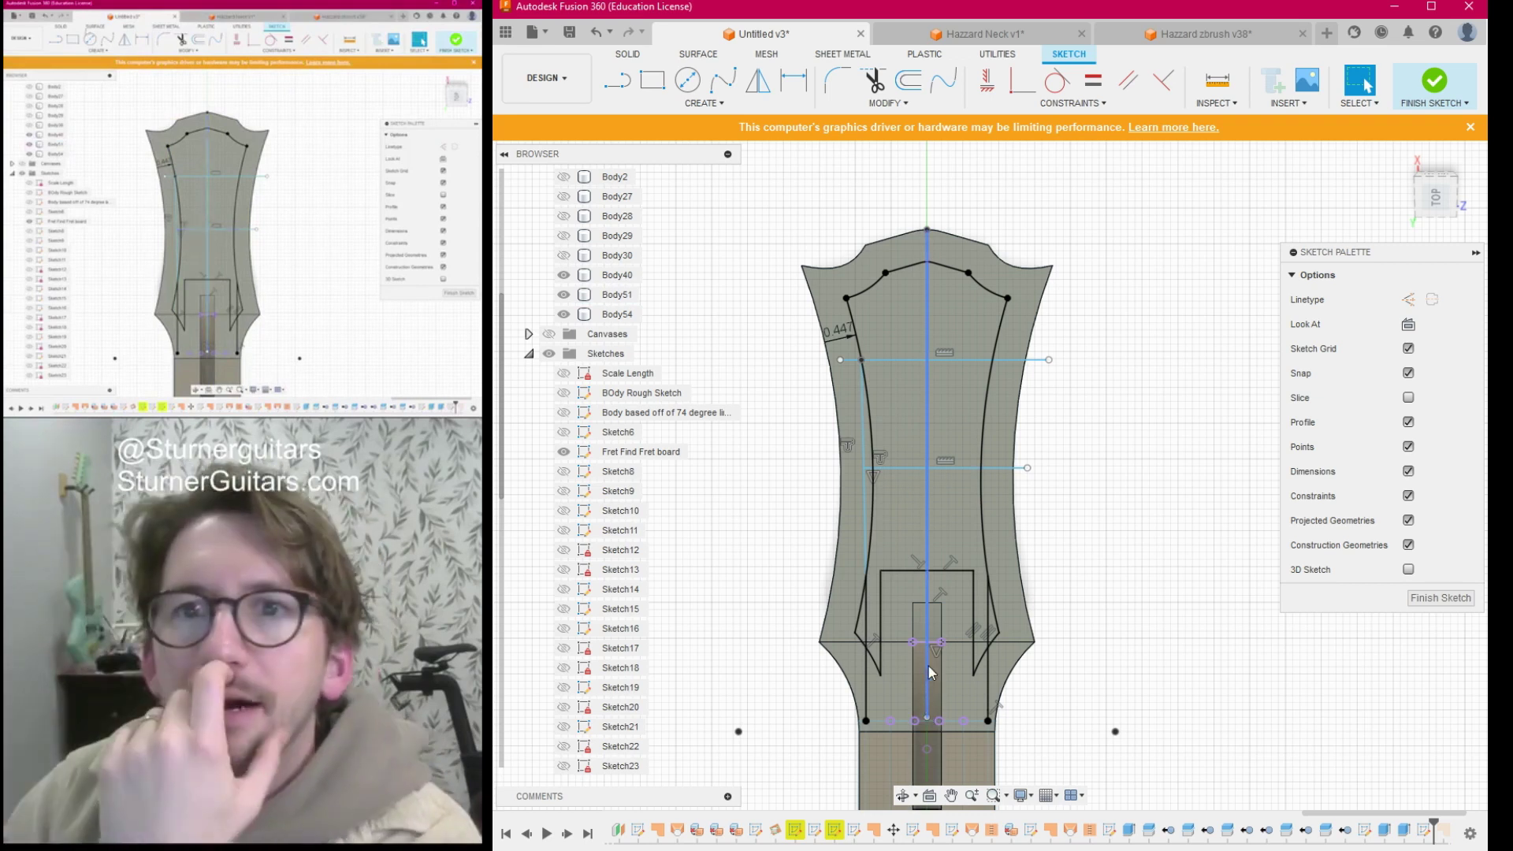
{"action": "left_click", "coordinate": [704, 104]}
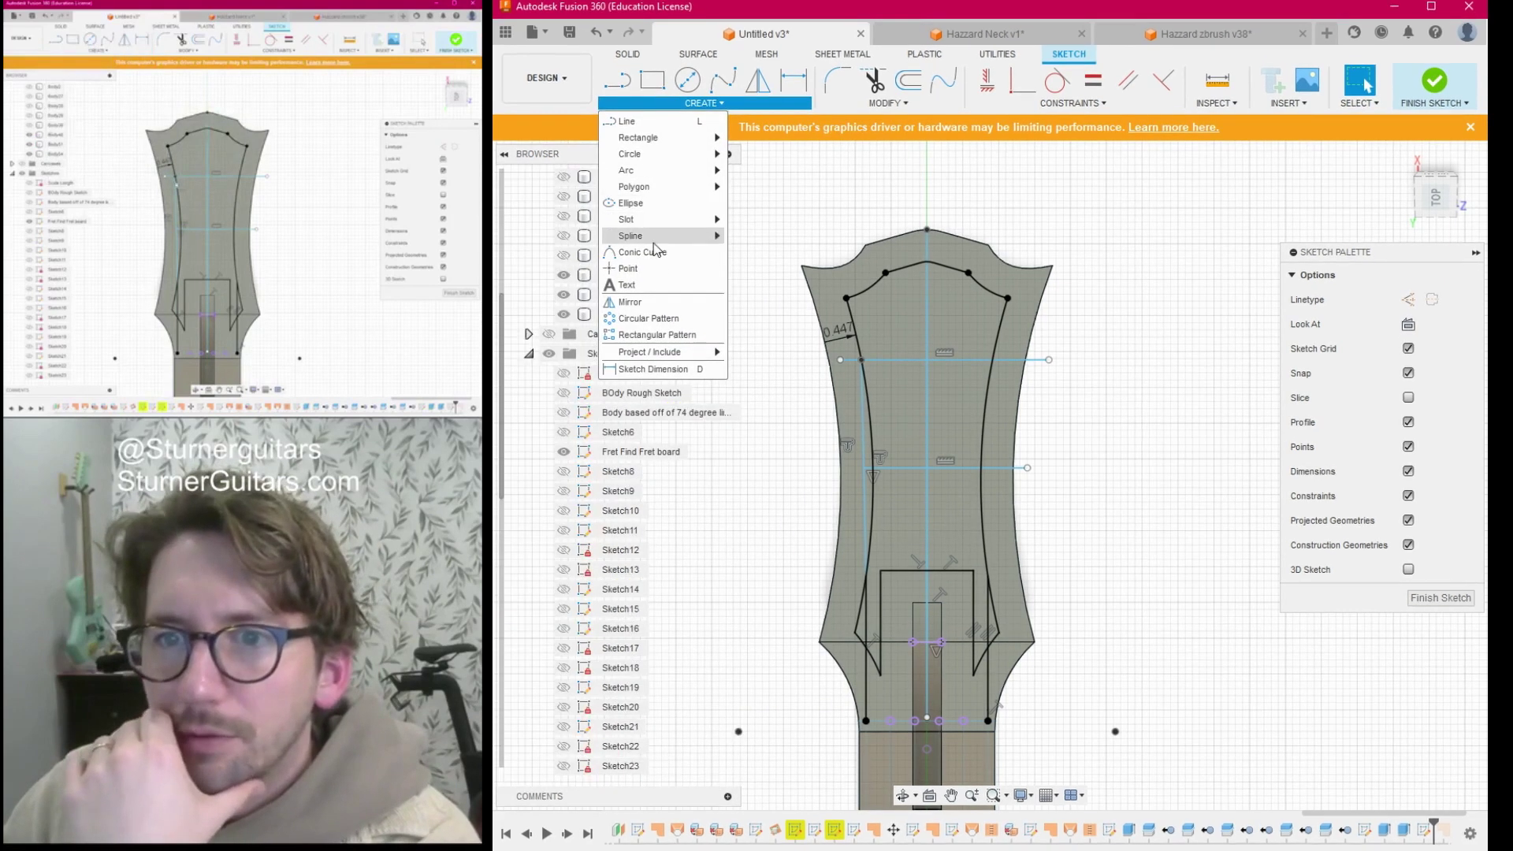
{"action": "left_click", "coordinate": [664, 293]}
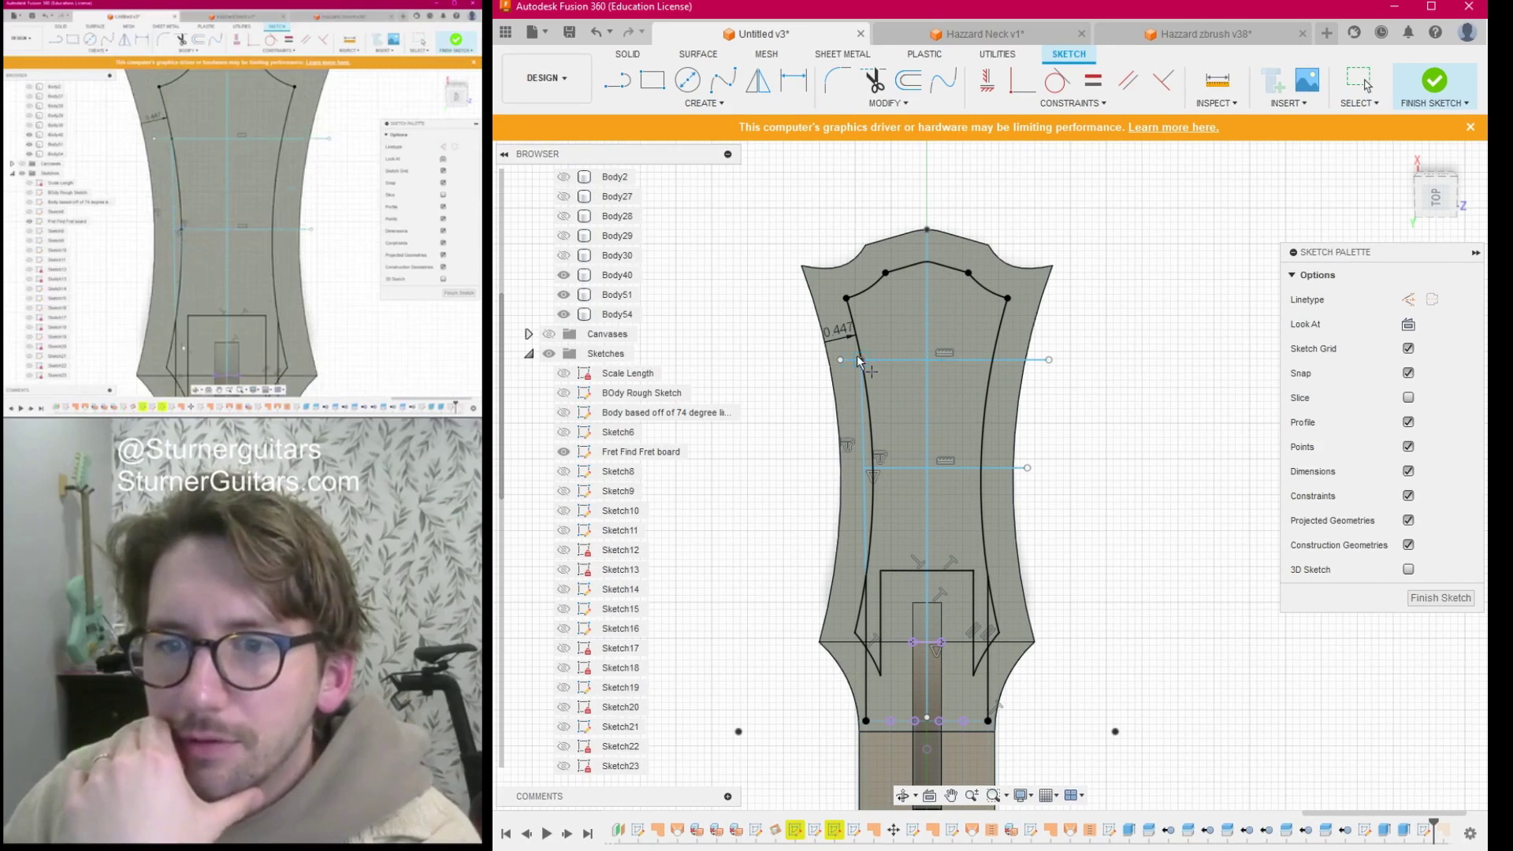
{"action": "scroll", "coordinate": [869, 468], "scroll_direction": "up", "scroll_amount": 3}
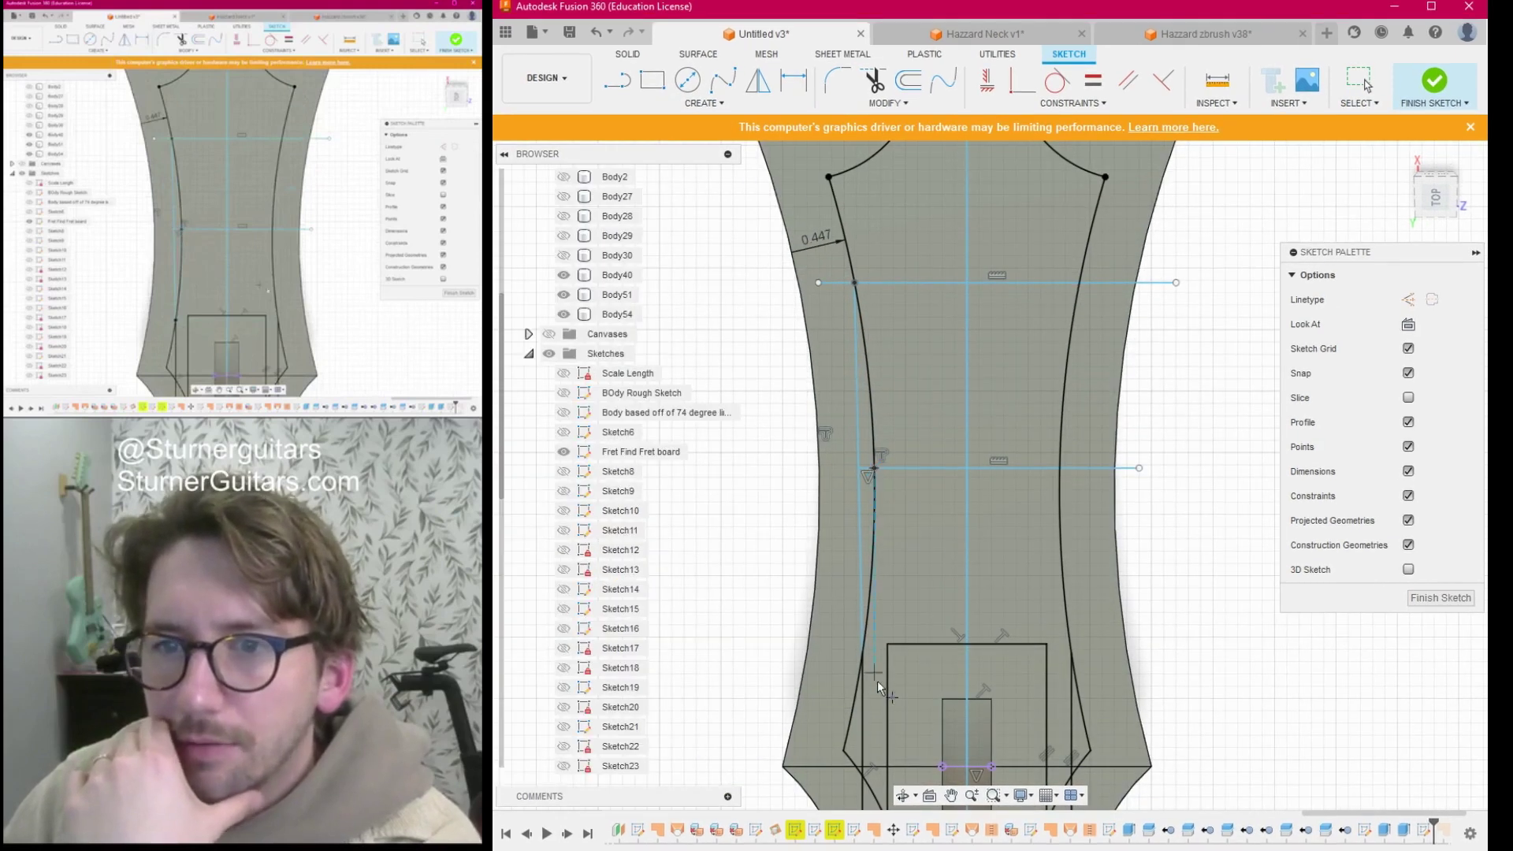
{"action": "left_click", "coordinate": [862, 654]}
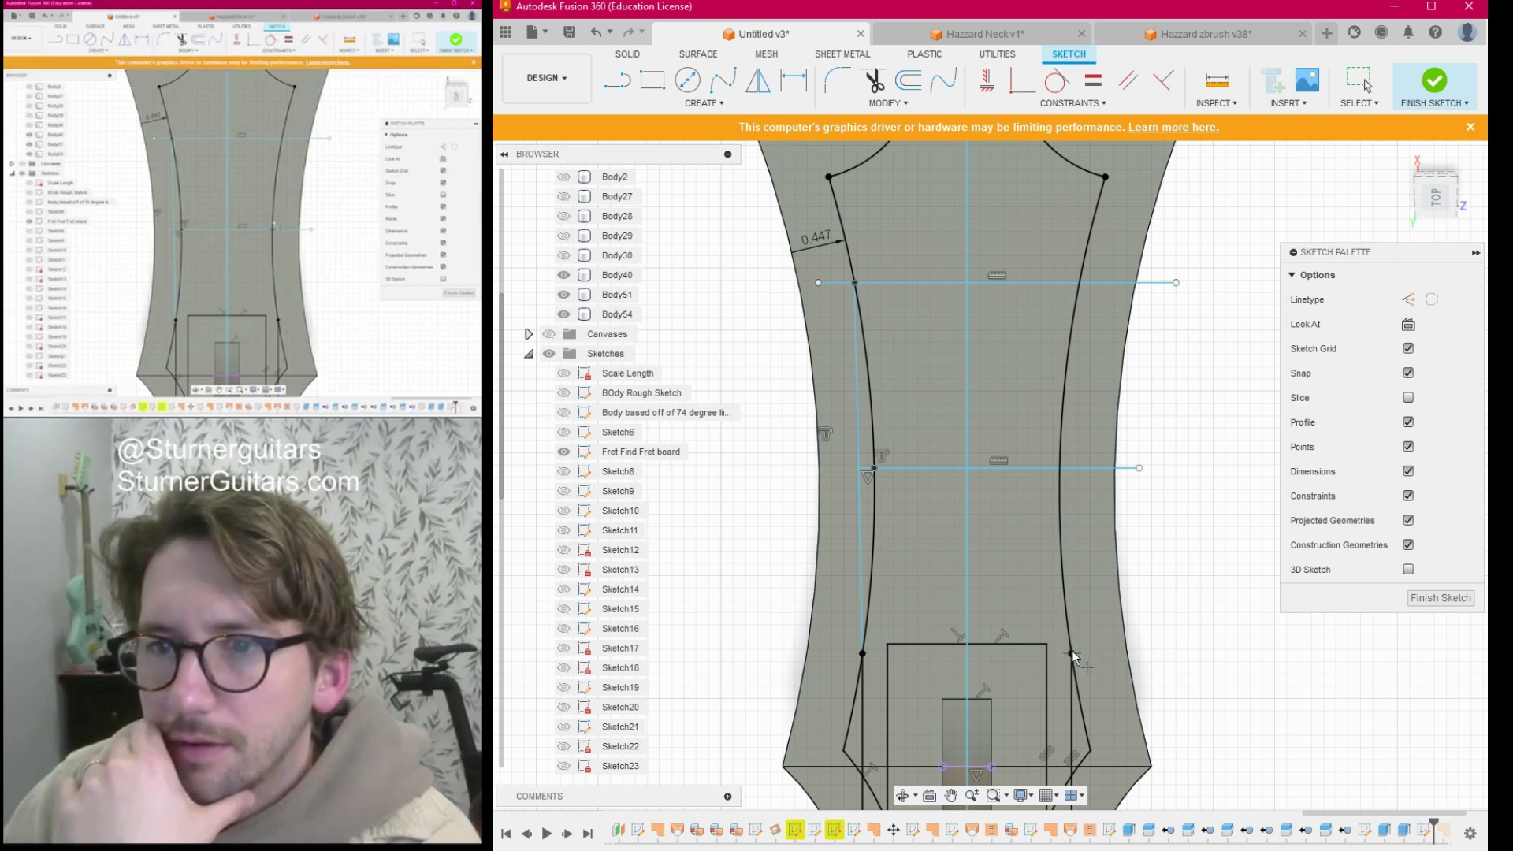
{"action": "left_click", "coordinate": [1061, 468]}
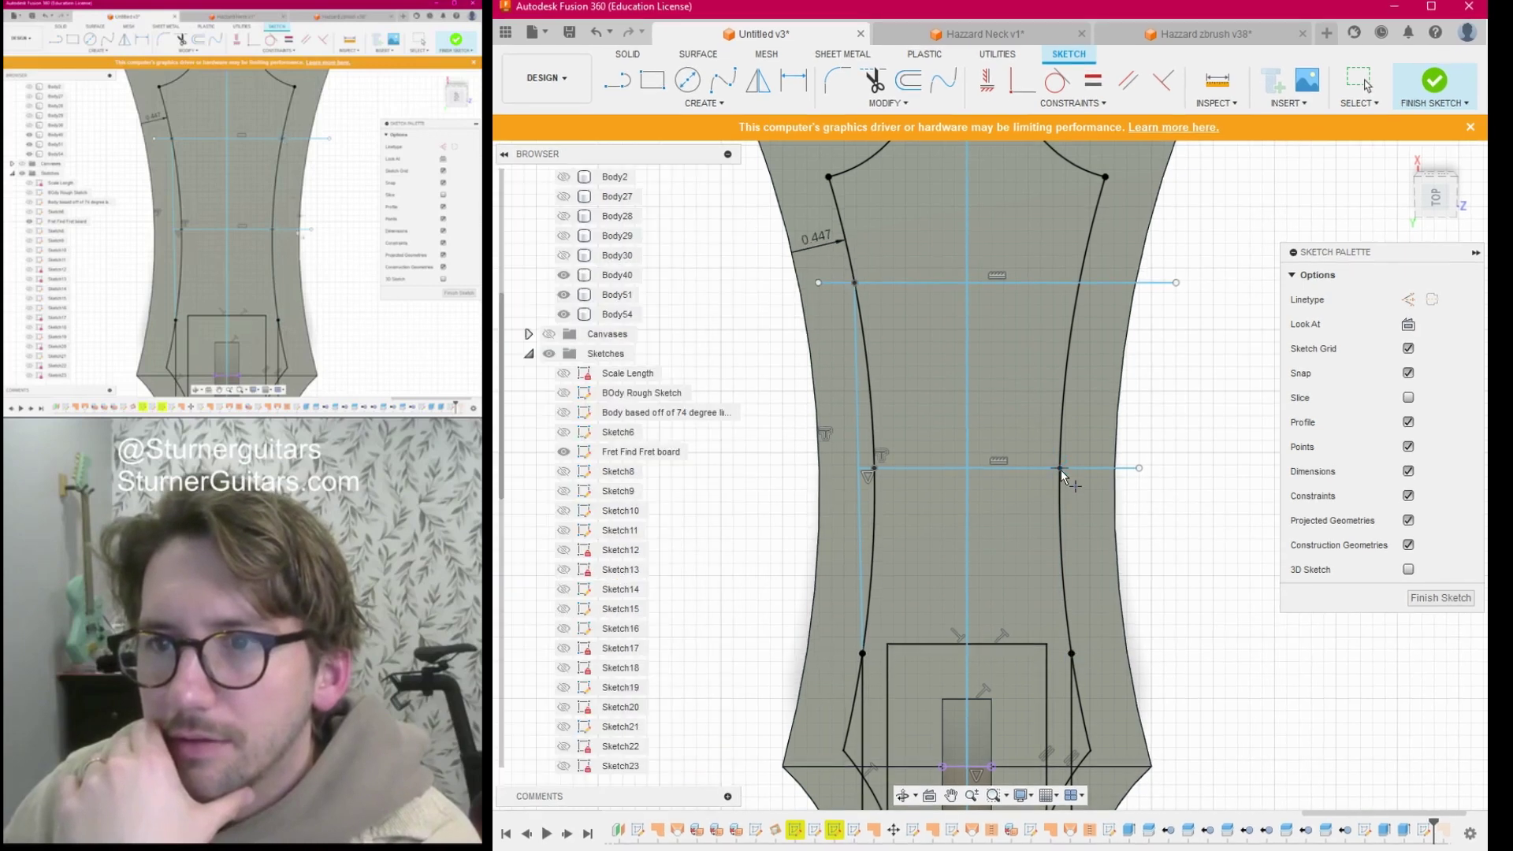
{"action": "left_click", "coordinate": [1080, 283]}
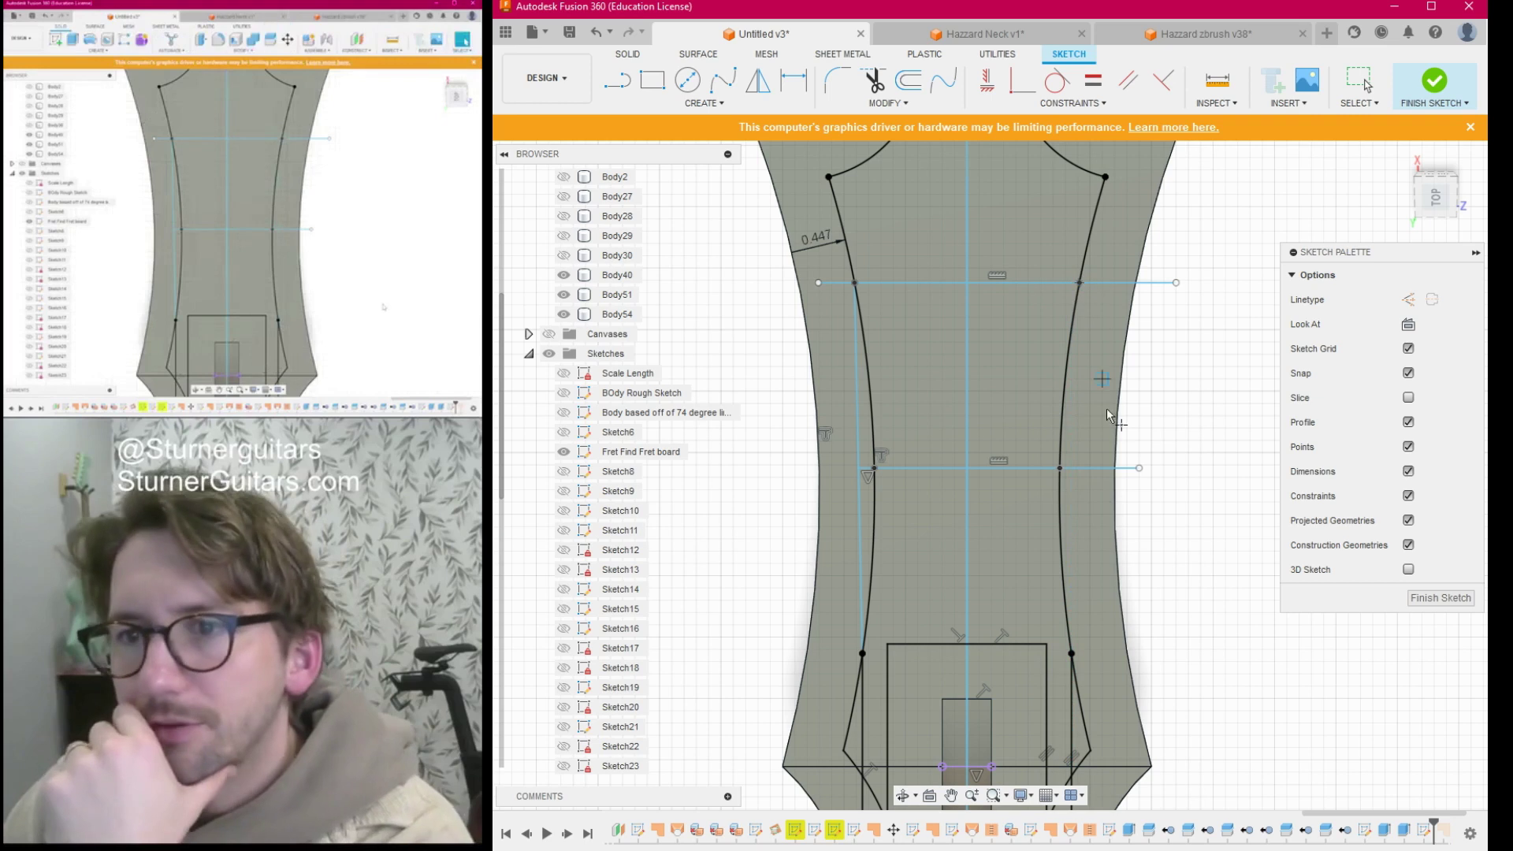
{"action": "left_click", "coordinate": [1441, 597]}
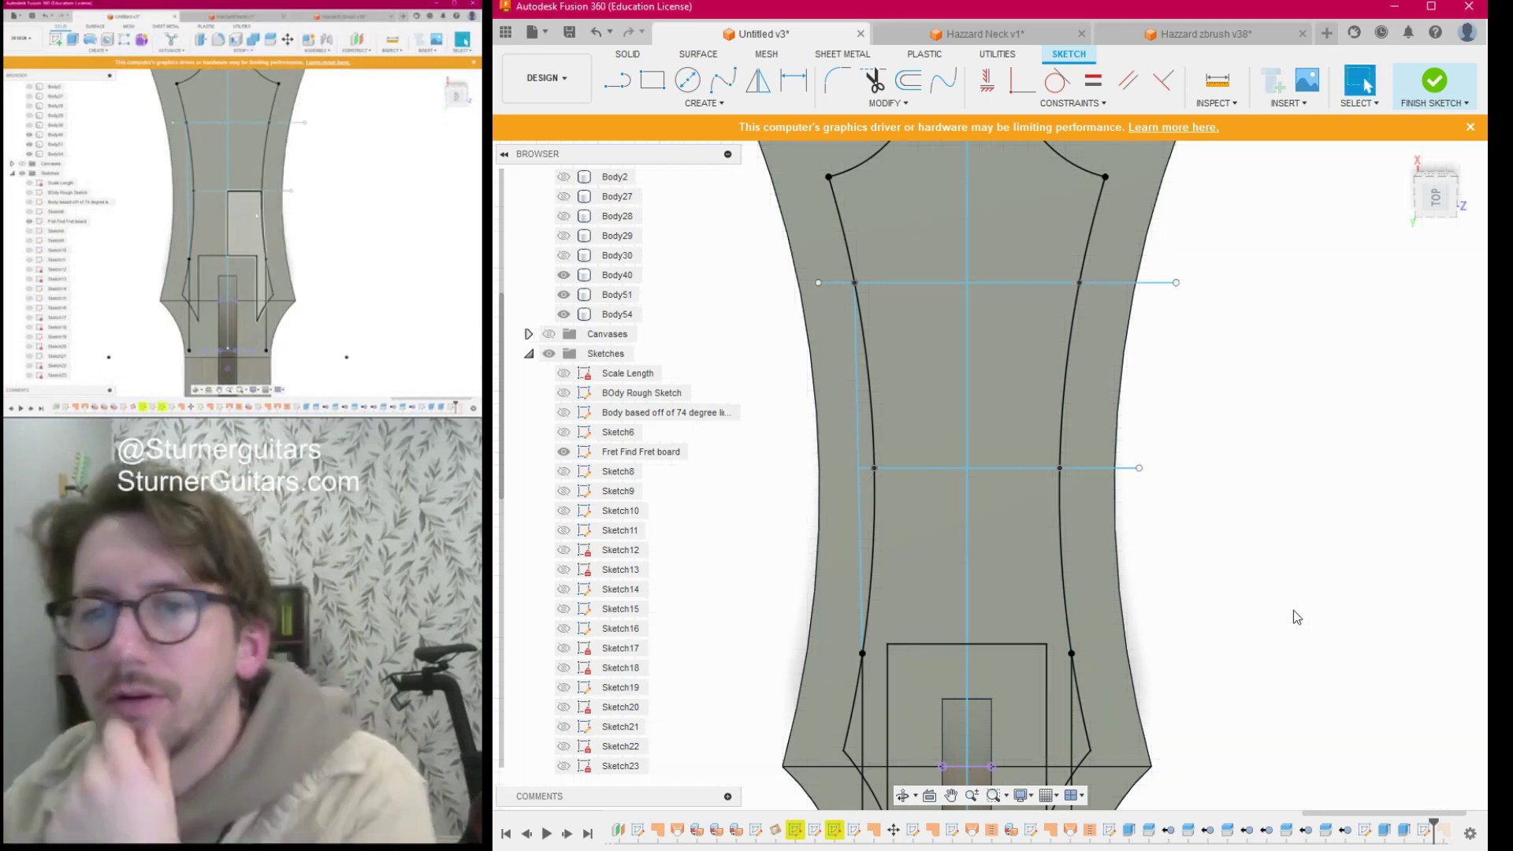
Start a new sketch on the top face of the headstock.
{"action": "scroll", "coordinate": [1285, 637], "scroll_direction": "down", "scroll_amount": 2}
{"action": "middle_click_drag", "start_coordinate": [1285, 636], "coordinate": [1208, 512]}
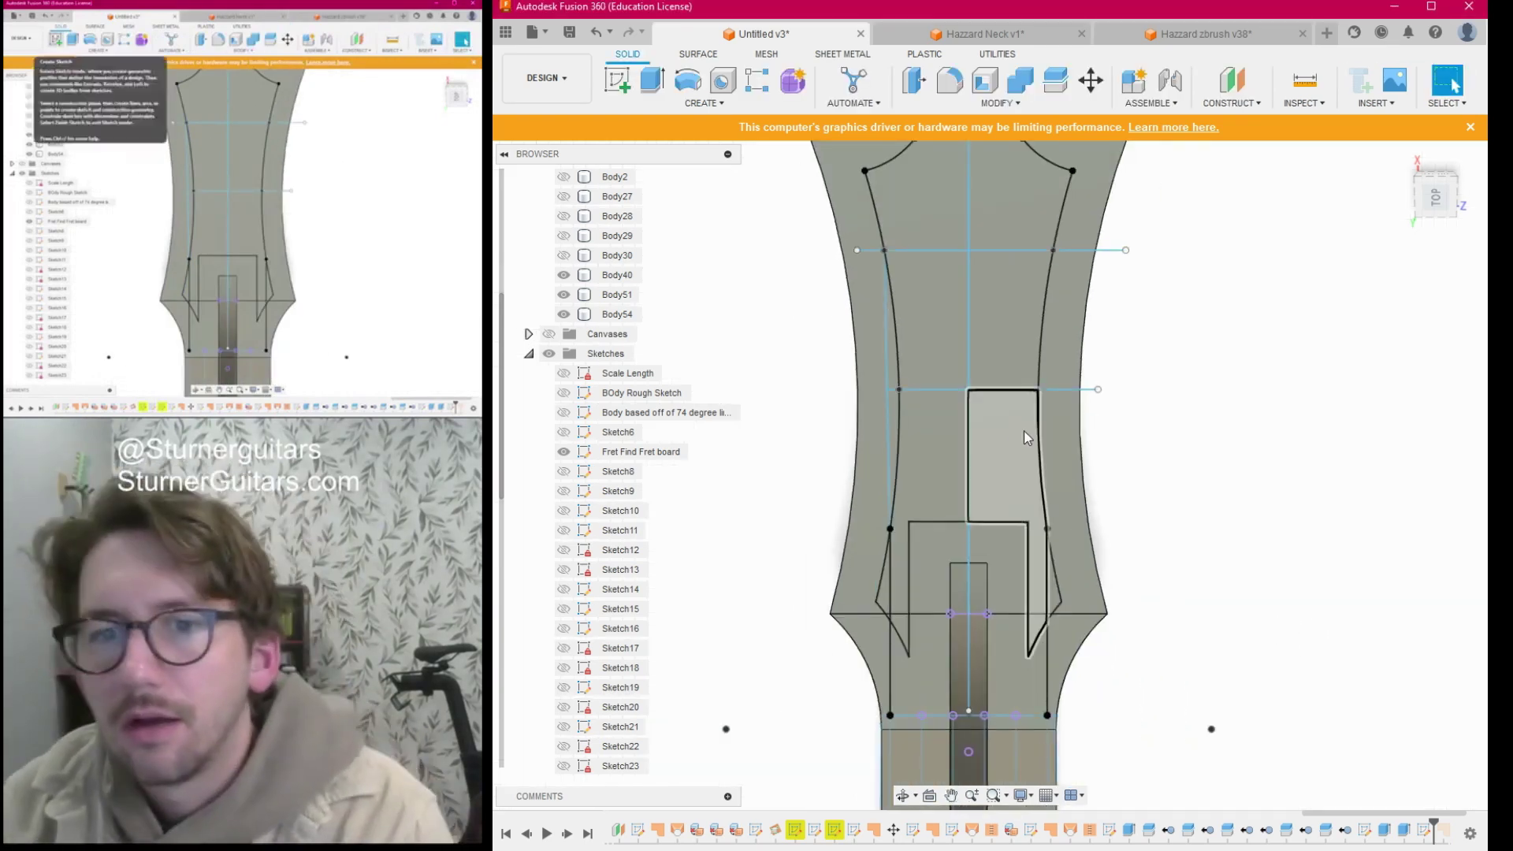
{"action": "left_click", "coordinate": [619, 81]}
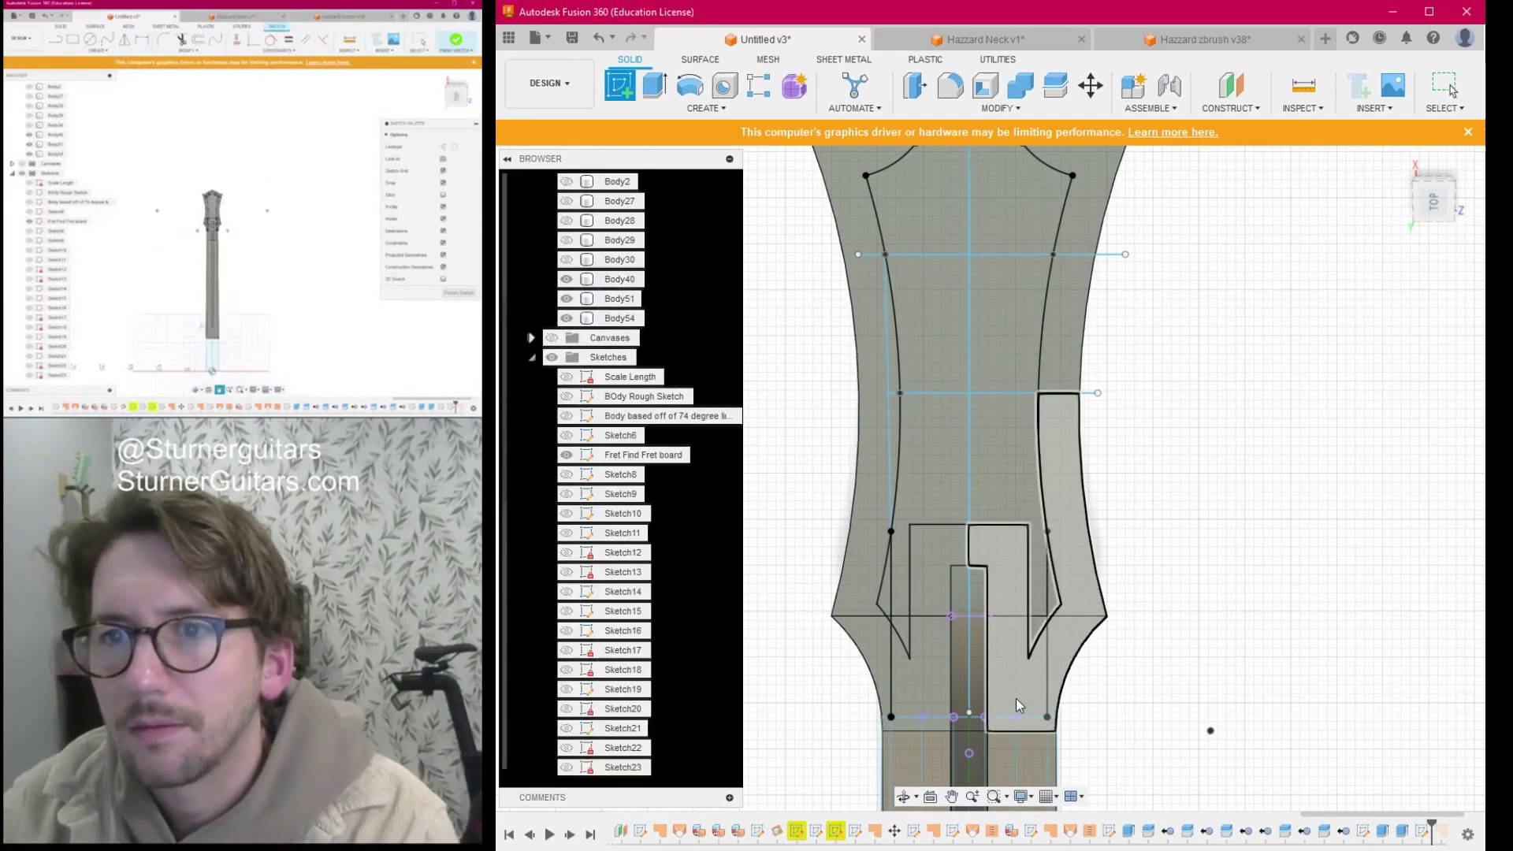
{"action": "left_click", "coordinate": [1015, 698]}
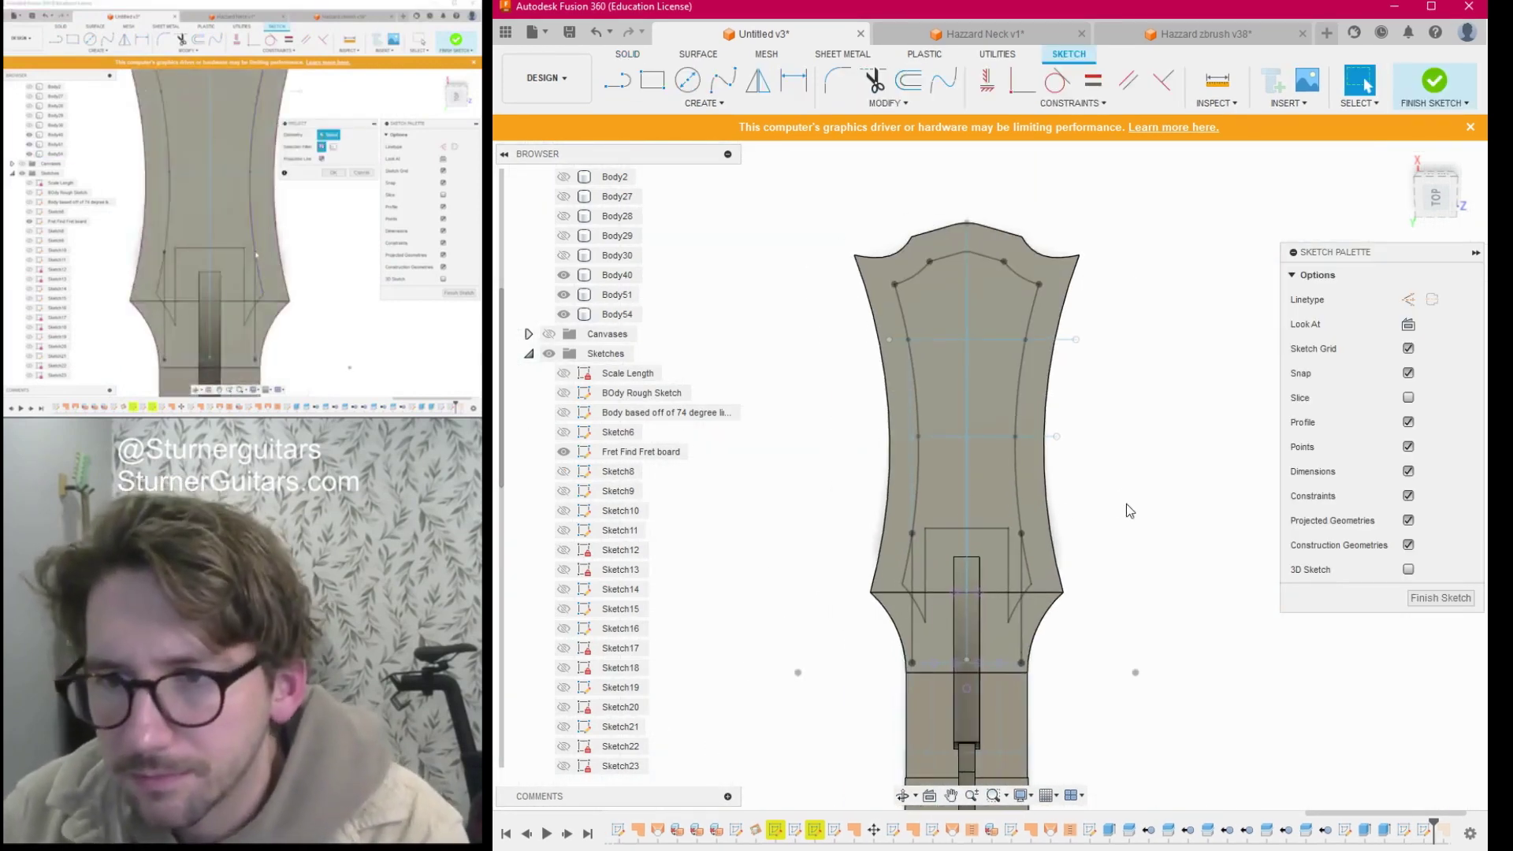
Start projecting geometry with the projection link on, picking the six tuner points on the left and right offset curves.
{"action": "key", "text": "p"}
{"action": "scroll", "coordinate": [1024, 533], "scroll_direction": "up", "scroll_amount": 3}
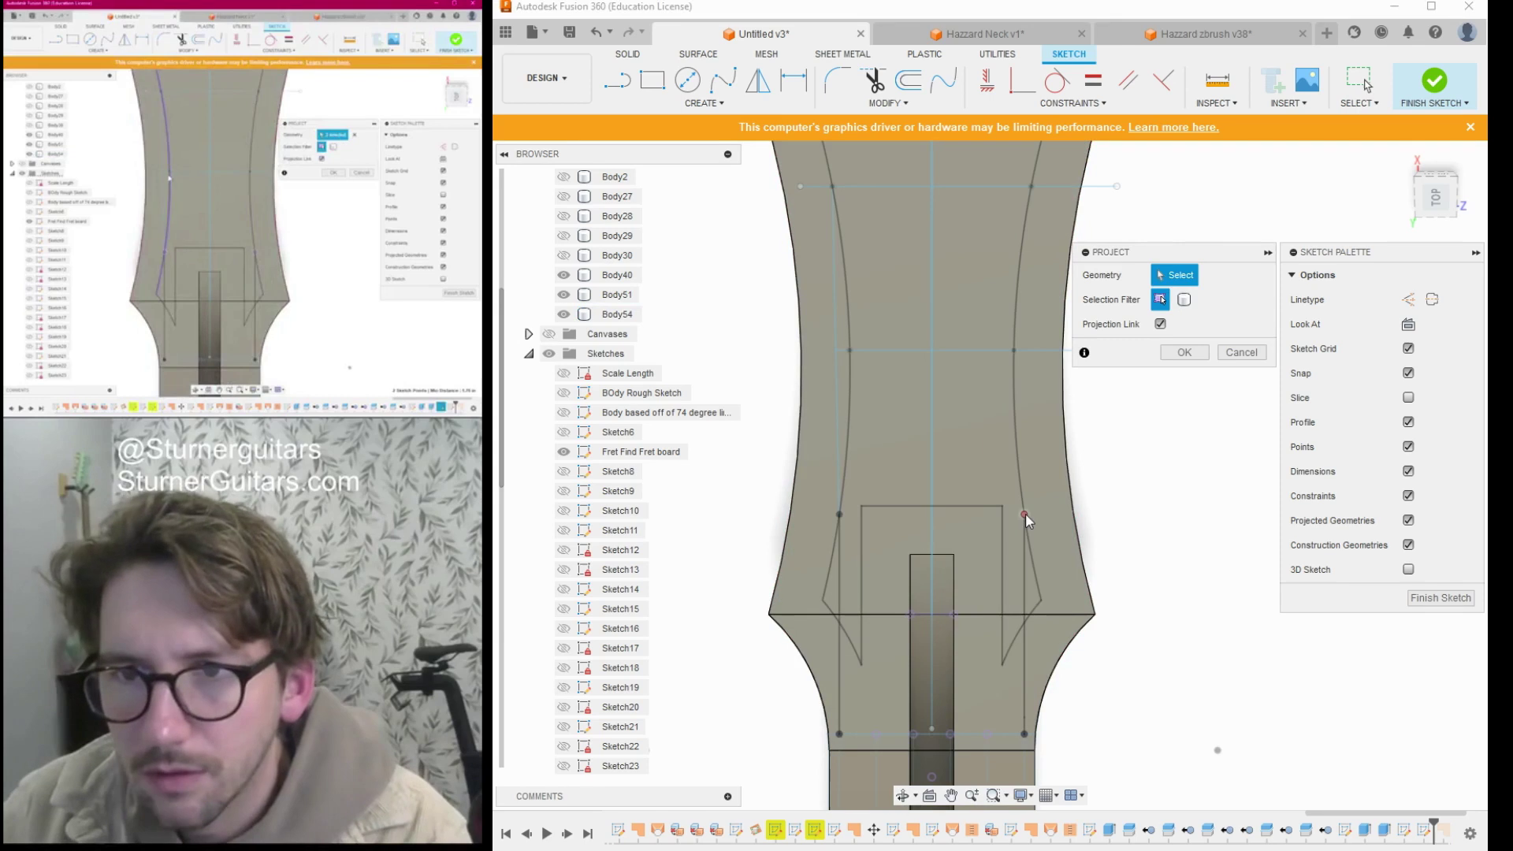
{"action": "left_click", "coordinate": [1025, 513]}
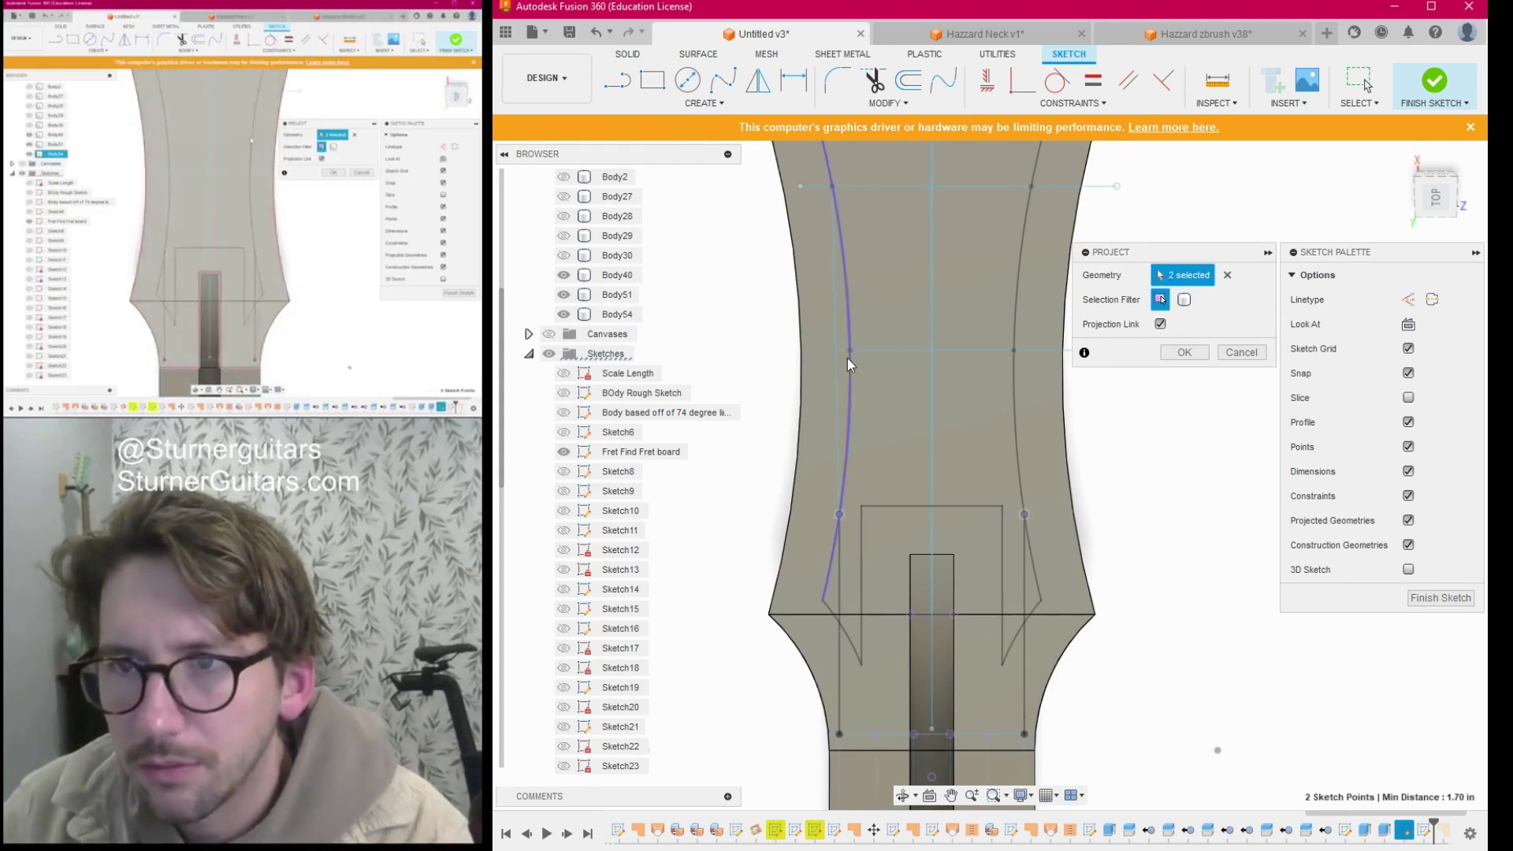
{"action": "left_click", "coordinate": [849, 351]}
{"action": "left_click", "coordinate": [1015, 351]}
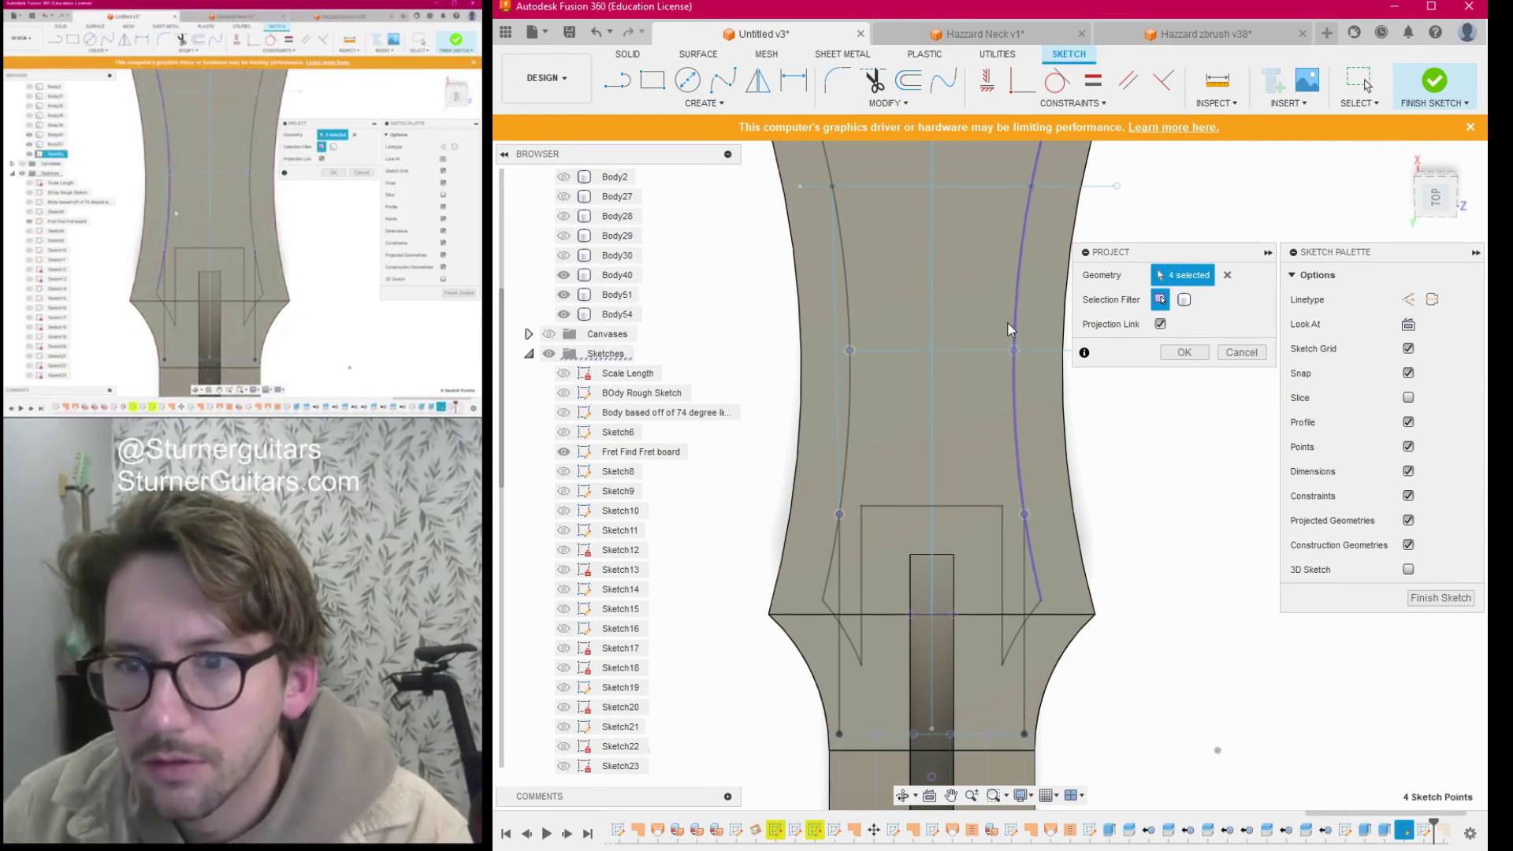
{"action": "left_click", "coordinate": [1032, 186]}
{"action": "left_click", "coordinate": [832, 186]}
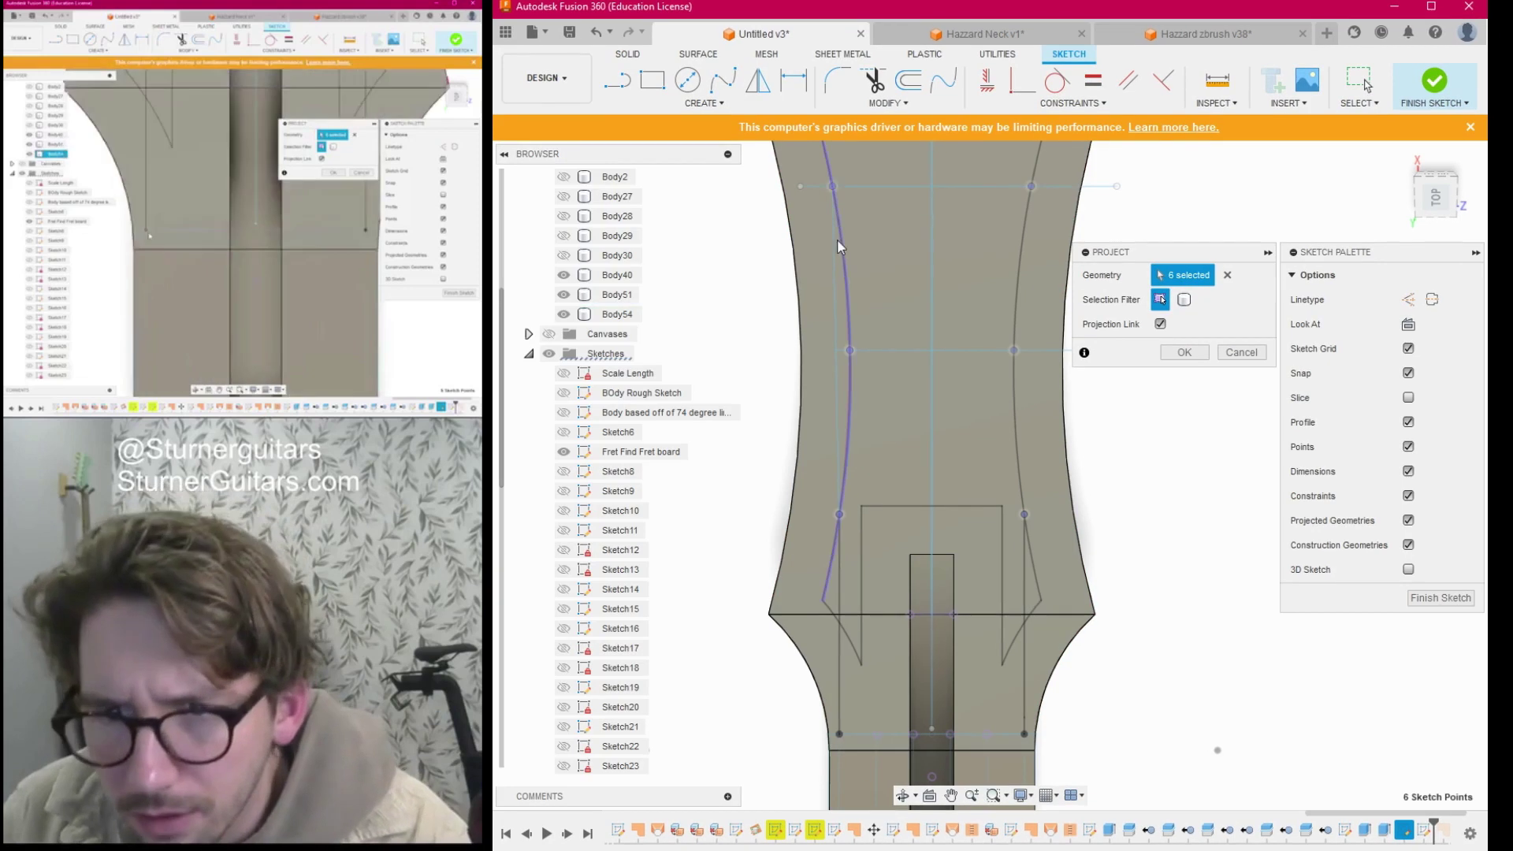
Add the six string points along the nut line to the projection and apply it.
{"action": "scroll", "coordinate": [837, 355], "scroll_direction": "down", "scroll_amount": 3}
{"action": "scroll", "coordinate": [839, 479], "scroll_direction": "up", "scroll_amount": 3}
{"action": "scroll", "coordinate": [827, 484], "scroll_direction": "up", "scroll_amount": 3}
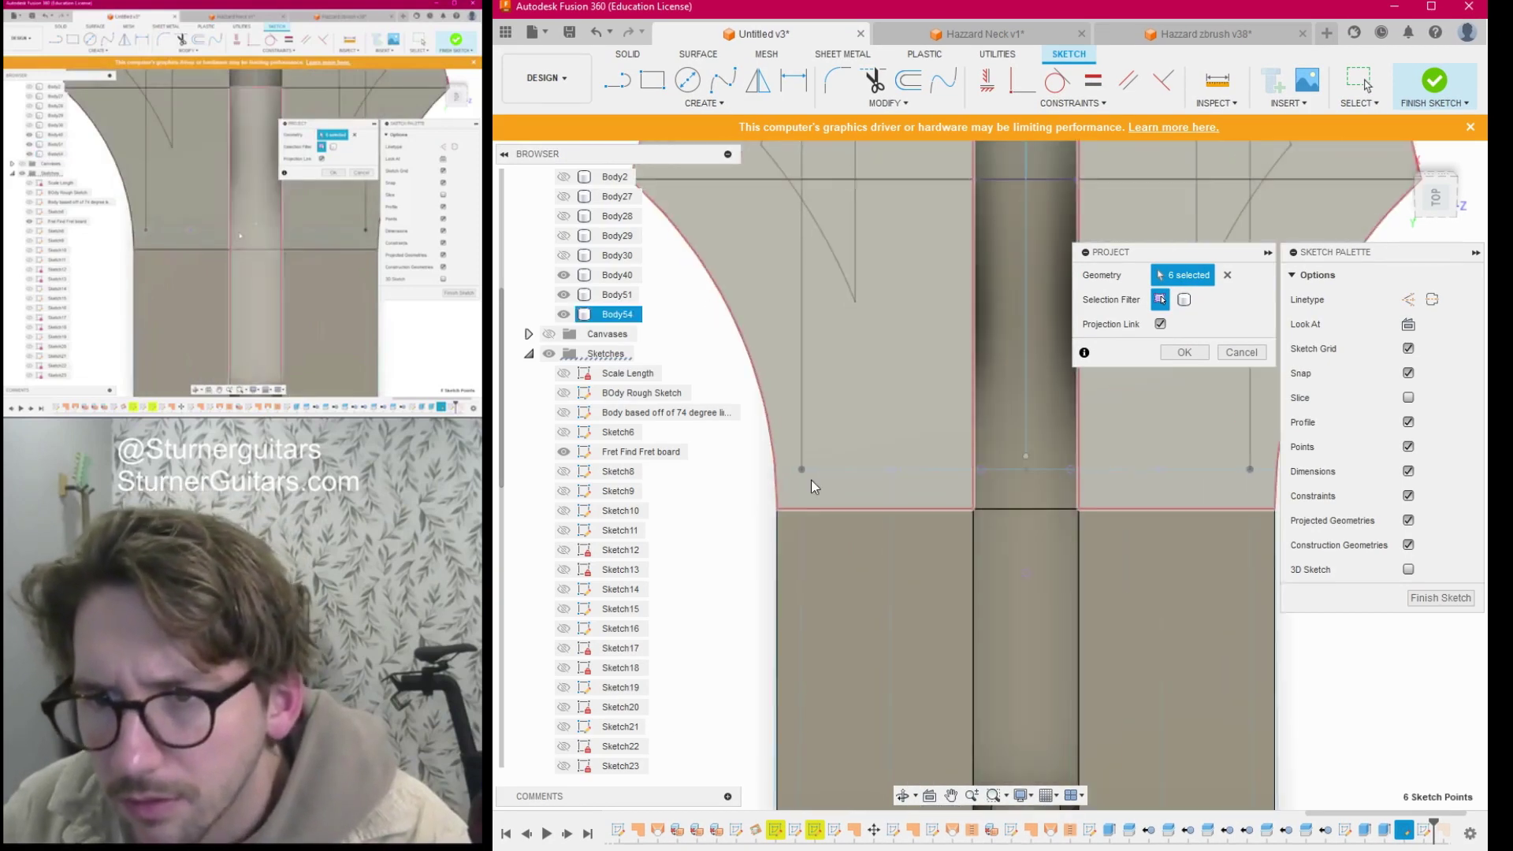
{"action": "left_click", "coordinate": [892, 473]}
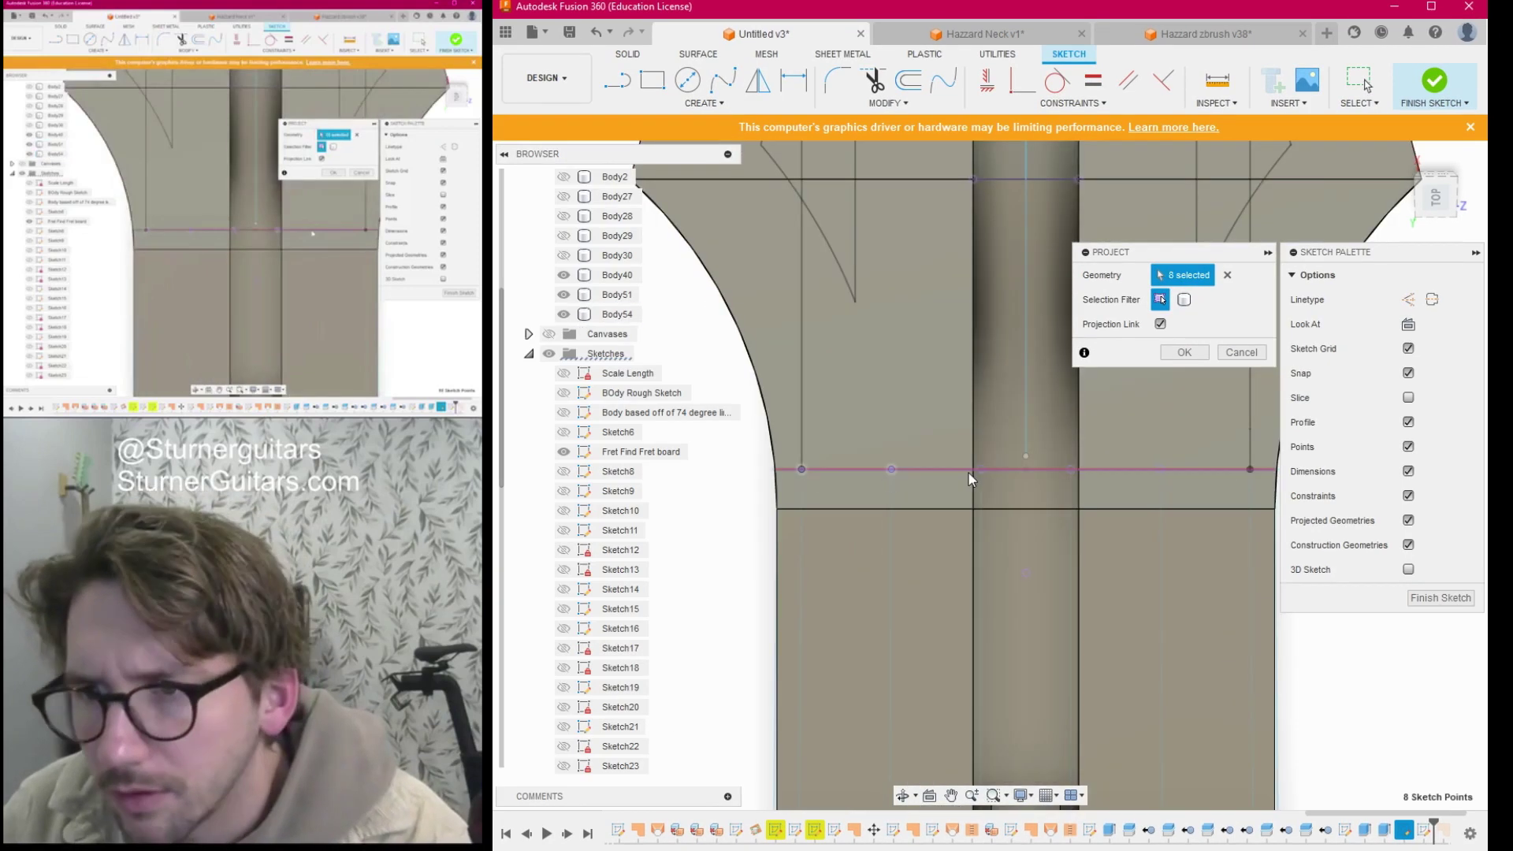
{"action": "left_click", "coordinate": [982, 473]}
{"action": "left_click", "coordinate": [1071, 473]}
{"action": "left_click", "coordinate": [1070, 471]}
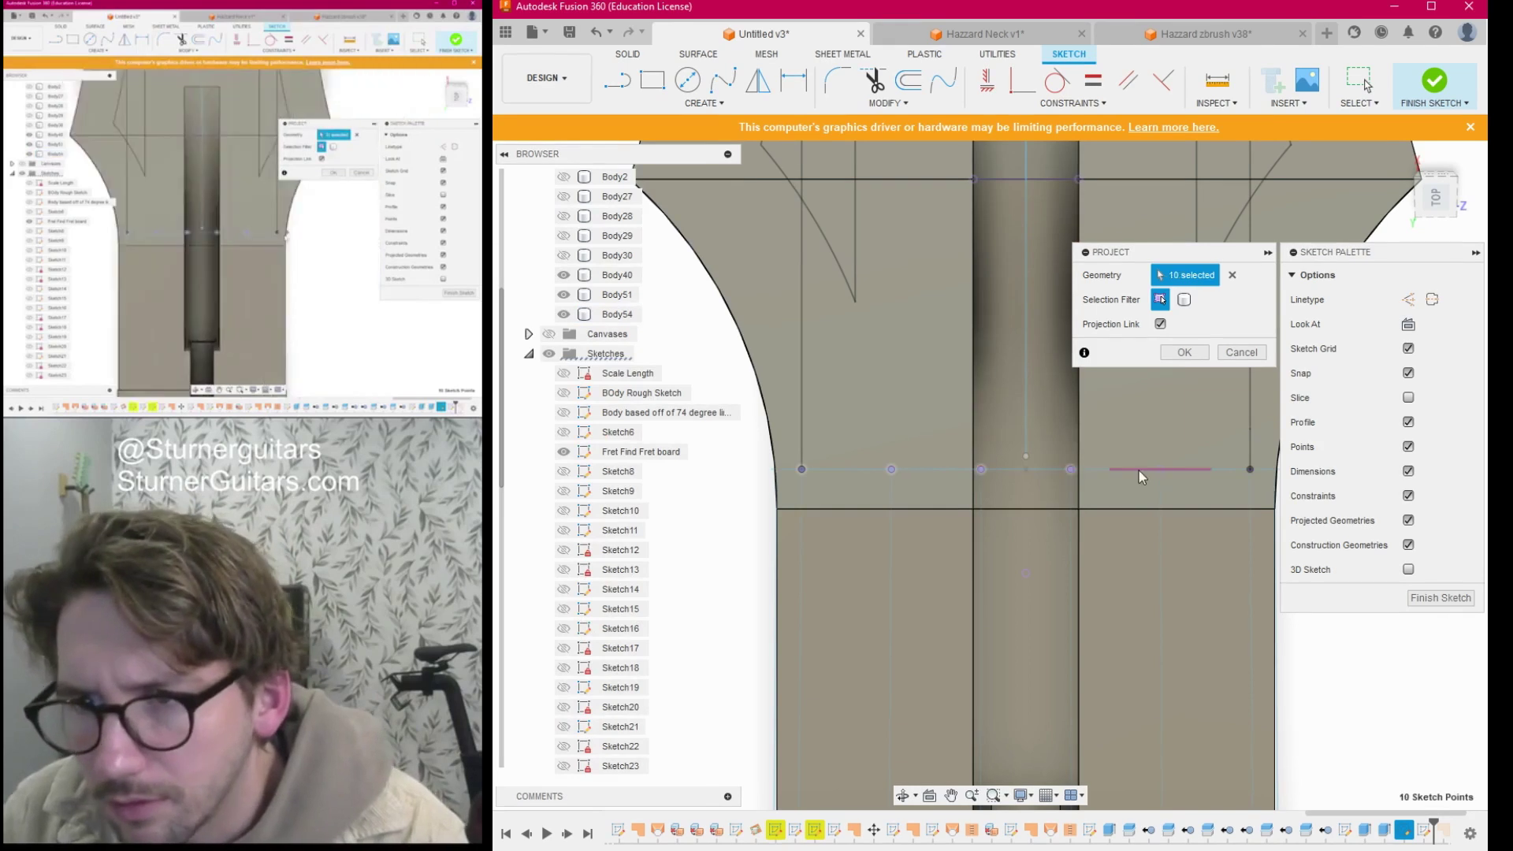
{"action": "left_click", "coordinate": [1159, 471]}
{"action": "scroll", "coordinate": [1083, 481], "scroll_direction": "down", "scroll_amount": 3}
{"action": "middle_click_drag", "start_coordinate": [1083, 481], "coordinate": [1084, 480]}
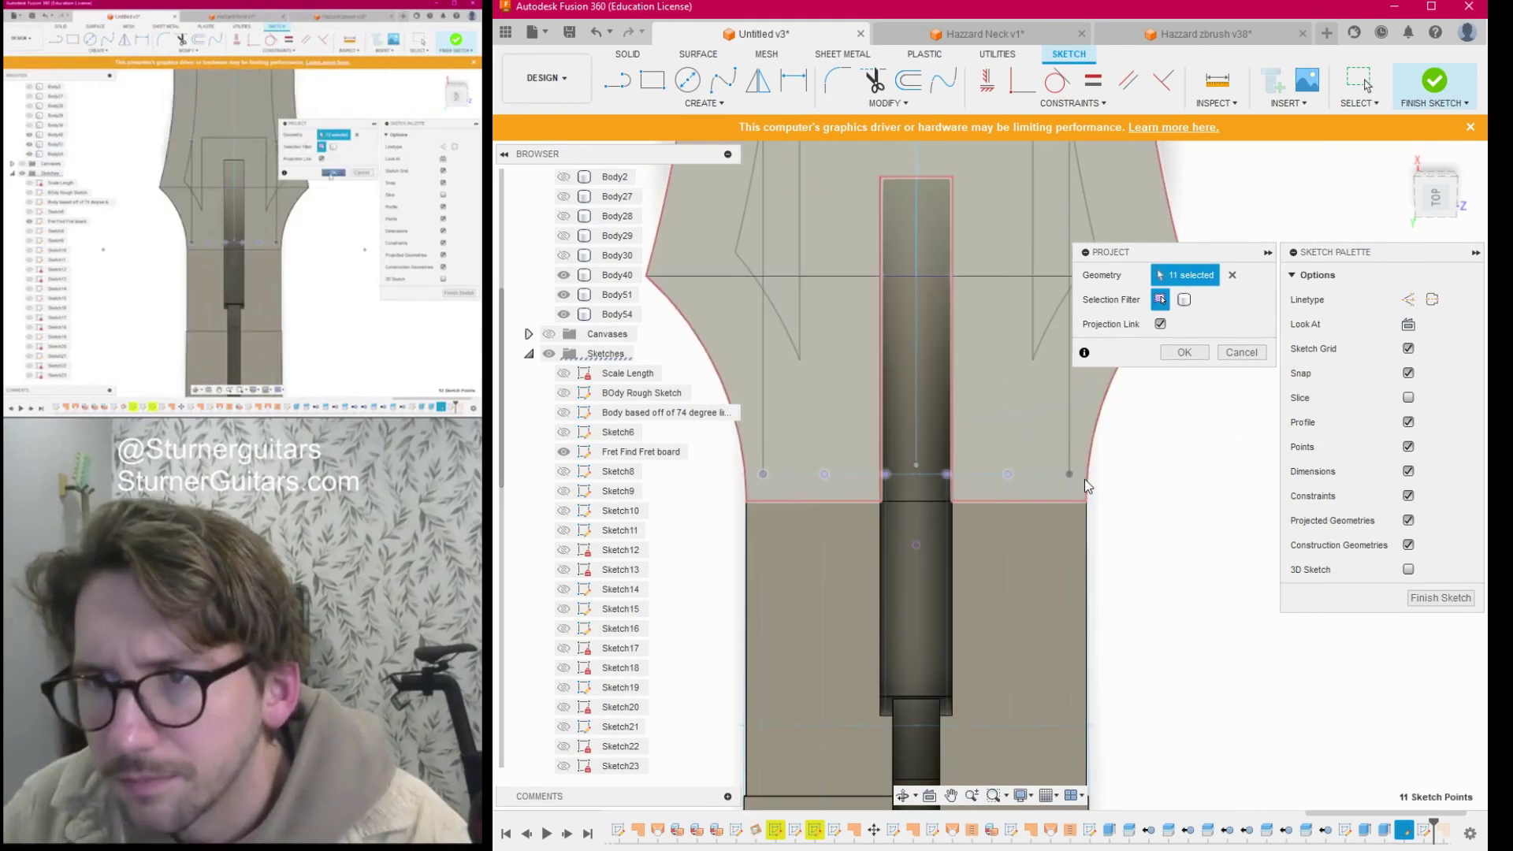
{"action": "left_click", "coordinate": [1071, 474]}
{"action": "scroll", "coordinate": [1068, 518], "scroll_direction": "down", "scroll_amount": 1}
{"action": "scroll", "coordinate": [1068, 526], "scroll_direction": "down", "scroll_amount": 2}
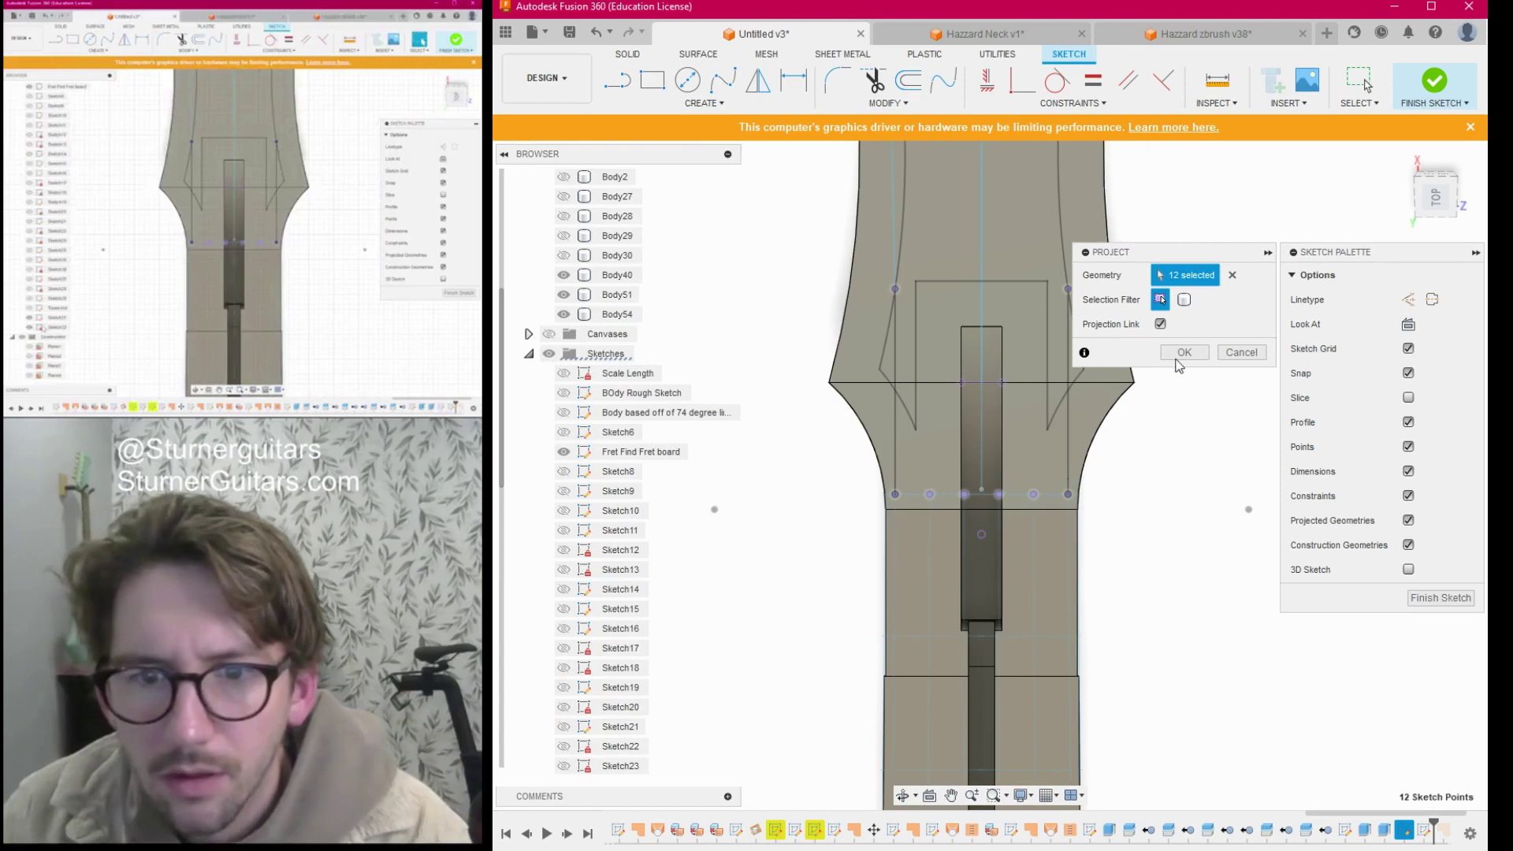
{"action": "left_click", "coordinate": [1185, 352]}
Hide Sketch31 with its layout lines, leaving the projected points in the new sketch on display.
{"action": "scroll", "coordinate": [591, 671], "scroll_direction": "down", "scroll_amount": 5}
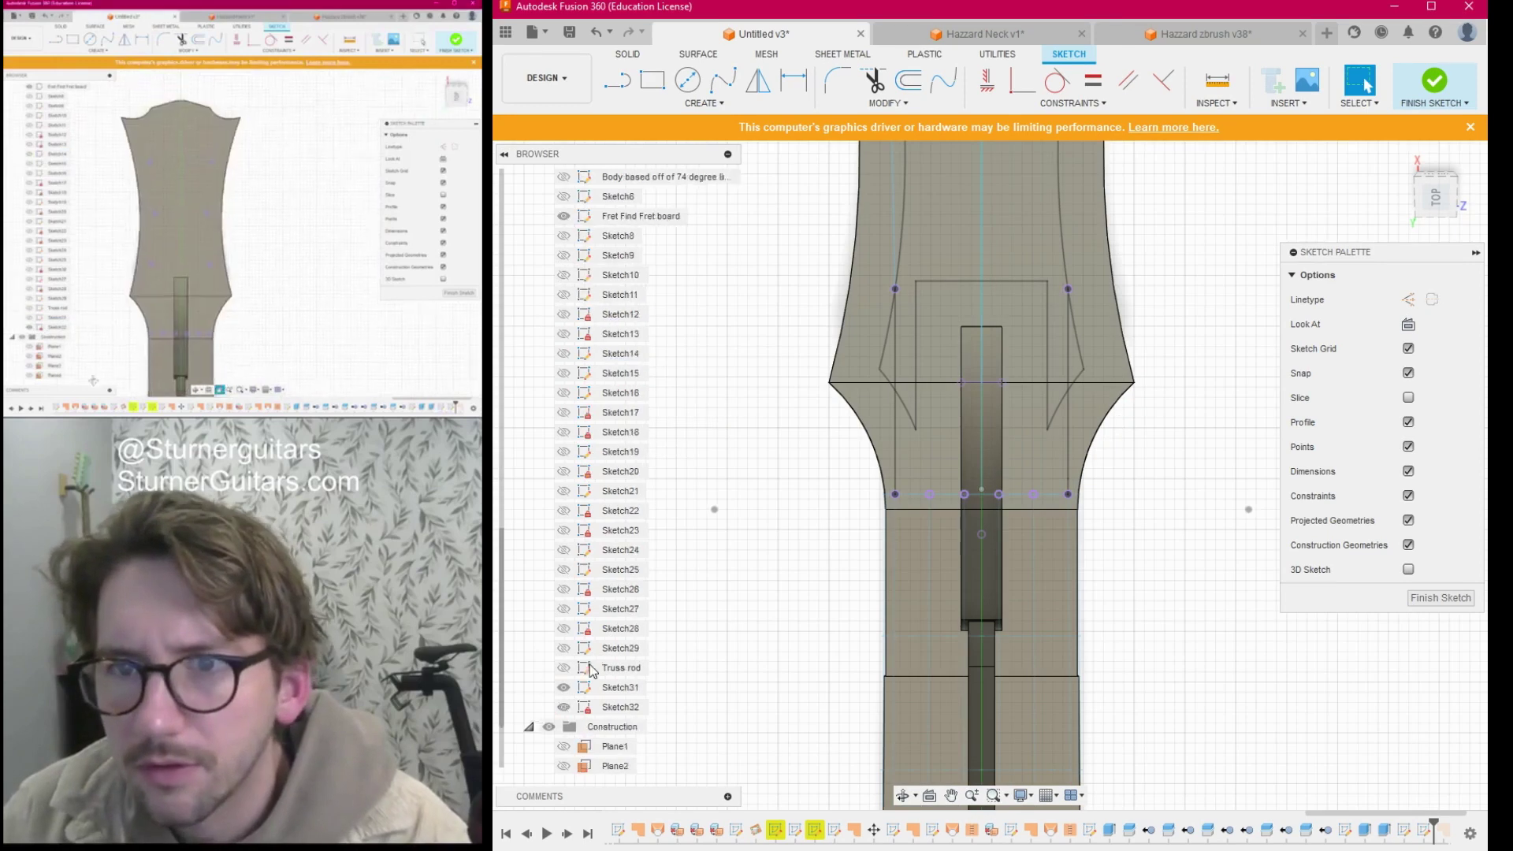
{"action": "scroll", "coordinate": [721, 635], "scroll_direction": "down", "scroll_amount": 3}
{"action": "middle_click_drag", "start_coordinate": [720, 636], "coordinate": [701, 782]}
{"action": "scroll", "coordinate": [830, 589], "scroll_direction": "up", "scroll_amount": 2}
{"action": "middle_click_drag", "start_coordinate": [830, 588], "coordinate": [834, 525]}
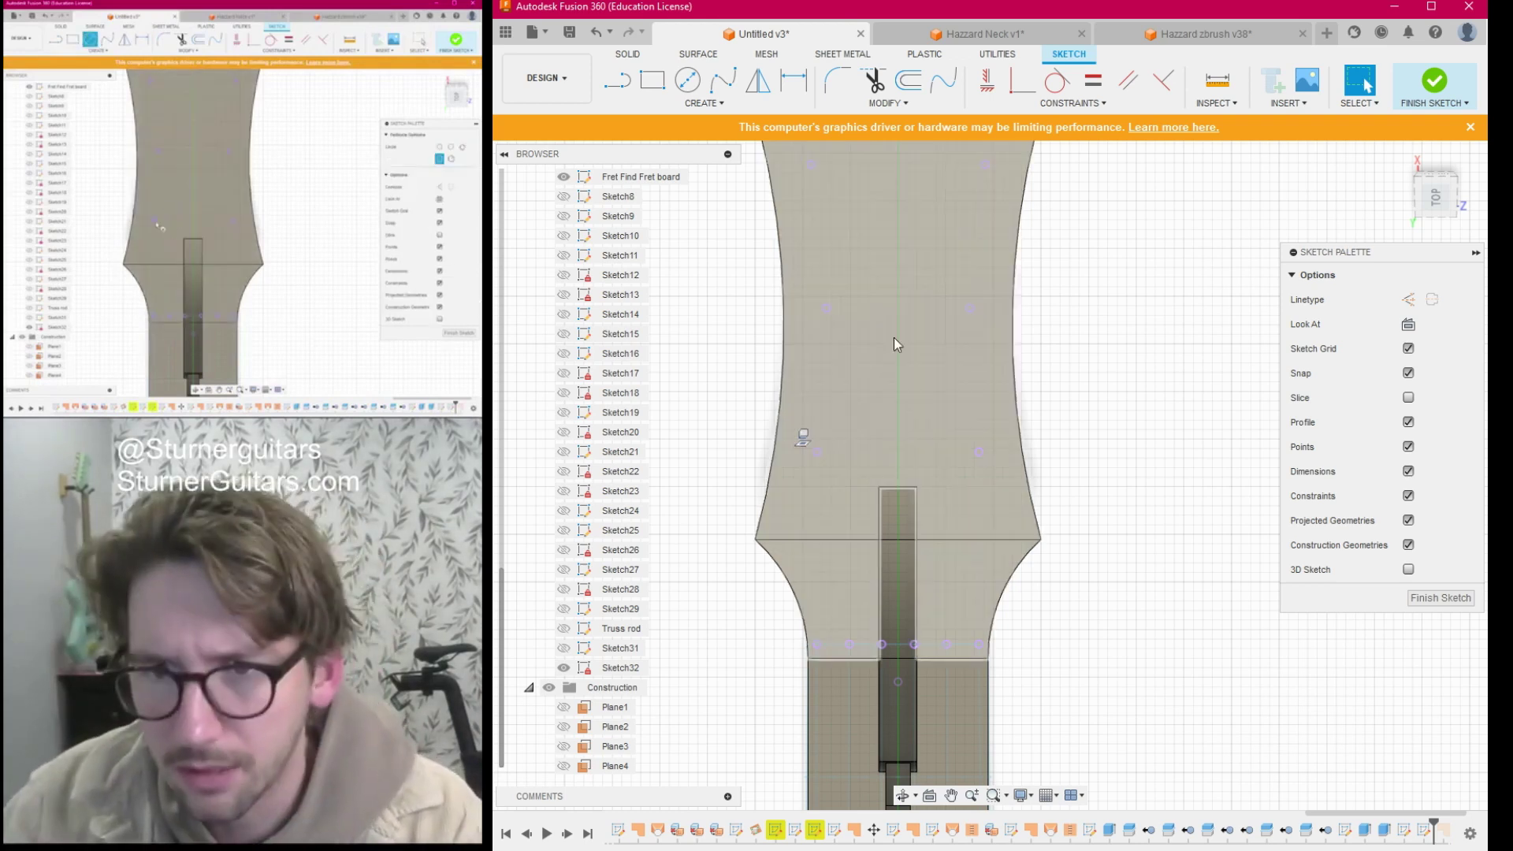
Draw a 5 mm diameter circle centred on the projected left tuner point nearest the nut.
{"action": "key", "text": "c"}
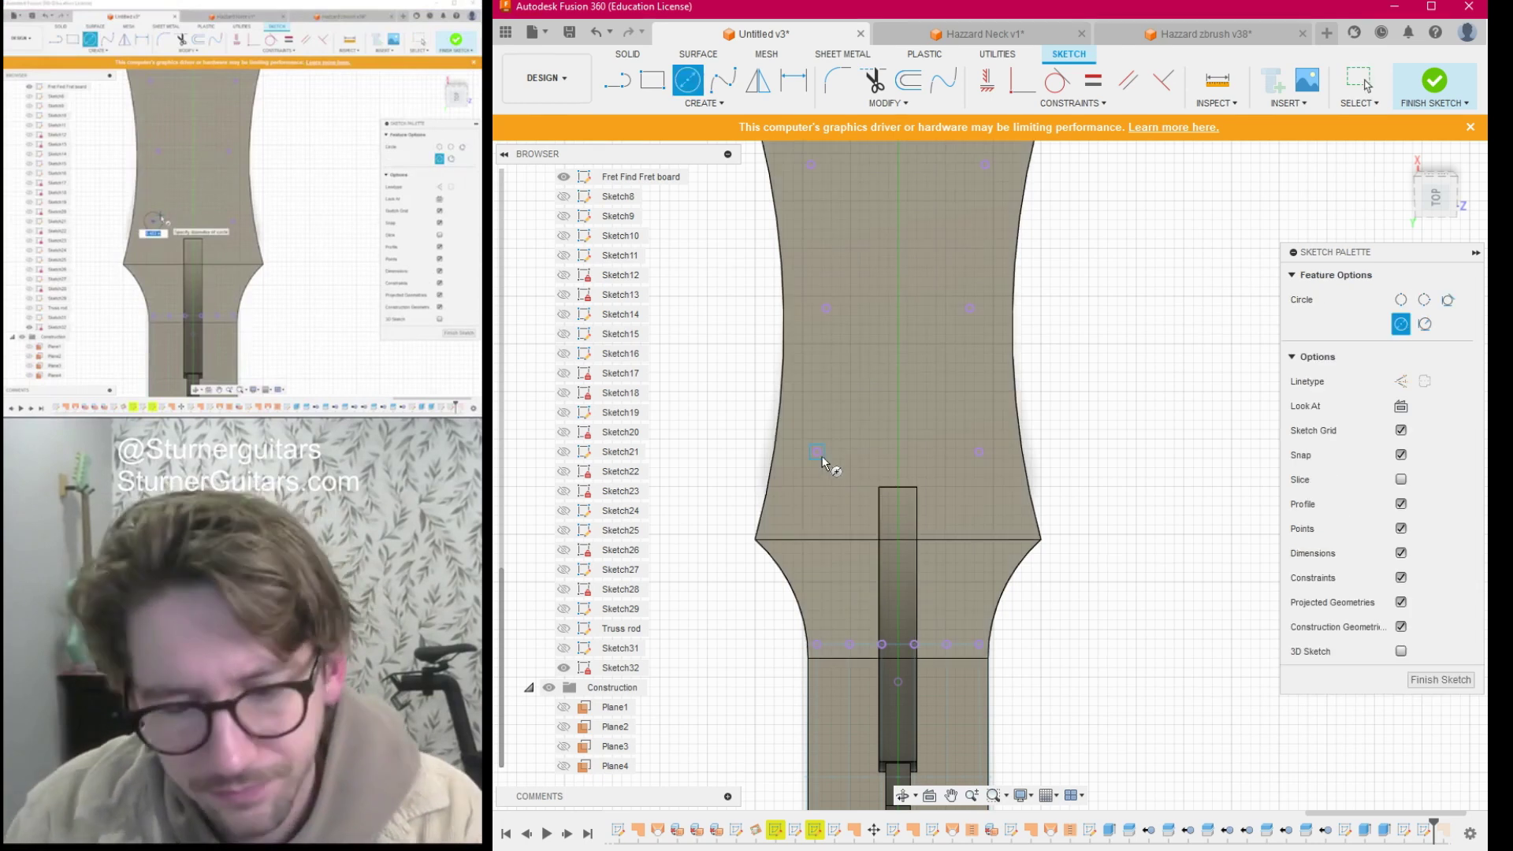
{"action": "left_click", "coordinate": [822, 457]}
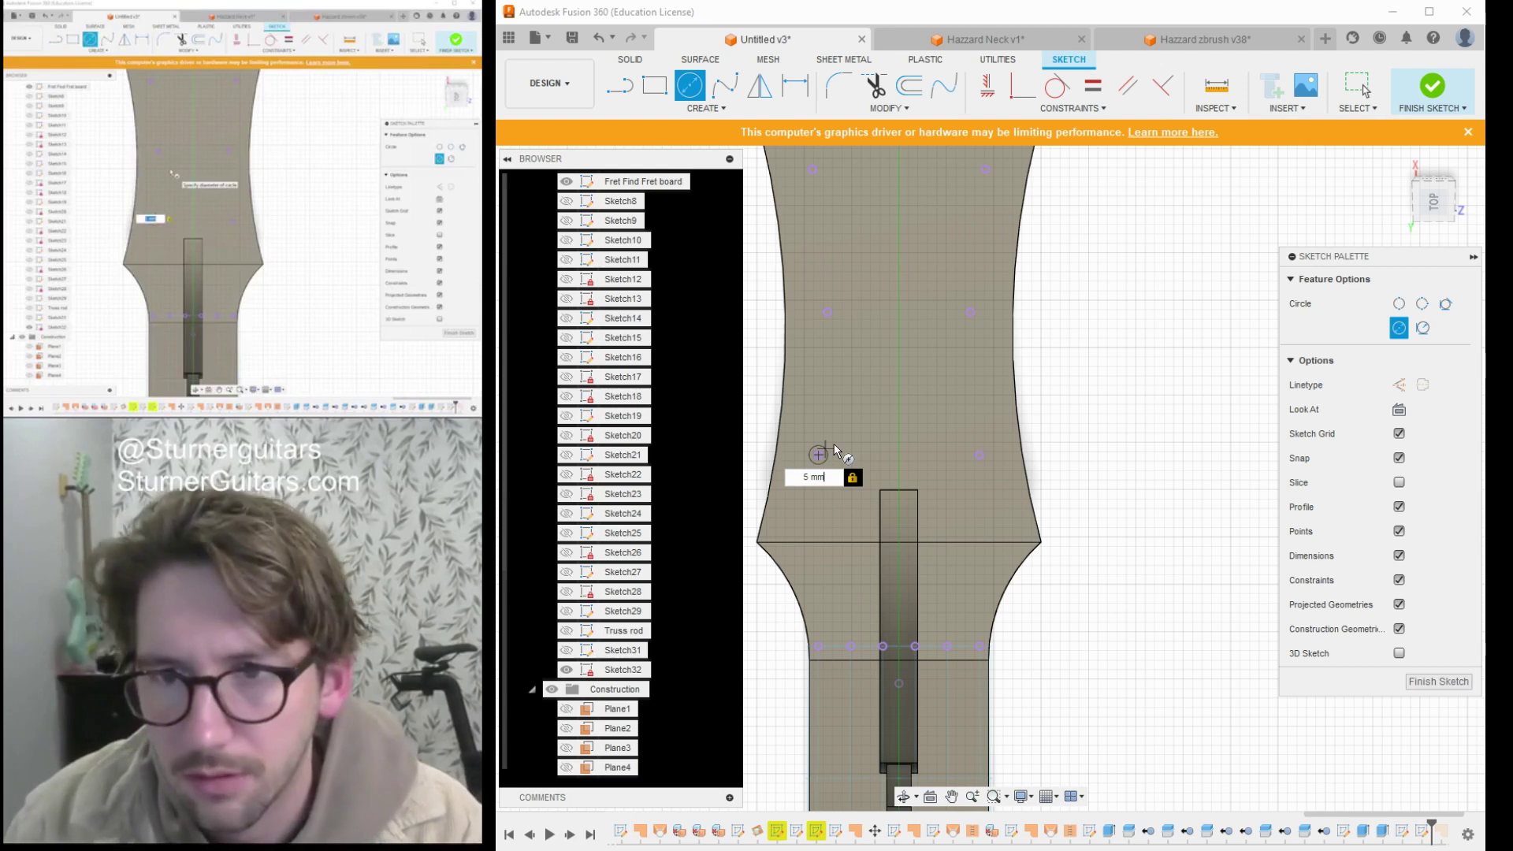
{"action": "key", "text": "Return"}
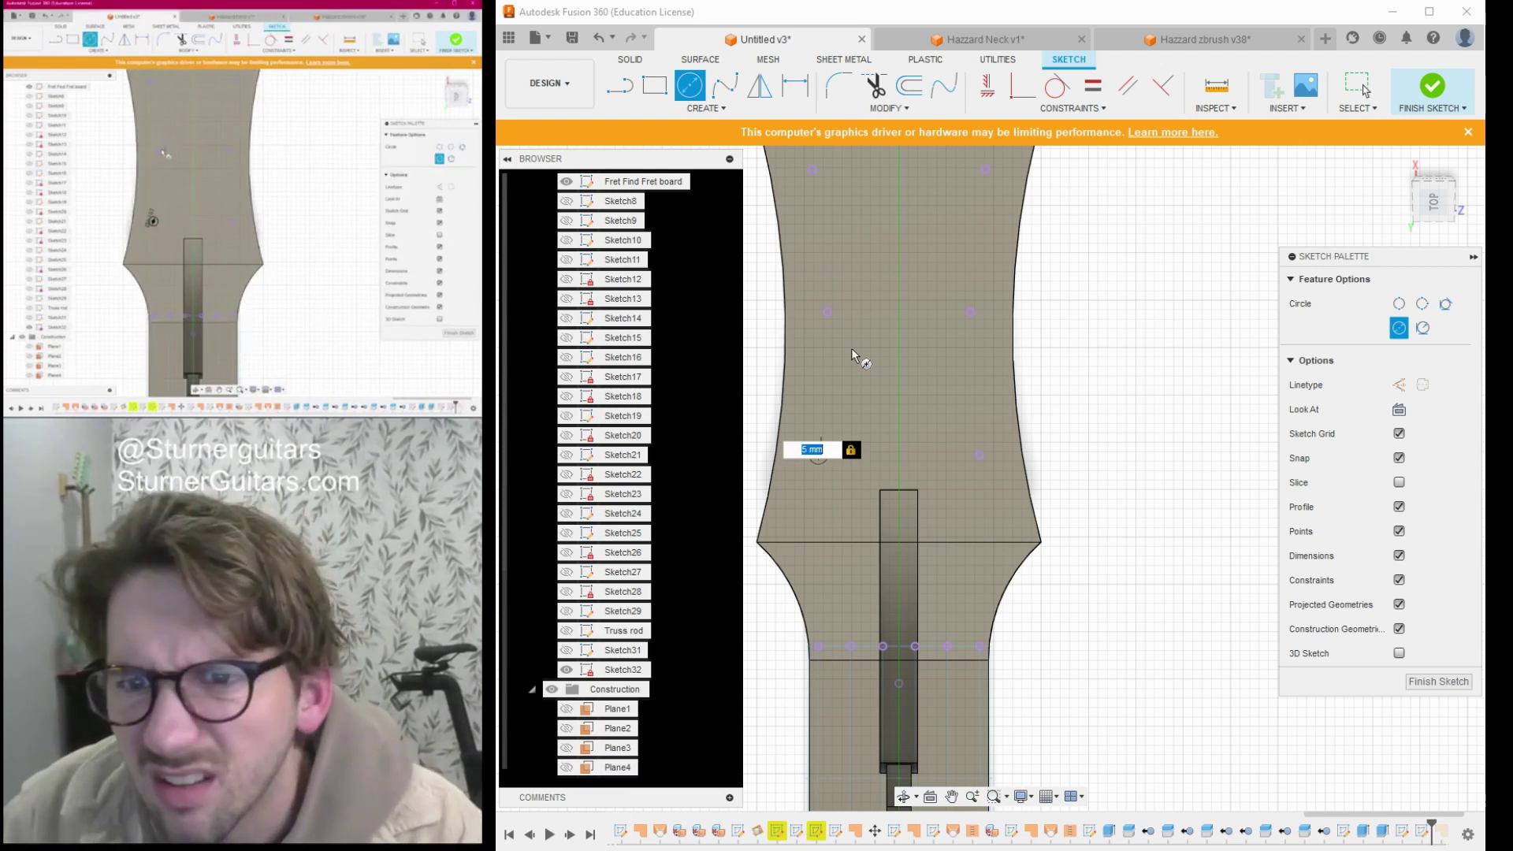
Confirm the first tuner circle and draw a 5 mm diameter circle centred on the middle left tuner point.
{"action": "key", "text": "Return"}
{"action": "key", "text": "Escape"}
{"action": "key", "text": "c"}
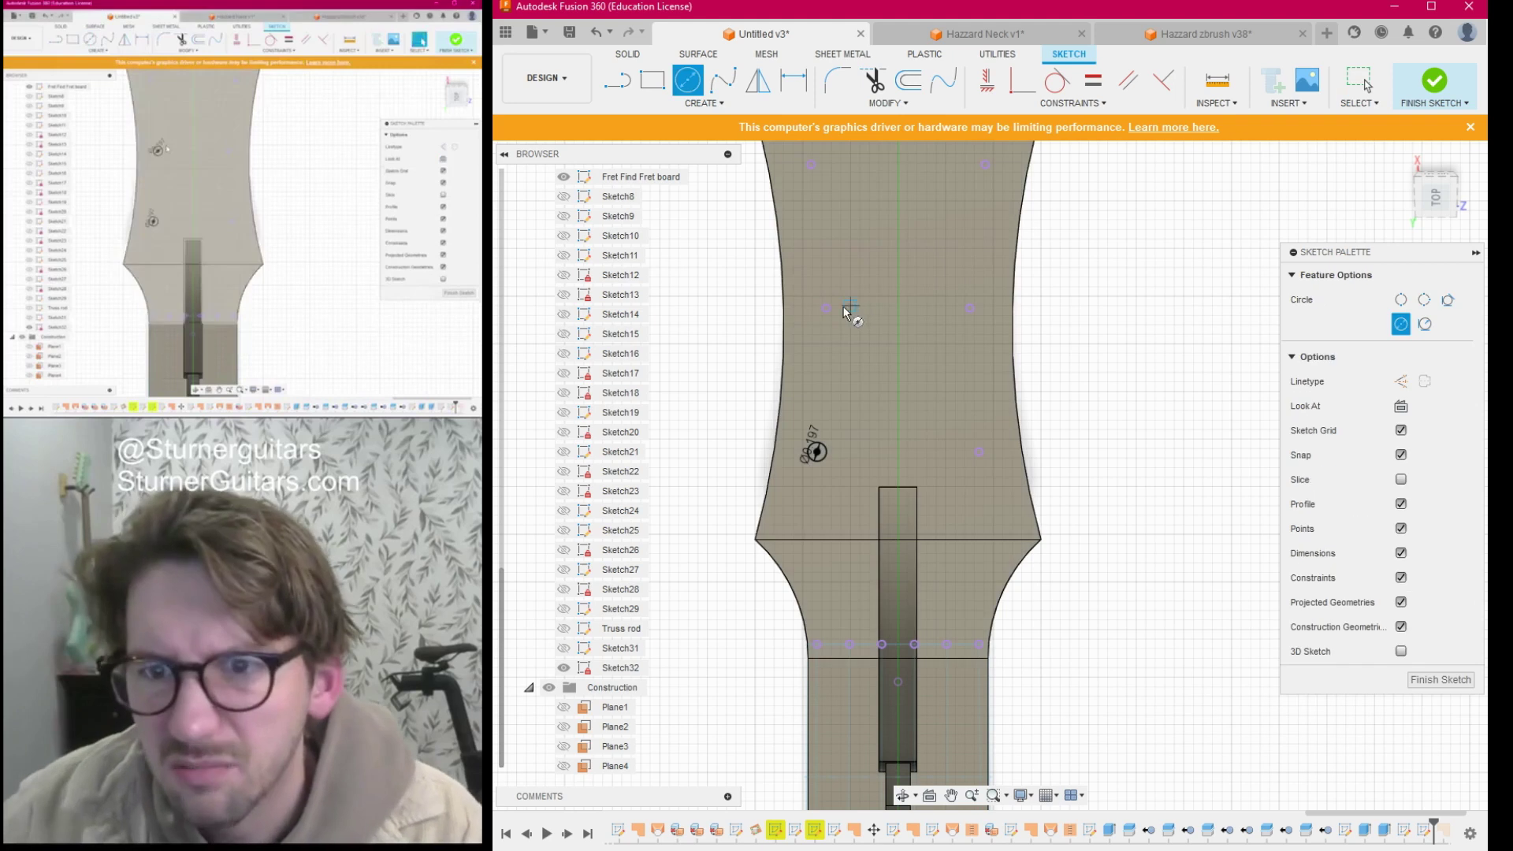
{"action": "left_click", "coordinate": [826, 307]}
{"action": "type", "text": "5 mm"}
{"action": "key", "text": "Return"}
{"action": "key", "text": "Escape"}
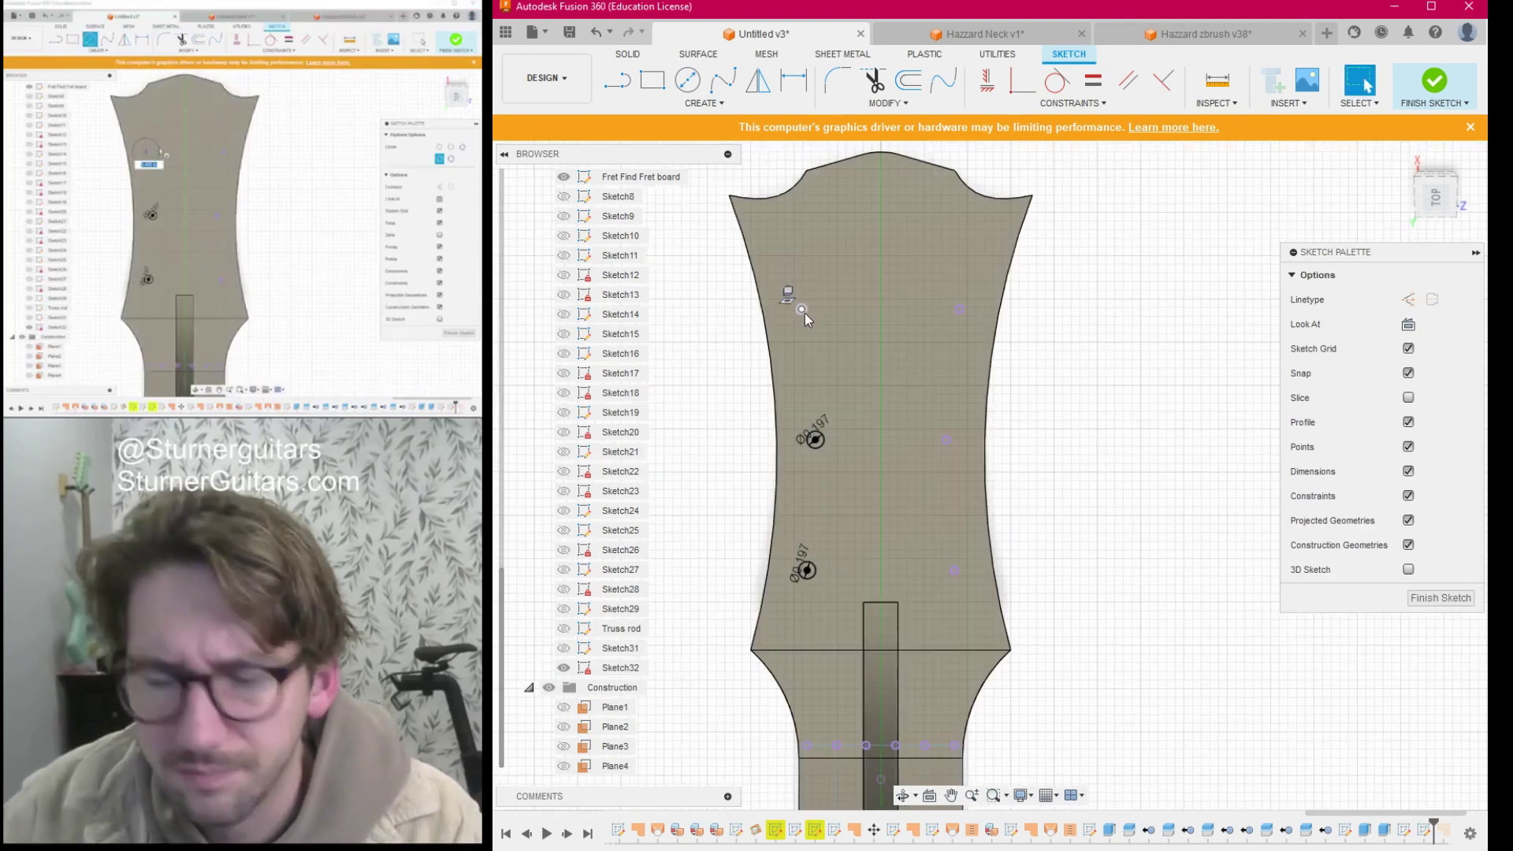
Draw 5 mm diameter circles centred on the left and right tuner points farthest from the nut.
{"action": "key", "text": "c"}
{"action": "left_click", "coordinate": [801, 309]}
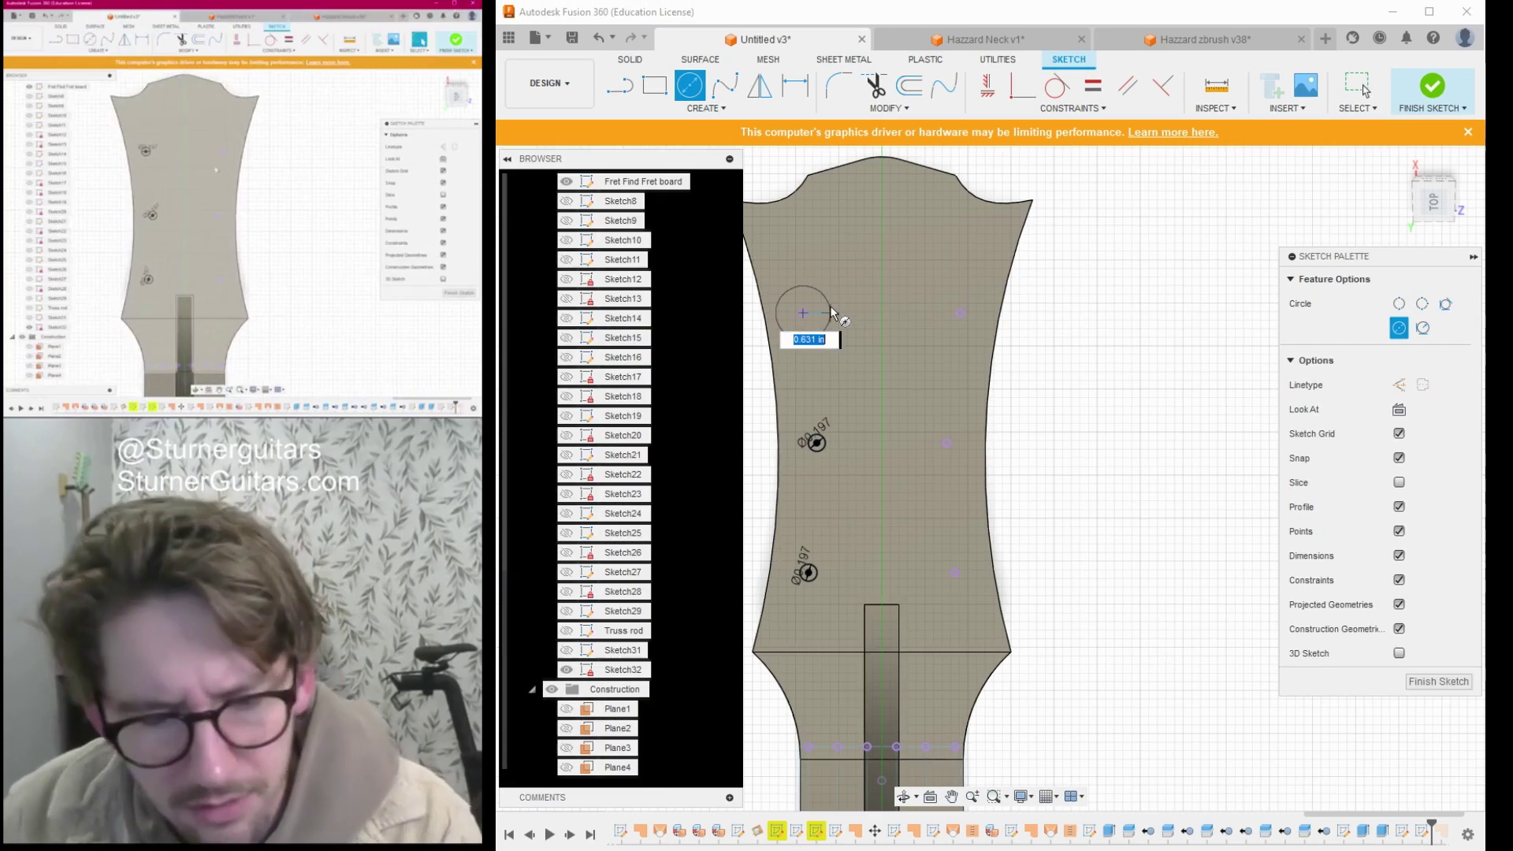
{"action": "key", "text": "Return"}
{"action": "key", "text": "Escape"}
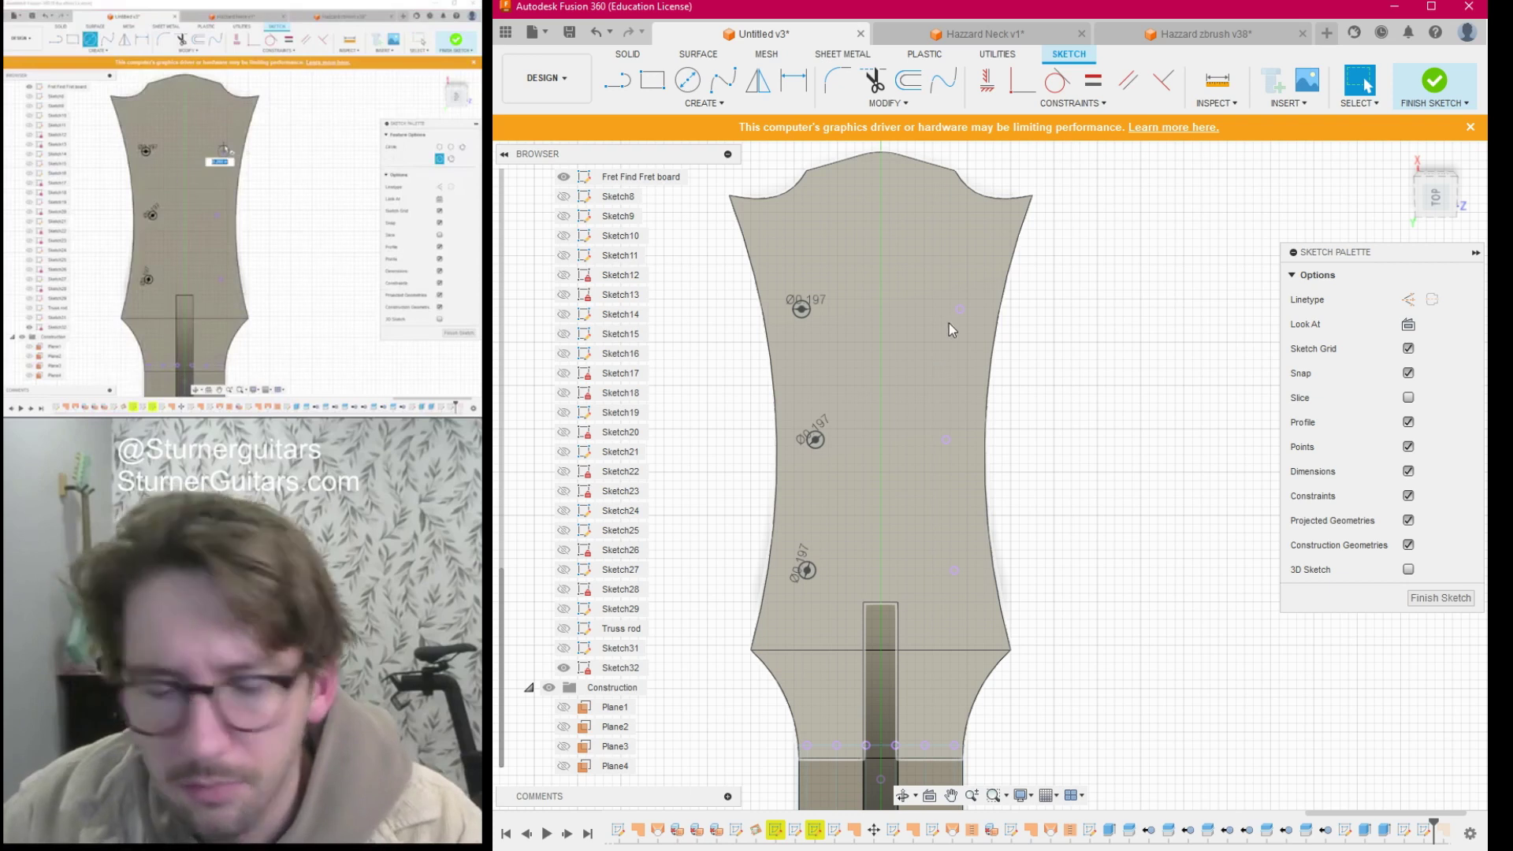
{"action": "key", "text": "c"}
{"action": "left_click", "coordinate": [958, 310]}
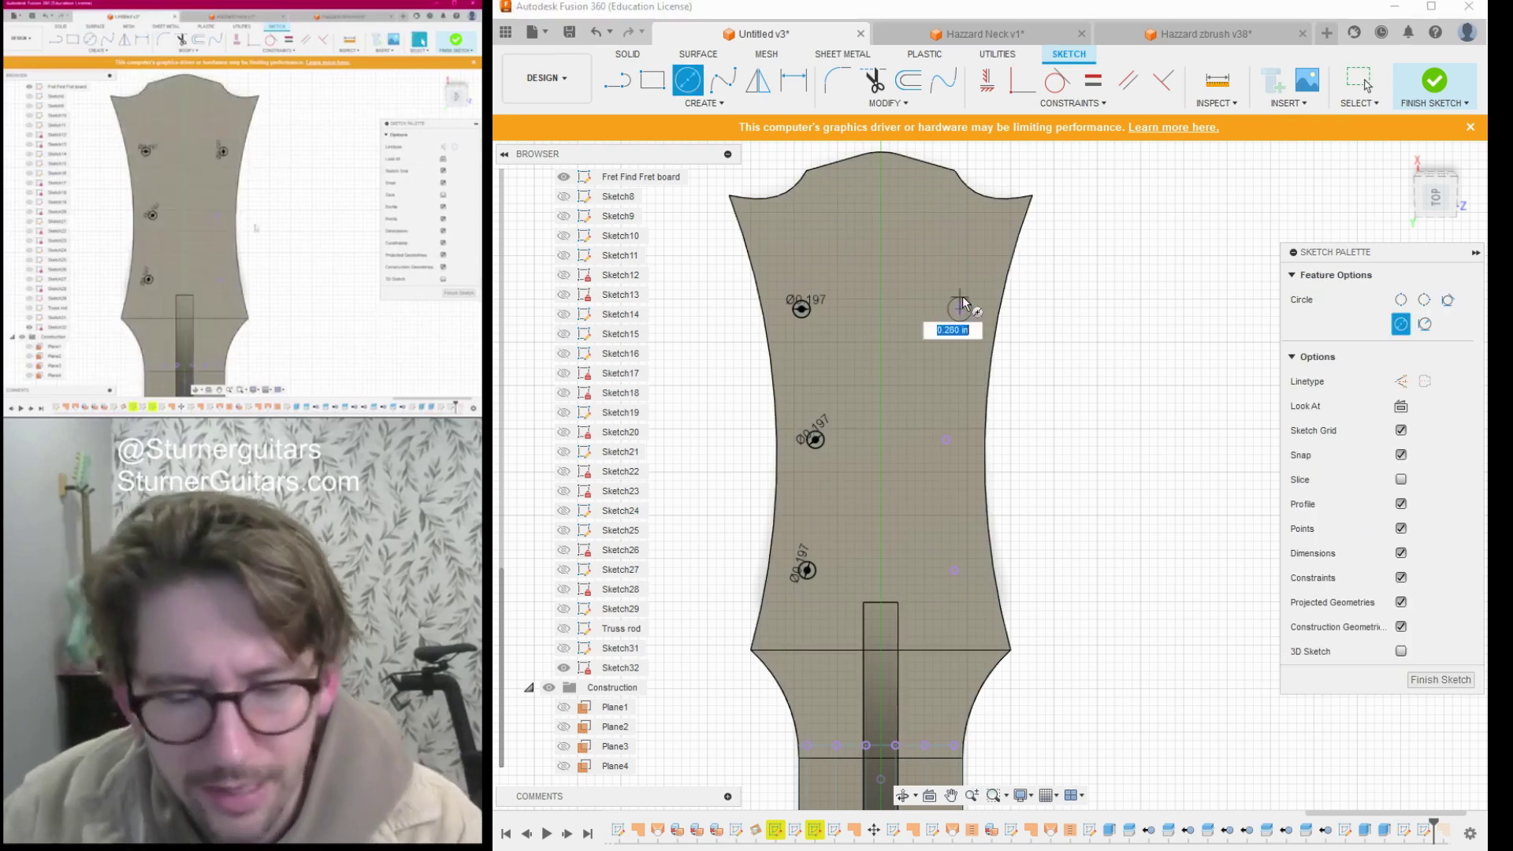
{"action": "type", "text": "5 mm"}
{"action": "key", "text": "Return"}
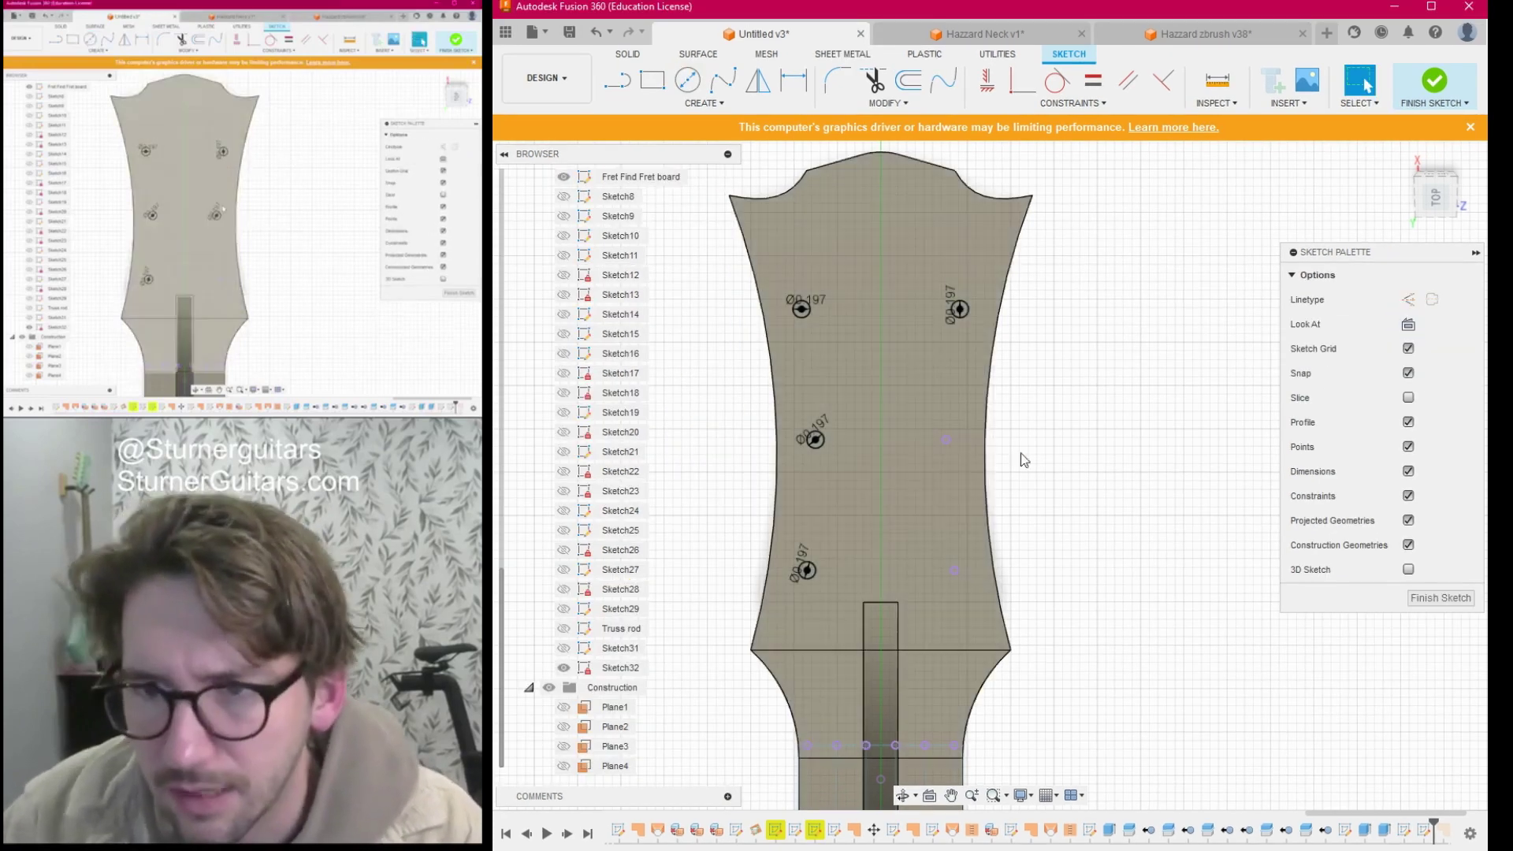
Draw 5 mm diameter circles on the two remaining right tuner points, the middle one and the one nearest the nut.
{"action": "left_click", "coordinate": [946, 440]}
{"action": "key", "text": "Return"}
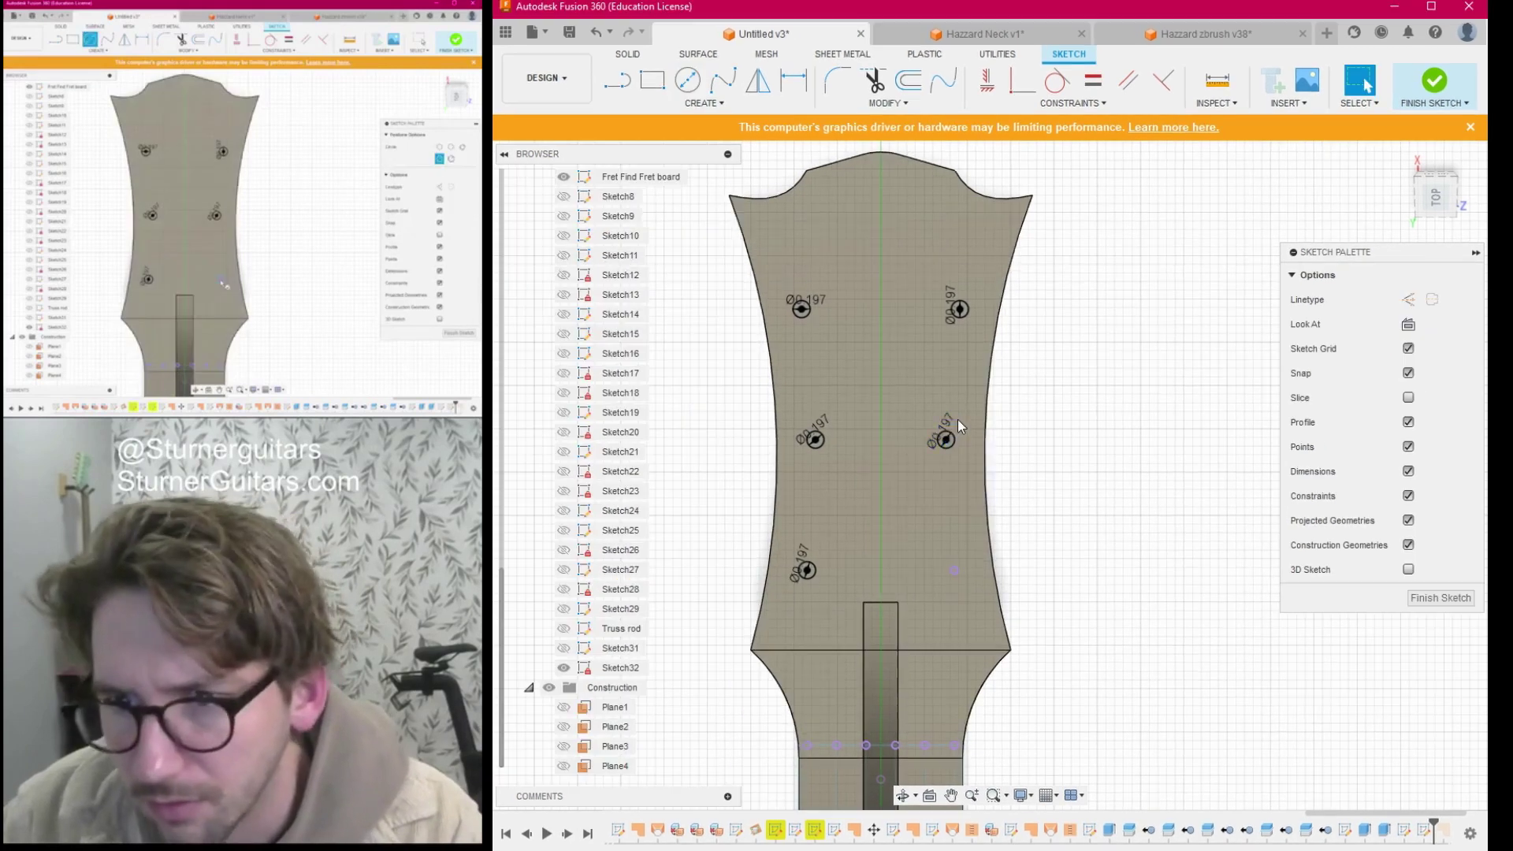
{"action": "key", "text": "Escape"}
{"action": "key", "text": "c"}
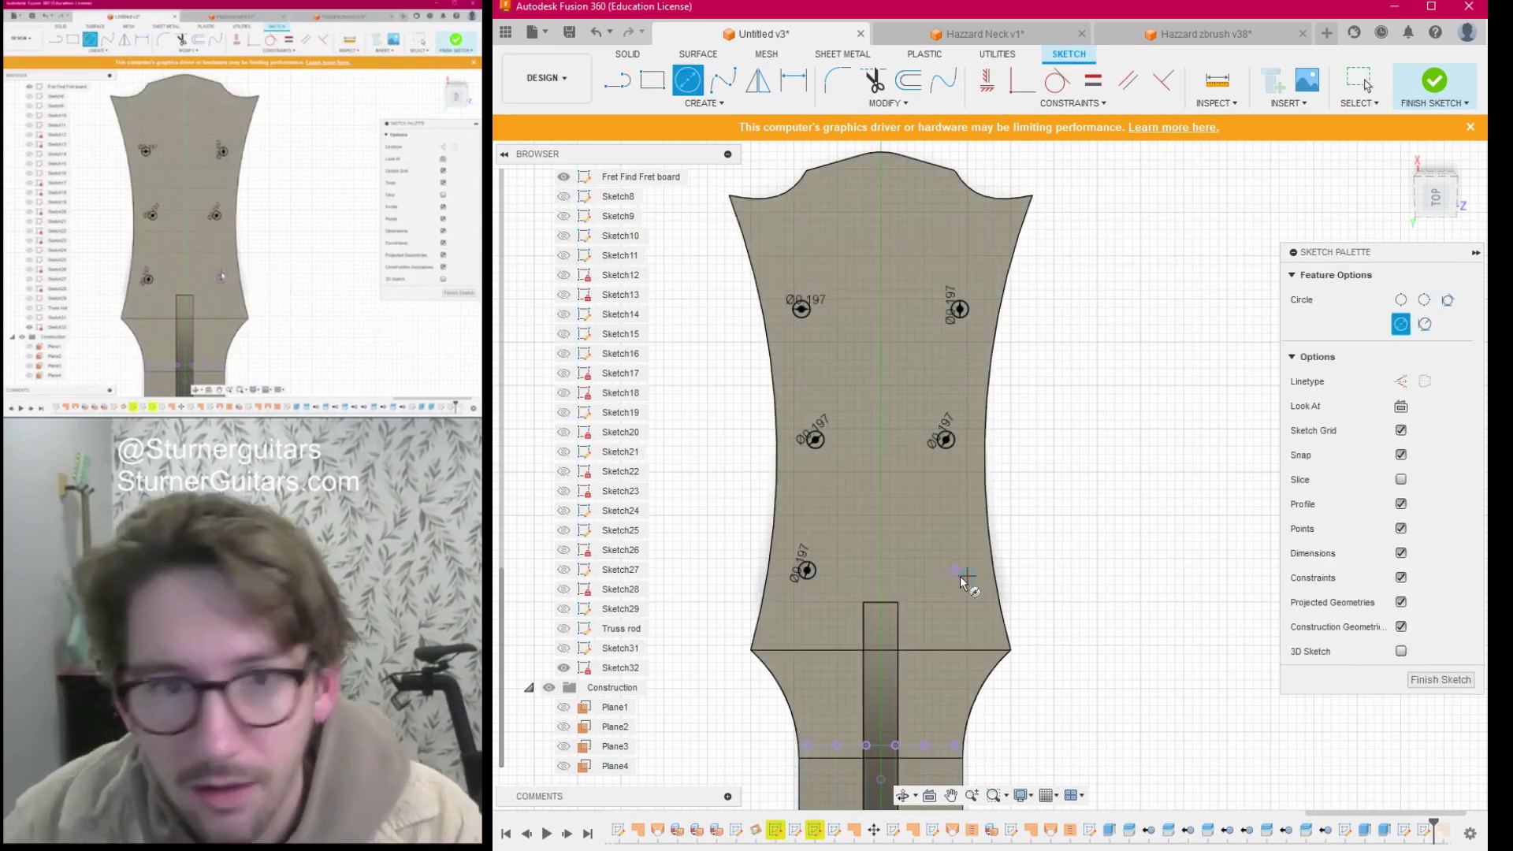
{"action": "left_click", "coordinate": [954, 570]}
{"action": "type", "text": "0.197"}
{"action": "key", "text": "Return"}
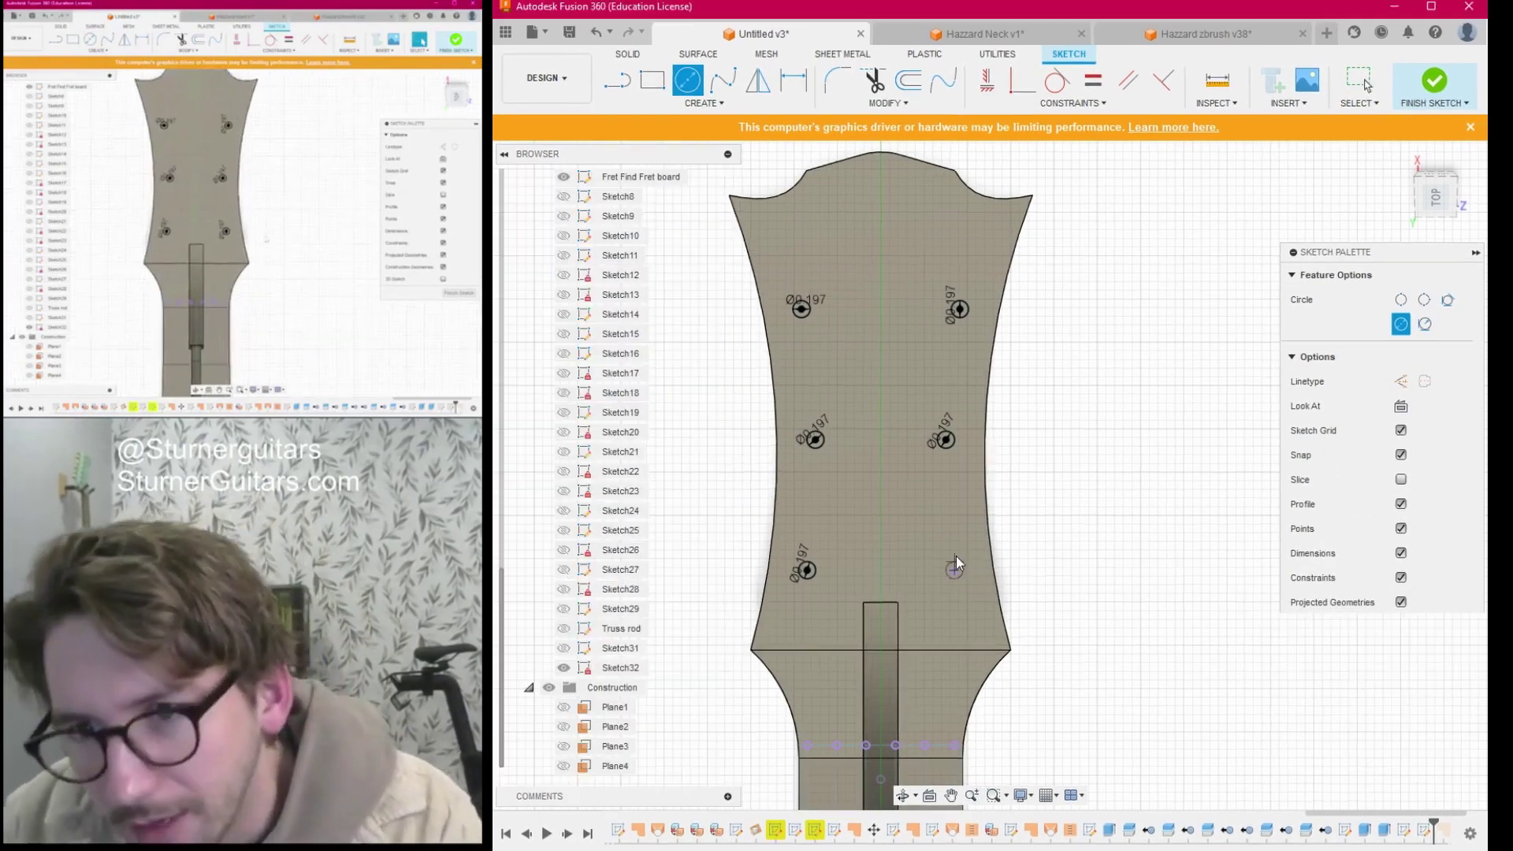
{"action": "key", "text": "Escape"}
Draw a string line from the outermost left nut point to the inner edge of the left tuner circle nearest the nut.
{"action": "scroll", "coordinate": [1054, 585], "scroll_direction": "down", "scroll_amount": 1}
{"action": "scroll", "coordinate": [1052, 581], "scroll_direction": "down", "scroll_amount": 1}
{"action": "middle_click_drag", "start_coordinate": [1052, 580], "coordinate": [1047, 463]}
{"action": "scroll", "coordinate": [910, 560], "scroll_direction": "up", "scroll_amount": 3}
{"action": "middle_click_drag", "start_coordinate": [911, 560], "coordinate": [844, 543]}
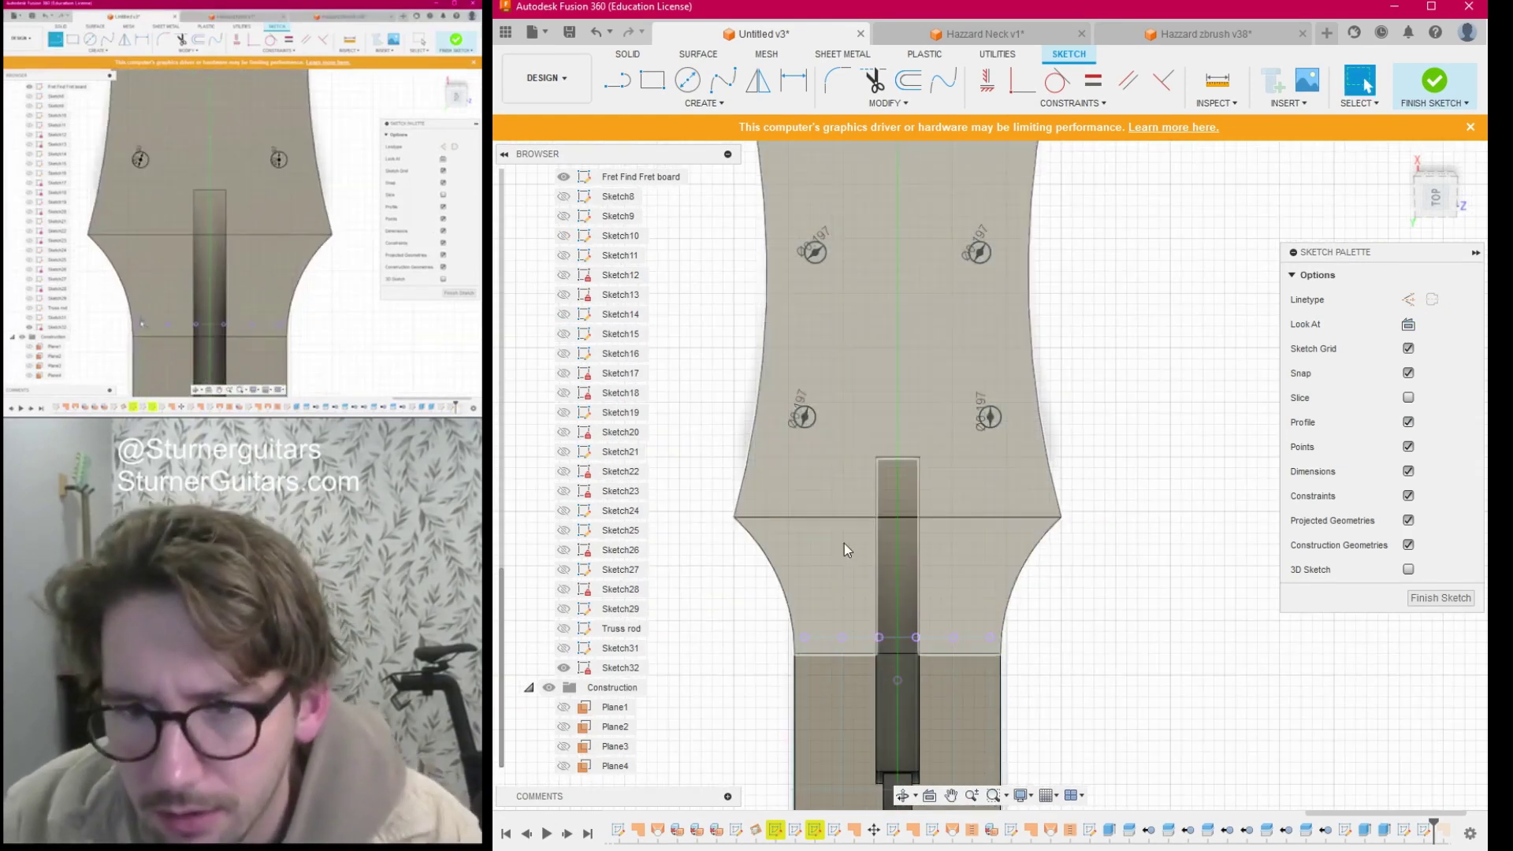
{"action": "key", "text": "l"}
{"action": "scroll", "coordinate": [826, 598], "scroll_direction": "up", "scroll_amount": 2}
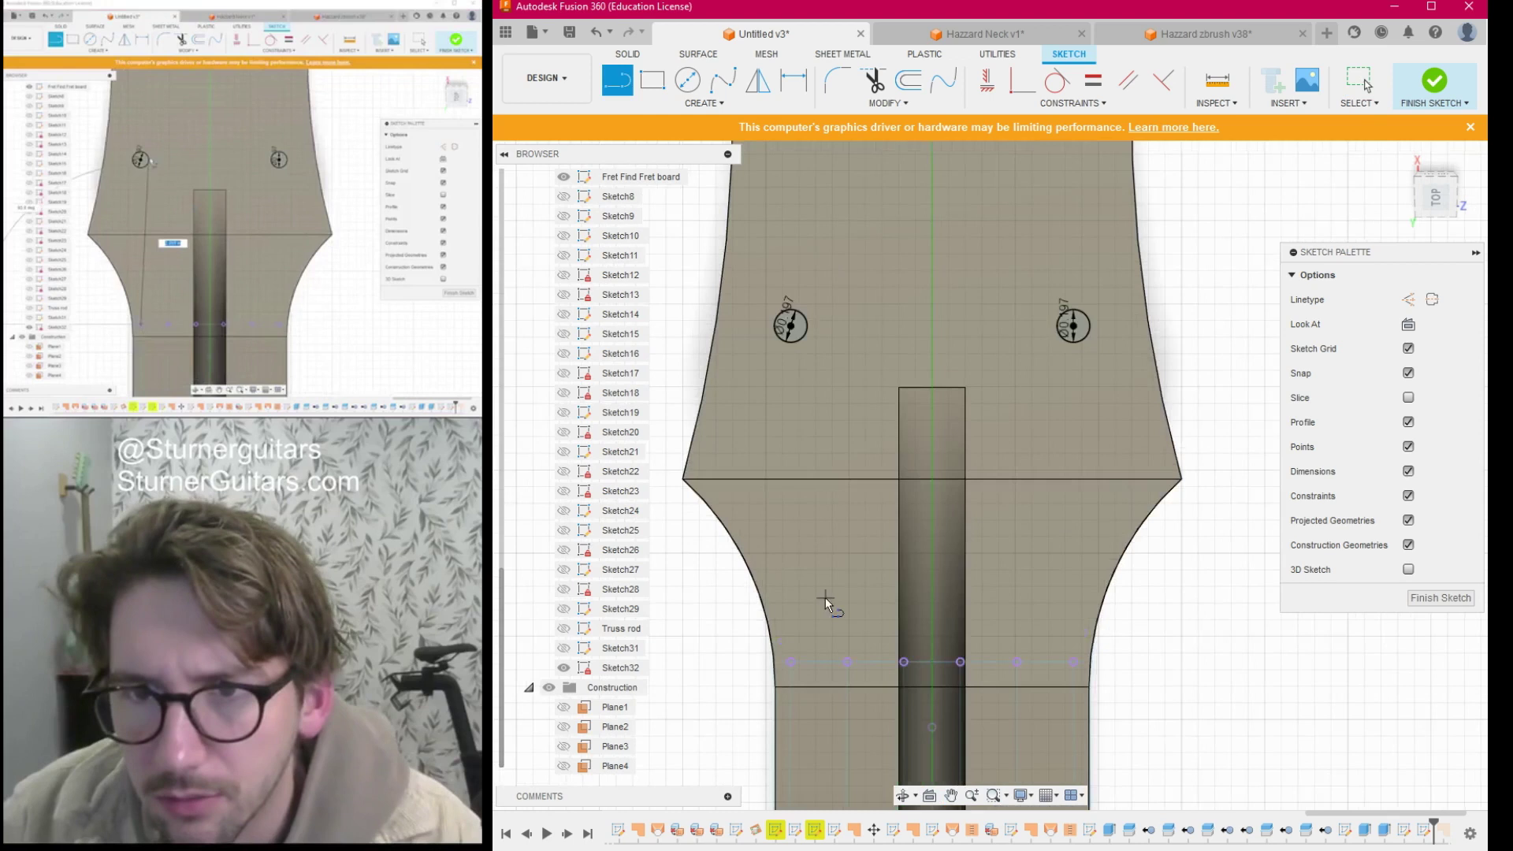
{"action": "left_click", "coordinate": [791, 662]}
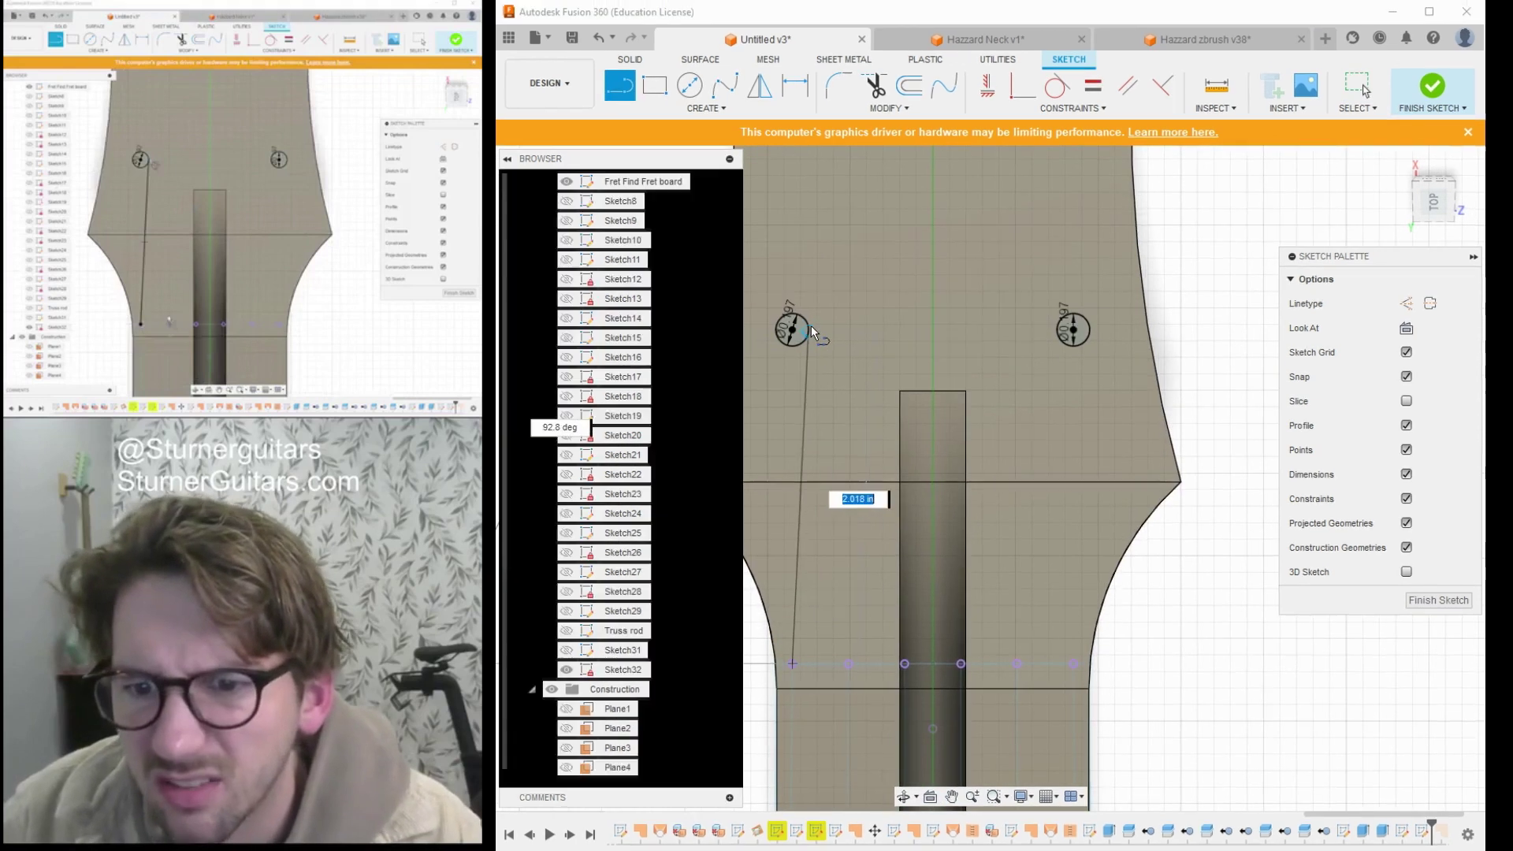
{"action": "left_click", "coordinate": [811, 324]}
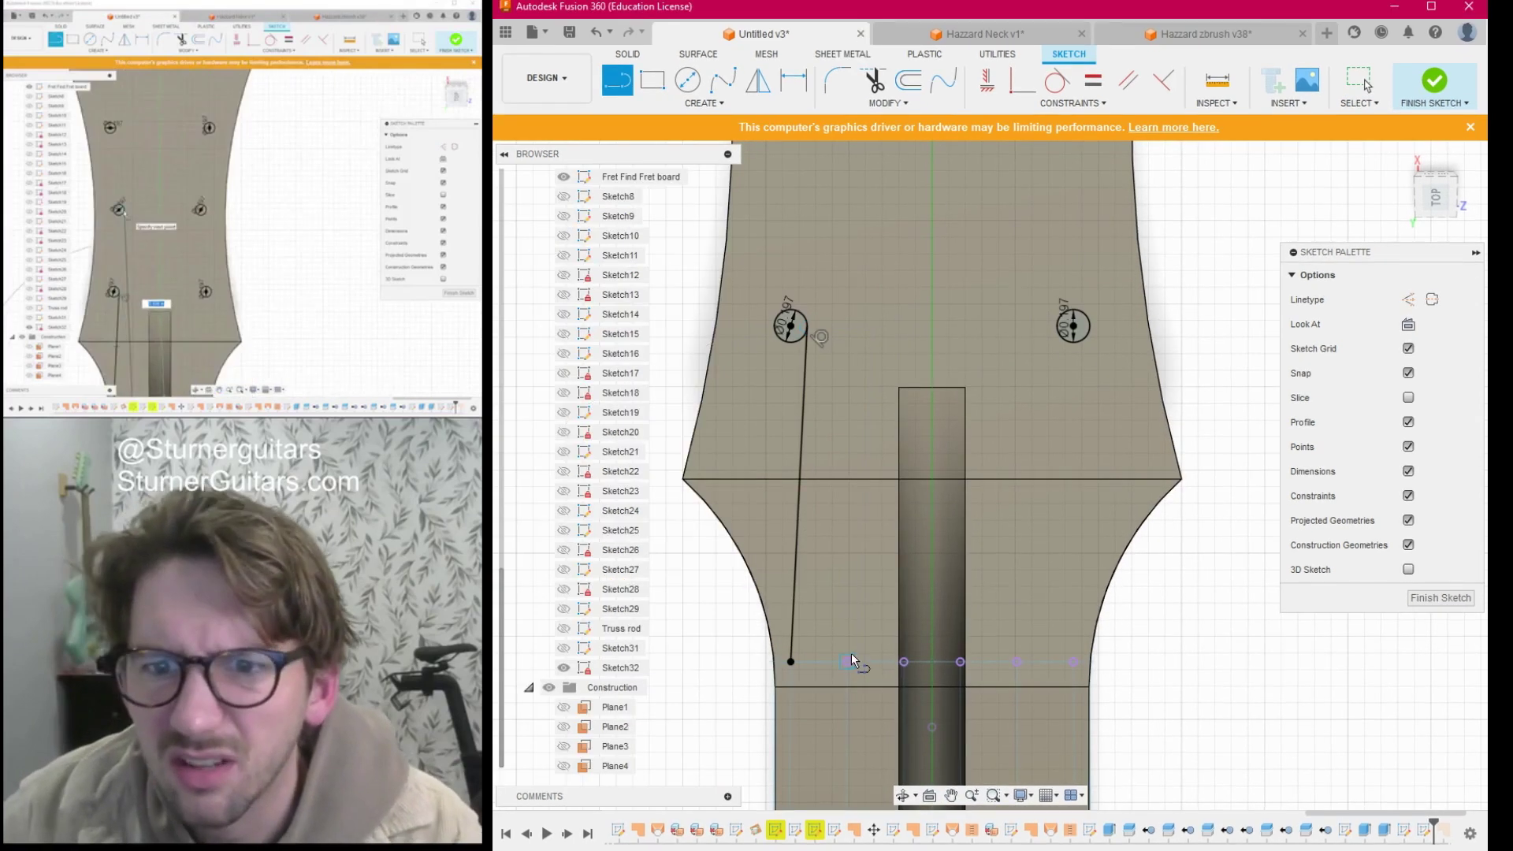
Draw string lines from the second and third left nut points to the inner edges of the middle and farthest left tuner circles.
{"action": "left_click", "coordinate": [849, 660]}
{"action": "scroll", "coordinate": [867, 386], "scroll_direction": "down", "scroll_amount": 2}
{"action": "middle_click_drag", "start_coordinate": [864, 354], "coordinate": [781, 599]}
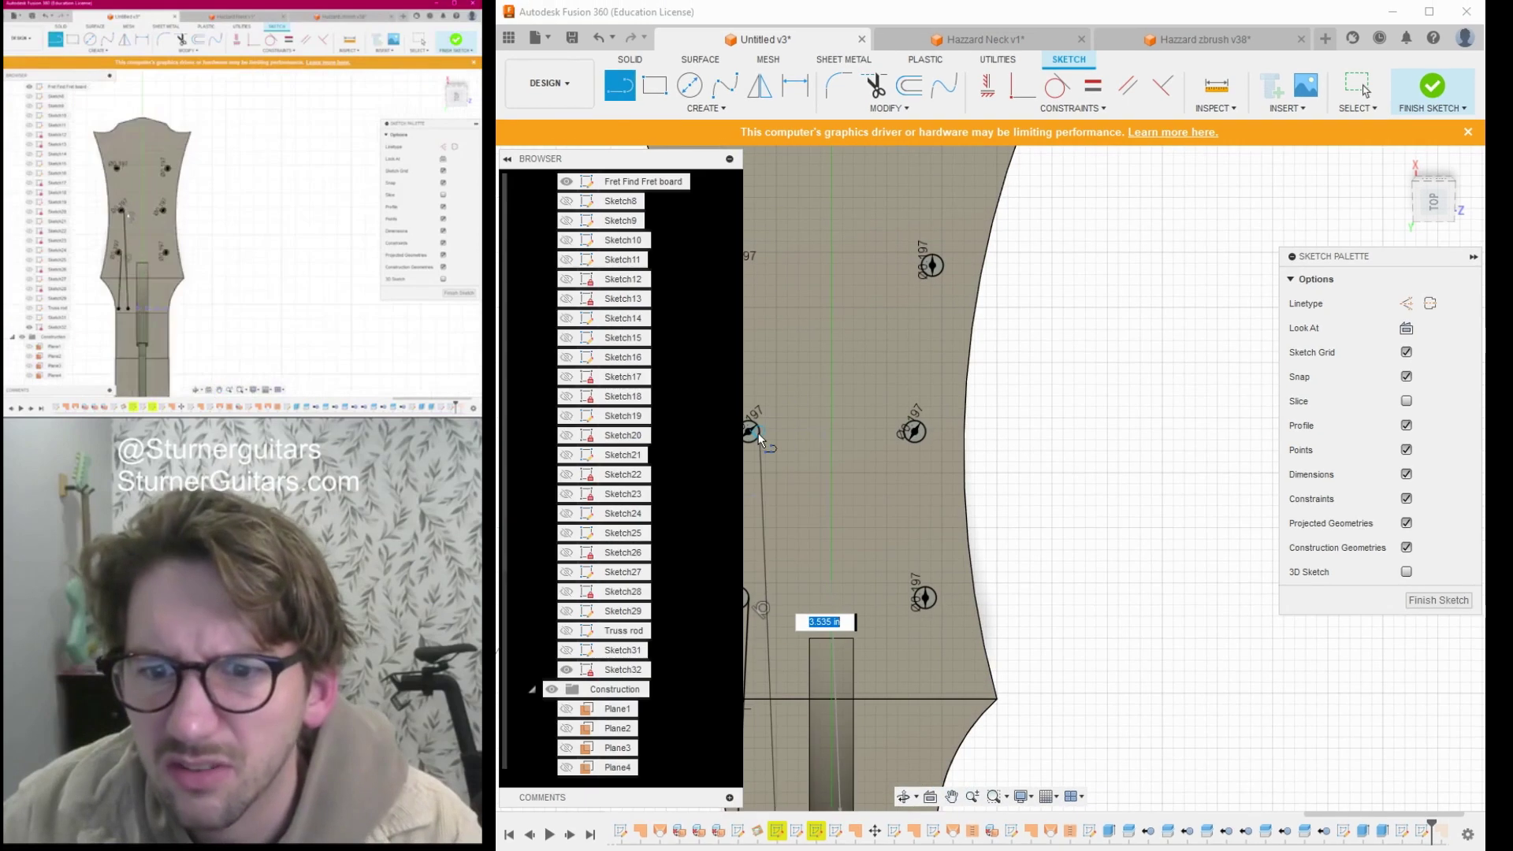
{"action": "left_click", "coordinate": [758, 432]}
{"action": "scroll", "coordinate": [758, 433], "scroll_direction": "down", "scroll_amount": 3}
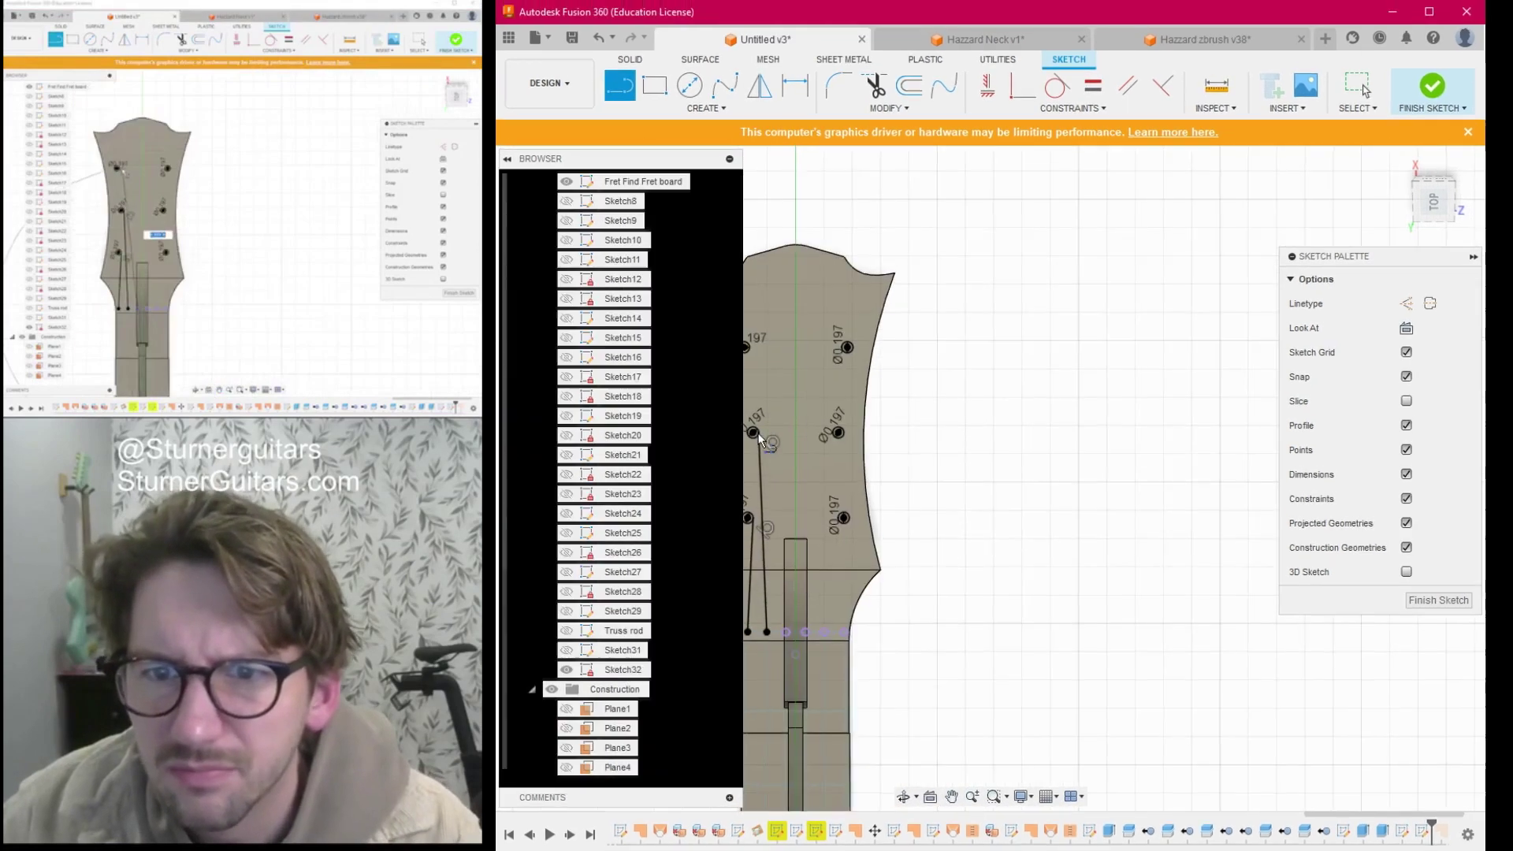
{"action": "left_click", "coordinate": [789, 632]}
{"action": "scroll", "coordinate": [750, 344], "scroll_direction": "up", "scroll_amount": 3}
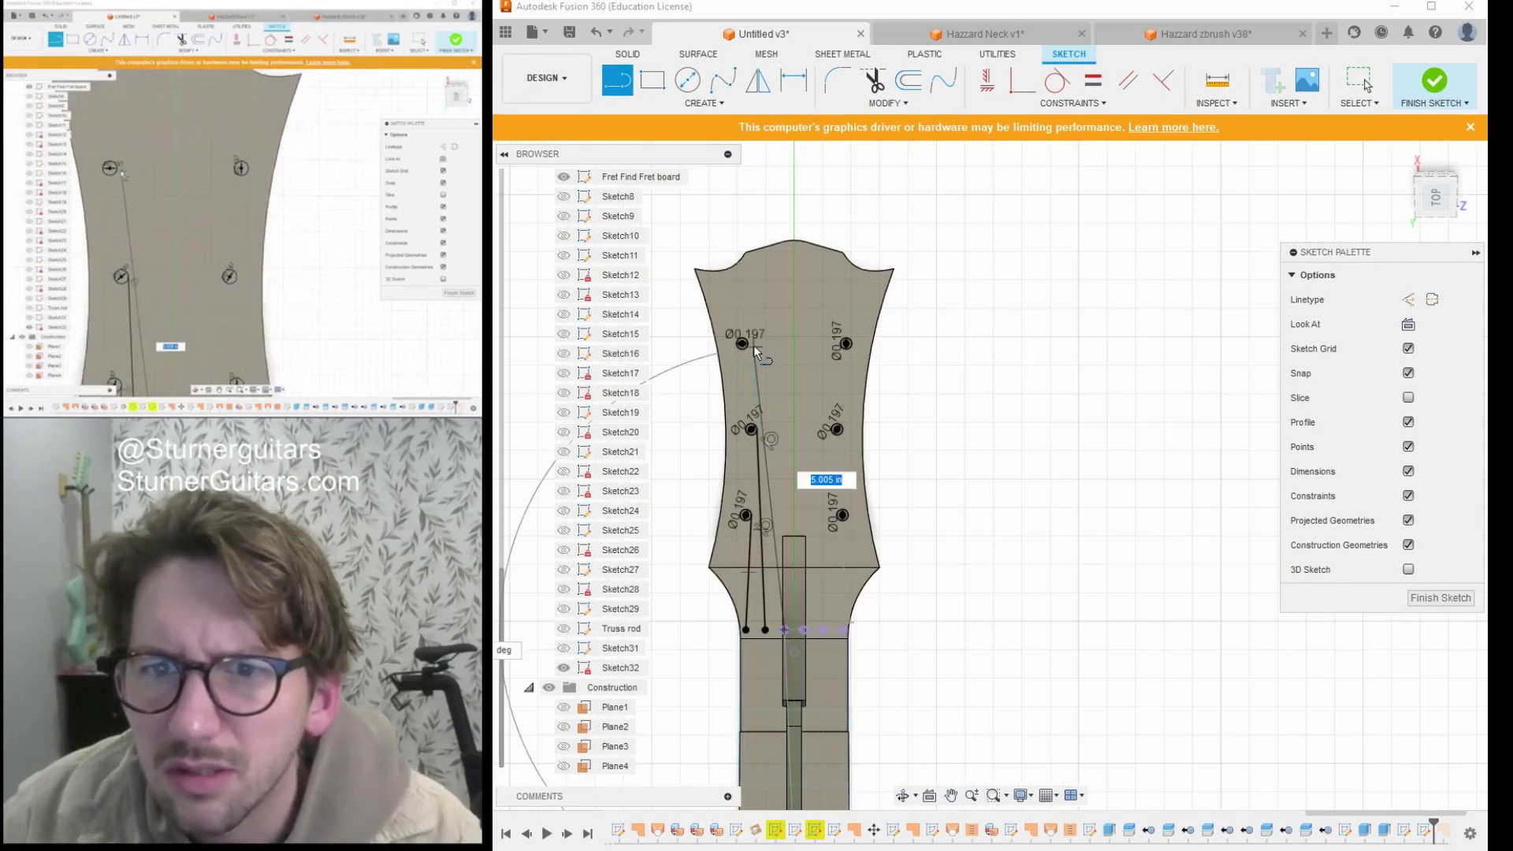
{"action": "scroll", "coordinate": [754, 347], "scroll_direction": "up", "scroll_amount": 3}
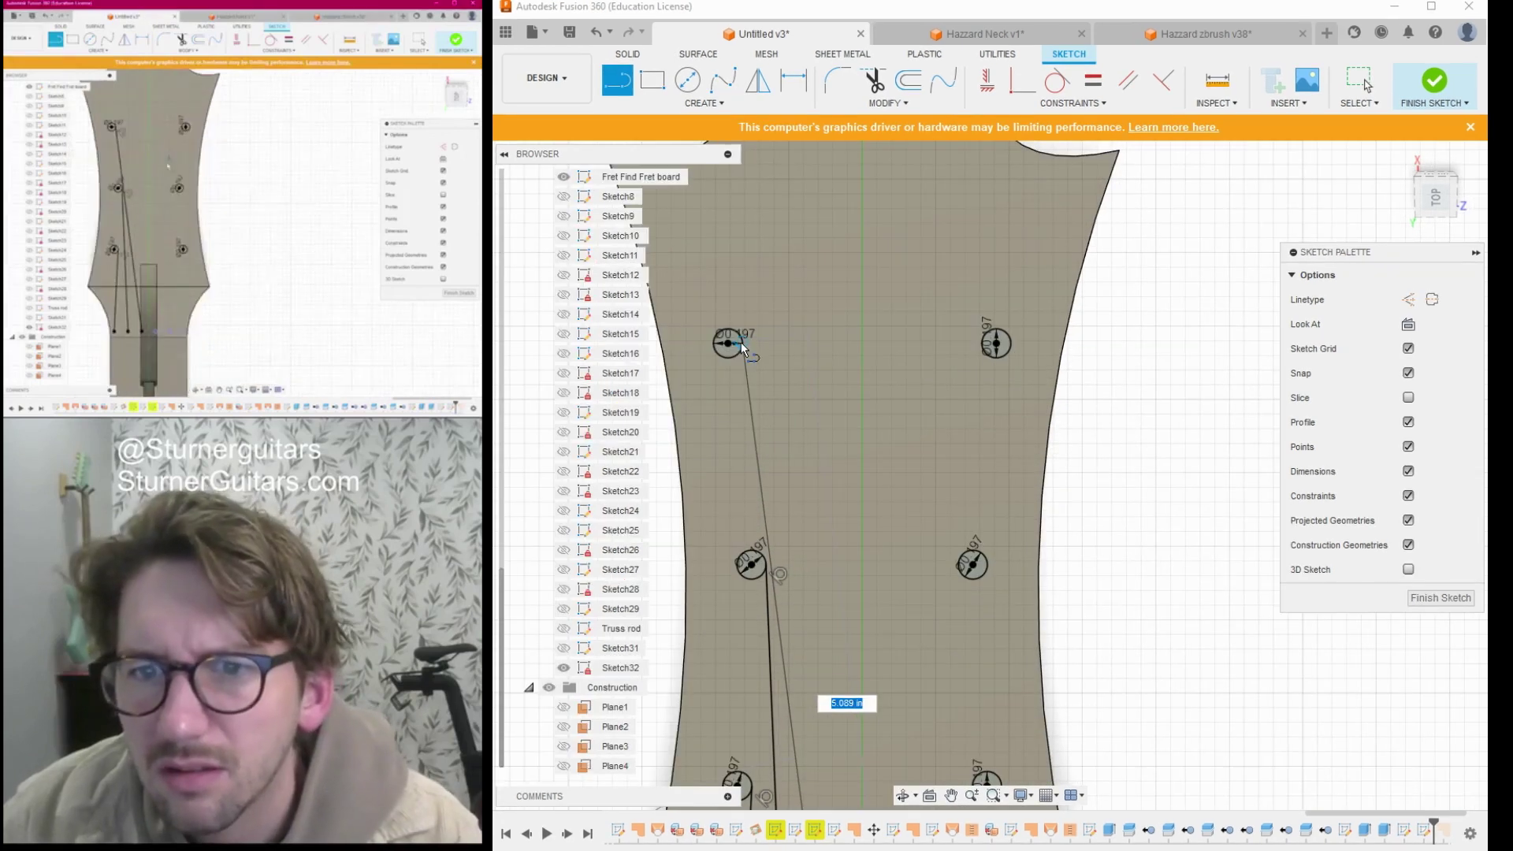
{"action": "left_click", "coordinate": [741, 342]}
Draw a string line from the innermost right nut point to the right tuner circle farthest from the nut.
{"action": "scroll", "coordinate": [792, 374], "scroll_direction": "down", "scroll_amount": 5}
{"action": "scroll", "coordinate": [845, 324], "scroll_direction": "up", "scroll_amount": 4}
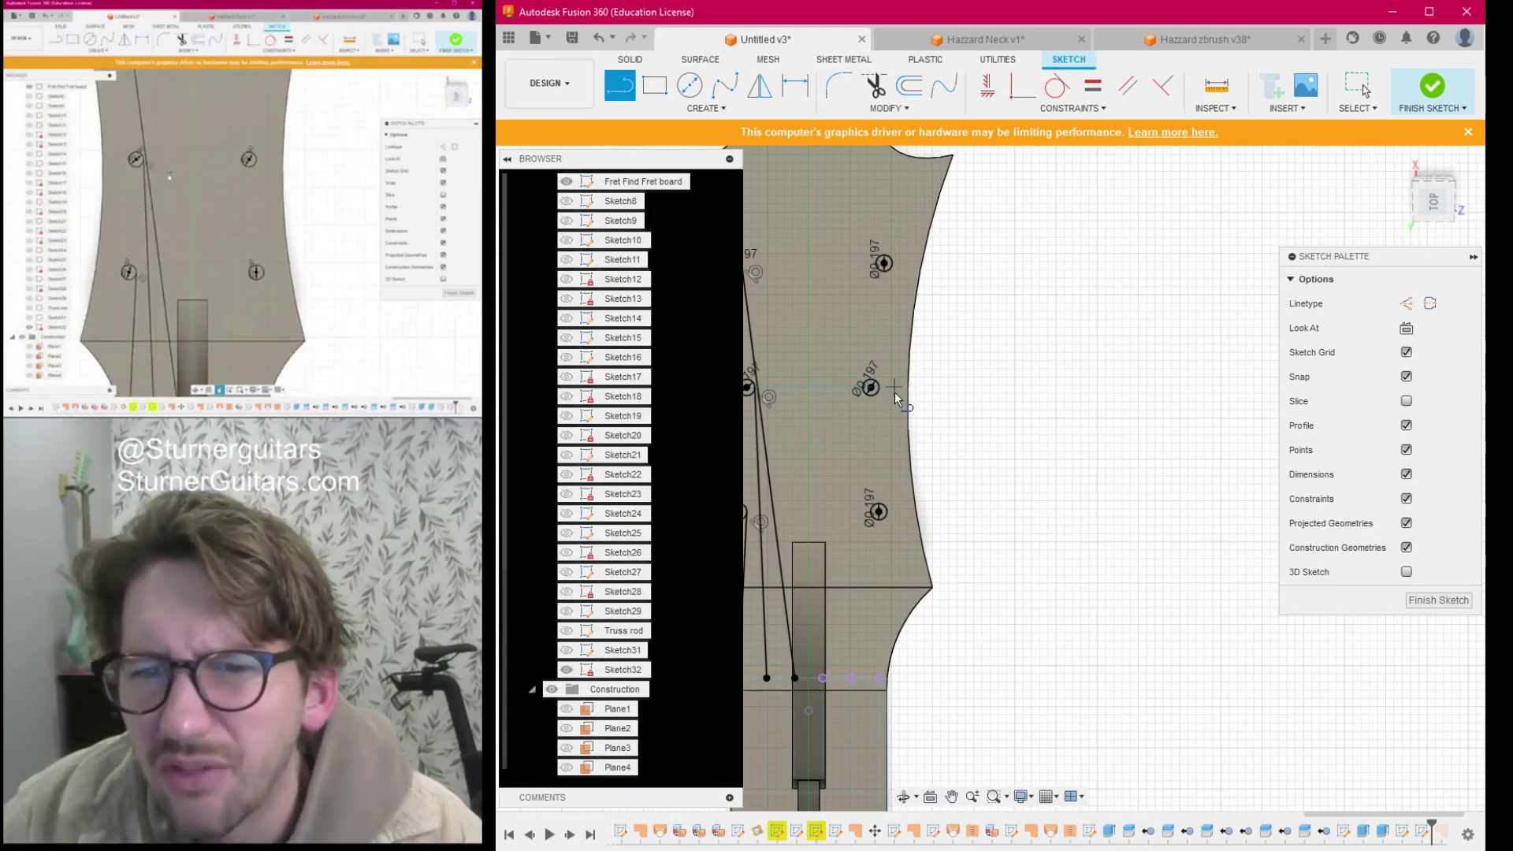
{"action": "scroll", "coordinate": [769, 398], "scroll_direction": "up", "scroll_amount": 5}
{"action": "scroll", "coordinate": [730, 400], "scroll_direction": "down", "scroll_amount": 5}
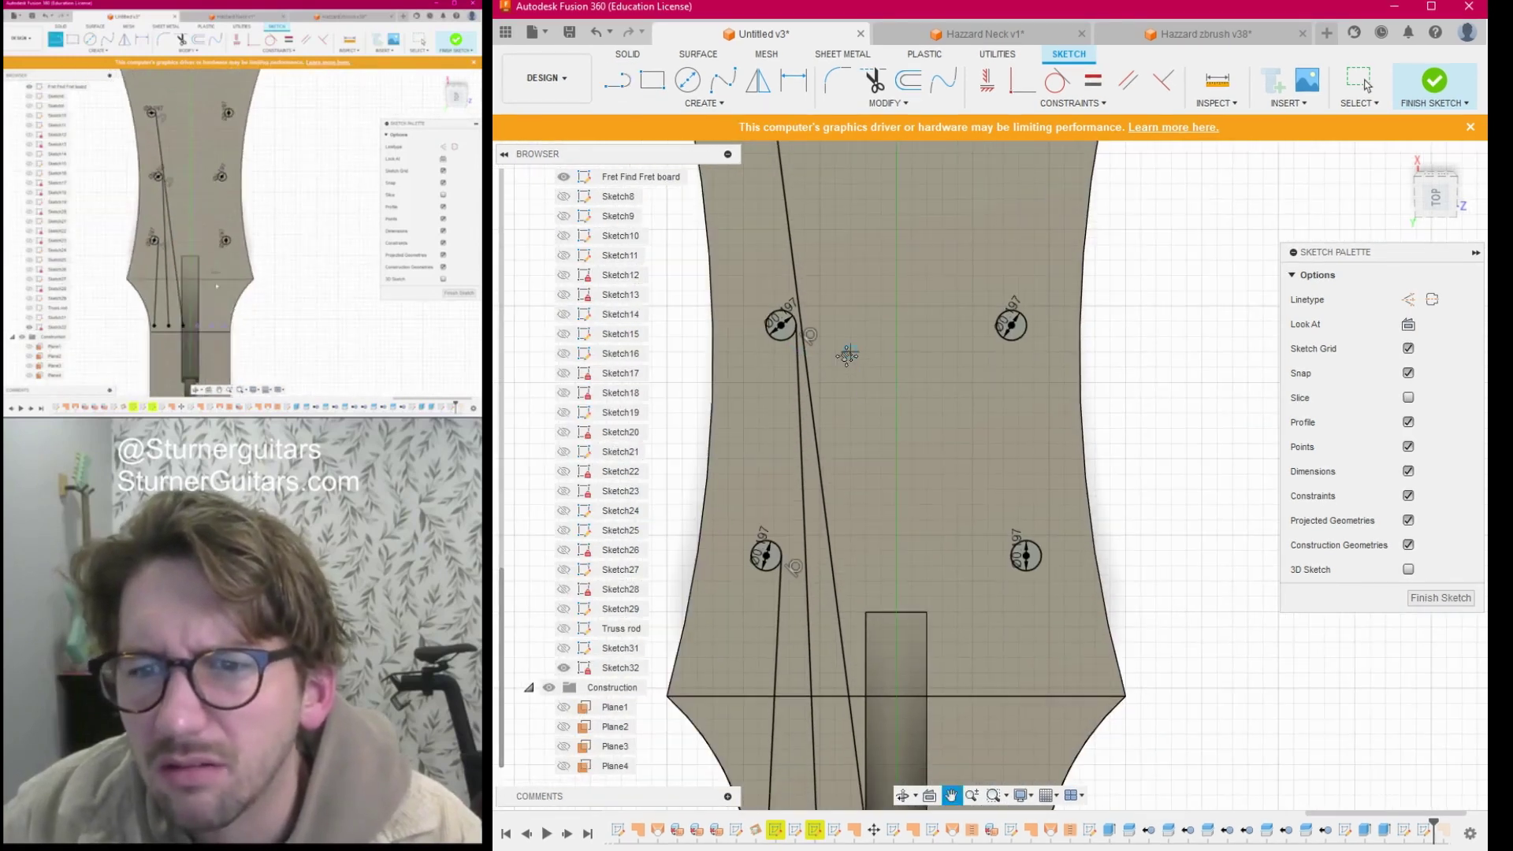
{"action": "scroll", "coordinate": [886, 408], "scroll_direction": "down", "scroll_amount": 1}
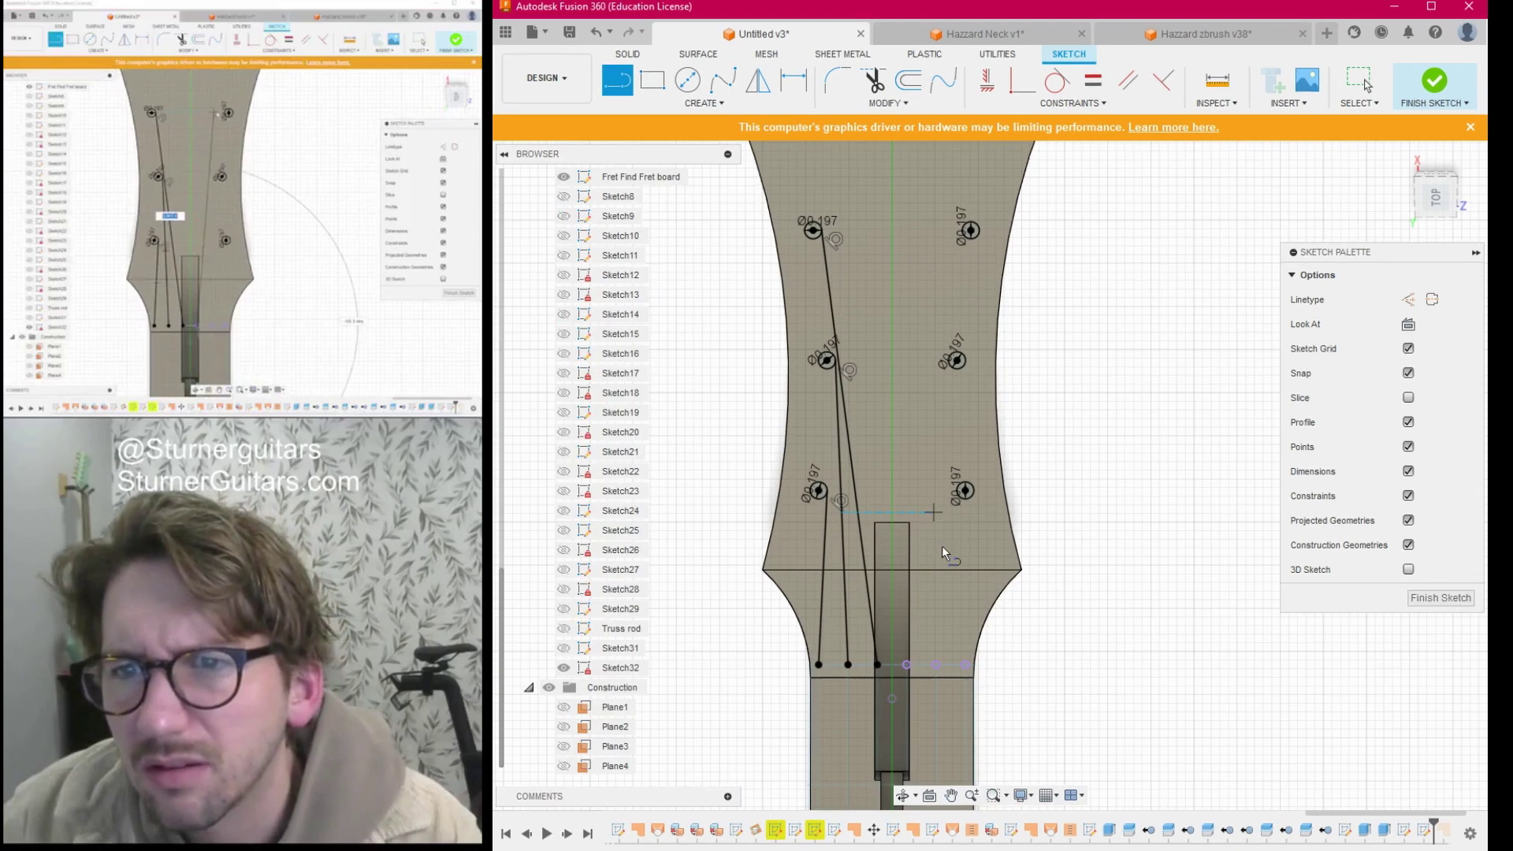
{"action": "left_click", "coordinate": [907, 665]}
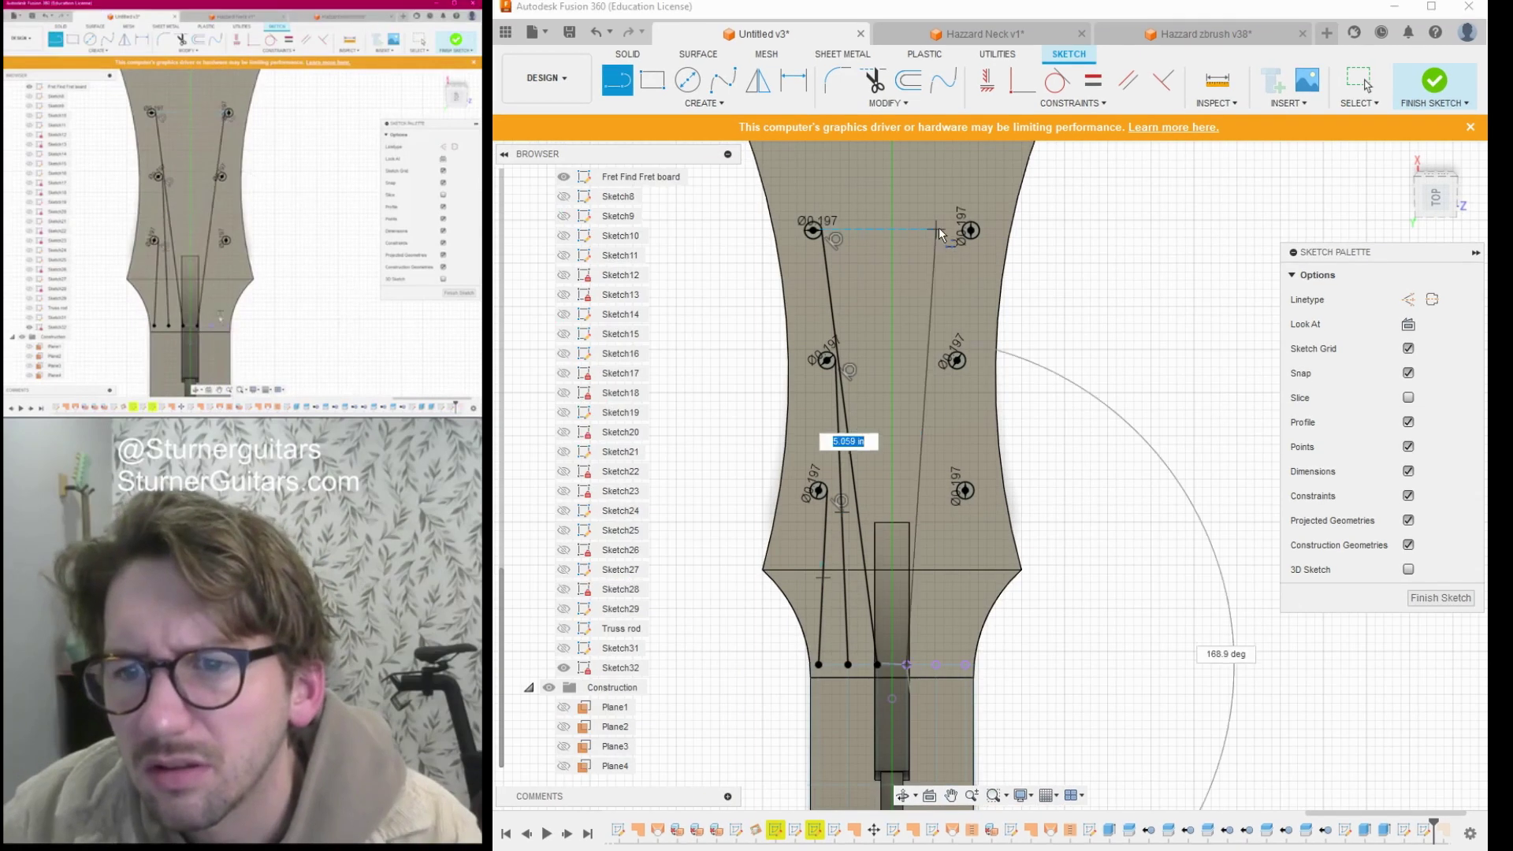
{"action": "left_click", "coordinate": [969, 234]}
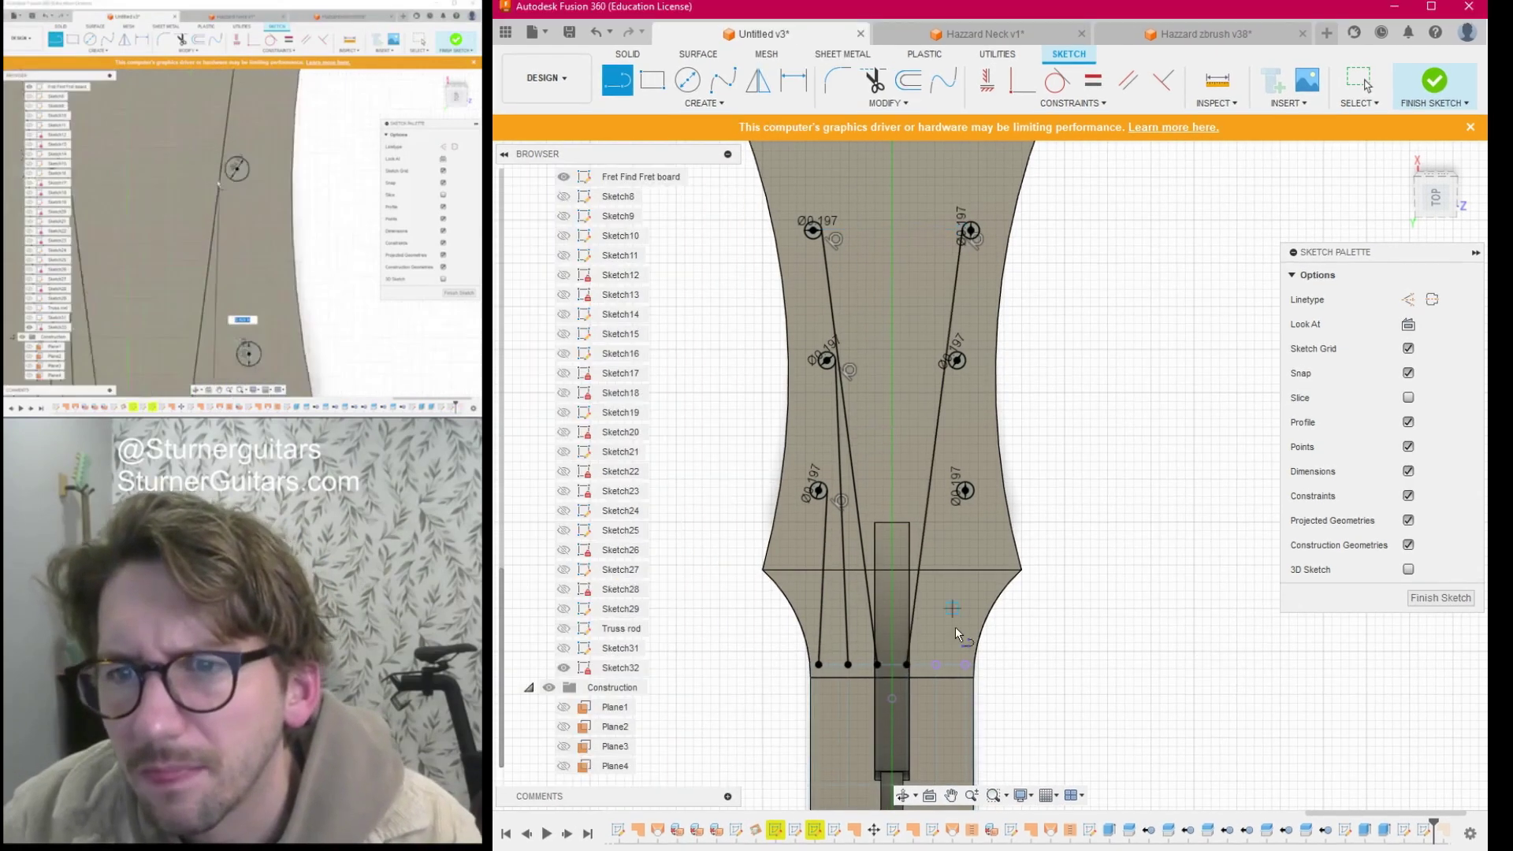
Draw a string line from the middle right nut point to the inner edge of the middle right tuner circle.
{"action": "left_click", "coordinate": [938, 668]}
{"action": "scroll", "coordinate": [946, 380], "scroll_direction": "up", "scroll_amount": 8}
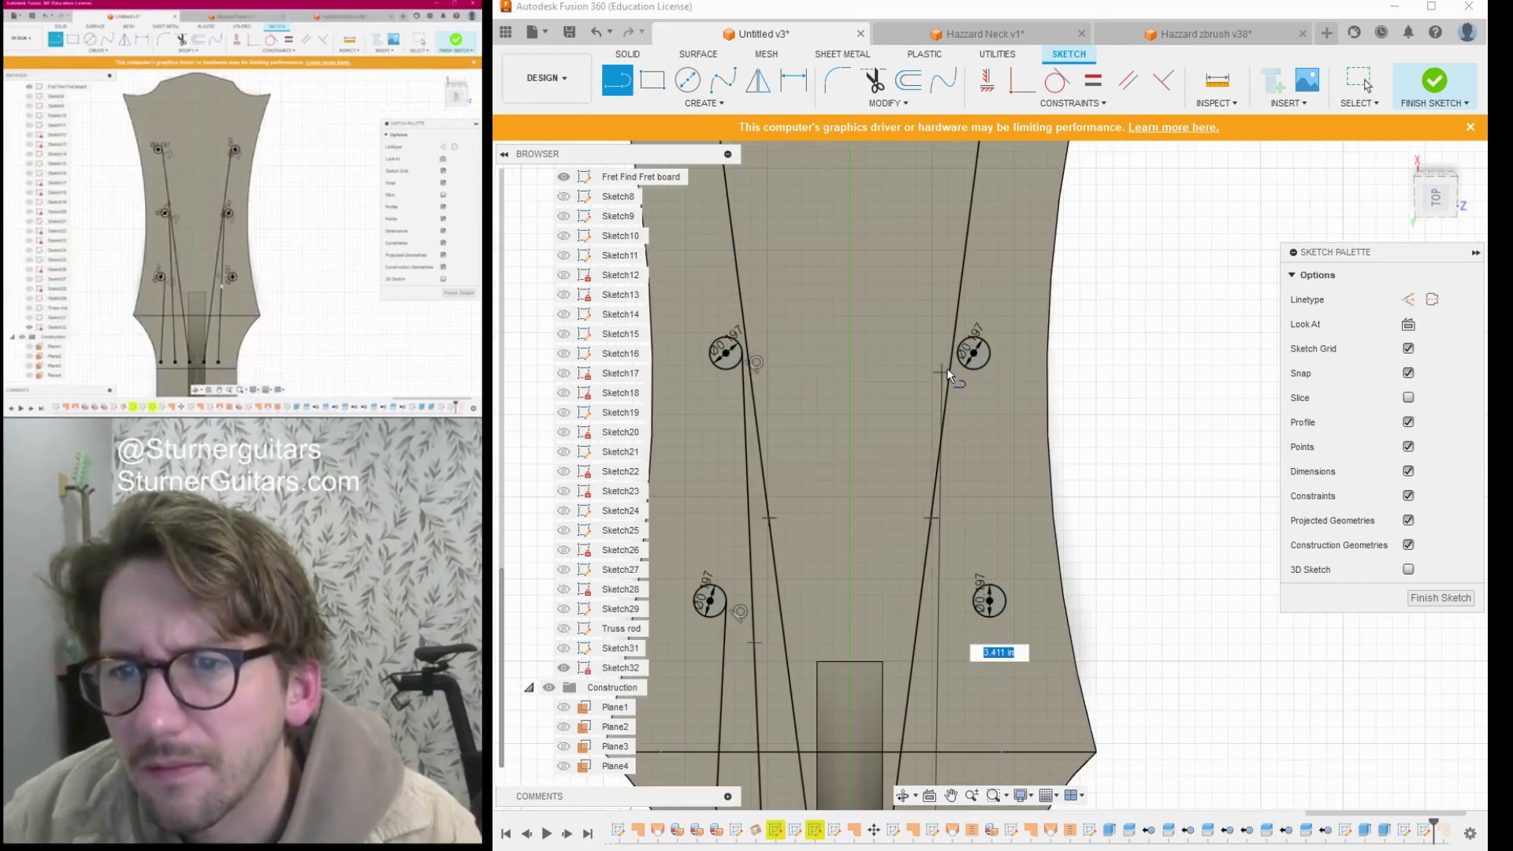
{"action": "left_click", "coordinate": [966, 338]}
{"action": "scroll", "coordinate": [966, 448], "scroll_direction": "down", "scroll_amount": 6}
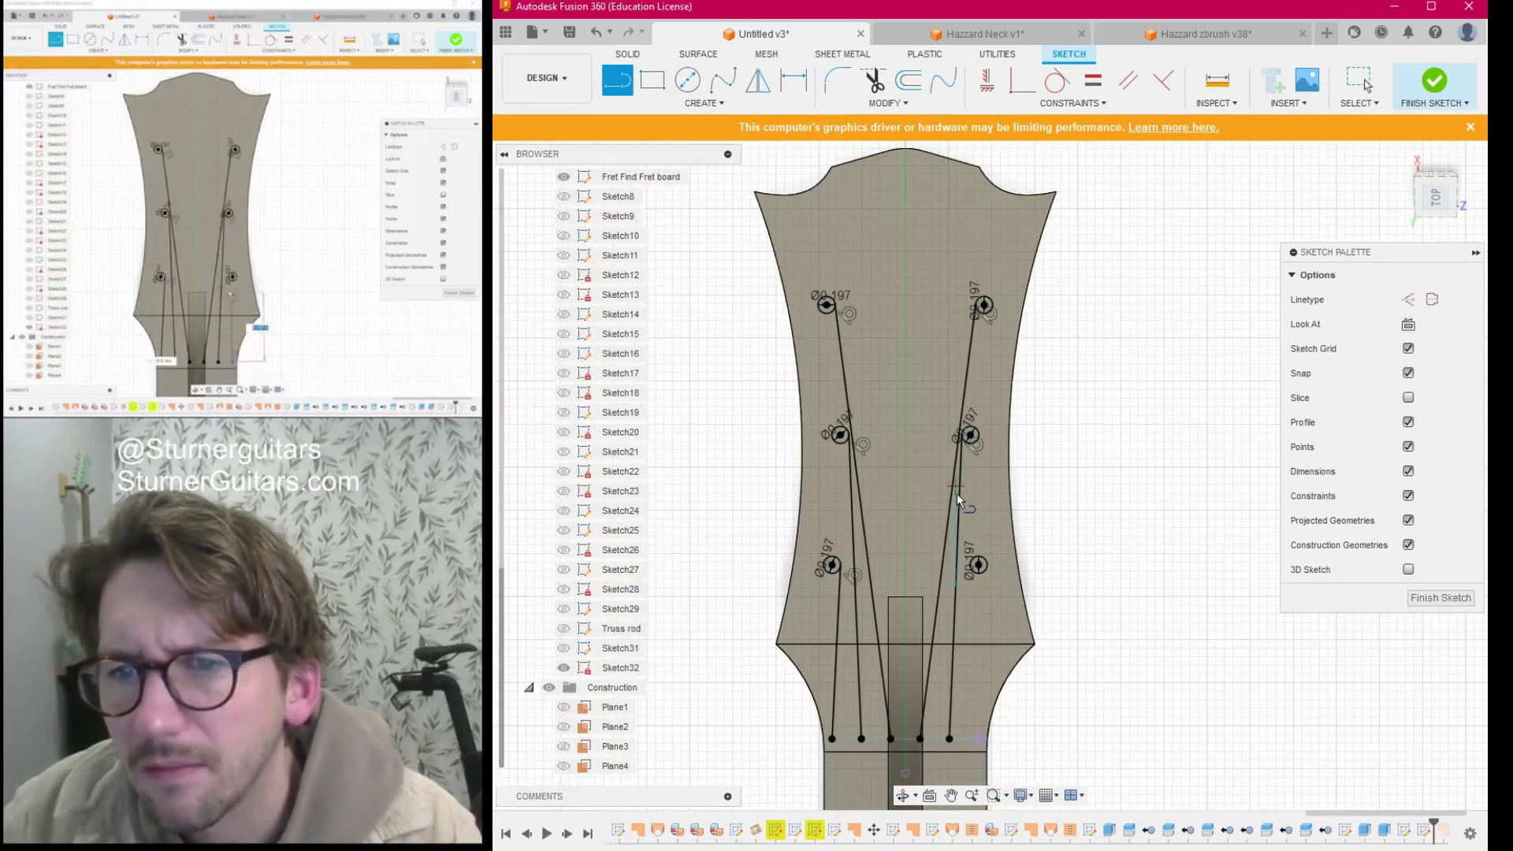
Draw a string line from the outermost right nut point to the inner edge of the right tuner circle nearest the nut.
{"action": "left_click", "coordinate": [979, 736]}
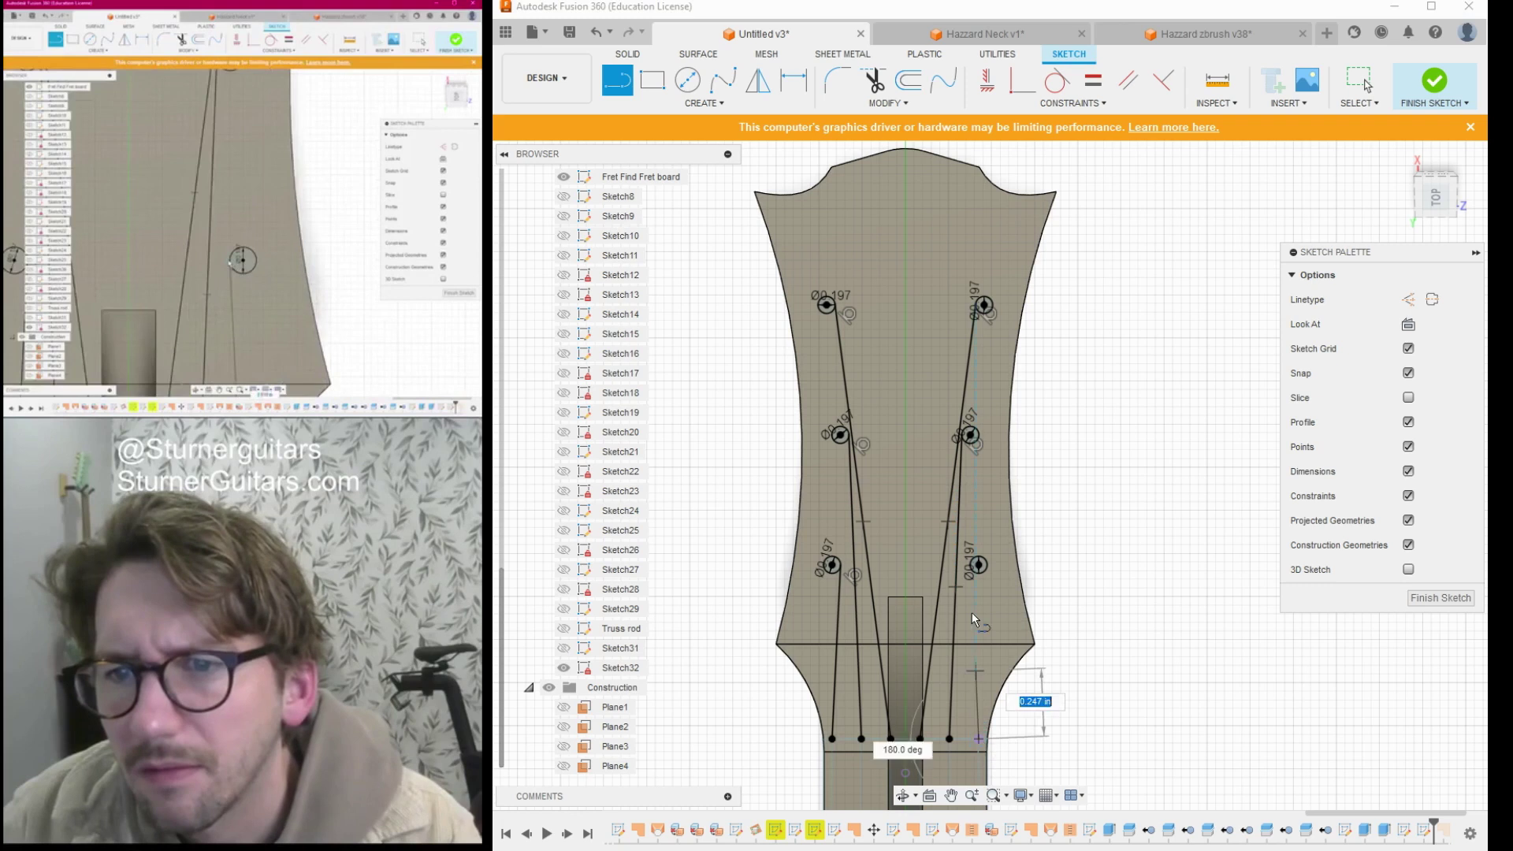
{"action": "scroll", "coordinate": [969, 582], "scroll_direction": "up", "scroll_amount": 8}
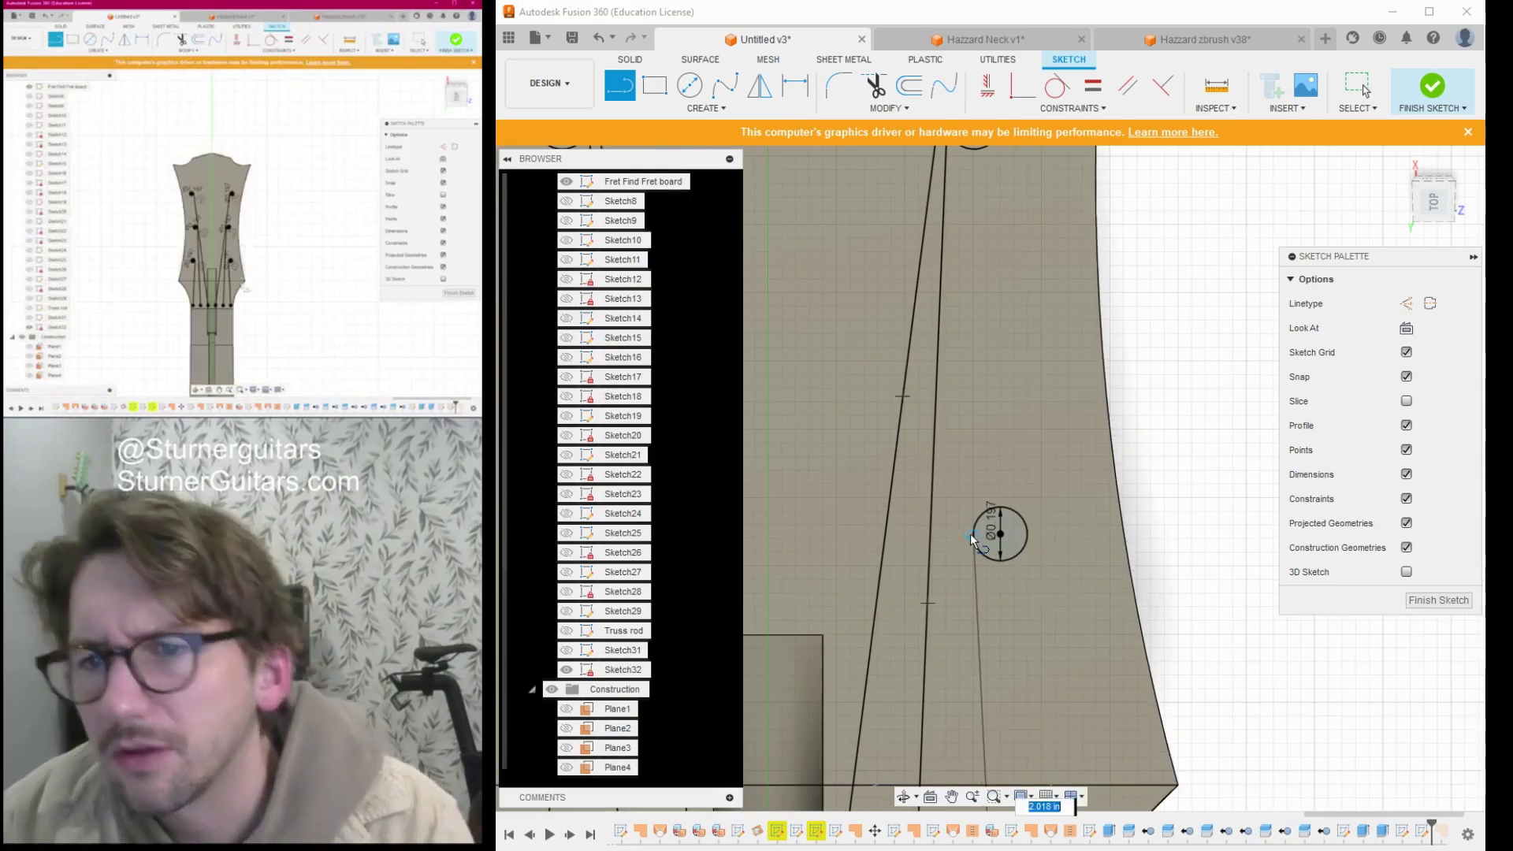
{"action": "left_click", "coordinate": [971, 532]}
{"action": "scroll", "coordinate": [971, 533], "scroll_direction": "down", "scroll_amount": 7}
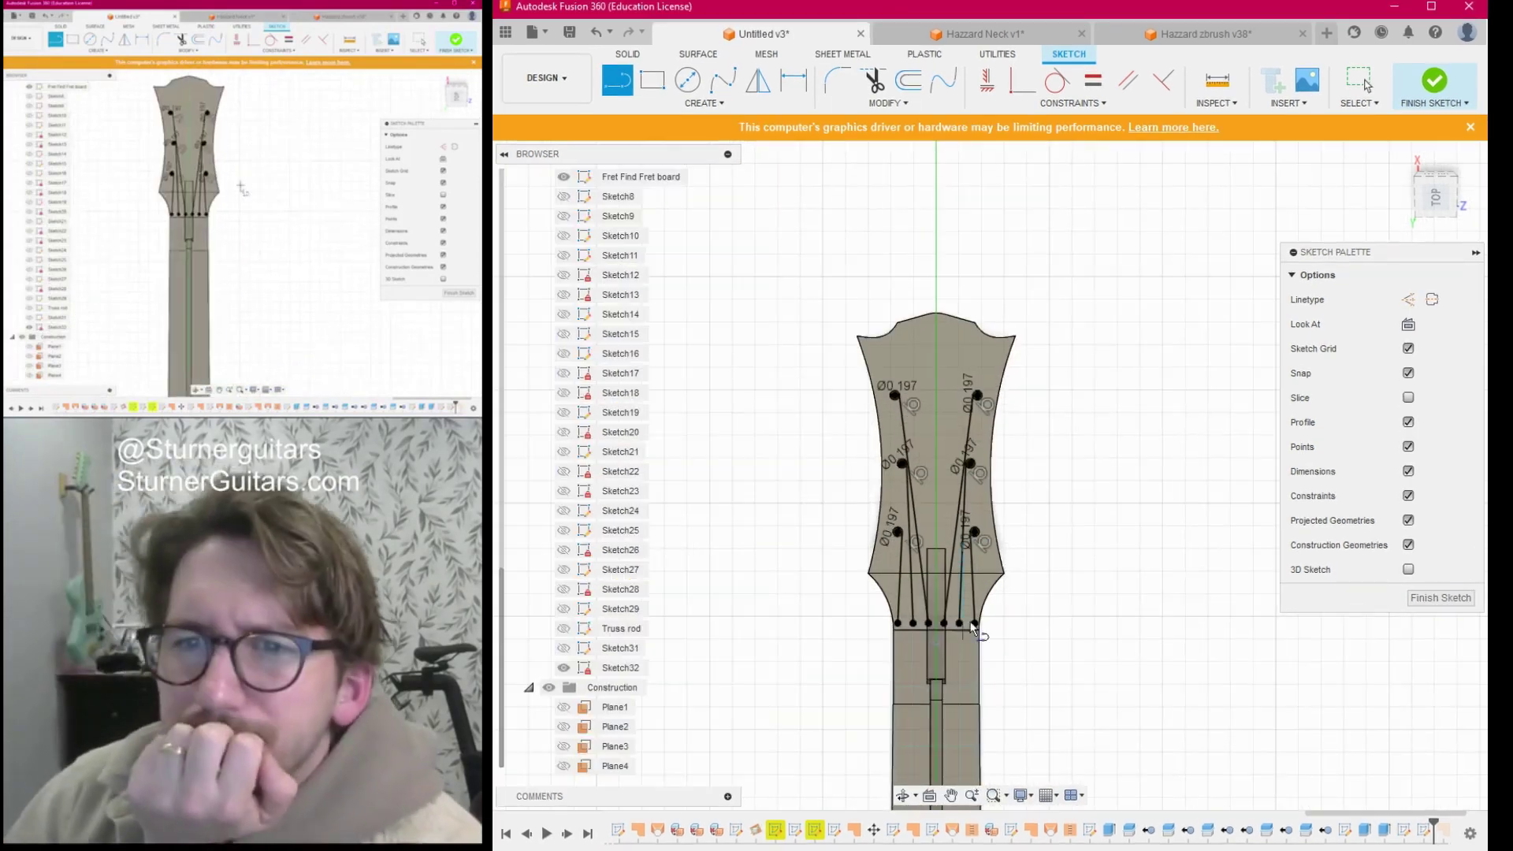
Examine the string lines between the nut and the tuner circles for clearance, especially around the middle left circle.
{"action": "scroll", "coordinate": [1100, 468], "scroll_direction": "down", "scroll_amount": 1}
{"action": "middle_click_drag", "start_coordinate": [1099, 469], "coordinate": [1001, 375]}
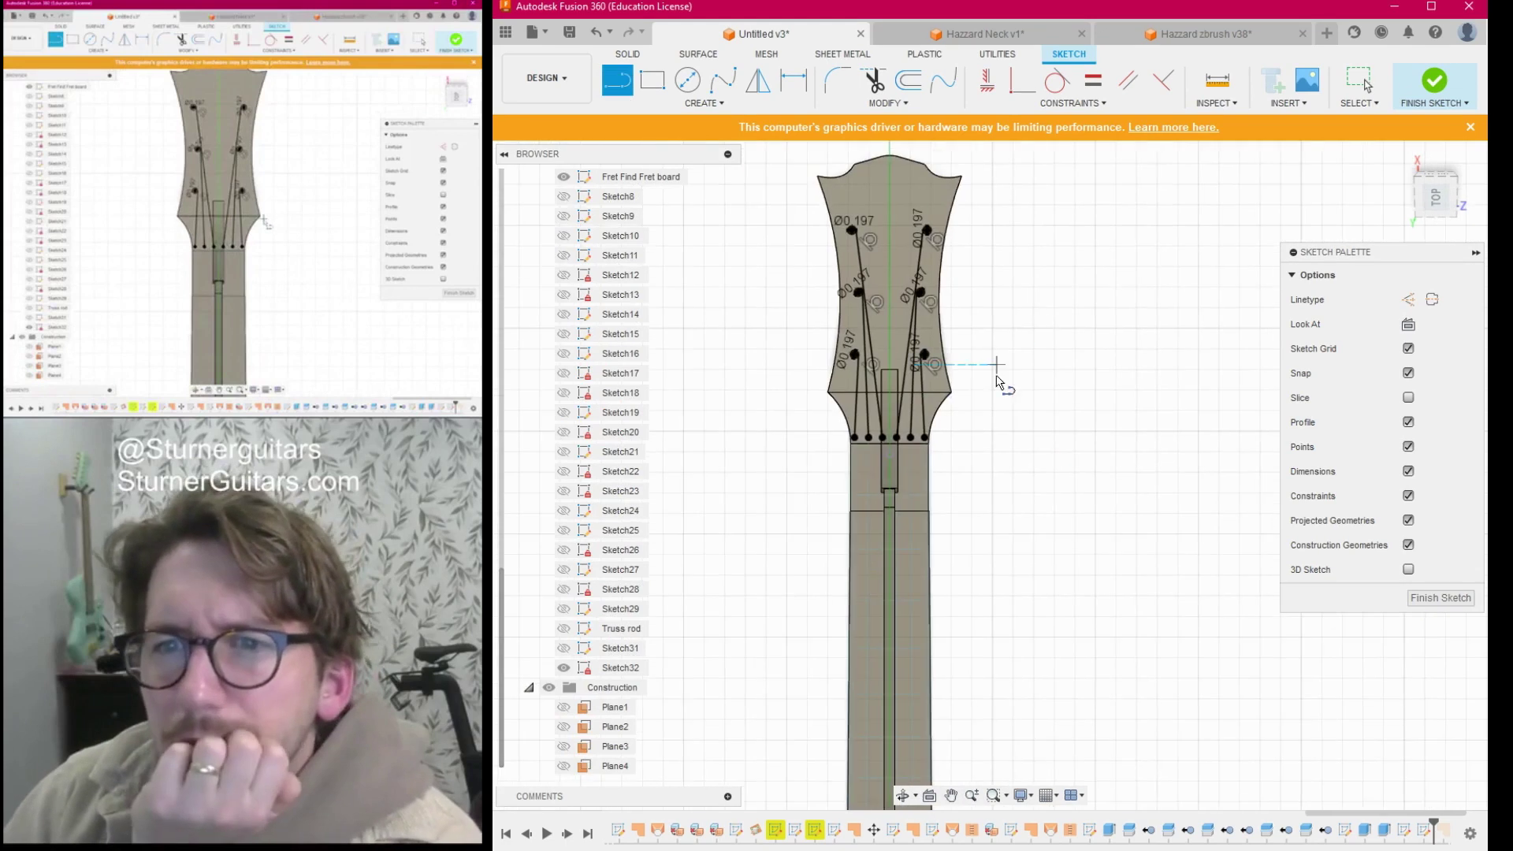
{"action": "scroll", "coordinate": [990, 409], "scroll_direction": "up", "scroll_amount": 3}
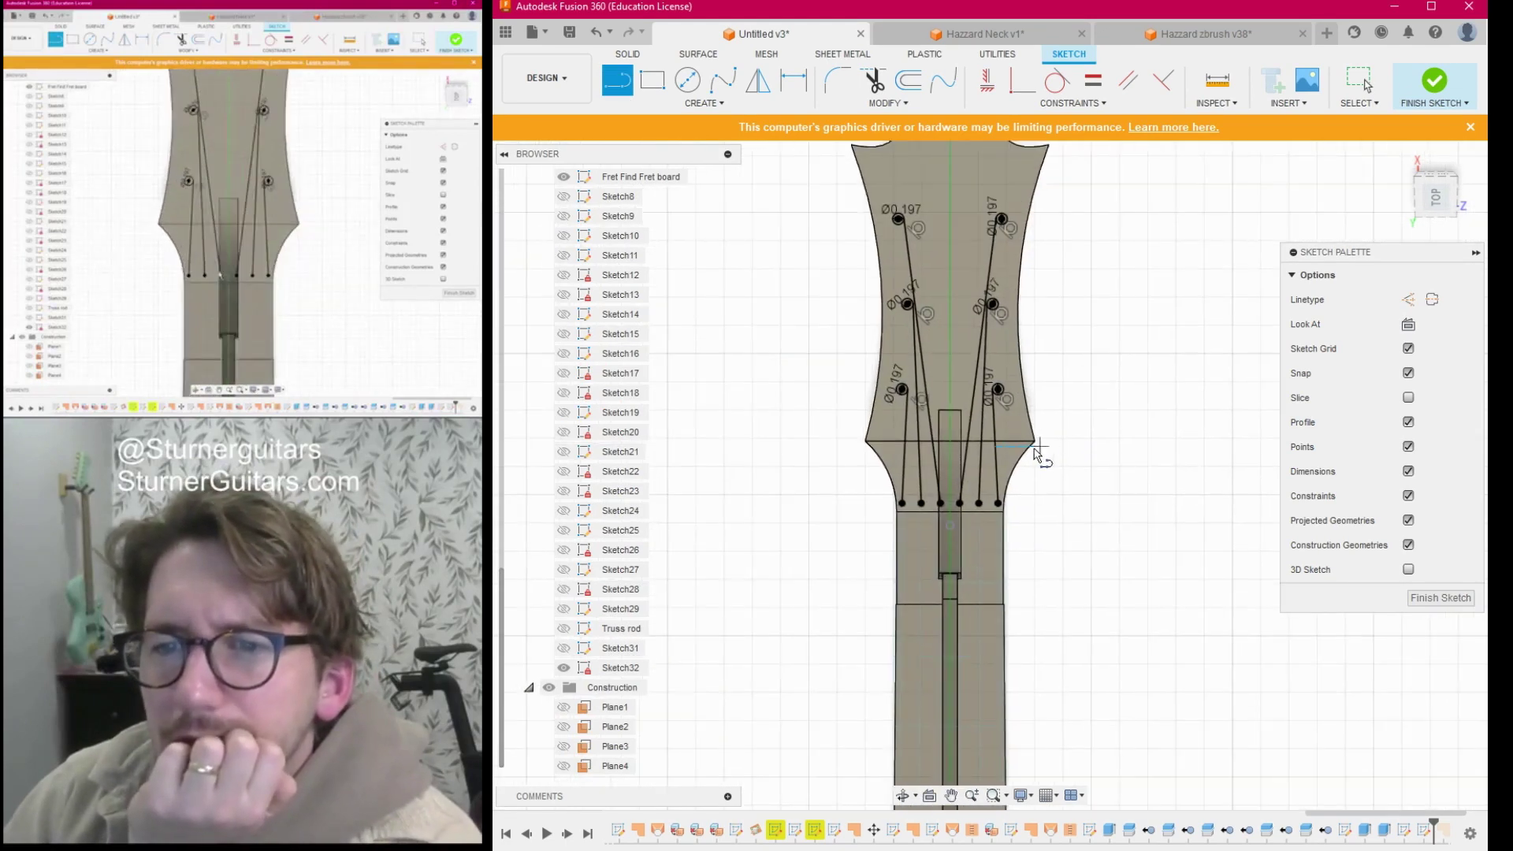
{"action": "scroll", "coordinate": [923, 424], "scroll_direction": "up", "scroll_amount": 3}
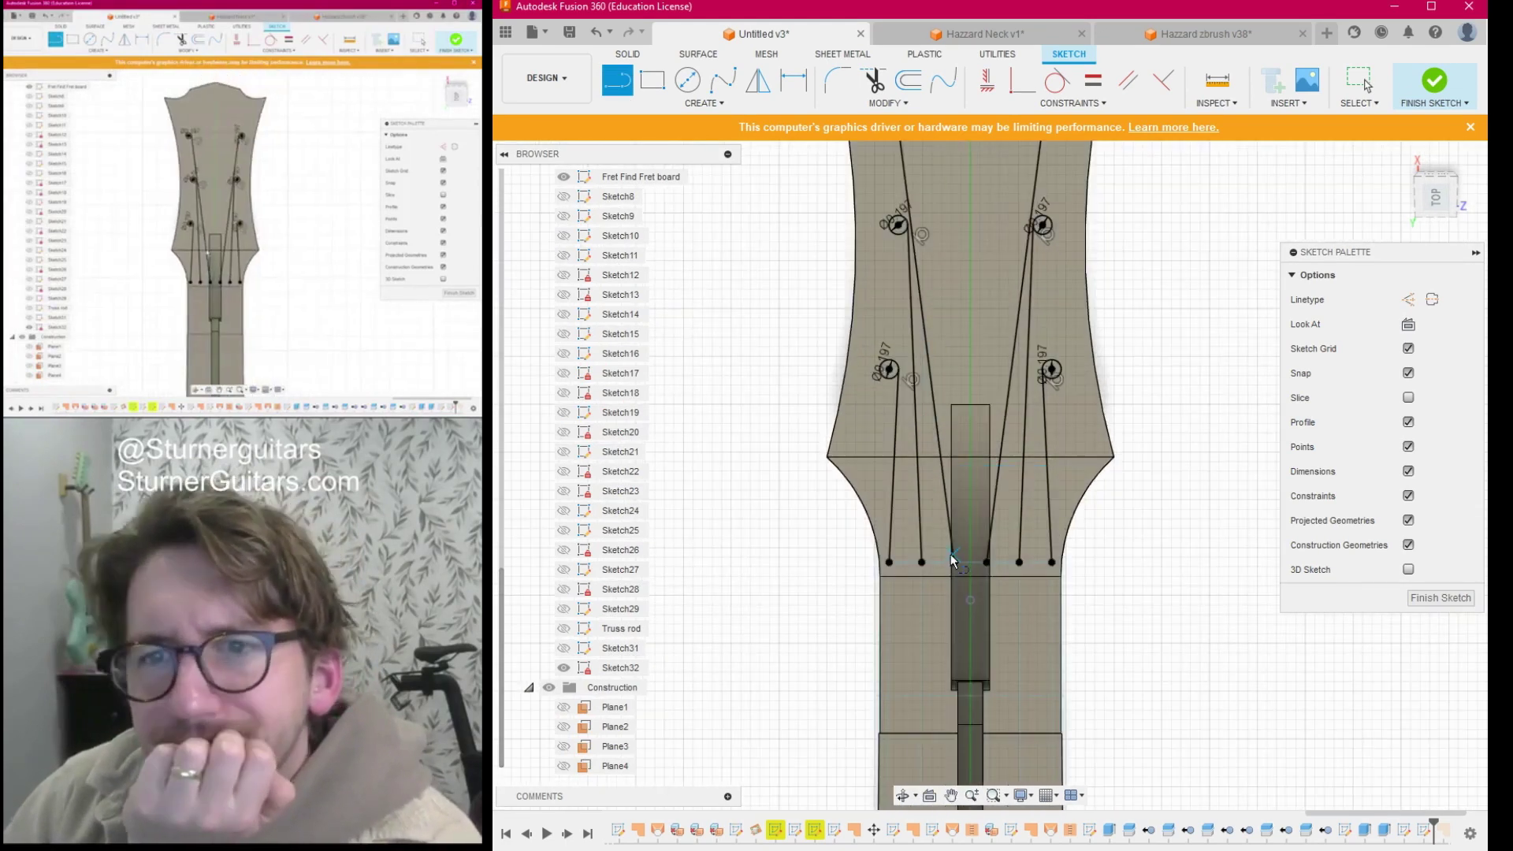
{"action": "scroll", "coordinate": [945, 527], "scroll_direction": "down", "scroll_amount": 4}
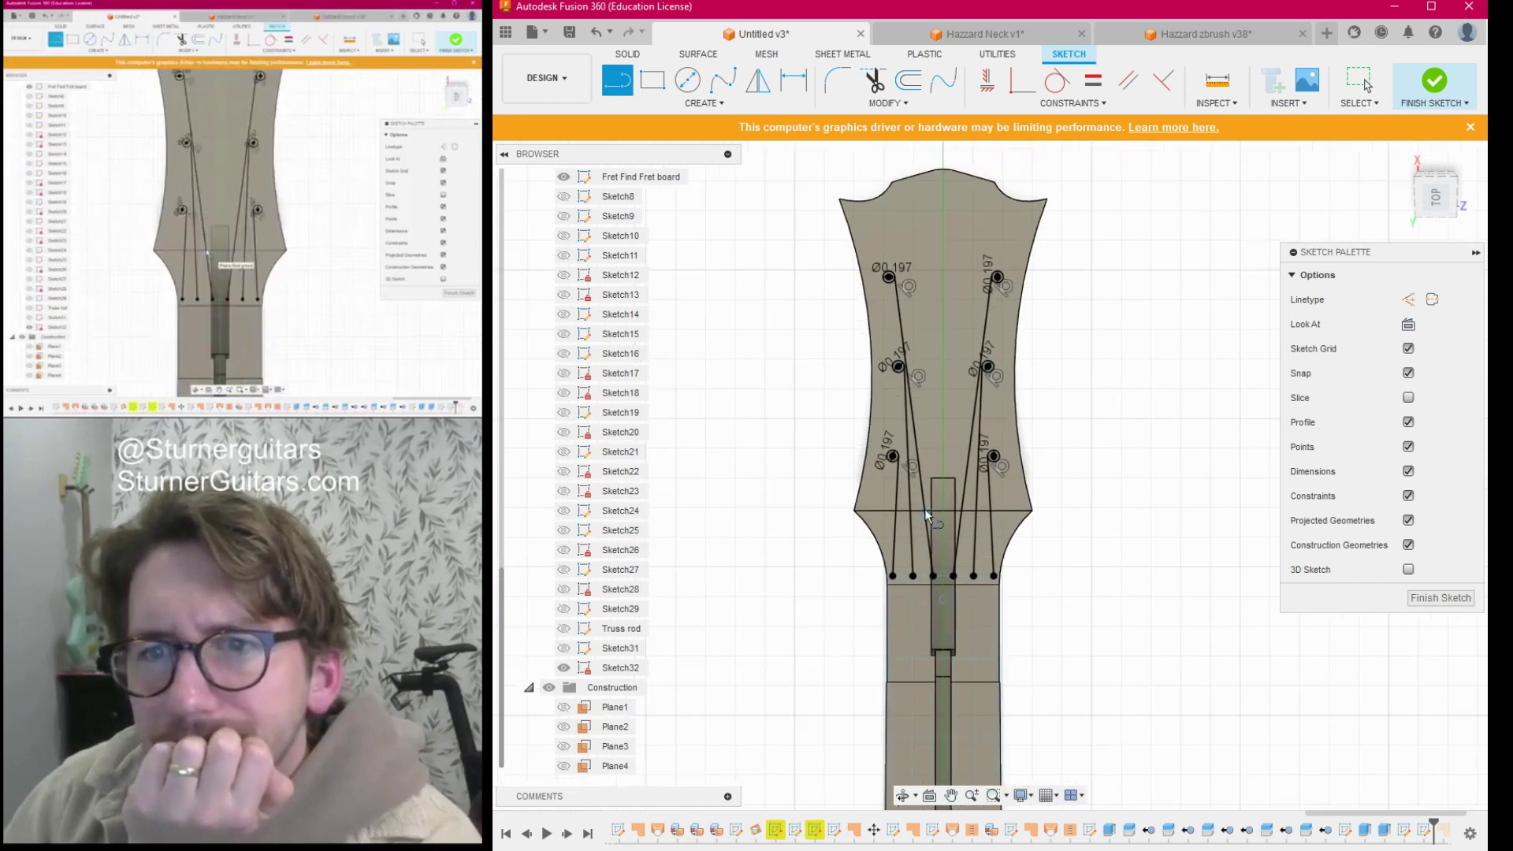
{"action": "scroll", "coordinate": [925, 513], "scroll_direction": "up", "scroll_amount": 3}
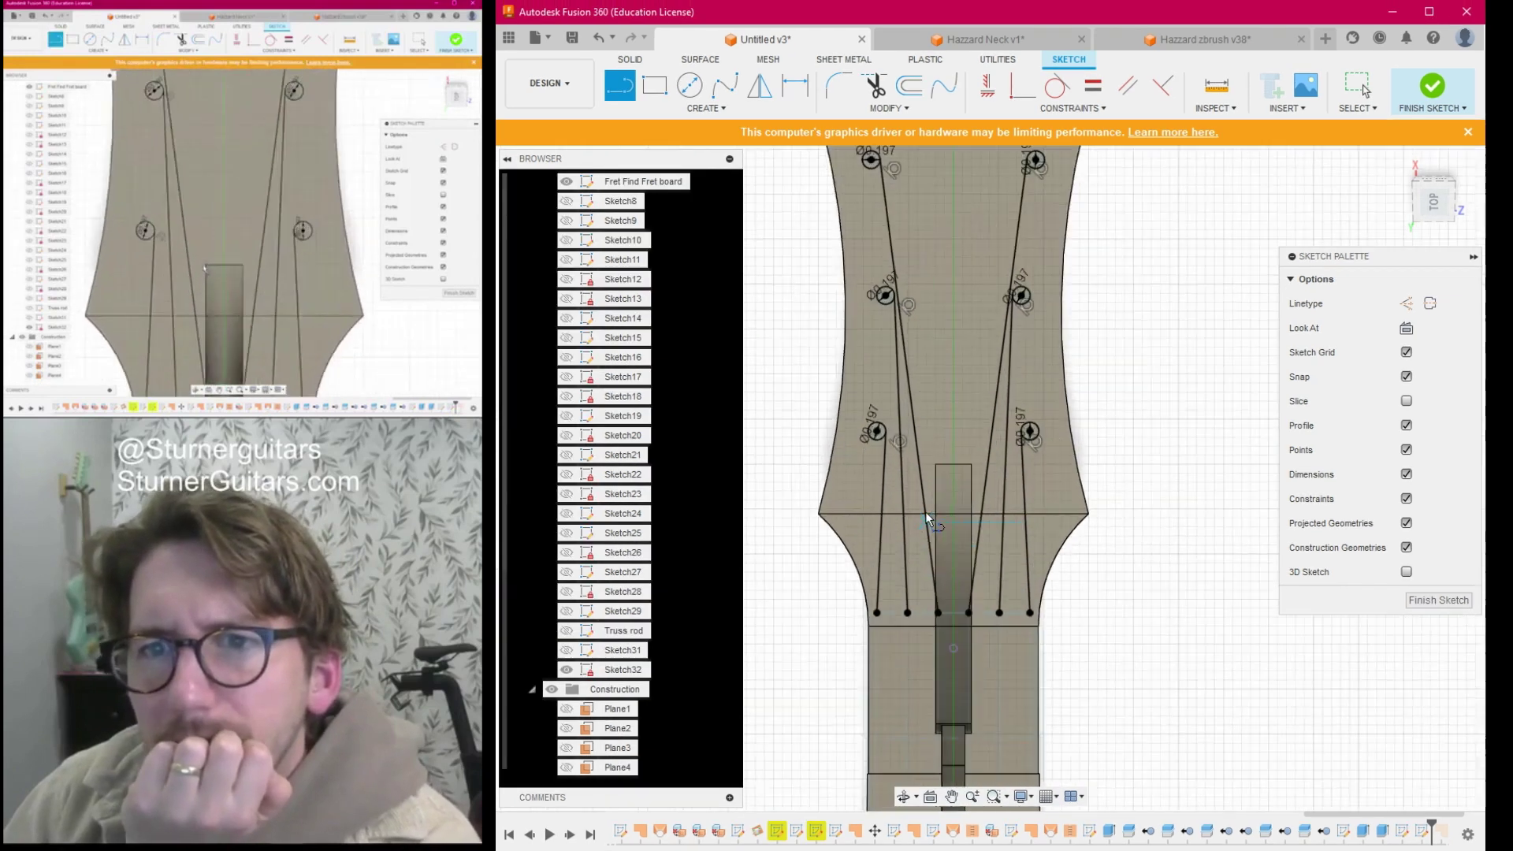
{"action": "scroll", "coordinate": [919, 565], "scroll_direction": "up", "scroll_amount": 4}
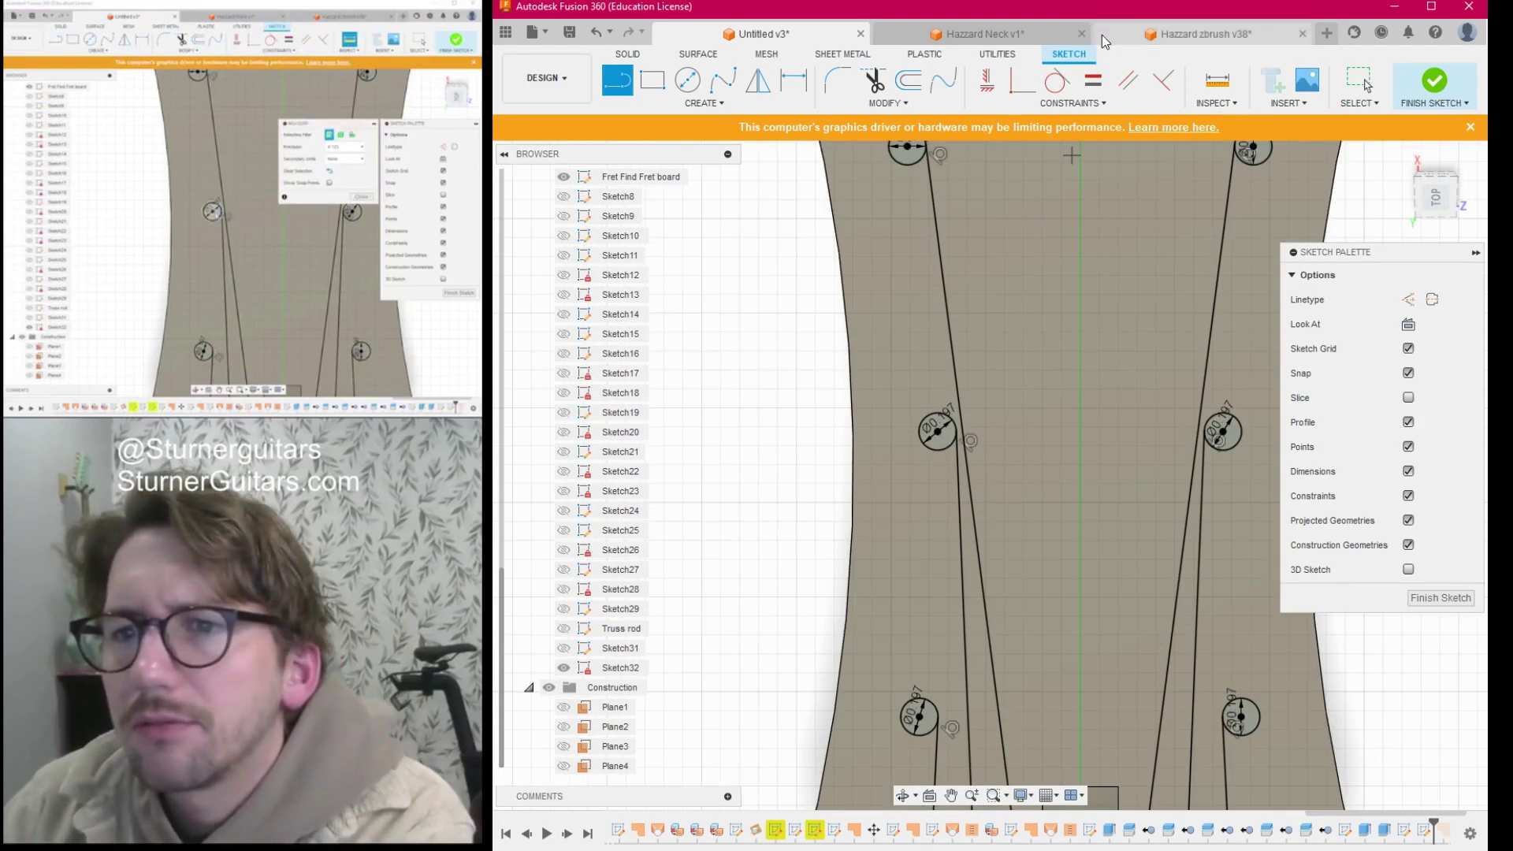
Measure the distance from the string's end point on the middle left tuner circle to the string line running to the farthest left tuner.
{"action": "left_click", "coordinate": [1218, 79]}
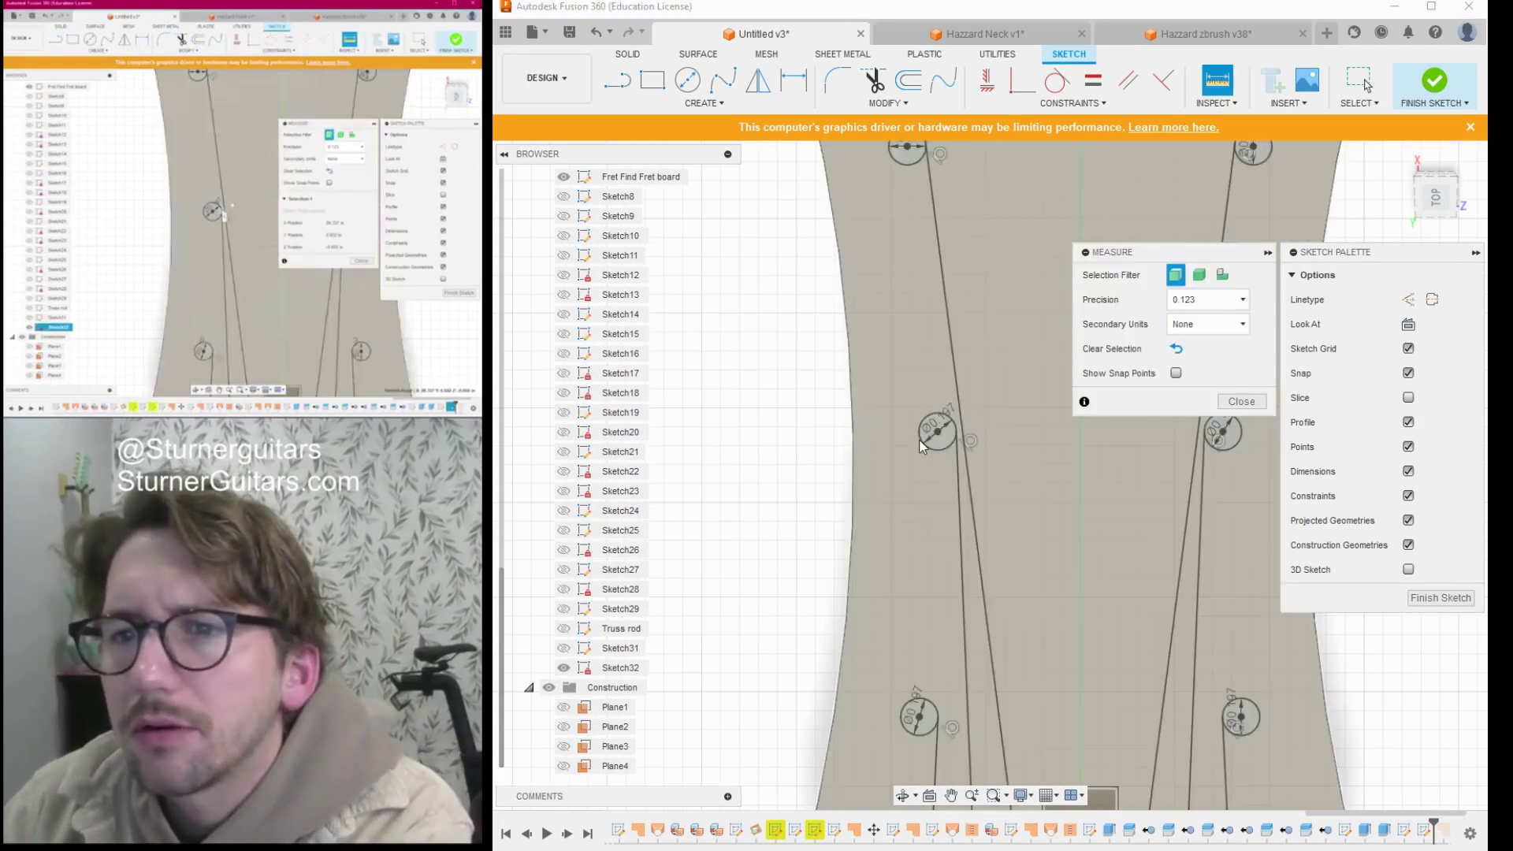
{"action": "left_click", "coordinate": [956, 436]}
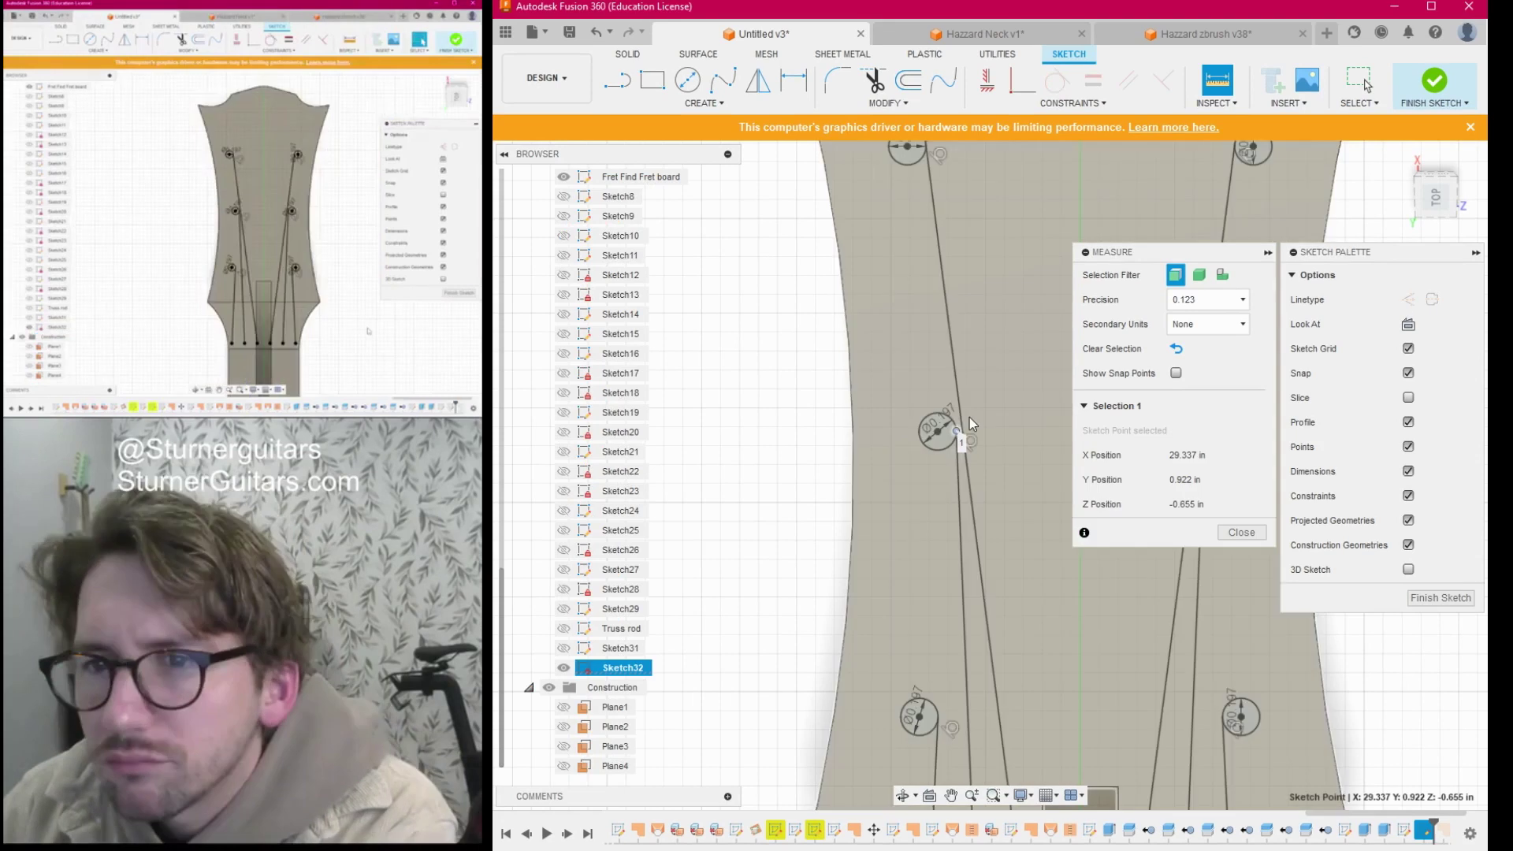
{"action": "scroll", "coordinate": [958, 439], "scroll_direction": "up", "scroll_amount": 1}
{"action": "left_click", "coordinate": [965, 432]}
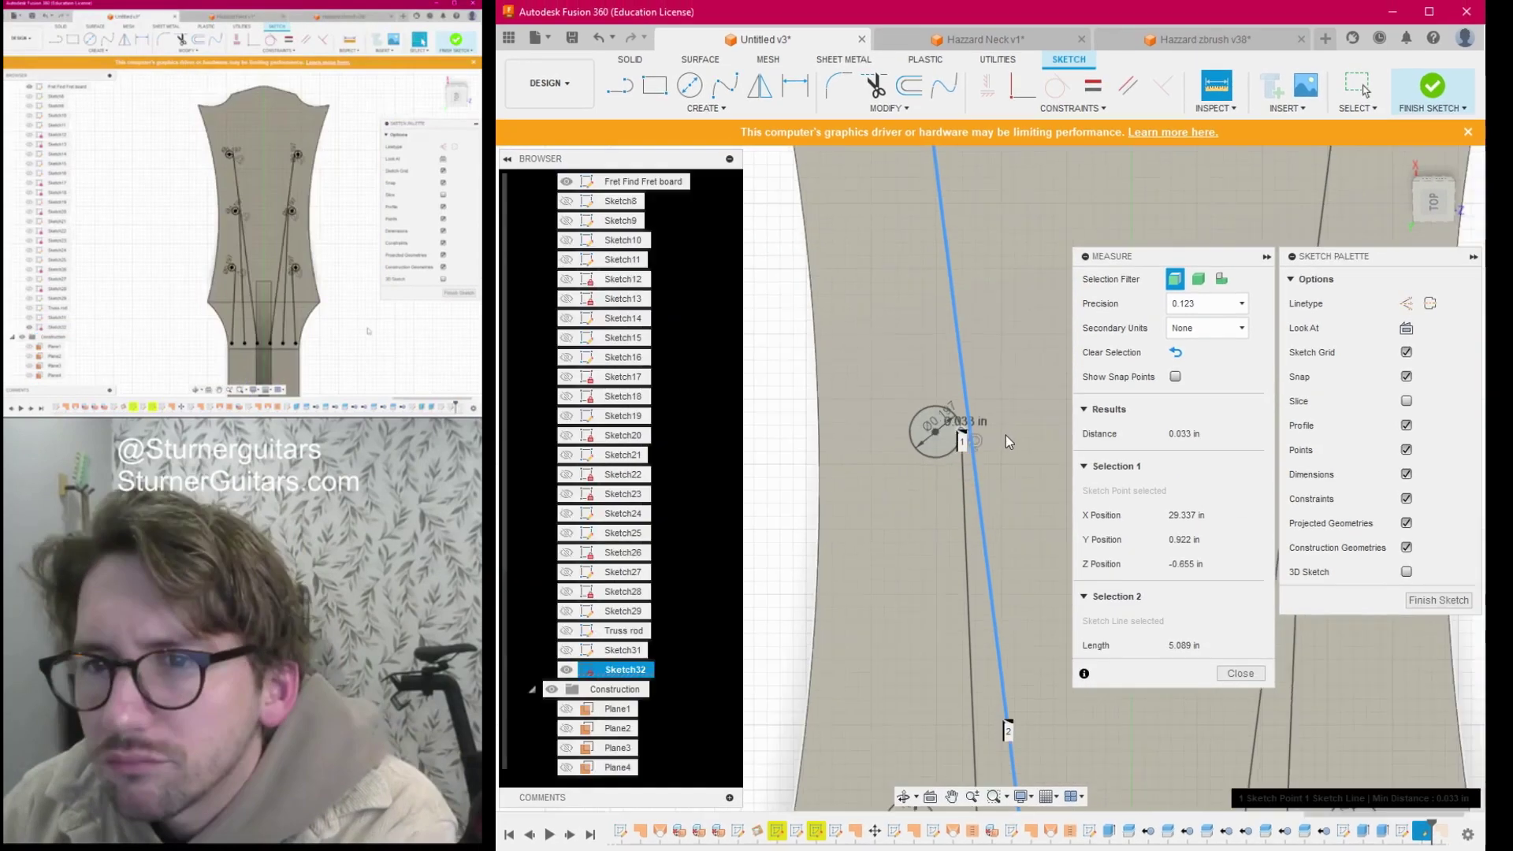
{"action": "scroll", "coordinate": [1005, 435], "scroll_direction": "down", "scroll_amount": 5}
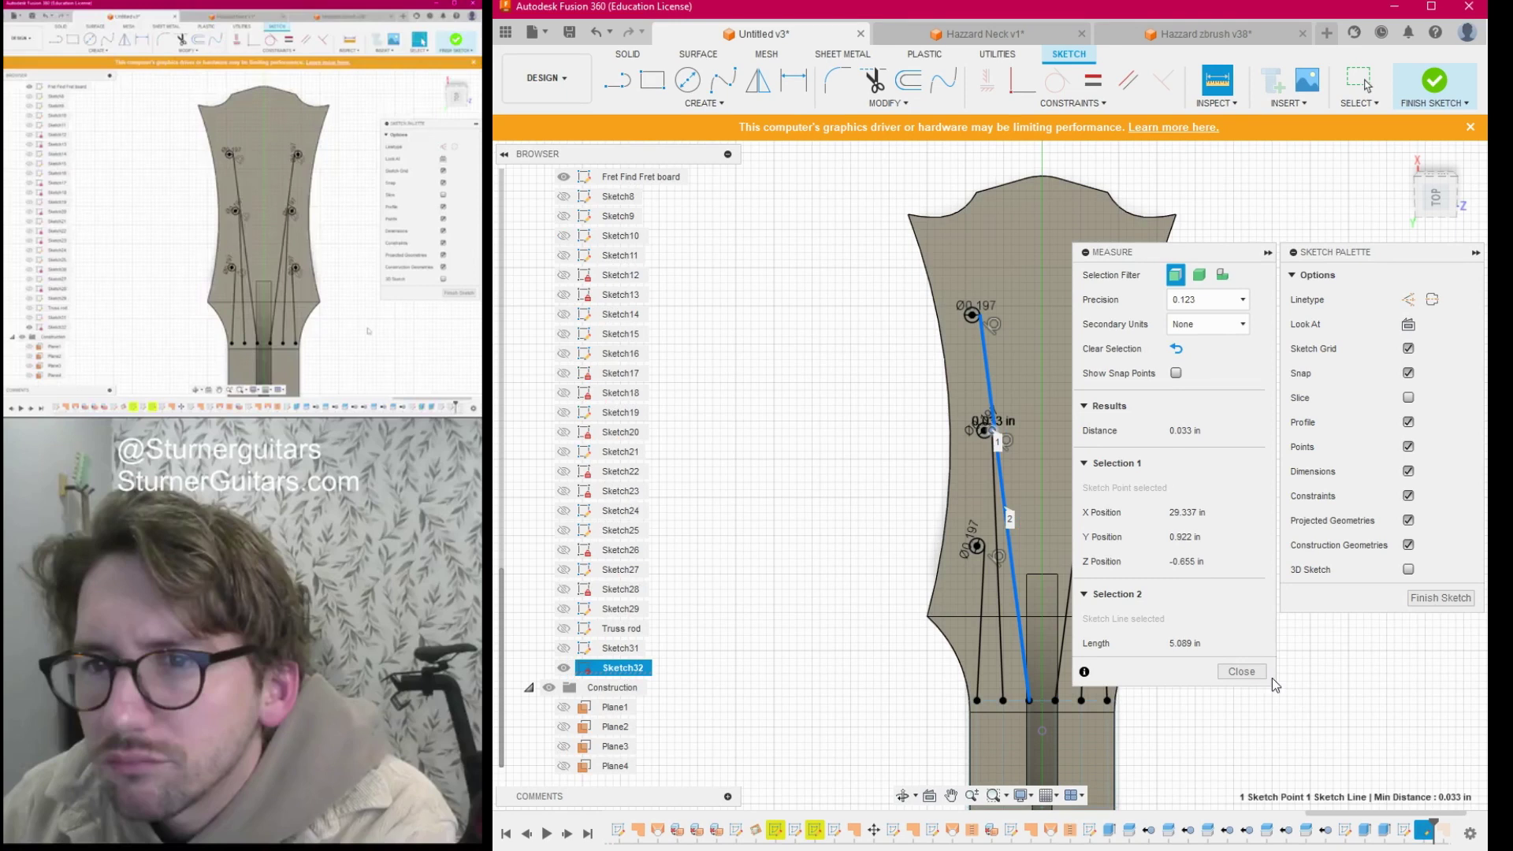
{"action": "left_click", "coordinate": [1245, 671]}
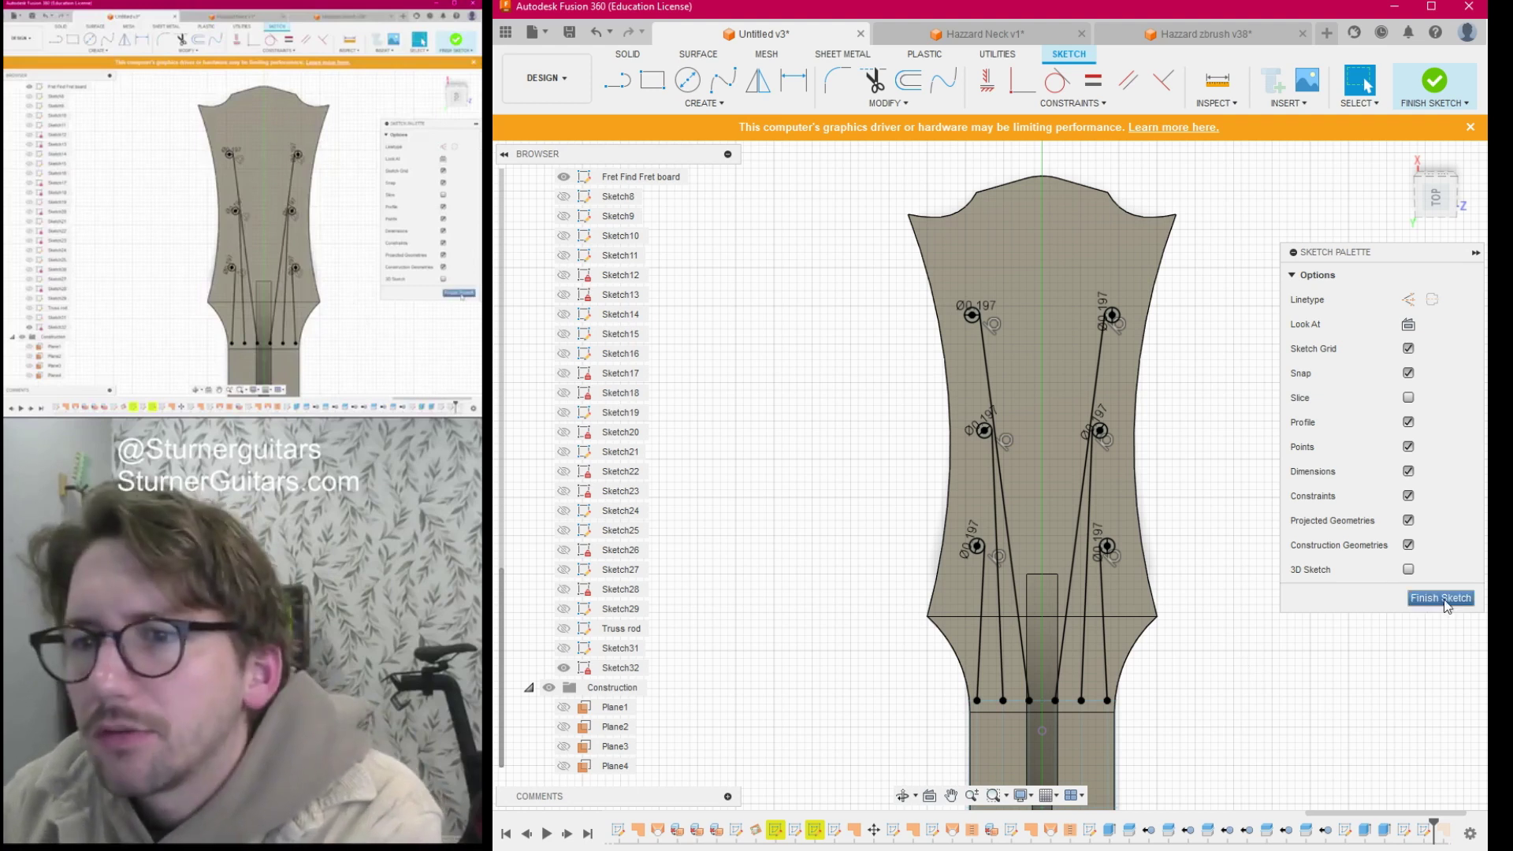
{"action": "scroll", "coordinate": [1175, 596], "scroll_direction": "down", "scroll_amount": 1}
{"action": "middle_click_drag", "start_coordinate": [1174, 596], "coordinate": [1082, 602]}
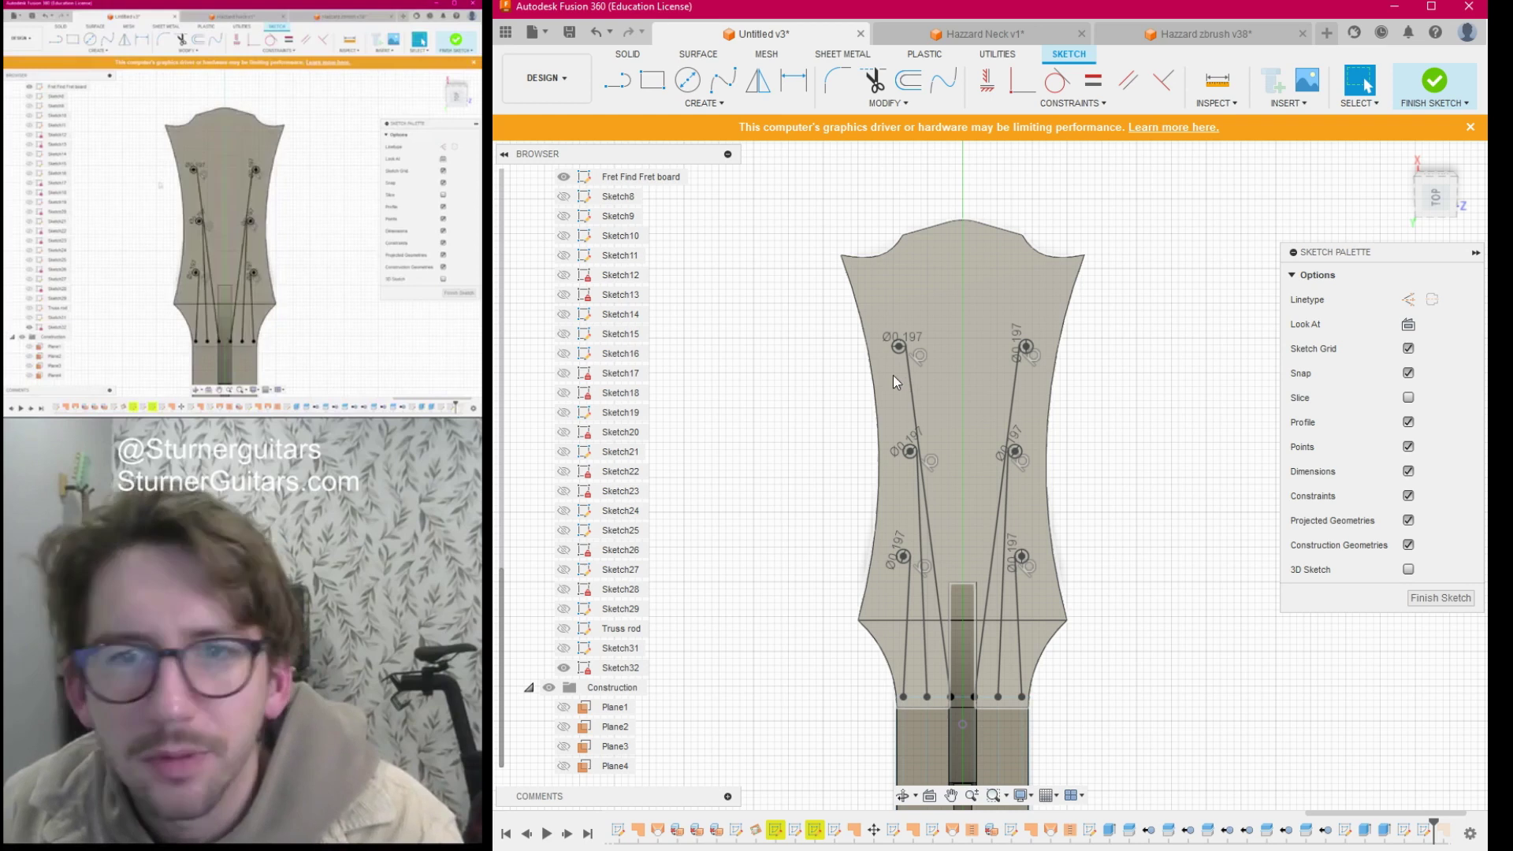
{"action": "left_click", "coordinate": [566, 629]}
{"action": "left_click", "coordinate": [777, 550]}
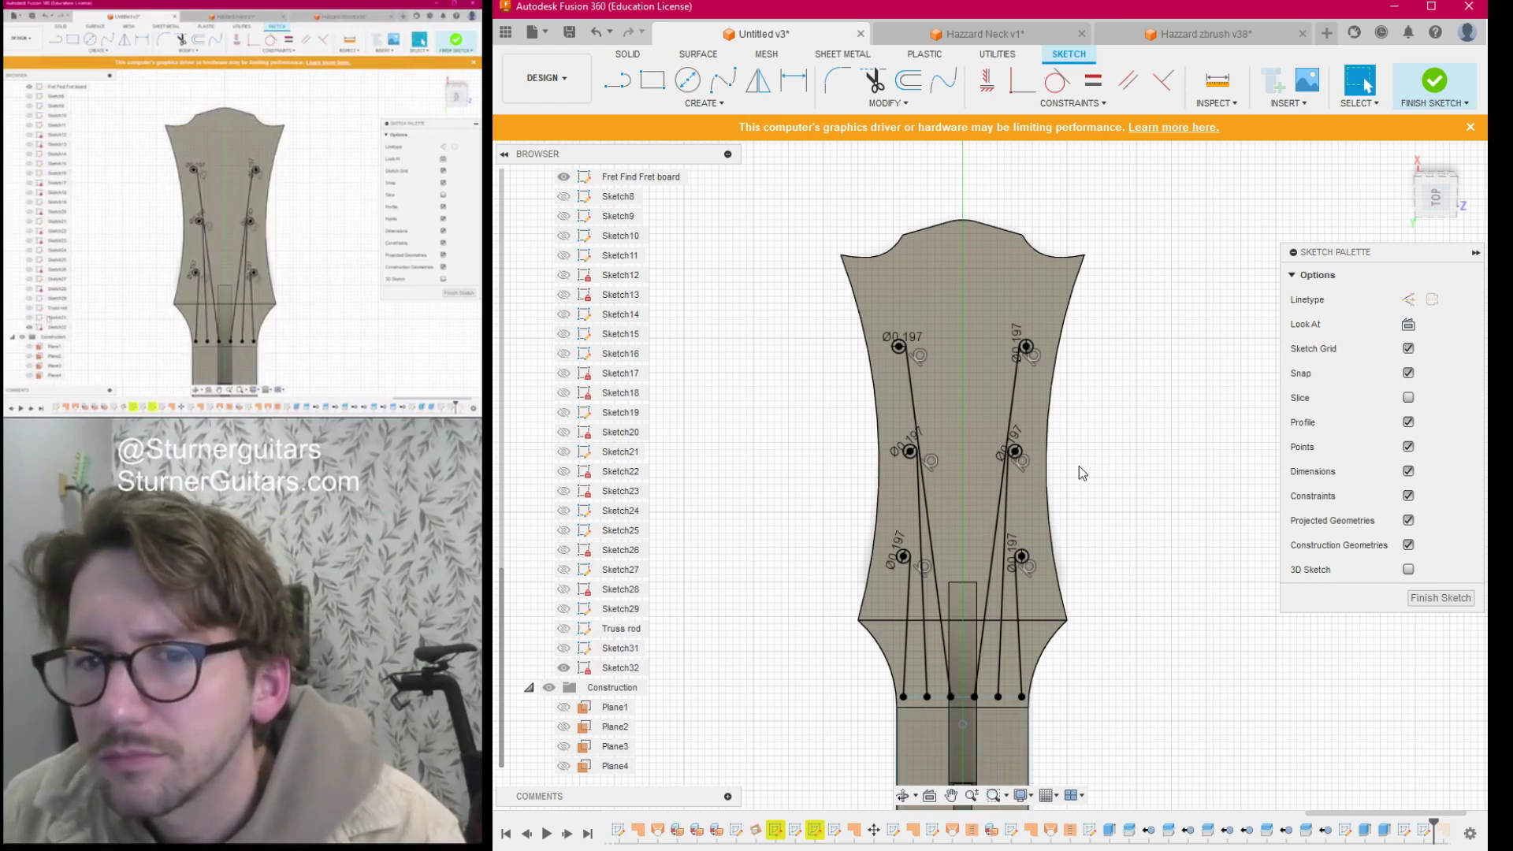
{"action": "left_click", "coordinate": [564, 668]}
{"action": "left_click", "coordinate": [564, 669]}
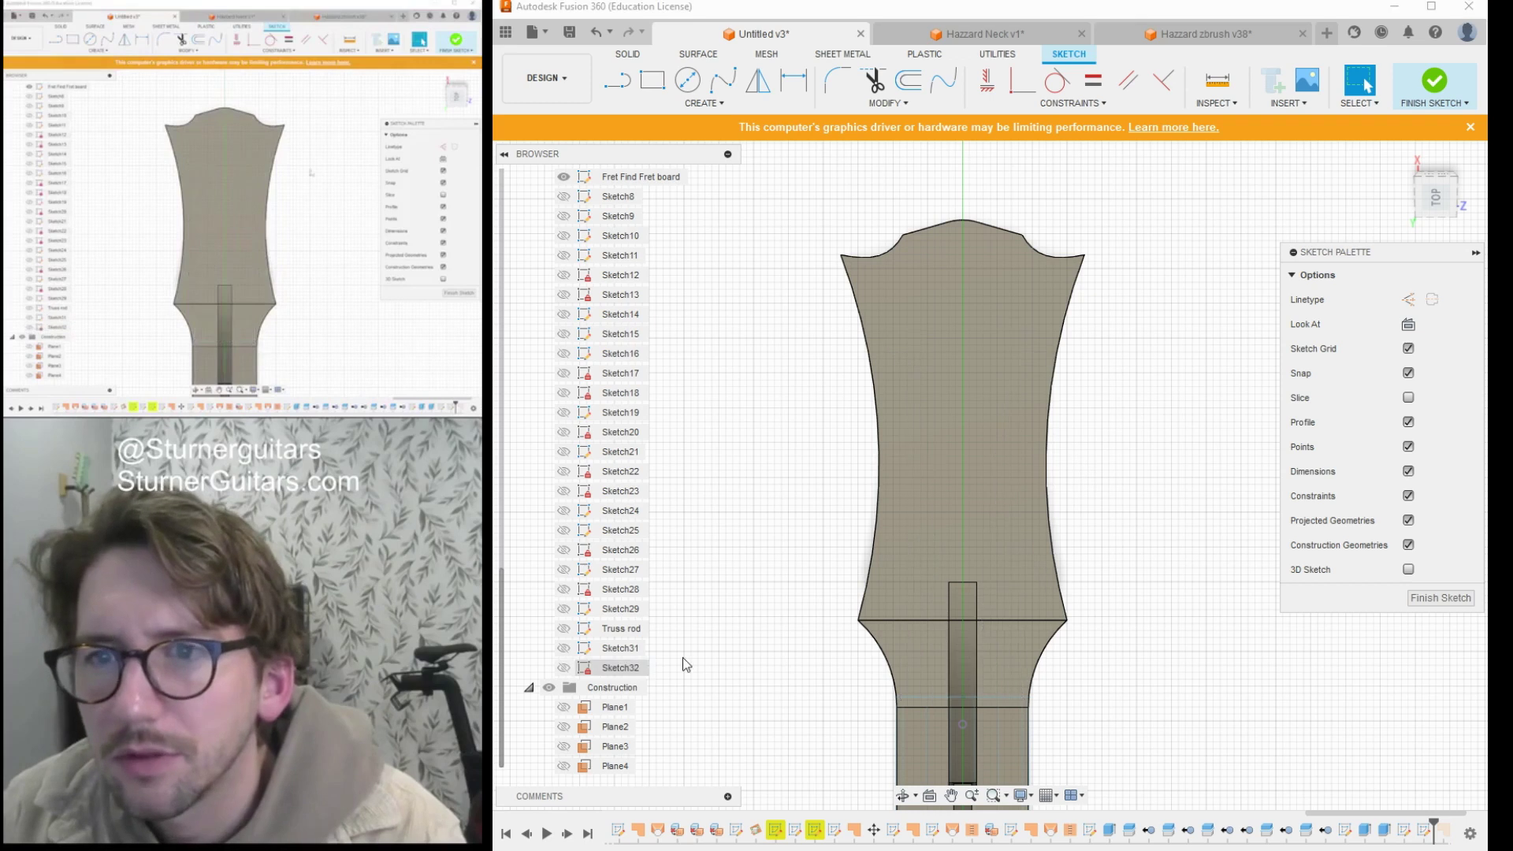
{"action": "left_click", "coordinate": [909, 82]}
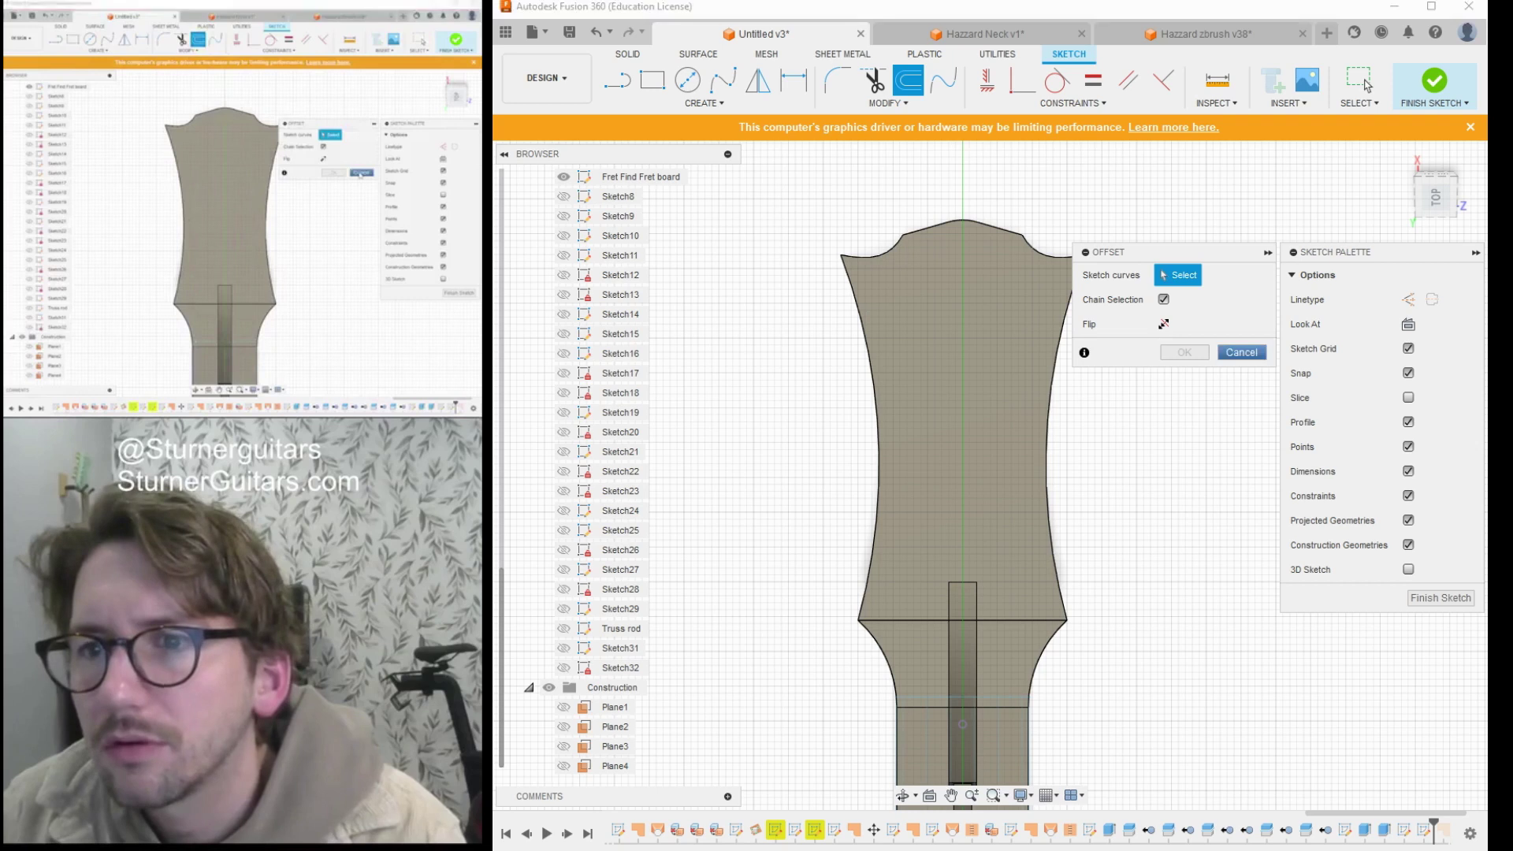
{"action": "left_click", "coordinate": [1368, 83]}
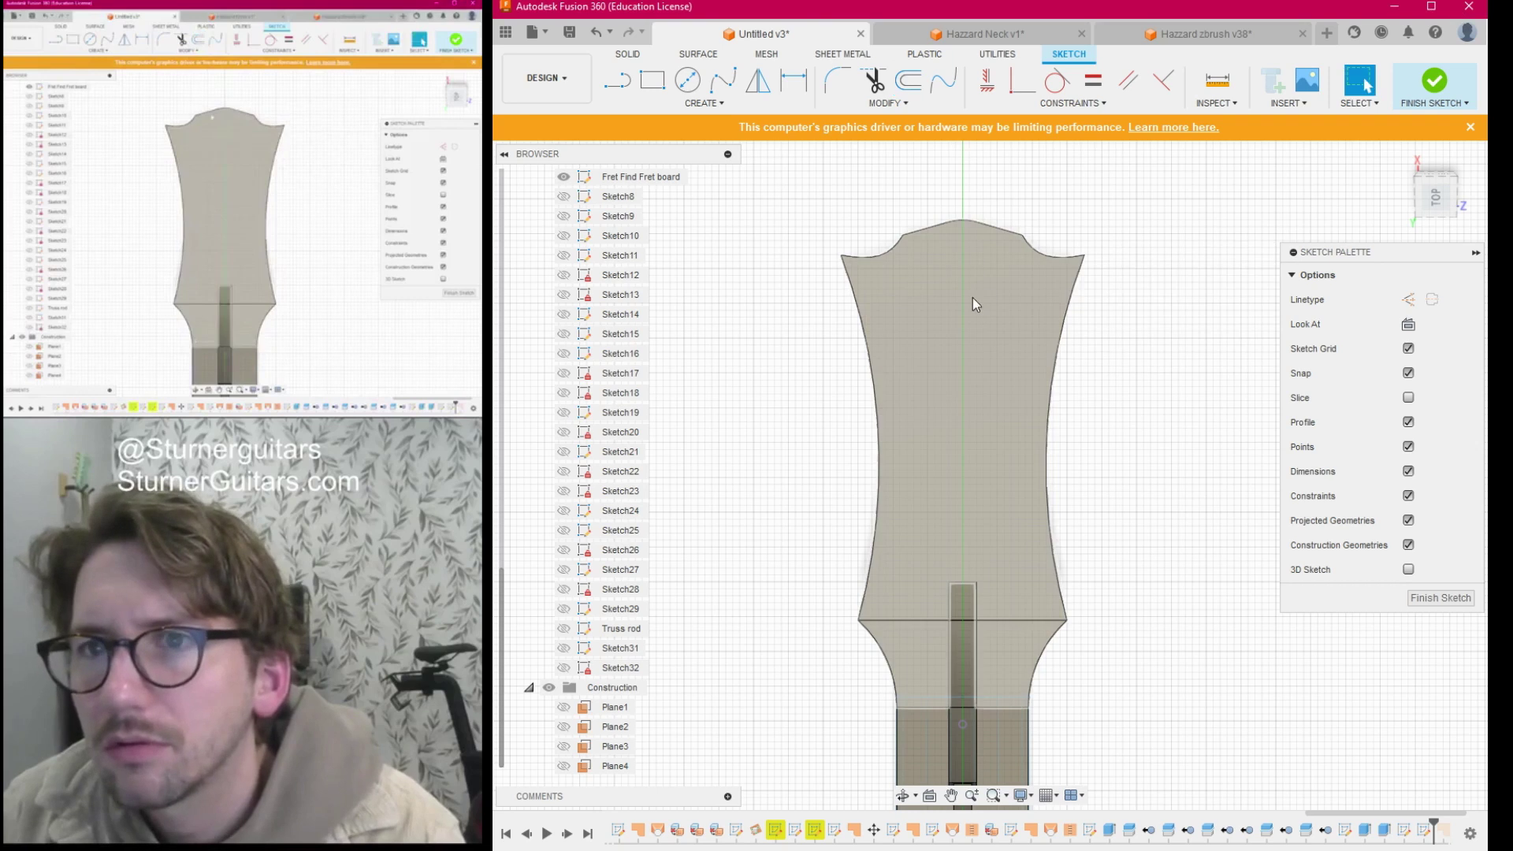
{"action": "left_click", "coordinate": [902, 222]}
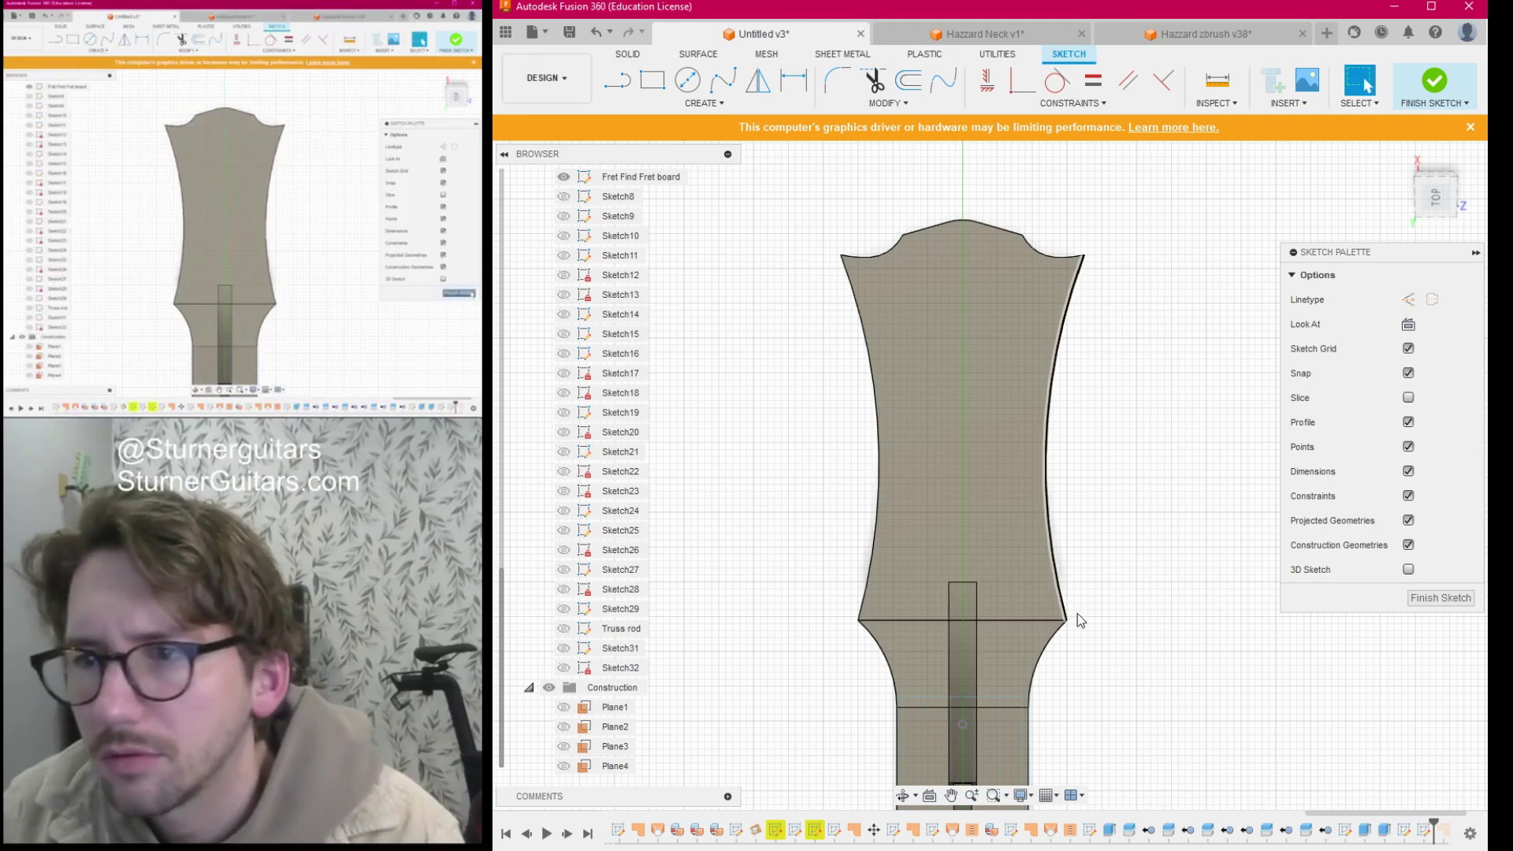
Finish the string layout sketch, hide Sketch32, and start a new sketch on the headstock's top face.
{"action": "left_click", "coordinate": [1441, 598]}
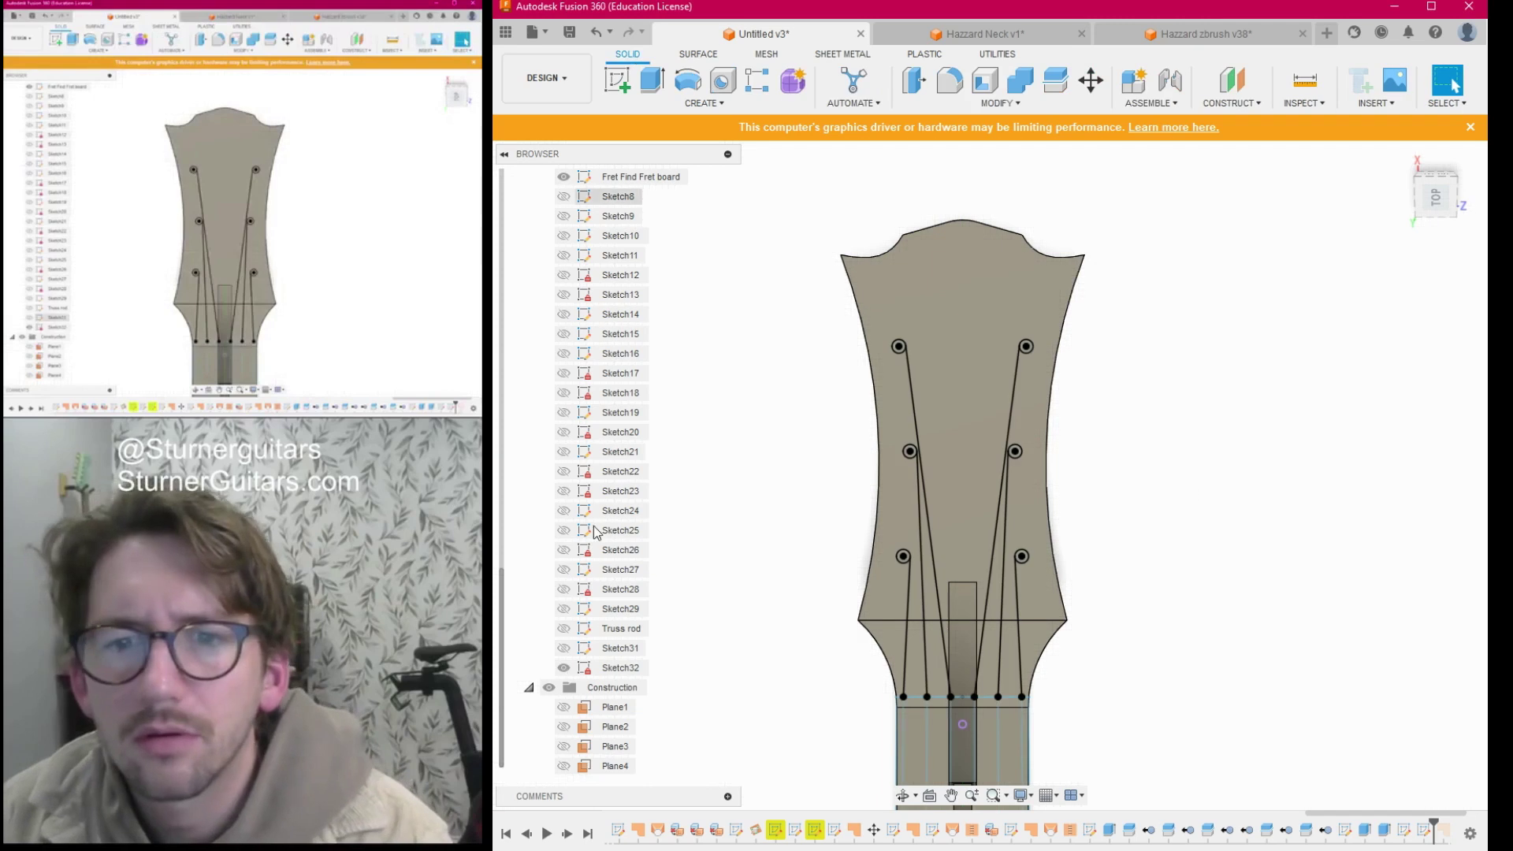
{"action": "left_click", "coordinate": [564, 669]}
{"action": "left_click", "coordinate": [618, 81]}
{"action": "left_click", "coordinate": [915, 394]}
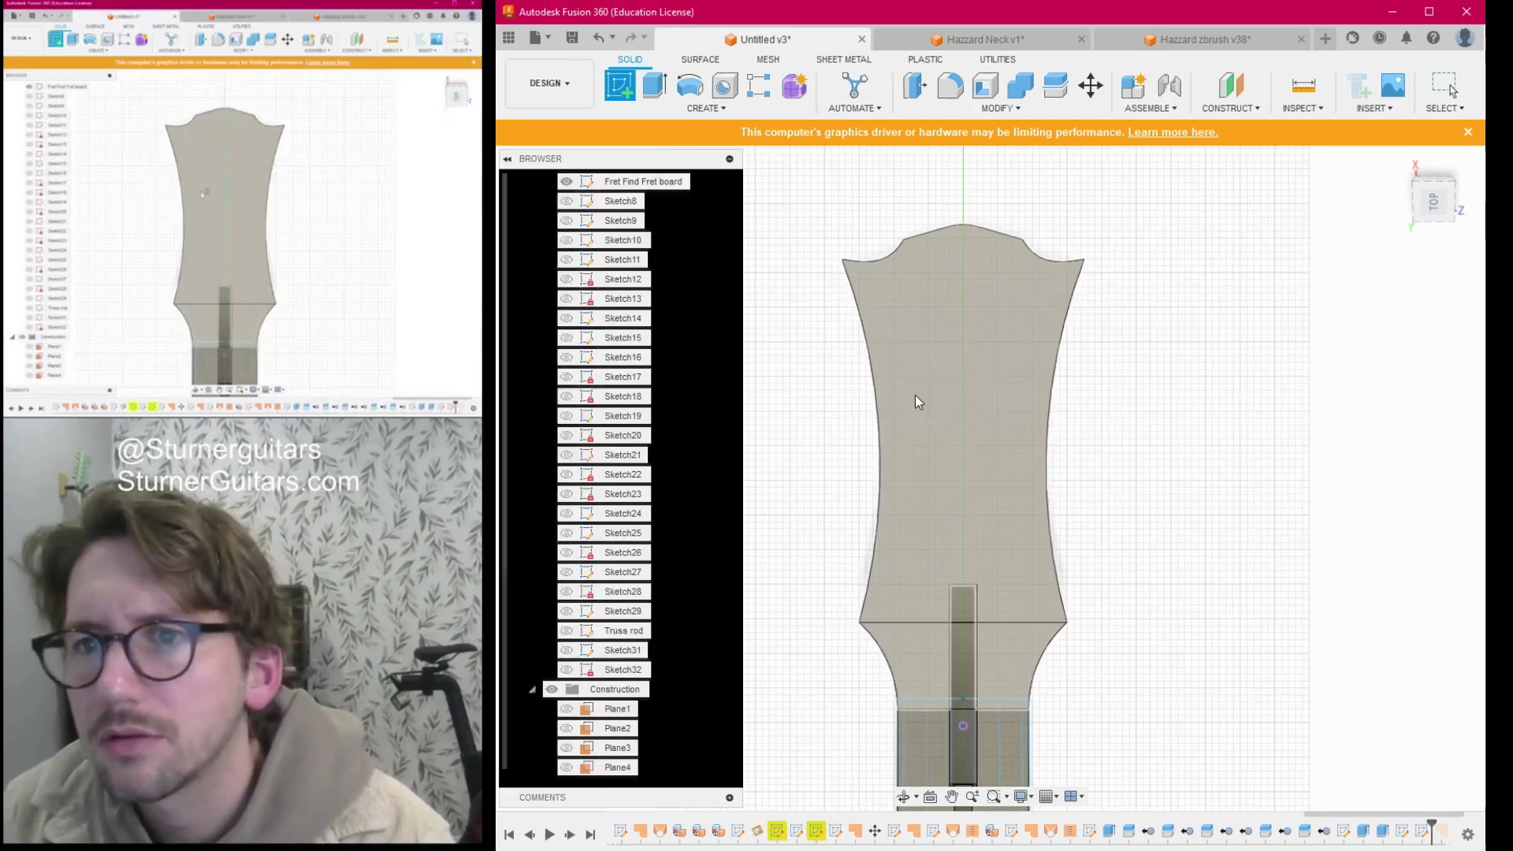
{"action": "left_click", "coordinate": [915, 391]}
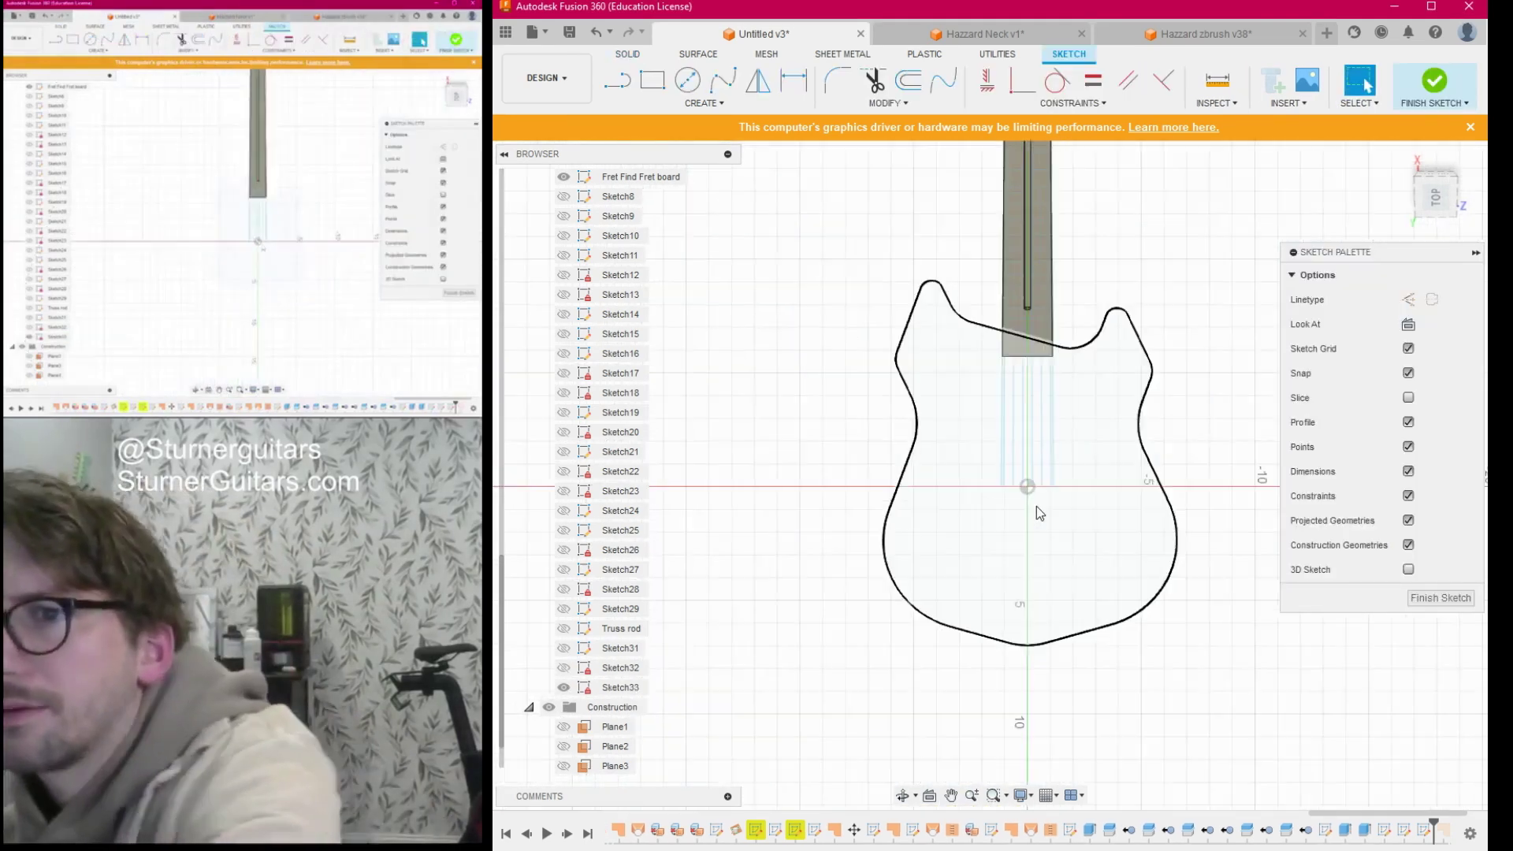
{"action": "scroll", "coordinate": [1037, 506], "scroll_direction": "down", "scroll_amount": 5}
{"action": "scroll", "coordinate": [1032, 227], "scroll_direction": "up", "scroll_amount": 10}
{"action": "mouse_move", "coordinate": [1024, 243]}
{"action": "middle_mouse_down"}
{"action": "mouse_move", "coordinate": [991, 471]}
{"action": "mouse_move", "coordinate": [992, 457]}
{"action": "middle_mouse_up"}
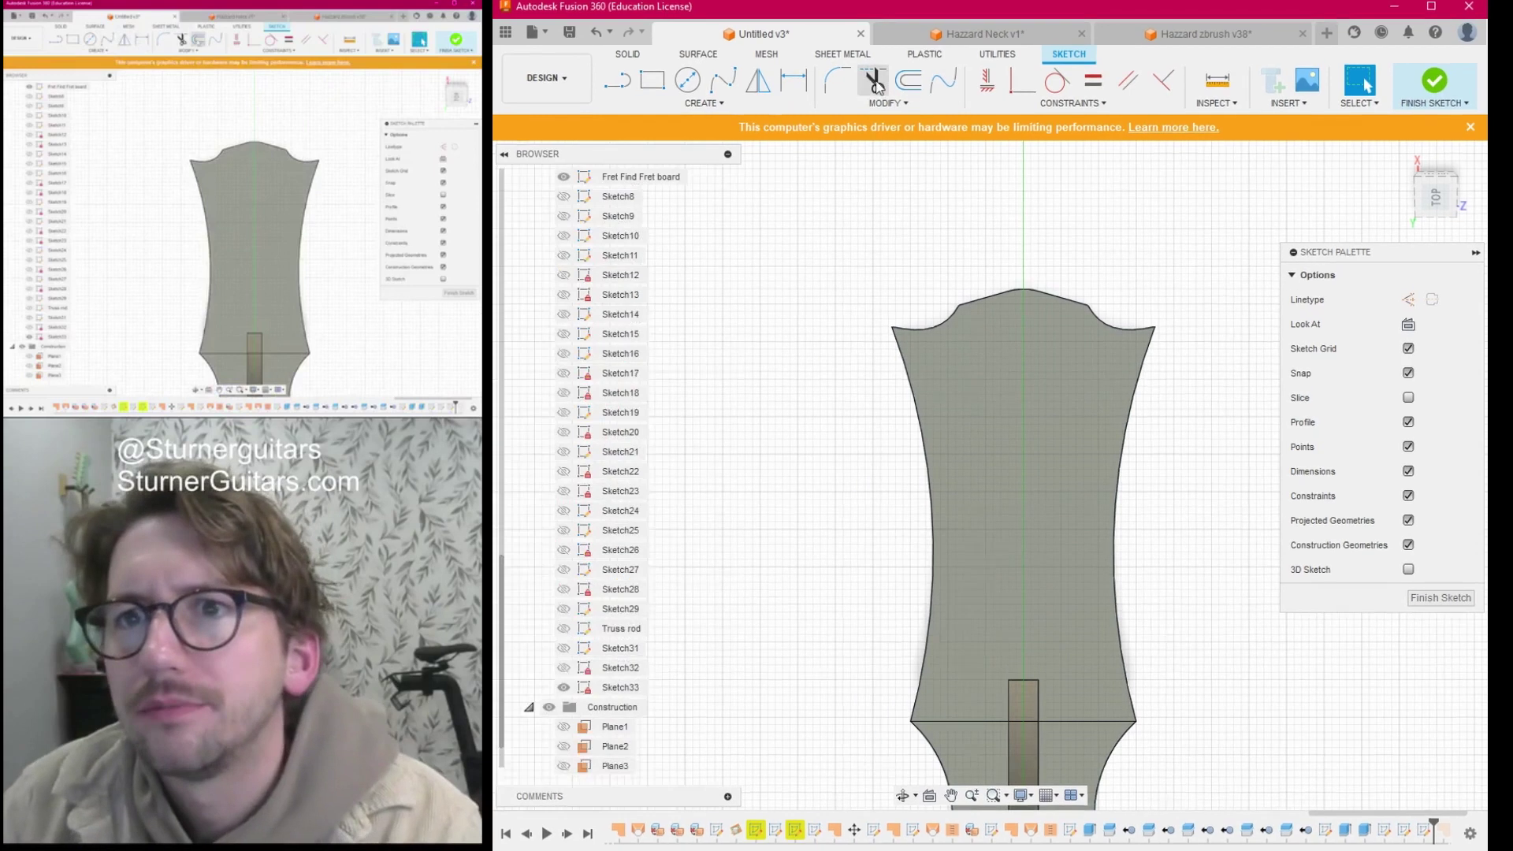
{"action": "left_click", "coordinate": [909, 80]}
{"action": "left_click", "coordinate": [1125, 434]}
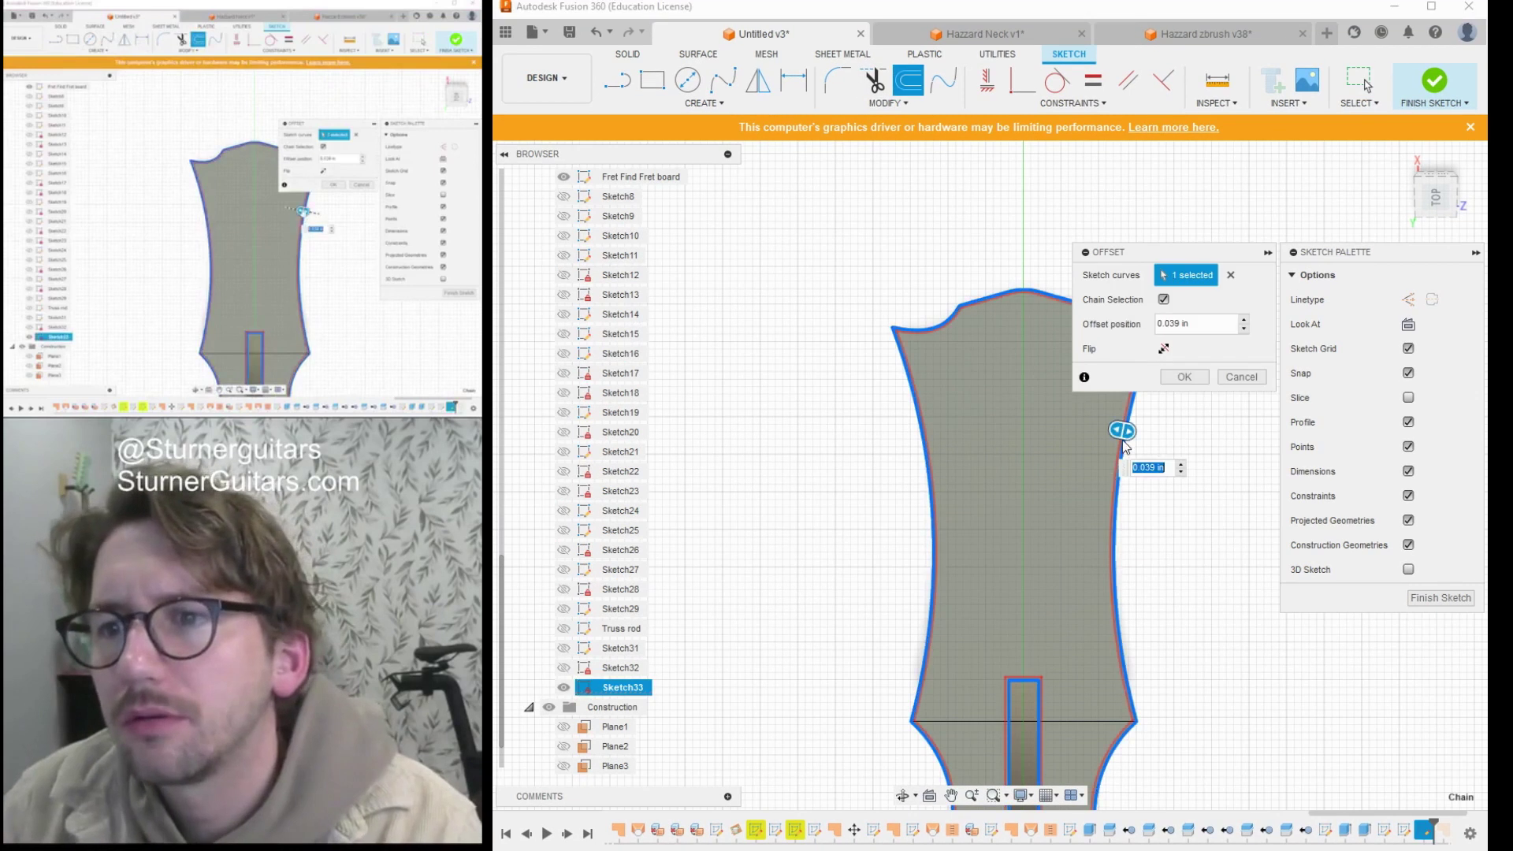
{"action": "type", "text": "5 mm"}
{"action": "key", "text": "Return"}
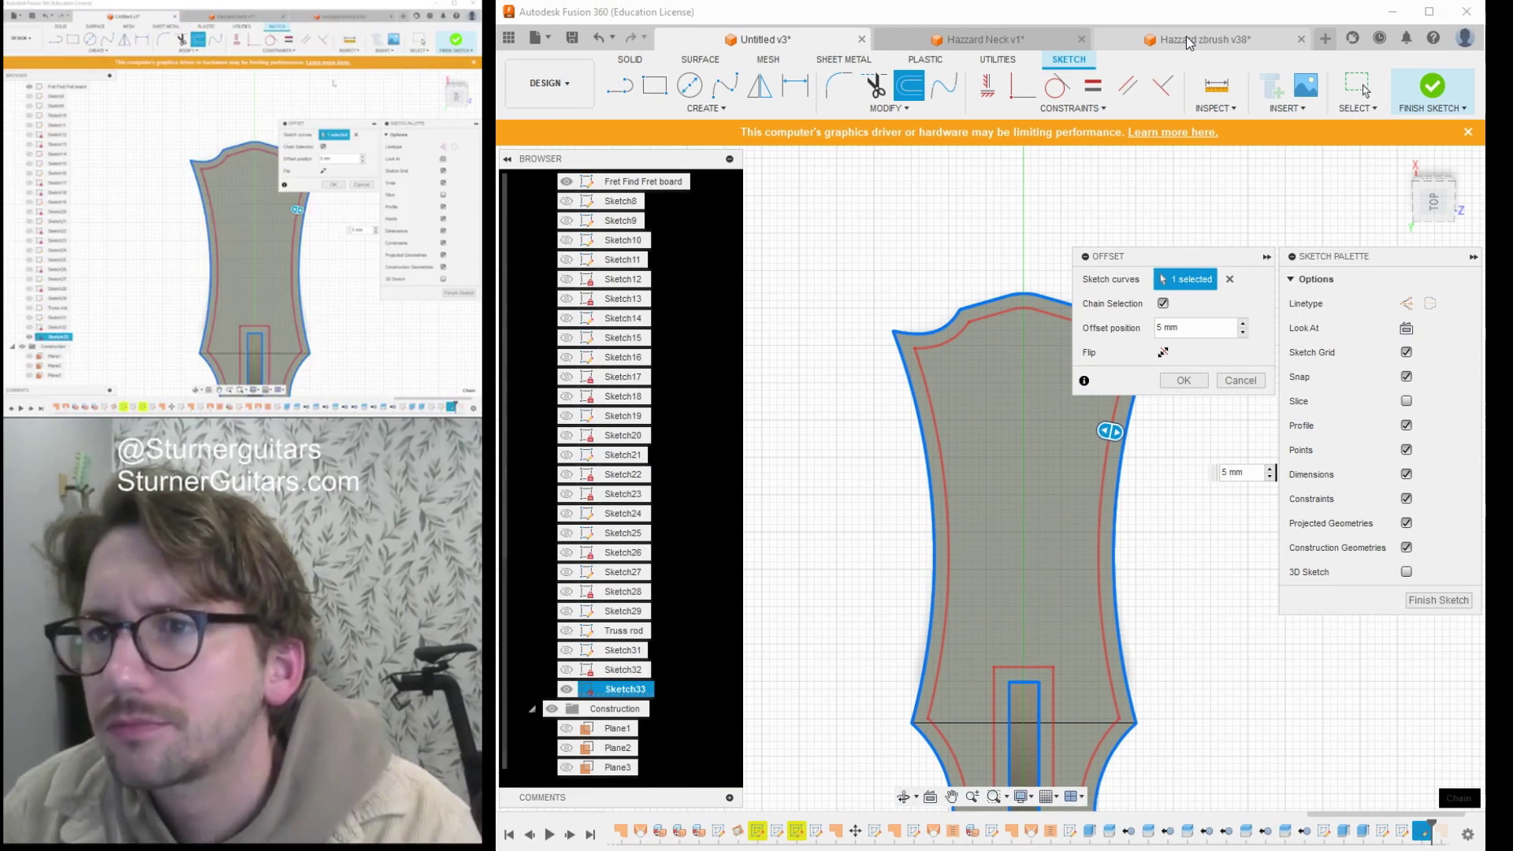
{"action": "left_click", "coordinate": [1234, 382]}
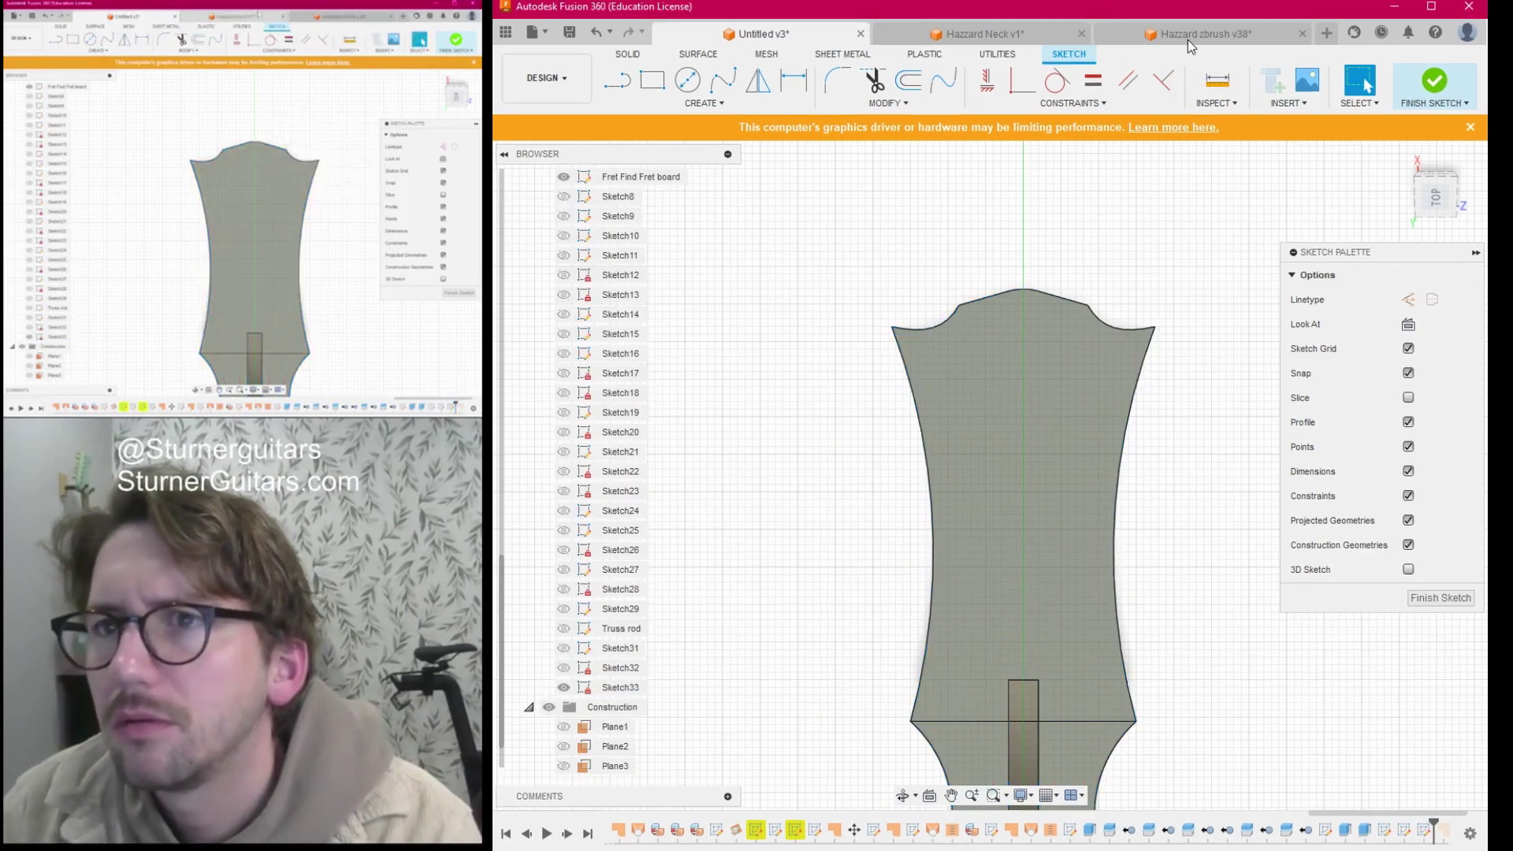
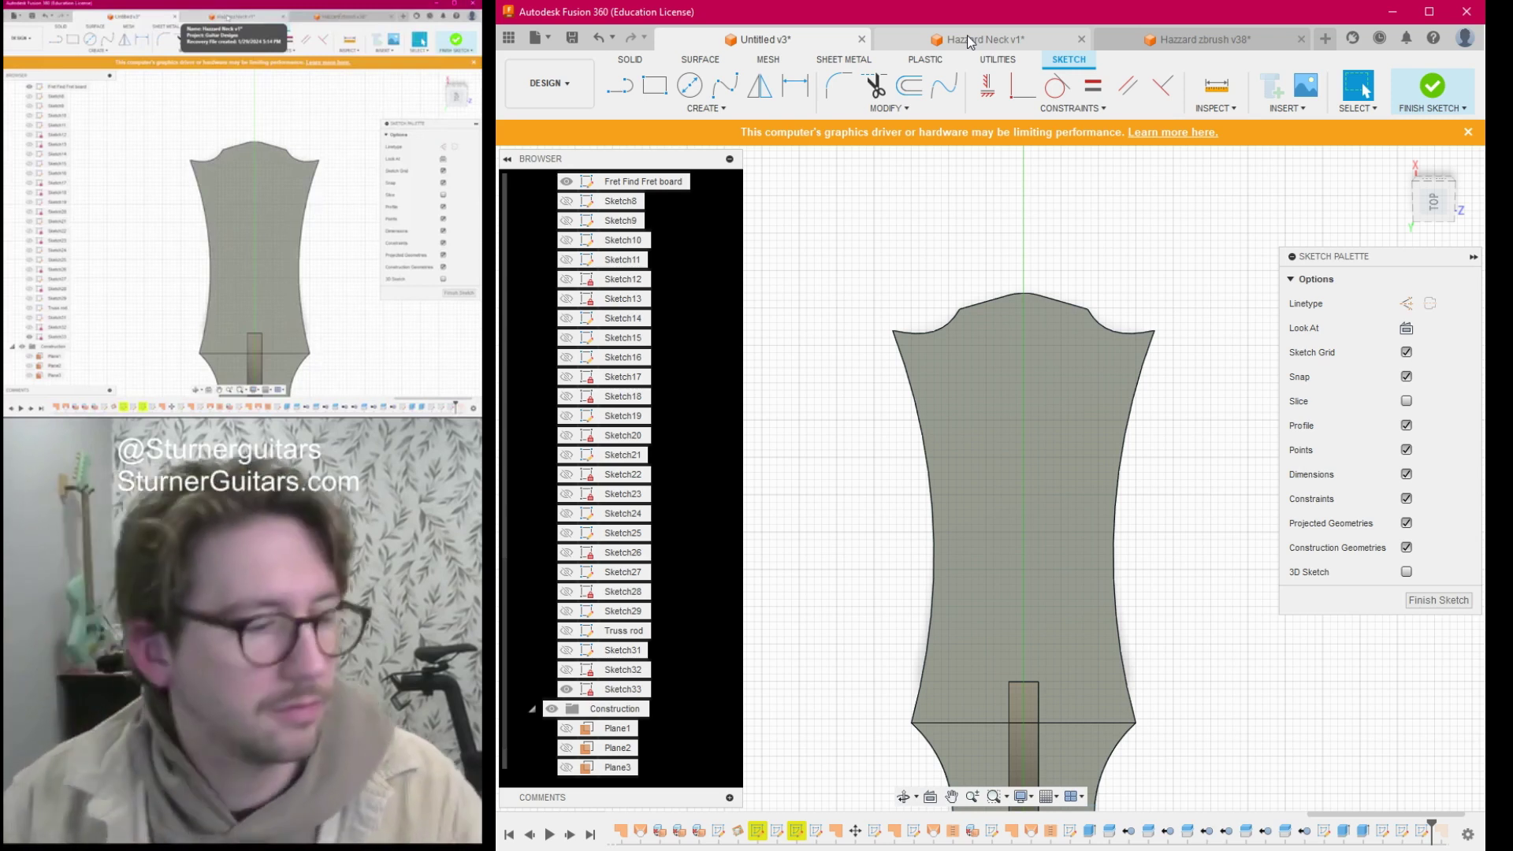
Offset the headstock outline inward by 0.447 in, with chain selection on.
{"action": "key", "text": "o"}
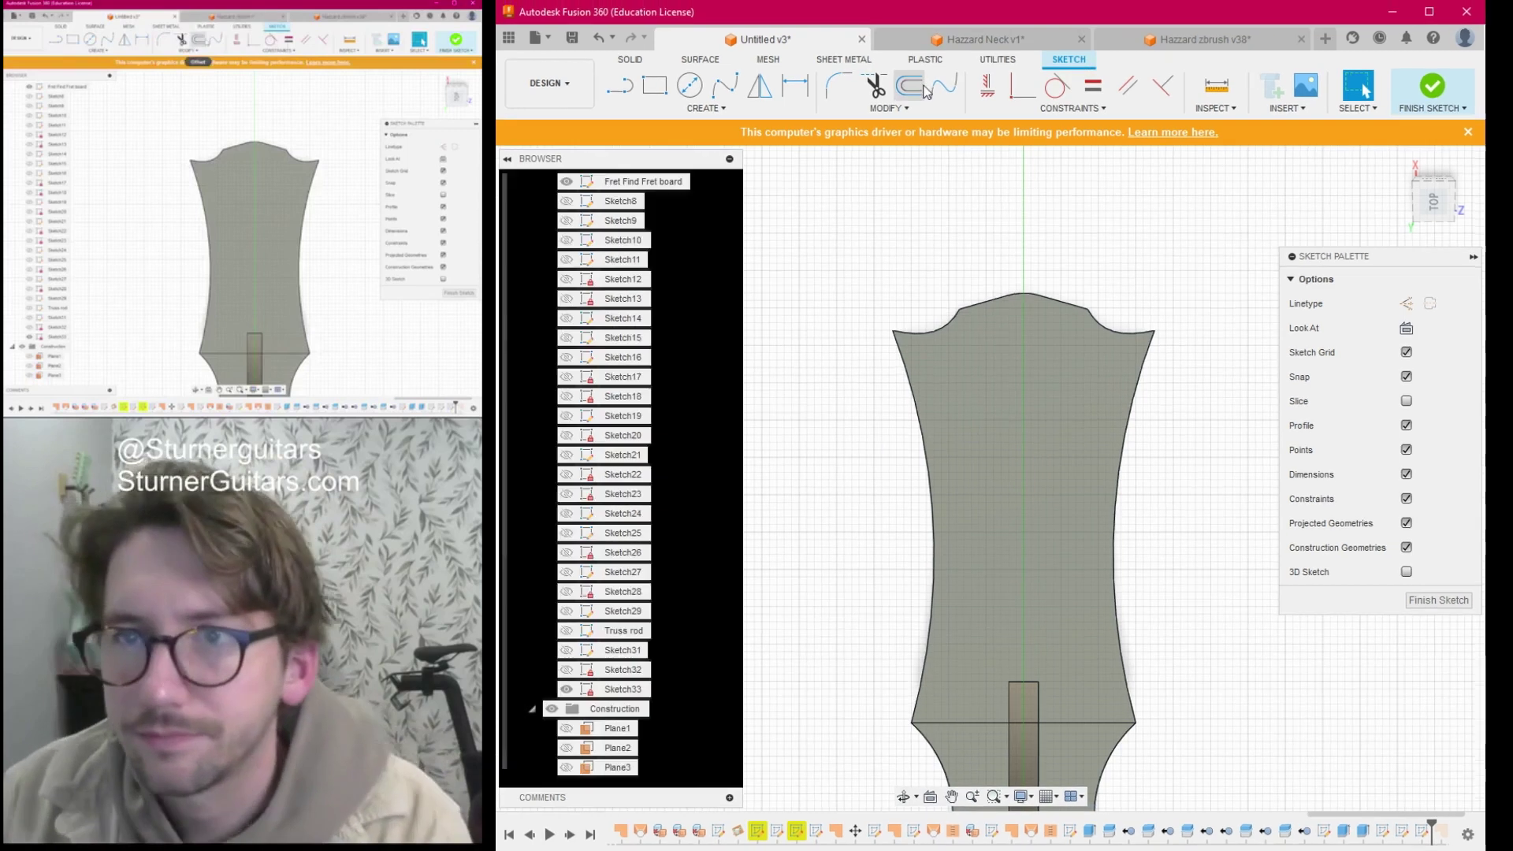
{"action": "left_click", "coordinate": [948, 319]}
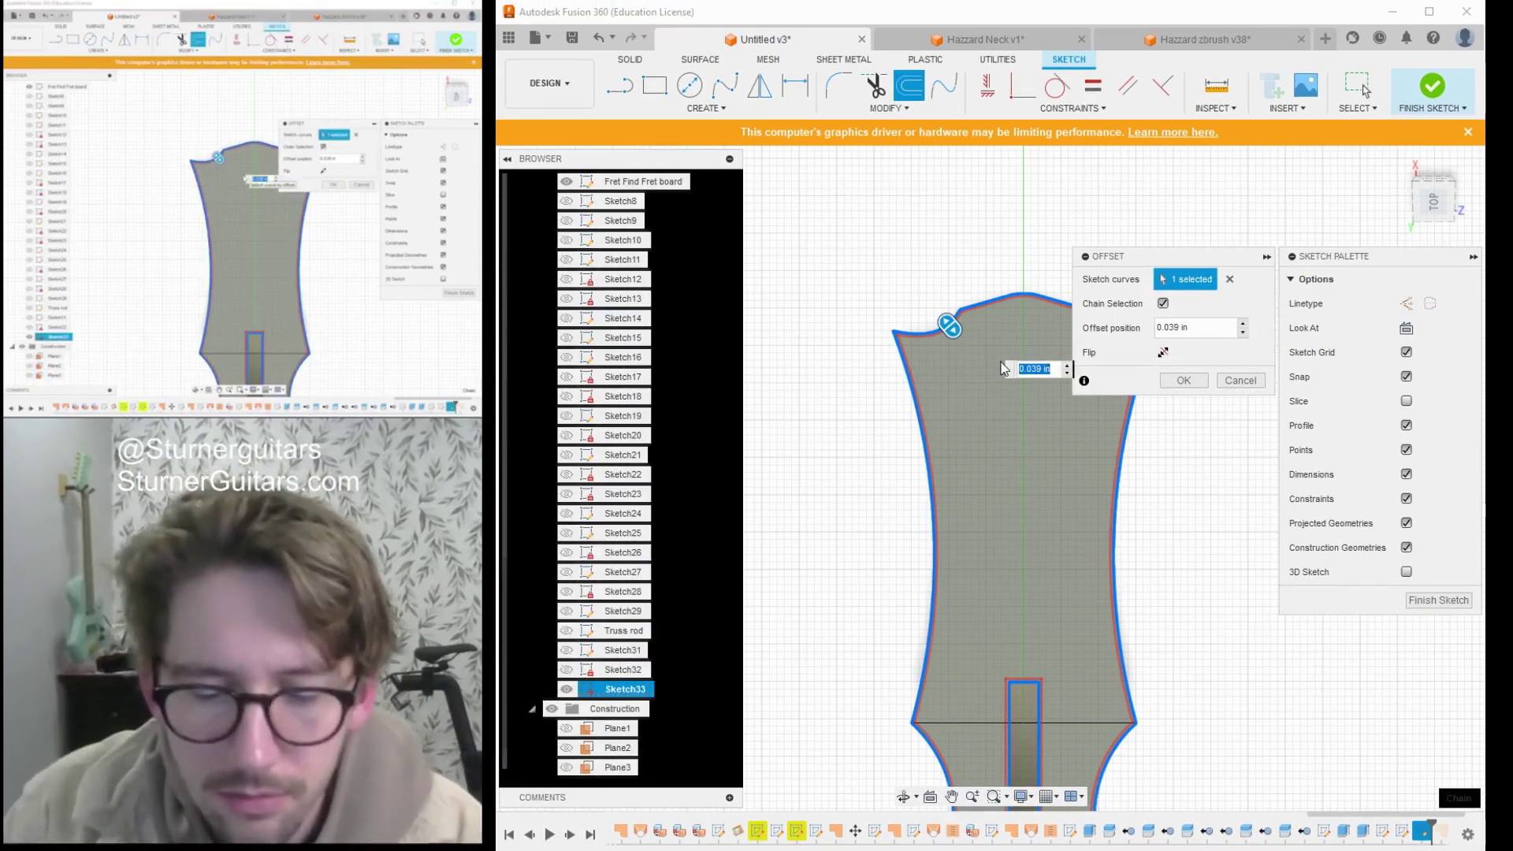
{"action": "type", "text": "0"}
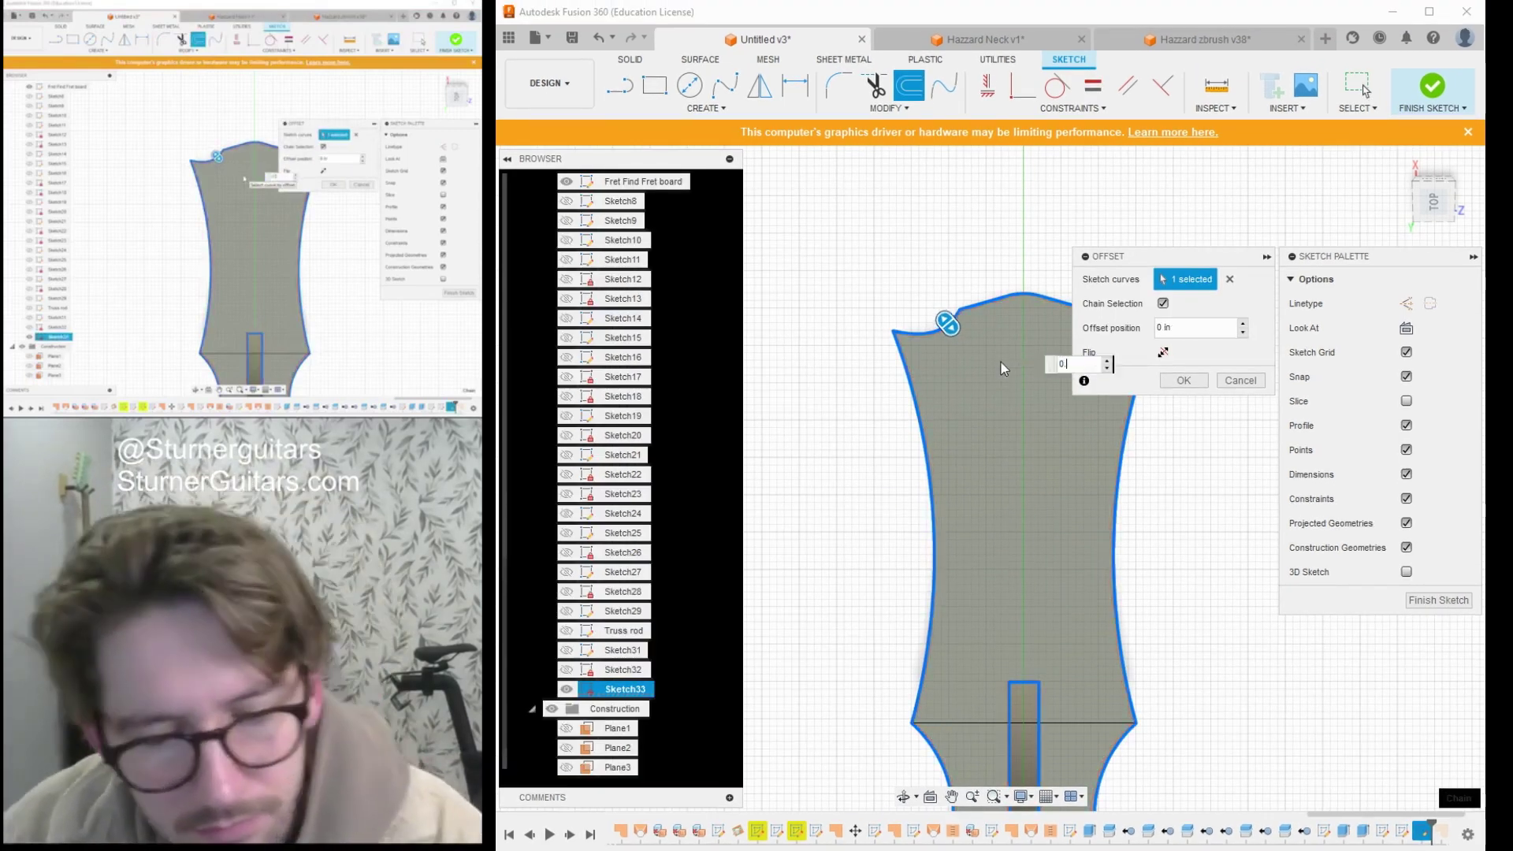
{"action": "type", "text": ".447"}
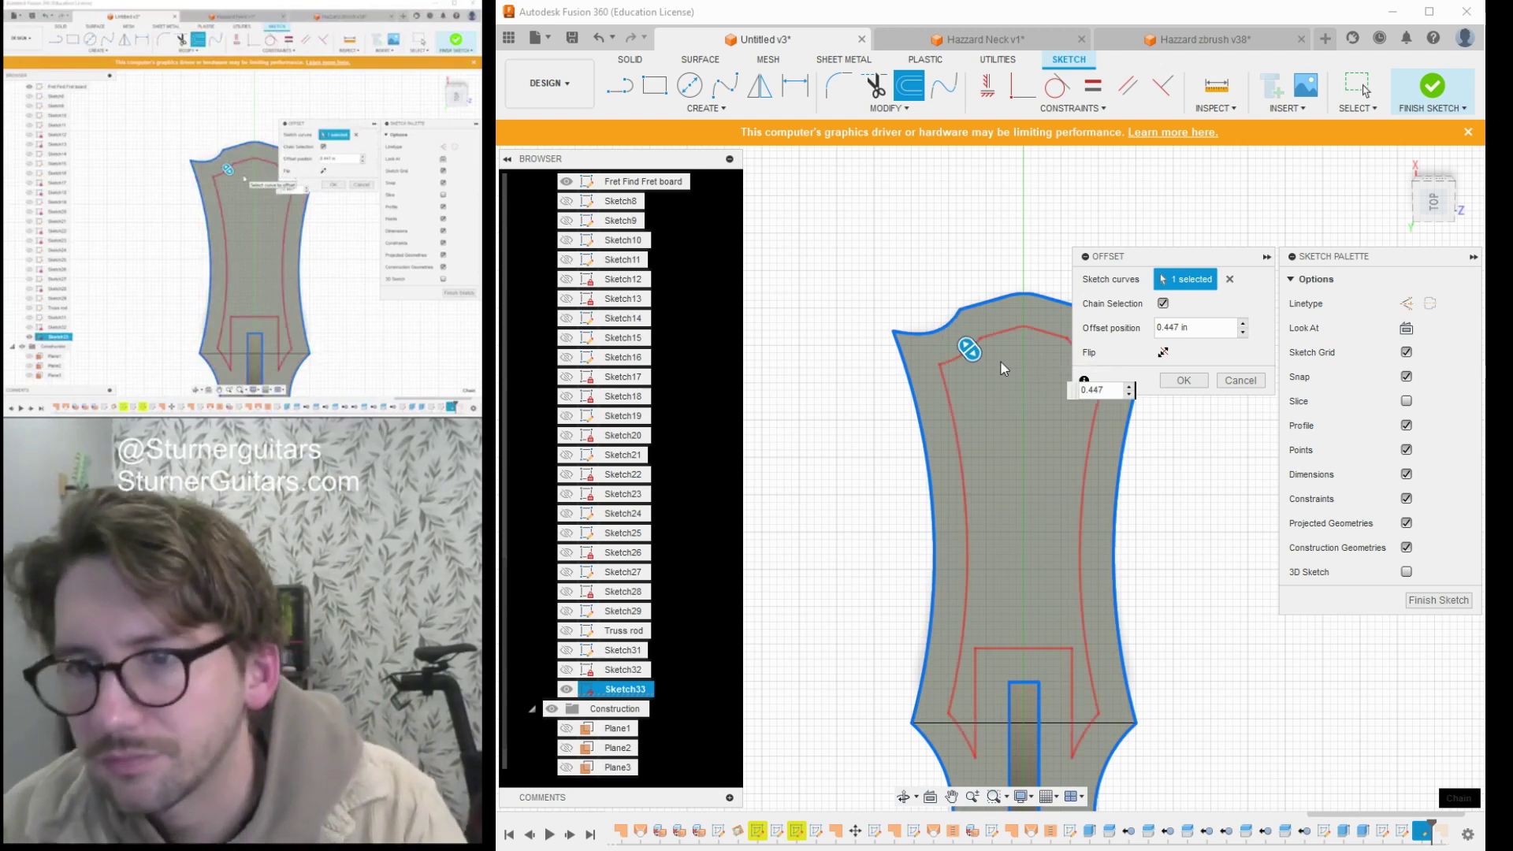
{"action": "key", "text": "Return"}
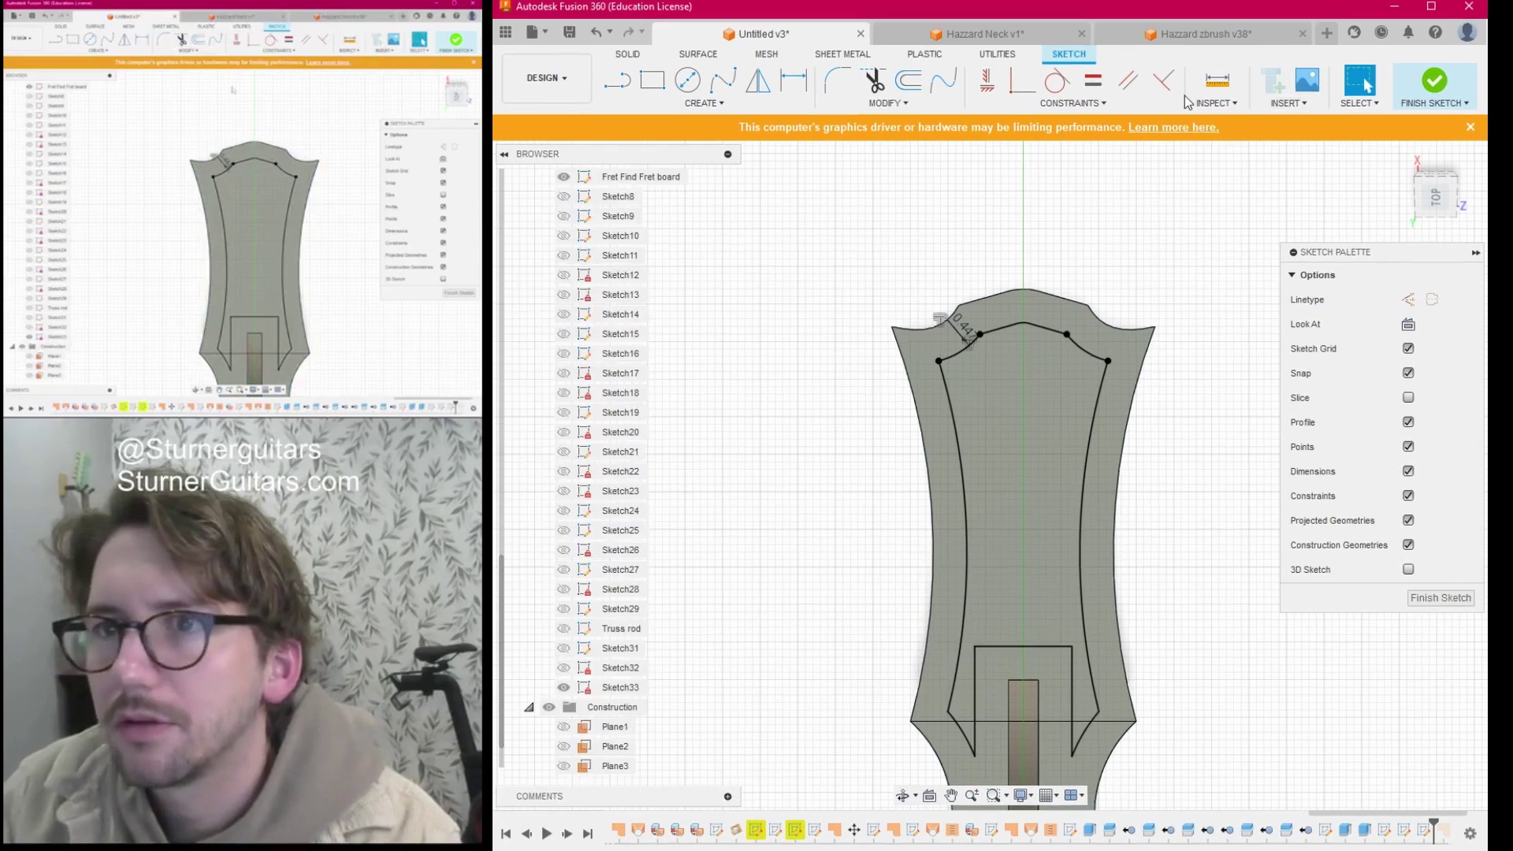
Trim away the offset curves along the headstock's tip and the right vertical line of the offset around the truss rod channel.
{"action": "key", "text": "t"}
{"action": "left_click", "coordinate": [962, 353]}
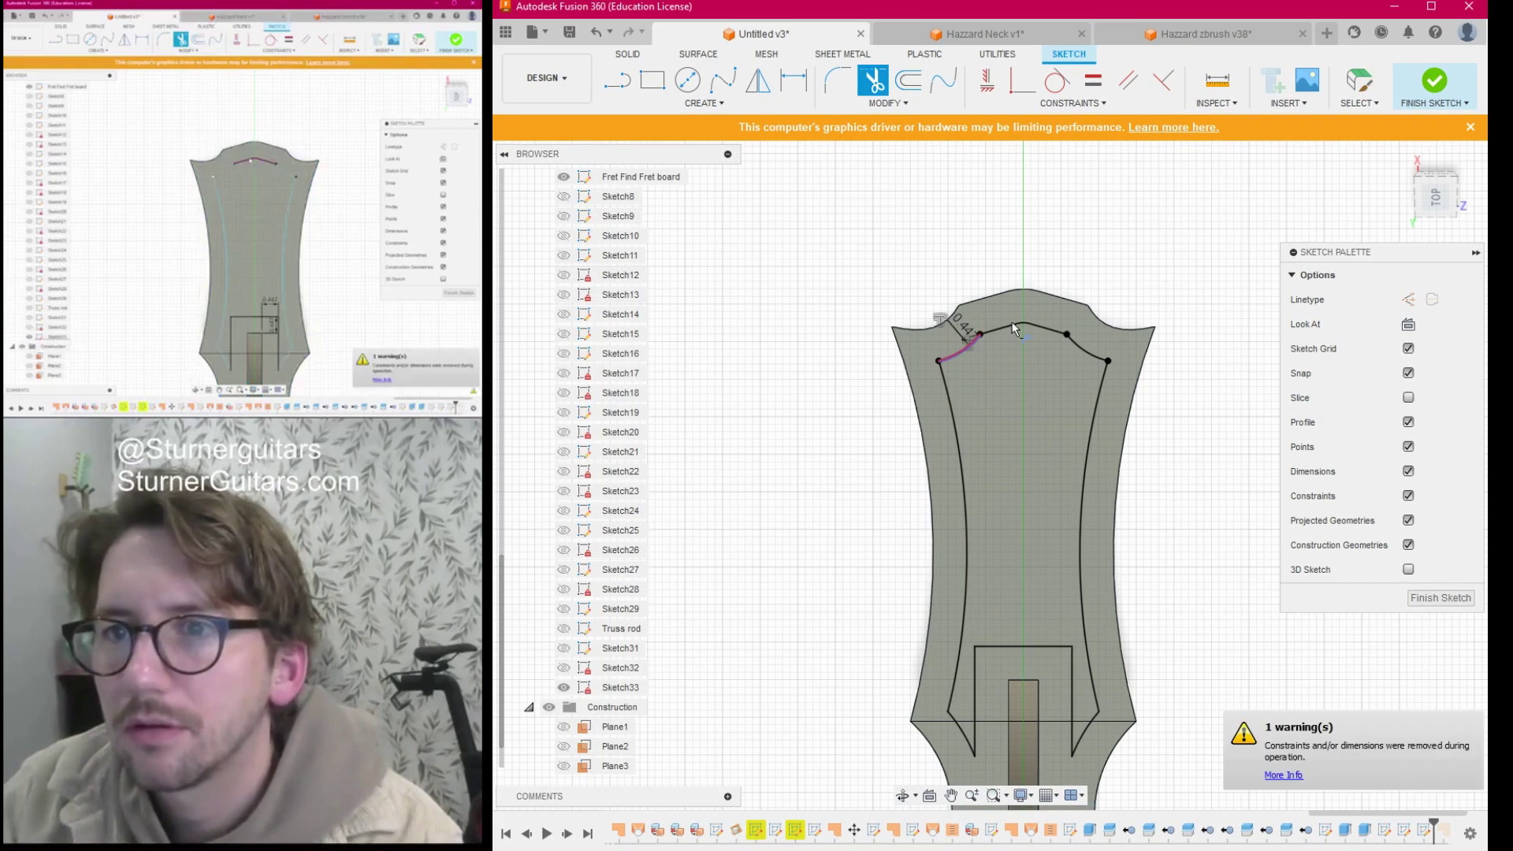
{"action": "left_click", "coordinate": [1012, 324]}
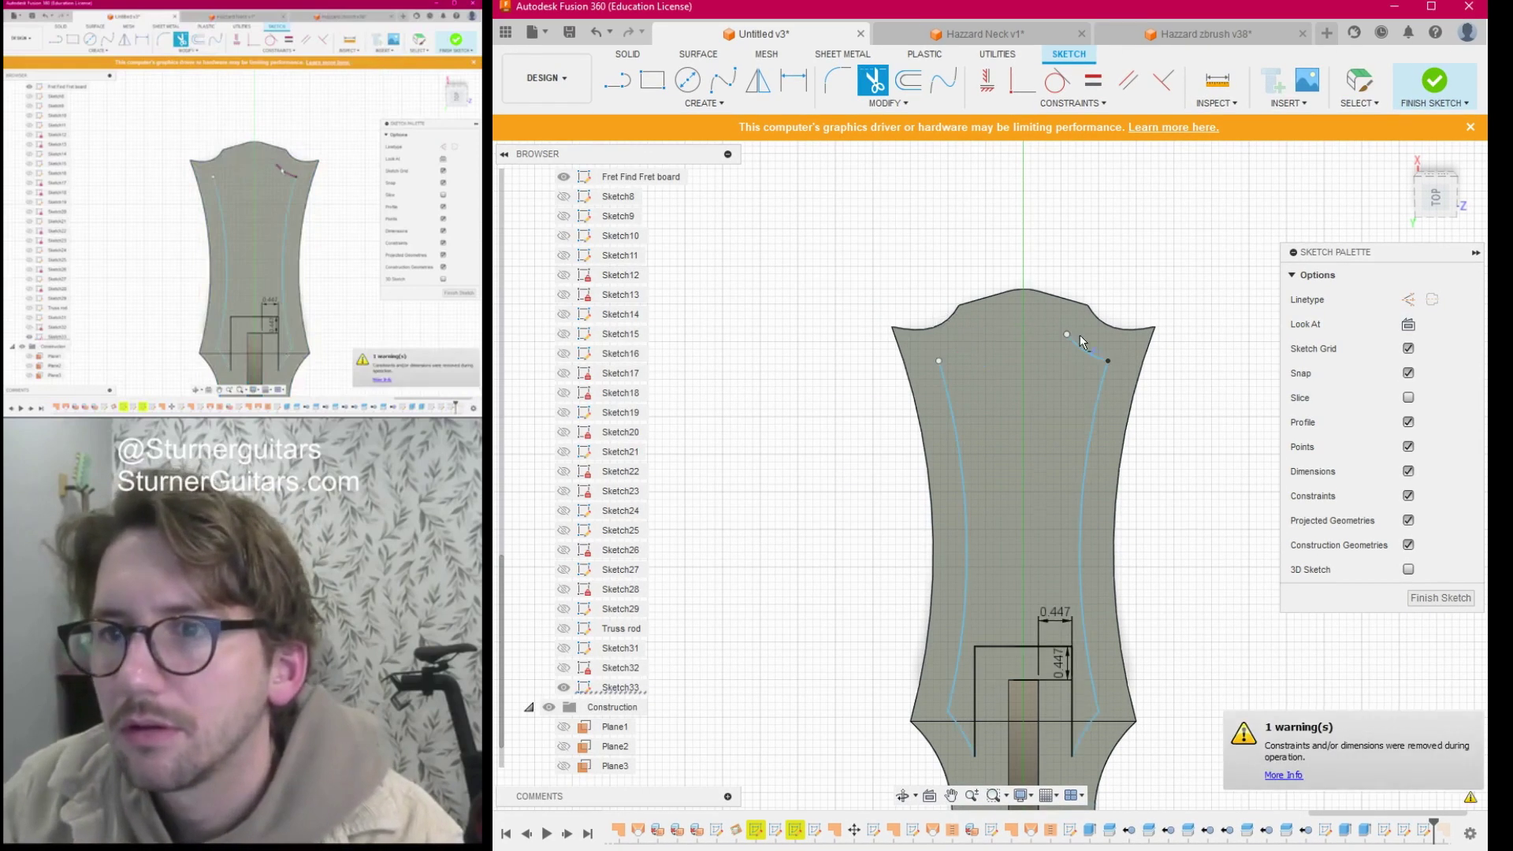
{"action": "left_click", "coordinate": [1072, 728]}
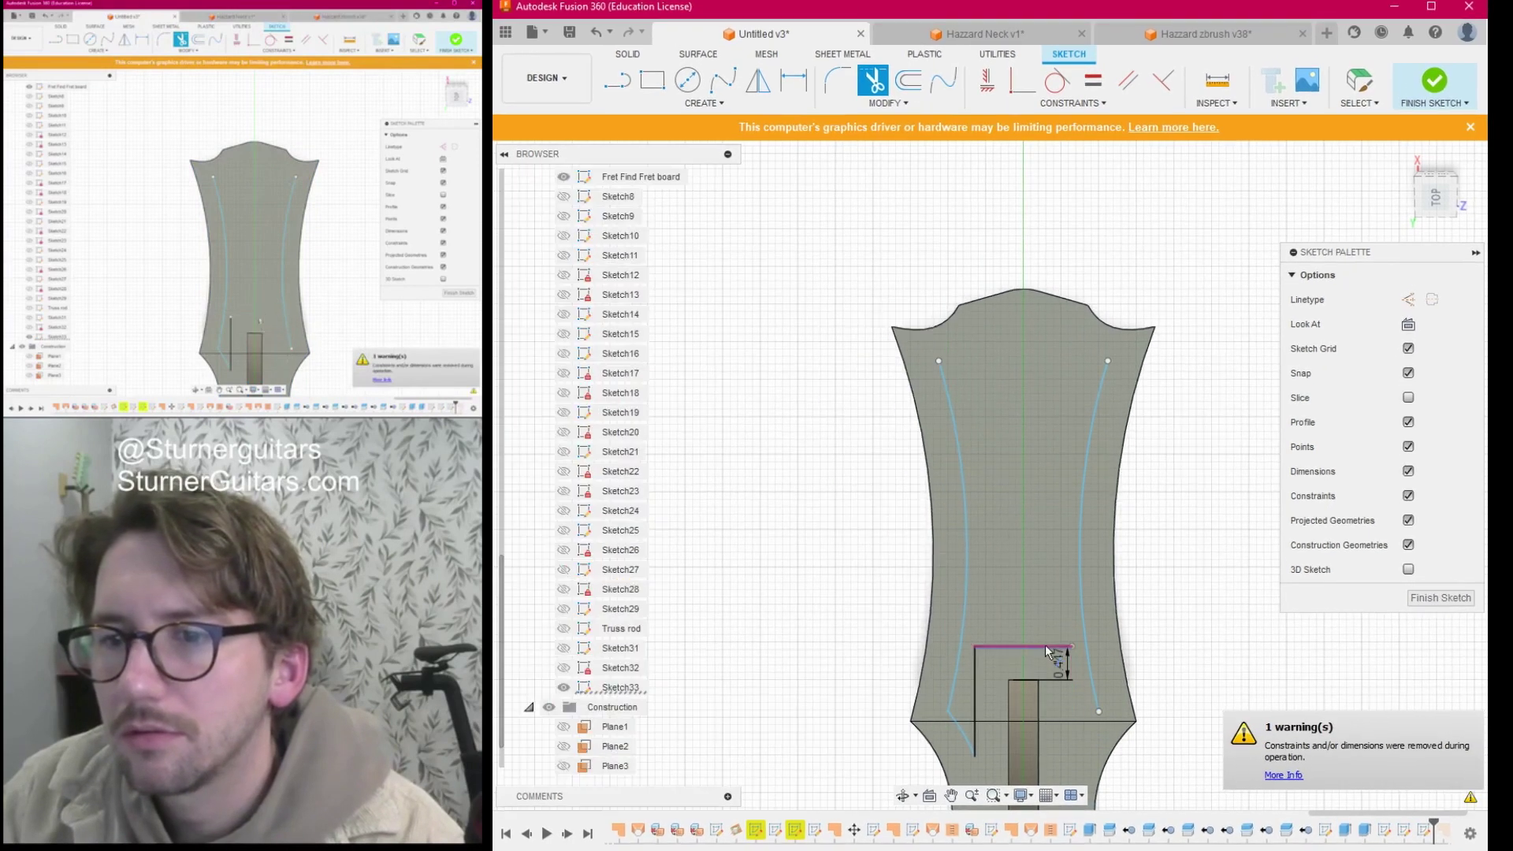
Trim away the horizontal and vertical helper lines above the truss rod slot and the short tail below the left guide curve.
{"action": "left_click", "coordinate": [1033, 648]}
{"action": "left_click", "coordinate": [976, 671]}
{"action": "scroll", "coordinate": [1006, 669], "scroll_direction": "down", "scroll_amount": 1}
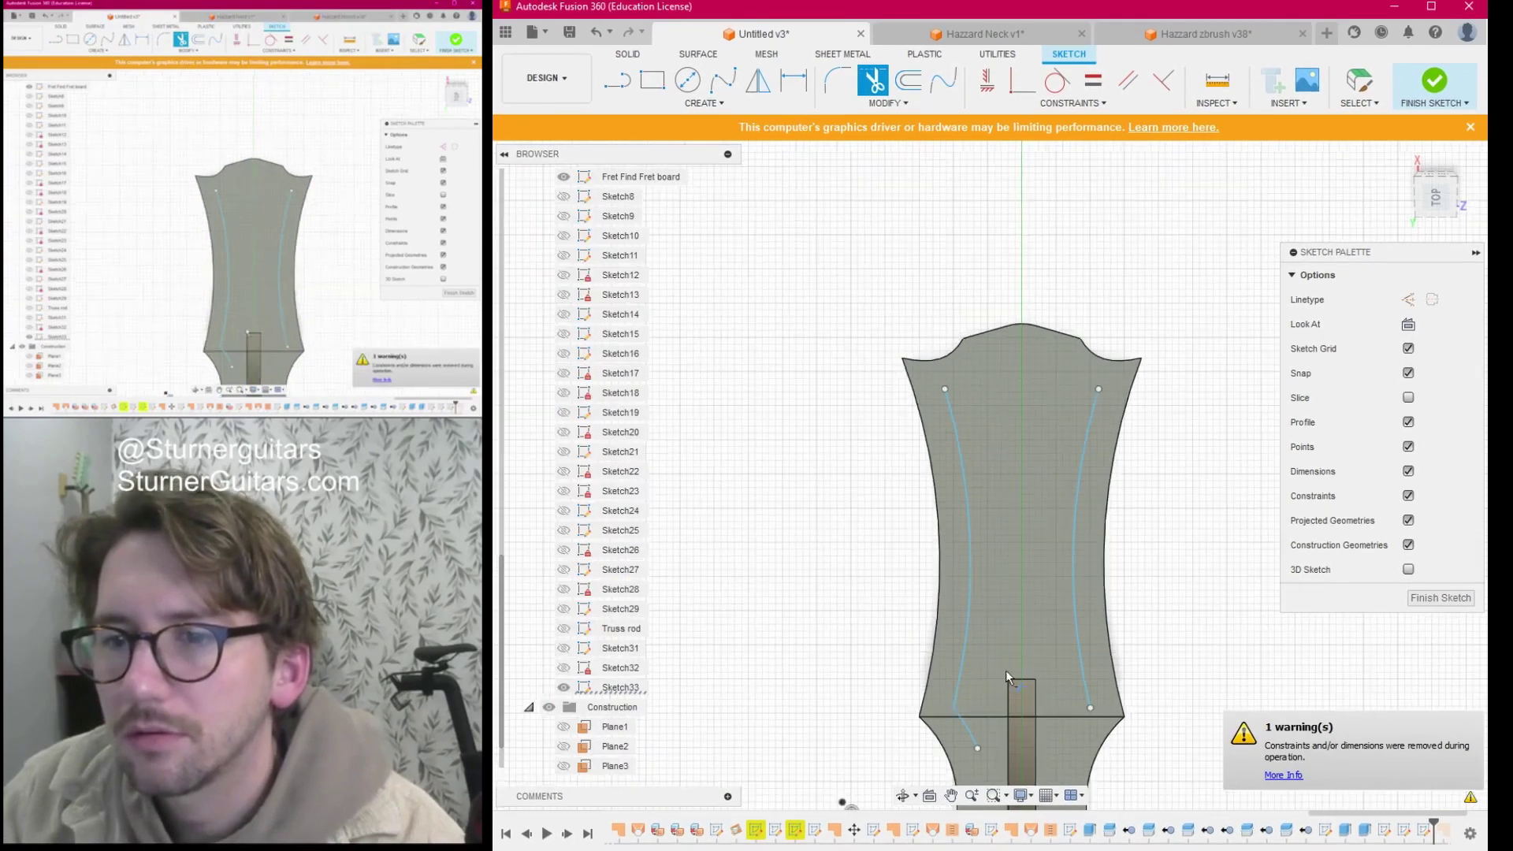
{"action": "left_click", "coordinate": [967, 728]}
{"action": "scroll", "coordinate": [990, 666], "scroll_direction": "down", "scroll_amount": 4}
{"action": "scroll", "coordinate": [883, 464], "scroll_direction": "up", "scroll_amount": 4}
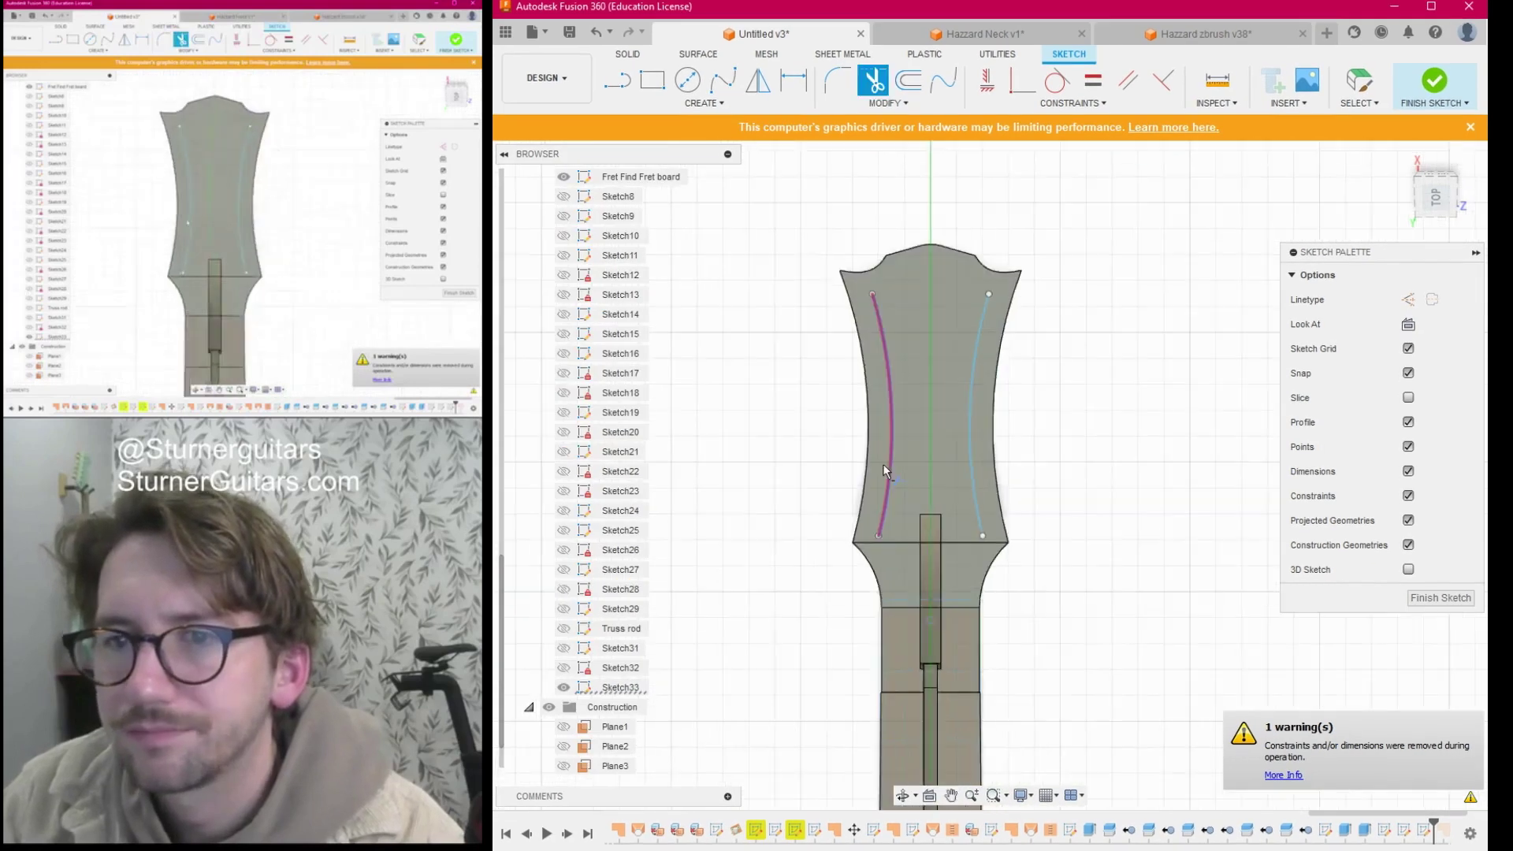
{"action": "scroll", "coordinate": [695, 345], "scroll_direction": "down", "scroll_amount": 1}
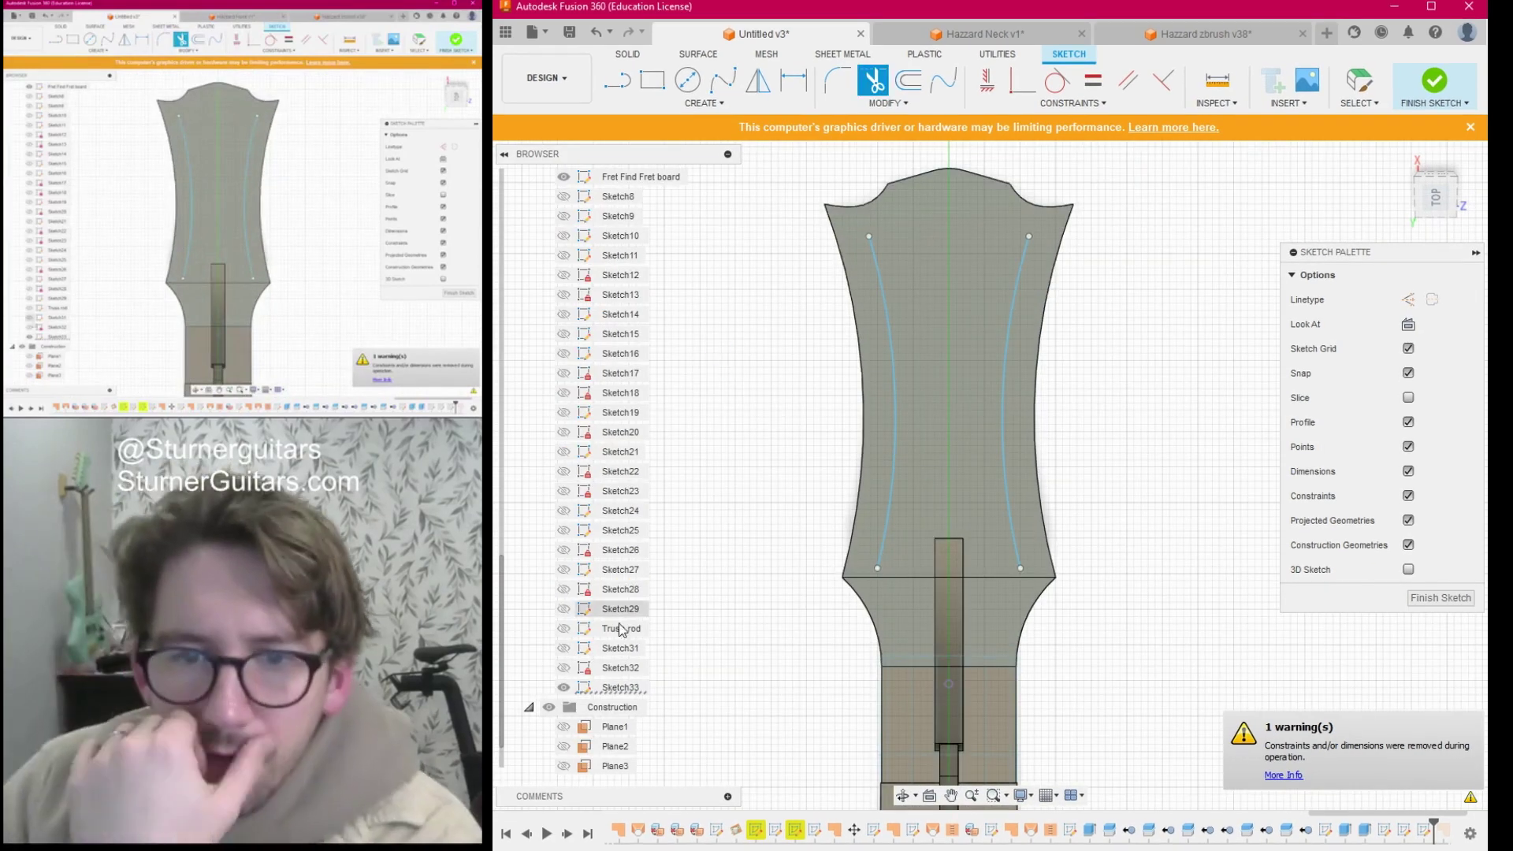
Show Sketch32 and project the center points of its two lowest tuner holes into the current sketch.
{"action": "left_click", "coordinate": [564, 667]}
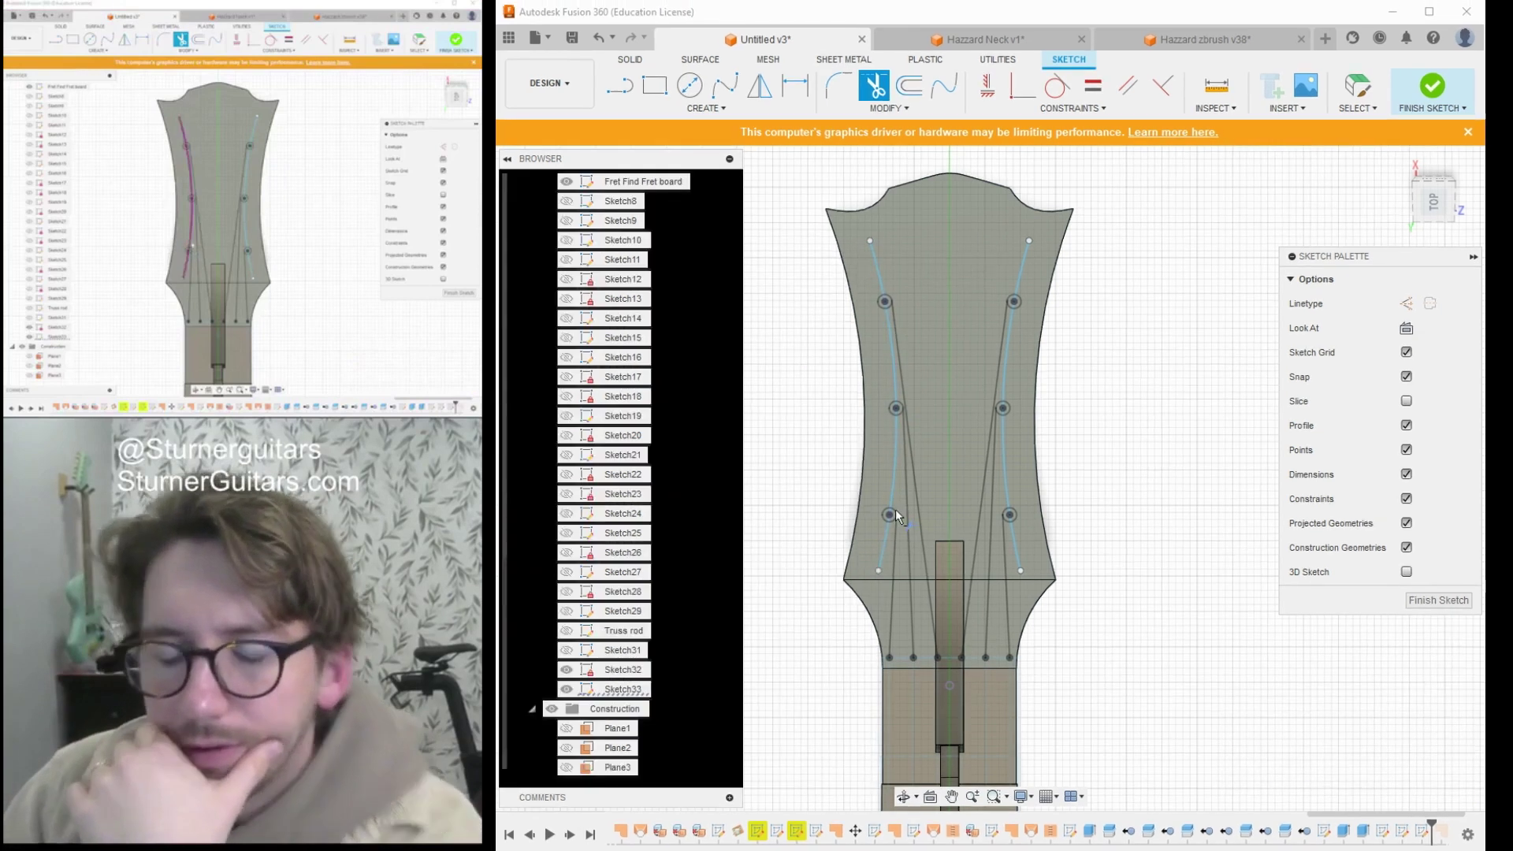
{"action": "scroll", "coordinate": [897, 500], "scroll_direction": "up", "scroll_amount": 3}
{"action": "key", "text": "p"}
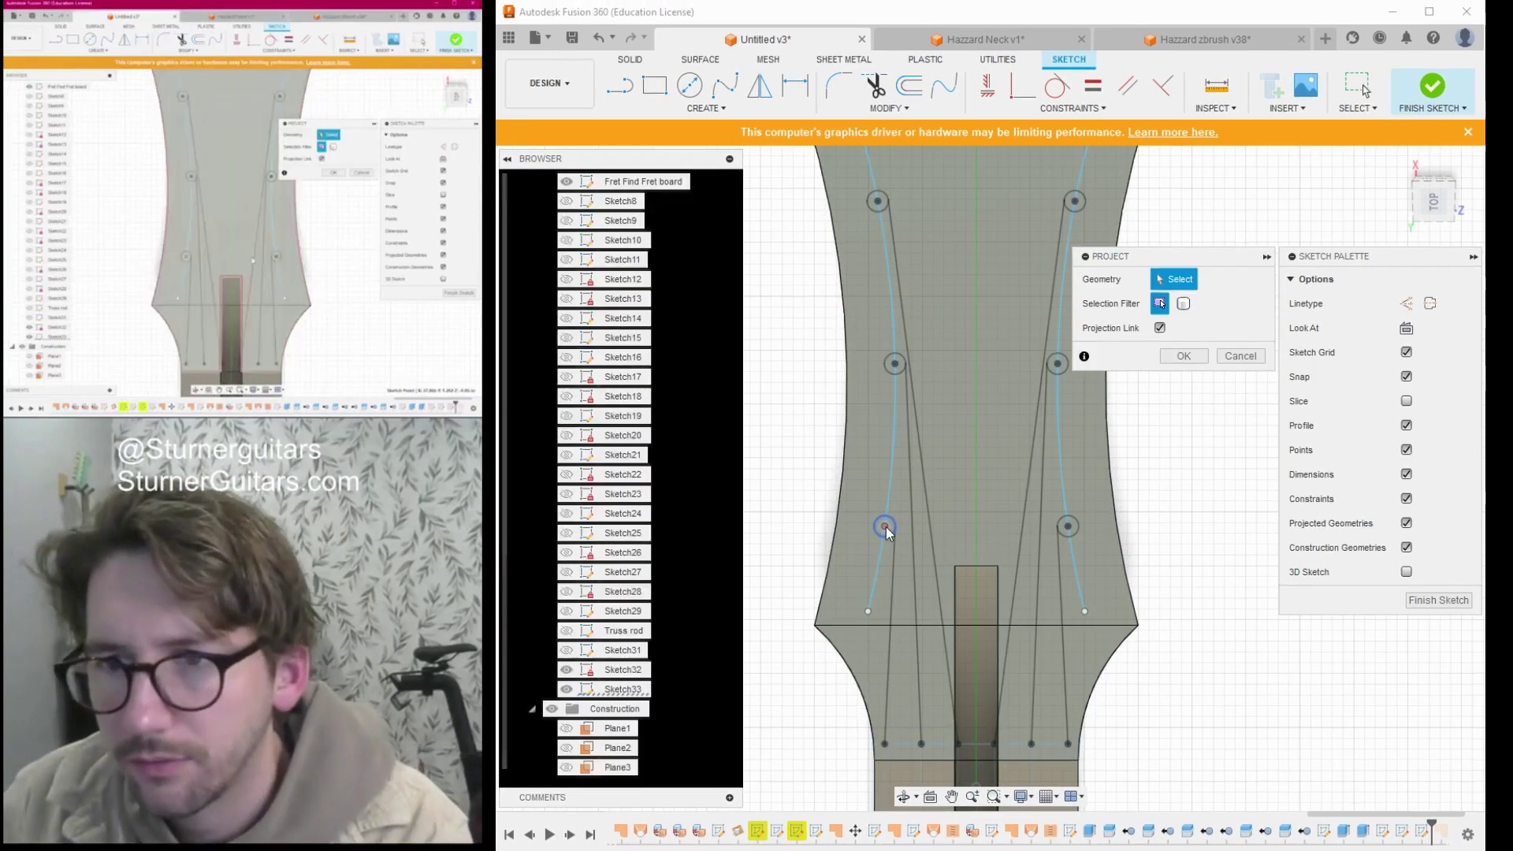
{"action": "left_click", "coordinate": [886, 527]}
{"action": "left_click", "coordinate": [1068, 526]}
{"action": "scroll", "coordinate": [933, 517], "scroll_direction": "down", "scroll_amount": 1}
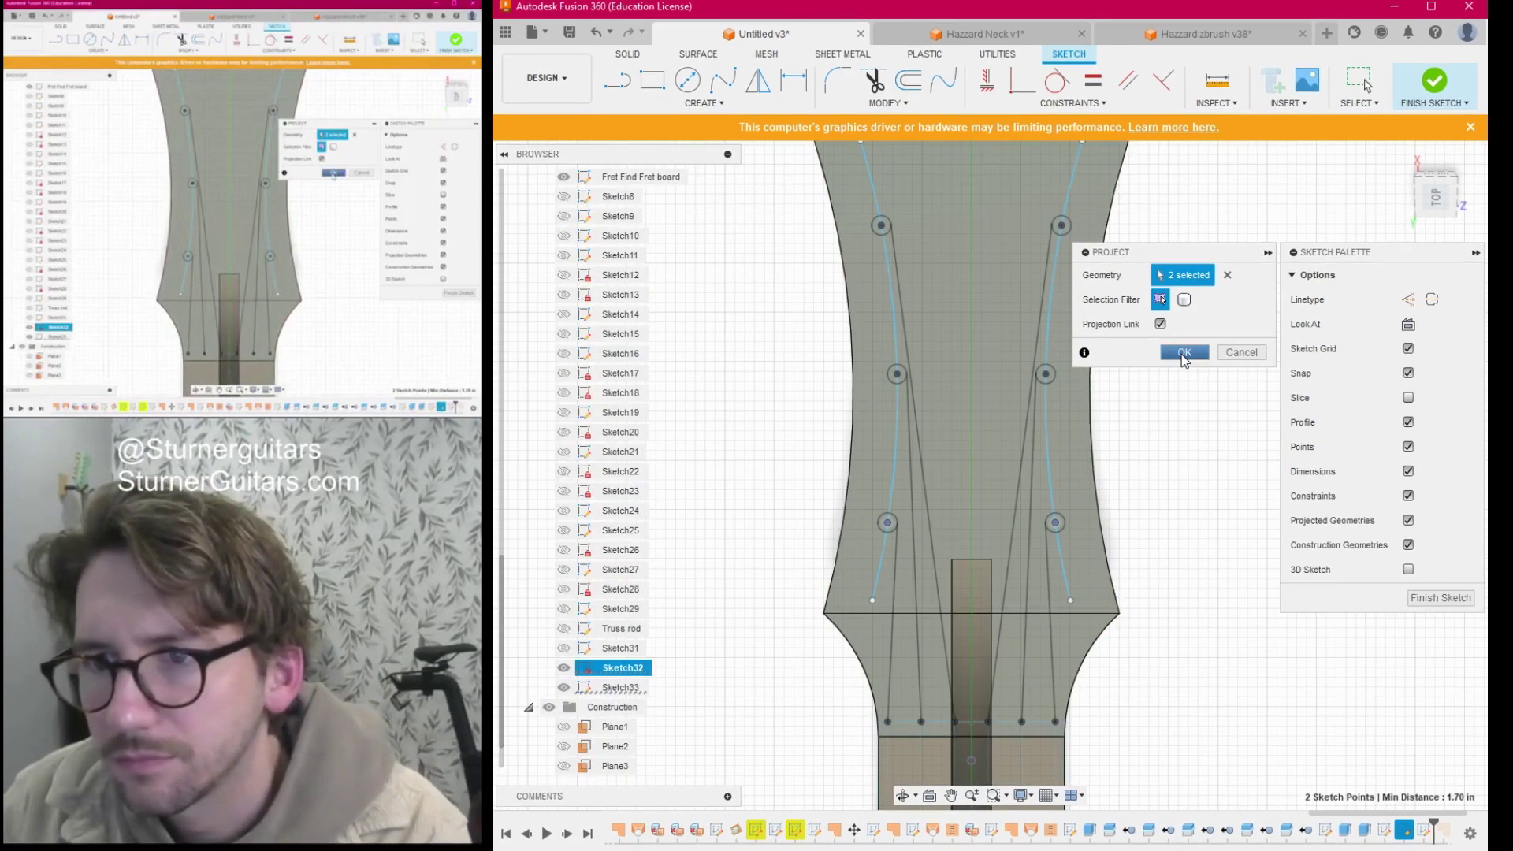
{"action": "left_click", "coordinate": [1184, 355]}
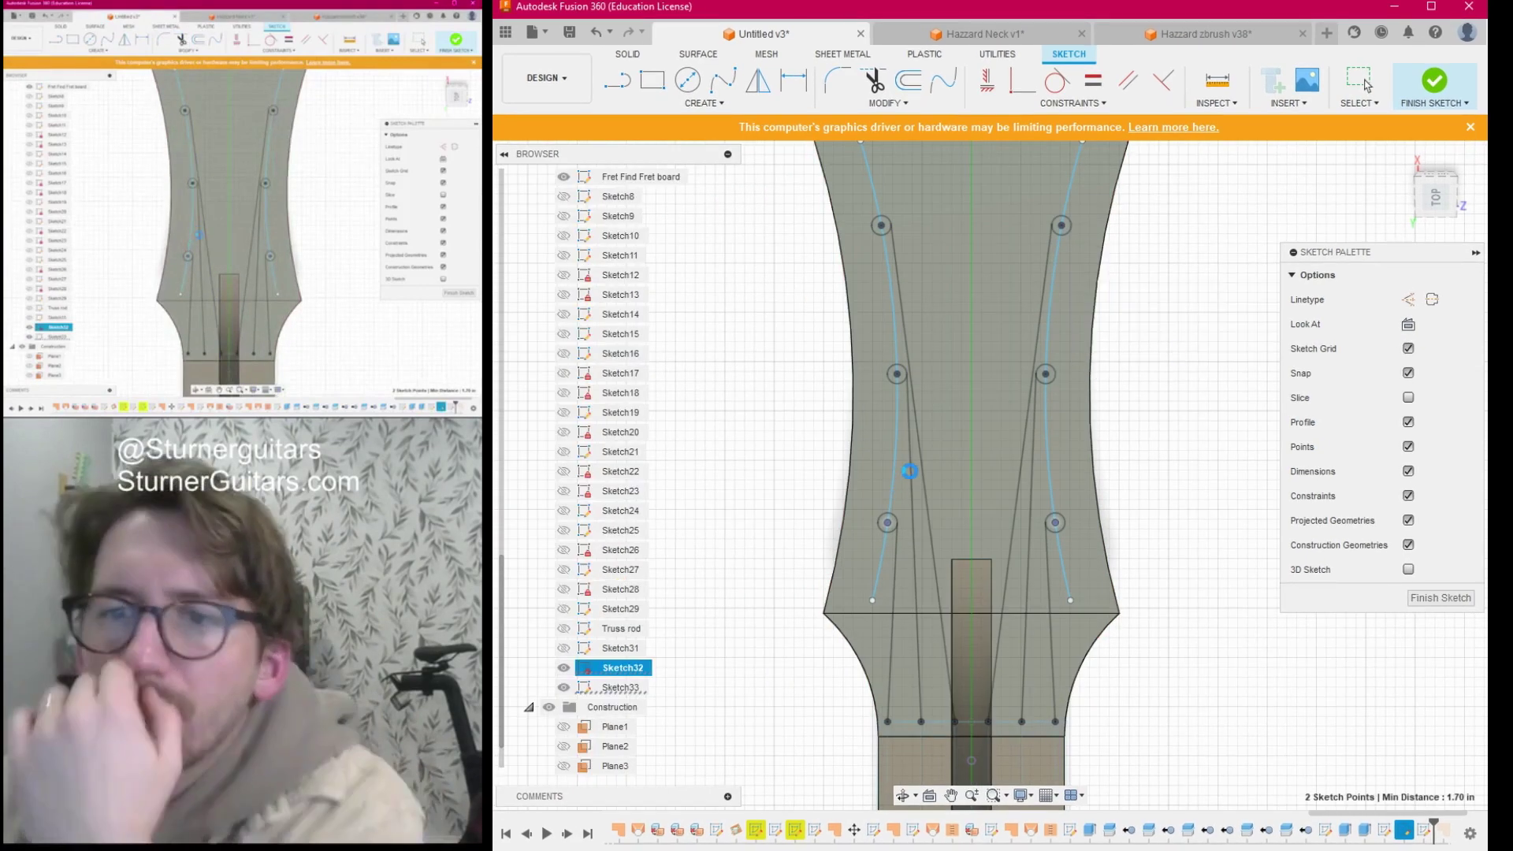
{"action": "left_click", "coordinate": [914, 484]}
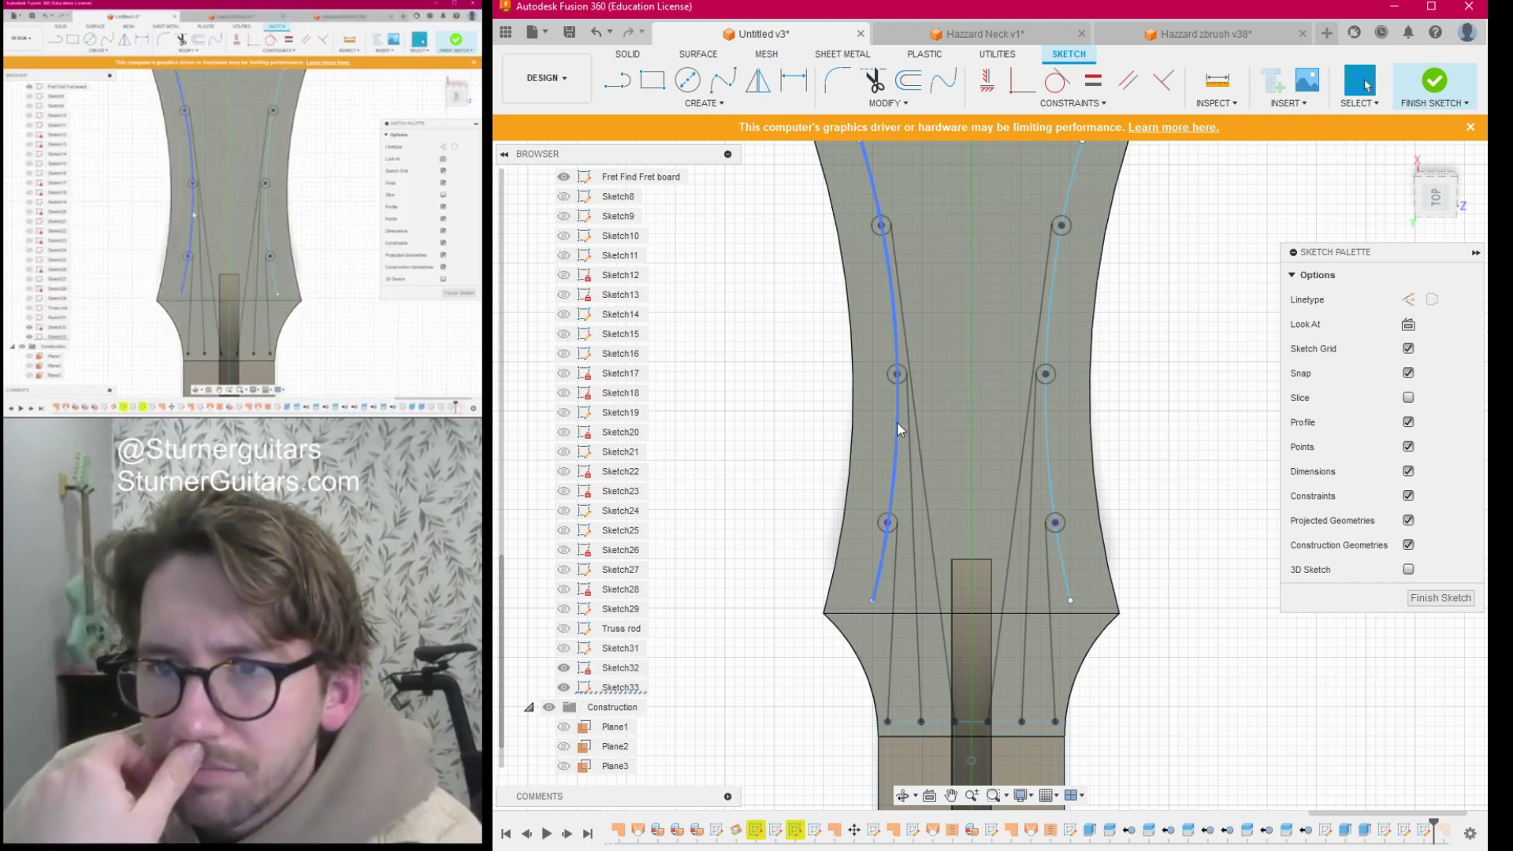
{"action": "key", "text": "Escape"}
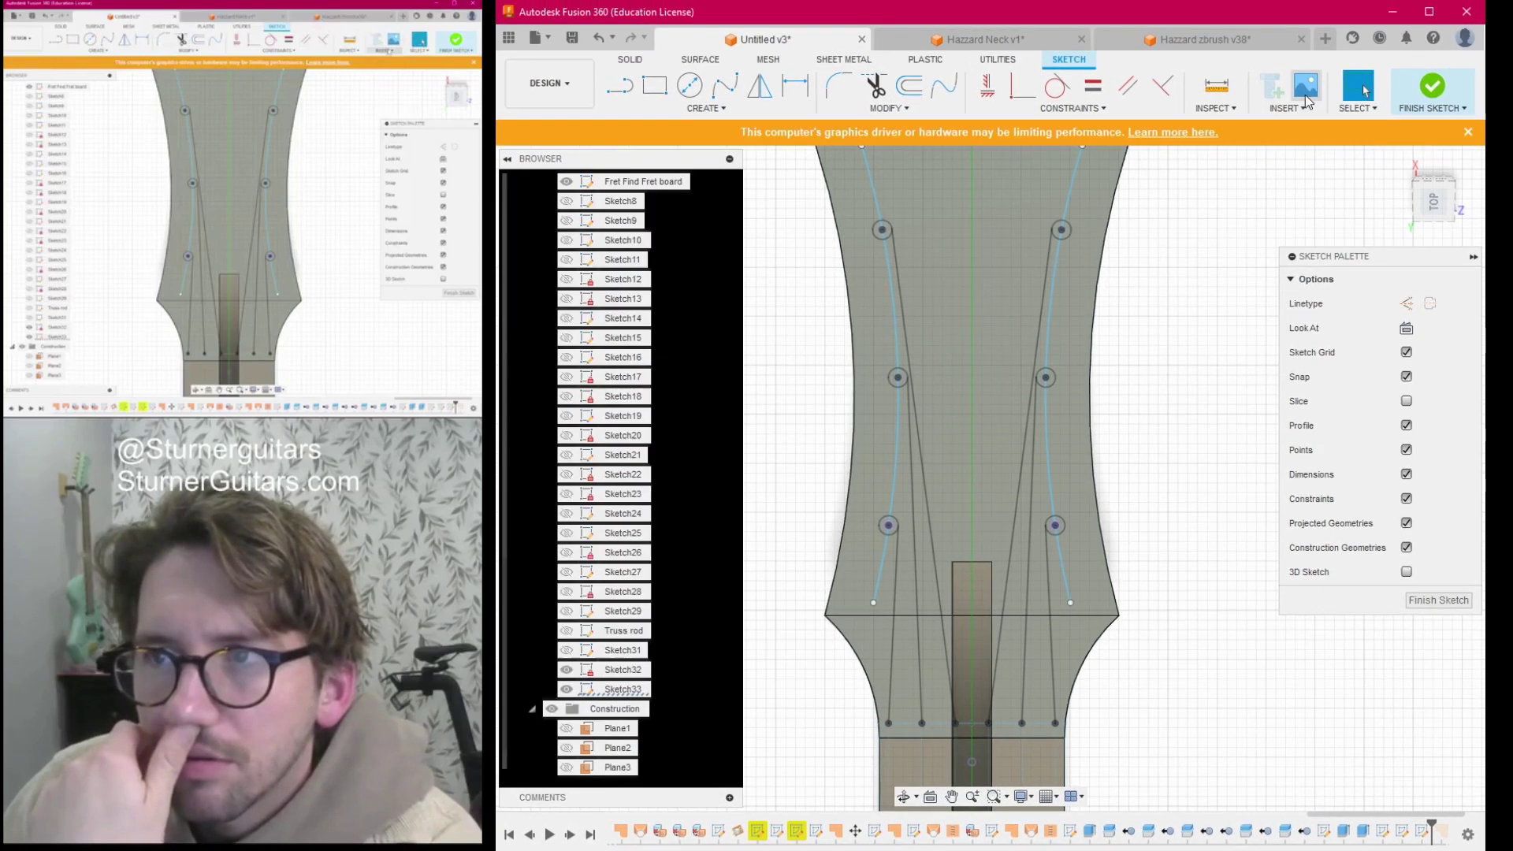
Measure the center-to-center distances between neighbouring tuner holes along the headstock's left side.
{"action": "left_click", "coordinate": [1218, 81]}
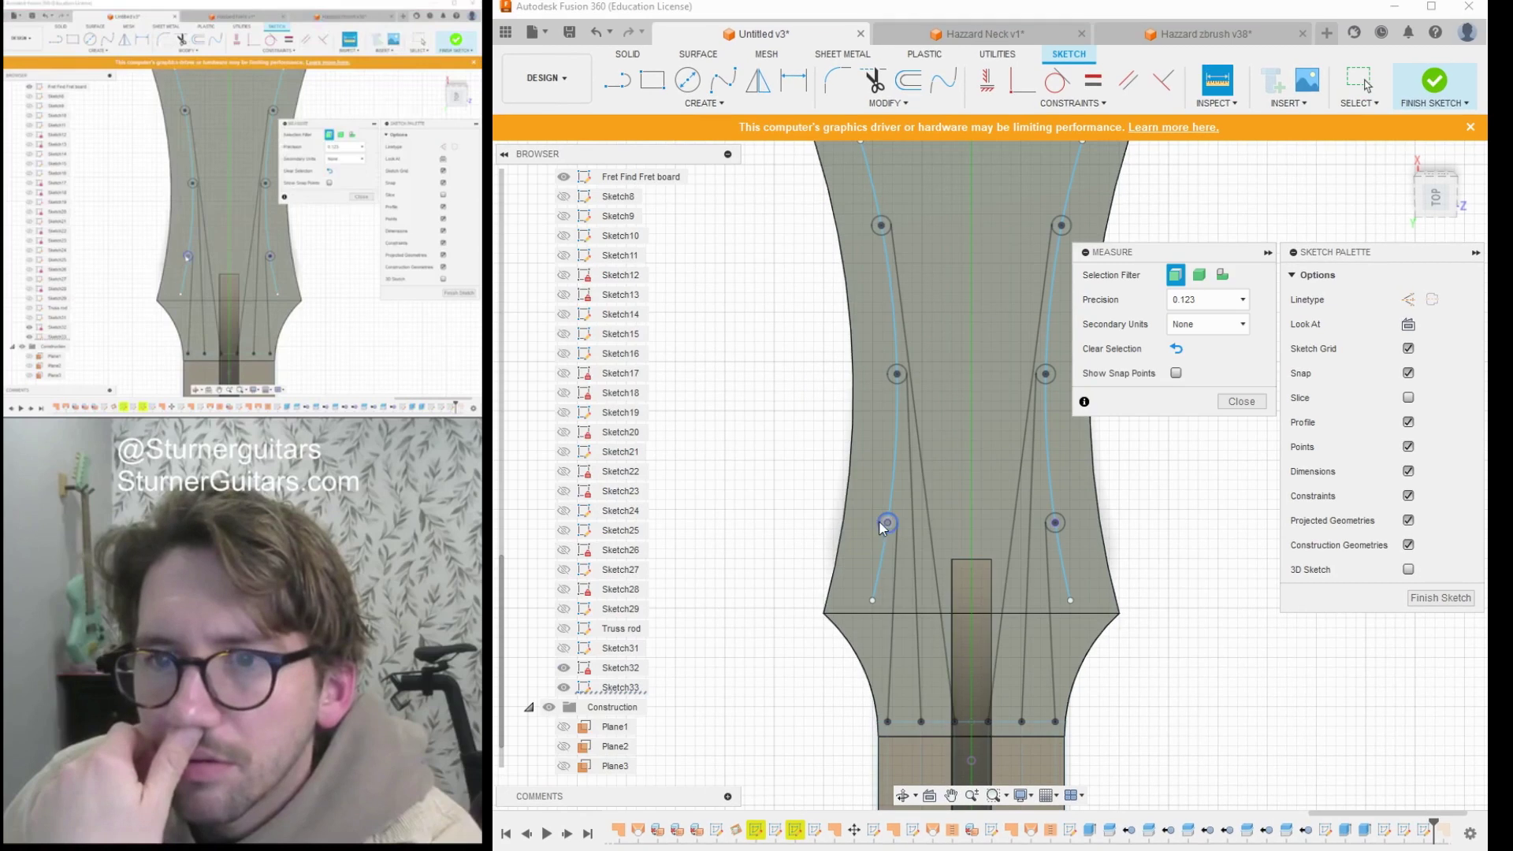
{"action": "left_click", "coordinate": [887, 522]}
{"action": "left_click", "coordinate": [899, 375]}
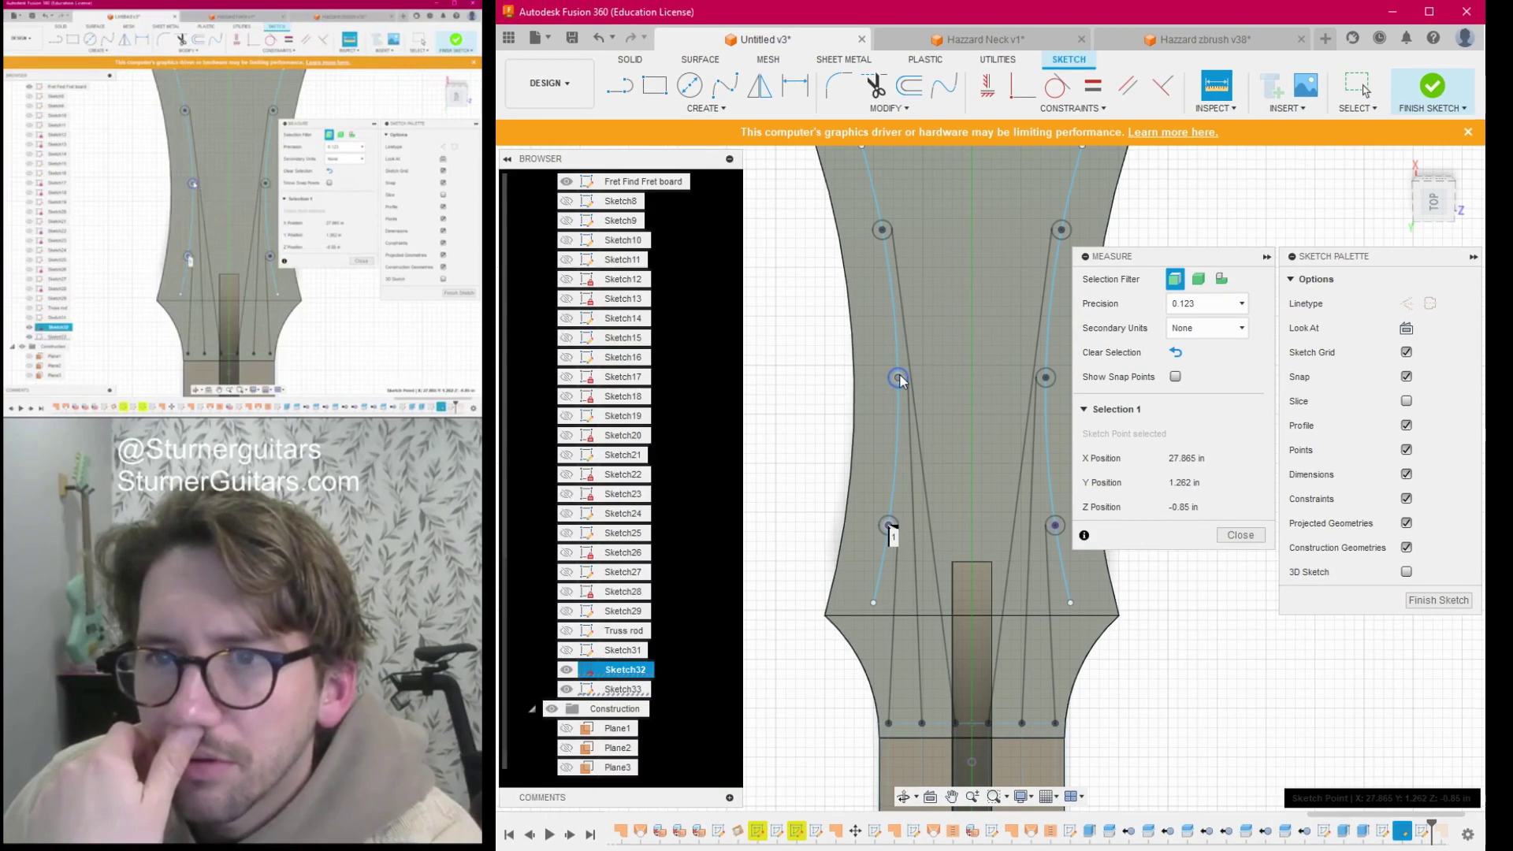
{"action": "left_click", "coordinate": [765, 354]}
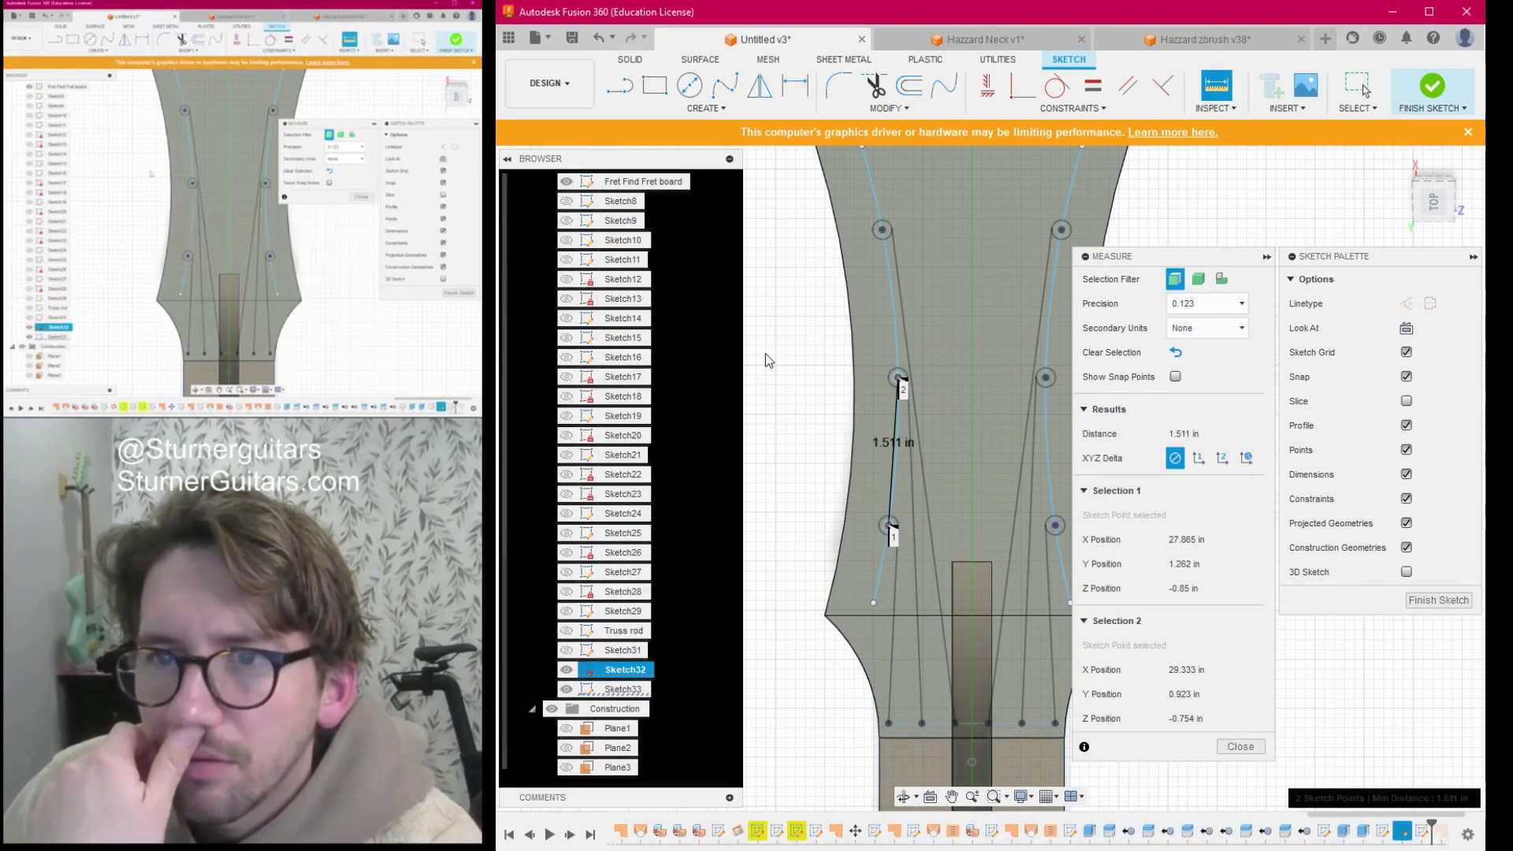
{"action": "left_click", "coordinate": [898, 376]}
{"action": "left_click", "coordinate": [897, 372]}
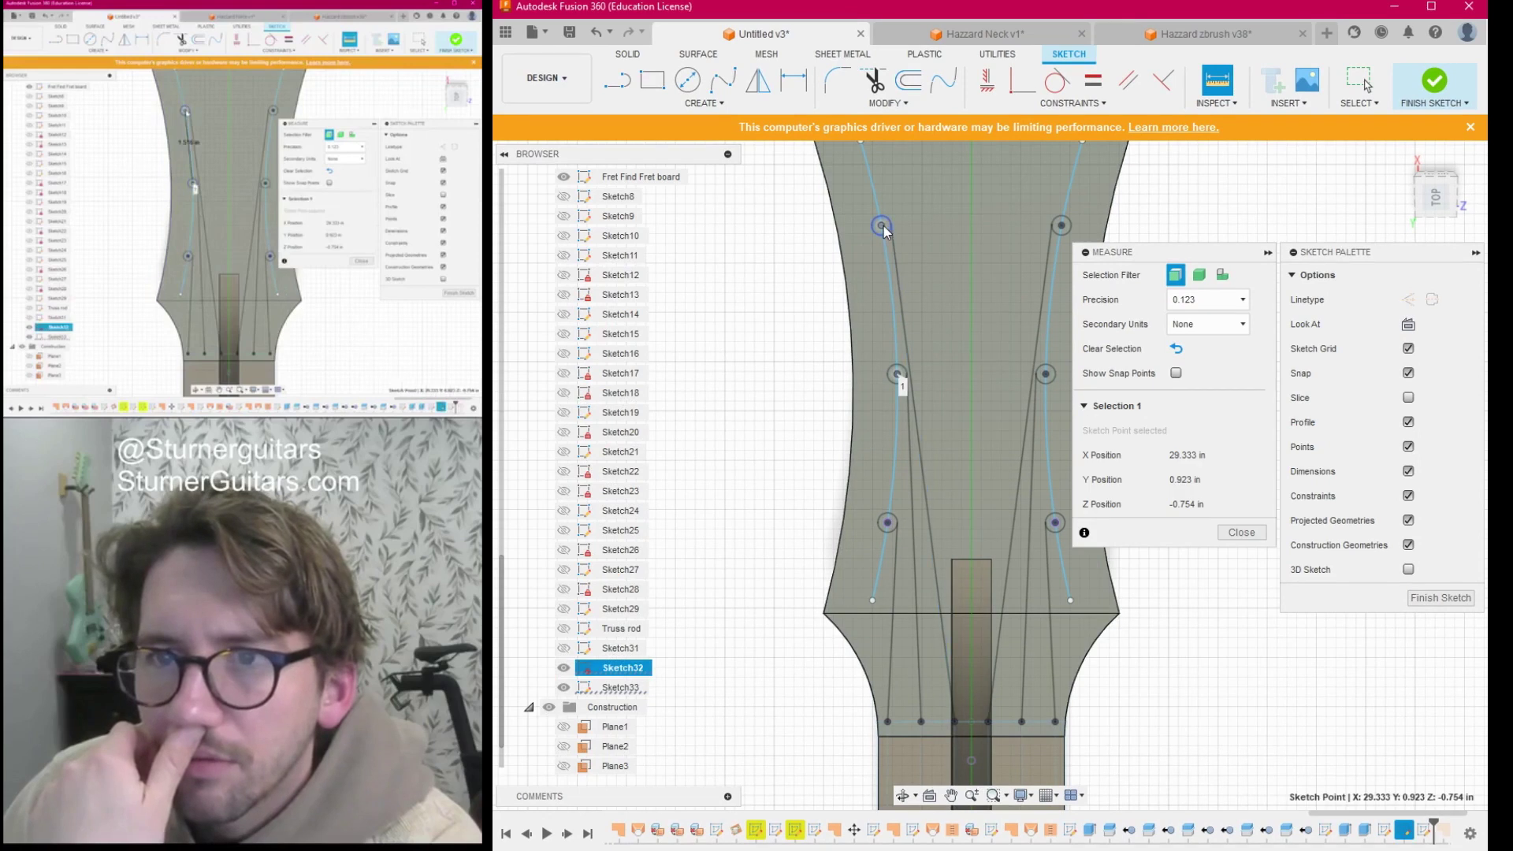
{"action": "left_click", "coordinate": [882, 226]}
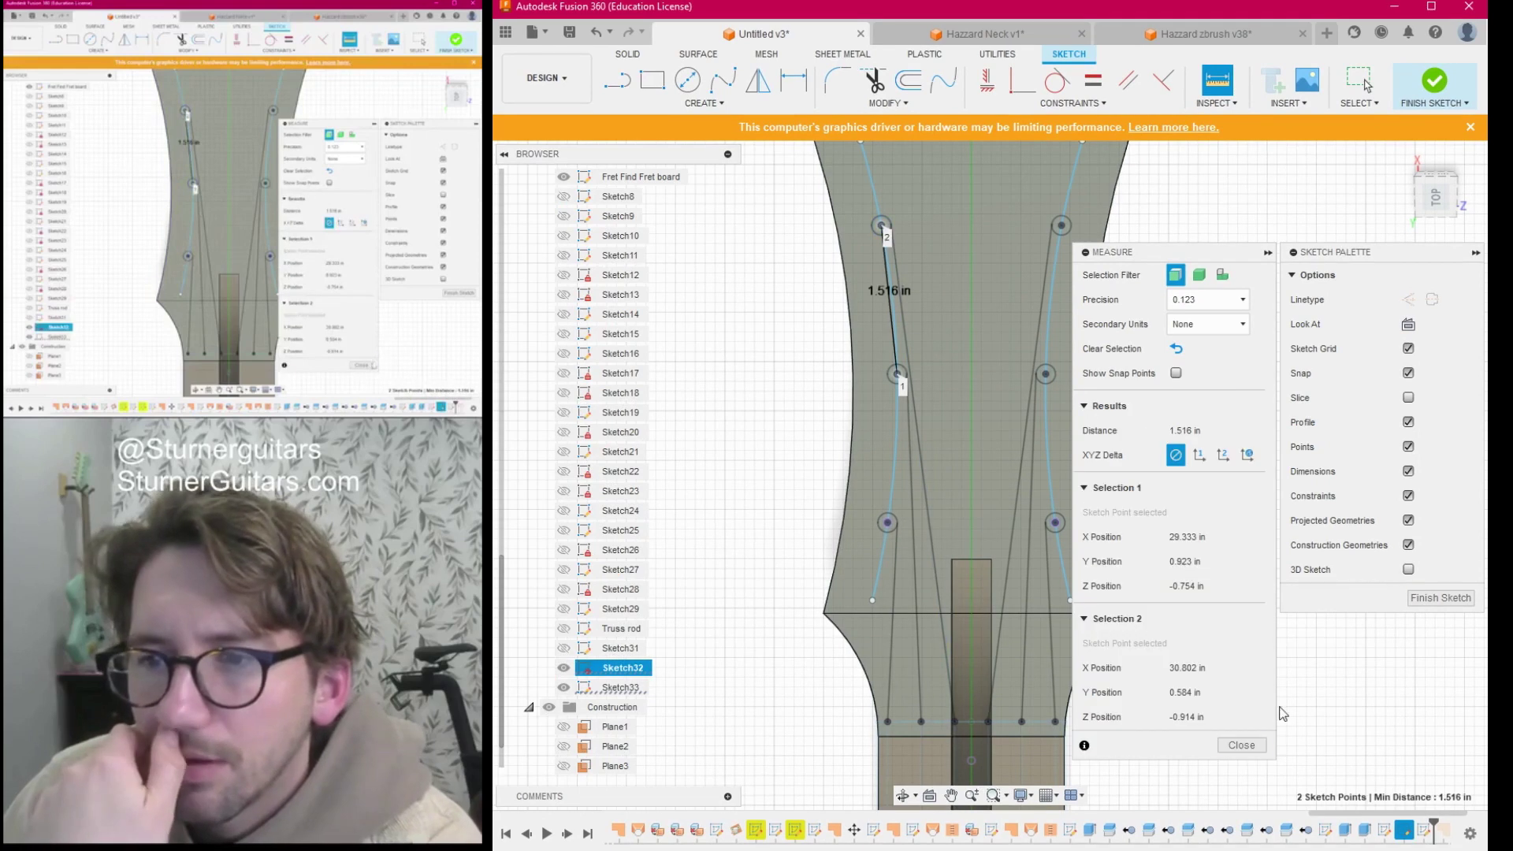
{"action": "left_click", "coordinate": [1260, 747]}
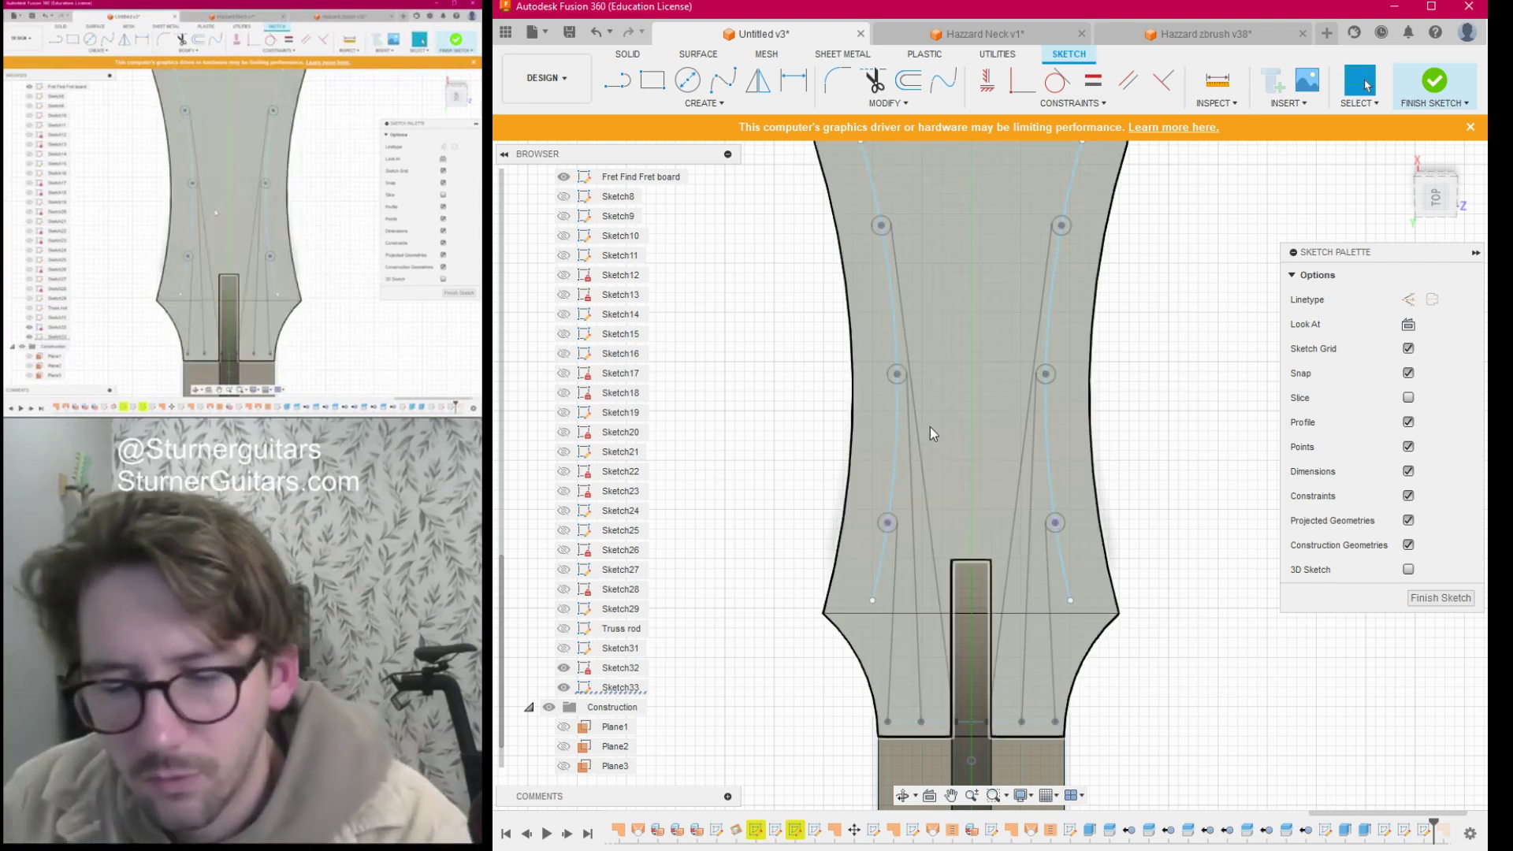
Draw a vertical line 1.35 in long upward from the center of the lowest left tuner hole.
{"action": "key", "text": "l"}
{"action": "left_click", "coordinate": [888, 523]}
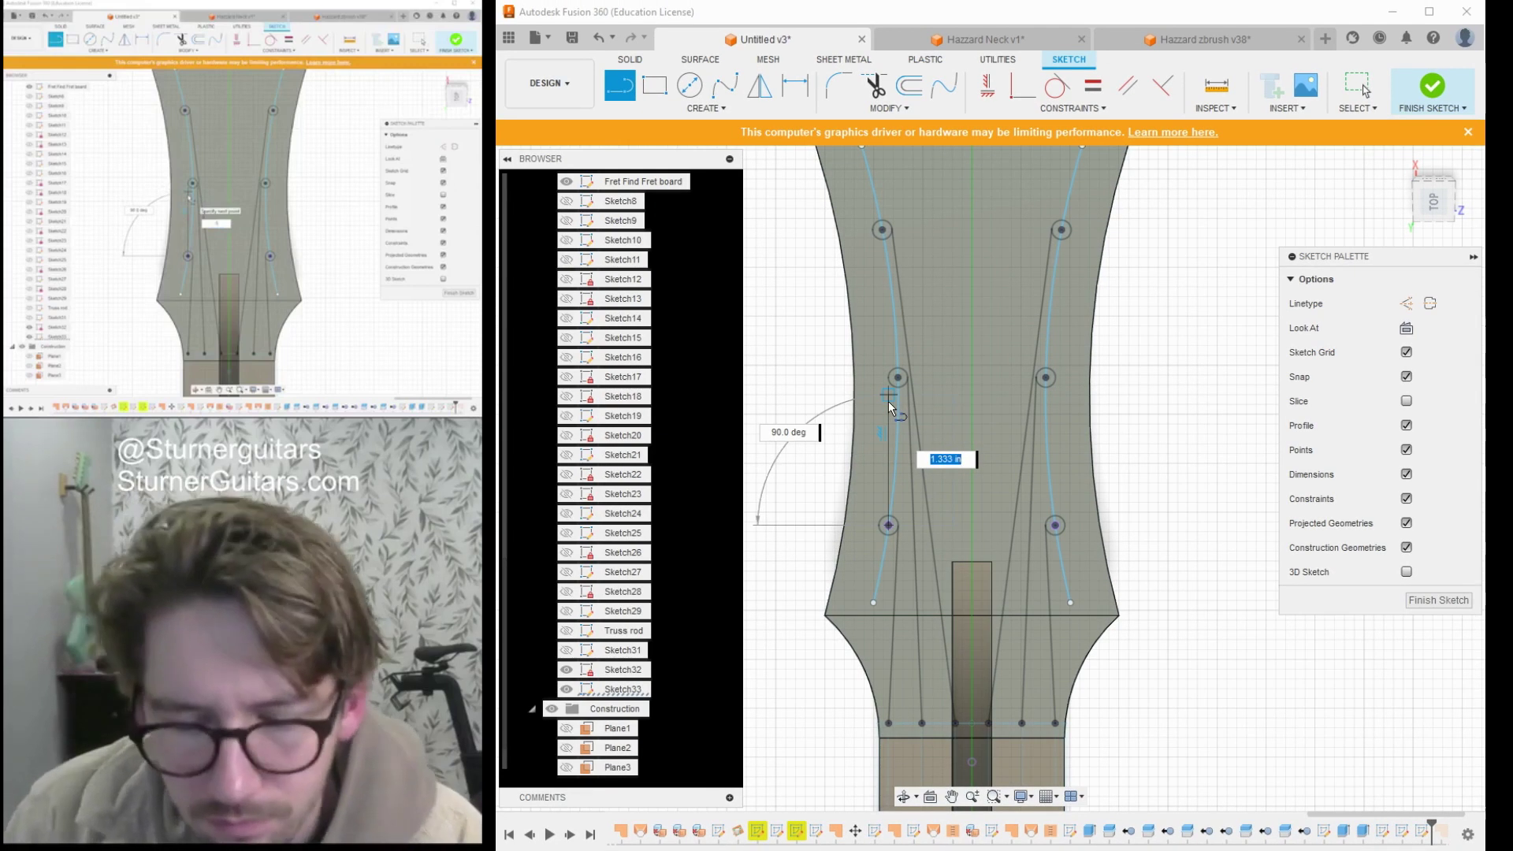
{"action": "type", "text": "1.35"}
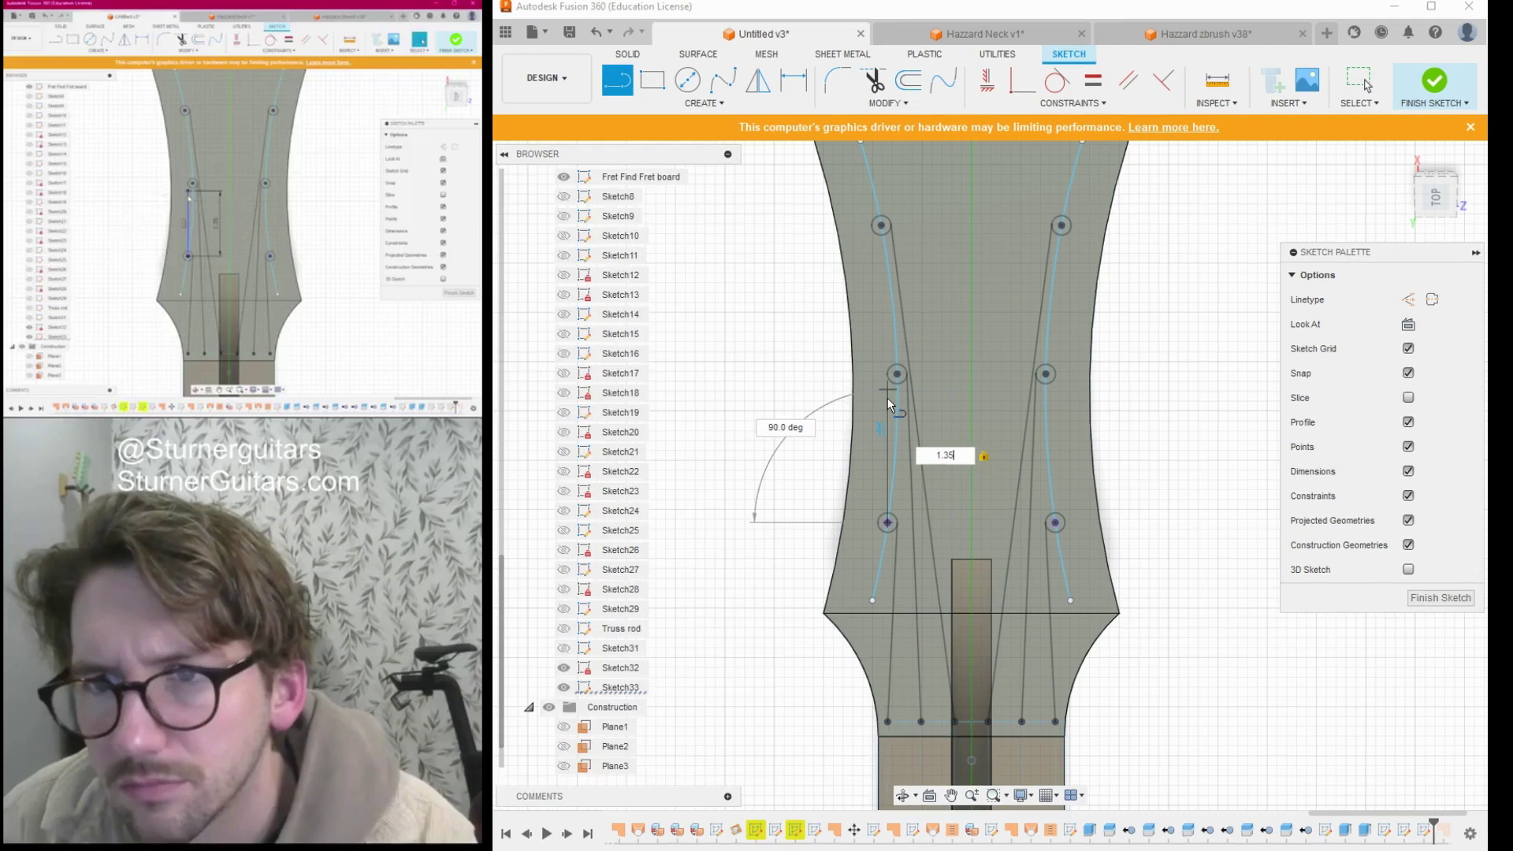
{"action": "key", "text": "Return"}
{"action": "key", "text": "Escape"}
Draw a second vertical line 1.35 in long upward from the top end of the first one.
{"action": "key", "text": "l"}
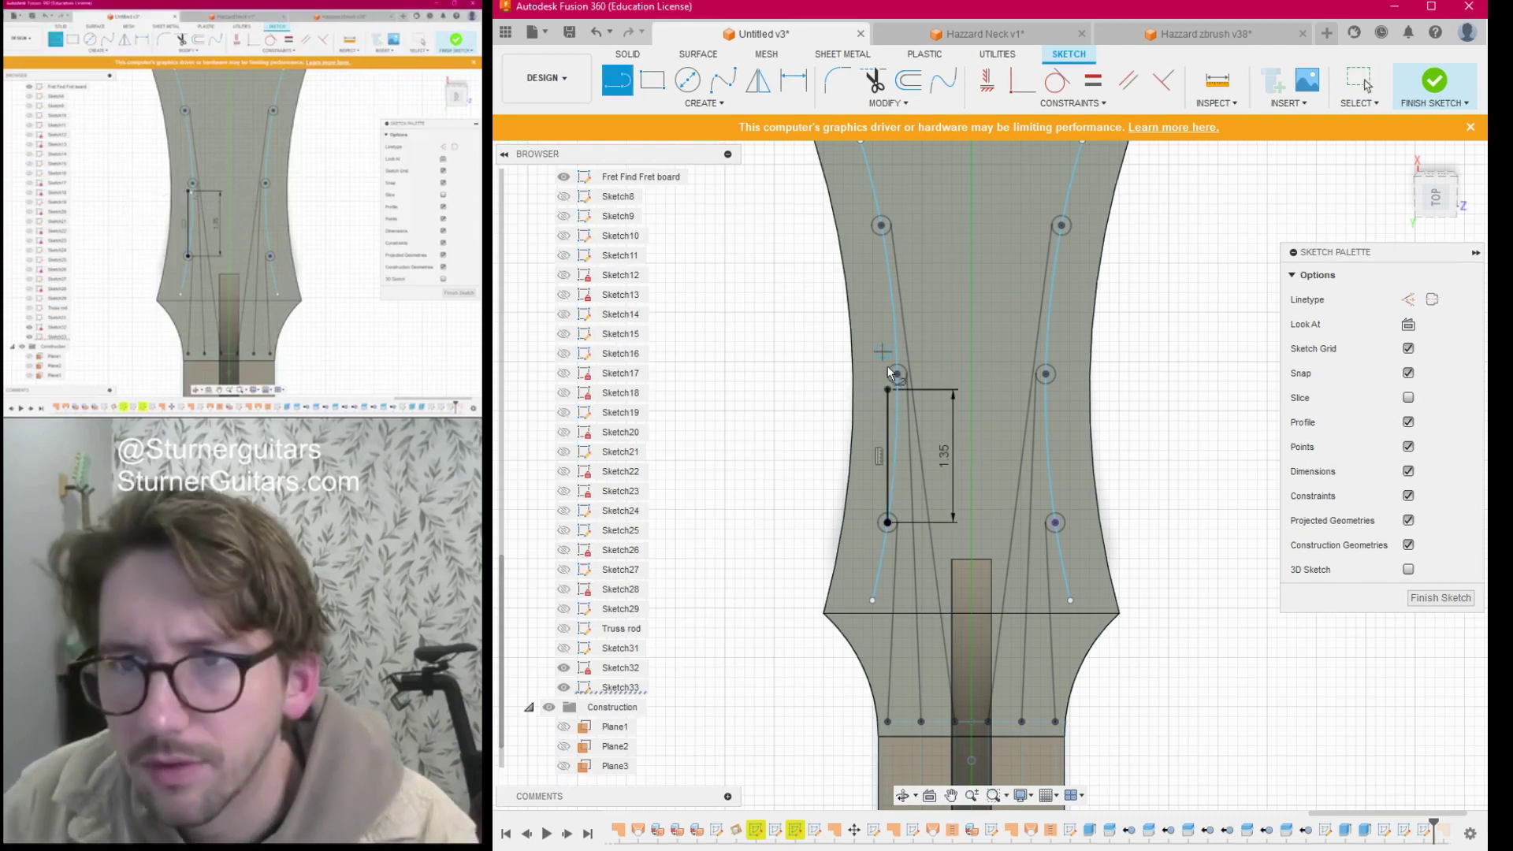
{"action": "left_click", "coordinate": [888, 389]}
{"action": "type", "text": "1.35"}
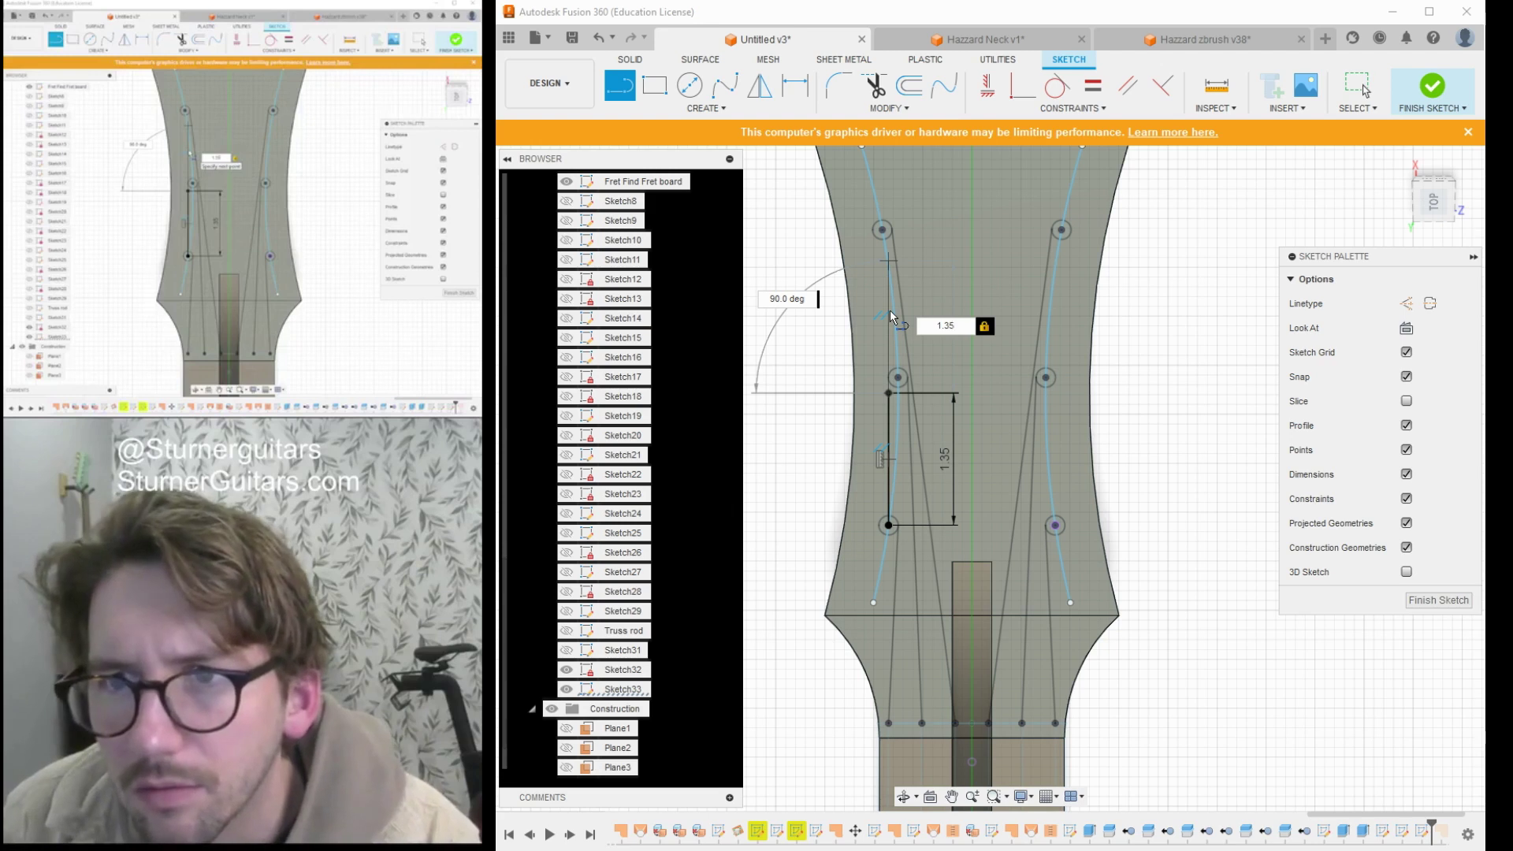
{"action": "key", "text": "Return"}
{"action": "key", "text": "Escape"}
{"action": "scroll", "coordinate": [862, 295], "scroll_direction": "down", "scroll_amount": 2}
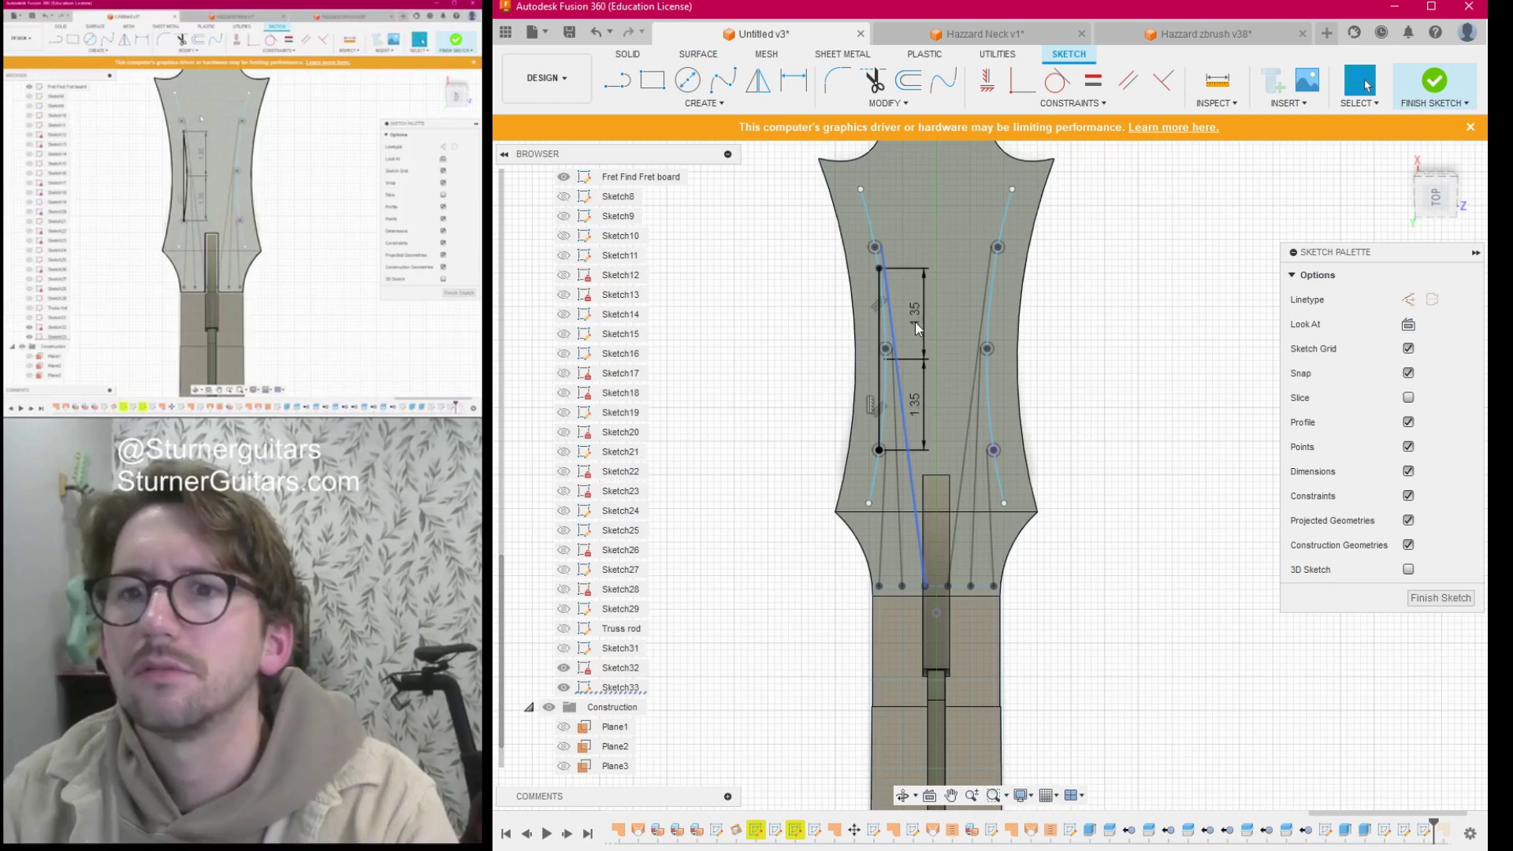
{"action": "scroll", "coordinate": [896, 303], "scroll_direction": "up", "scroll_amount": 4}
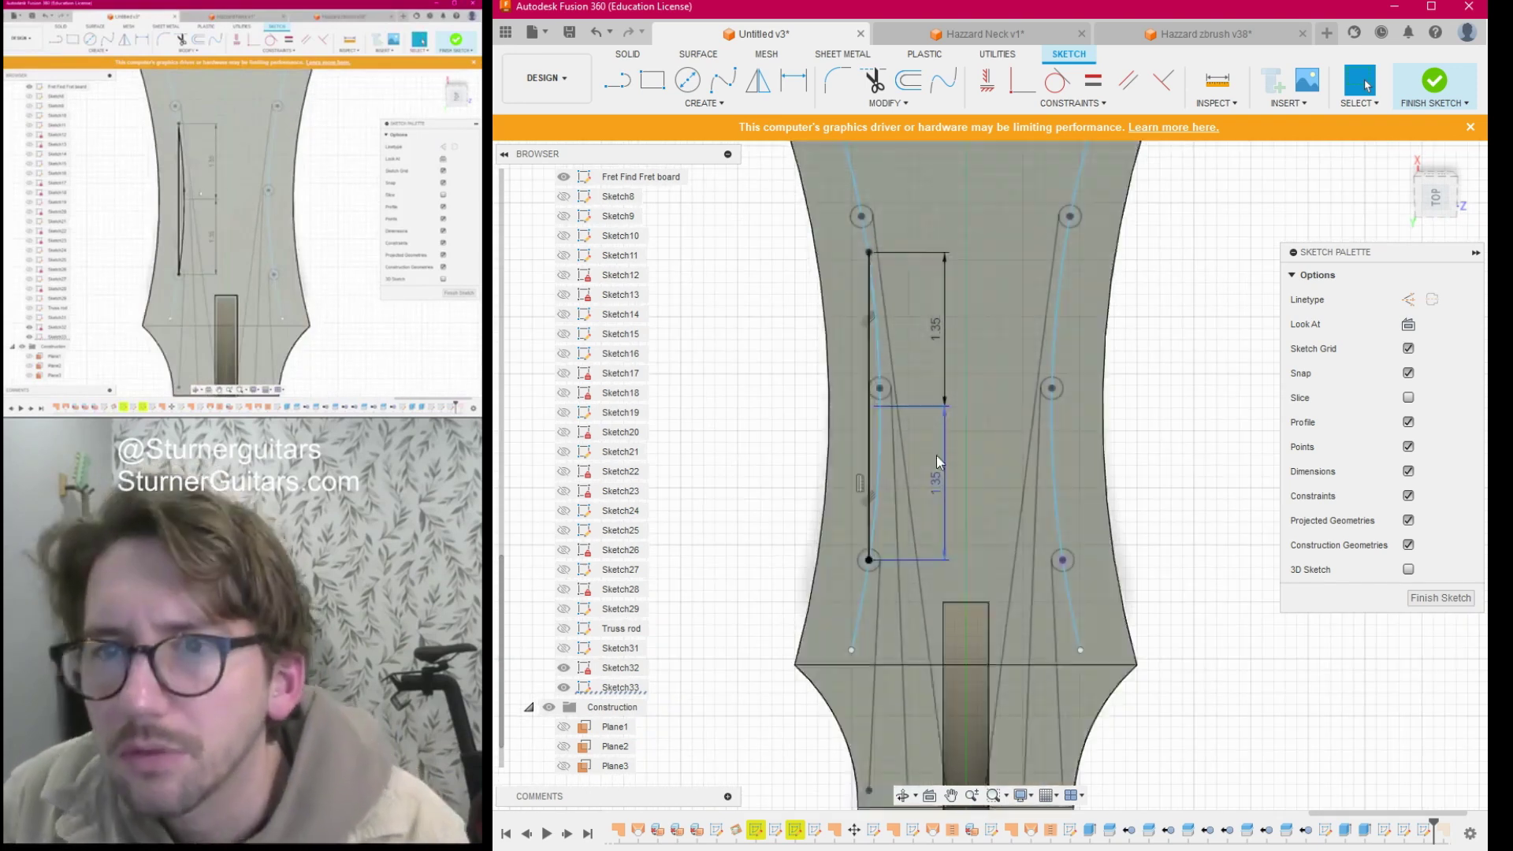
{"action": "scroll", "coordinate": [915, 382], "scroll_direction": "up", "scroll_amount": 6}
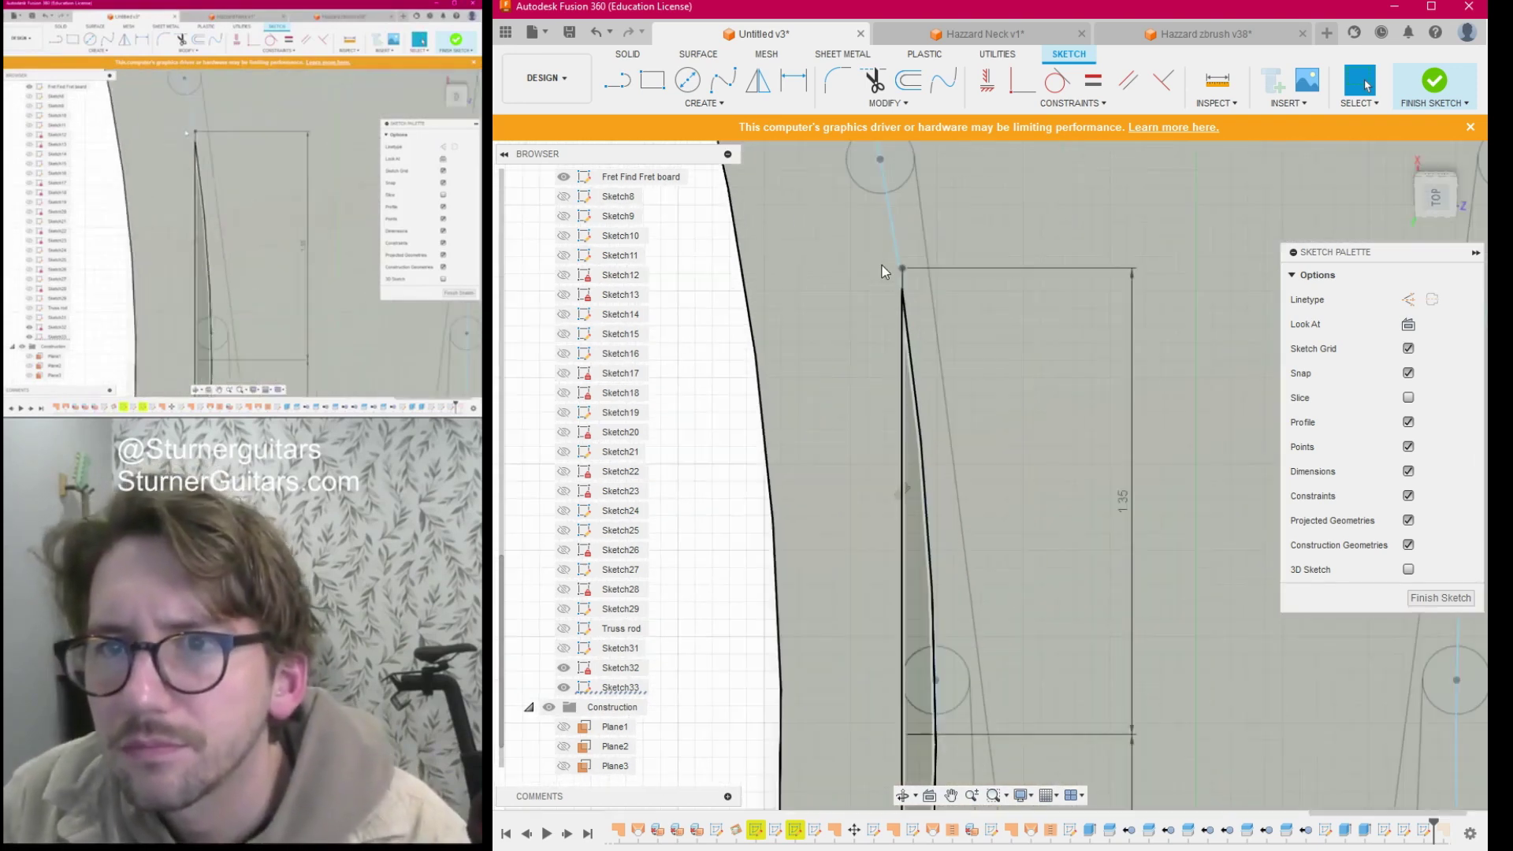
{"action": "scroll", "coordinate": [883, 276], "scroll_direction": "down", "scroll_amount": 4}
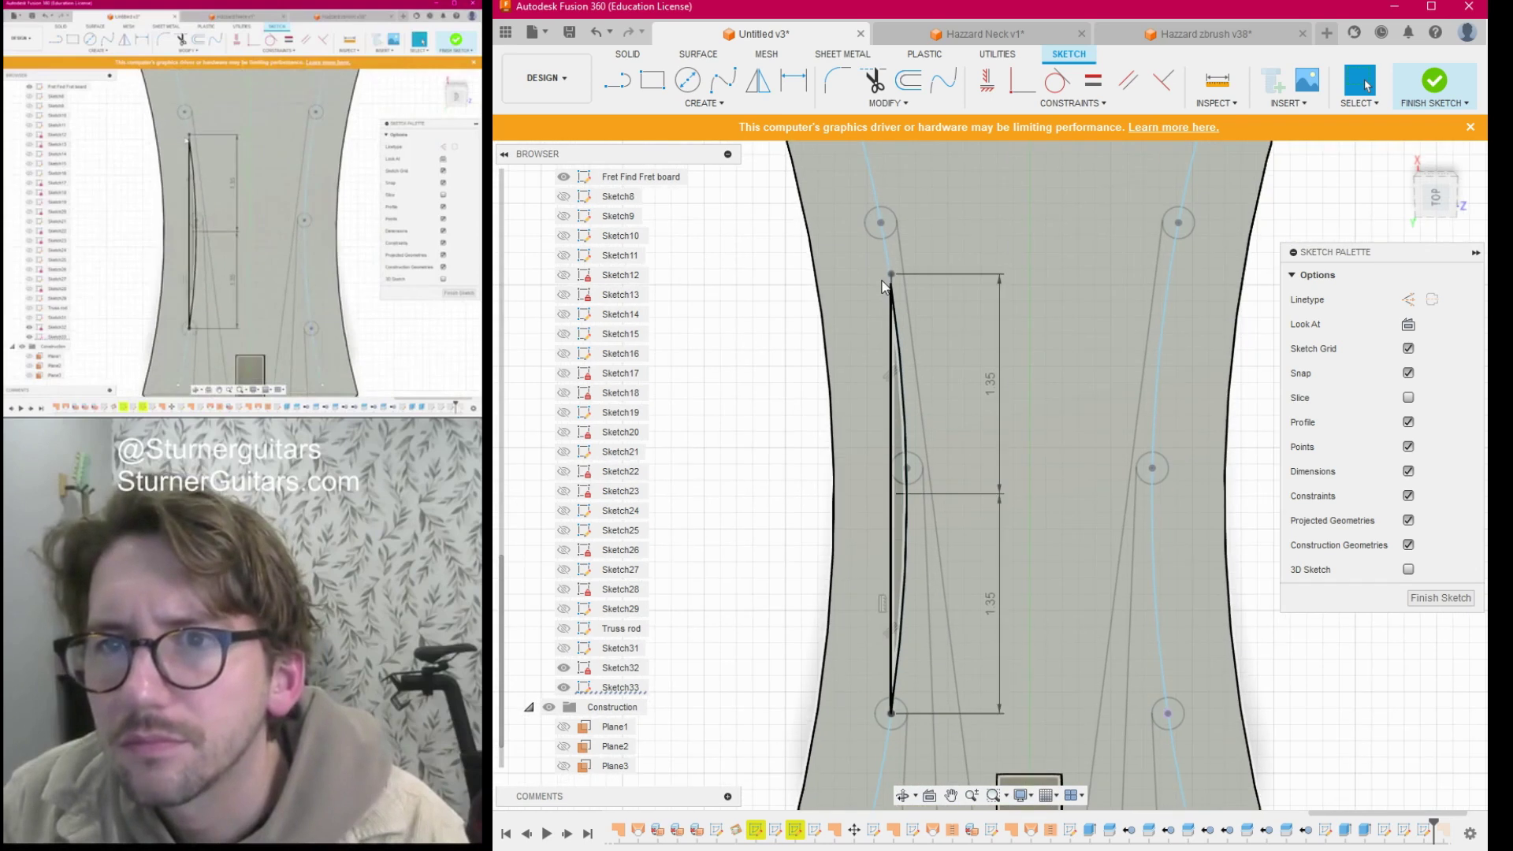
{"action": "scroll", "coordinate": [882, 280], "scroll_direction": "up", "scroll_amount": 2}
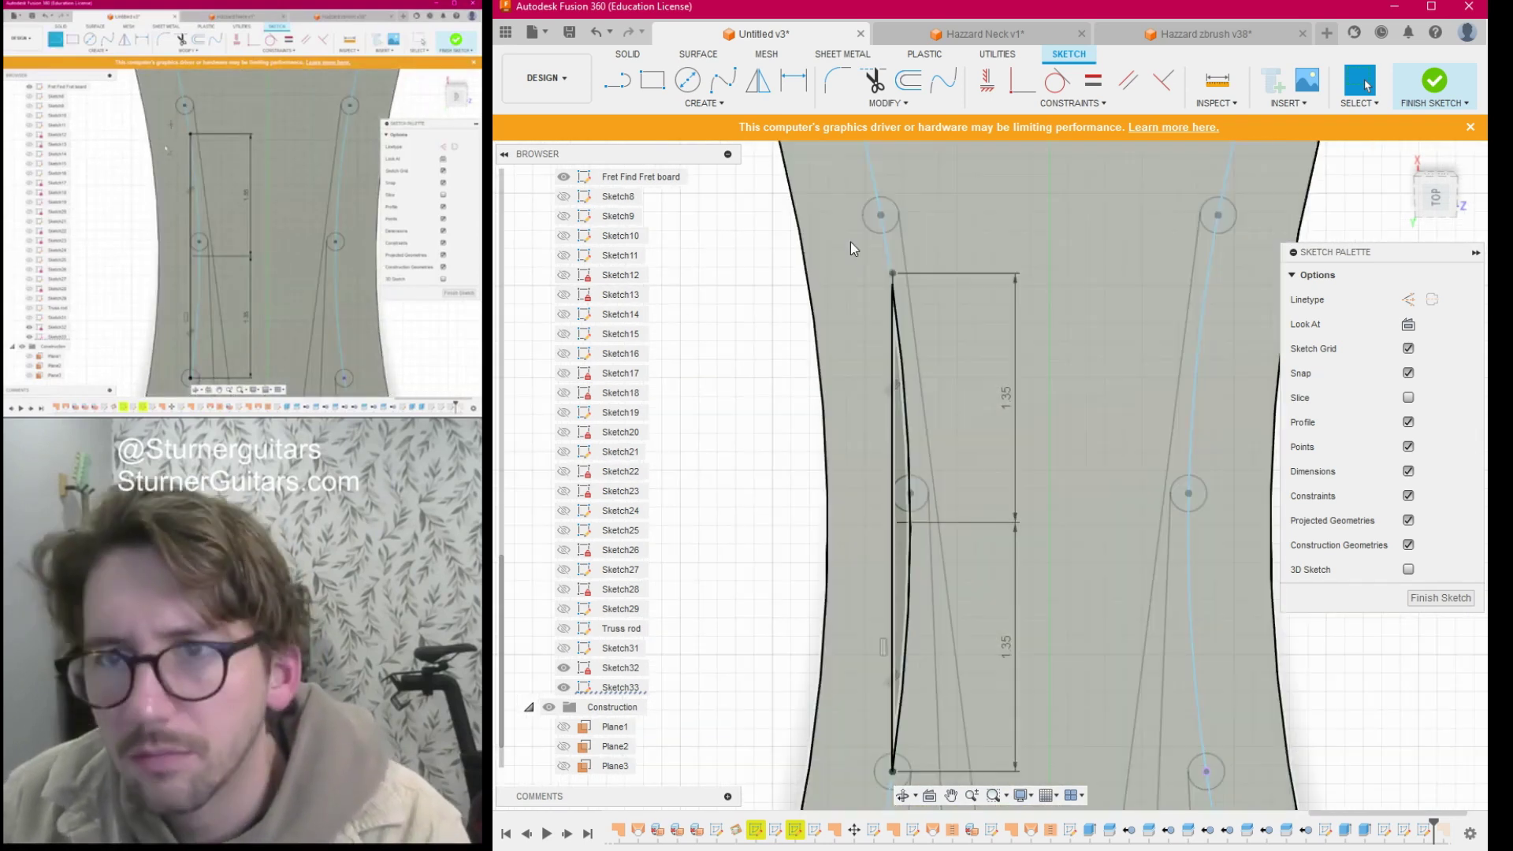
Draw a horizontal line level with the upper vertical line's top end, from left of it to the headstock's right edge.
{"action": "key", "text": "l"}
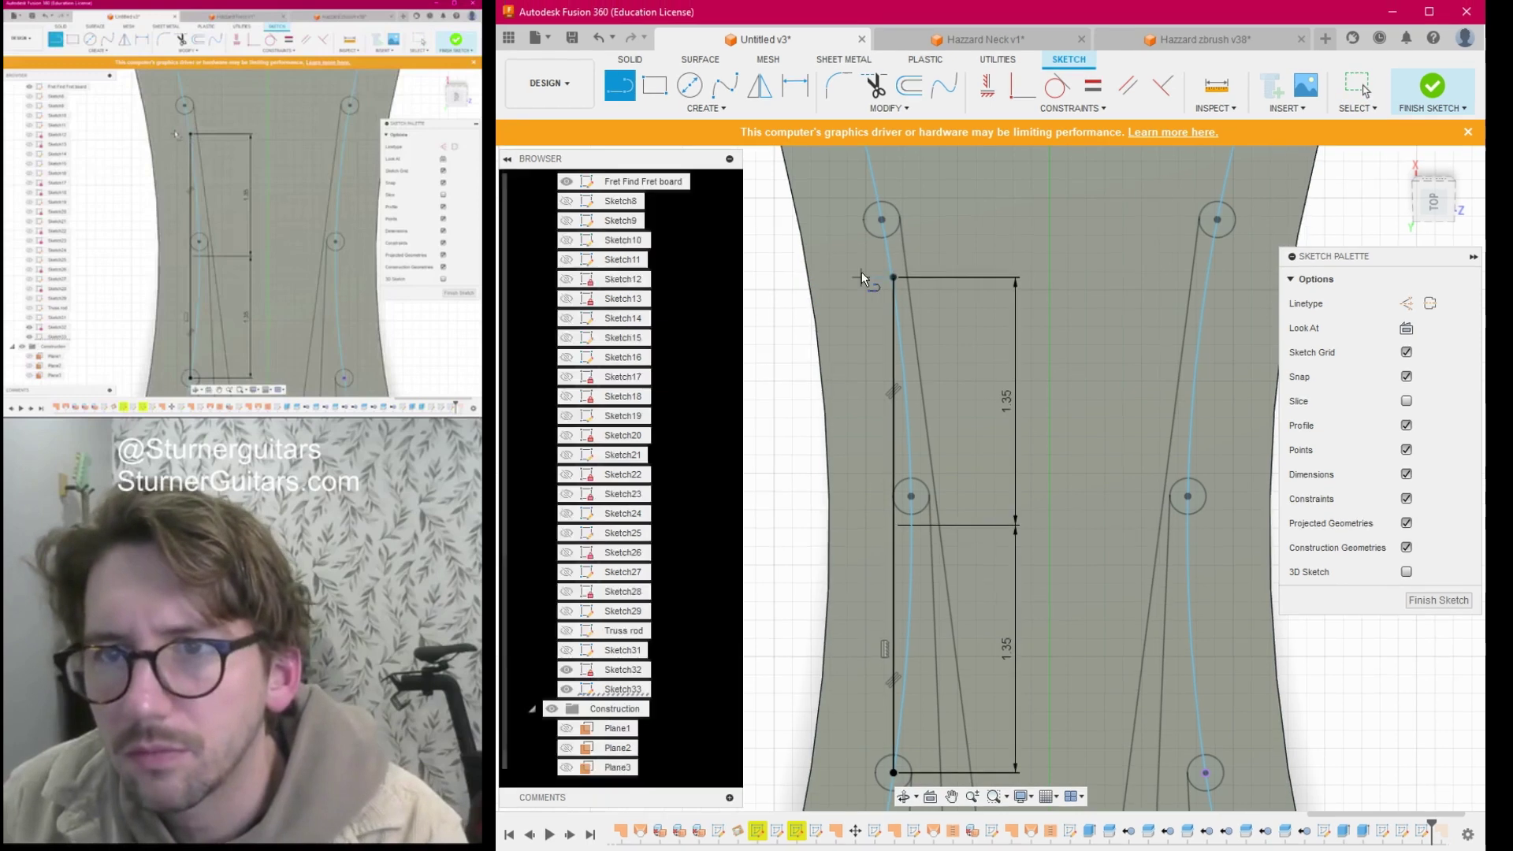
{"action": "left_click", "coordinate": [862, 272]}
{"action": "scroll", "coordinate": [1235, 275], "scroll_direction": "down", "scroll_amount": 2}
{"action": "middle_click_drag", "start_coordinate": [1235, 276], "coordinate": [950, 256]}
{"action": "left_click", "coordinate": [1038, 262]}
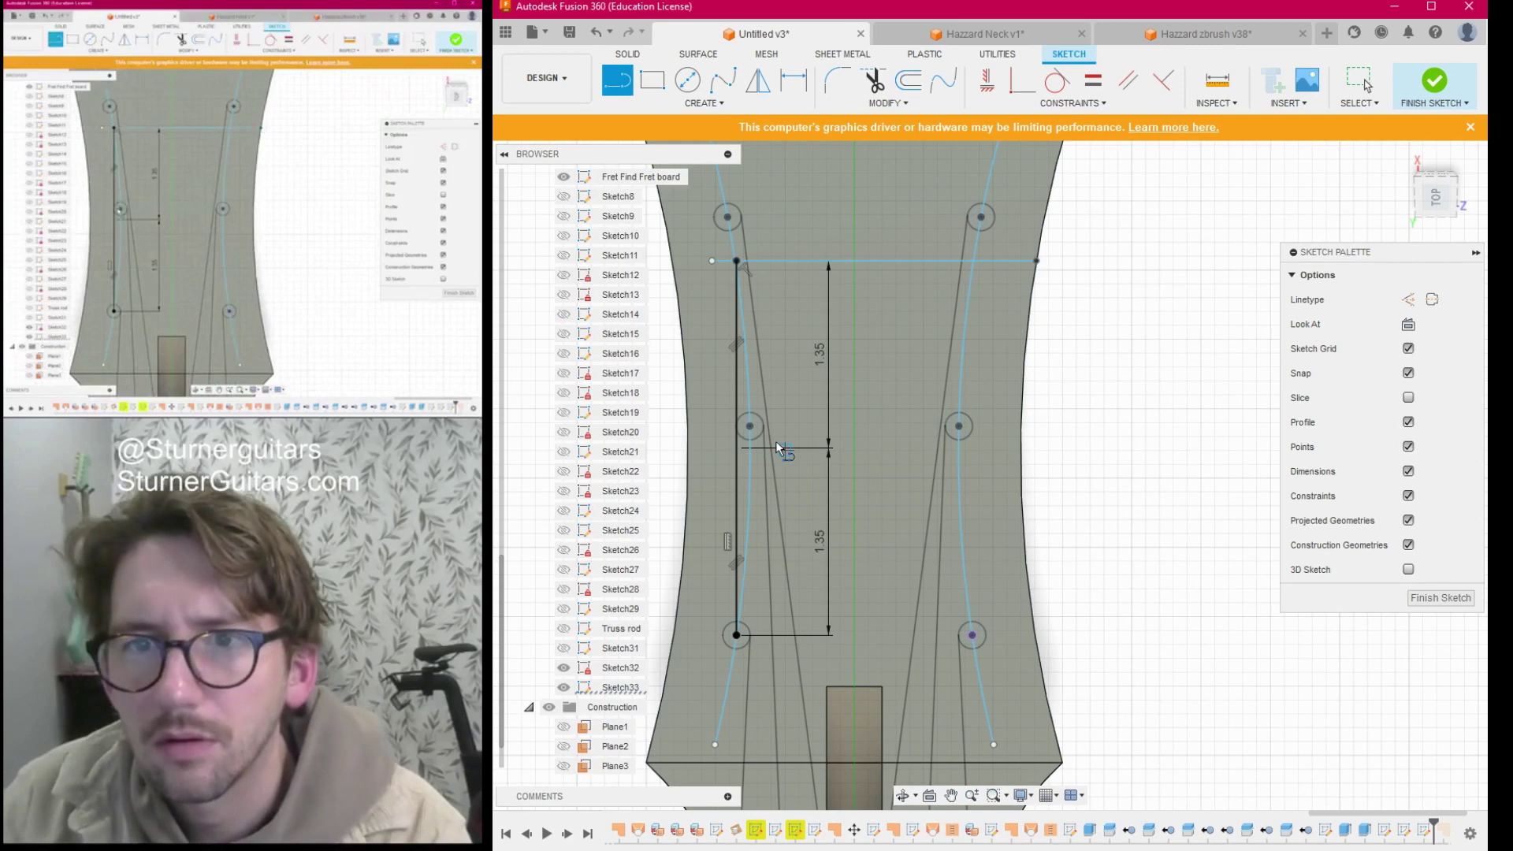
Draw a horizontal line from the joint between the two 1.35 in lines to just beyond the right guide curve.
{"action": "scroll", "coordinate": [759, 443], "scroll_direction": "up", "scroll_amount": 2}
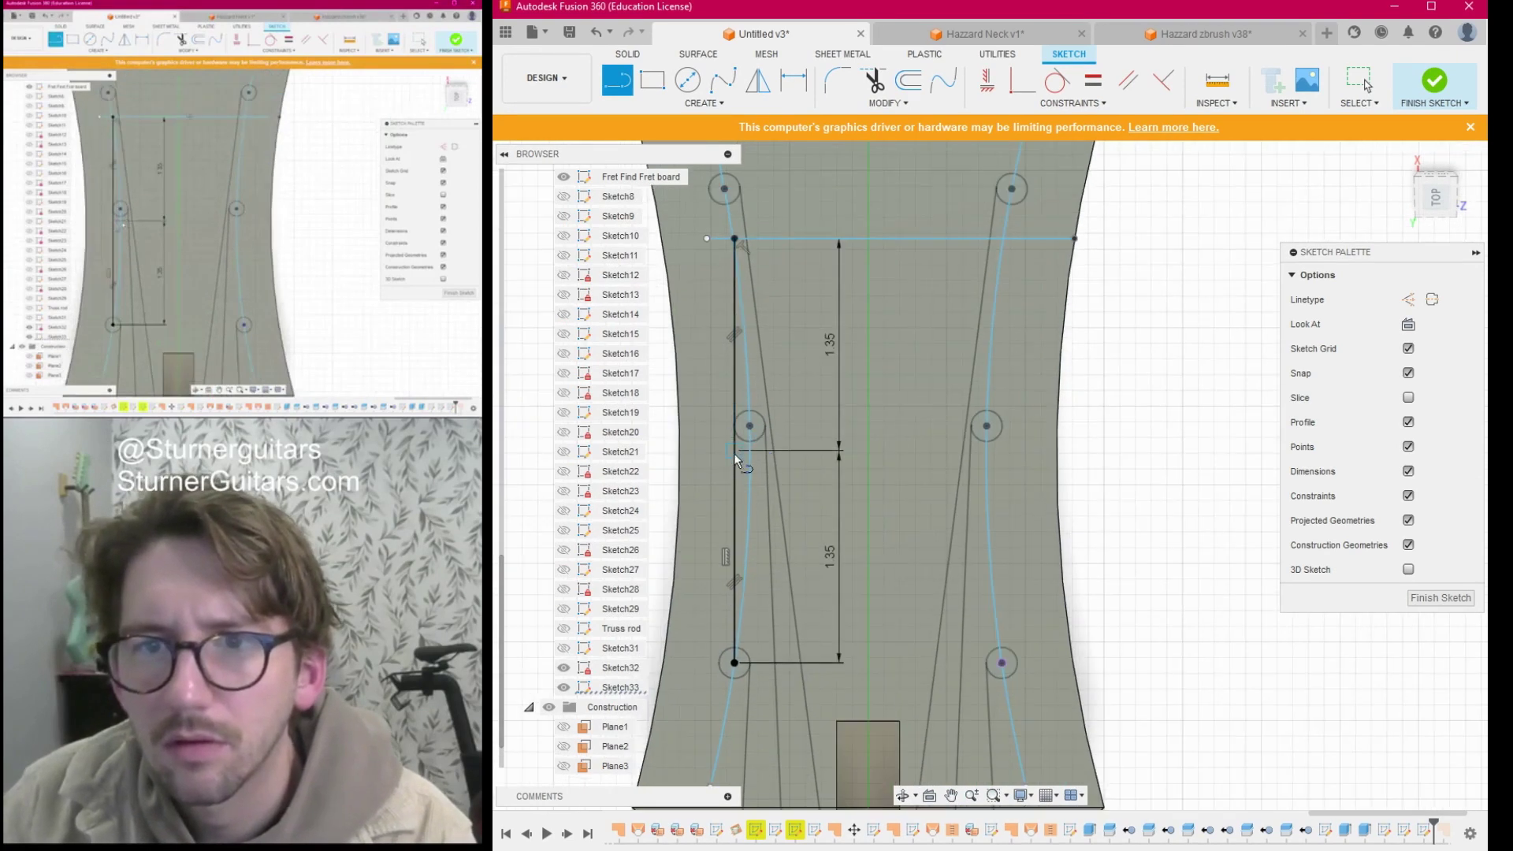
{"action": "left_click", "coordinate": [735, 452]}
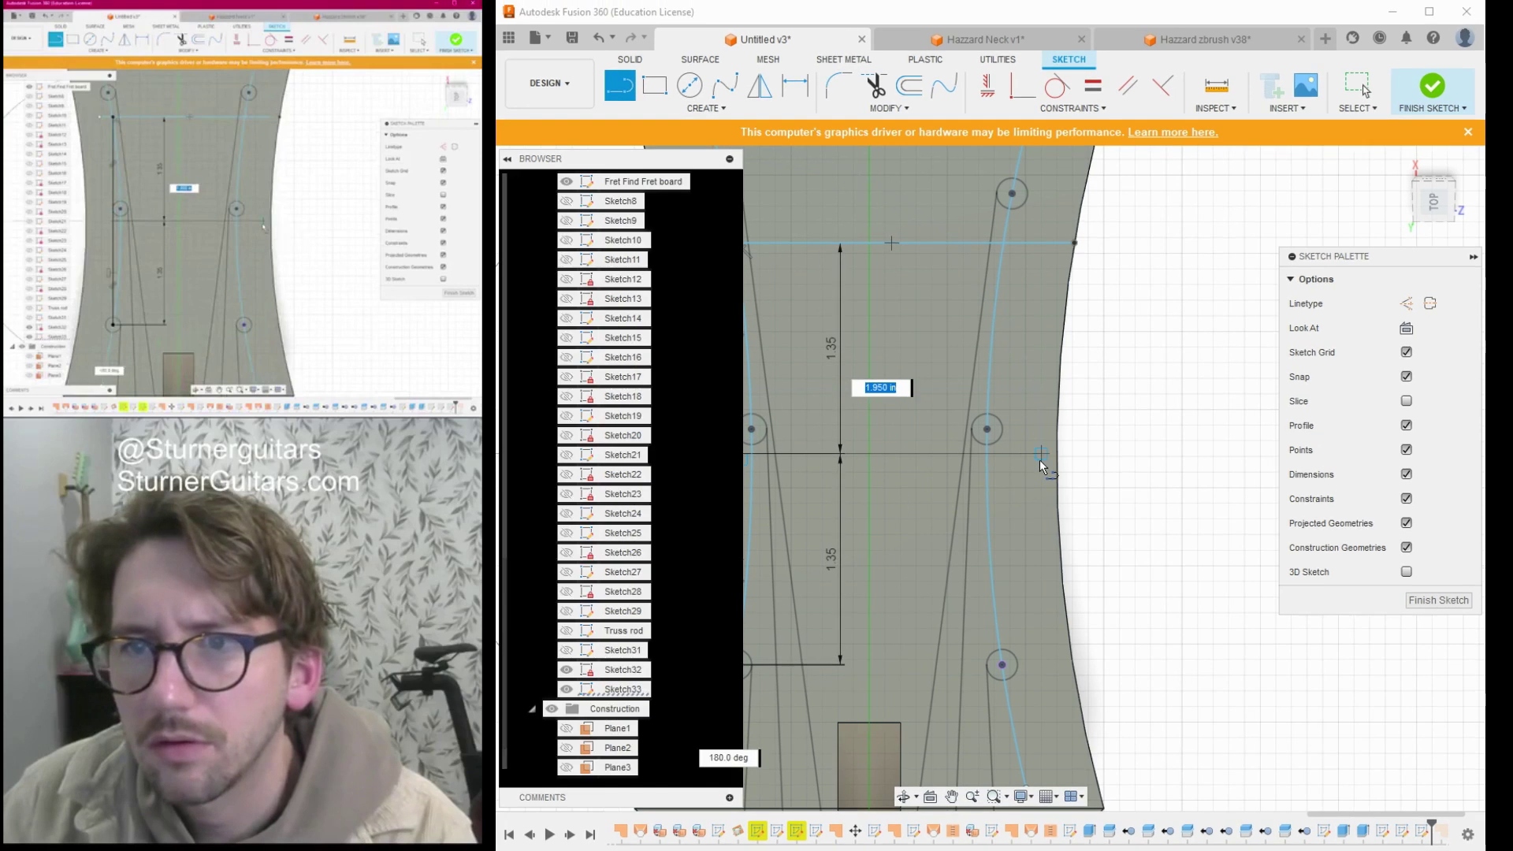
{"action": "left_click", "coordinate": [1040, 457]}
{"action": "scroll", "coordinate": [1040, 458], "scroll_direction": "down", "scroll_amount": 4}
{"action": "middle_click_drag", "start_coordinate": [1040, 459], "coordinate": [1042, 381]}
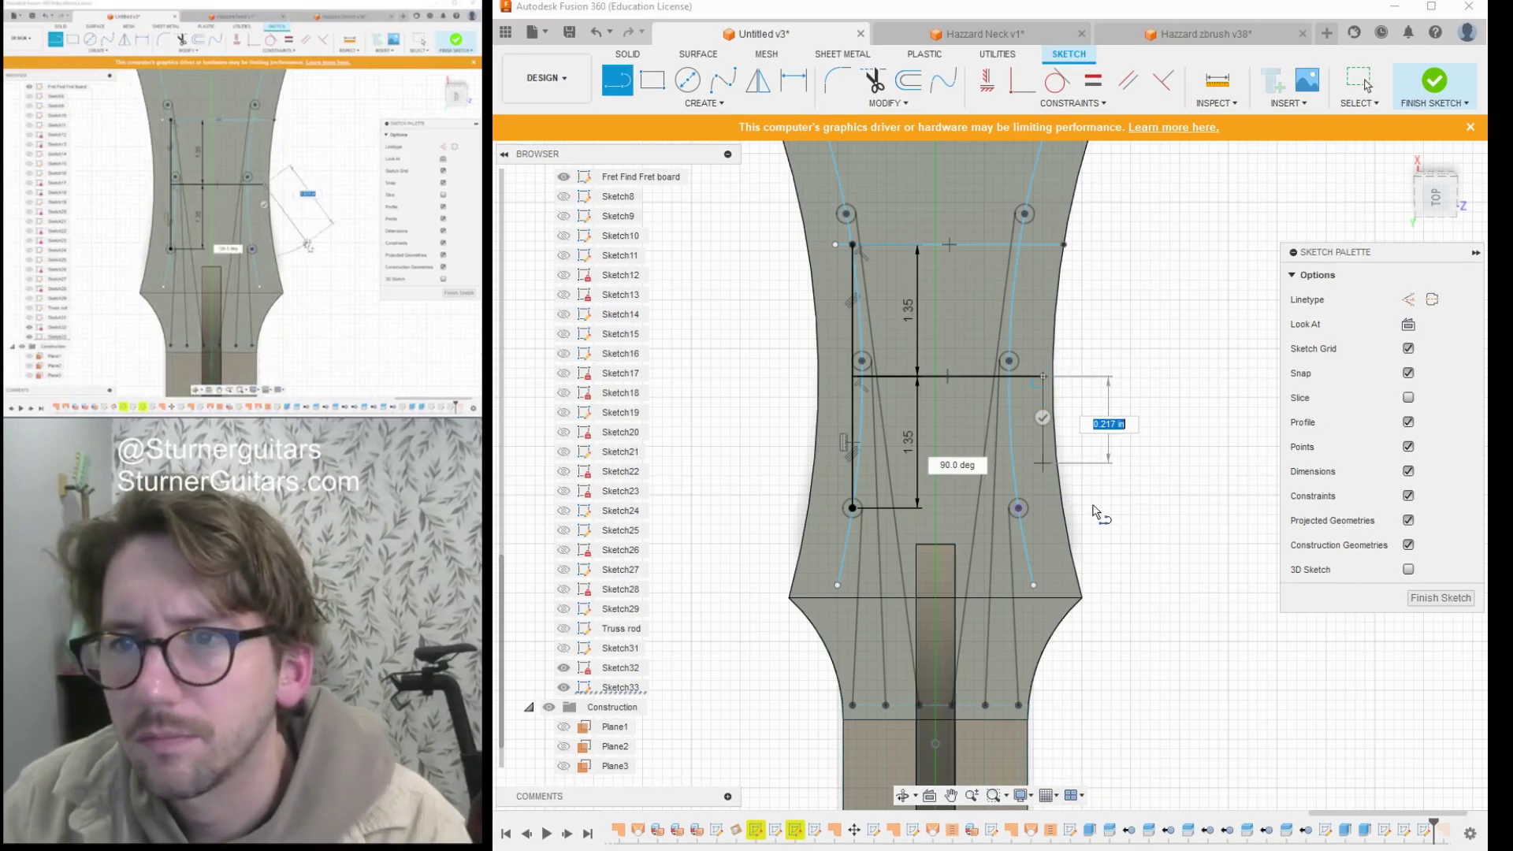
{"action": "key", "text": "Escape"}
Project the center point of the lowest right tuner hole into the sketch.
{"action": "key", "text": "p"}
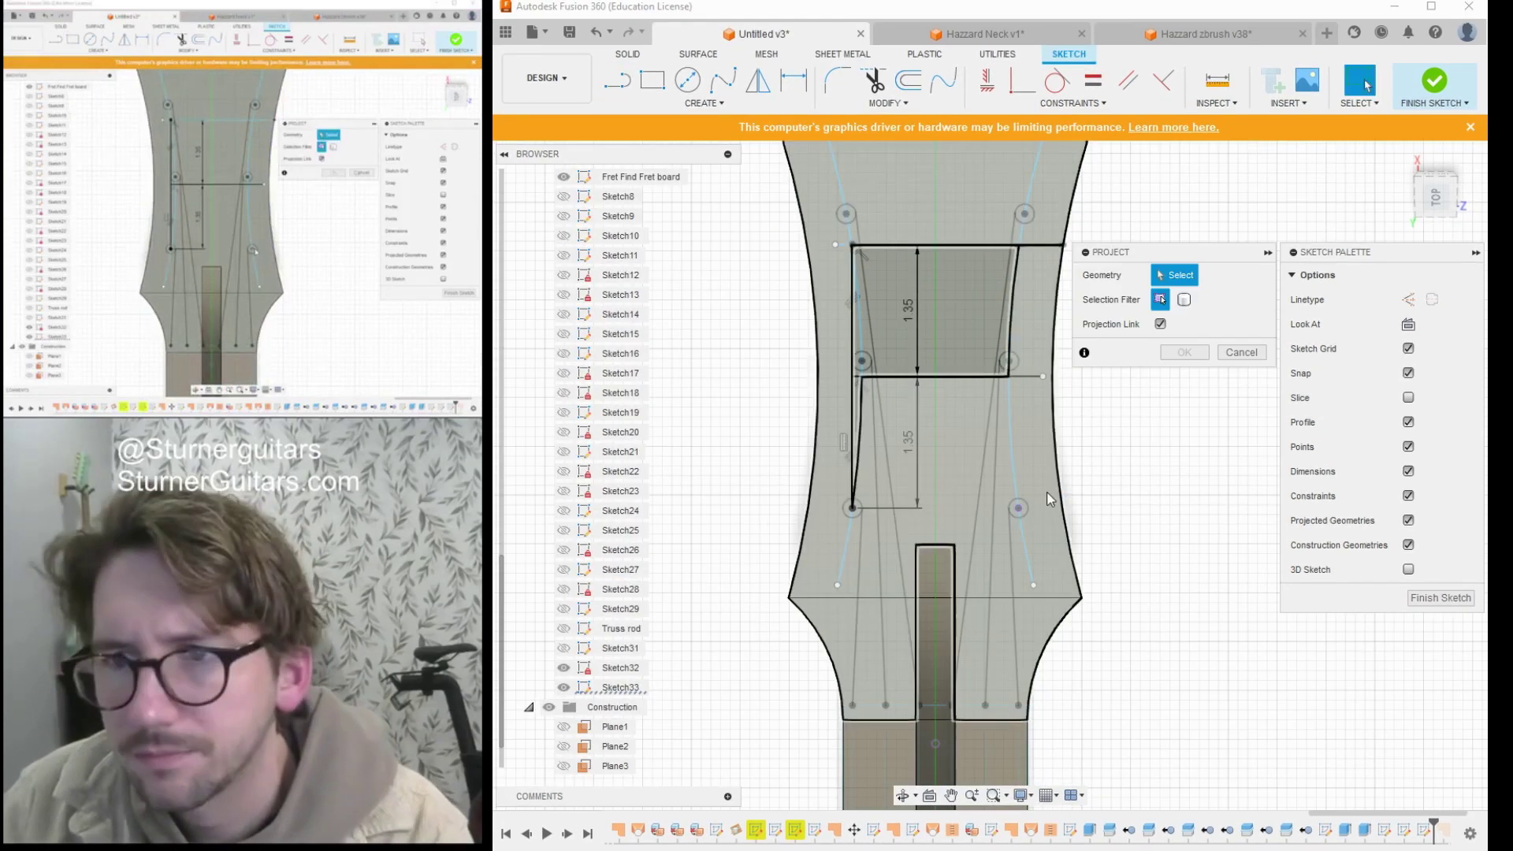
{"action": "left_click", "coordinate": [1019, 508]}
{"action": "left_click", "coordinate": [1176, 356]}
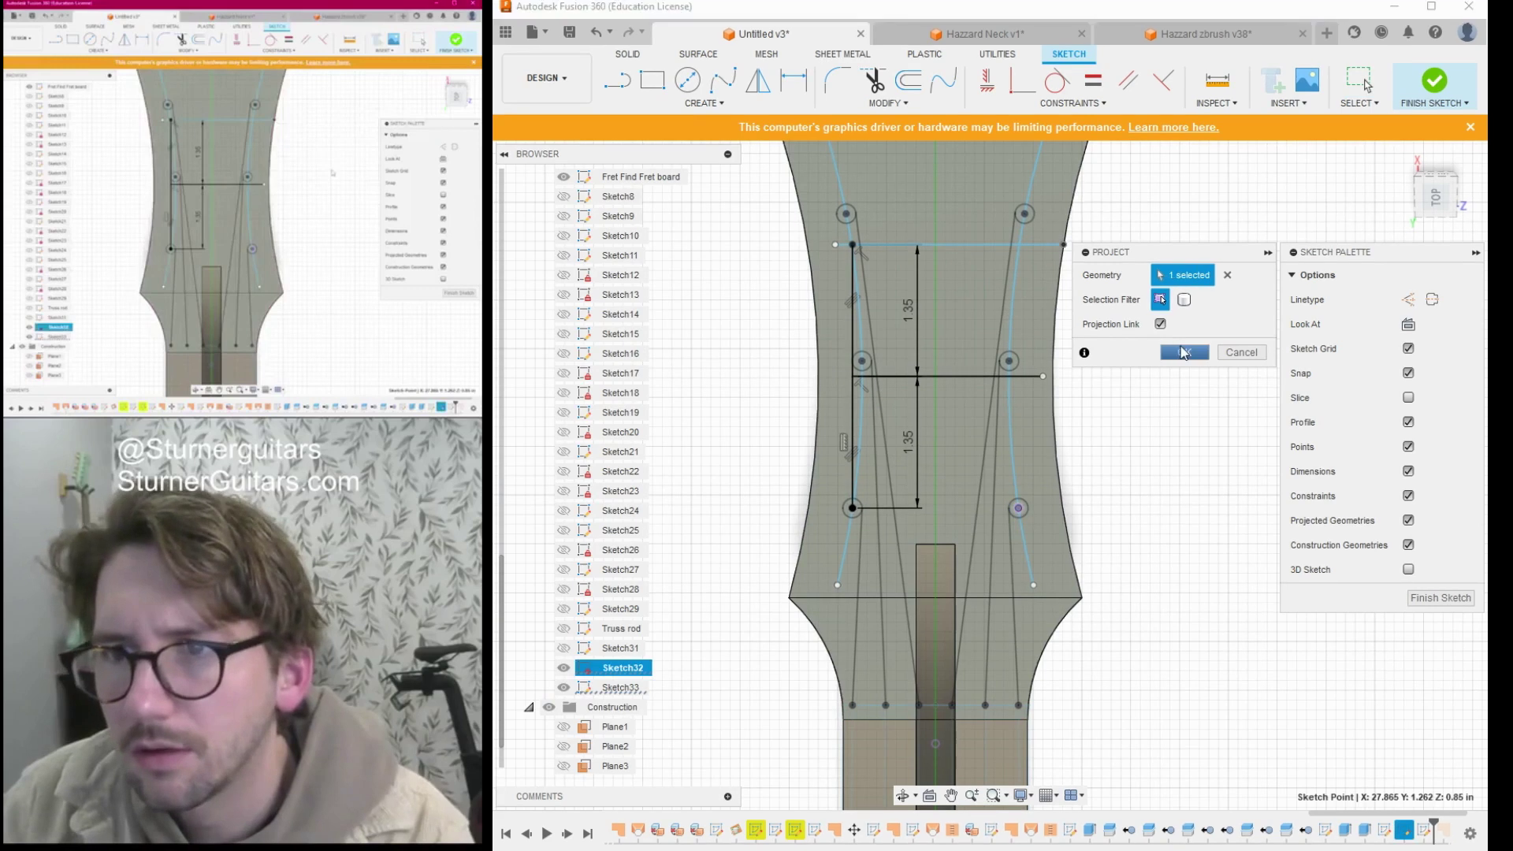
Place sketch points where the two horizontal lines cross the right guide curve.
{"action": "left_click", "coordinate": [693, 100]}
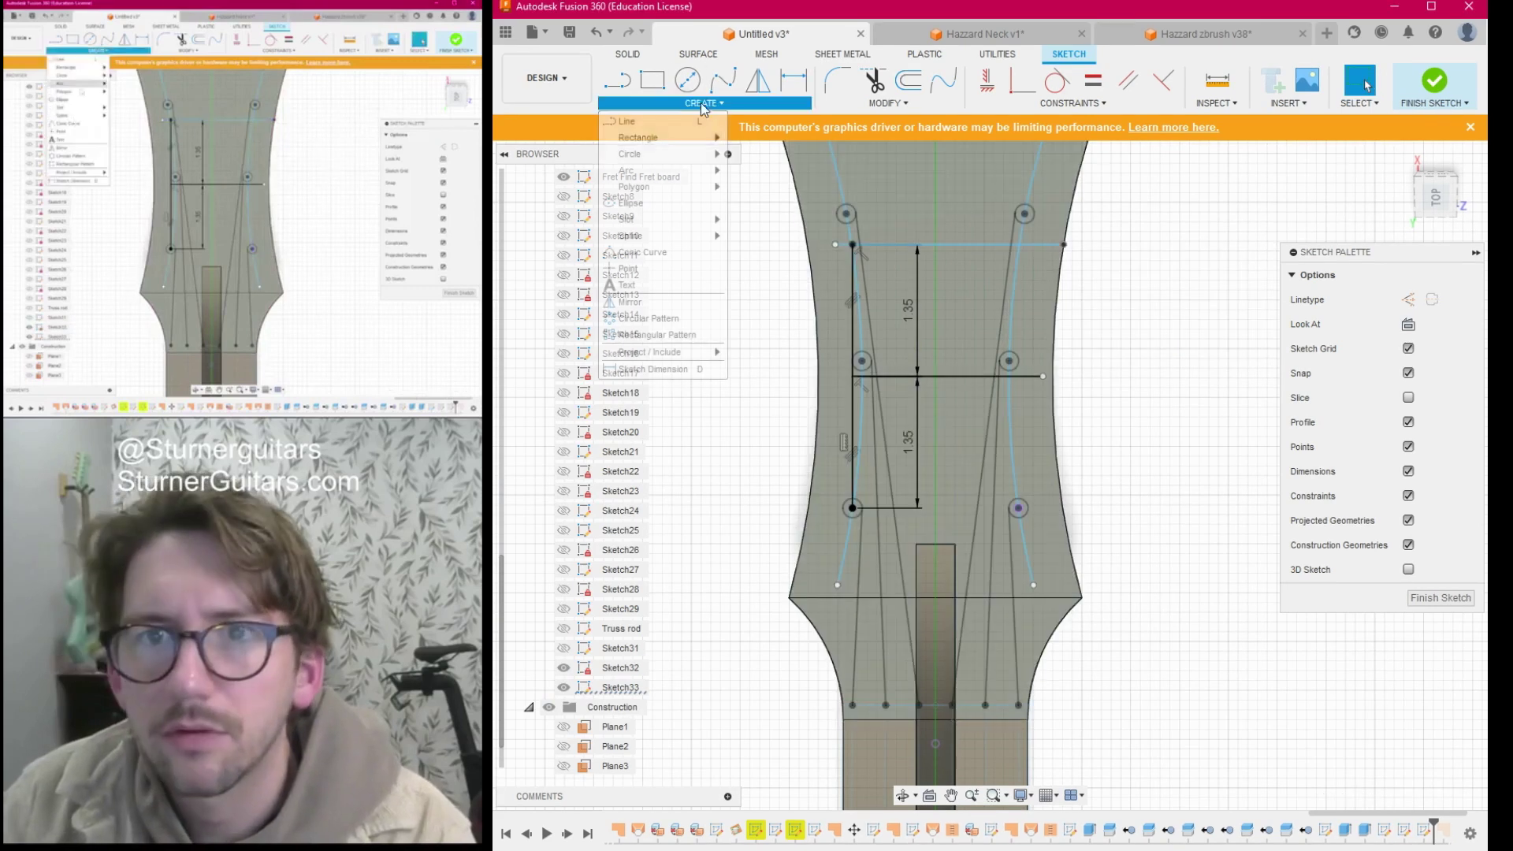
{"action": "left_click", "coordinate": [659, 254]}
{"action": "scroll", "coordinate": [1042, 409], "scroll_direction": "up", "scroll_amount": 3}
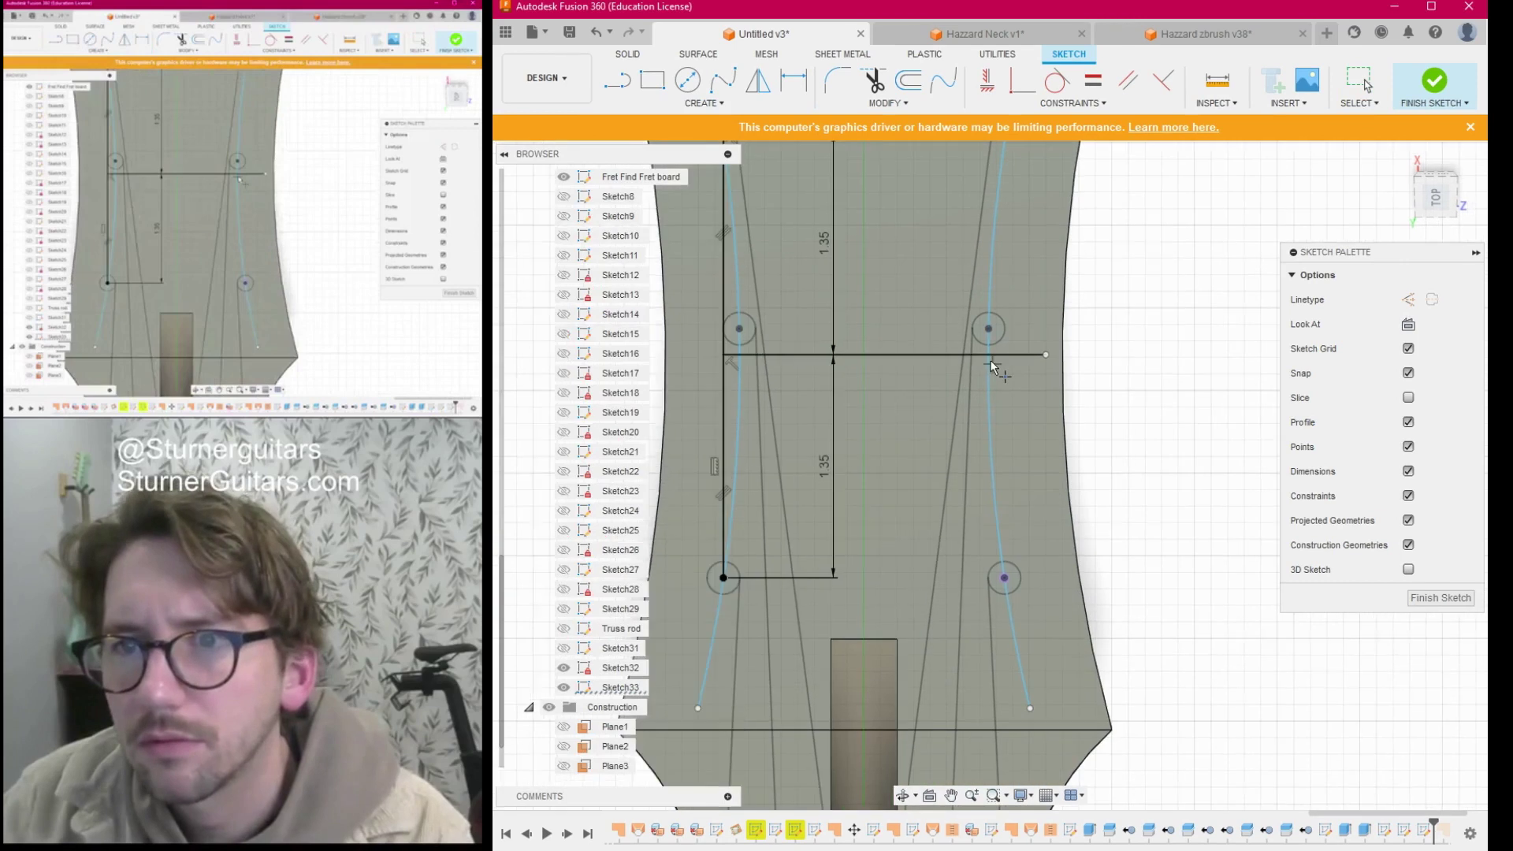
{"action": "left_click", "coordinate": [990, 357]}
{"action": "scroll", "coordinate": [990, 357], "scroll_direction": "down", "scroll_amount": 2}
{"action": "scroll", "coordinate": [990, 357], "scroll_direction": "down", "scroll_amount": 3}
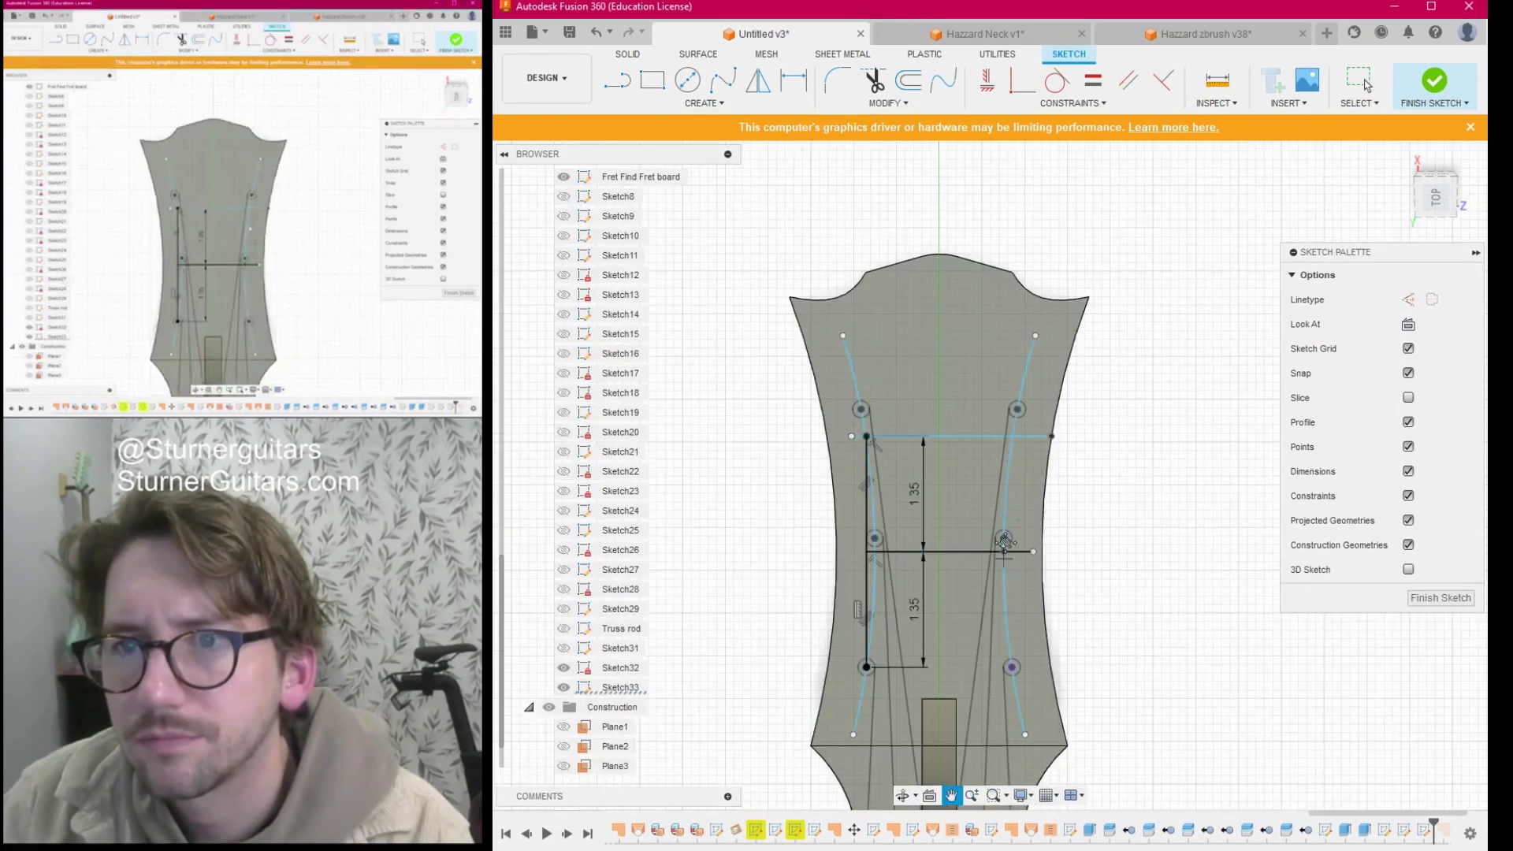
{"action": "scroll", "coordinate": [1015, 419], "scroll_direction": "up", "scroll_amount": 4}
{"action": "scroll", "coordinate": [1017, 429], "scroll_direction": "down", "scroll_amount": 3}
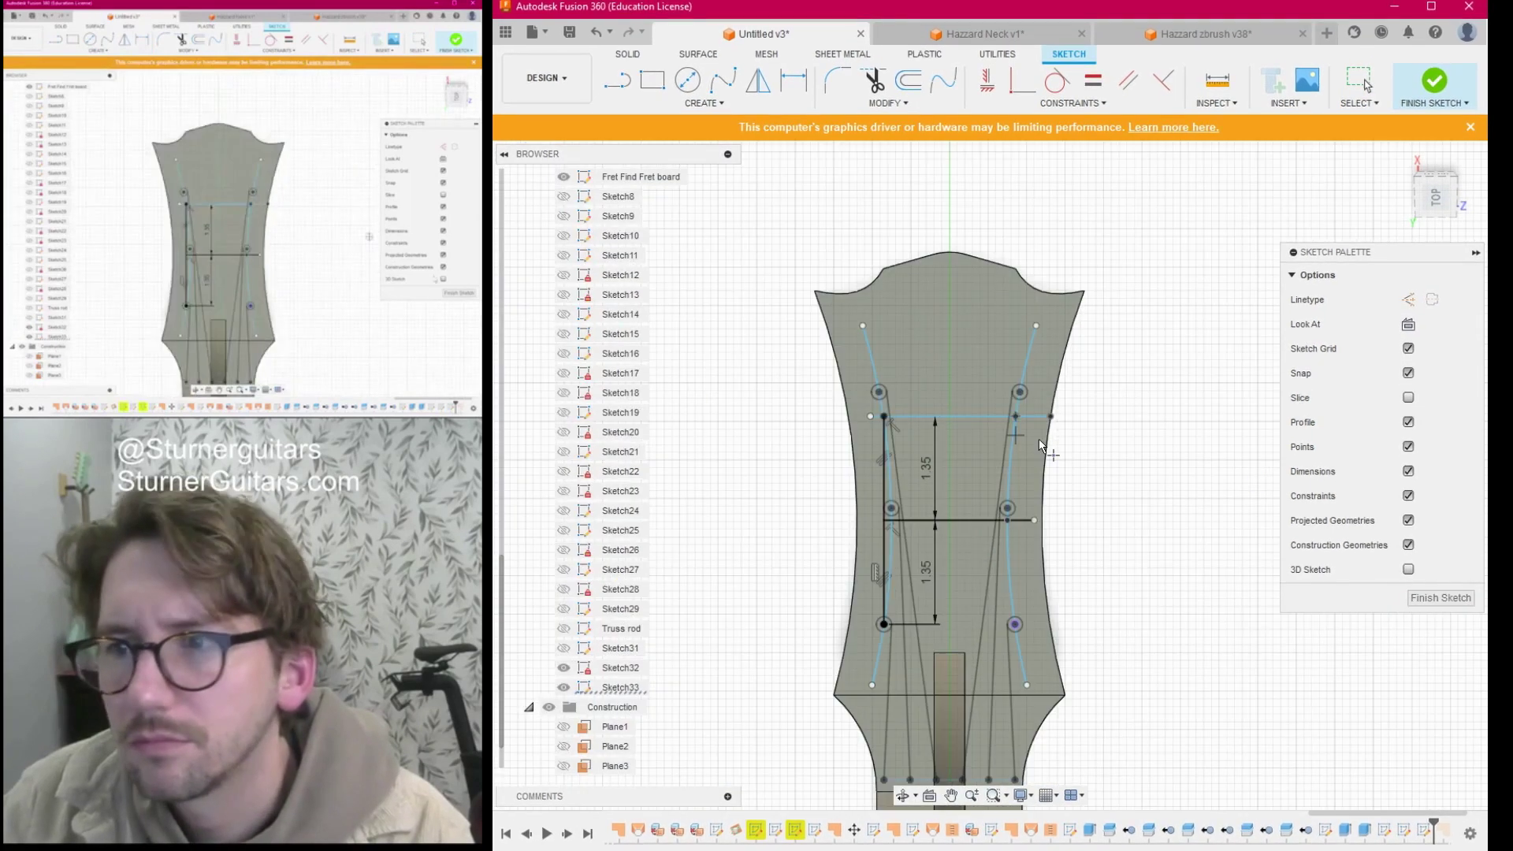
Finish the tuner layout sketch and hide Sketch32 with the old tuner holes and string lines.
{"action": "left_click", "coordinate": [1440, 599]}
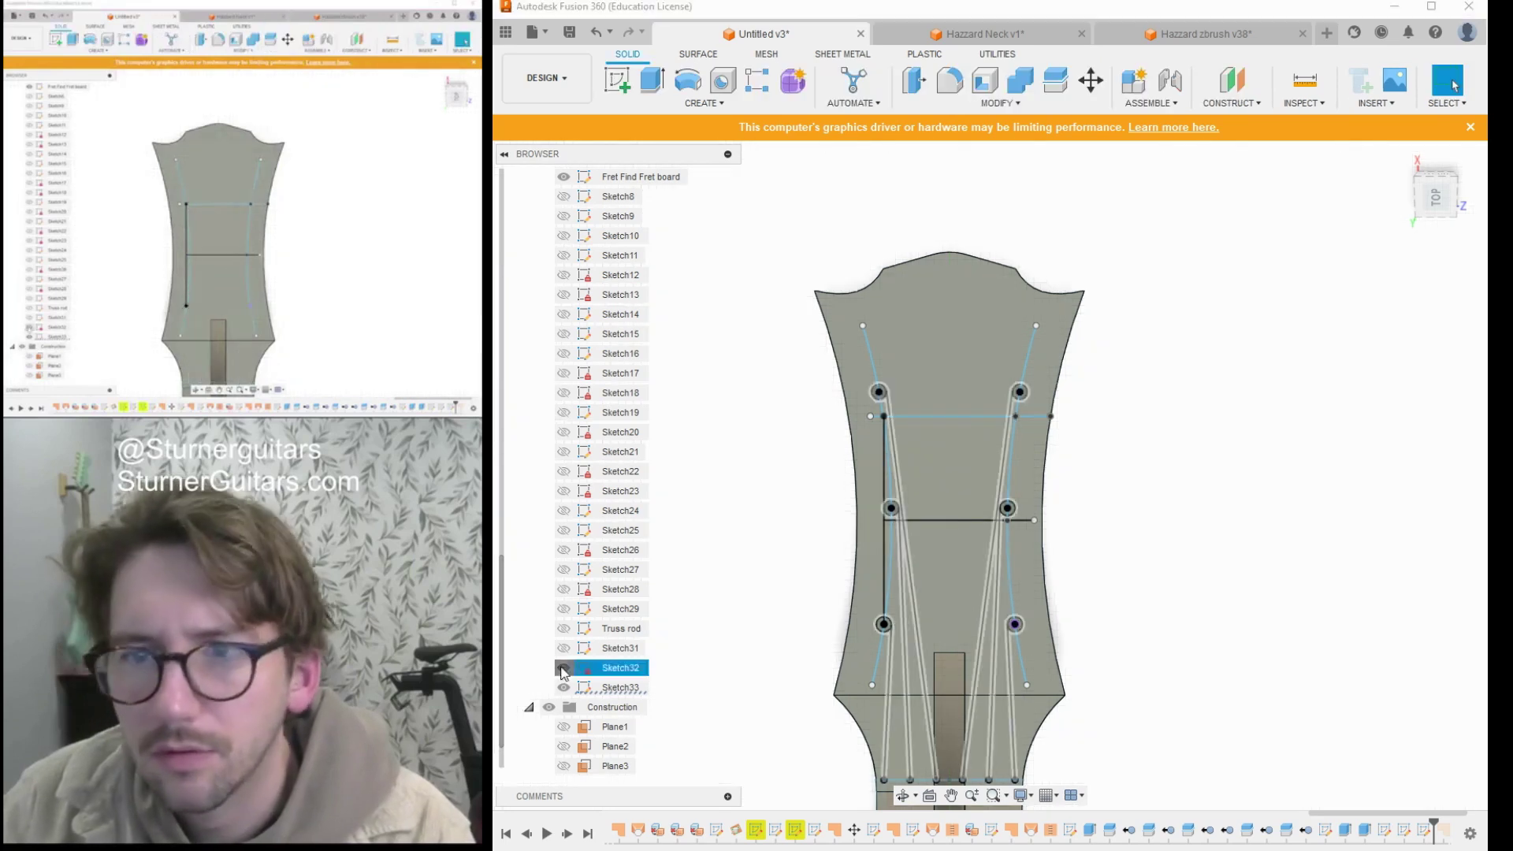
{"action": "left_click", "coordinate": [564, 668]}
{"action": "middle_click_drag", "start_coordinate": [1166, 581], "coordinate": [1136, 552]}
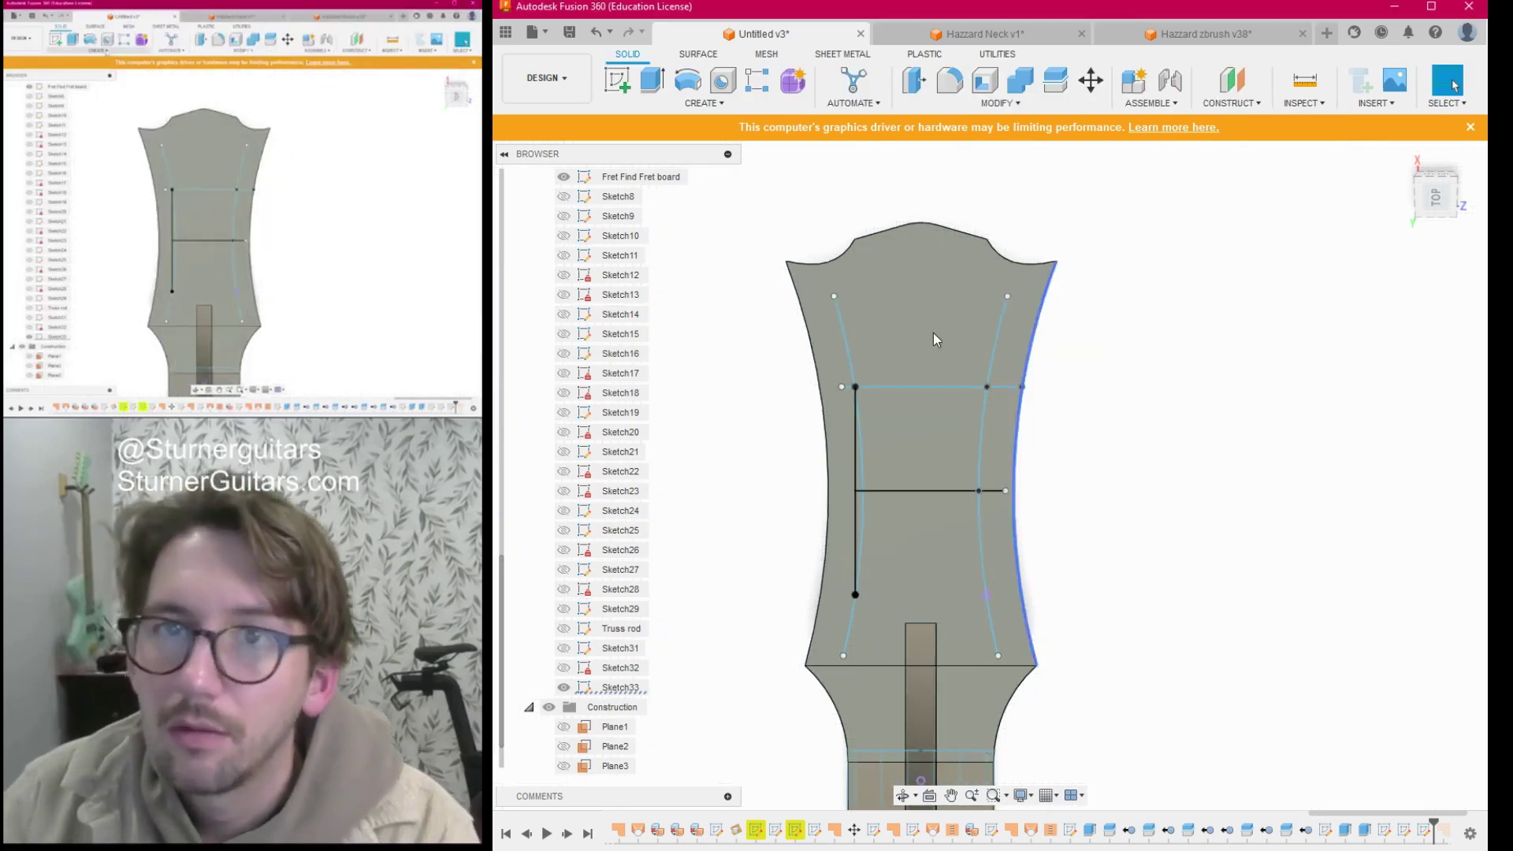
Start a new sketch on the headstock's top face.
{"action": "left_click", "coordinate": [617, 80]}
{"action": "left_click", "coordinate": [943, 274]}
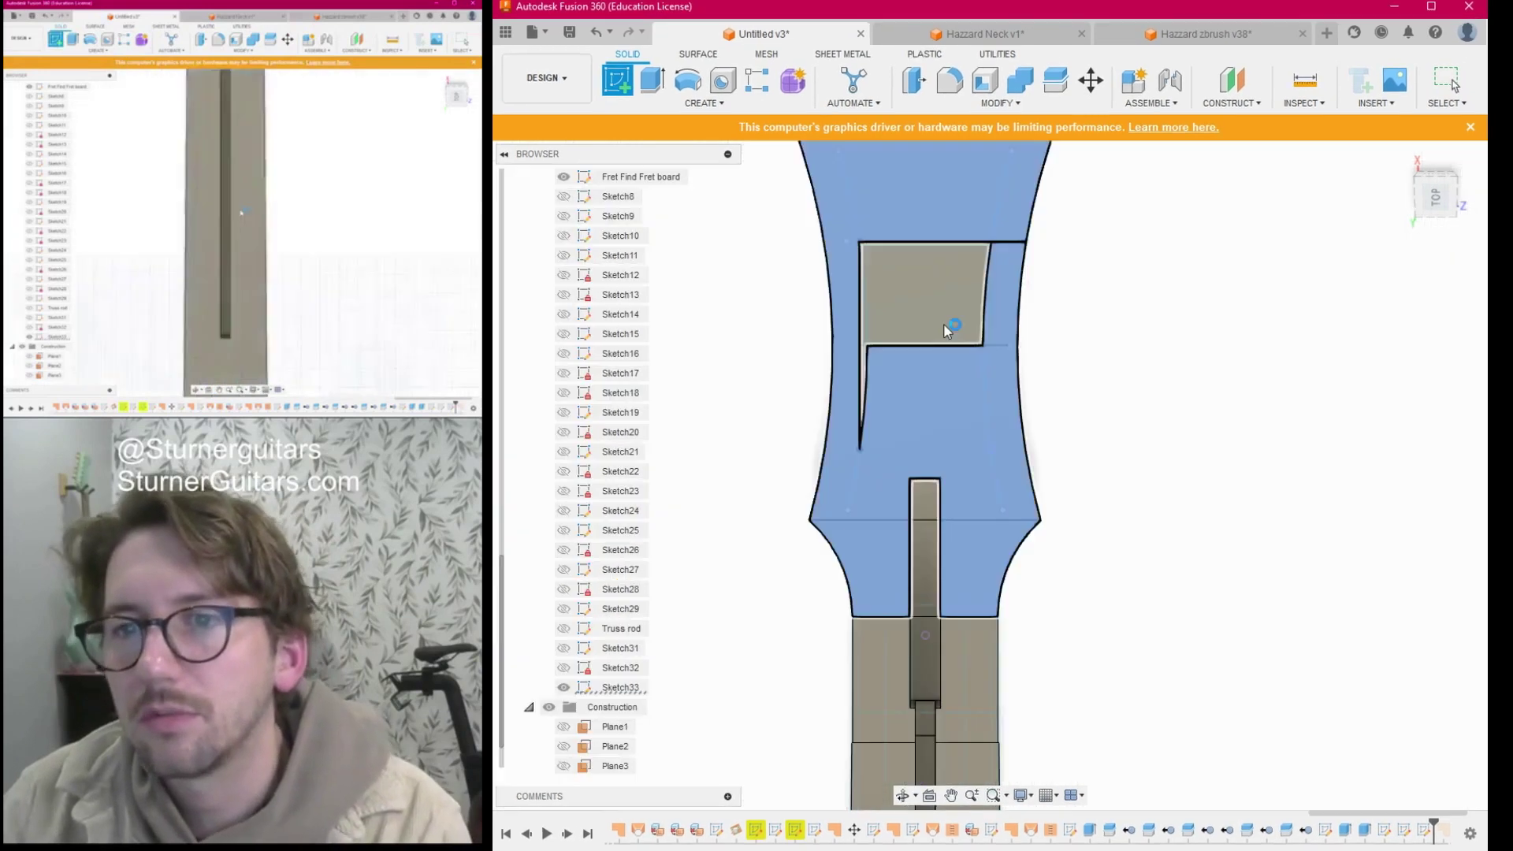
{"action": "scroll", "coordinate": [989, 284], "scroll_direction": "up", "scroll_amount": 10}
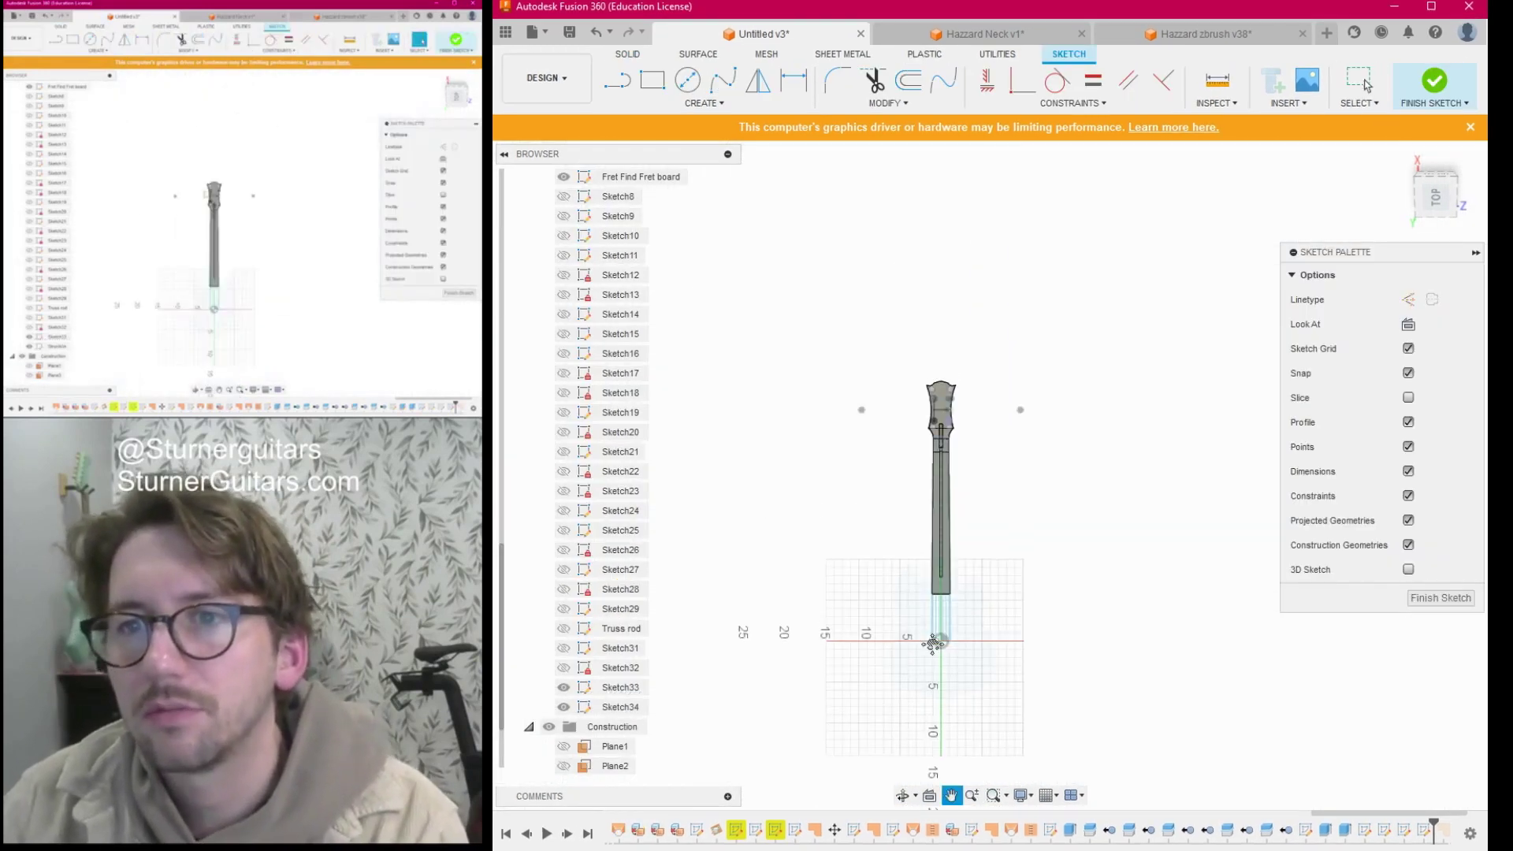
{"action": "scroll", "coordinate": [1017, 496], "scroll_direction": "up", "scroll_amount": 5}
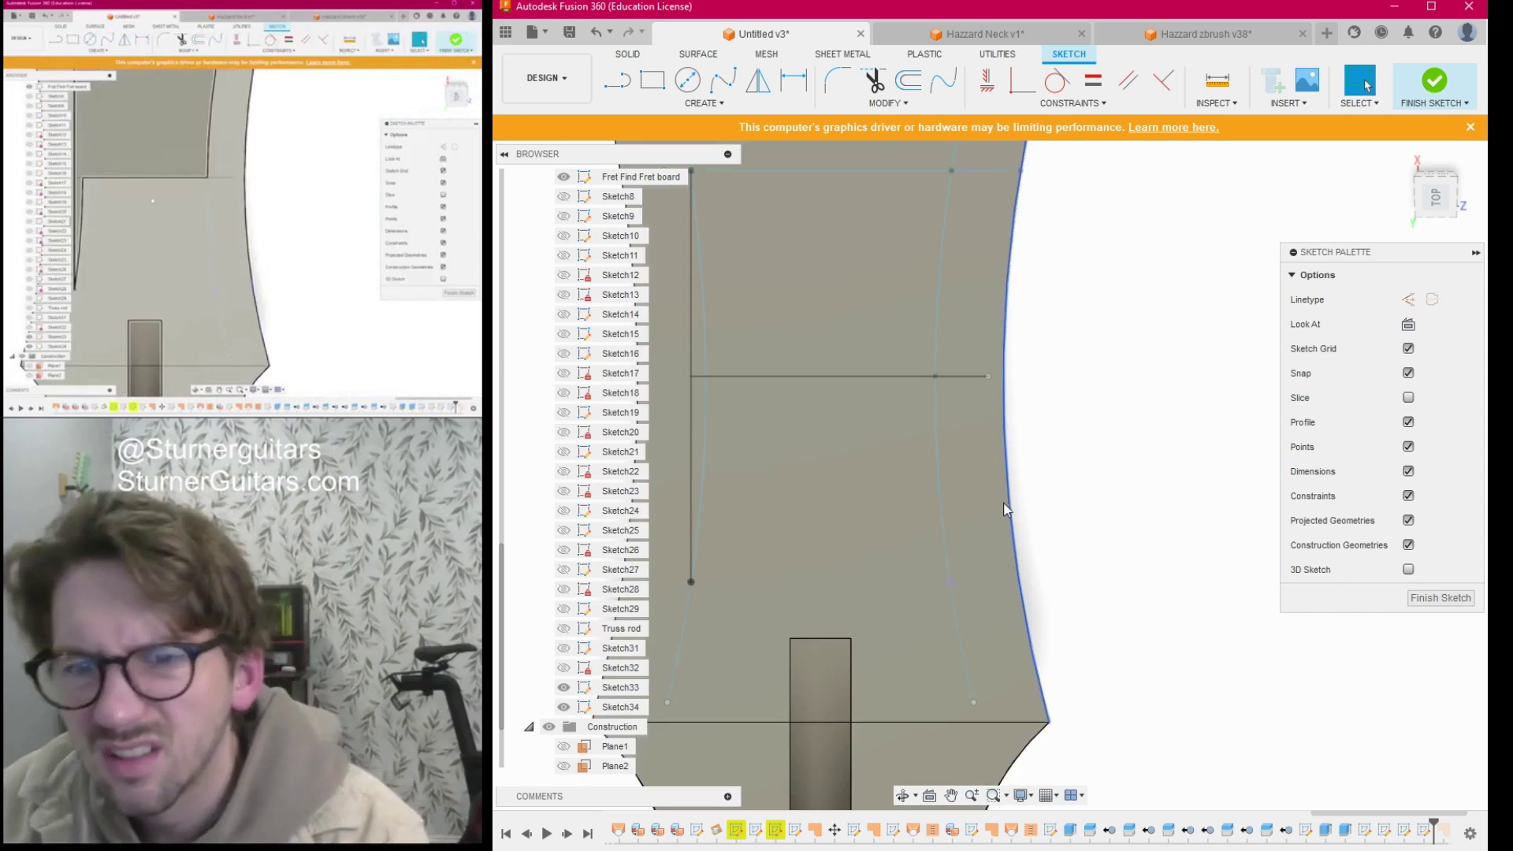
{"action": "scroll", "coordinate": [848, 424], "scroll_direction": "down", "scroll_amount": 4}
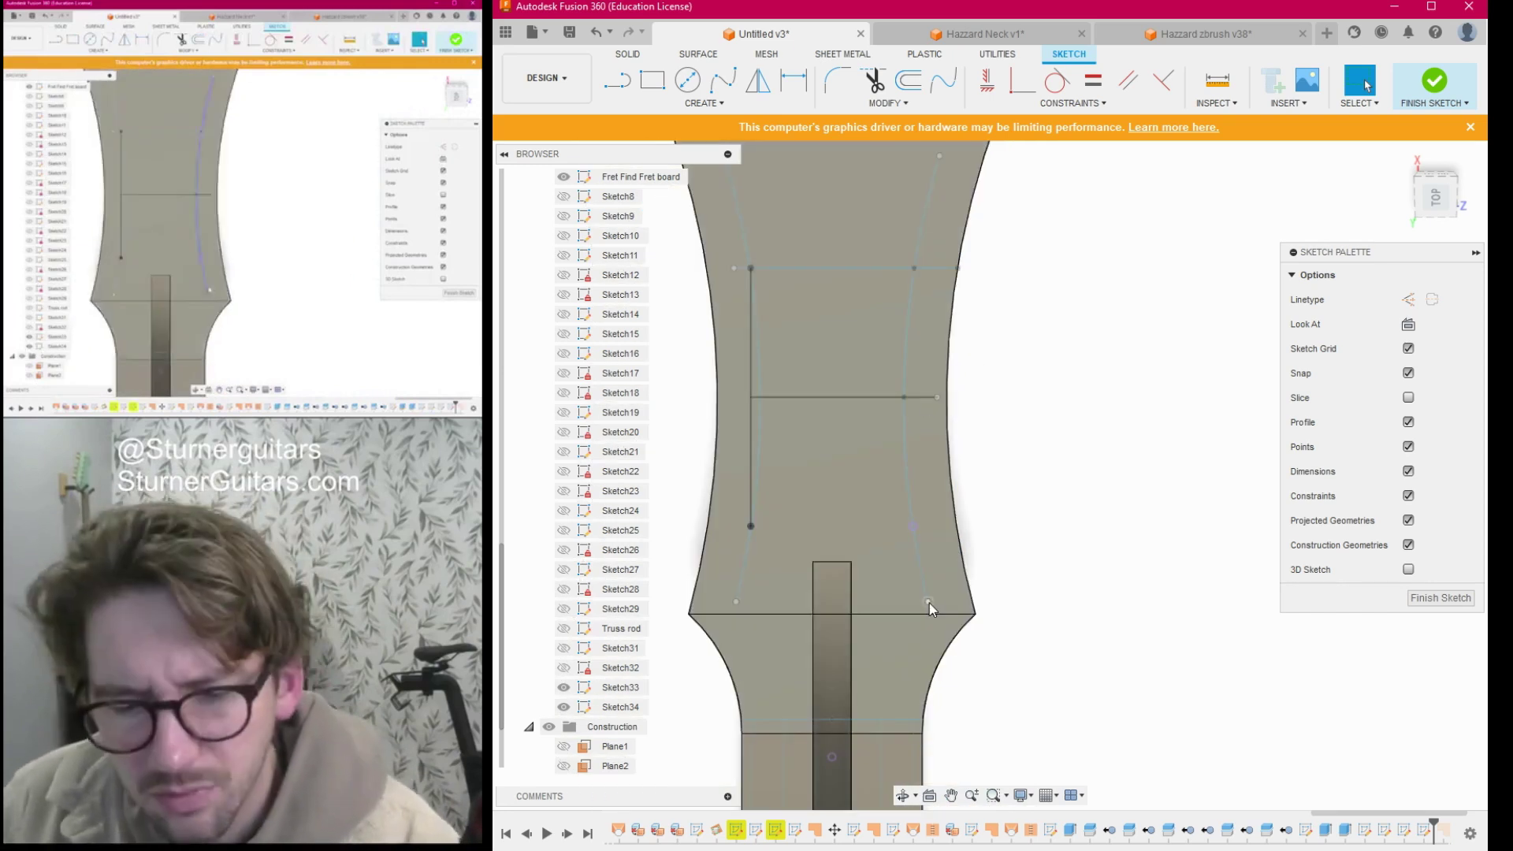
Project the lower and upper layout points on both sides and the middle right point into the new sketch.
{"action": "key", "text": "p"}
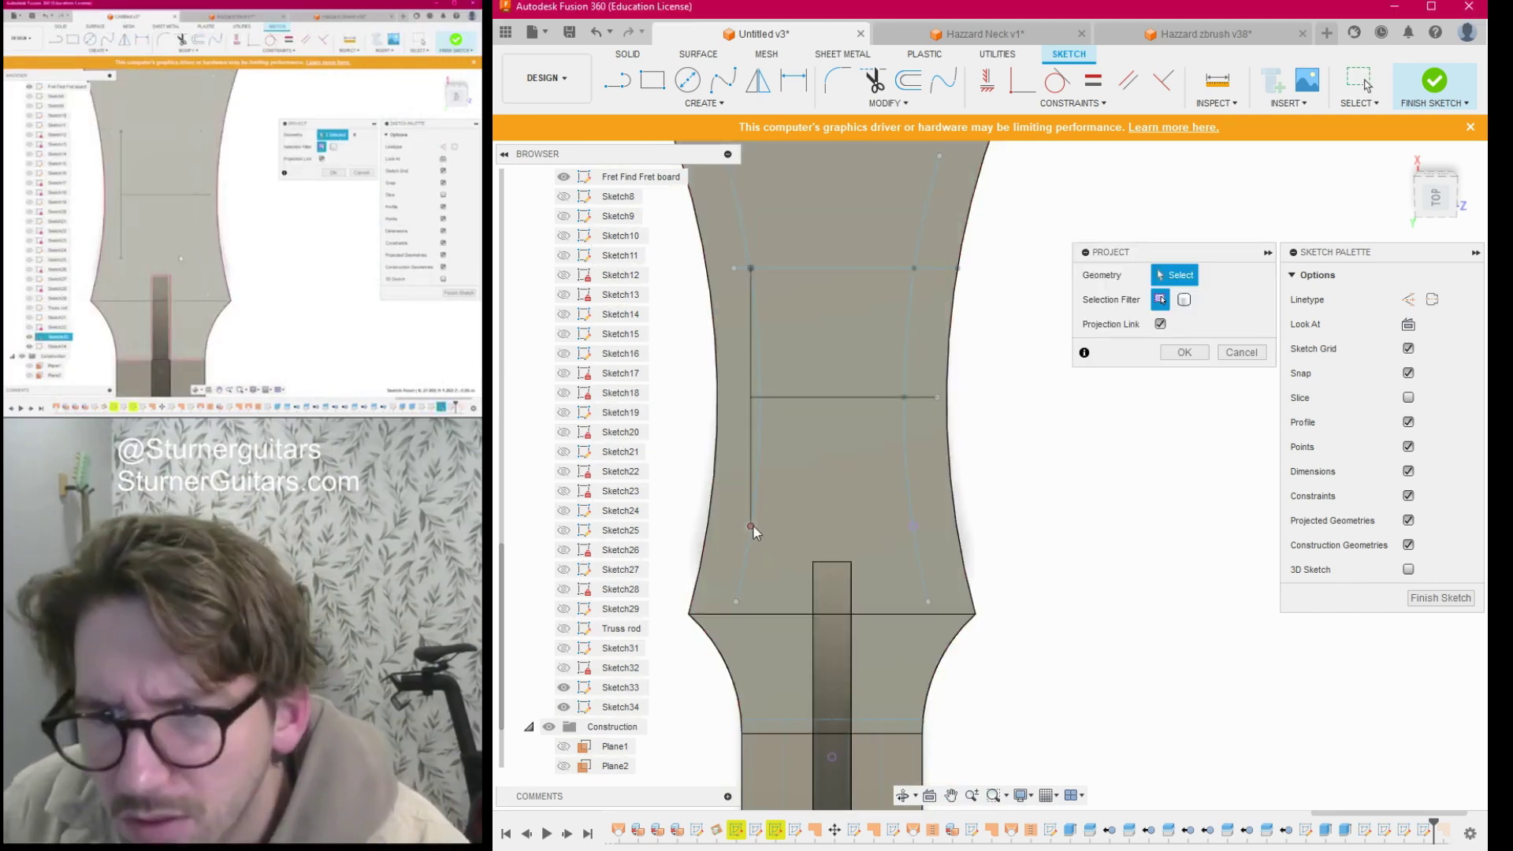
{"action": "left_click", "coordinate": [752, 526]}
{"action": "left_click", "coordinate": [912, 526]}
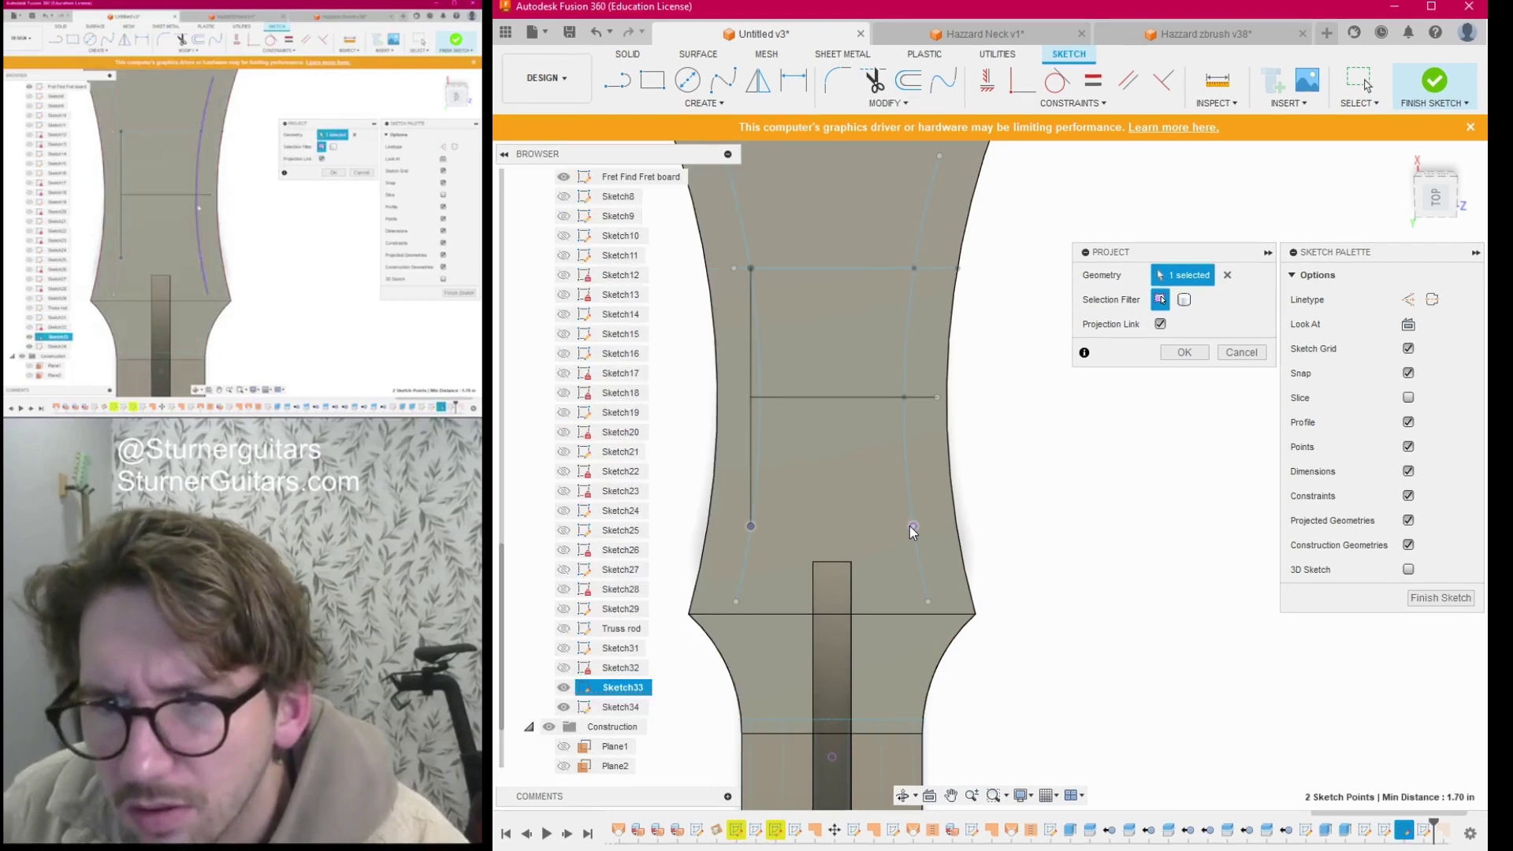
{"action": "left_click", "coordinate": [905, 398]}
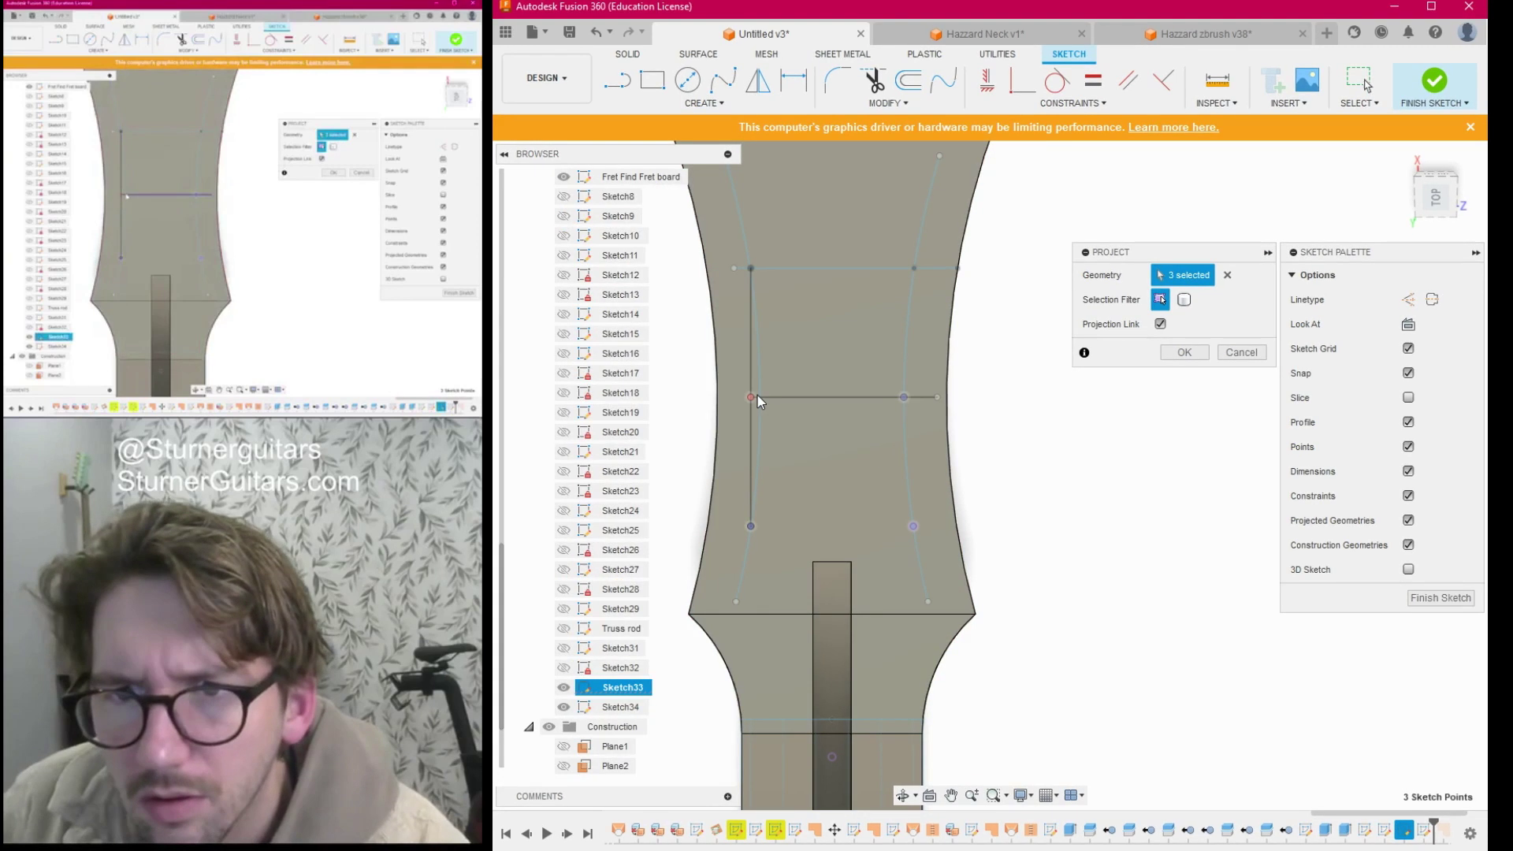
{"action": "scroll", "coordinate": [758, 395], "scroll_direction": "up", "scroll_amount": 5}
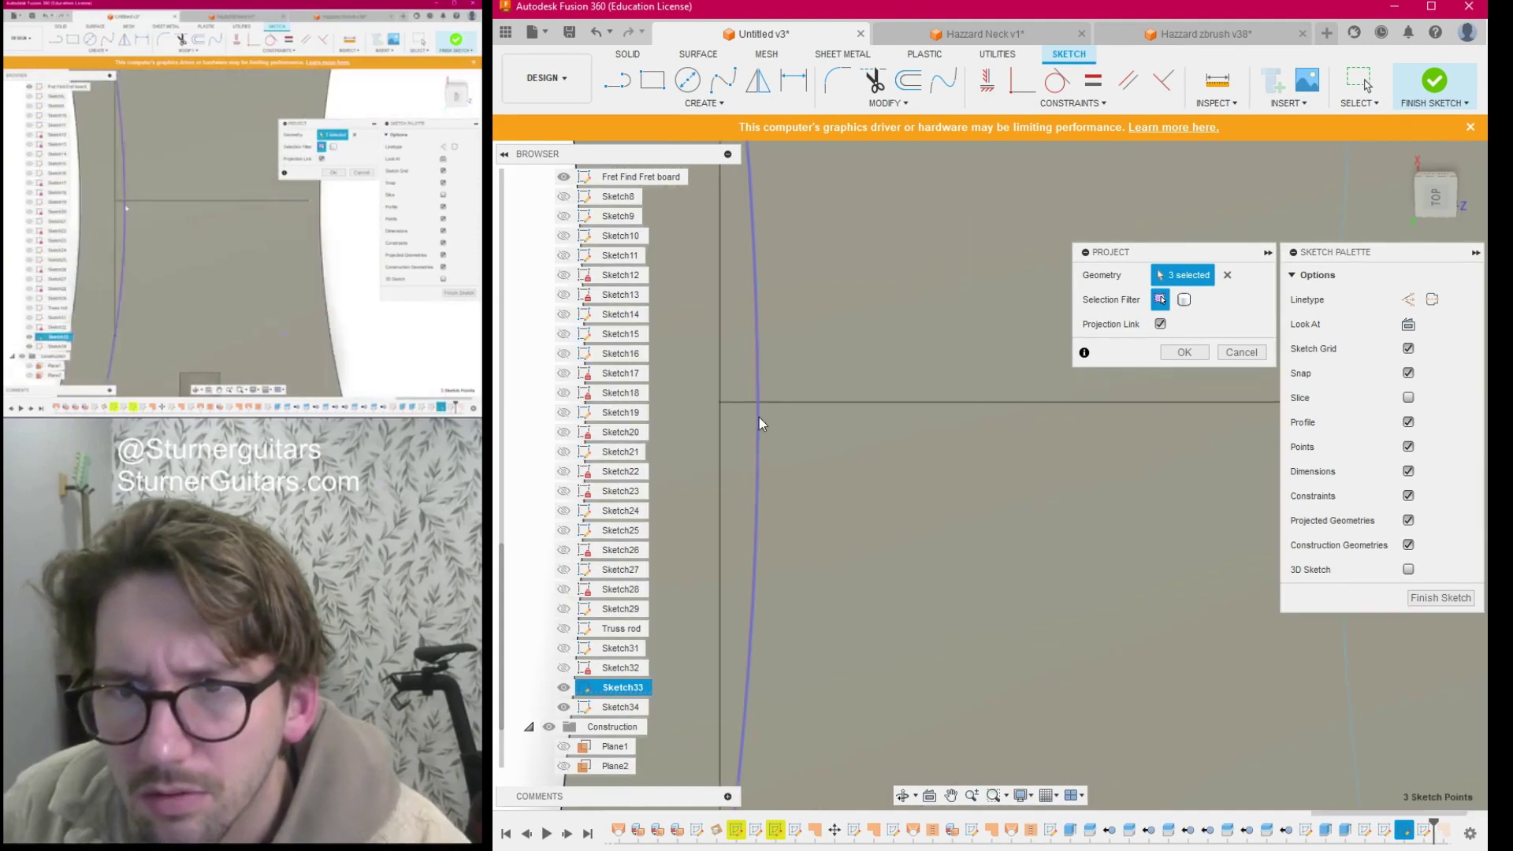
{"action": "scroll", "coordinate": [759, 424], "scroll_direction": "down", "scroll_amount": 5}
{"action": "left_click", "coordinate": [754, 344]}
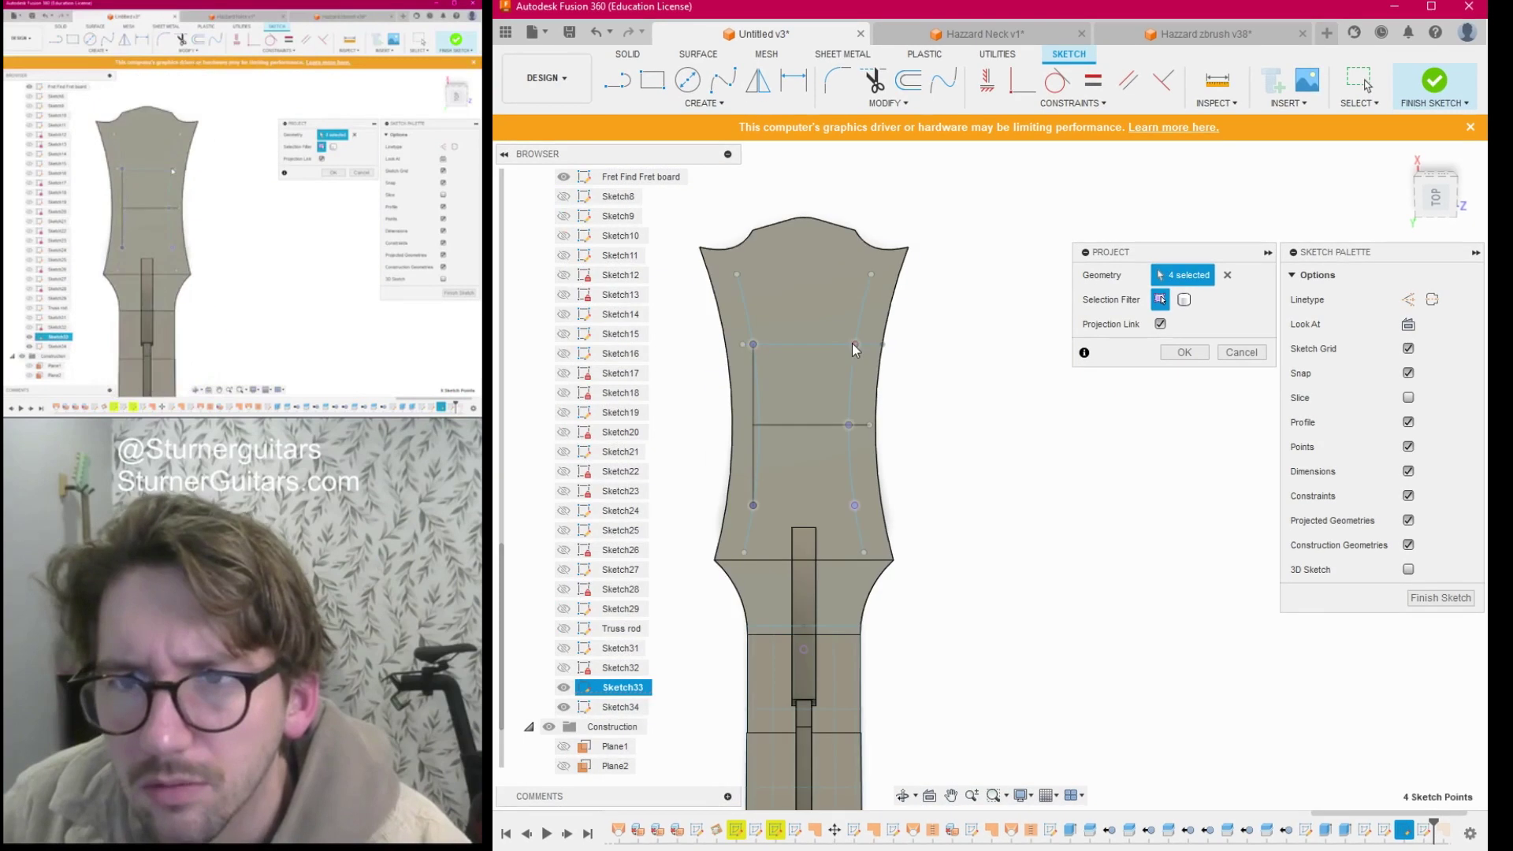
{"action": "left_click", "coordinate": [1185, 352]}
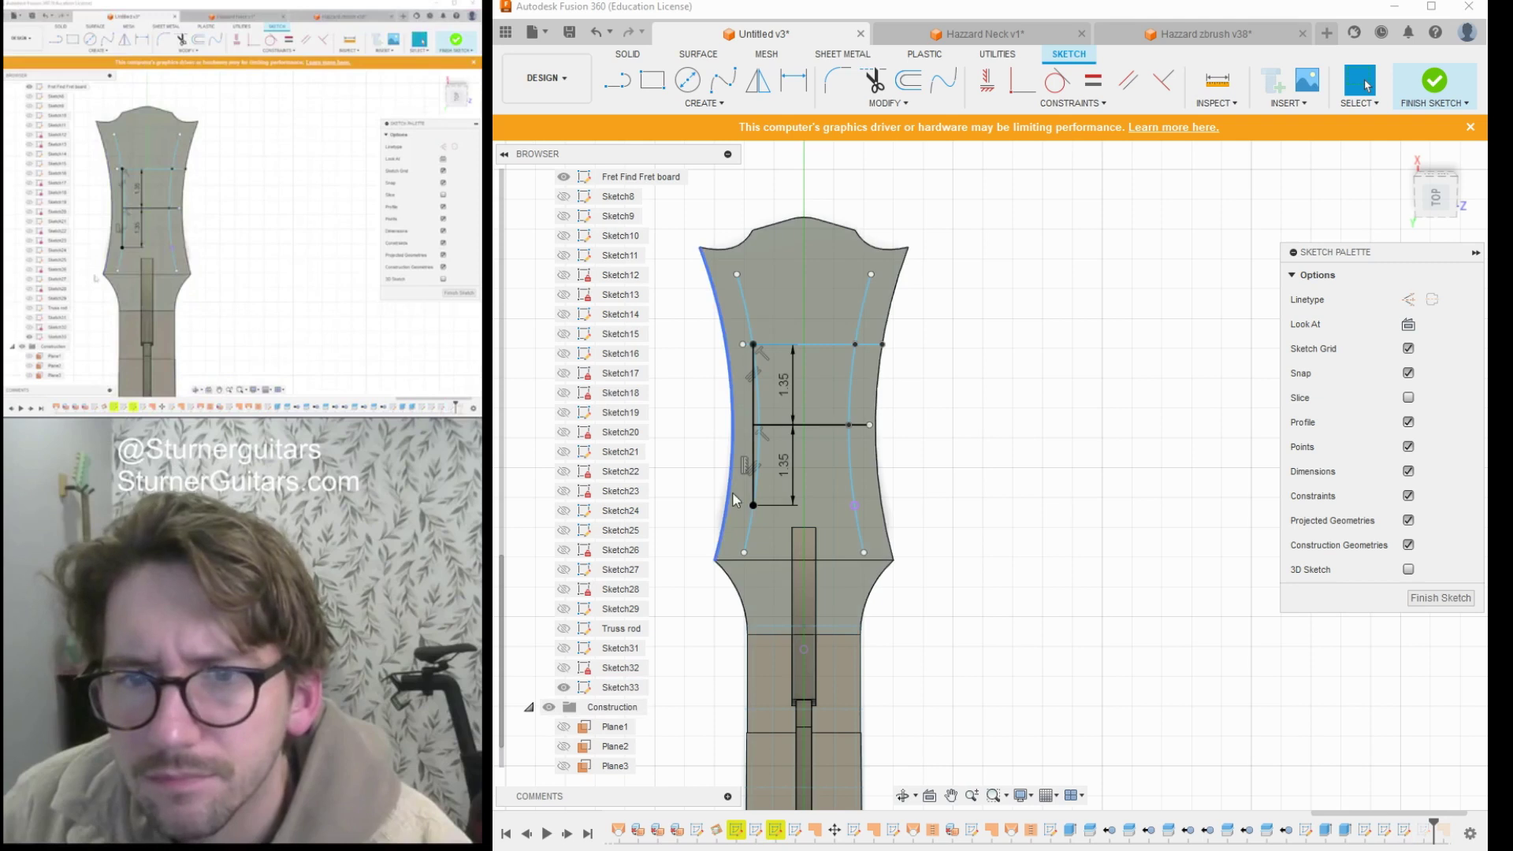
In Sketch33, add a sketch point where the middle horizontal line crosses the left guide curve, and finish the sketch.
{"action": "scroll", "coordinate": [769, 425], "scroll_direction": "up", "scroll_amount": 6}
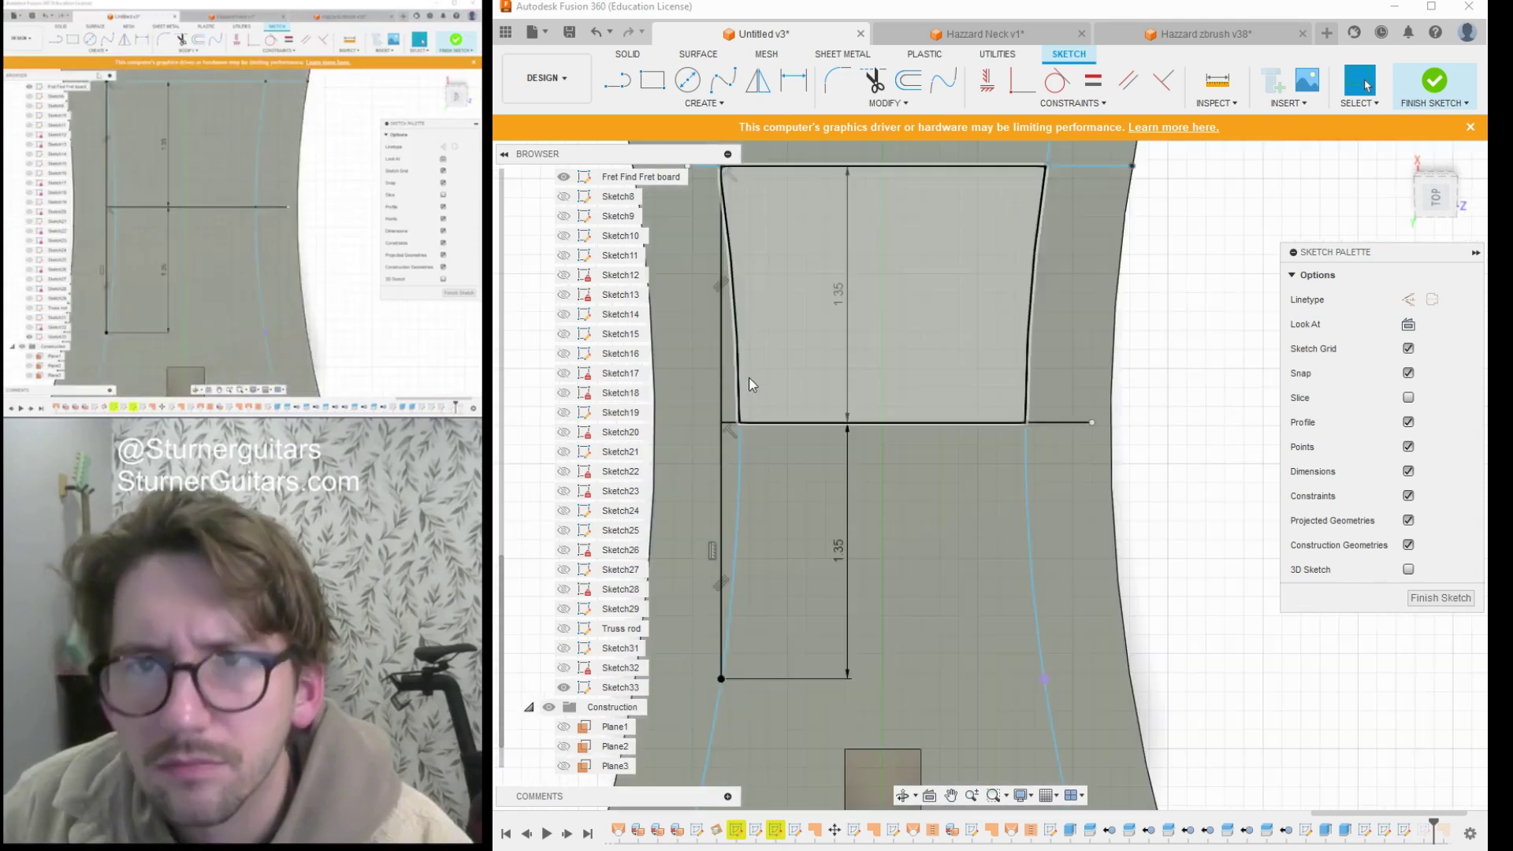
{"action": "left_click", "coordinate": [688, 108]}
{"action": "left_click", "coordinate": [694, 294]}
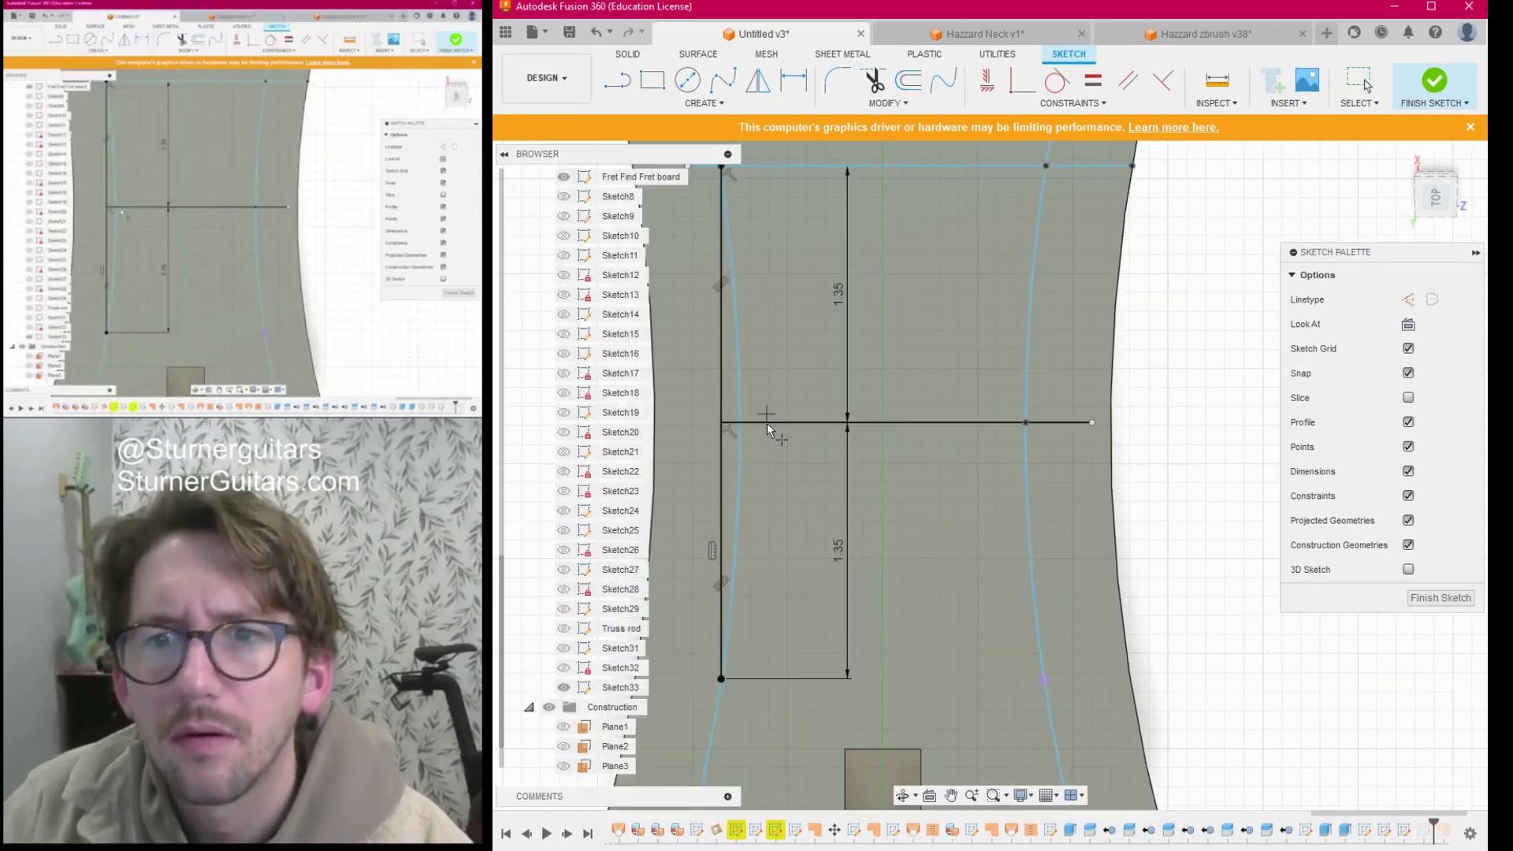
{"action": "left_click", "coordinate": [744, 424]}
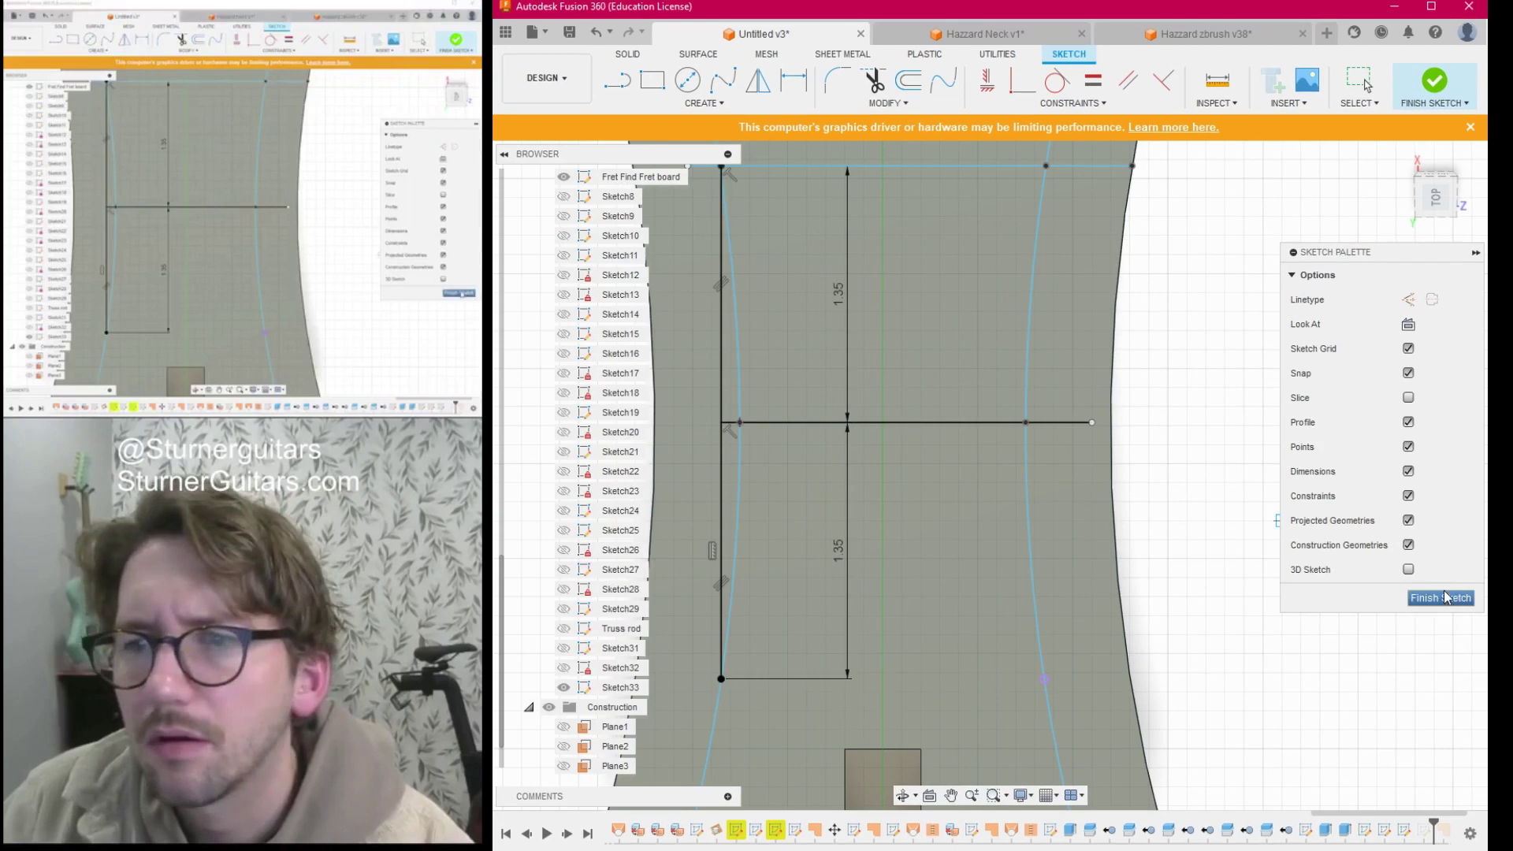
{"action": "left_click", "coordinate": [1435, 78]}
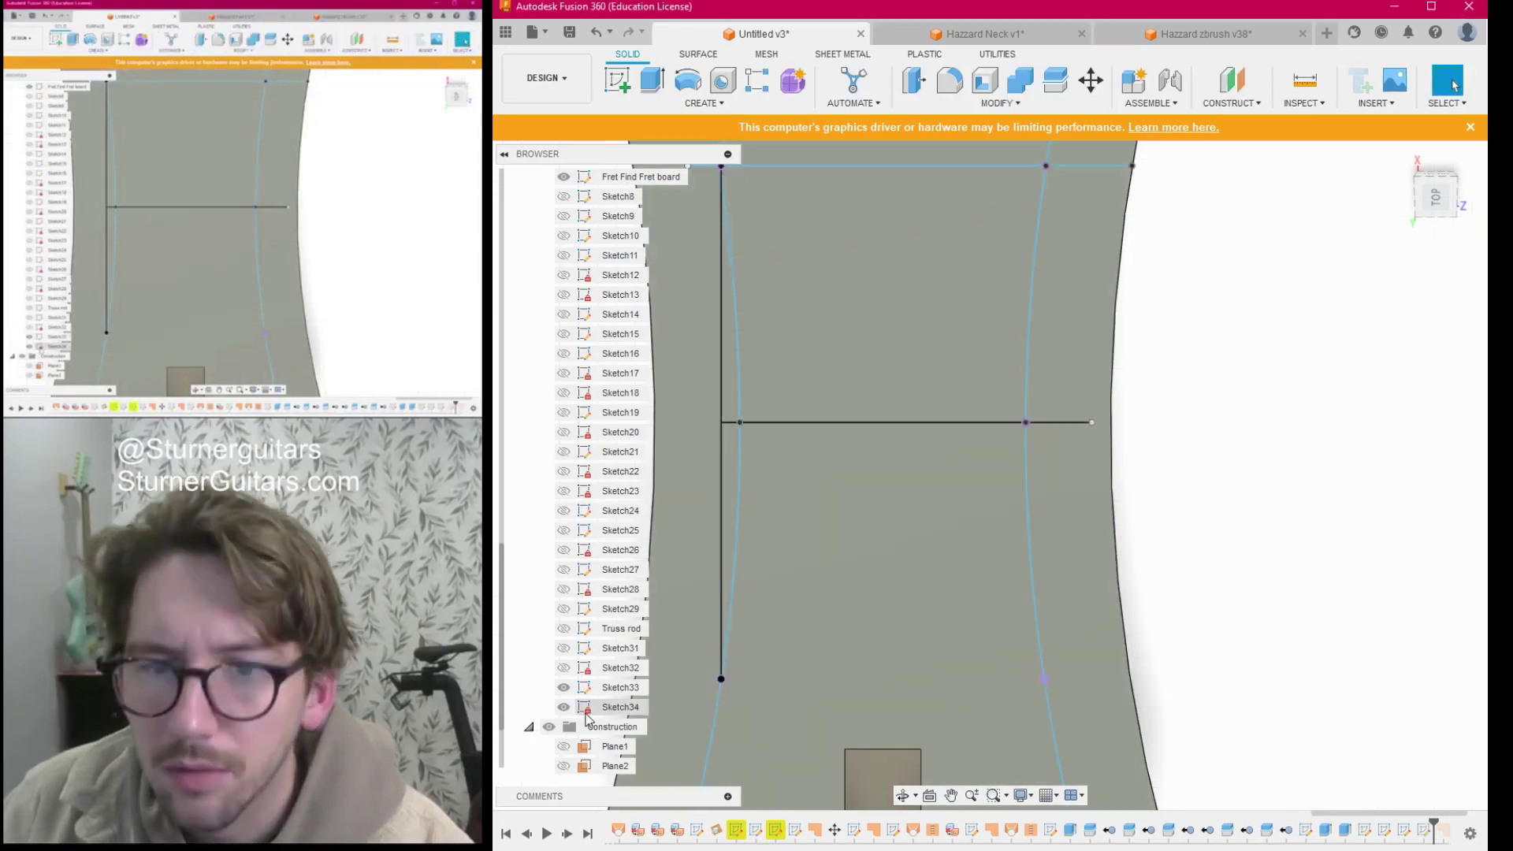
Reopen Sketch34, project the middle left point on the guide curve into it, and hide Sketch33.
{"action": "left_click", "coordinate": [587, 708]}
{"action": "double_click", "coordinate": [587, 708]}
{"action": "key", "text": "p"}
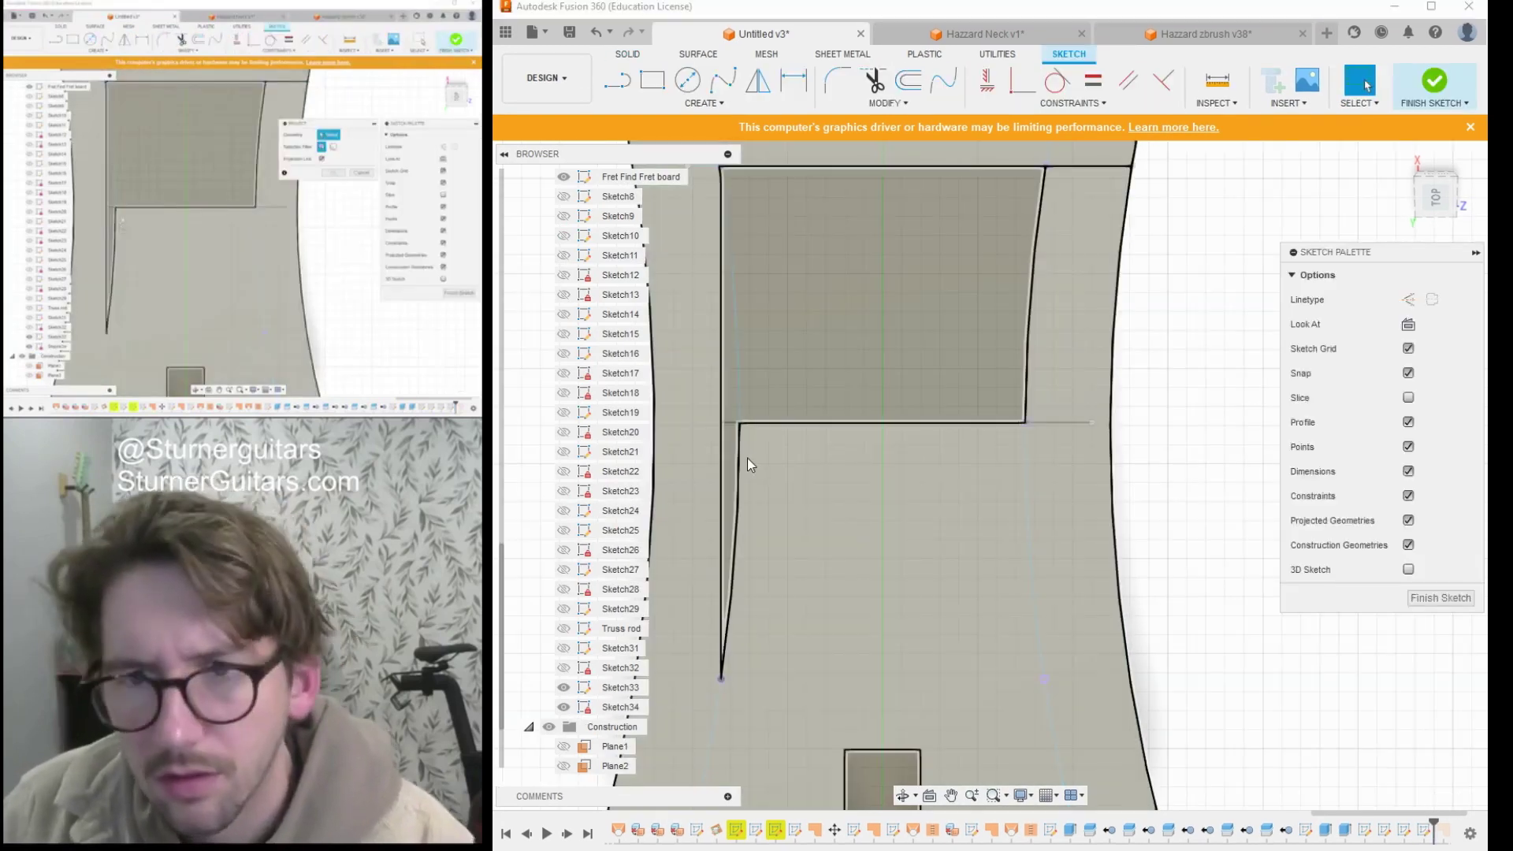
{"action": "left_click", "coordinate": [753, 423]}
{"action": "left_click", "coordinate": [739, 423]}
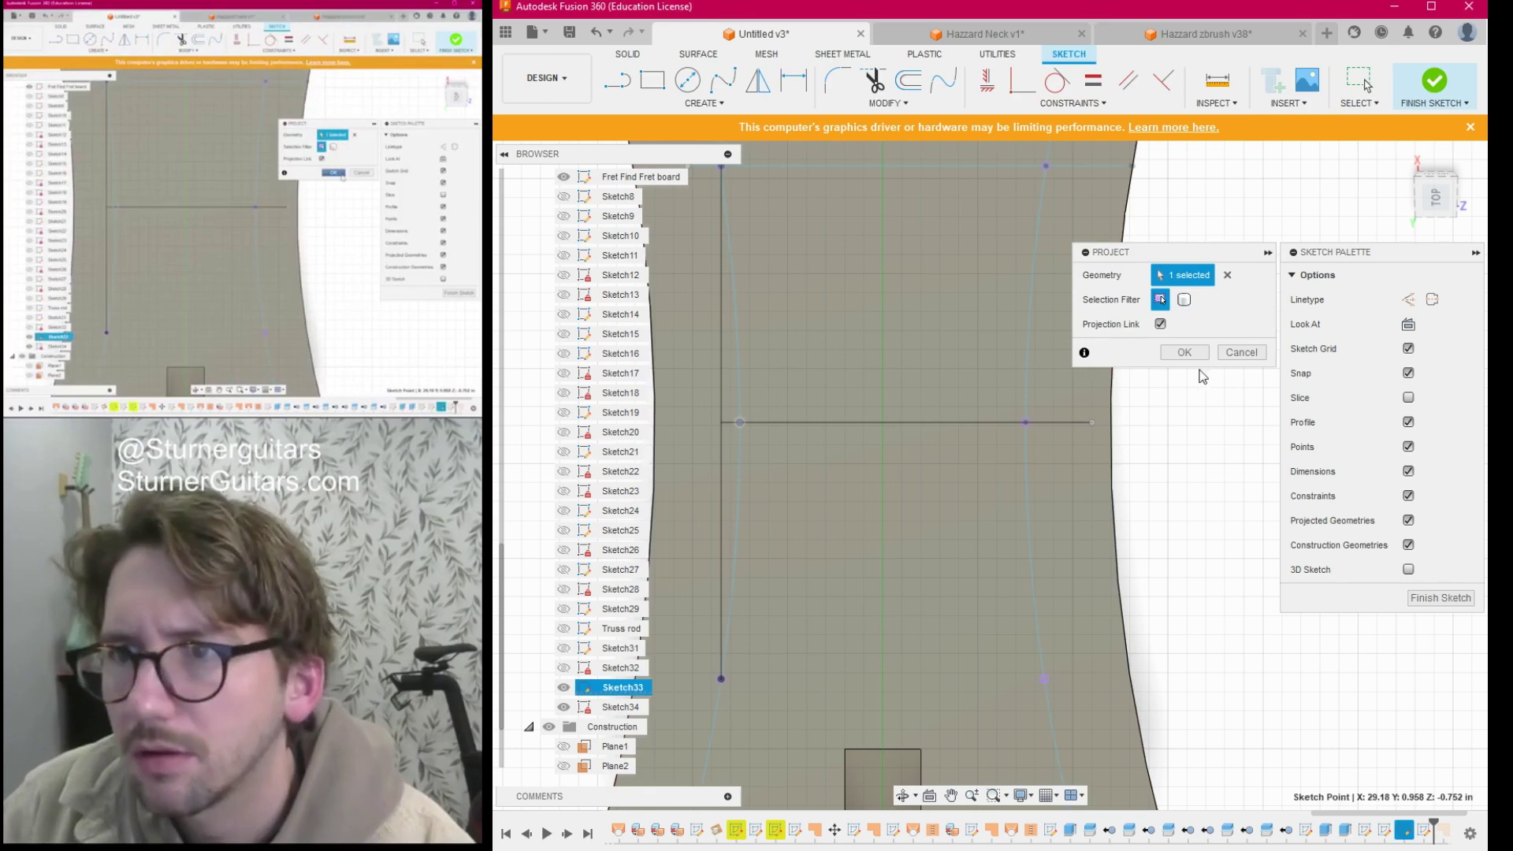
{"action": "key", "text": "Return"}
{"action": "scroll", "coordinate": [1101, 584], "scroll_direction": "down", "scroll_amount": 6}
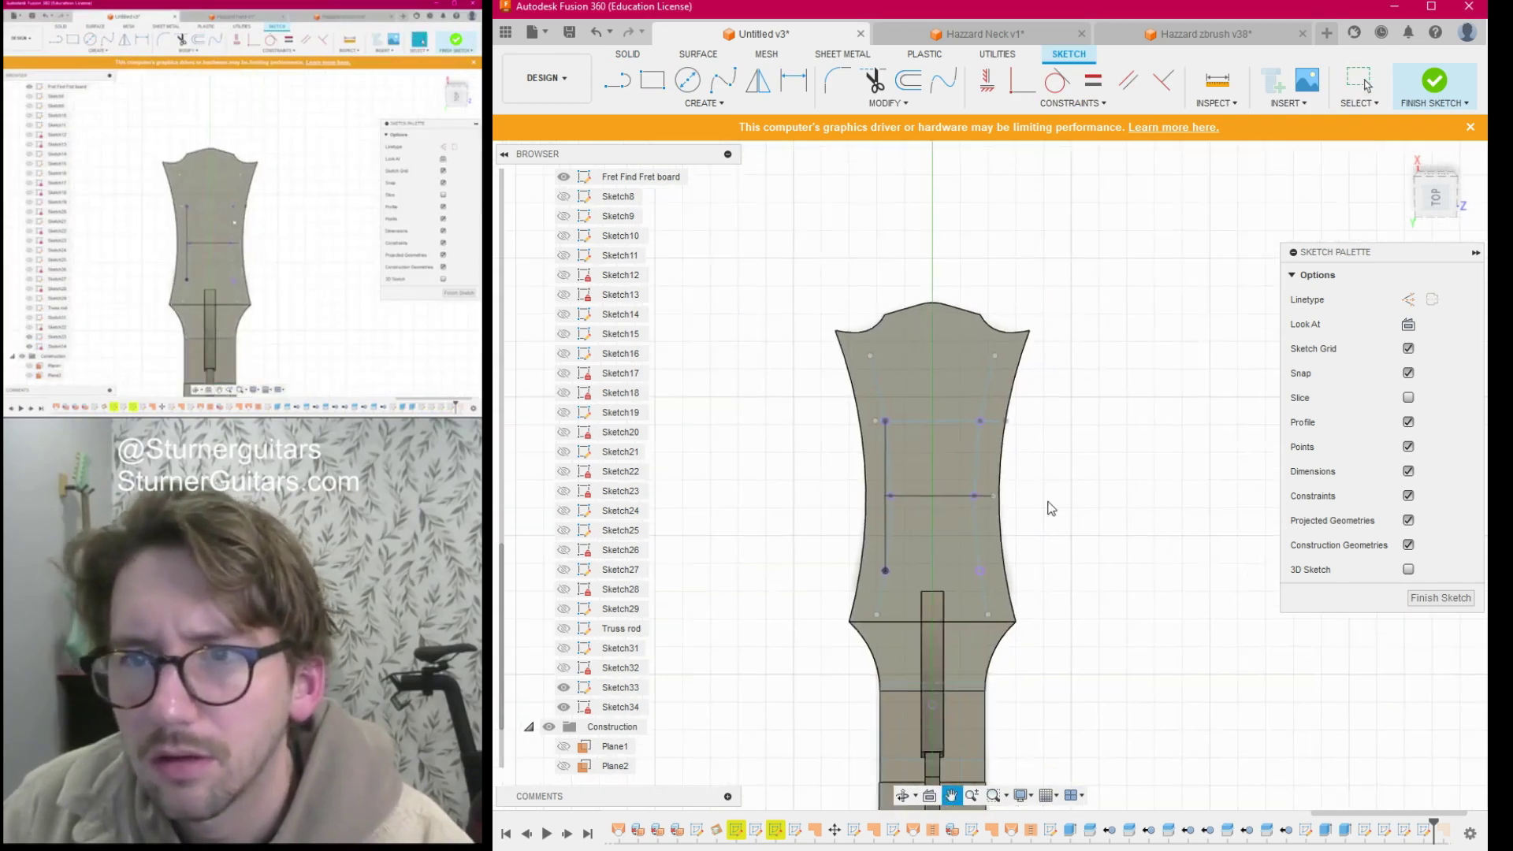
{"action": "left_click", "coordinate": [563, 687]}
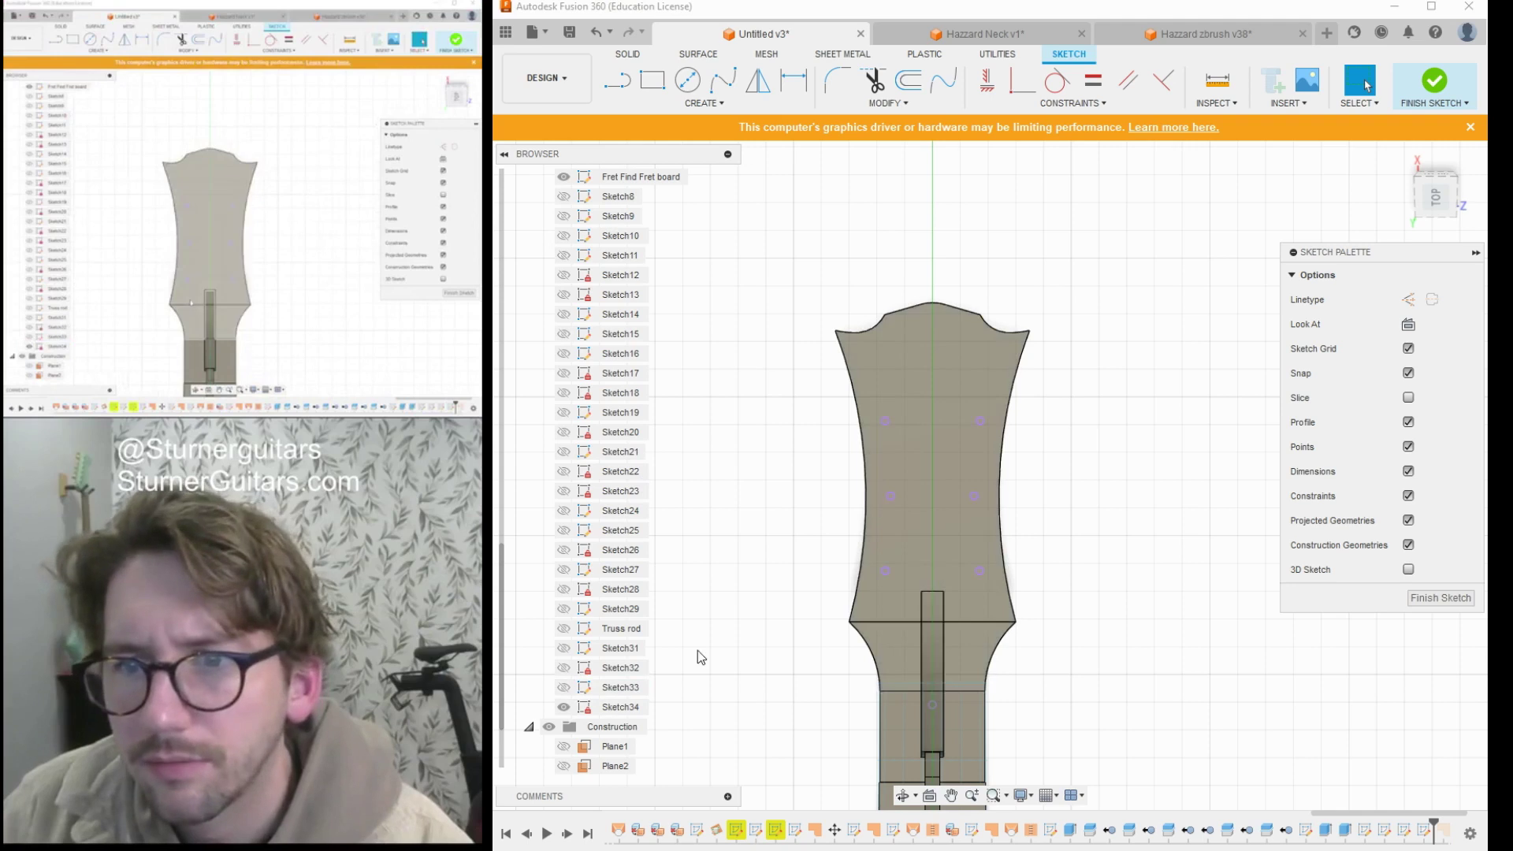
Show Sketch31, project its six string points along the nut line into the current sketch, and hide Sketch31 again.
{"action": "scroll", "coordinate": [1088, 685], "scroll_direction": "up", "scroll_amount": 3}
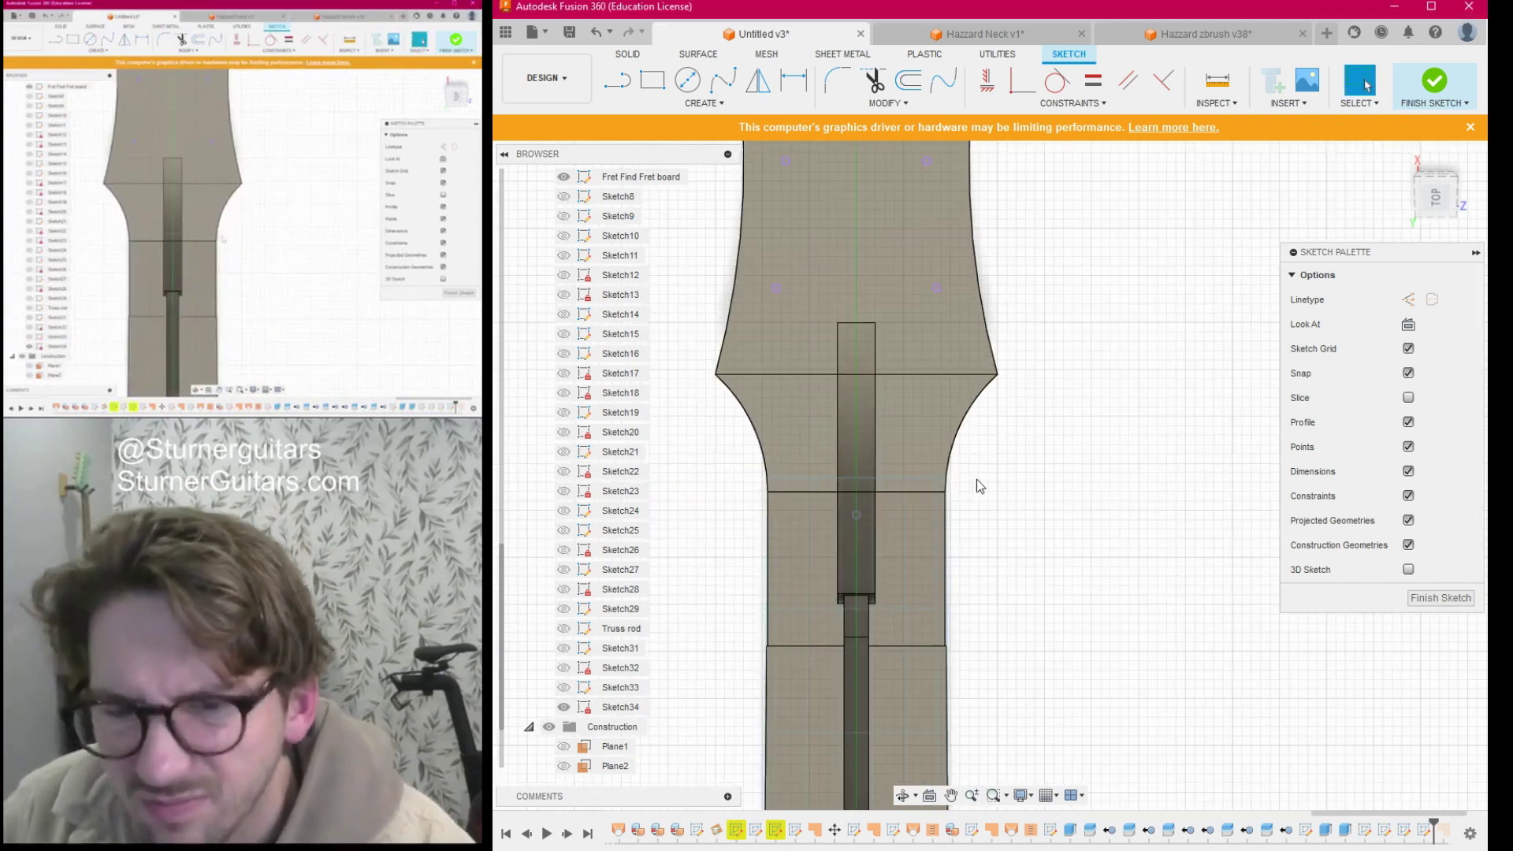
{"action": "key", "text": "p"}
{"action": "scroll", "coordinate": [841, 484], "scroll_direction": "up", "scroll_amount": 3}
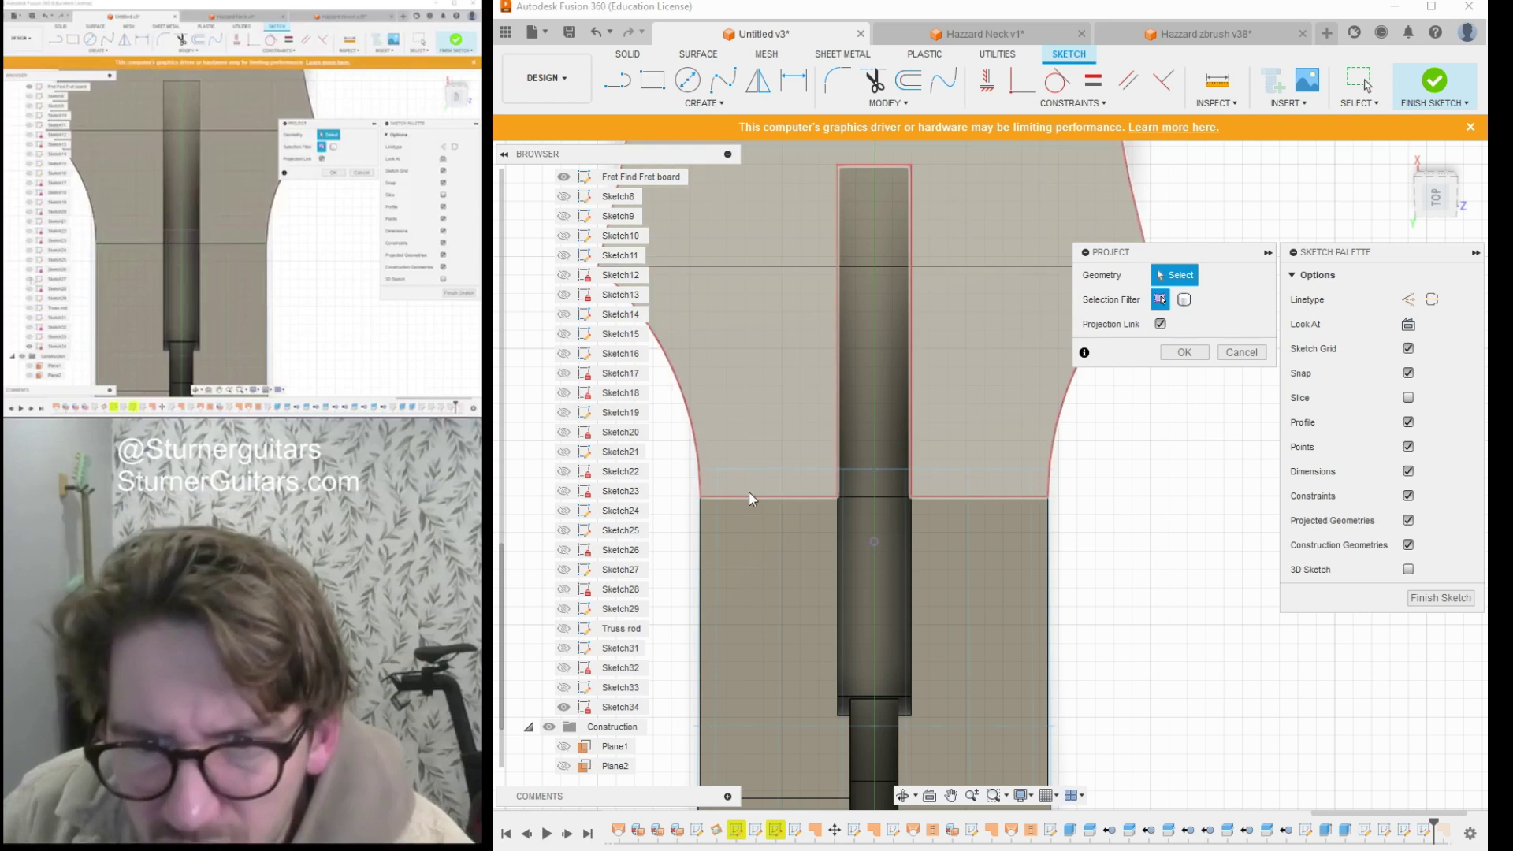
{"action": "left_click", "coordinate": [564, 649]}
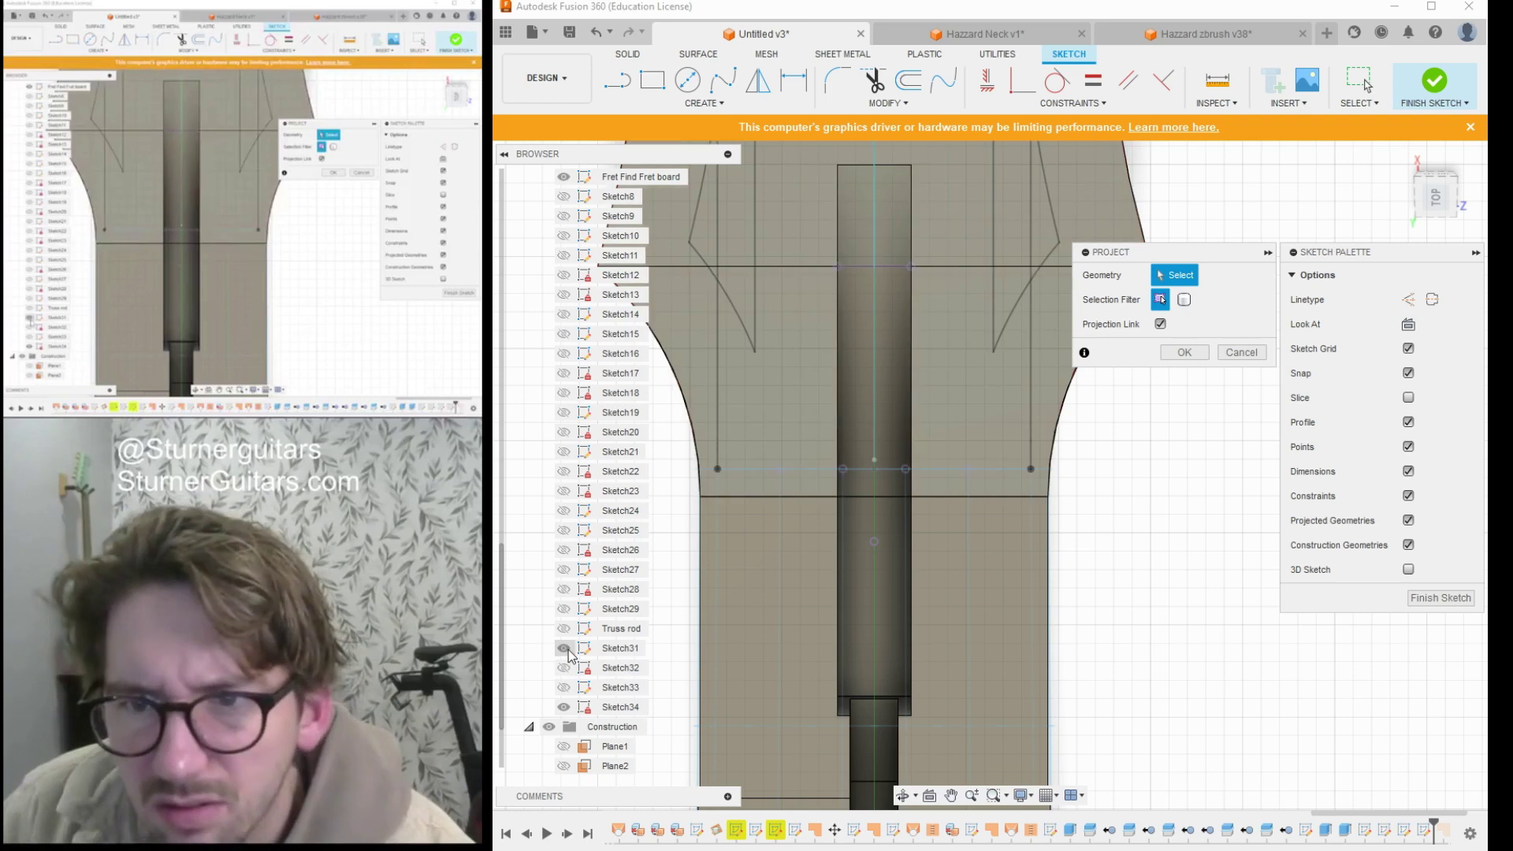
{"action": "left_click", "coordinate": [719, 469]}
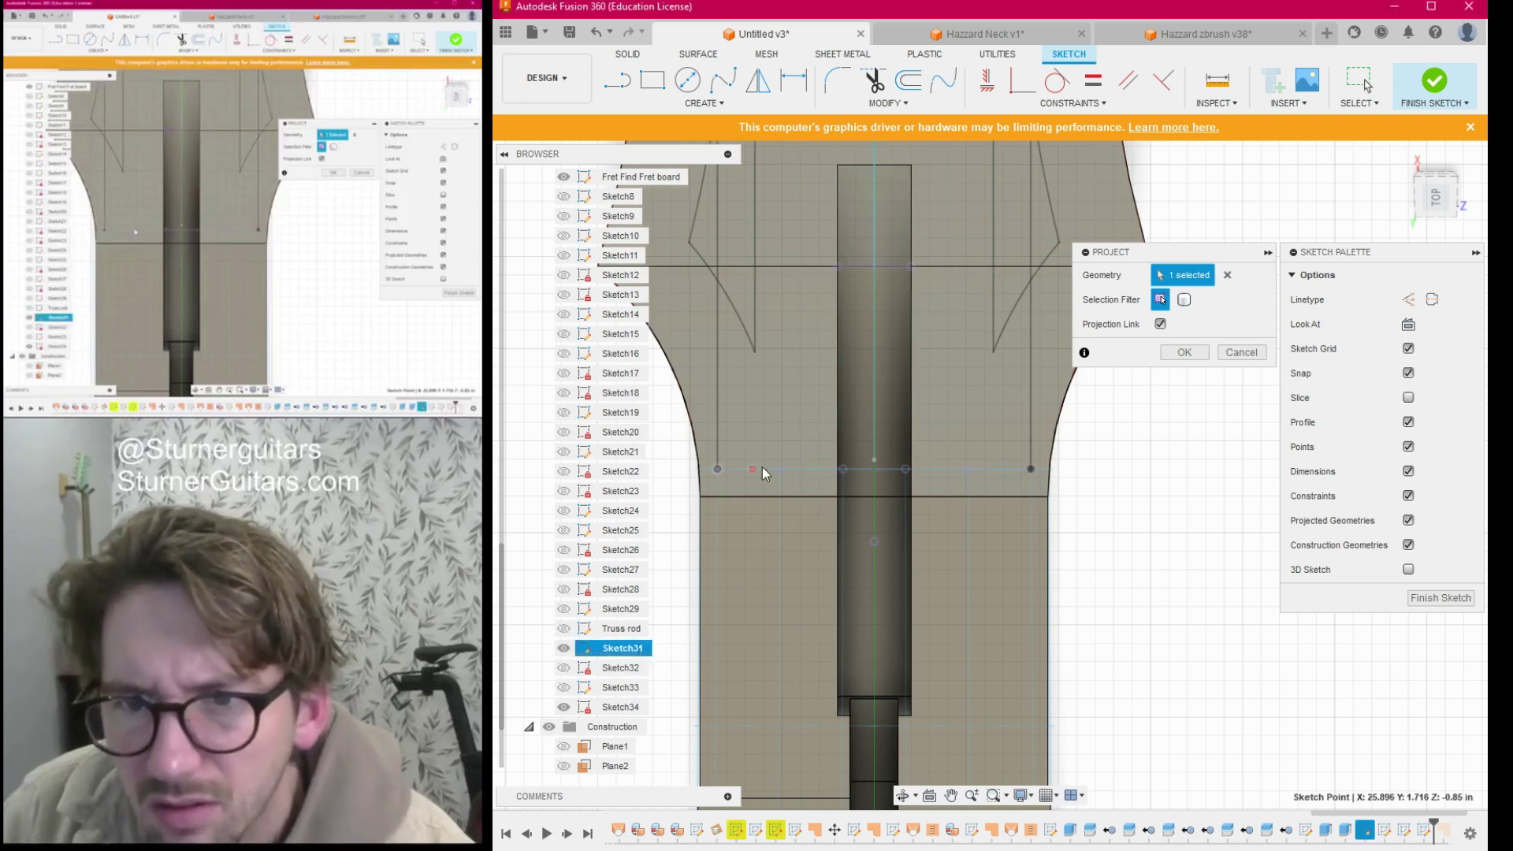
{"action": "left_click", "coordinate": [781, 473]}
{"action": "left_click", "coordinate": [844, 472]}
{"action": "left_click", "coordinate": [907, 472]}
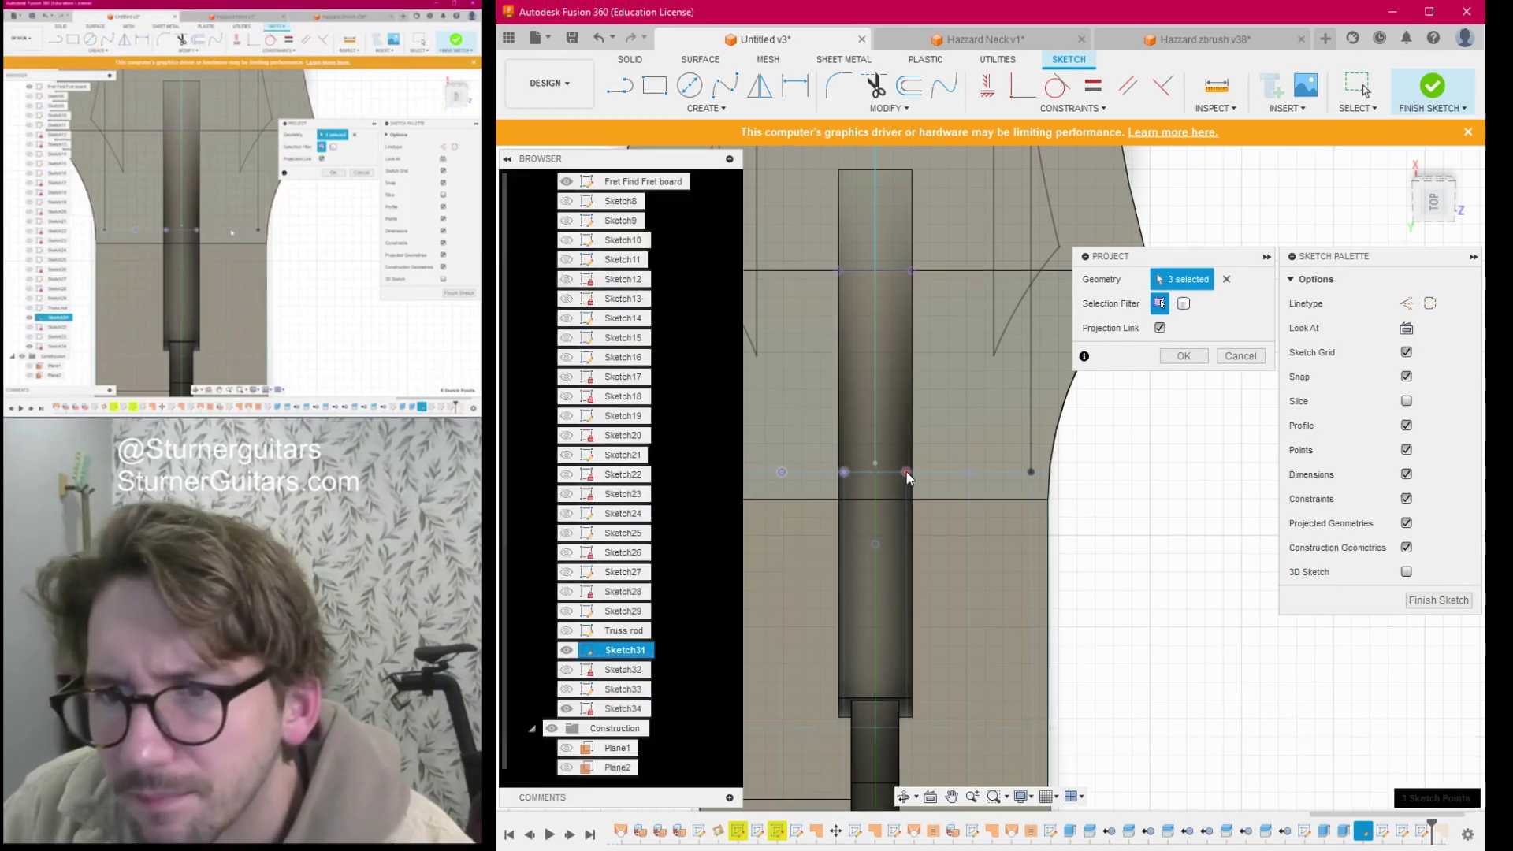
{"action": "left_click", "coordinate": [970, 470]}
{"action": "left_click", "coordinate": [1031, 469]}
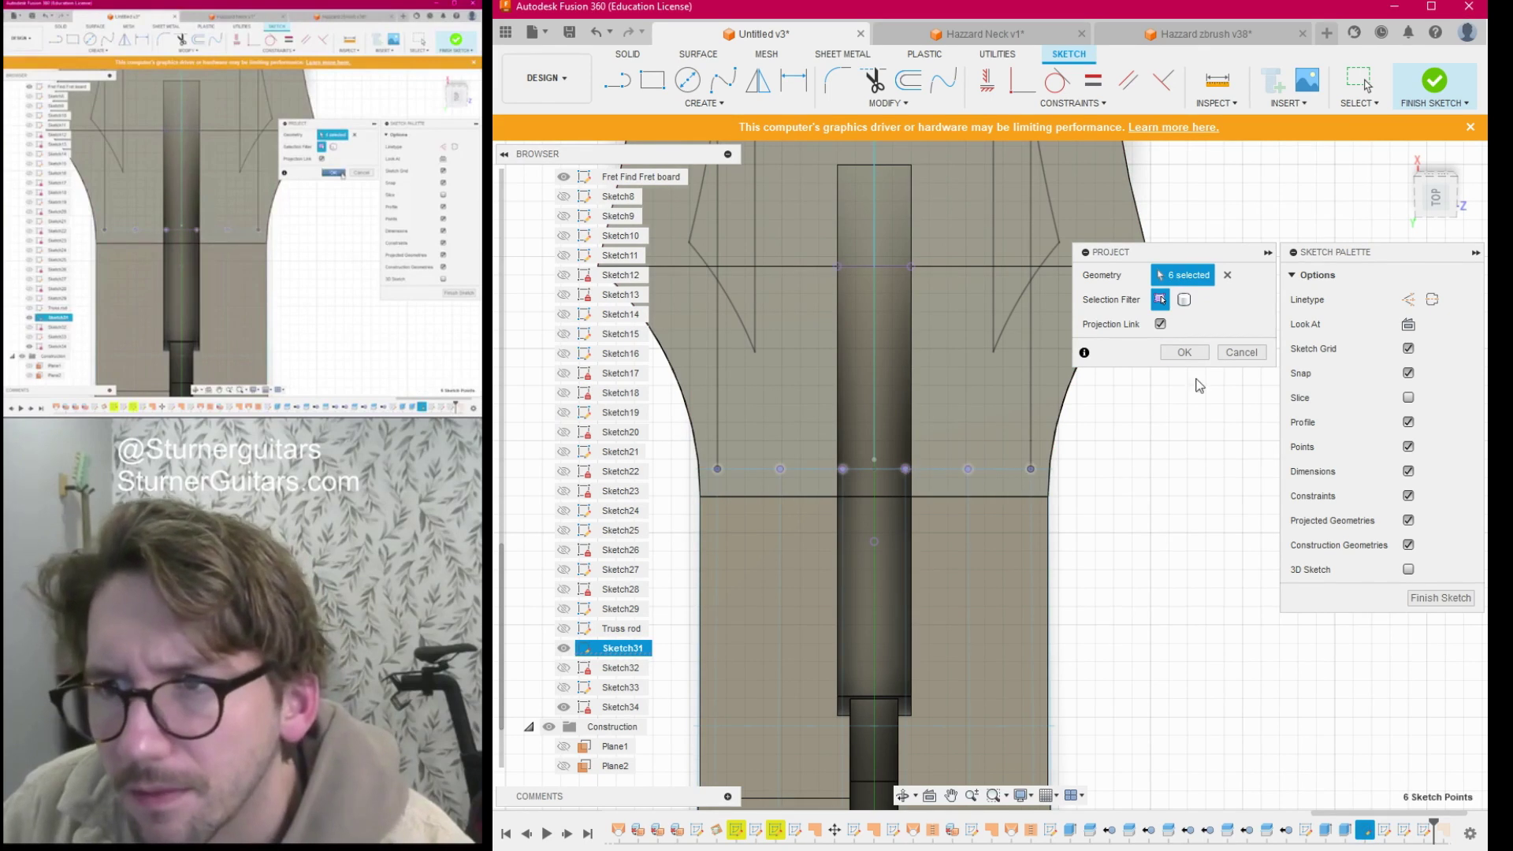
{"action": "left_click", "coordinate": [1185, 353]}
{"action": "scroll", "coordinate": [1162, 462], "scroll_direction": "down", "scroll_amount": 3}
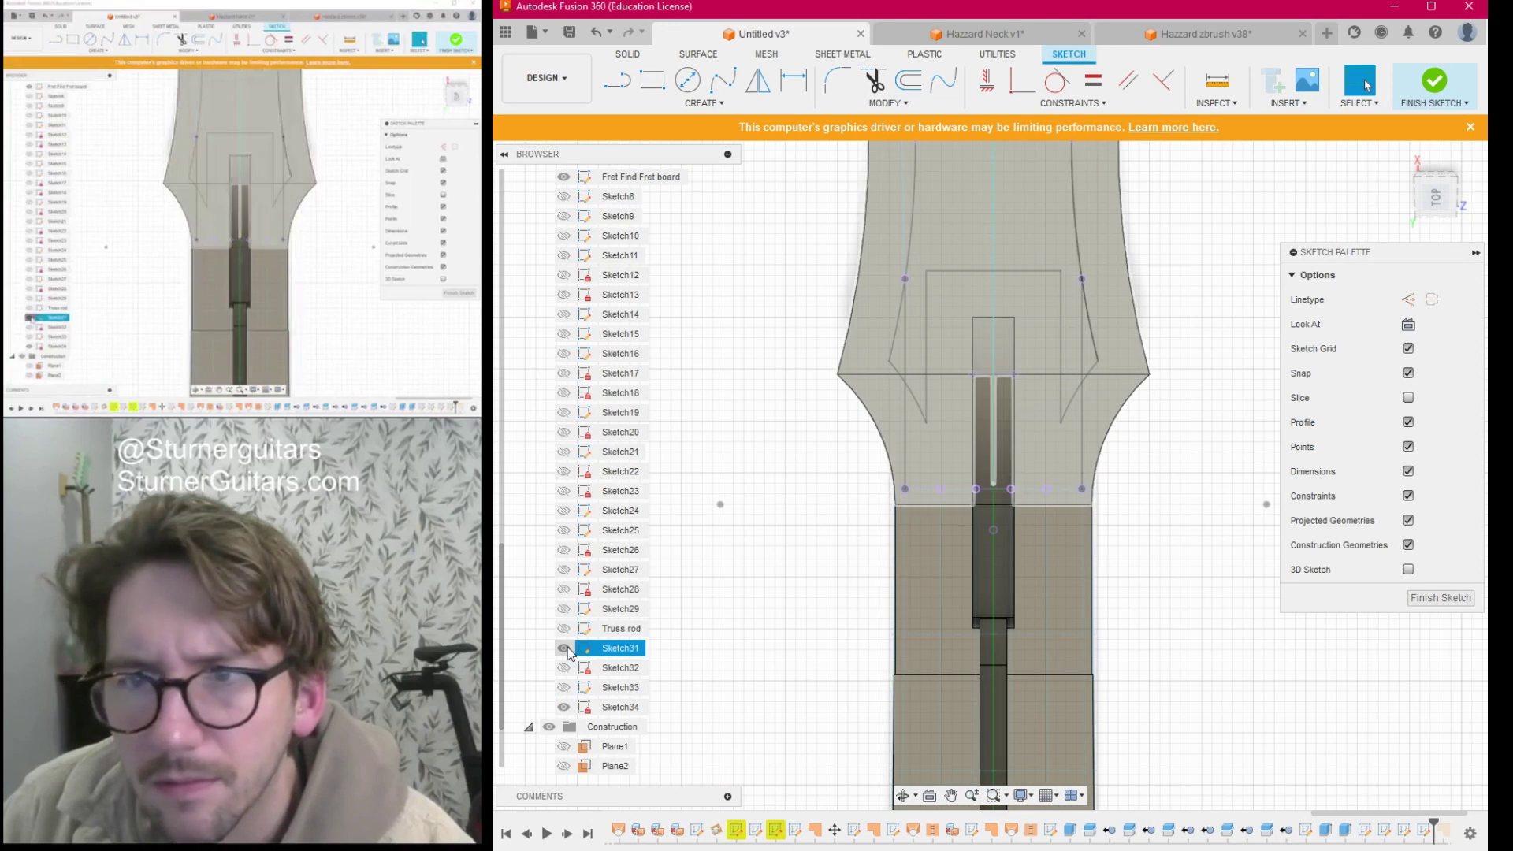
{"action": "scroll", "coordinate": [823, 608], "scroll_direction": "down", "scroll_amount": 2}
{"action": "middle_click_drag", "start_coordinate": [823, 608], "coordinate": [804, 684]}
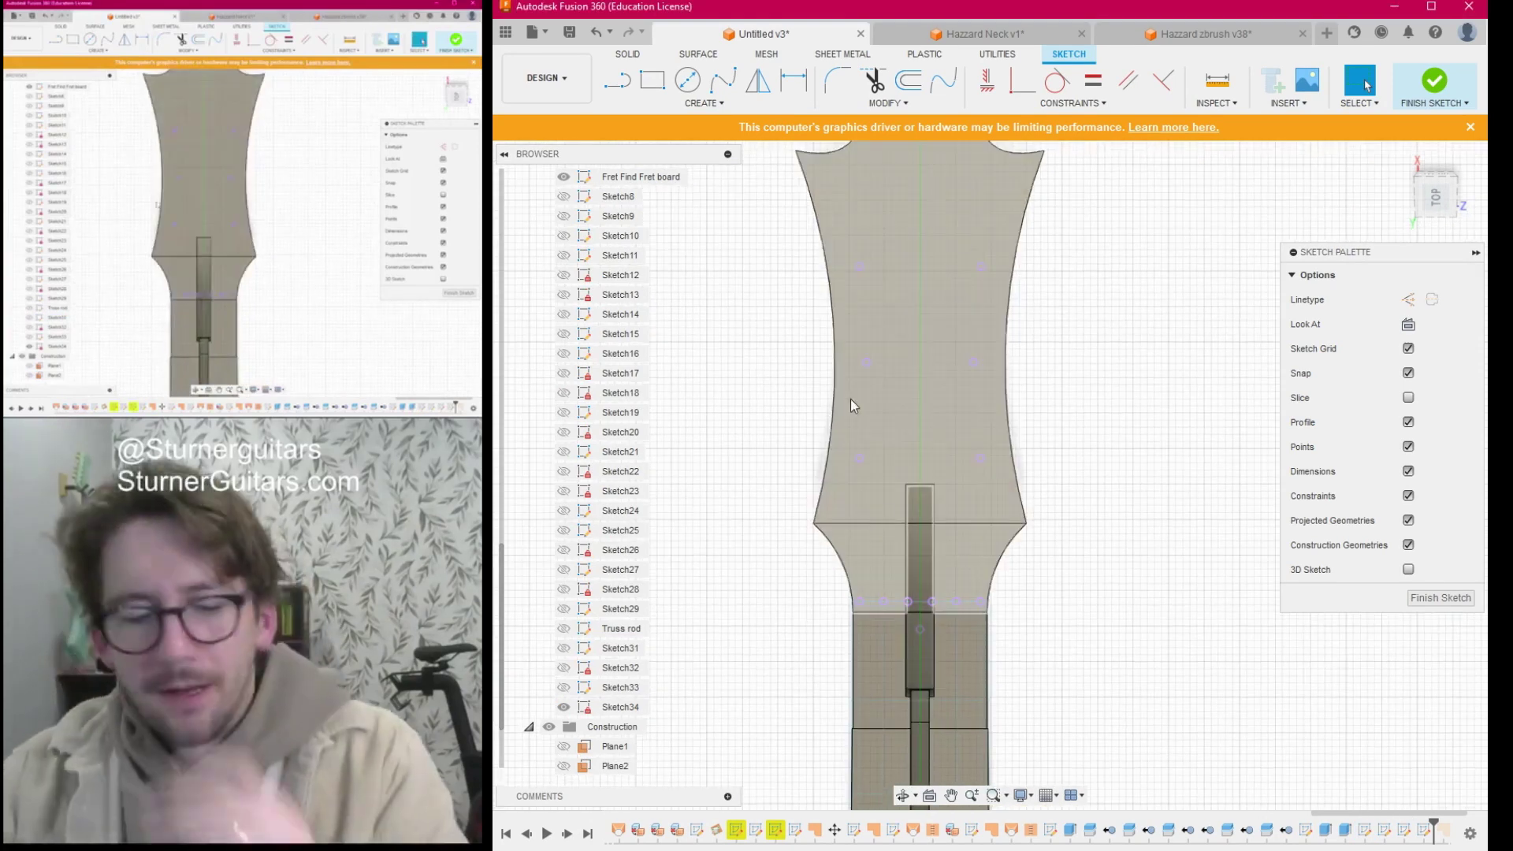
Draw 5 mm diameter circles centered on the three left tuner points of the headstock.
{"action": "key", "text": "c"}
{"action": "left_click", "coordinate": [859, 458]}
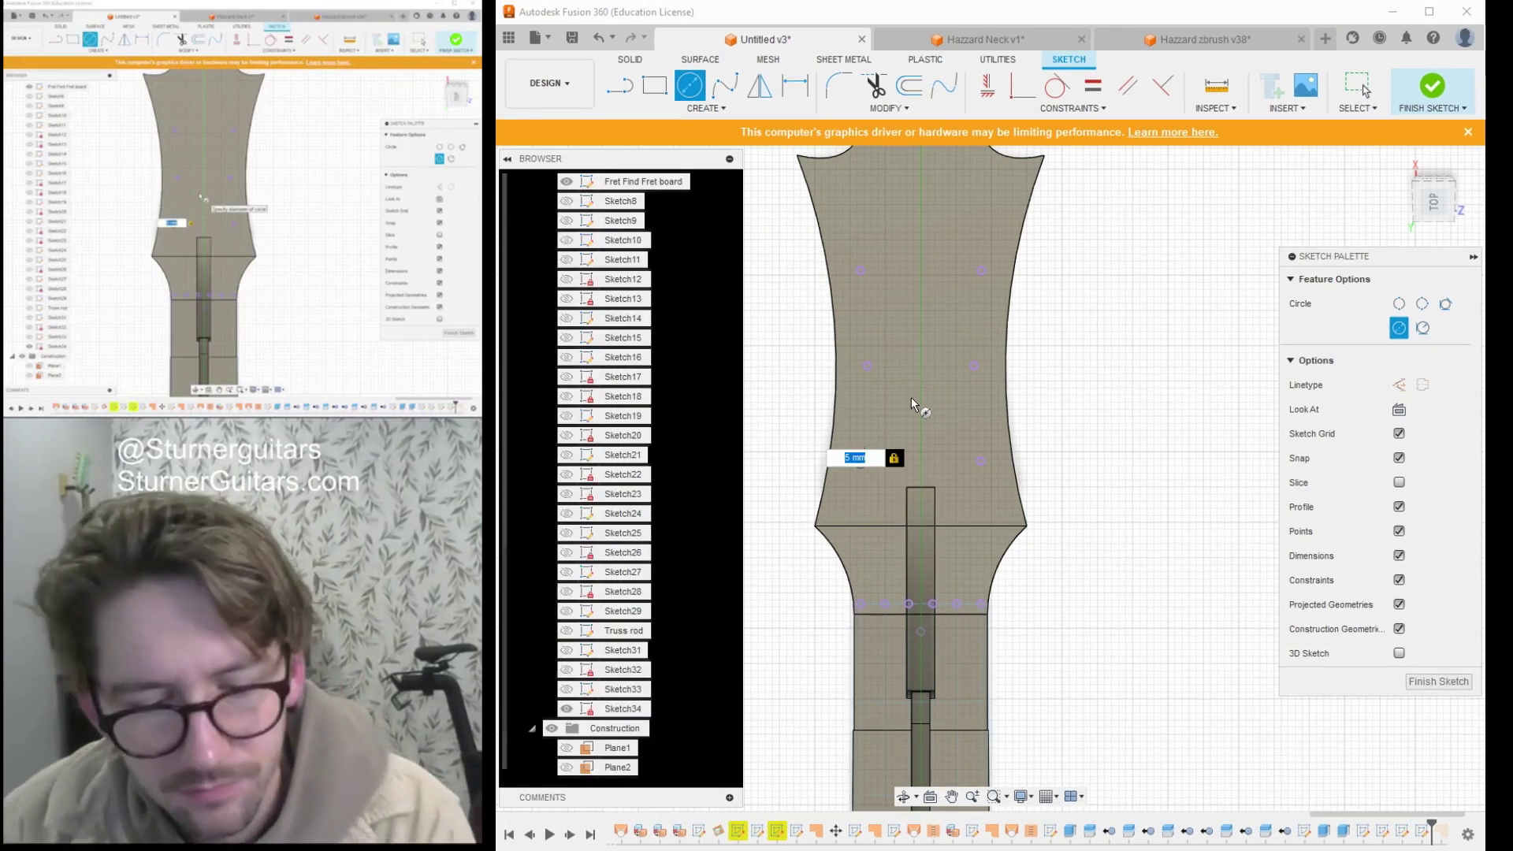
{"action": "key", "text": "Return"}
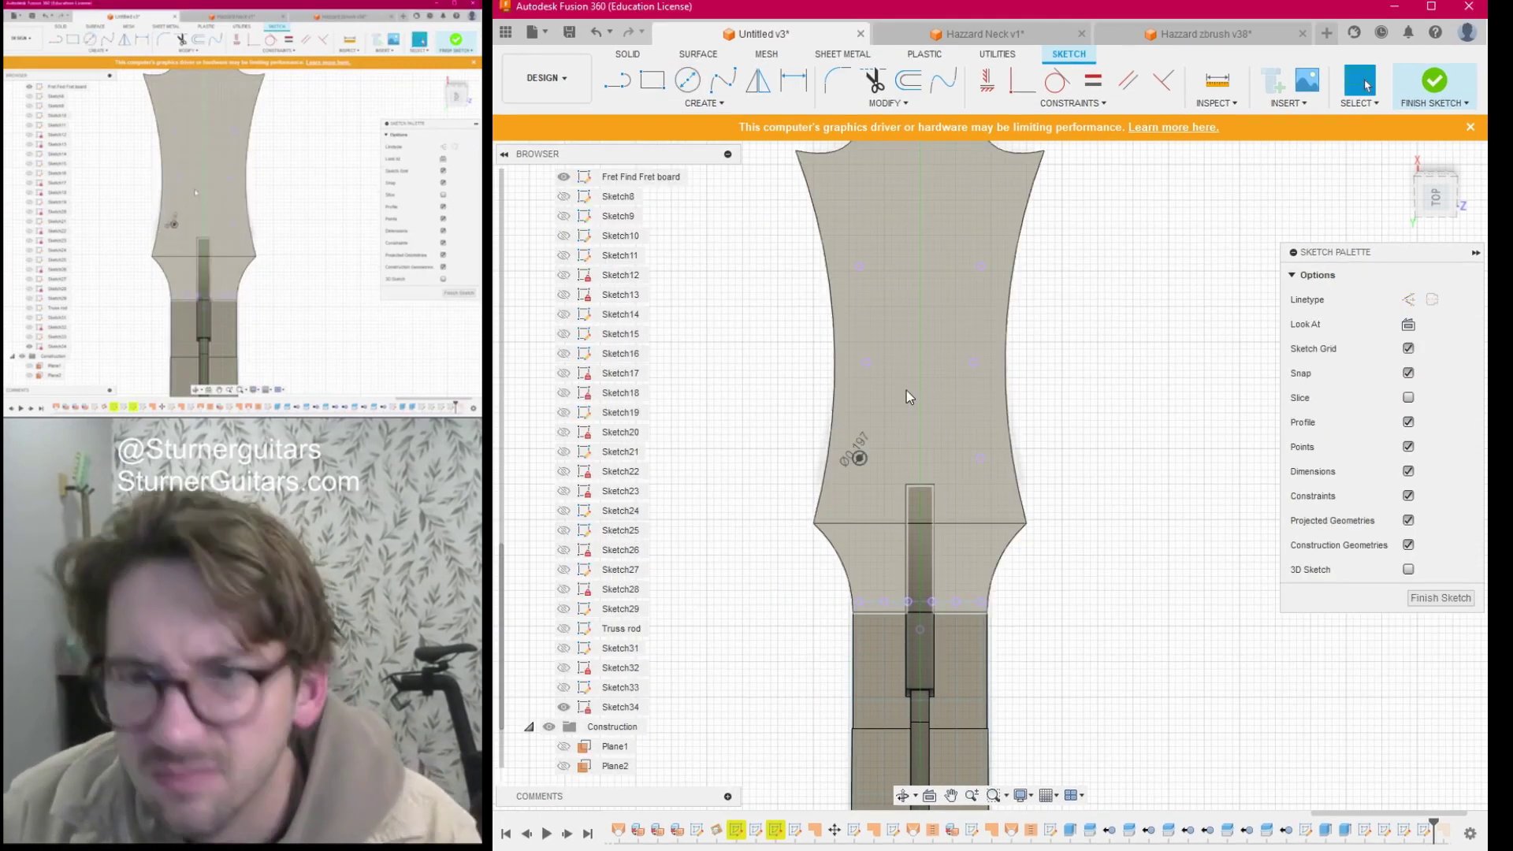
{"action": "left_click", "coordinate": [867, 363]}
{"action": "type", "text": "5 mm"}
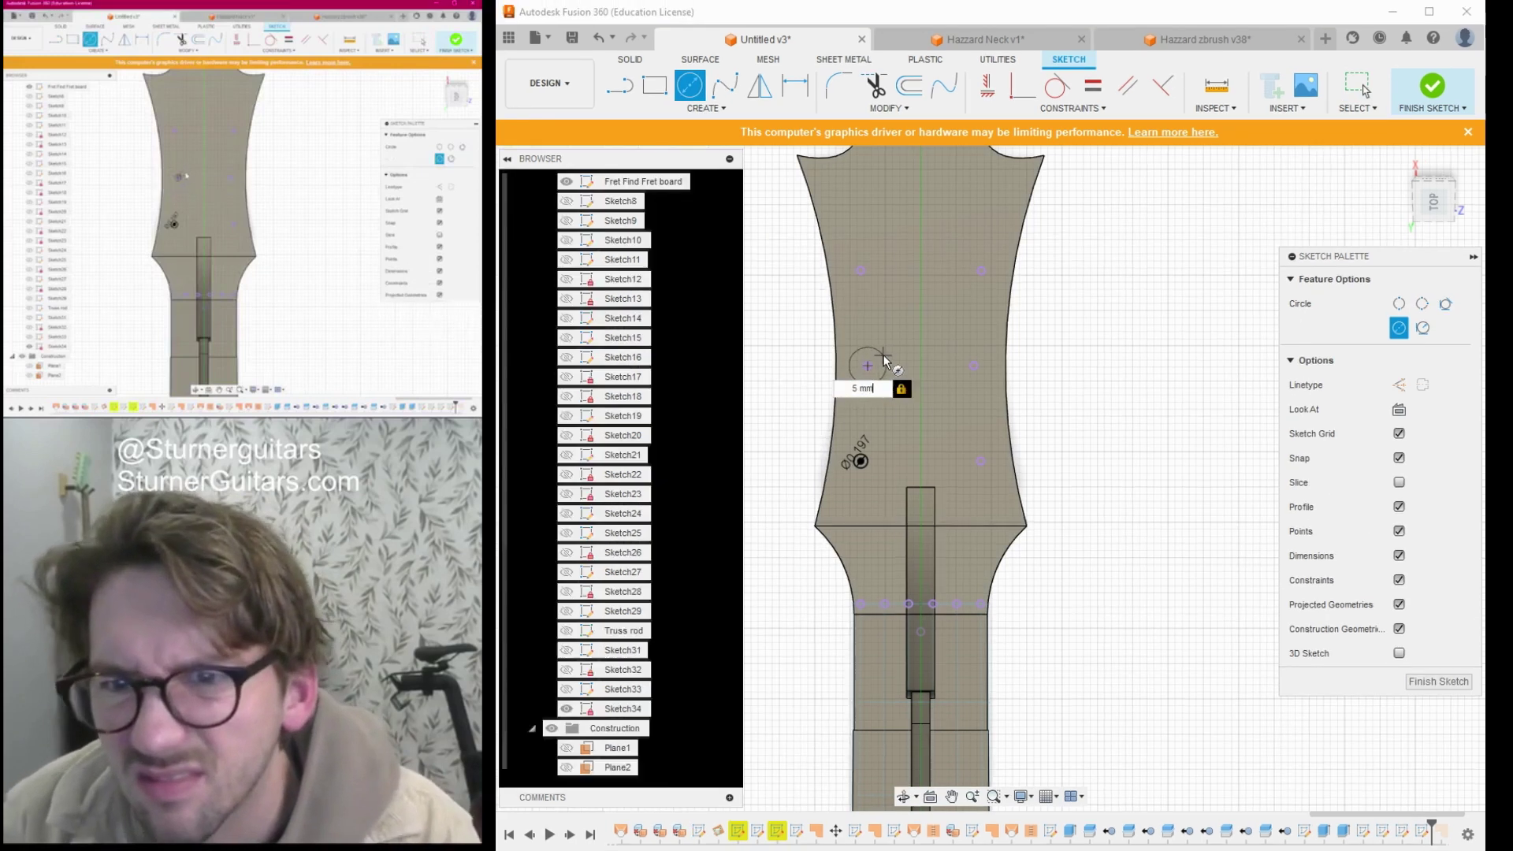
{"action": "key", "text": "Return"}
{"action": "key", "text": "c"}
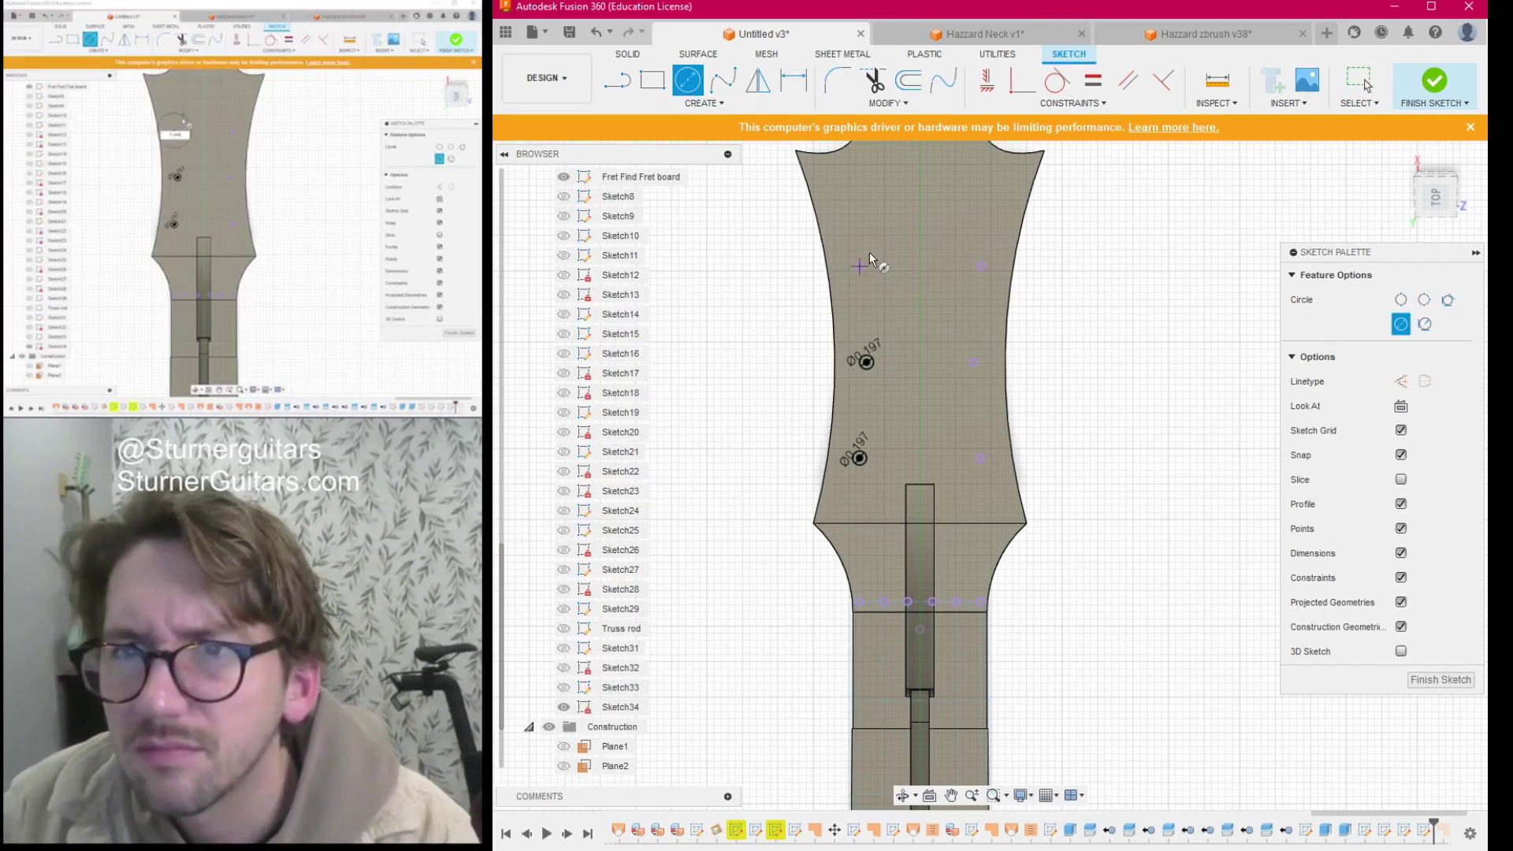
{"action": "left_click", "coordinate": [860, 266]}
{"action": "type", "text": "5"}
{"action": "key", "text": "Return"}
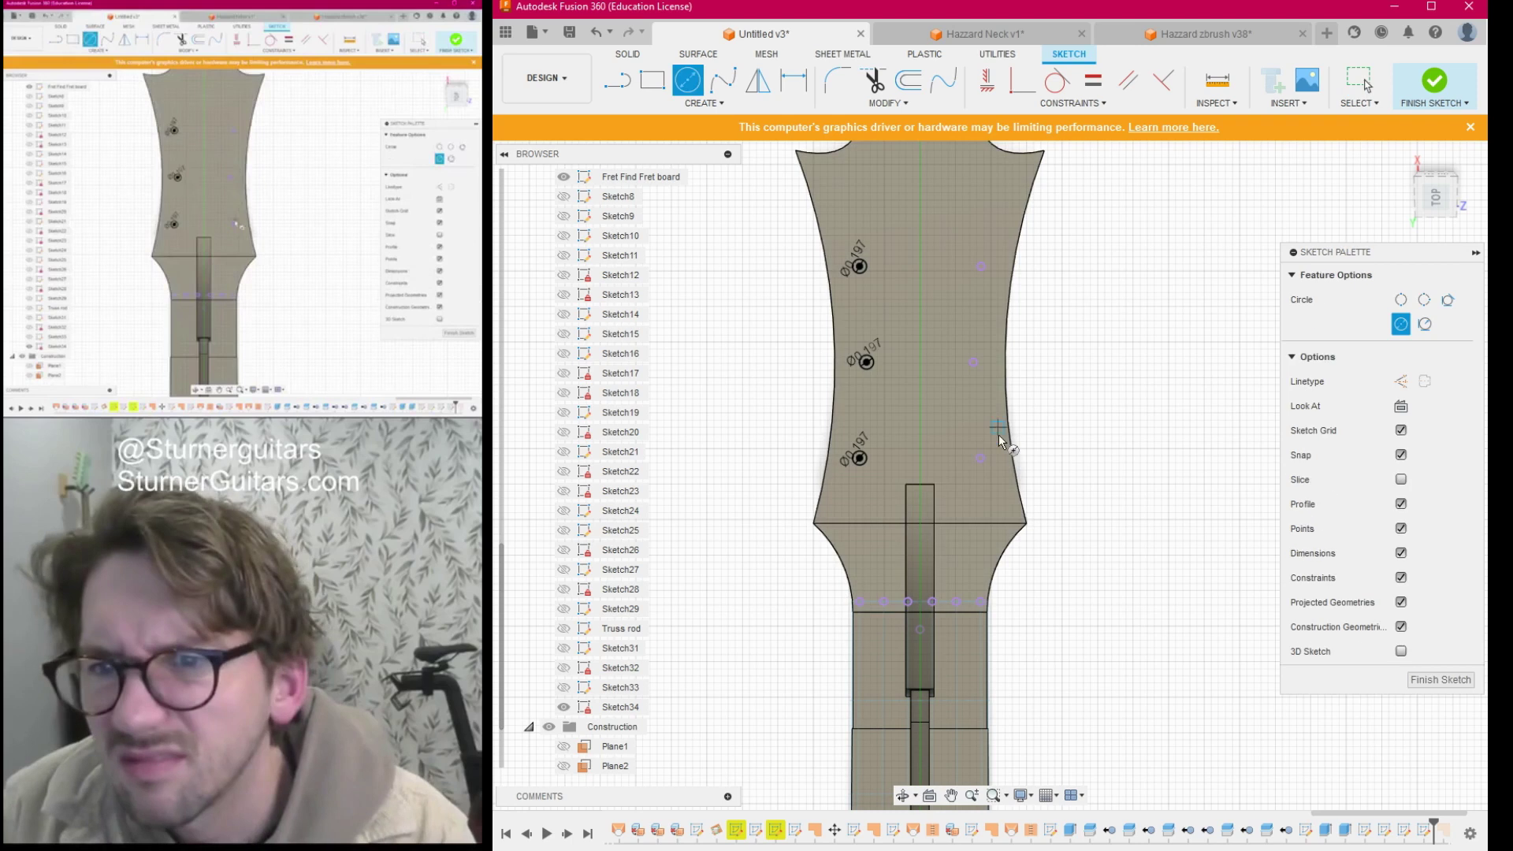
Draw 5 mm diameter circles centered on the lower and middle right tuner points.
{"action": "left_click", "coordinate": [979, 458]}
{"action": "type", "text": "5"}
{"action": "key", "text": "Return"}
{"action": "key", "text": "Escape"}
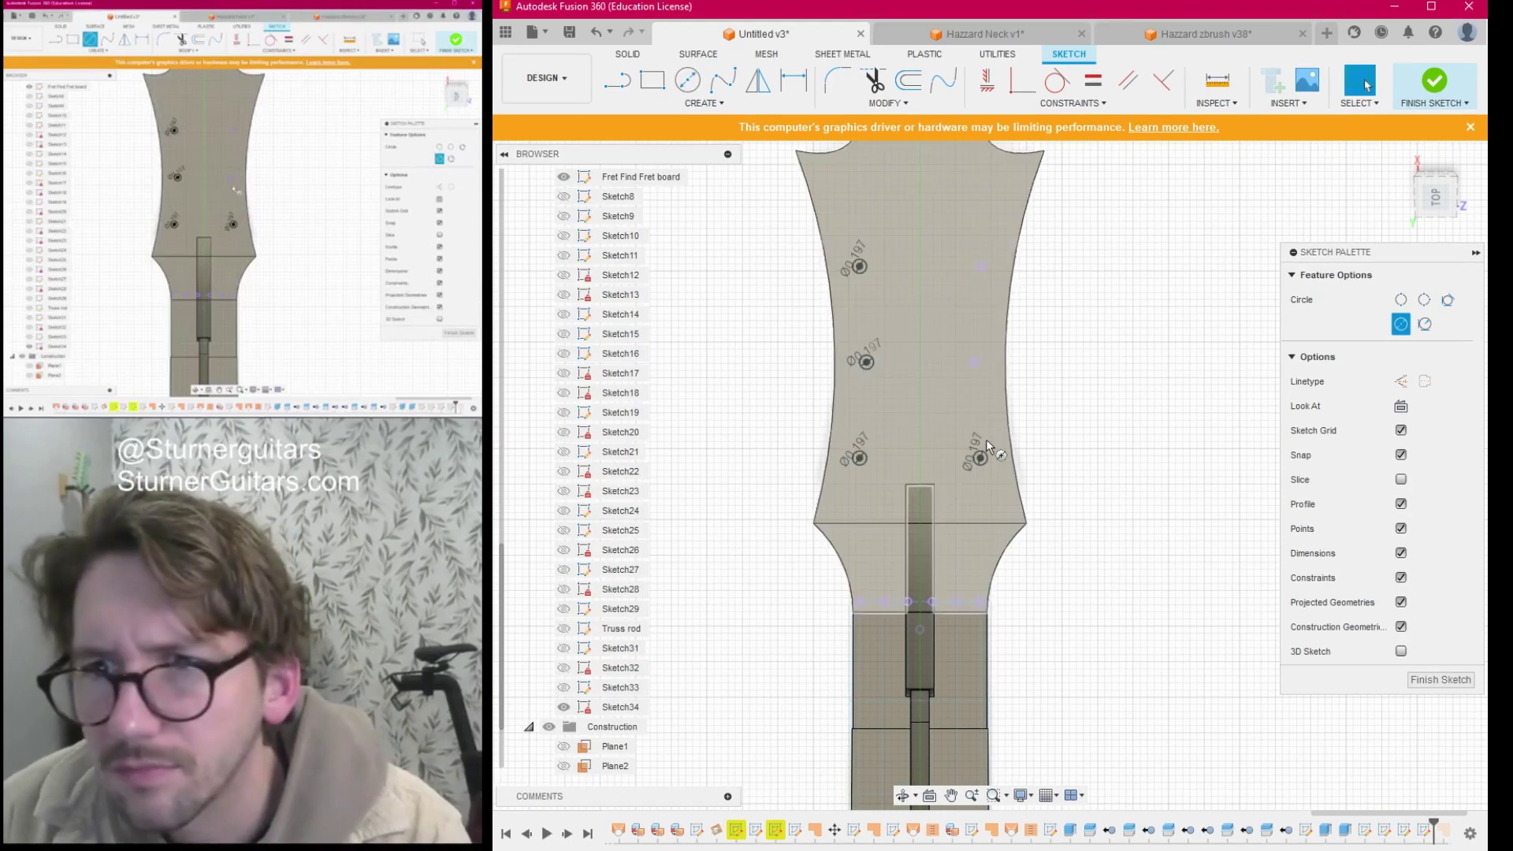
{"action": "key", "text": "c"}
{"action": "left_click", "coordinate": [973, 361]}
{"action": "type", "text": "5"}
{"action": "key", "text": "Return"}
{"action": "key", "text": "Escape"}
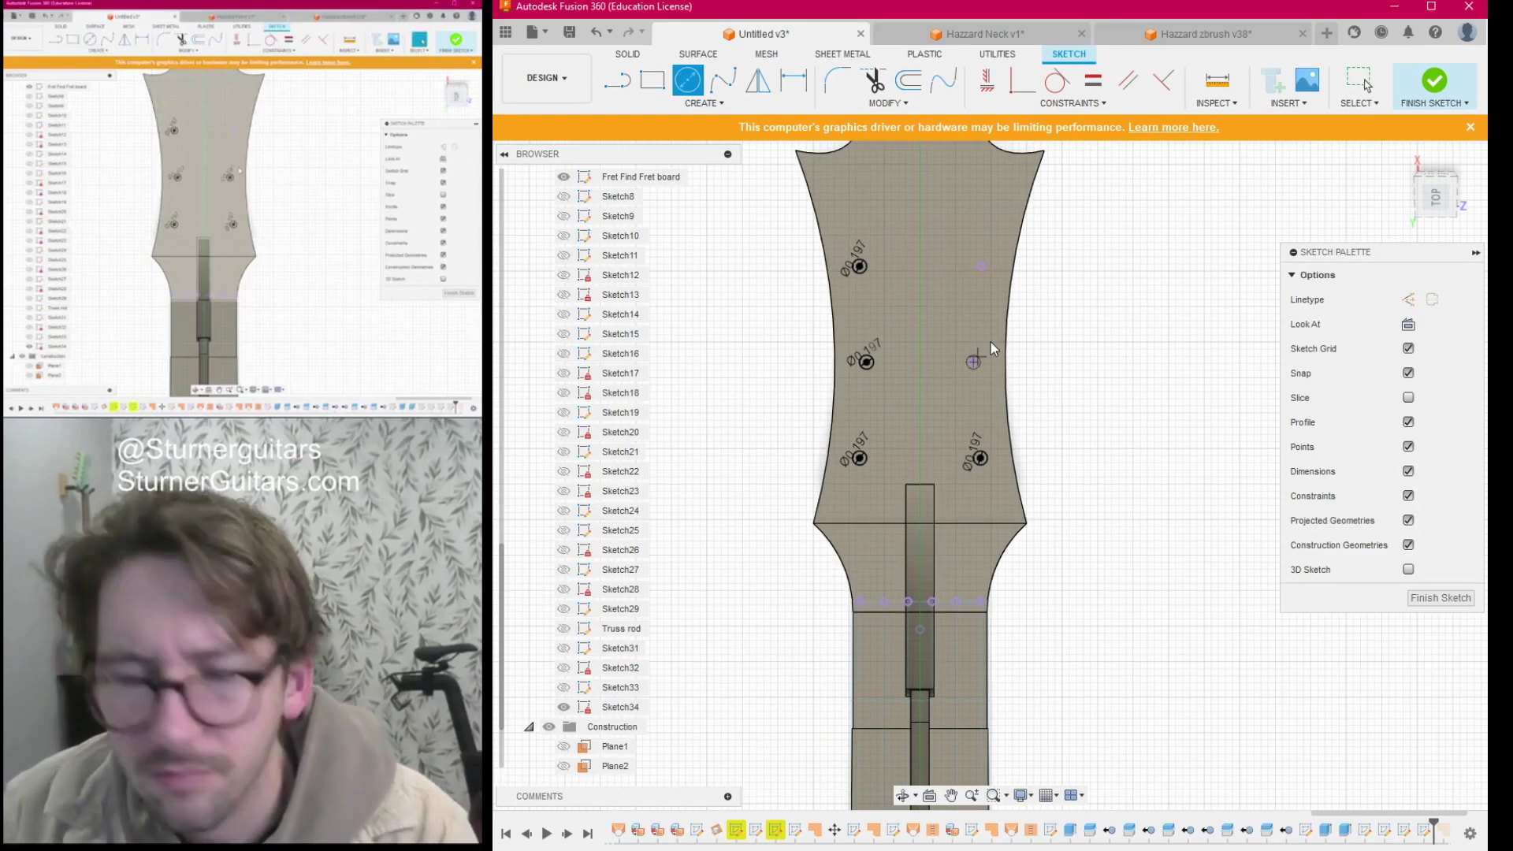
Draw a 5 mm diameter circle centered on the upper right tuner point of the headstock.
{"action": "key", "text": "c"}
{"action": "left_click", "coordinate": [980, 266]}
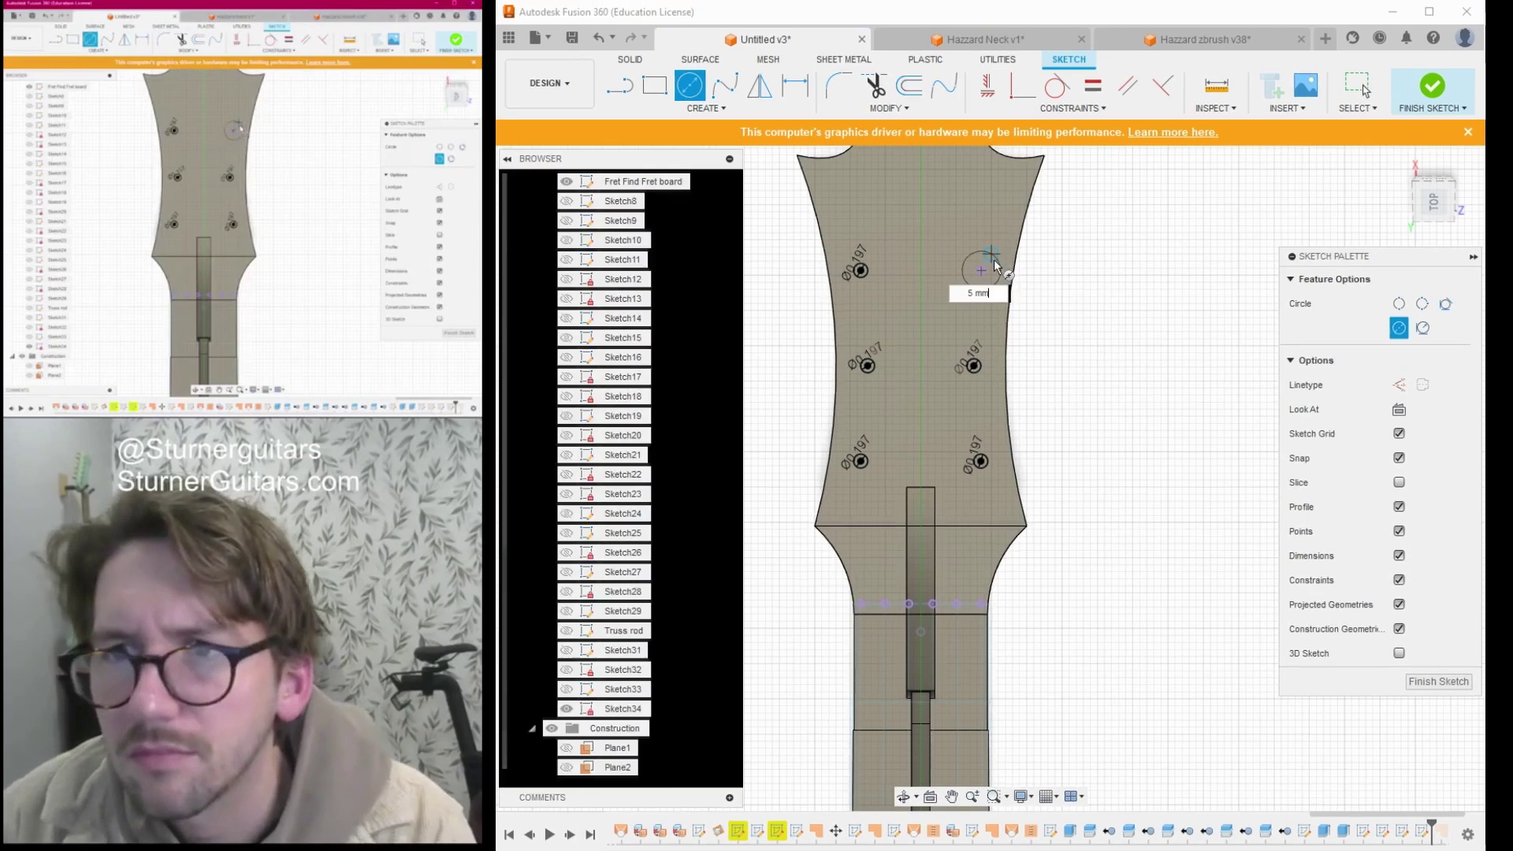
{"action": "type", "text": "5"}
{"action": "key", "text": "Return"}
{"action": "key", "text": "Escape"}
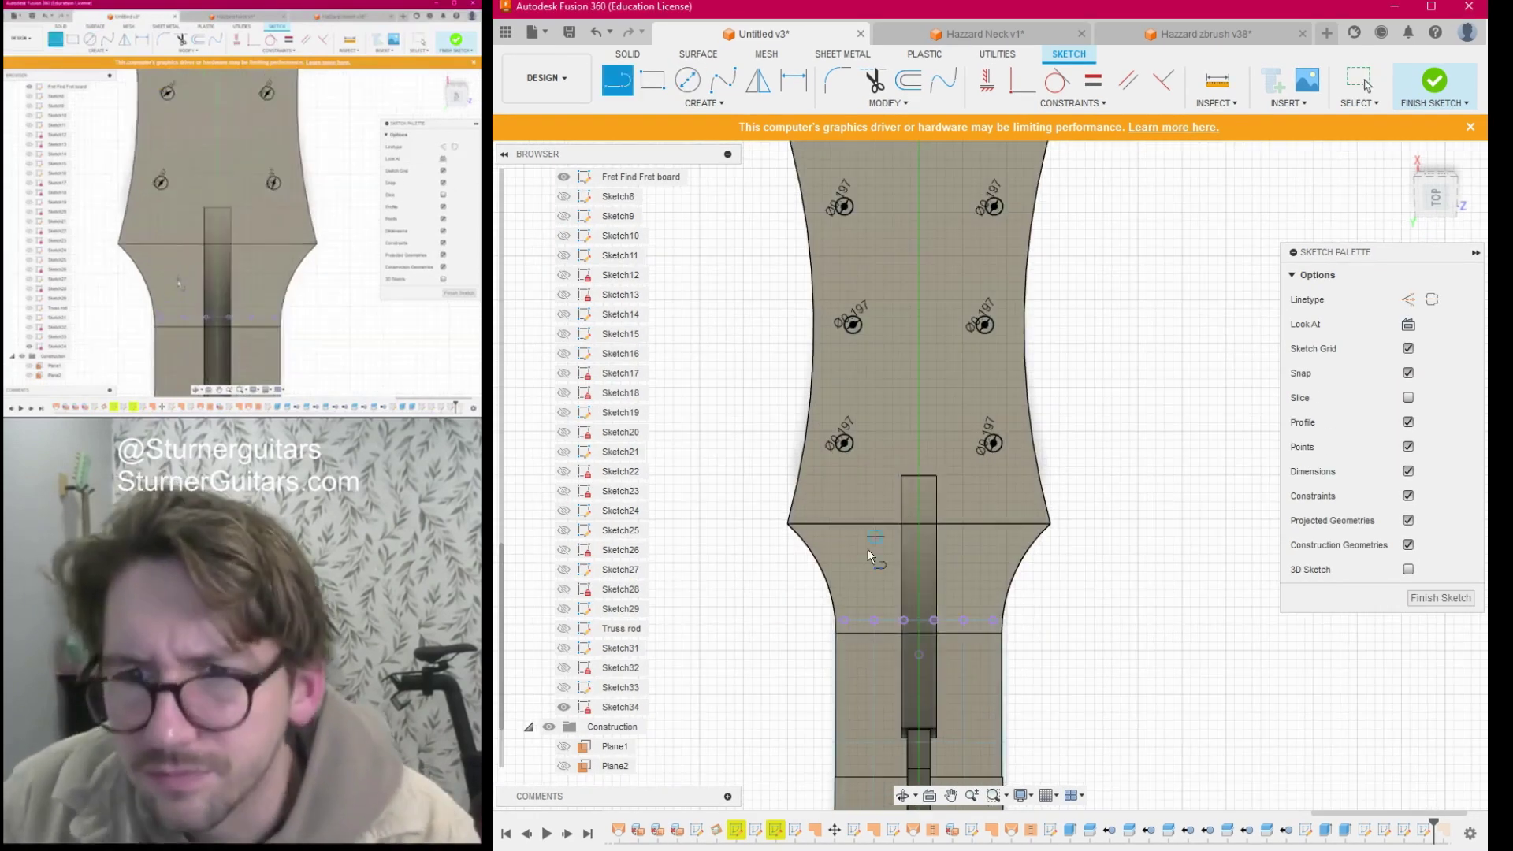
Draw lines from the three left string points at the nut to the inner edges of the lower, middle and upper left tuner circles.
{"action": "key", "text": "l"}
{"action": "scroll", "coordinate": [871, 583], "scroll_direction": "up", "scroll_amount": 3}
{"action": "left_click", "coordinate": [849, 603]}
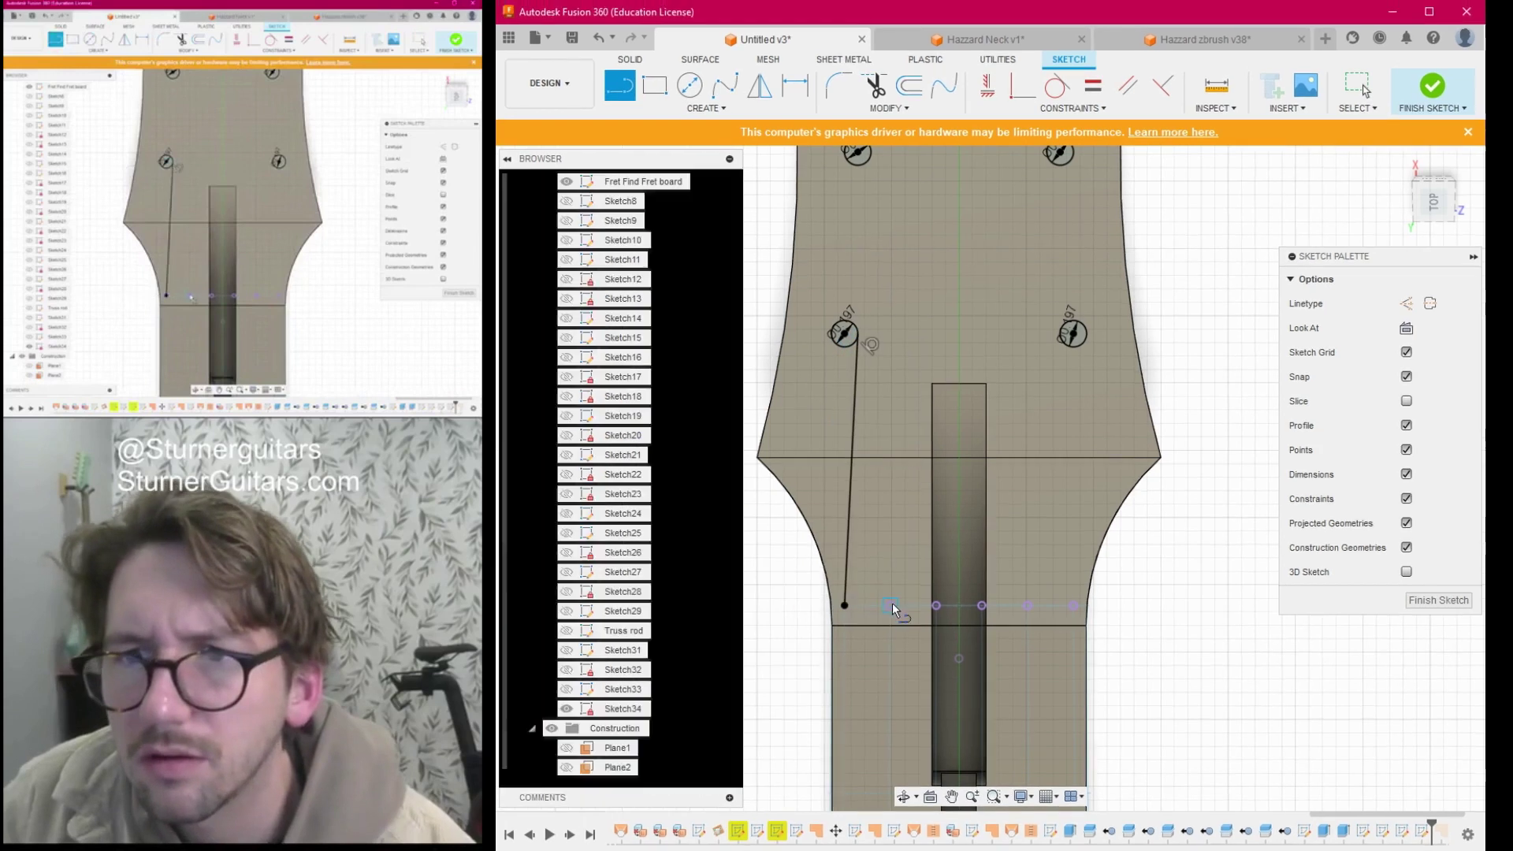
{"action": "scroll", "coordinate": [891, 249], "scroll_direction": "down", "scroll_amount": 2}
{"action": "left_click", "coordinate": [890, 489]}
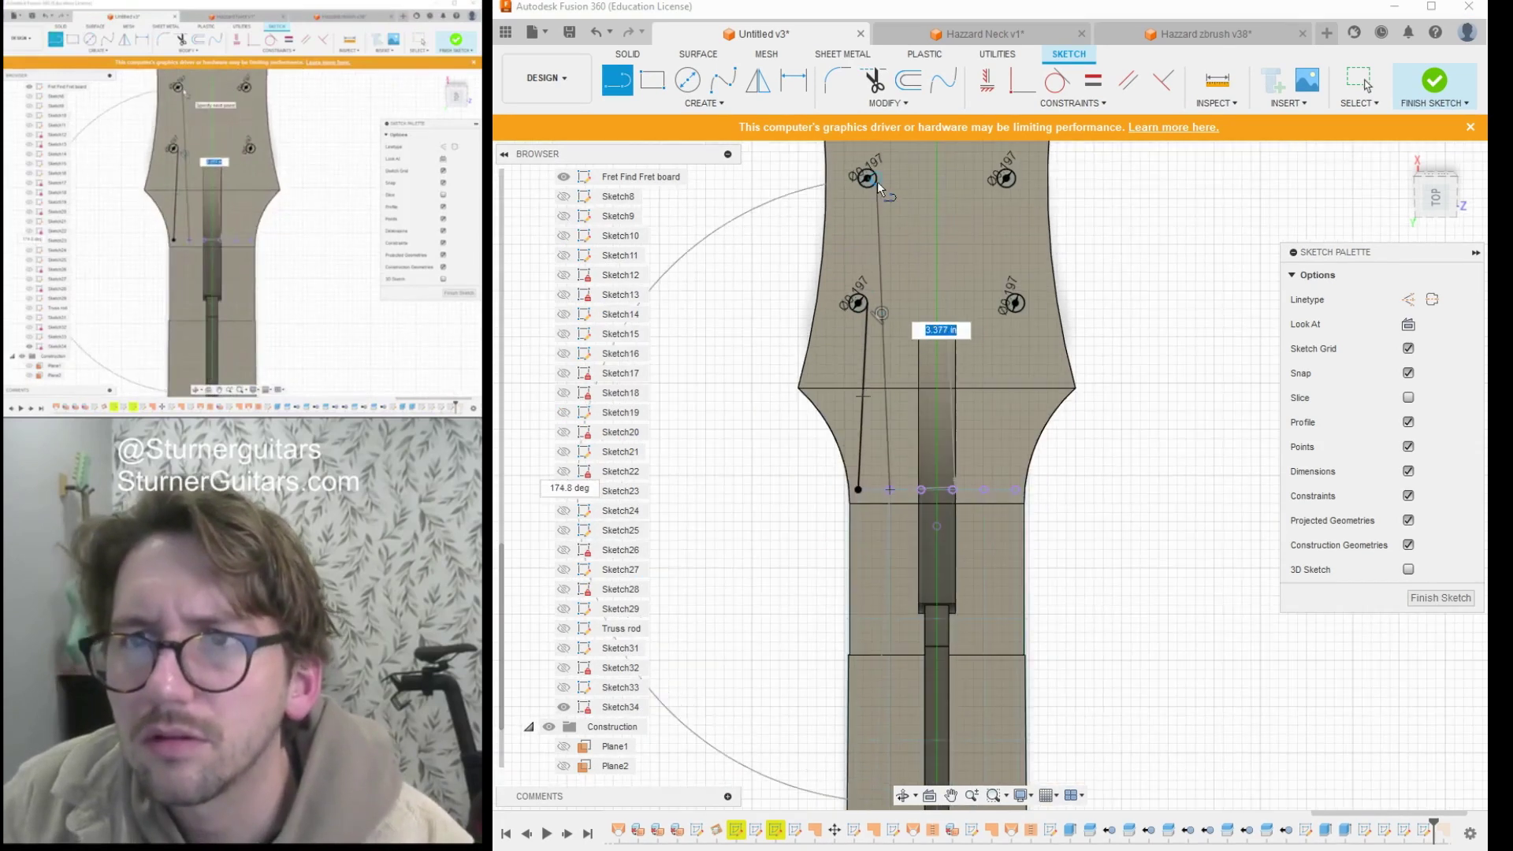
{"action": "left_click", "coordinate": [876, 183]}
{"action": "scroll", "coordinate": [912, 536], "scroll_direction": "down", "scroll_amount": 2}
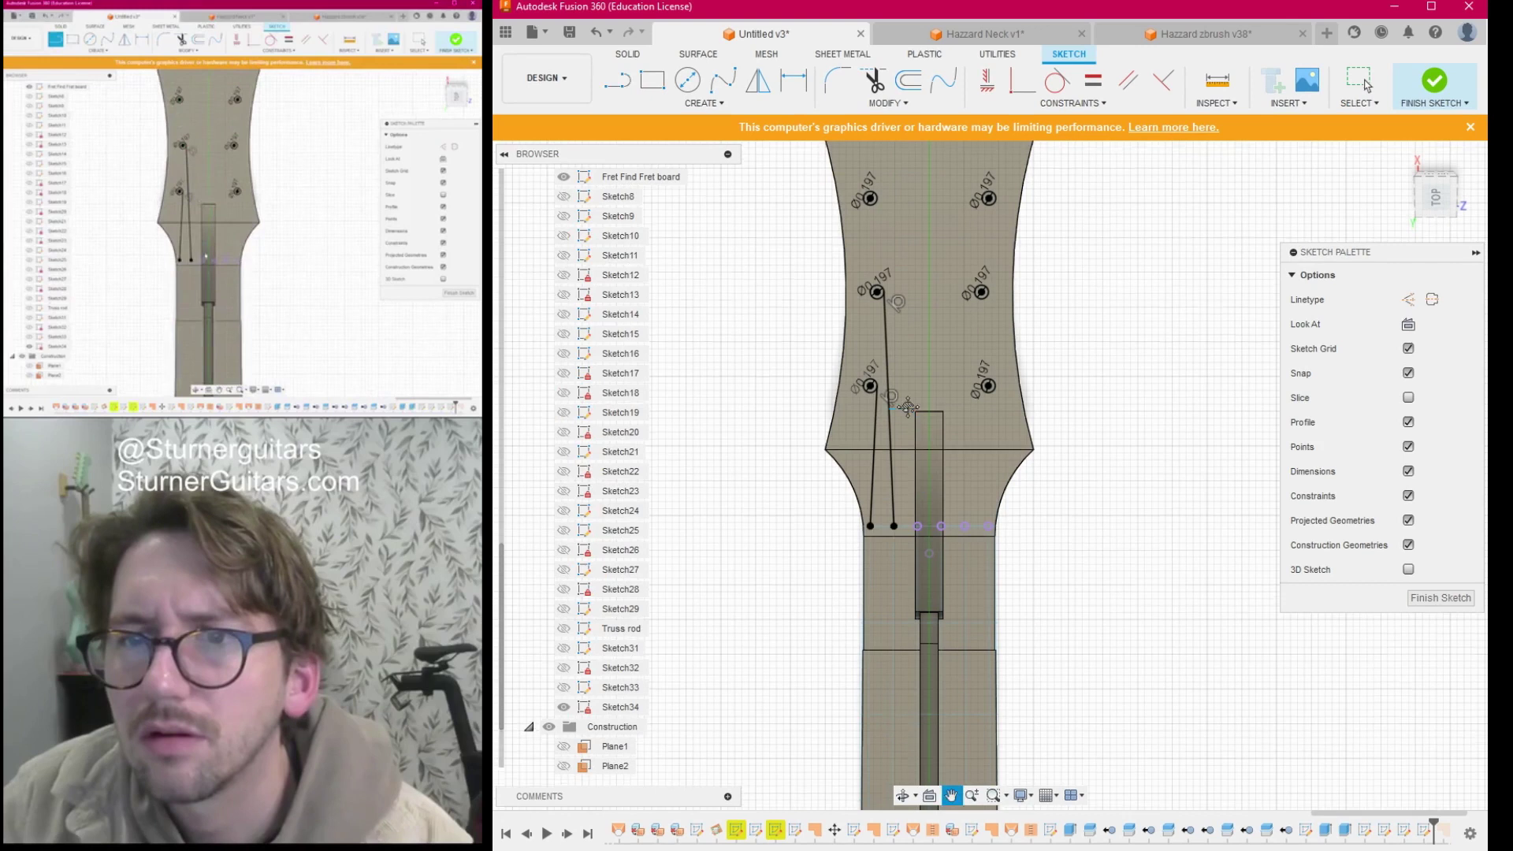
{"action": "left_click", "coordinate": [919, 531]}
{"action": "left_click", "coordinate": [882, 207]}
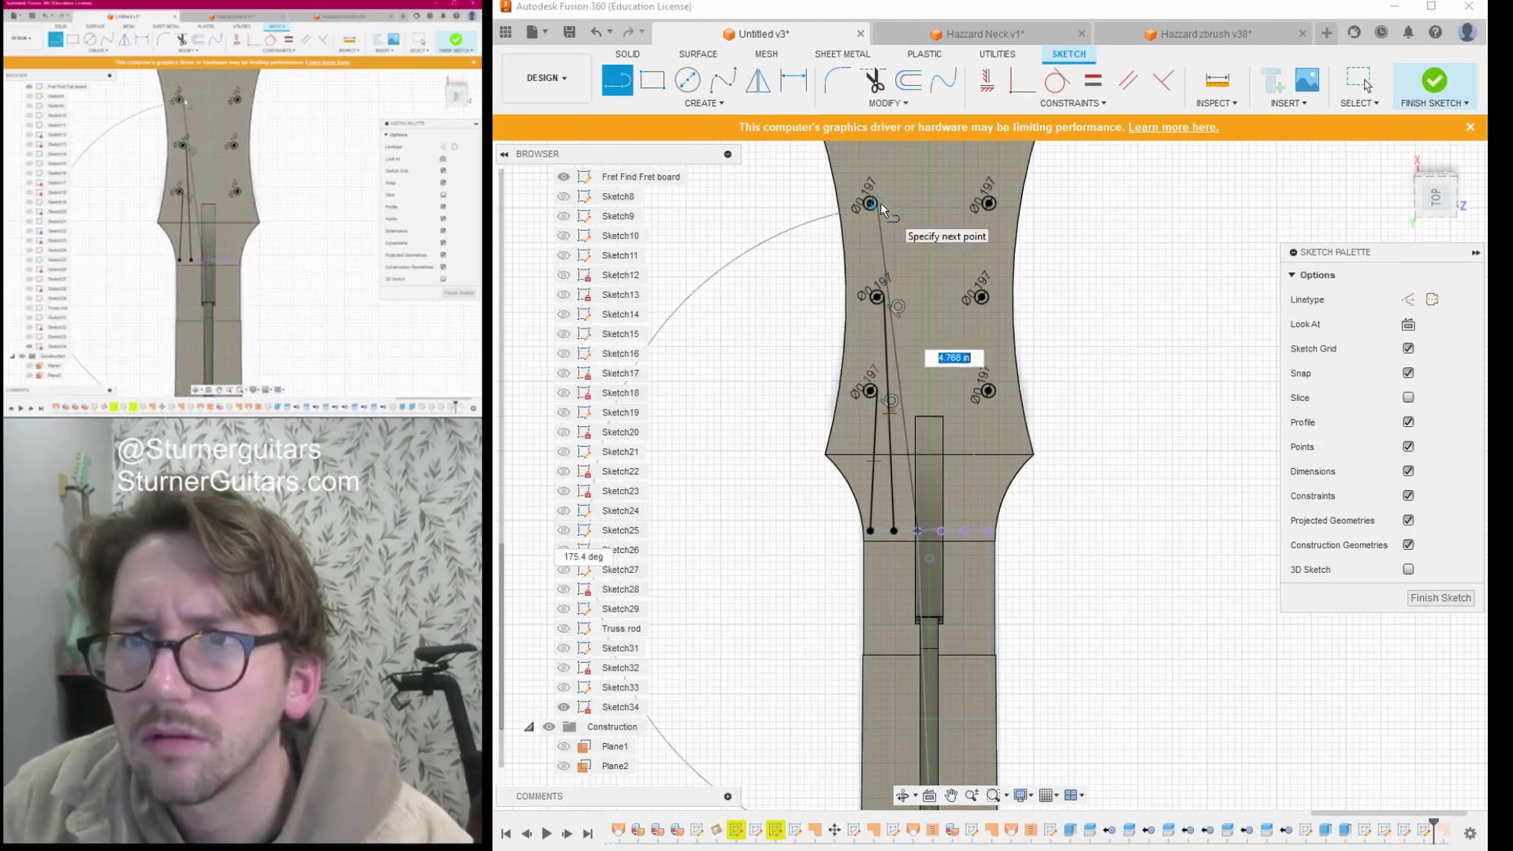
{"action": "scroll", "coordinate": [886, 280], "scroll_direction": "up", "scroll_amount": 2}
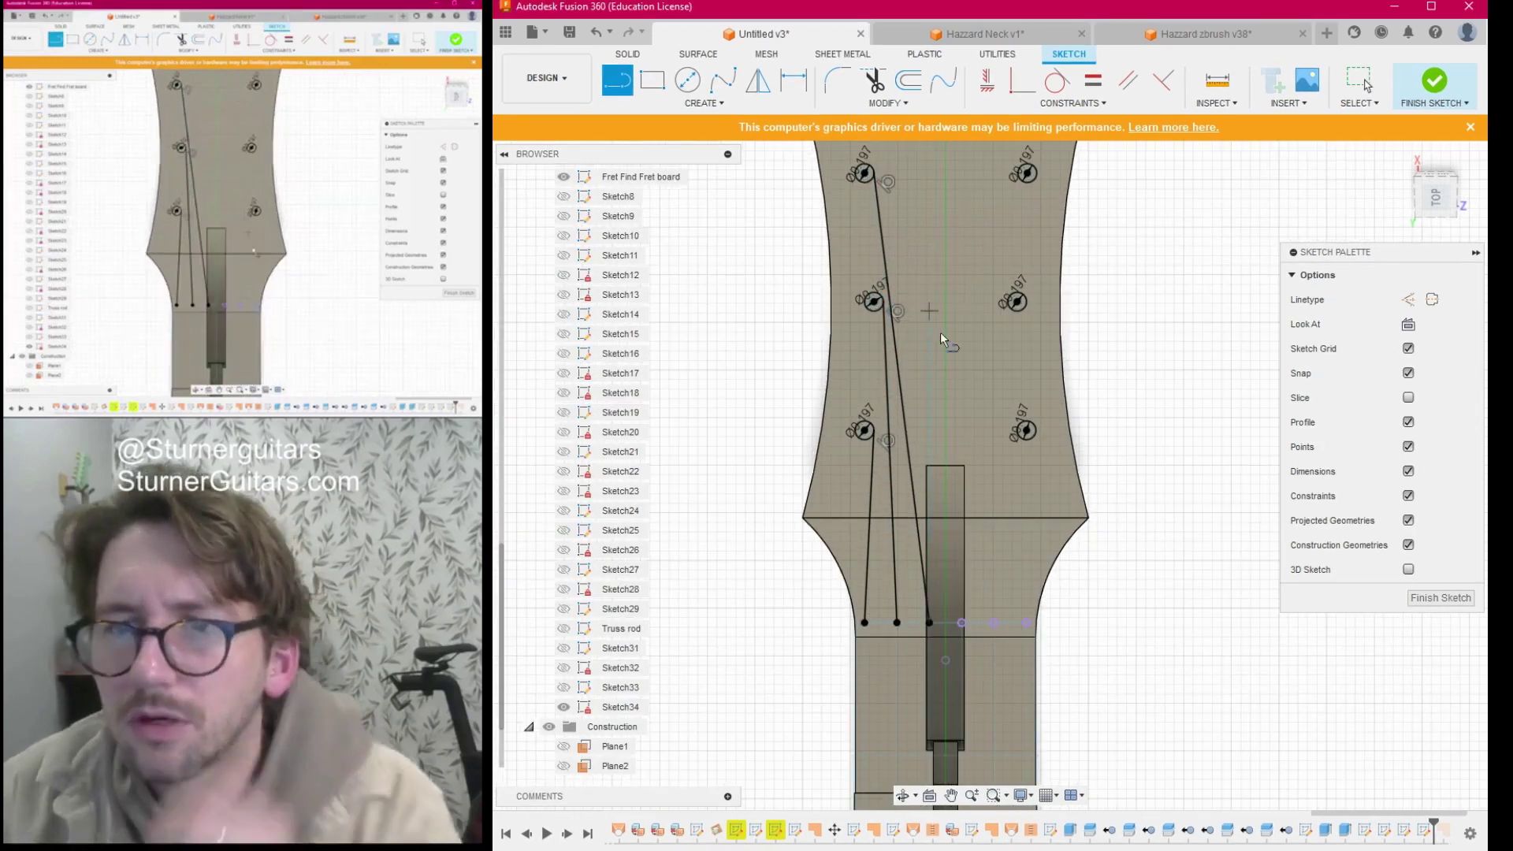
Draw lines from the three right string points at the nut to the inner edges of the upper, middle and lower right tuner circles.
{"action": "left_click", "coordinate": [962, 619]}
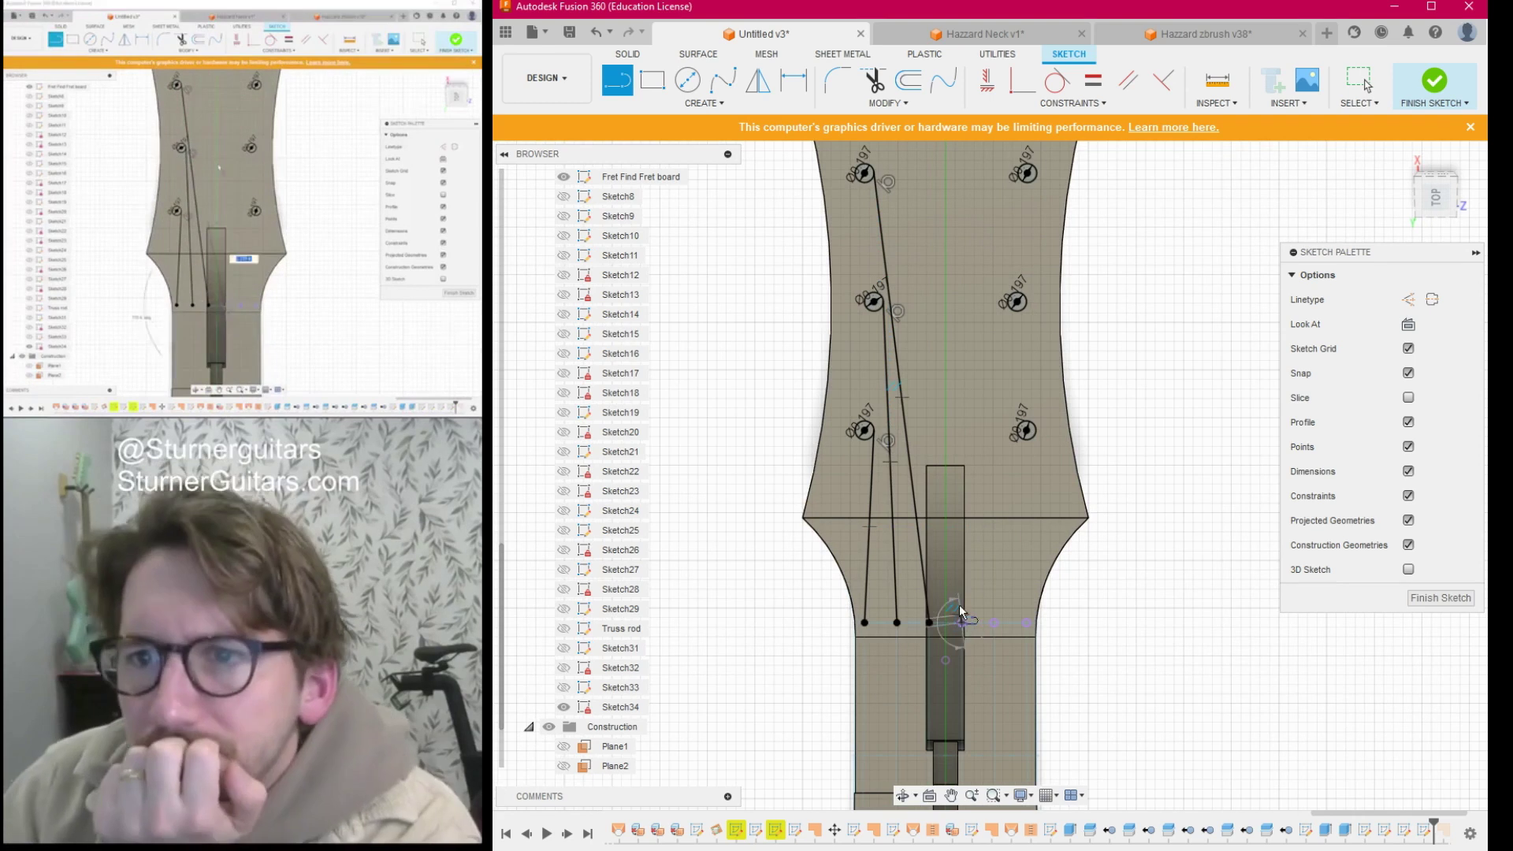
{"action": "scroll", "coordinate": [960, 312], "scroll_direction": "down", "scroll_amount": 1}
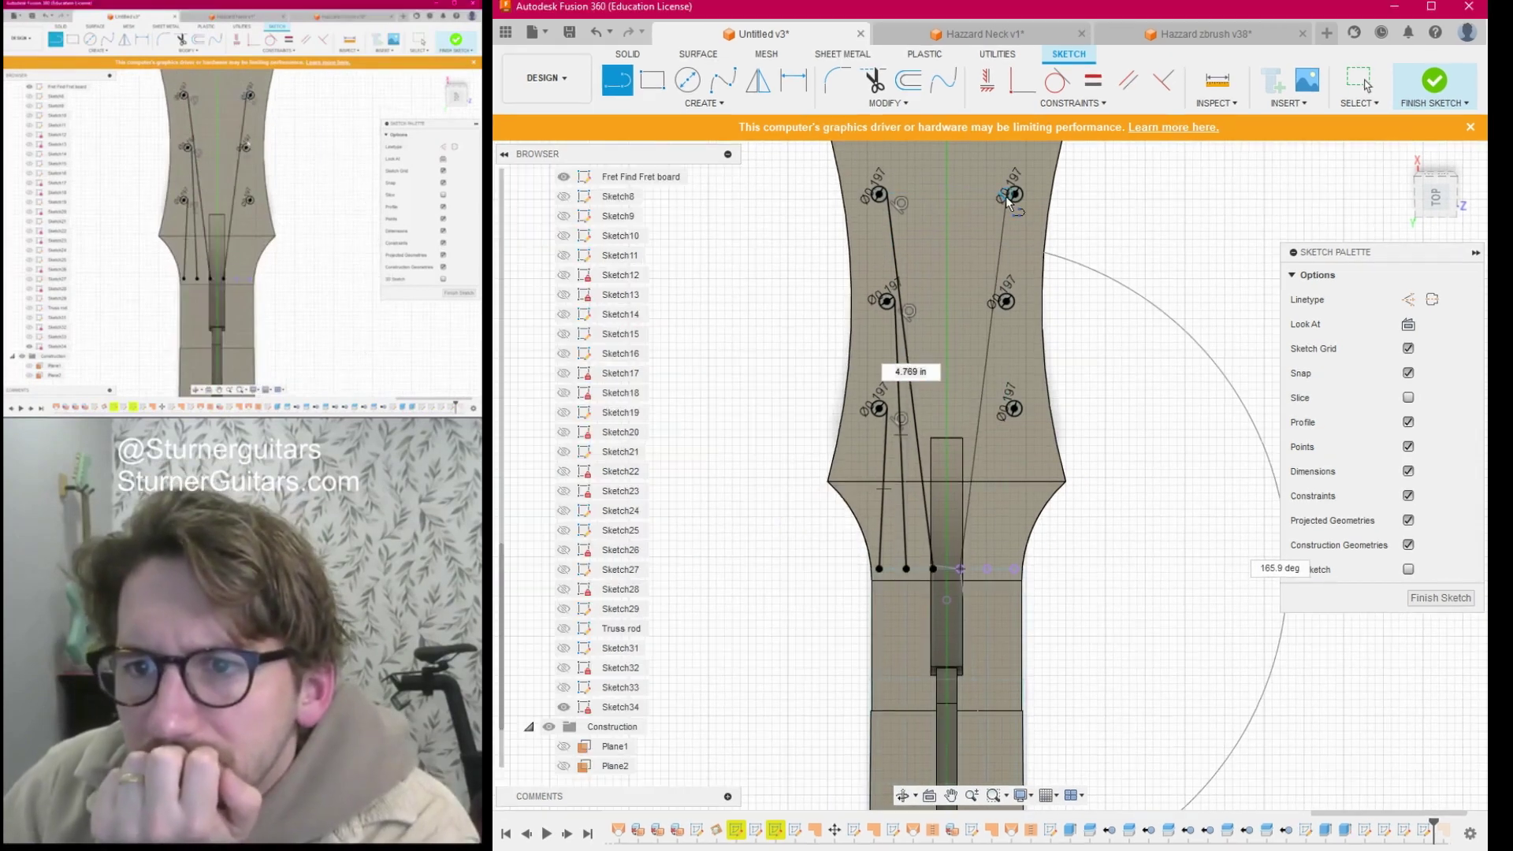
{"action": "left_click", "coordinate": [1005, 197]}
{"action": "left_click", "coordinate": [989, 569]}
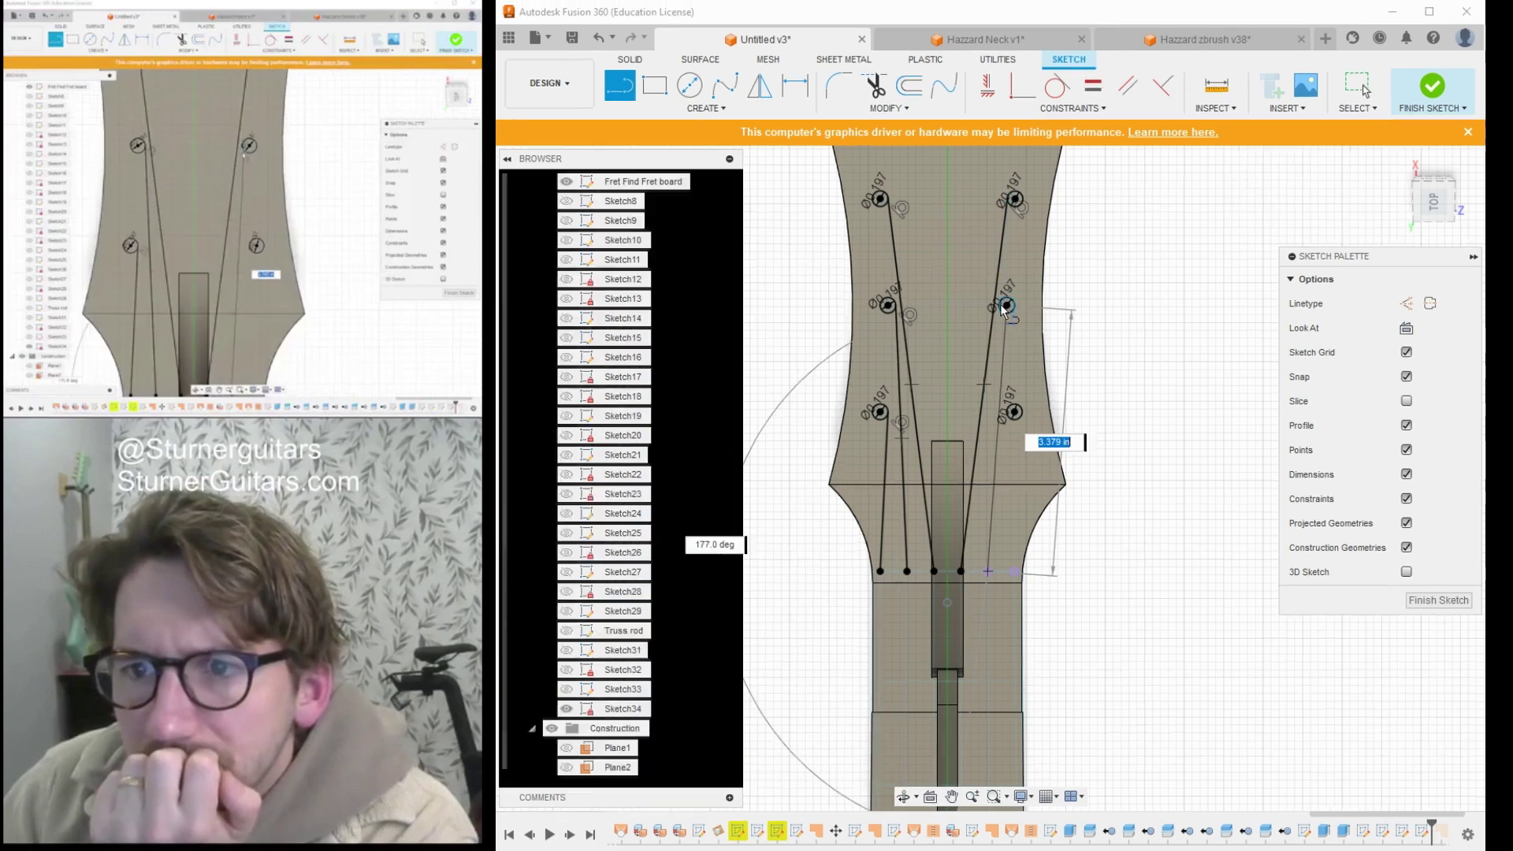
{"action": "scroll", "coordinate": [1003, 302], "scroll_direction": "up", "scroll_amount": 3}
{"action": "left_click", "coordinate": [997, 301]}
{"action": "scroll", "coordinate": [1001, 393], "scroll_direction": "down", "scroll_amount": 3}
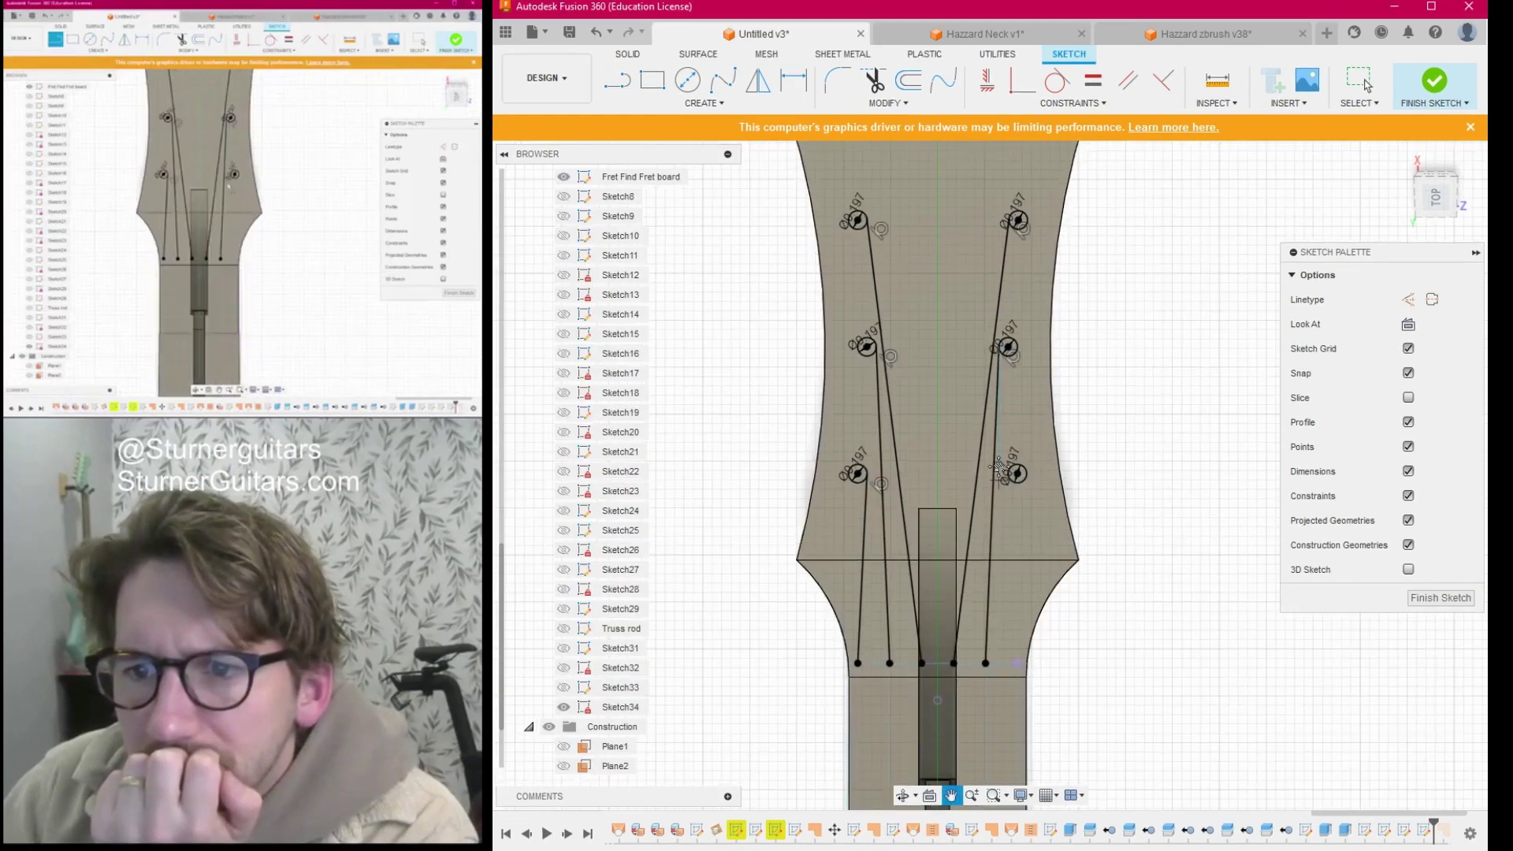
{"action": "left_click", "coordinate": [985, 530]}
{"action": "scroll", "coordinate": [976, 375], "scroll_direction": "up", "scroll_amount": 4}
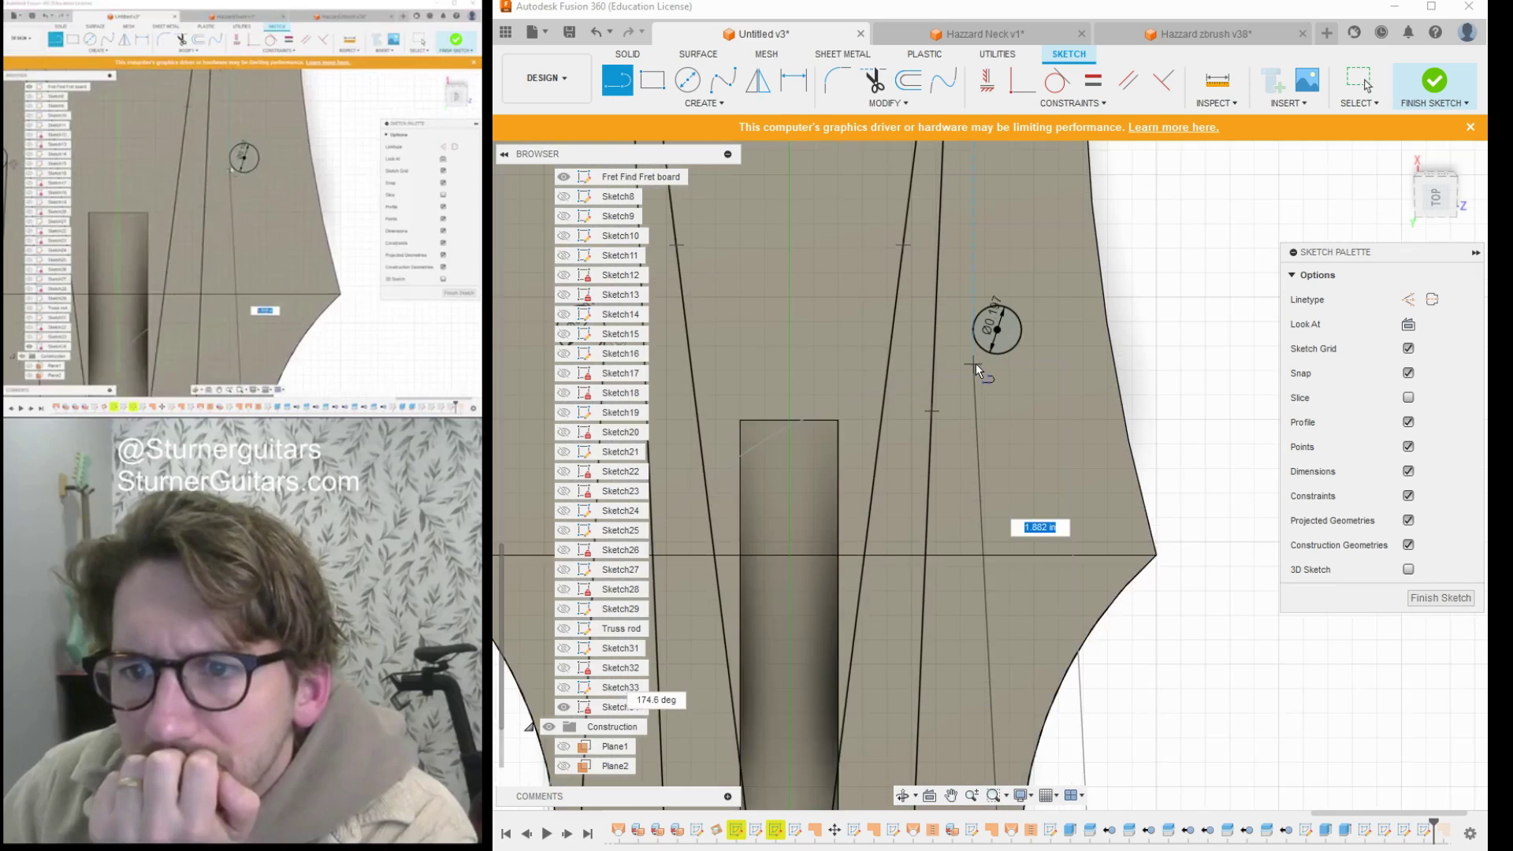
{"action": "left_click", "coordinate": [978, 340]}
{"action": "scroll", "coordinate": [977, 342], "scroll_direction": "down", "scroll_amount": 4}
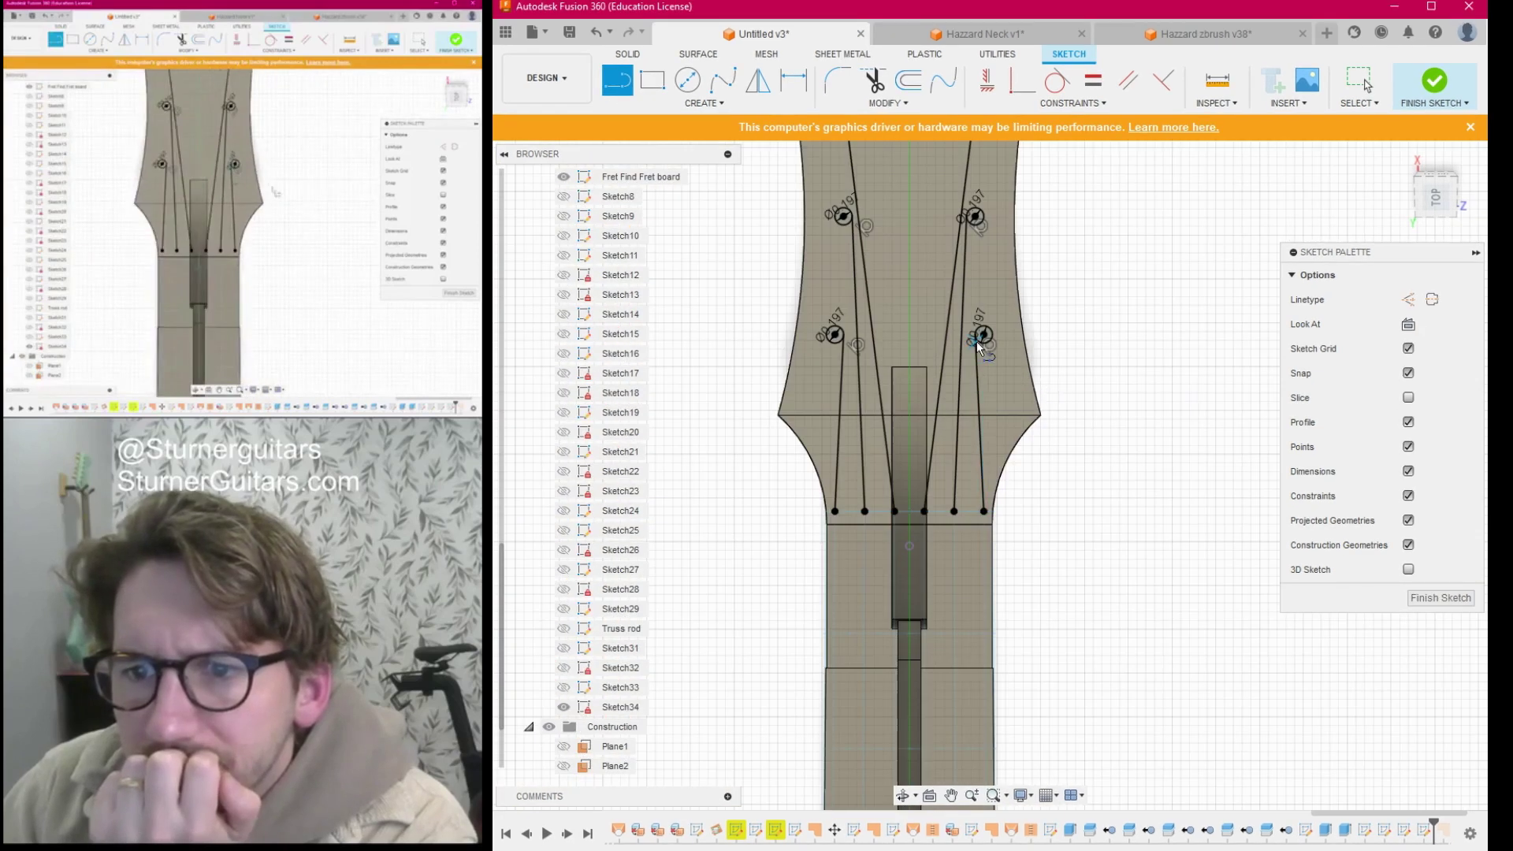
{"action": "key", "text": "Escape"}
{"action": "scroll", "coordinate": [1179, 365], "scroll_direction": "down", "scroll_amount": 2}
{"action": "middle_click_drag", "start_coordinate": [1166, 399], "coordinate": [1133, 503]}
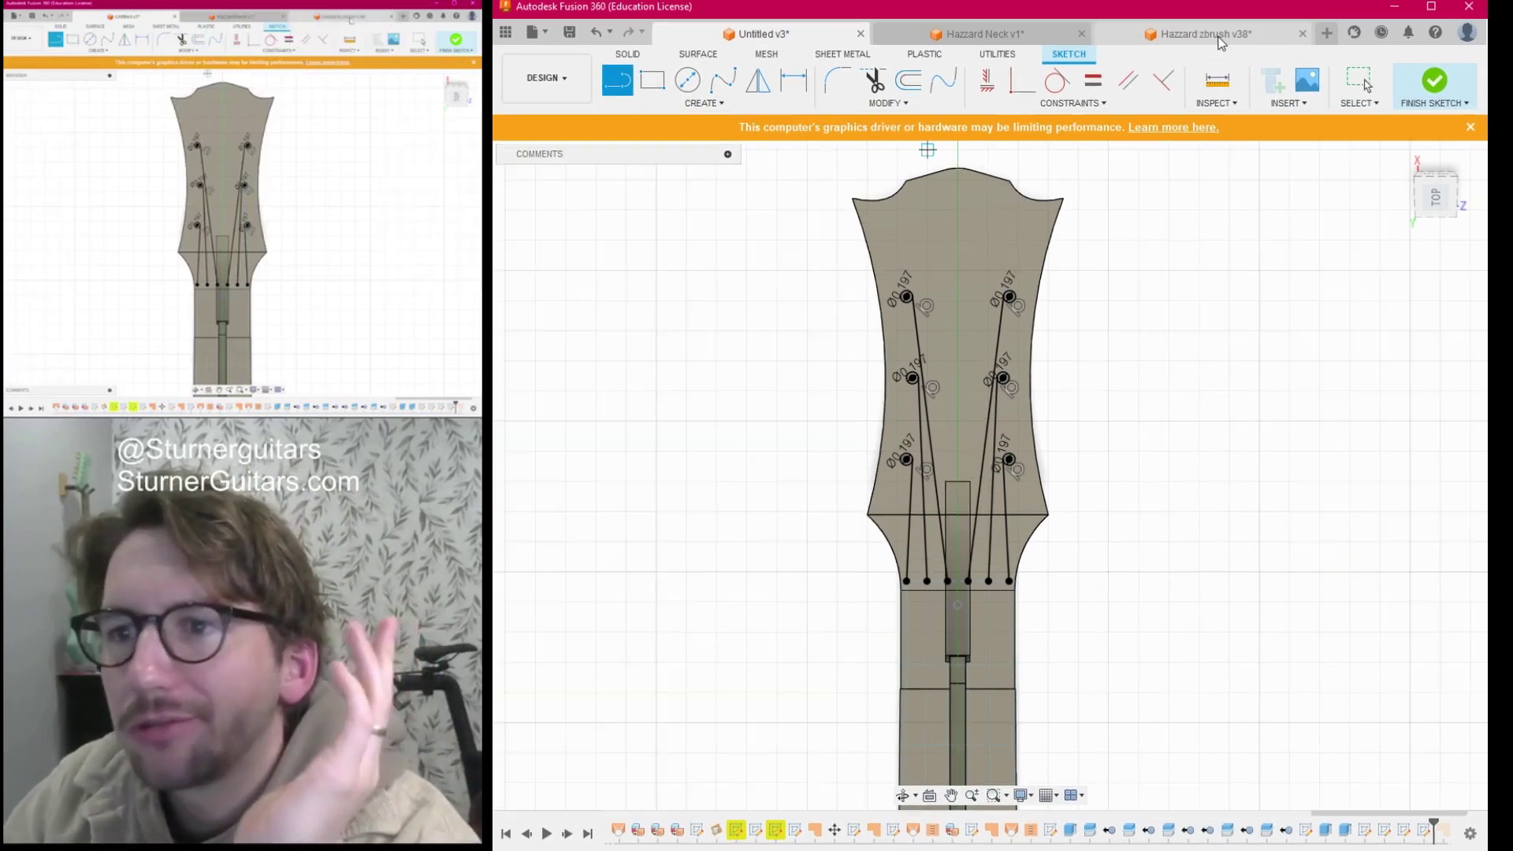
Switch to the Hazzard Neck design and measure the diameter of a tuner hole on its headstock.
{"action": "left_click", "coordinate": [1220, 49]}
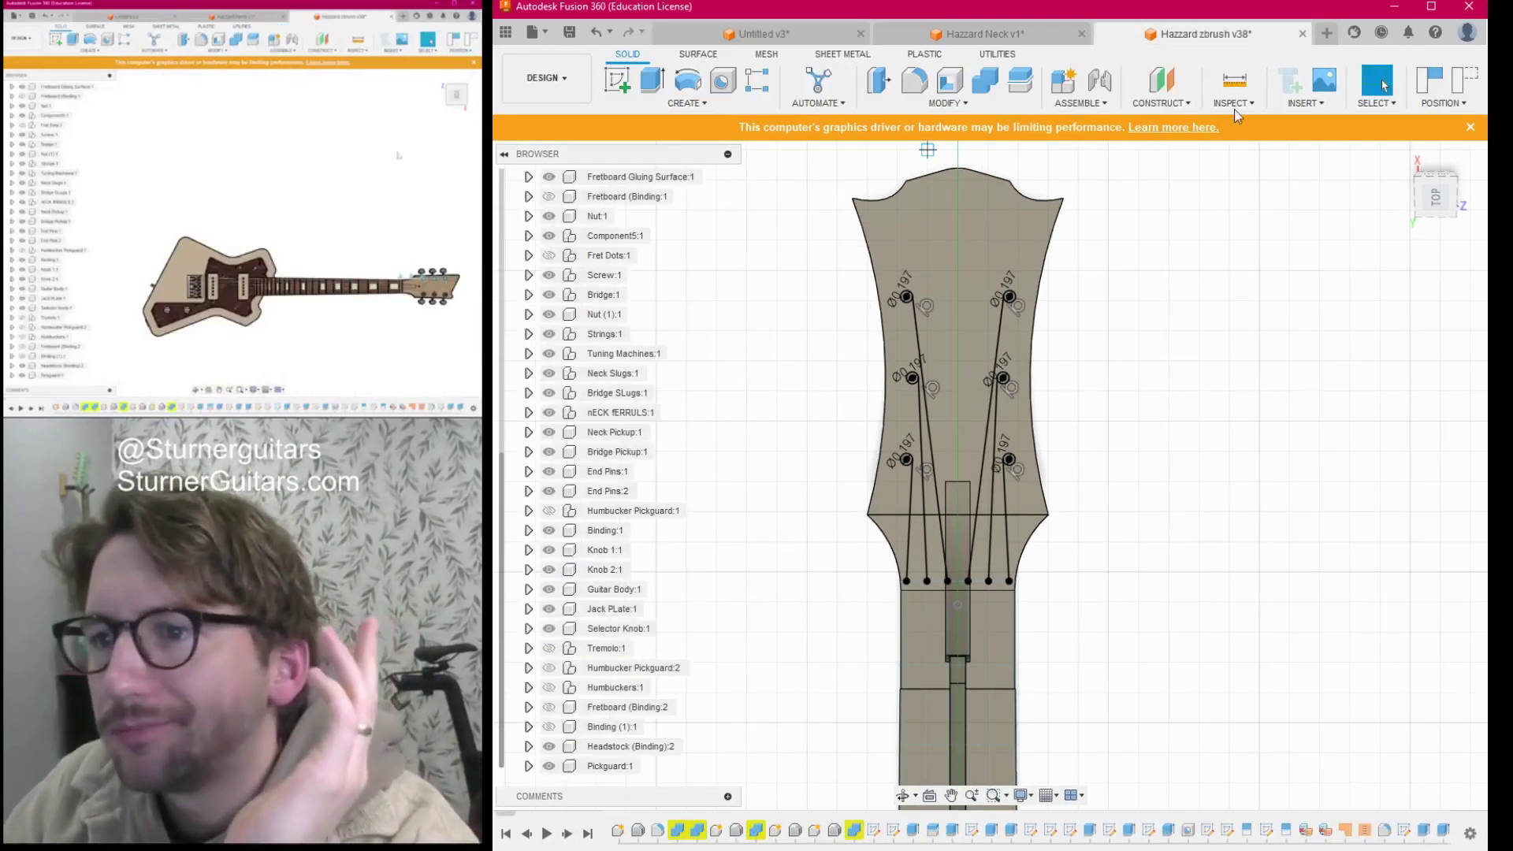
{"action": "left_click", "coordinate": [1010, 31]}
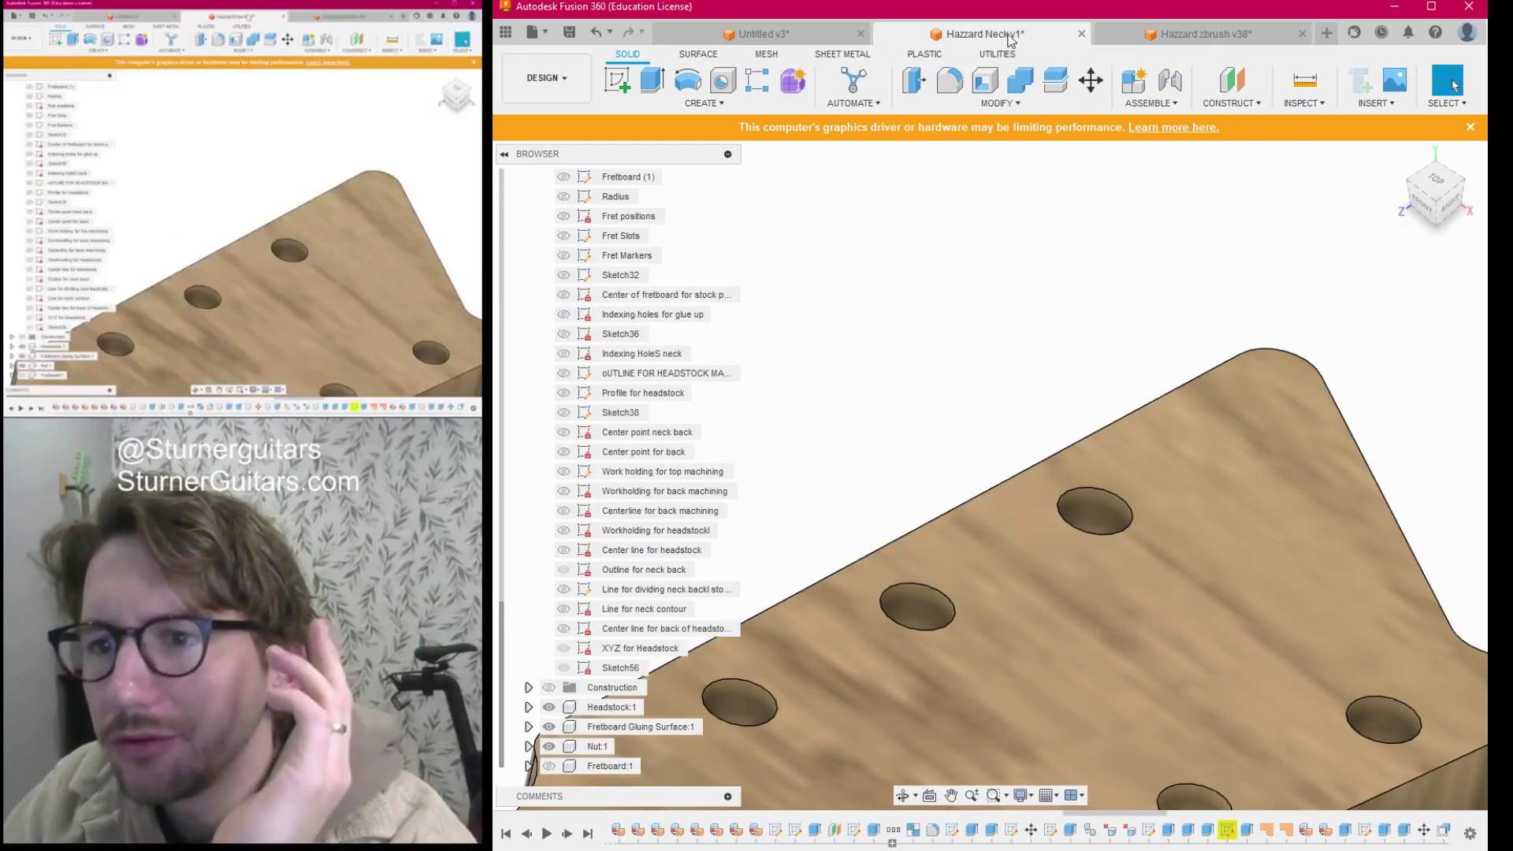
{"action": "left_click", "coordinate": [1323, 87]}
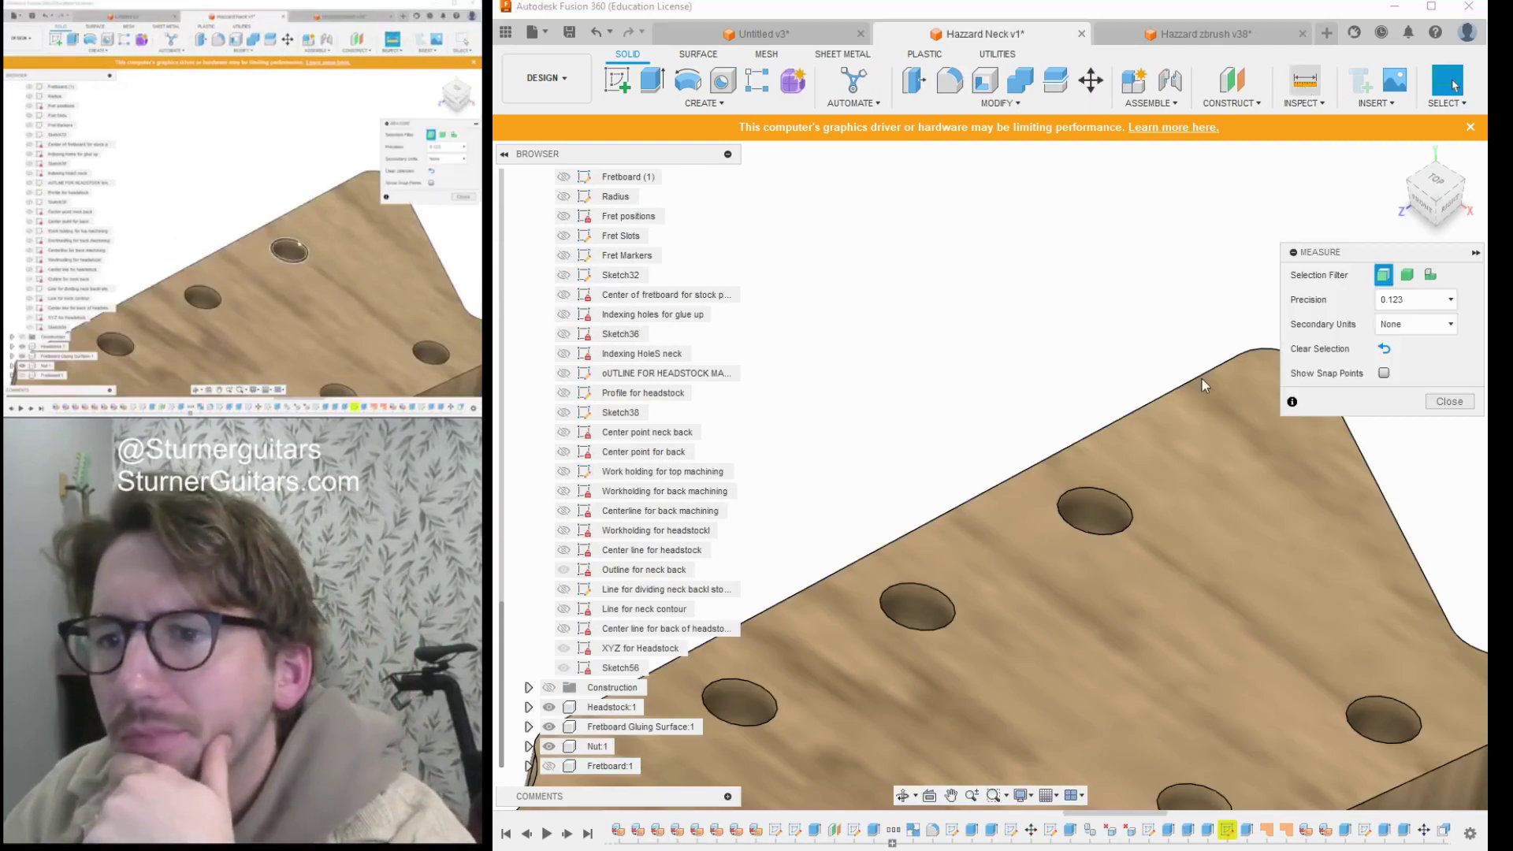
{"action": "left_click", "coordinate": [1103, 495]}
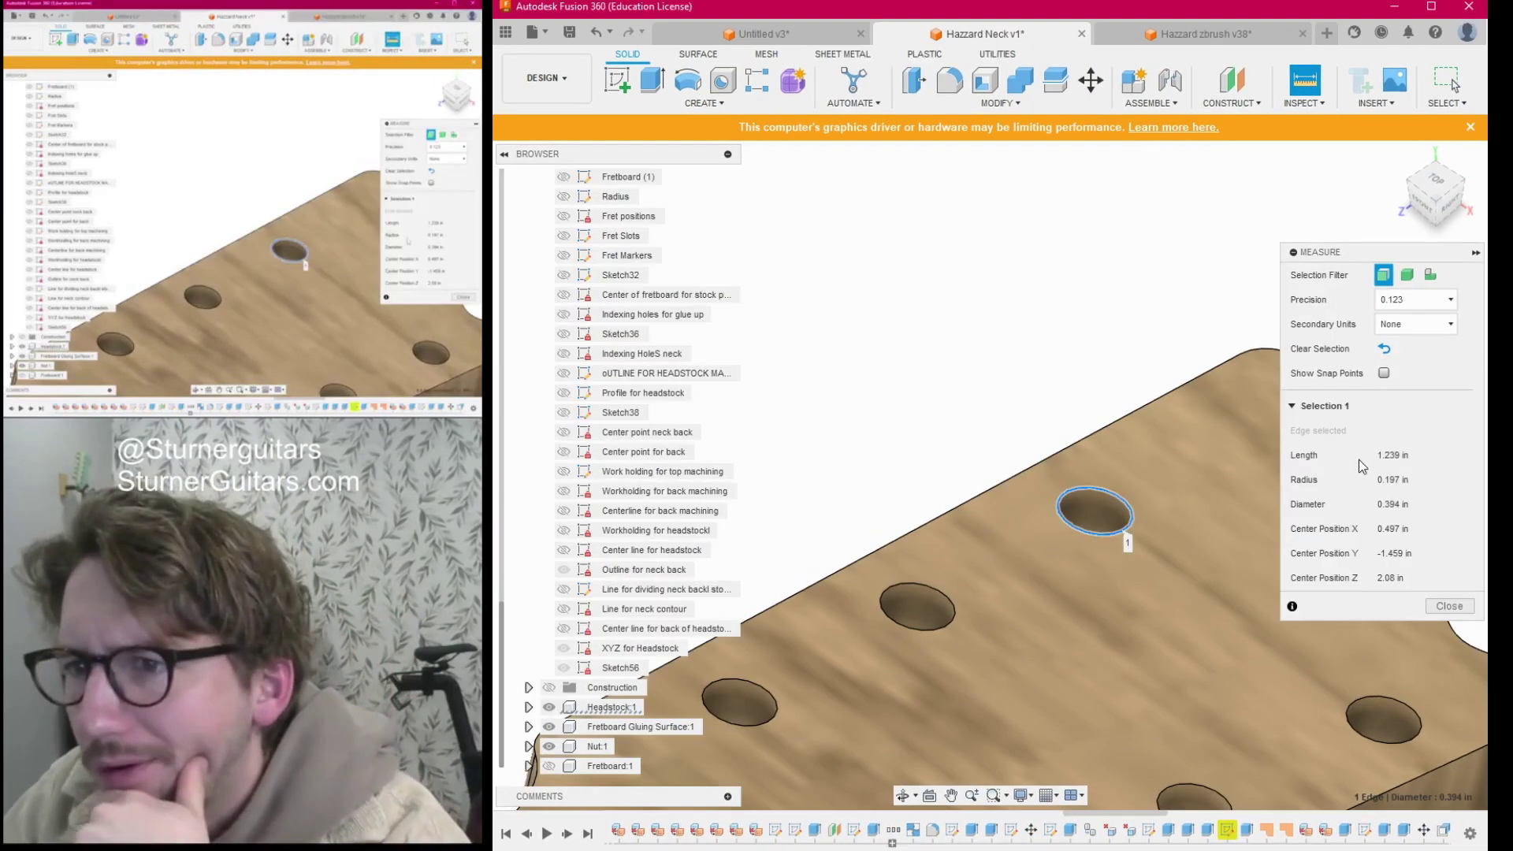
{"action": "left_click", "coordinate": [1395, 504]}
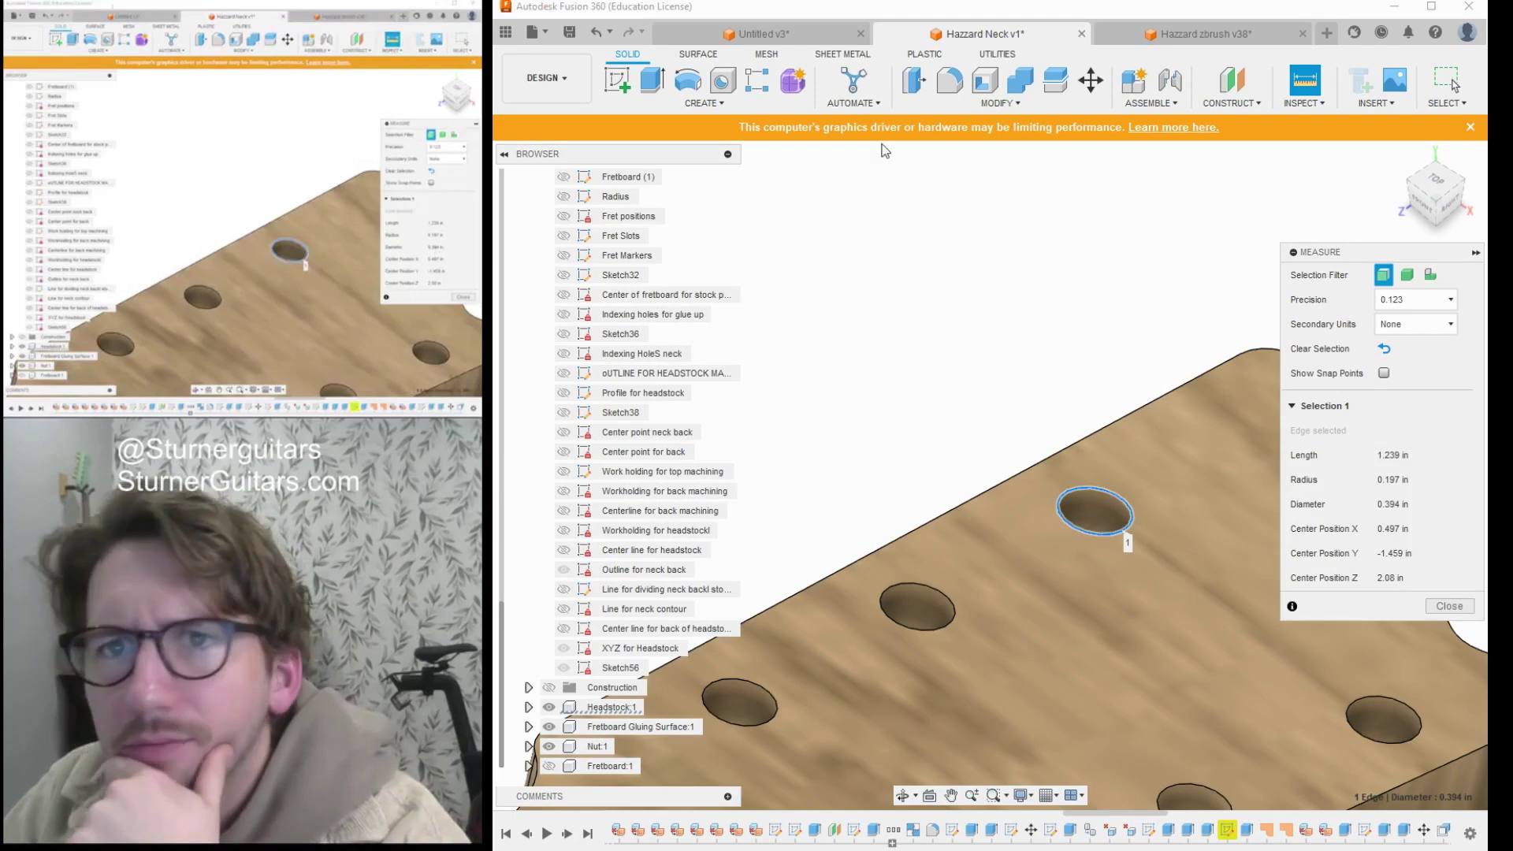
Return to the Untitled design and draw a 0.394 in diameter circle concentric with the upper right tuner circle.
{"action": "left_click", "coordinate": [738, 34]}
{"action": "scroll", "coordinate": [906, 296], "scroll_direction": "down", "scroll_amount": 3}
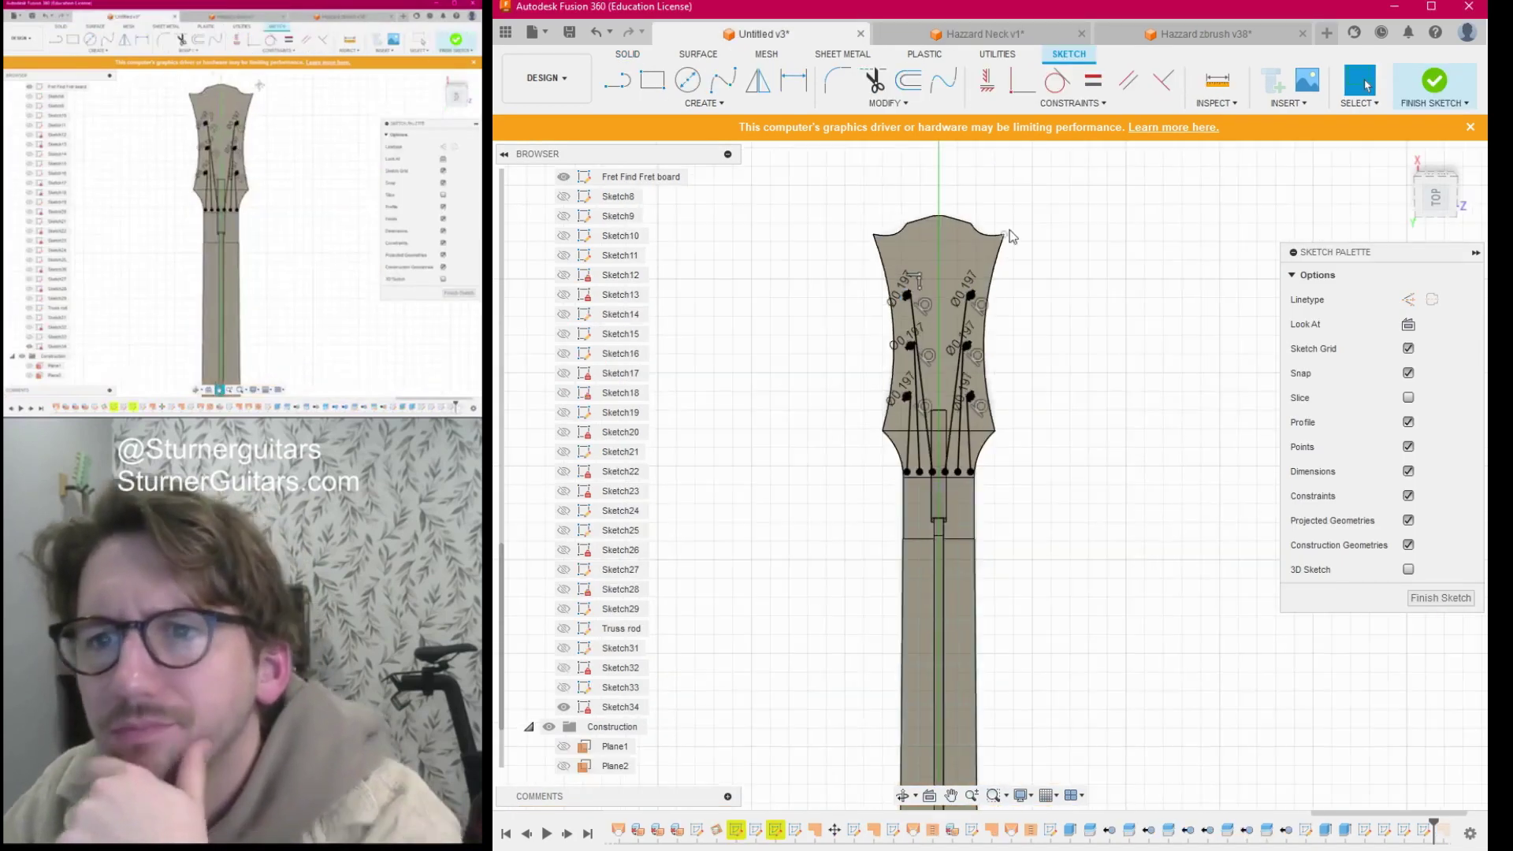
{"action": "scroll", "coordinate": [1011, 235], "scroll_direction": "up", "scroll_amount": 5}
{"action": "key", "text": "c"}
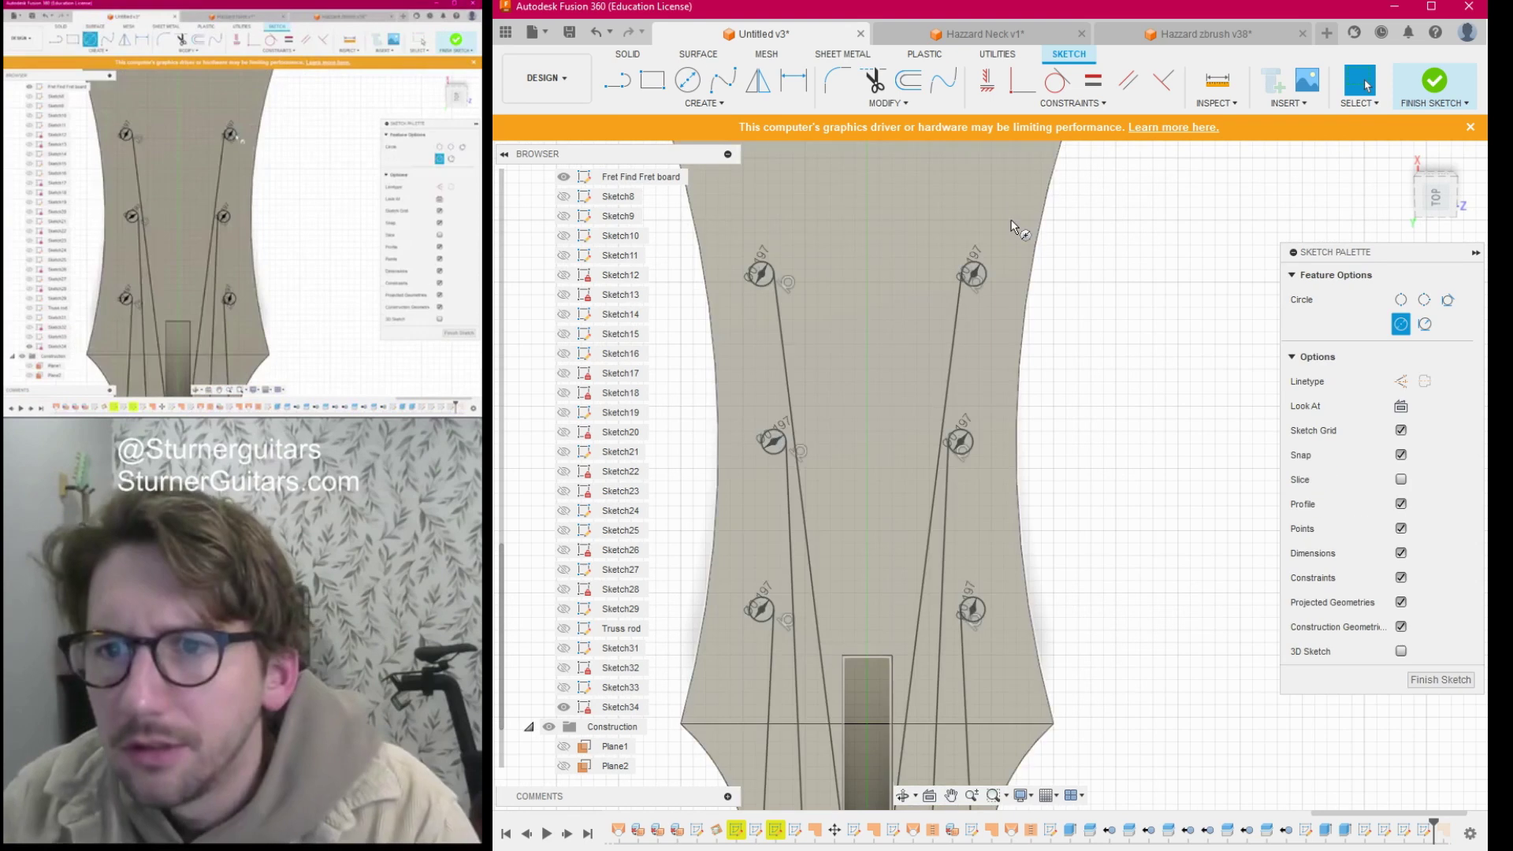
{"action": "left_click", "coordinate": [975, 275]}
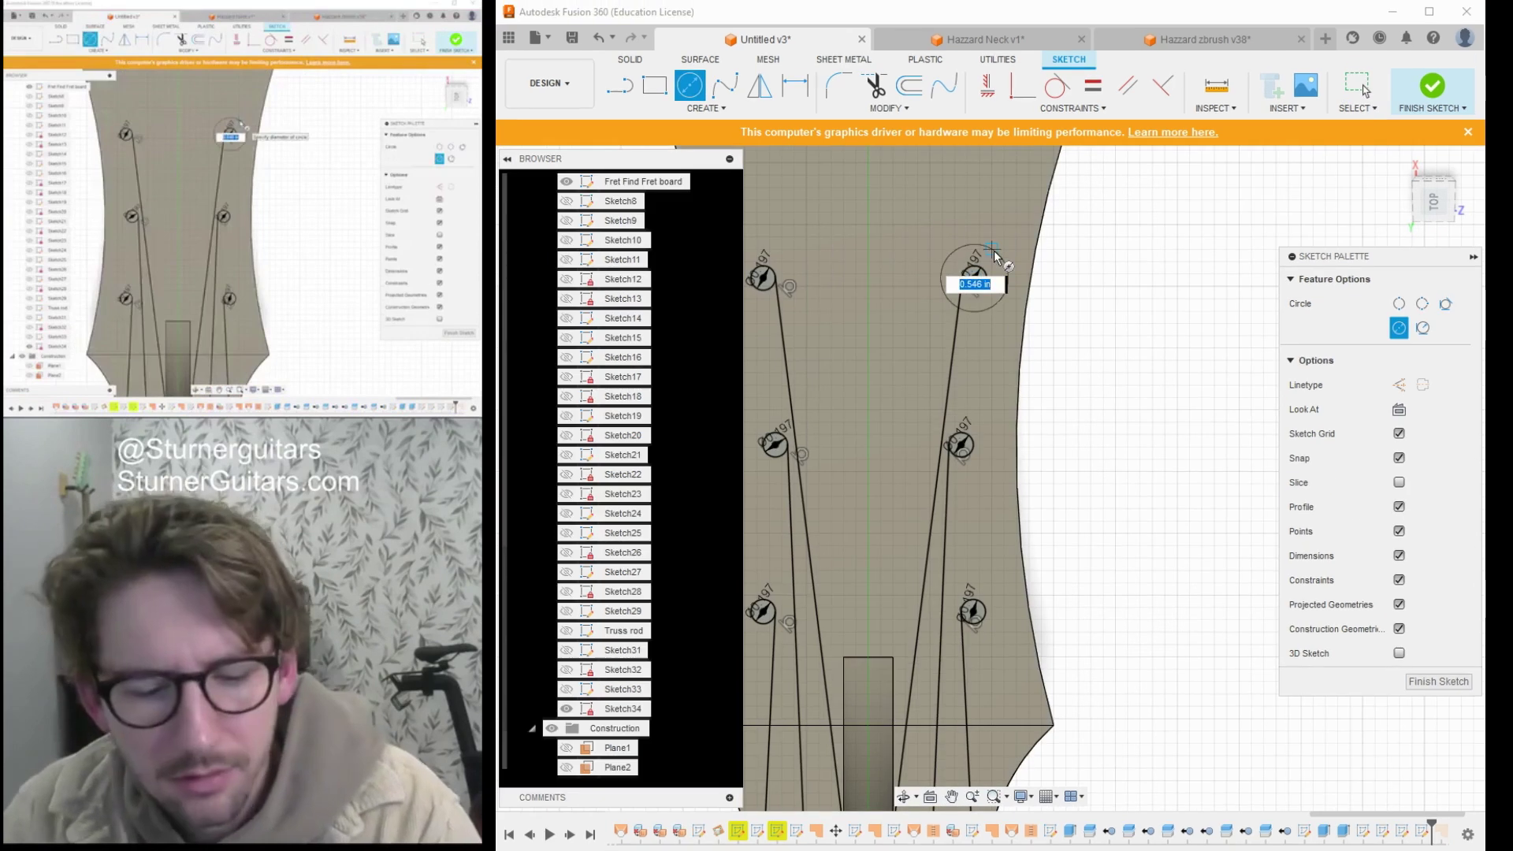
{"action": "type", "text": "0.394 in"}
{"action": "key", "text": "Return"}
{"action": "key", "text": "Escape"}
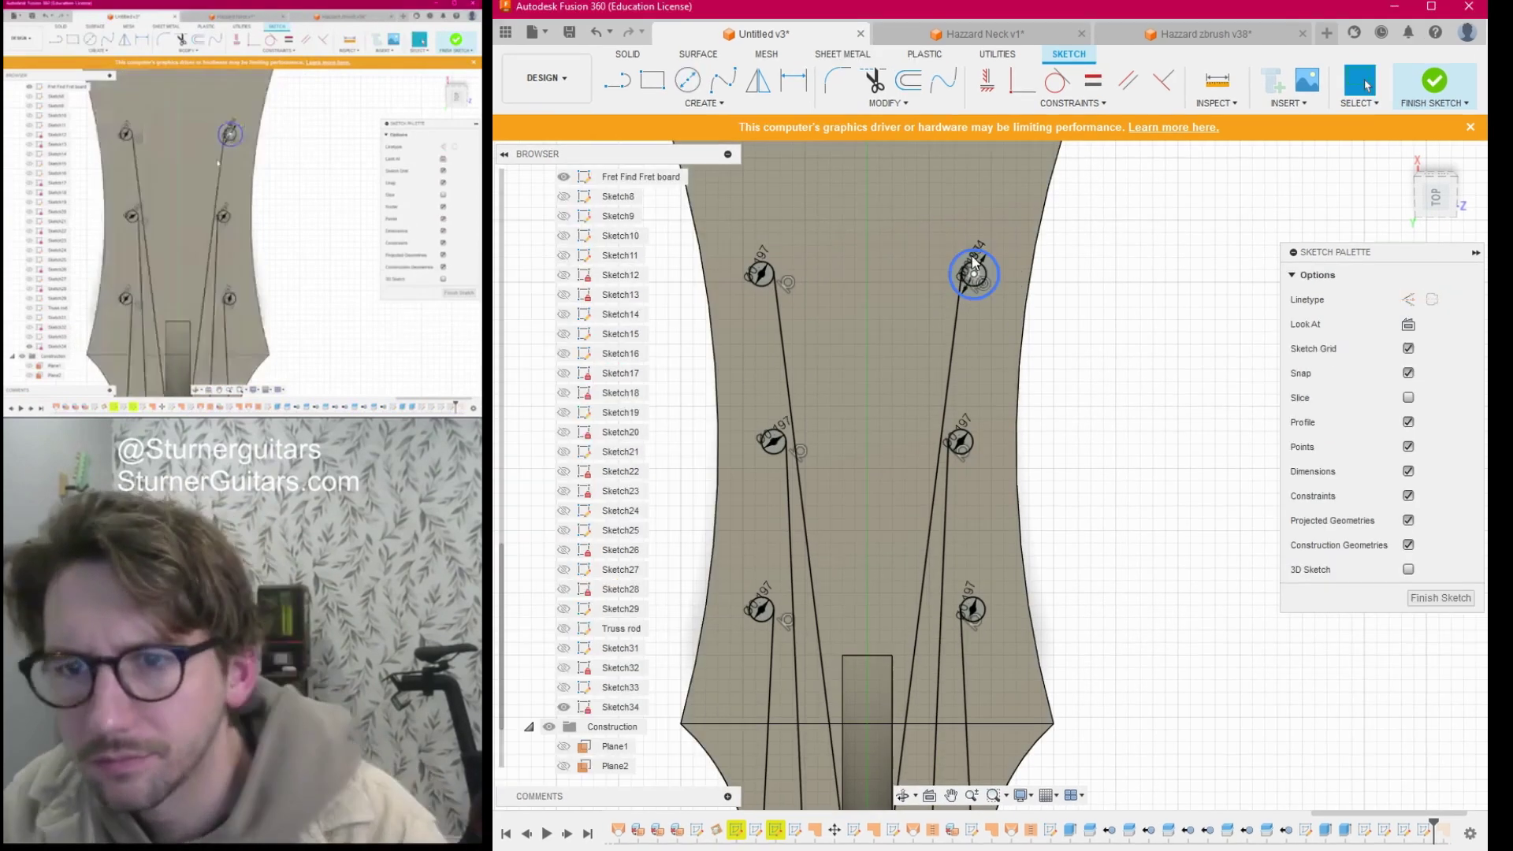
Draw 0.394 in diameter circles concentric with the middle and lower right tuner circles.
{"action": "key", "text": "c"}
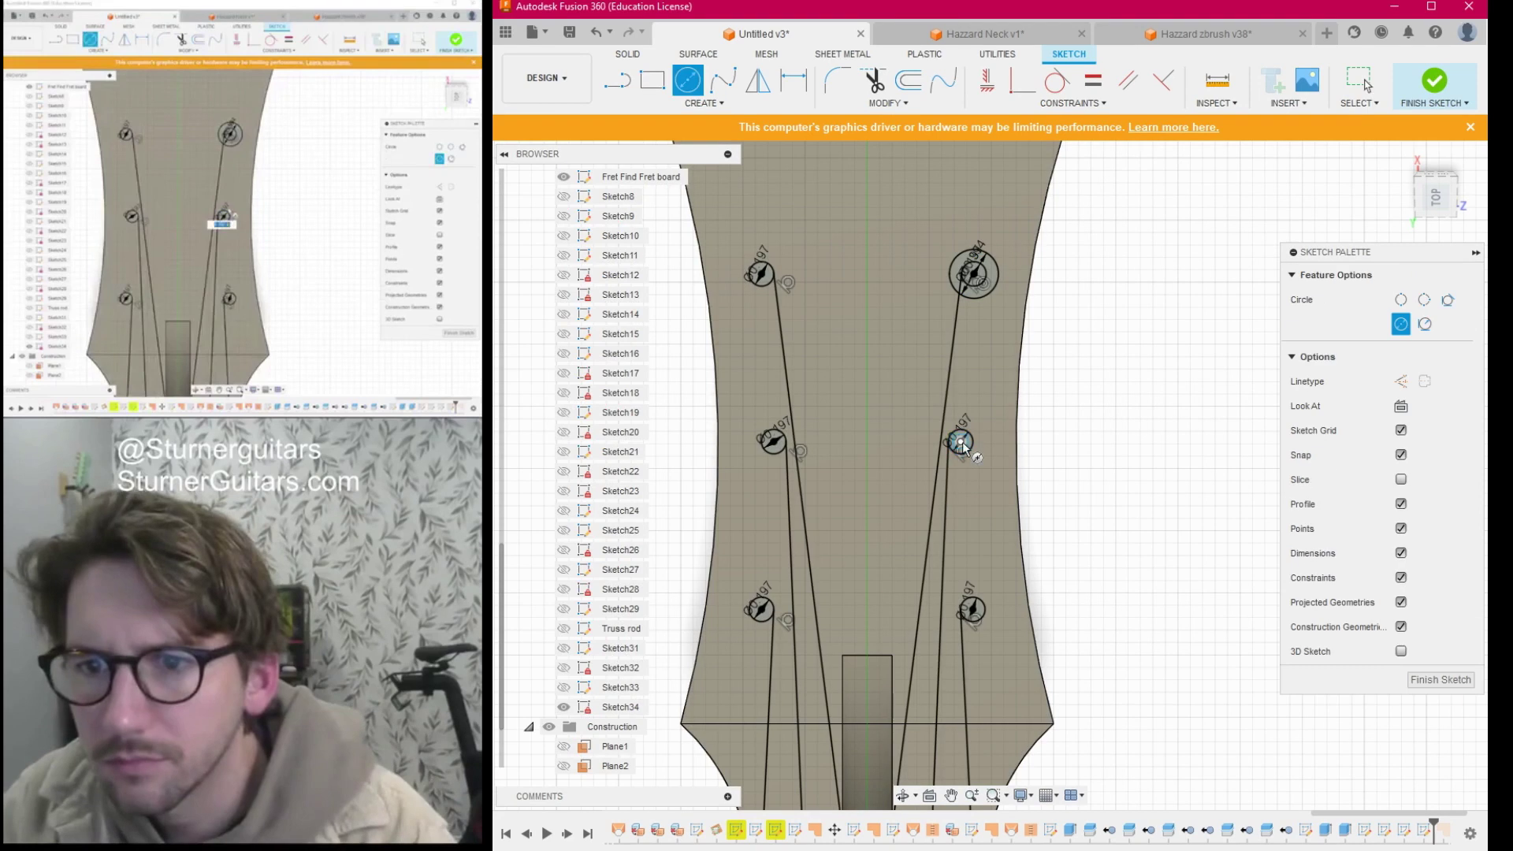
{"action": "left_click", "coordinate": [961, 442]}
{"action": "type", "text": "0.394"}
{"action": "key", "text": "Return"}
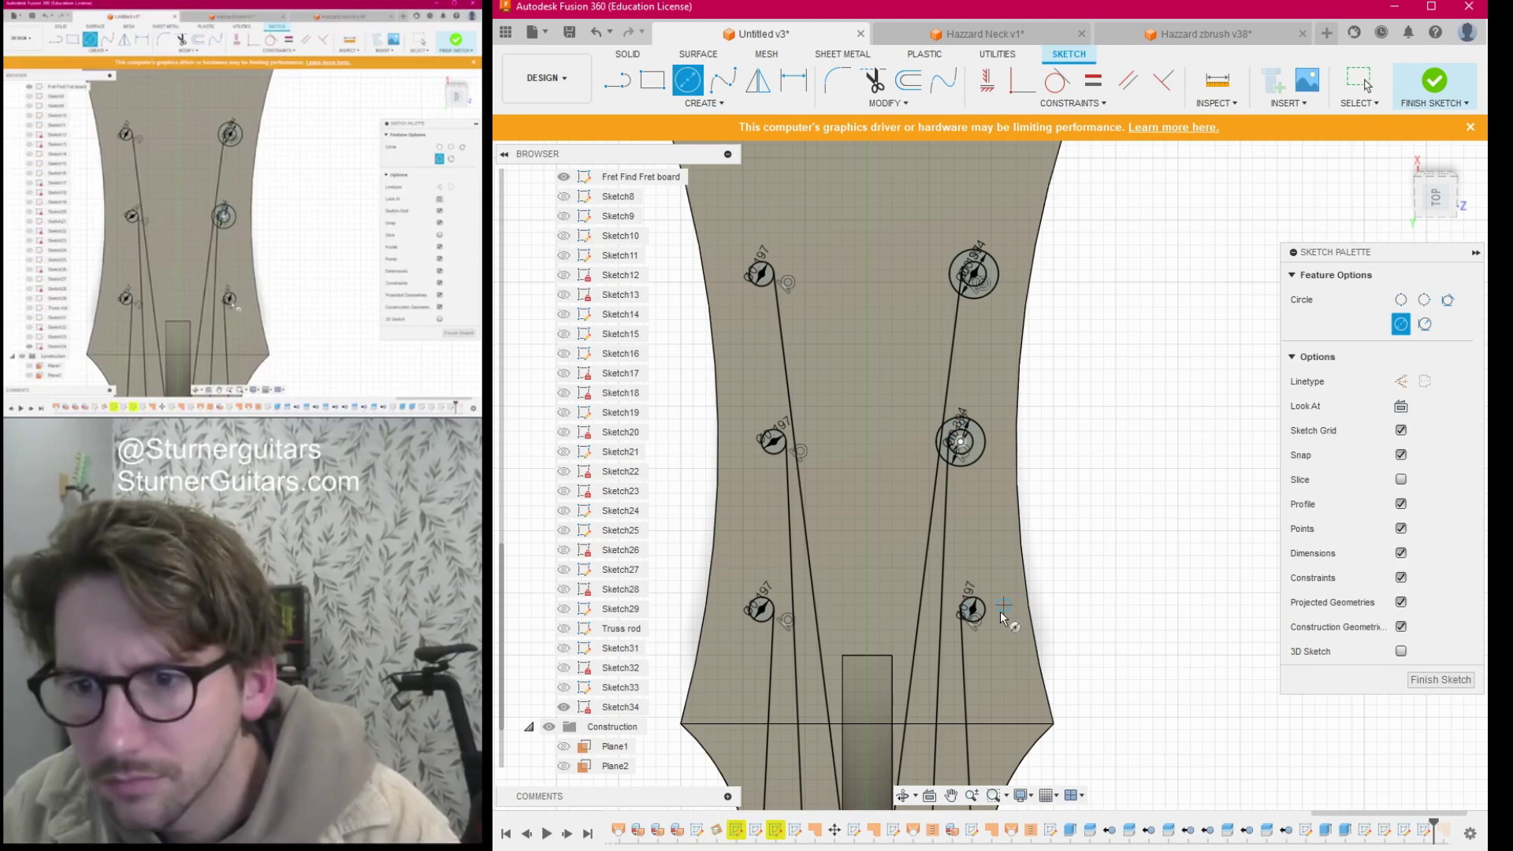
{"action": "left_click", "coordinate": [973, 610]}
{"action": "type", "text": "0.394"}
{"action": "key", "text": "Return"}
{"action": "key", "text": "Escape"}
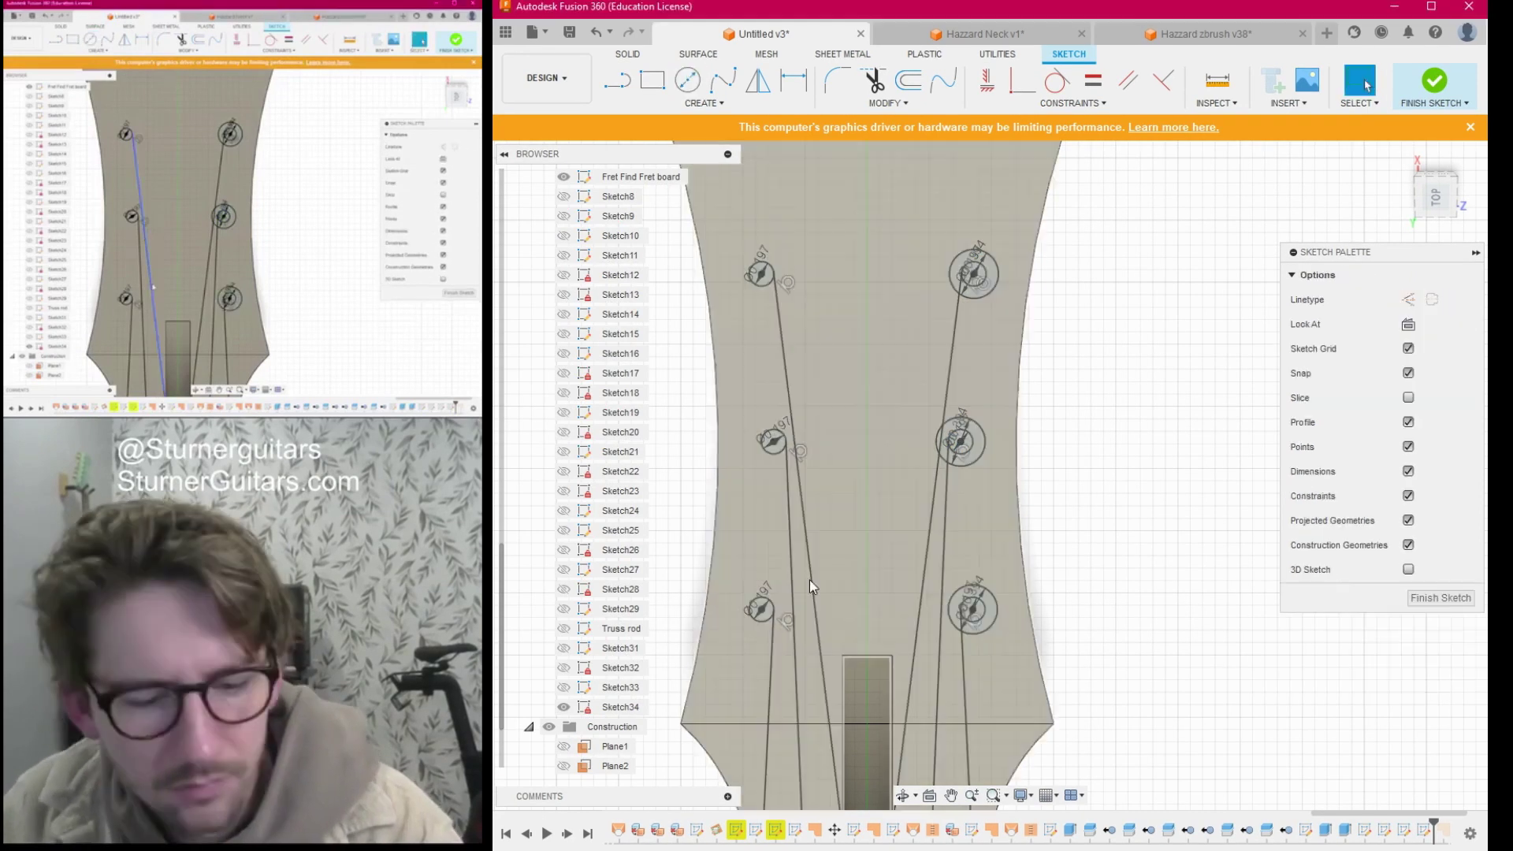
Draw 0.394 in diameter circles concentric with the three left tuner circles and finish the sketch.
{"action": "left_click", "coordinate": [761, 609]}
{"action": "type", "text": "0.394"}
{"action": "key", "text": "Return"}
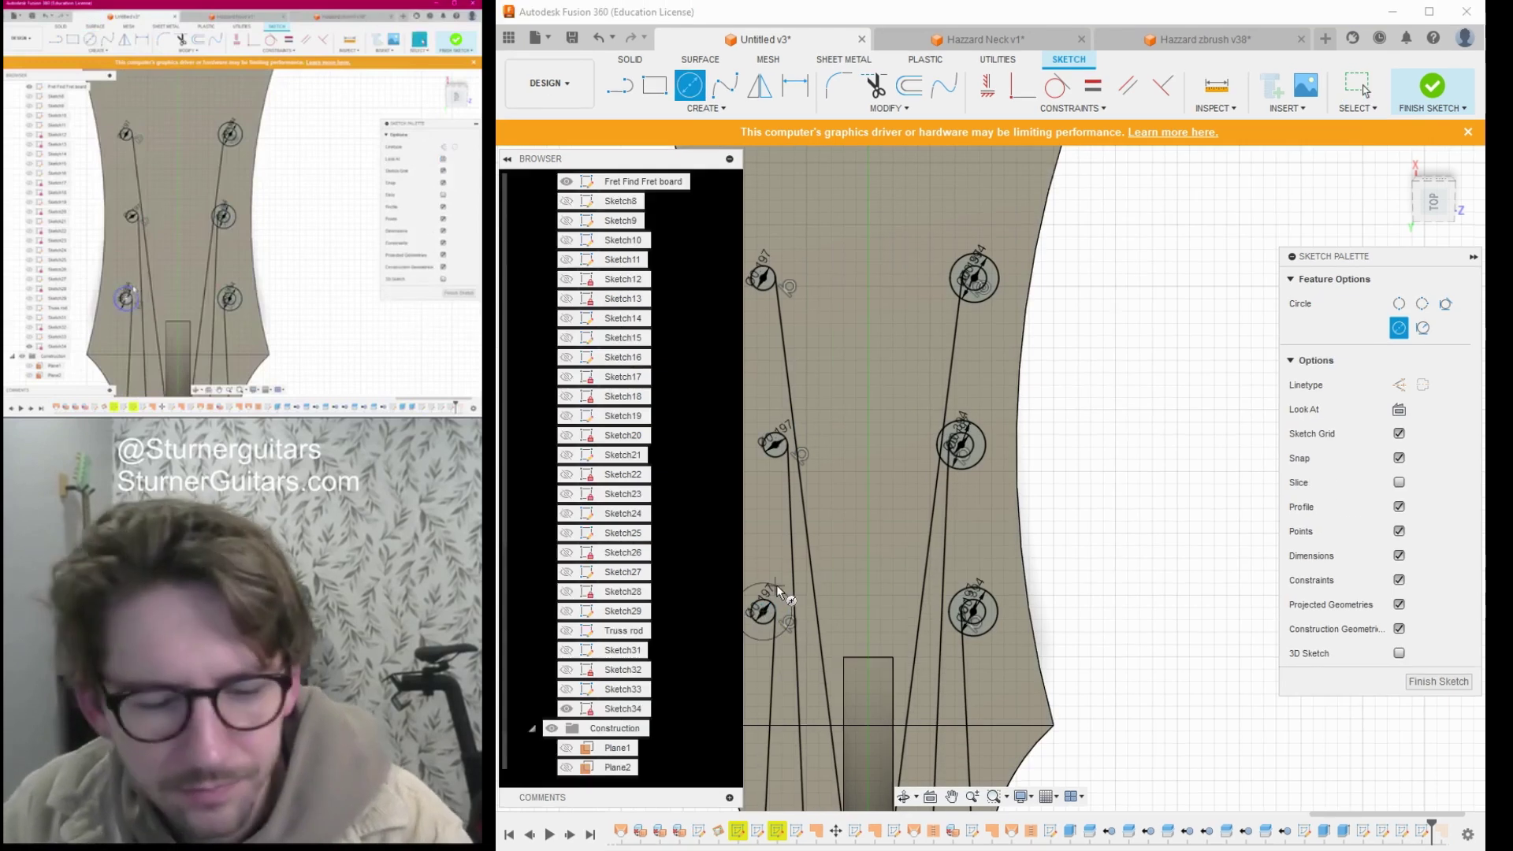
{"action": "key", "text": "Escape"}
{"action": "key", "text": "c"}
{"action": "left_click", "coordinate": [774, 442]}
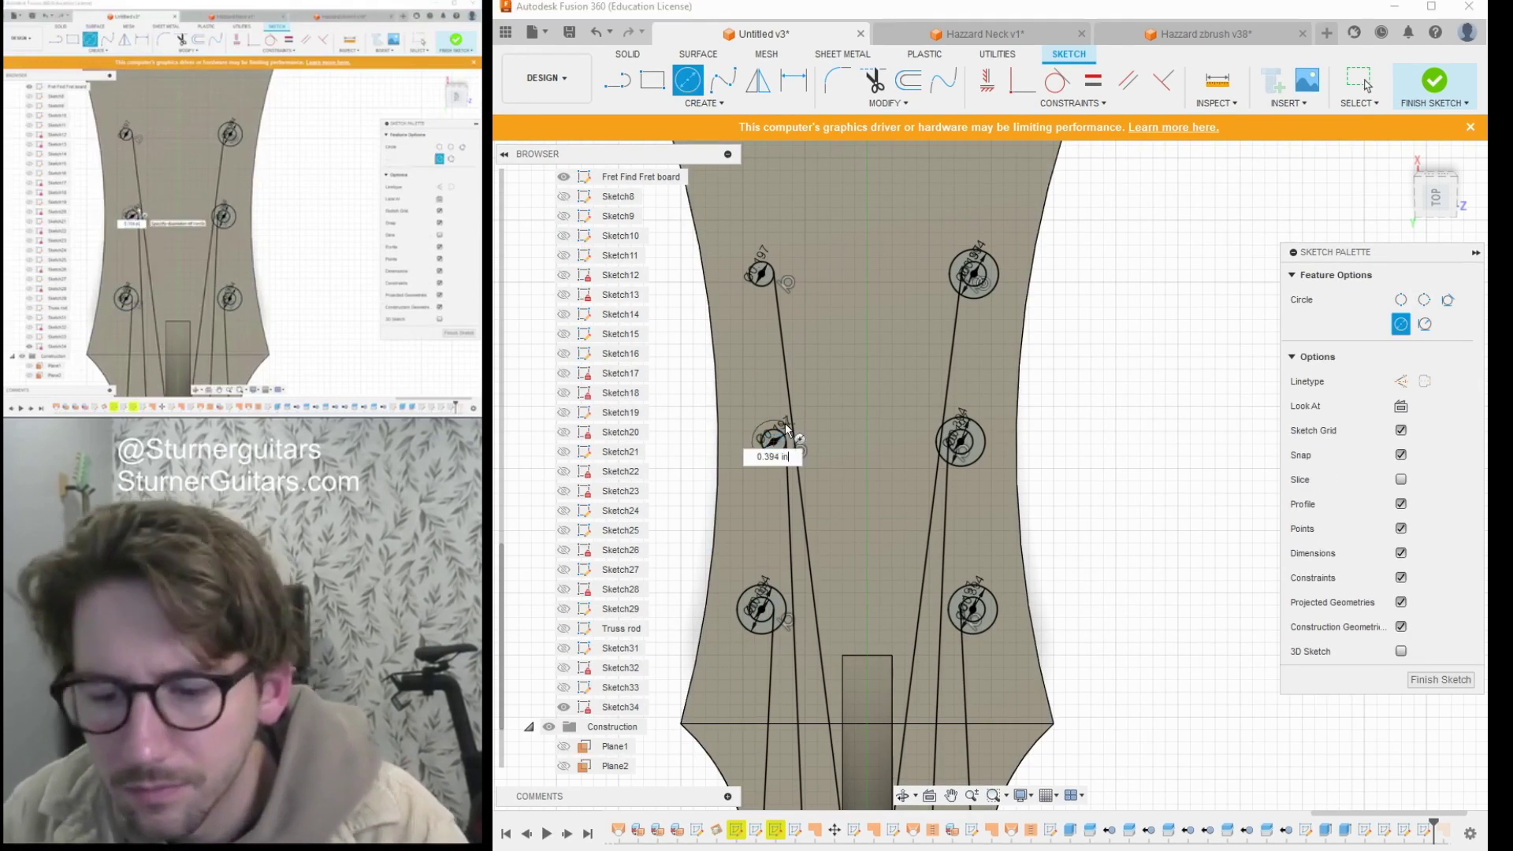
{"action": "key", "text": "c"}
{"action": "left_click", "coordinate": [761, 273]}
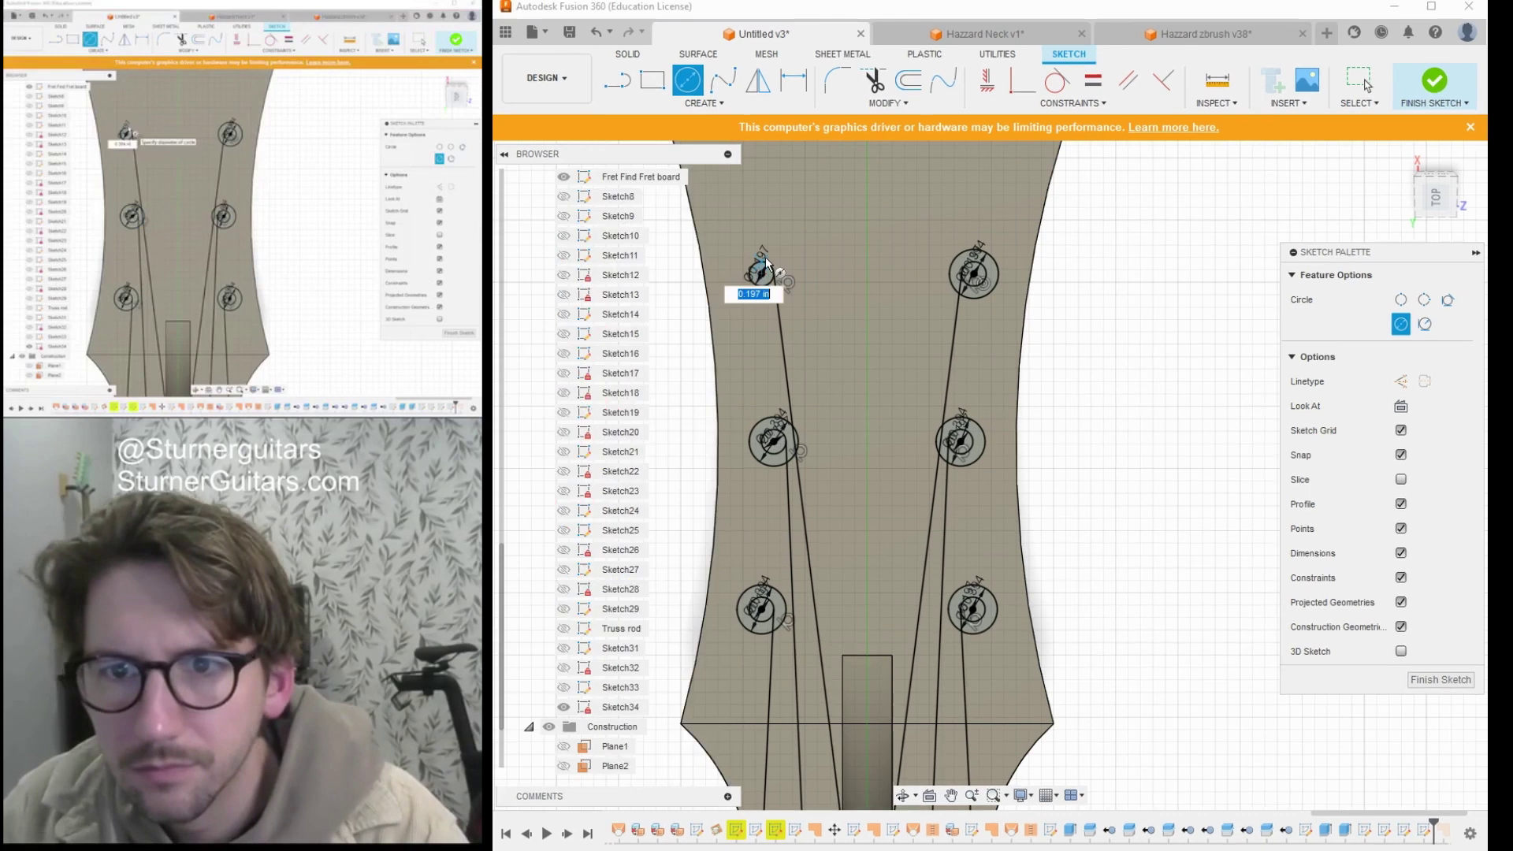
{"action": "type", "text": "0.394 in"}
{"action": "key", "text": "Return"}
{"action": "key", "text": "Escape"}
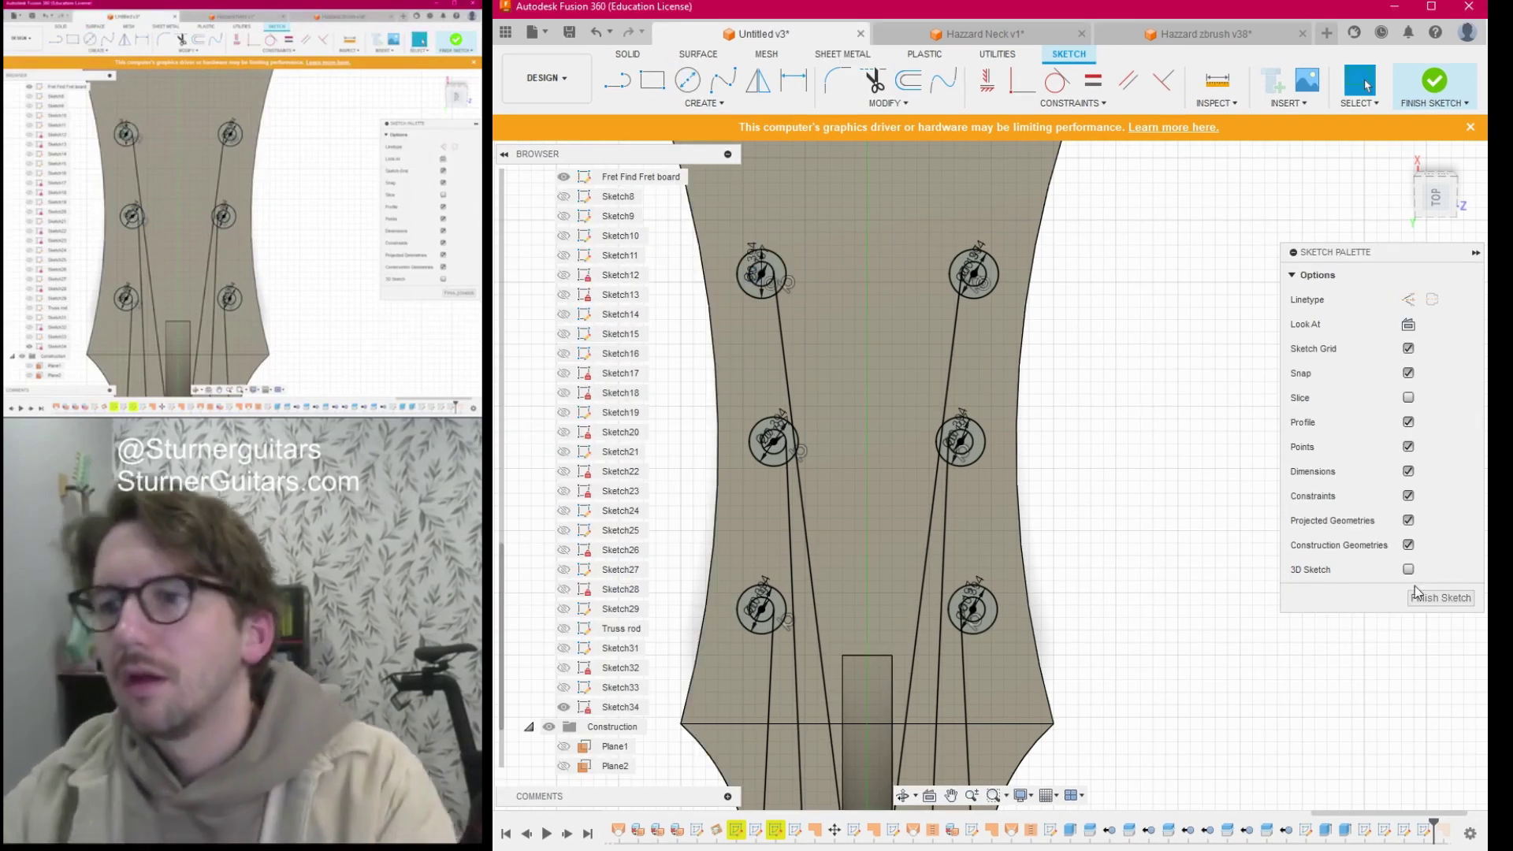
{"action": "left_click", "coordinate": [1419, 597]}
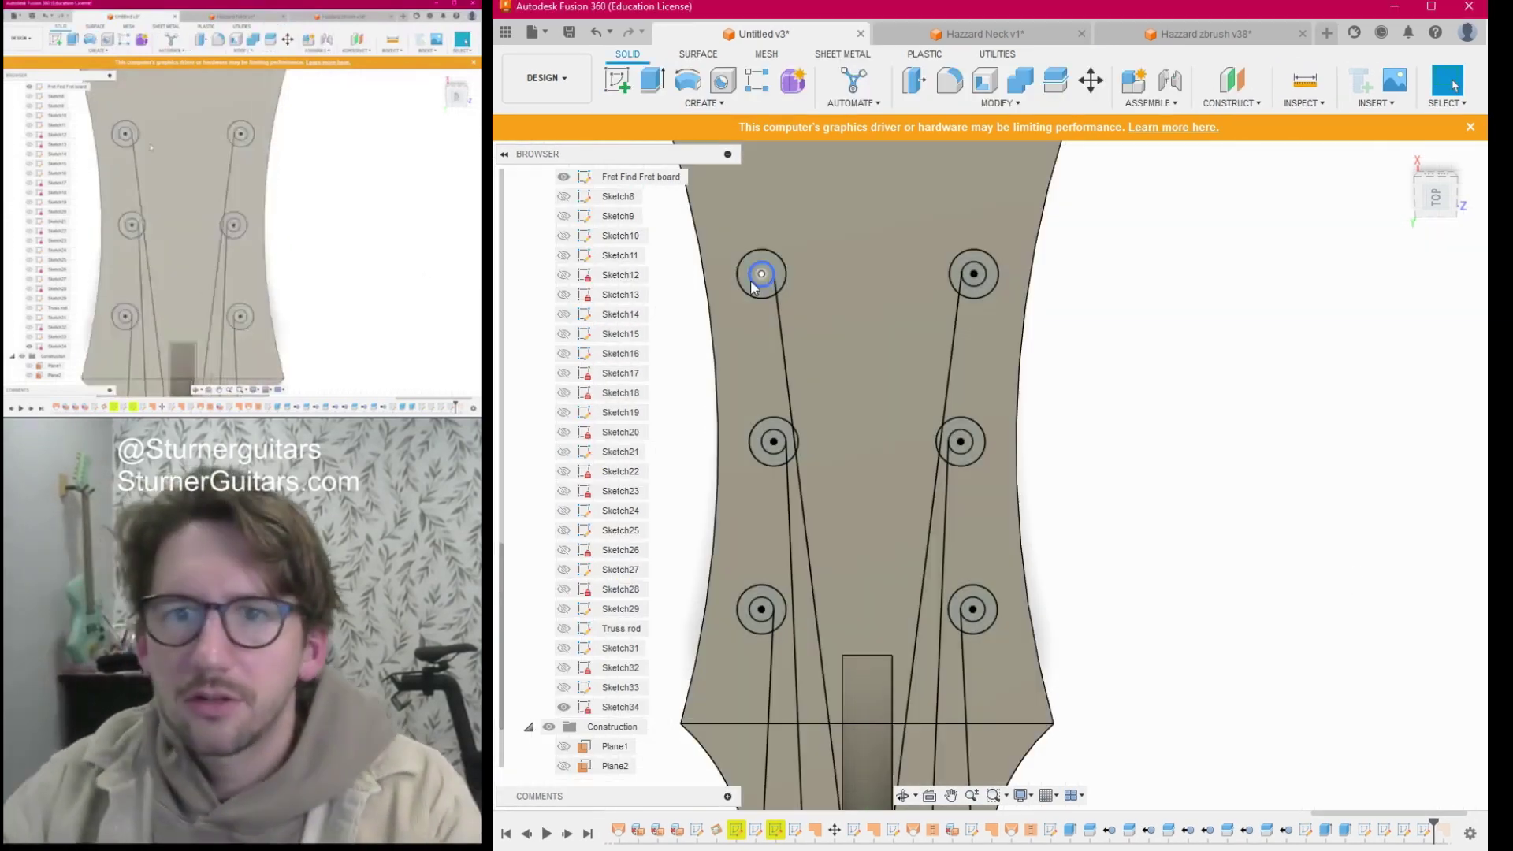
Start an extrusion and select the inner and outer circle profiles of the two upper tuner holes and the middle right one.
{"action": "scroll", "coordinate": [752, 282], "scroll_direction": "up", "scroll_amount": 5}
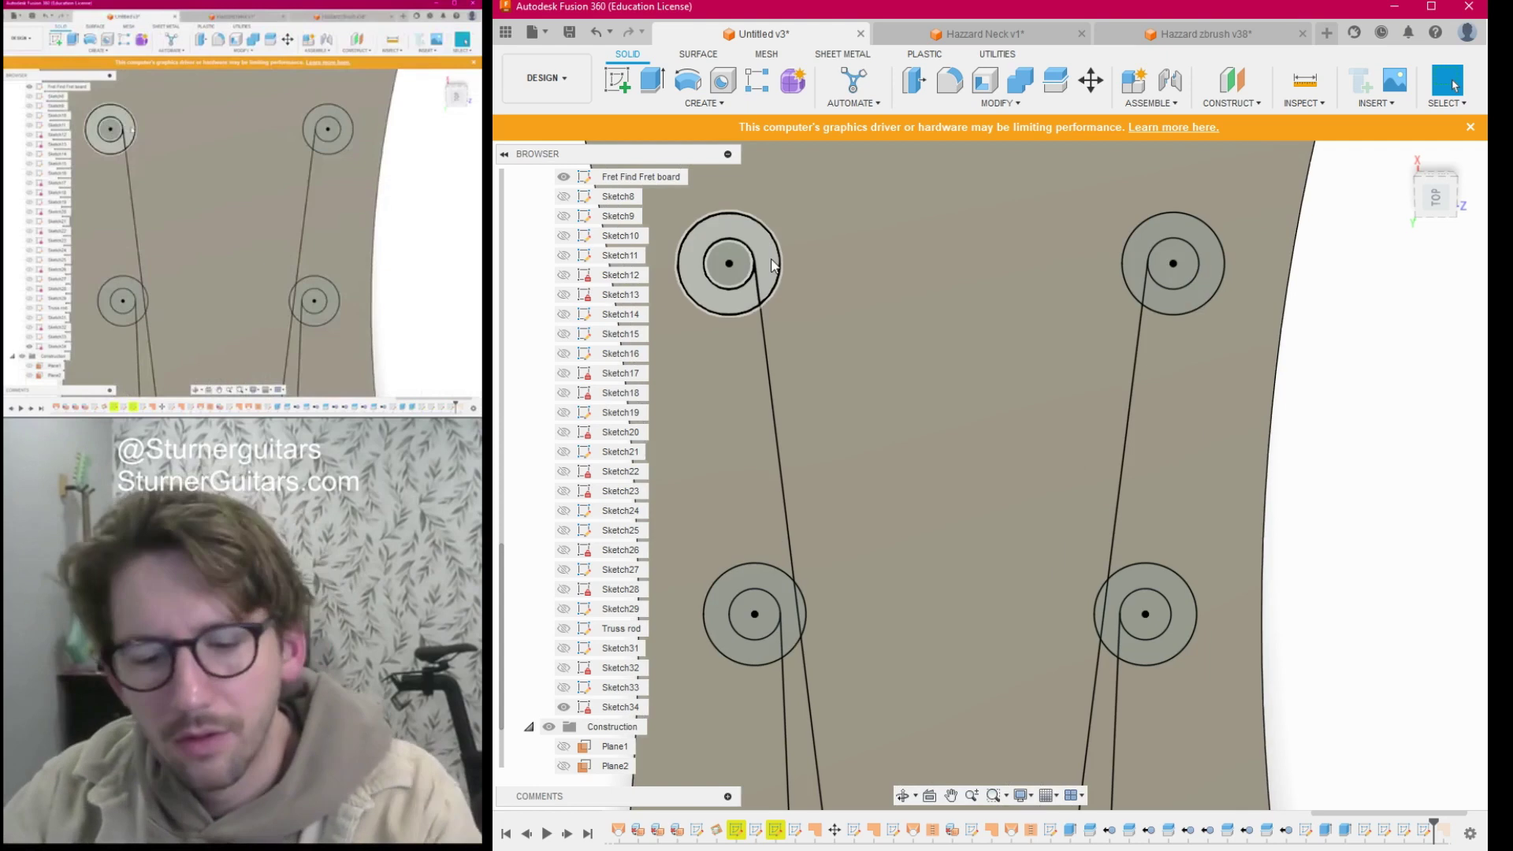
{"action": "key", "text": "q"}
{"action": "left_click", "coordinate": [769, 266]}
{"action": "left_click", "coordinate": [734, 266]}
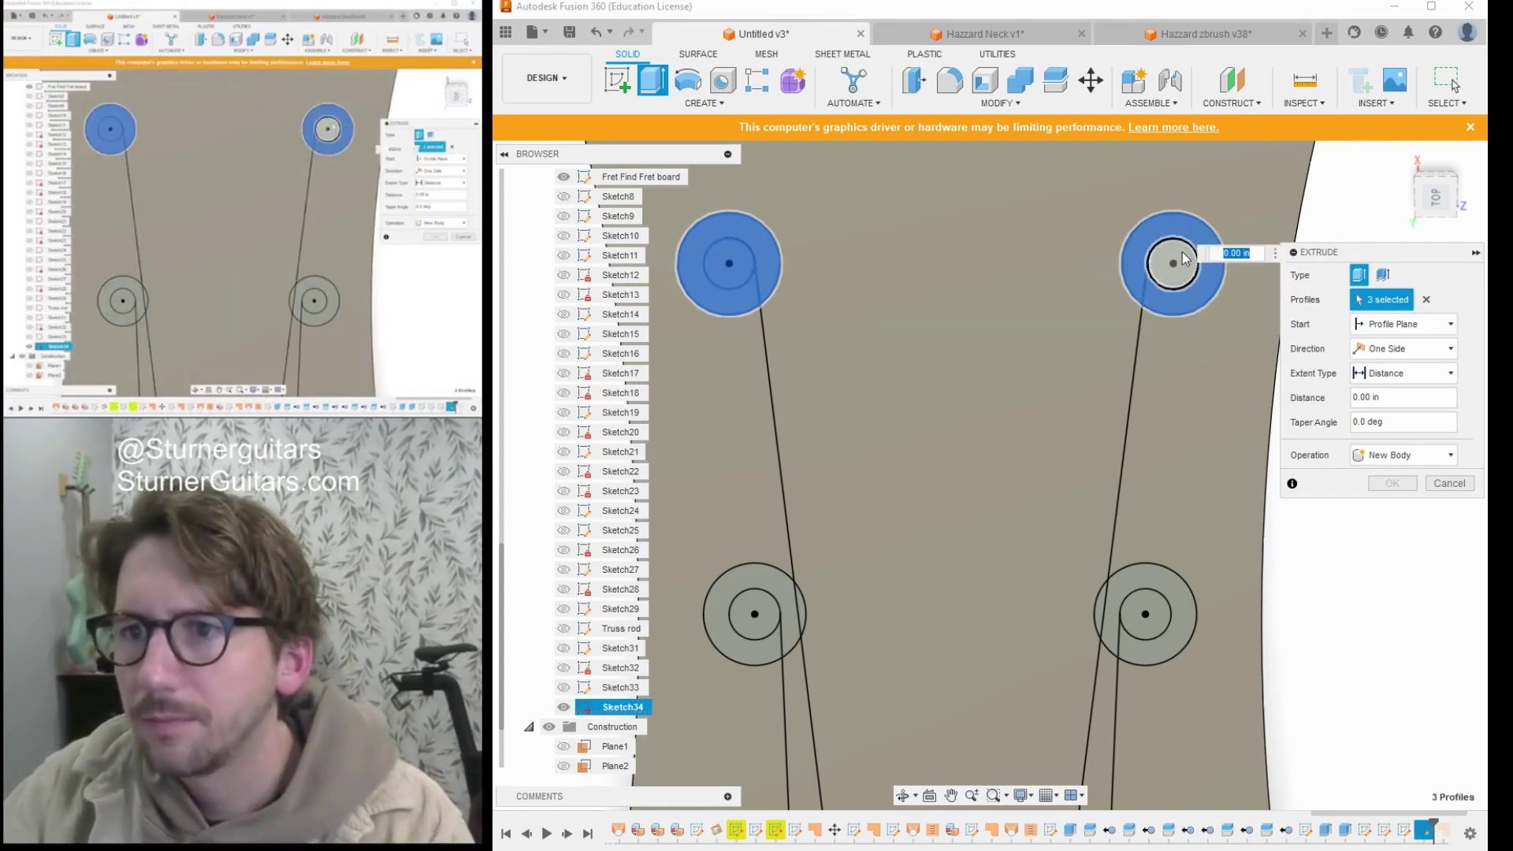
{"action": "left_click", "coordinate": [1182, 255]}
{"action": "scroll", "coordinate": [1175, 594], "scroll_direction": "up", "scroll_amount": 3}
{"action": "middle_click_drag", "start_coordinate": [1151, 636], "coordinate": [1139, 256]}
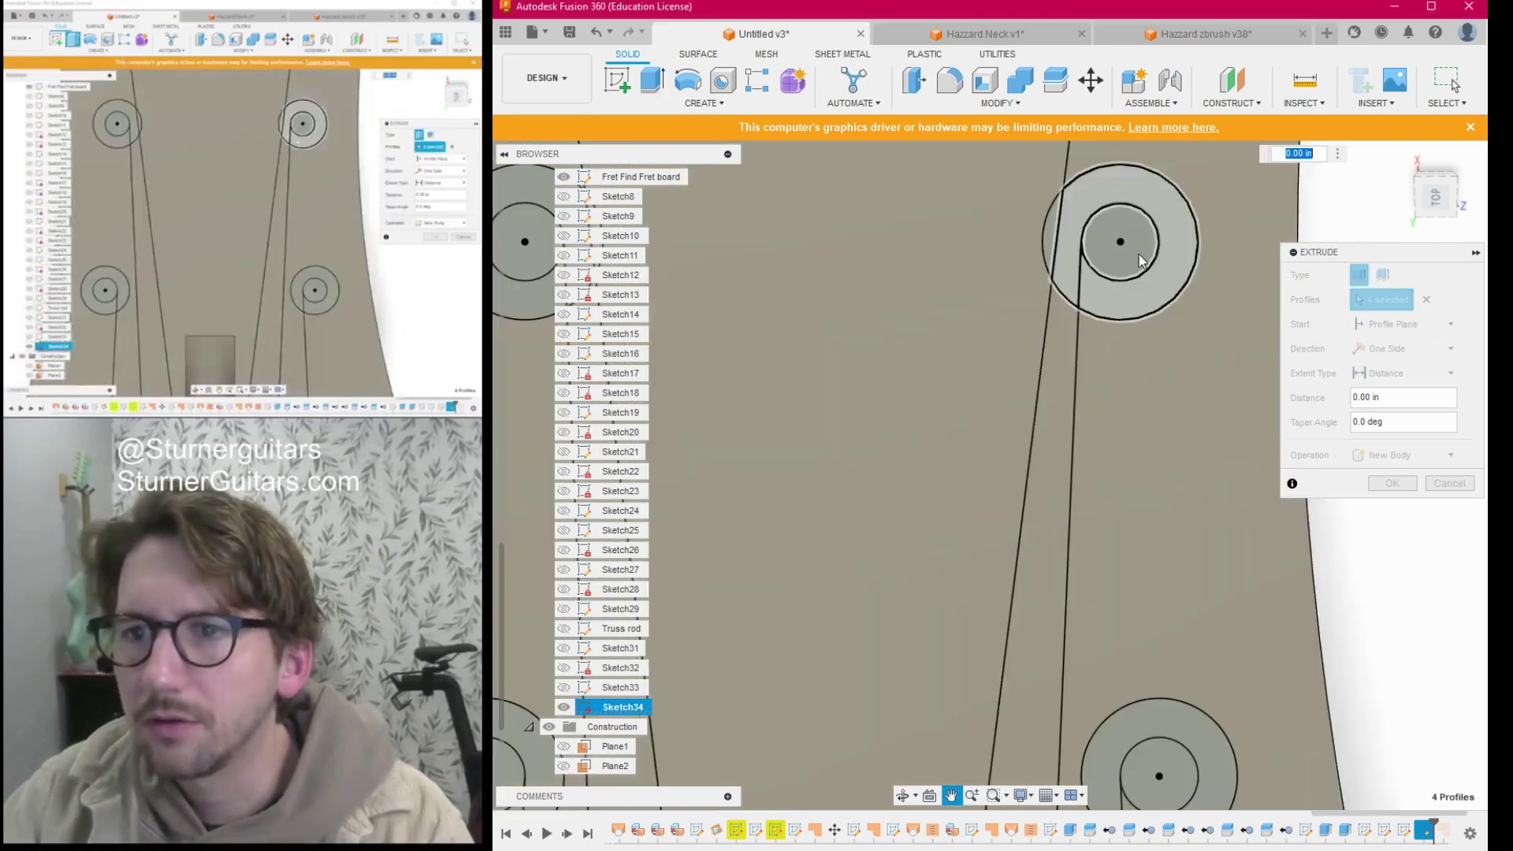
{"action": "scroll", "coordinate": [1138, 254], "scroll_direction": "down", "scroll_amount": 3}
{"action": "left_click", "coordinate": [1094, 251]}
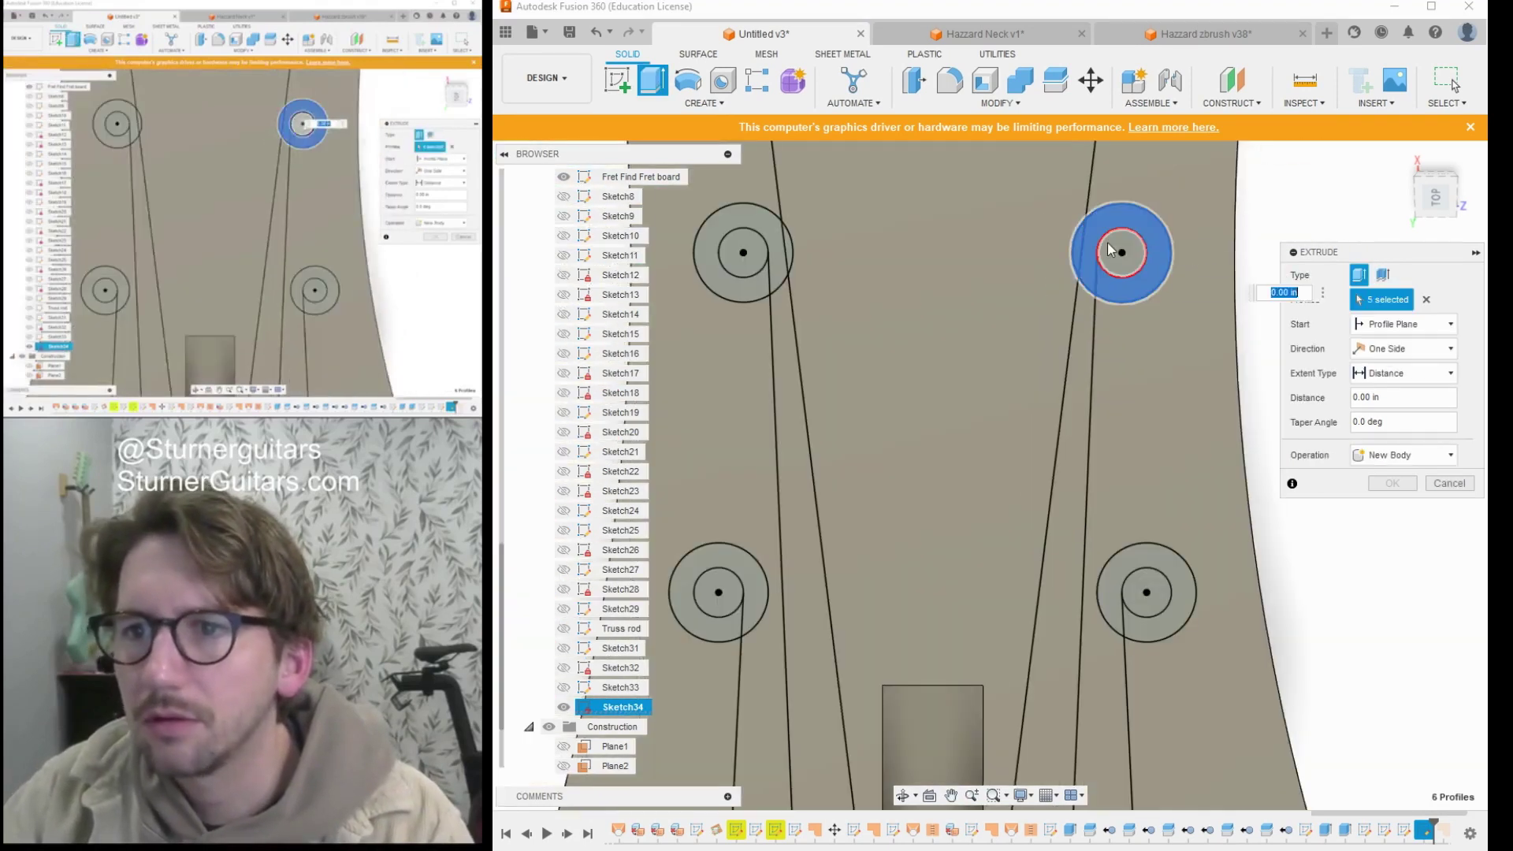
{"action": "left_click", "coordinate": [1131, 264]}
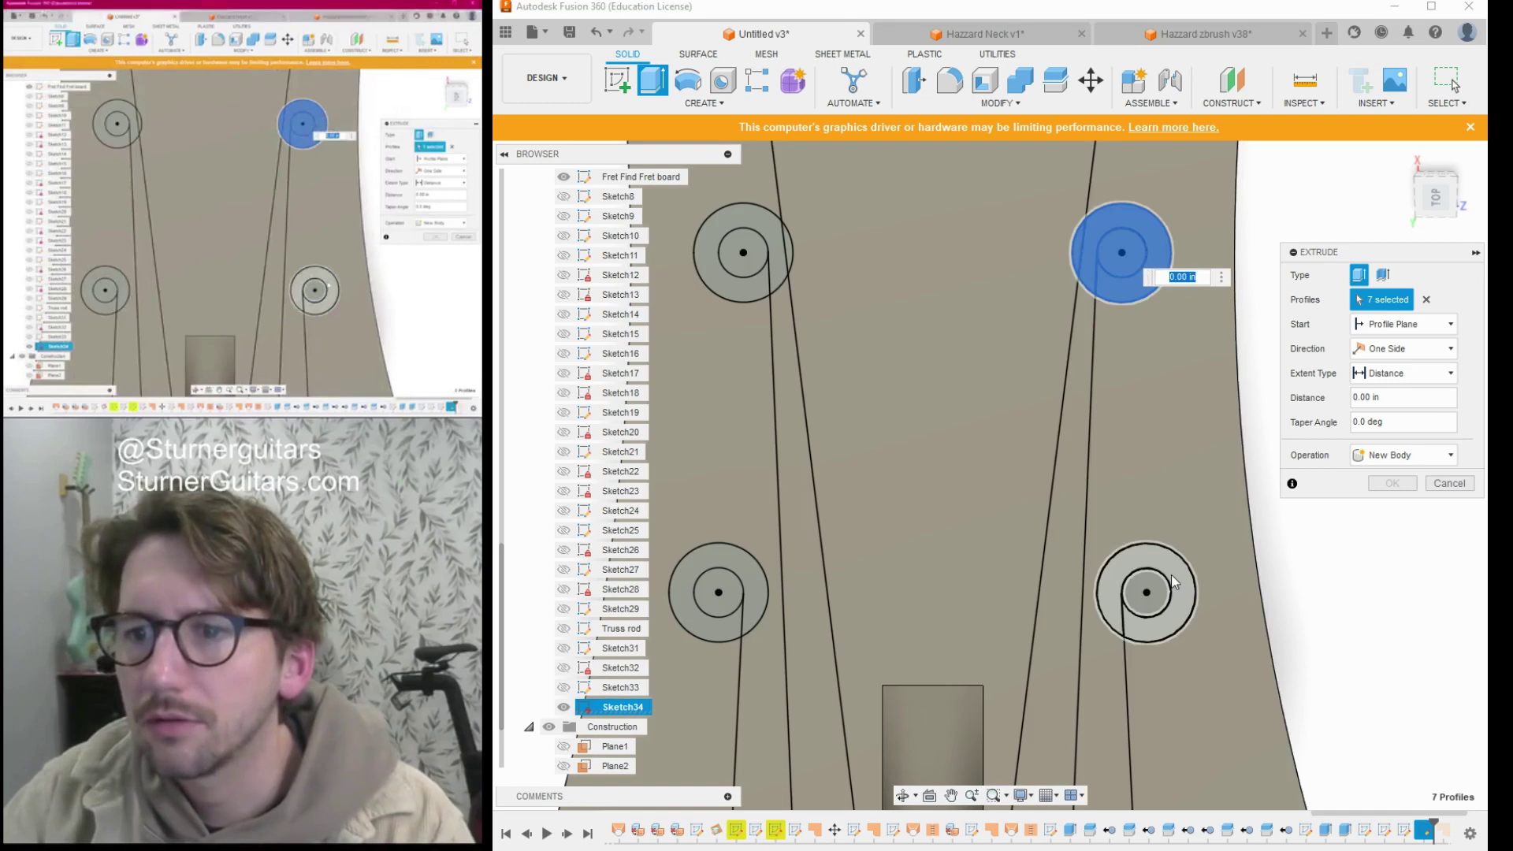
Add the circle profiles of the lower right, lower left and middle left tuner holes to the extrusion.
{"action": "left_click", "coordinate": [1170, 585]}
{"action": "left_click", "coordinate": [1155, 590]}
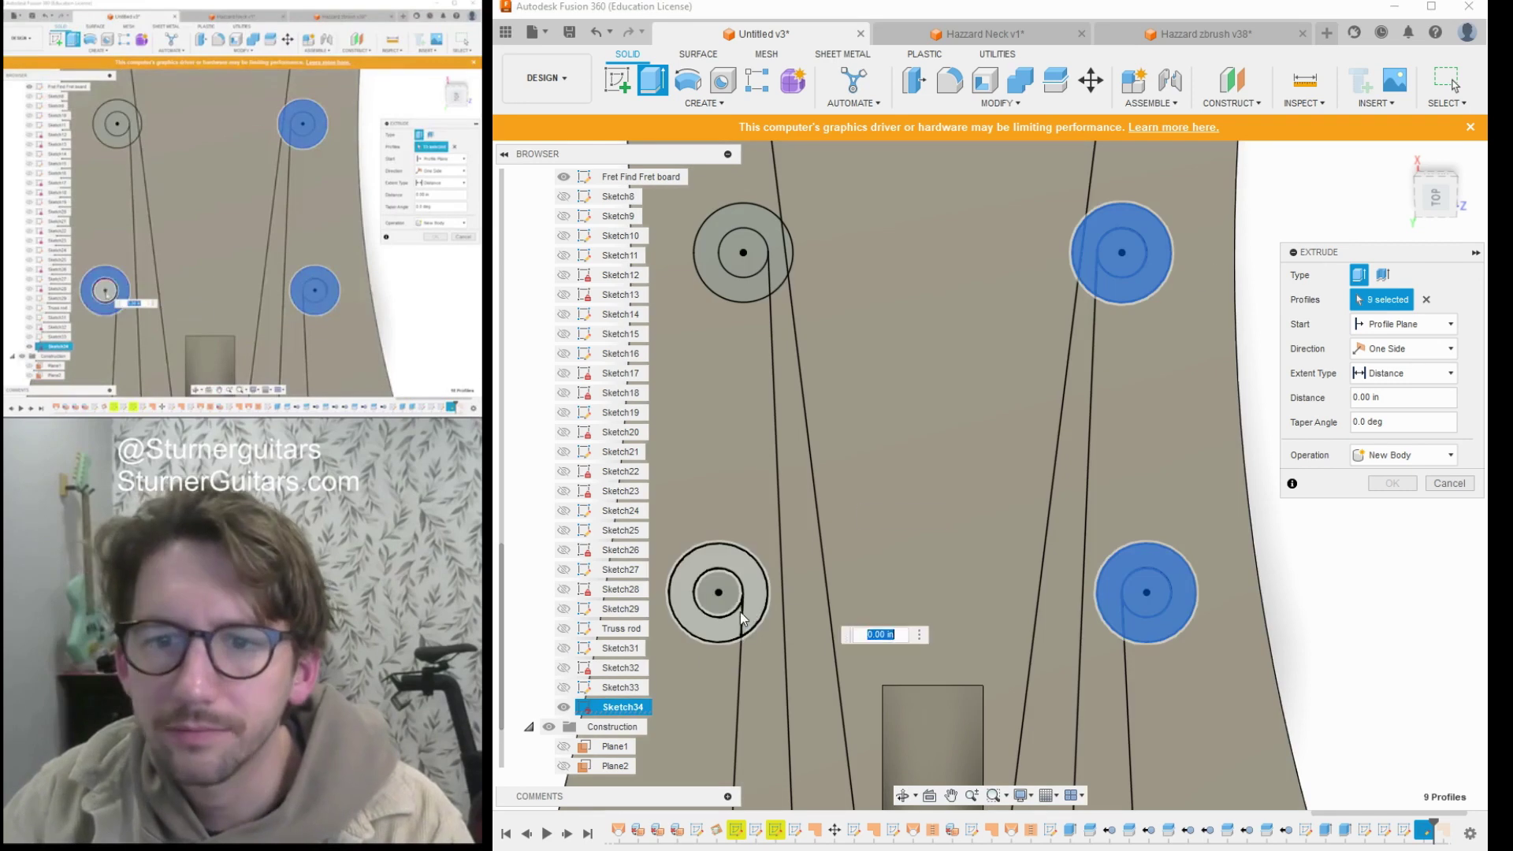
{"action": "left_click", "coordinate": [741, 619]}
{"action": "left_click", "coordinate": [720, 605]}
{"action": "left_click", "coordinate": [756, 275]}
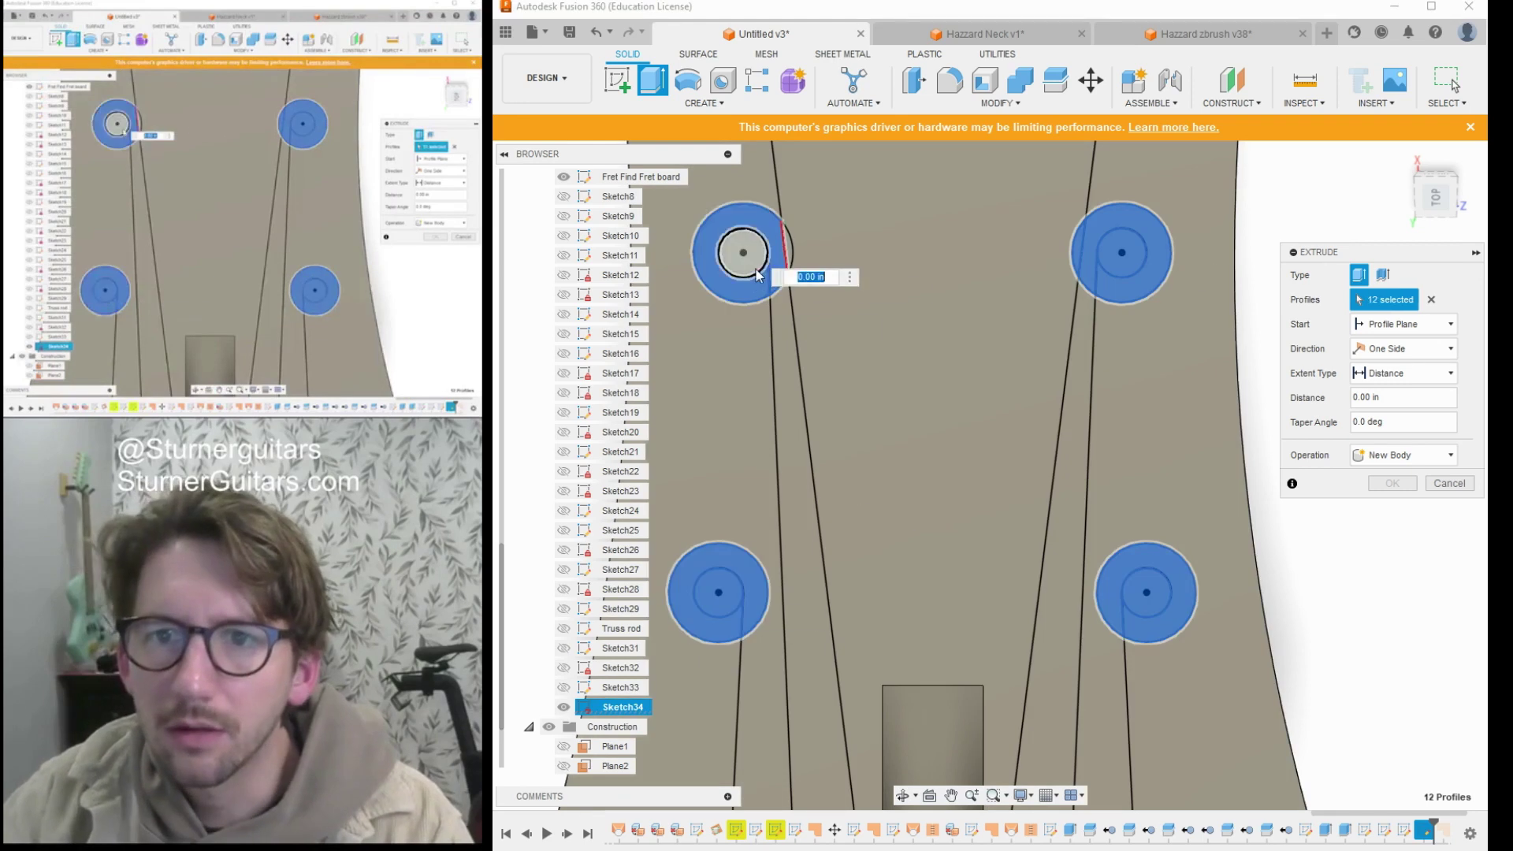
{"action": "left_click", "coordinate": [762, 261]}
{"action": "left_click", "coordinate": [790, 253]}
Cut the selected tuner hole profiles about 1.5 in down through the headstock.
{"action": "scroll", "coordinate": [790, 253], "scroll_direction": "down", "scroll_amount": 4}
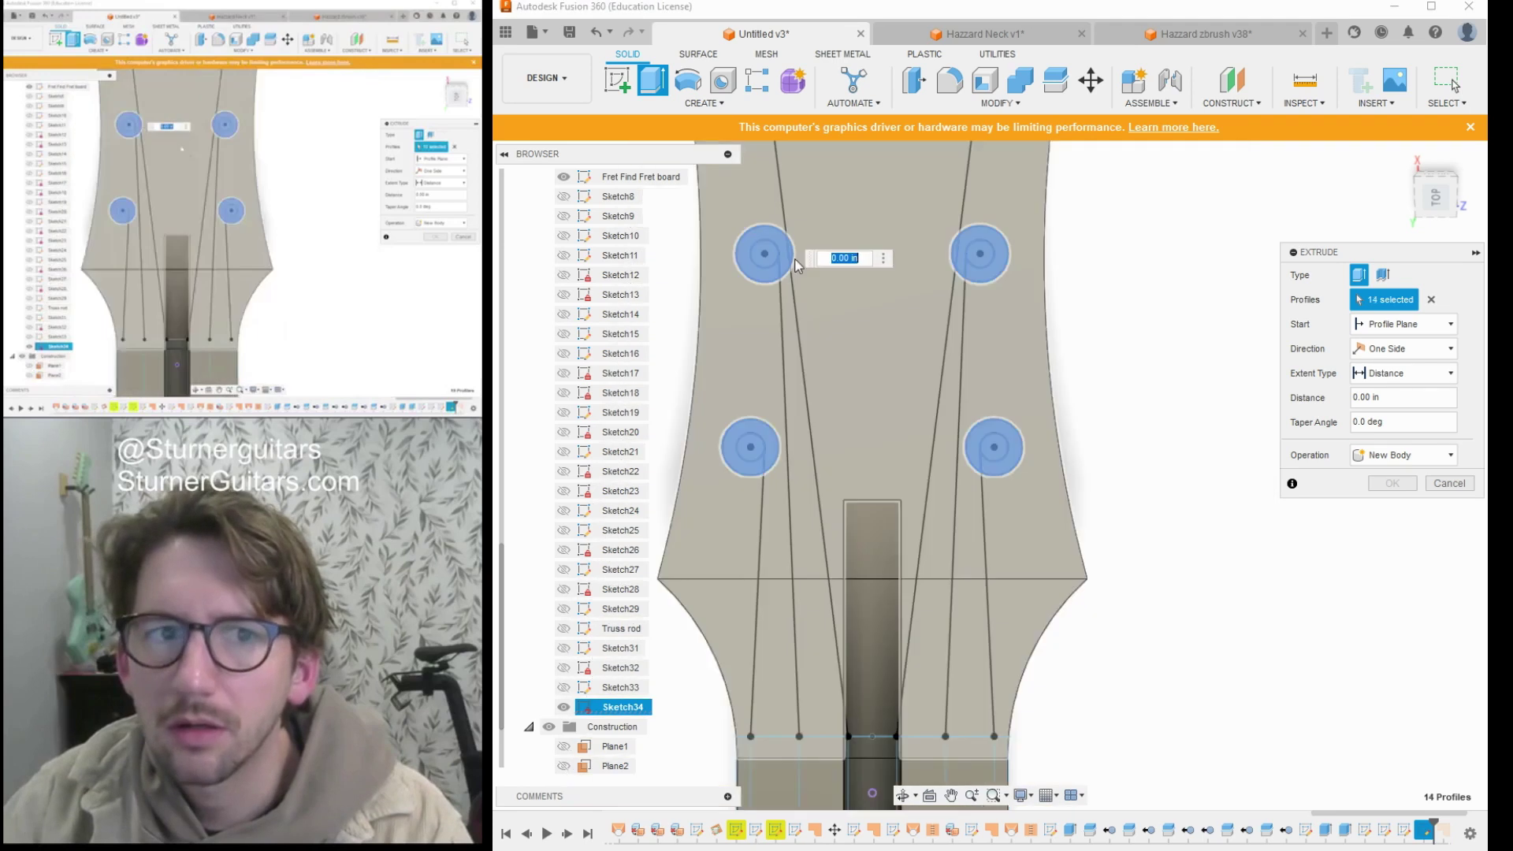
{"action": "middle_click_drag", "start_coordinate": [885, 305], "coordinate": [1011, 426]}
{"action": "scroll", "coordinate": [980, 370], "scroll_direction": "down", "scroll_amount": 5}
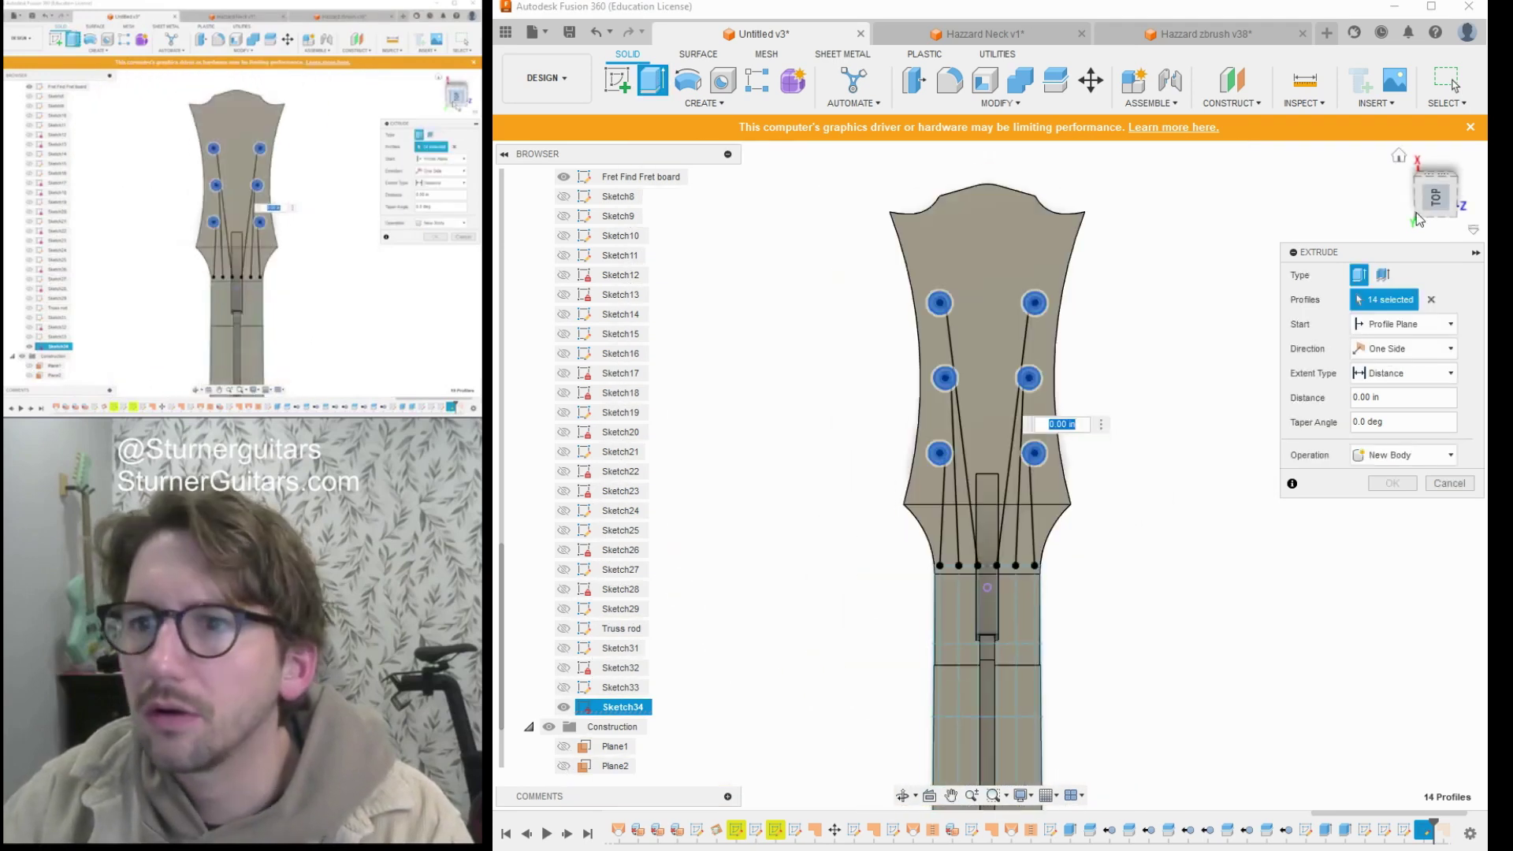
{"action": "mouse_move", "coordinate": [1430, 205]}
{"action": "left_mouse_down"}
{"action": "mouse_move", "coordinate": [1392, 209]}
{"action": "mouse_move", "coordinate": [1440, 186]}
{"action": "left_mouse_up"}
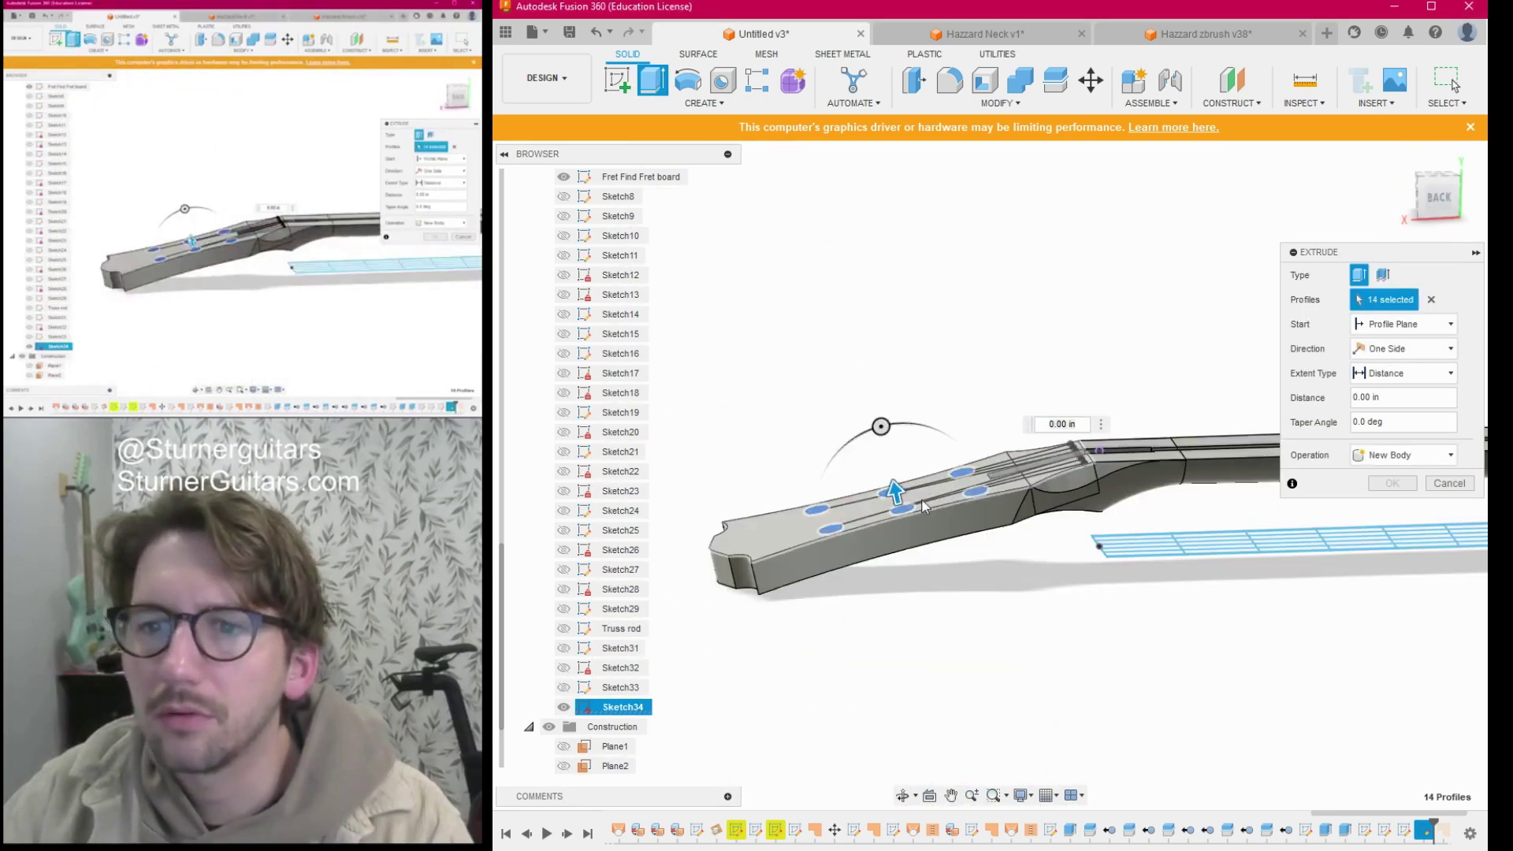
{"action": "left_click_drag", "start_coordinate": [897, 490], "coordinate": [935, 608]}
{"action": "key", "text": "Return"}
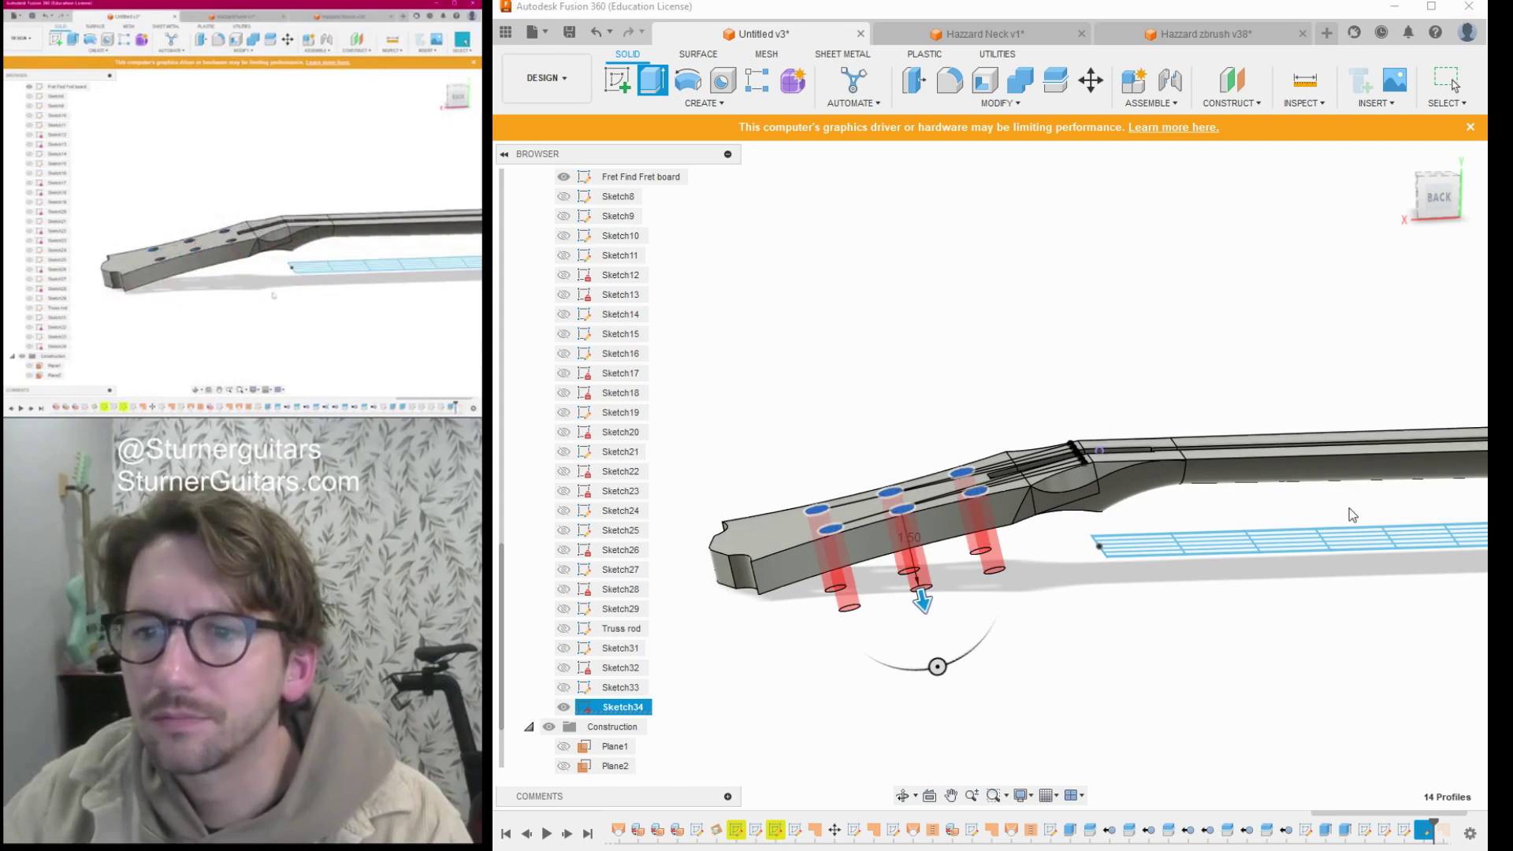
Hide the Fret Find Fret board sketch.
{"action": "scroll", "coordinate": [1064, 603], "scroll_direction": "down", "scroll_amount": 3}
{"action": "middle_click_drag", "start_coordinate": [1484, 156], "coordinate": [1317, 249], "text": "shift"}
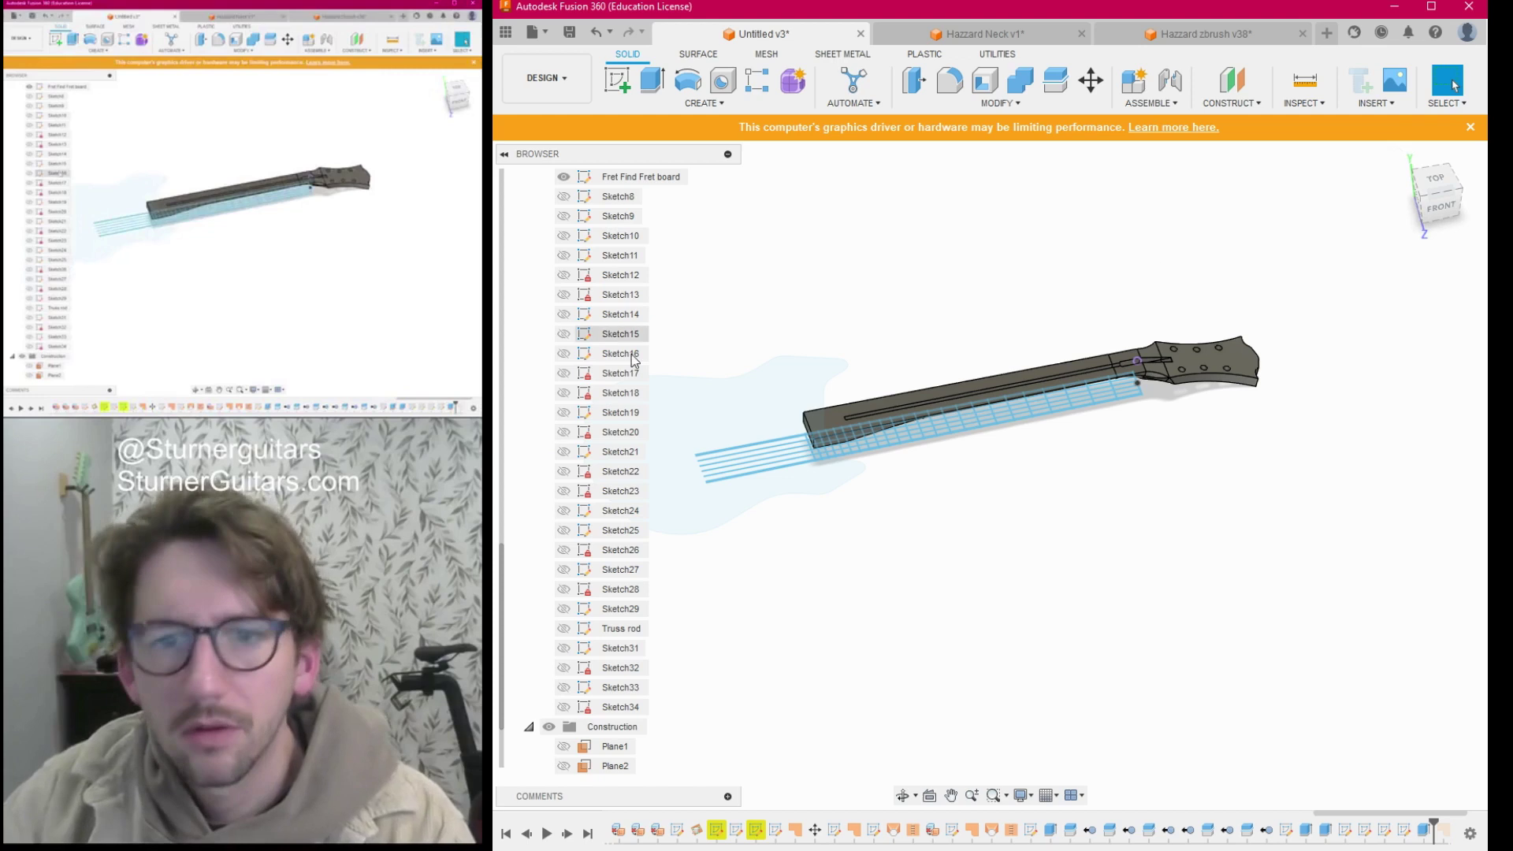
{"action": "scroll", "coordinate": [571, 355], "scroll_direction": "up", "scroll_amount": 4}
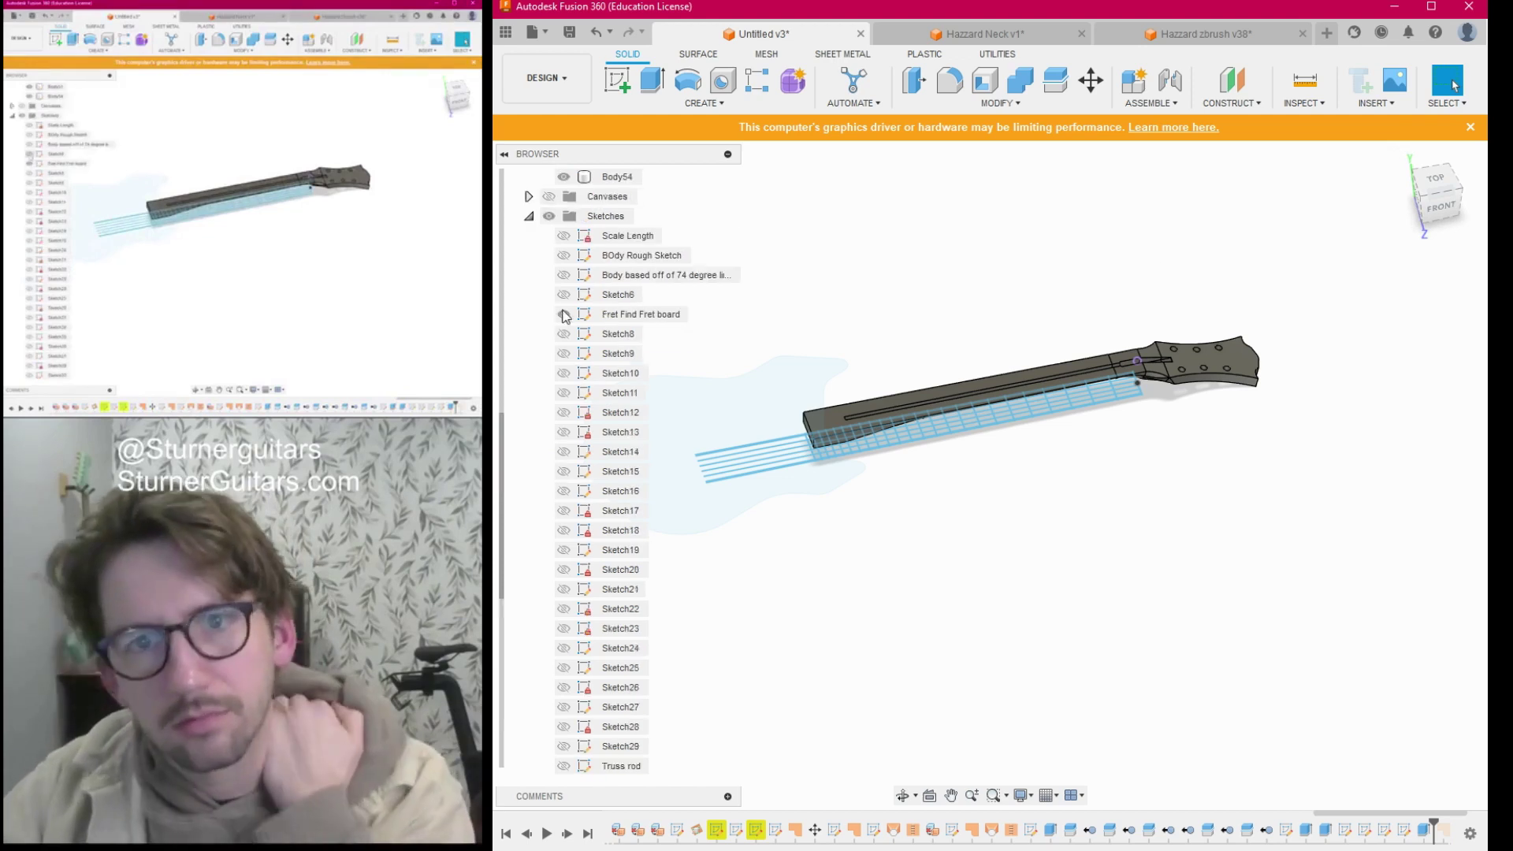
{"action": "left_click", "coordinate": [564, 334]}
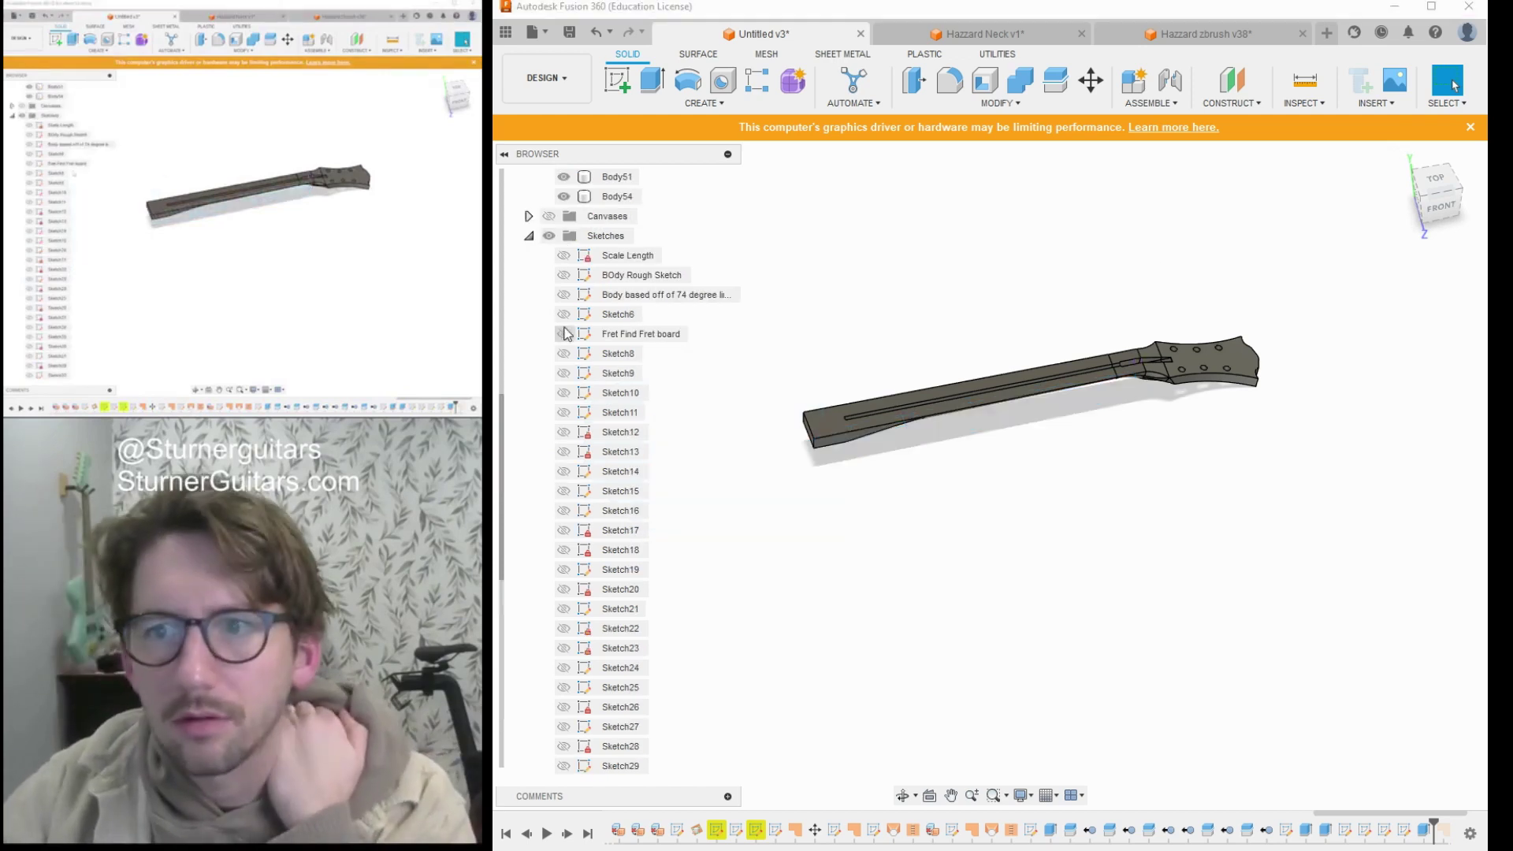
Show the hidden bodies Body1 and Body2 so the guitar body and fretboard accompany the neck.
{"action": "left_click", "coordinate": [1441, 186]}
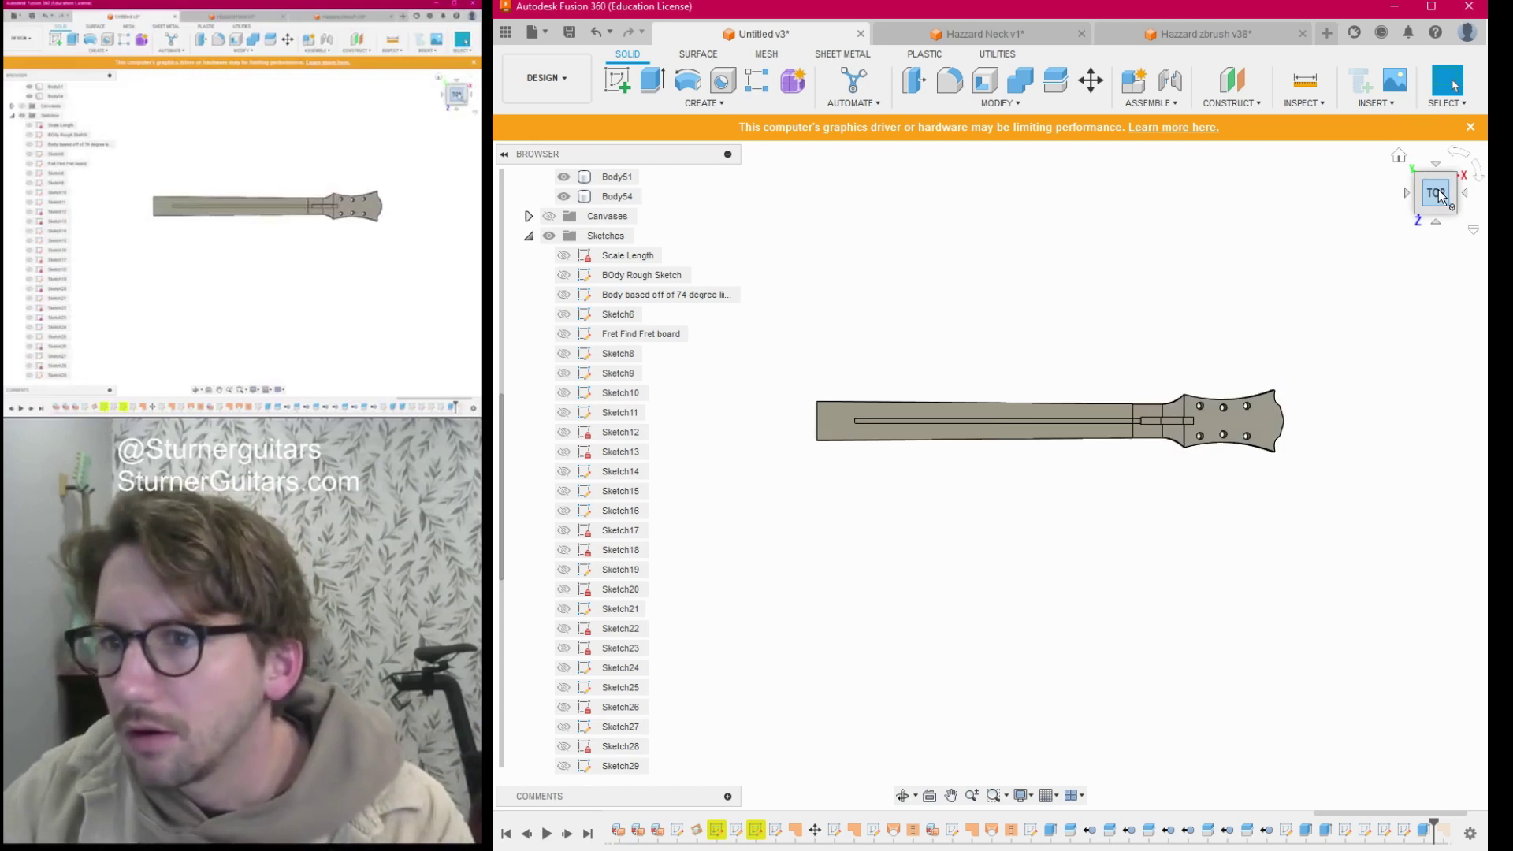
{"action": "mouse_move", "coordinate": [990, 476]}
{"action": "middle_mouse_down", "text": "shift"}
{"action": "mouse_move", "coordinate": [1143, 505]}
{"action": "mouse_move", "coordinate": [1012, 461]}
{"action": "mouse_move", "coordinate": [1167, 426]}
{"action": "mouse_move", "coordinate": [1056, 445]}
{"action": "mouse_move", "coordinate": [1017, 480]}
{"action": "middle_mouse_up", "text": "shift"}
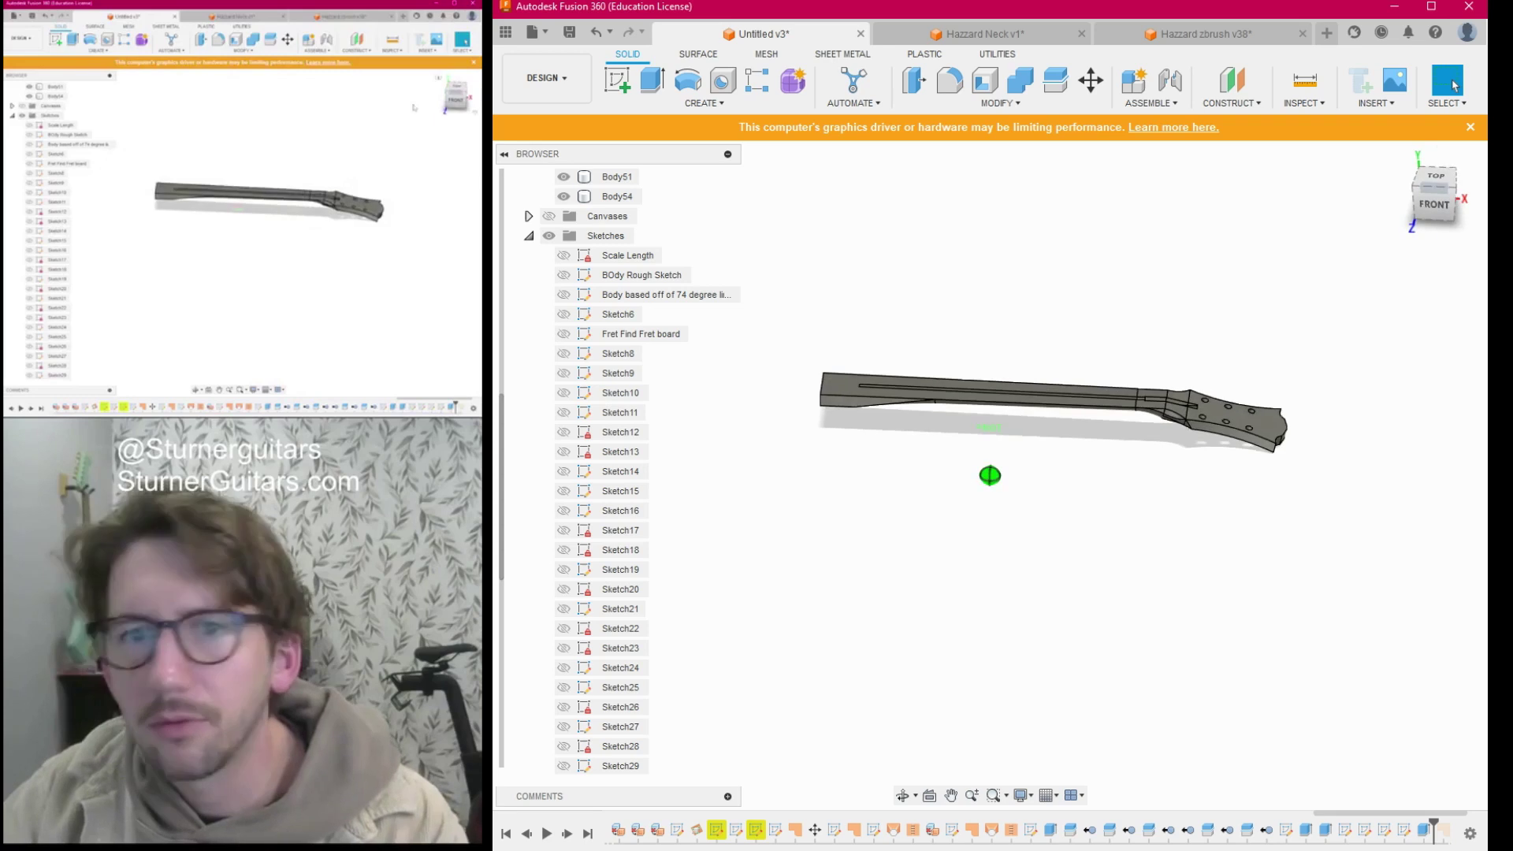
{"action": "left_click", "coordinate": [576, 335]}
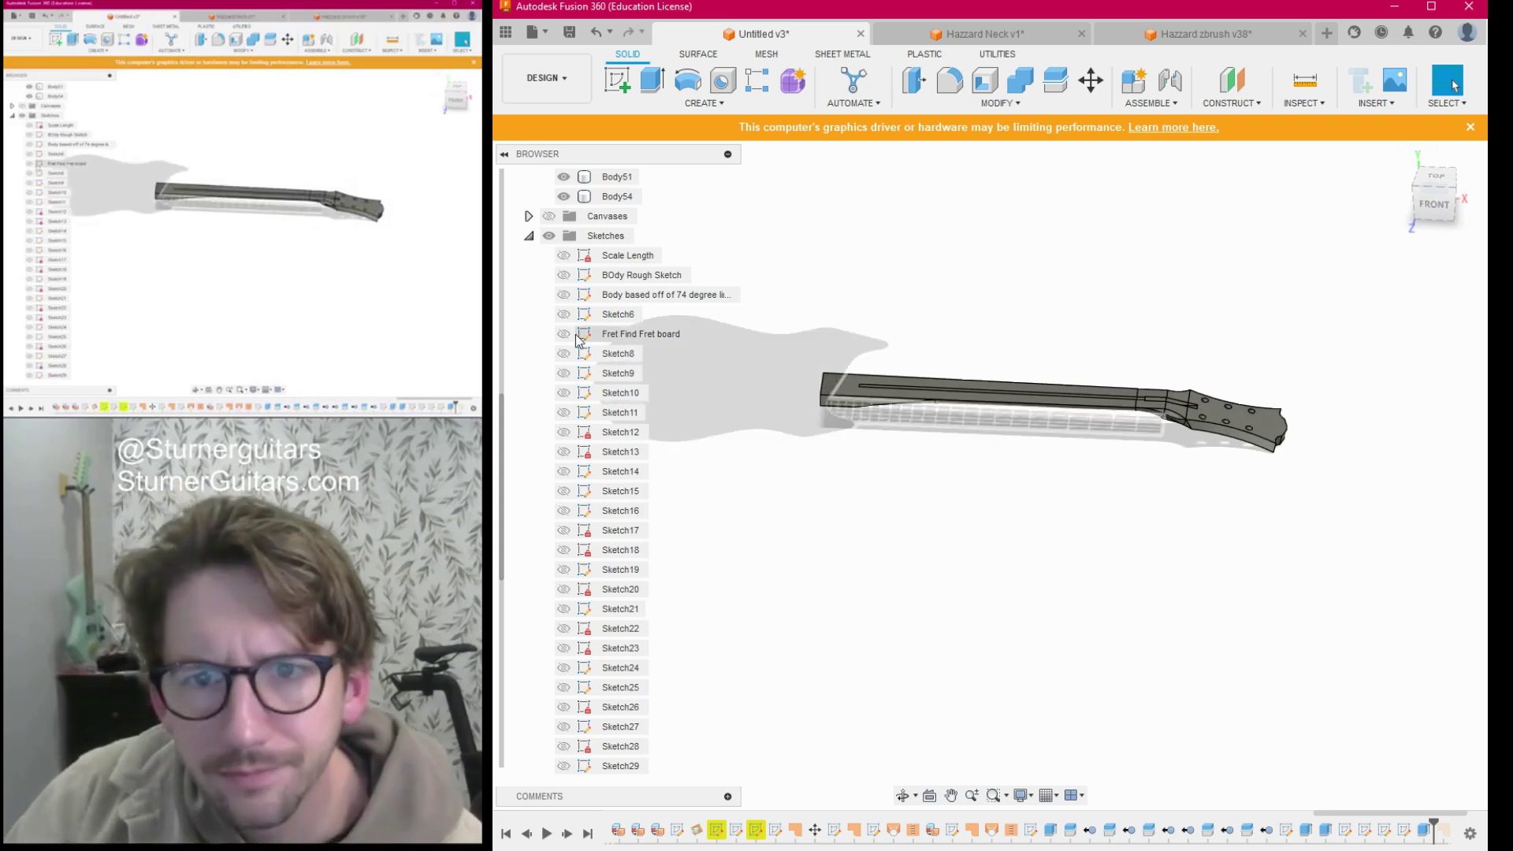
{"action": "key", "text": "Escape"}
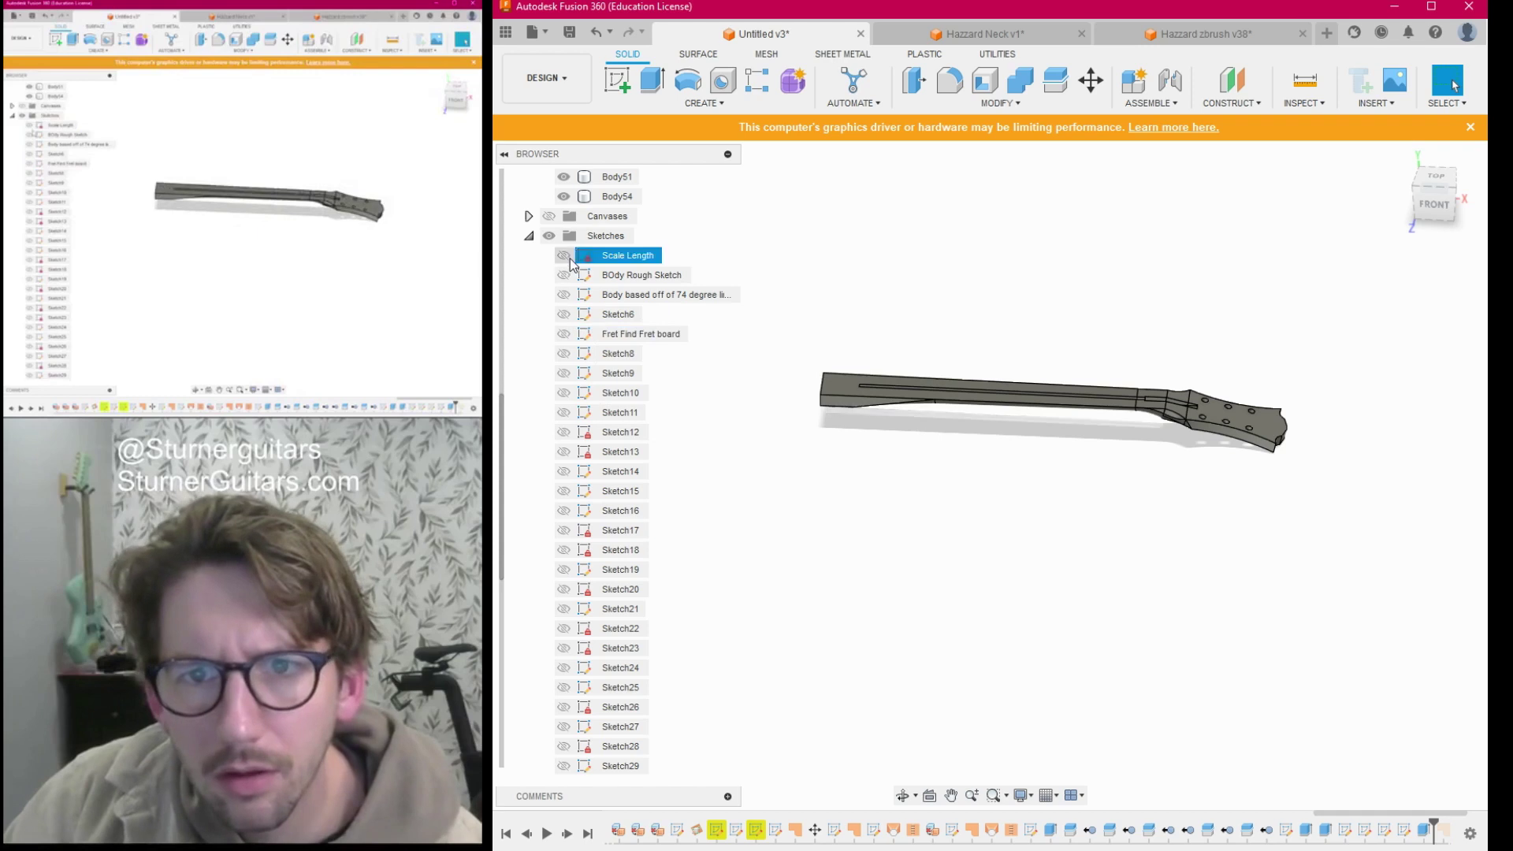
{"action": "scroll", "coordinate": [571, 265], "scroll_direction": "up", "scroll_amount": 5}
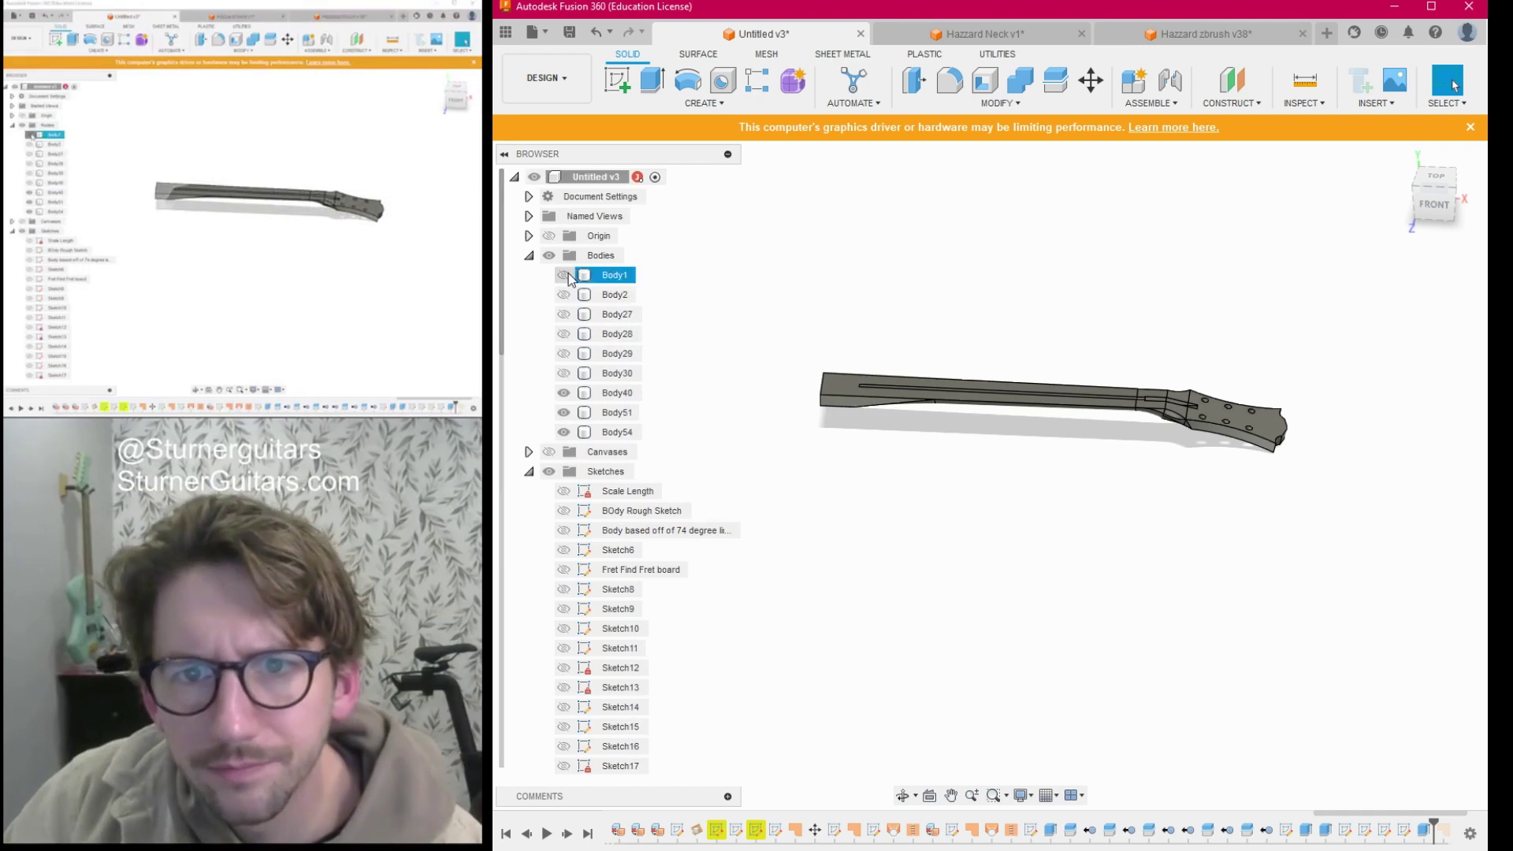
{"action": "left_click", "coordinate": [563, 275]}
{"action": "left_click", "coordinate": [563, 295]}
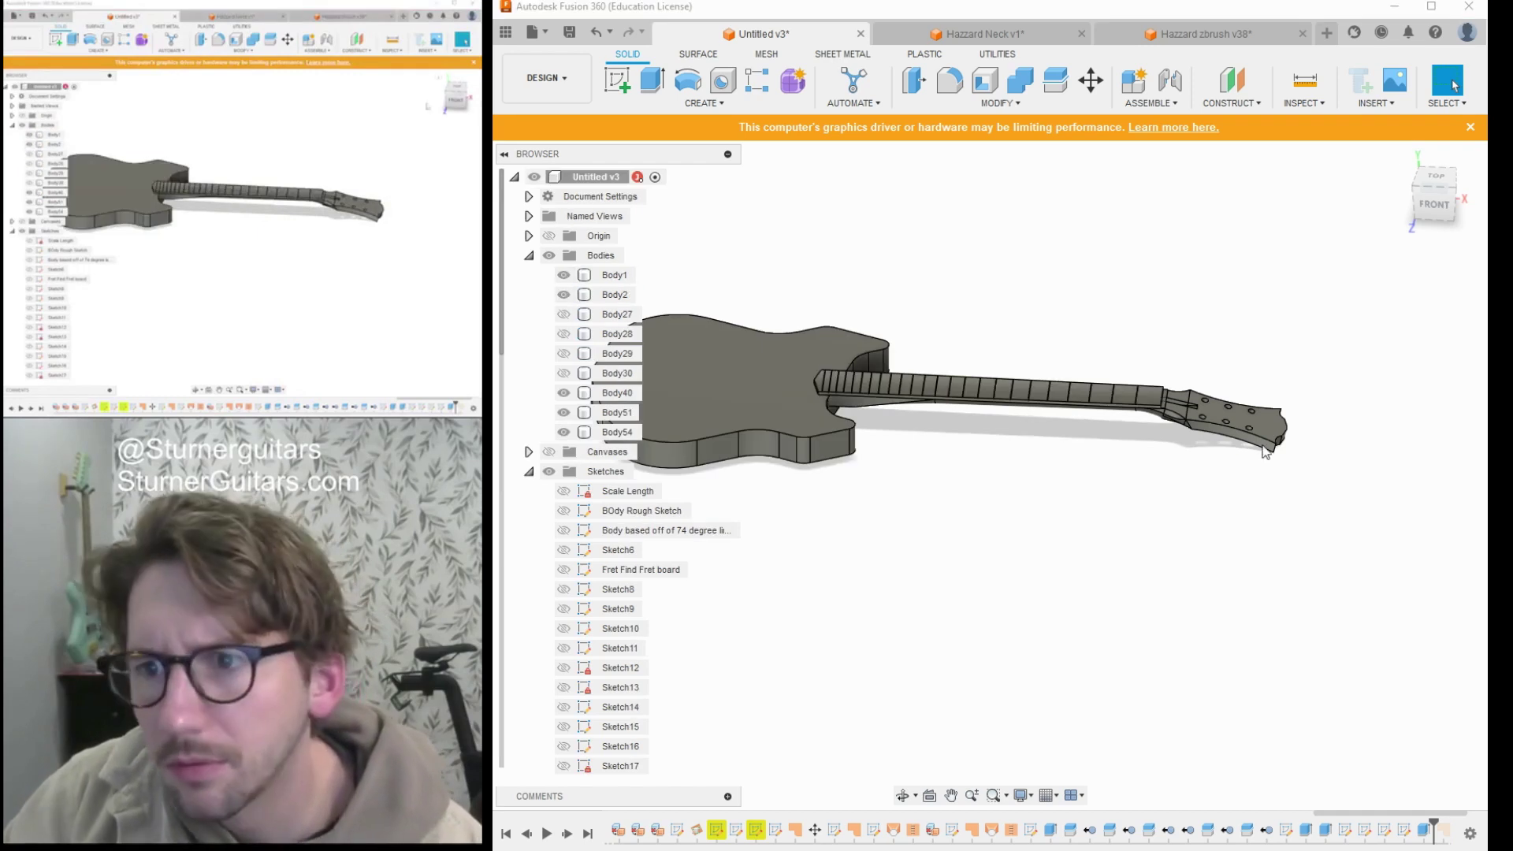
Examine the whole guitar from the top and the back, including where the neck heel meets the body.
{"action": "left_click", "coordinate": [1429, 180]}
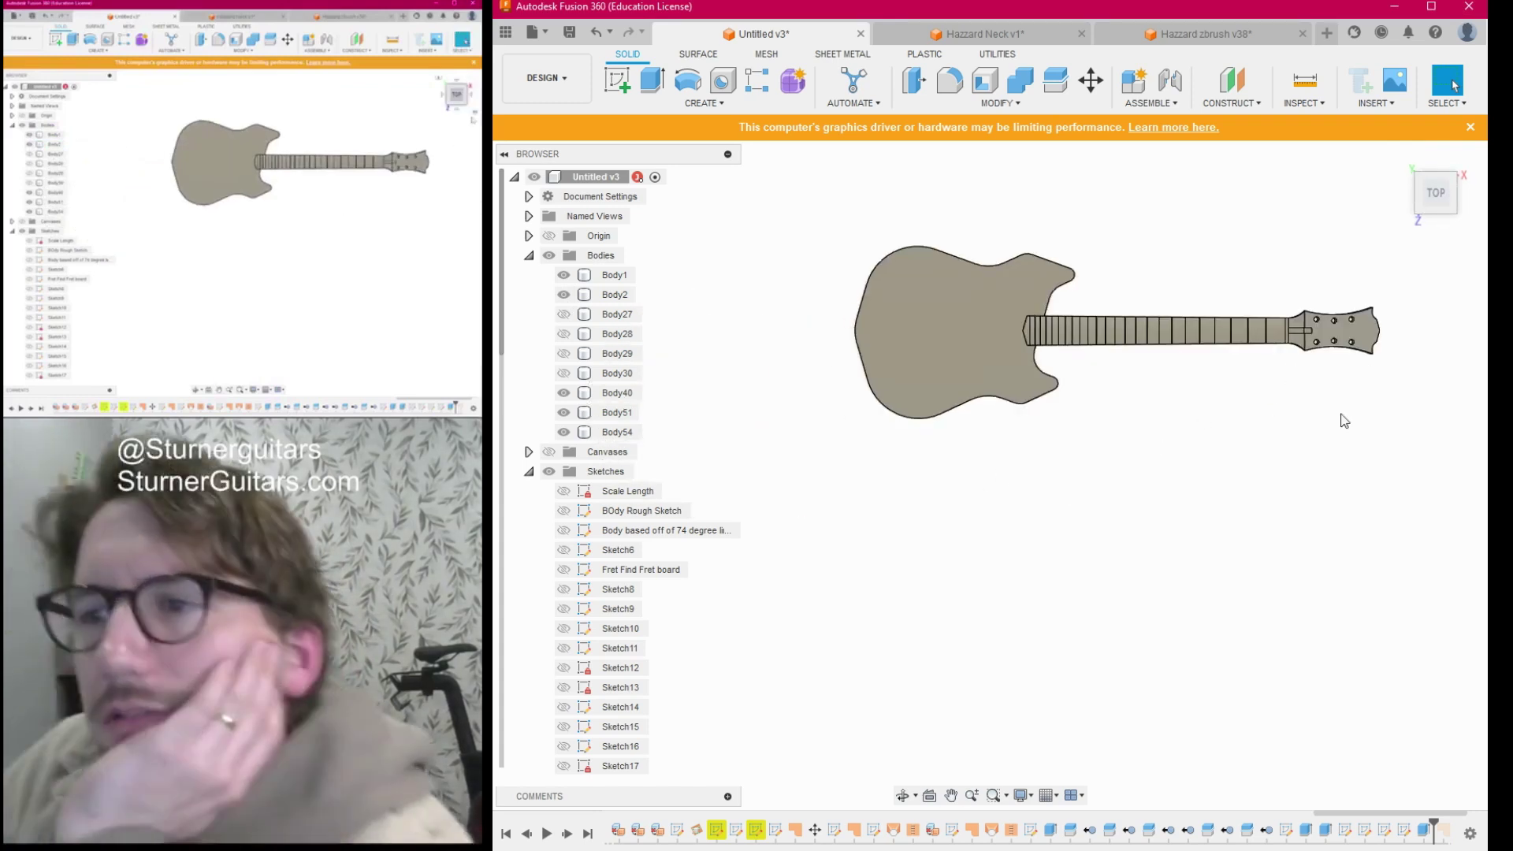
{"action": "middle_click_drag", "start_coordinate": [990, 475], "coordinate": [883, 544], "text": "shift"}
{"action": "middle_click_drag", "start_coordinate": [891, 394], "coordinate": [947, 422], "text": "shift"}
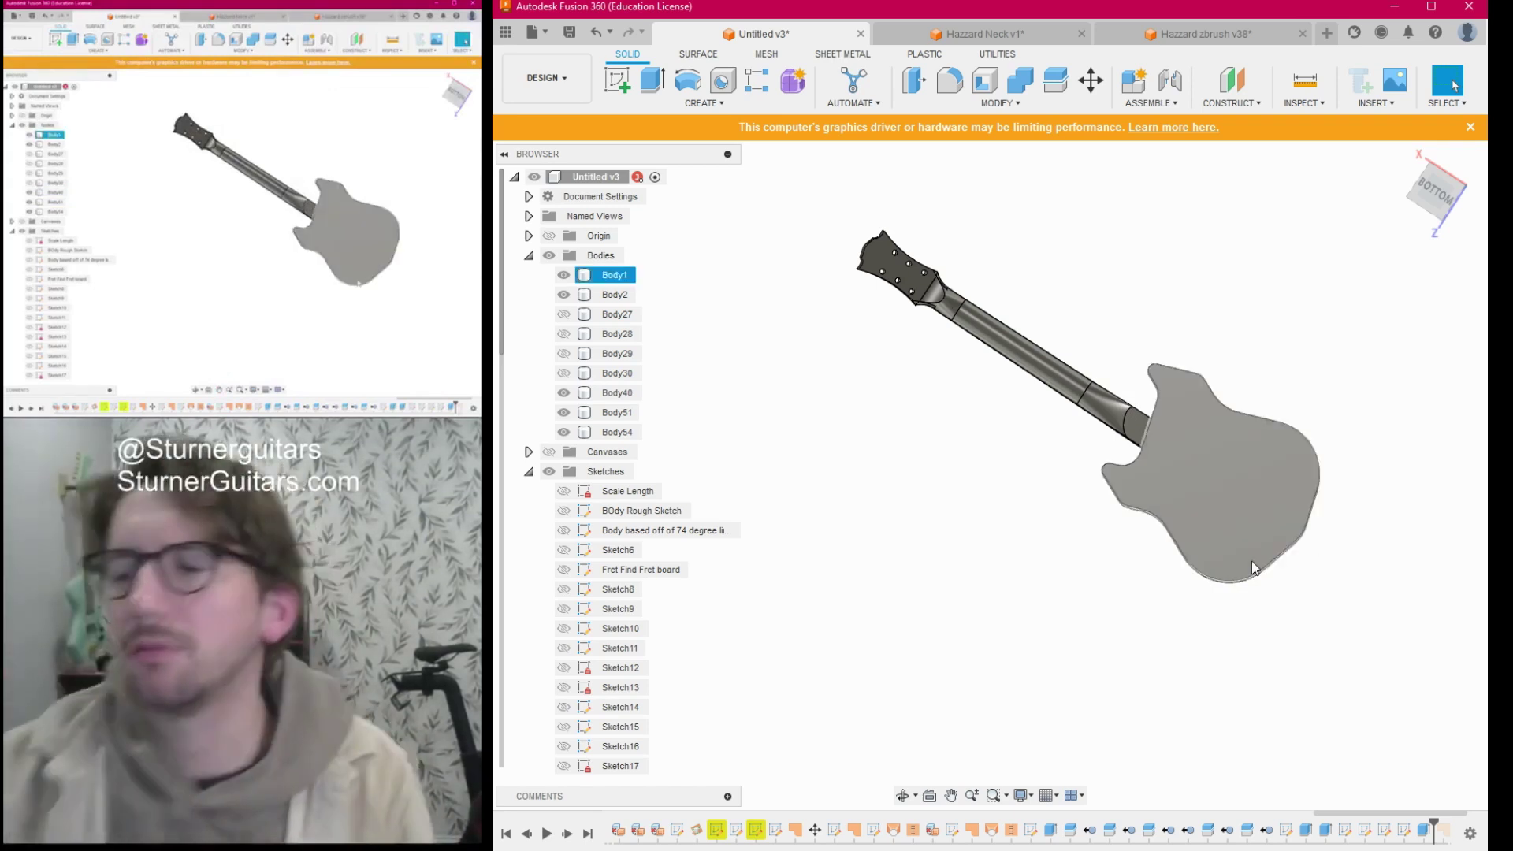
{"action": "scroll", "coordinate": [1142, 352], "scroll_direction": "up", "scroll_amount": 2}
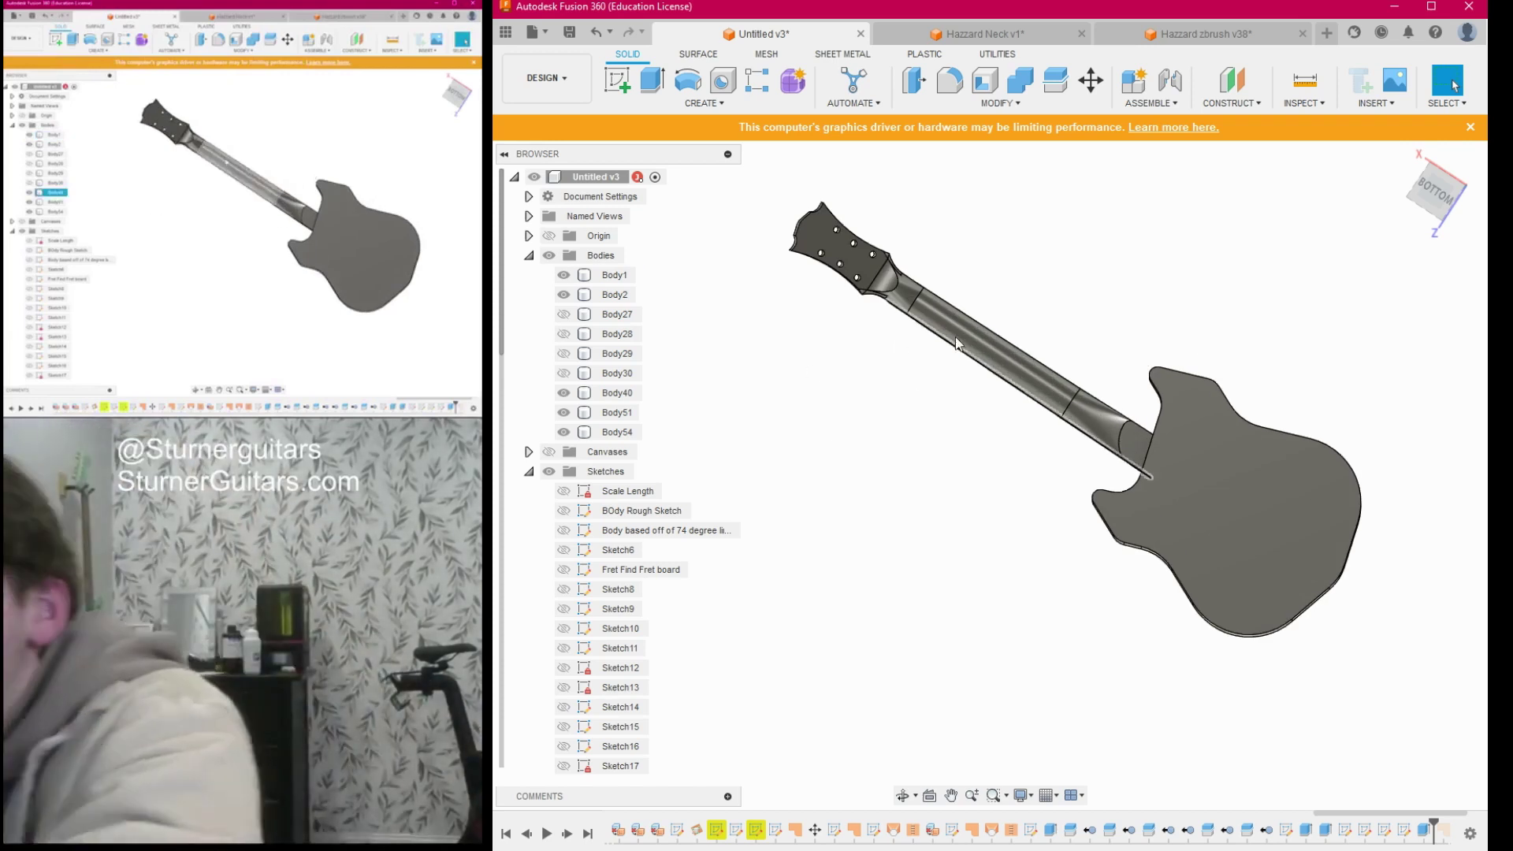
{"action": "left_click_drag", "start_coordinate": [1421, 182], "coordinate": [1443, 191]}
{"action": "scroll", "coordinate": [1232, 340], "scroll_direction": "down", "scroll_amount": 1}
{"action": "middle_click_drag", "start_coordinate": [1232, 340], "coordinate": [1298, 146]}
{"action": "left_click", "coordinate": [1446, 192]}
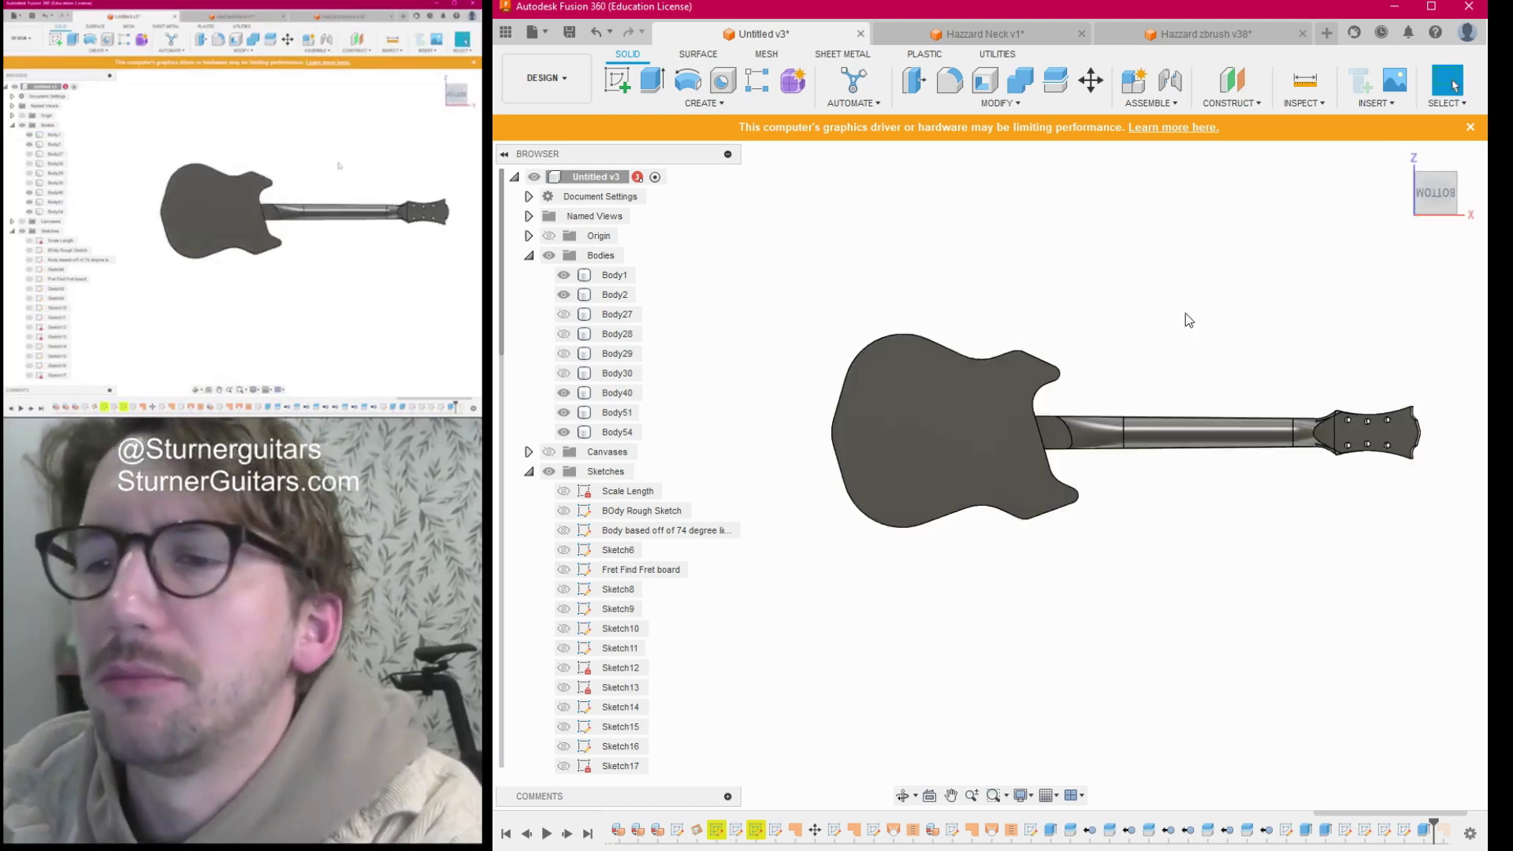
{"action": "scroll", "coordinate": [1190, 323], "scroll_direction": "up", "scroll_amount": 3}
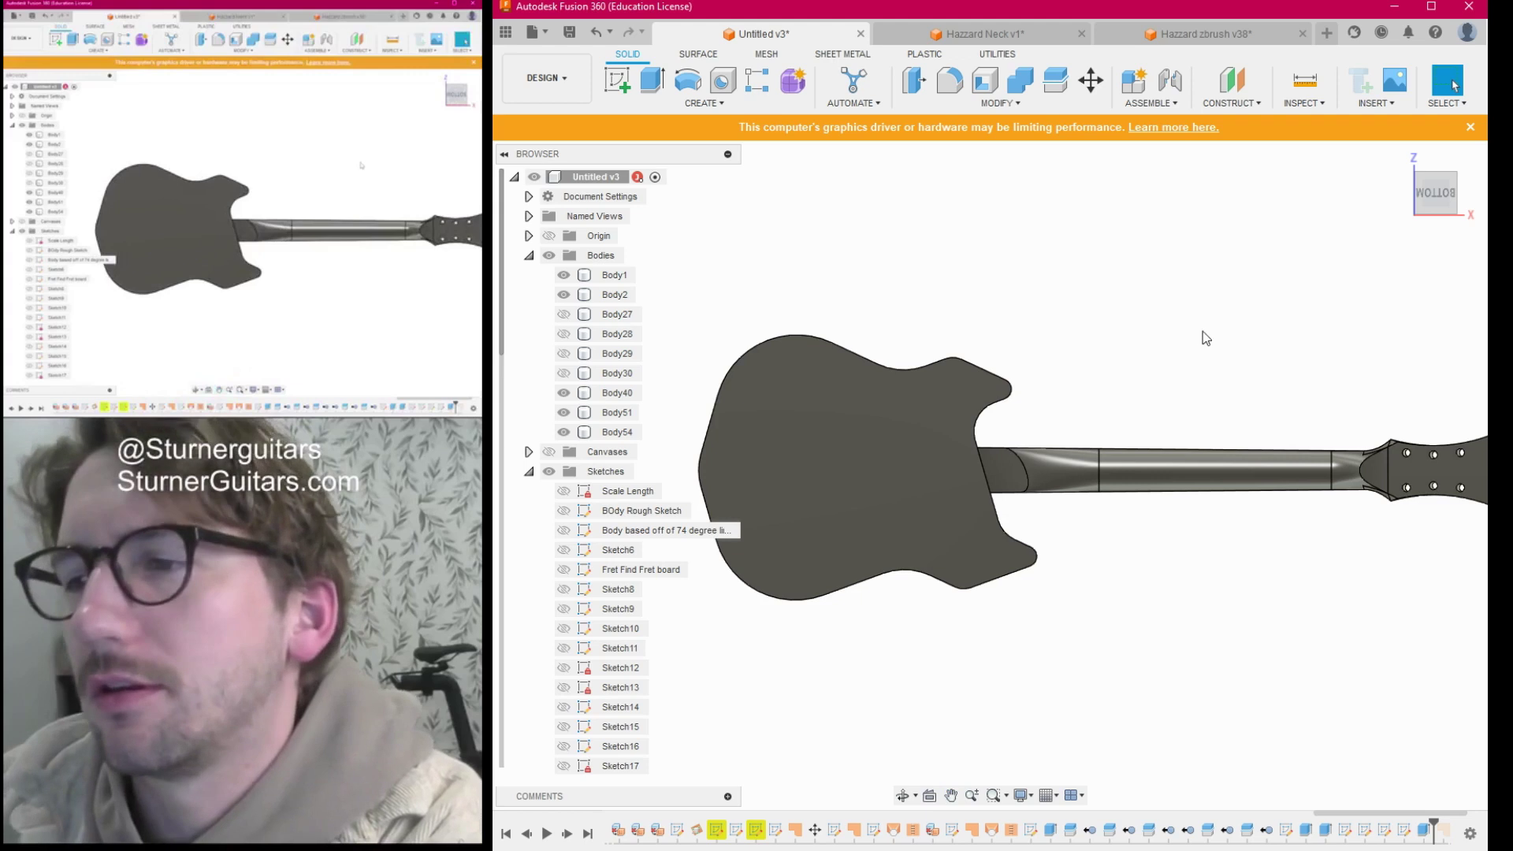
{"action": "scroll", "coordinate": [1230, 339], "scroll_direction": "down", "scroll_amount": 2}
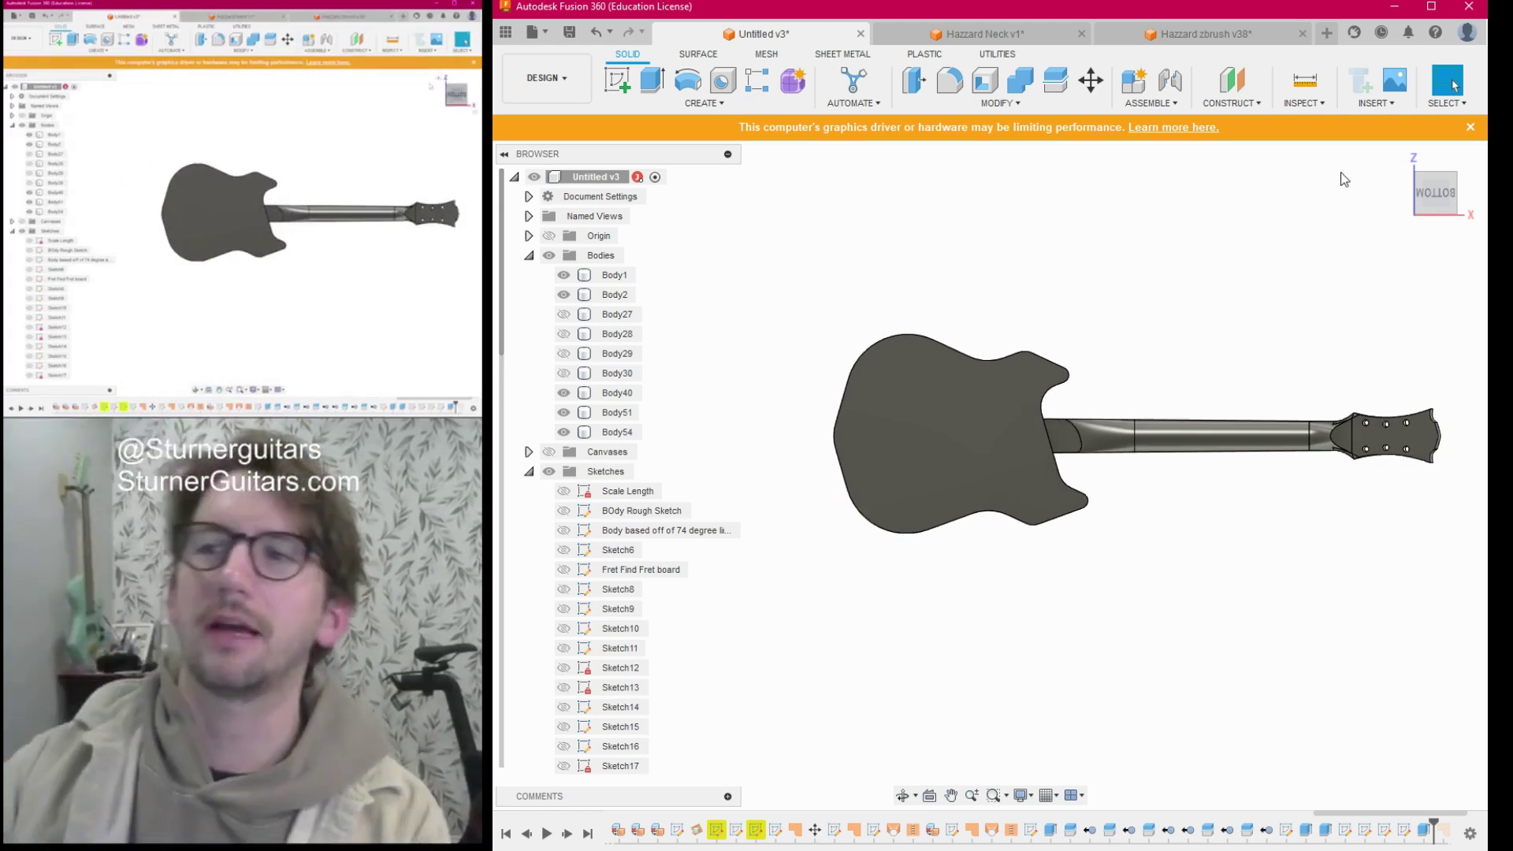
{"action": "mouse_move", "coordinate": [1441, 199]}
{"action": "left_mouse_down"}
{"action": "mouse_move", "coordinate": [1428, 327]}
{"action": "mouse_move", "coordinate": [1433, 169]}
{"action": "left_mouse_up"}
{"action": "middle_click_drag", "start_coordinate": [1079, 170], "coordinate": [550, 418], "text": "shift"}
{"action": "left_click_drag", "start_coordinate": [1437, 198], "coordinate": [1438, 195]}
{"action": "left_click", "coordinate": [1437, 192]}
{"action": "scroll", "coordinate": [1346, 474], "scroll_direction": "down", "scroll_amount": 1}
{"action": "middle_click_drag", "start_coordinate": [1337, 482], "coordinate": [1461, 413]}
{"action": "scroll", "coordinate": [1223, 458], "scroll_direction": "up", "scroll_amount": 2}
{"action": "mouse_move", "coordinate": [1236, 463]}
{"action": "middle_mouse_down"}
{"action": "mouse_move", "coordinate": [1416, 521]}
{"action": "mouse_move", "coordinate": [1301, 490]}
{"action": "mouse_move", "coordinate": [1234, 433]}
{"action": "middle_mouse_up"}
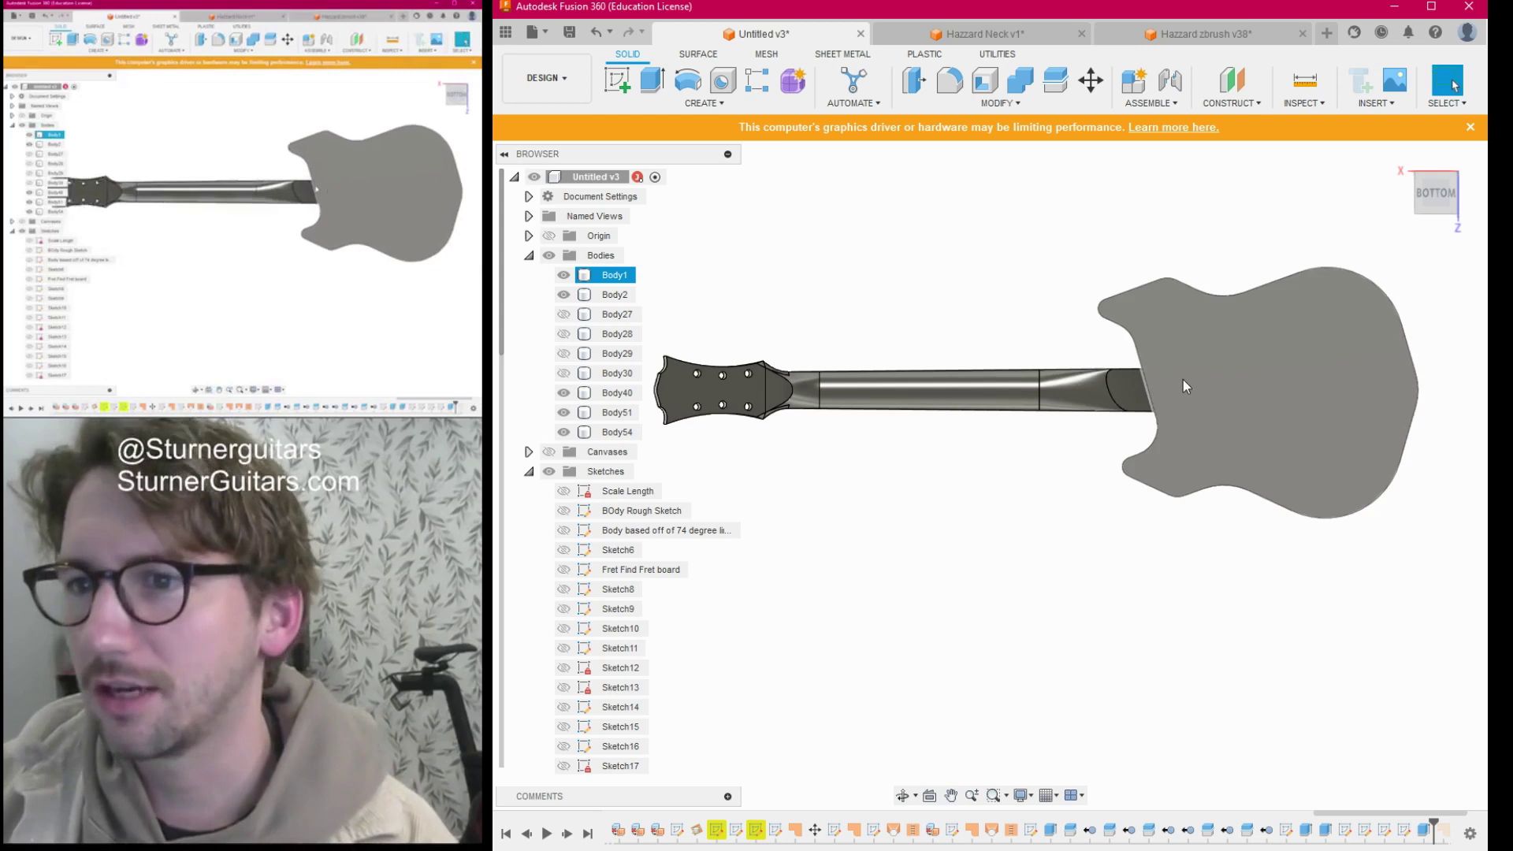
Create a new sketch on the back face of the guitar body.
{"action": "scroll", "coordinate": [1148, 380], "scroll_direction": "up", "scroll_amount": 5}
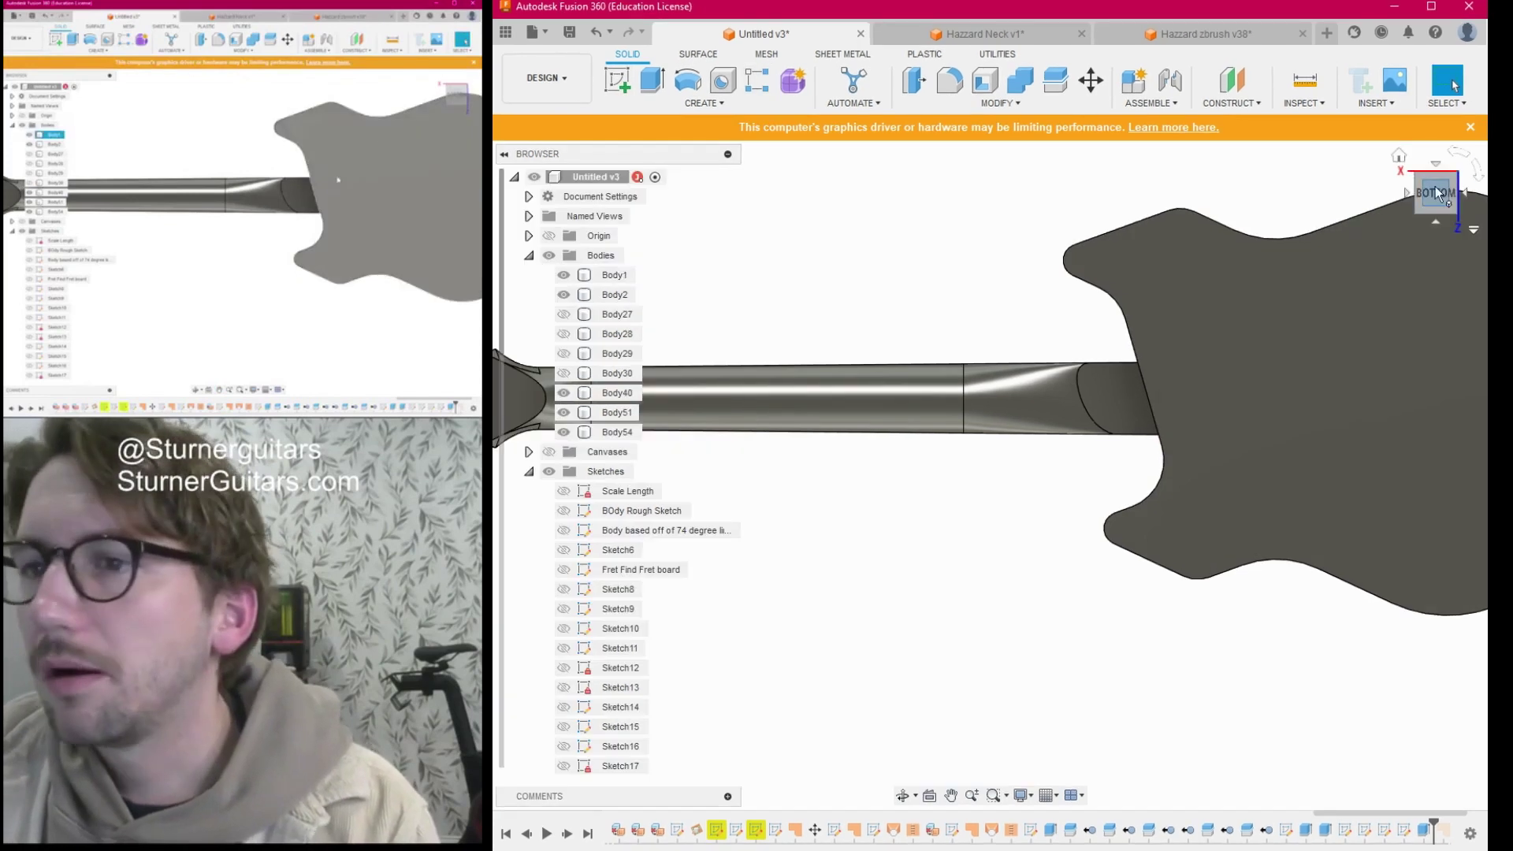
{"action": "left_click", "coordinate": [1200, 360]}
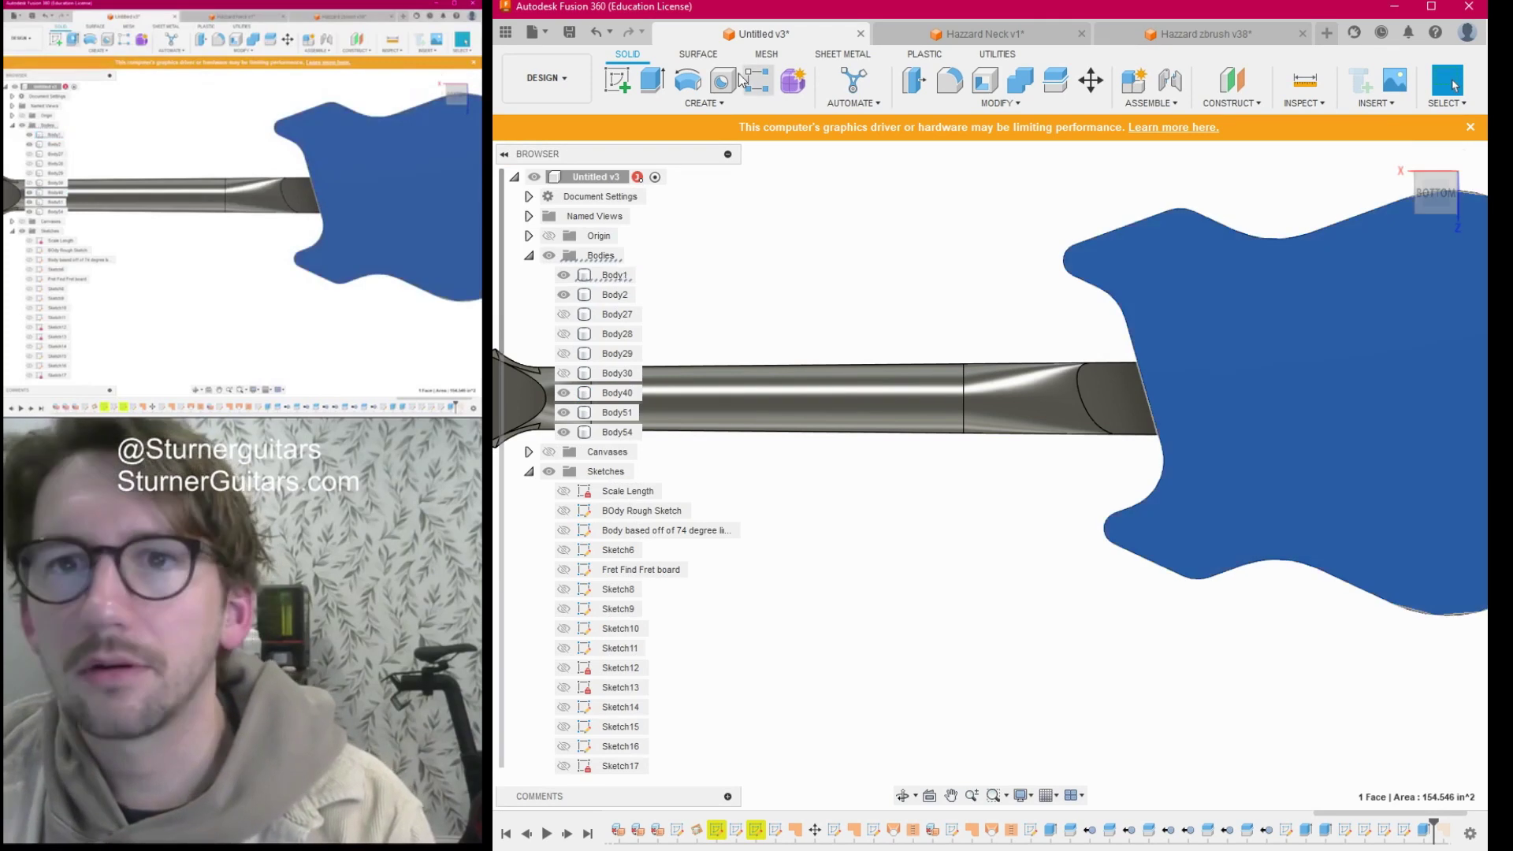
{"action": "left_click", "coordinate": [623, 80]}
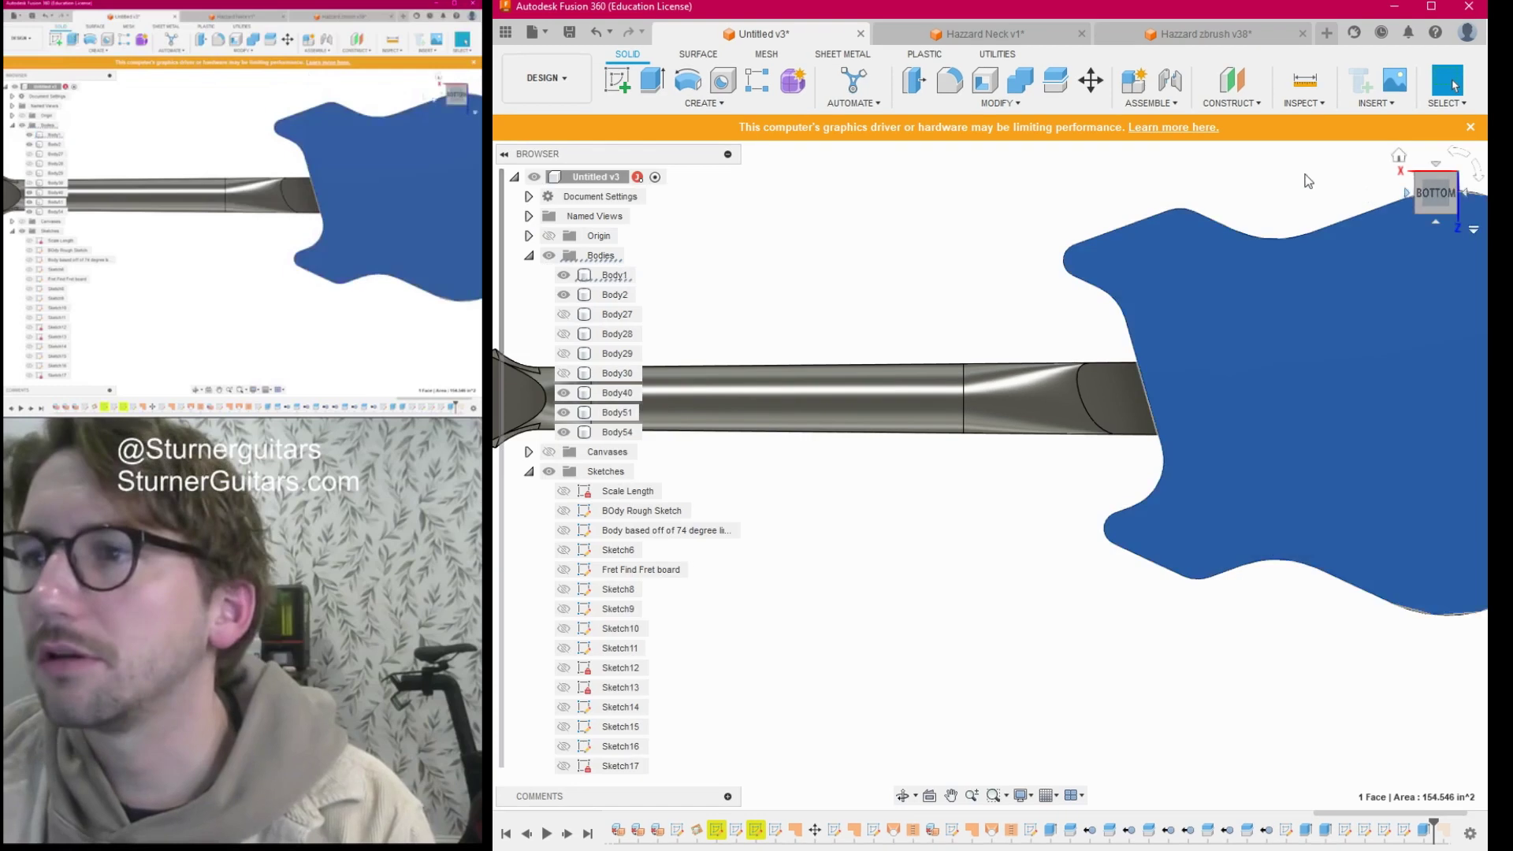
{"action": "mouse_move", "coordinate": [1421, 222]}
{"action": "middle_mouse_down", "text": "shift"}
{"action": "mouse_move", "coordinate": [1436, 440]}
{"action": "mouse_move", "coordinate": [1415, 217]}
{"action": "middle_mouse_up", "text": "shift"}
{"action": "left_click", "coordinate": [626, 87]}
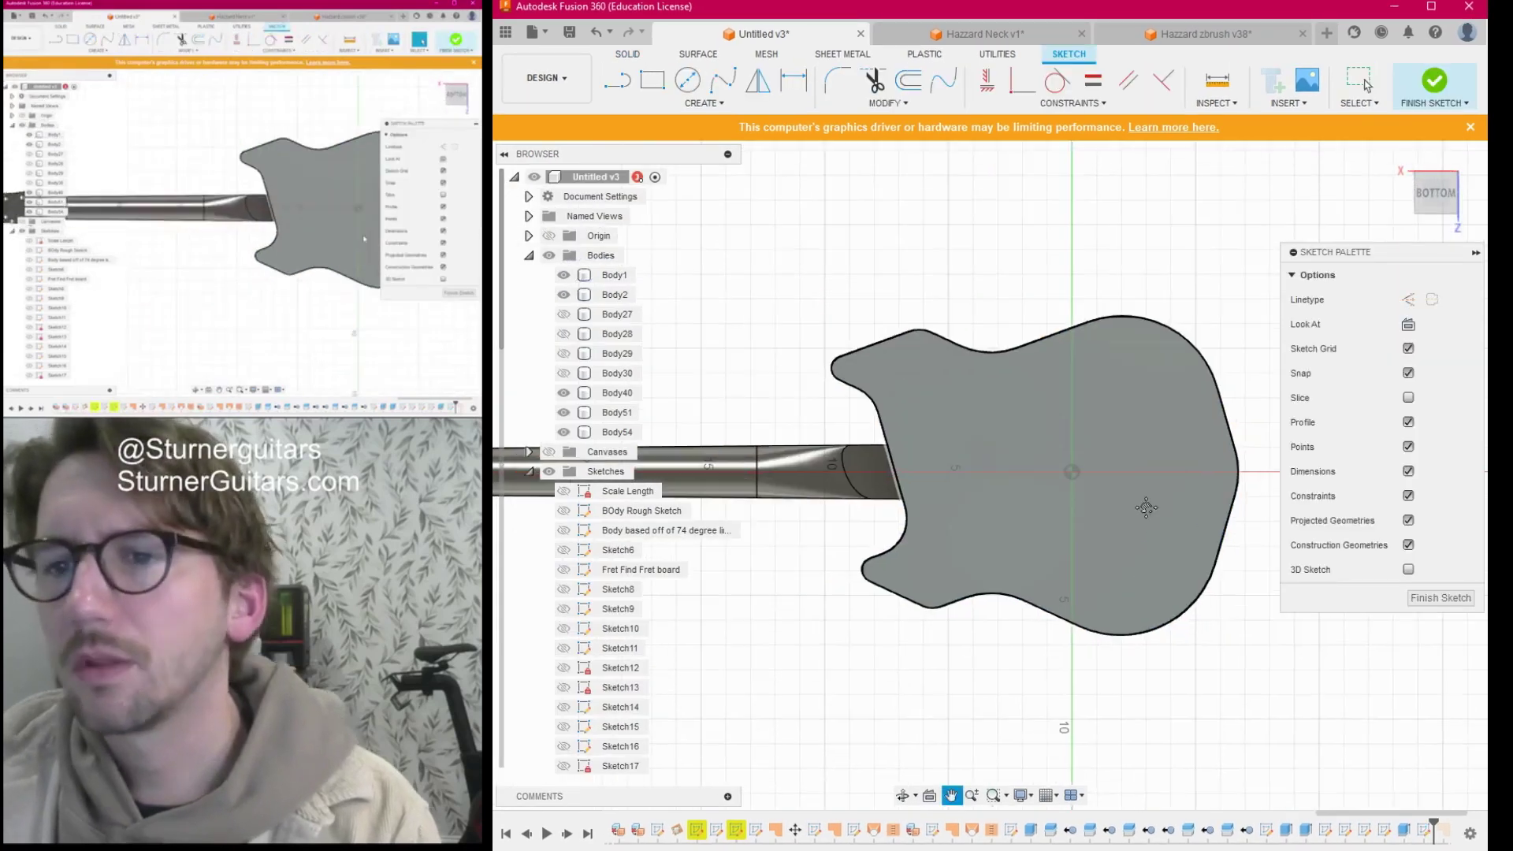
Project the flat heel face of the neck into the sketch on the body's back.
{"action": "middle_click_drag", "start_coordinate": [1146, 508], "coordinate": [1304, 458]}
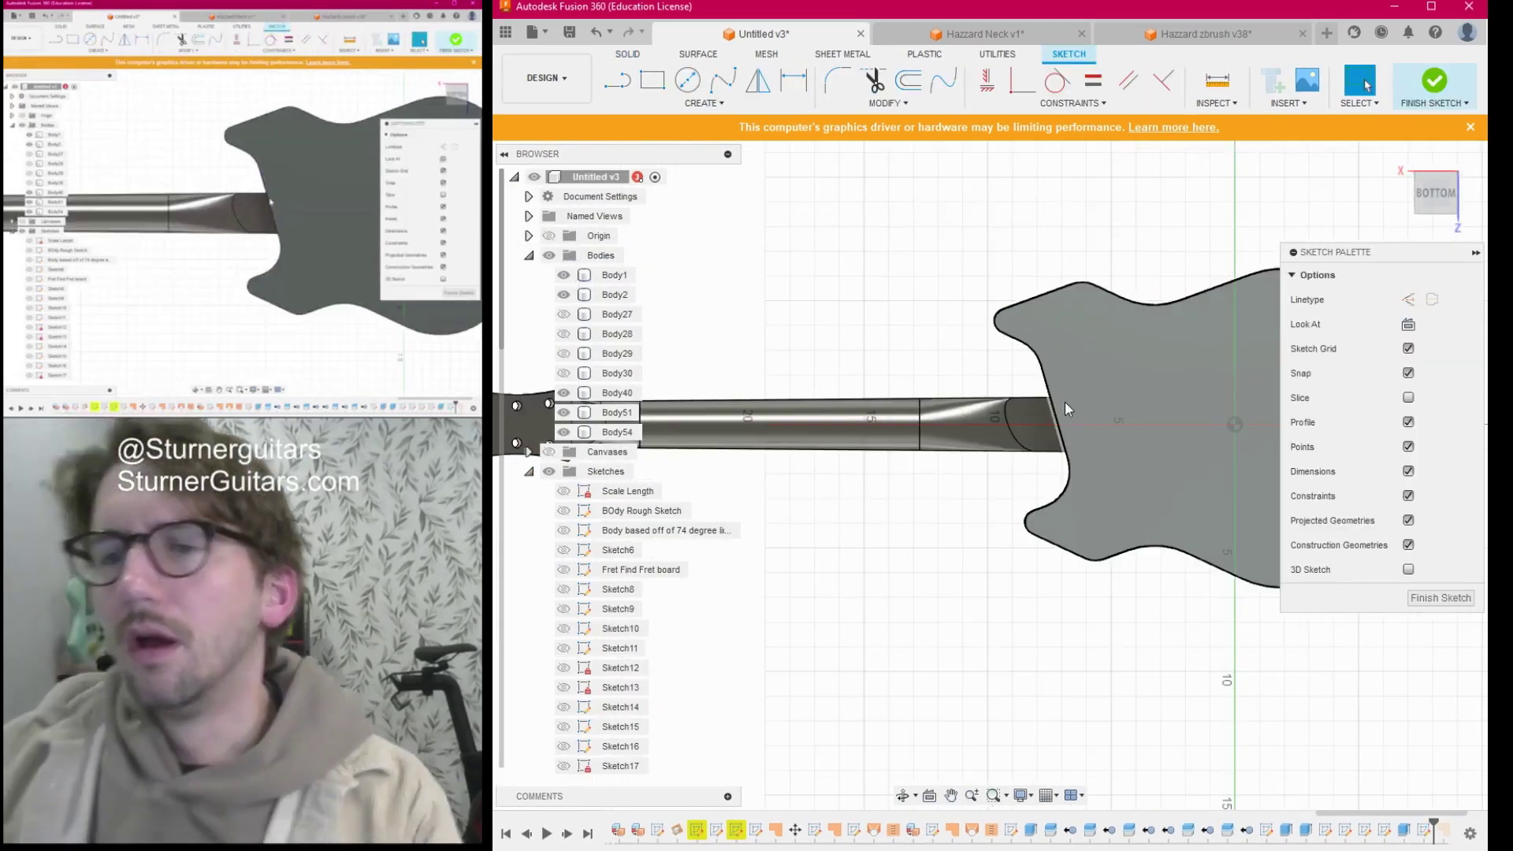
{"action": "scroll", "coordinate": [1057, 402], "scroll_direction": "up", "scroll_amount": 3}
{"action": "key", "text": "p"}
{"action": "key", "text": "p"}
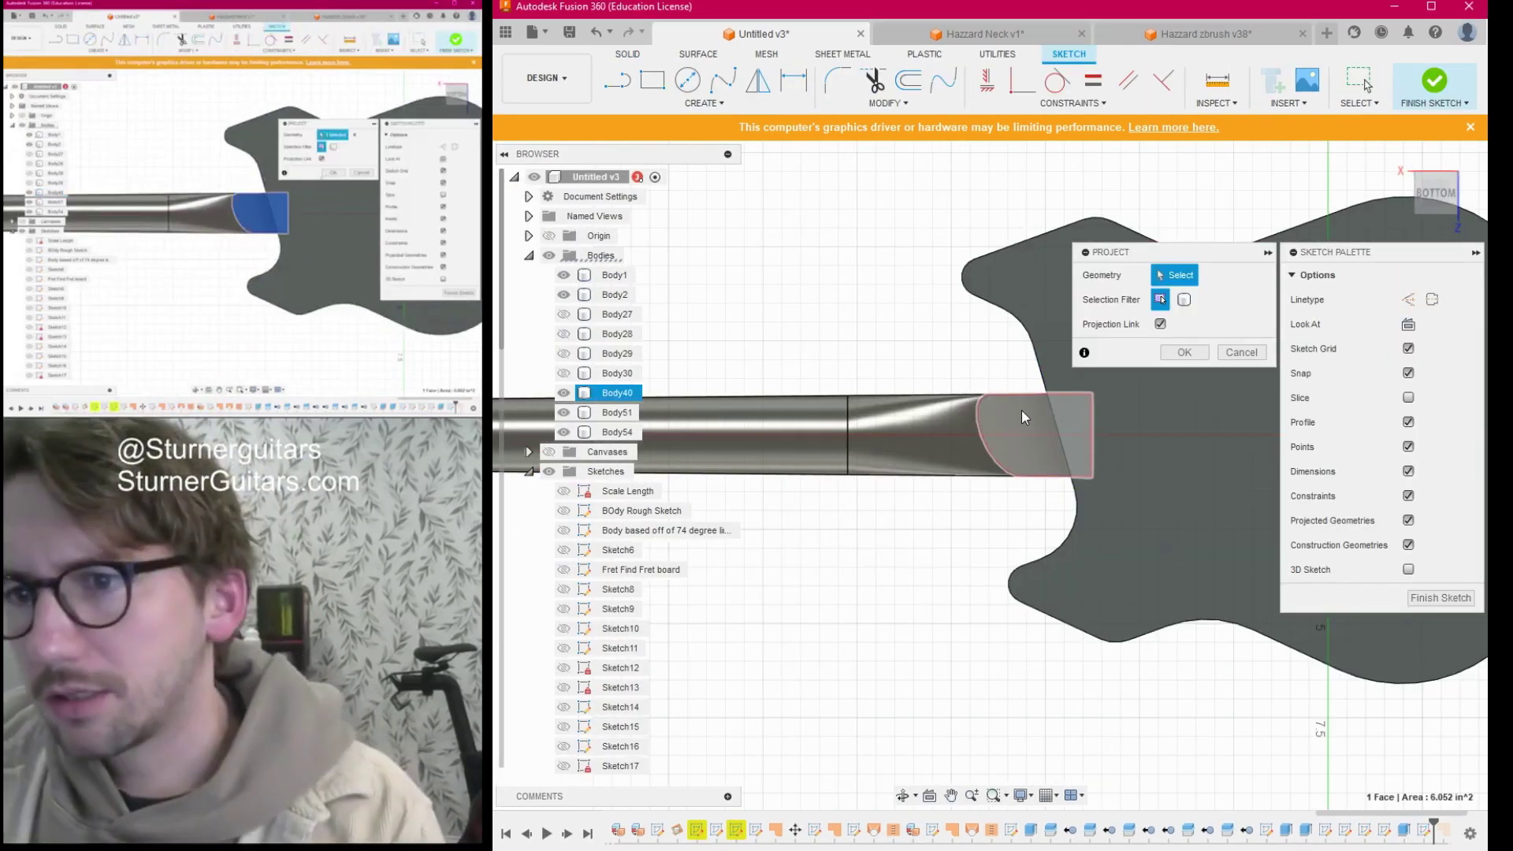
{"action": "left_click", "coordinate": [1022, 409]}
{"action": "key", "text": "Return"}
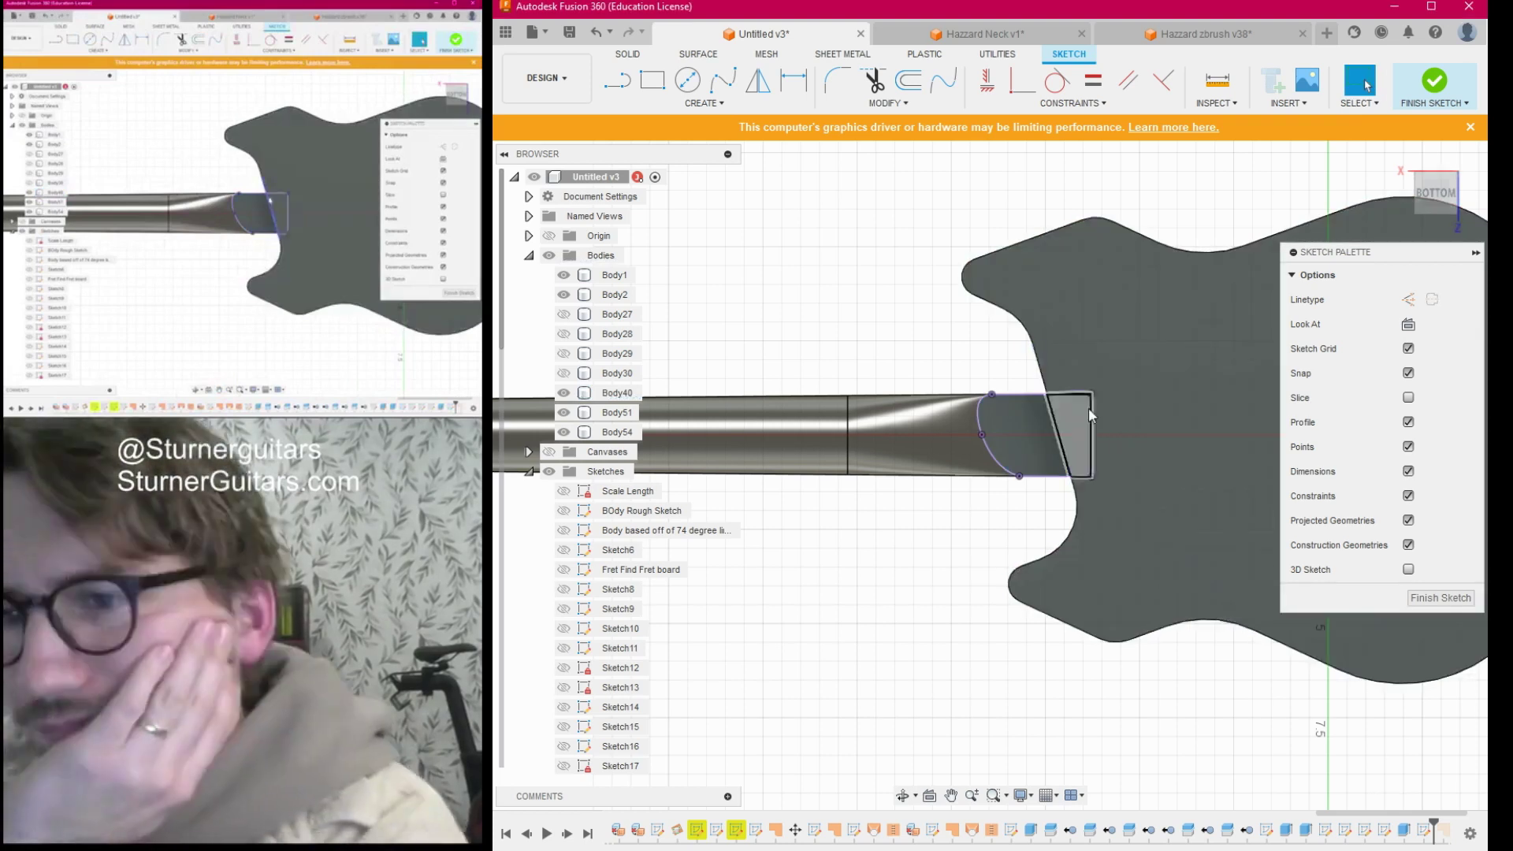
{"action": "left_click", "coordinate": [1425, 228]}
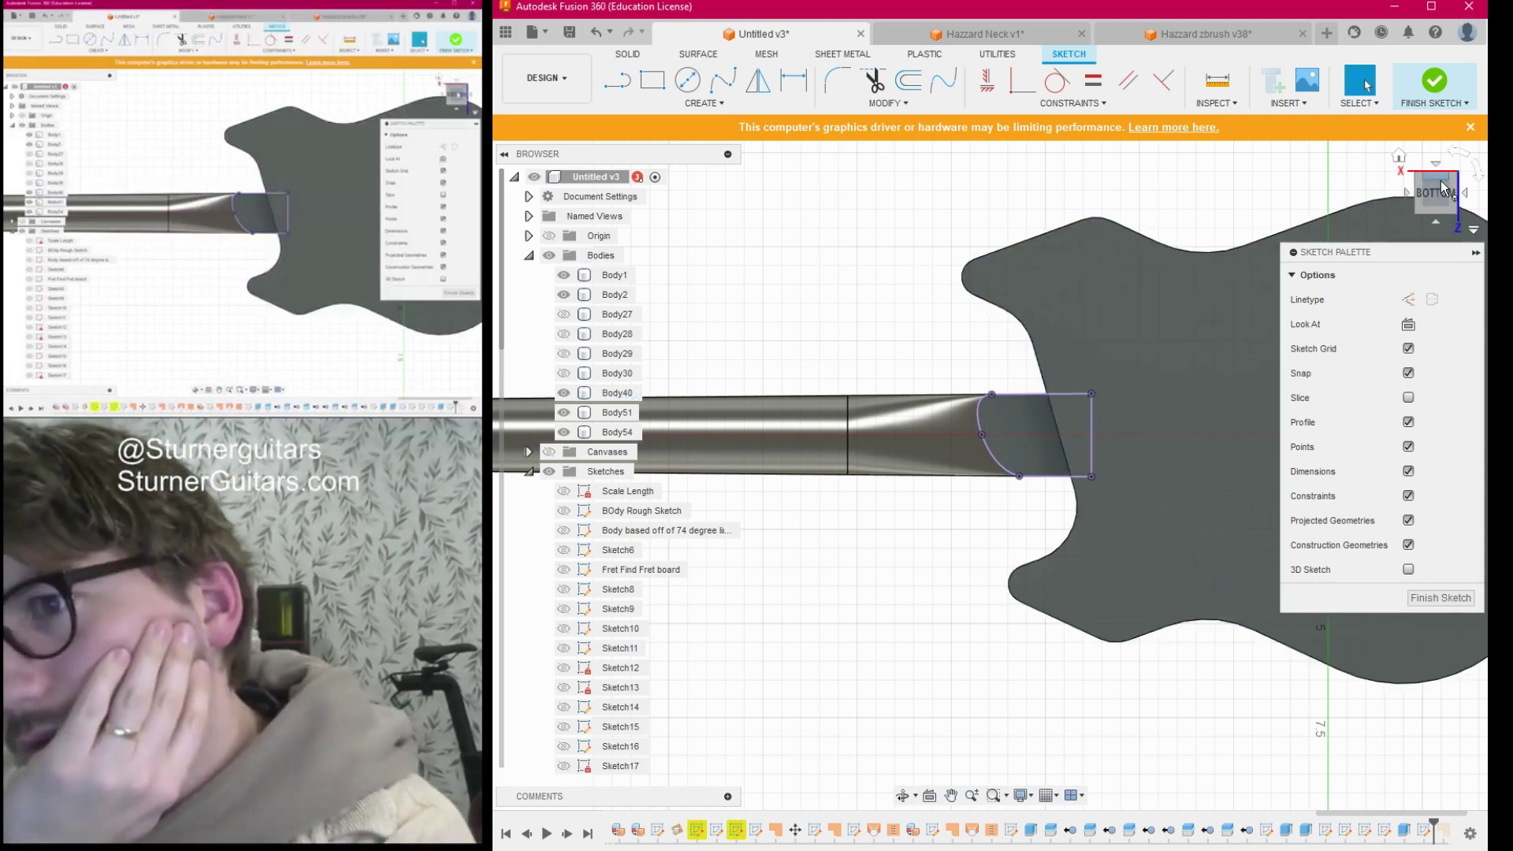
Offset the projected neck heel outline 0.25 in inward, with chain selection on.
{"action": "mouse_move", "coordinate": [990, 476]}
{"action": "middle_mouse_down", "text": "shift"}
{"action": "mouse_move", "coordinate": [845, 408]}
{"action": "mouse_move", "coordinate": [852, 228]}
{"action": "middle_mouse_up", "text": "shift"}
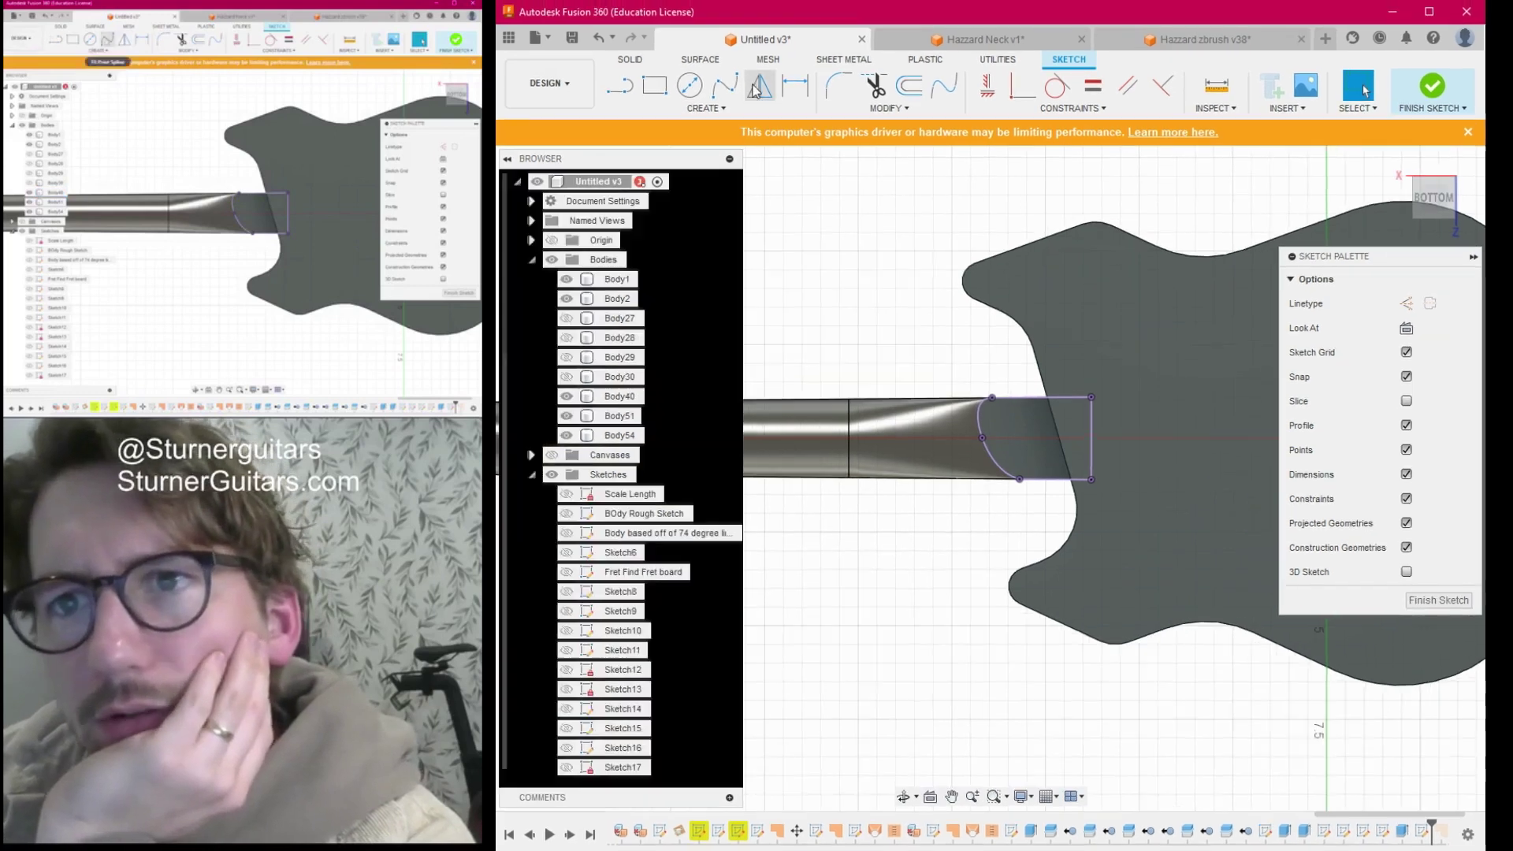
{"action": "left_click", "coordinate": [908, 80]}
{"action": "scroll", "coordinate": [985, 409], "scroll_direction": "up", "scroll_amount": 2}
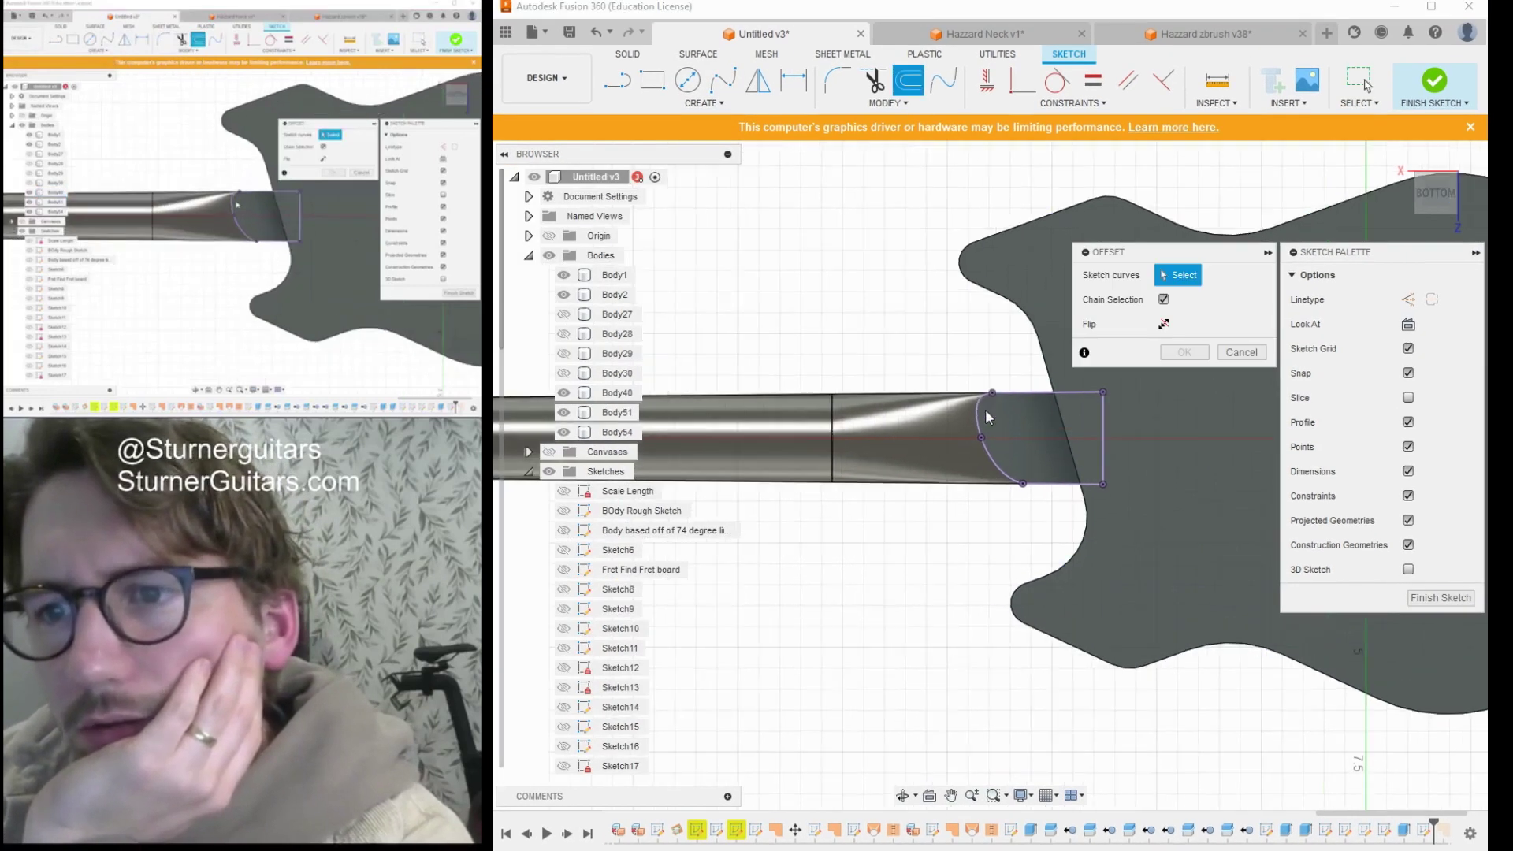
{"action": "left_click", "coordinate": [975, 411]}
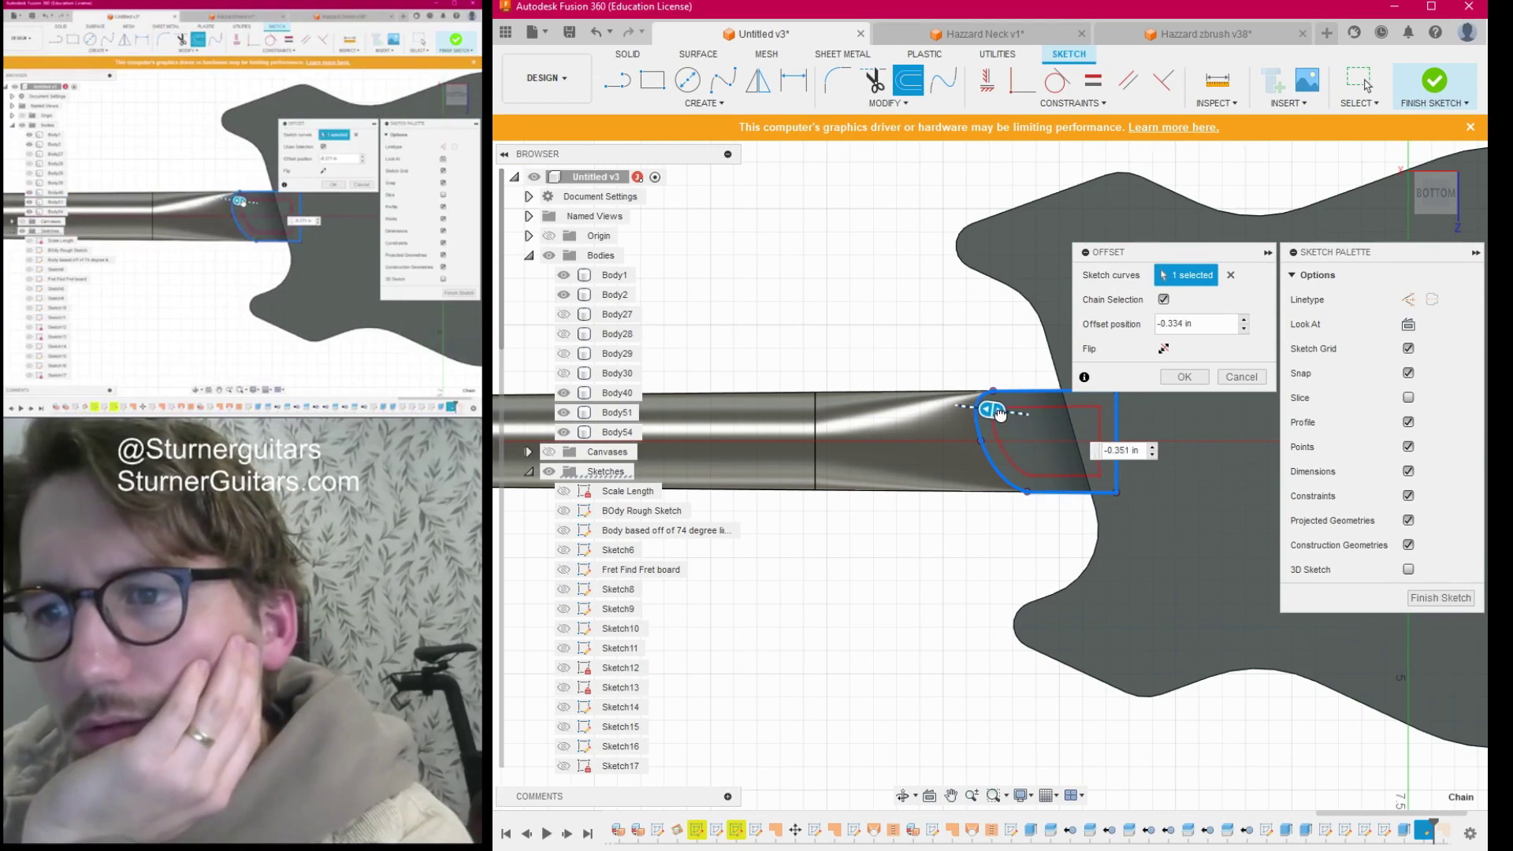
{"action": "left_click_drag", "start_coordinate": [998, 414], "coordinate": [997, 413]}
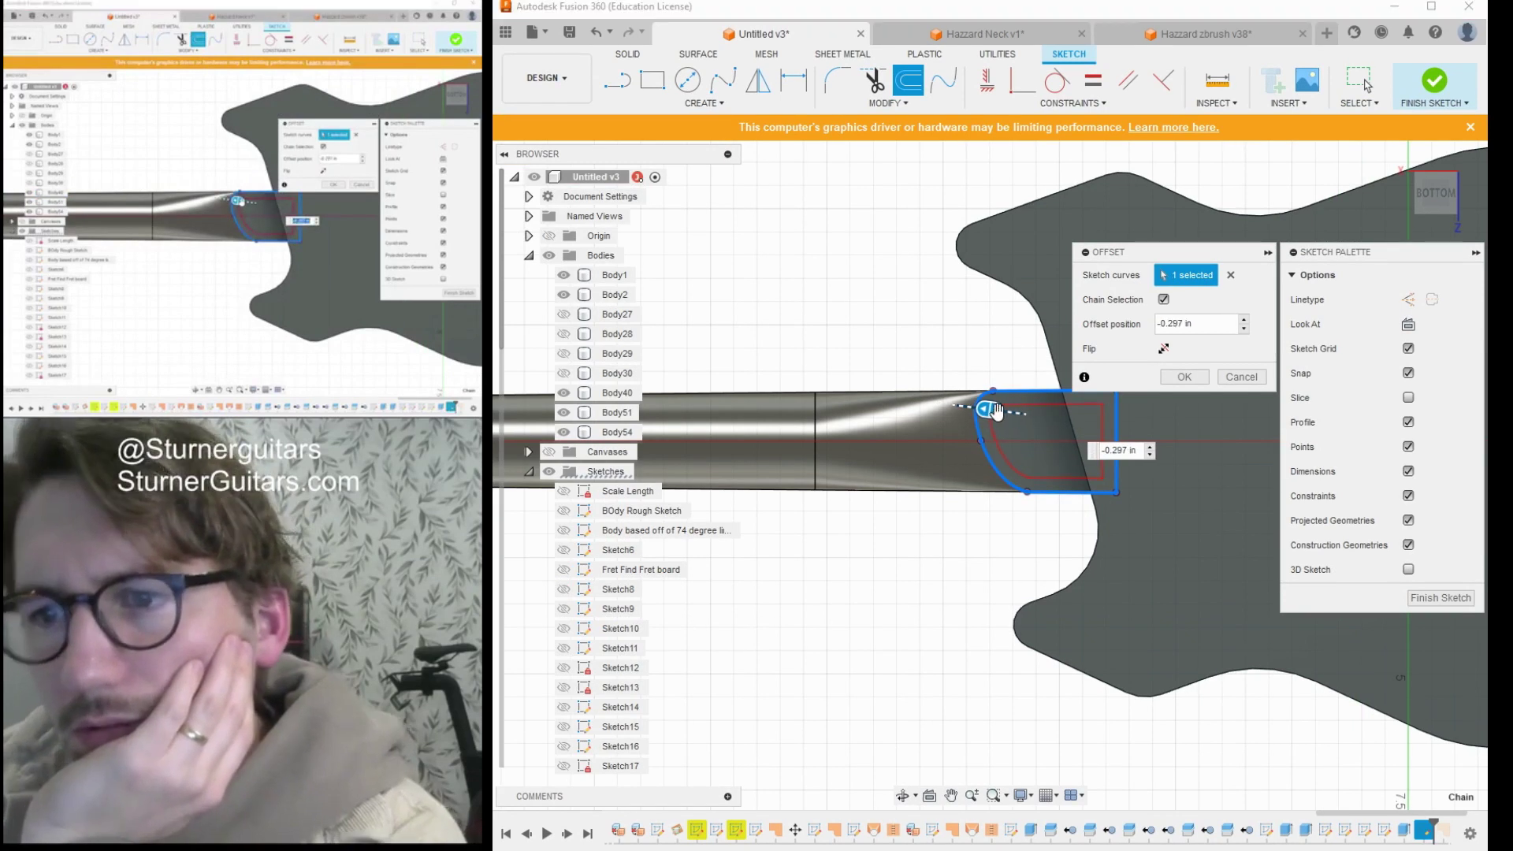
{"action": "type", "text": "0.25"}
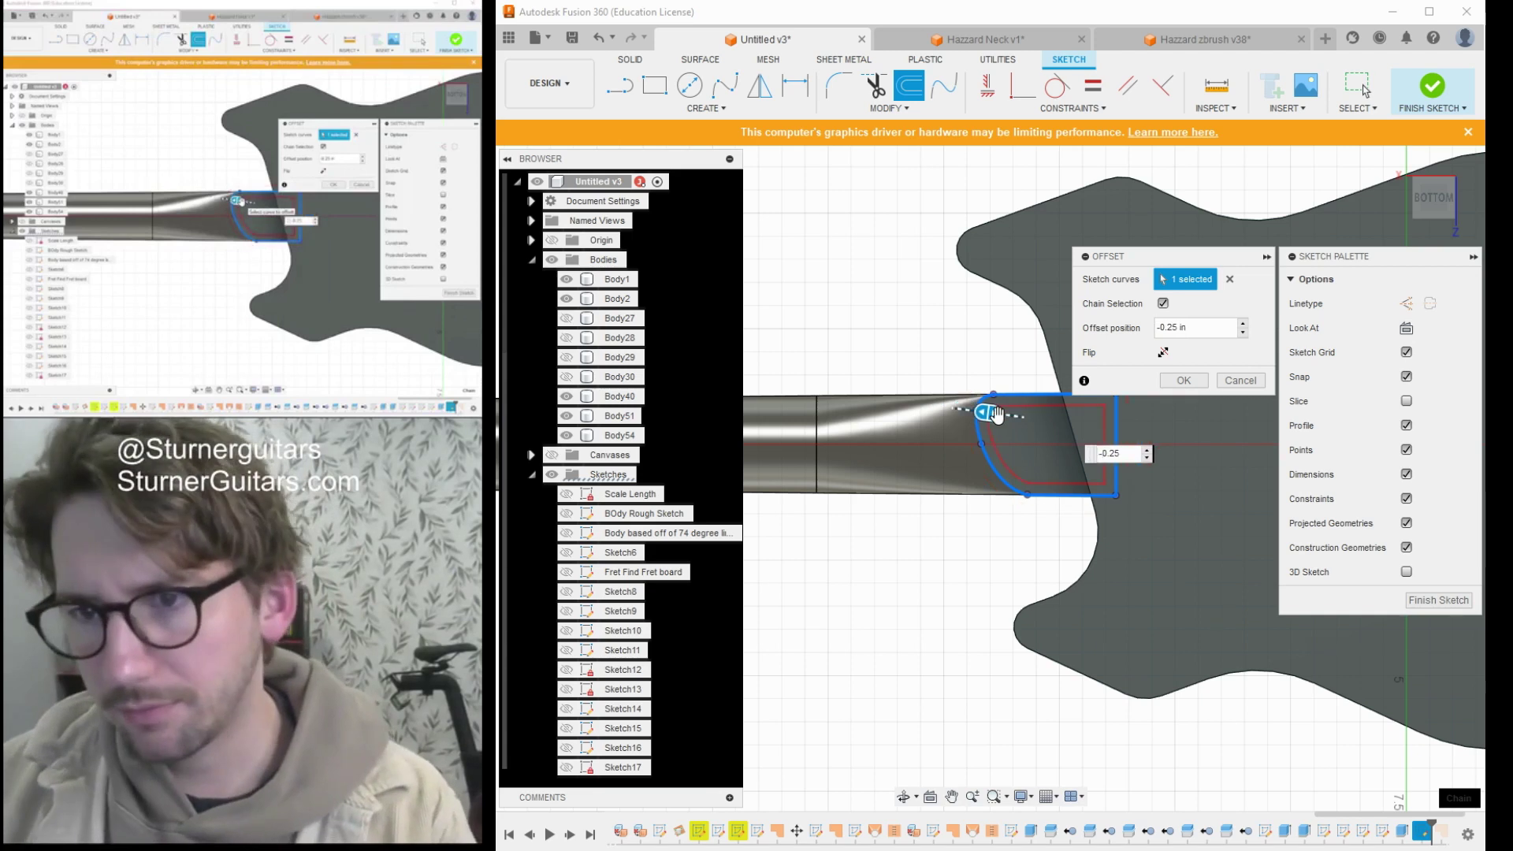
{"action": "key", "text": "Return"}
{"action": "scroll", "coordinate": [1113, 421], "scroll_direction": "up", "scroll_amount": 3}
{"action": "mouse_move", "coordinate": [1114, 422]}
{"action": "middle_mouse_down"}
{"action": "mouse_move", "coordinate": [979, 377]}
{"action": "mouse_move", "coordinate": [1126, 439]}
{"action": "middle_mouse_up"}
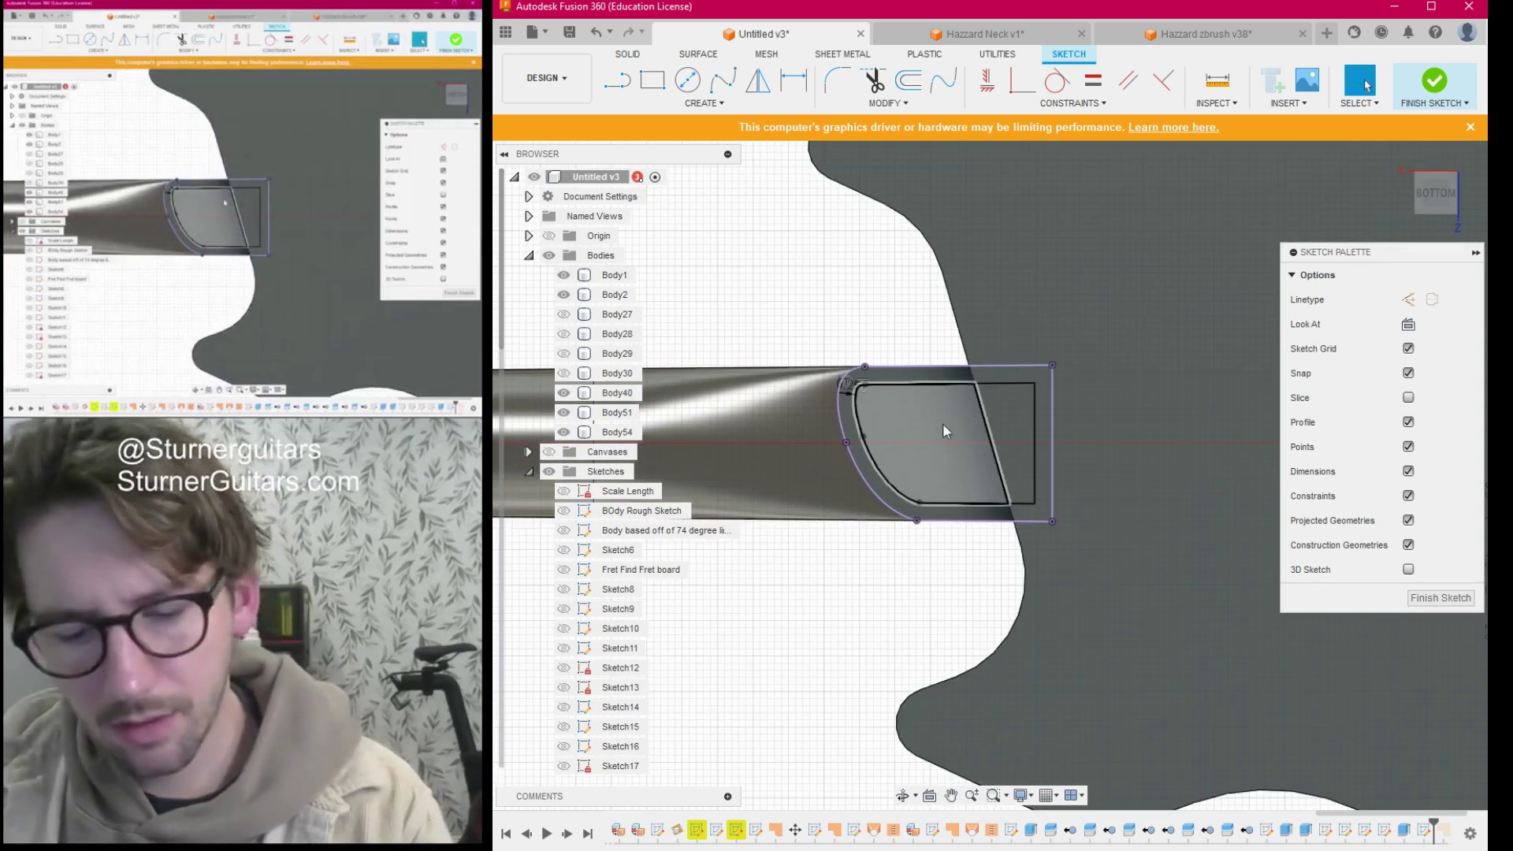
{"action": "left_click", "coordinate": [921, 501]}
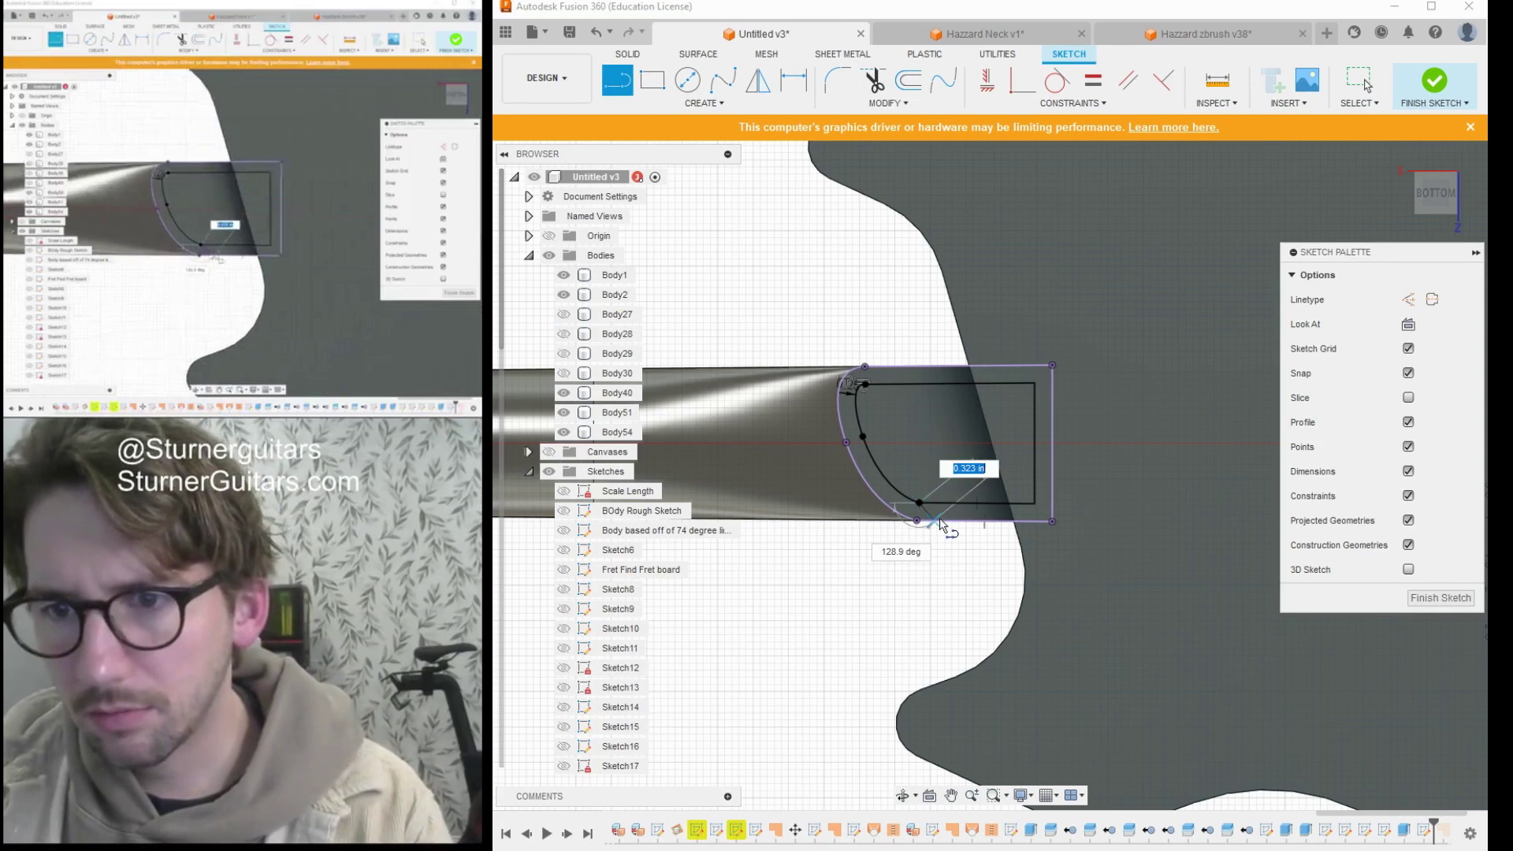
{"action": "scroll", "coordinate": [948, 522], "scroll_direction": "up", "scroll_amount": 3}
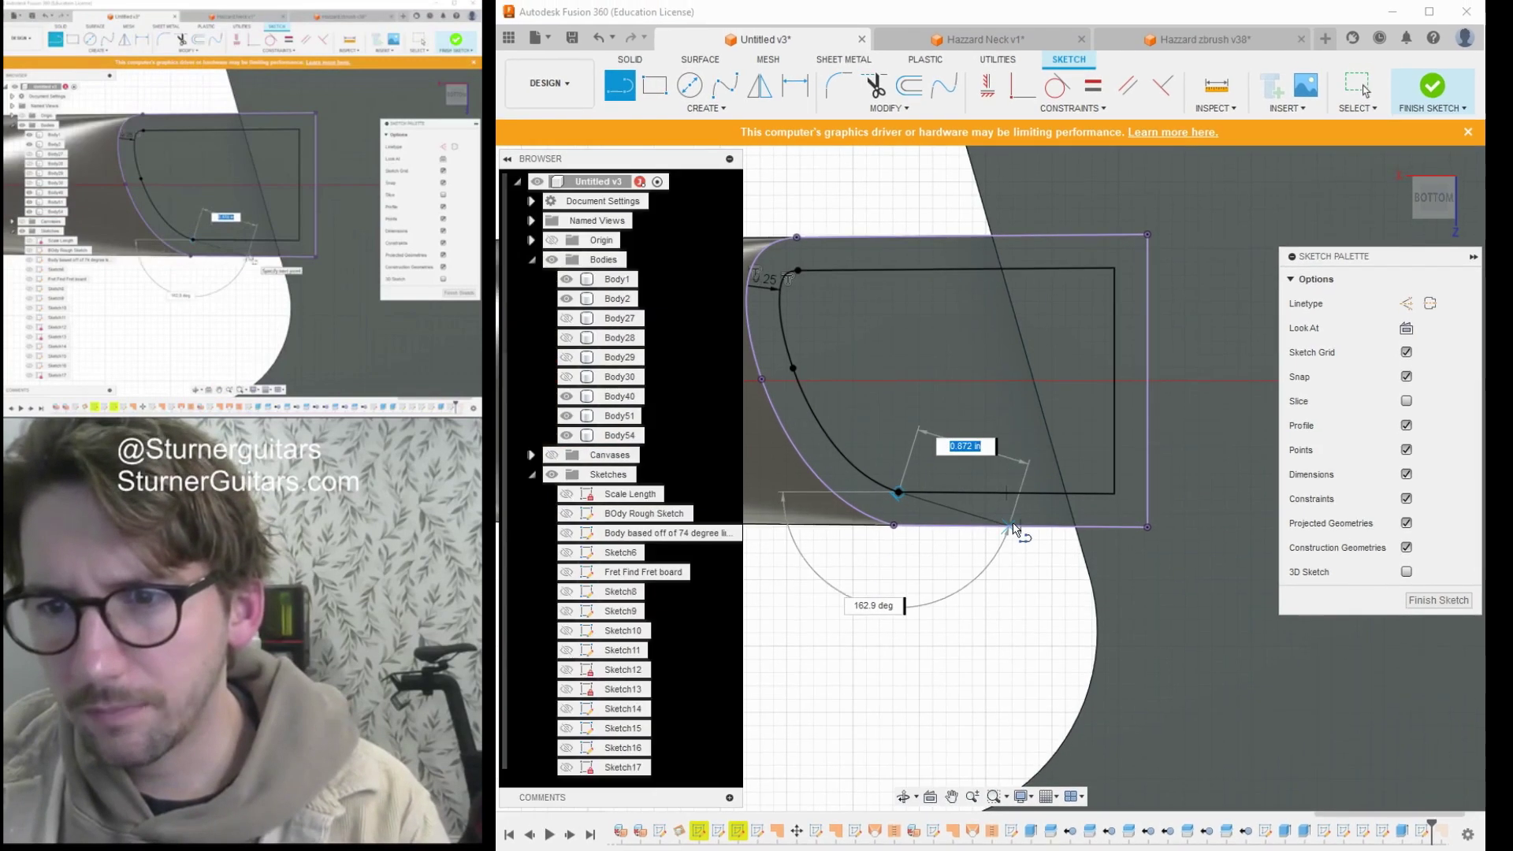
{"action": "key", "text": "Escape"}
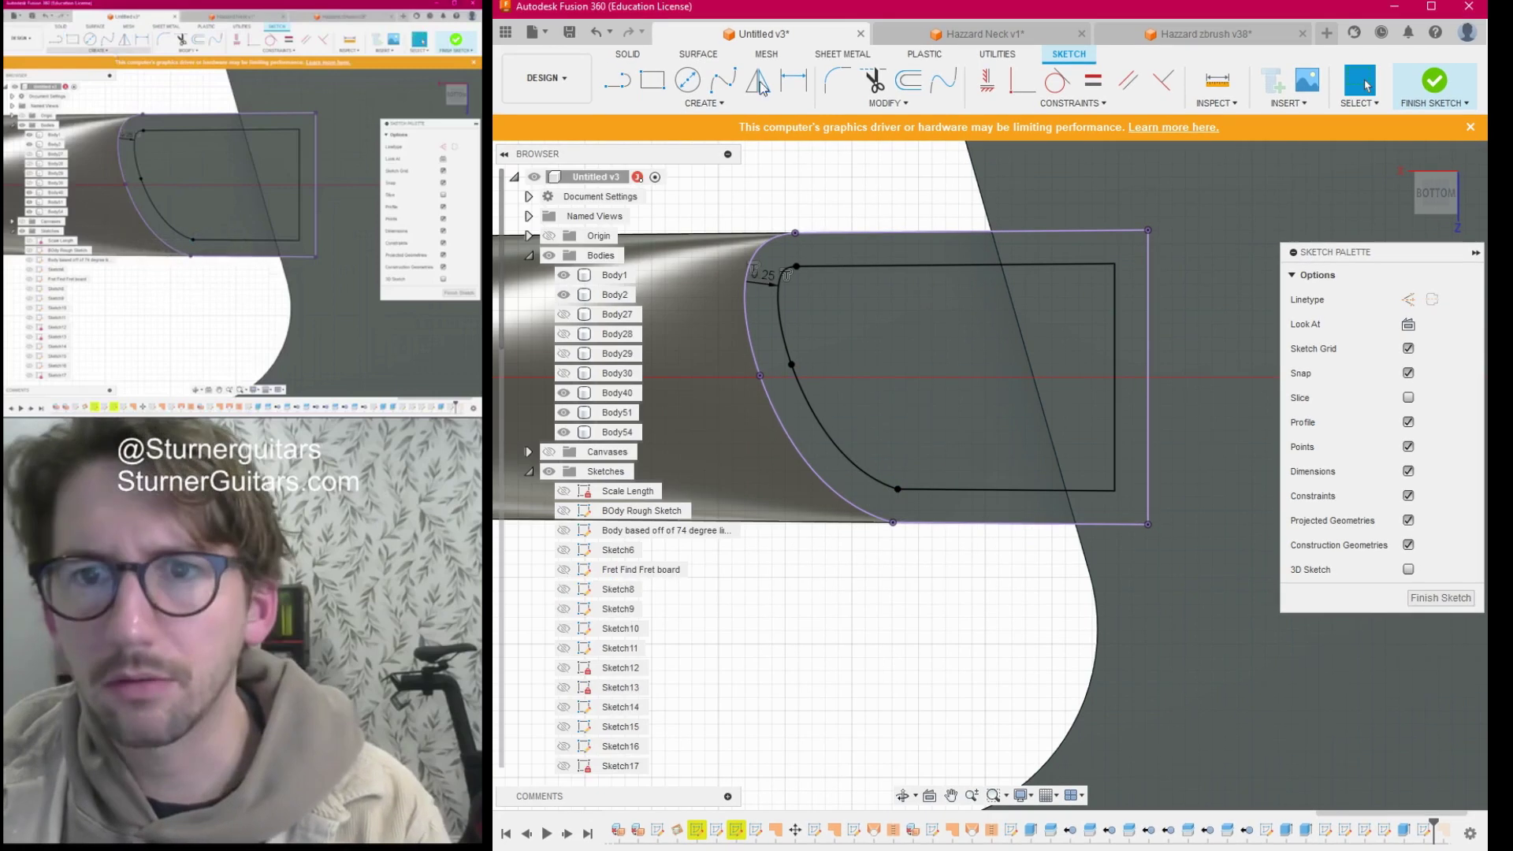
{"action": "left_click", "coordinate": [719, 106]}
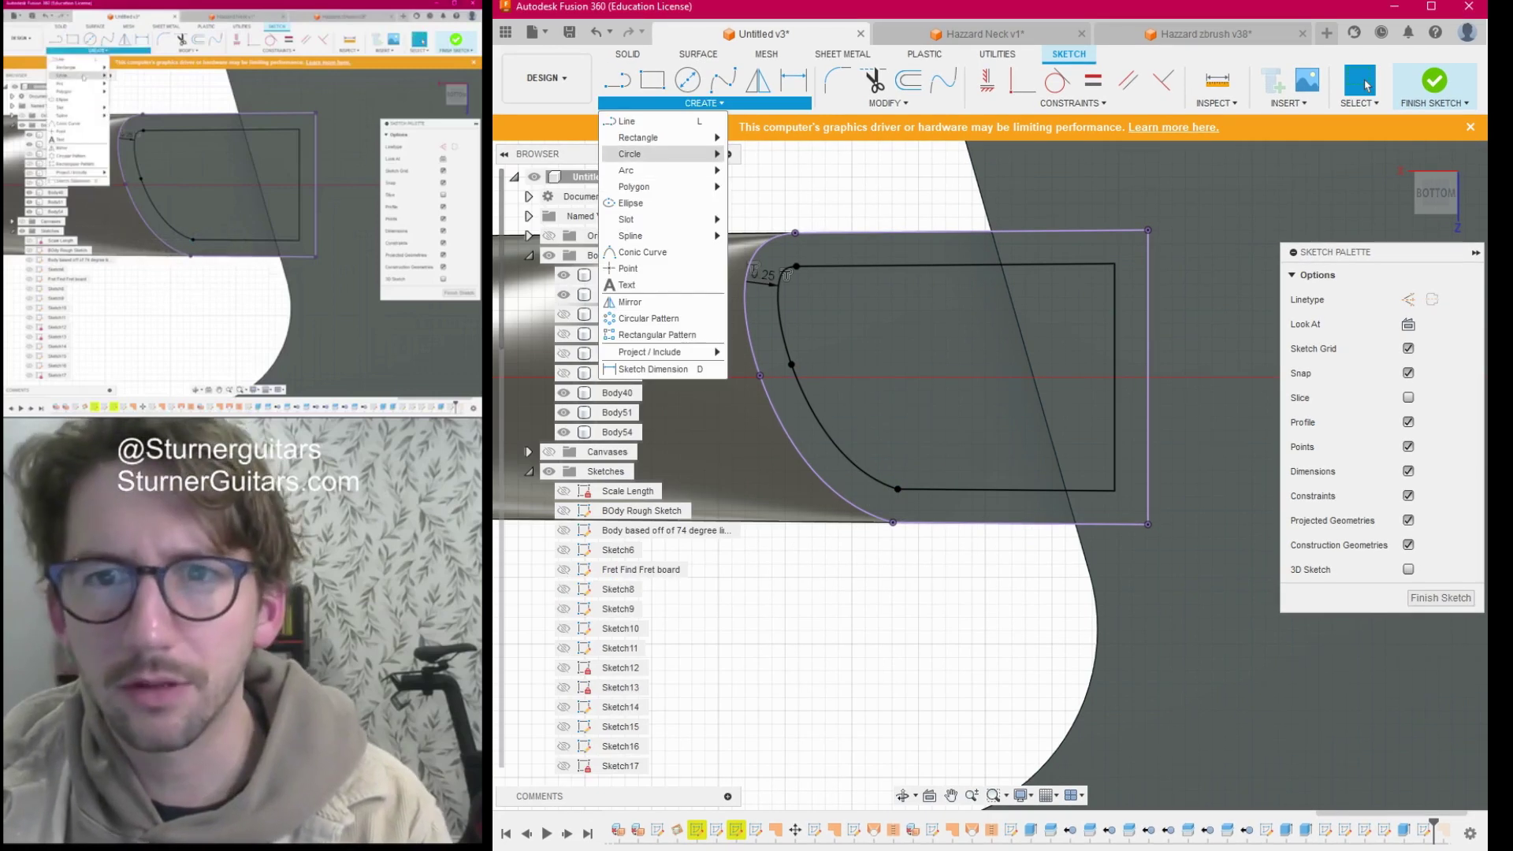
{"action": "mouse_move", "coordinate": [631, 170]}
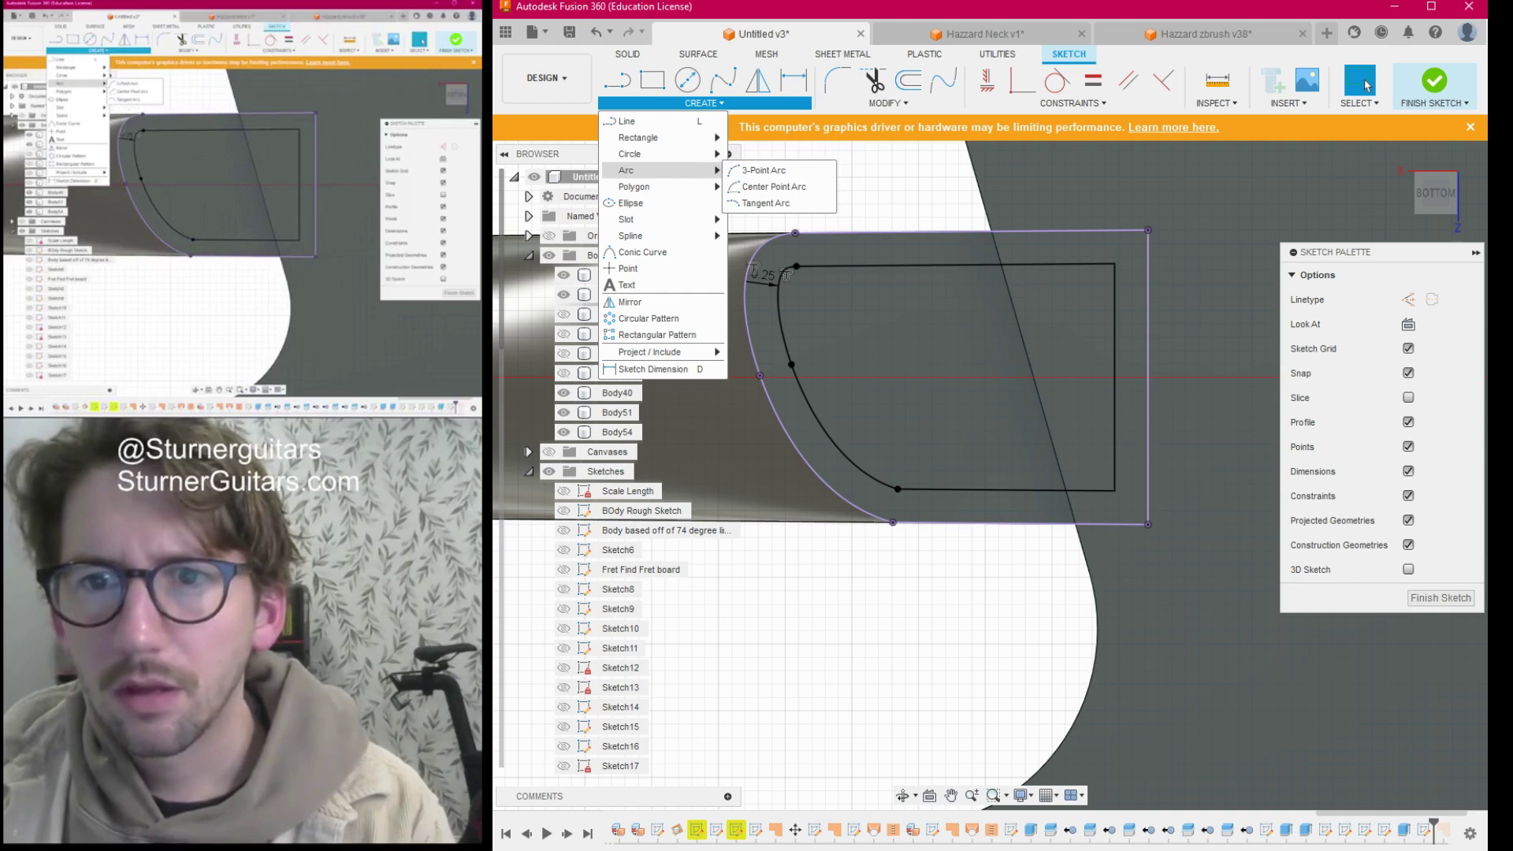
{"action": "left_click", "coordinate": [765, 170]}
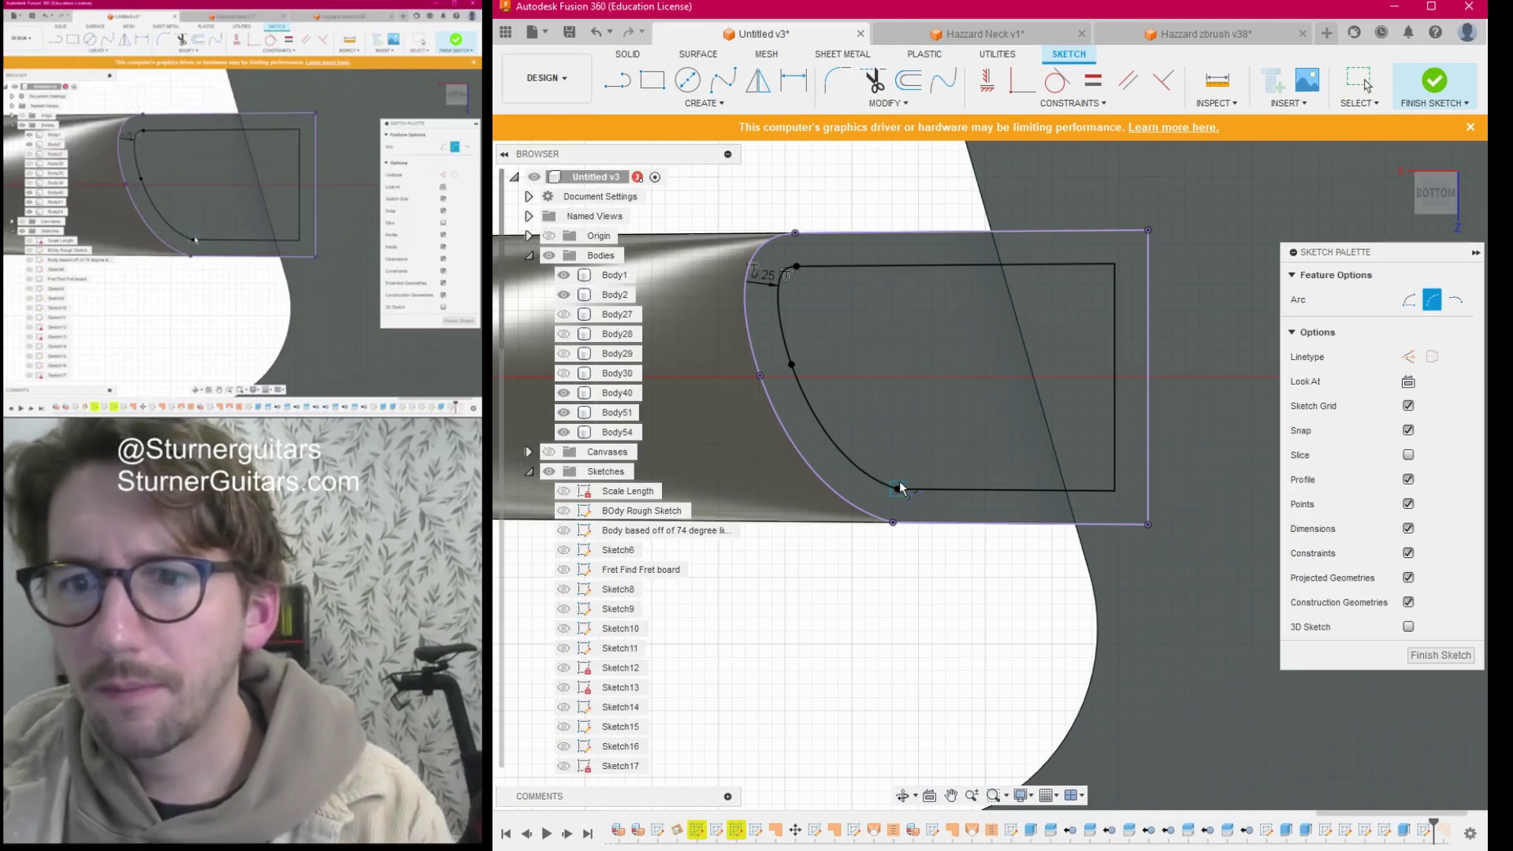
{"action": "left_click", "coordinate": [900, 484]}
{"action": "key", "text": "Escape"}
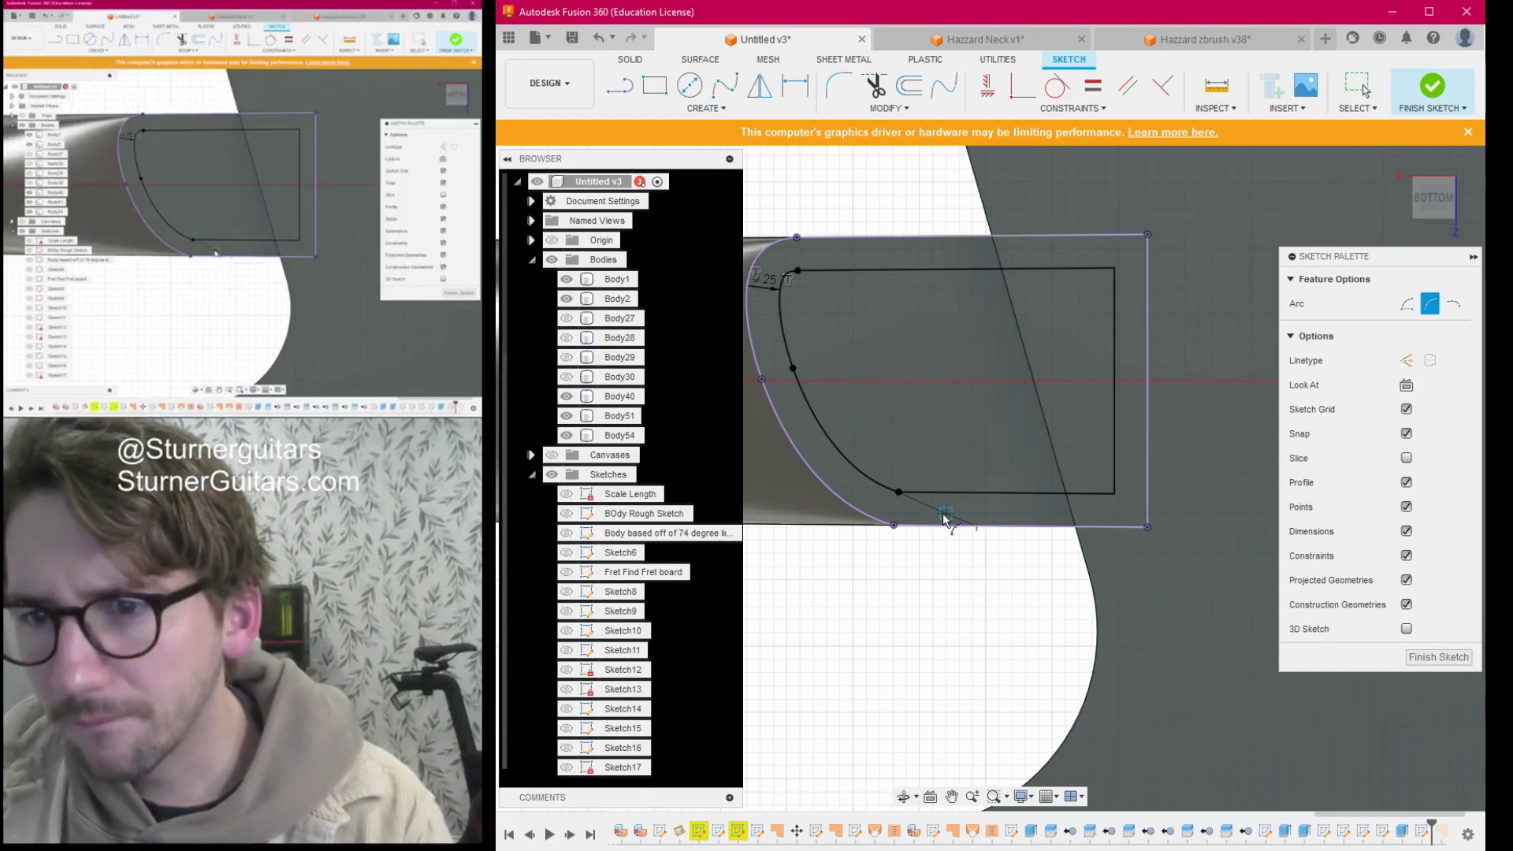
{"action": "key", "text": "Escape"}
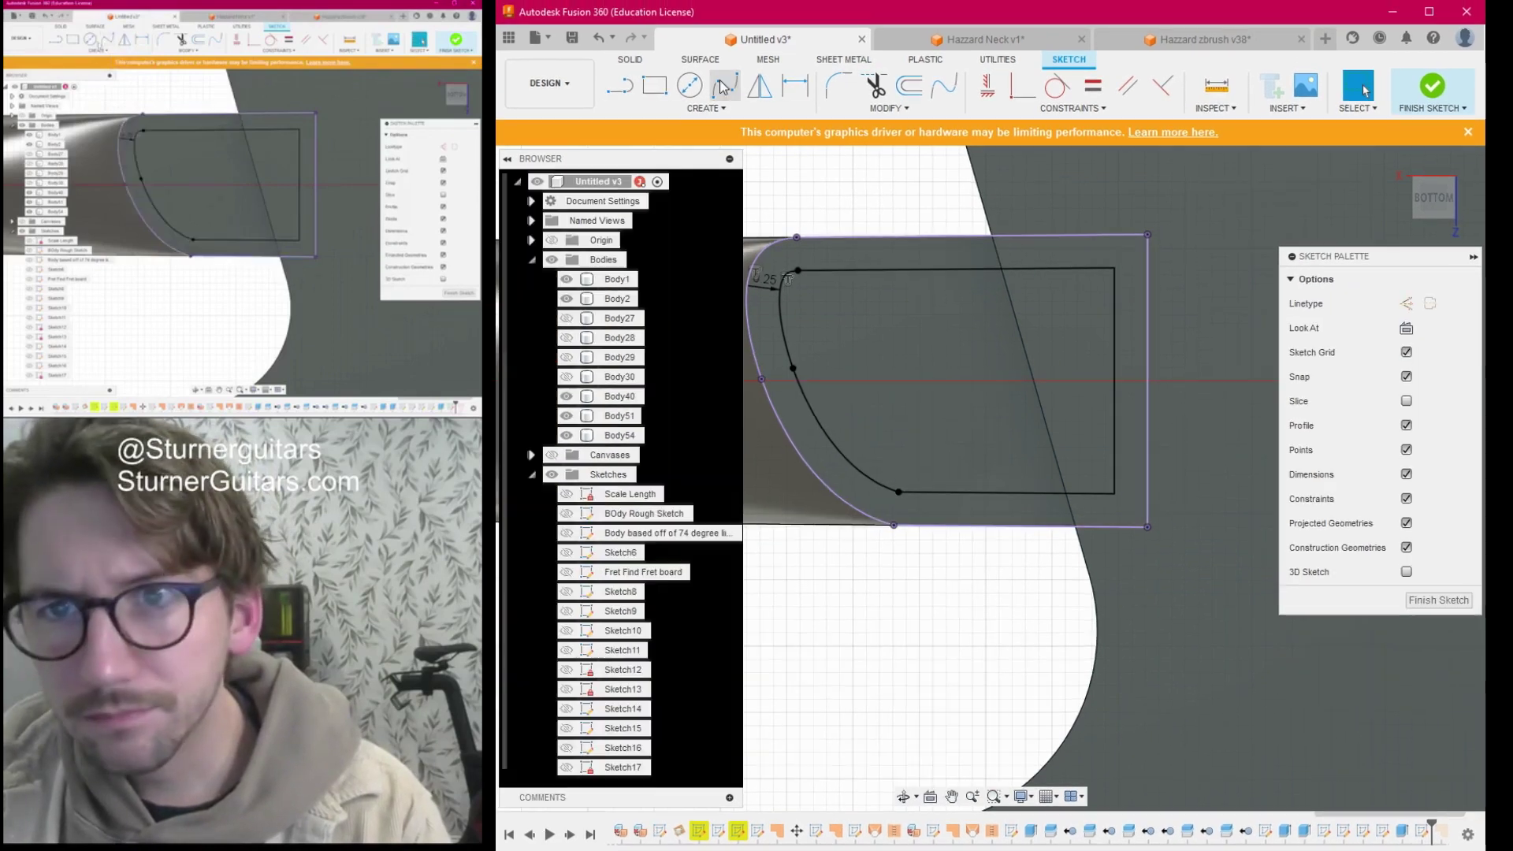
Try to draw a spline from the offset outline's lower curve end to the lower edge of the projected heel outline.
{"action": "left_click", "coordinate": [722, 90]}
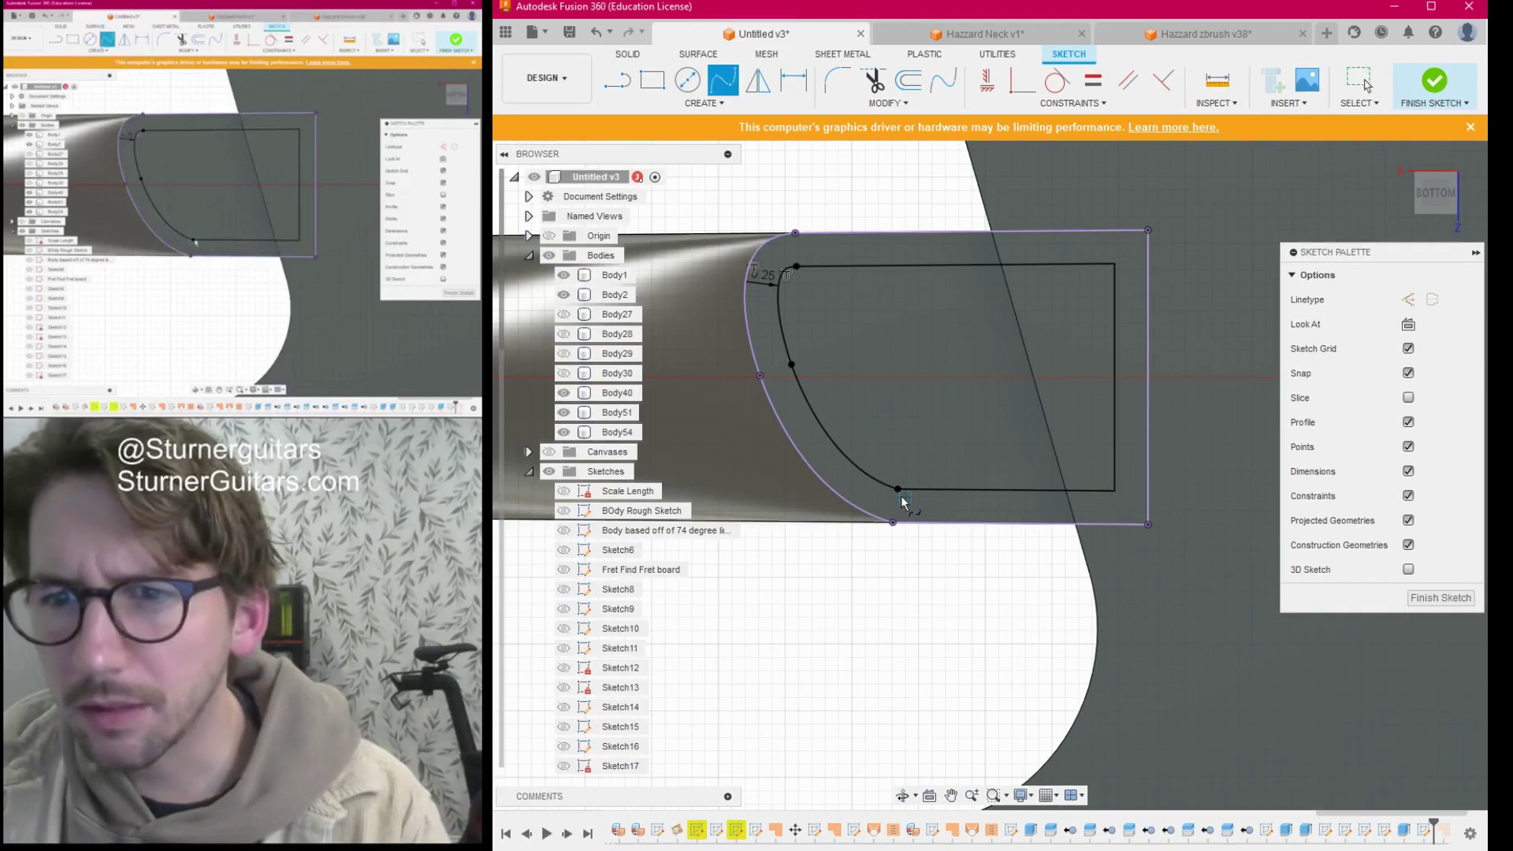
{"action": "left_click", "coordinate": [900, 490]}
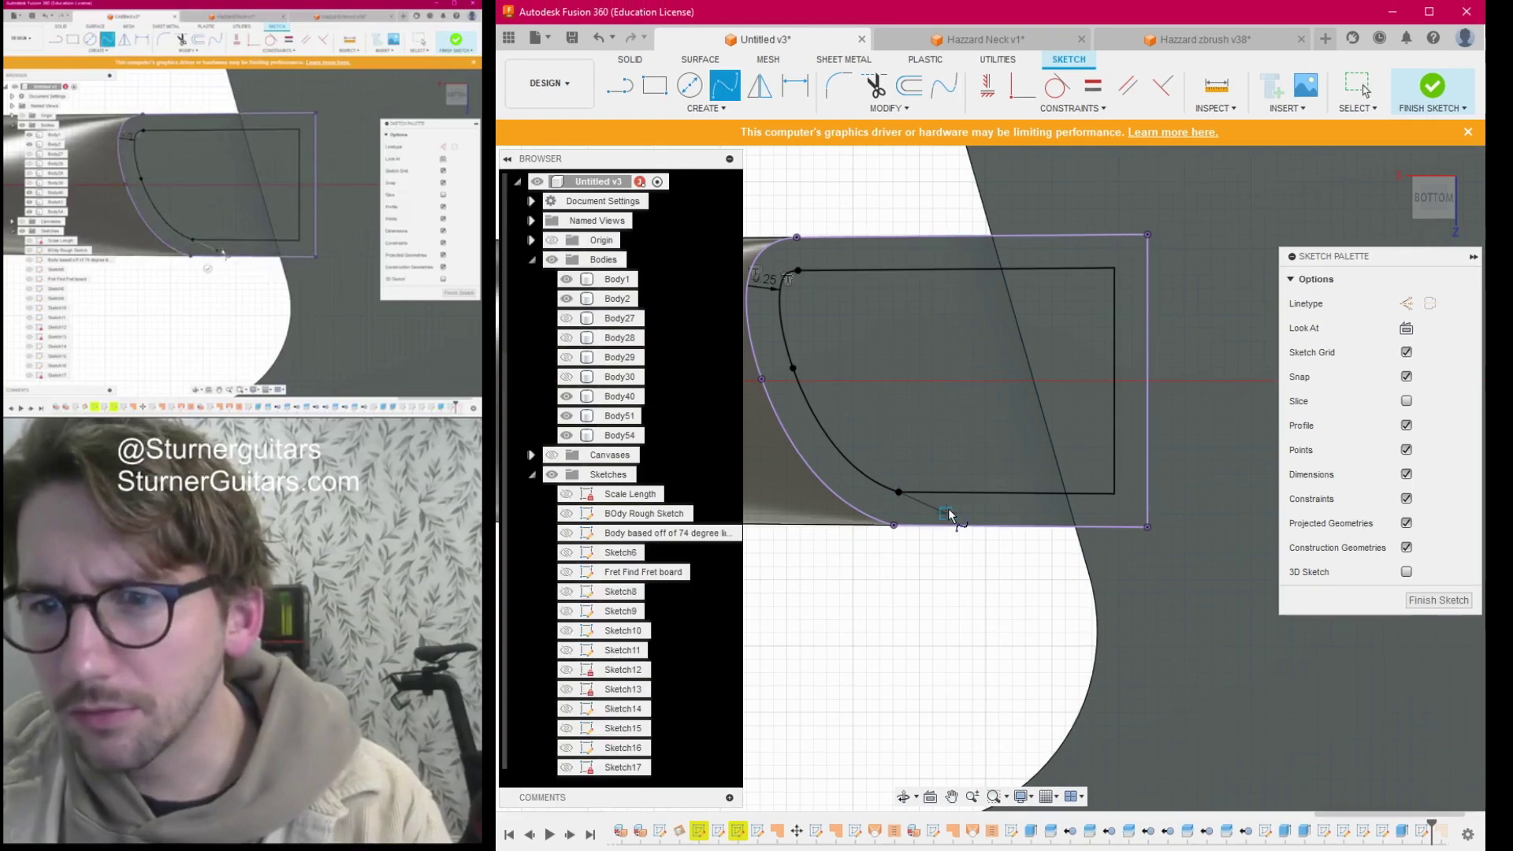
{"action": "left_click", "coordinate": [948, 511]}
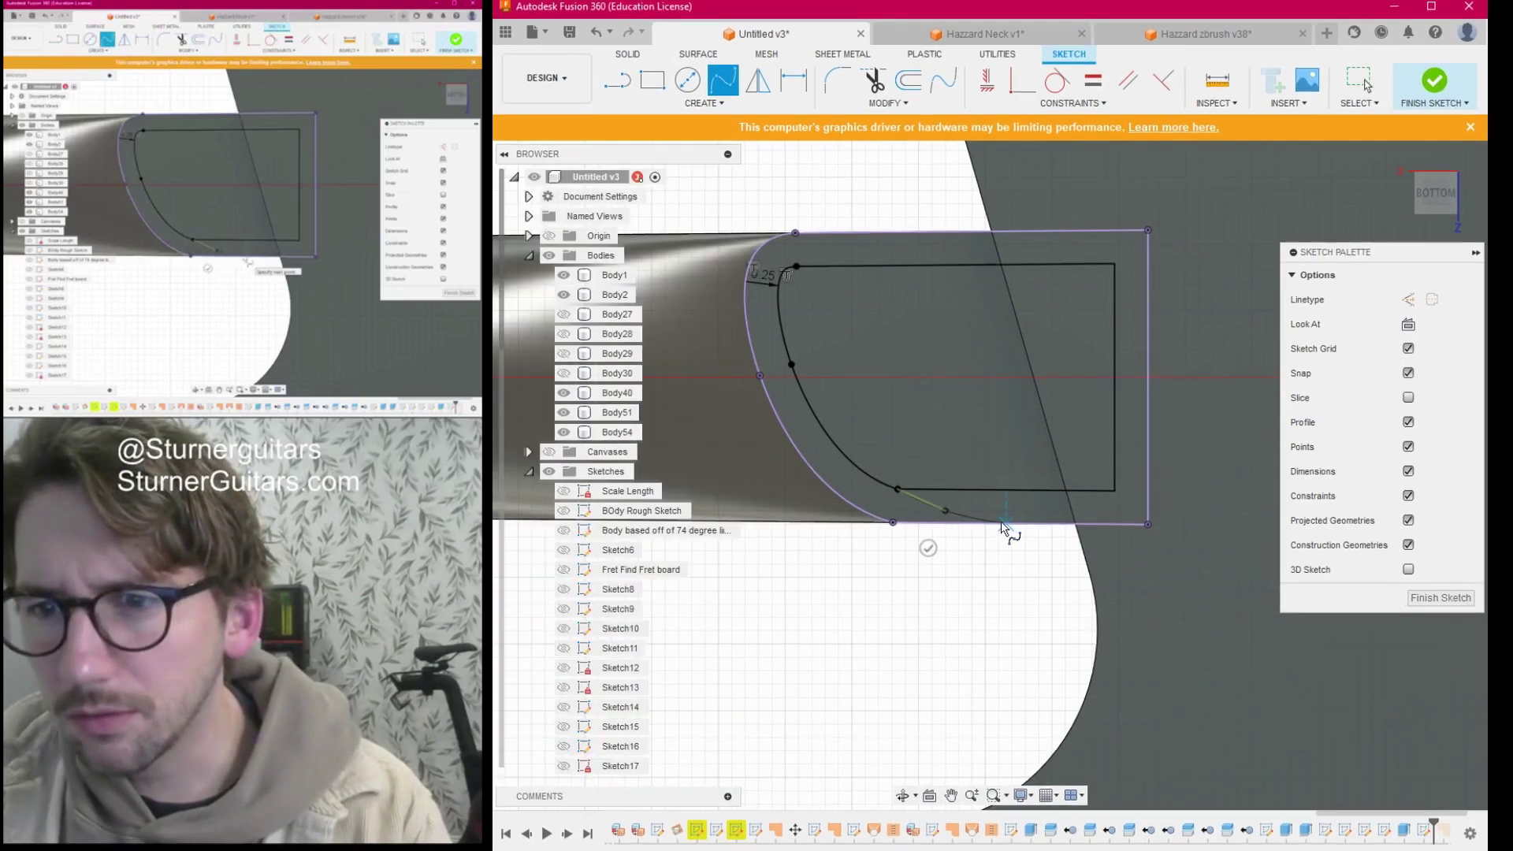
{"action": "left_click", "coordinate": [1004, 526]}
{"action": "key", "text": "Escape"}
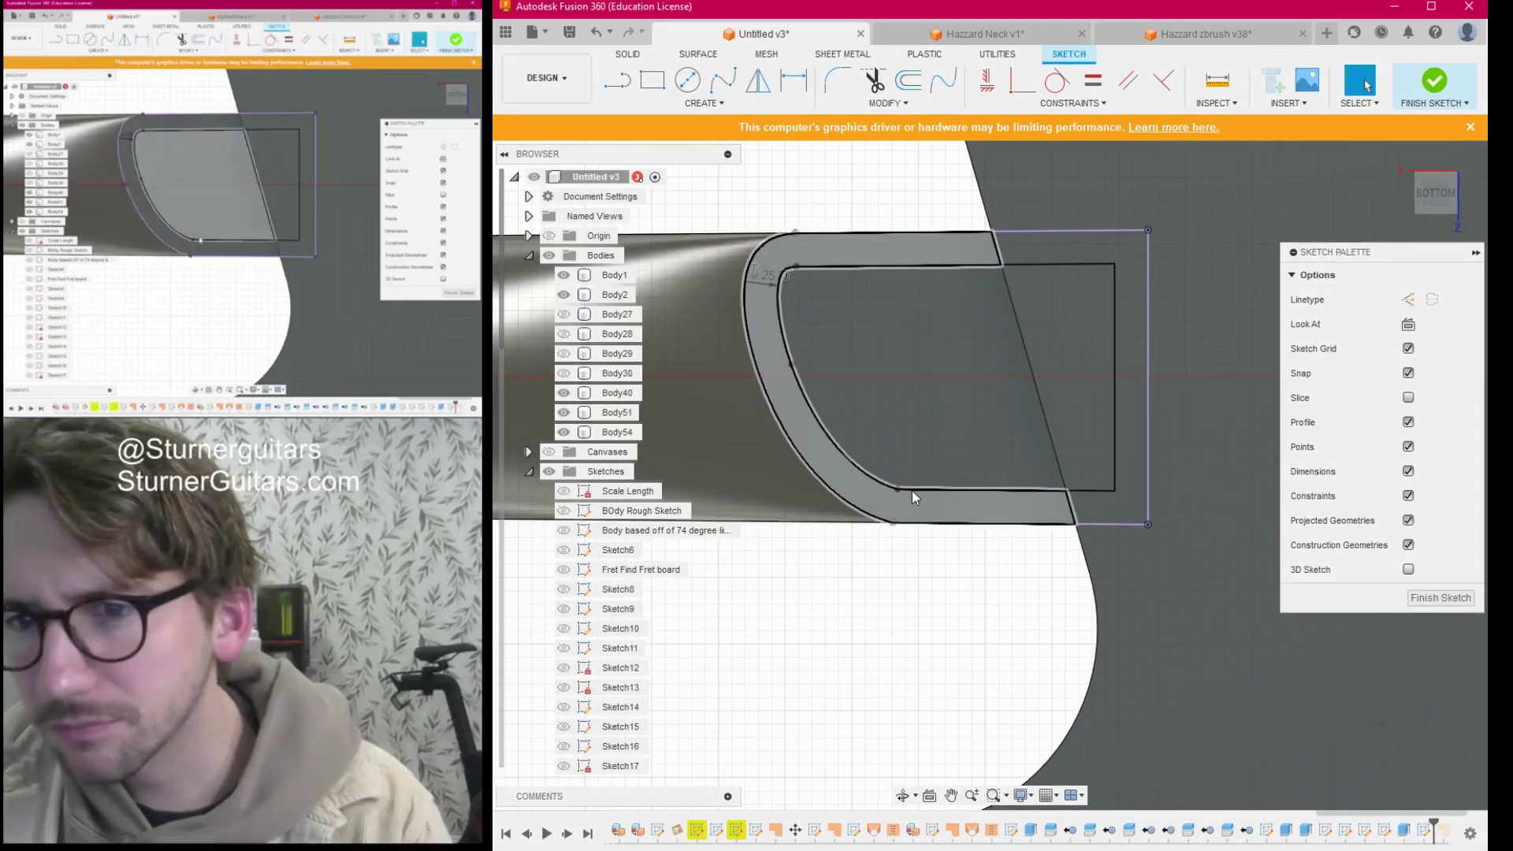
{"action": "key", "text": "ctrl+z"}
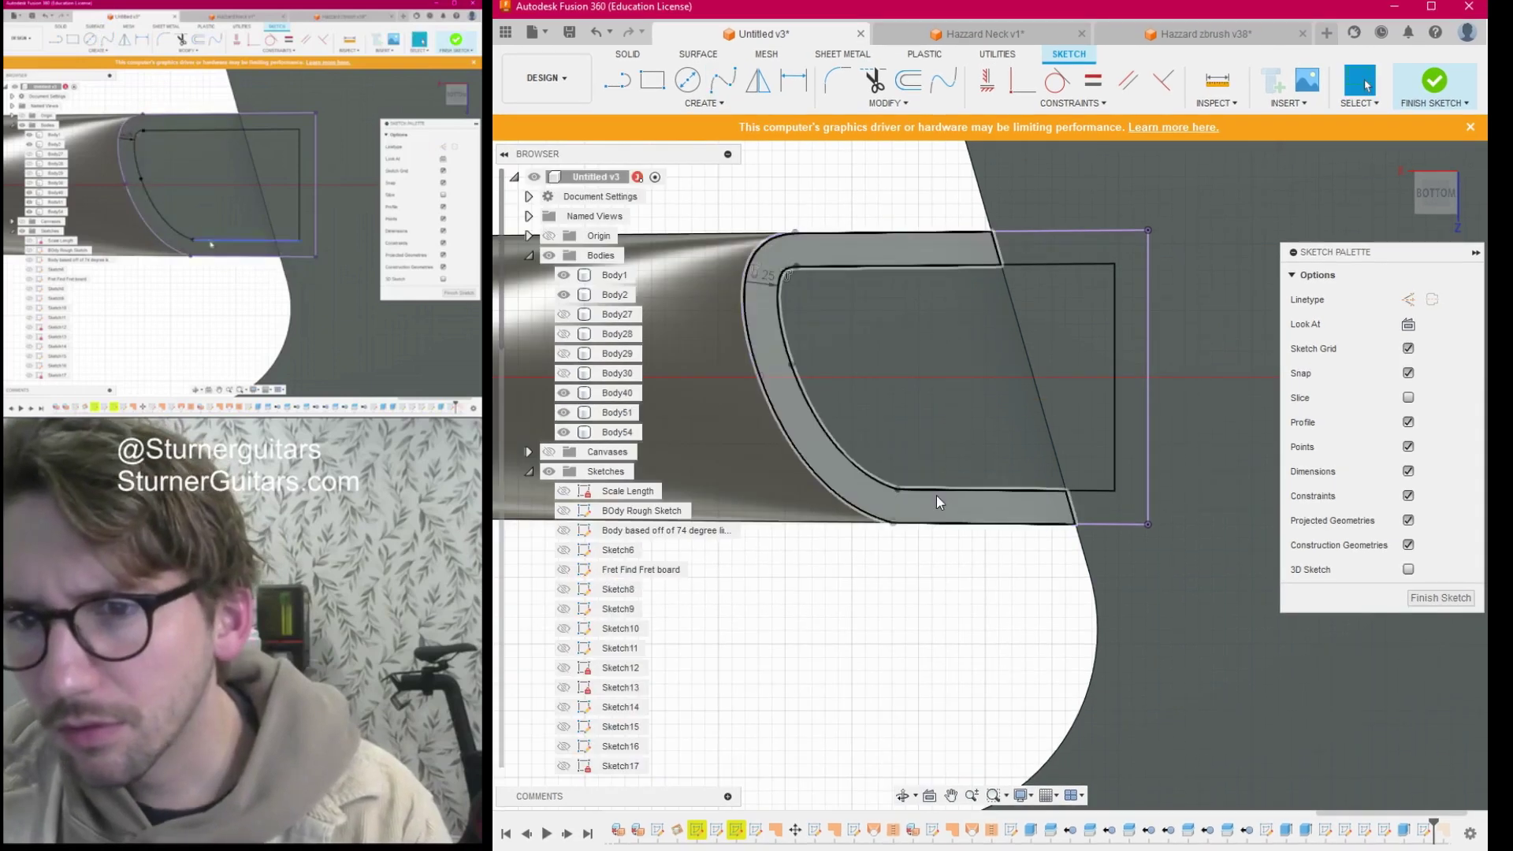
{"action": "left_click", "coordinate": [873, 484]}
{"action": "left_click", "coordinate": [871, 770]}
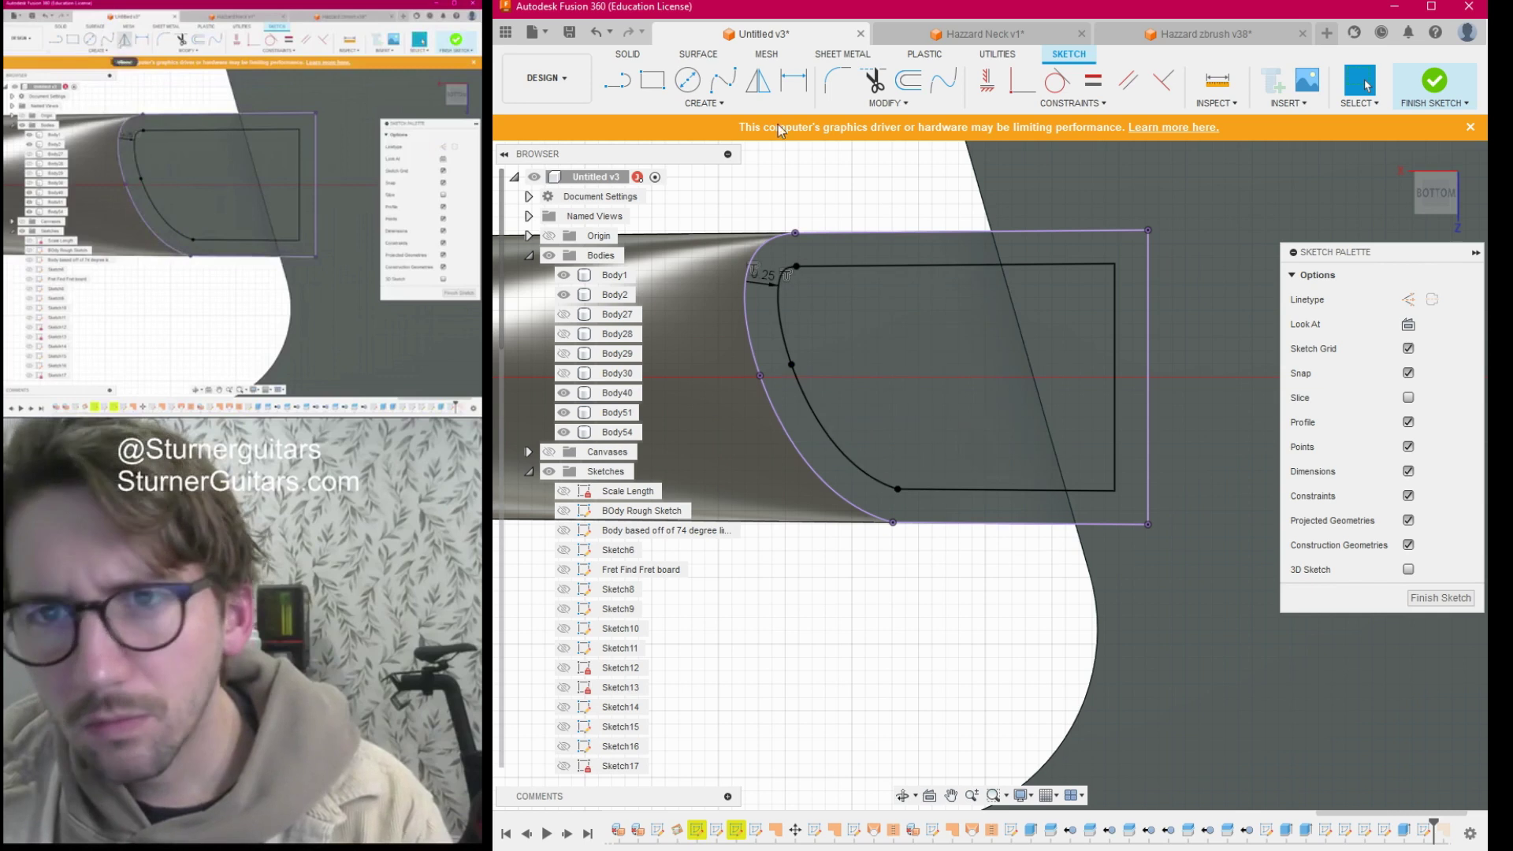
{"action": "left_click", "coordinate": [692, 107]}
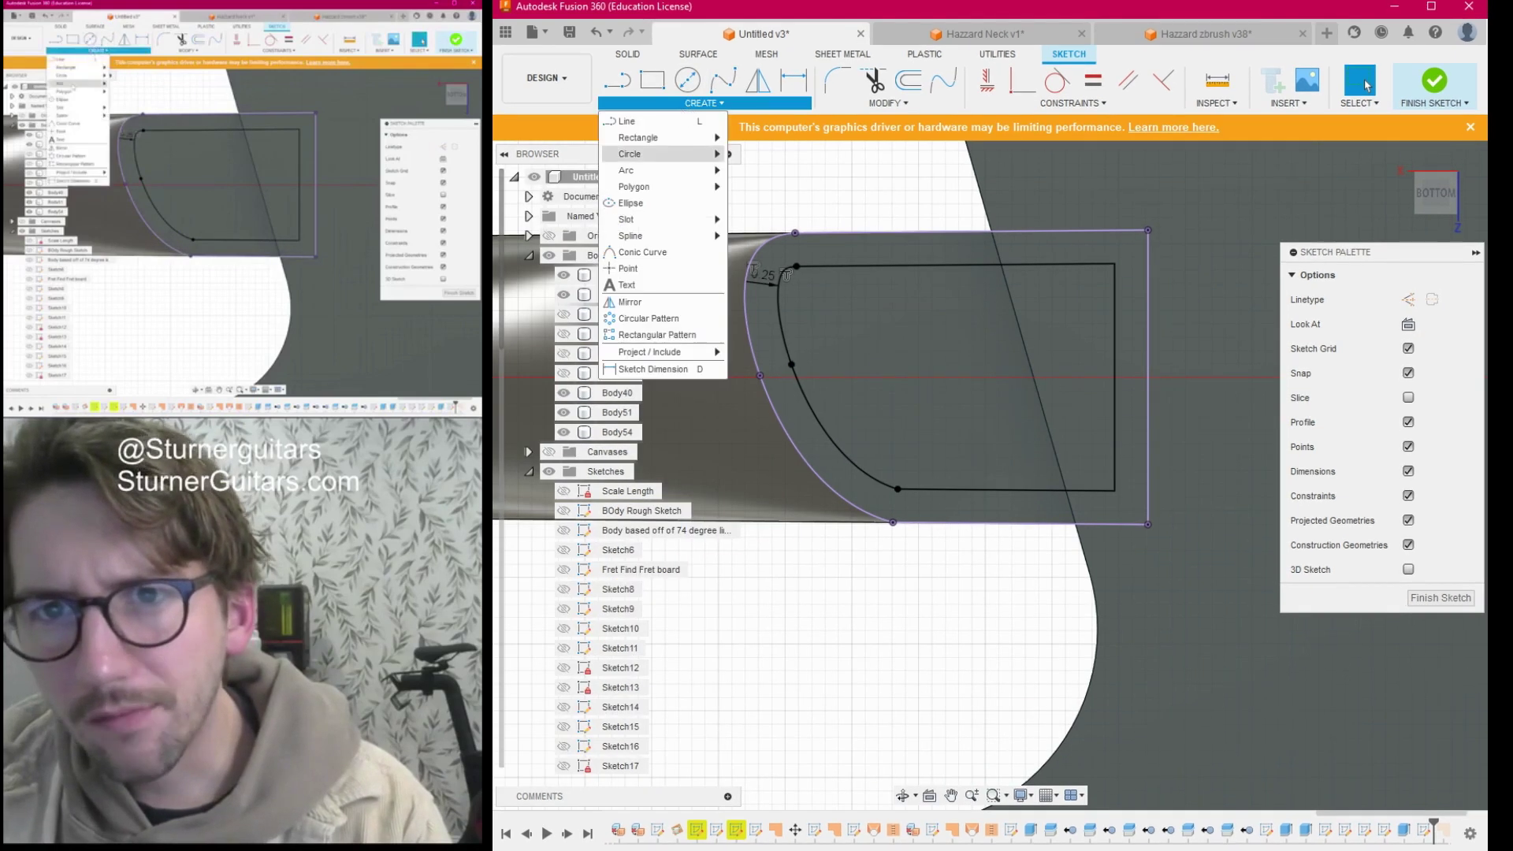
{"action": "mouse_move", "coordinate": [664, 179]}
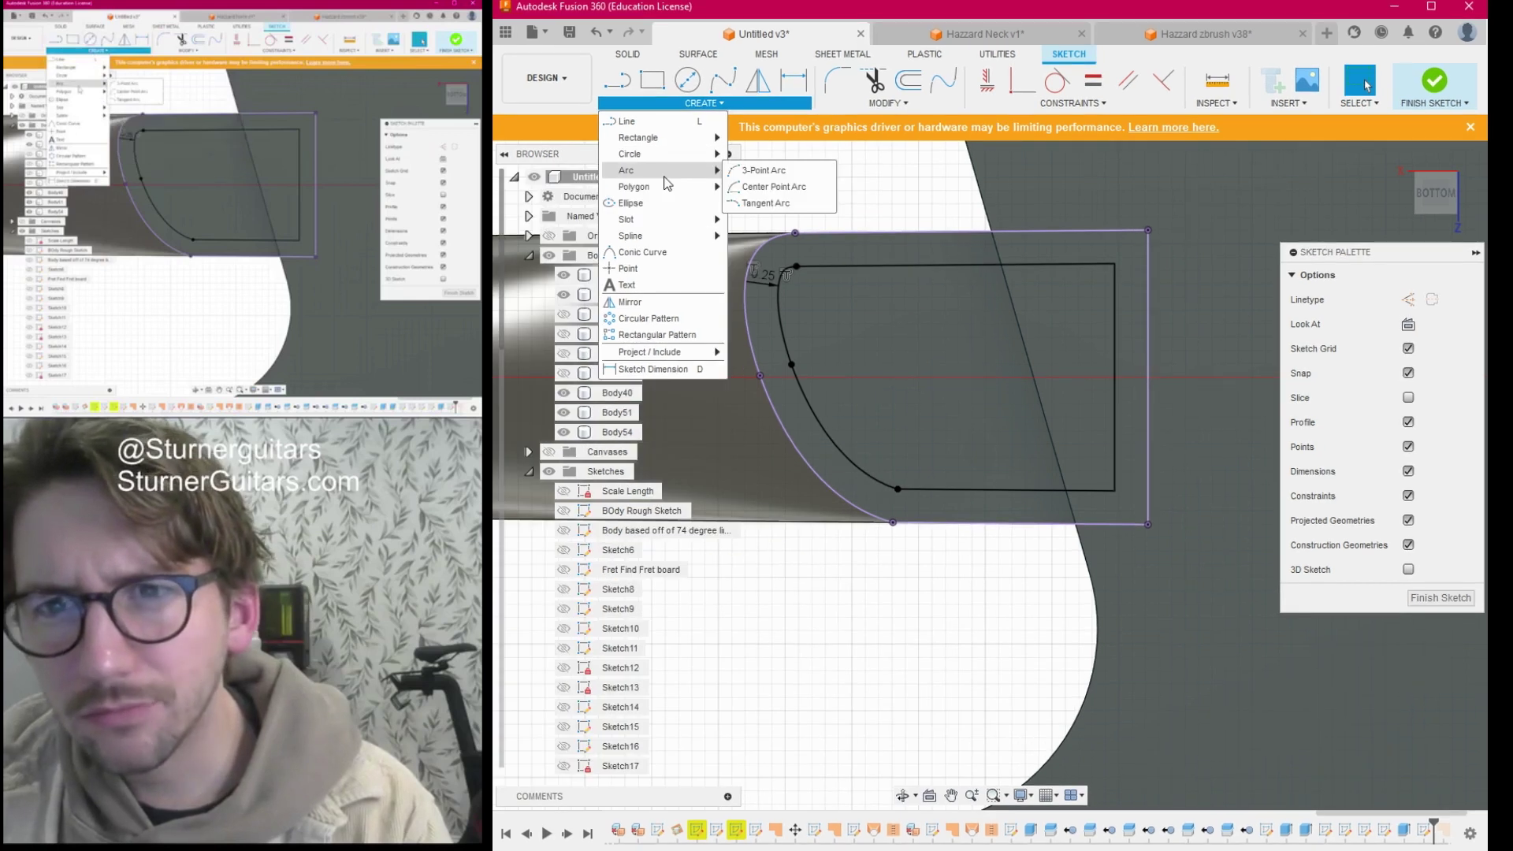
{"action": "left_click", "coordinate": [761, 208]}
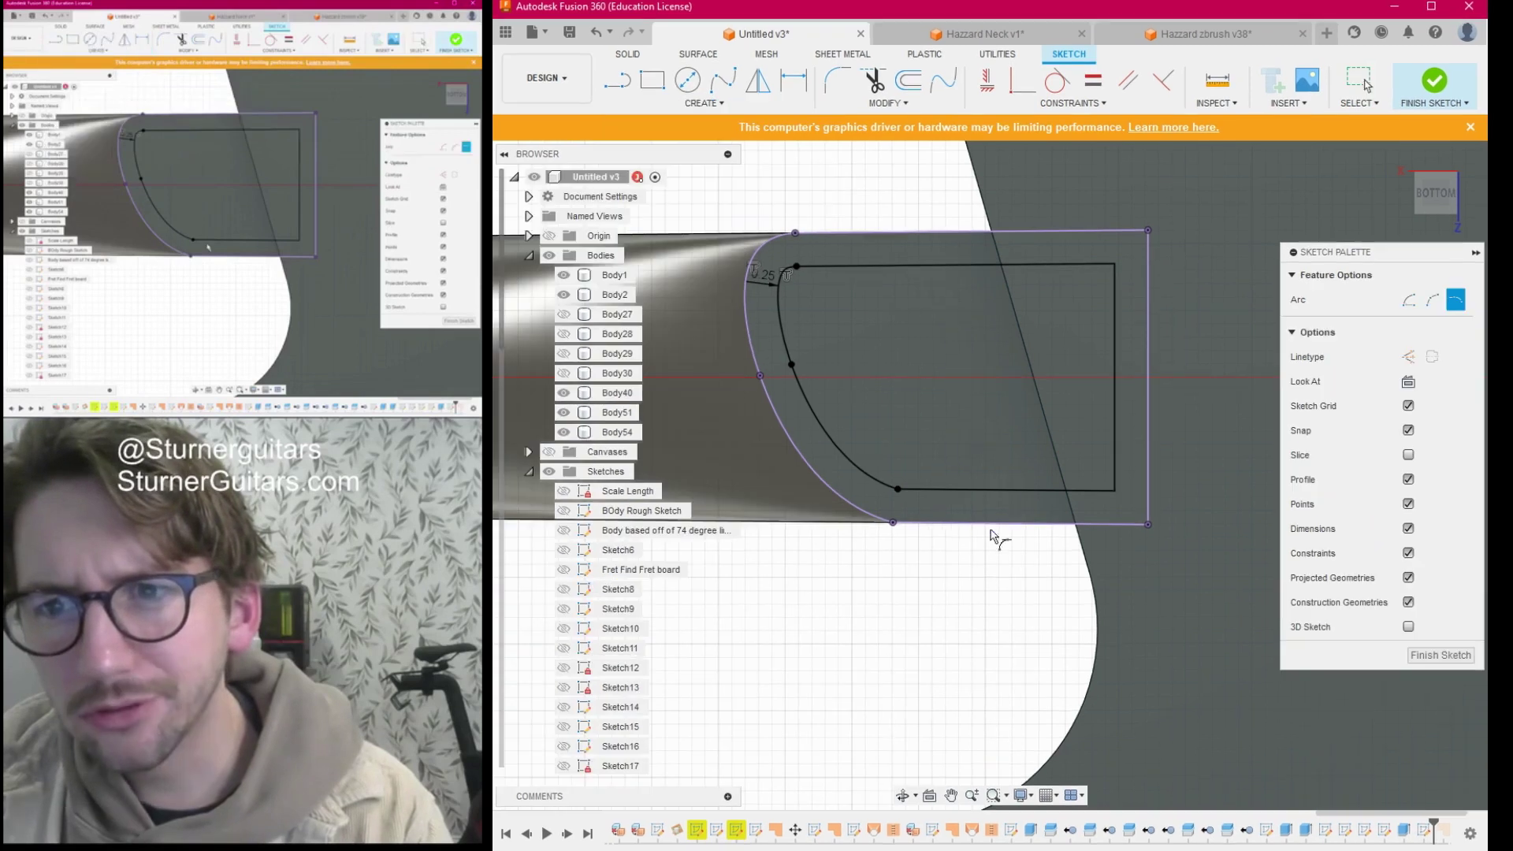
{"action": "left_click", "coordinate": [899, 490]}
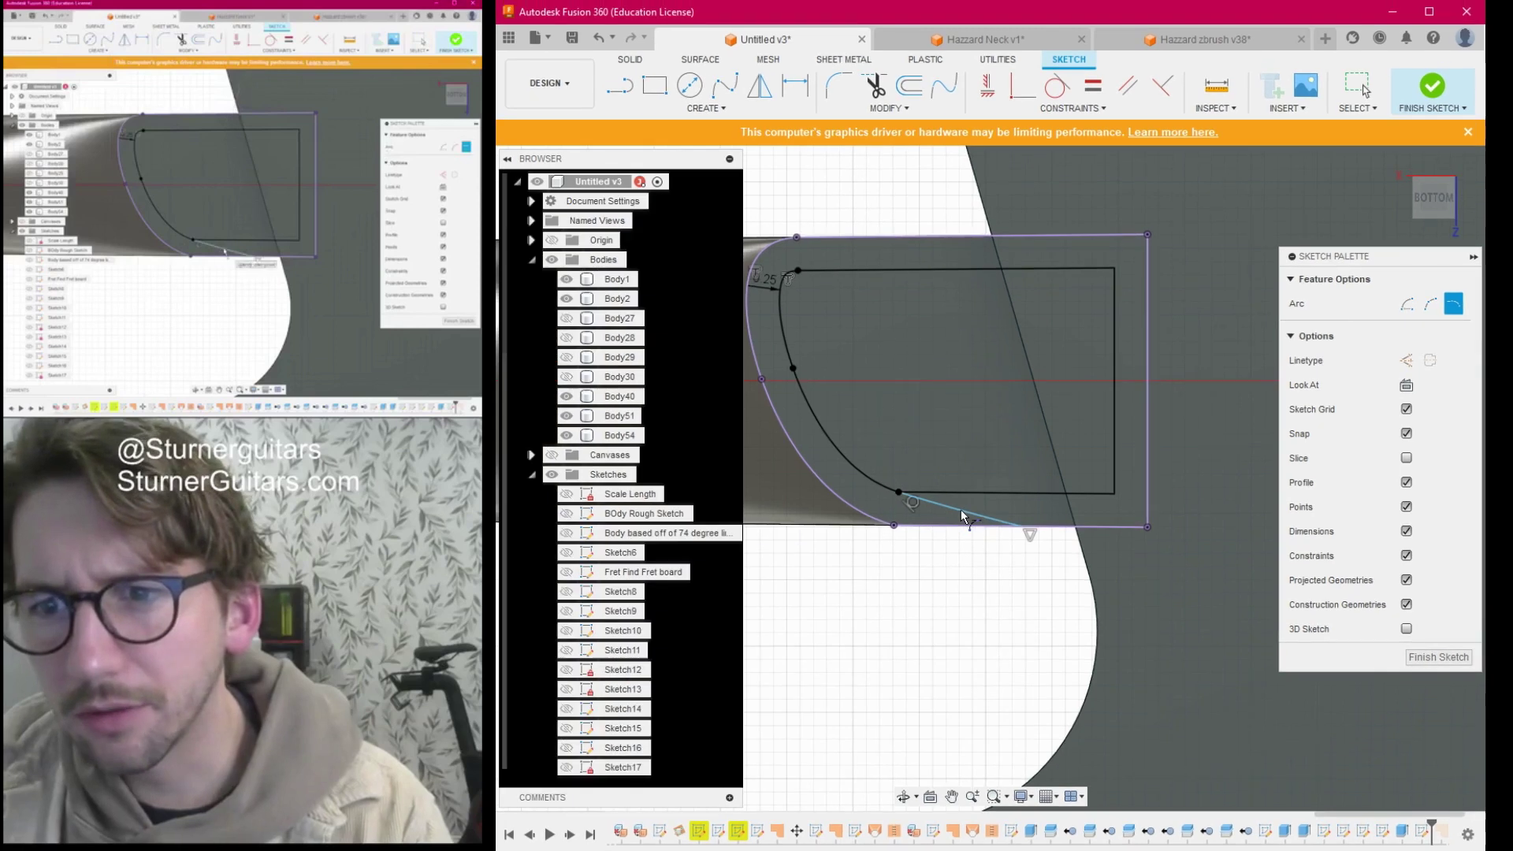
{"action": "key", "text": "Escape"}
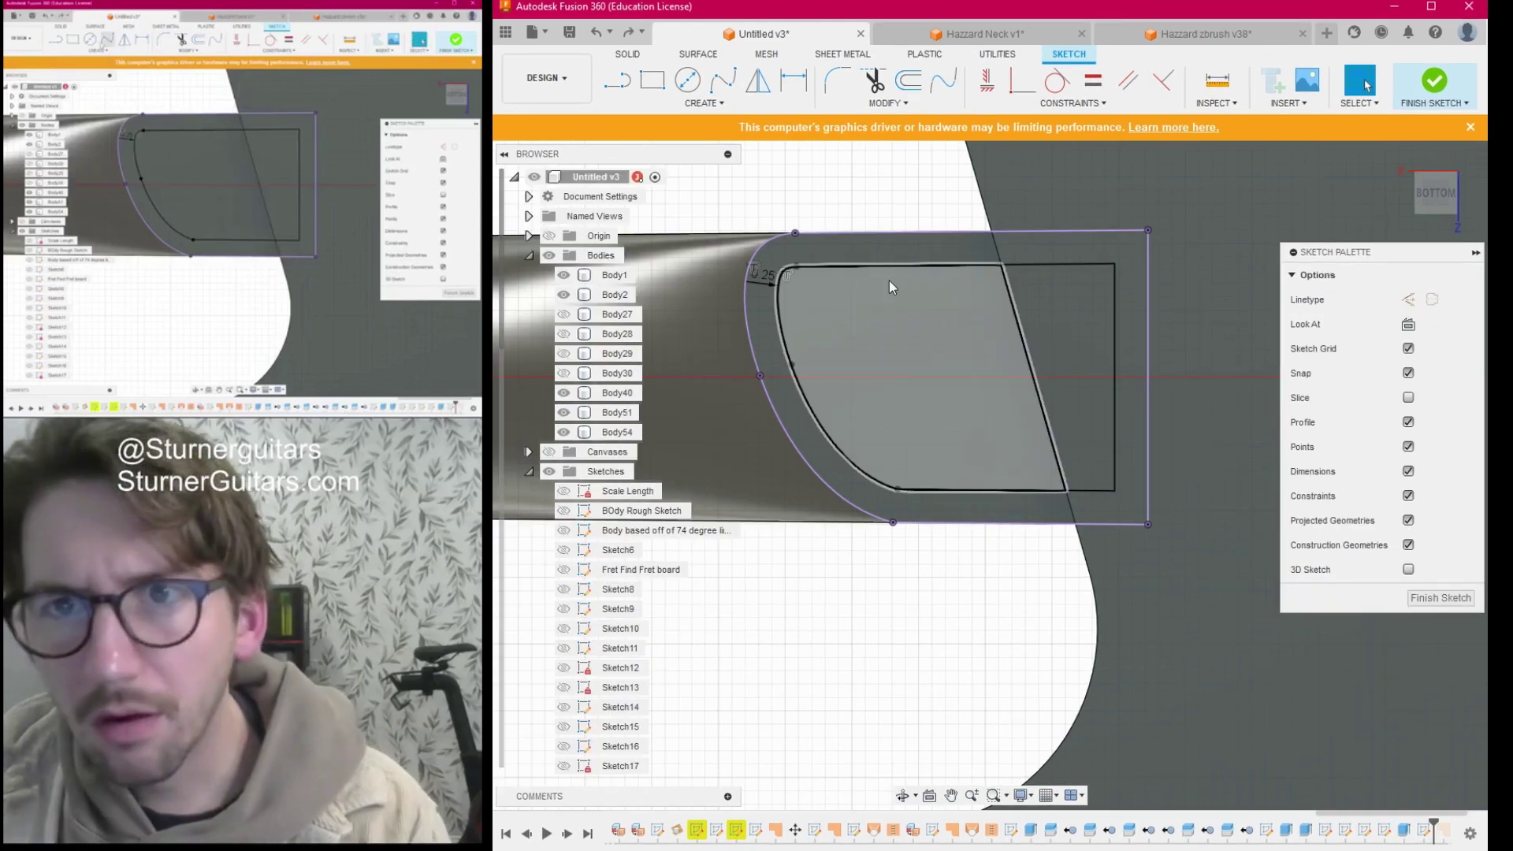
Try a longer three-point spline continuing the offset curve to the heel outline's lower edge near the body, and undo it.
{"action": "left_click", "coordinate": [723, 82]}
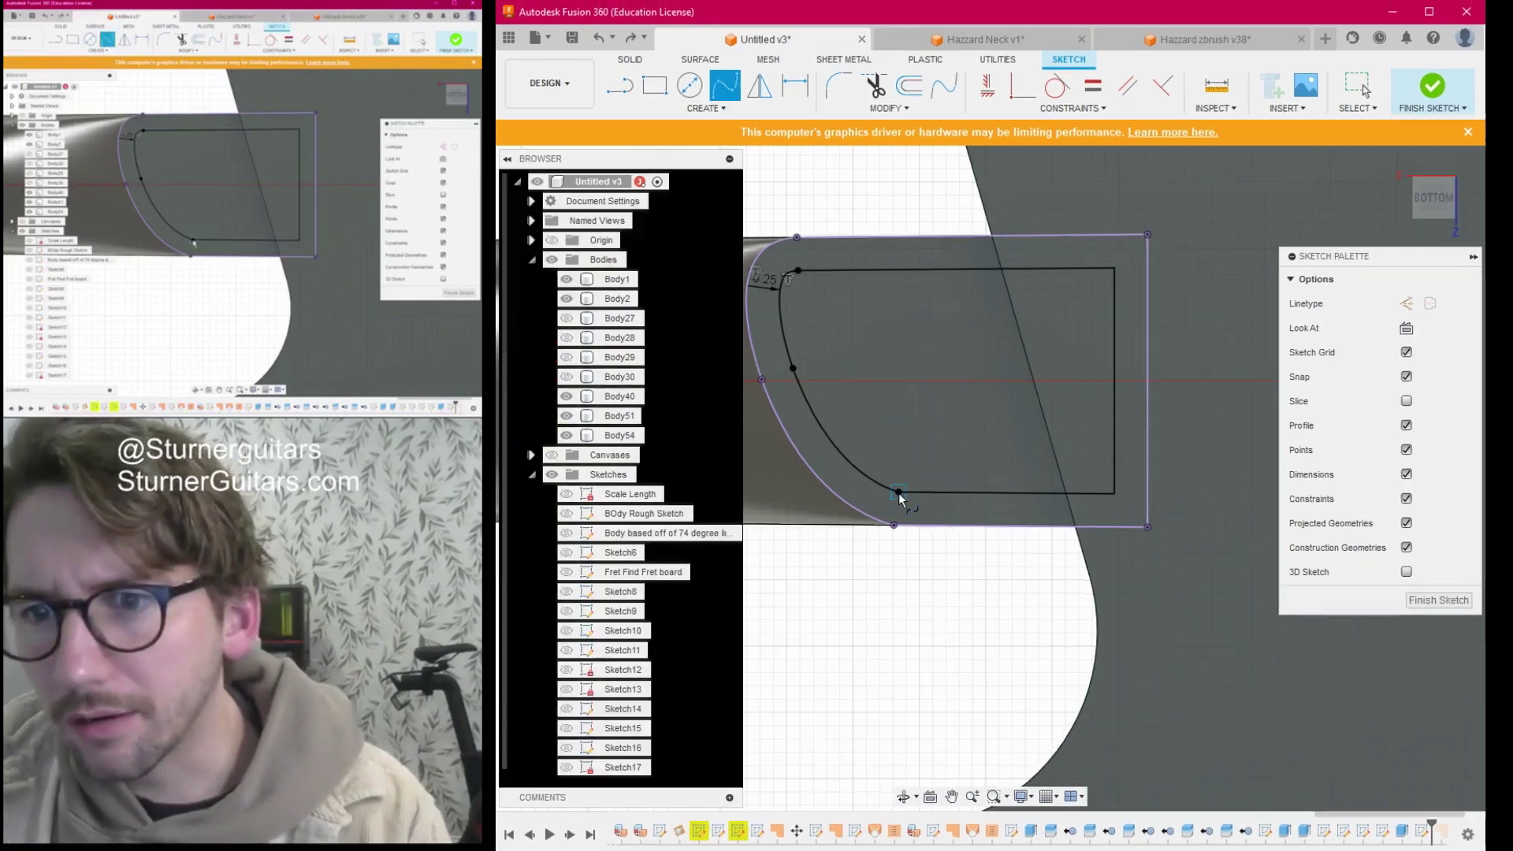
{"action": "left_click", "coordinate": [898, 492]}
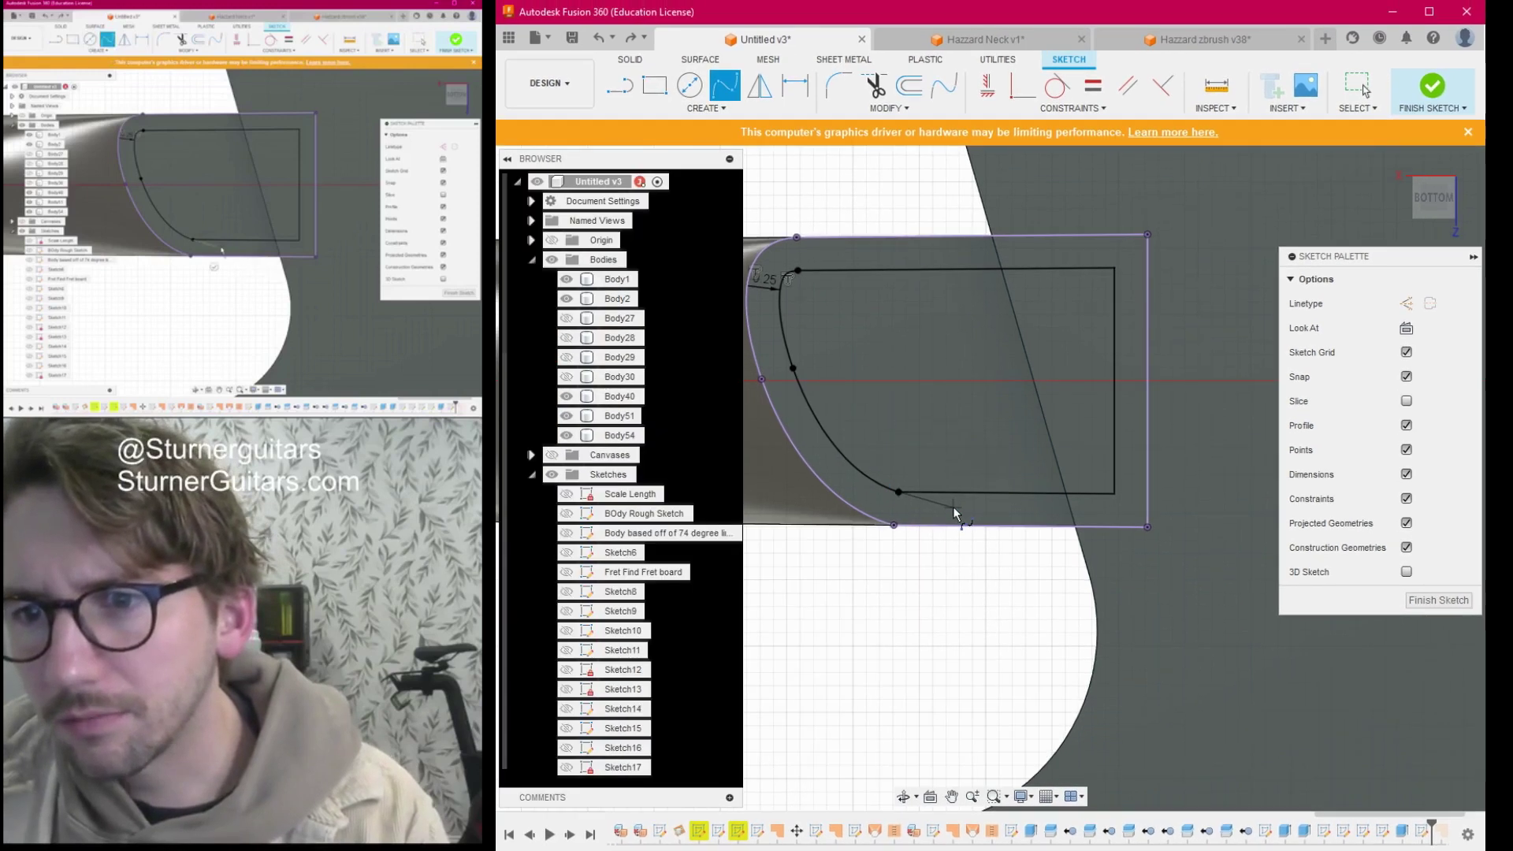
{"action": "left_click", "coordinate": [954, 507]}
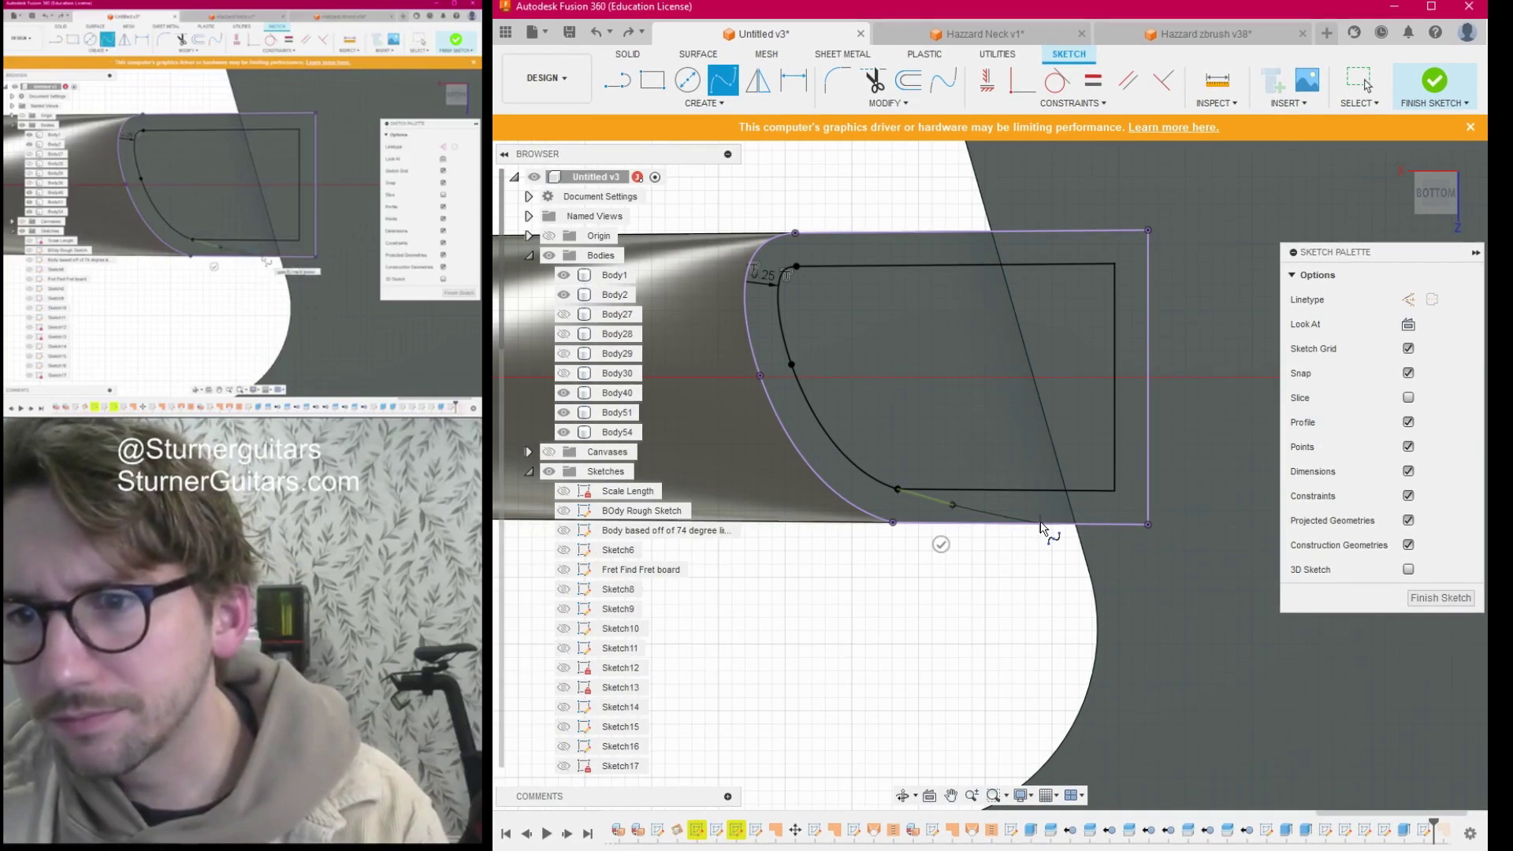
{"action": "key", "text": "ctrl+z"}
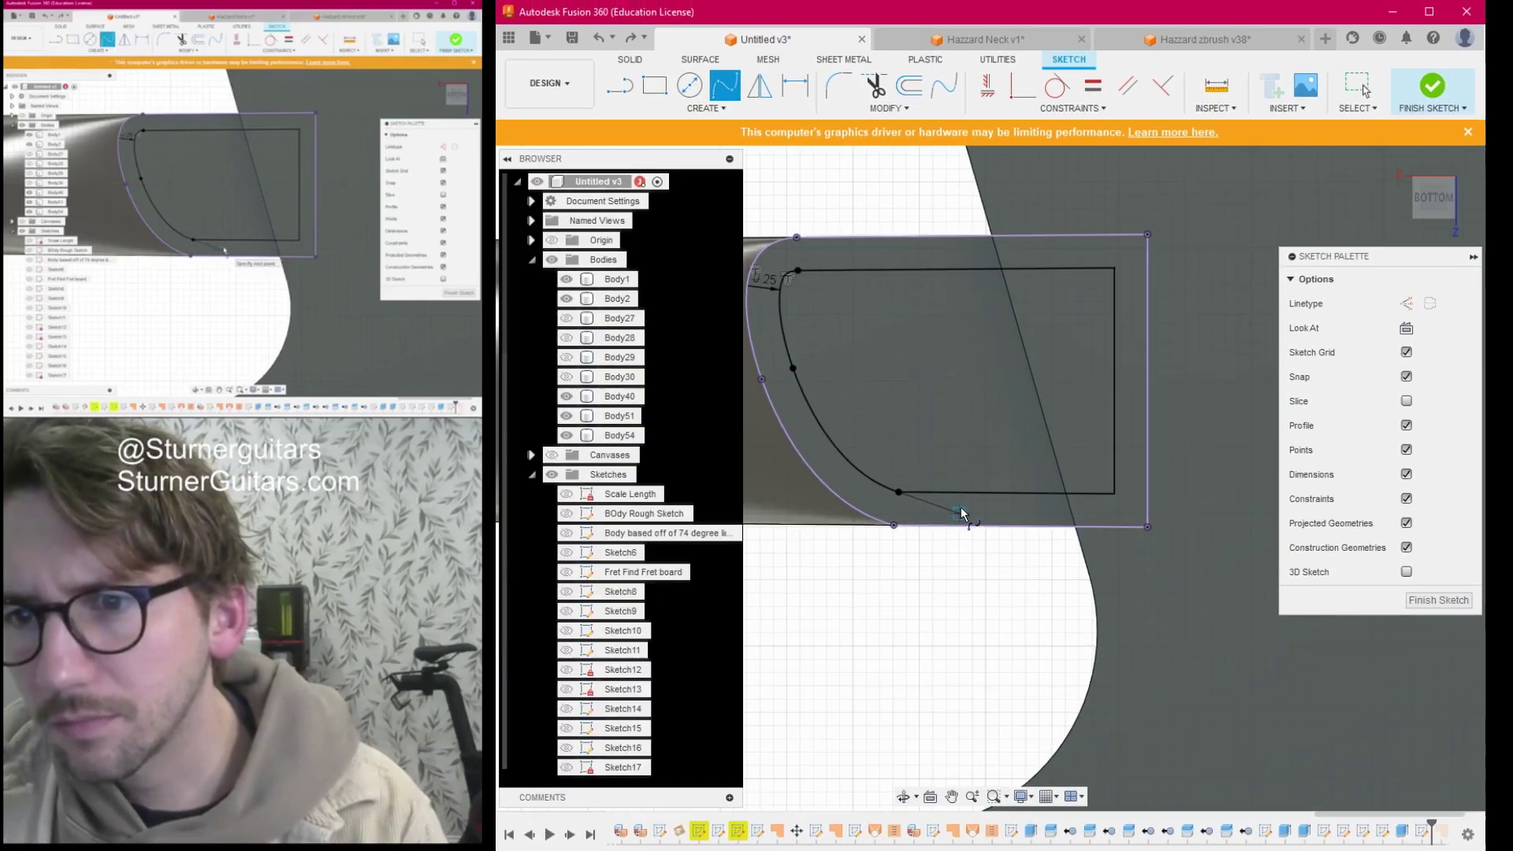
{"action": "left_click", "coordinate": [958, 508]}
{"action": "left_click", "coordinate": [1038, 523]}
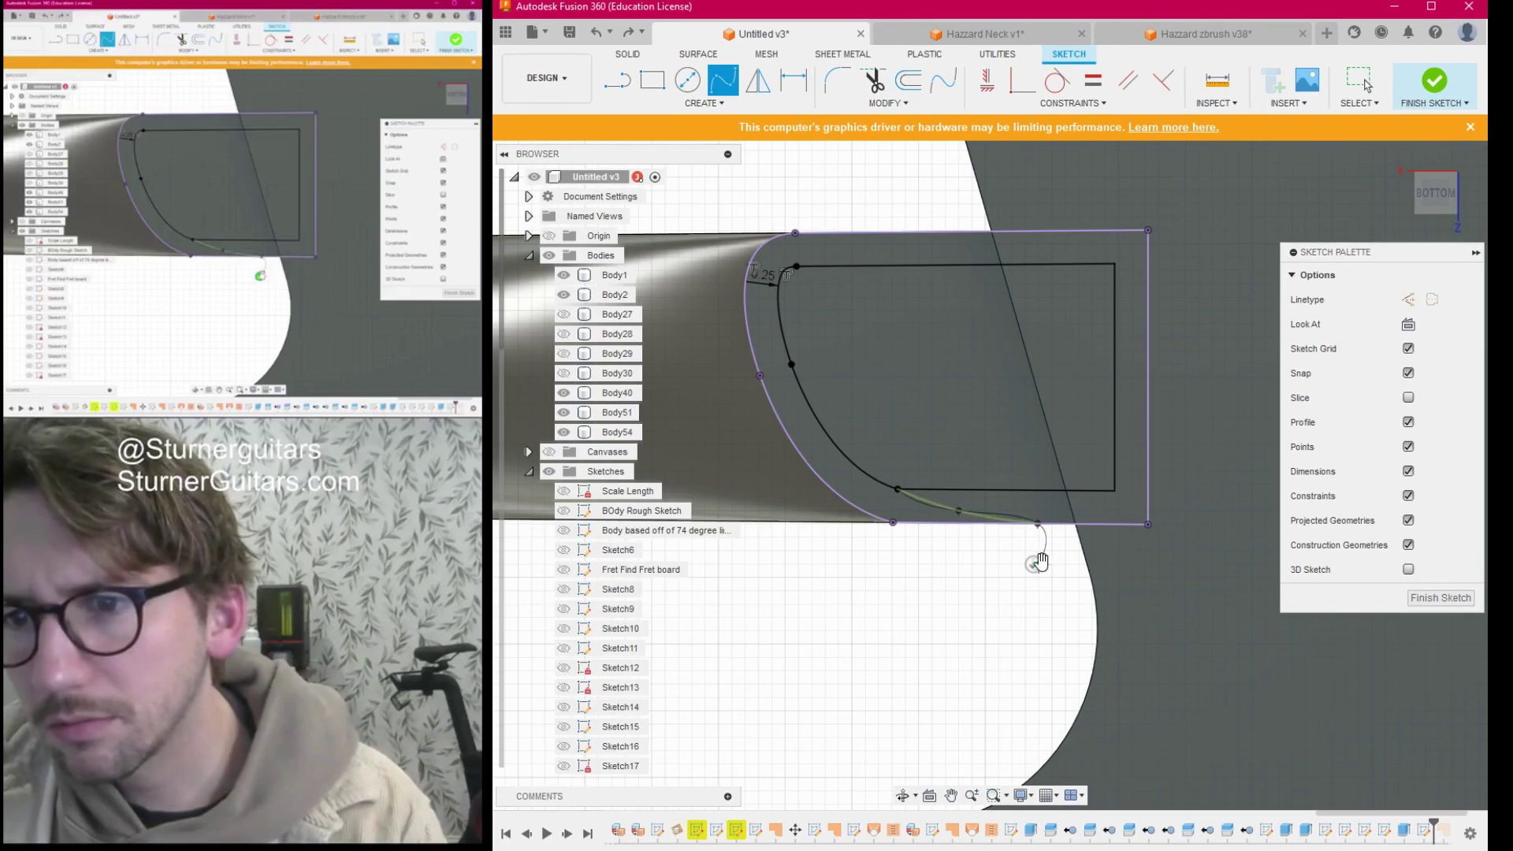
{"action": "left_click", "coordinate": [1035, 565]}
{"action": "scroll", "coordinate": [914, 495], "scroll_direction": "up", "scroll_amount": 10}
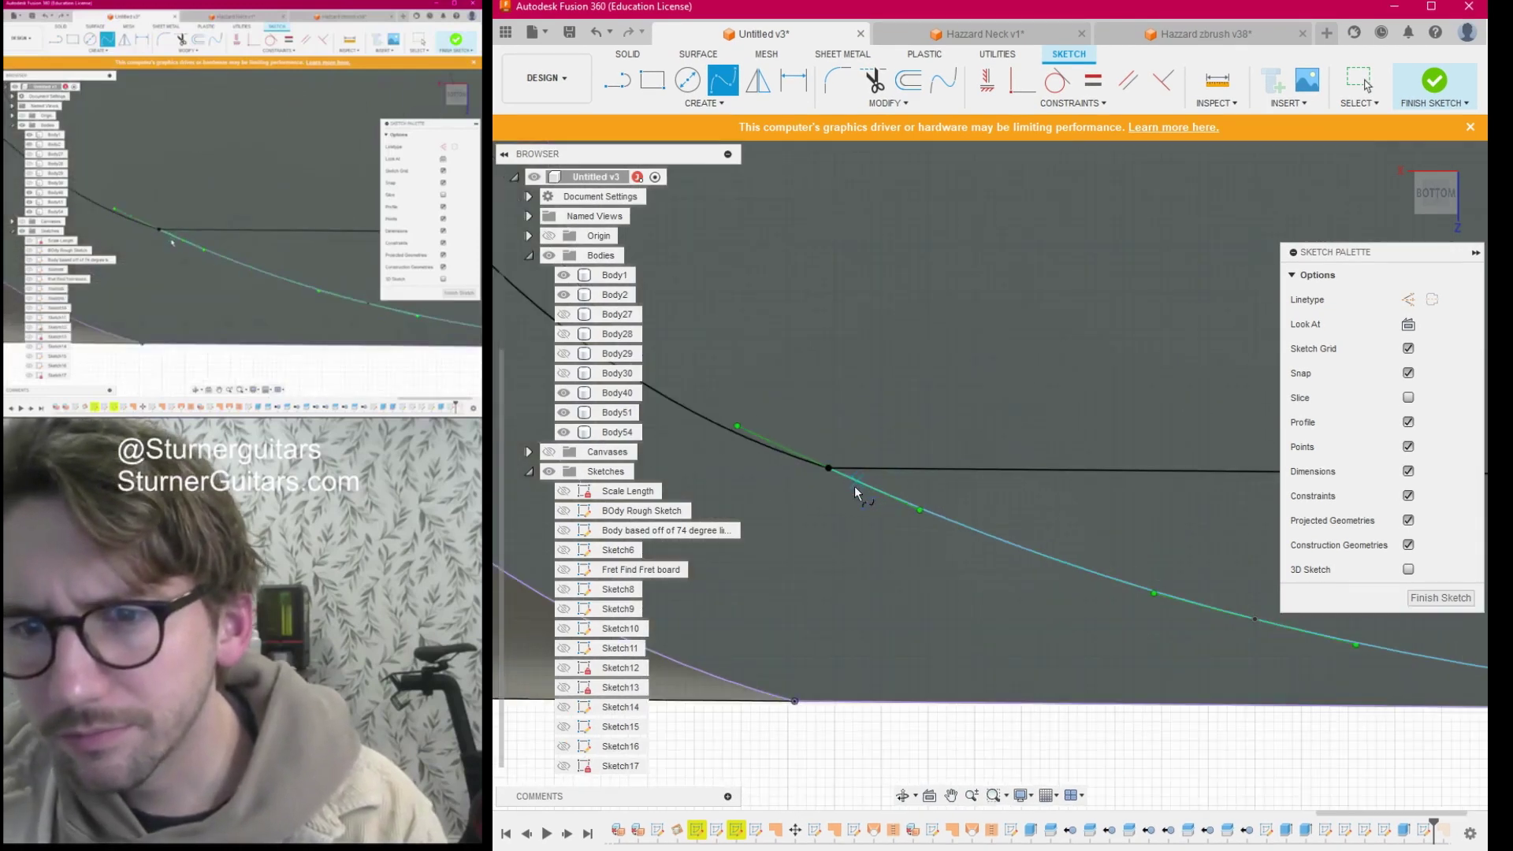
{"action": "scroll", "coordinate": [853, 492], "scroll_direction": "down", "scroll_amount": 3}
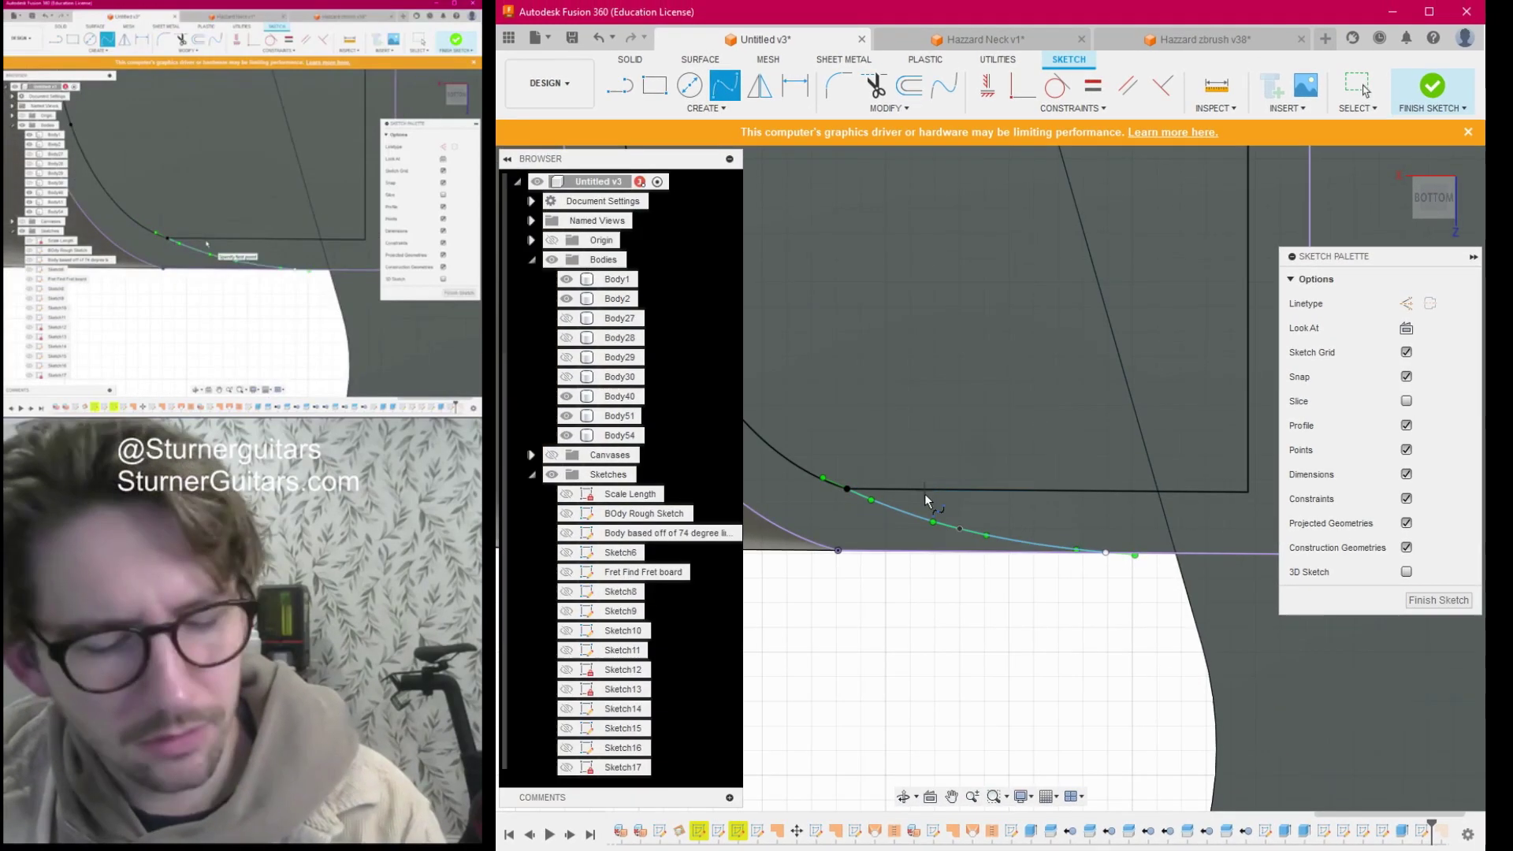
{"action": "key", "text": "Escape"}
{"action": "key", "text": "ctrl+z"}
{"action": "key", "text": "ctrl+z"}
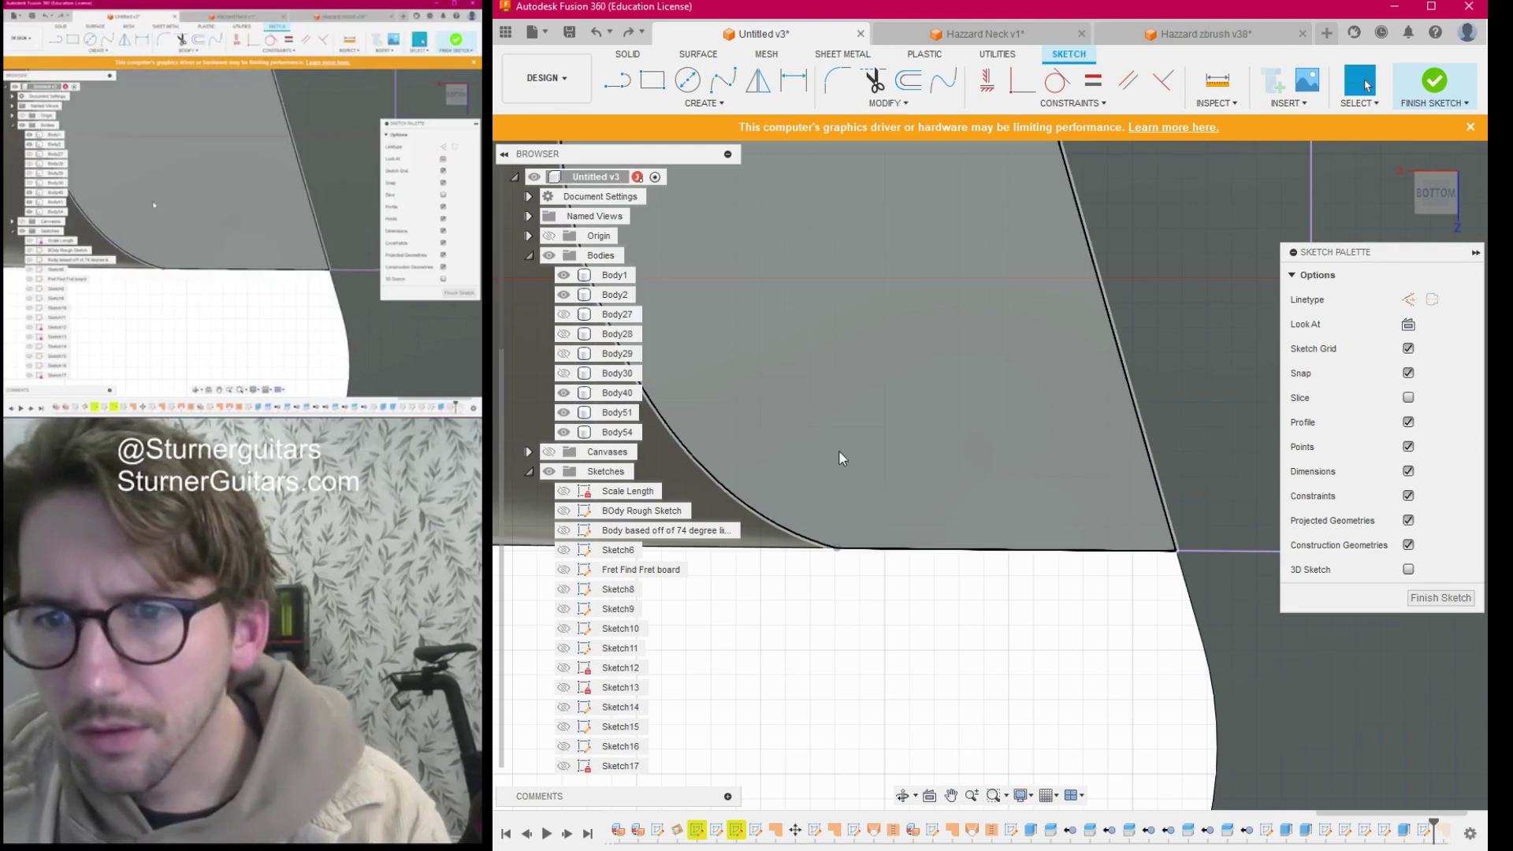
Place a sketch point on the 0.25 in offset curve just above its lower end.
{"action": "scroll", "coordinate": [938, 470], "scroll_direction": "down", "scroll_amount": 3}
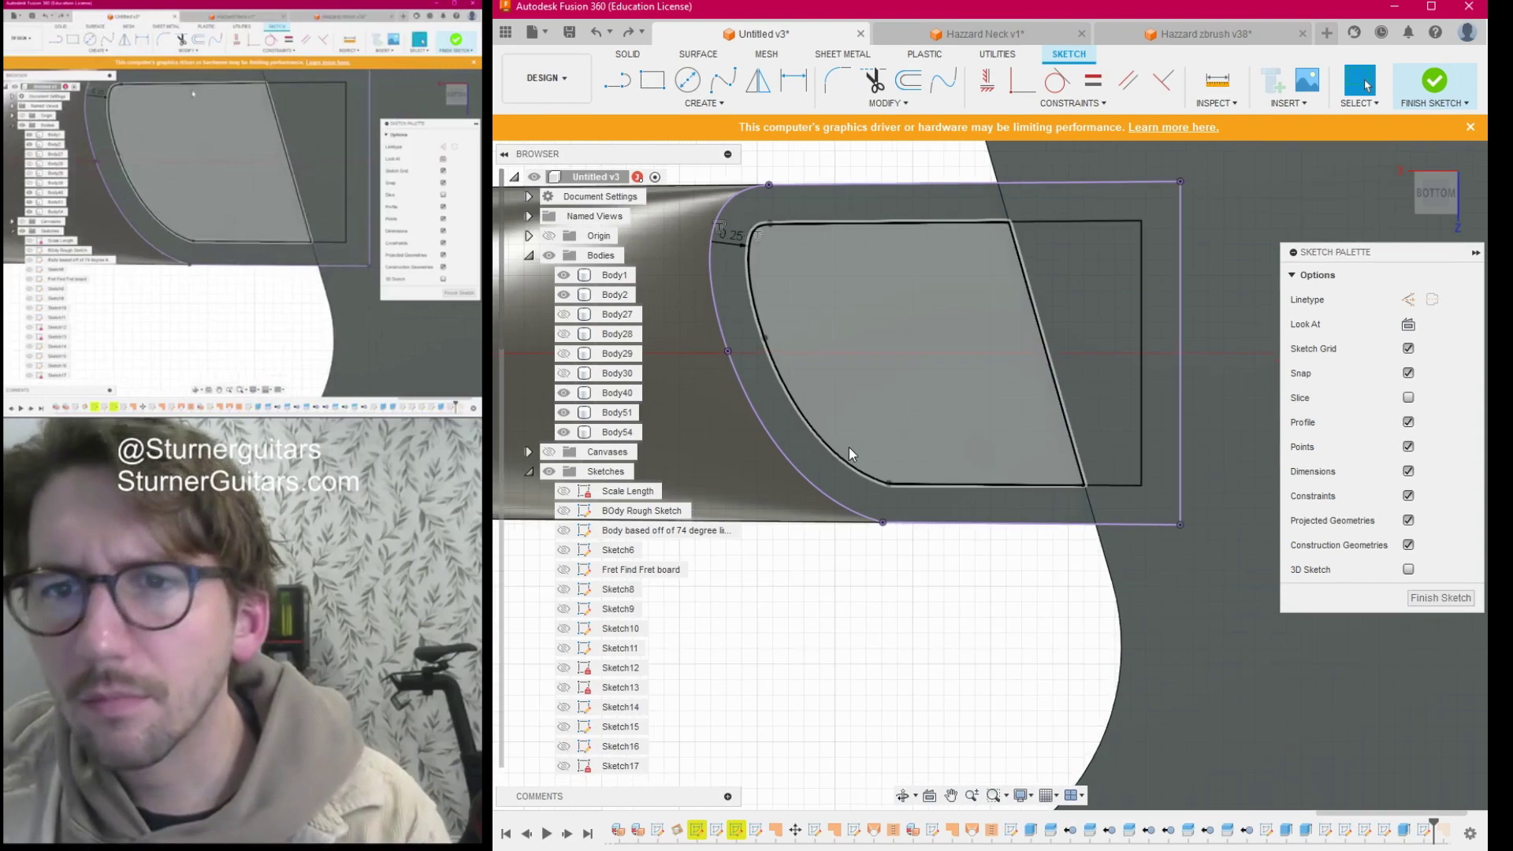
{"action": "left_click", "coordinate": [722, 105]}
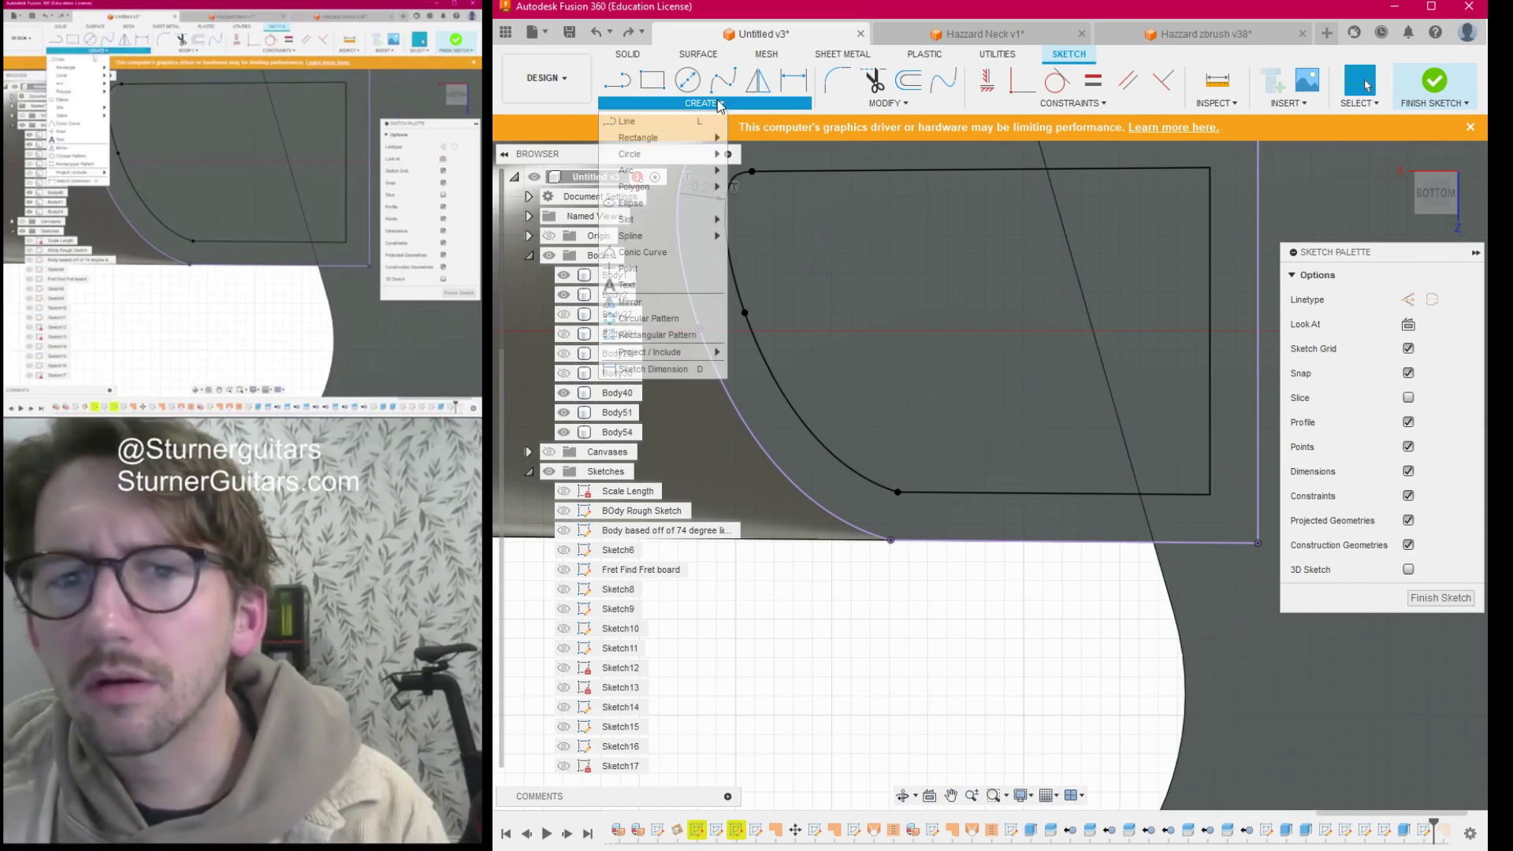
{"action": "mouse_move", "coordinate": [670, 236]}
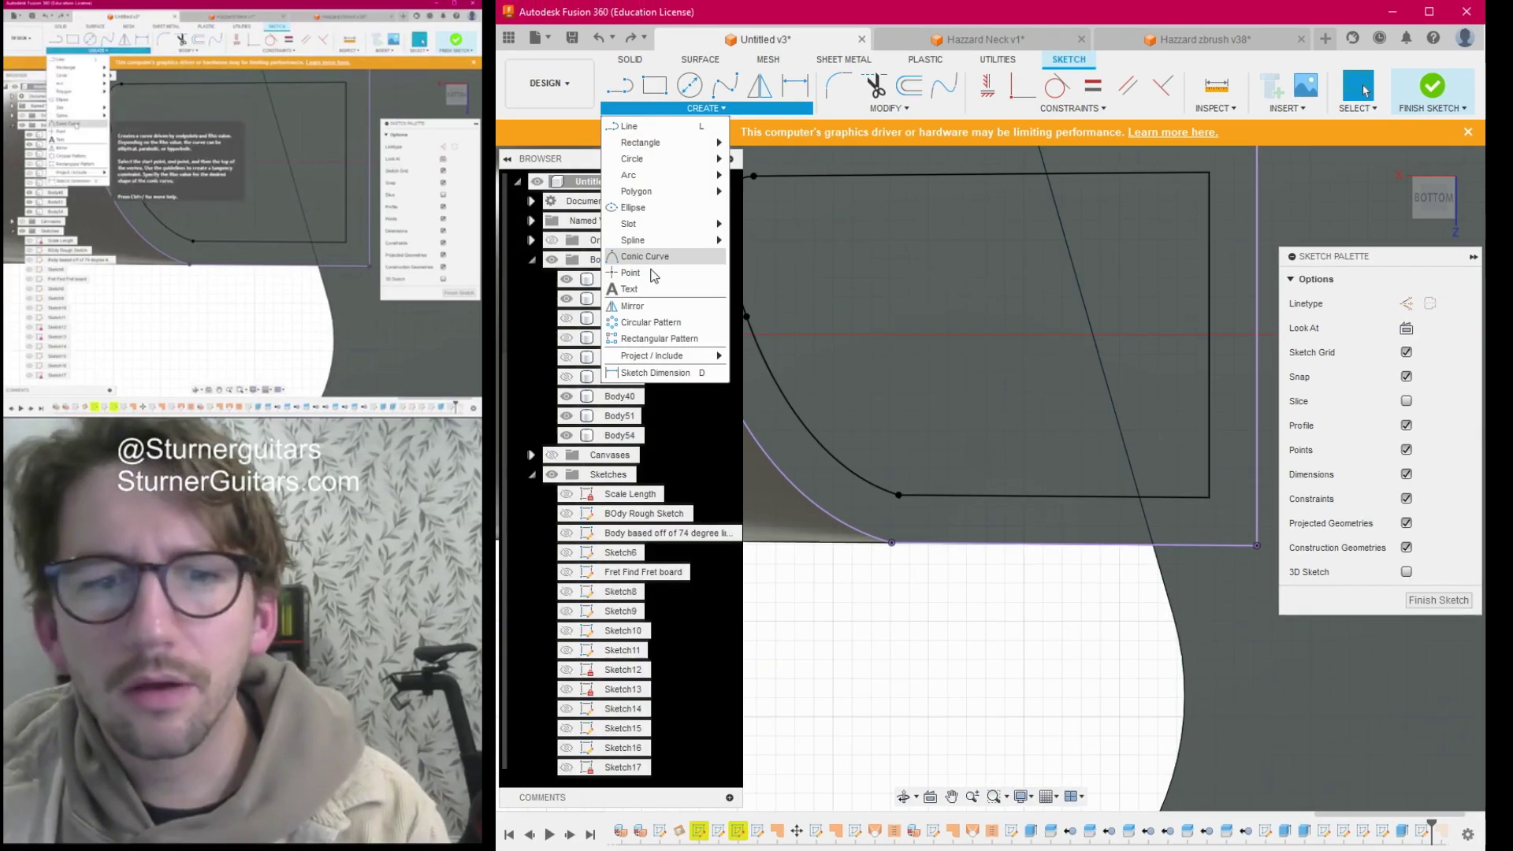
{"action": "mouse_move", "coordinate": [673, 169]}
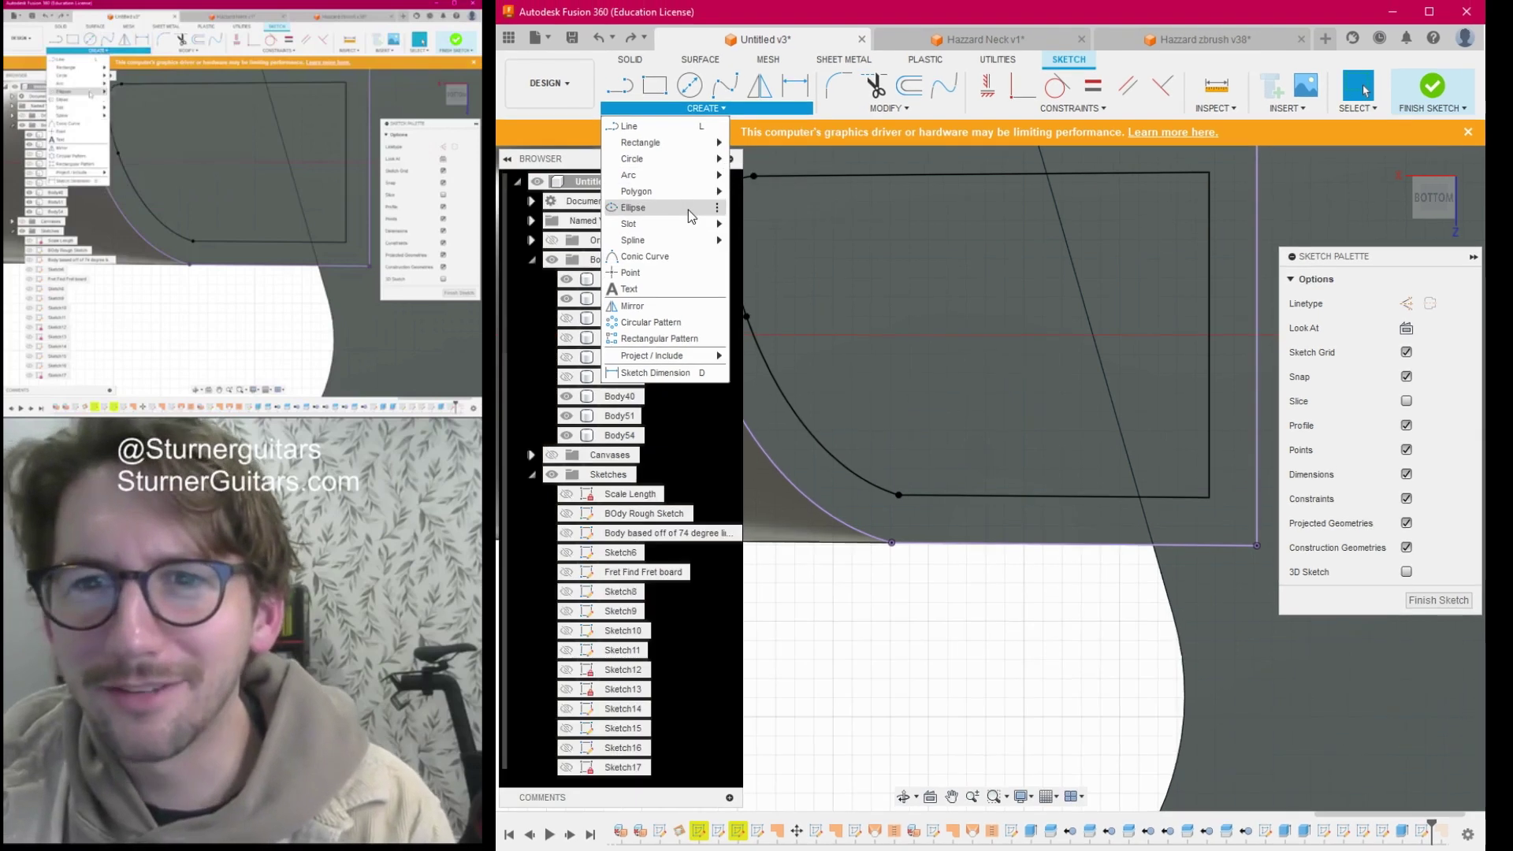
{"action": "left_click", "coordinate": [683, 271]}
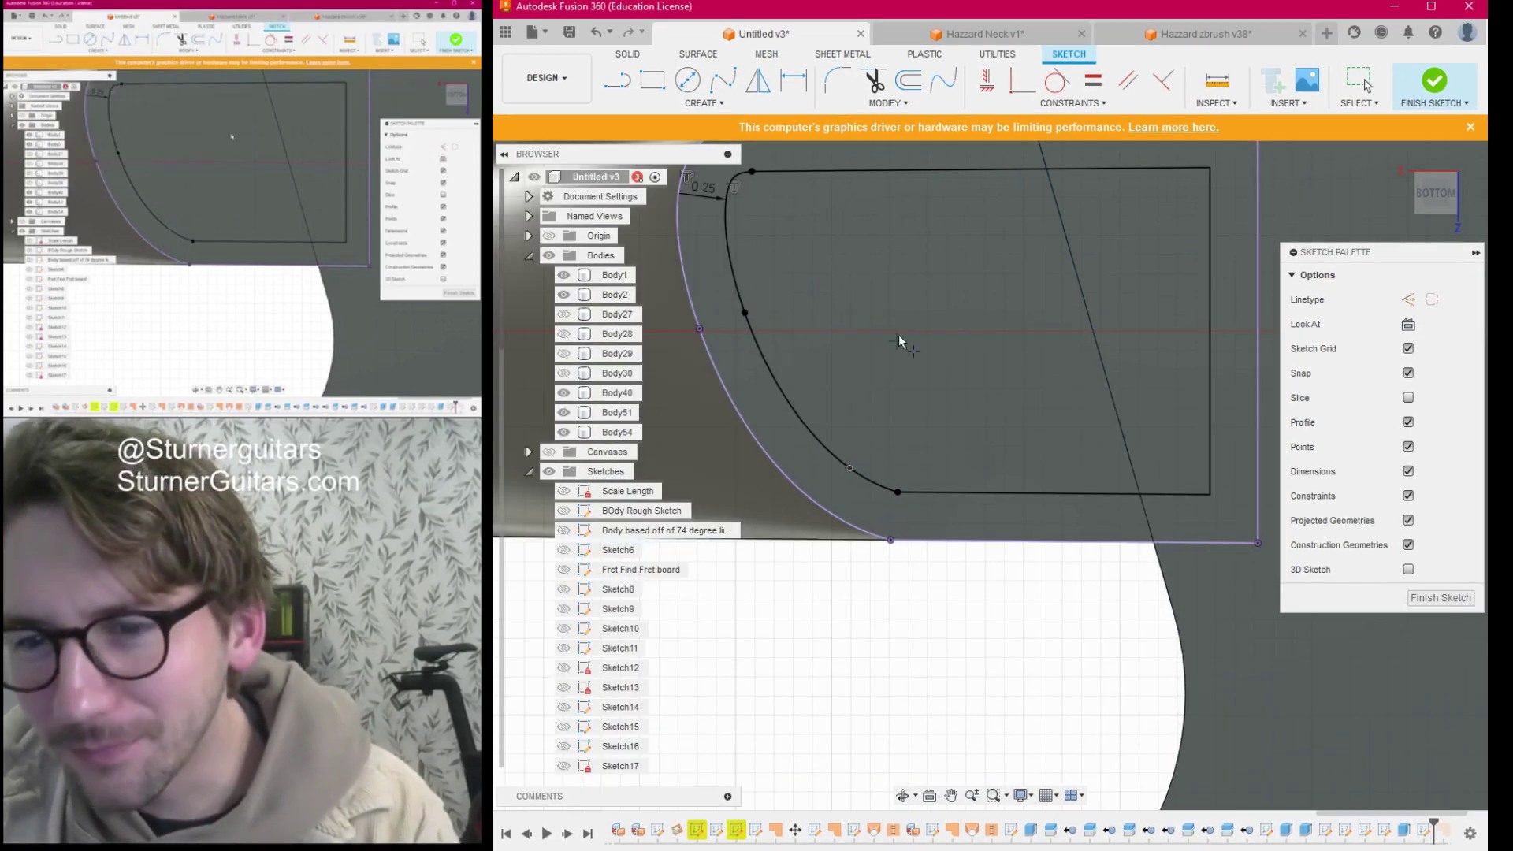
Draw a three-point spline from the point on the offset curve to the lower edge of the projected heel outline.
{"action": "left_click", "coordinate": [874, 80]}
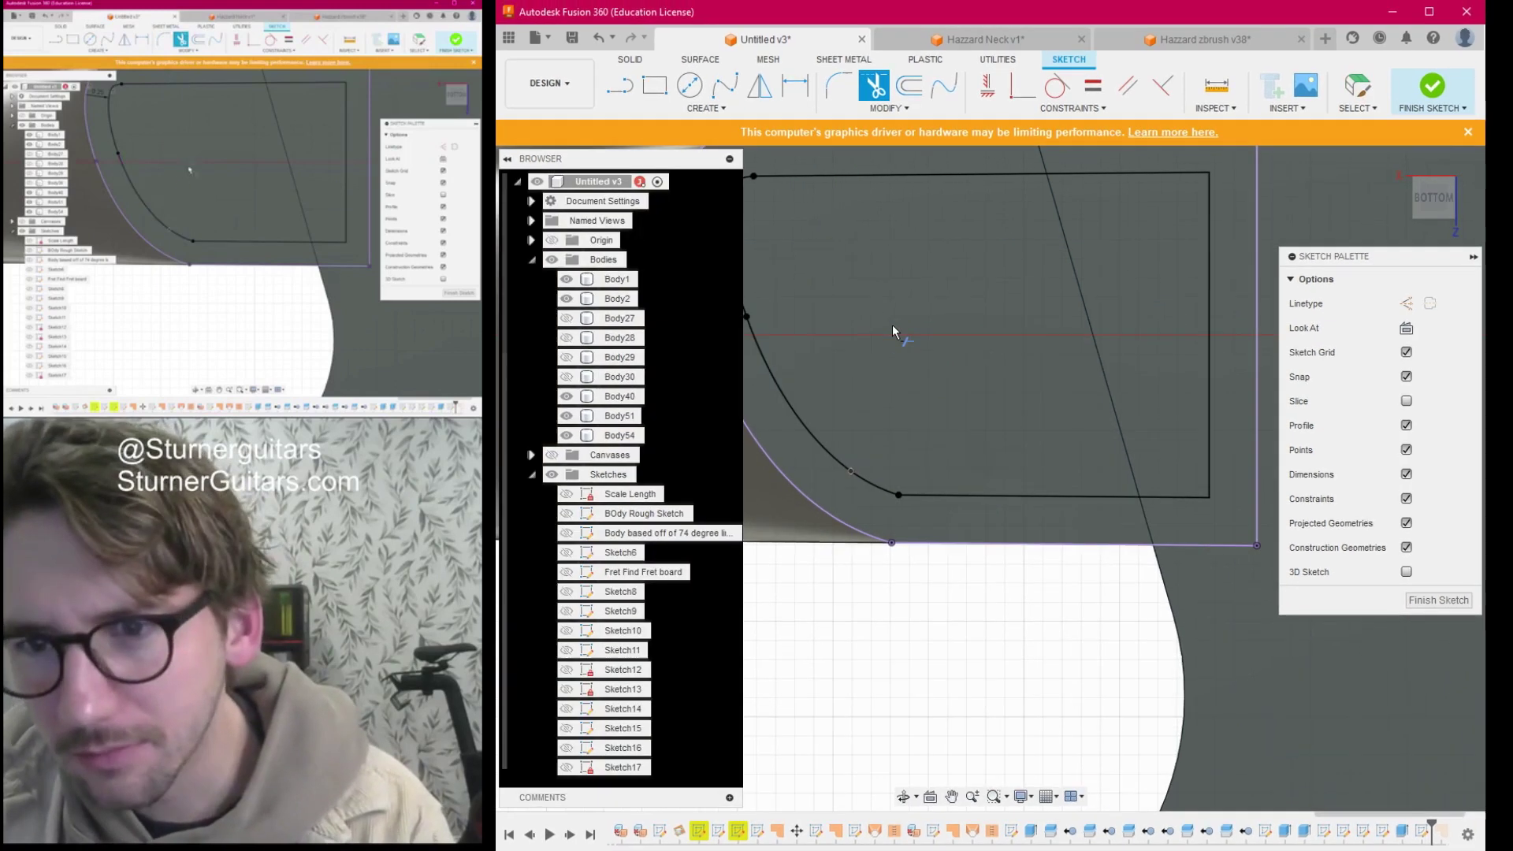
{"action": "key", "text": "l"}
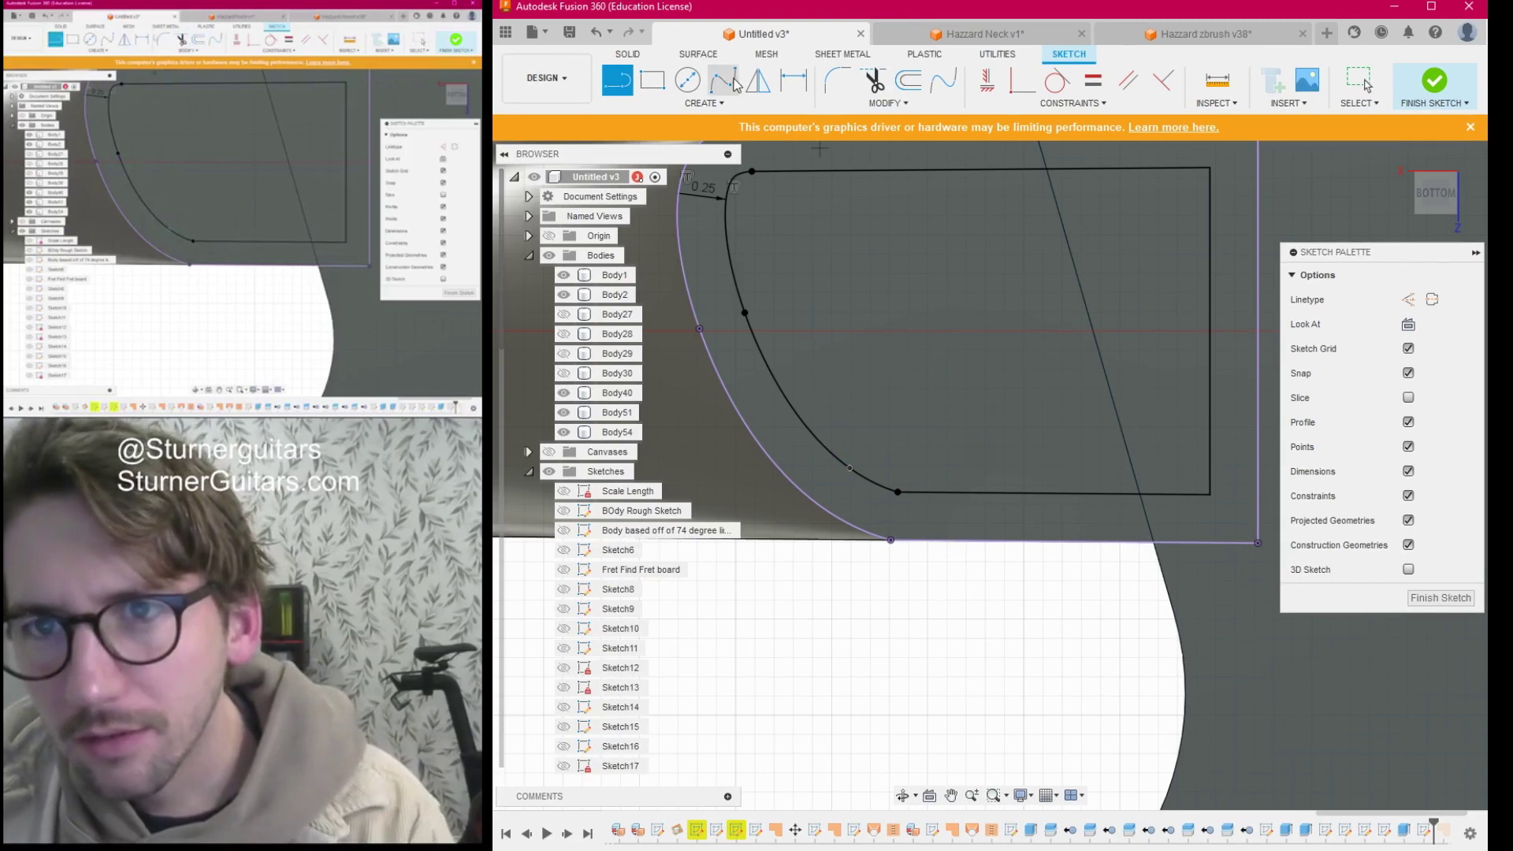
{"action": "left_click", "coordinate": [722, 79]}
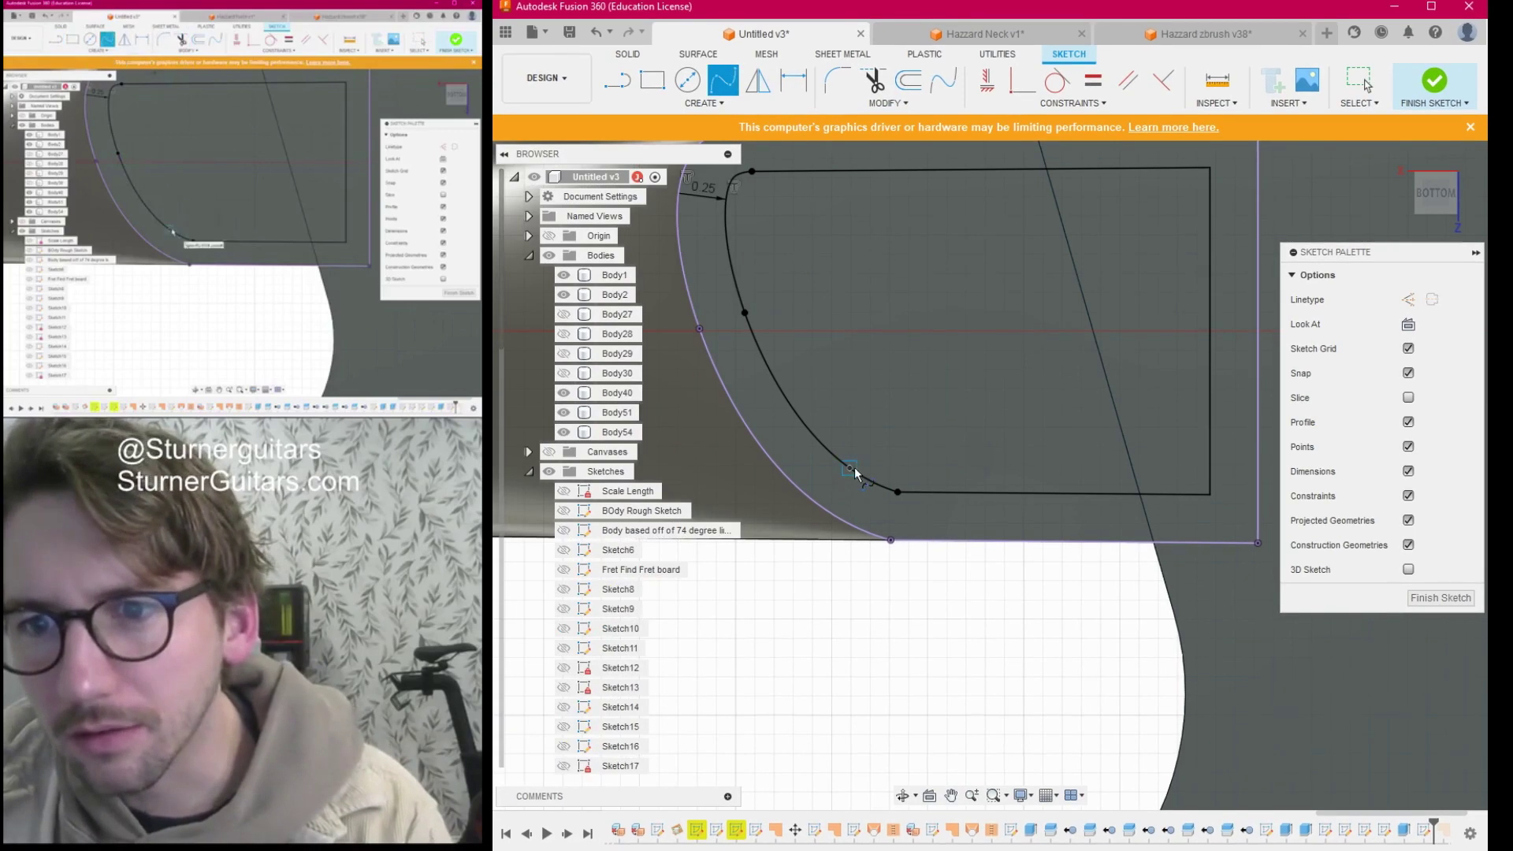
{"action": "left_click", "coordinate": [849, 469]}
{"action": "left_click", "coordinate": [897, 492]}
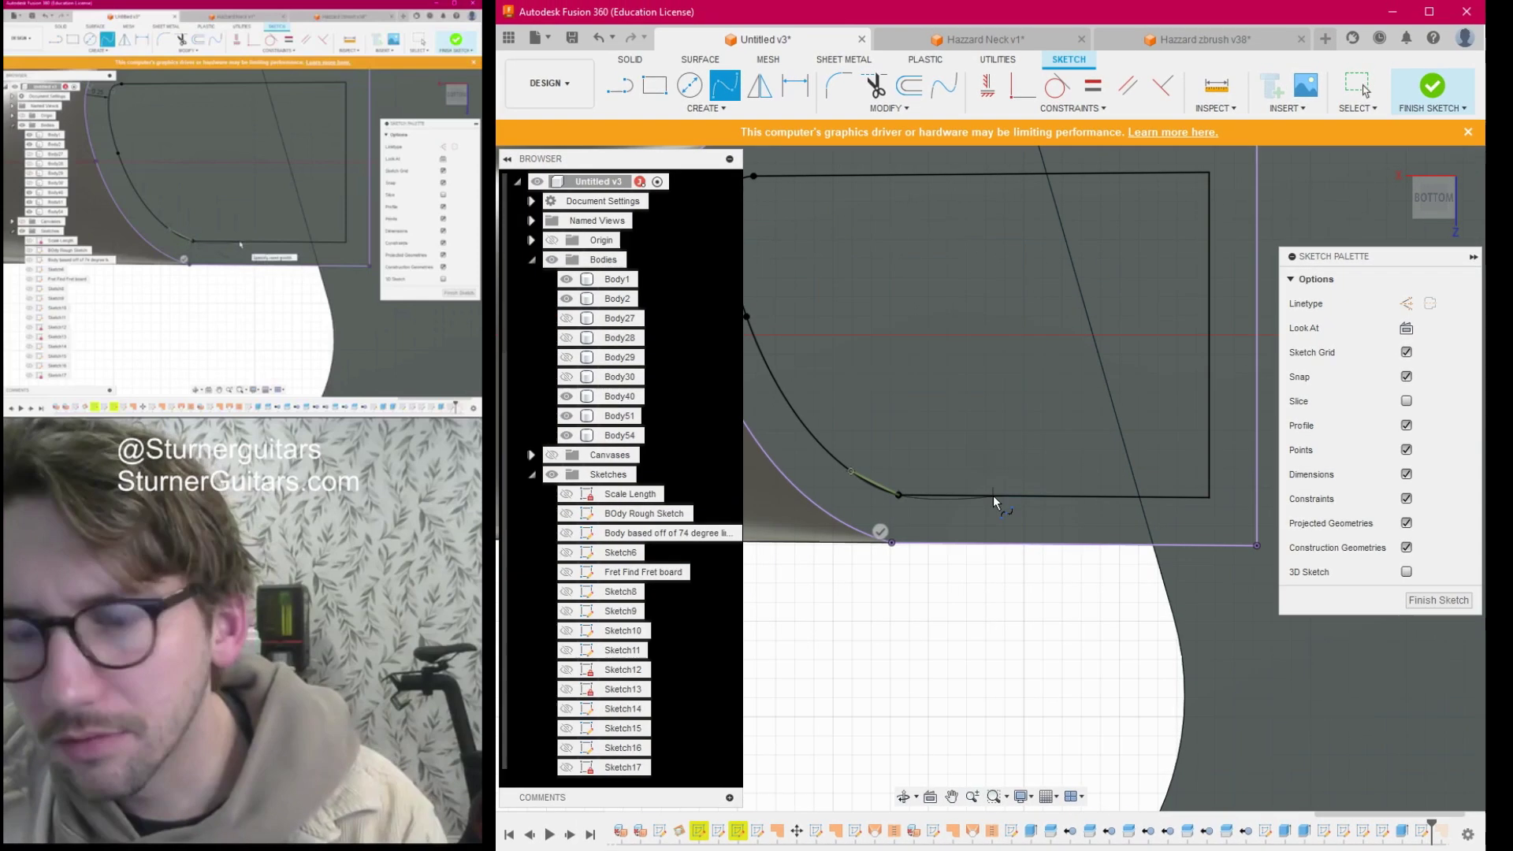
{"action": "key", "text": "ctrl+z"}
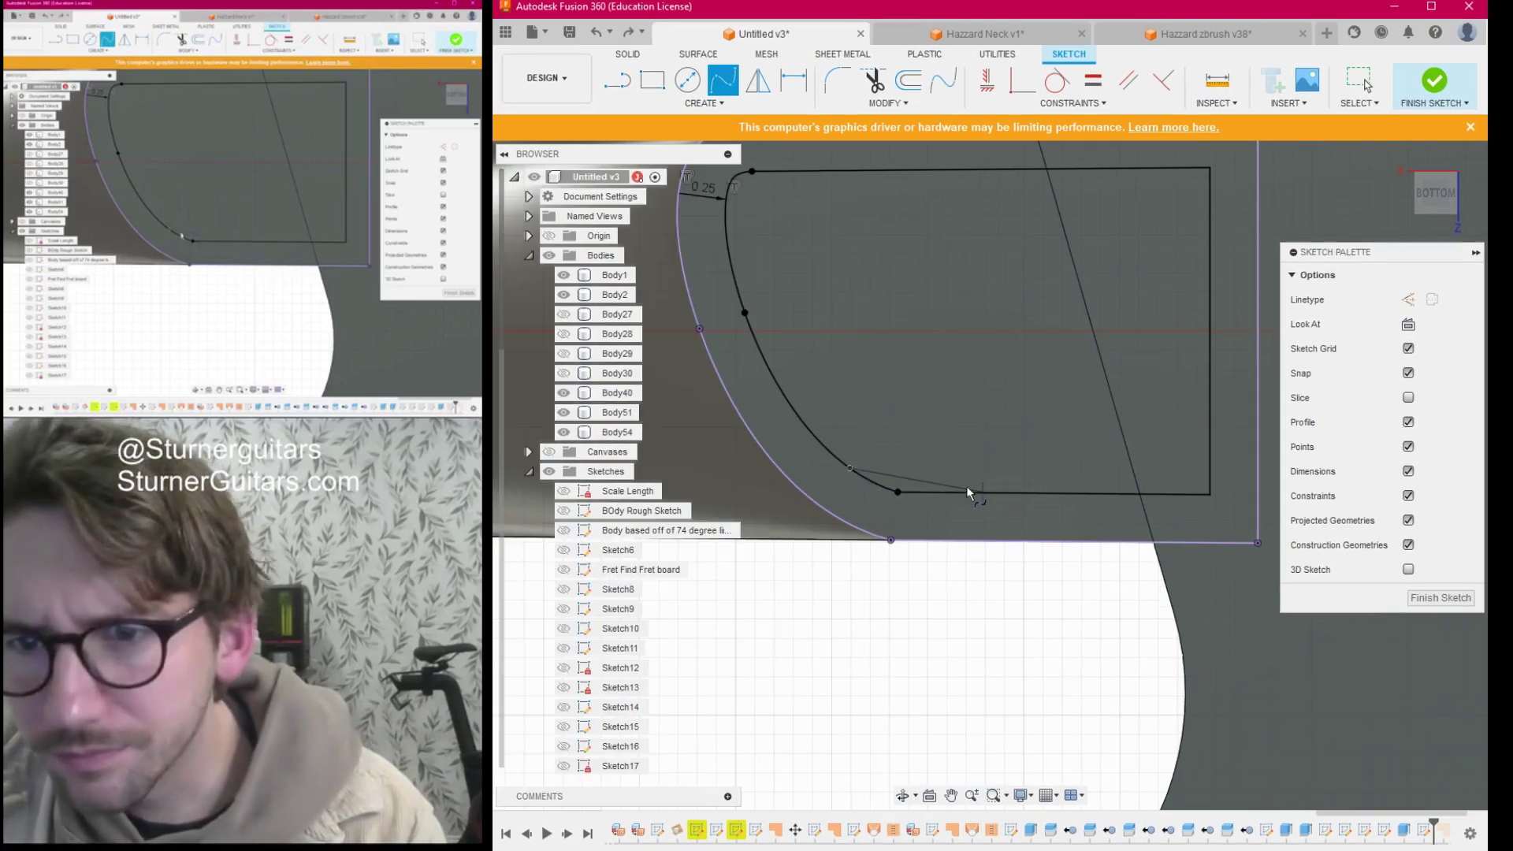
{"action": "left_click", "coordinate": [899, 513]}
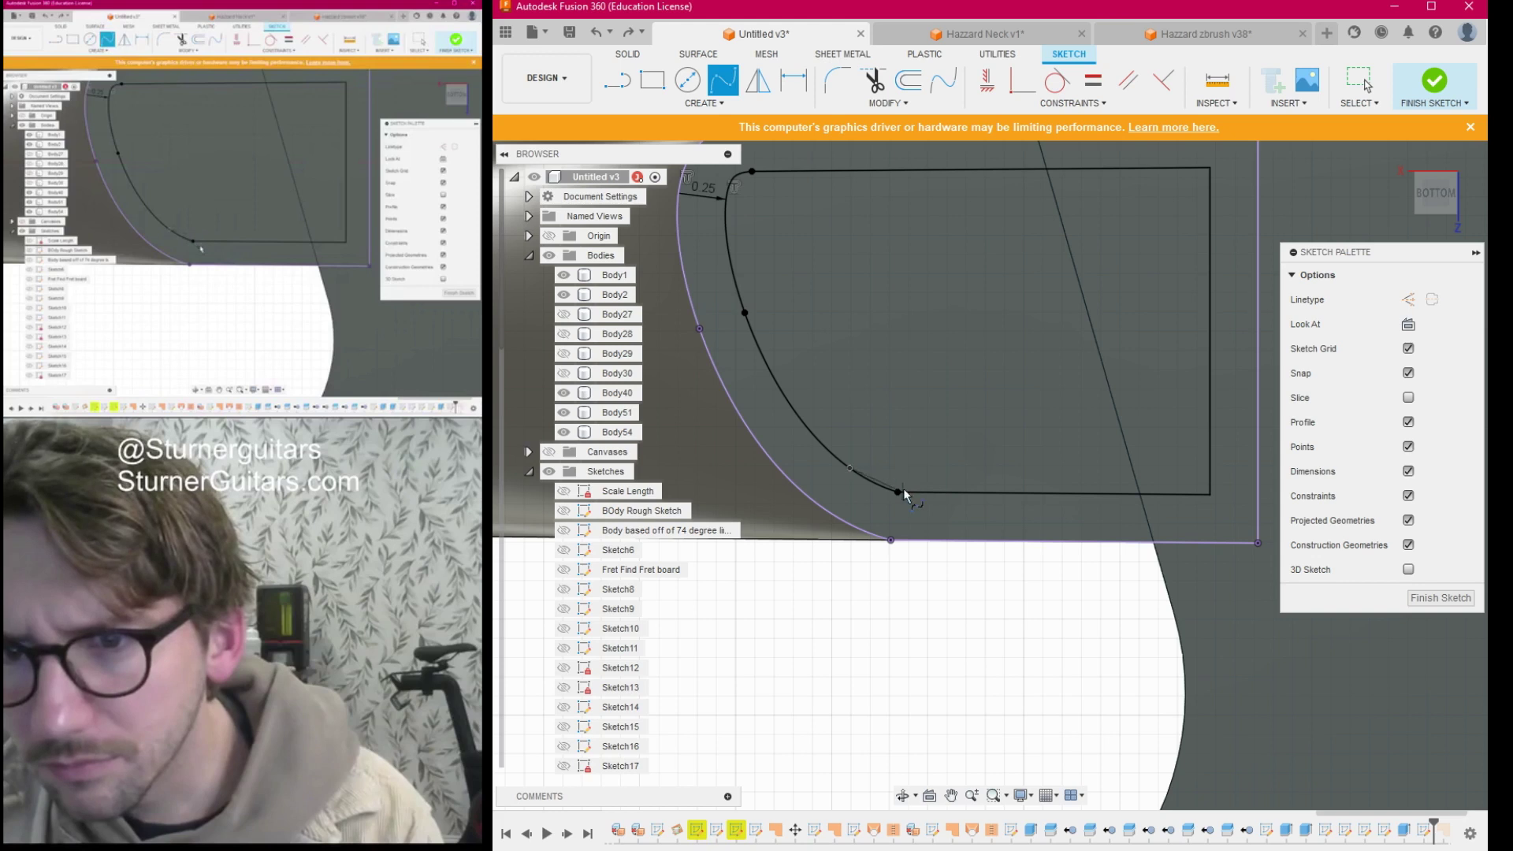
{"action": "left_click", "coordinate": [1016, 544]}
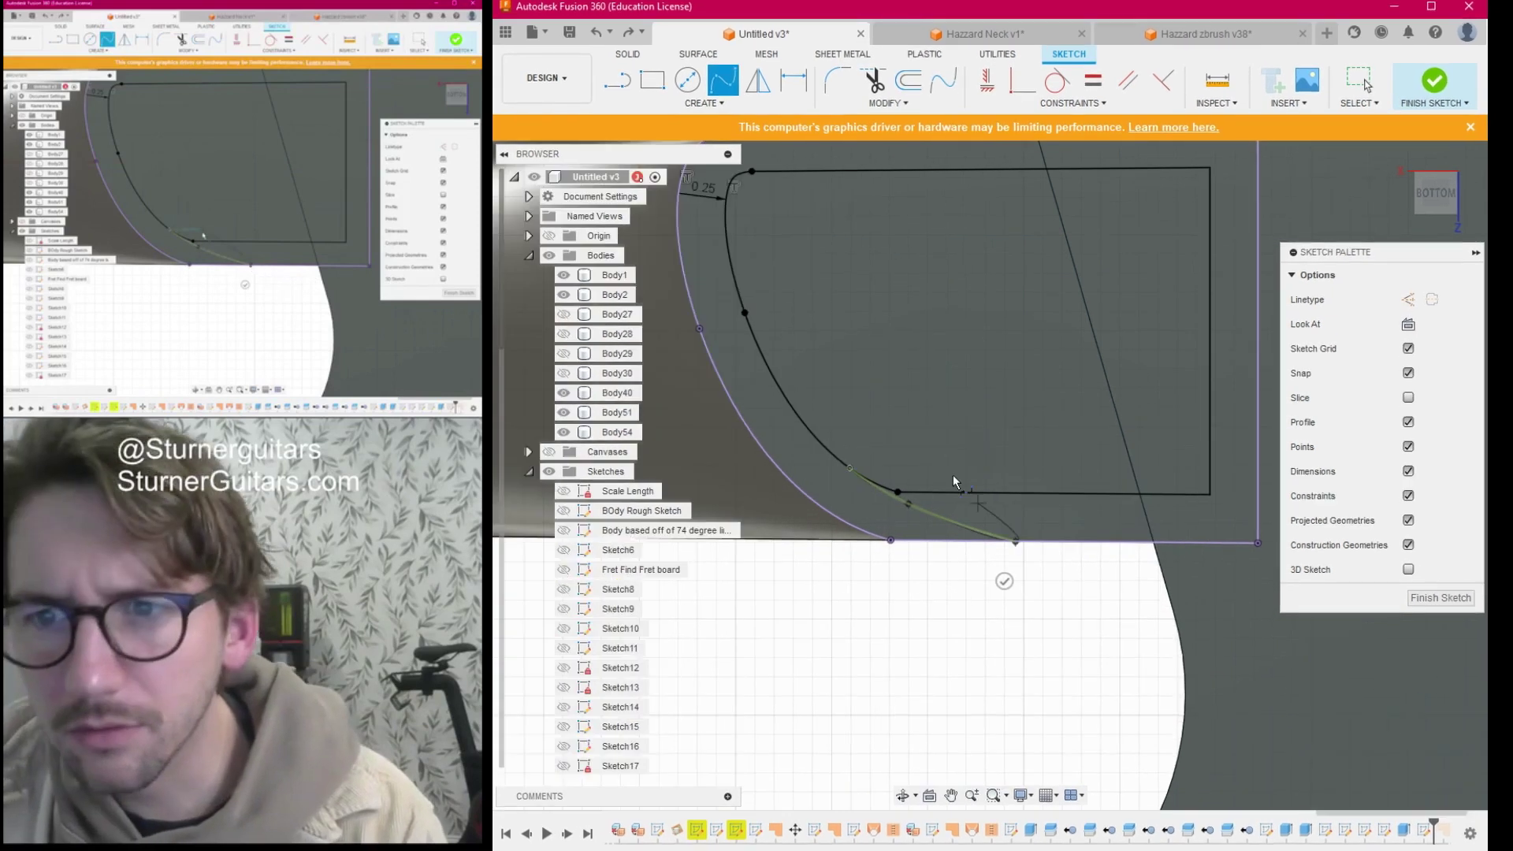
{"action": "scroll", "coordinate": [916, 476], "scroll_direction": "down", "scroll_amount": 2}
{"action": "left_click", "coordinate": [980, 565]}
{"action": "scroll", "coordinate": [959, 526], "scroll_direction": "down", "scroll_amount": 3}
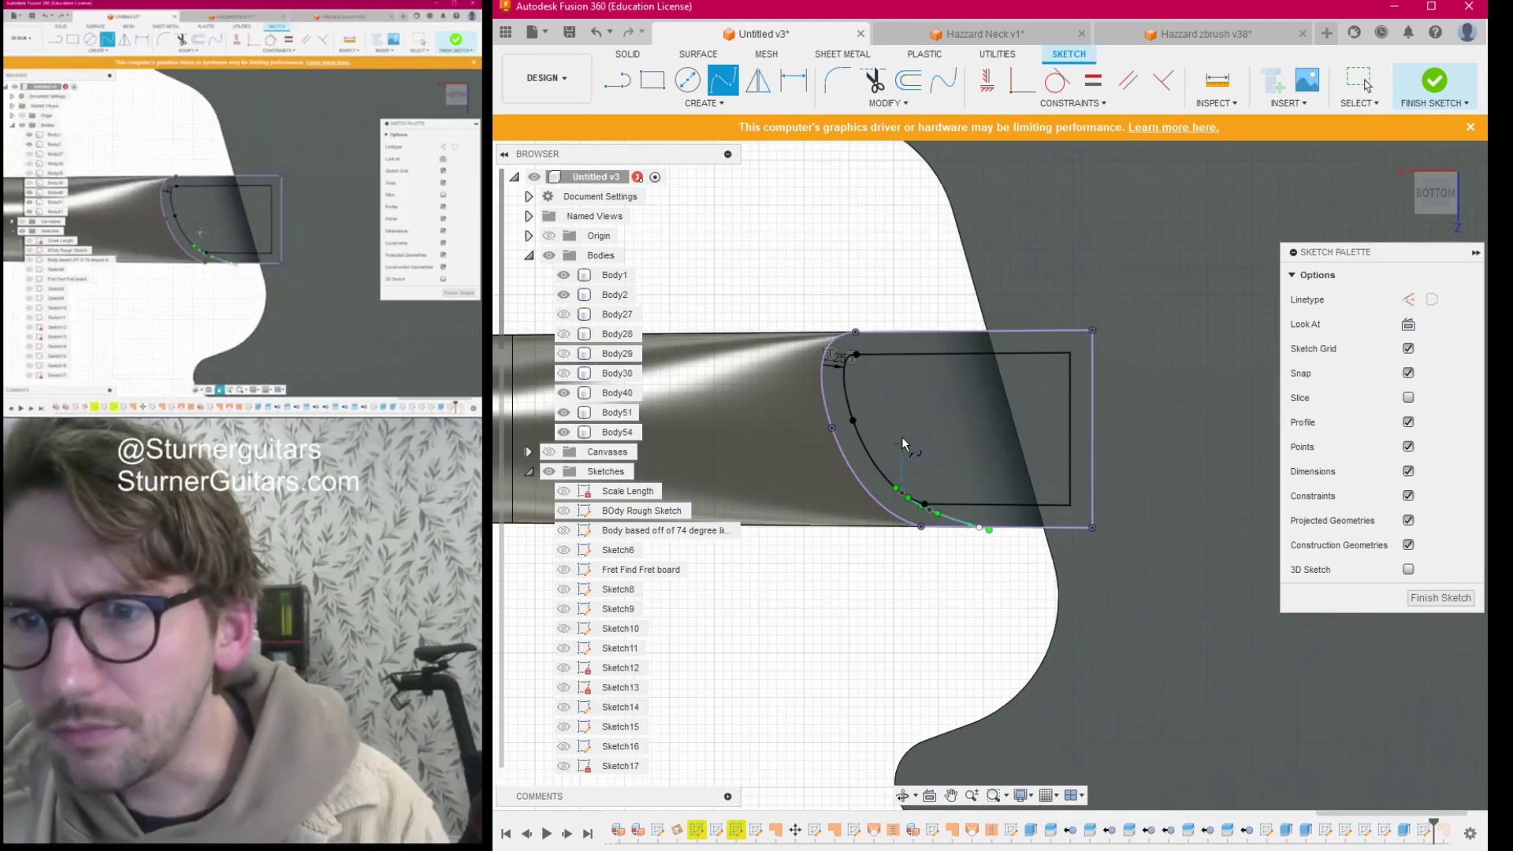
Draw a three-point spline from the offset curve's upper bend to the upper edge of the projected heel outline, and finish the sketch.
{"action": "middle_click_drag", "start_coordinate": [901, 437], "coordinate": [931, 495]}
{"action": "scroll", "coordinate": [903, 453], "scroll_direction": "up", "scroll_amount": 4}
{"action": "scroll", "coordinate": [873, 414], "scroll_direction": "up", "scroll_amount": 2}
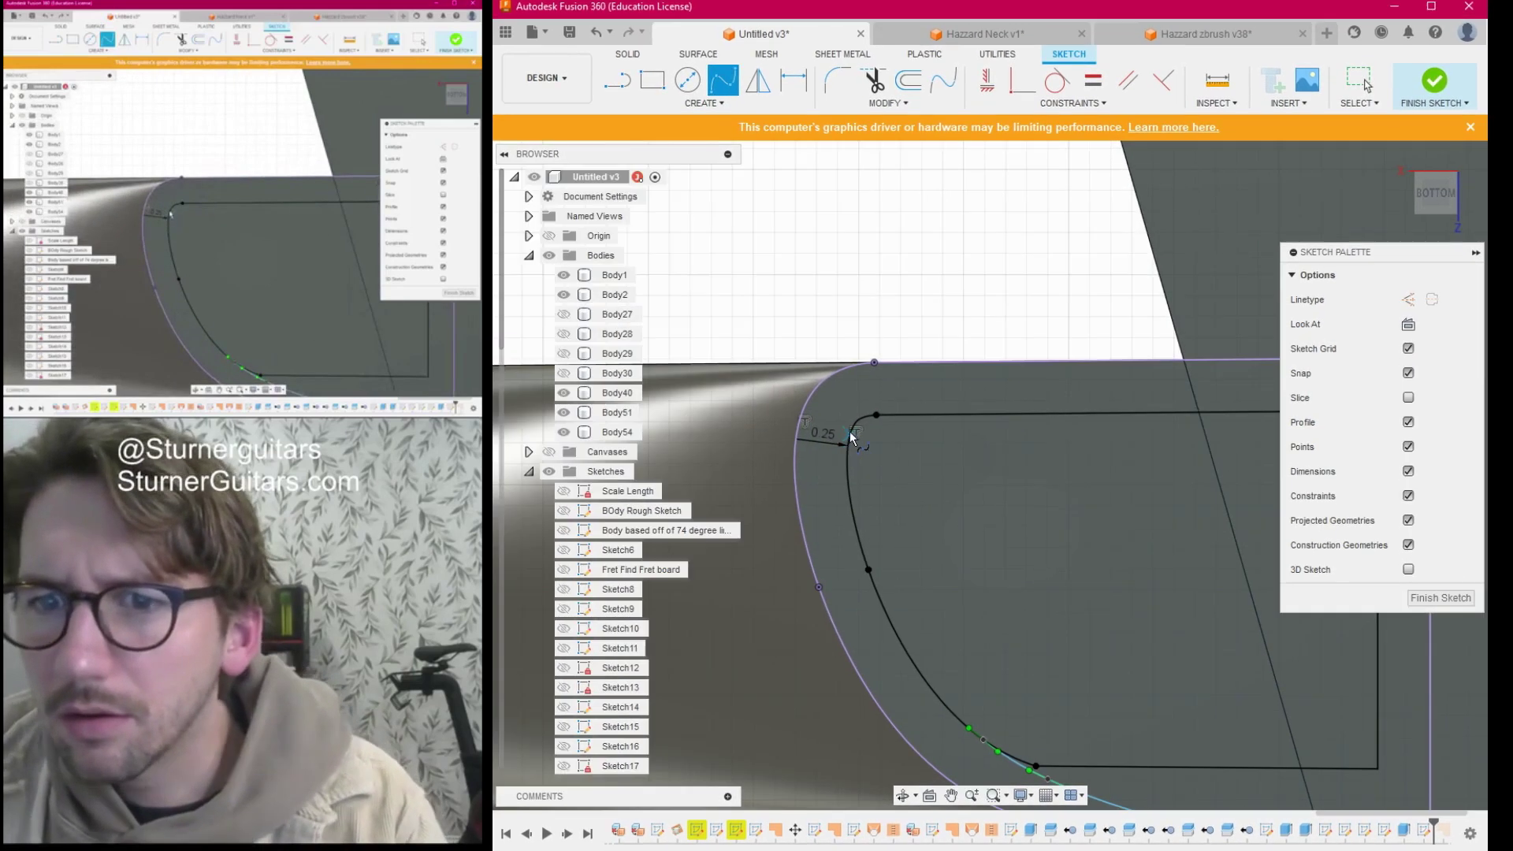
{"action": "left_click", "coordinate": [848, 457]}
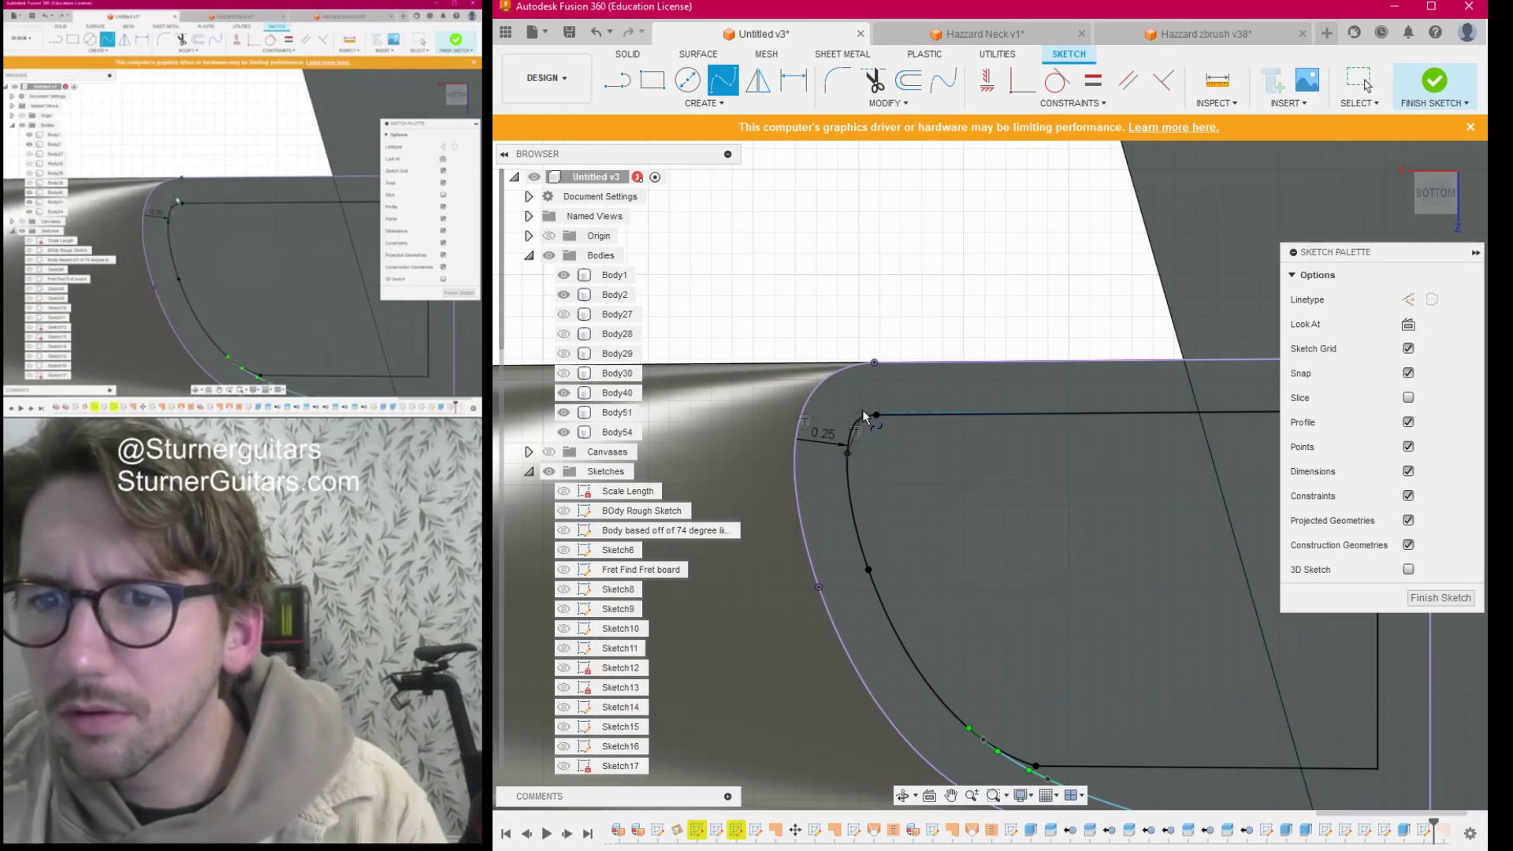
{"action": "left_click", "coordinate": [853, 401]}
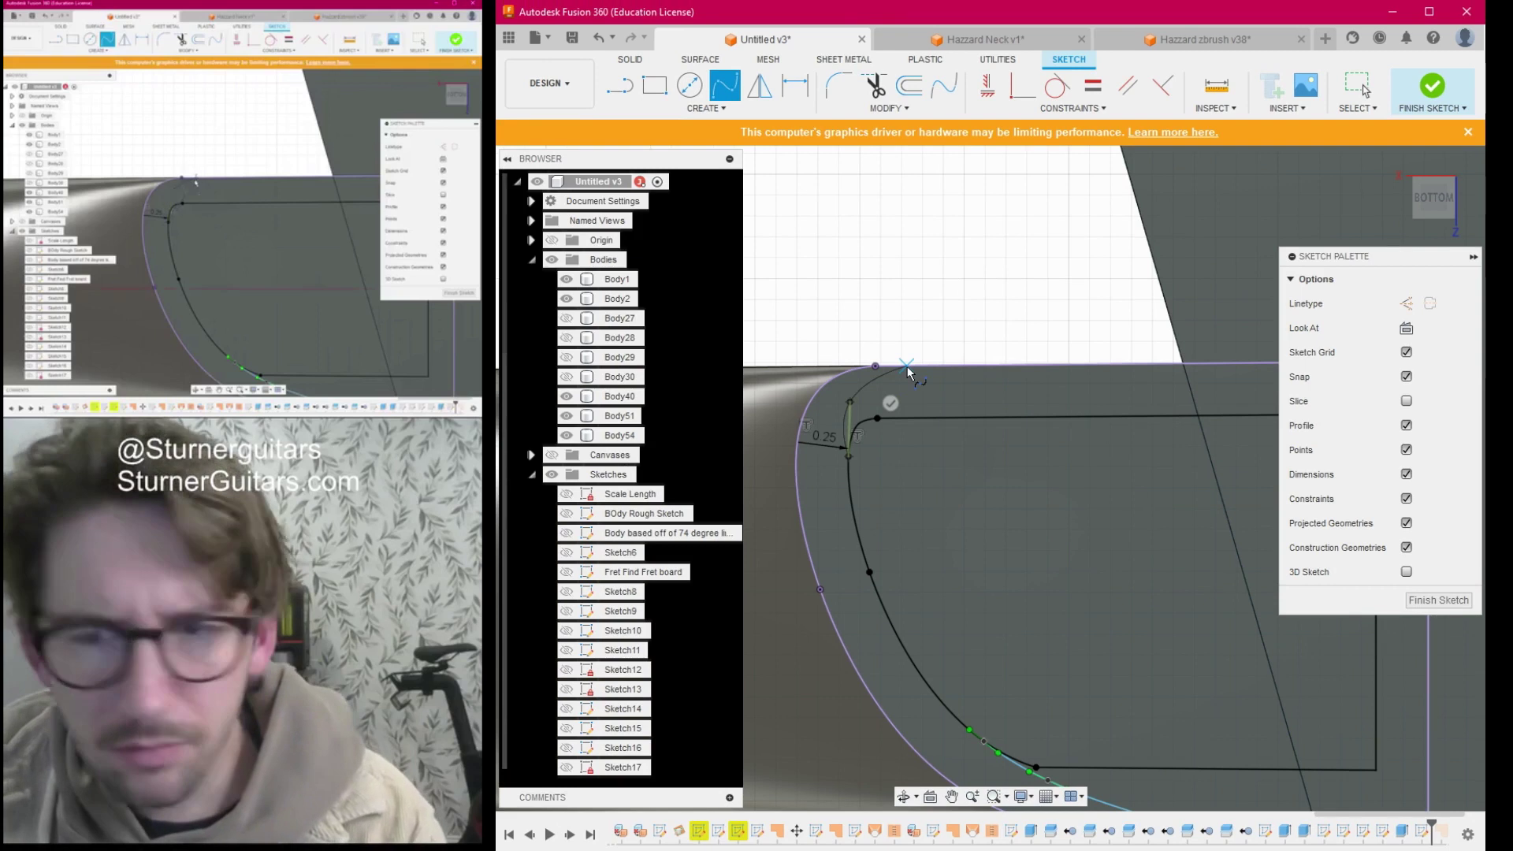
{"action": "key", "text": "ctrl+z"}
{"action": "left_click", "coordinate": [862, 403]}
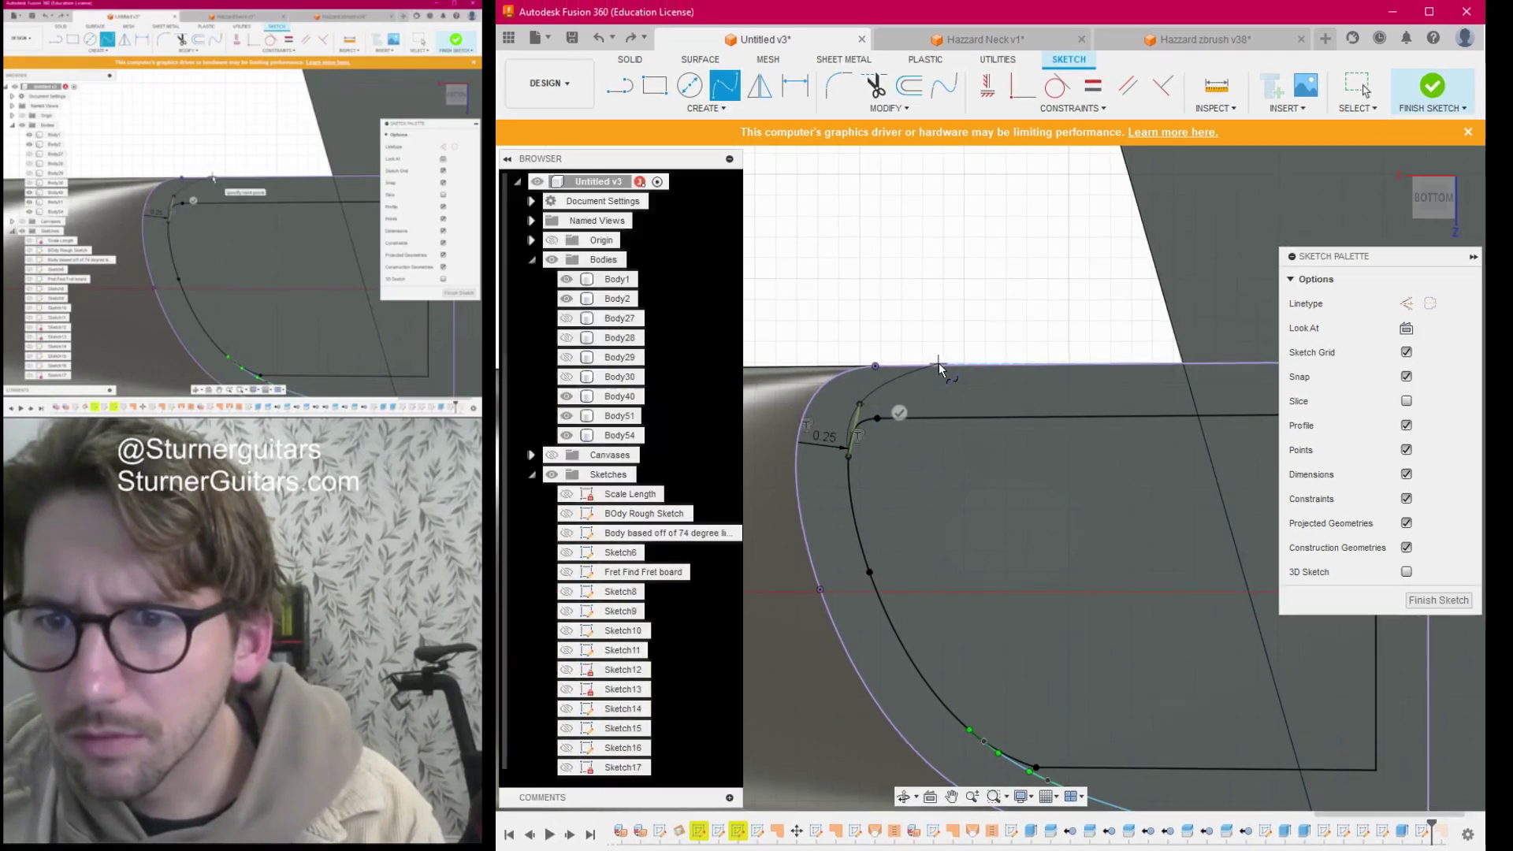
{"action": "left_click", "coordinate": [917, 359]}
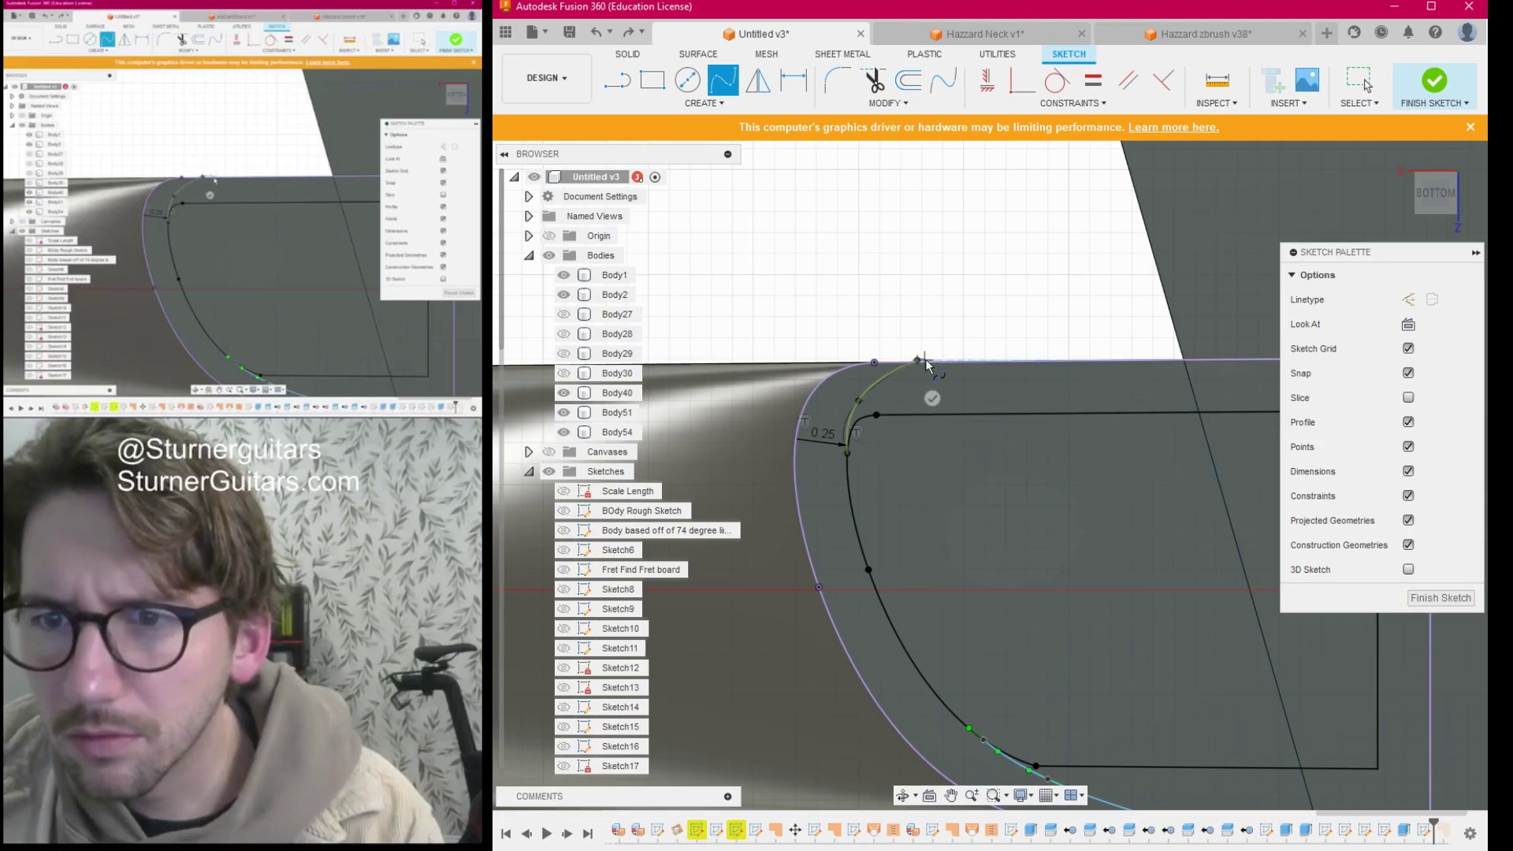
{"action": "left_click", "coordinate": [932, 399]}
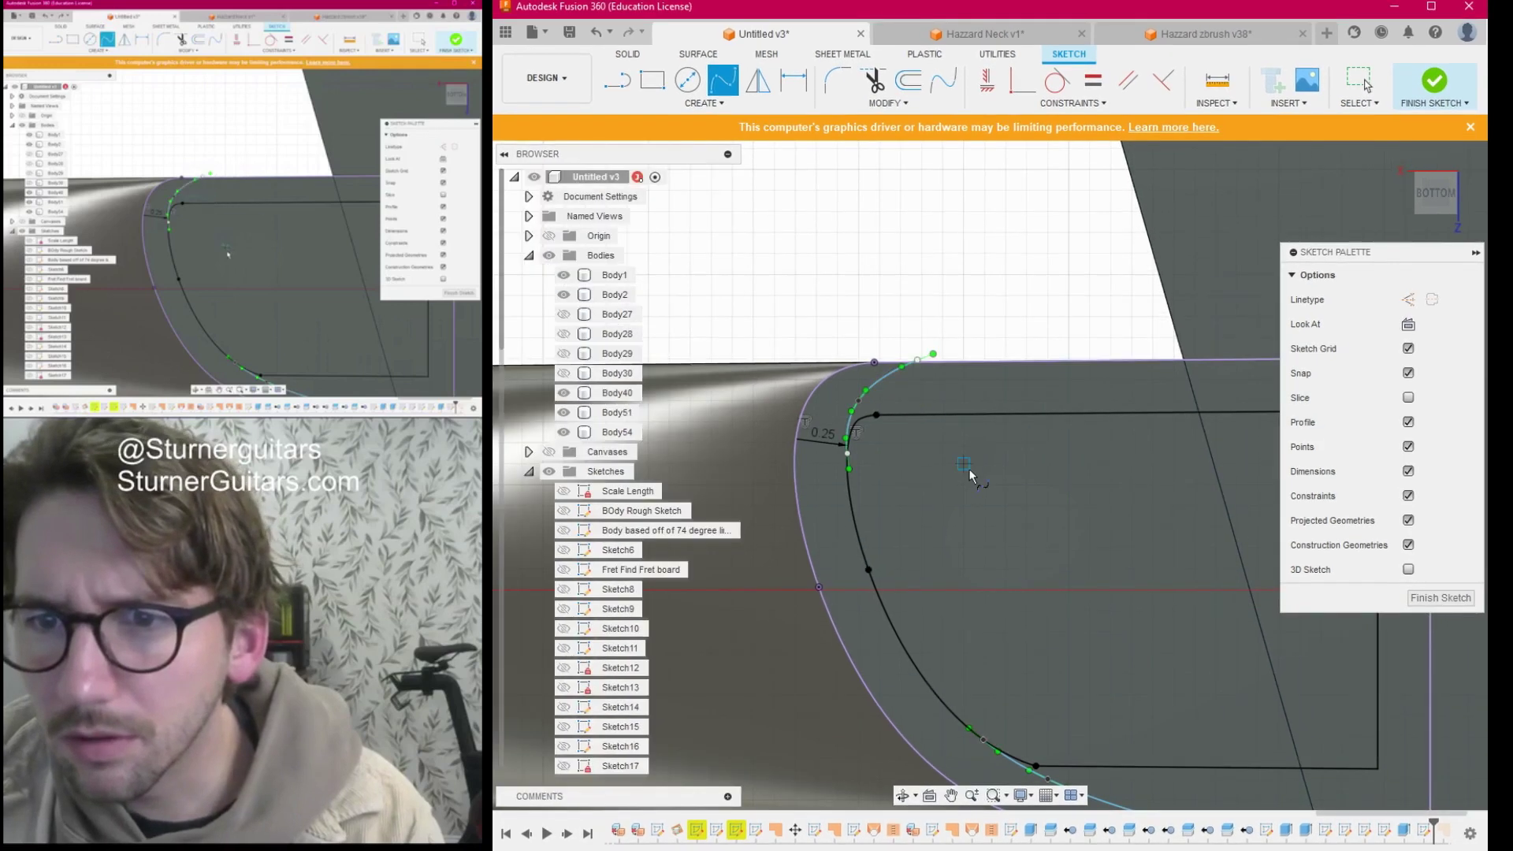
{"action": "scroll", "coordinate": [970, 473], "scroll_direction": "down", "scroll_amount": 3}
{"action": "scroll", "coordinate": [967, 517], "scroll_direction": "down", "scroll_amount": 2}
{"action": "middle_click_drag", "start_coordinate": [967, 518], "coordinate": [889, 440]}
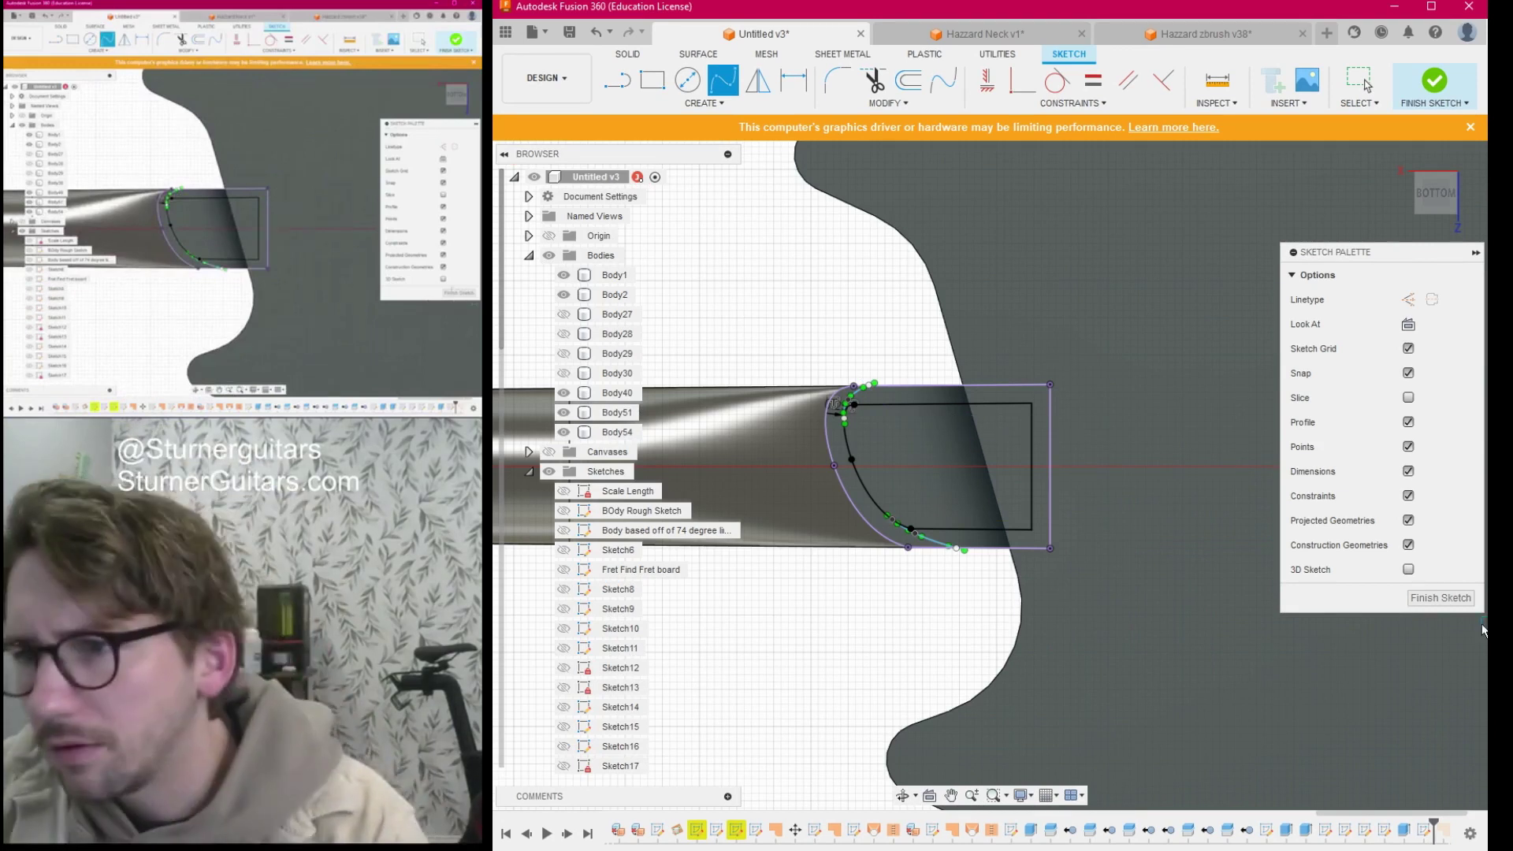
{"action": "left_click", "coordinate": [1444, 599]}
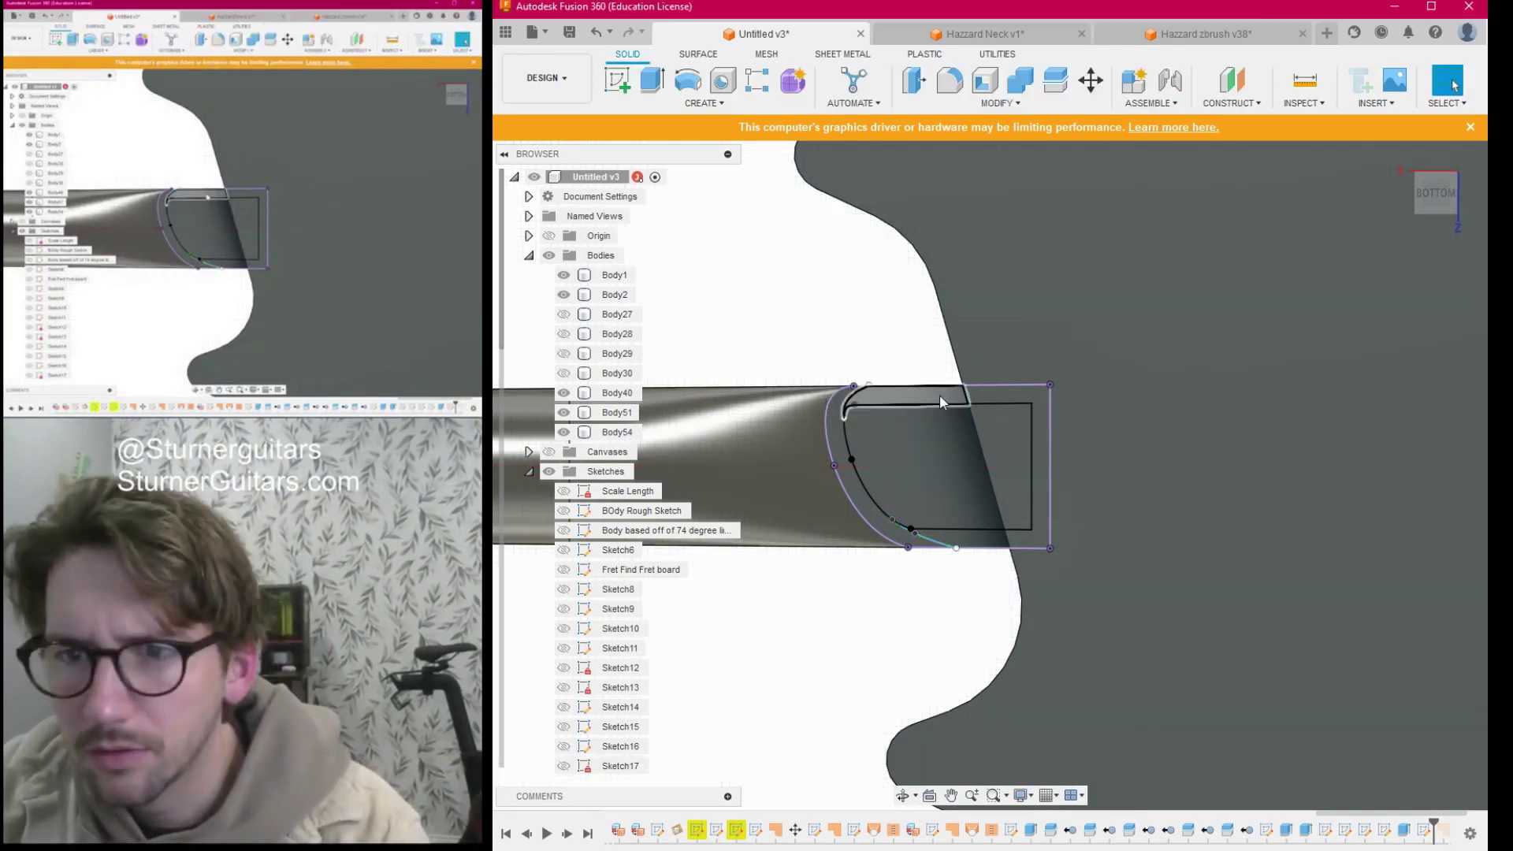
Select the five heel profiles enclosed by the two blend splines and the offset curve for an extrusion.
{"action": "key", "text": "q"}
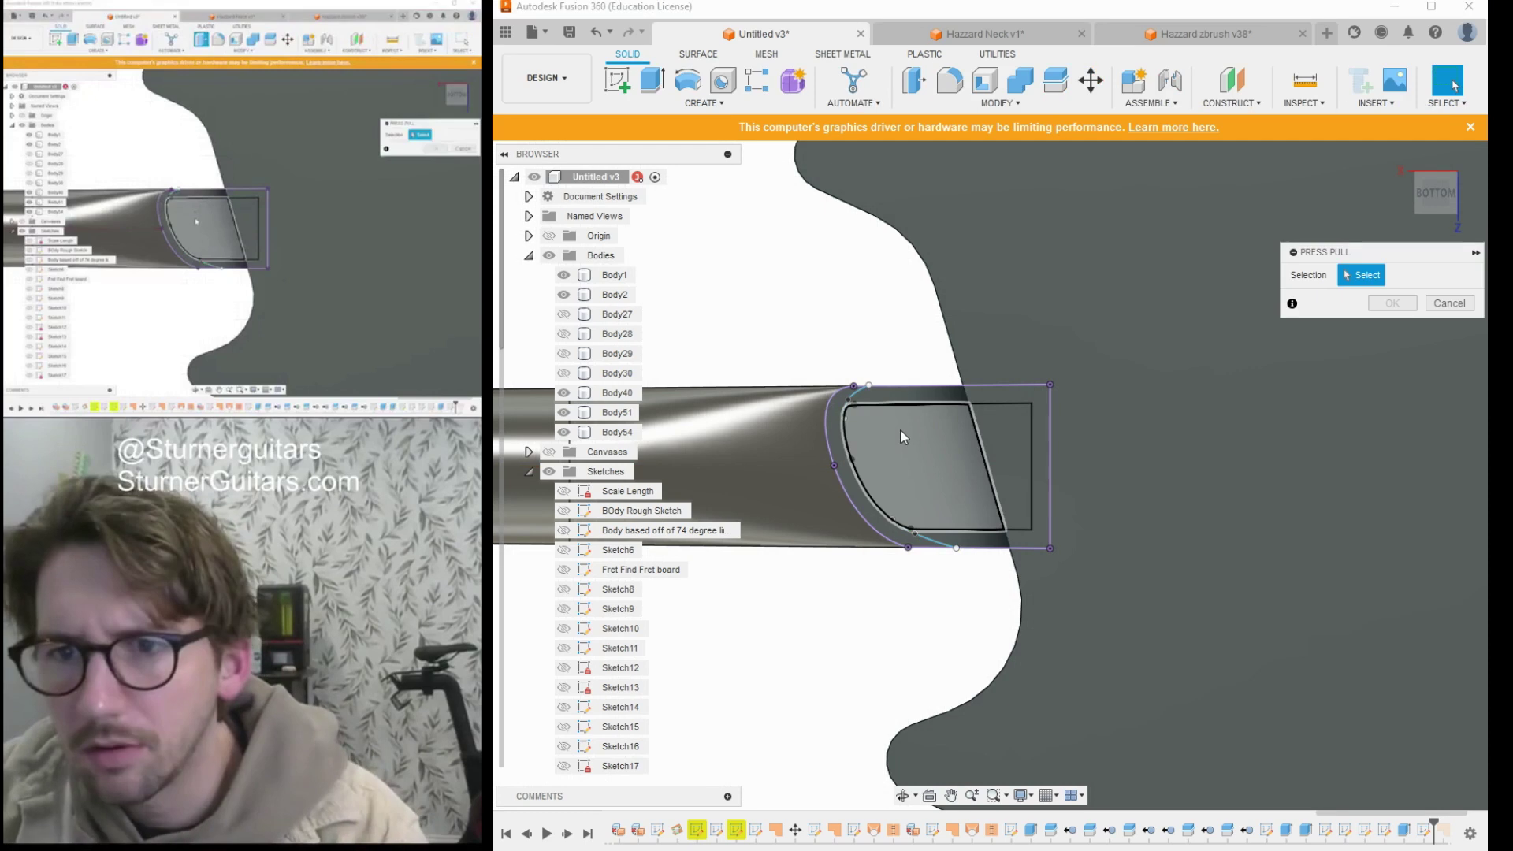
{"action": "left_click", "coordinate": [970, 544]}
{"action": "left_click", "coordinate": [975, 504]}
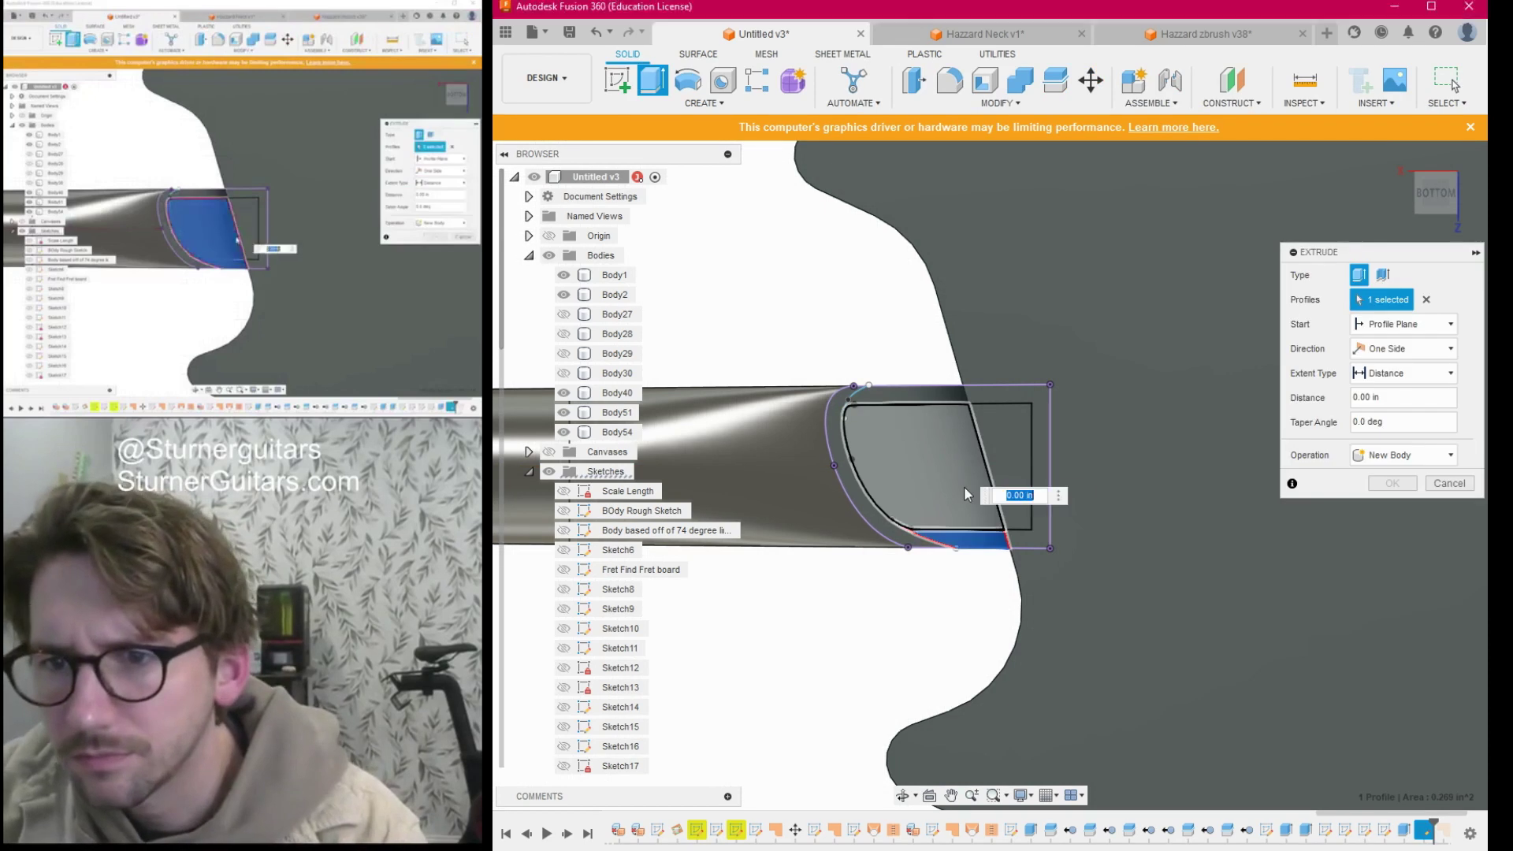
{"action": "left_click", "coordinate": [1021, 526]}
{"action": "left_click", "coordinate": [1025, 540]}
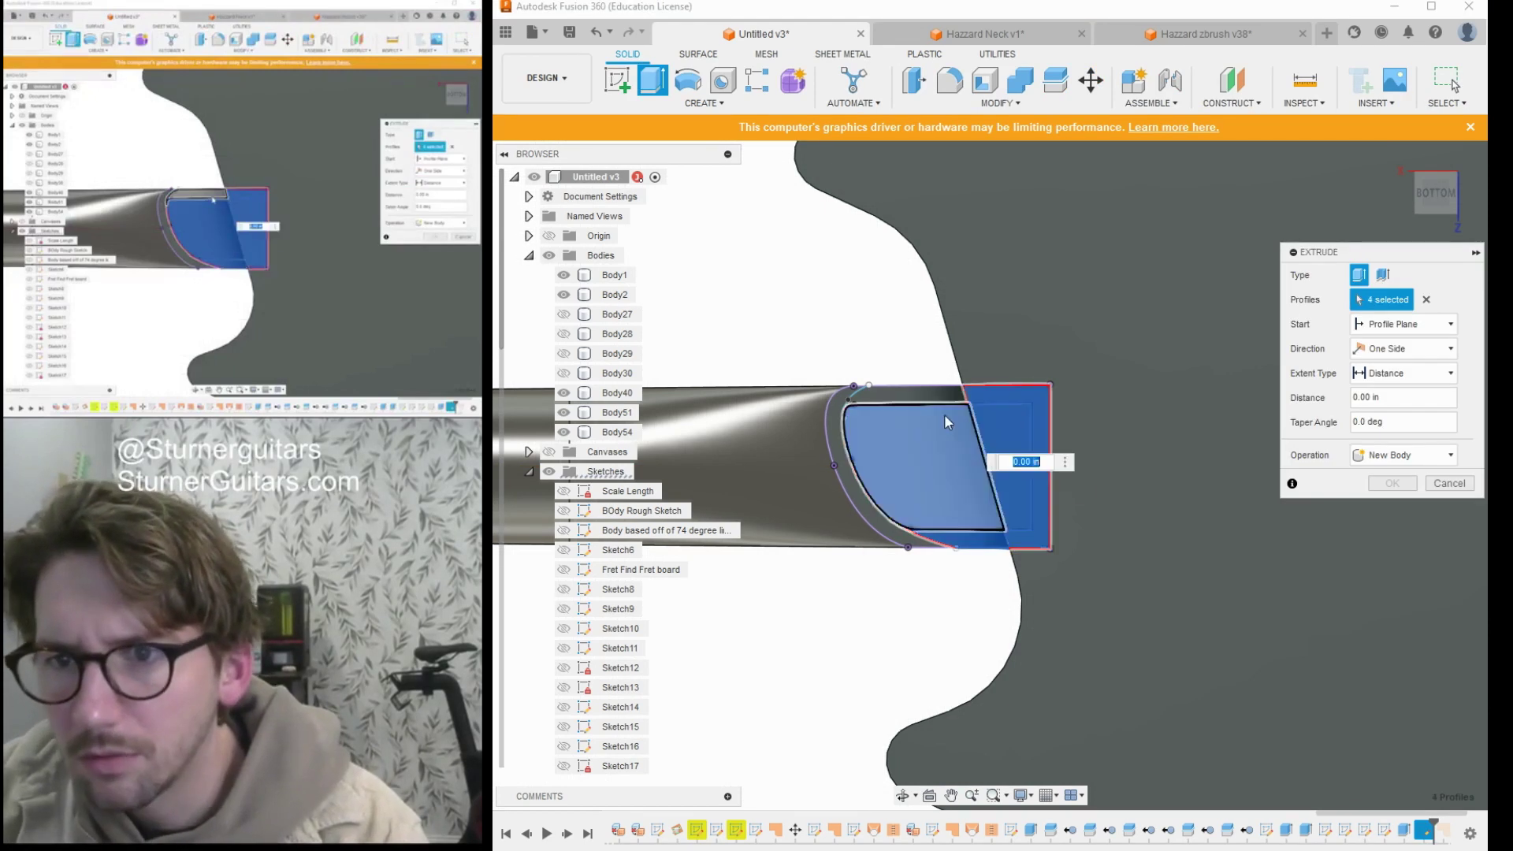
{"action": "left_click", "coordinate": [937, 399]}
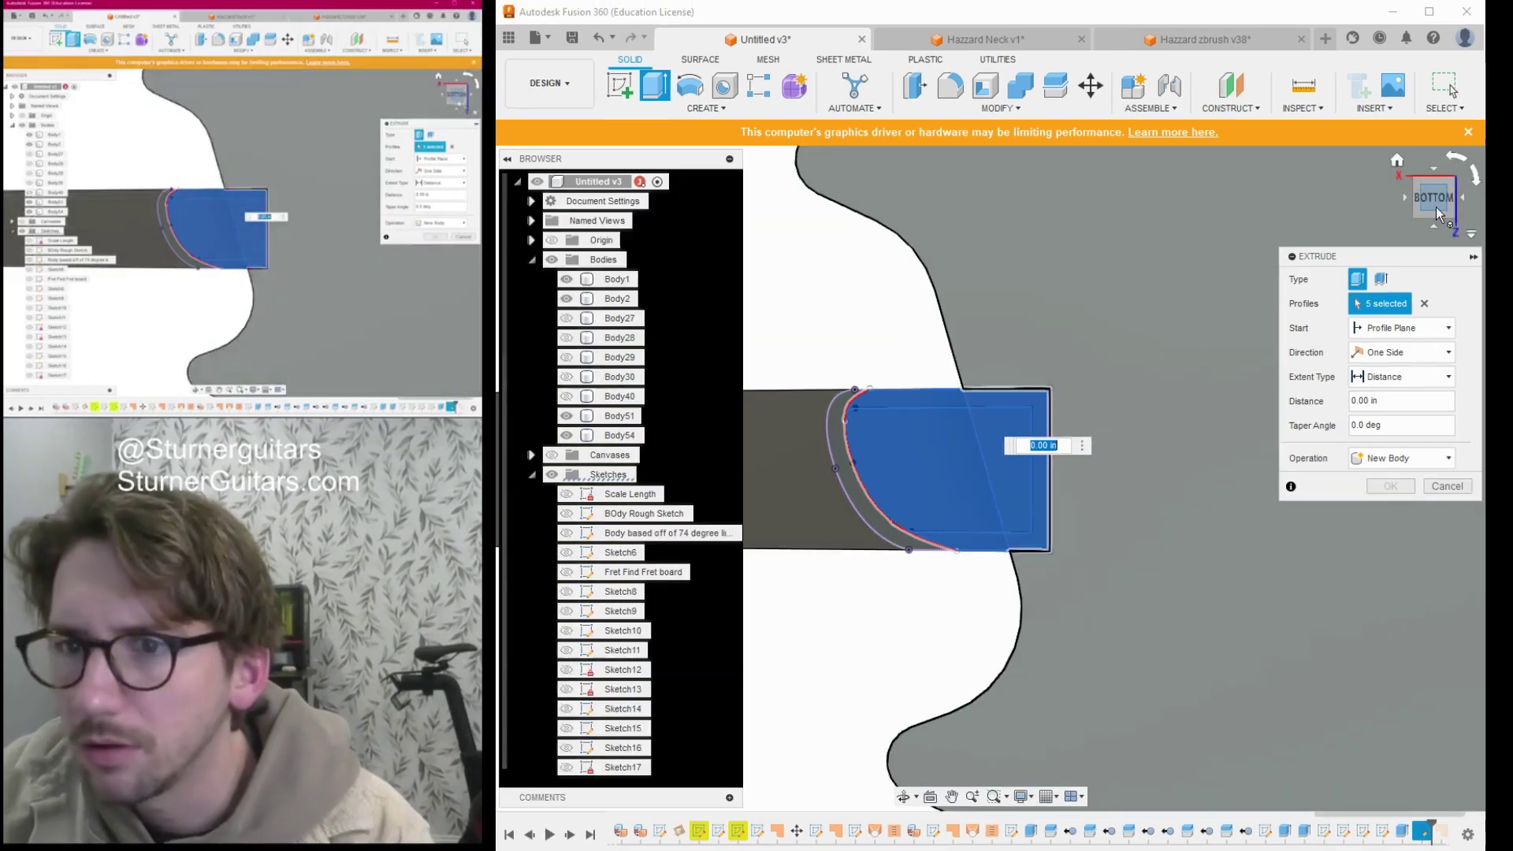
Hide Body2 and extrude the selected heel profiles by -1.75 in, joining them to the guitar body.
{"action": "left_click_drag", "start_coordinate": [1437, 214], "coordinate": [1469, 293]}
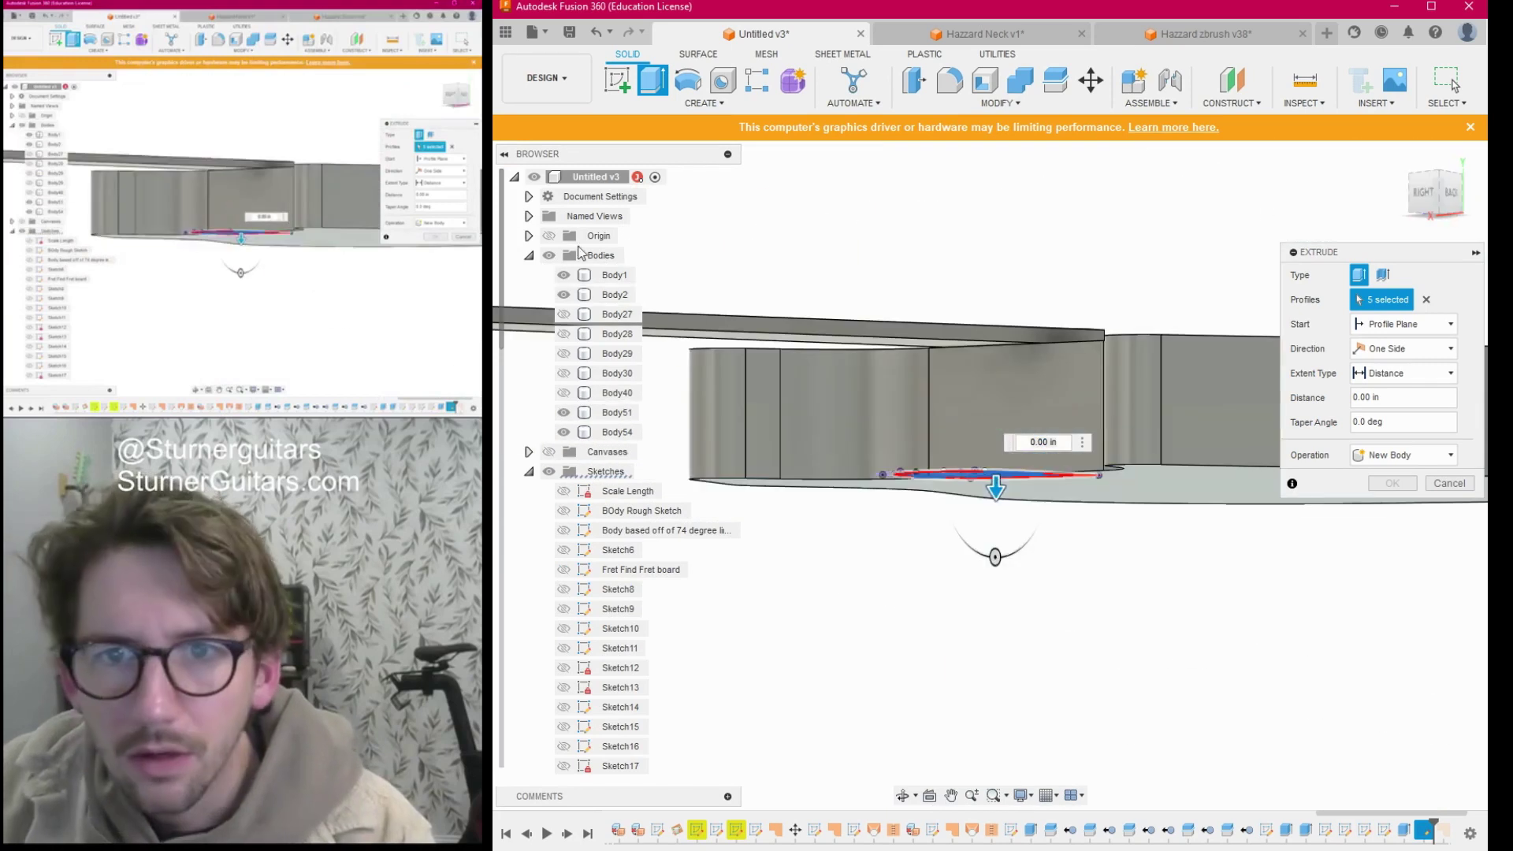
{"action": "left_click", "coordinate": [564, 294]}
{"action": "left_click", "coordinate": [996, 487]}
{"action": "left_click_drag", "start_coordinate": [997, 487], "coordinate": [1002, 356]}
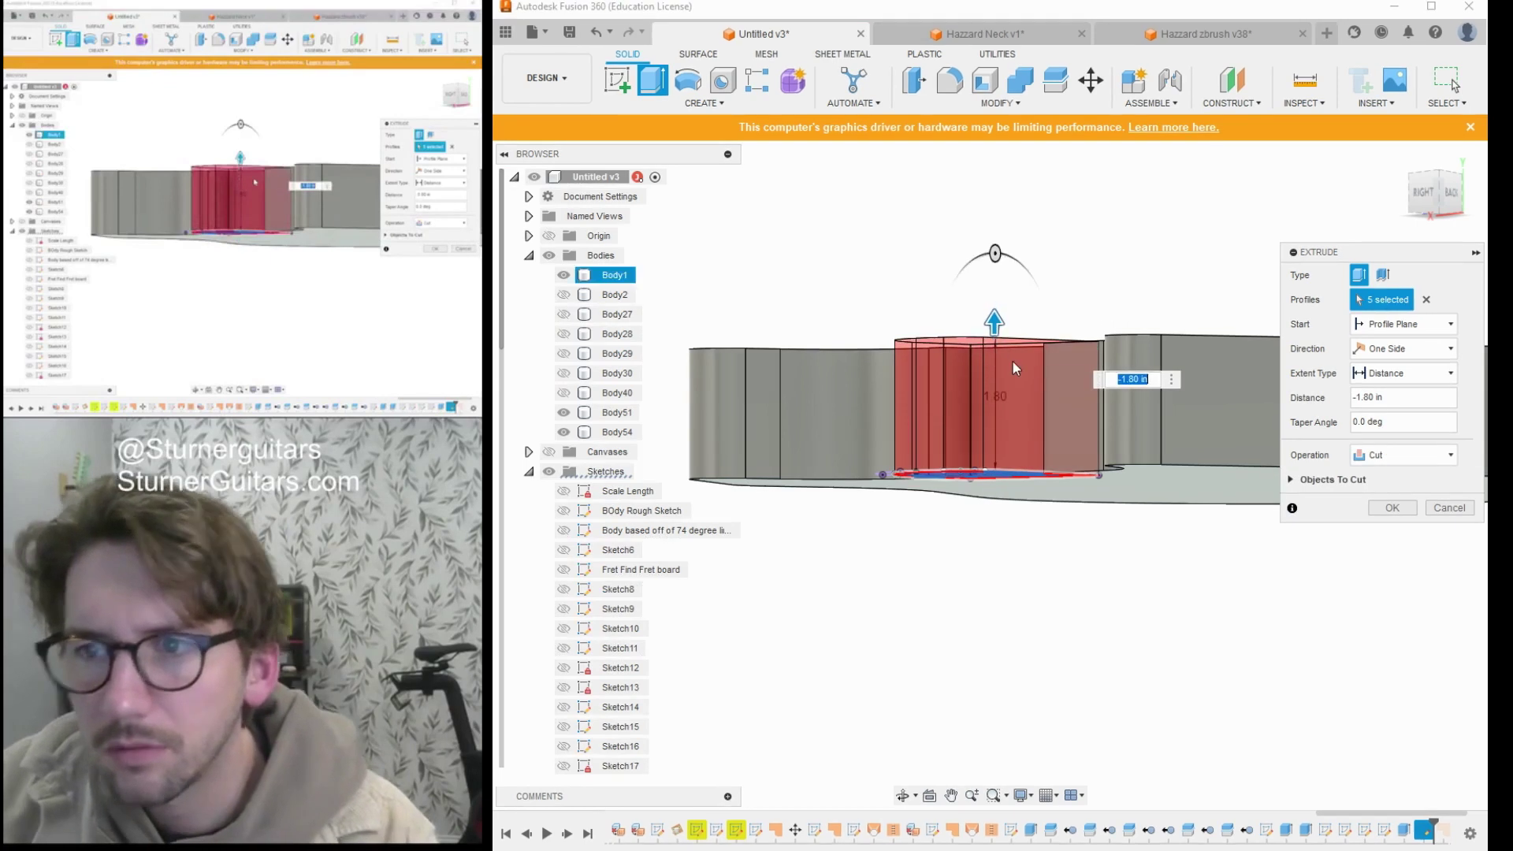
{"action": "type", "text": "-1"}
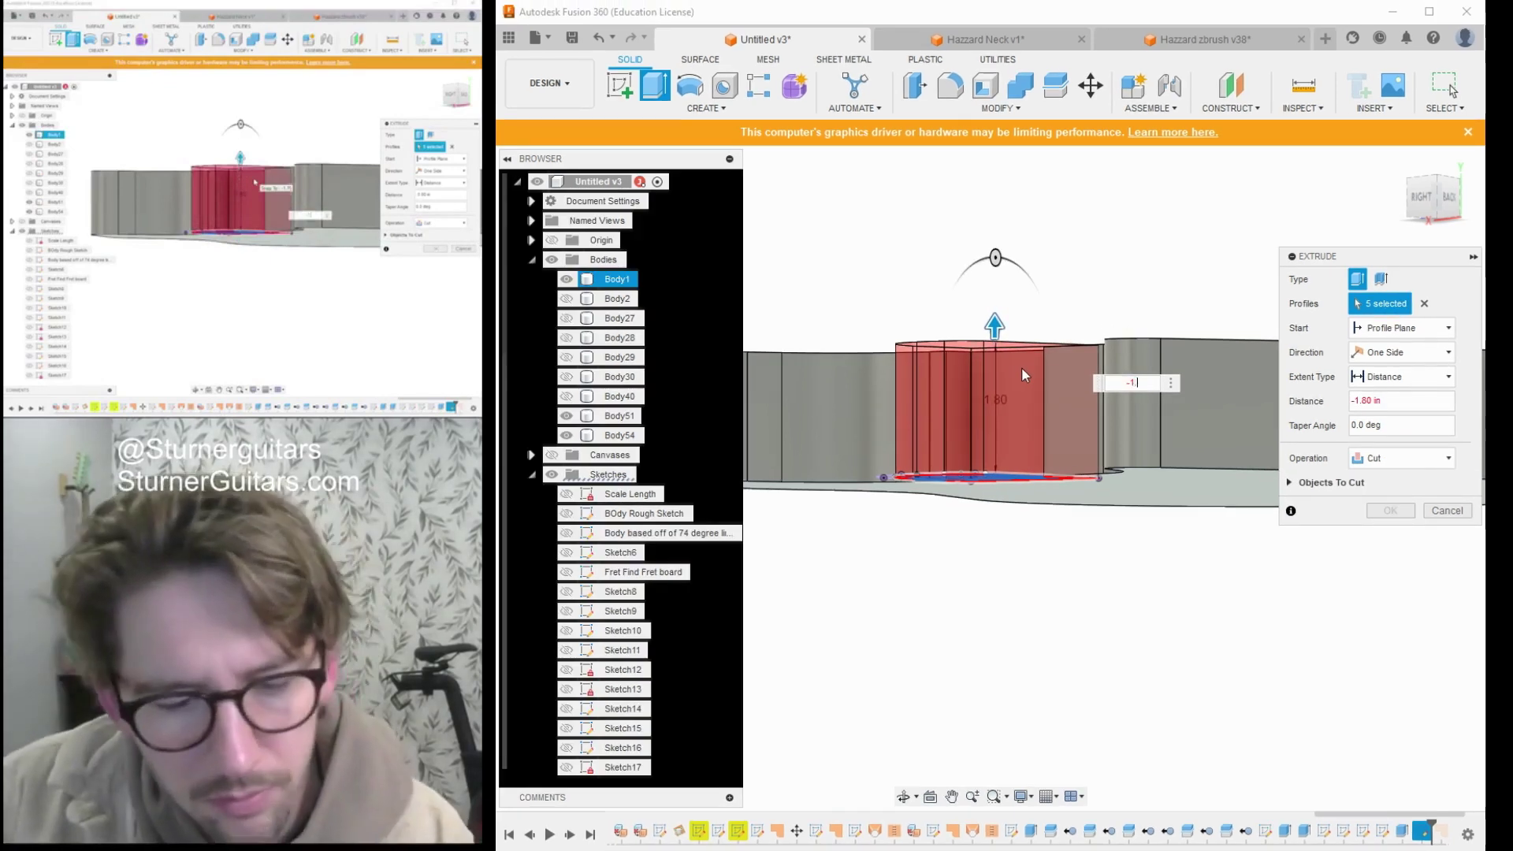
{"action": "type", "text": ".75"}
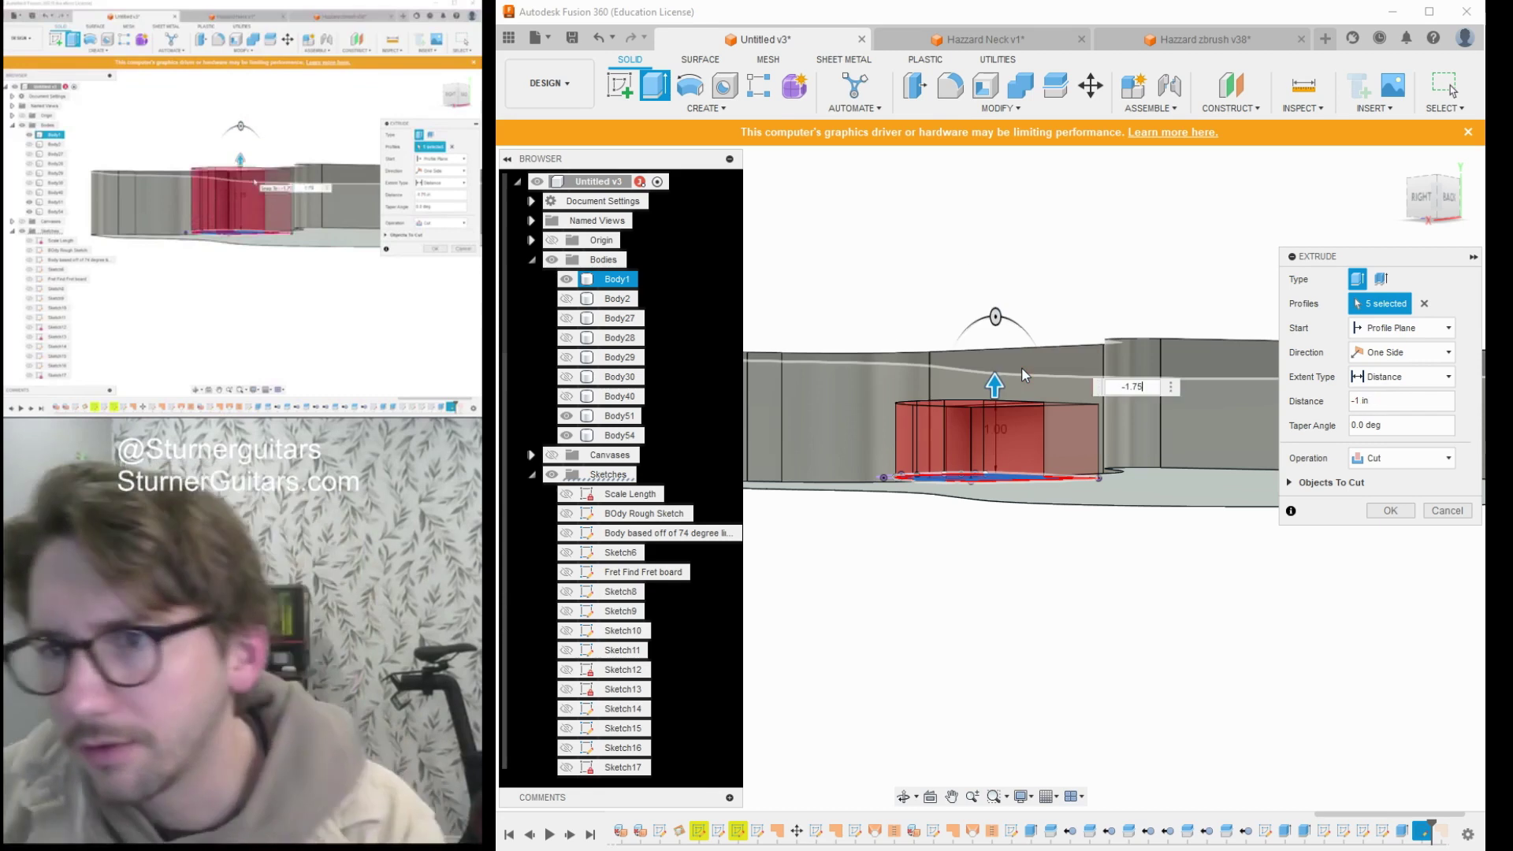
{"action": "left_click_drag", "start_coordinate": [1424, 197], "coordinate": [1425, 215]}
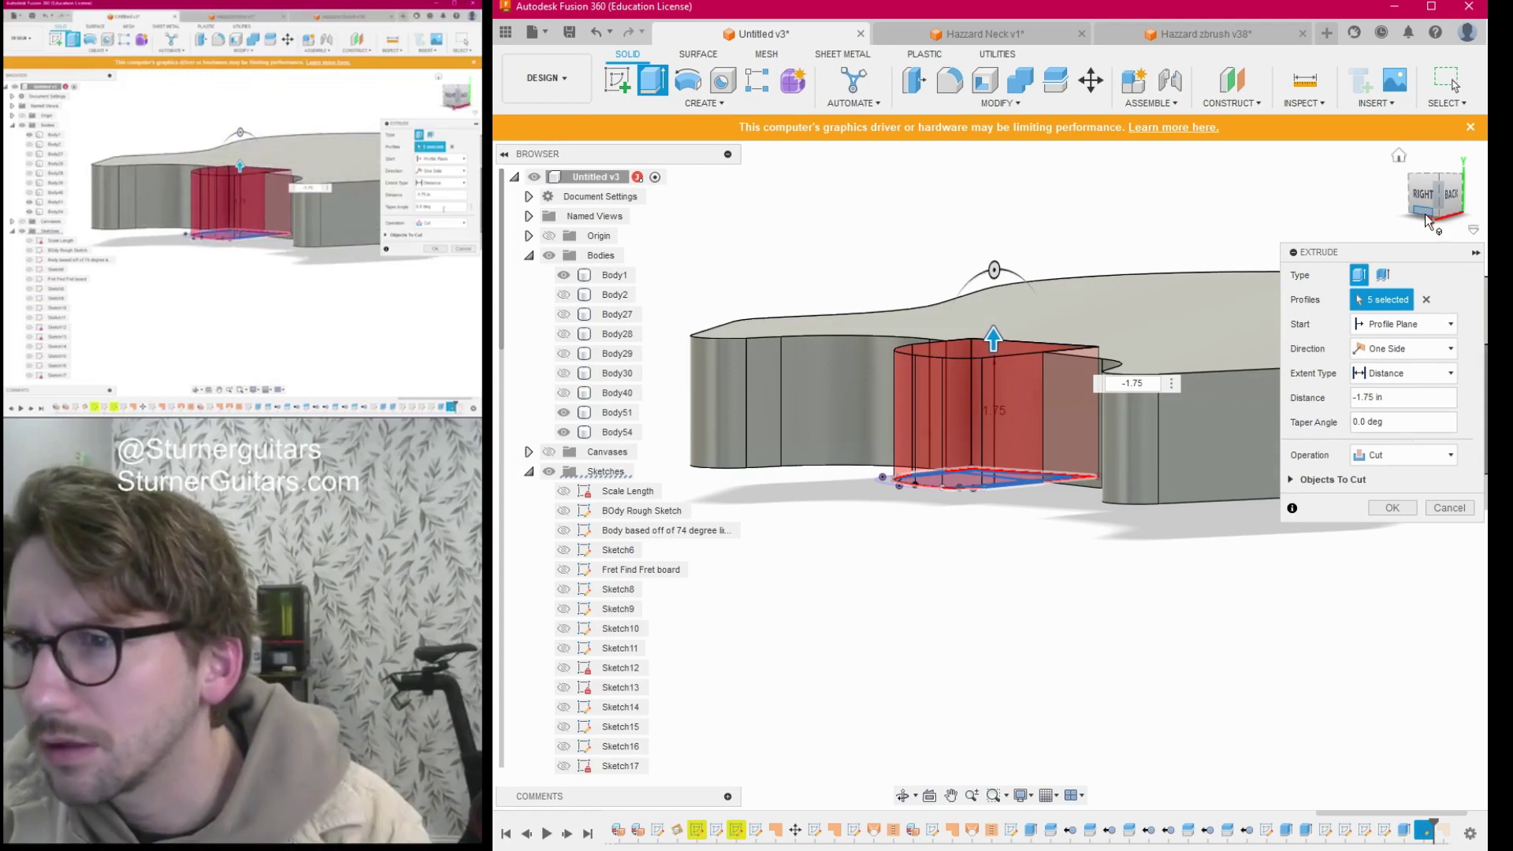
{"action": "left_click", "coordinate": [1404, 455]}
{"action": "left_click", "coordinate": [1405, 481]}
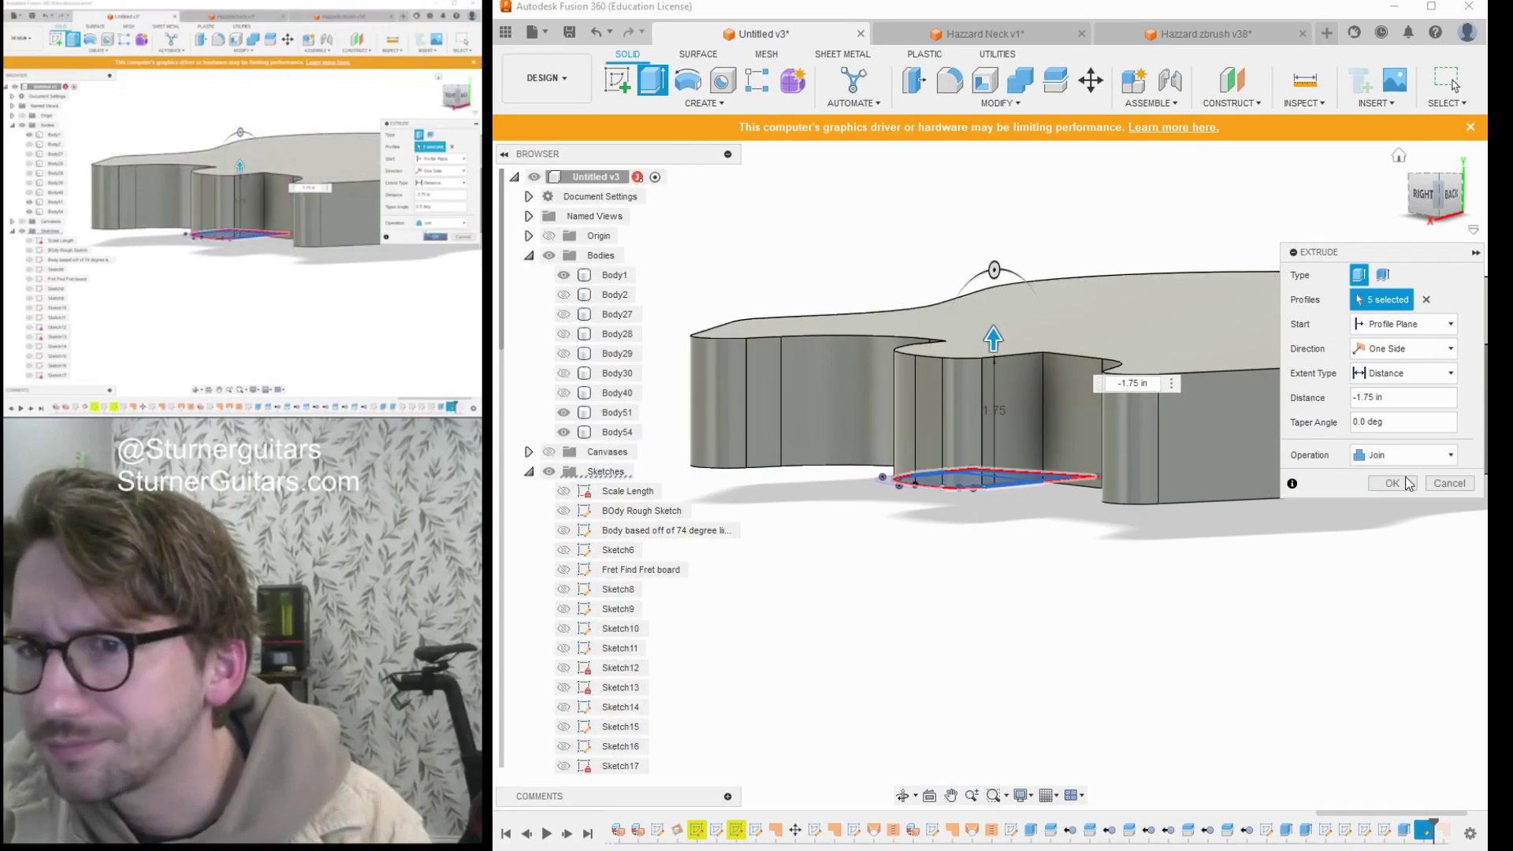
{"action": "left_click", "coordinate": [1398, 483]}
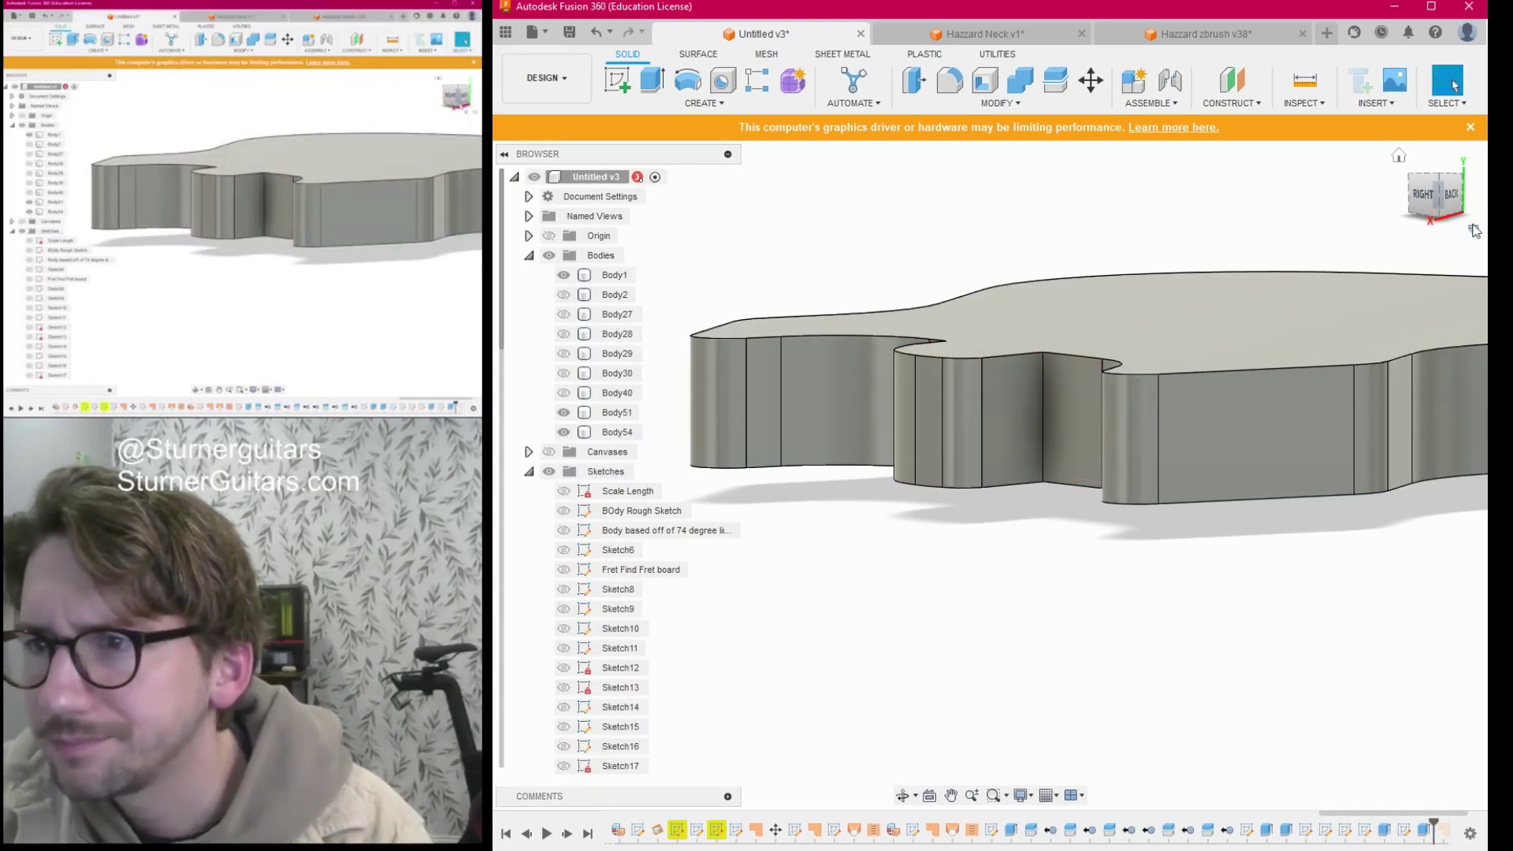
Start a fillet on the inner corner edge beside the heel's straight side, with tangency weight 0.334 and radius about 0.35 in.
{"action": "mouse_move", "coordinate": [1435, 201]}
{"action": "left_mouse_down"}
{"action": "mouse_move", "coordinate": [1435, 122]}
{"action": "mouse_move", "coordinate": [1430, 146]}
{"action": "mouse_move", "coordinate": [1392, 135]}
{"action": "mouse_move", "coordinate": [1411, 126]}
{"action": "left_mouse_up"}
{"action": "middle_click_drag", "start_coordinate": [954, 268], "coordinate": [1001, 384], "text": "shift"}
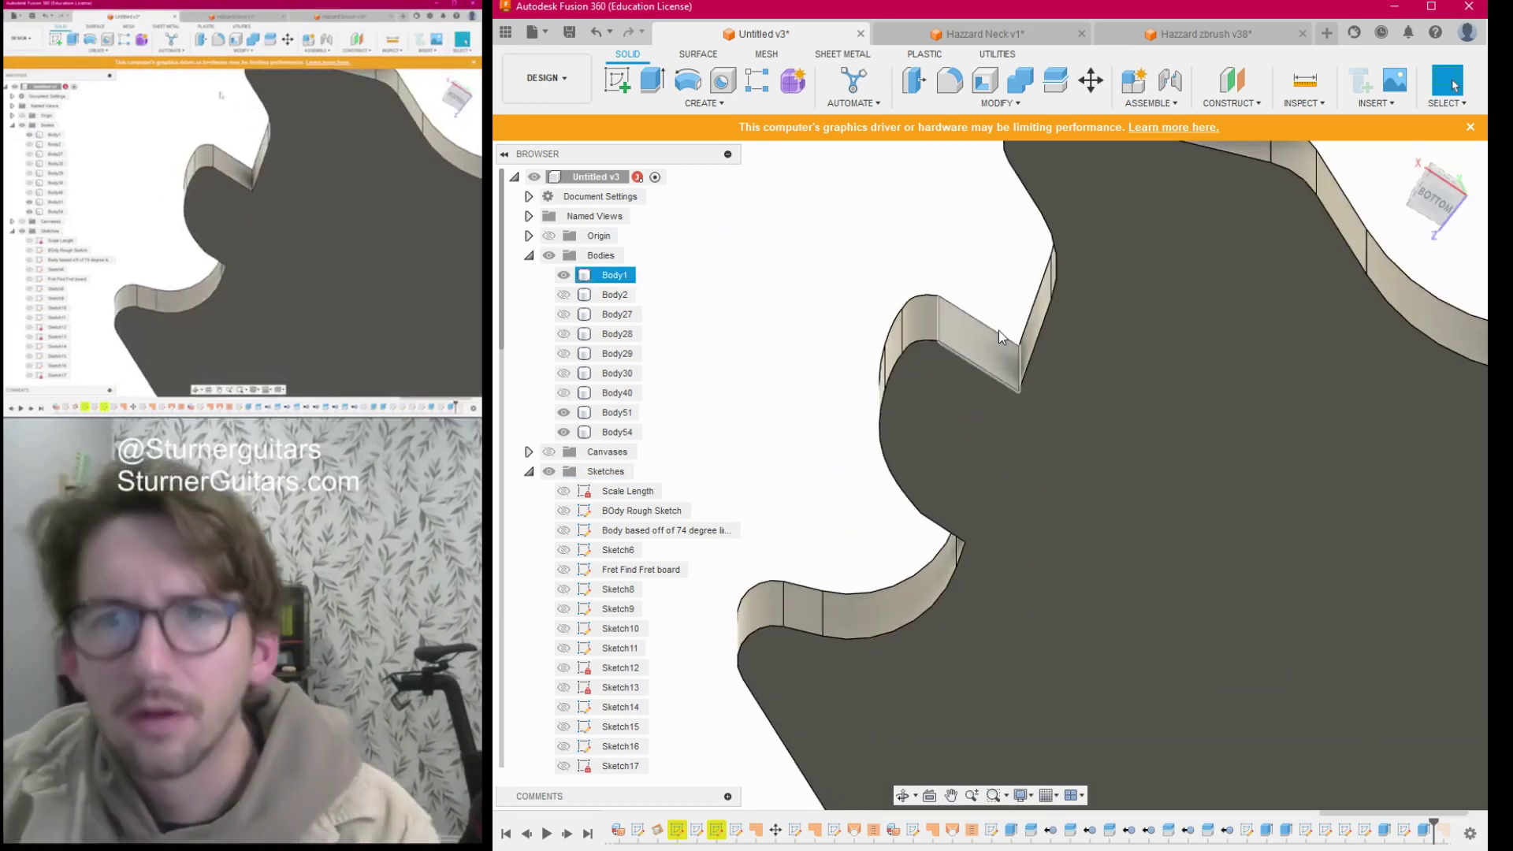
{"action": "left_click", "coordinate": [863, 166]}
{"action": "key", "text": "f"}
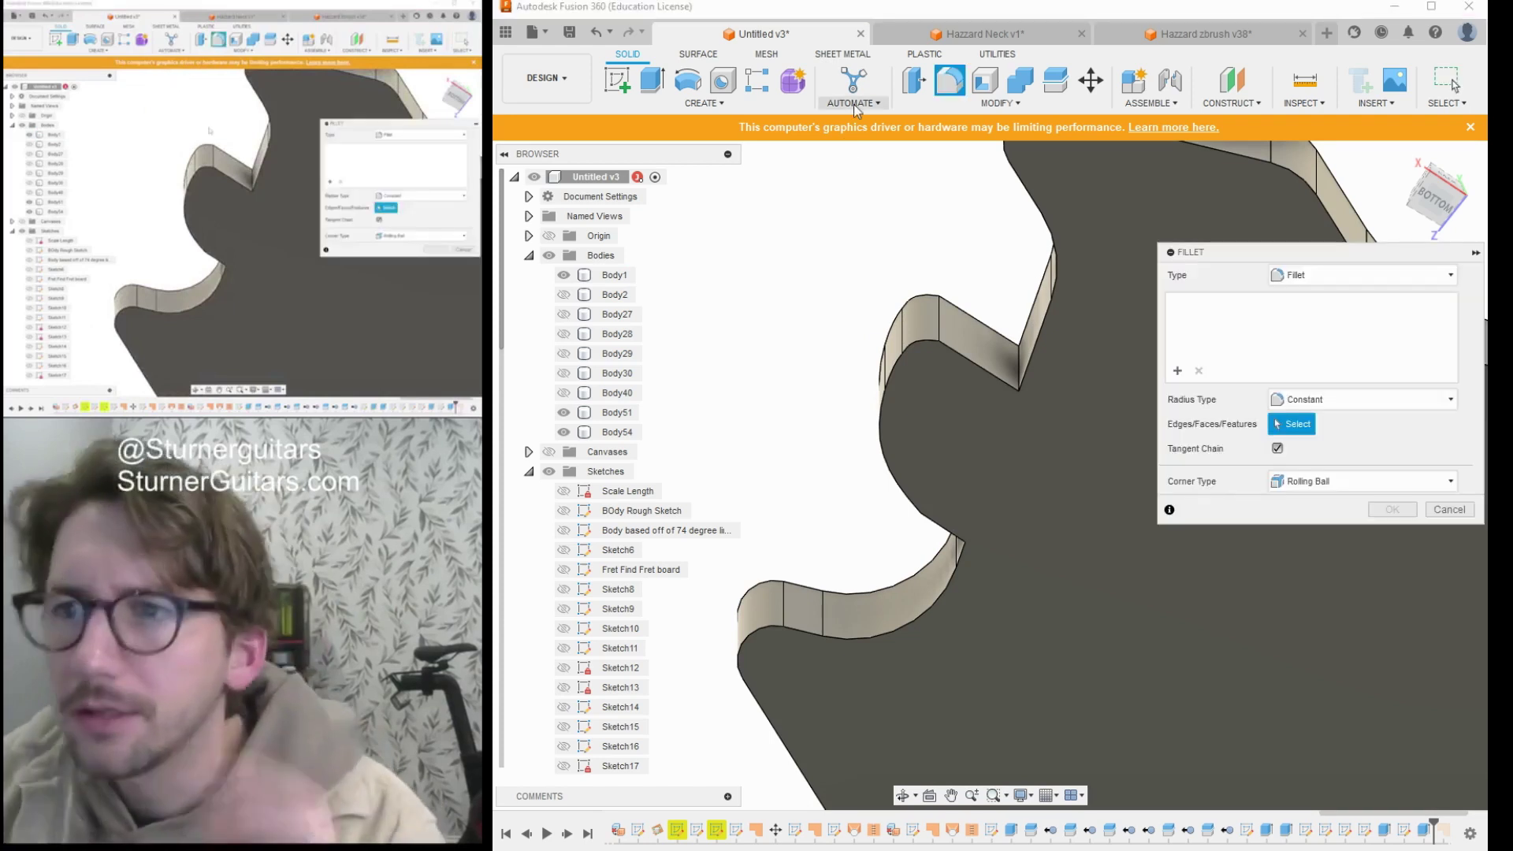
{"action": "left_click", "coordinate": [1016, 369]}
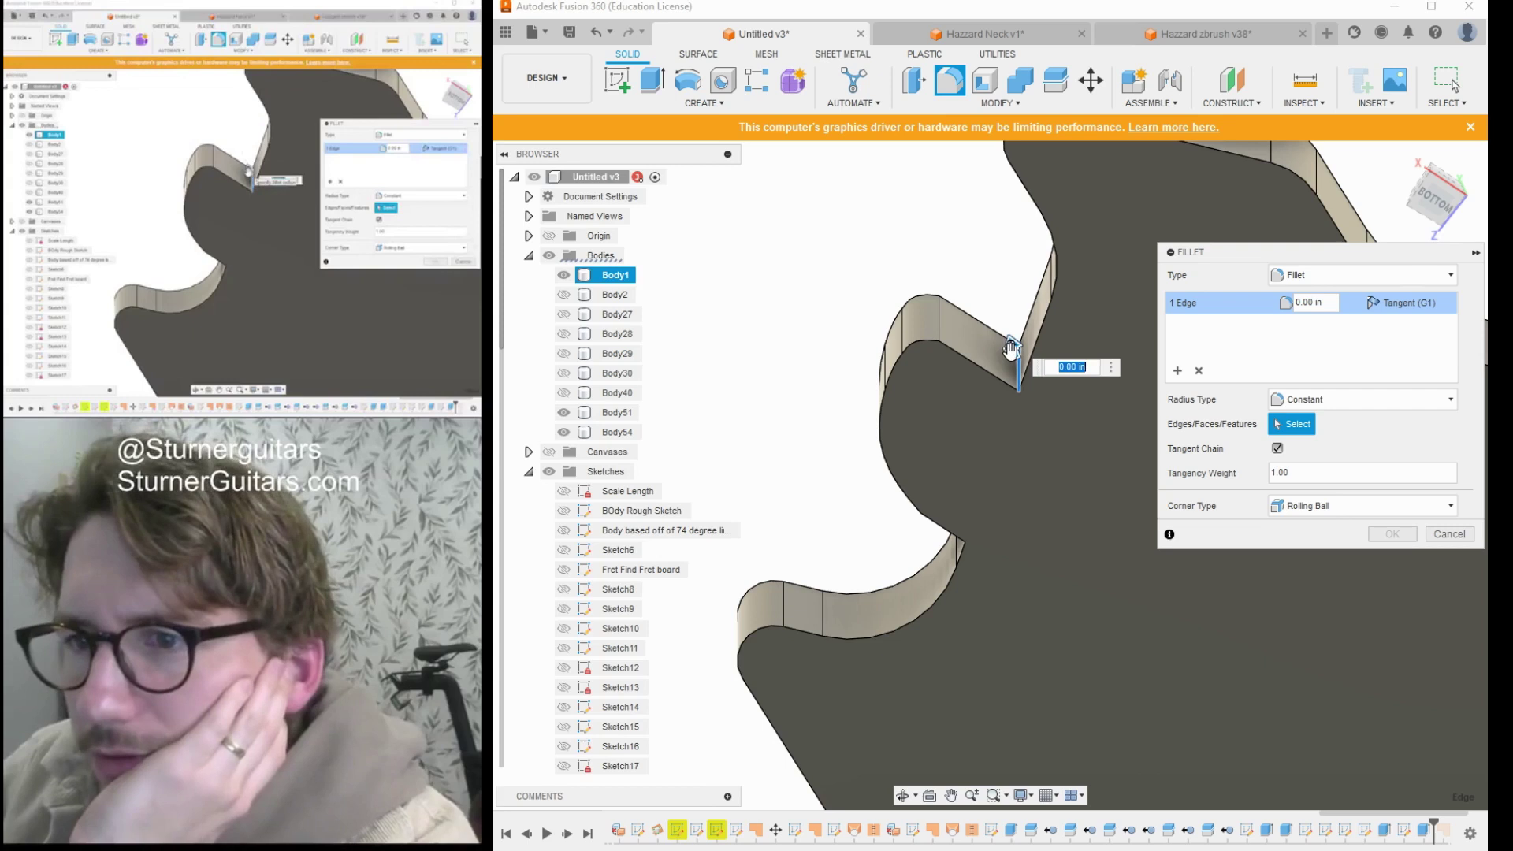
{"action": "left_click_drag", "start_coordinate": [1012, 349], "coordinate": [1031, 355]}
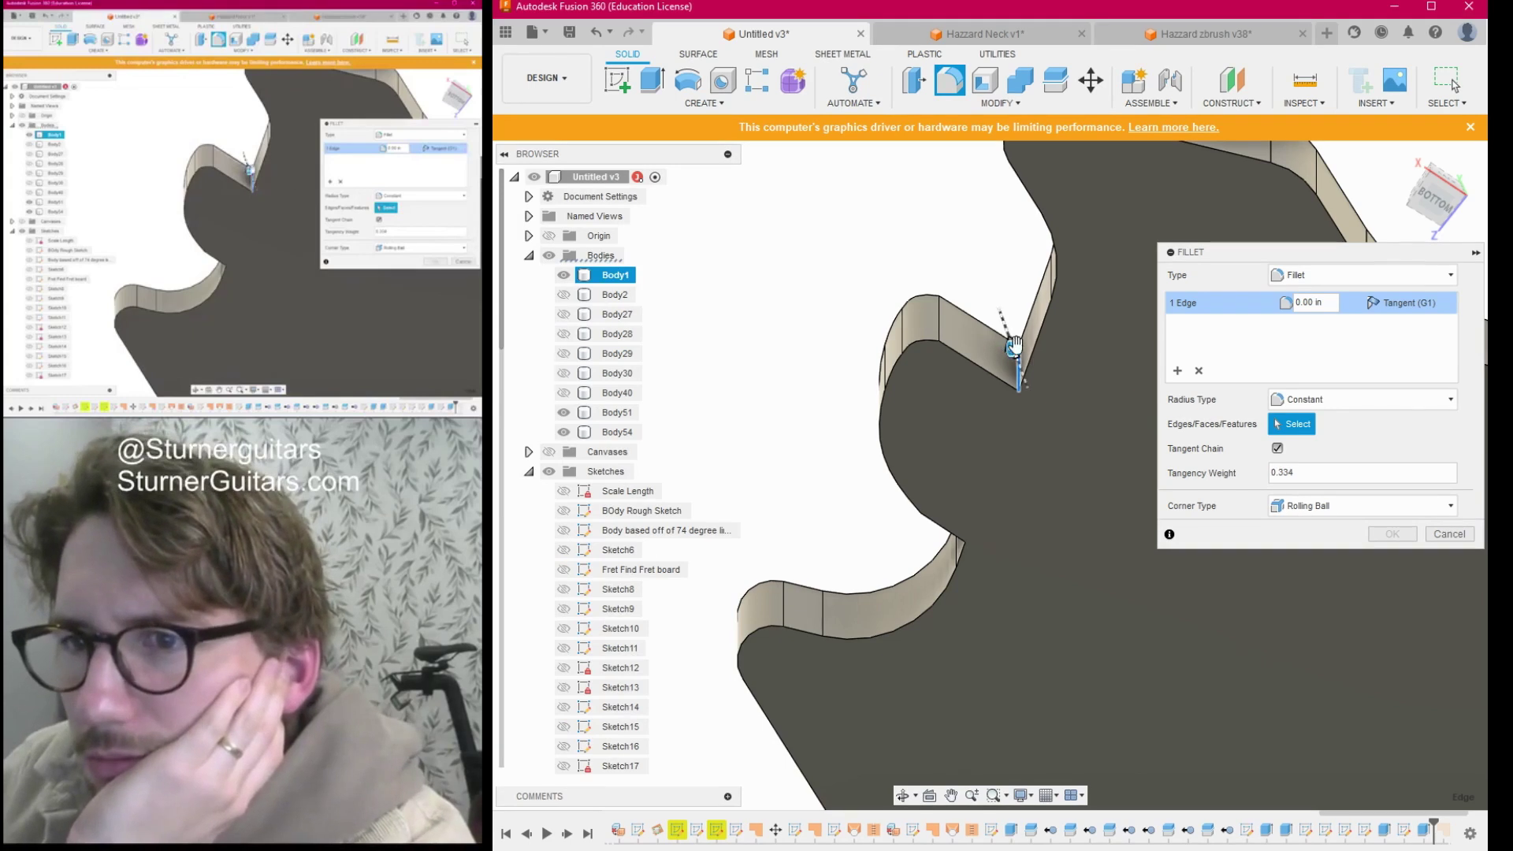
{"action": "mouse_move", "coordinate": [1436, 197]}
{"action": "left_mouse_down"}
{"action": "mouse_move", "coordinate": [1420, 262]}
{"action": "mouse_move", "coordinate": [1437, 260]}
{"action": "left_mouse_up"}
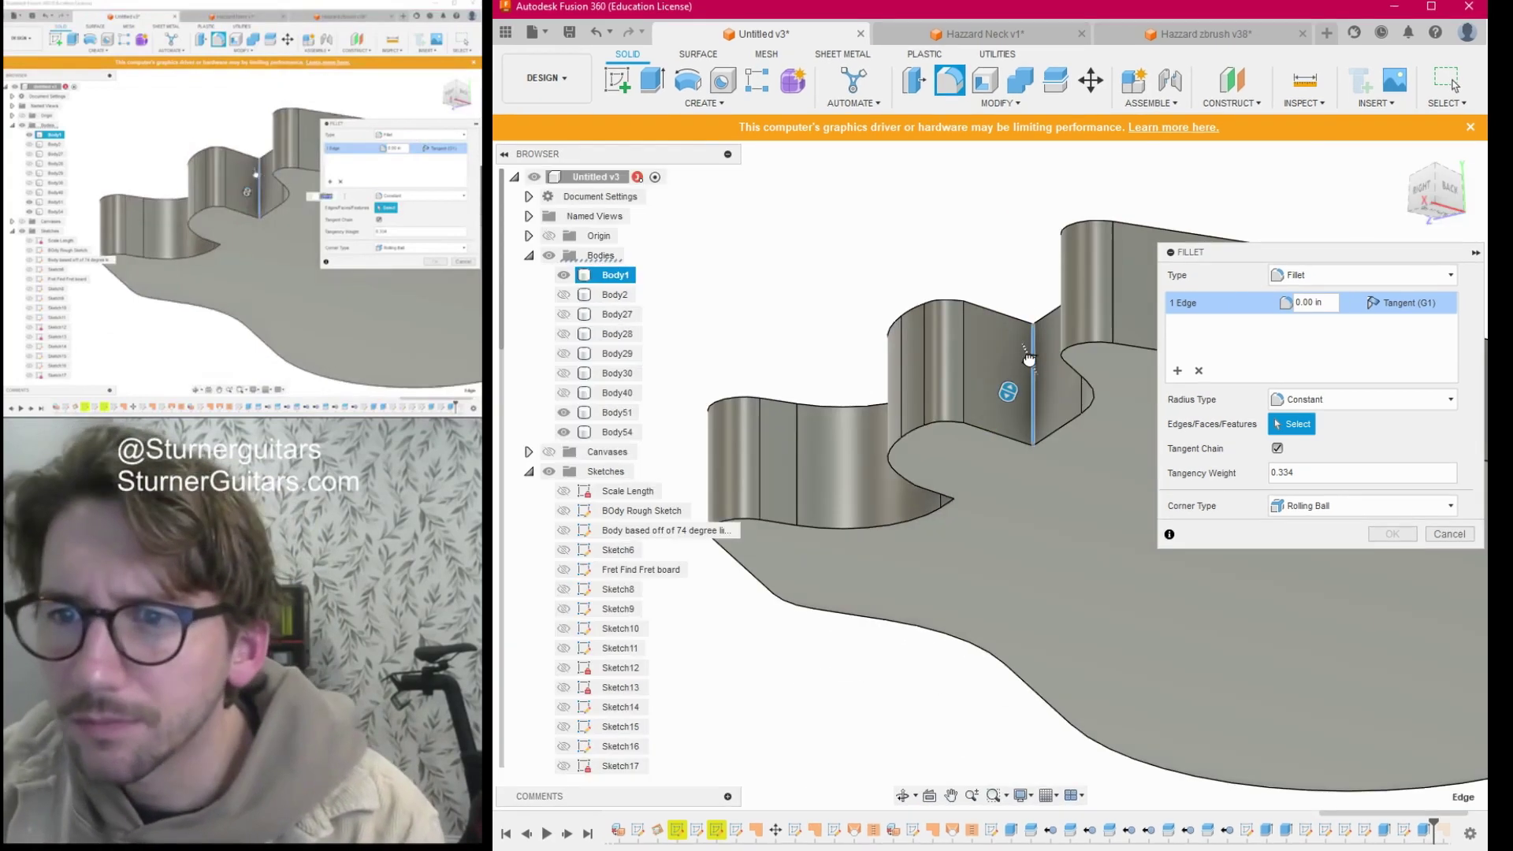
{"action": "left_click_drag", "start_coordinate": [1030, 361], "coordinate": [1025, 353]}
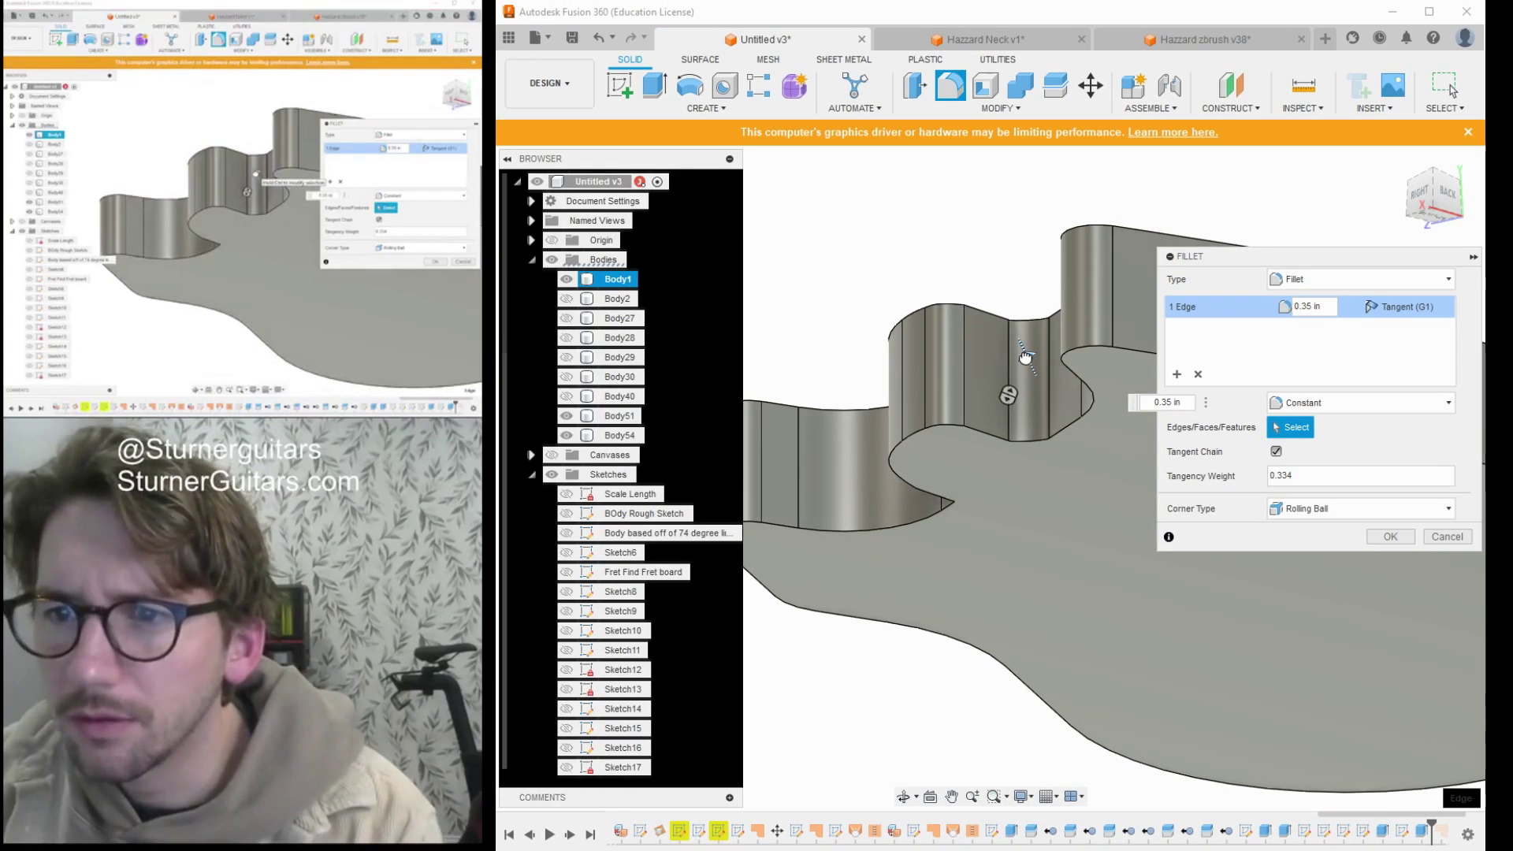
Set the radius of the inner corner fillet to 0.25 in and finish the fillet.
{"action": "mouse_move", "coordinate": [1020, 366]}
{"action": "middle_mouse_down", "text": "shift"}
{"action": "mouse_move", "coordinate": [976, 423]}
{"action": "mouse_move", "coordinate": [883, 447]}
{"action": "mouse_move", "coordinate": [909, 466]}
{"action": "mouse_move", "coordinate": [910, 495]}
{"action": "middle_mouse_up", "text": "shift"}
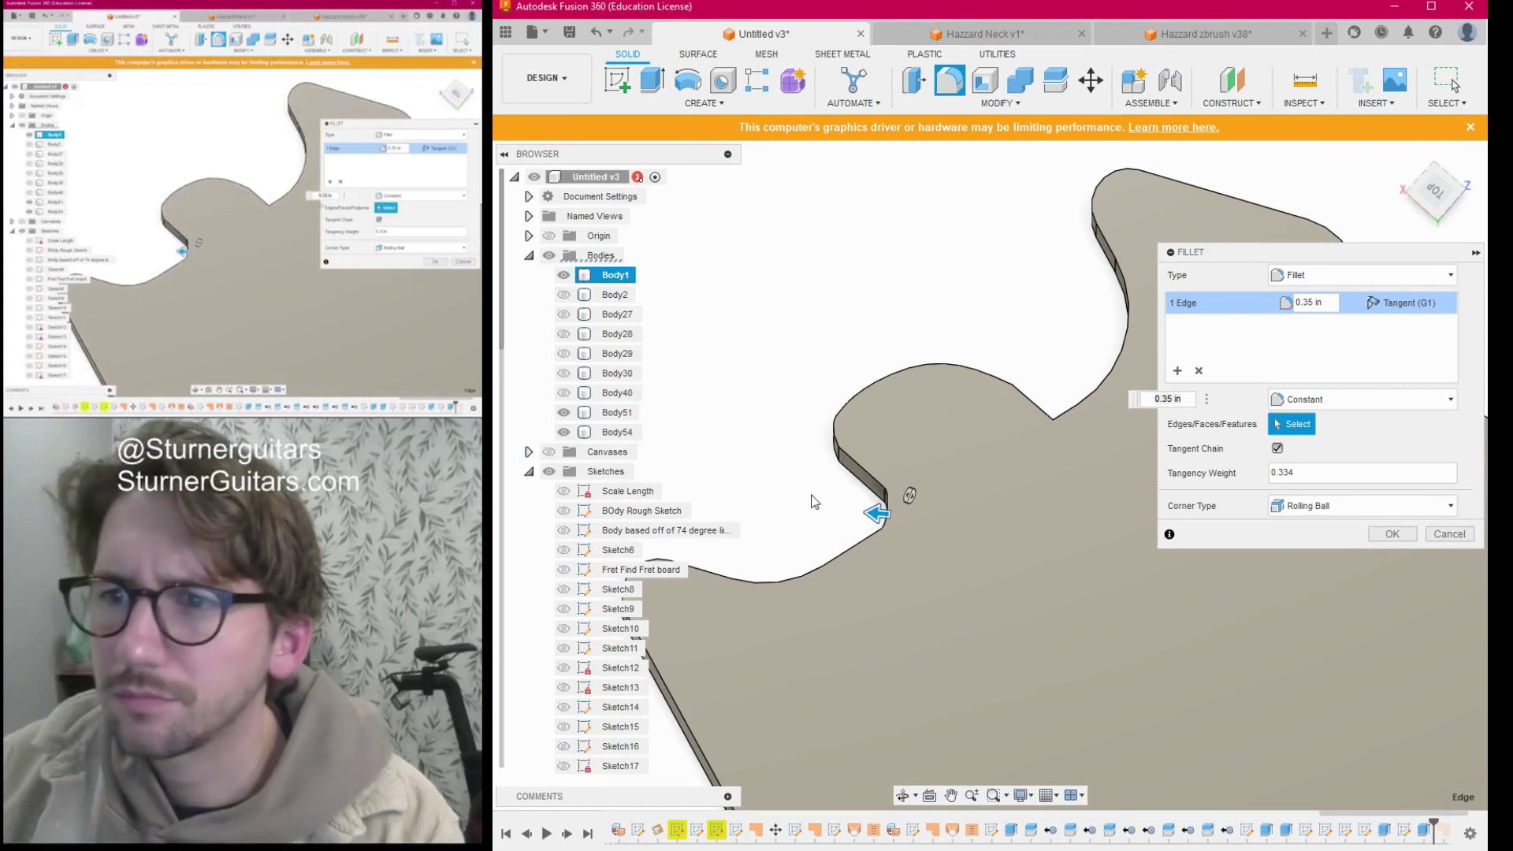
{"action": "left_click", "coordinate": [1132, 400]}
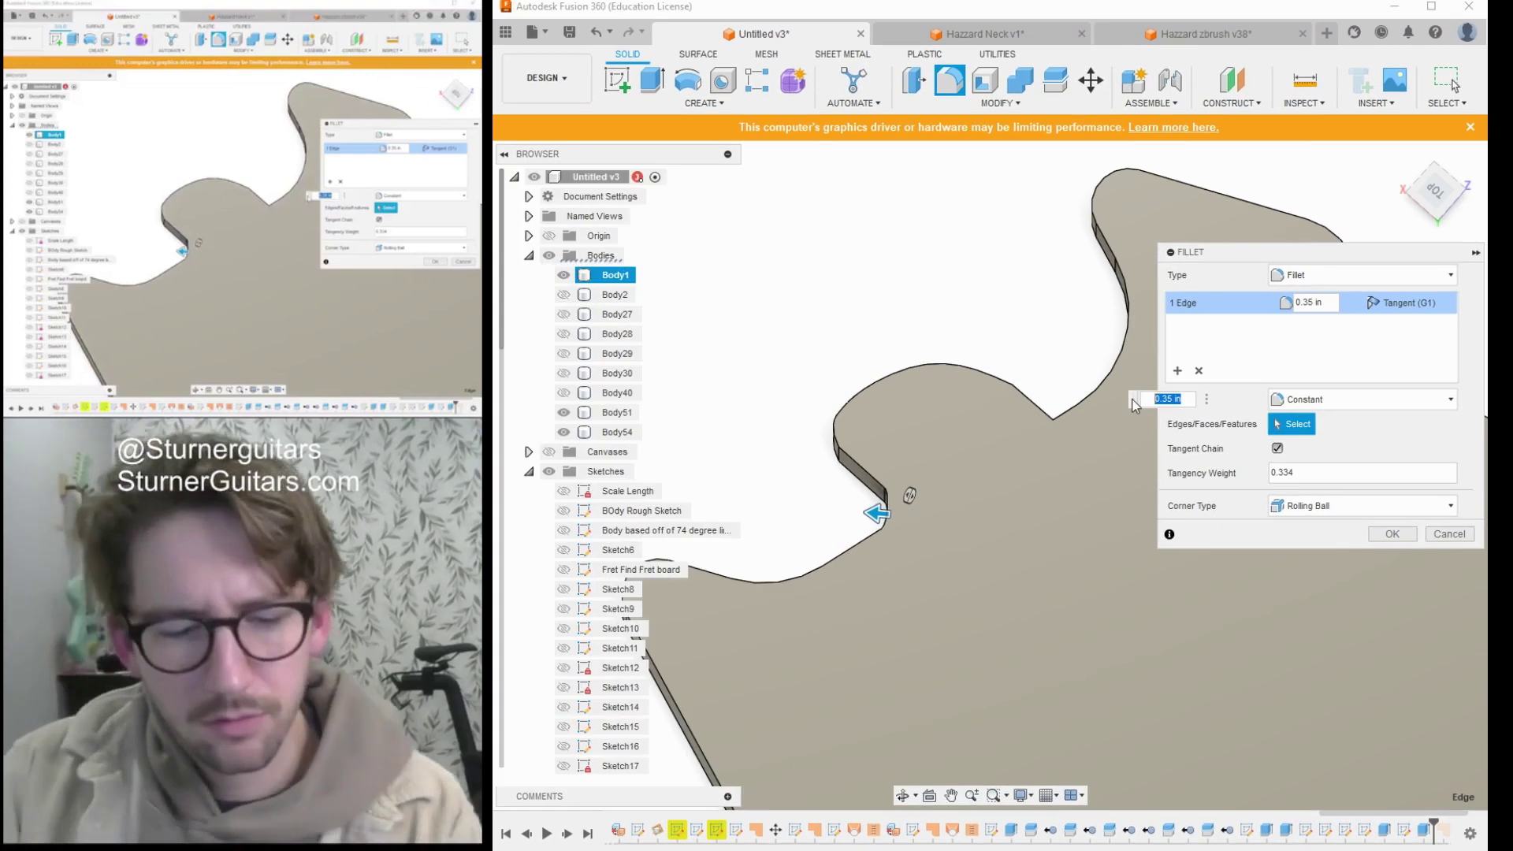
{"action": "type", "text": "0.5"}
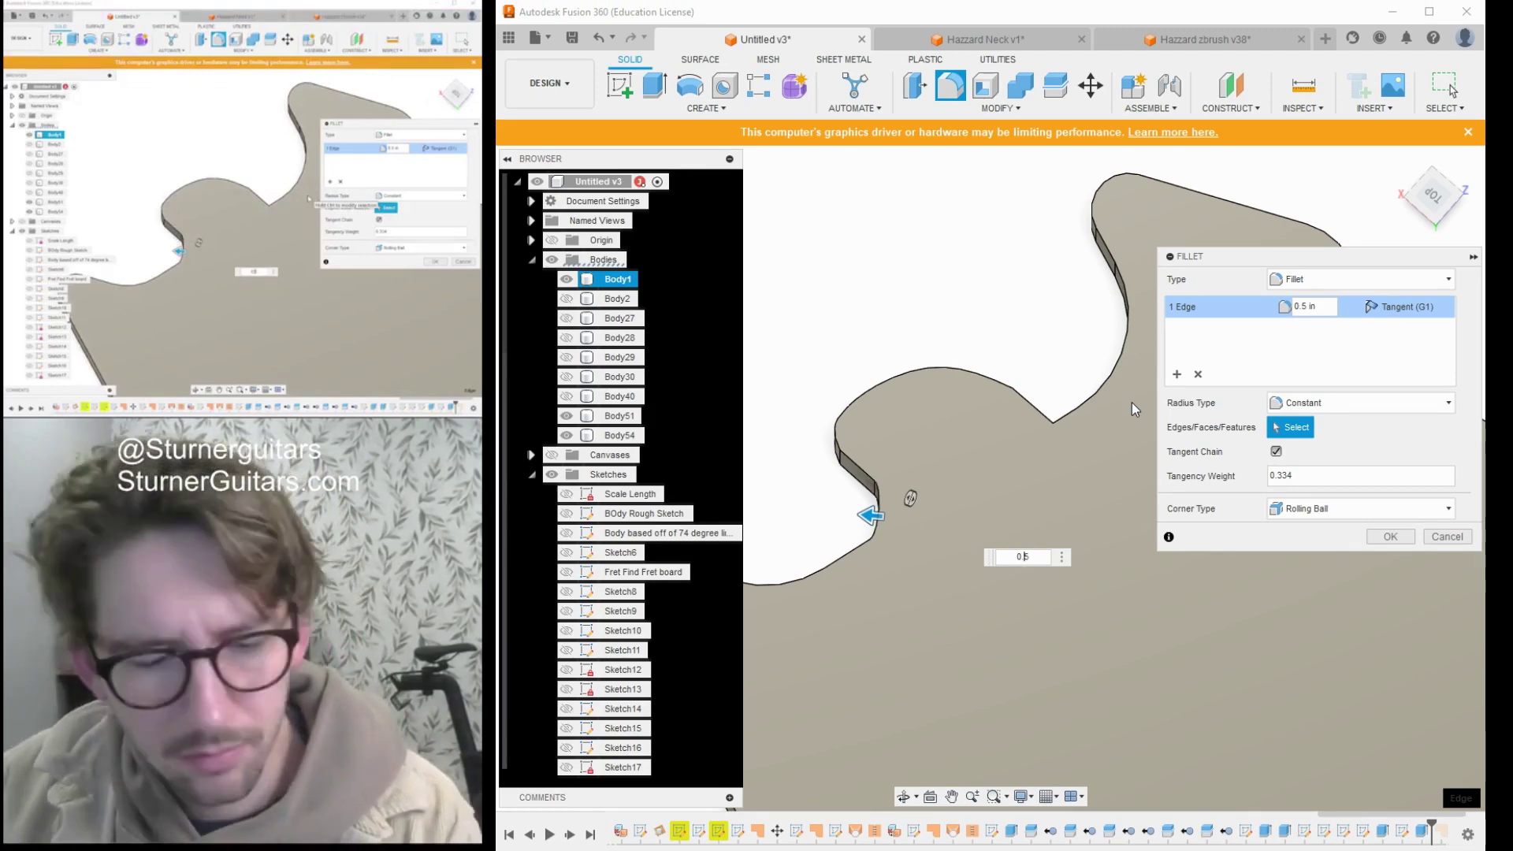
{"action": "type", "text": "2"}
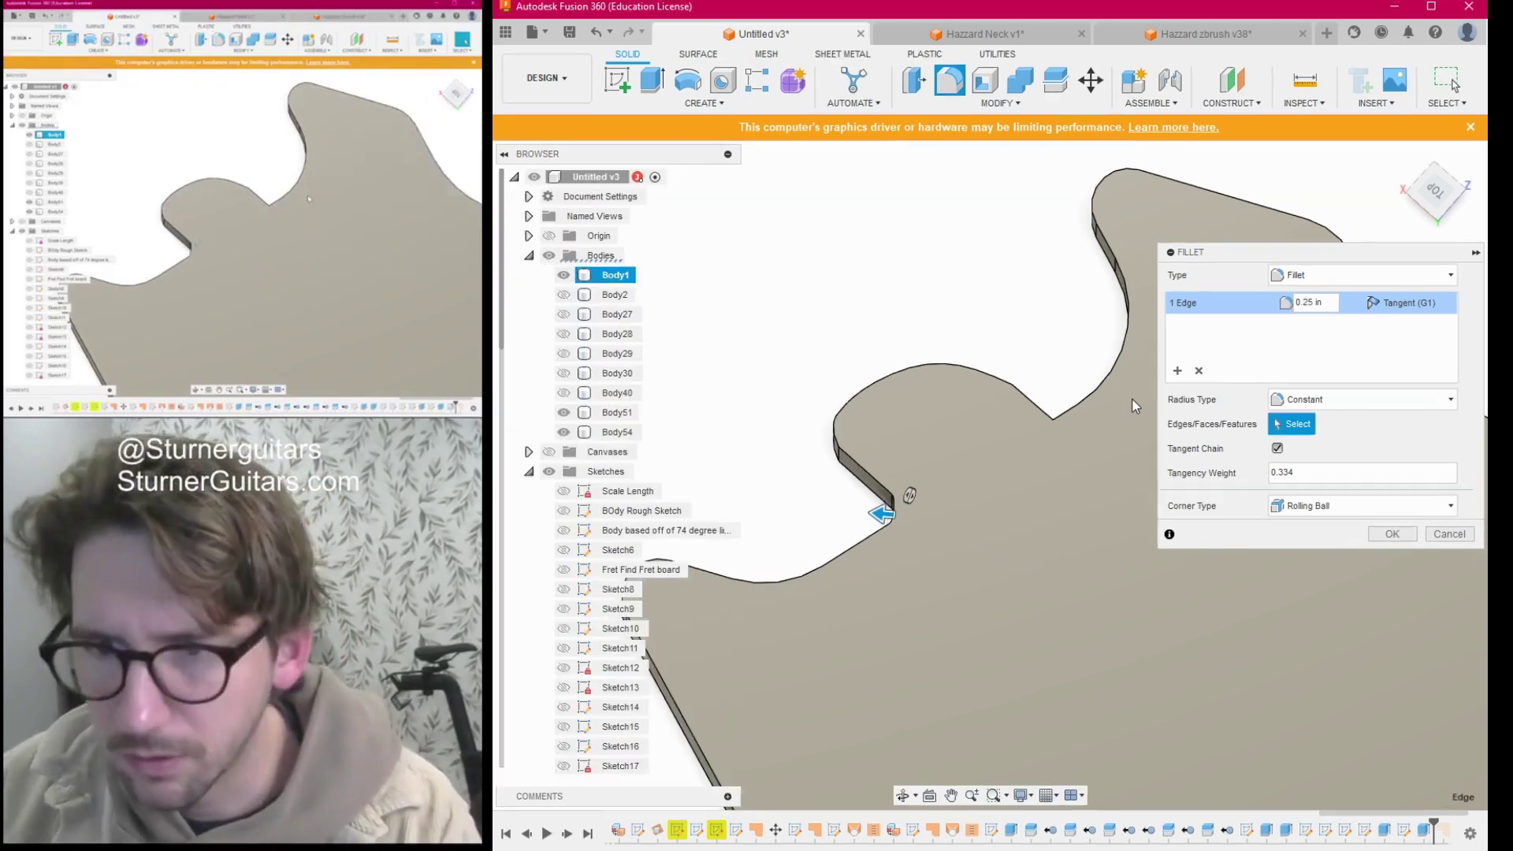
{"action": "key", "text": "Return"}
{"action": "left_click", "coordinate": [1445, 195]}
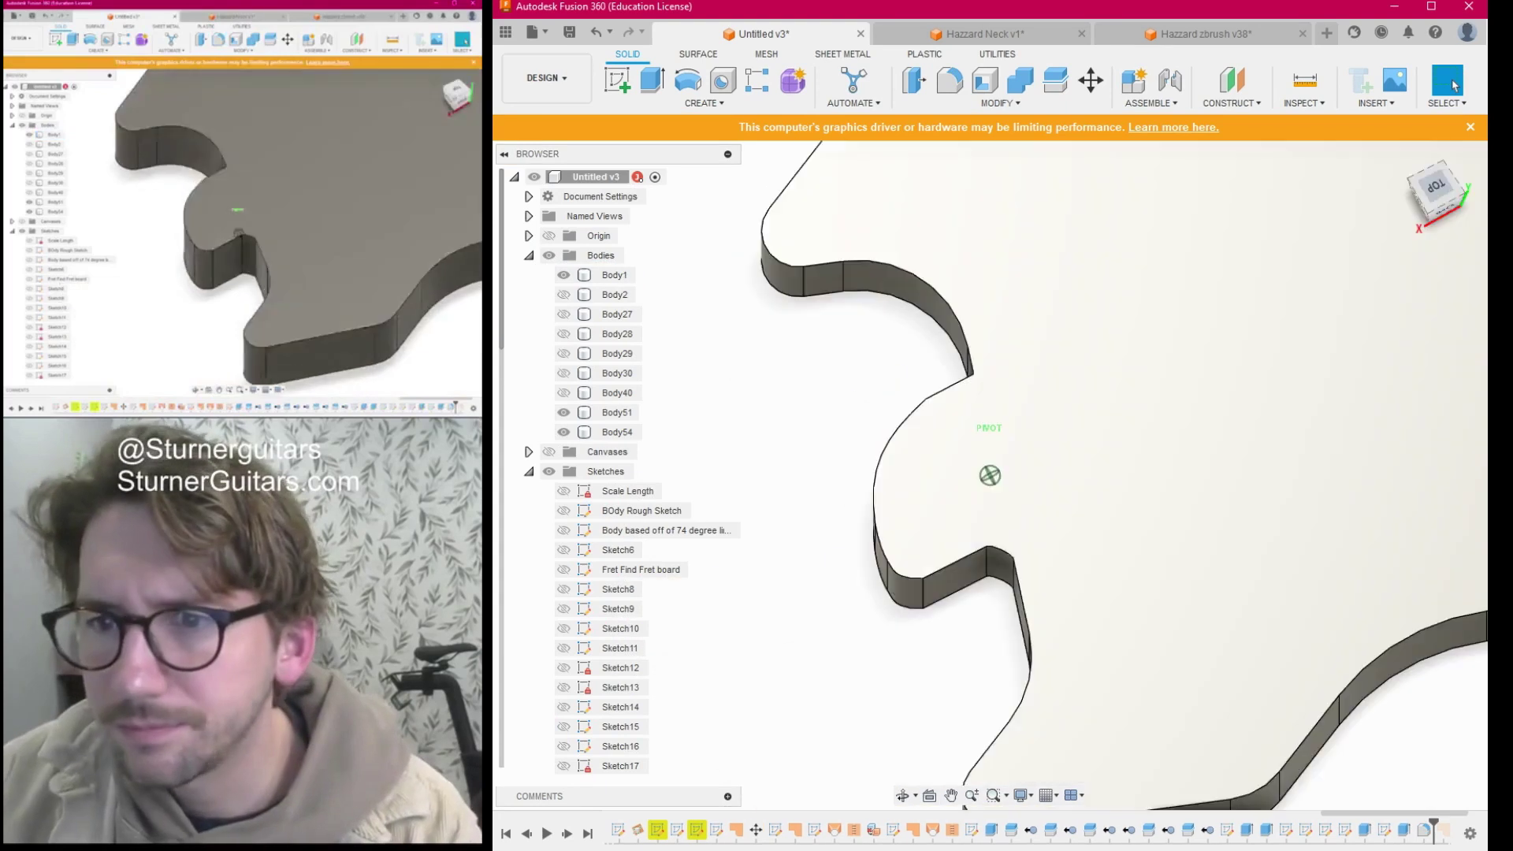
{"action": "left_click", "coordinate": [1005, 505]}
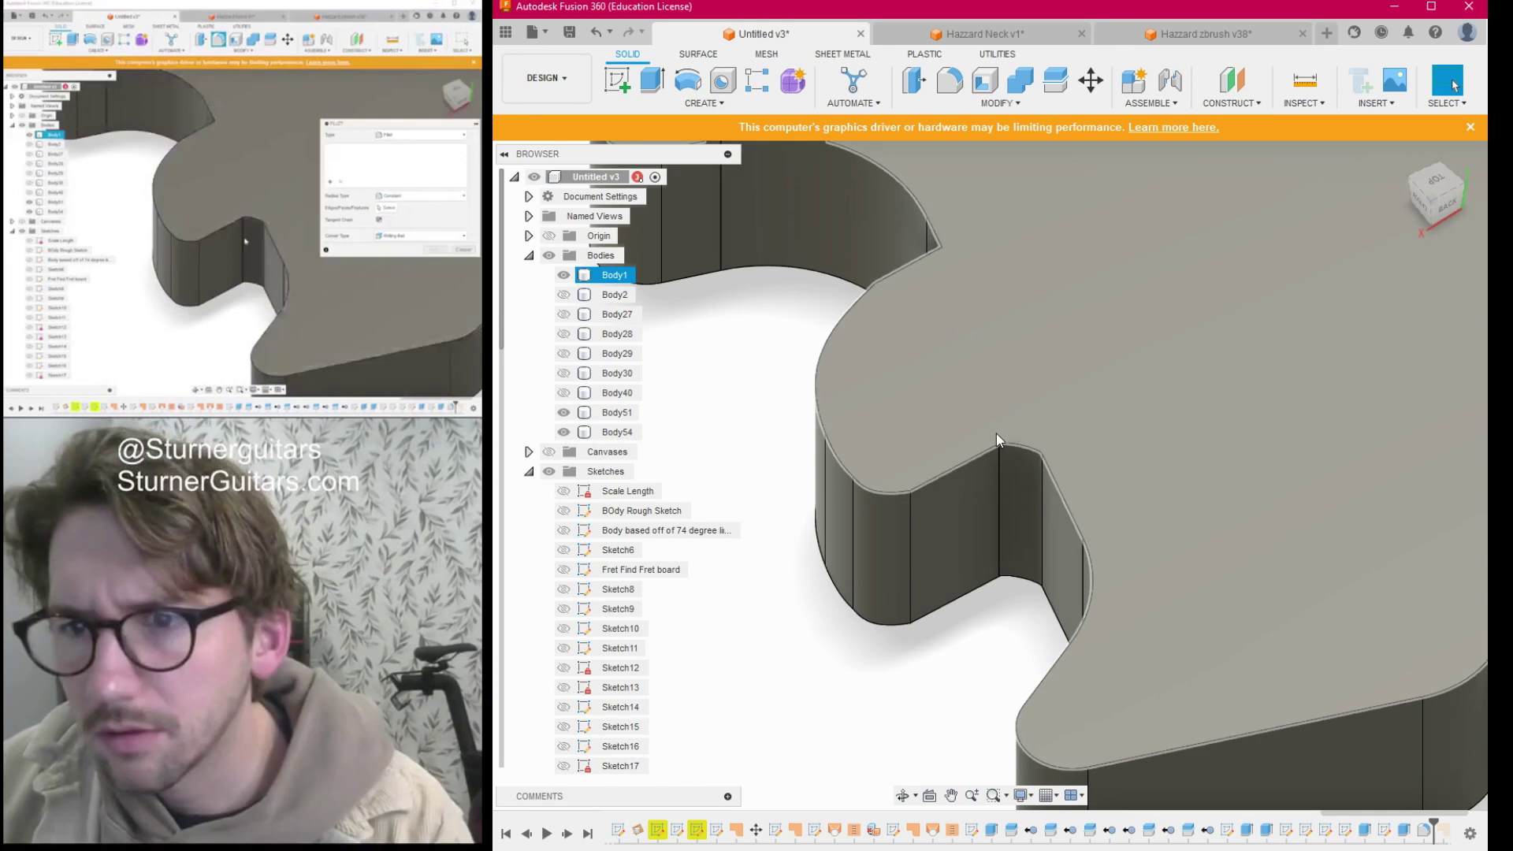
{"action": "key", "text": "f"}
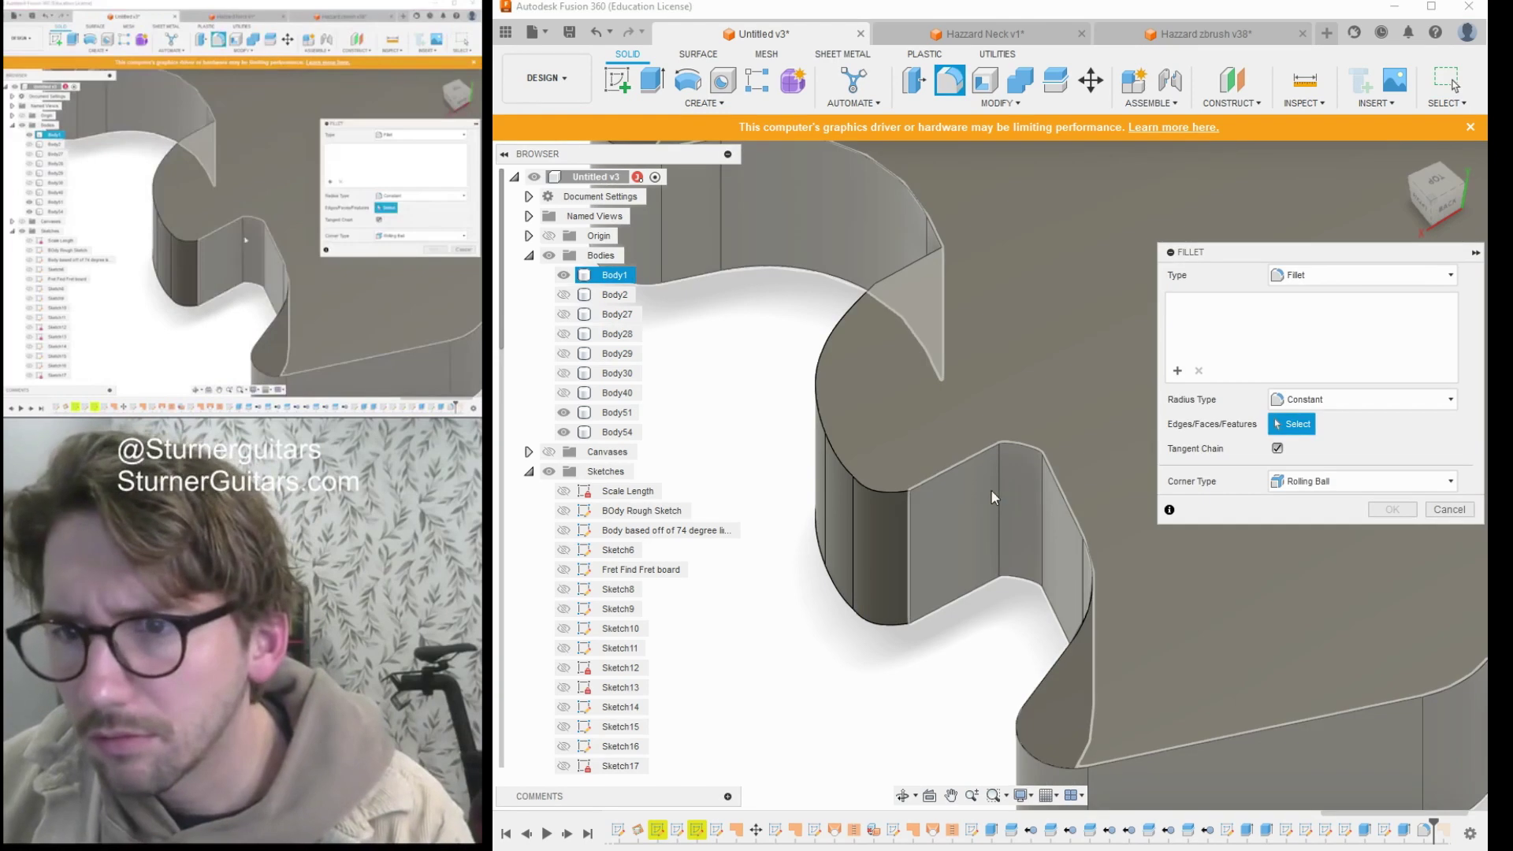
{"action": "left_click", "coordinate": [1450, 509]}
{"action": "key", "text": "f"}
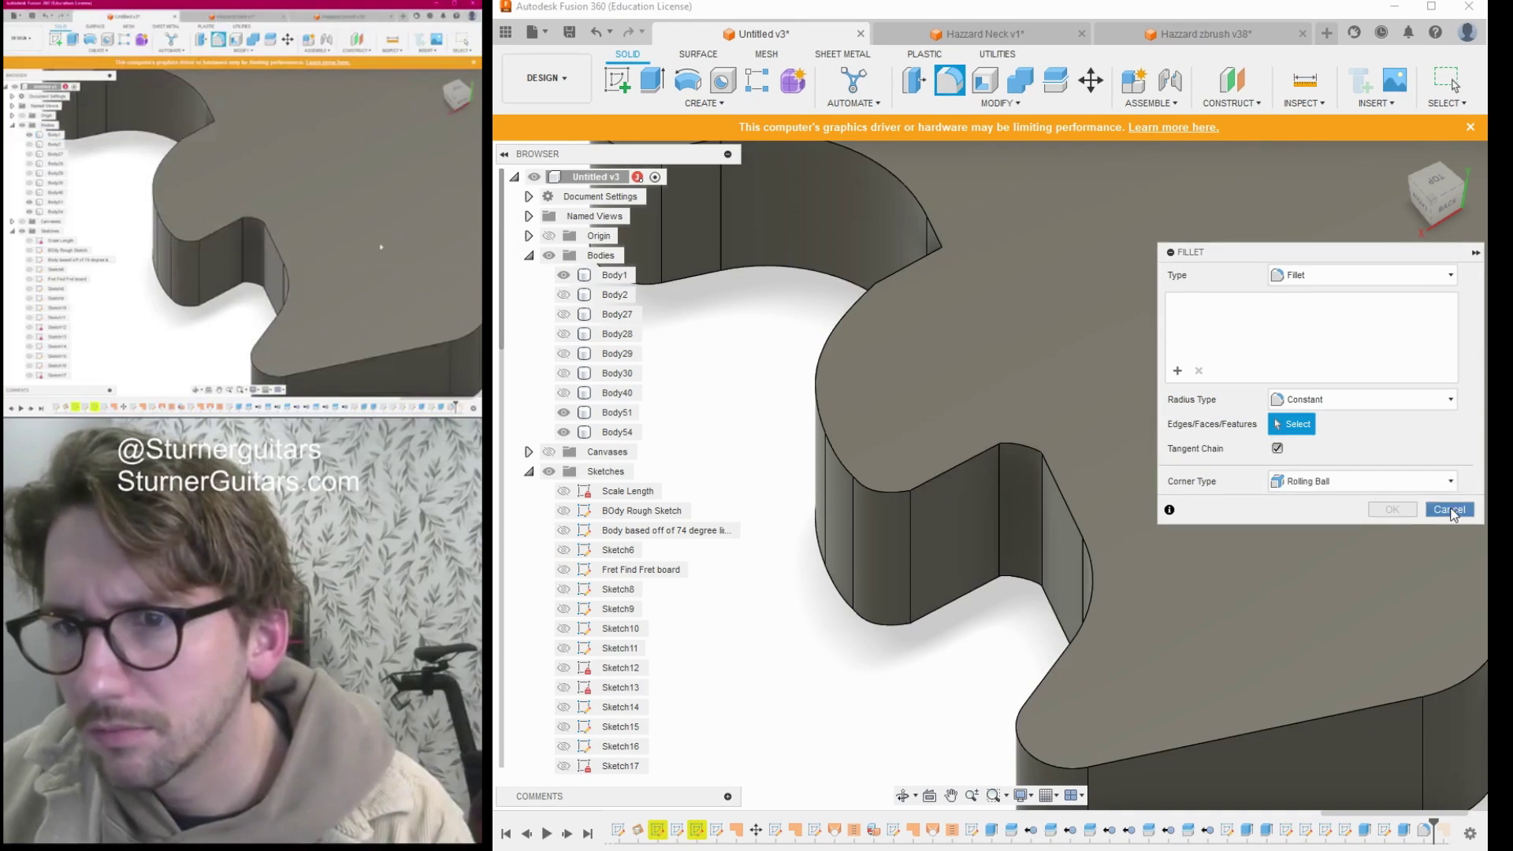
{"action": "left_click", "coordinate": [1449, 510]}
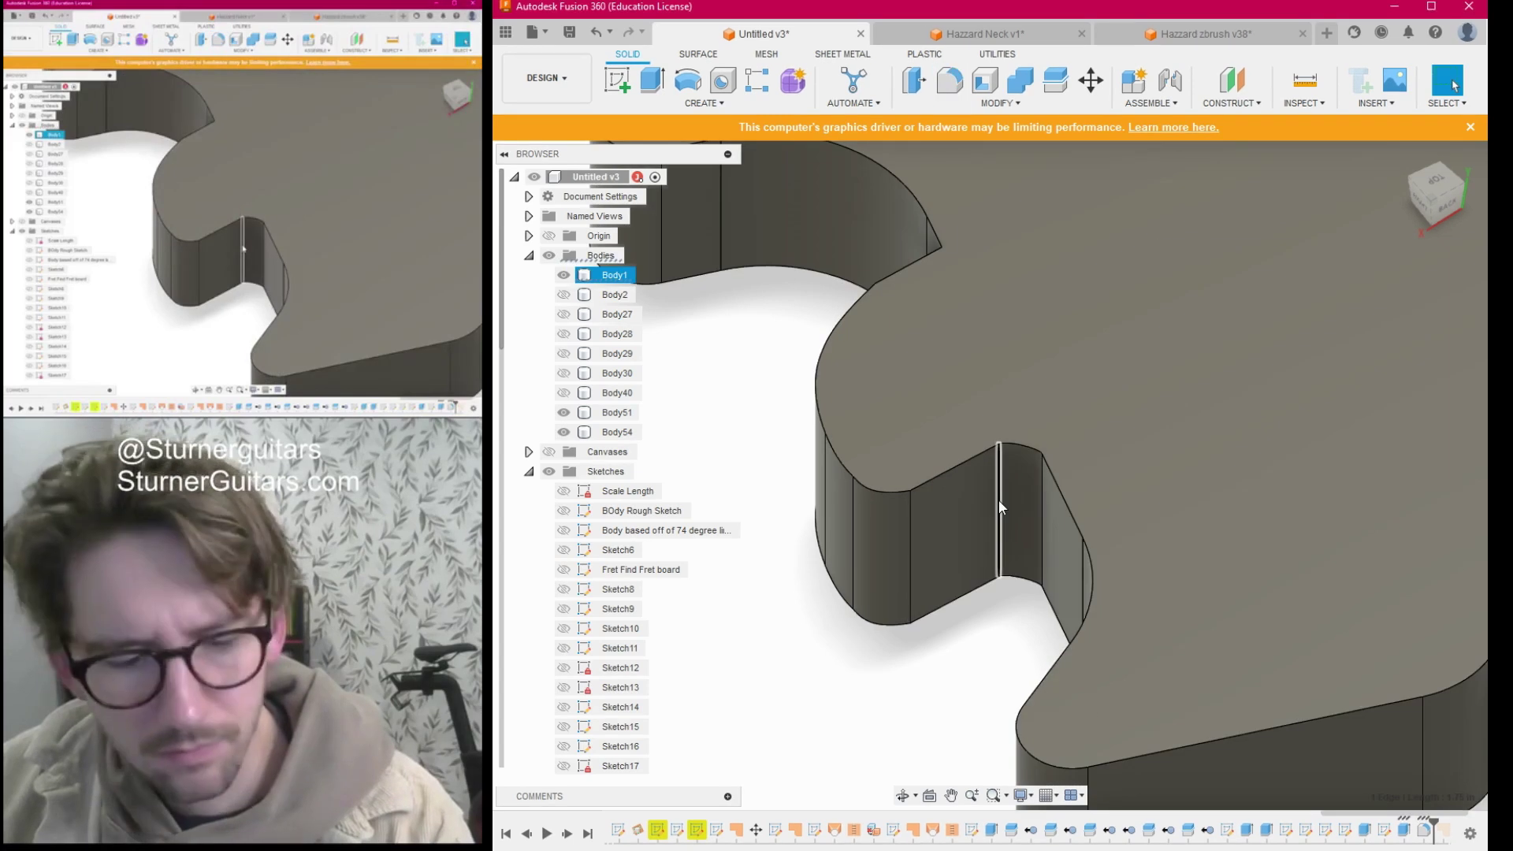
Fillet the opposite inner corner edge, between the heel's curved side and the body cutaway, with a 0.25 in radius.
{"action": "key", "text": "f"}
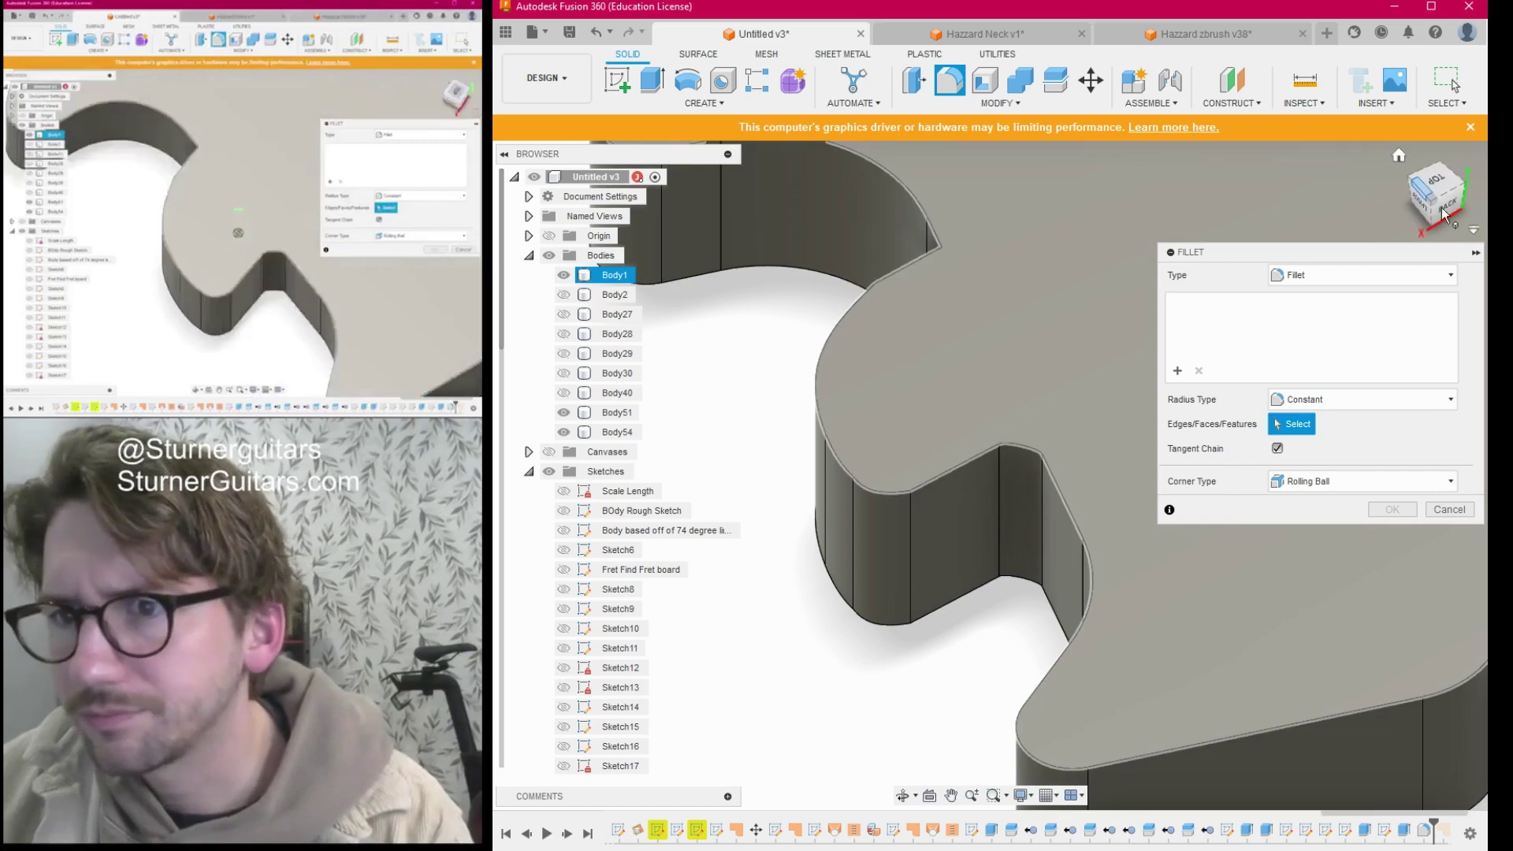
{"action": "middle_click_drag", "start_coordinate": [986, 473], "coordinate": [887, 380], "text": "shift"}
{"action": "left_click", "coordinate": [891, 381]}
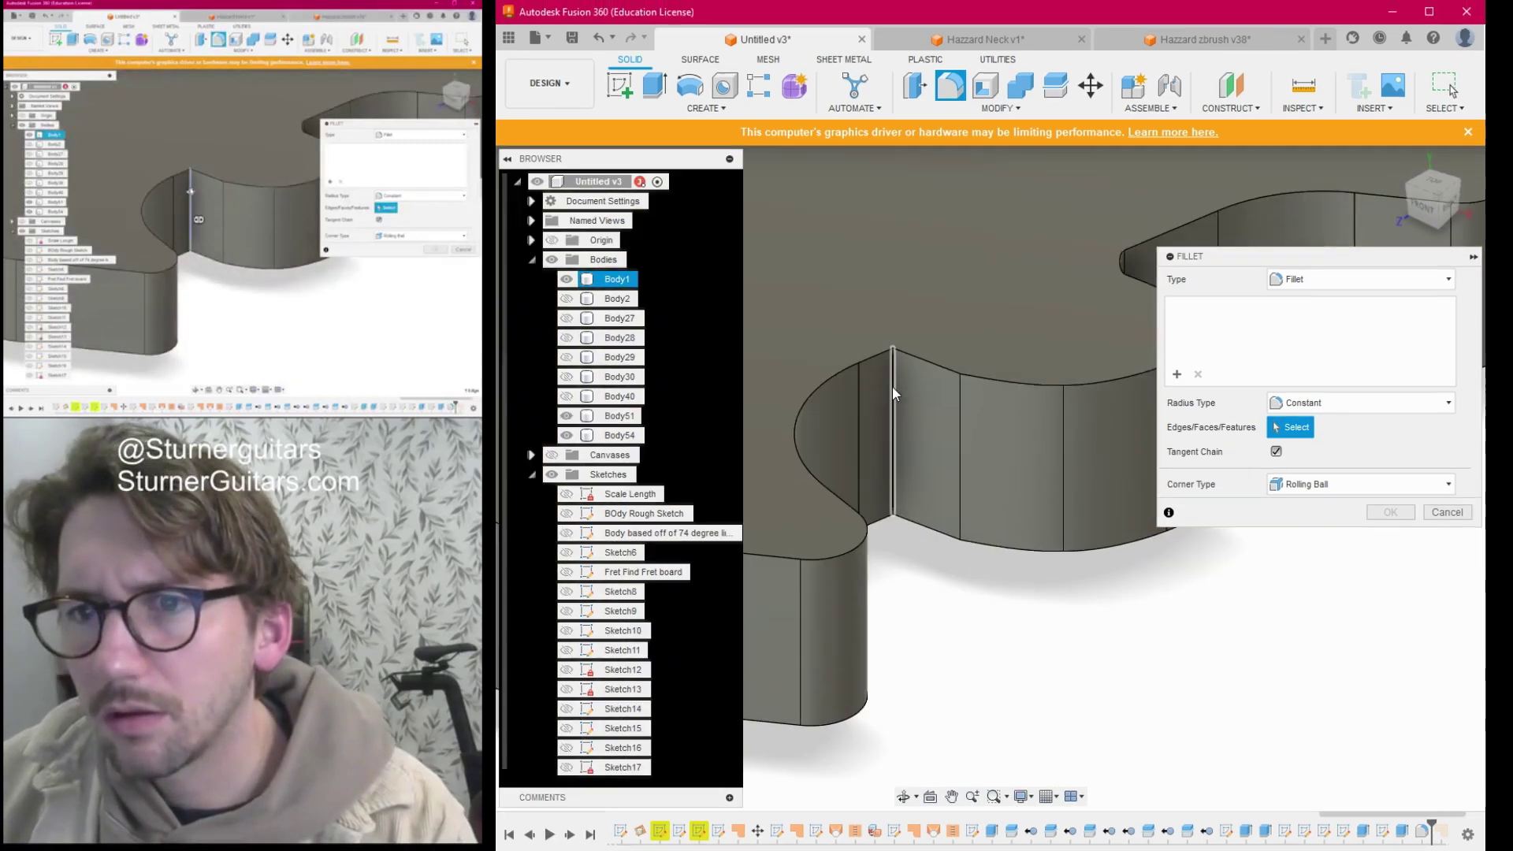
{"action": "type", "text": "0"}
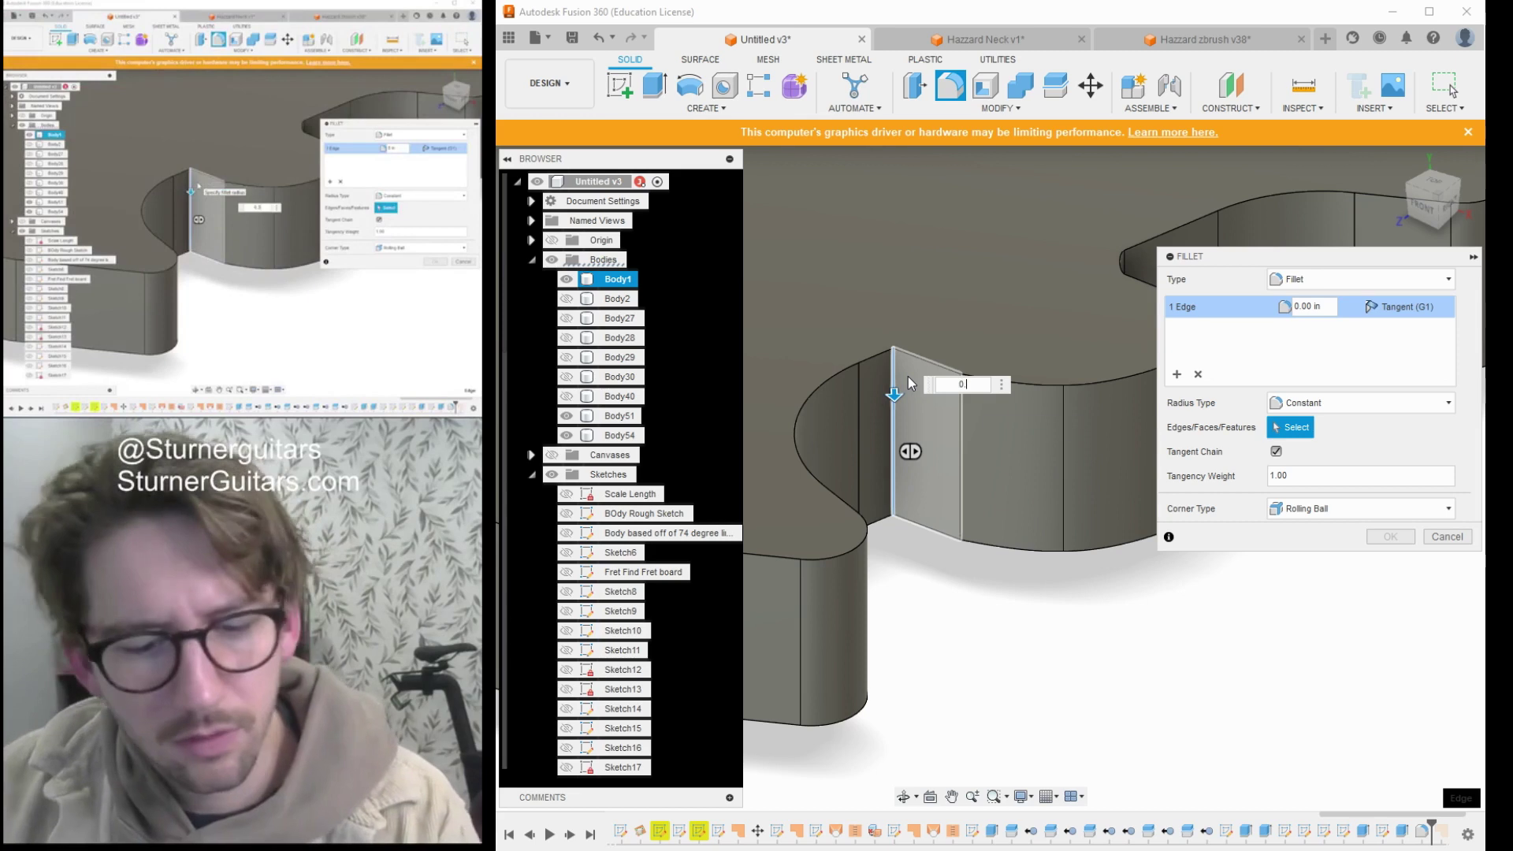
{"action": "type", "text": ".25"}
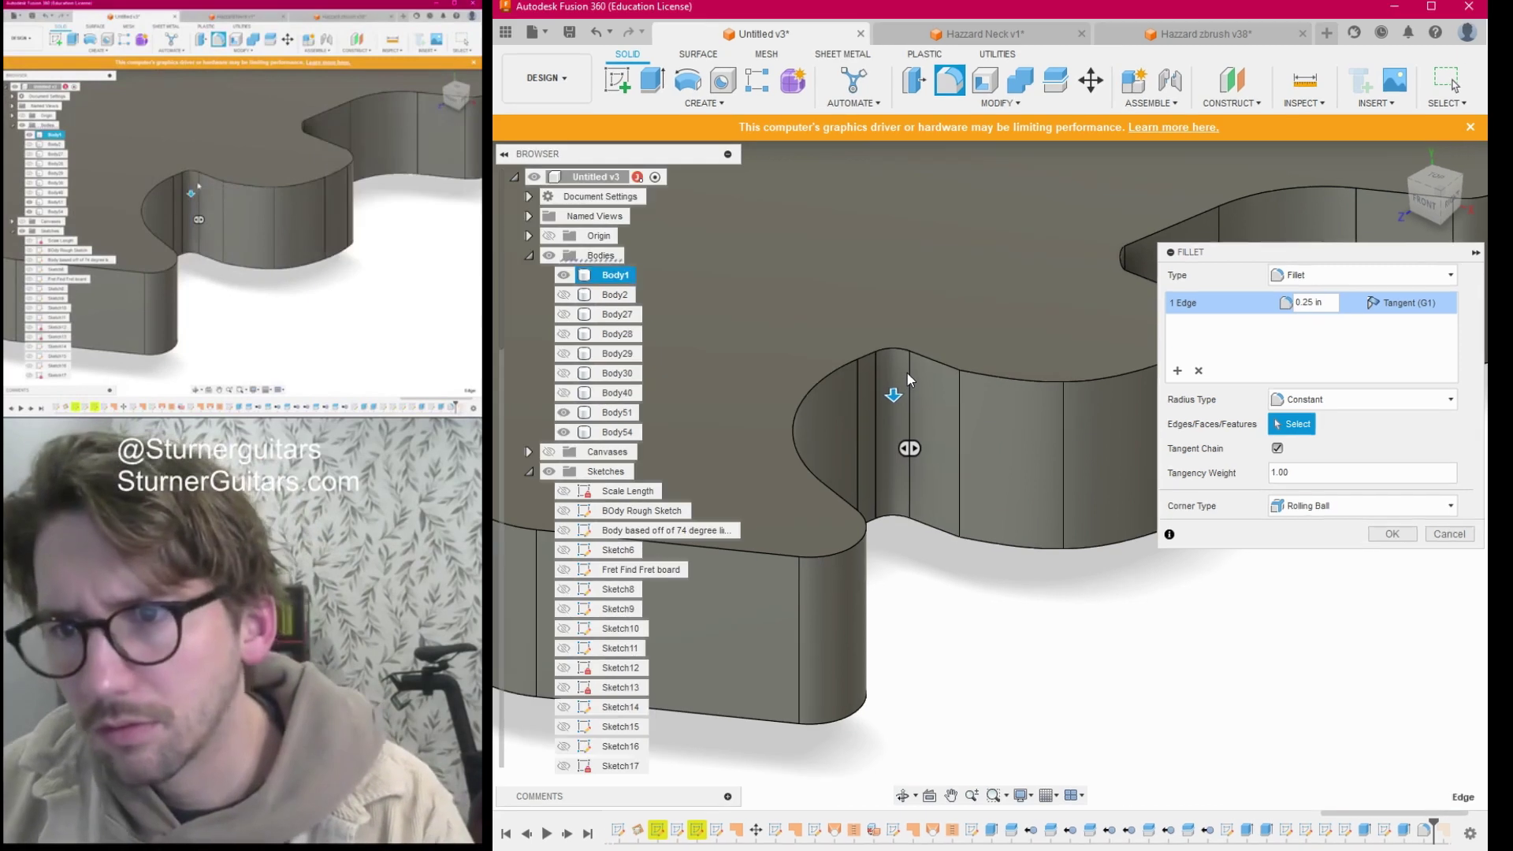
{"action": "key", "text": "Return"}
Show the neck's Body40 and the fretboard's Body2 again, leaving Body28 and Body29 hidden.
{"action": "left_click_drag", "start_coordinate": [1422, 196], "coordinate": [1369, 228]}
{"action": "scroll", "coordinate": [1204, 356], "scroll_direction": "down", "scroll_amount": 5}
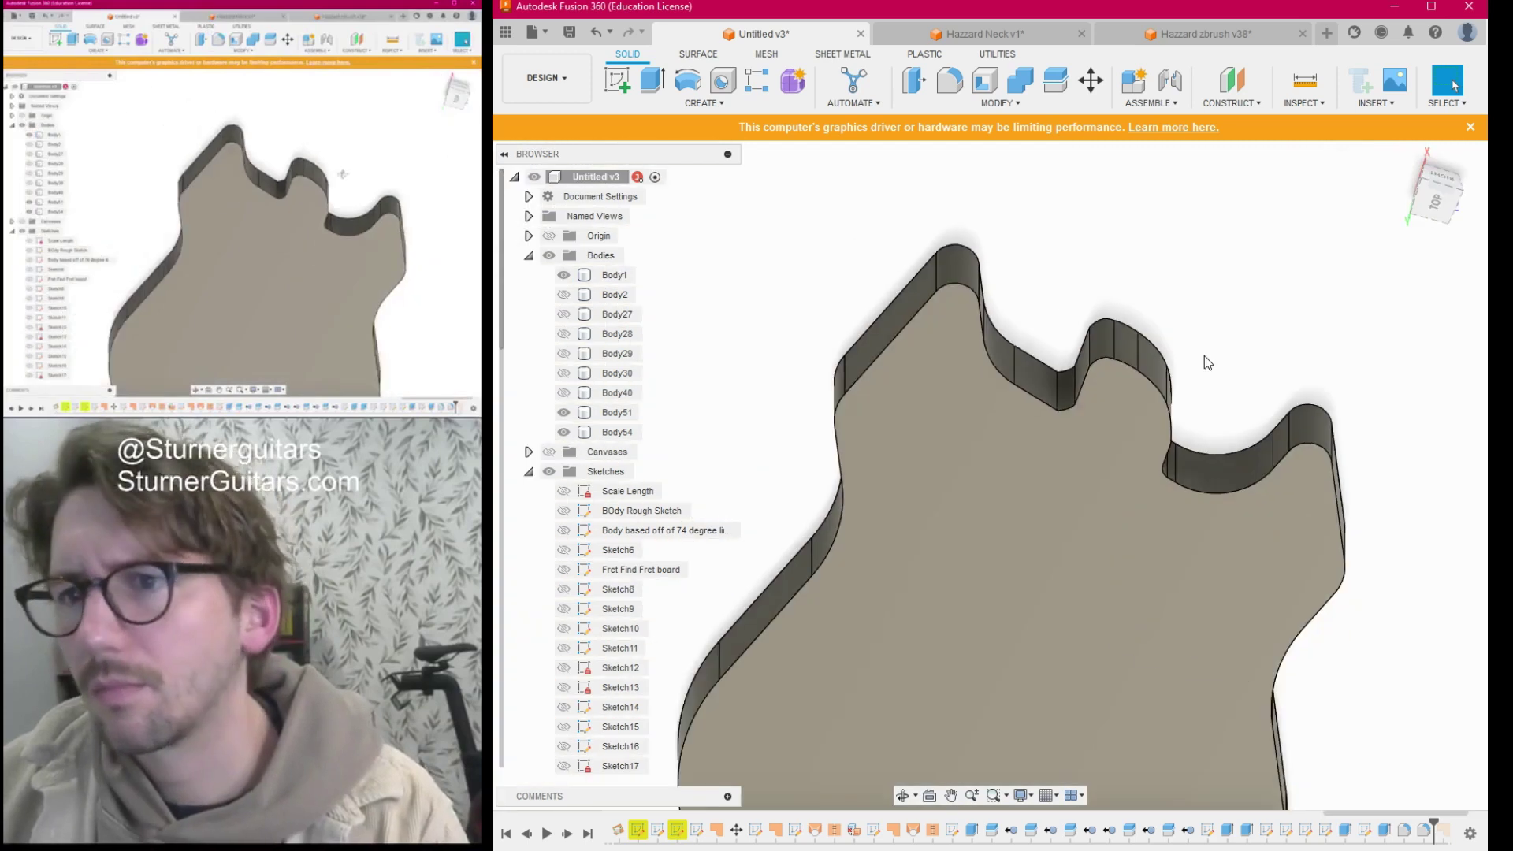
{"action": "middle_click_drag", "start_coordinate": [1204, 356], "coordinate": [1175, 96]}
{"action": "scroll", "coordinate": [1167, 315], "scroll_direction": "down", "scroll_amount": 1}
{"action": "left_click", "coordinate": [1433, 206]}
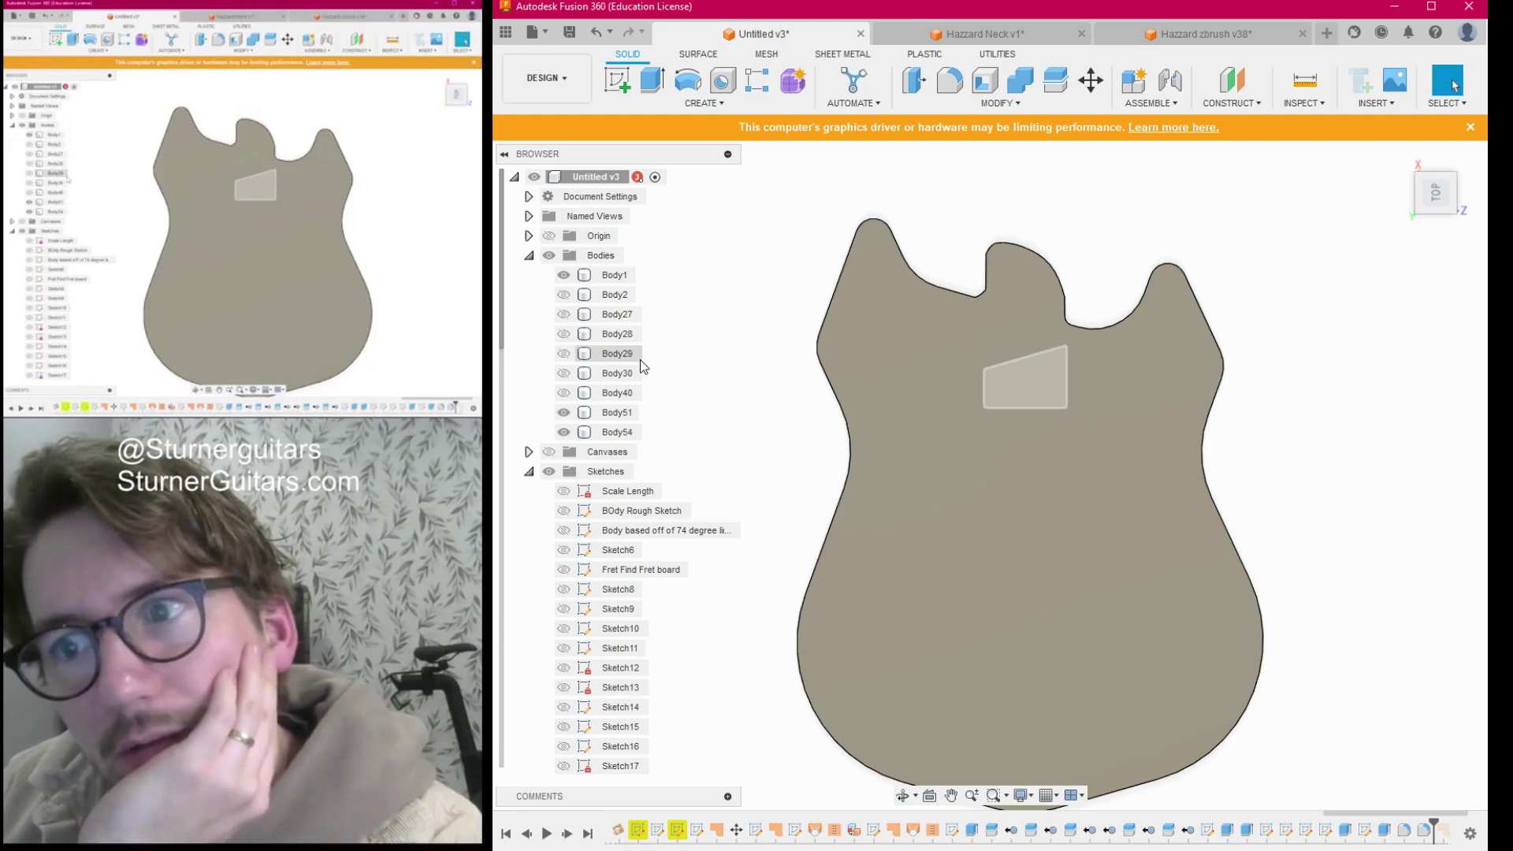
{"action": "left_click", "coordinate": [564, 393]}
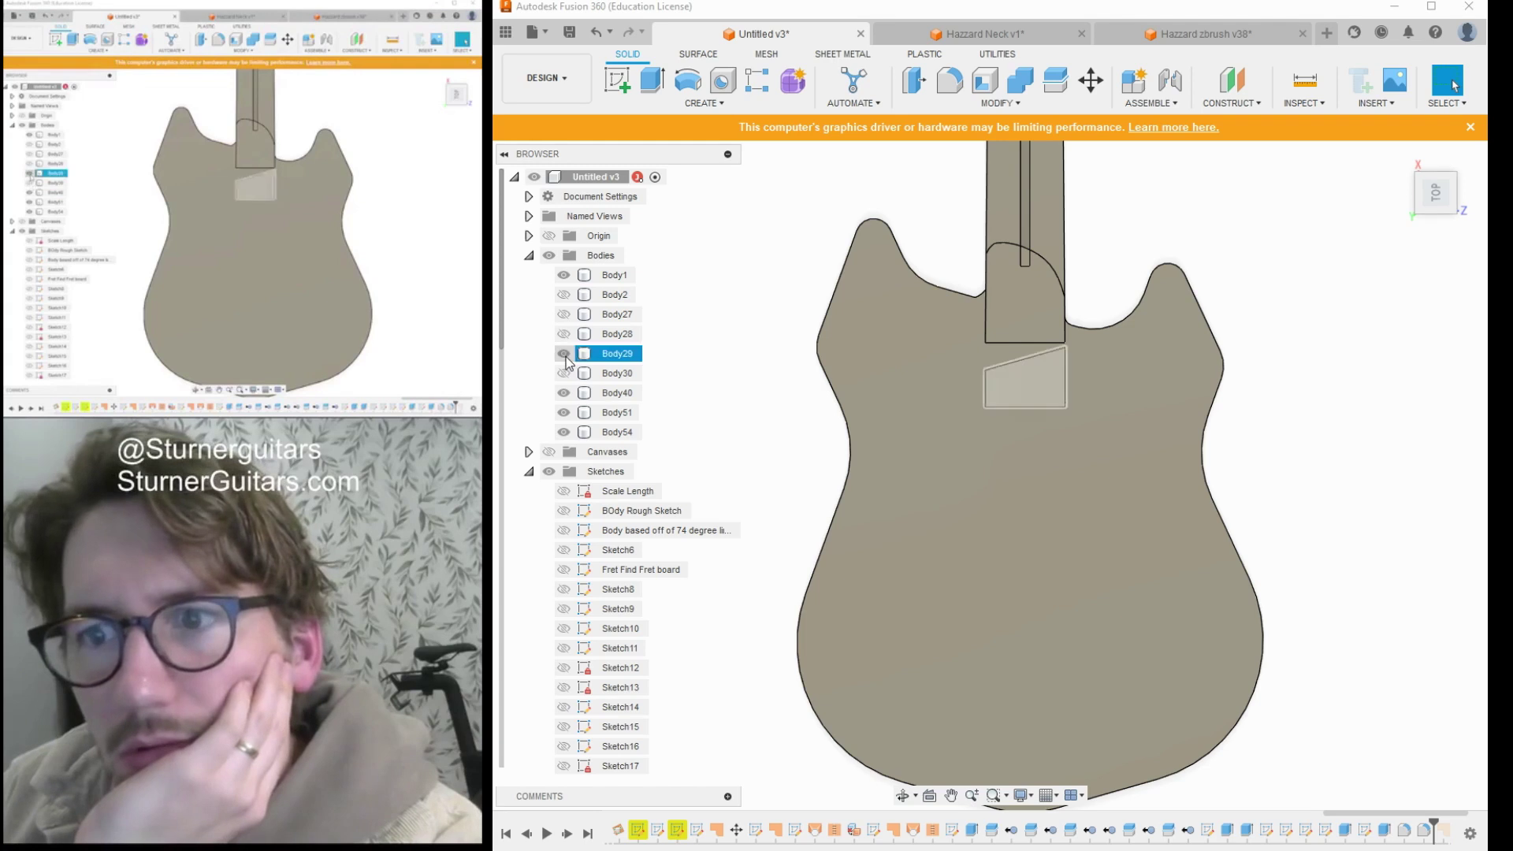
{"action": "left_click", "coordinate": [565, 354]}
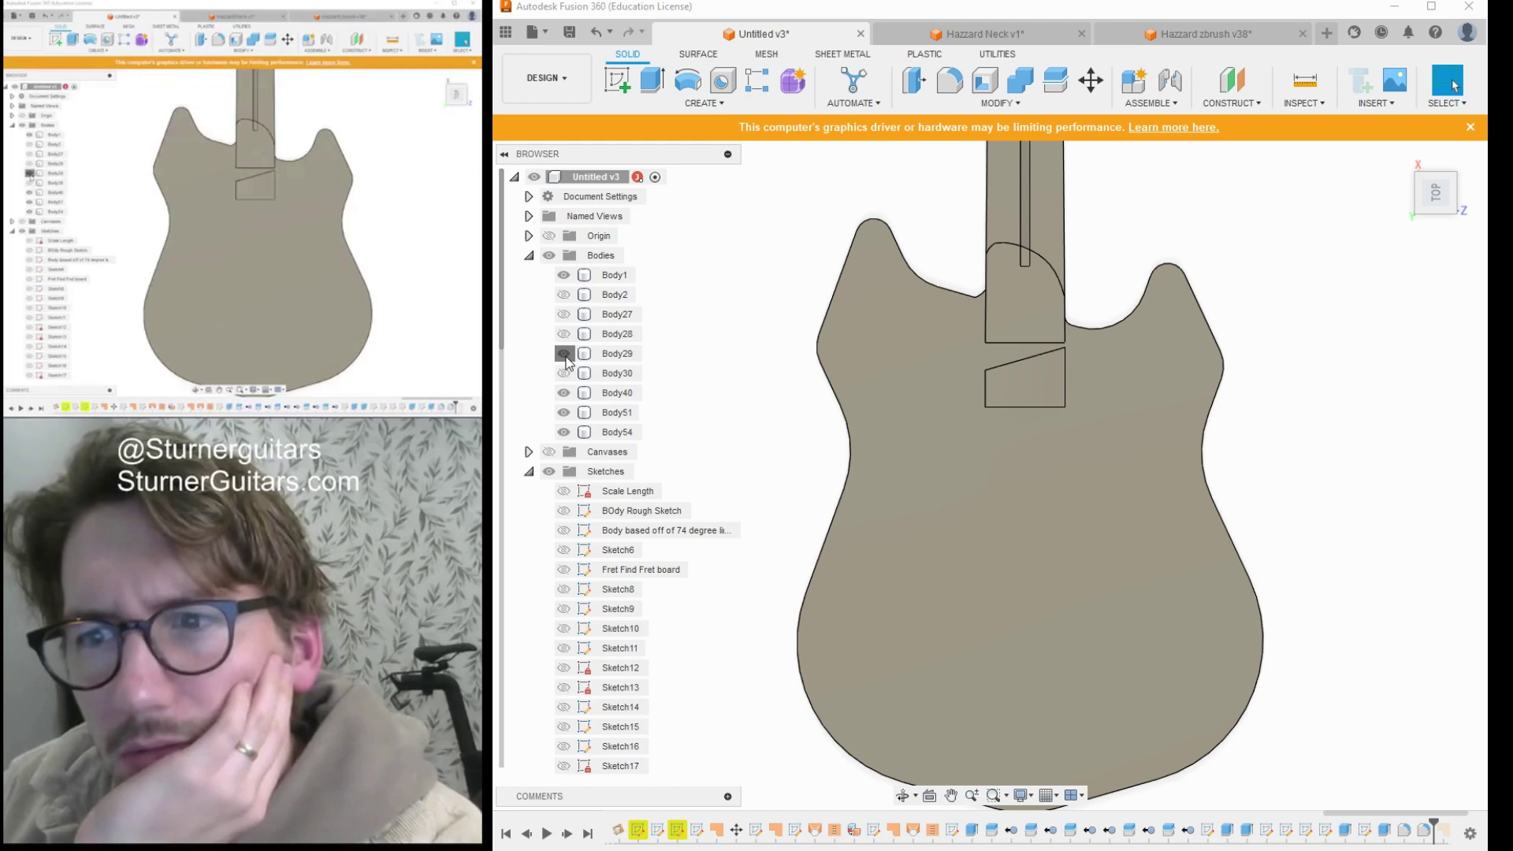
{"action": "left_click", "coordinate": [566, 336]}
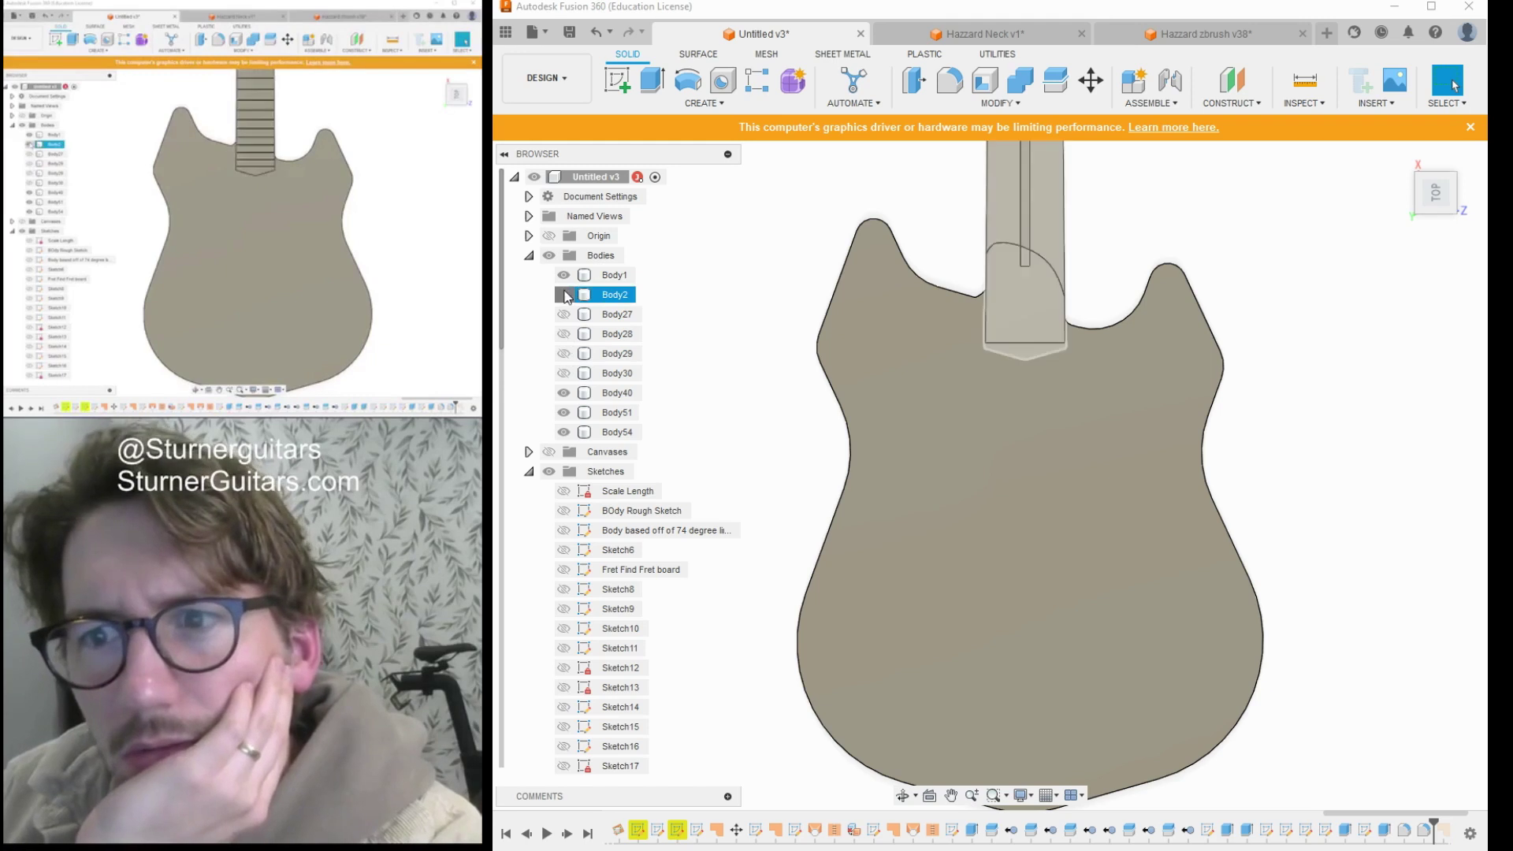
{"action": "left_click", "coordinate": [564, 295]}
Examine from the front and from several angles how the neck and fretboard sit against the guitar body.
{"action": "mouse_move", "coordinate": [1450, 196]}
{"action": "left_mouse_down"}
{"action": "mouse_move", "coordinate": [1394, 254]}
{"action": "mouse_move", "coordinate": [1371, 225]}
{"action": "left_mouse_up"}
{"action": "scroll", "coordinate": [1284, 402], "scroll_direction": "down", "scroll_amount": 4}
{"action": "middle_click_drag", "start_coordinate": [1284, 402], "coordinate": [1080, 244]}
{"action": "scroll", "coordinate": [1079, 244], "scroll_direction": "down", "scroll_amount": 1}
{"action": "middle_click_drag", "start_coordinate": [990, 476], "coordinate": [990, 398], "text": "shift"}
{"action": "left_click_drag", "start_coordinate": [1315, 269], "coordinate": [1324, 267]}
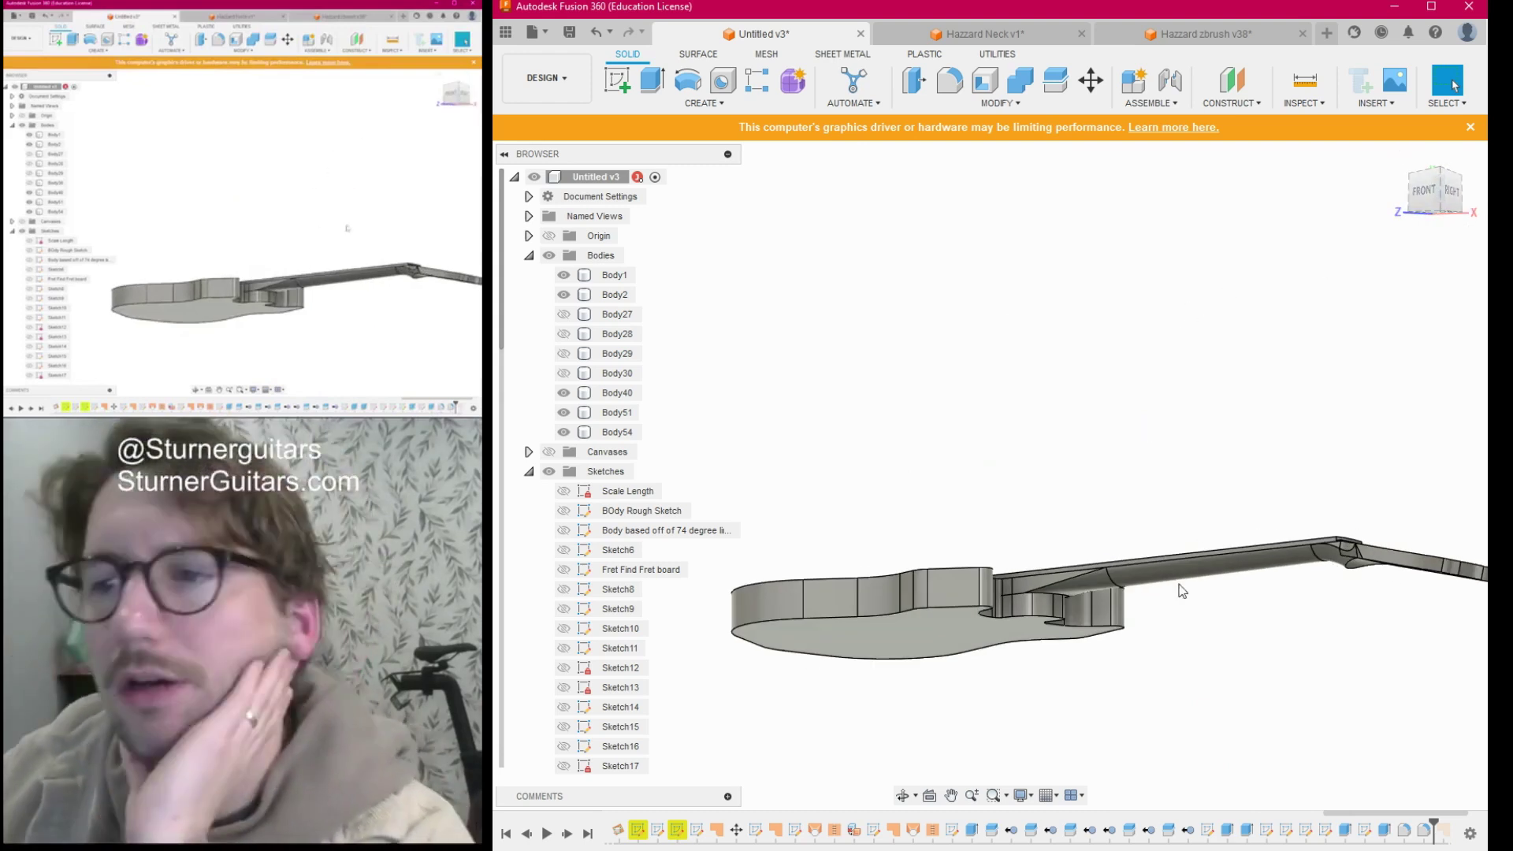
{"action": "left_click", "coordinate": [1418, 201]}
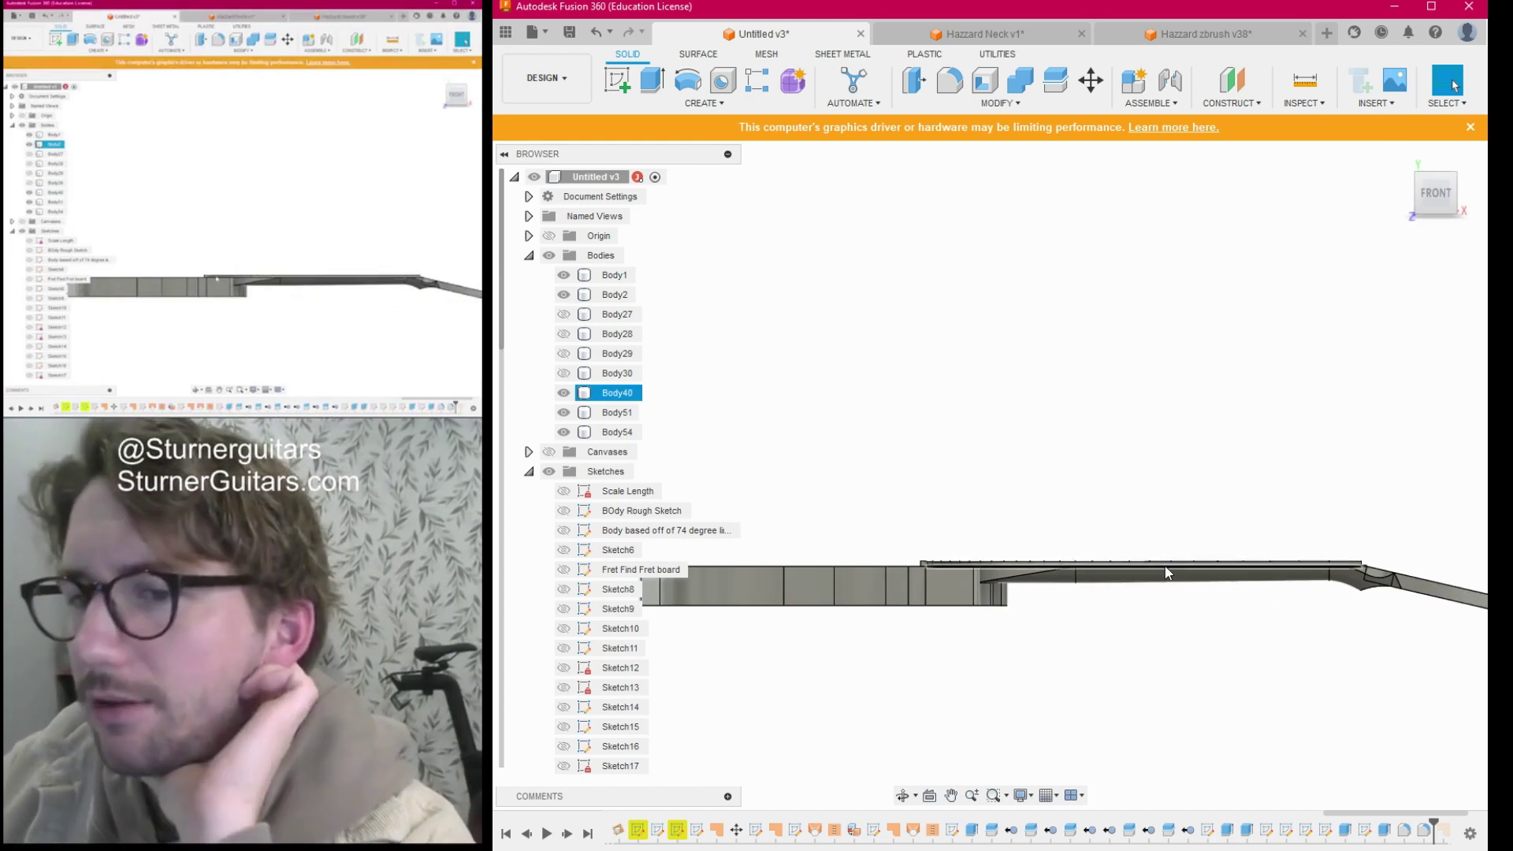
{"action": "left_click", "coordinate": [953, 564]}
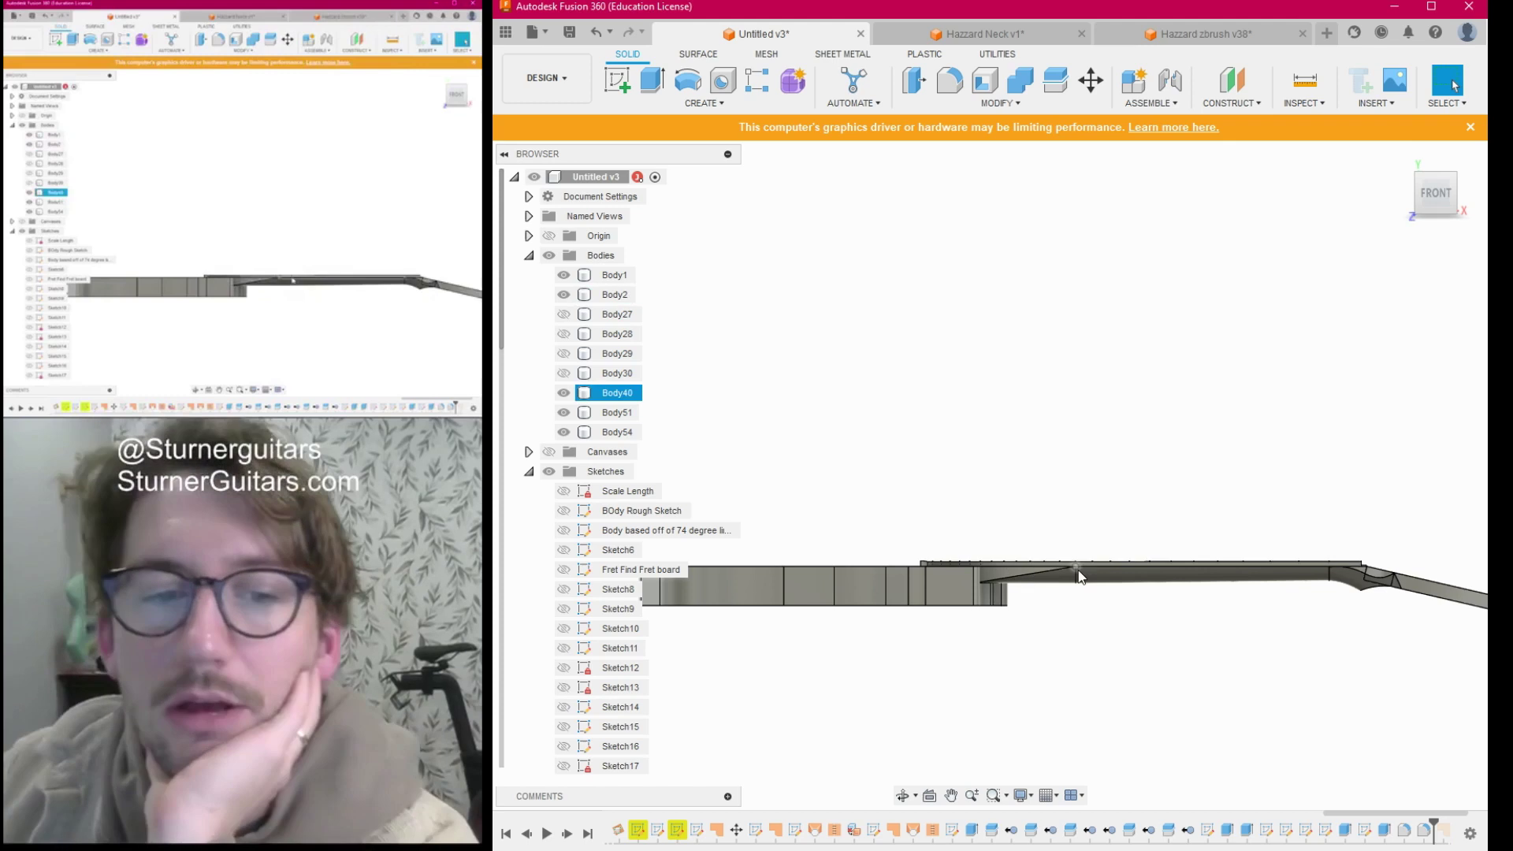
{"action": "mouse_move", "coordinate": [1442, 195]}
{"action": "left_mouse_down"}
{"action": "mouse_move", "coordinate": [1351, 250]}
{"action": "mouse_move", "coordinate": [1237, 236]}
{"action": "mouse_move", "coordinate": [1158, 177]}
{"action": "mouse_move", "coordinate": [1138, 241]}
{"action": "left_mouse_up"}
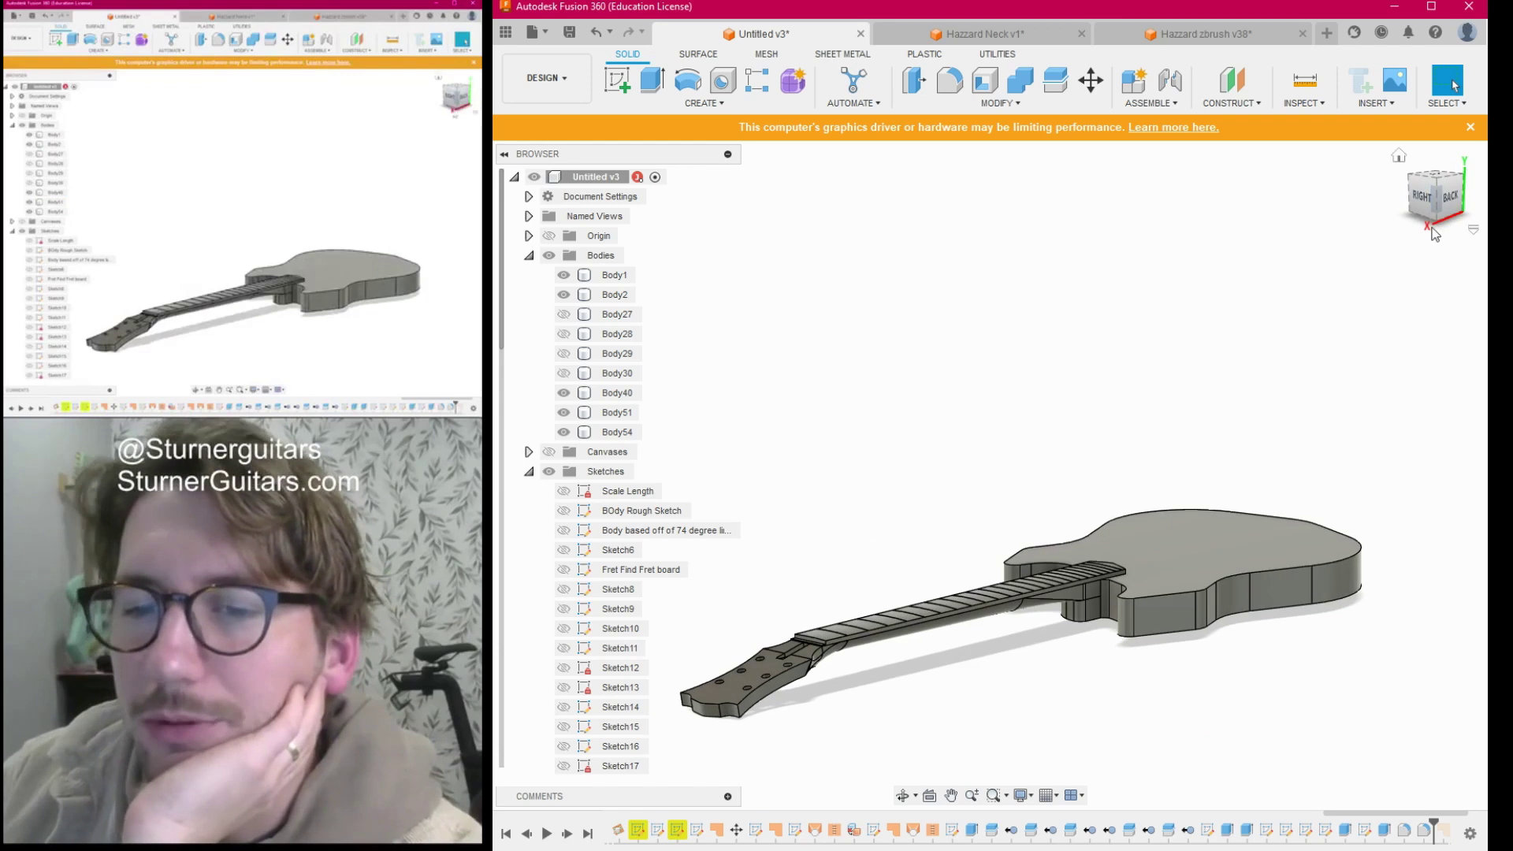
{"action": "scroll", "coordinate": [1151, 371], "scroll_direction": "down", "scroll_amount": 3}
{"action": "middle_click_drag", "start_coordinate": [1125, 395], "coordinate": [1123, 314]}
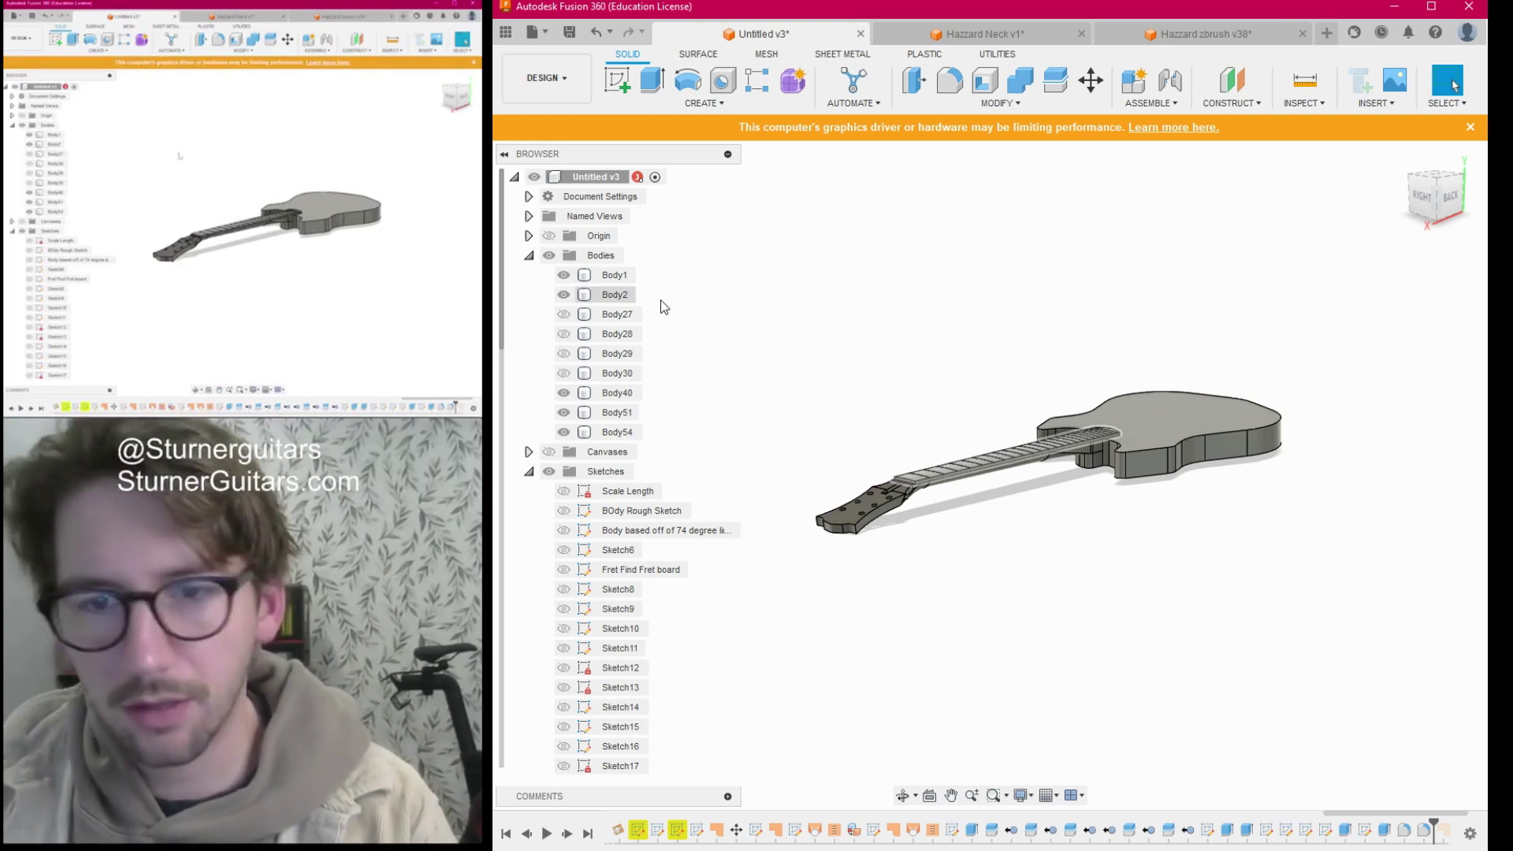
Move Body2, Body40, Body51 and Body54 together straight up 1.50 in above the guitar body.
{"action": "key", "text": "m"}
{"action": "left_click", "coordinate": [601, 296]}
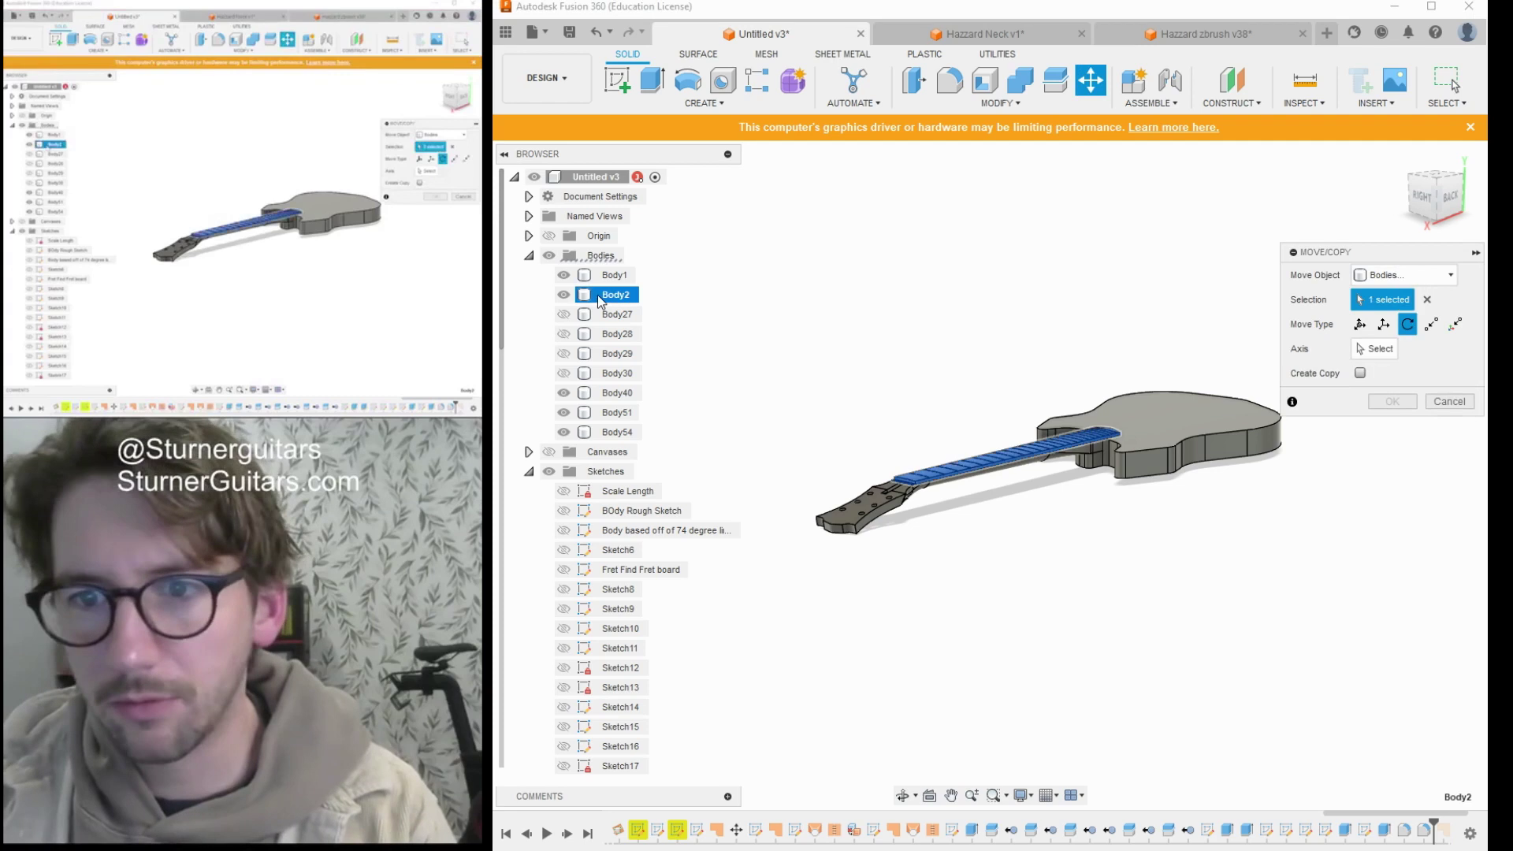
{"action": "left_click", "coordinate": [604, 394], "text": "ctrl"}
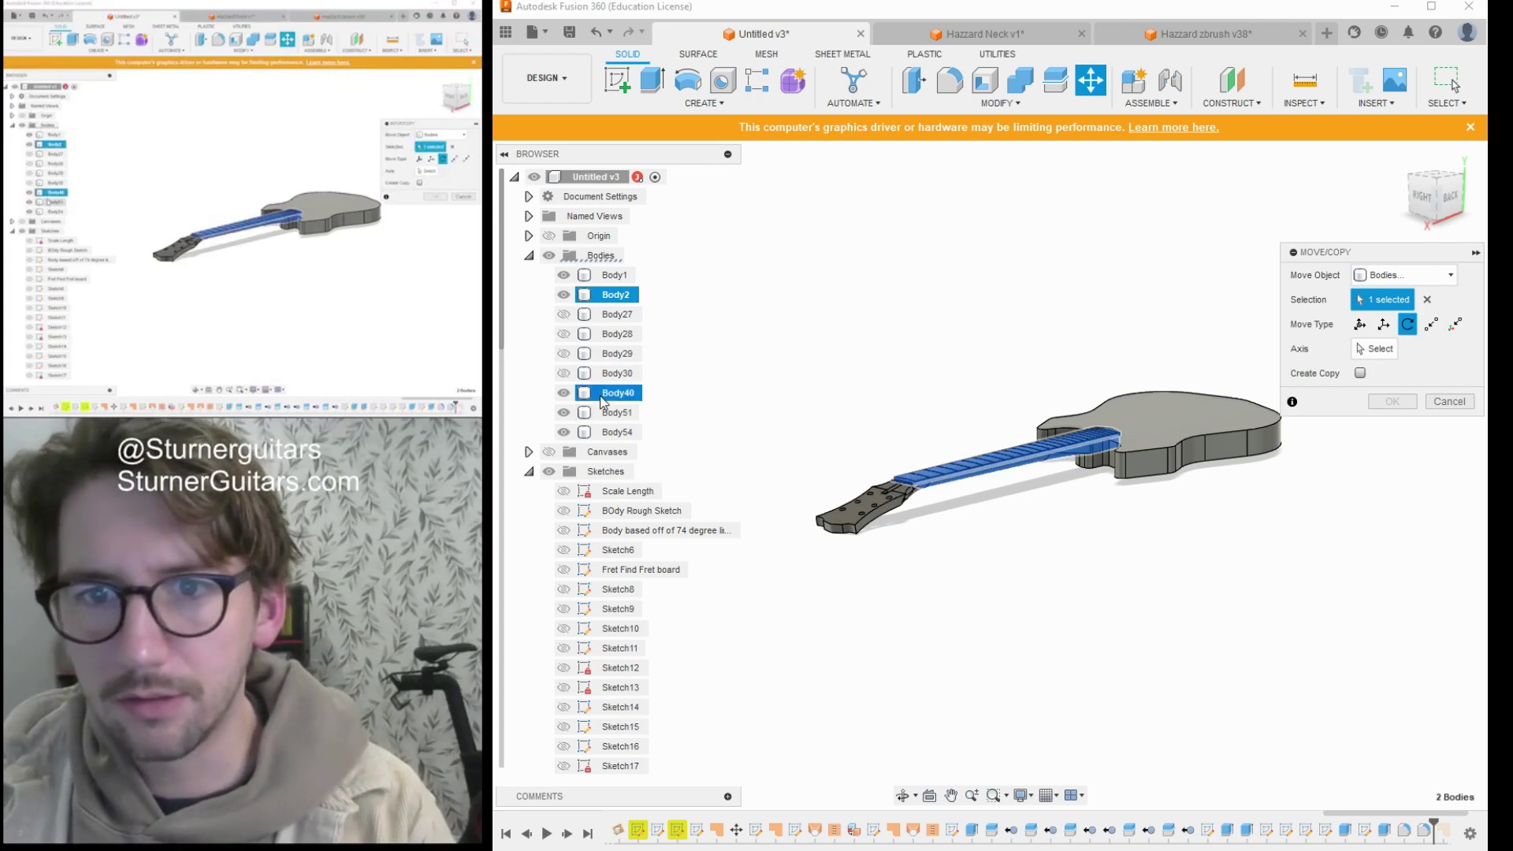
{"action": "left_click", "coordinate": [605, 432], "text": "ctrl"}
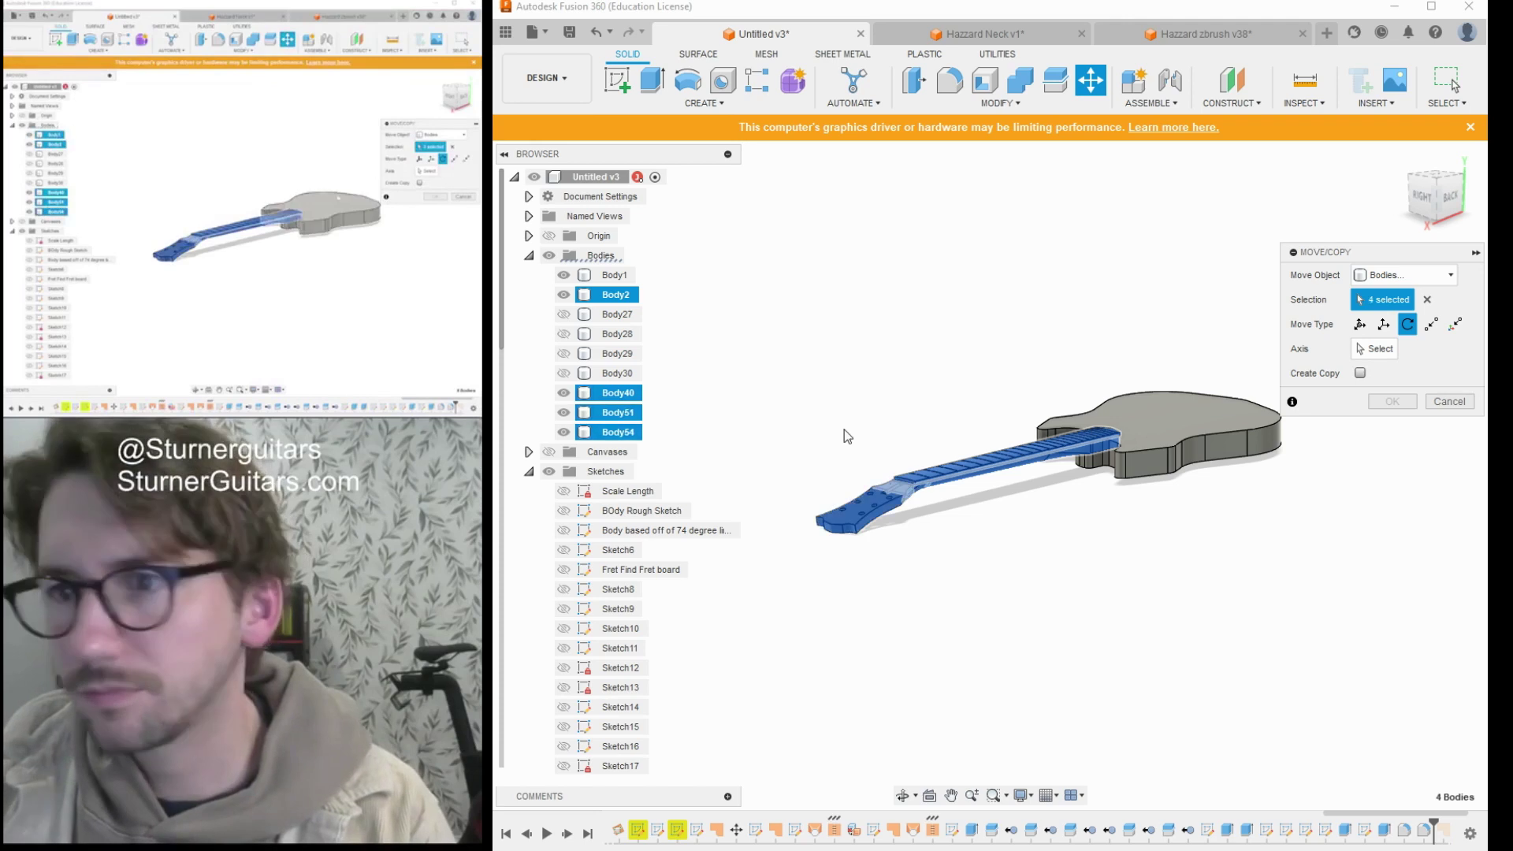
{"action": "scroll", "coordinate": [1136, 450], "scroll_direction": "up", "scroll_amount": 2}
{"action": "middle_click_drag", "start_coordinate": [1135, 451], "coordinate": [1120, 516]}
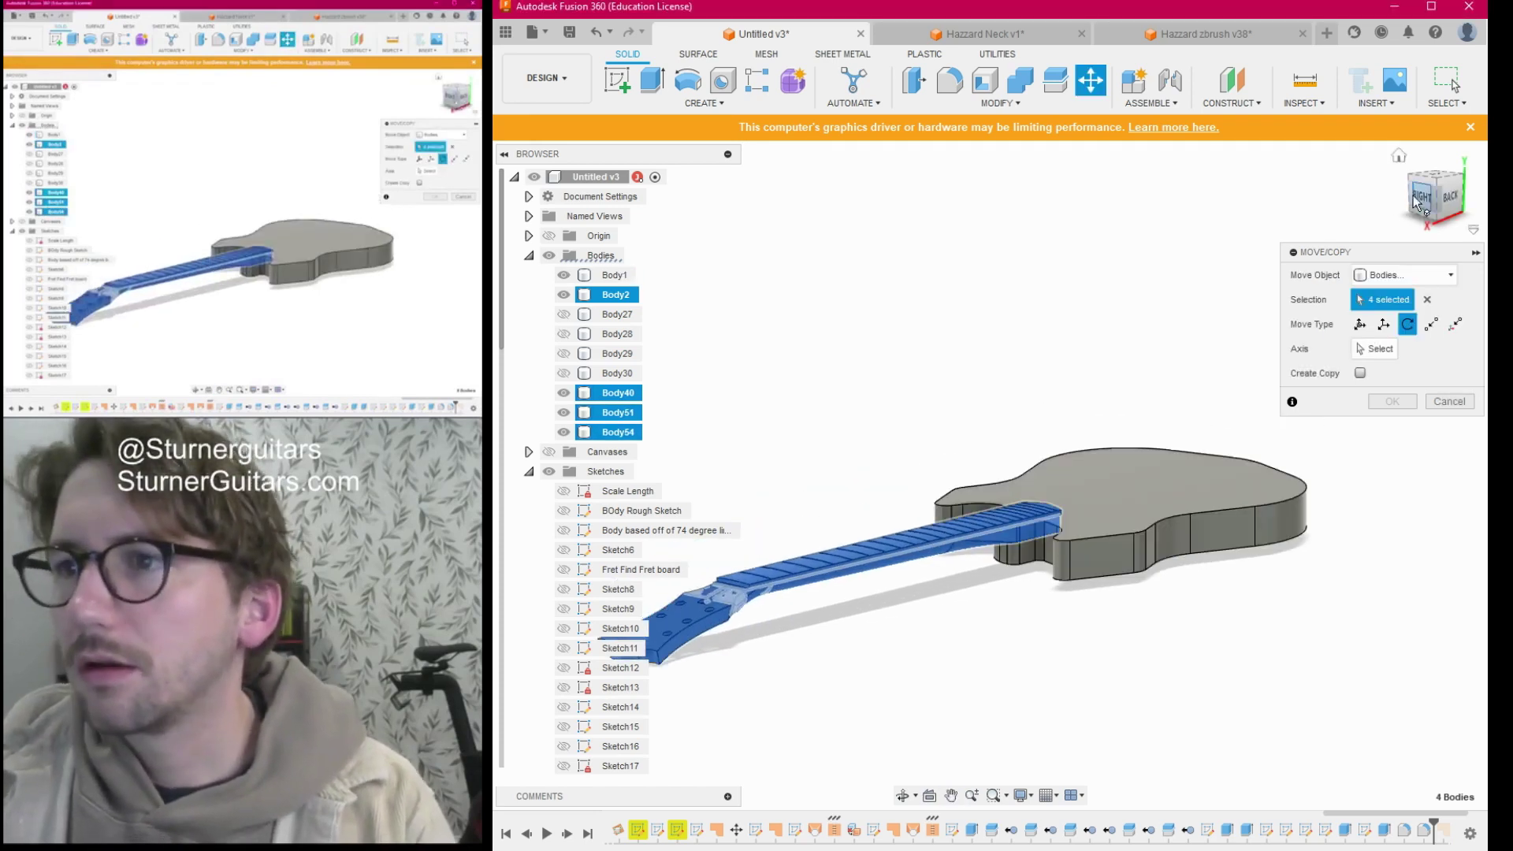
{"action": "left_click", "coordinate": [1449, 207]}
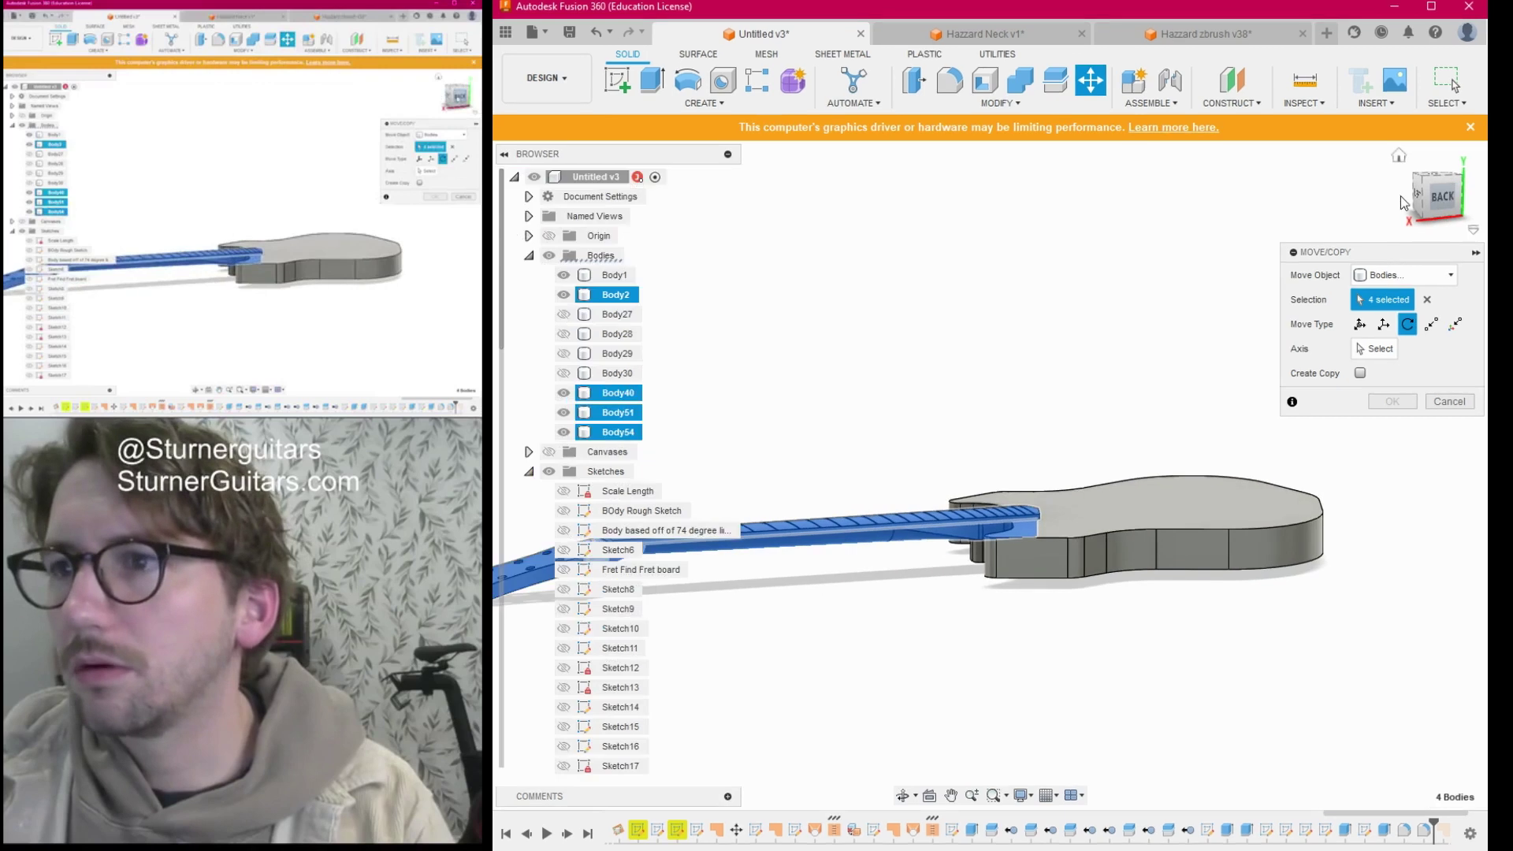
{"action": "middle_click_drag", "start_coordinate": [979, 334], "coordinate": [1245, 335]}
{"action": "scroll", "coordinate": [1035, 396], "scroll_direction": "up", "scroll_amount": 2}
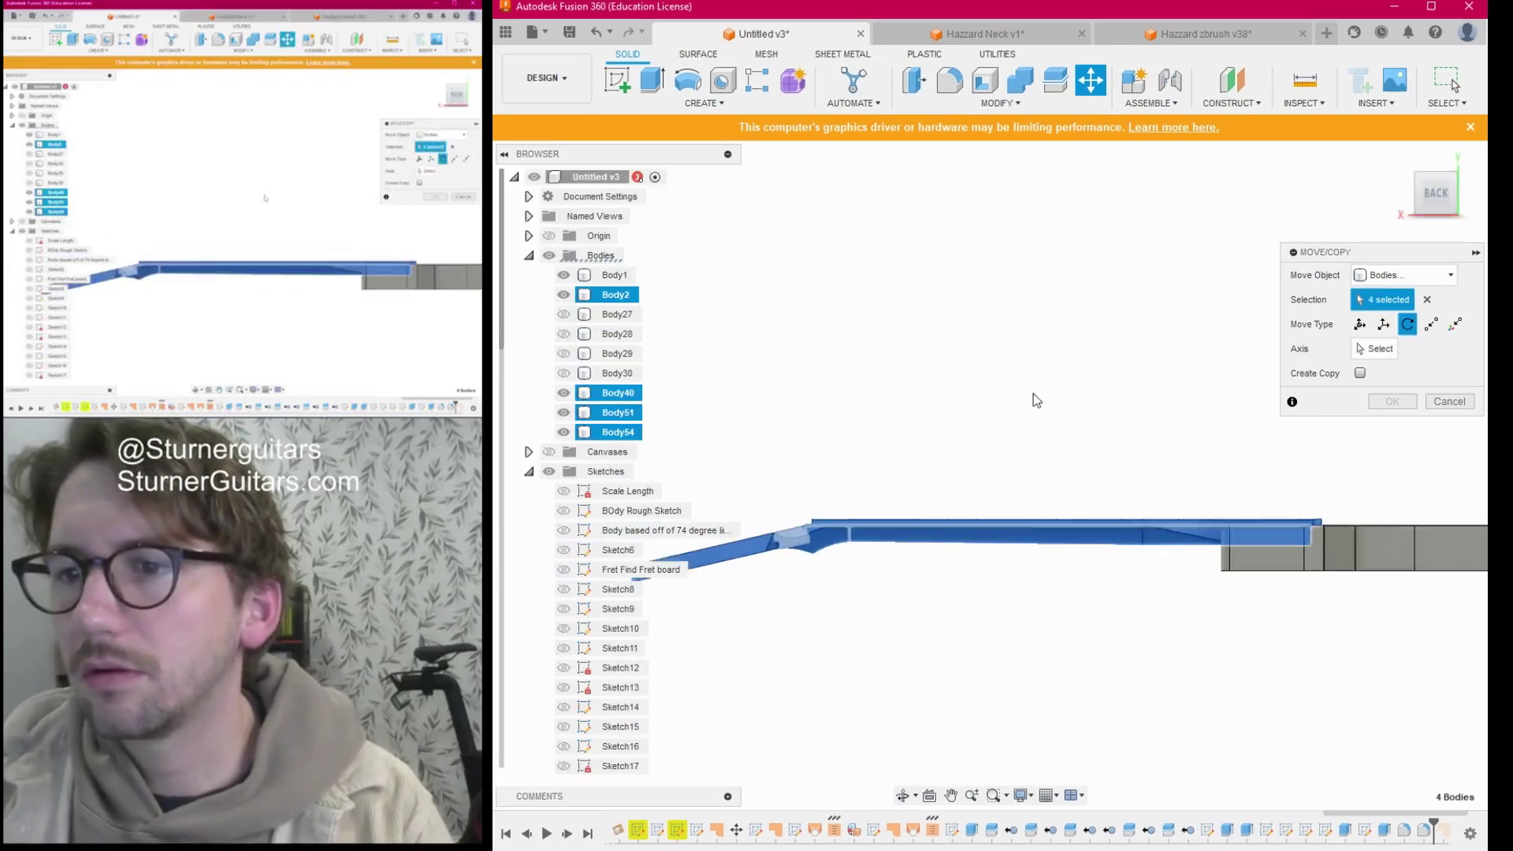
{"action": "middle_click_drag", "start_coordinate": [1037, 395], "coordinate": [895, 394]}
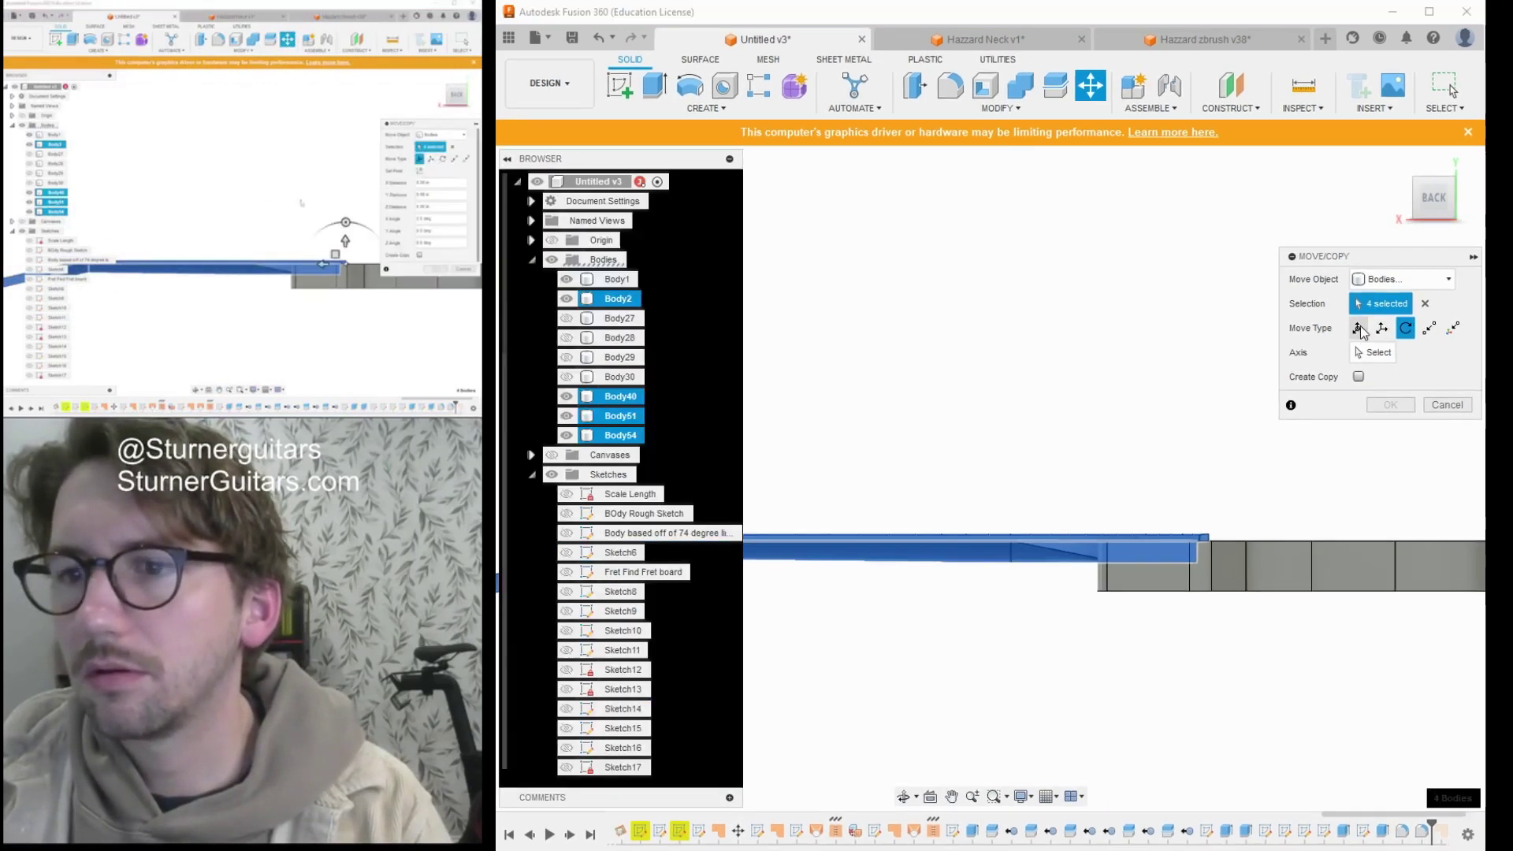
{"action": "left_click", "coordinate": [1361, 324]}
{"action": "left_click_drag", "start_coordinate": [1208, 489], "coordinate": [1210, 448]}
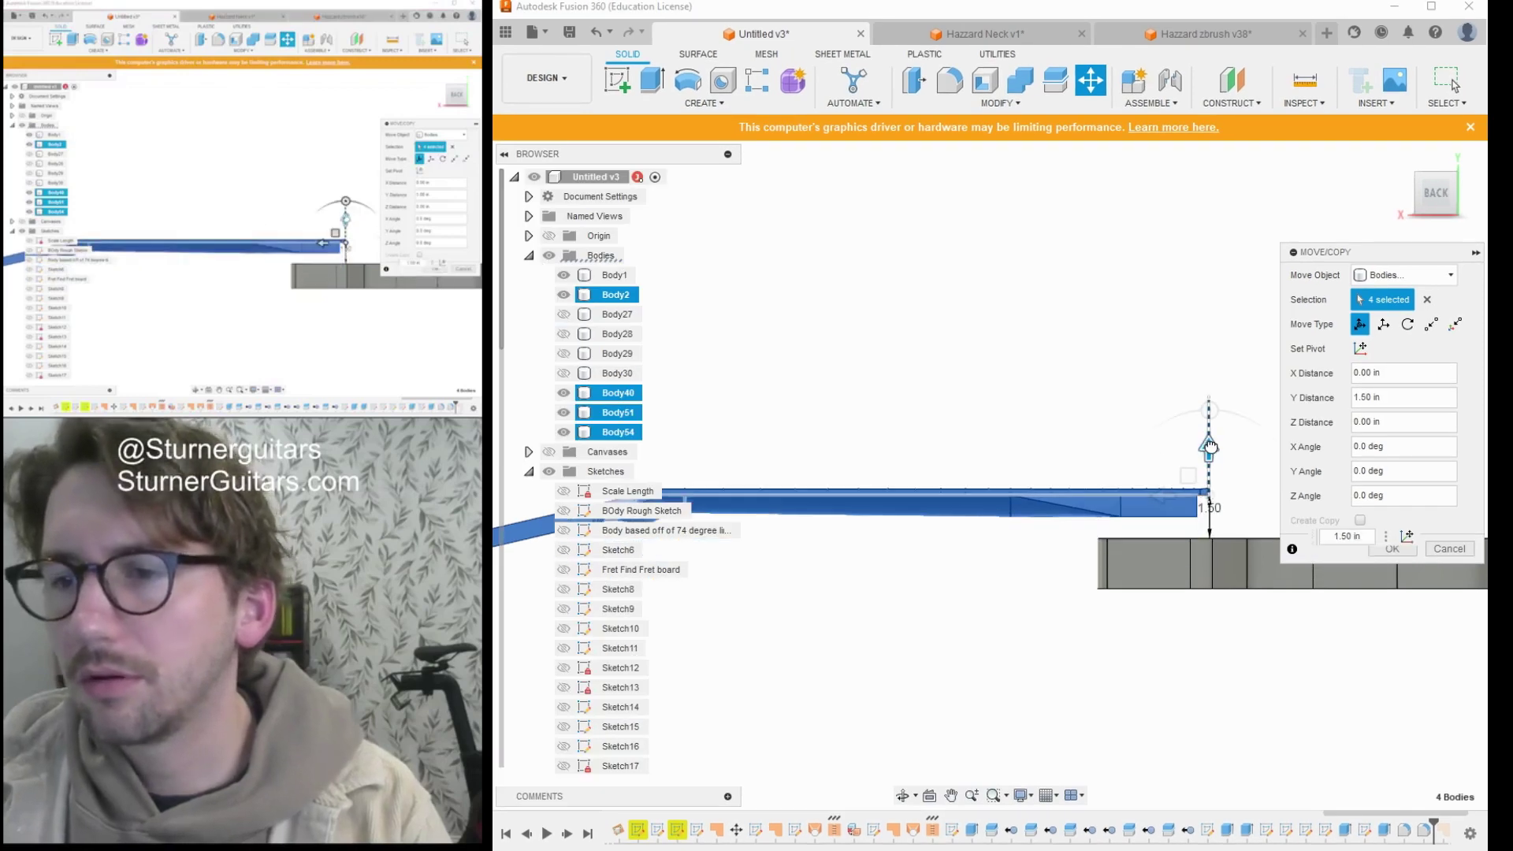
Rotate the four neck bodies 4.0 degrees about the bottom edge of the neck's heel end.
{"action": "left_click", "coordinate": [1406, 335]}
{"action": "left_click_drag", "start_coordinate": [1430, 208], "coordinate": [1412, 197]}
{"action": "scroll", "coordinate": [1198, 466], "scroll_direction": "up", "scroll_amount": 3}
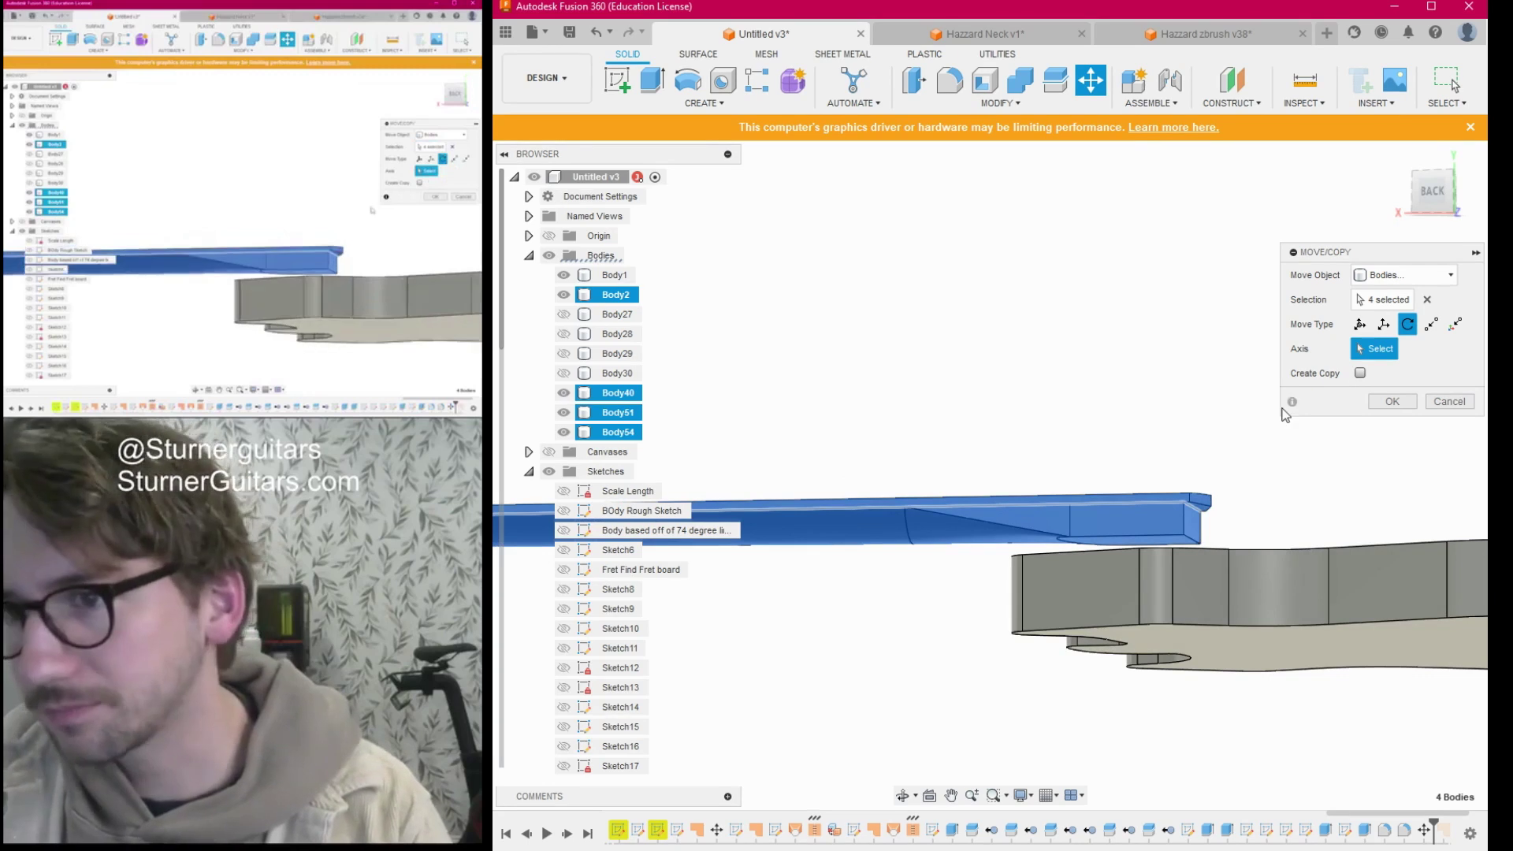
{"action": "scroll", "coordinate": [1162, 328], "scroll_direction": "up", "scroll_amount": 5}
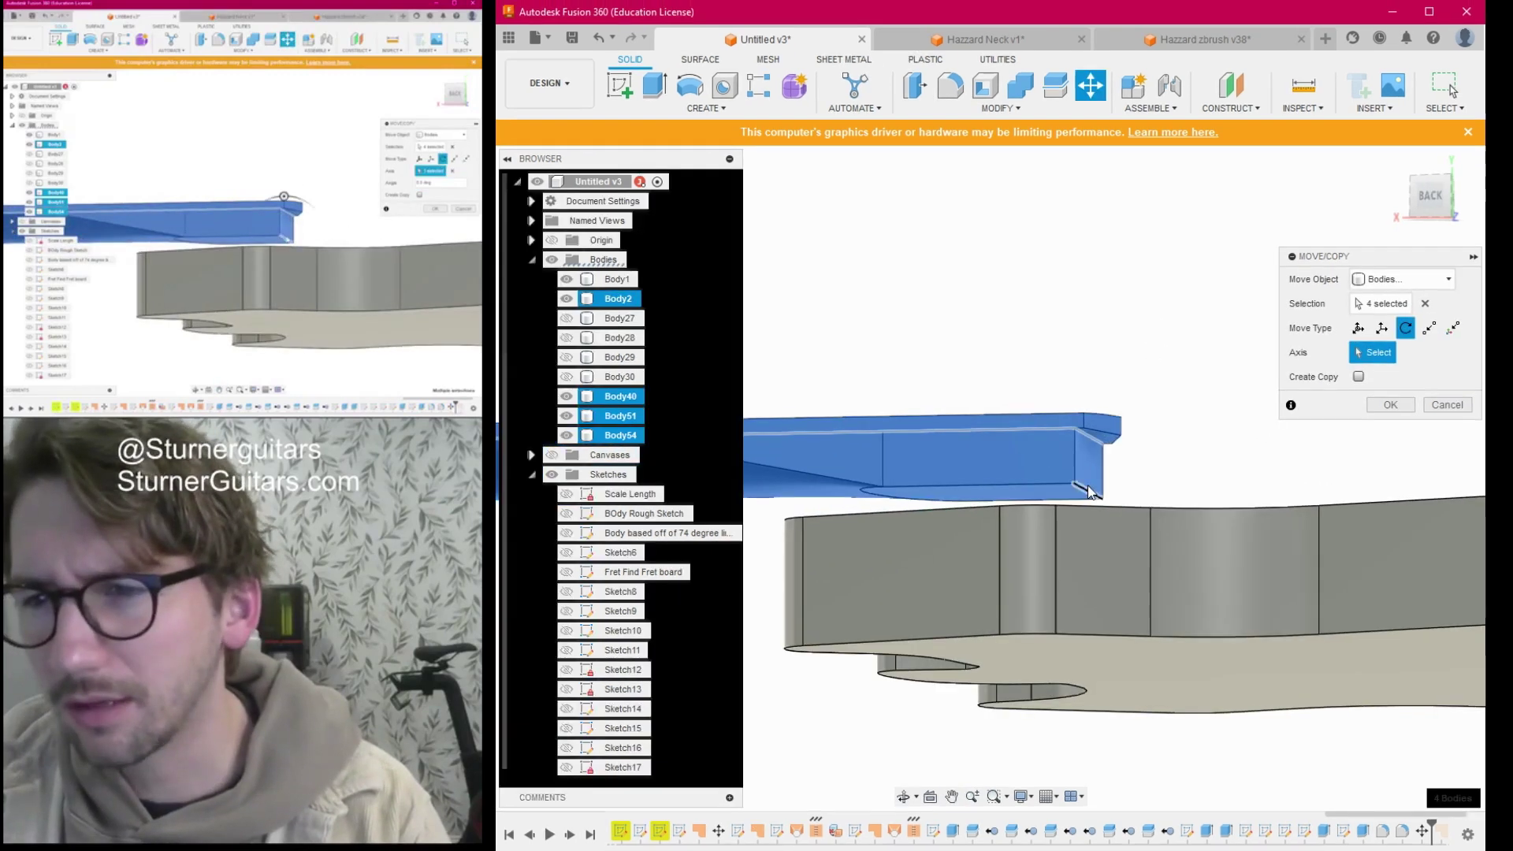
{"action": "left_click", "coordinate": [1089, 492]}
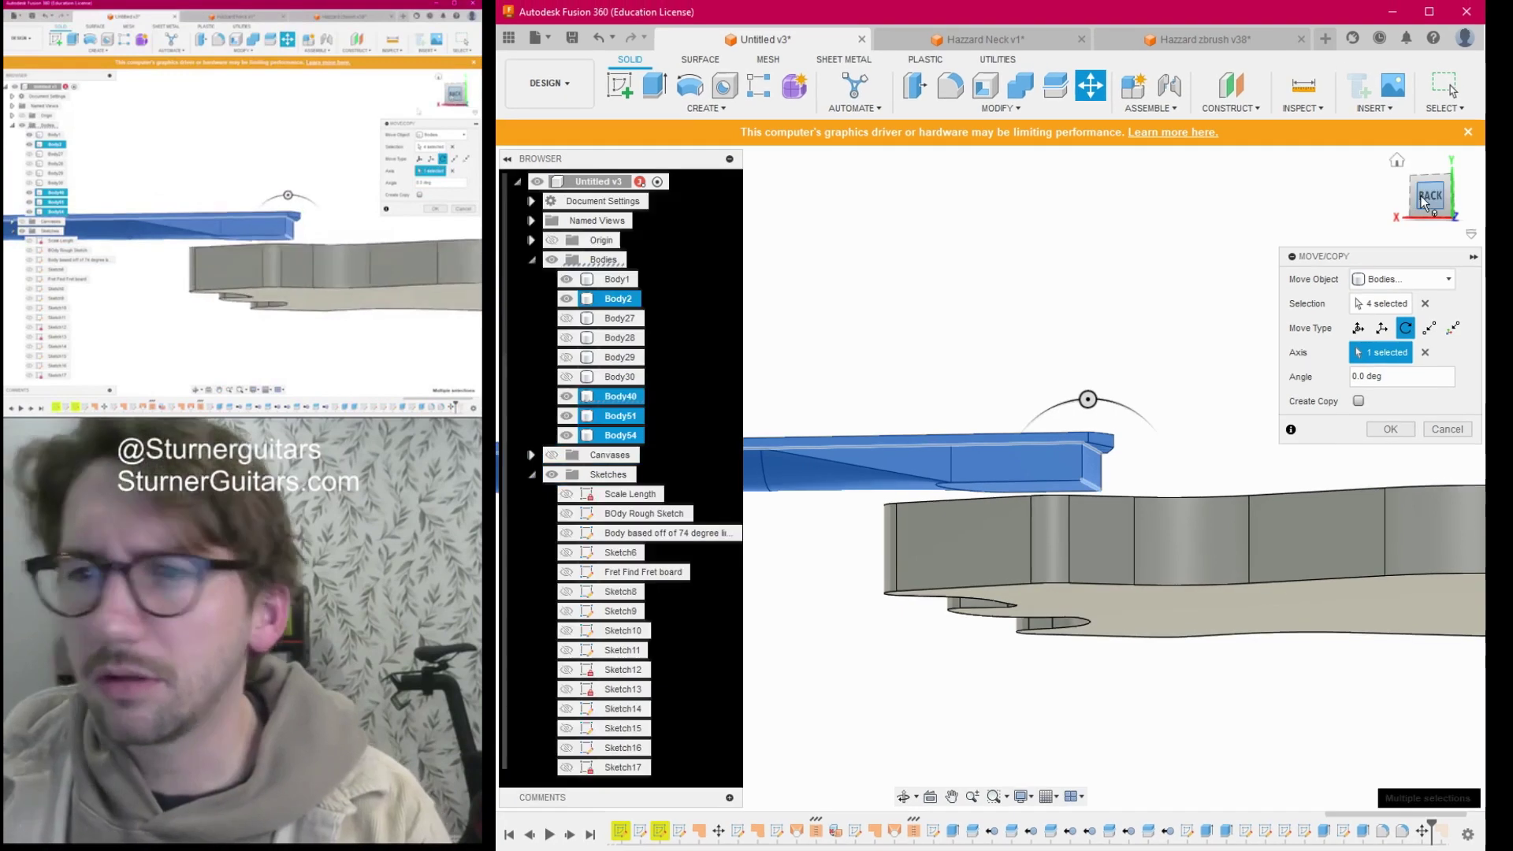
{"action": "left_click", "coordinate": [1421, 196]}
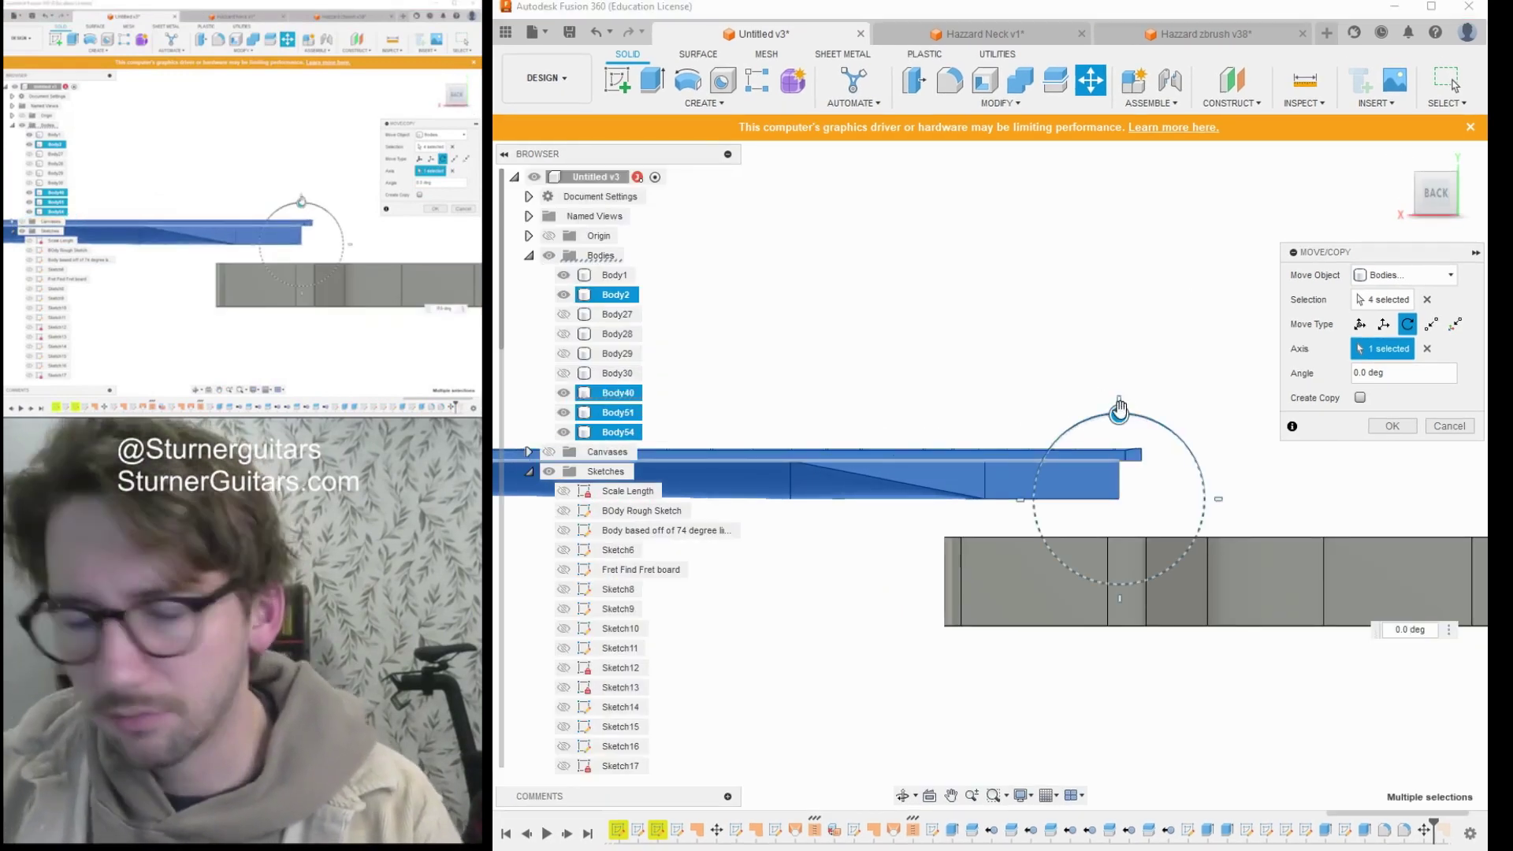
{"action": "key", "text": "Return"}
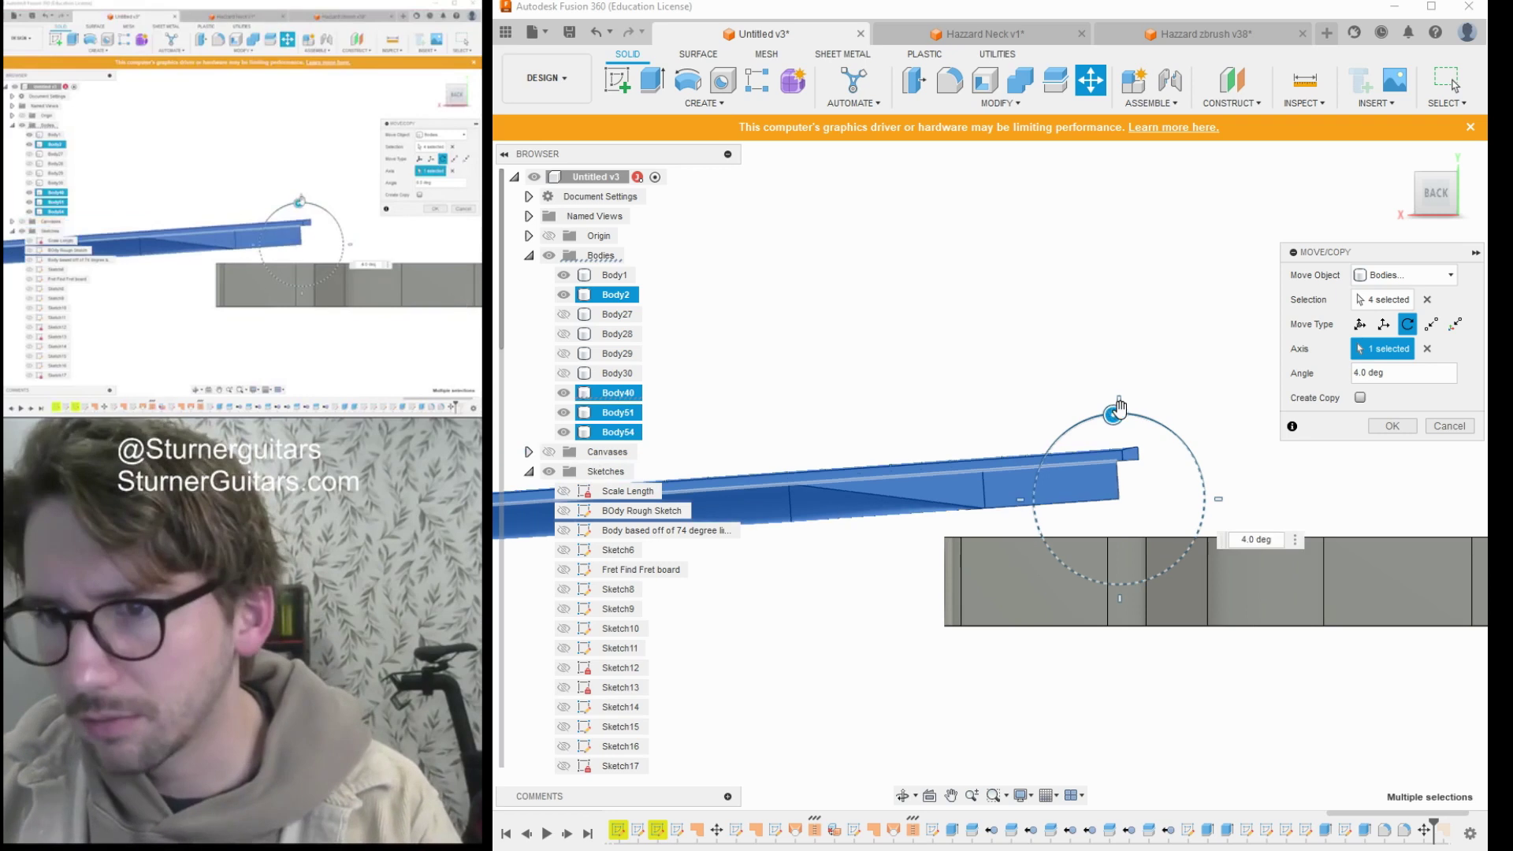
Move the angled neck bodies down with a Y distance of -1.50 in, back into the guitar body.
{"action": "scroll", "coordinate": [1065, 485], "scroll_direction": "down", "scroll_amount": 5}
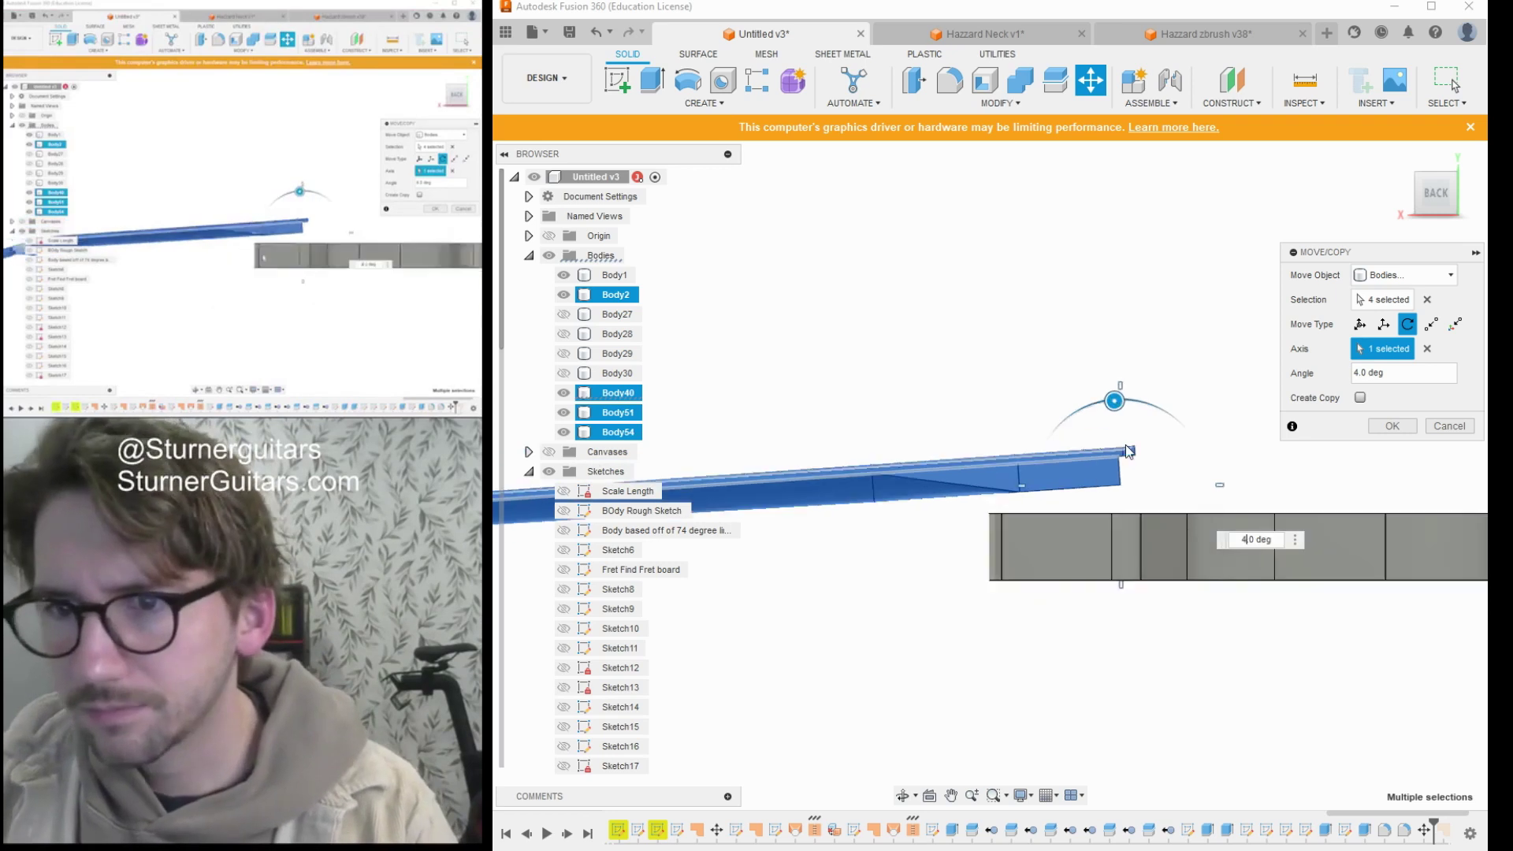
{"action": "middle_click_drag", "start_coordinate": [1098, 583], "coordinate": [1098, 582]}
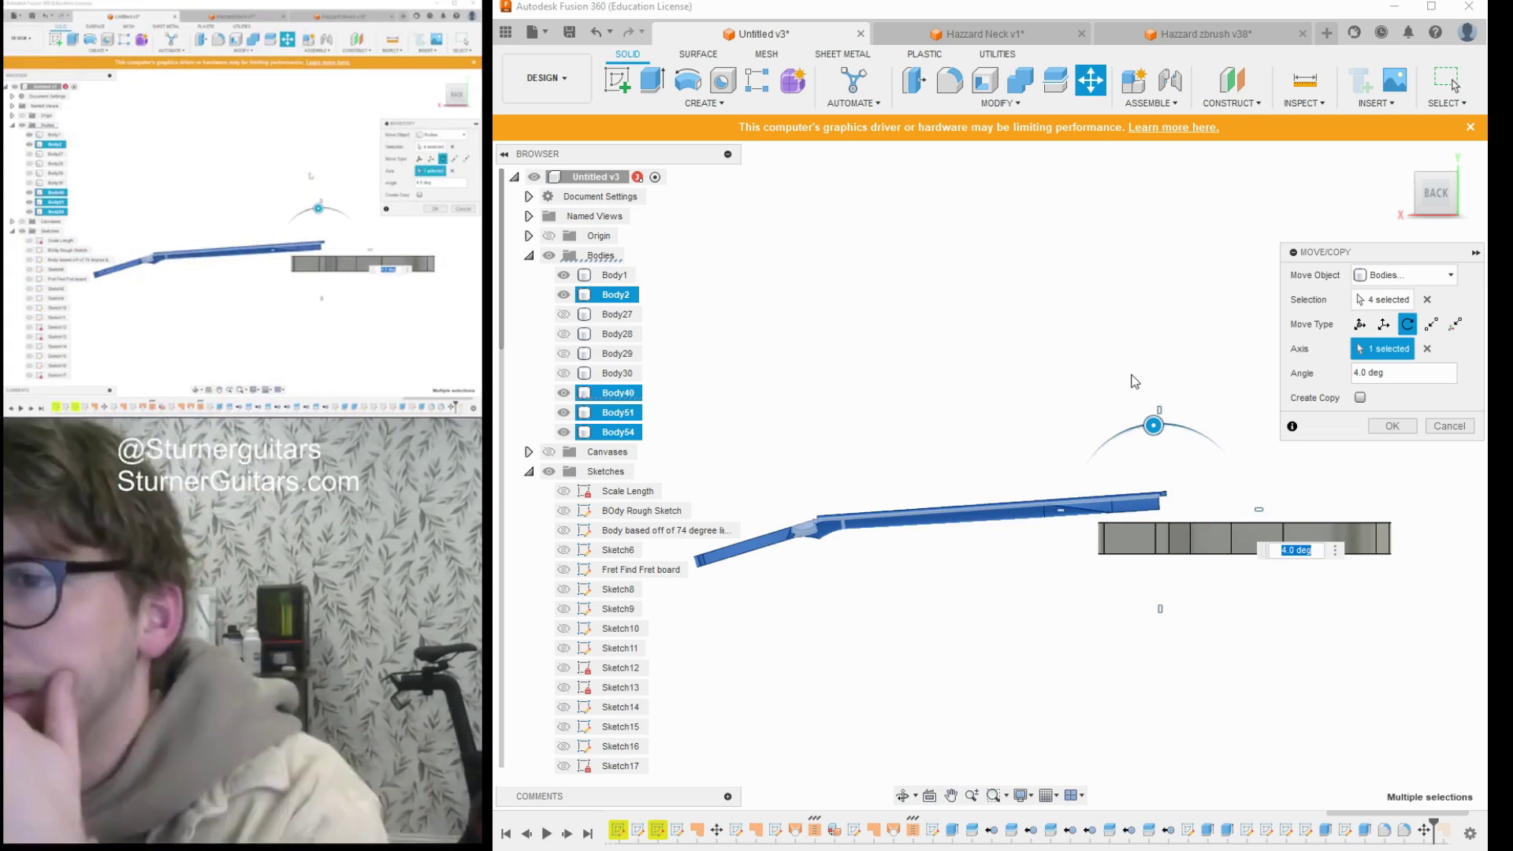
{"action": "middle_click_drag", "start_coordinate": [1162, 376], "coordinate": [1152, 341]}
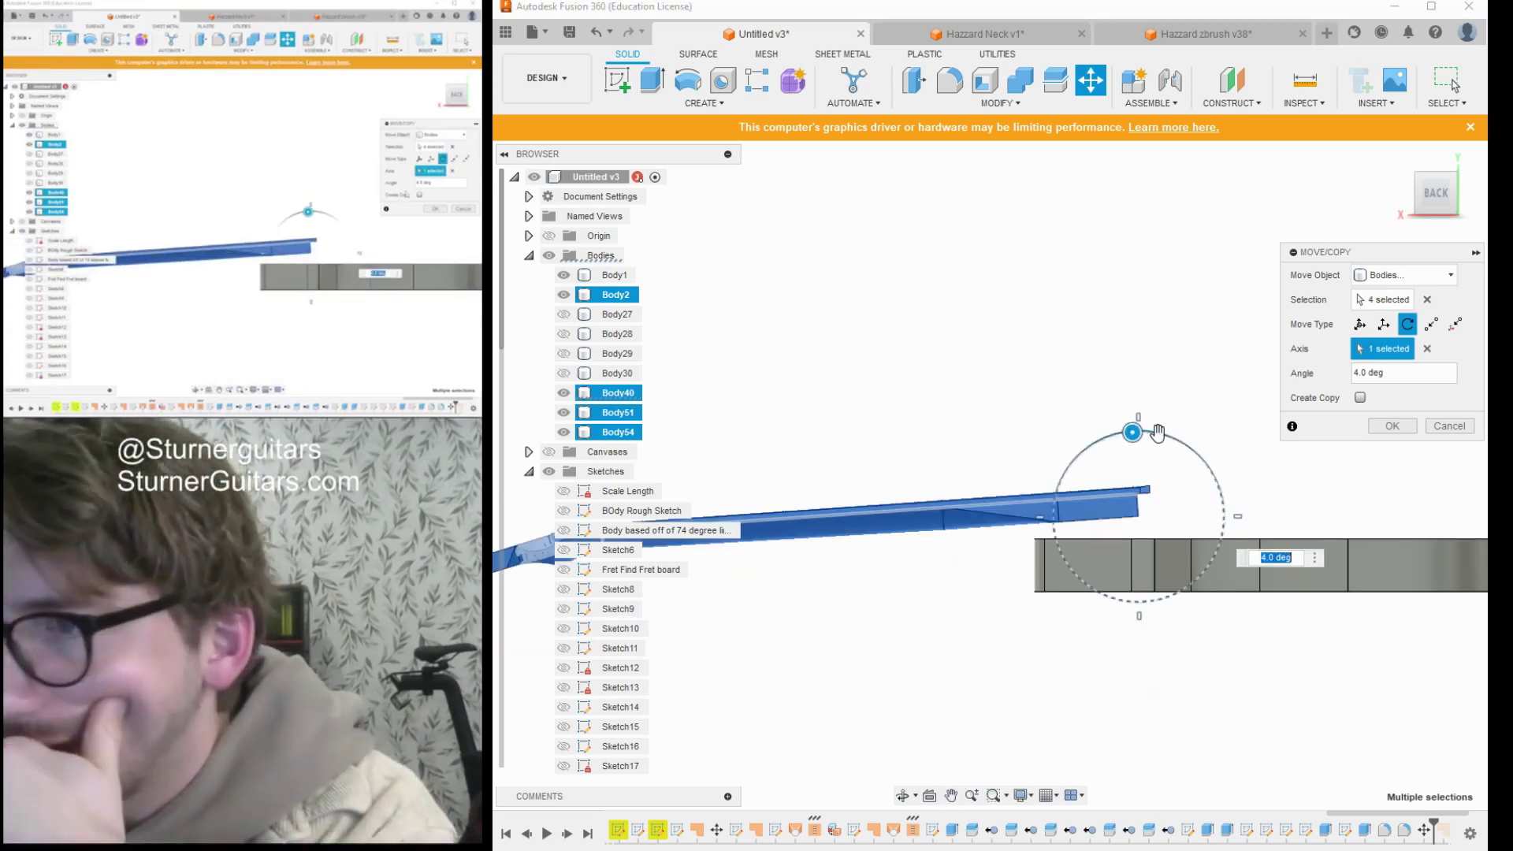
{"action": "left_click", "coordinate": [1356, 325]}
{"action": "left_click_drag", "start_coordinate": [1150, 487], "coordinate": [1145, 528]}
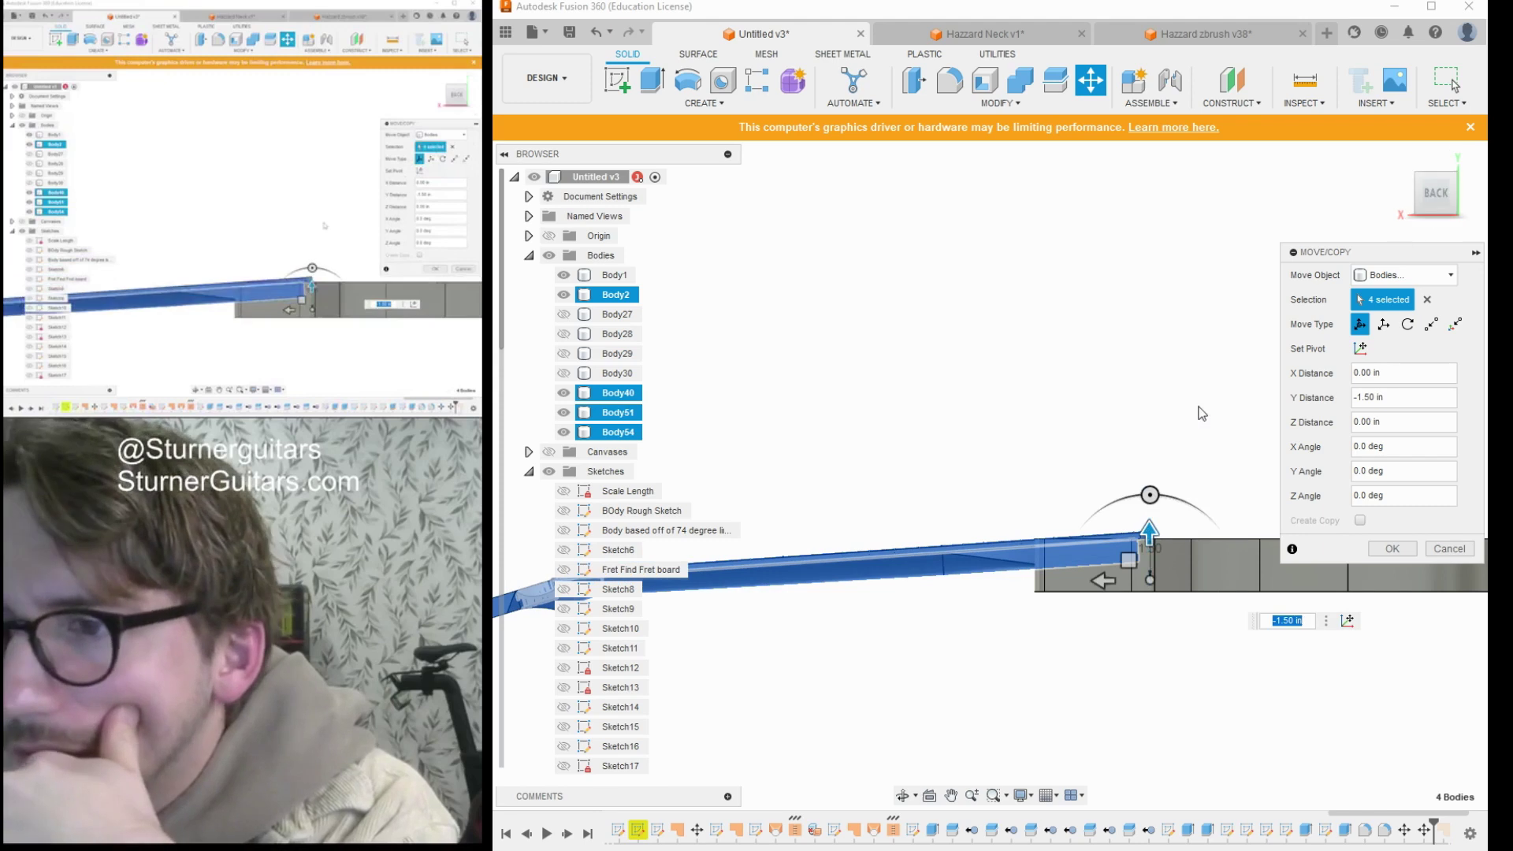
Try a Y distance of -1.40 in for the neck bodies, and set it back to -1.50 in.
{"action": "scroll", "coordinate": [1152, 450], "scroll_direction": "up", "scroll_amount": 2}
{"action": "mouse_move", "coordinate": [1435, 199]}
{"action": "left_mouse_down"}
{"action": "mouse_move", "coordinate": [1436, 220]}
{"action": "mouse_move", "coordinate": [1455, 217]}
{"action": "mouse_move", "coordinate": [1436, 199]}
{"action": "left_mouse_up"}
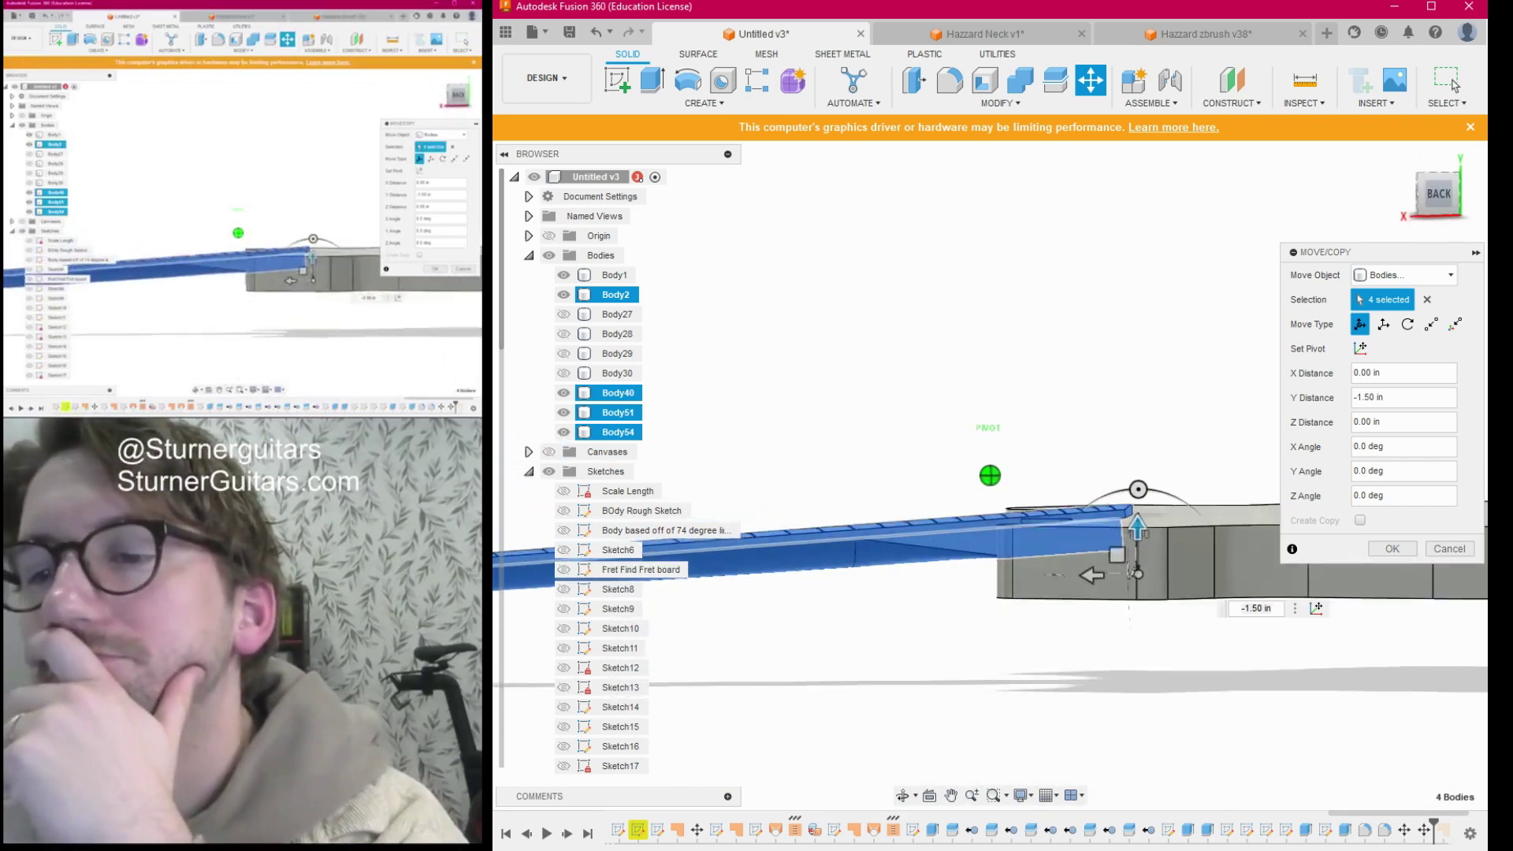
{"action": "middle_click_drag", "start_coordinate": [990, 475], "coordinate": [997, 474], "text": "shift"}
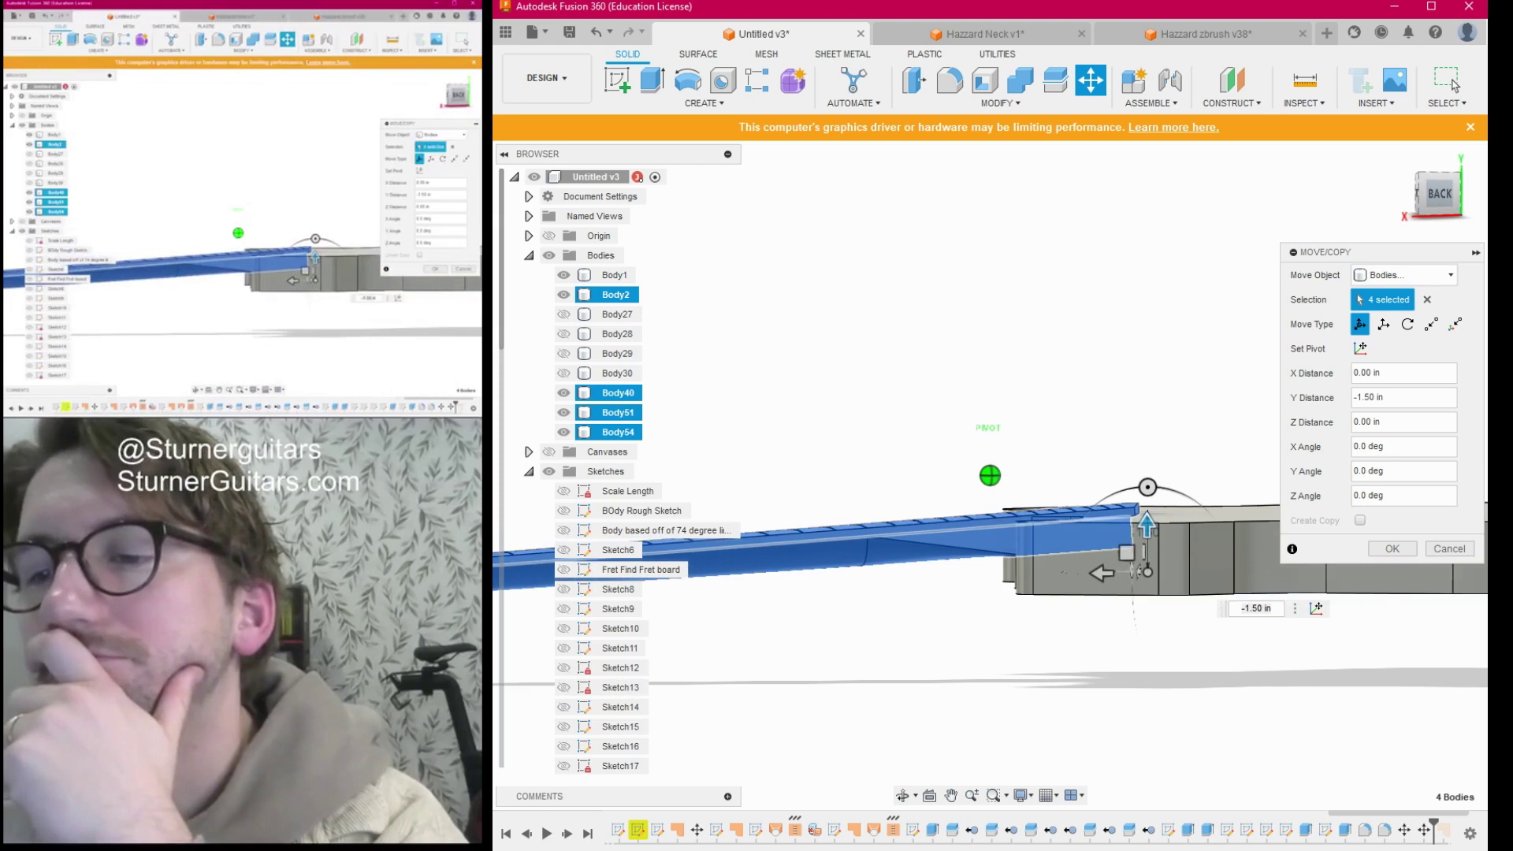
{"action": "left_click", "coordinate": [1435, 201]}
{"action": "scroll", "coordinate": [1198, 396], "scroll_direction": "up", "scroll_amount": 3}
{"action": "middle_click_drag", "start_coordinate": [1142, 445], "coordinate": [1179, 387]}
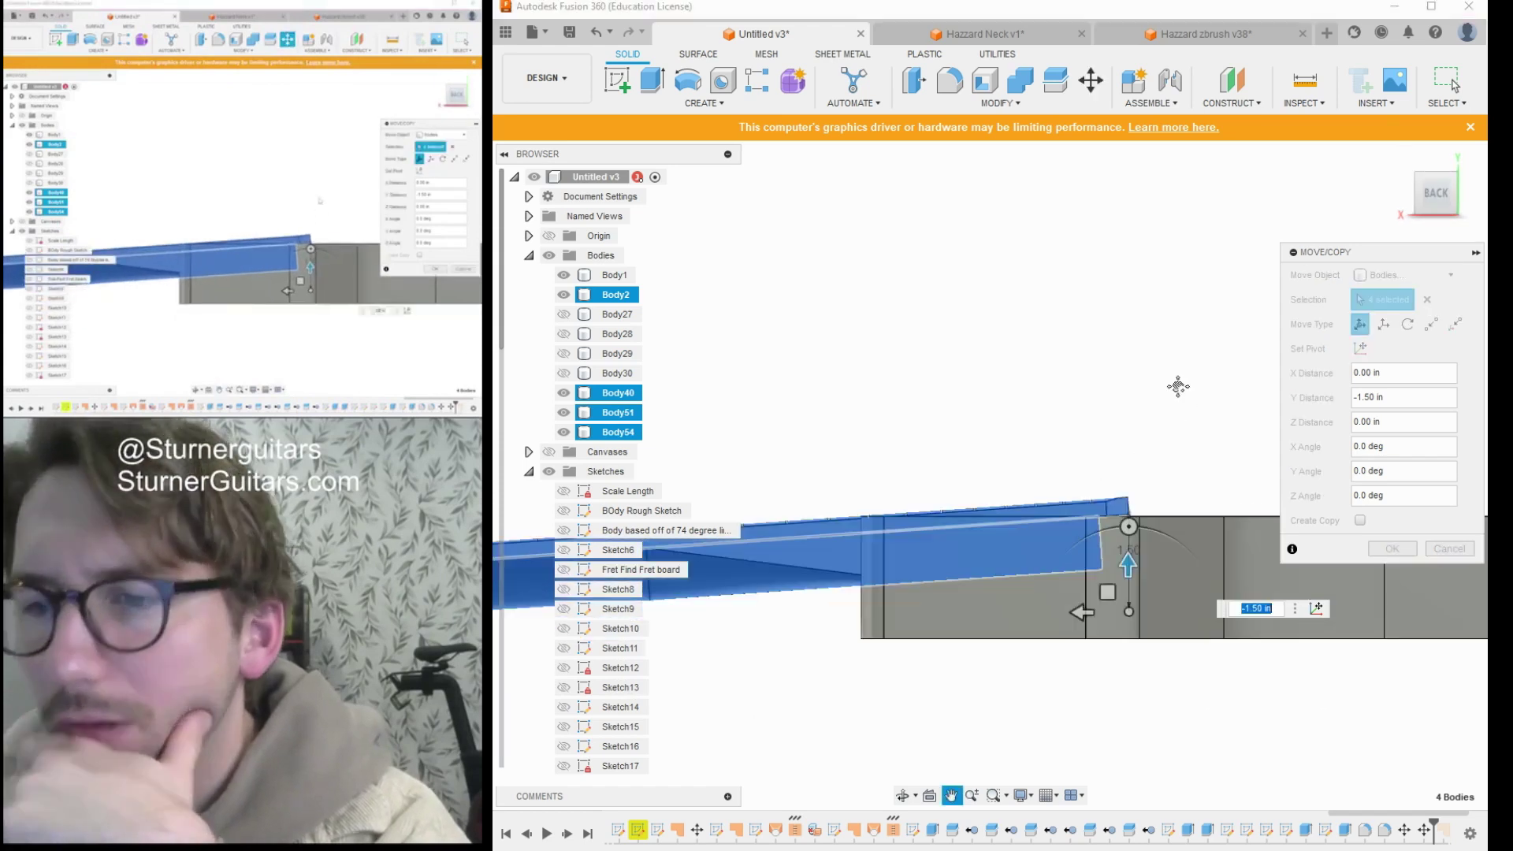
{"action": "scroll", "coordinate": [1166, 591], "scroll_direction": "up", "scroll_amount": 3}
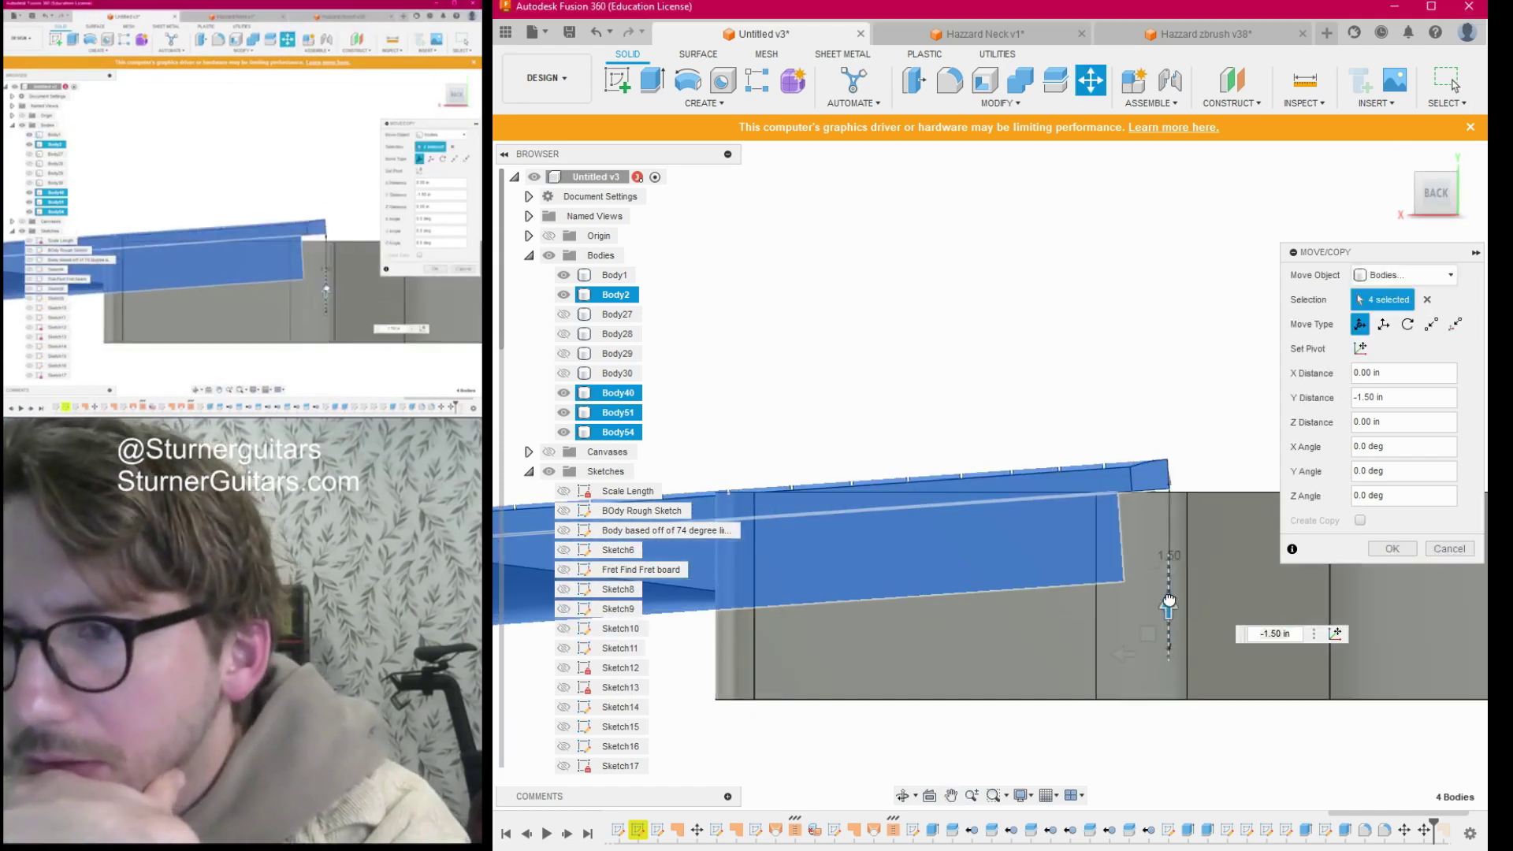
{"action": "left_click_drag", "start_coordinate": [1169, 604], "coordinate": [1170, 593]}
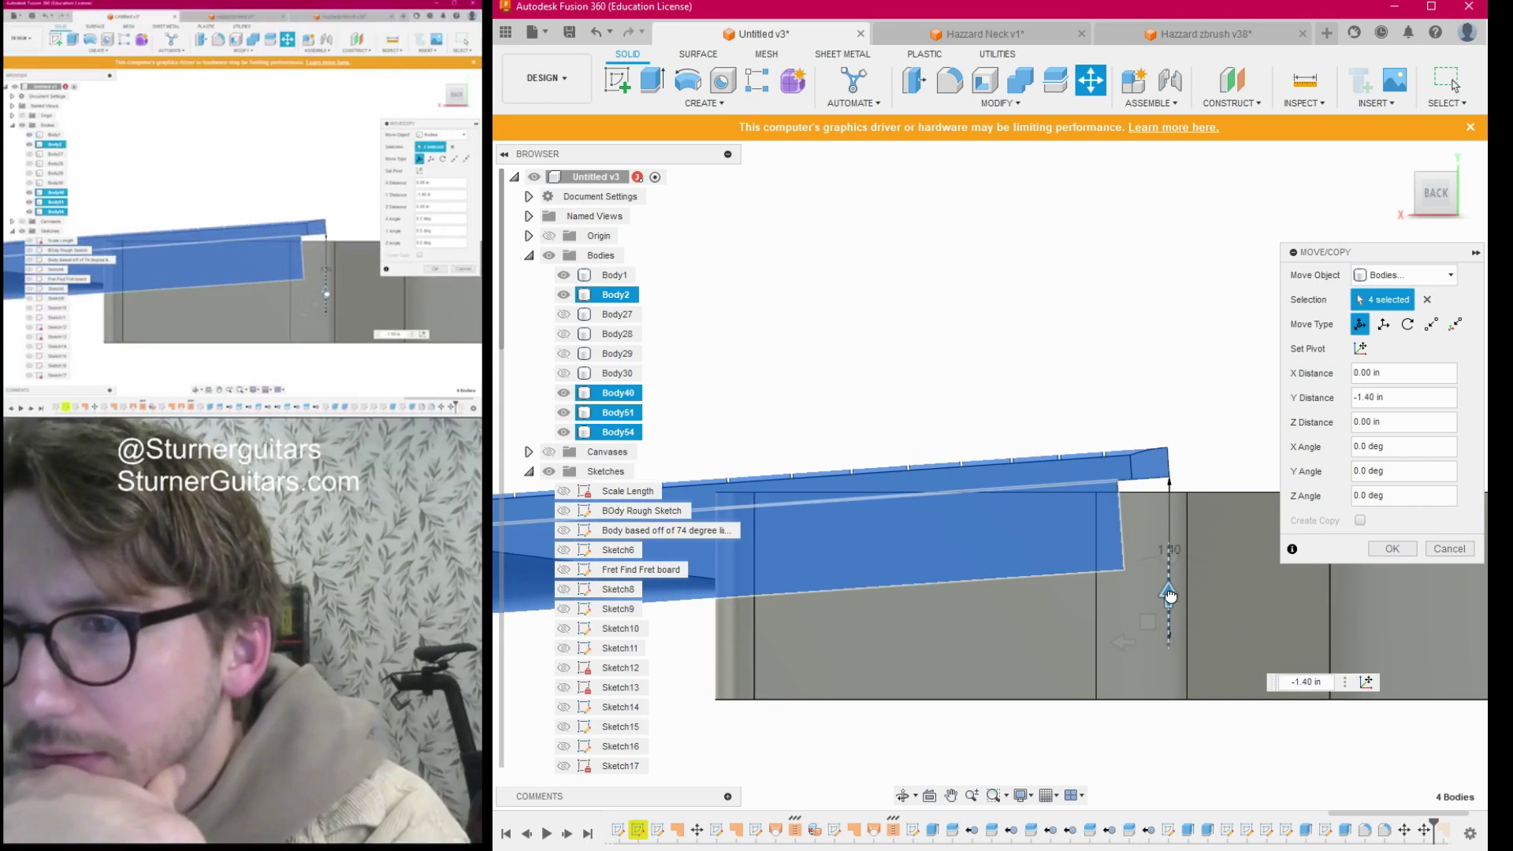
{"action": "left_click_drag", "start_coordinate": [1171, 596], "coordinate": [1168, 607]}
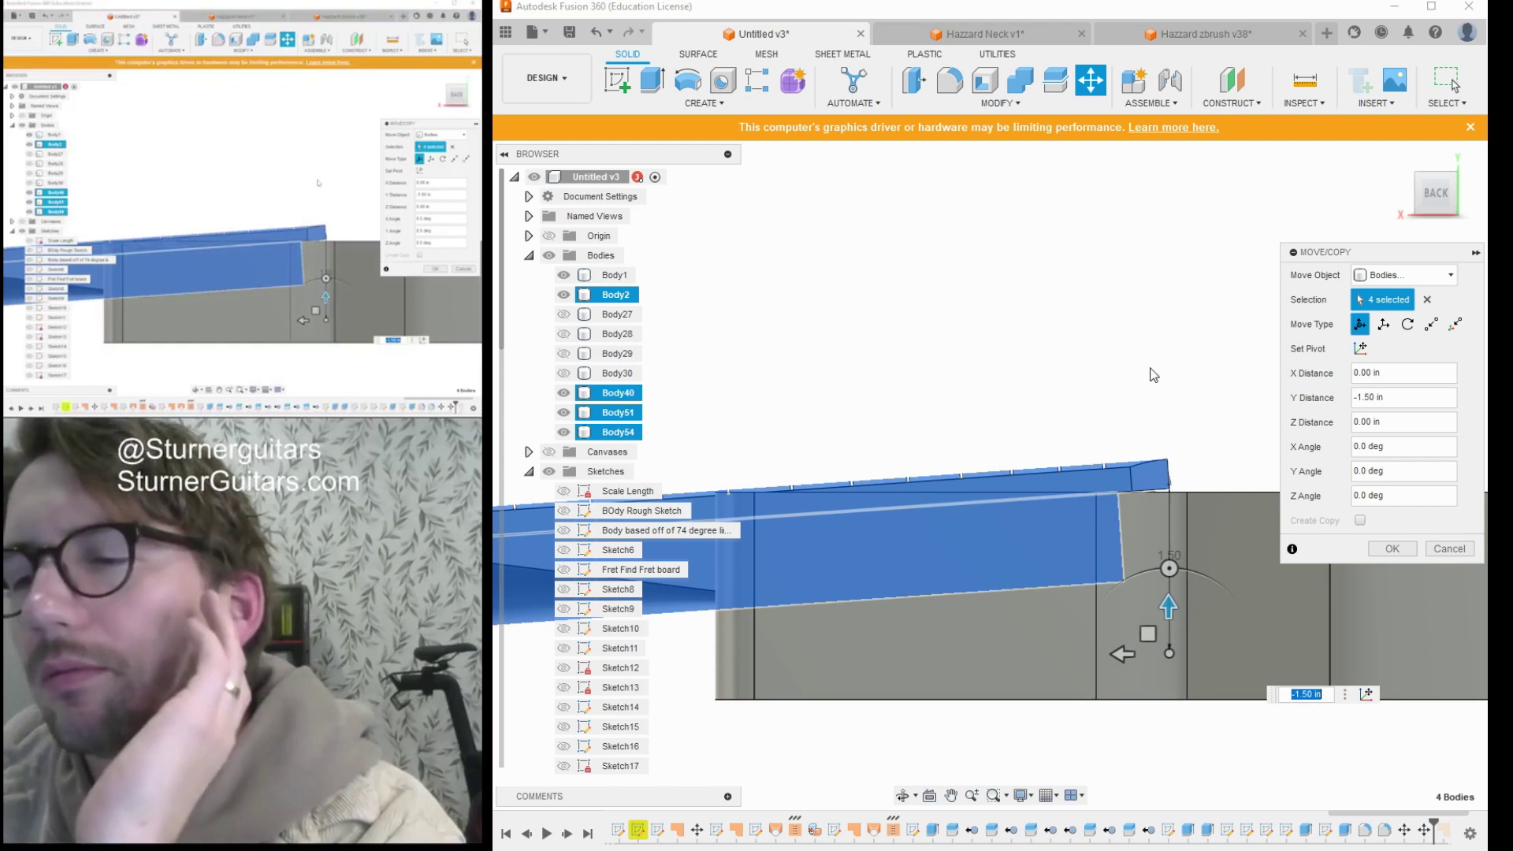
Check the fit of the lowered neck against the body's top face and confirm the move.
{"action": "scroll", "coordinate": [961, 476], "scroll_direction": "down", "scroll_amount": 3}
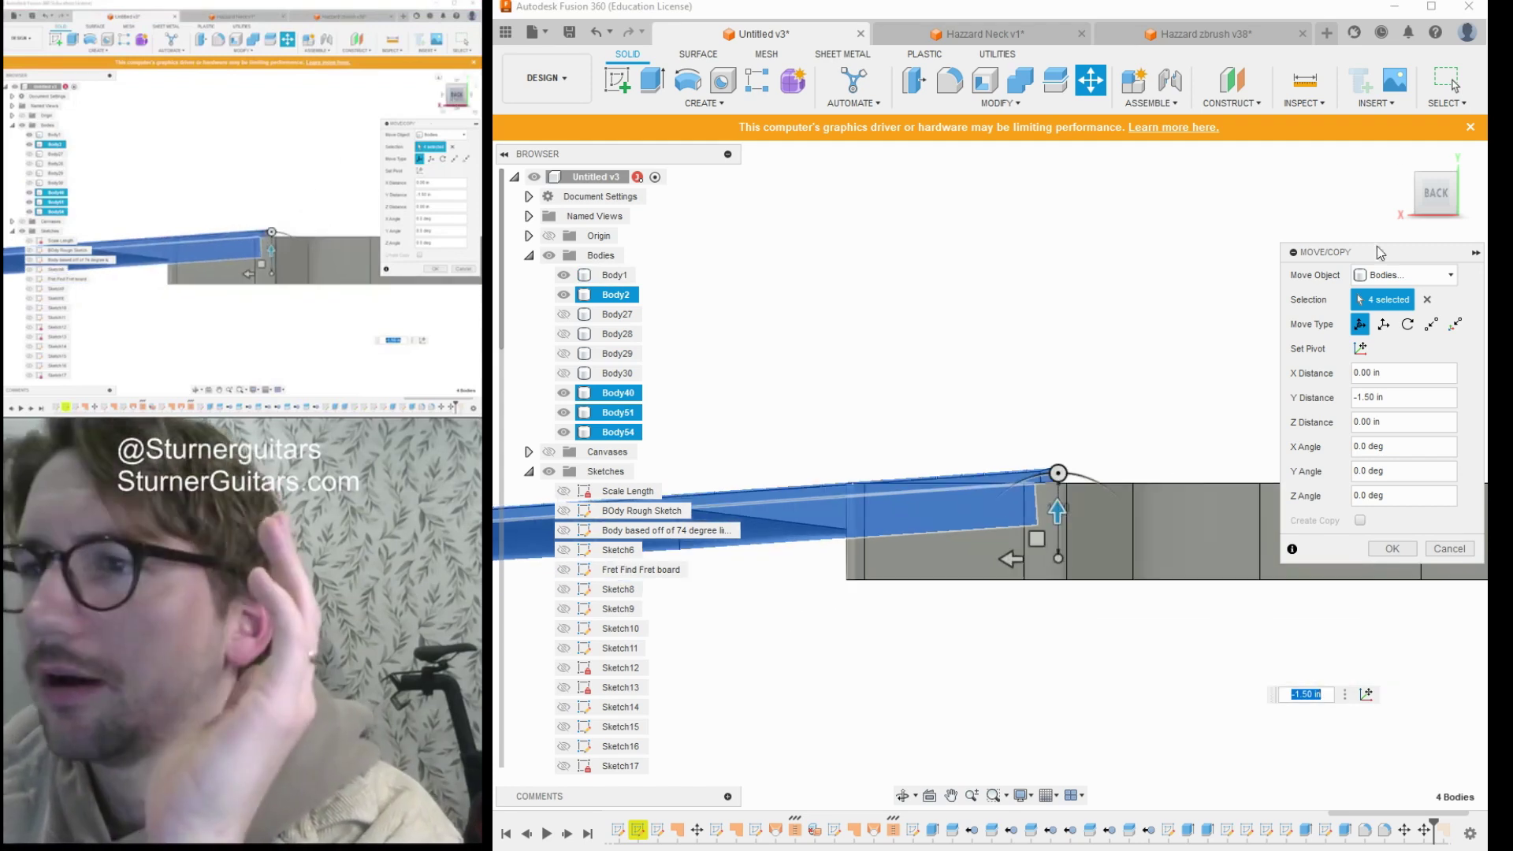
{"action": "left_click_drag", "start_coordinate": [1441, 197], "coordinate": [1321, 216]}
{"action": "scroll", "coordinate": [1023, 353], "scroll_direction": "down", "scroll_amount": 4}
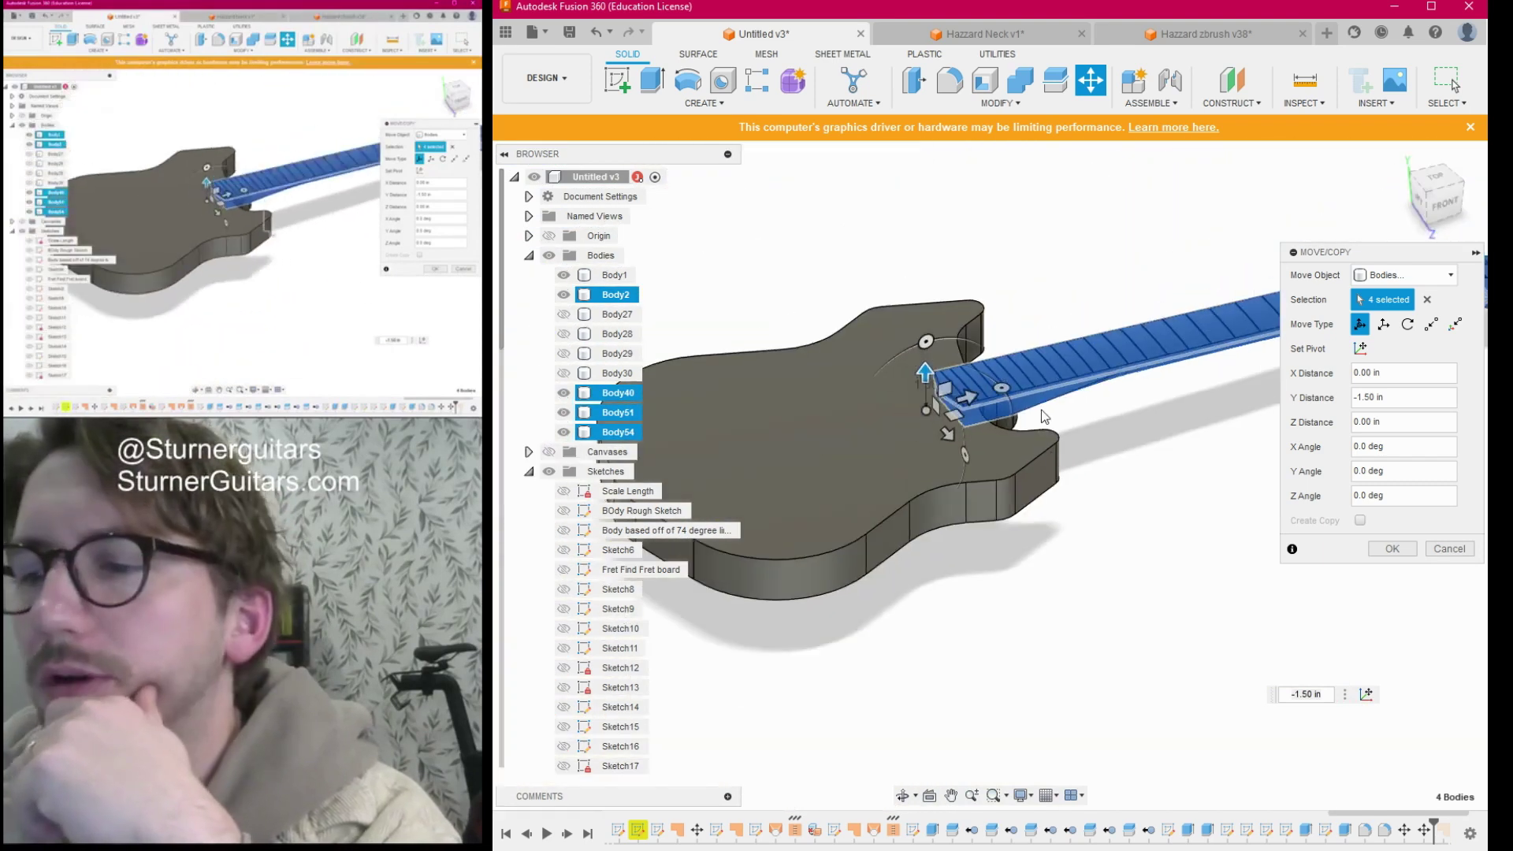
{"action": "middle_click_drag", "start_coordinate": [1052, 459], "coordinate": [1097, 443]}
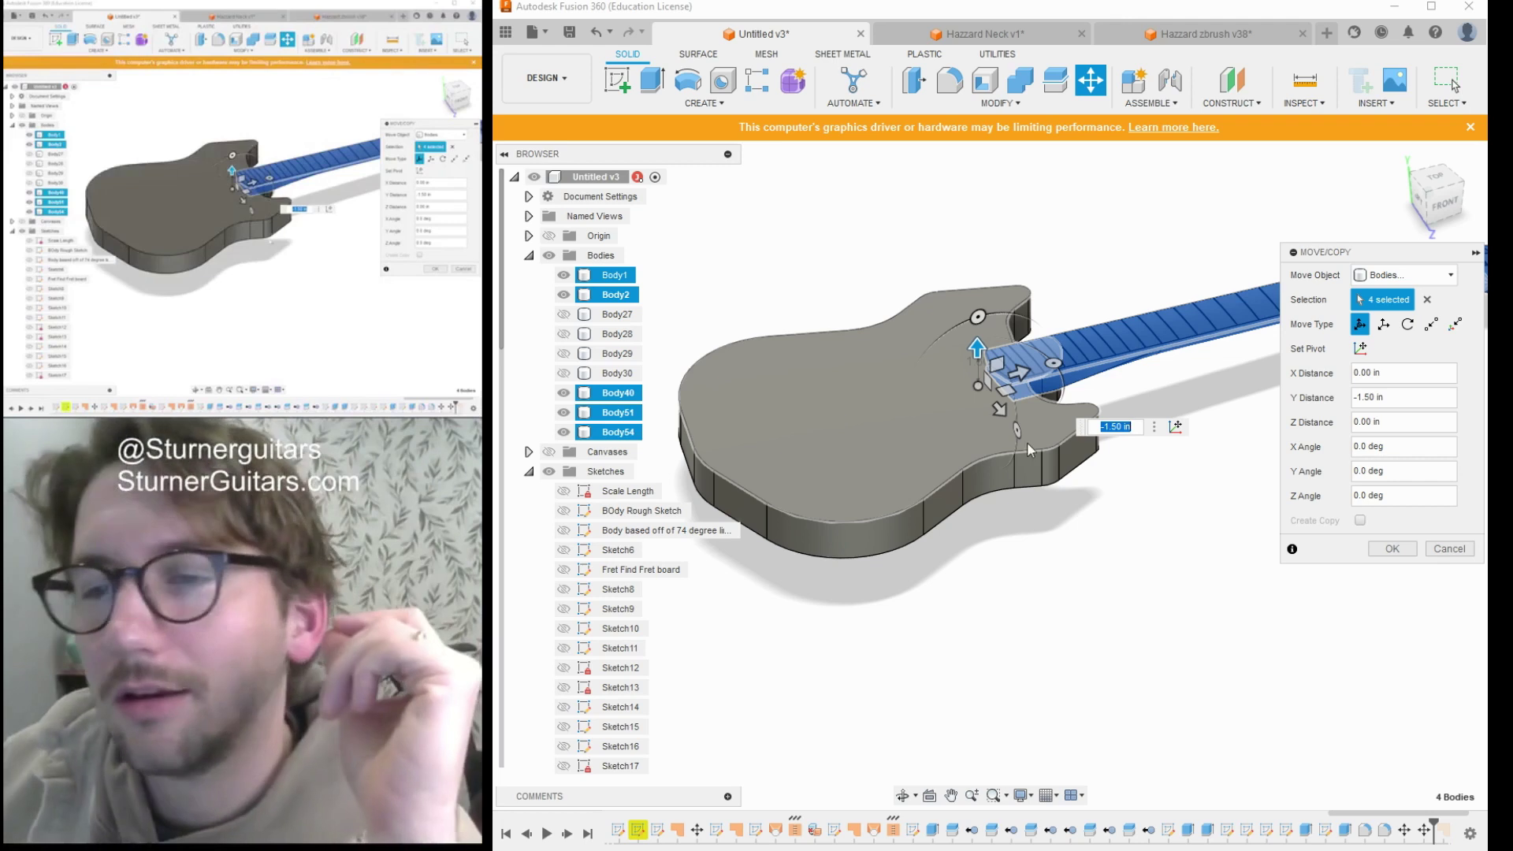
{"action": "scroll", "coordinate": [1055, 510], "scroll_direction": "down", "scroll_amount": 4}
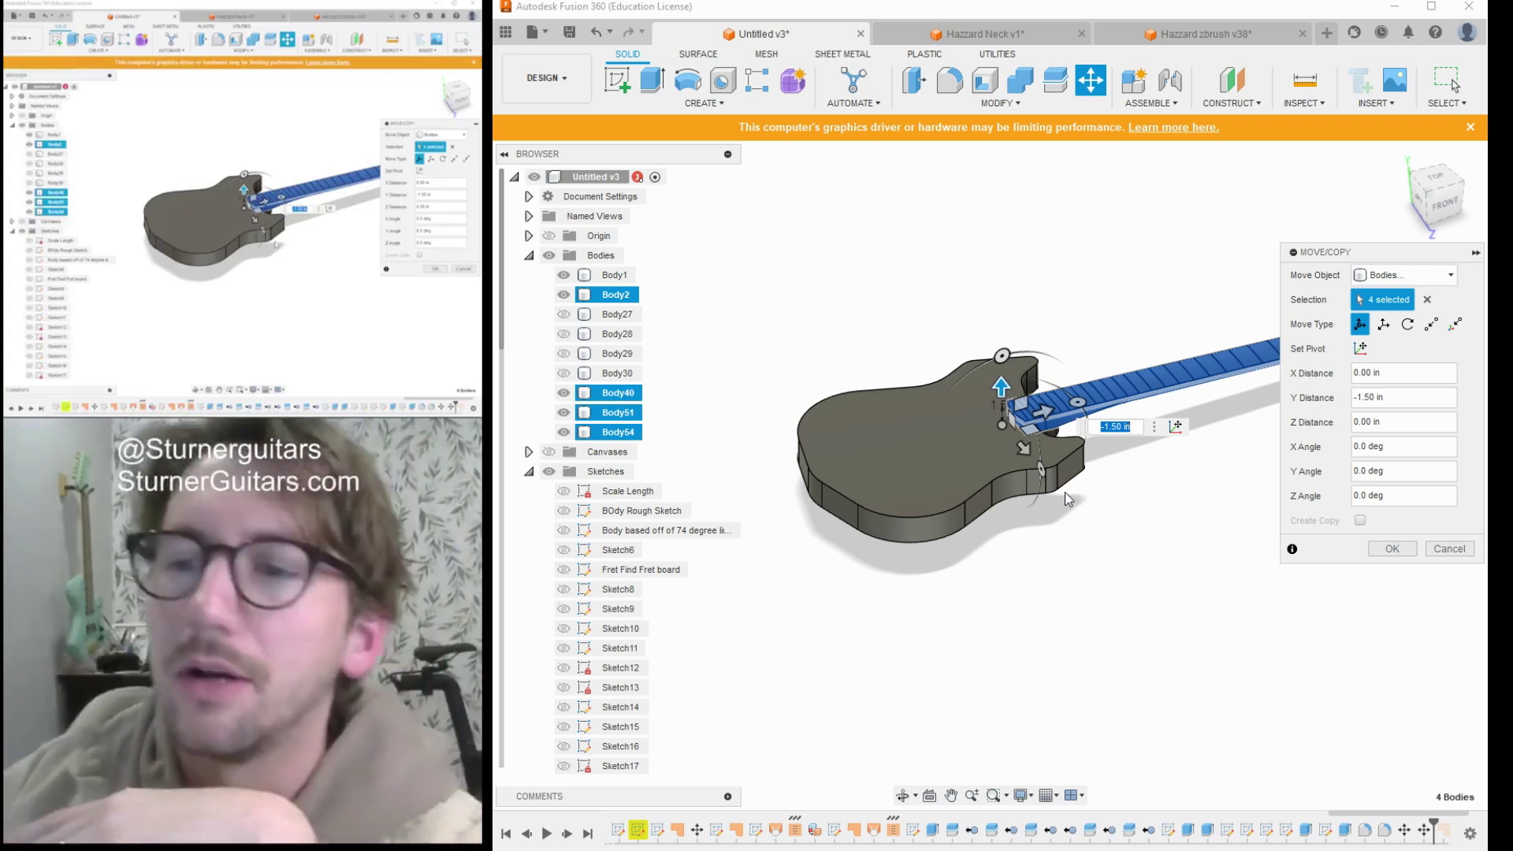
{"action": "middle_click_drag", "start_coordinate": [1100, 495], "coordinate": [1053, 561]}
{"action": "left_click", "coordinate": [1392, 549]}
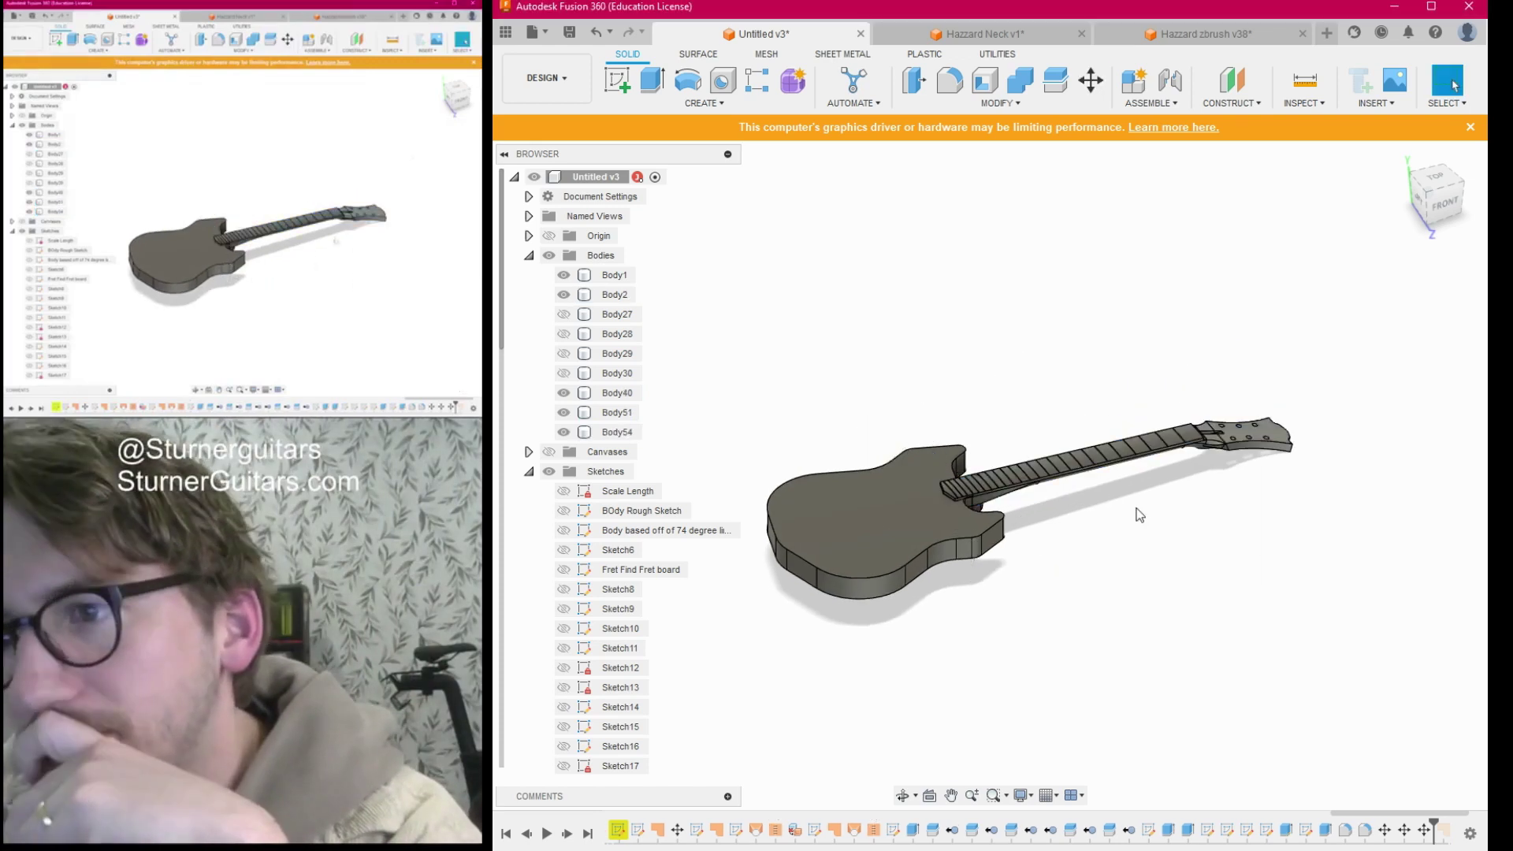
Examine the neck angle and heel joint from the underside, the back, the top and at an angle.
{"action": "middle_click_drag", "start_coordinate": [982, 470], "coordinate": [1151, 552], "text": "shift"}
{"action": "scroll", "coordinate": [1146, 465], "scroll_direction": "up", "scroll_amount": 5}
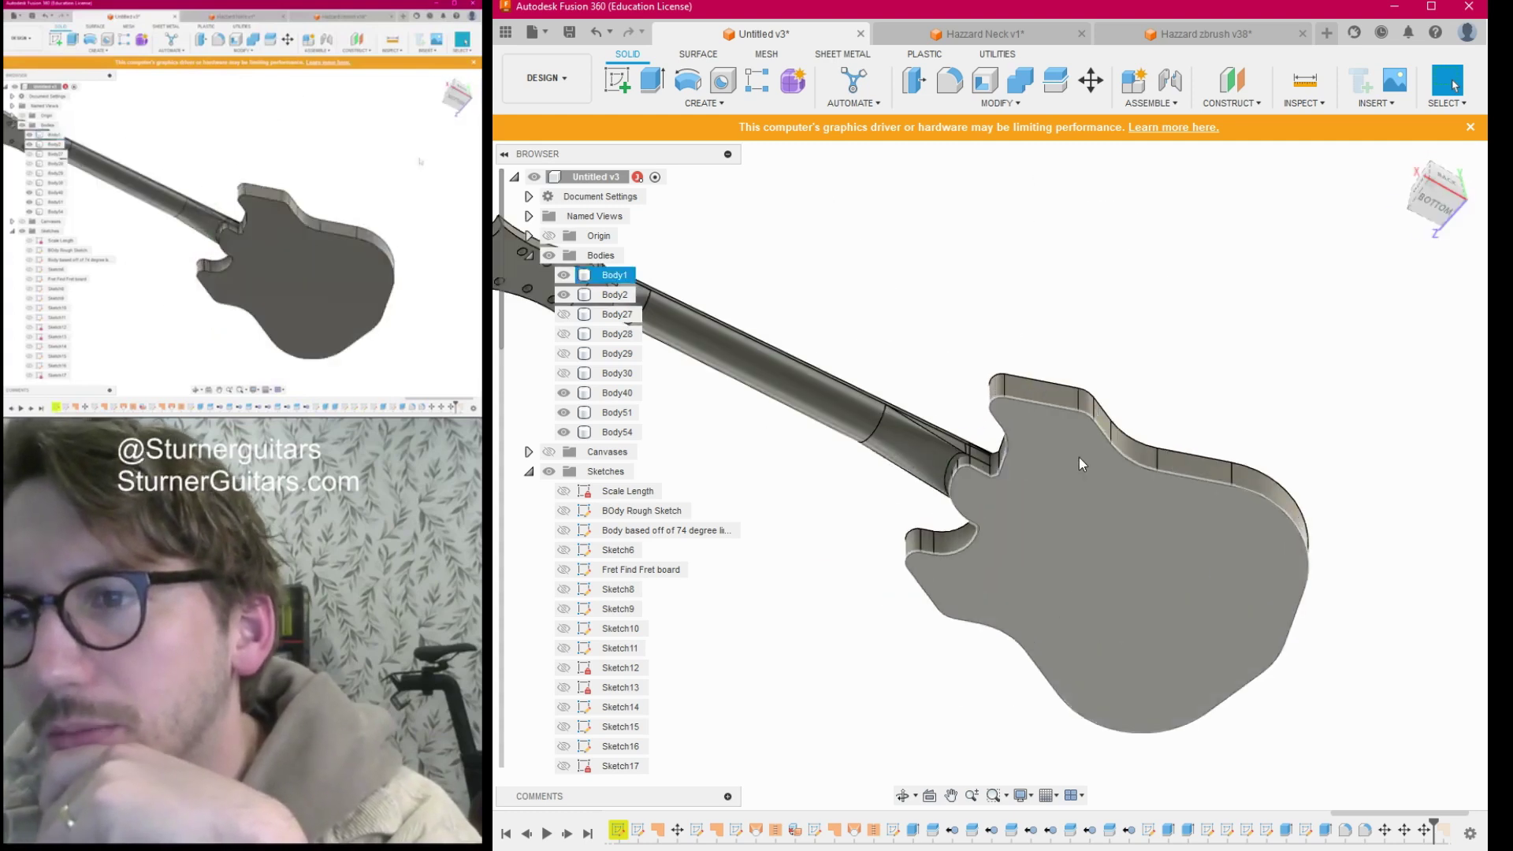
{"action": "left_click", "coordinate": [1439, 186]}
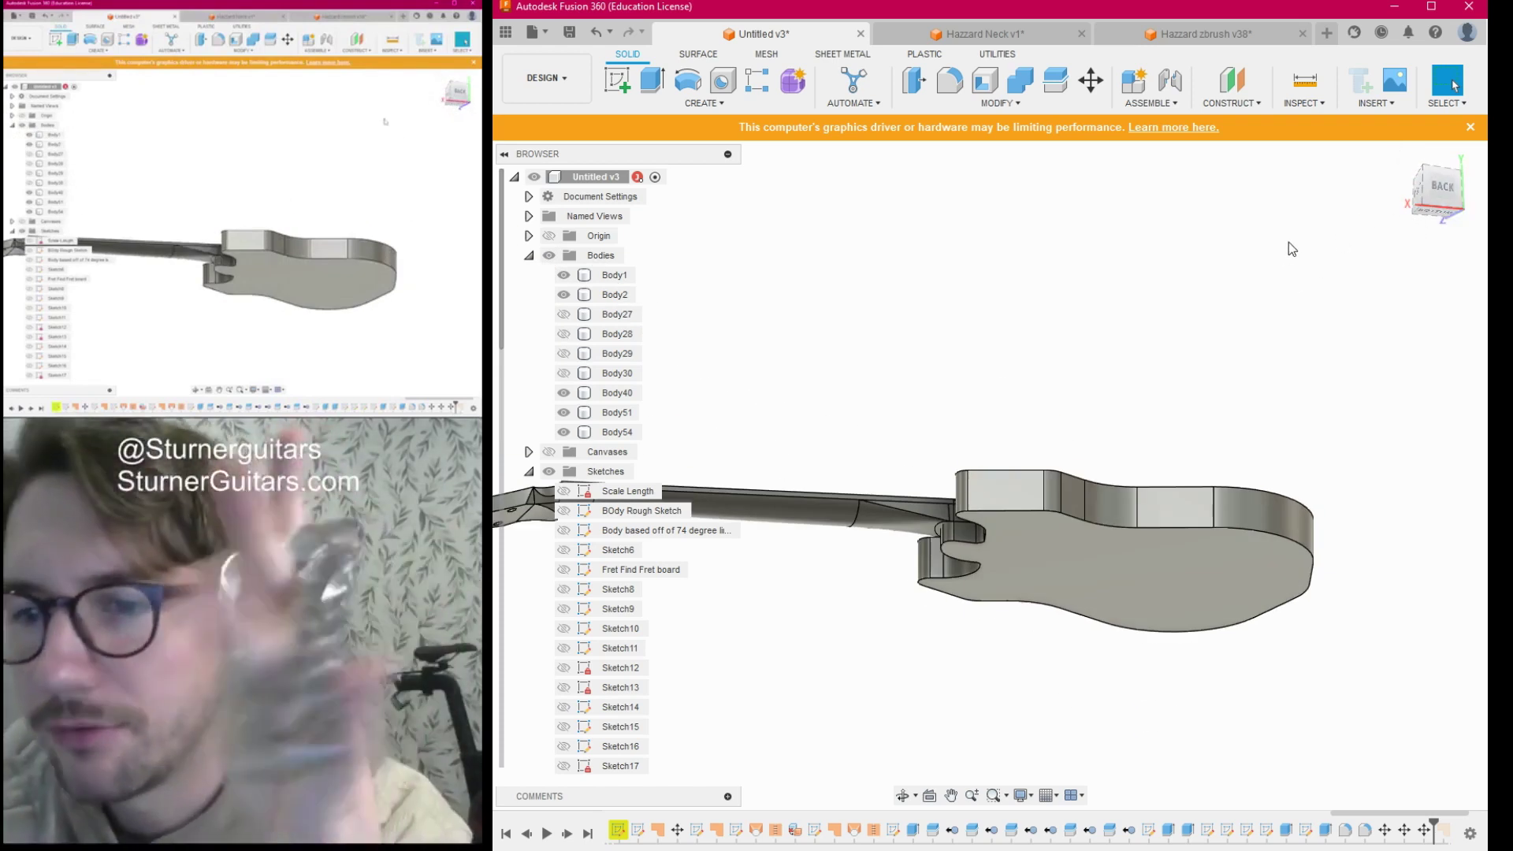
{"action": "left_click_drag", "start_coordinate": [1445, 192], "coordinate": [1426, 239]}
{"action": "left_click", "coordinate": [1203, 528]}
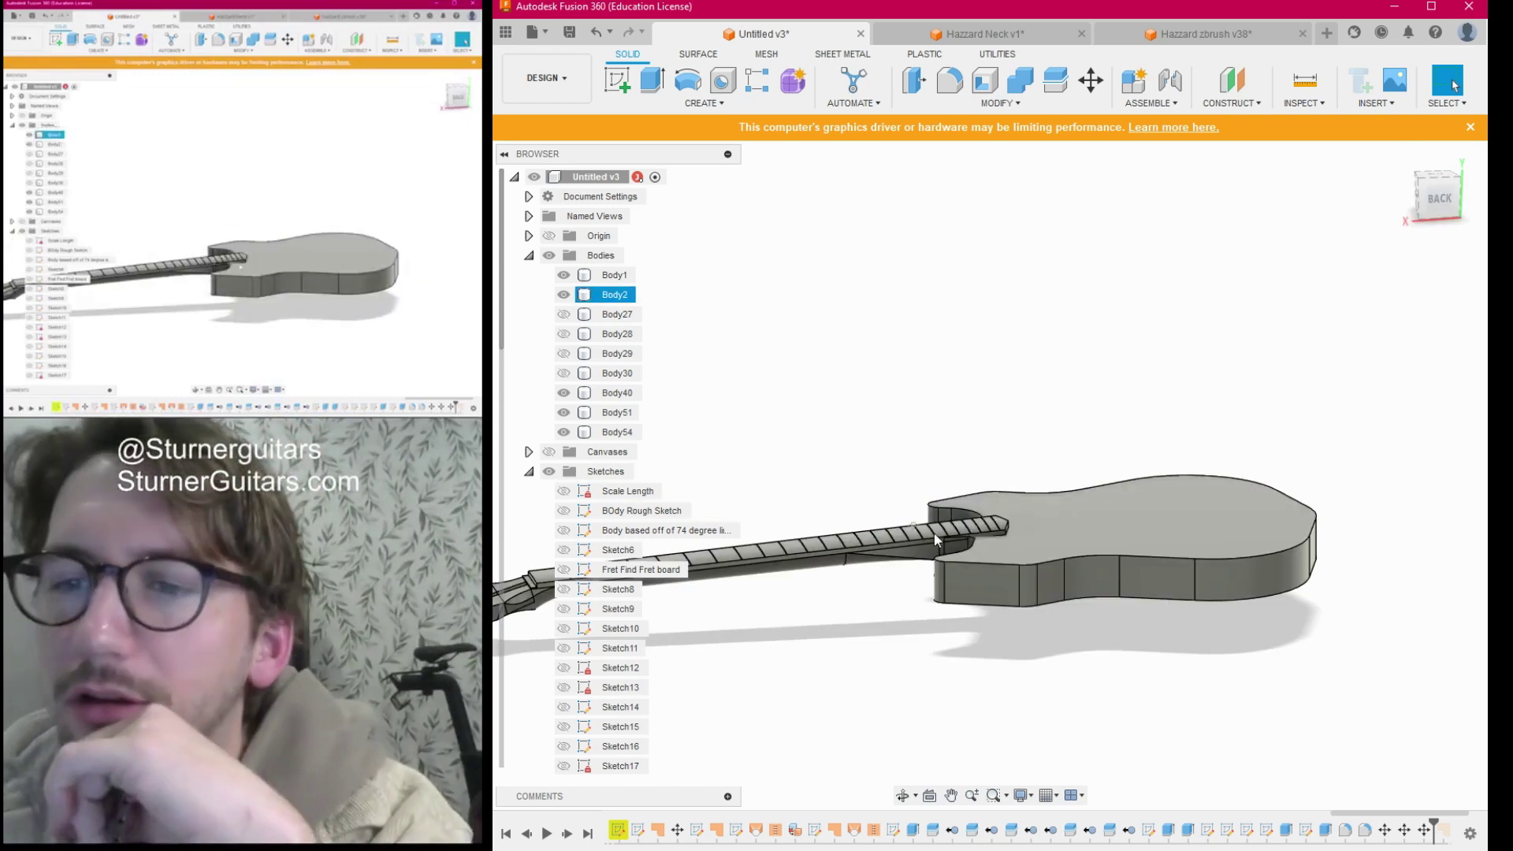
{"action": "scroll", "coordinate": [968, 550], "scroll_direction": "down", "scroll_amount": 3}
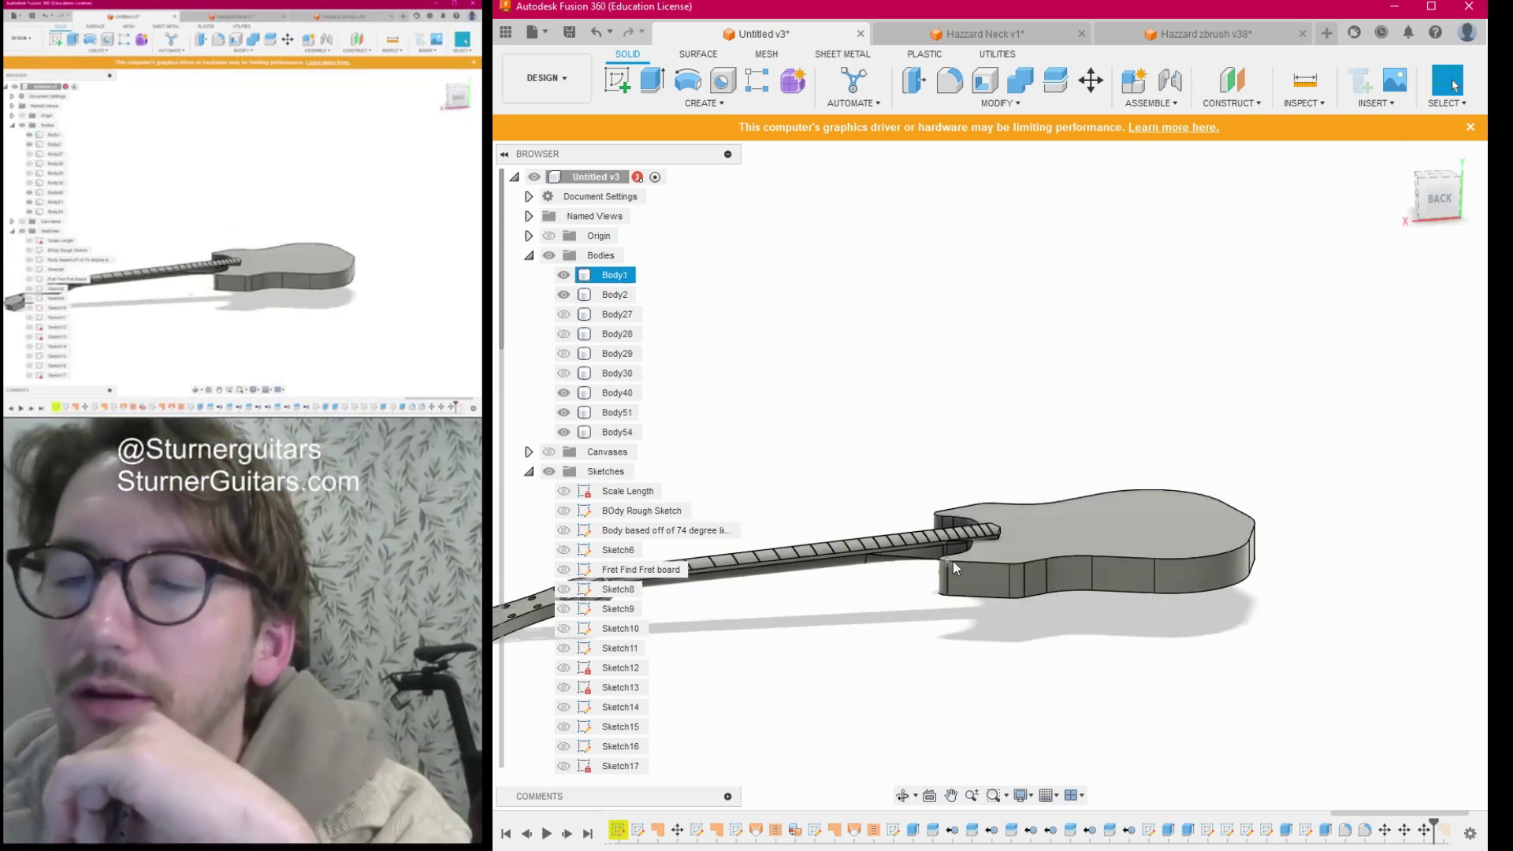
{"action": "middle_click_drag", "start_coordinate": [894, 640], "coordinate": [1035, 601]}
{"action": "key", "text": "Escape"}
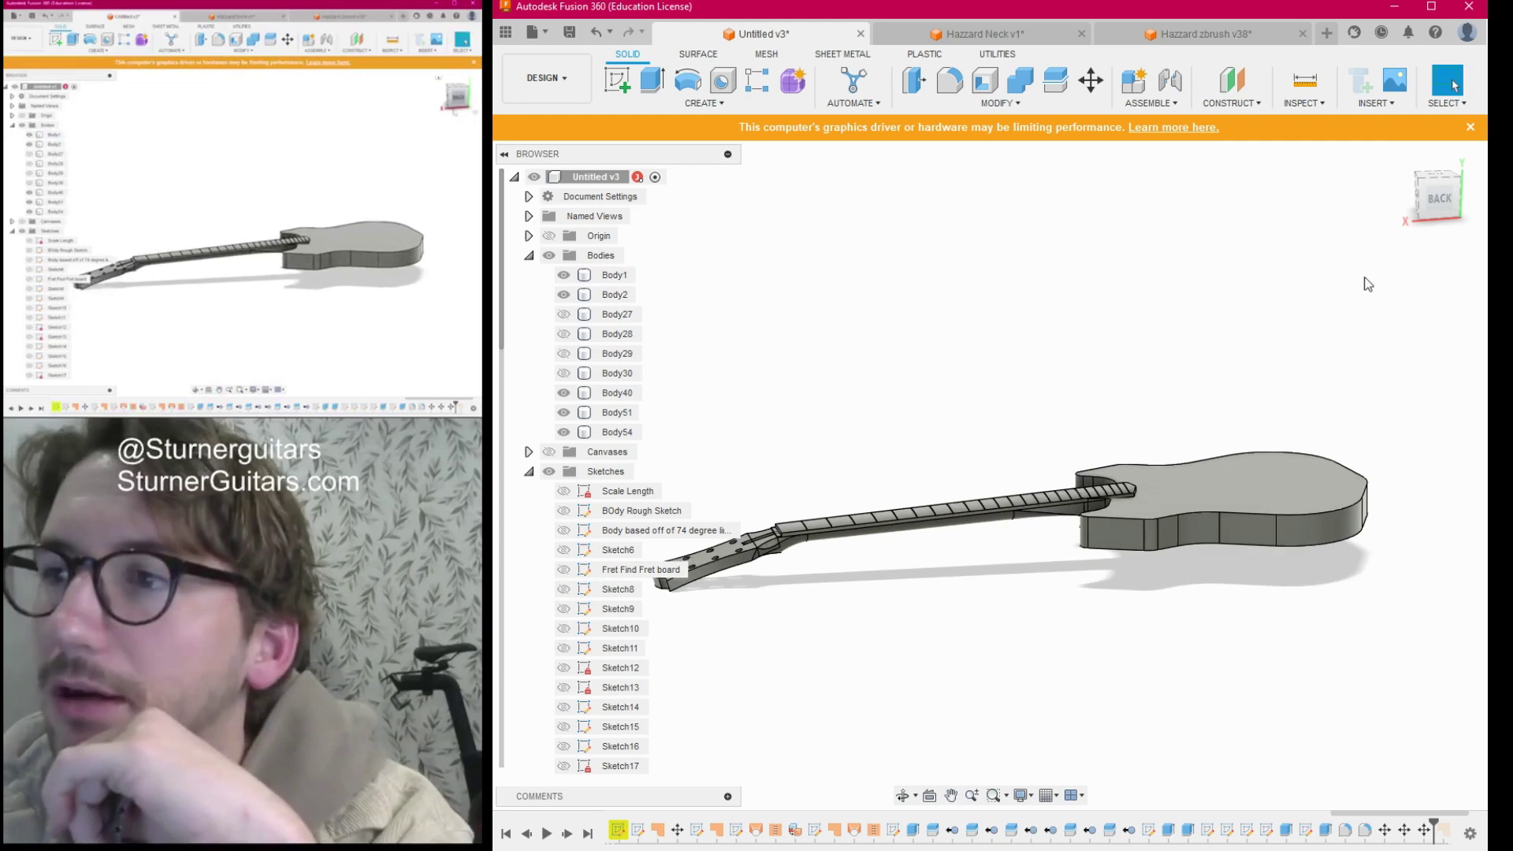
{"action": "mouse_move", "coordinate": [1437, 206]}
{"action": "left_mouse_down"}
{"action": "mouse_move", "coordinate": [1394, 240]}
{"action": "mouse_move", "coordinate": [1301, 264]}
{"action": "mouse_move", "coordinate": [1226, 225]}
{"action": "mouse_move", "coordinate": [1150, 256]}
{"action": "mouse_move", "coordinate": [1436, 201]}
{"action": "left_mouse_up"}
{"action": "left_click", "coordinate": [1437, 190]}
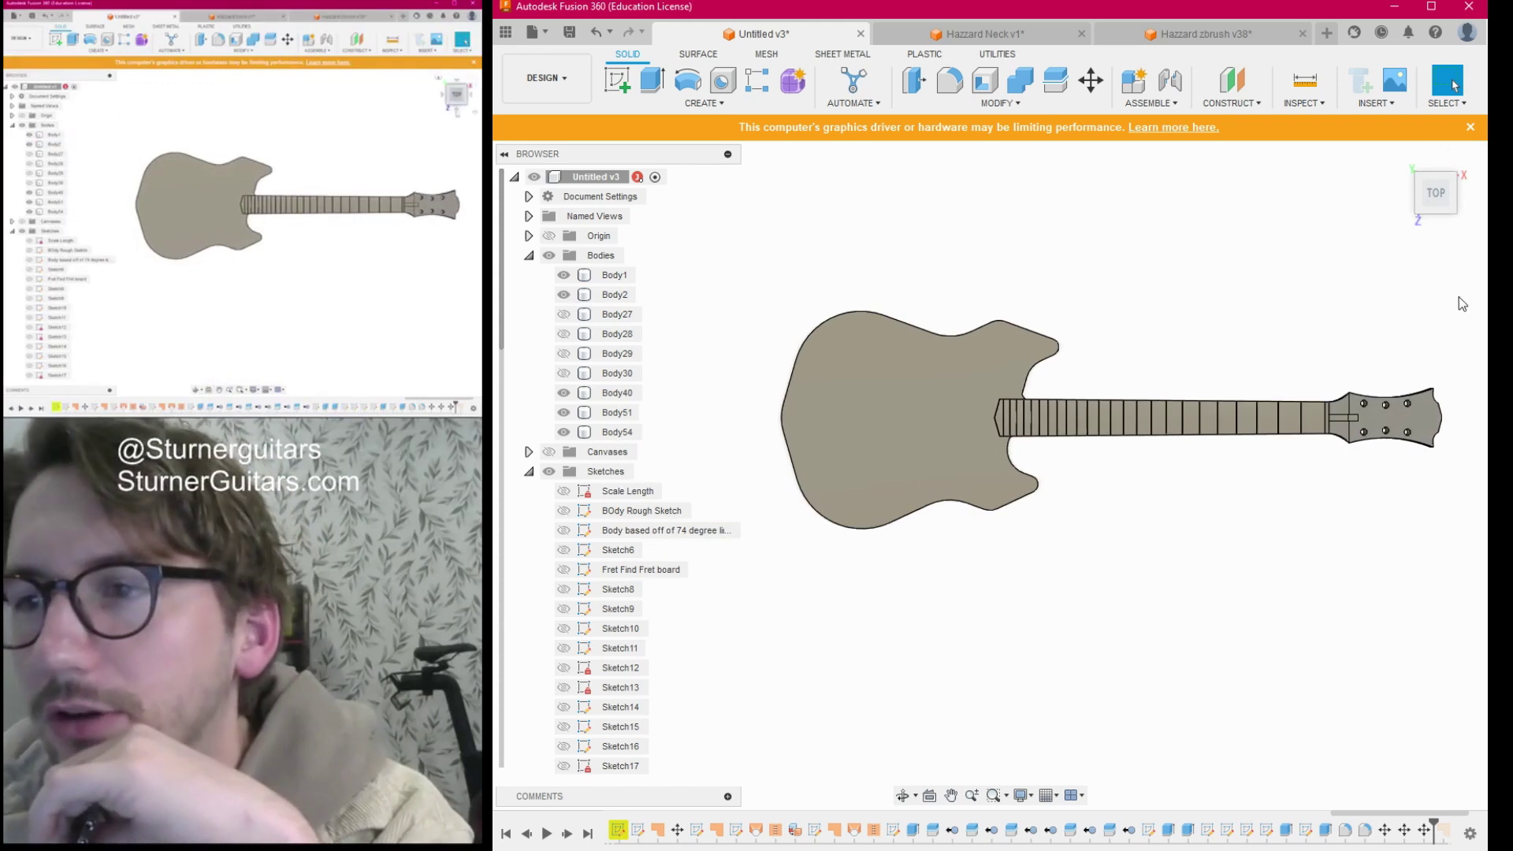
{"action": "mouse_move", "coordinate": [1436, 188]}
{"action": "left_mouse_down"}
{"action": "mouse_move", "coordinate": [1438, 150]}
{"action": "mouse_move", "coordinate": [1476, 178]}
{"action": "mouse_move", "coordinate": [1501, 157]}
{"action": "left_mouse_up"}
{"action": "scroll", "coordinate": [1129, 425], "scroll_direction": "down", "scroll_amount": 2}
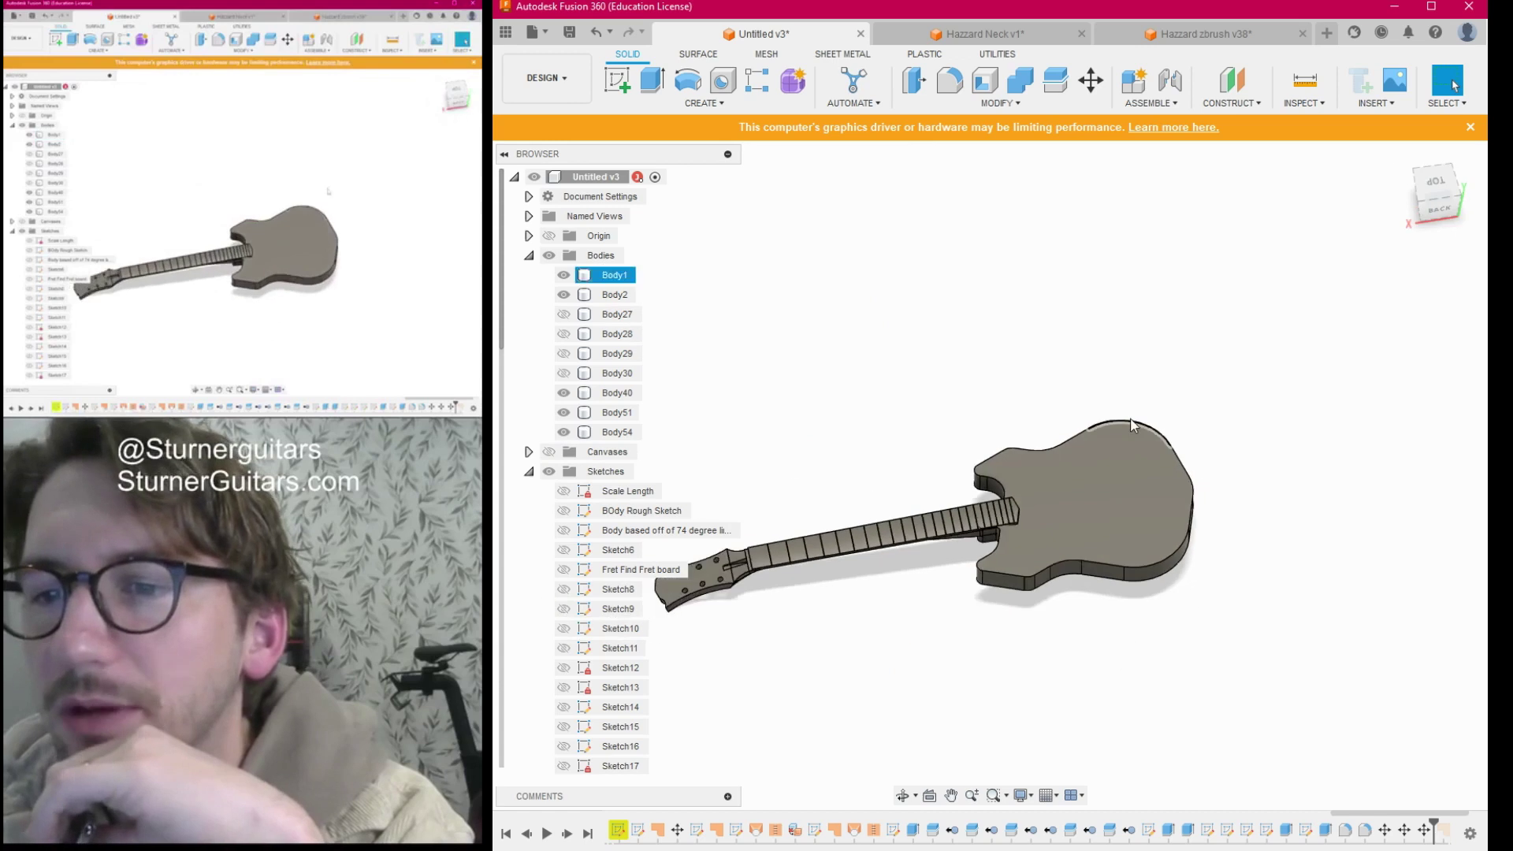
Examine the guitar body's flat top face and the angled neck from the back side and from directly above.
{"action": "middle_click_drag", "start_coordinate": [1174, 384], "coordinate": [1241, 326]}
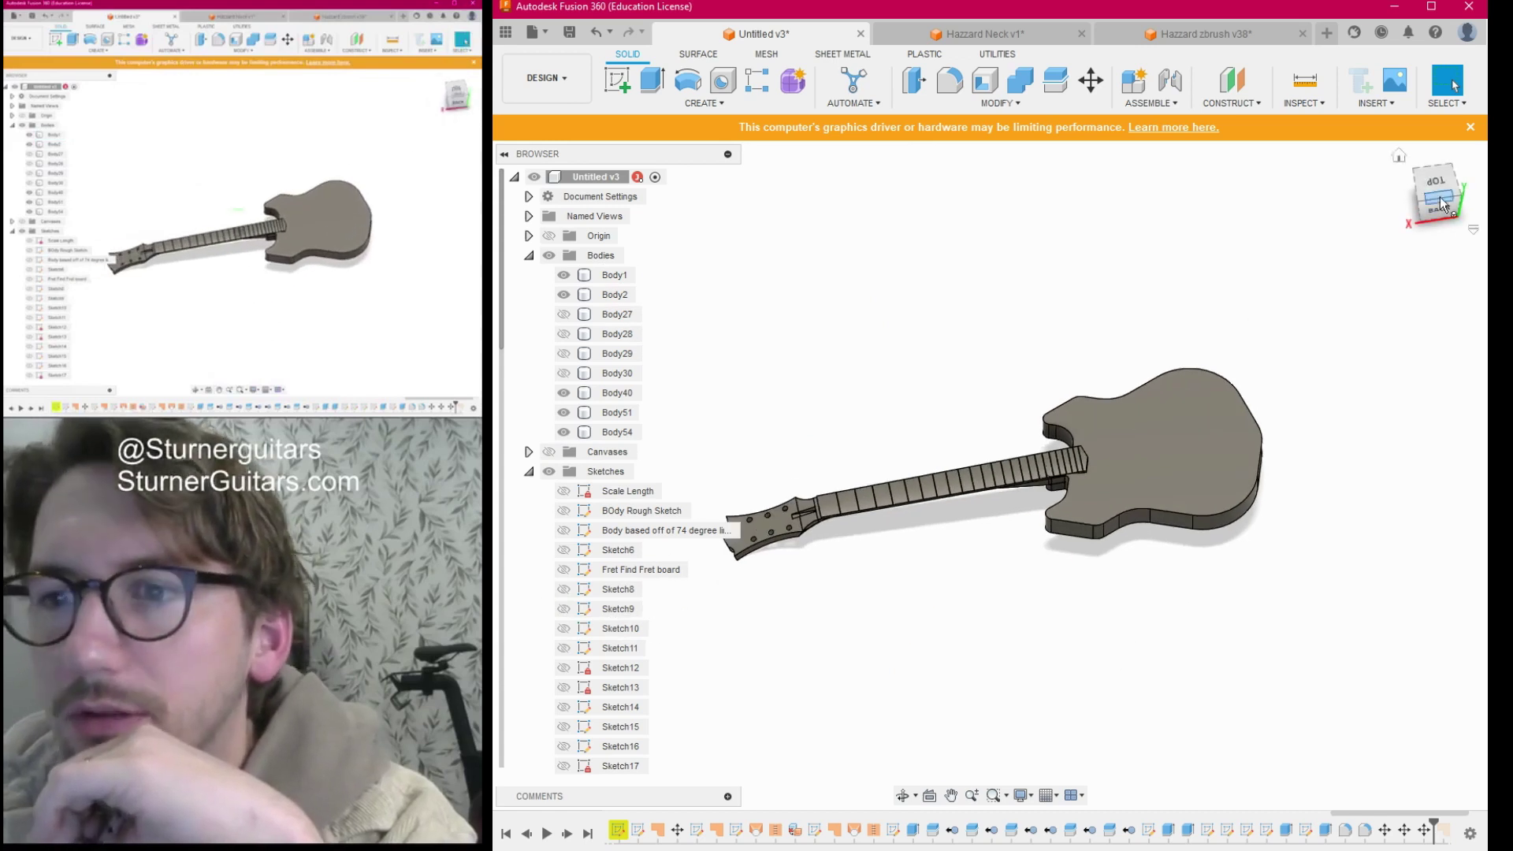
{"action": "left_click_drag", "start_coordinate": [1437, 189], "coordinate": [1436, 168]}
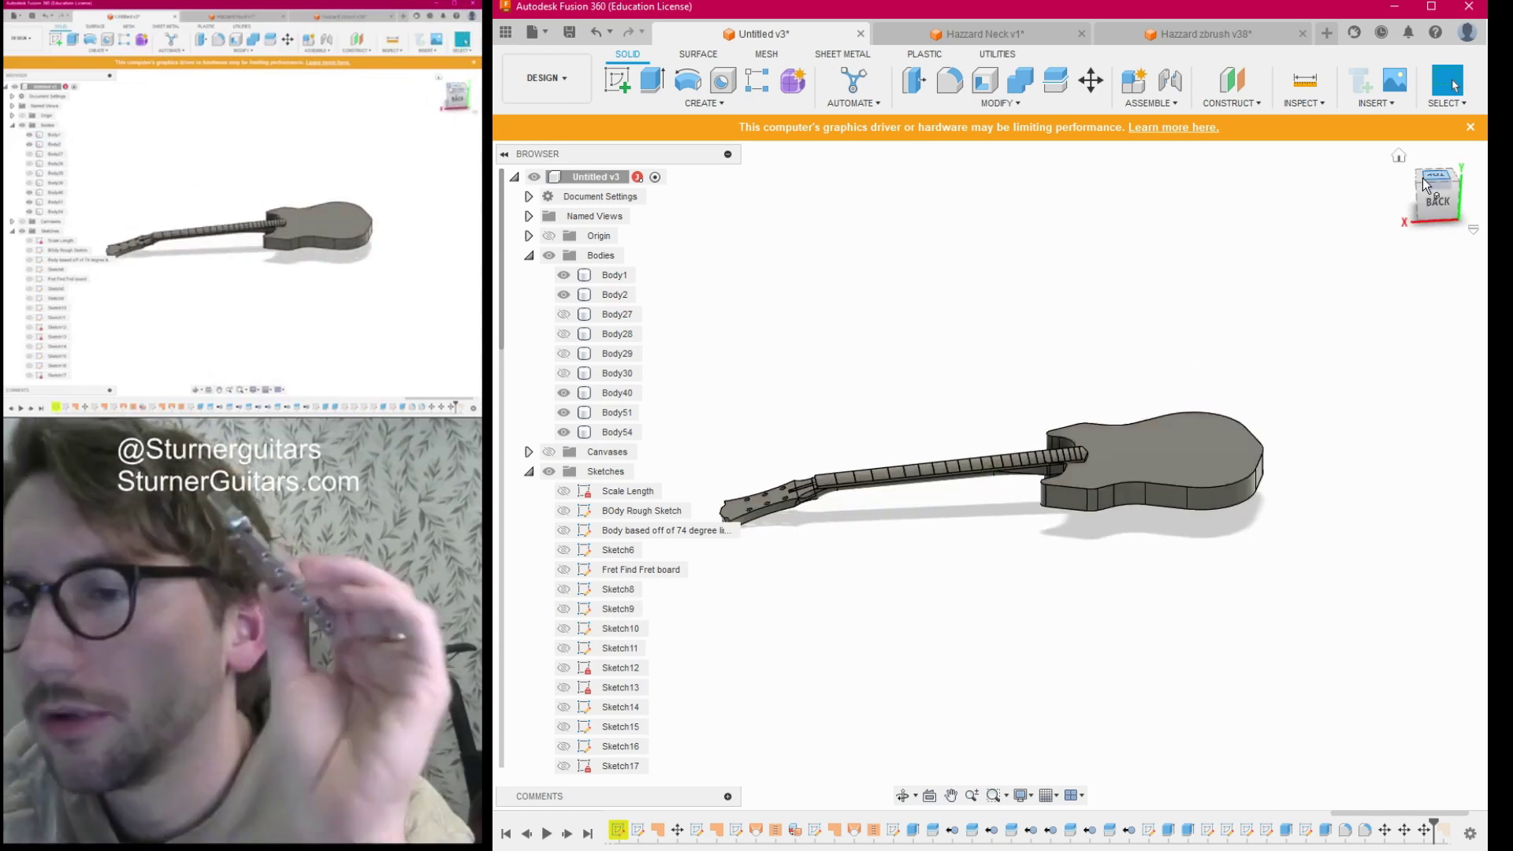
{"action": "left_click", "coordinate": [1157, 446]}
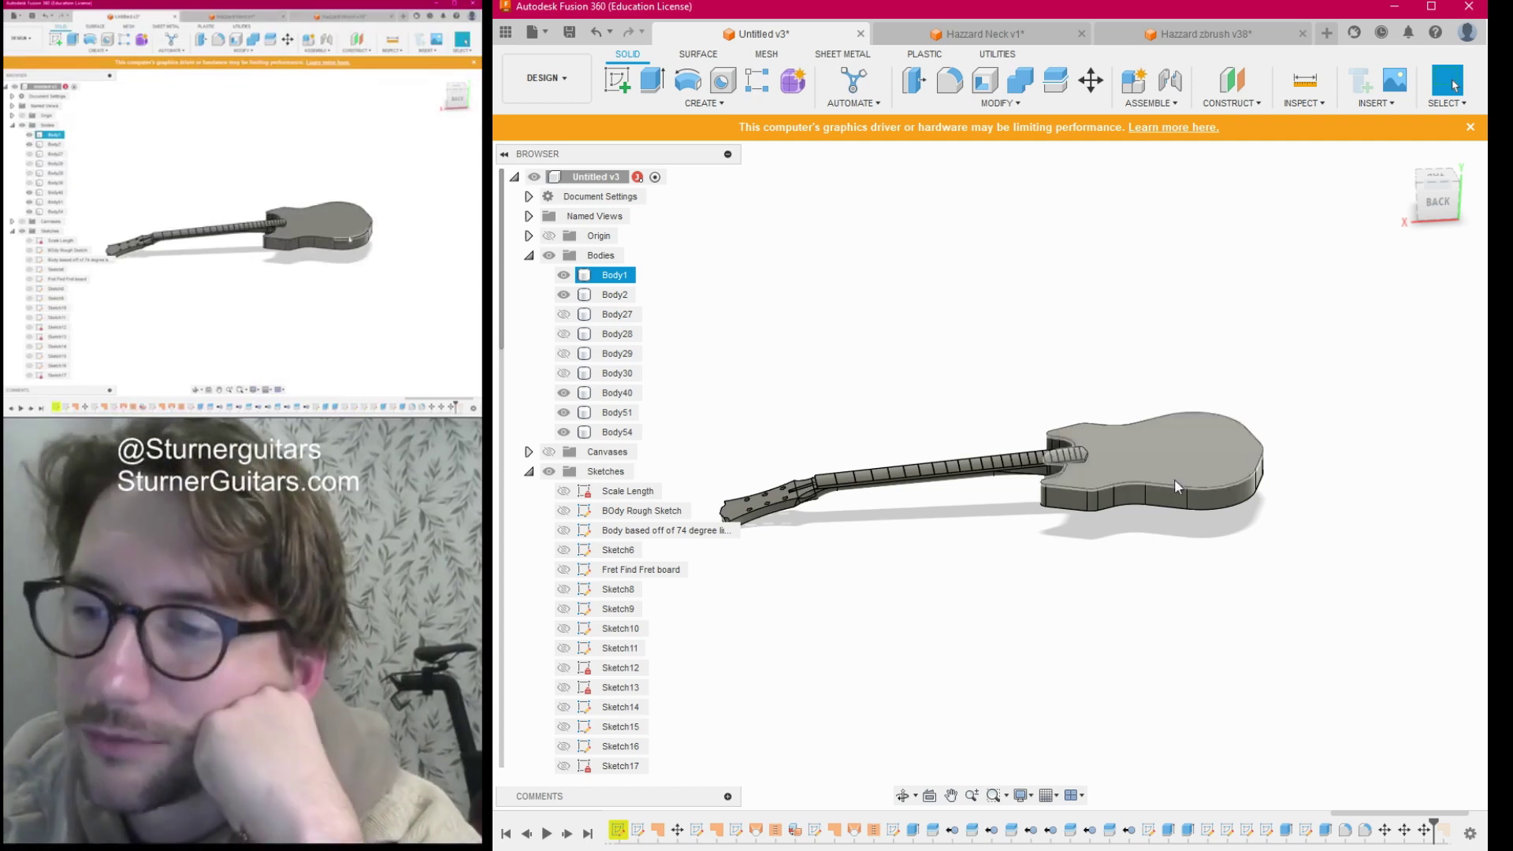
{"action": "left_click", "coordinate": [1141, 404]}
{"action": "left_click", "coordinate": [1171, 435]}
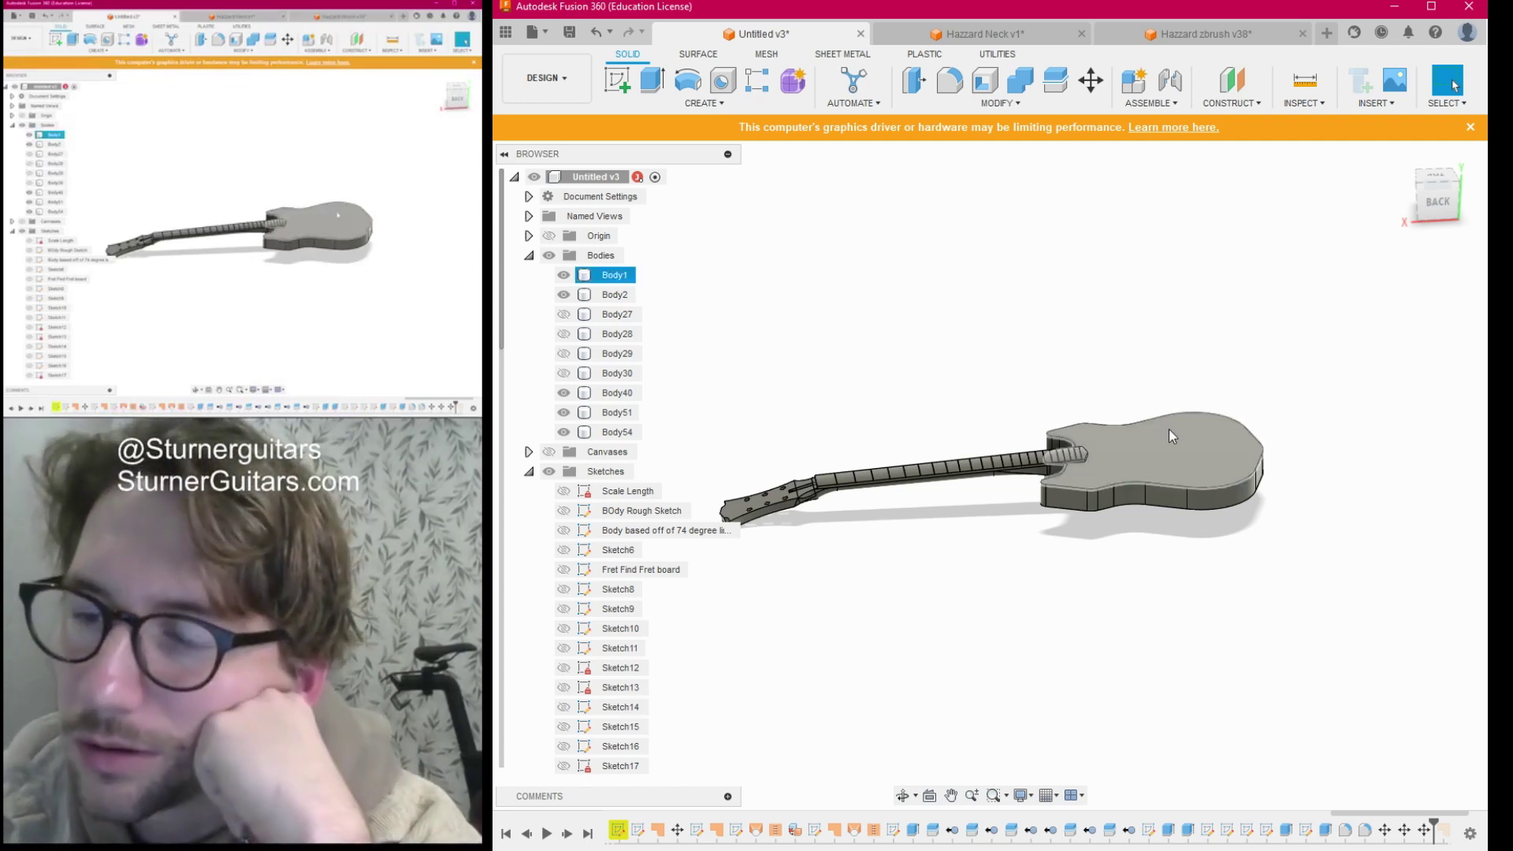
{"action": "left_click", "coordinate": [1084, 465]}
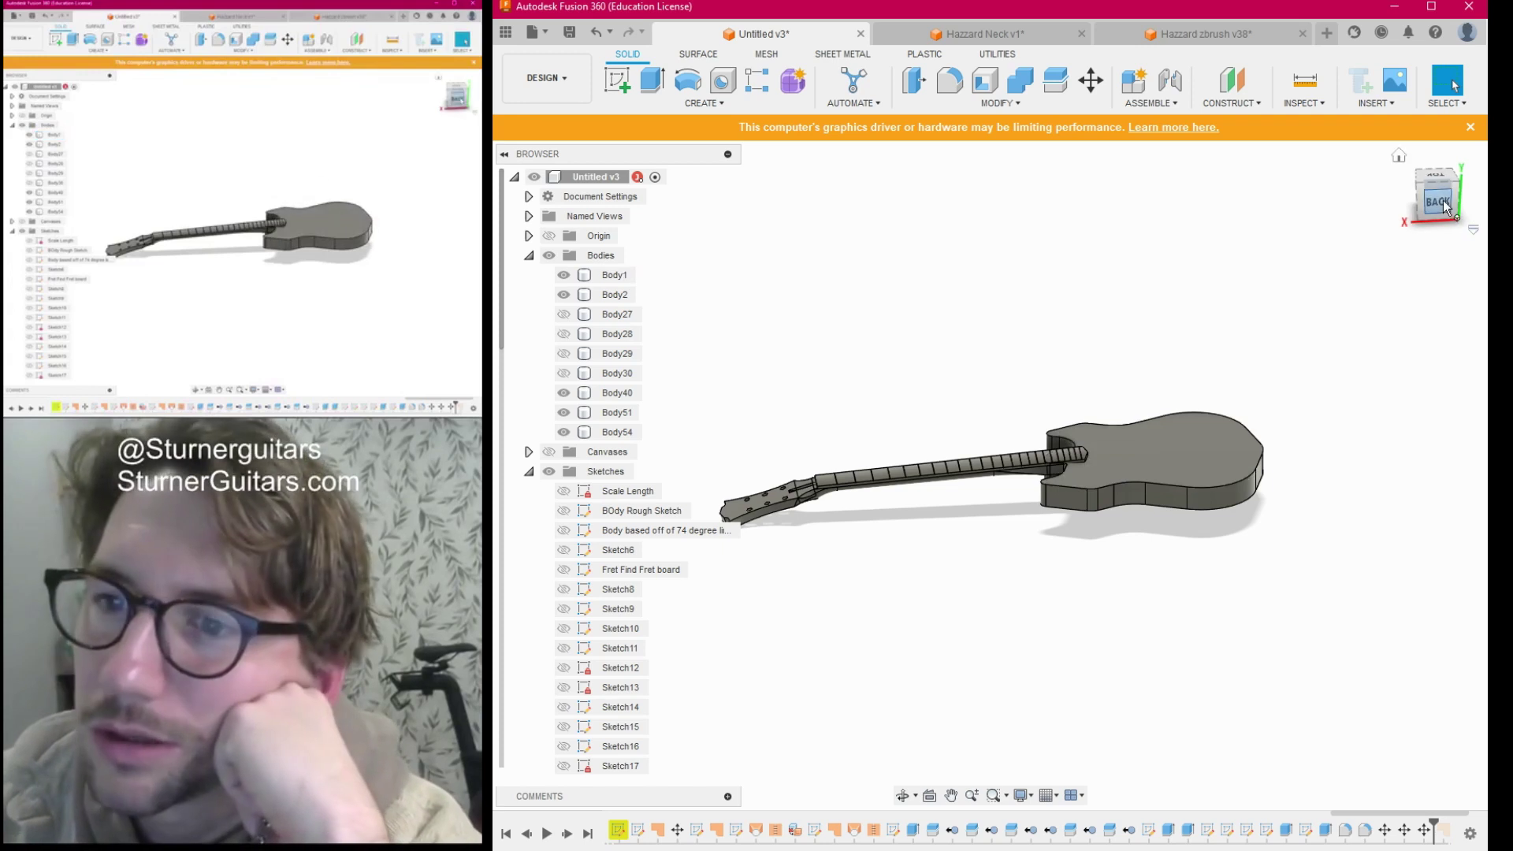
{"action": "left_click_drag", "start_coordinate": [1445, 206], "coordinate": [1143, 328]}
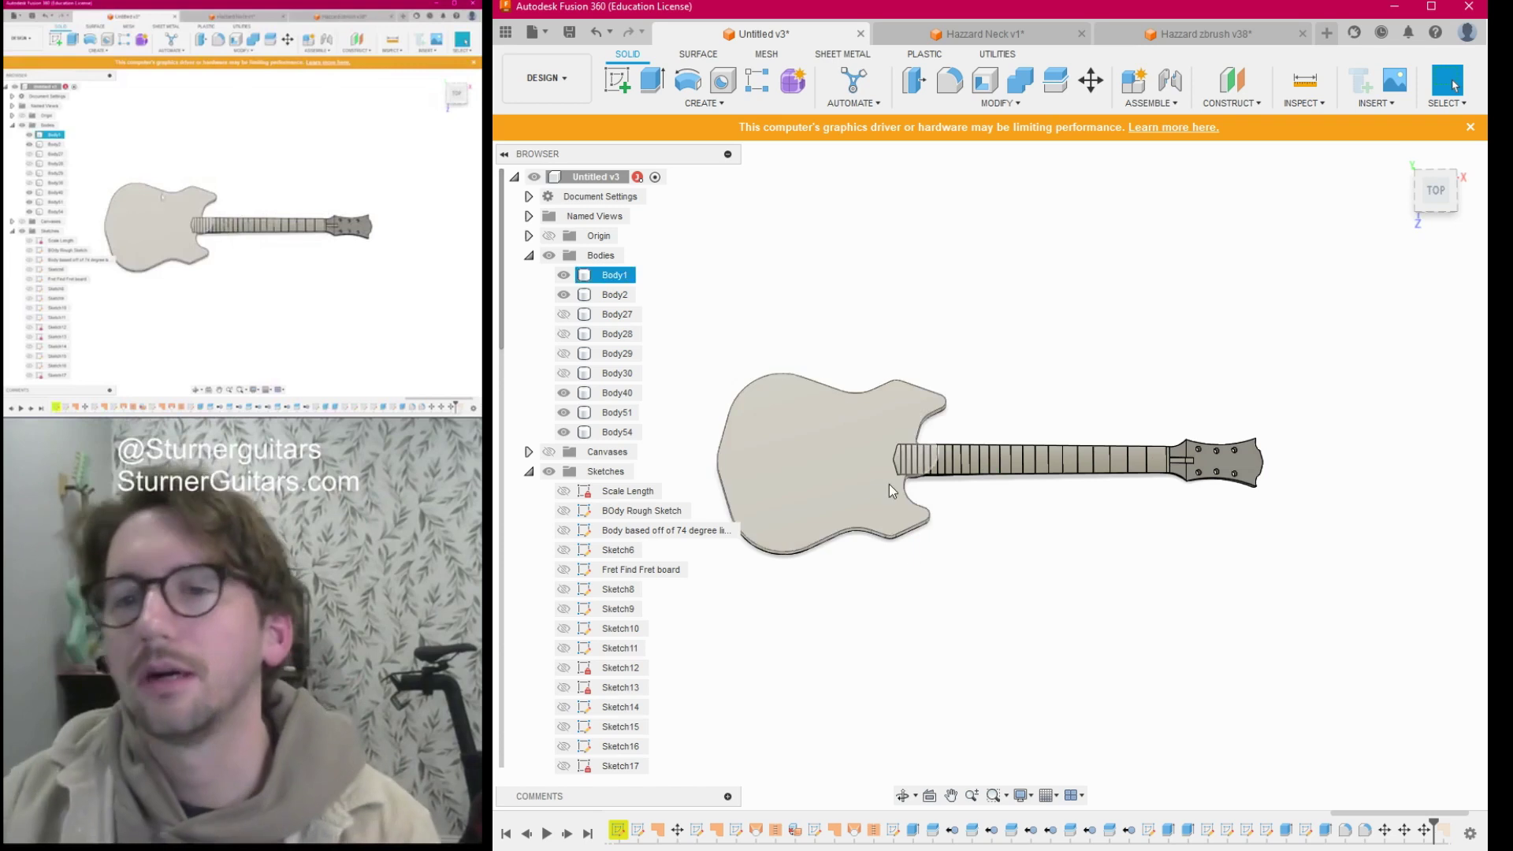
{"action": "left_click", "coordinate": [892, 420]}
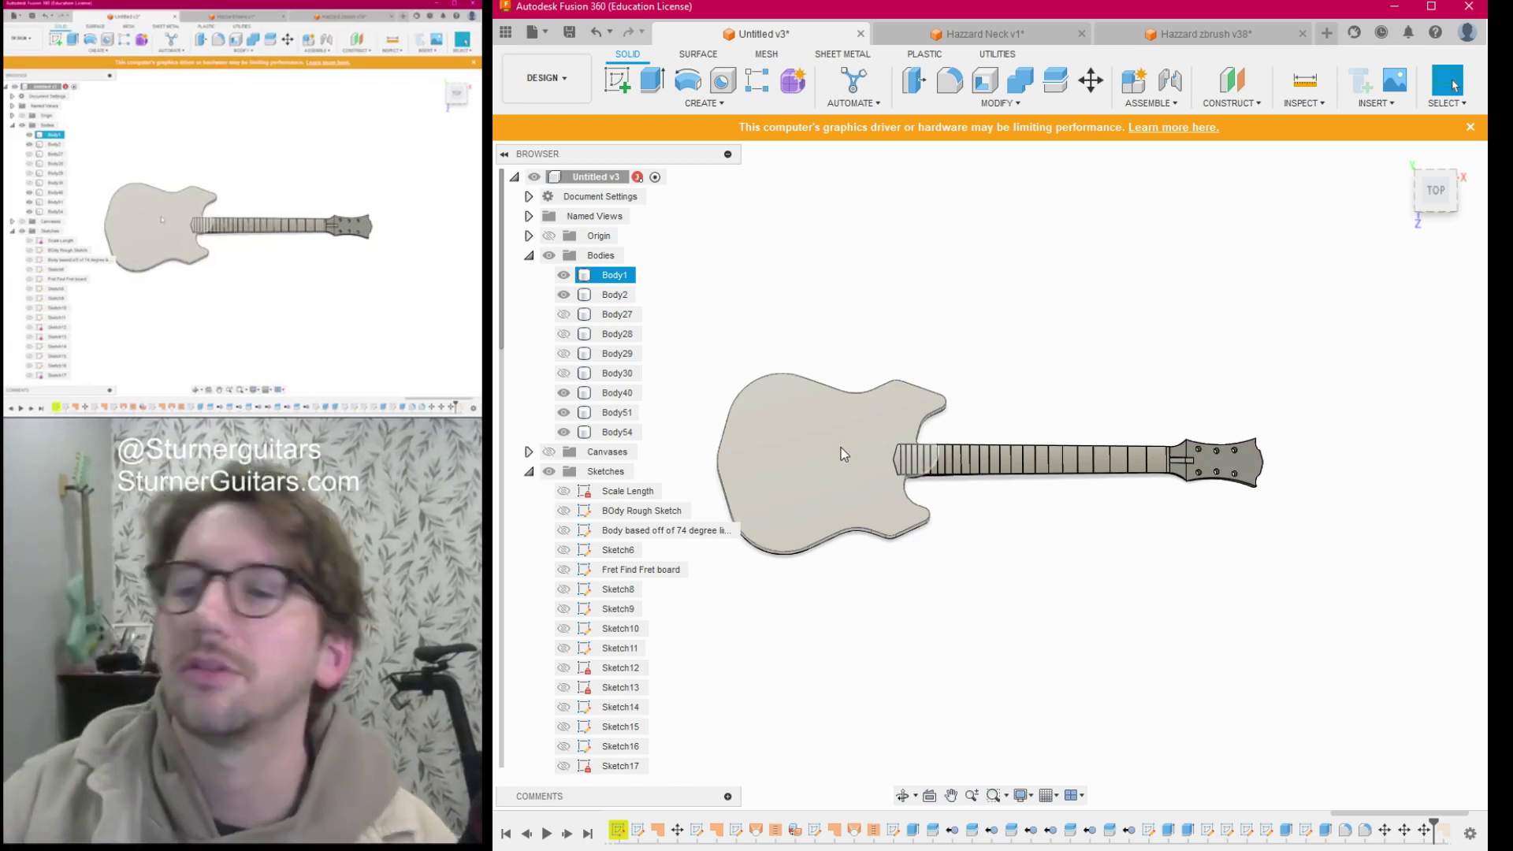
Inspect the neck angle from the top and the front, and check the neck joint at the cutaway at an angle.
{"action": "mouse_move", "coordinate": [1429, 185]}
{"action": "left_mouse_down"}
{"action": "mouse_move", "coordinate": [1482, 198]}
{"action": "mouse_move", "coordinate": [1485, 174]}
{"action": "mouse_move", "coordinate": [1403, 189]}
{"action": "left_mouse_up"}
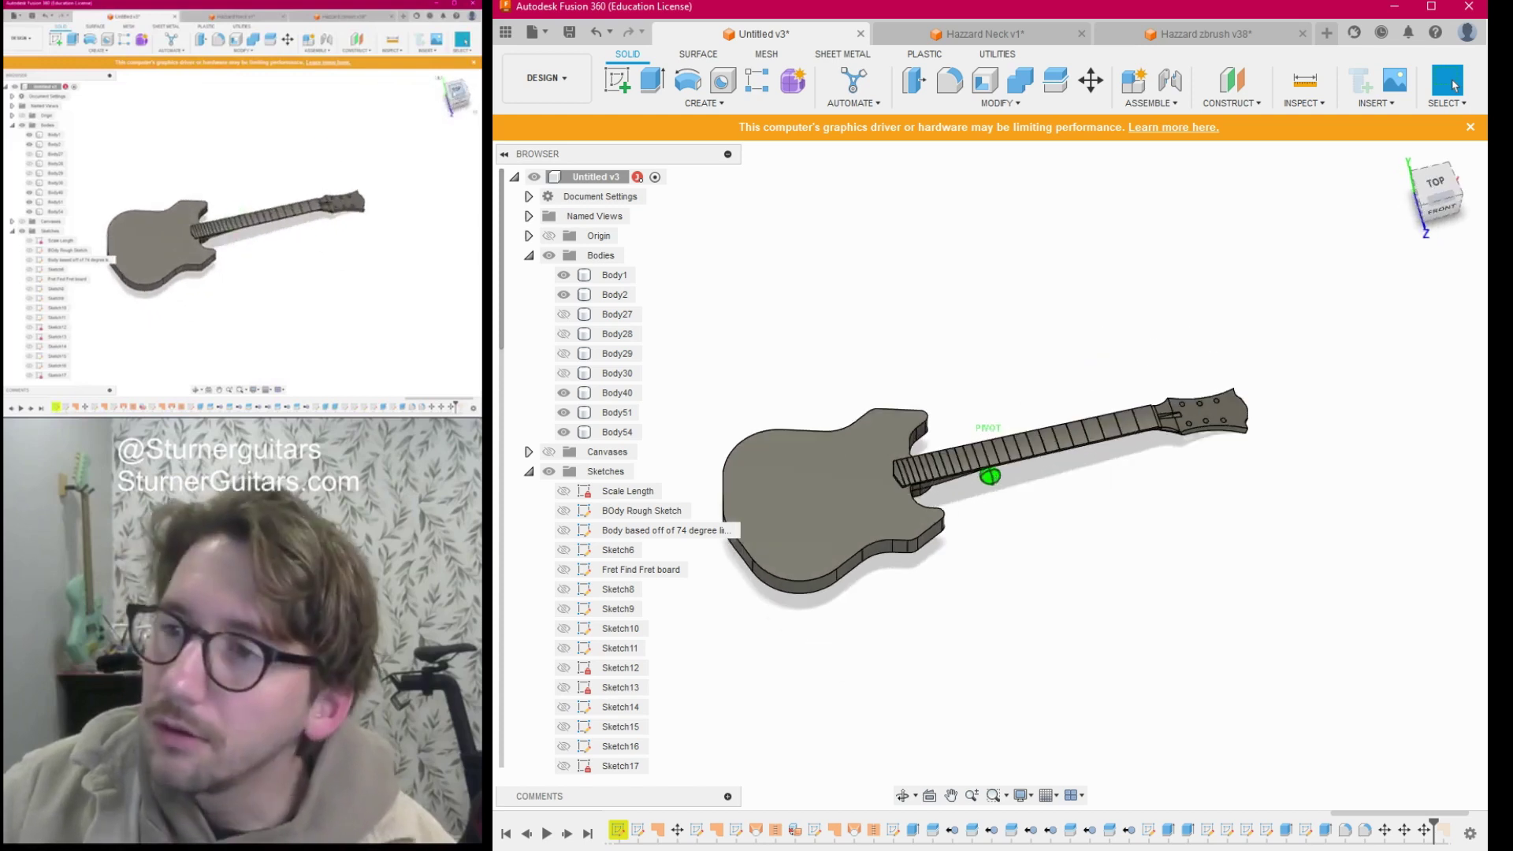
{"action": "left_click", "coordinate": [1432, 190]}
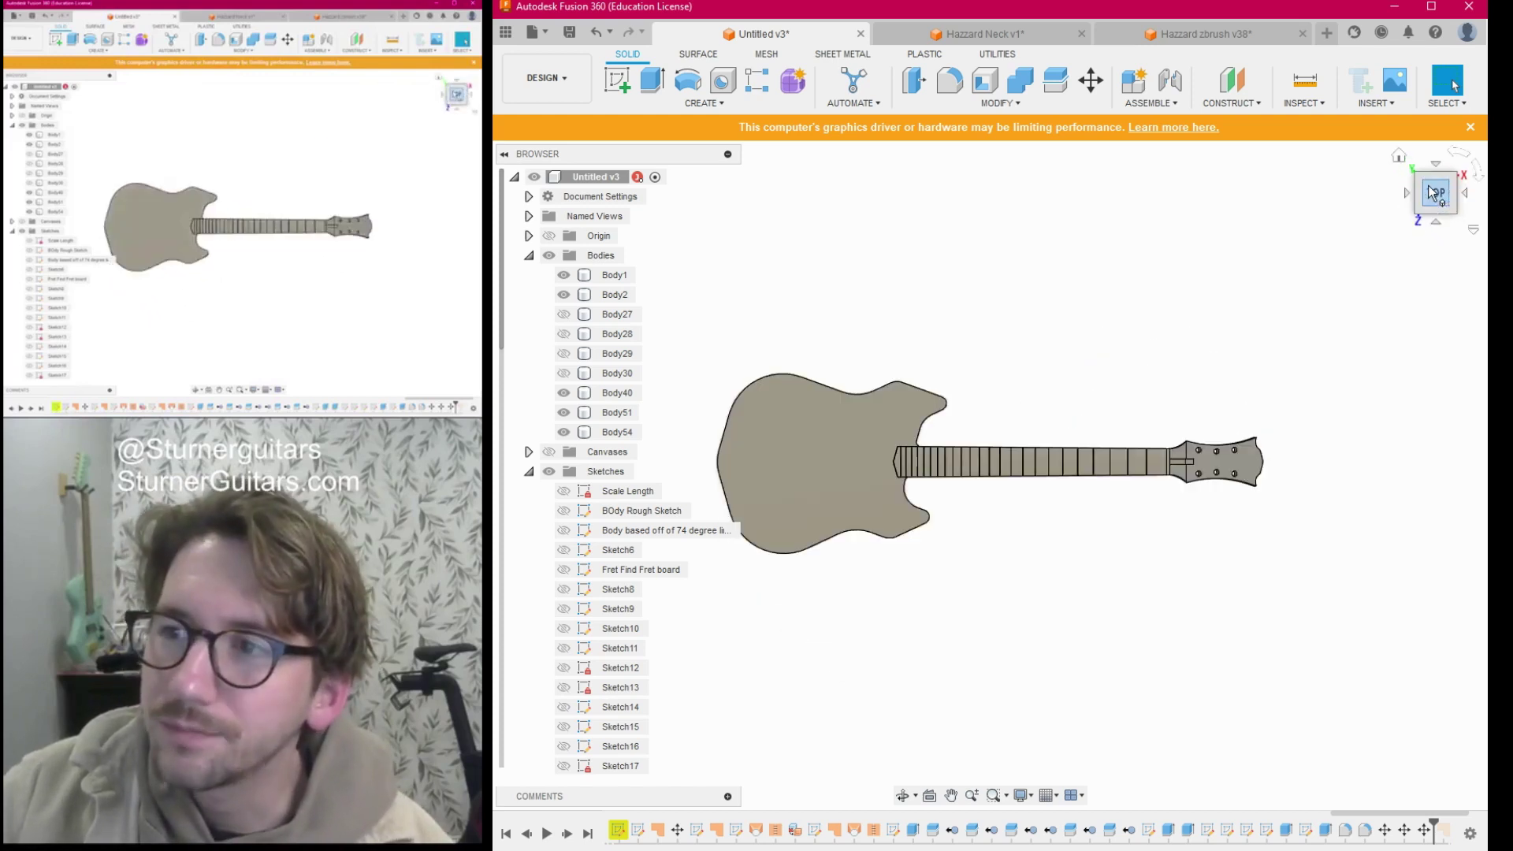
{"action": "mouse_move", "coordinate": [1432, 191]}
{"action": "left_mouse_down"}
{"action": "mouse_move", "coordinate": [1405, 226]}
{"action": "mouse_move", "coordinate": [1404, 205]}
{"action": "mouse_move", "coordinate": [1409, 225]}
{"action": "mouse_move", "coordinate": [1432, 192]}
{"action": "left_mouse_up"}
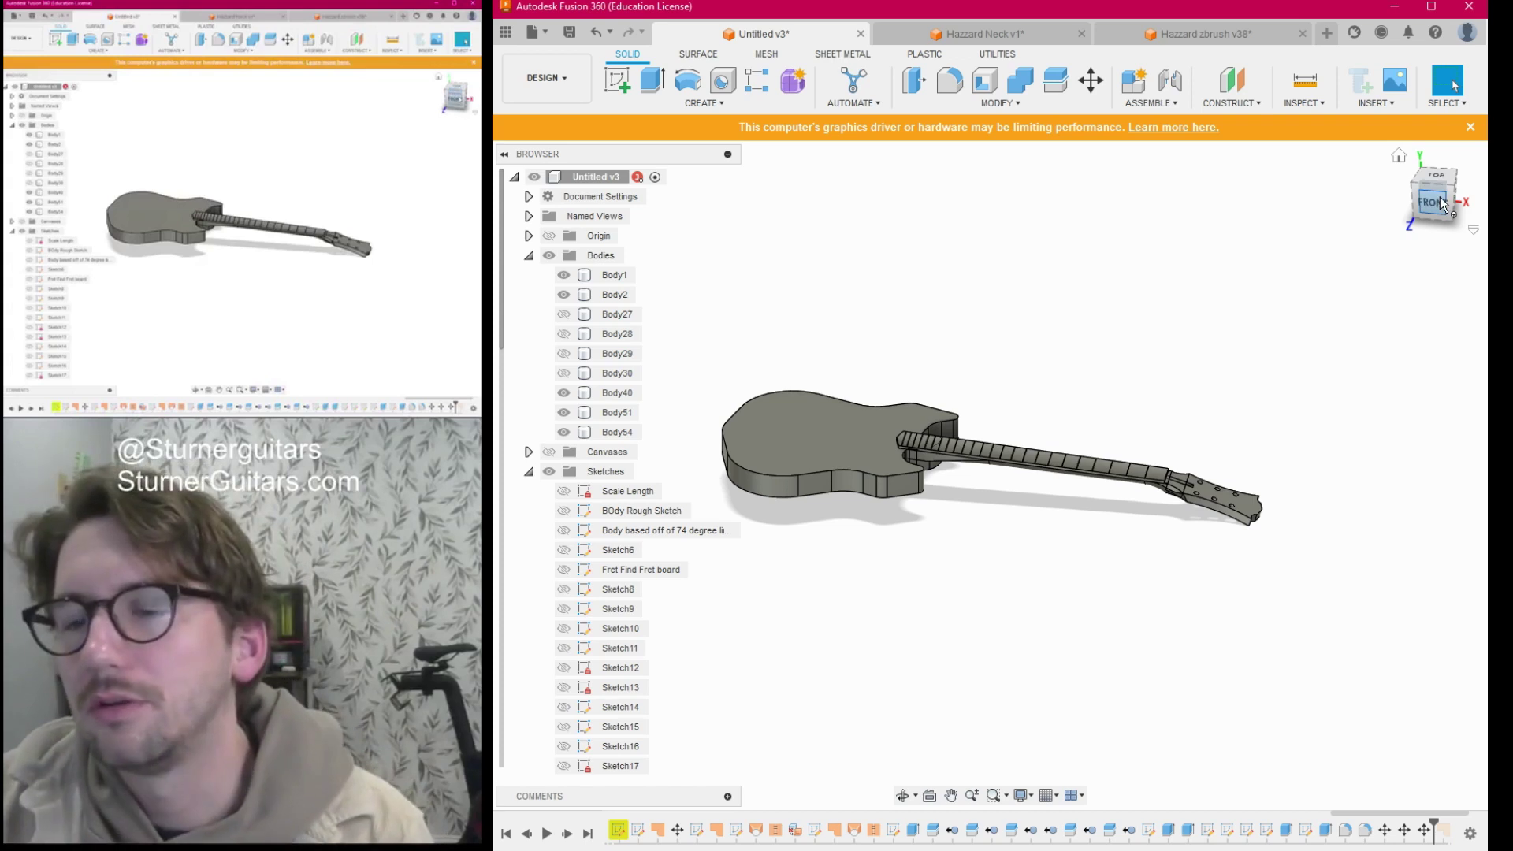
{"action": "left_click_drag", "start_coordinate": [1443, 203], "coordinate": [1441, 168]}
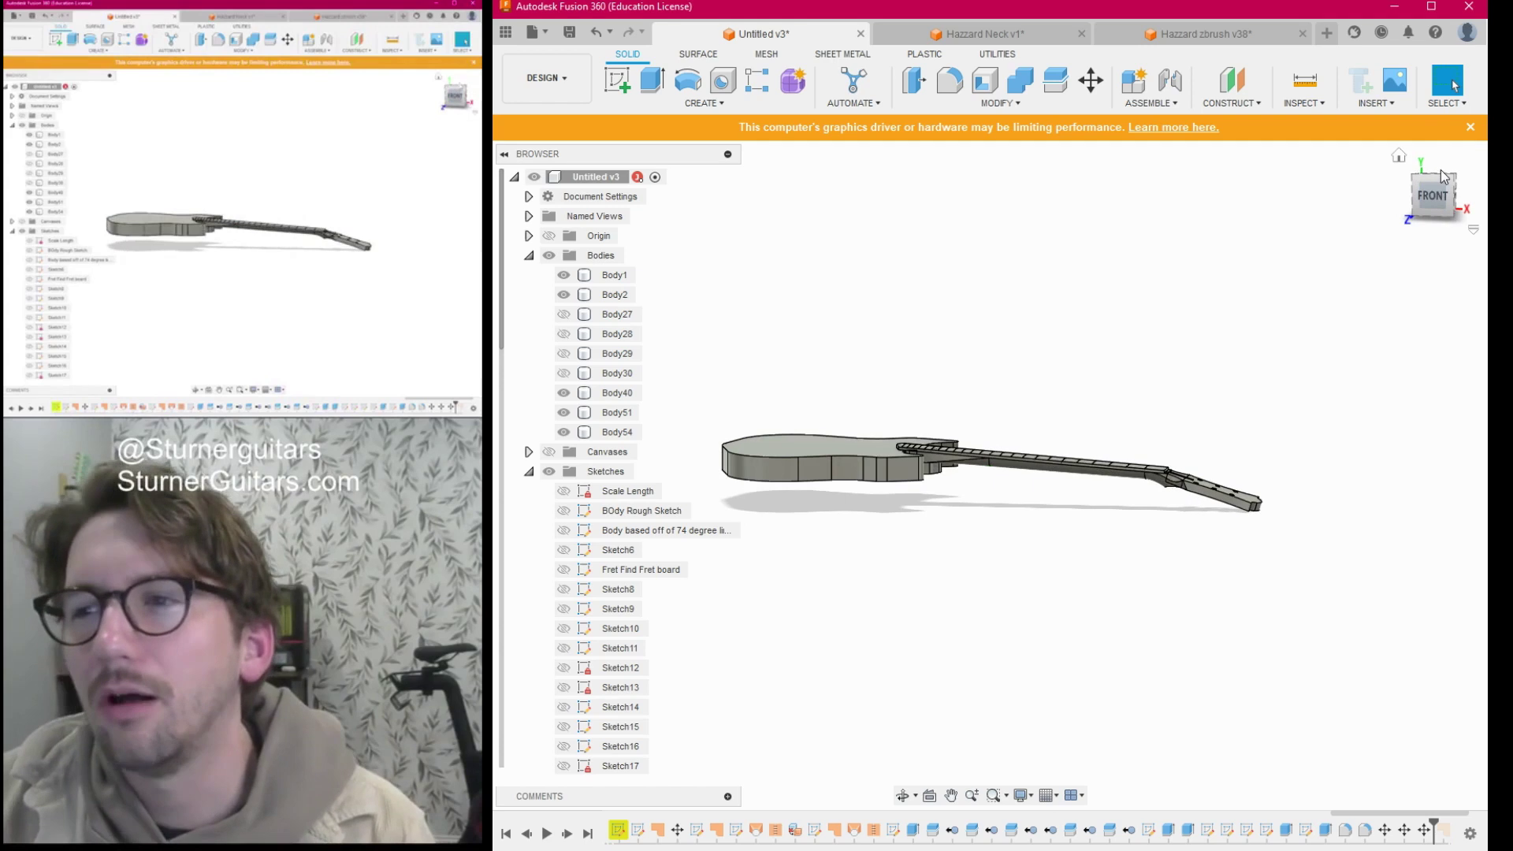
{"action": "left_click", "coordinate": [1440, 192]}
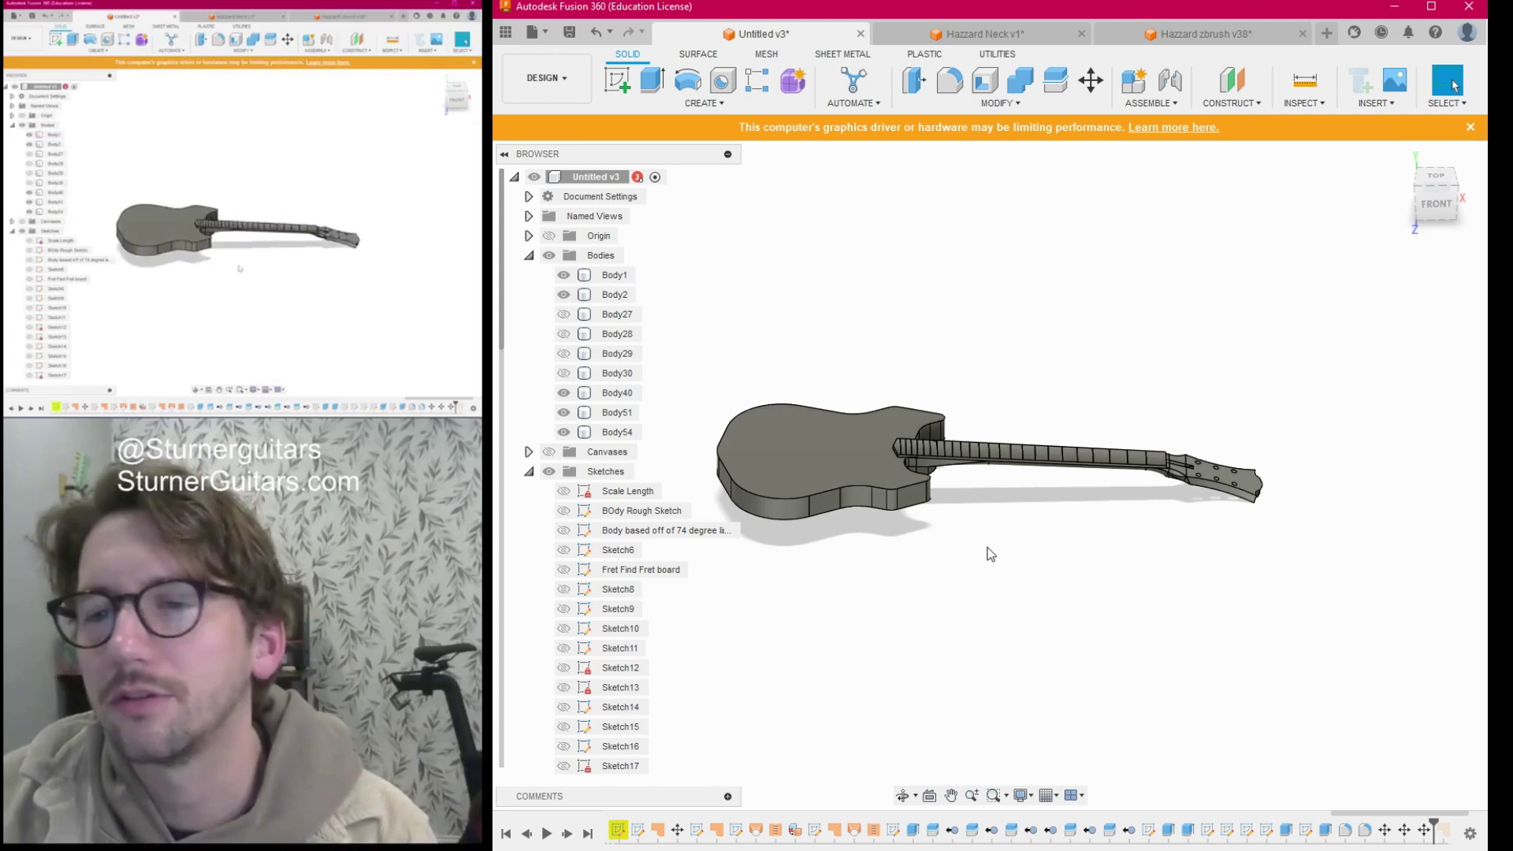
{"action": "scroll", "coordinate": [1010, 544], "scroll_direction": "up", "scroll_amount": 3}
{"action": "middle_click_drag", "start_coordinate": [1010, 544], "coordinate": [1116, 604]}
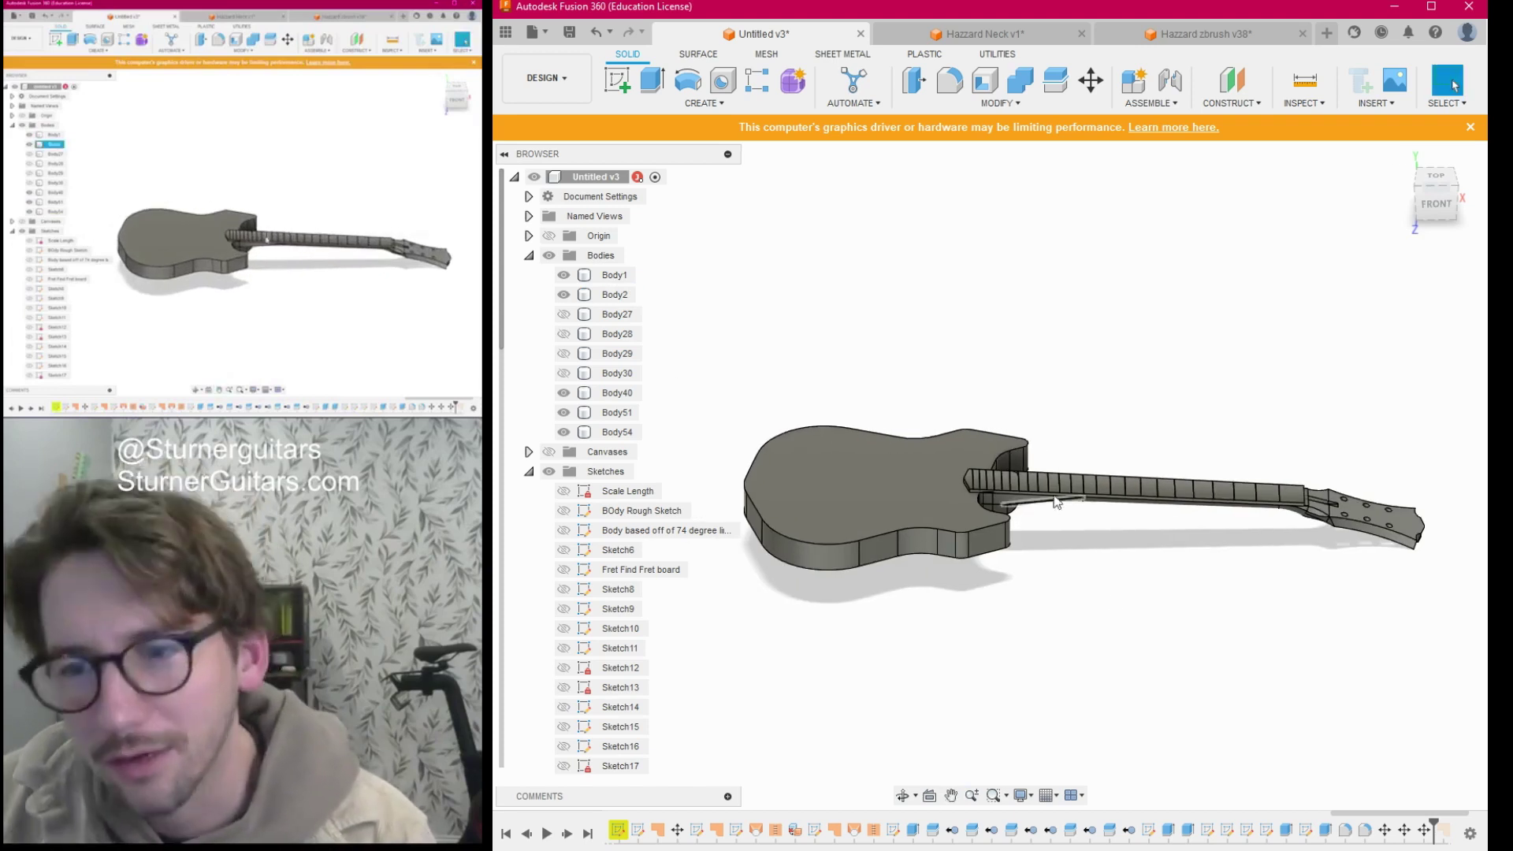
{"action": "mouse_move", "coordinate": [1433, 197]}
{"action": "left_mouse_down"}
{"action": "mouse_move", "coordinate": [1458, 266]}
{"action": "mouse_move", "coordinate": [1436, 272]}
{"action": "mouse_move", "coordinate": [1406, 191]}
{"action": "left_mouse_up"}
{"action": "left_click", "coordinate": [977, 508]}
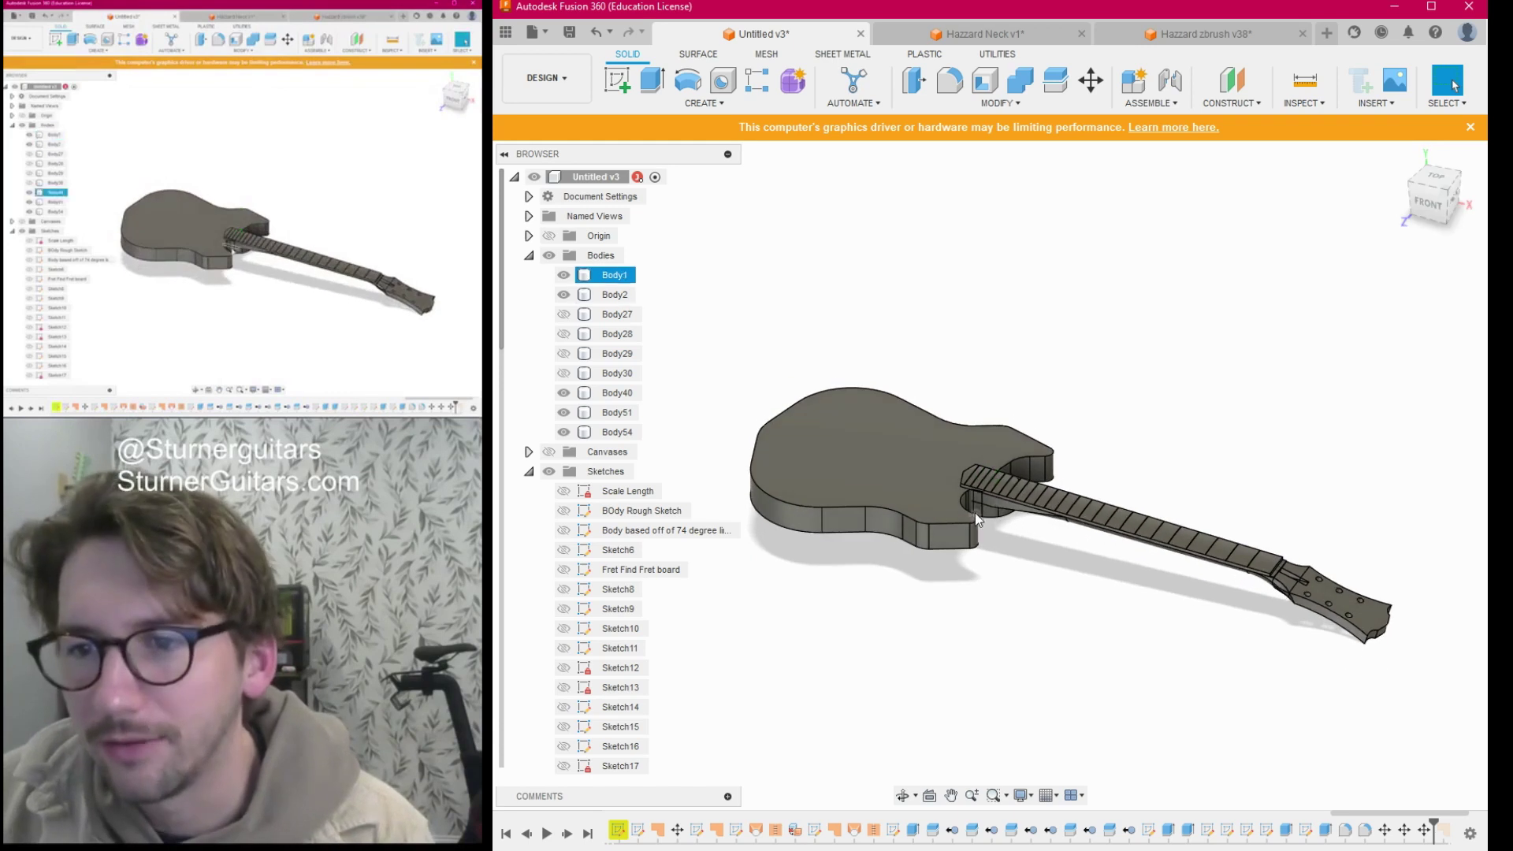
{"action": "left_click", "coordinate": [981, 498]}
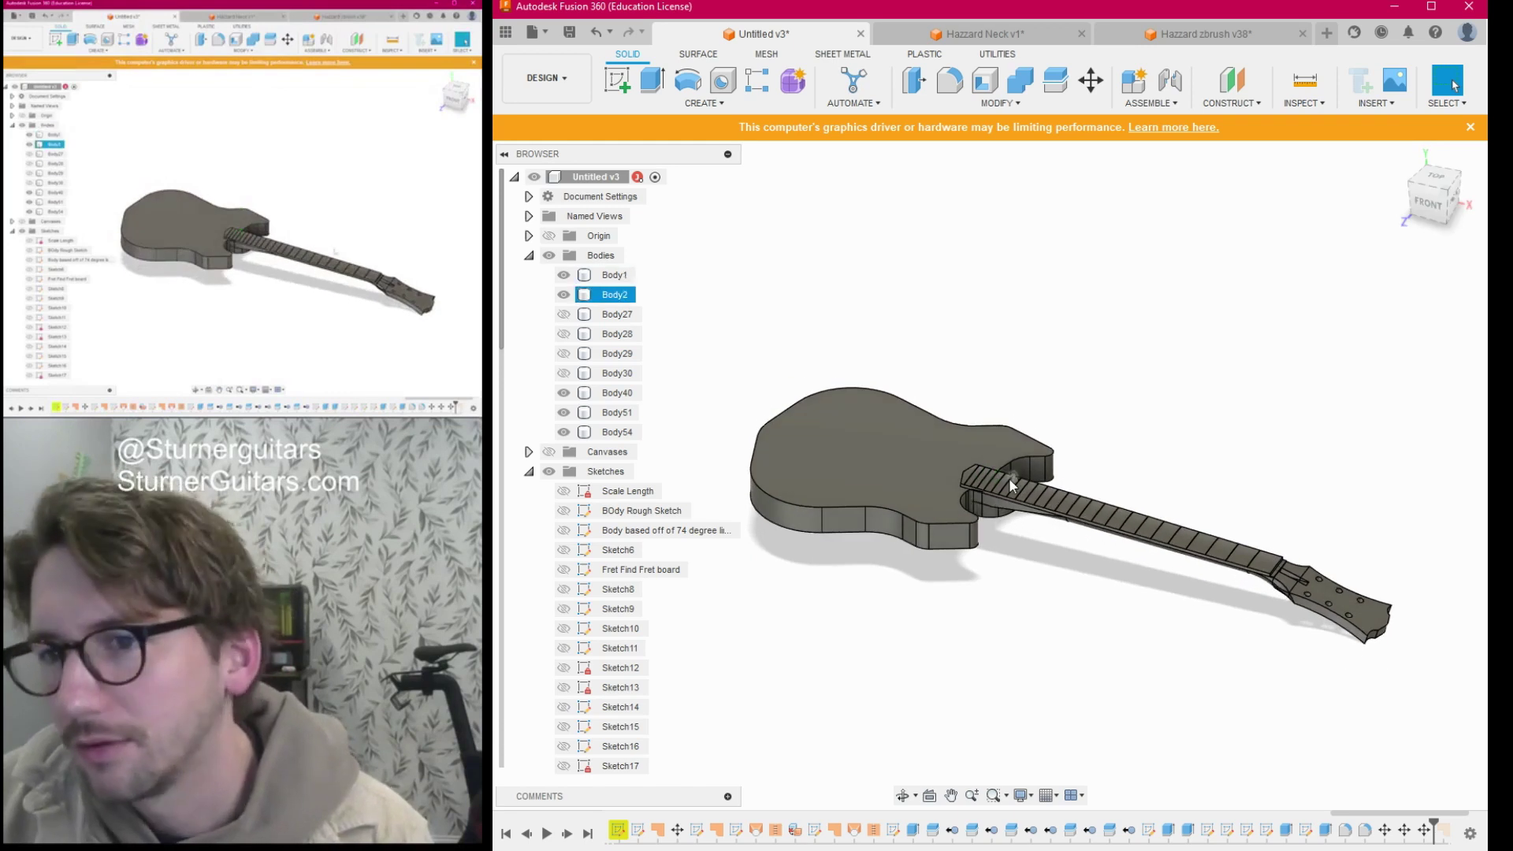